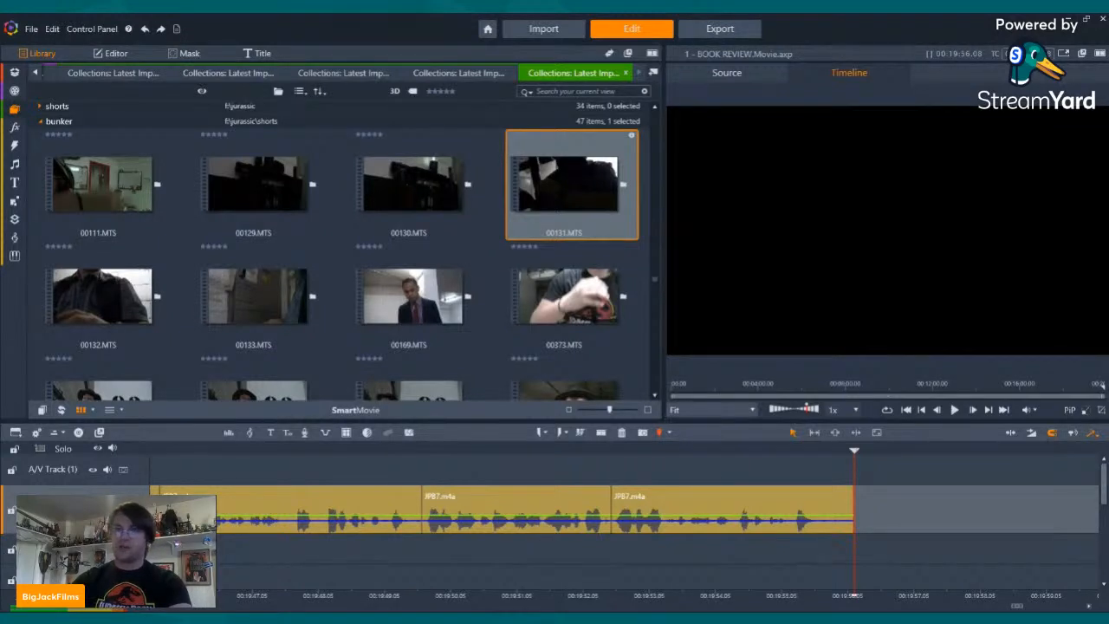
- Place JPB8.m4a from the library's review folder on the audio track directly after the last JPB7.m4a clip
click(157, 125)
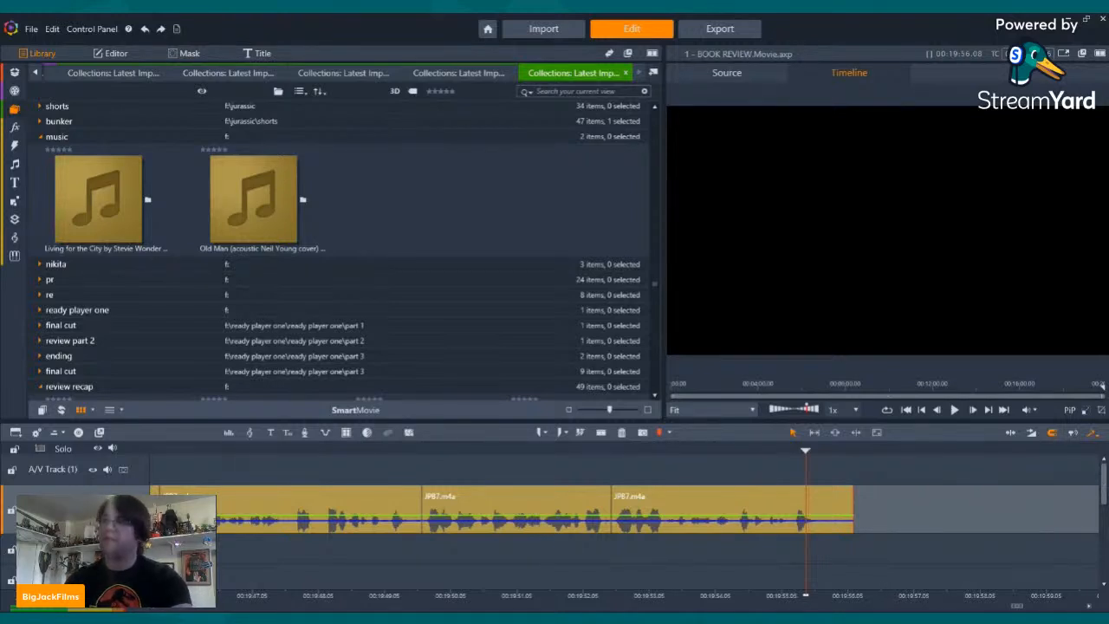
click(455, 185)
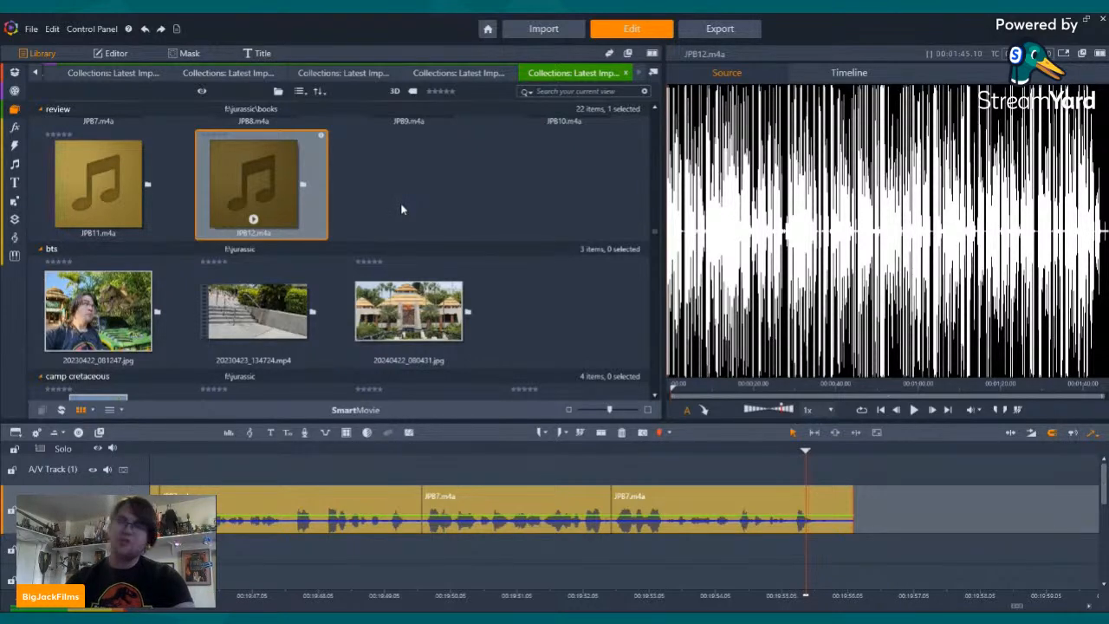
scroll(401, 209, up, 3)
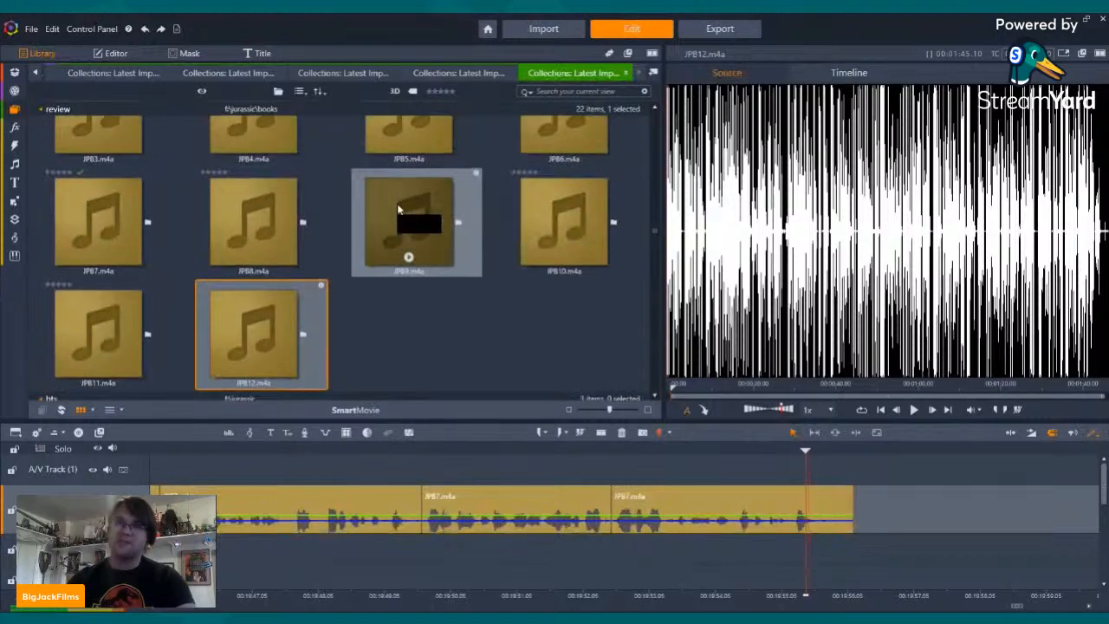
scroll(397, 213, up, 3)
scroll(329, 199, down, 5)
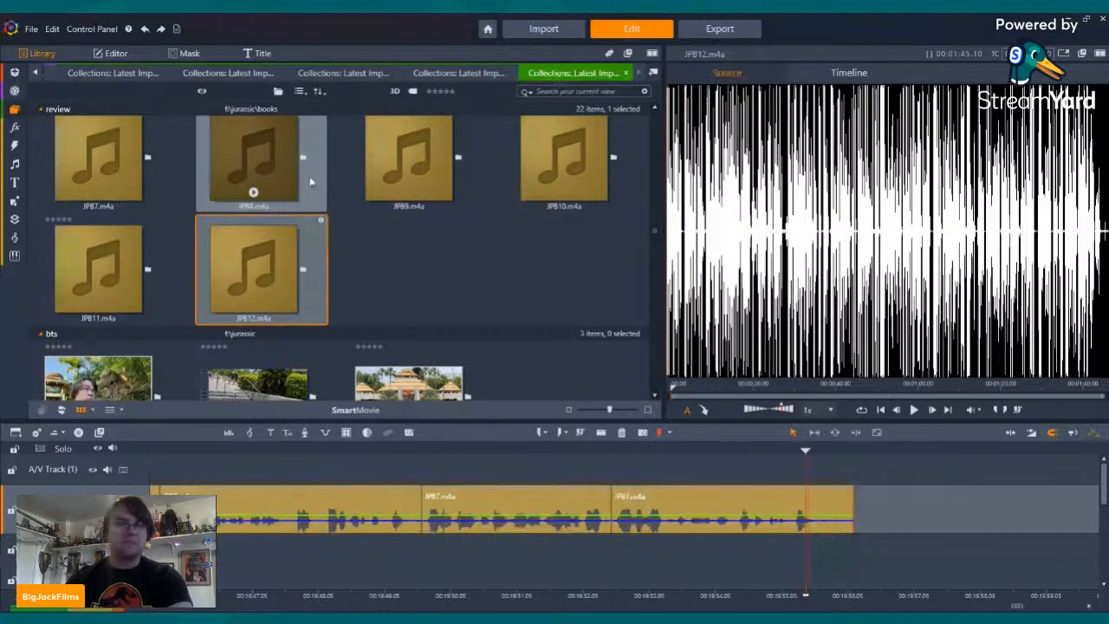
scroll(352, 247, up, 3)
scroll(274, 195, down, 3)
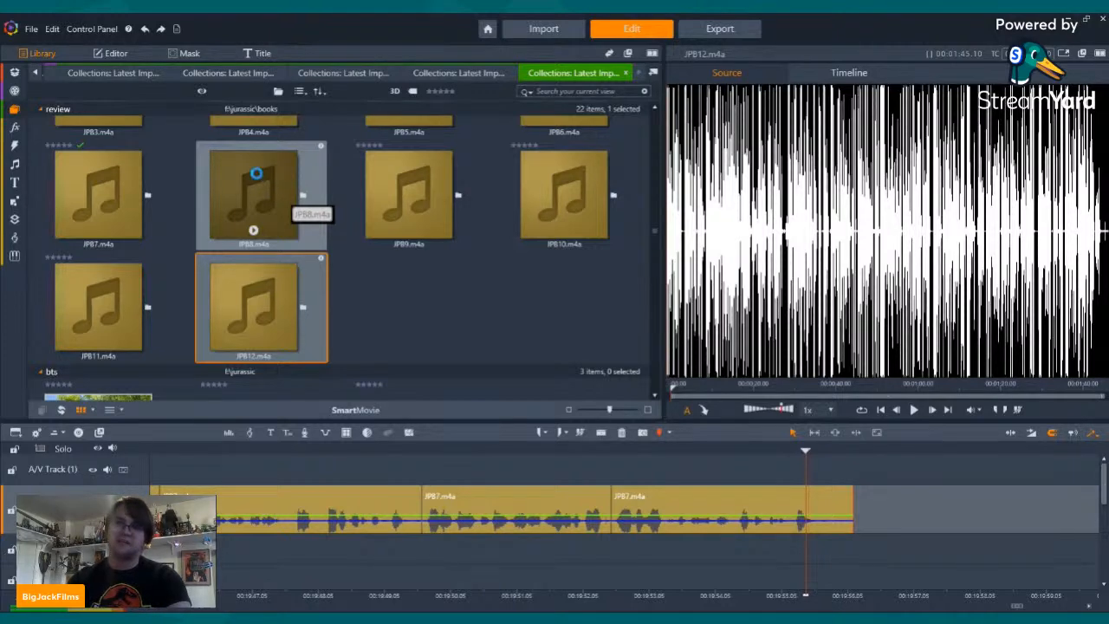
click(257, 178)
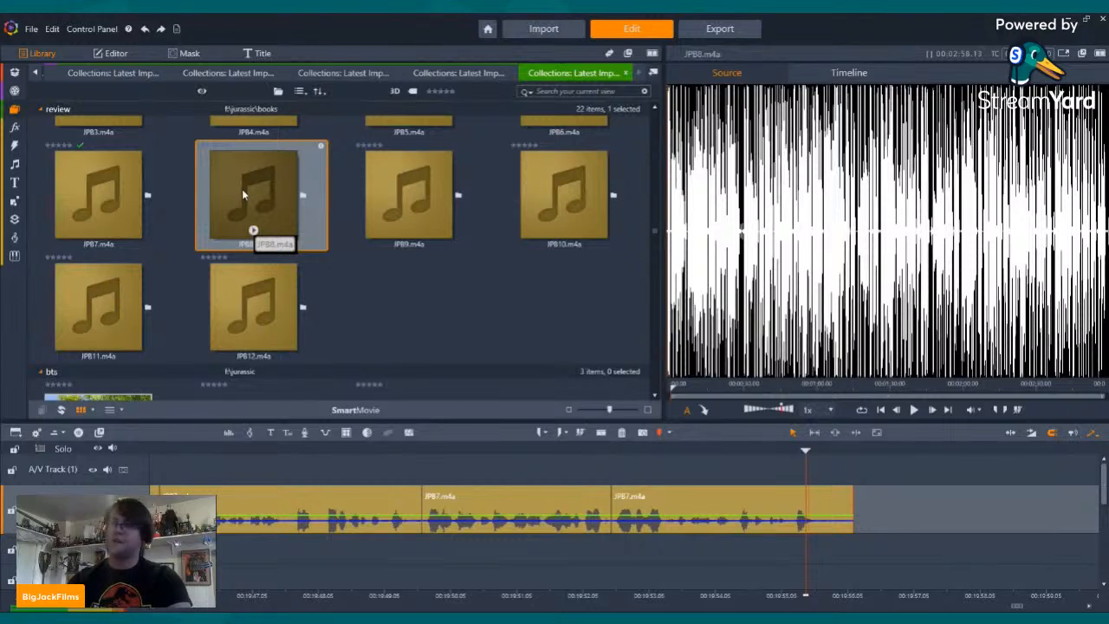
drag(243, 187, 250, 225)
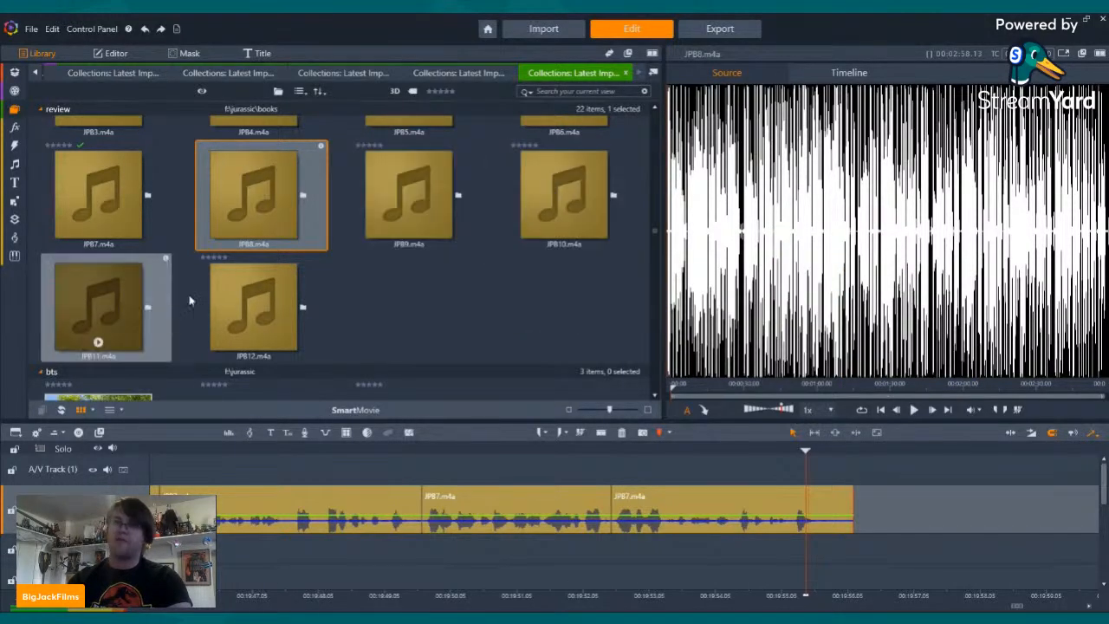
drag(258, 186, 881, 521)
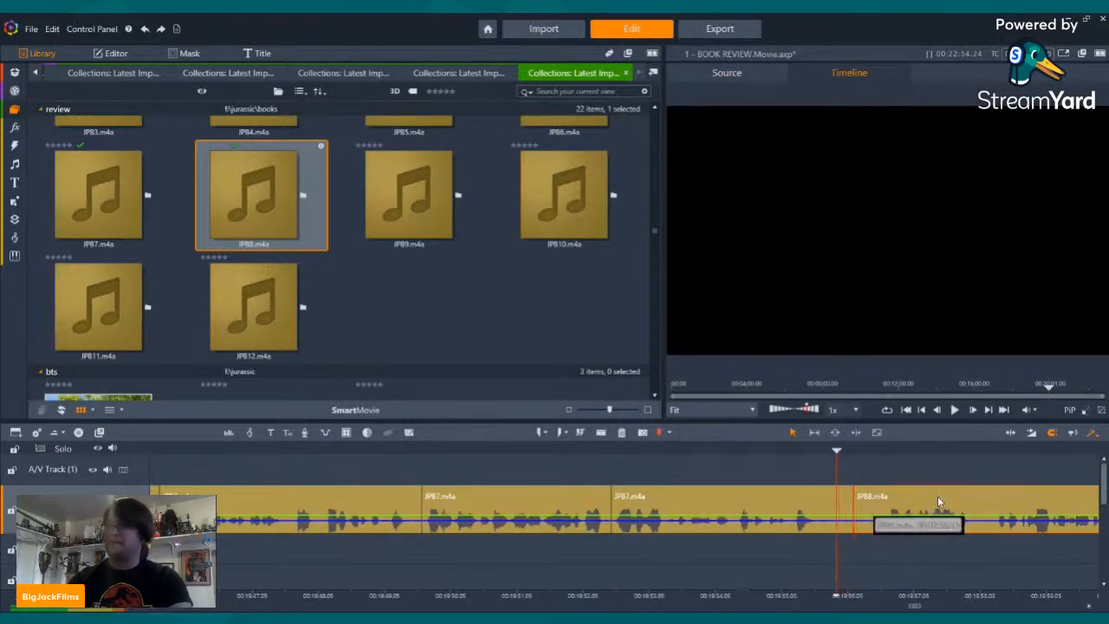
- Play the start of the JPB8 clip, split it in the pause before its second phrase and delete the opening section
click(954, 409)
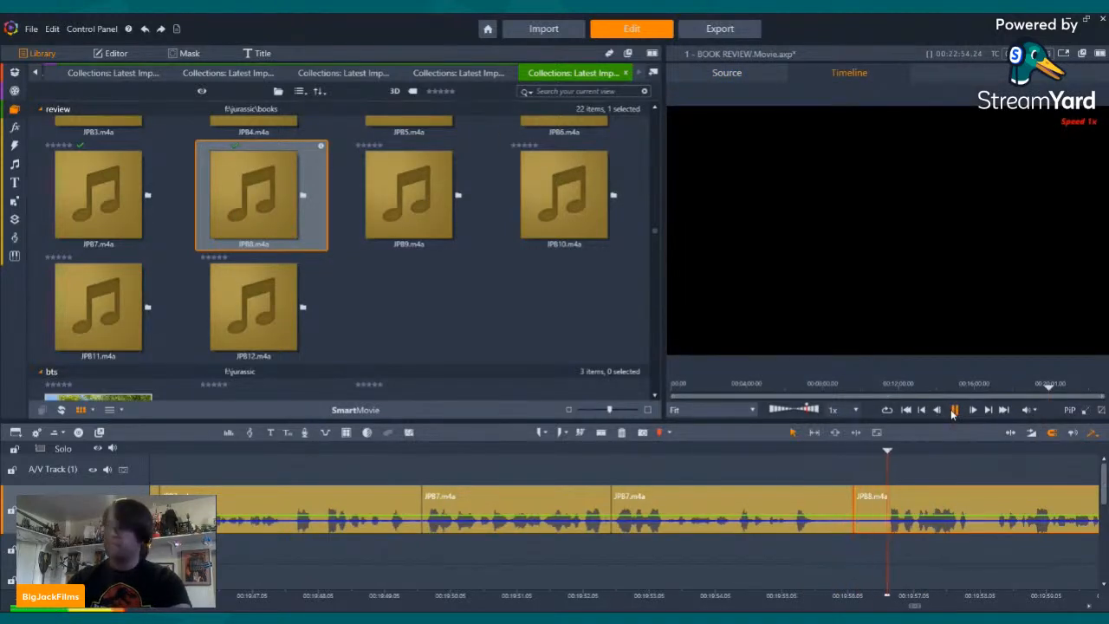
click(954, 411)
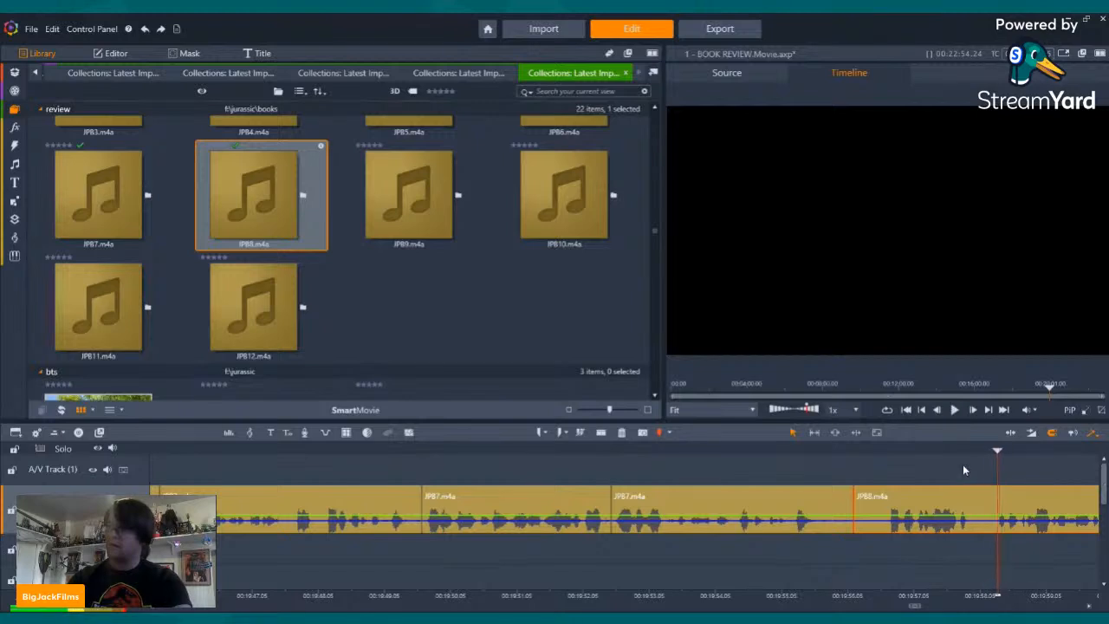
click(601, 436)
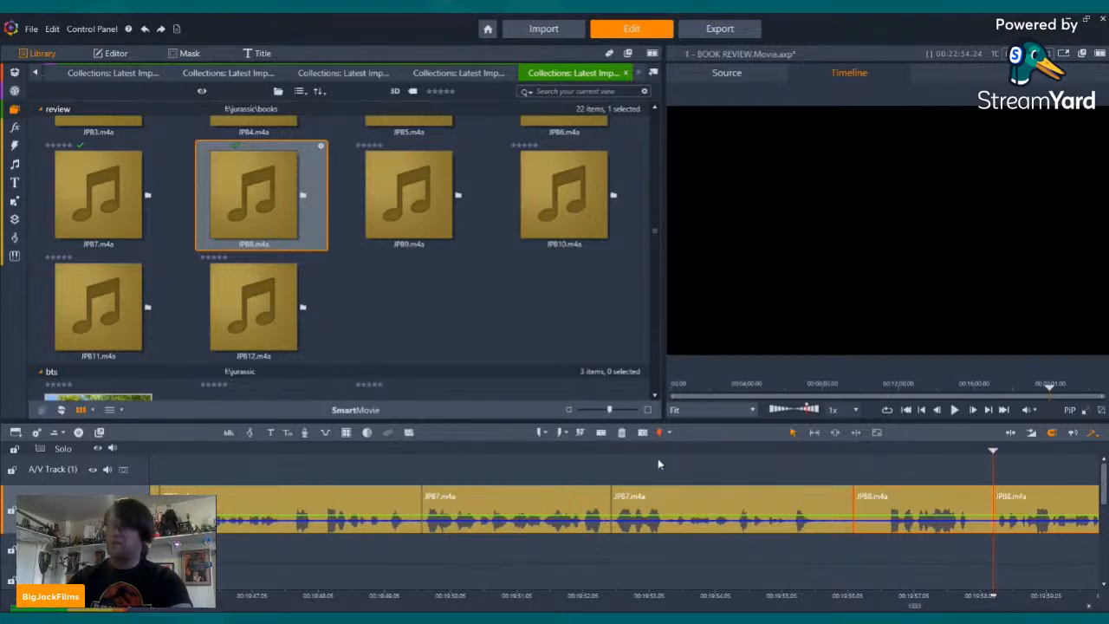
click(871, 492)
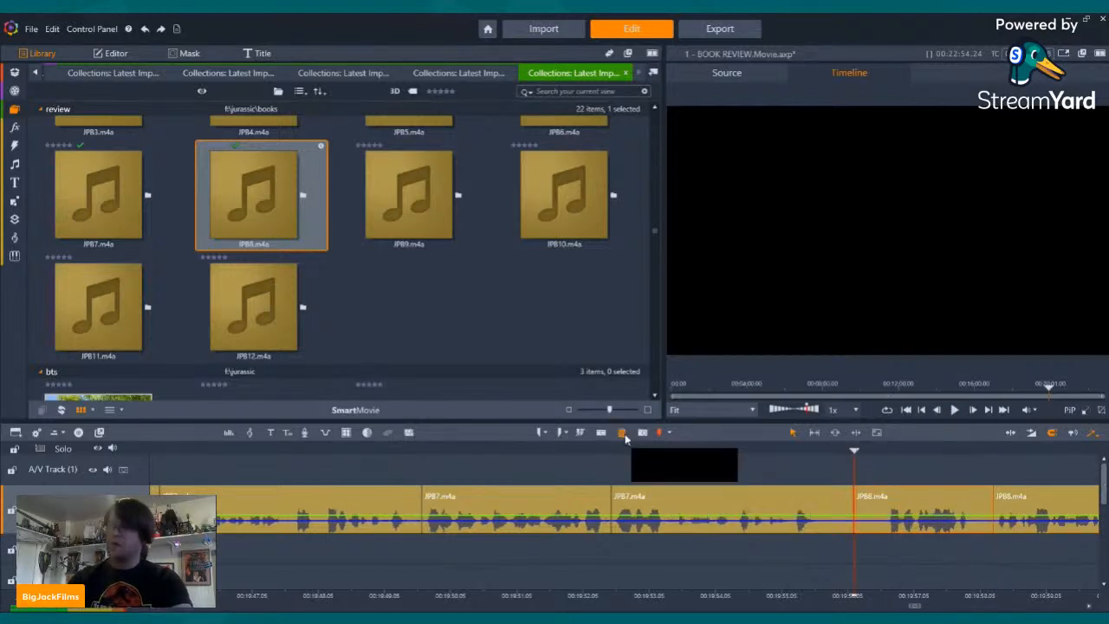
click(621, 434)
- Split the last JPB7 clip in the silence after its final words and delete the silent tail before JPB8
key(Left)
key(Left)
key(Left)
key(Left)
key(Left)
key(Left)
key(Left)
key(Left)
key(Left)
key(Left)
key(Left)
key(Left)
key(Left)
key(Left)
key(Left)
key(Left)
key(Right)
key(Right)
key(Right)
key(Right)
key(Right)
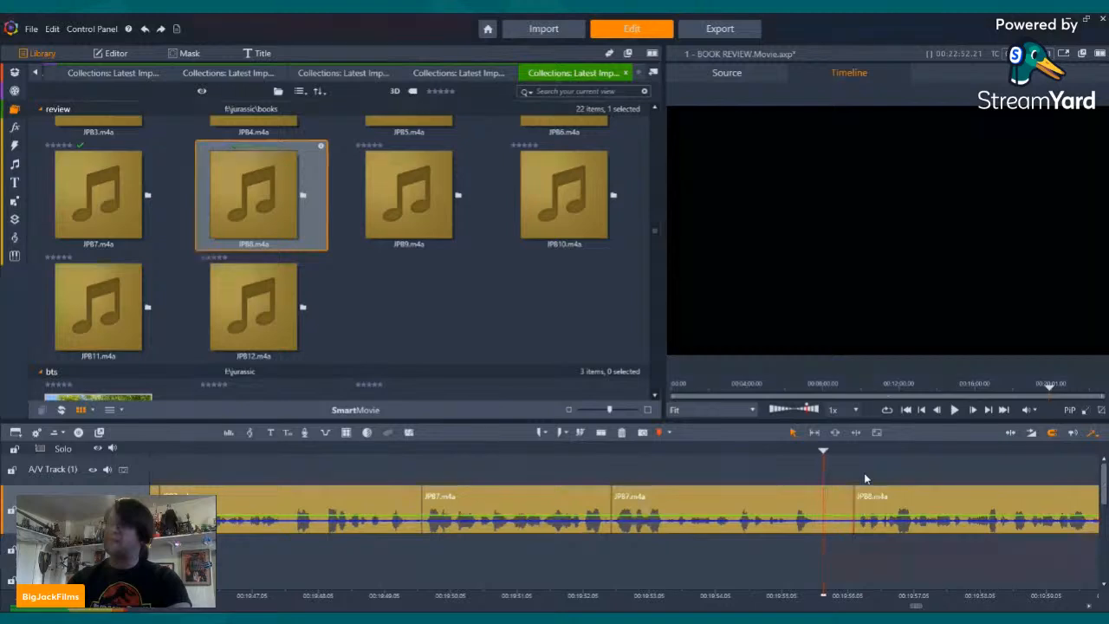
click(601, 434)
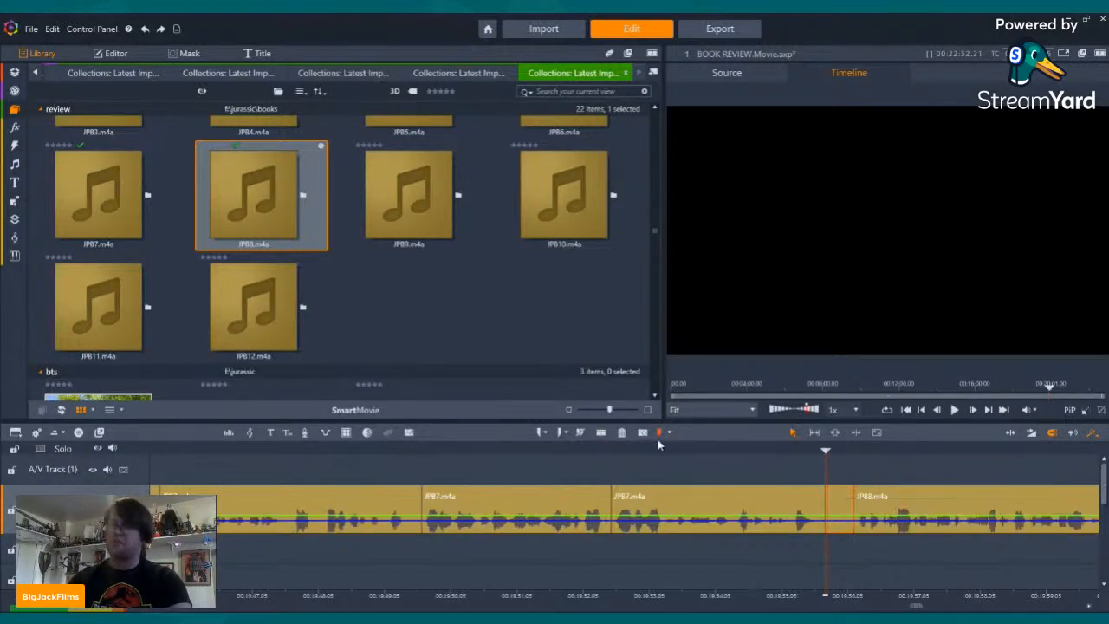
click(623, 434)
- Play across the join between JPB7 and JPB8 and split the JPB8 clip in the pause at about 00:20:01
key(Left)
key(Left)
key(Left)
key(Left)
key(Left)
key(Left)
key(Left)
key(Left)
key(Left)
key(Left)
key(Left)
key(Left)
key(Left)
key(Left)
key(Left)
key(Left)
key(Left)
key(Left)
key(Left)
key(Left)
key(Left)
key(Left)
key(Left)
key(Left)
key(Left)
key(Left)
key(Left)
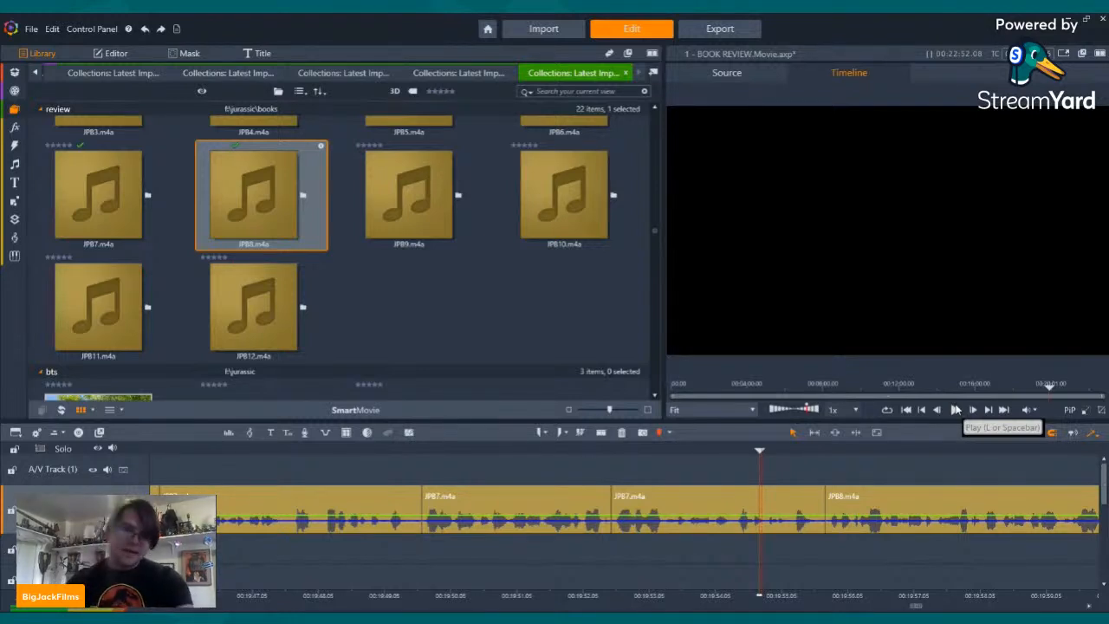
click(956, 410)
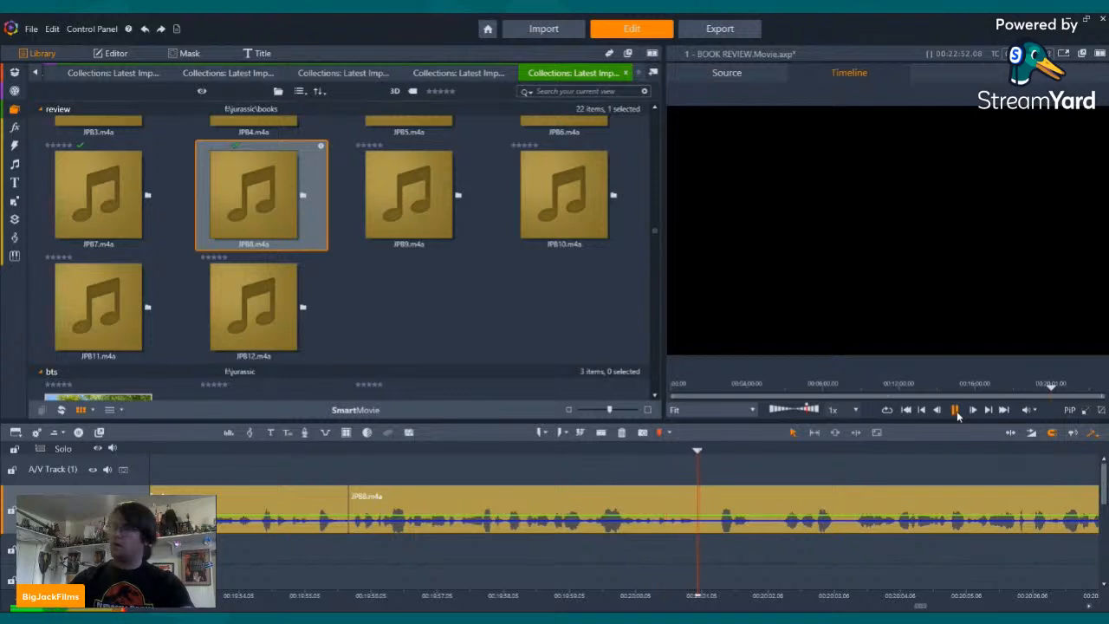
click(955, 410)
click(599, 436)
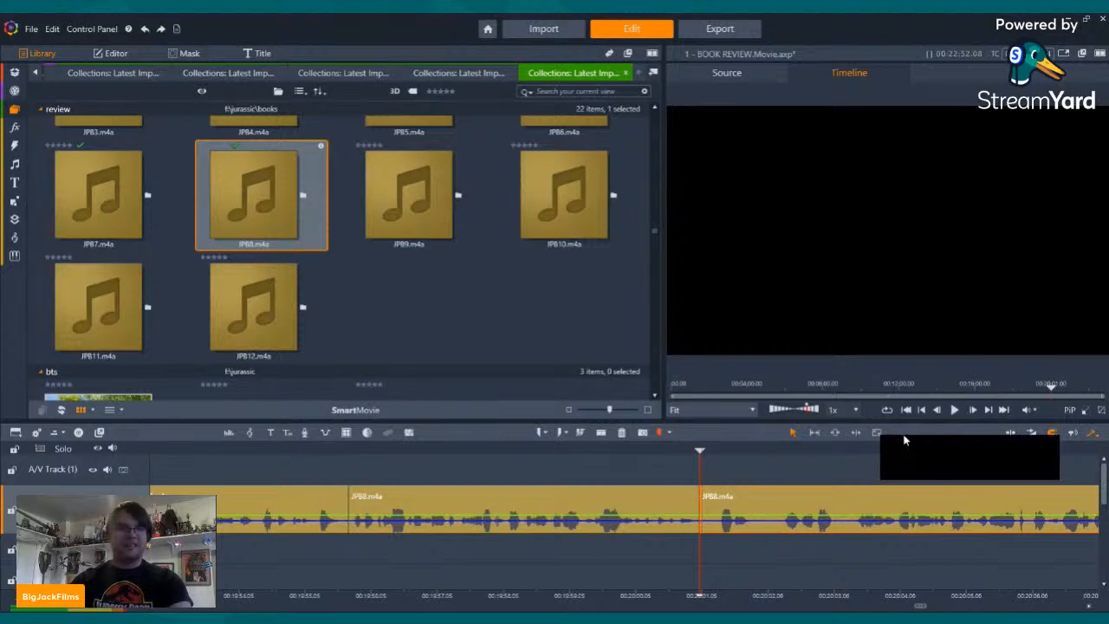
- Split JPB8 again just before the next phrase at about 00:20:02 and delete the section between the two cuts
click(954, 409)
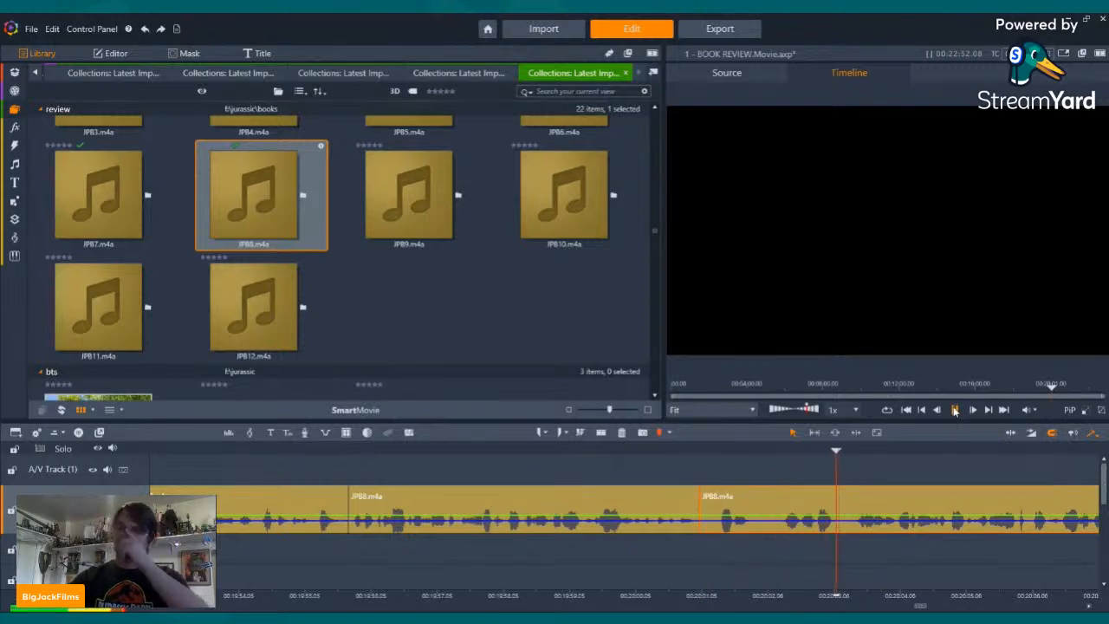
click(954, 410)
key(Left)
key(Left)
key(Left)
key(Left)
key(Left)
key(Left)
key(Left)
key(Left)
key(Left)
key(Left)
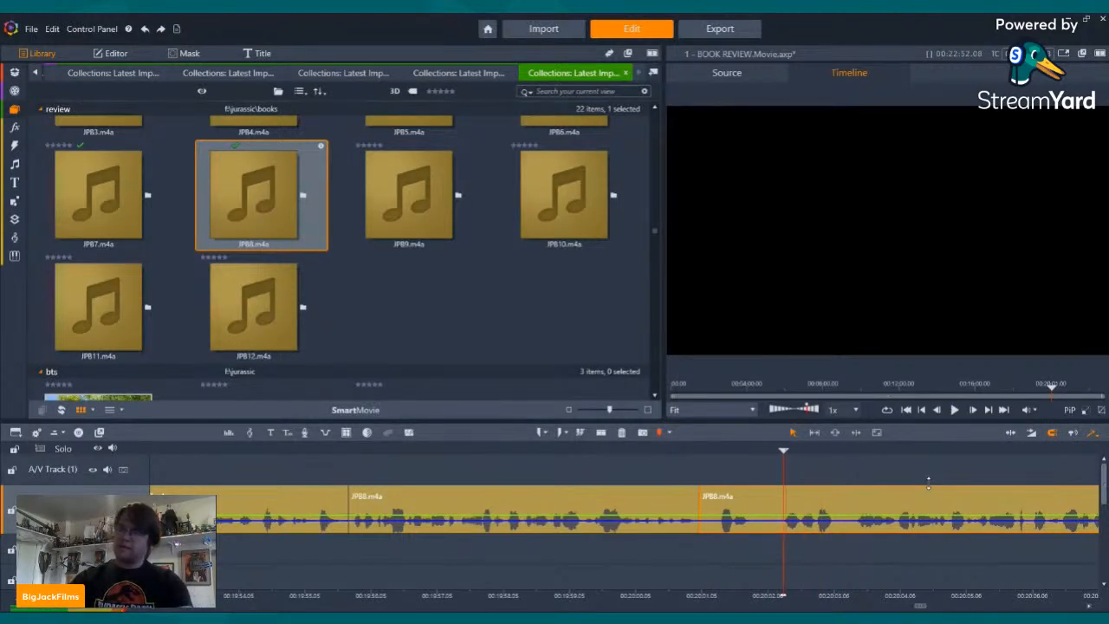
click(603, 433)
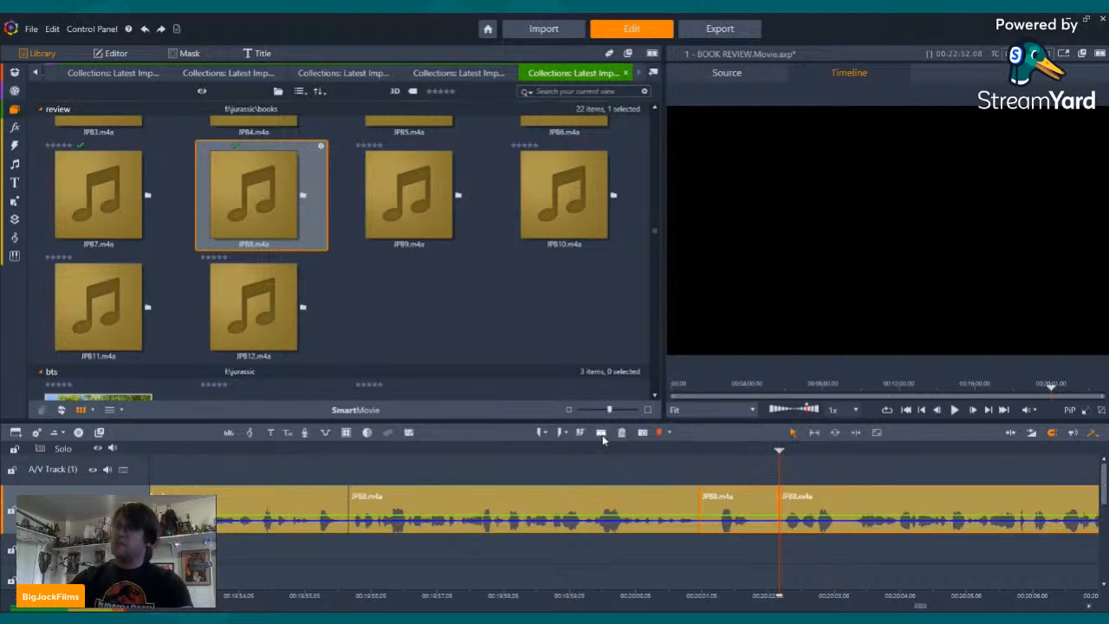
click(736, 495)
key(ctrl+Left)
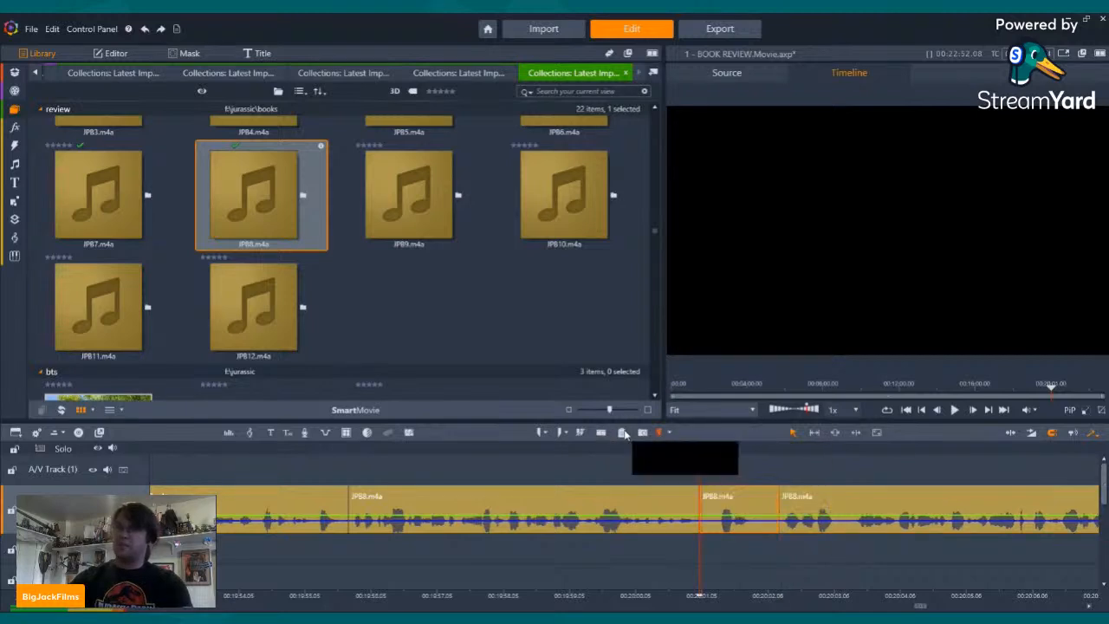
click(624, 433)
- Play across the new join and split the JPB8 clip right after the short phrase at about 00:20:02
key(Left)
key(Left)
key(Left)
key(Left)
key(Left)
key(Left)
click(953, 411)
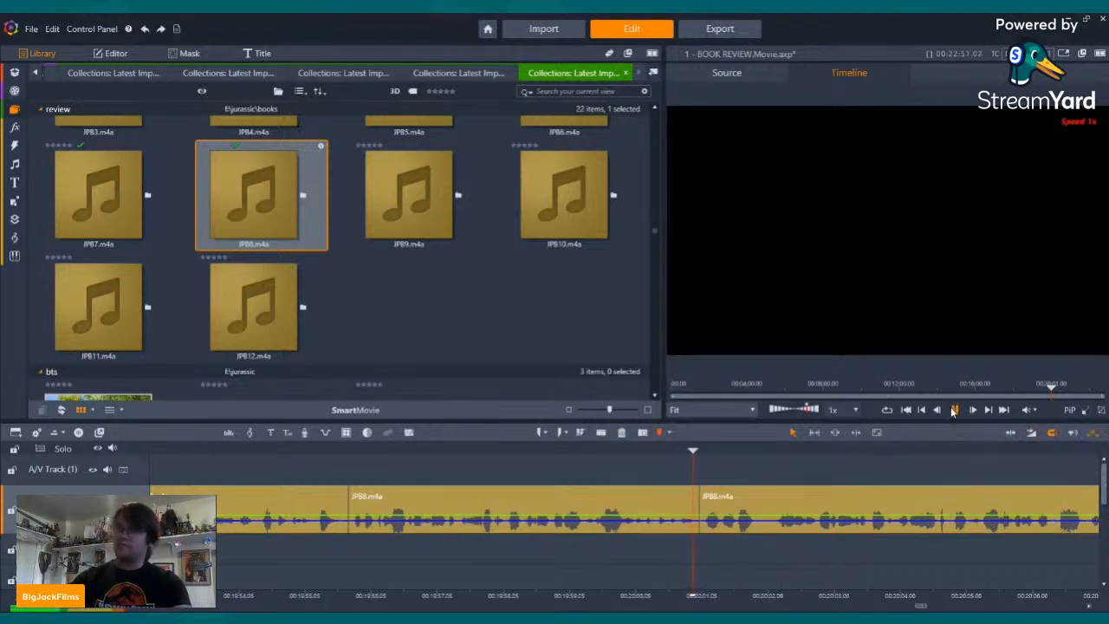
key(space)
key(Left)
key(Left)
key(Left)
key(Left)
key(Left)
key(Left)
key(Left)
key(Left)
key(Left)
key(Left)
key(Left)
key(Left)
key(Left)
key(Left)
key(Left)
key(Left)
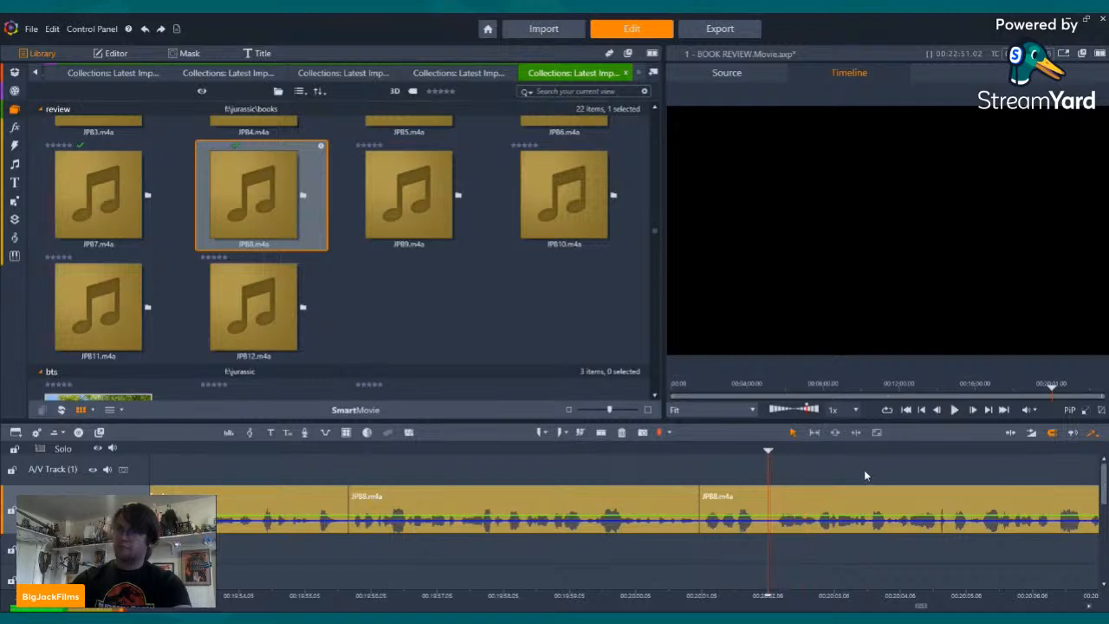
click(602, 433)
- Split JPB8 again just before the following phrase and delete the short pause between the two cuts
key(Right)
key(Right)
key(Right)
key(Right)
key(Right)
key(Right)
key(Right)
key(Right)
key(Right)
key(Right)
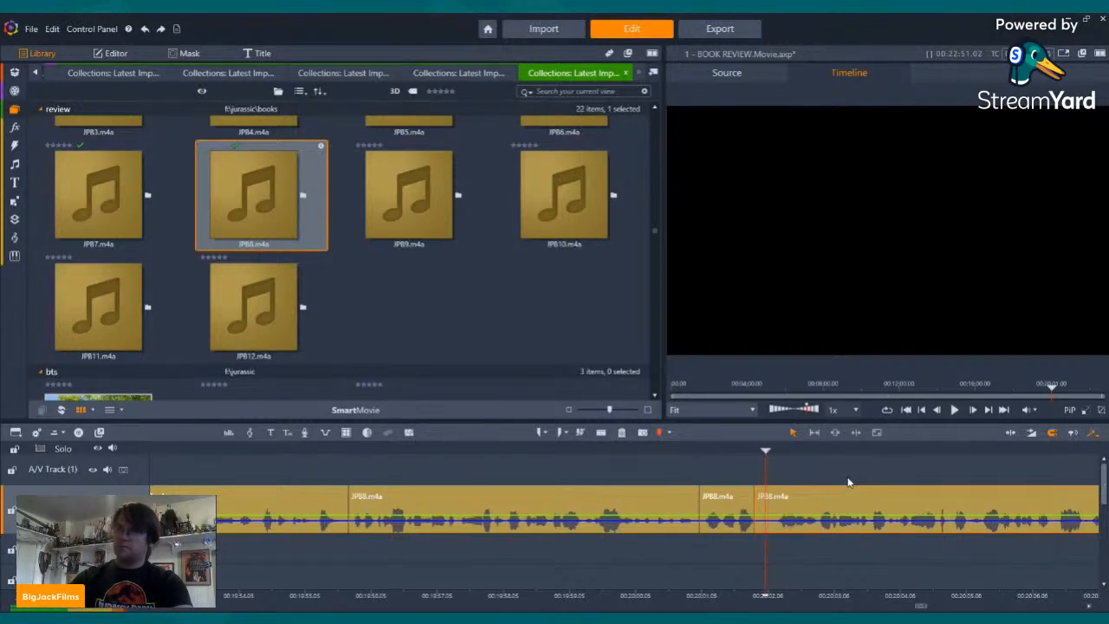
key(Left)
key(Left)
key(Left)
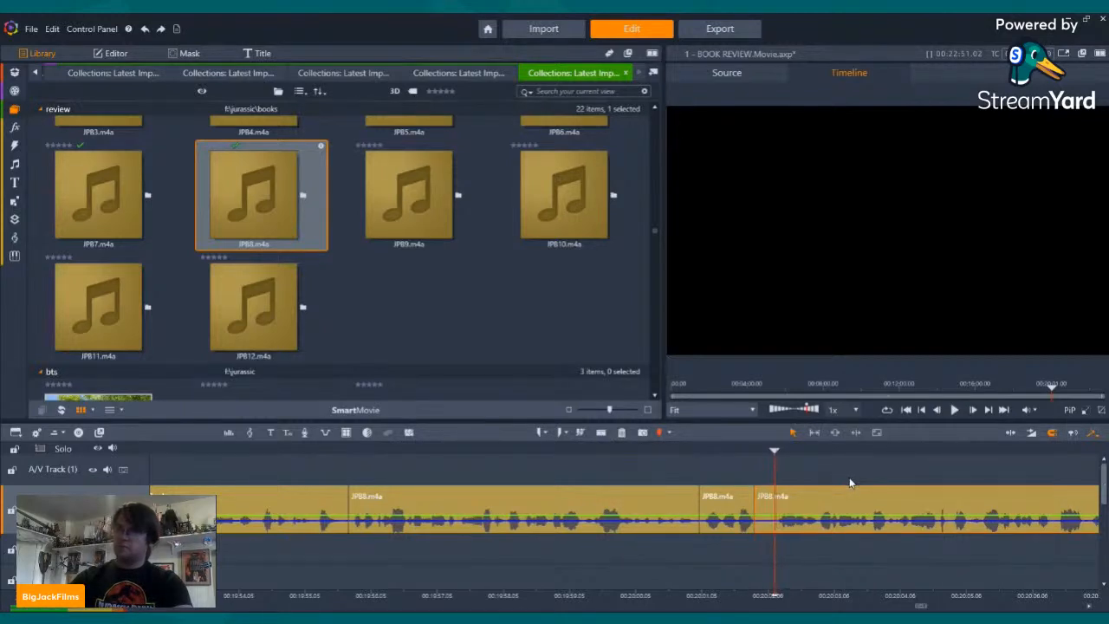
click(602, 434)
click(766, 510)
key(Delete)
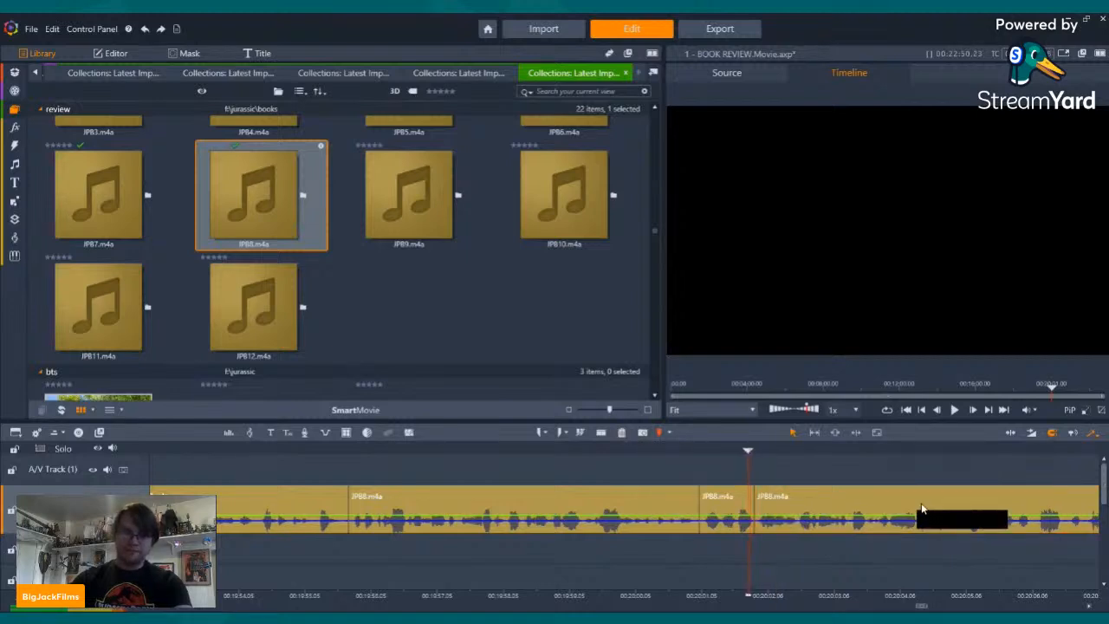
- Step back into the short JPB8 clip and play across its join with the following clip to check the cut
key(Left)
key(Left)
key(Left)
key(Left)
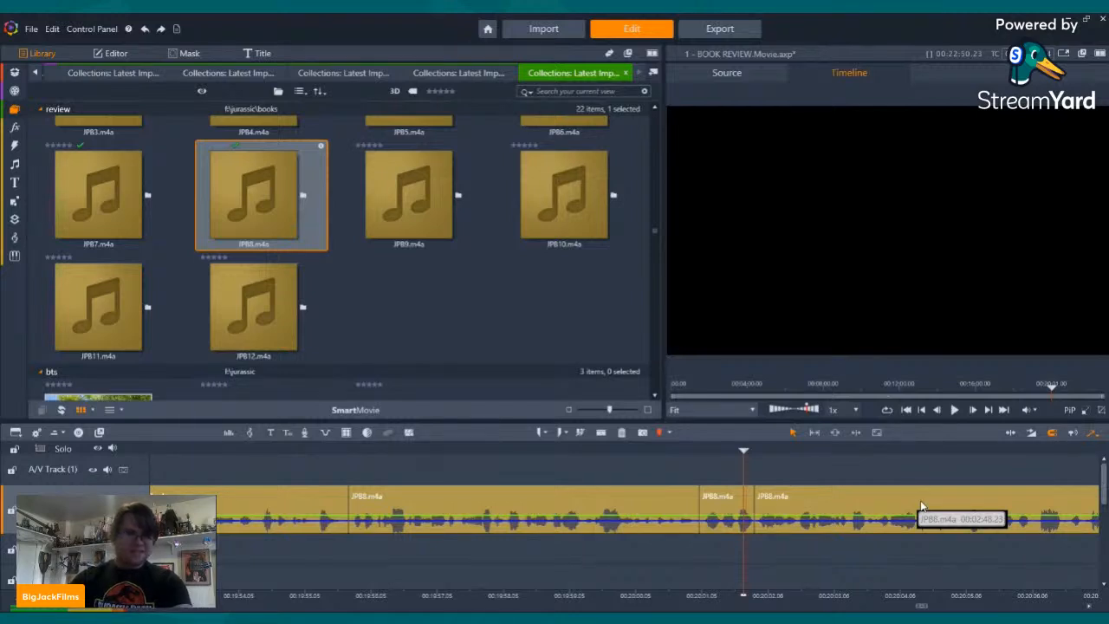
key(Left)
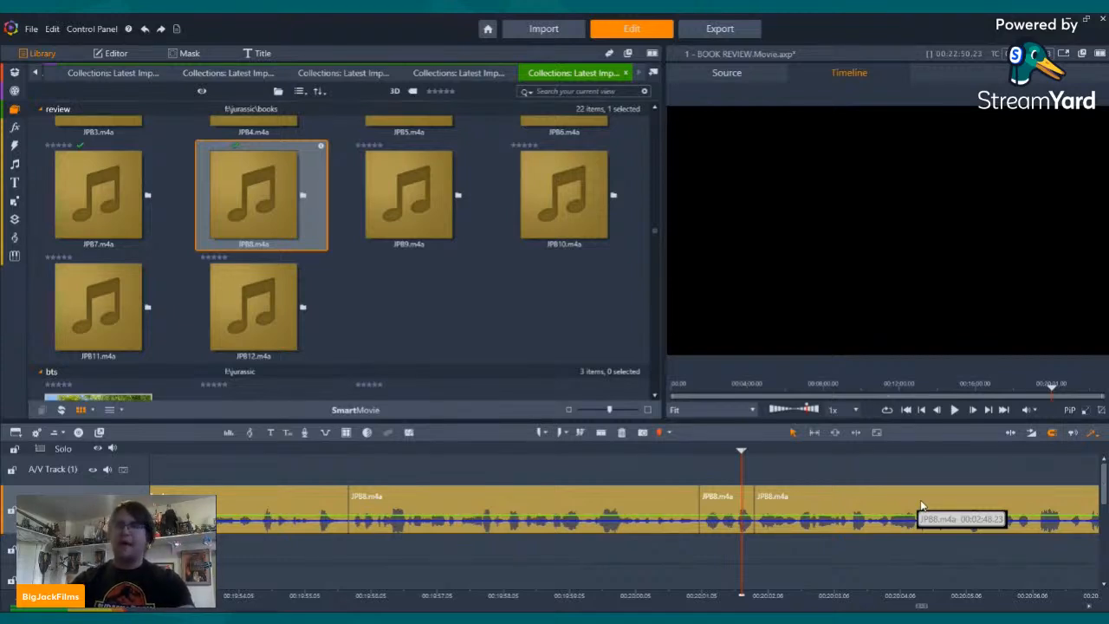
key(Left)
key(Left)
key(Left)
key(Left)
key(Left)
key(Left)
key(Left)
key(Left)
key(Left)
key(Left)
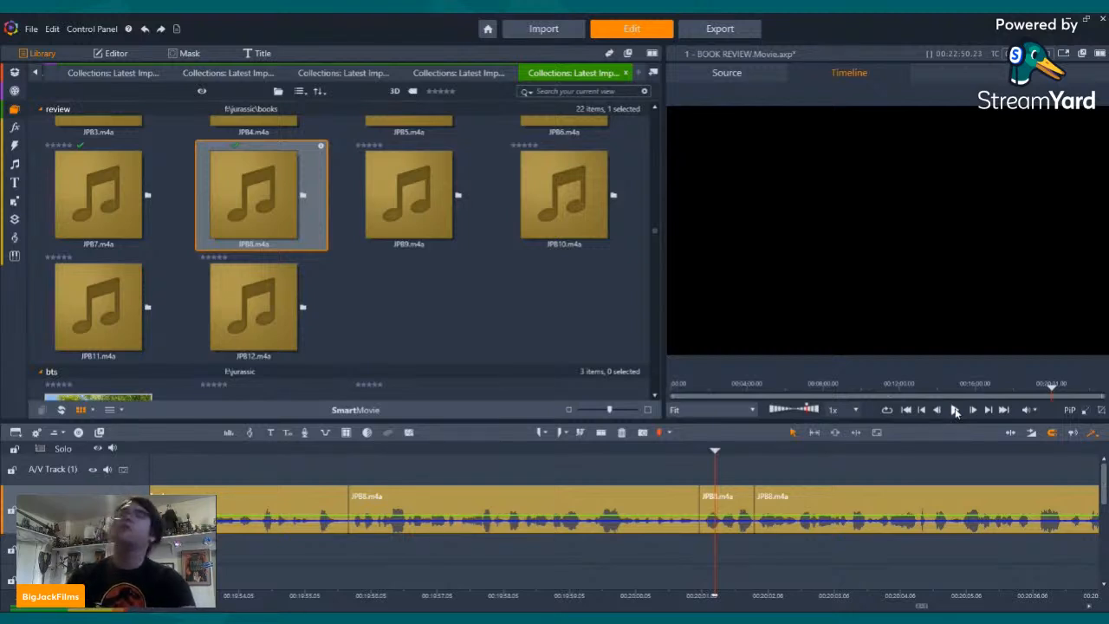
click(957, 408)
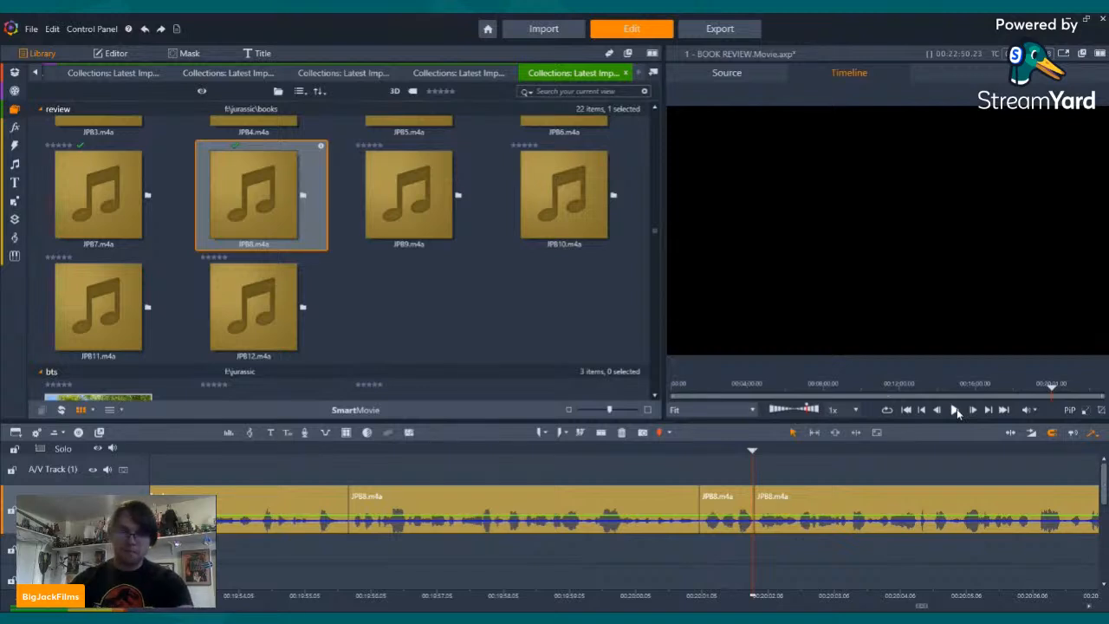
click(956, 408)
click(957, 408)
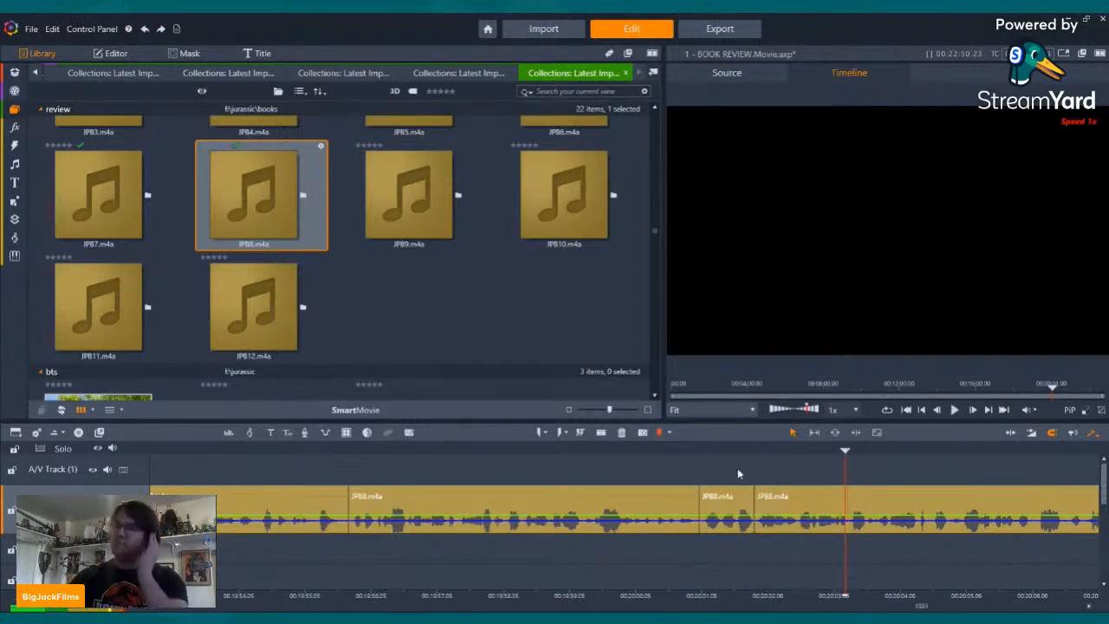
- Play through the rest of the JPB8 narration and split the clip in the pause at about 00:20:08
click(707, 449)
click(954, 409)
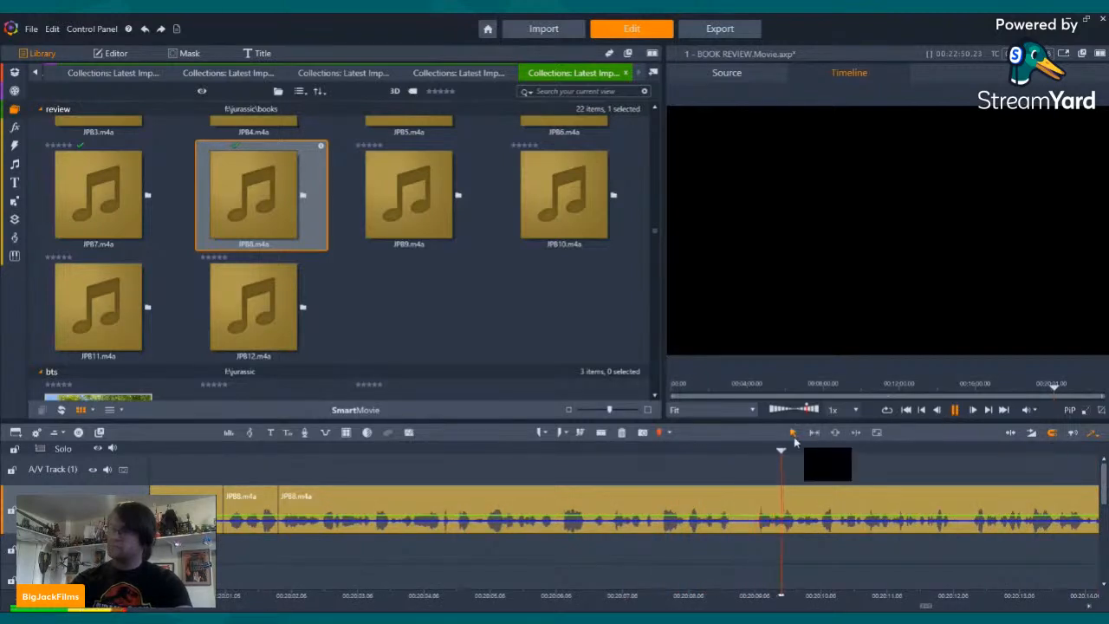
click(649, 452)
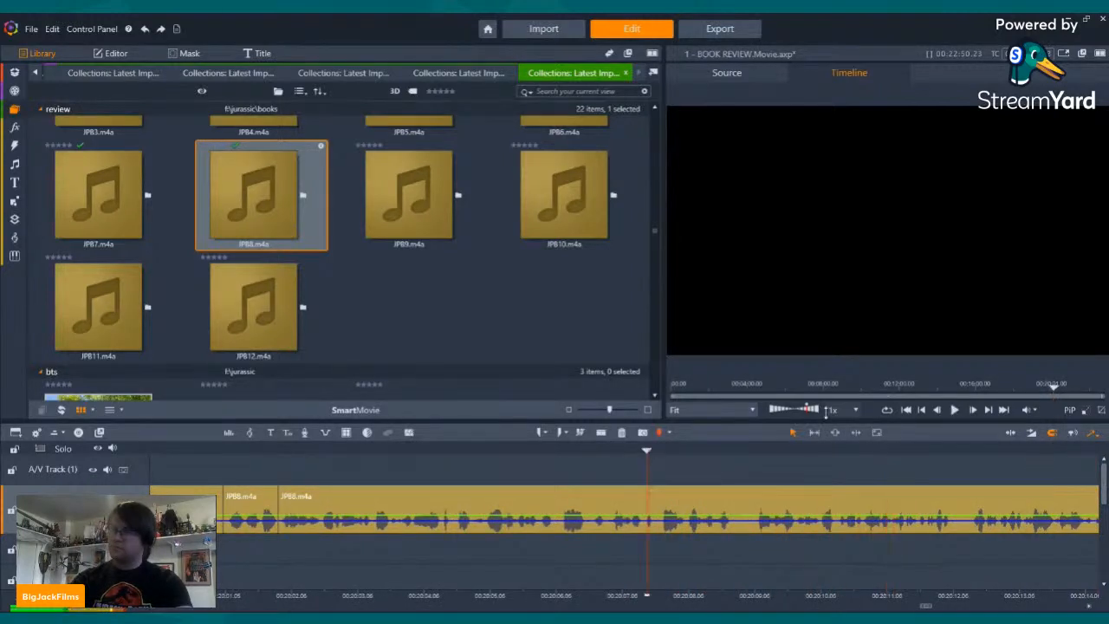
click(955, 410)
click(954, 410)
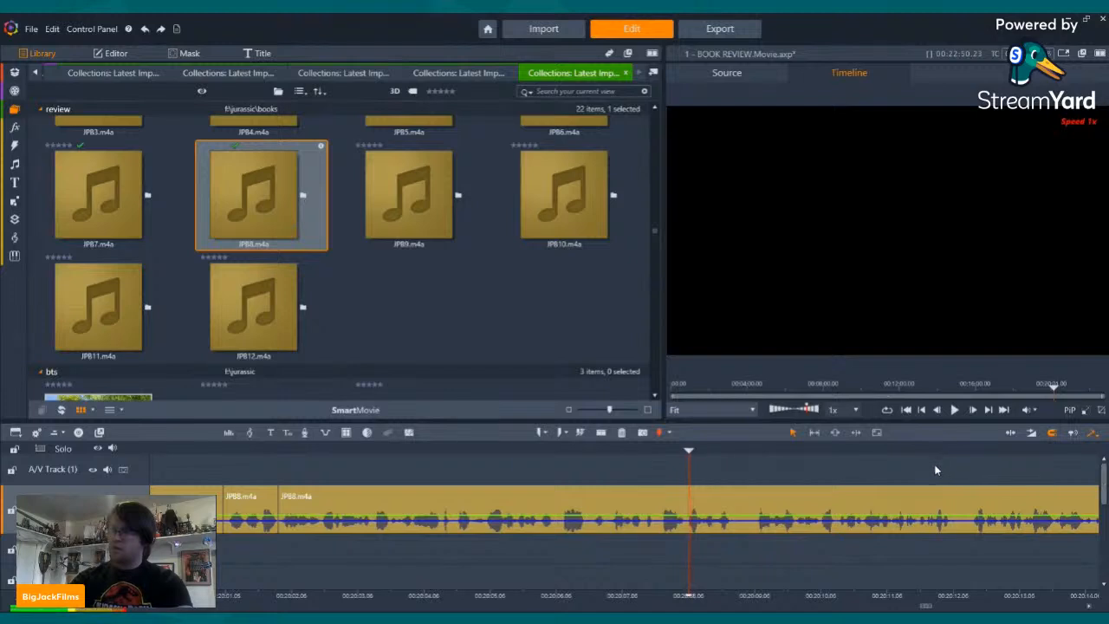
click(601, 431)
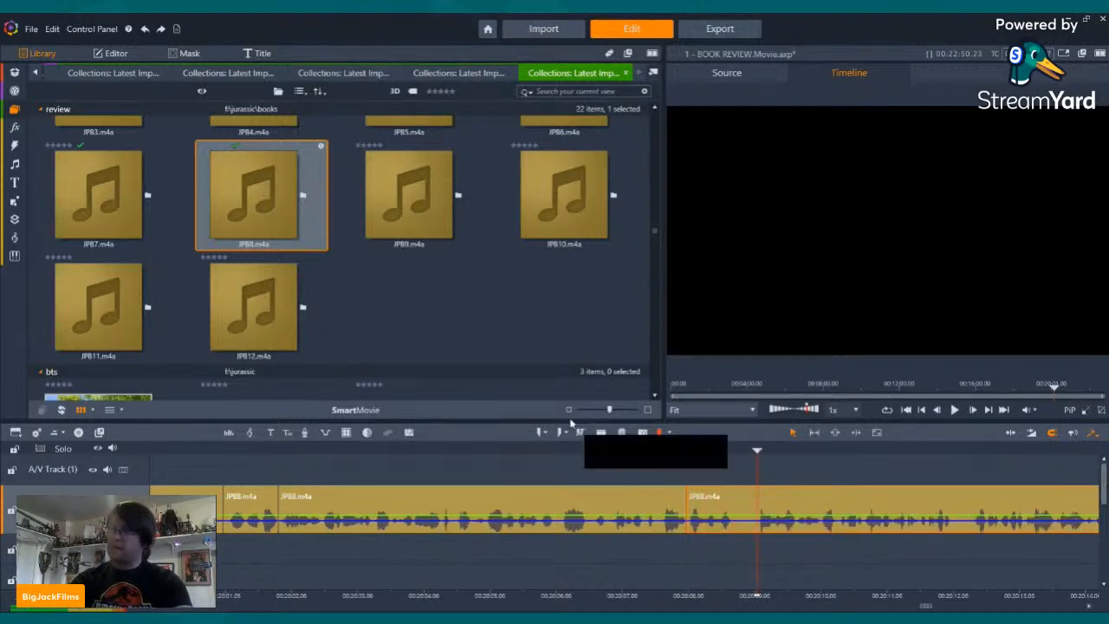
- Split JPB8 at about 00:20:09, delete the section back to the 00:20:08 cut, and start playback ahead of the new join
click(600, 431)
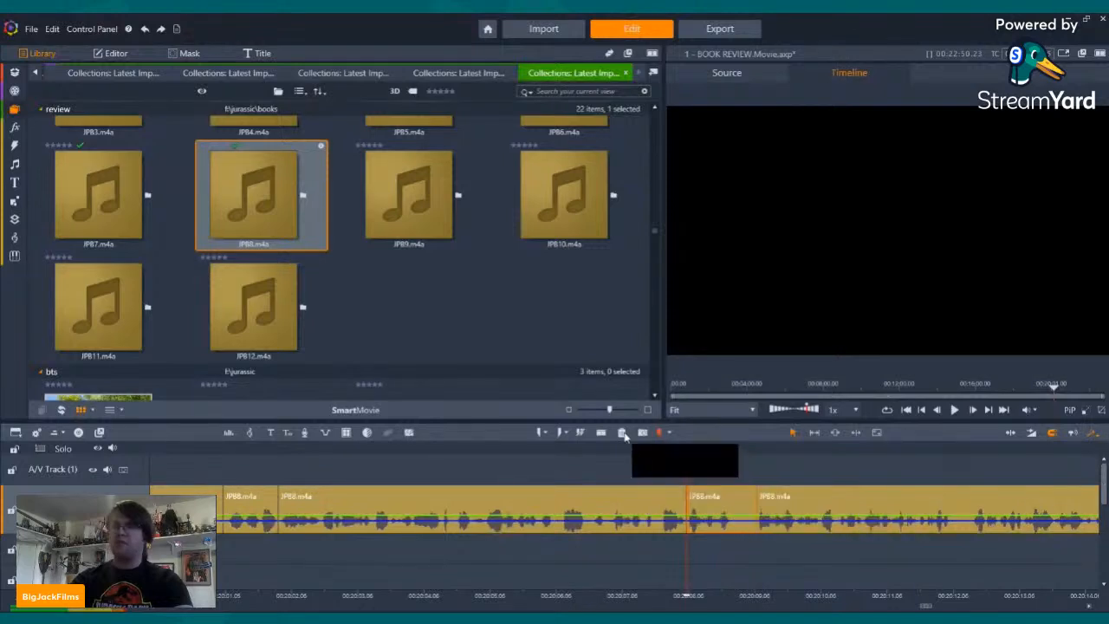
click(622, 432)
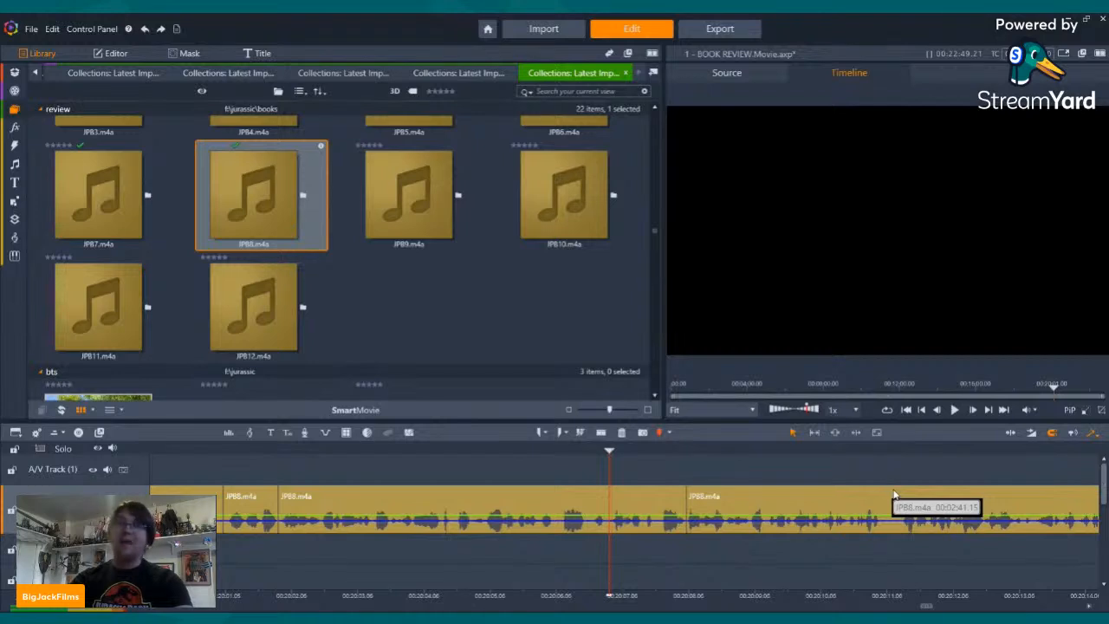
click(955, 413)
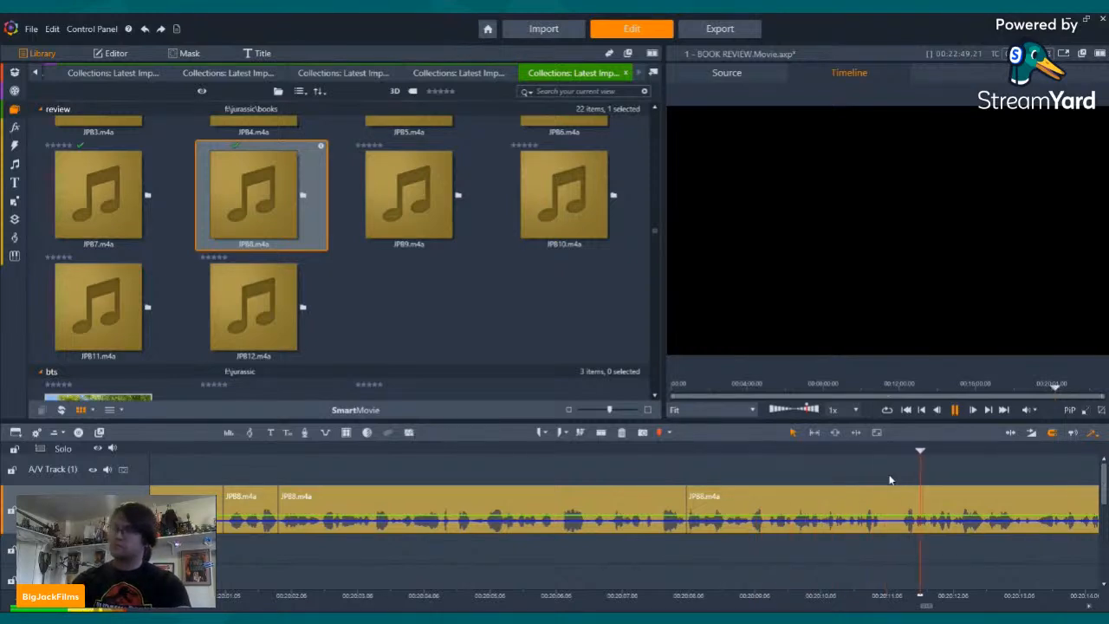
- Split JPB8 at about 00:20:10 and again just before the phrase at about 00:20:11, and delete the section between the cuts
click(956, 413)
click(956, 411)
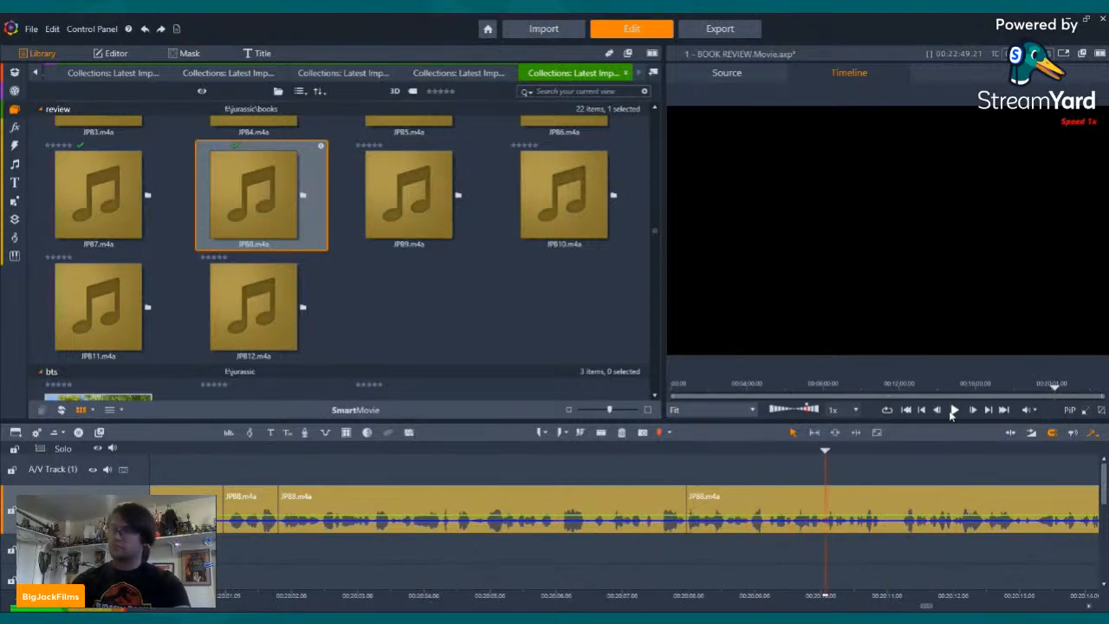
click(601, 431)
click(956, 411)
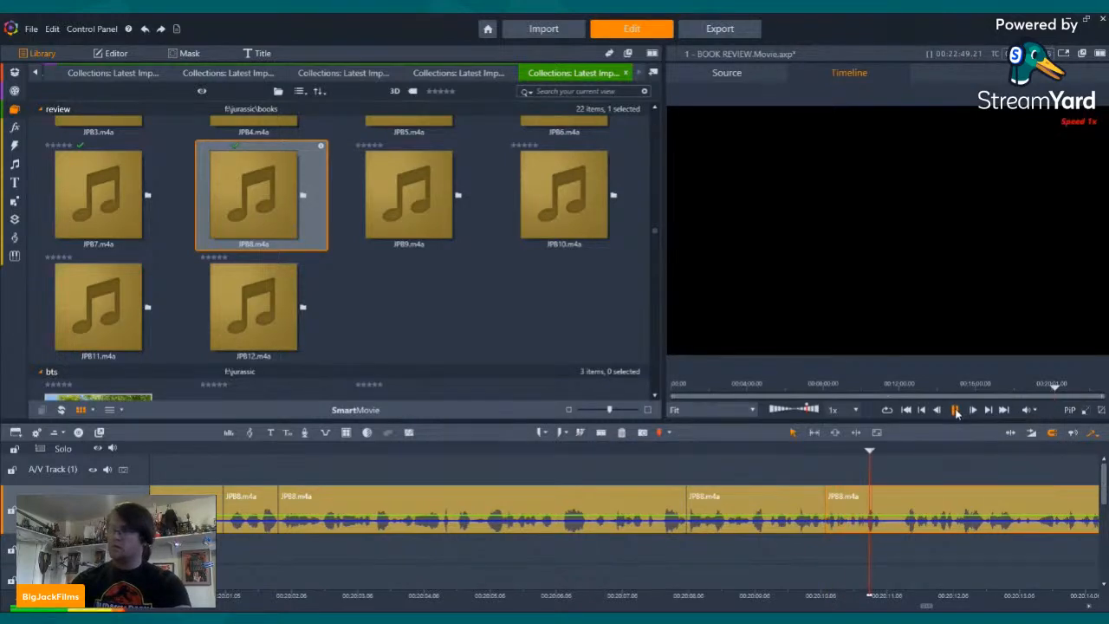
click(954, 410)
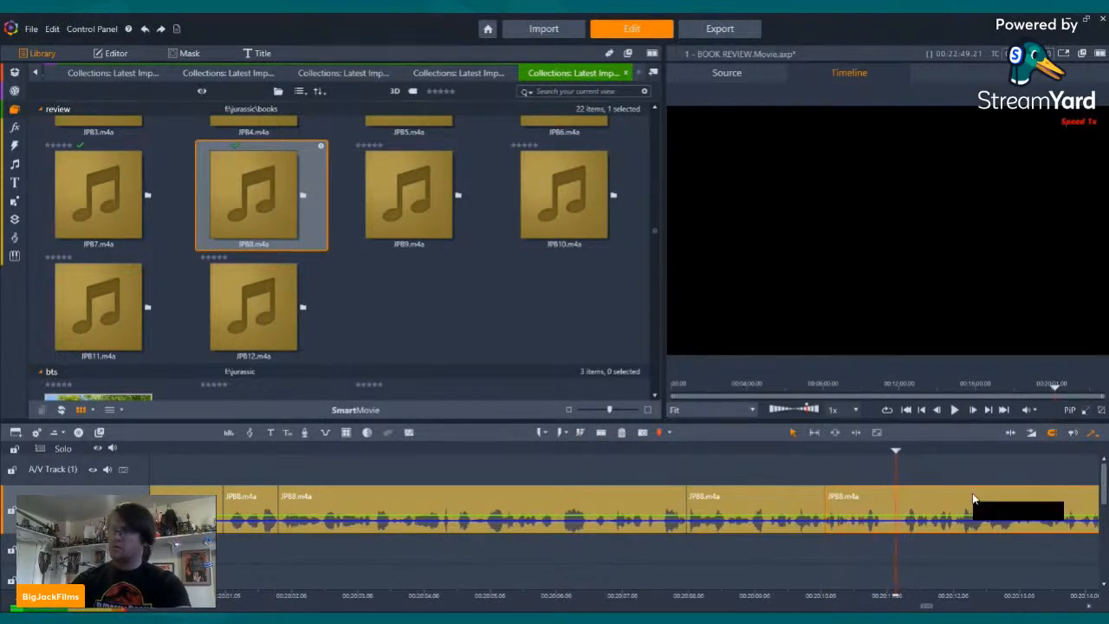
click(602, 432)
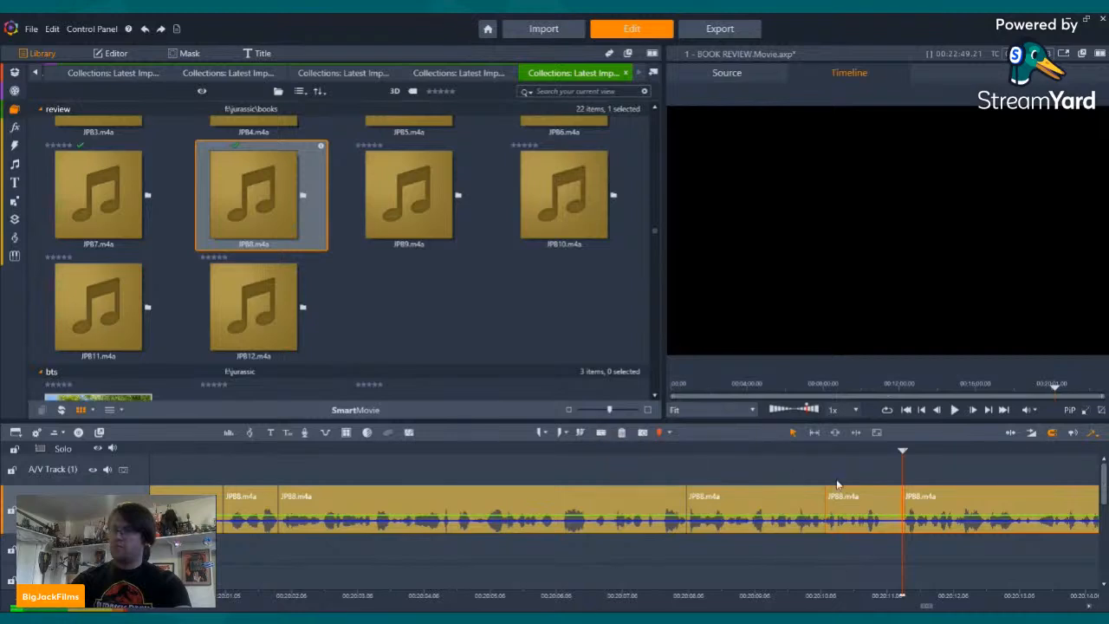
click(827, 483)
click(621, 431)
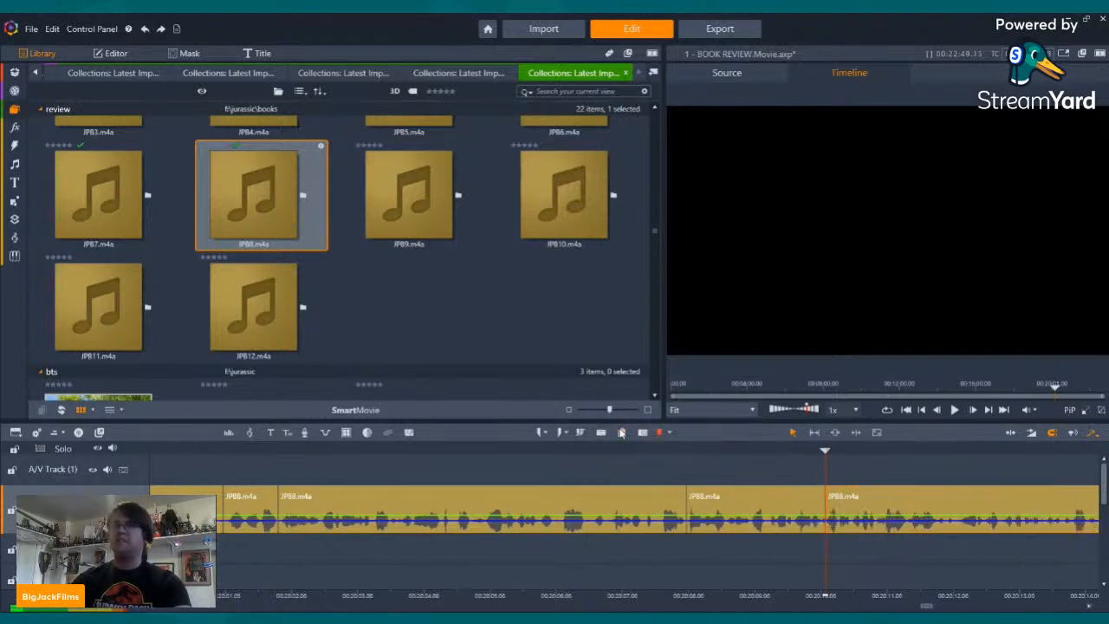
- Play on to the pause at about 00:20:14, split JPB8 at both ends of the pause, and delete the short piece
click(954, 410)
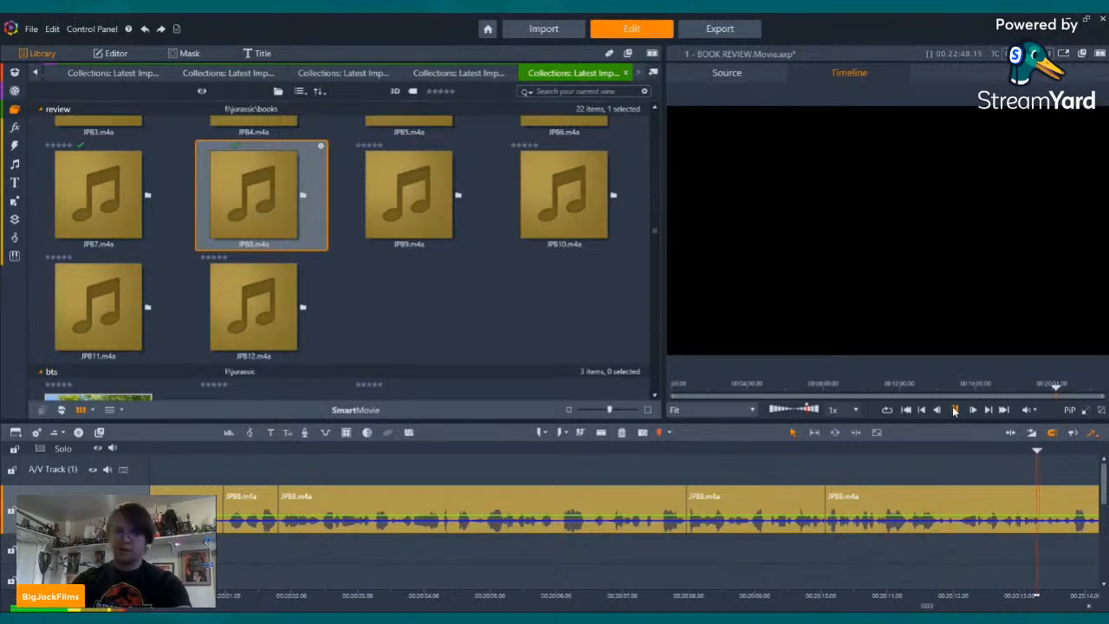
click(954, 410)
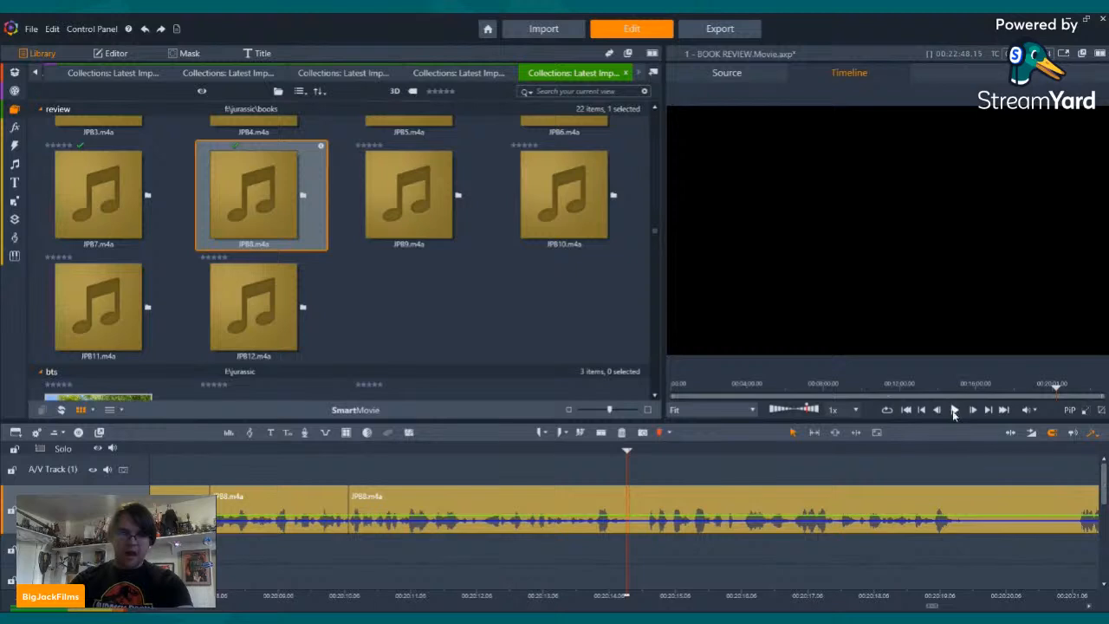
click(607, 437)
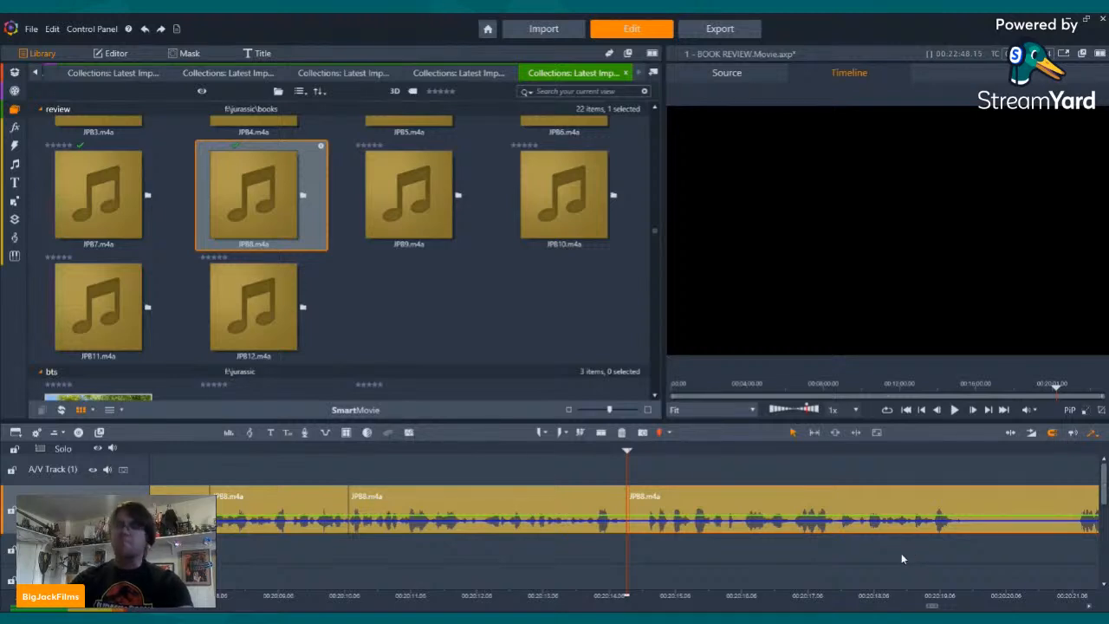
click(606, 434)
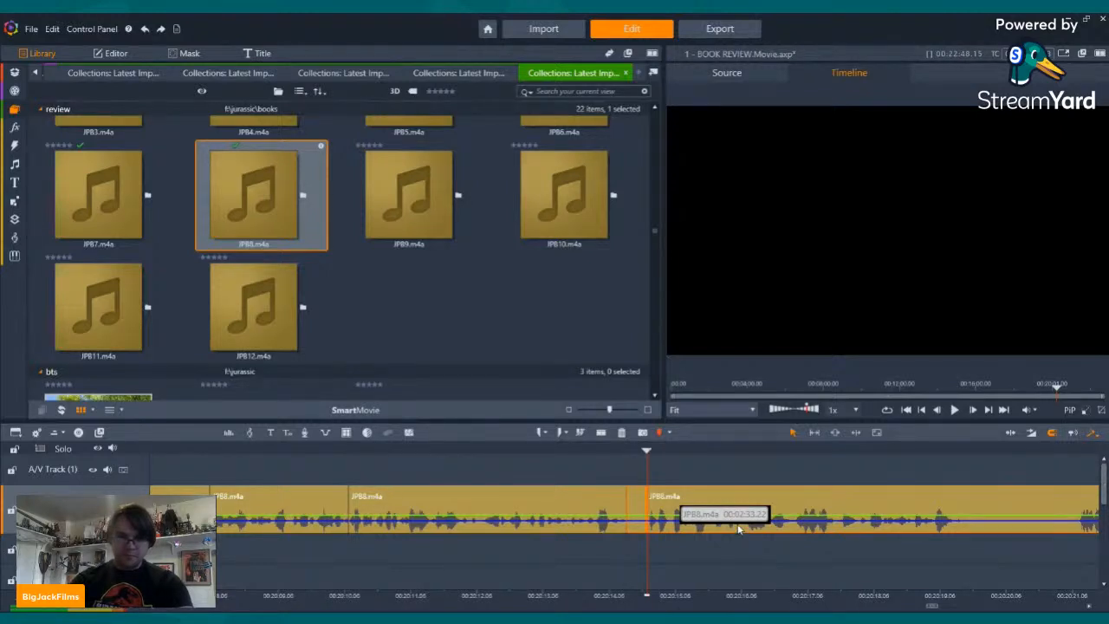
click(635, 502)
click(623, 433)
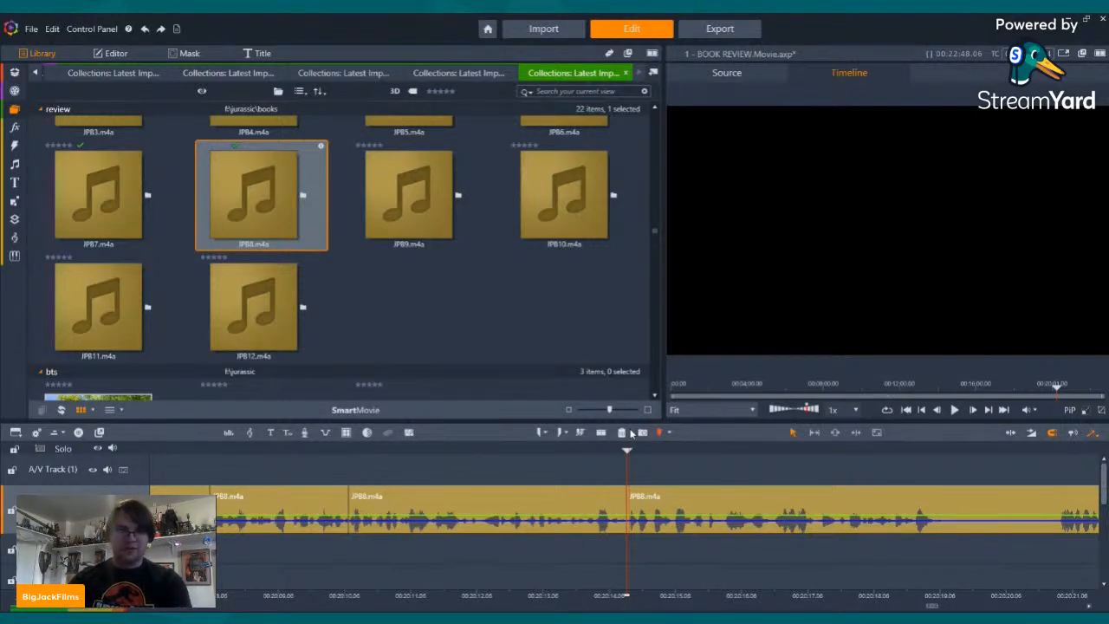
- Play on to about 00:20:19, split JPB8 at both ends of the long silence there, and delete the silent section
click(954, 411)
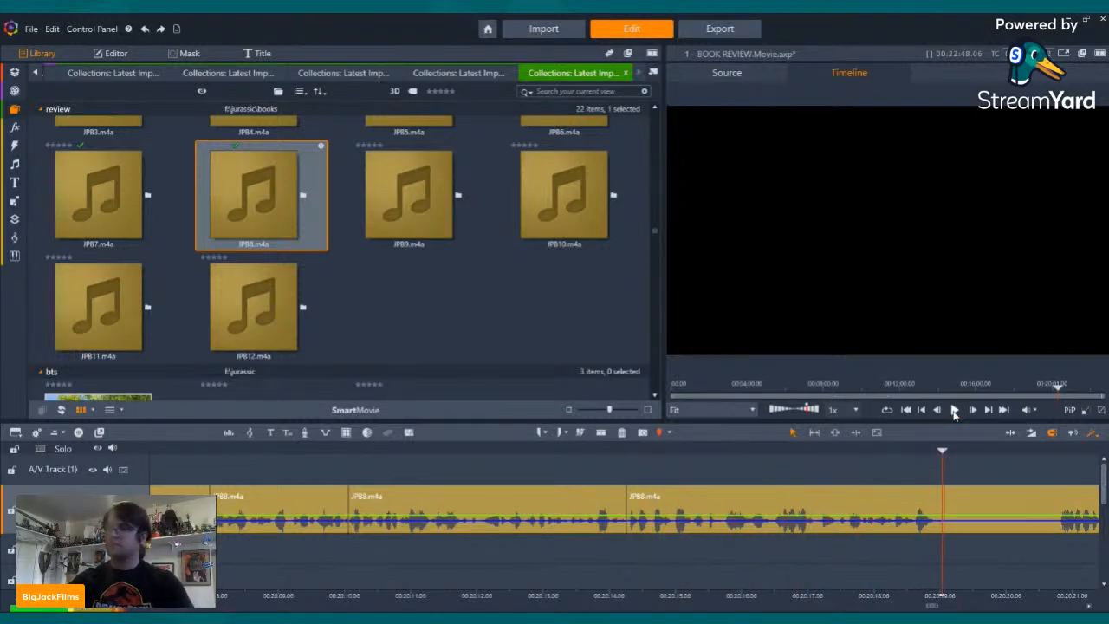
click(954, 411)
click(600, 432)
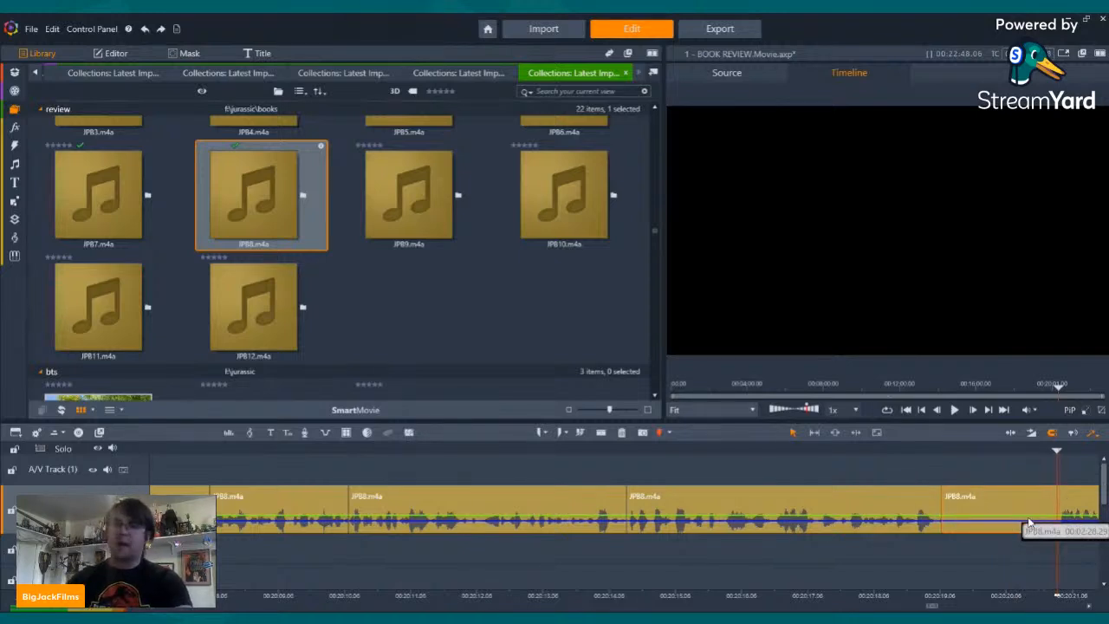
click(642, 433)
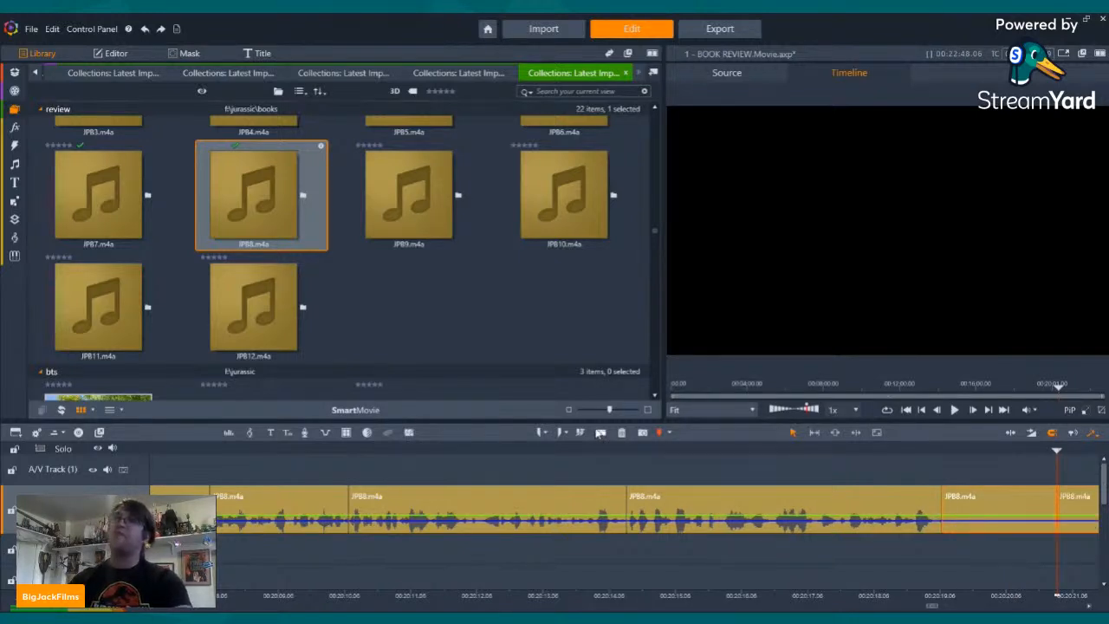
right_click(998, 501)
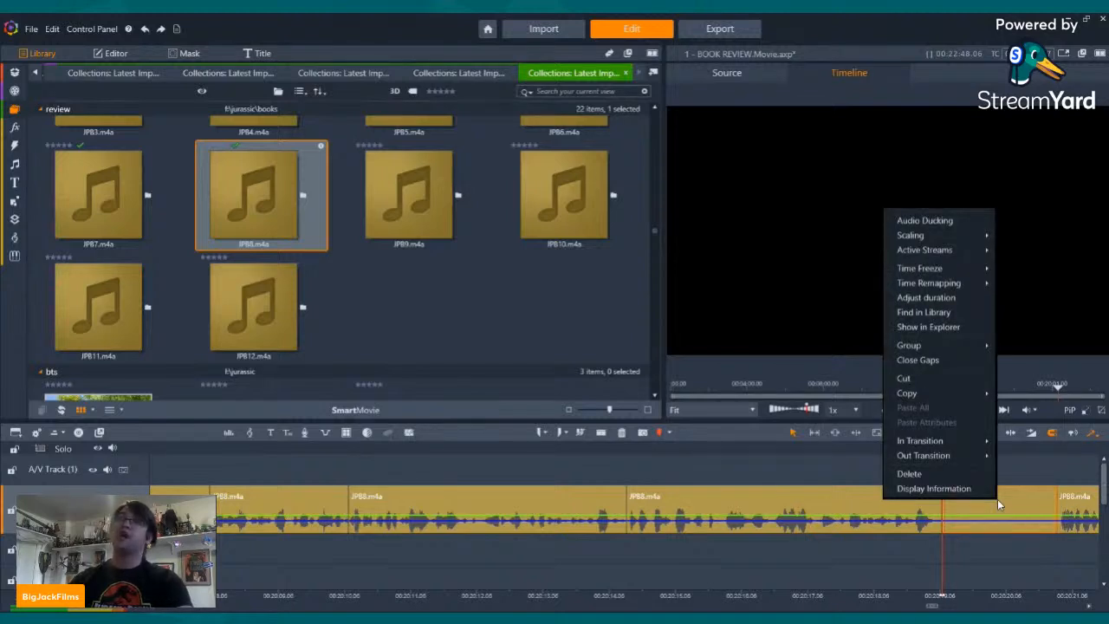
click(940, 475)
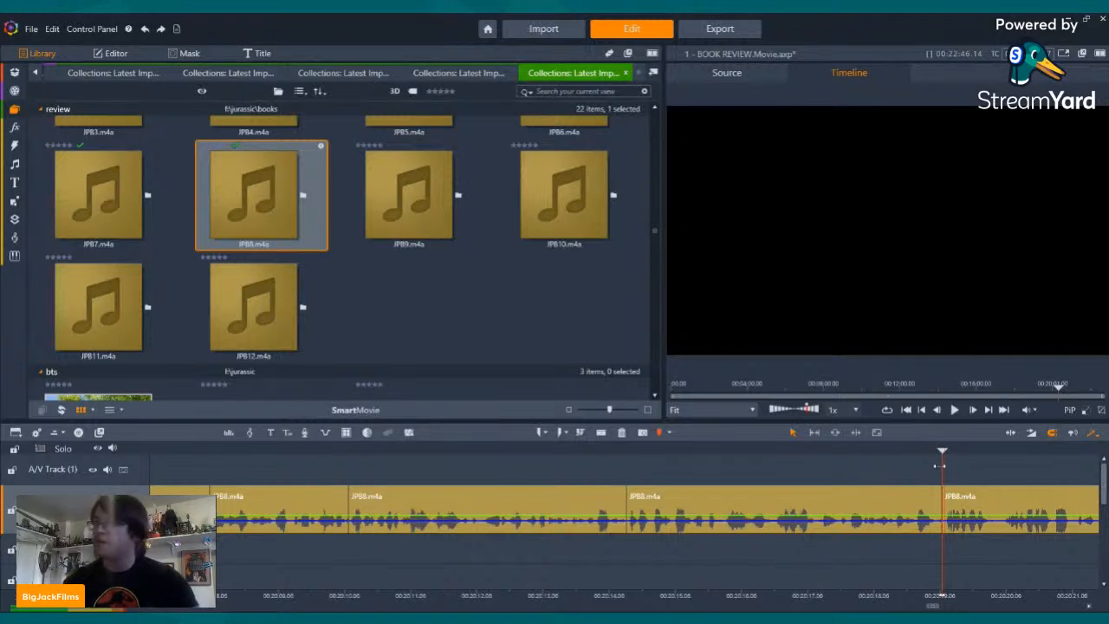
- Split JPB8 just before the phrase at about 00:20:20 and delete the short take between it and the 00:20:19 cut
click(955, 412)
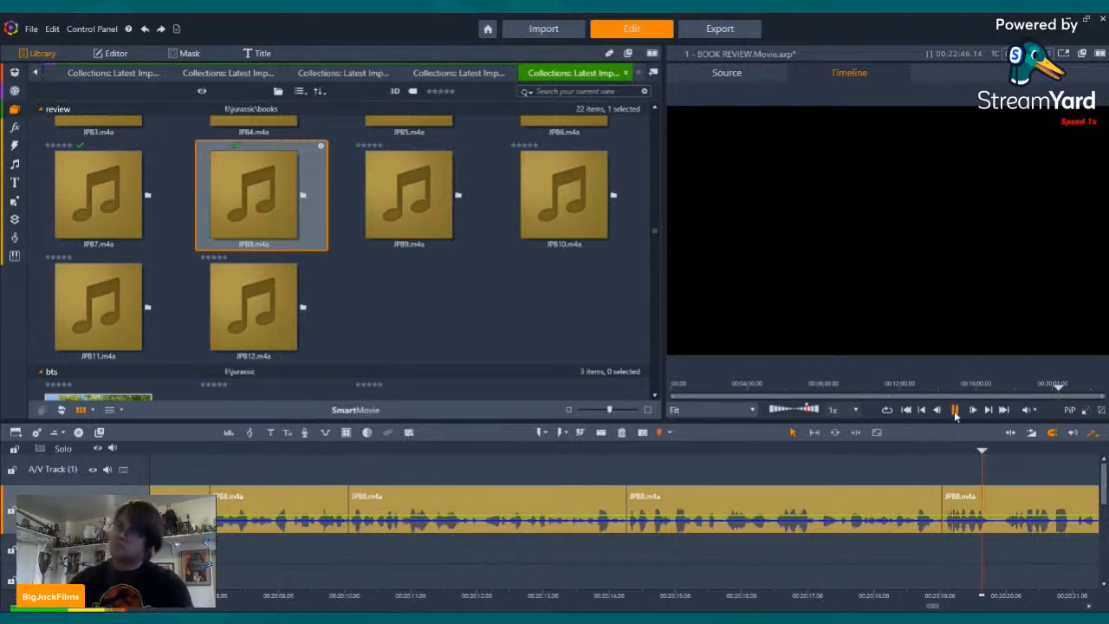
click(955, 411)
key(Left)
key(Left)
key(Left)
key(Left)
key(Left)
key(Left)
key(Left)
key(Left)
key(Left)
key(Left)
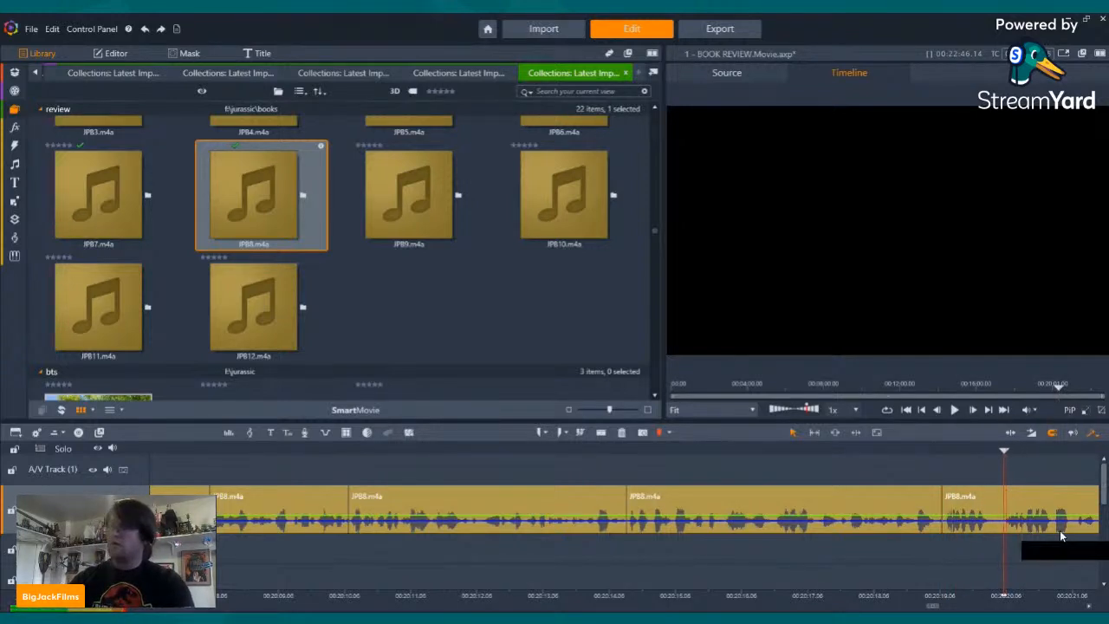
key(Right)
key(Right)
key(Right)
click(602, 432)
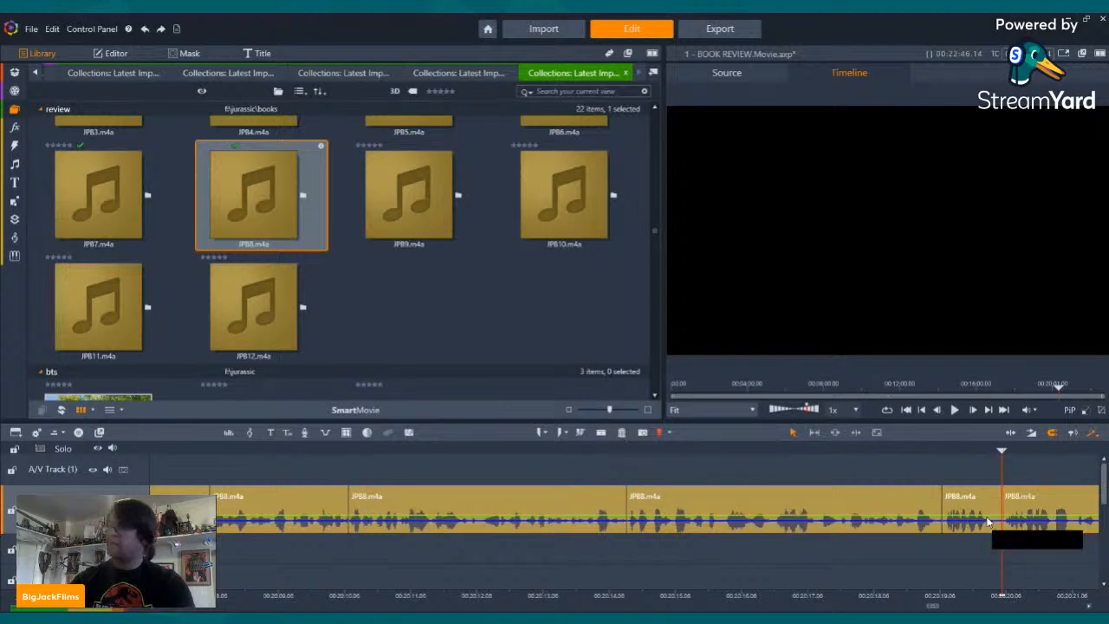
click(986, 522)
click(621, 433)
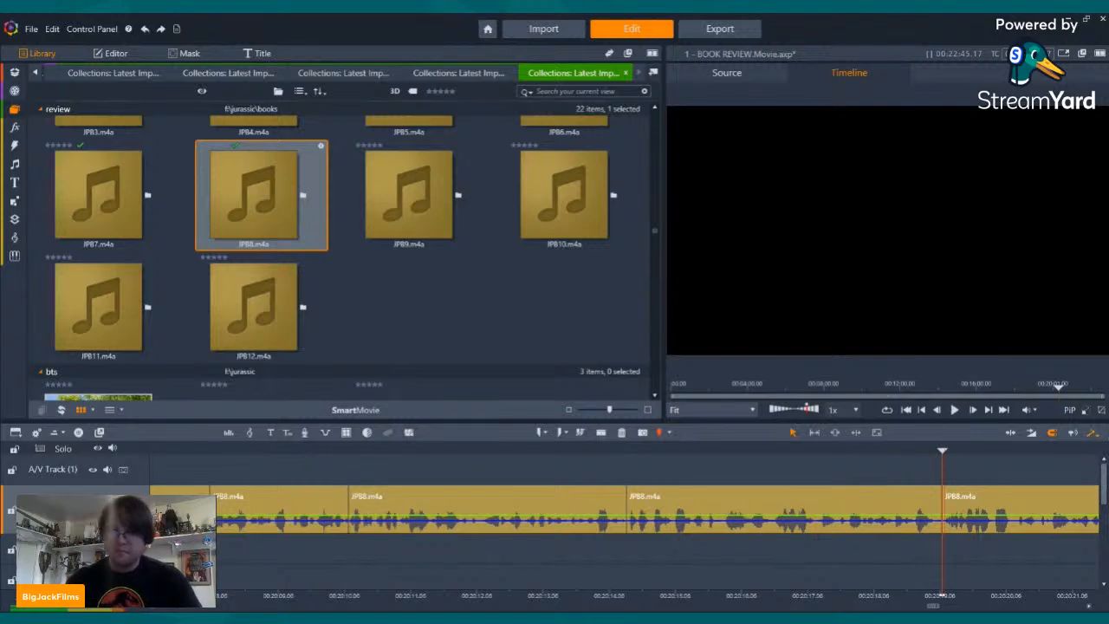
- Play through the following JPB8 narration and split the clip in the pause at about 00:20:24
click(954, 410)
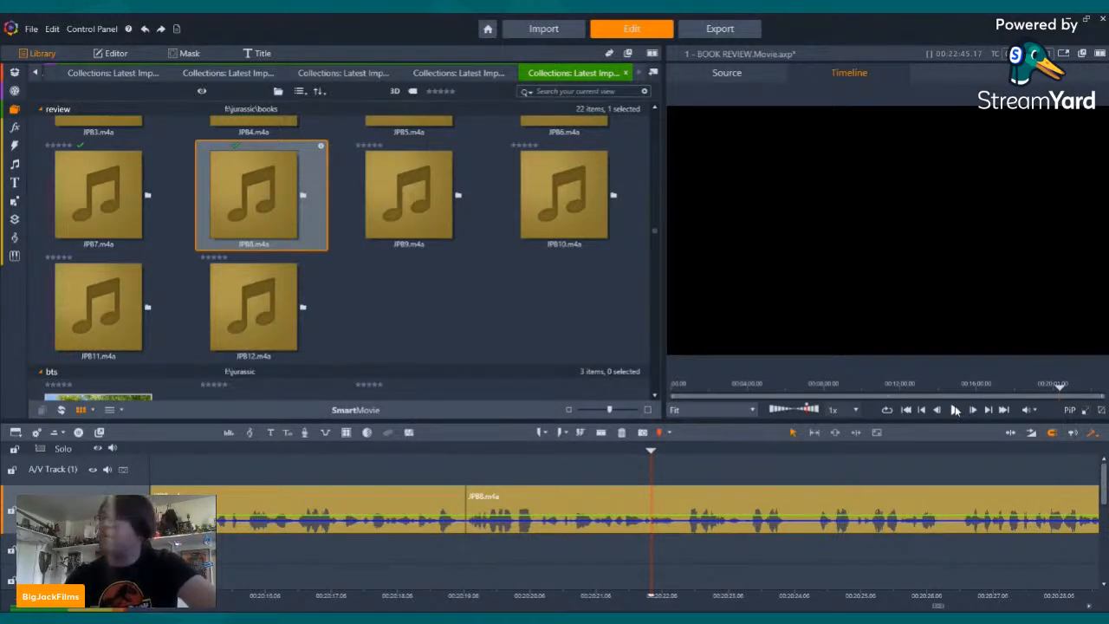
click(954, 410)
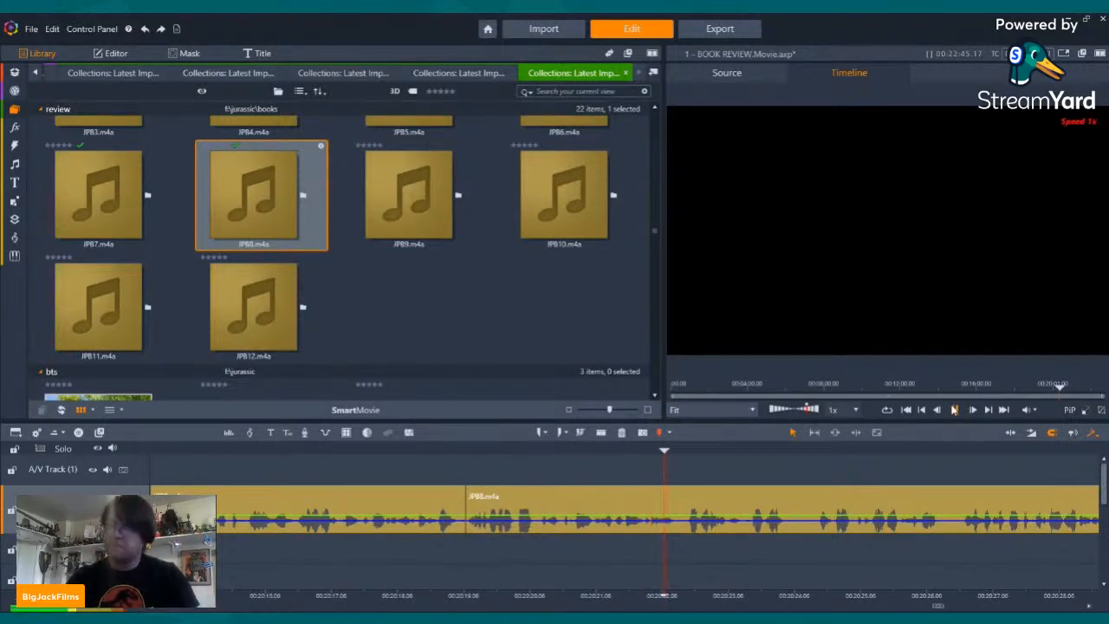
click(668, 449)
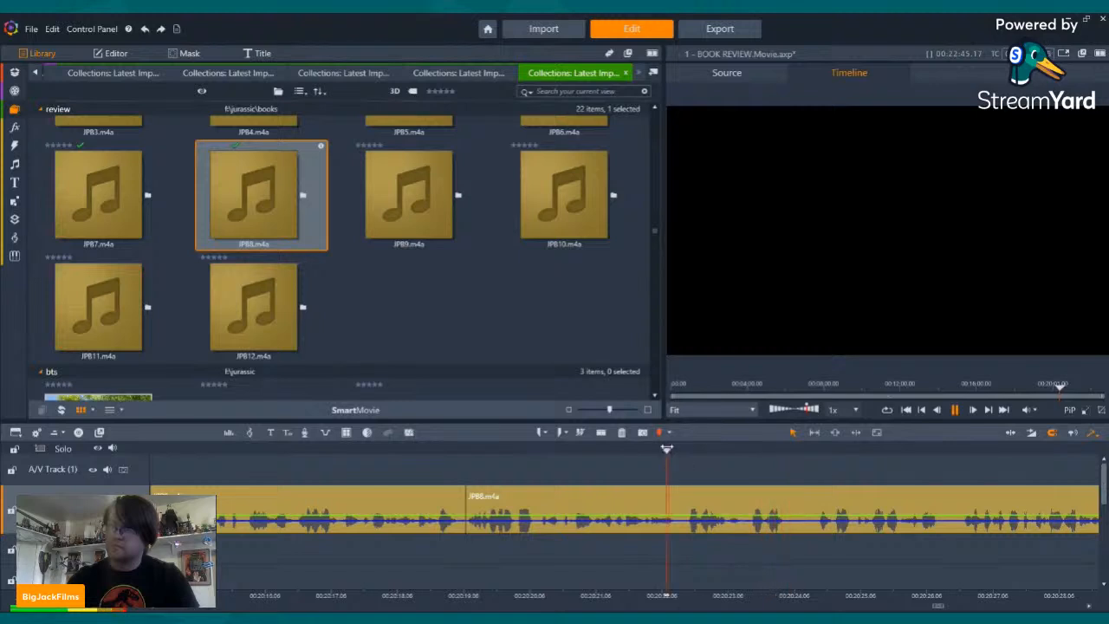
click(954, 410)
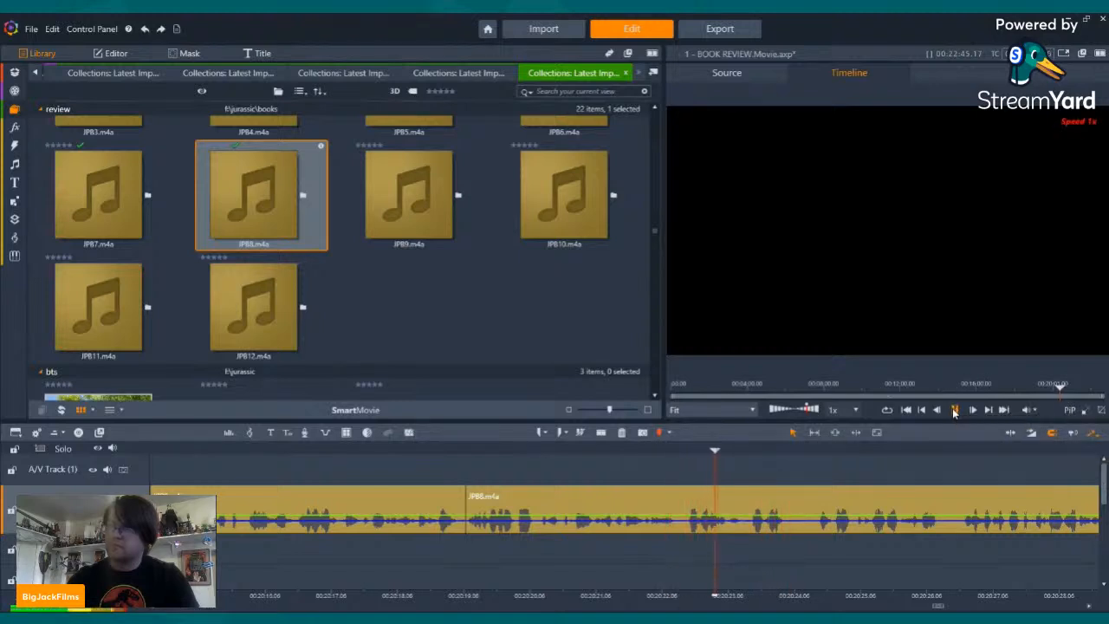
click(954, 411)
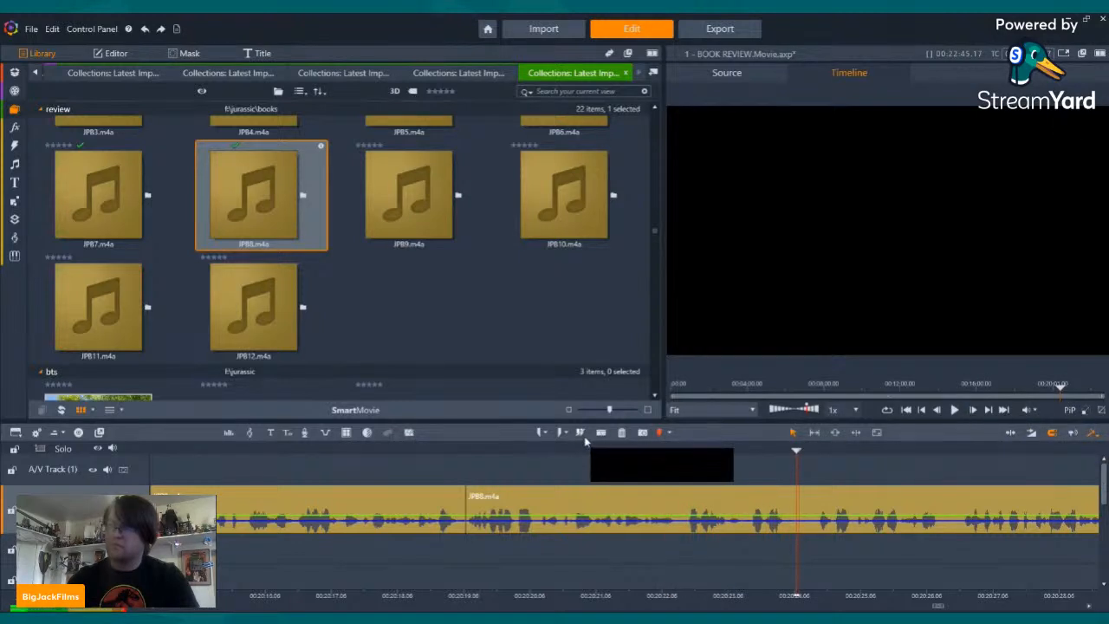
click(601, 433)
- Split JPB8 again just before the phrase following the 00:20:24 cut and delete the short pause between the two cuts
click(956, 411)
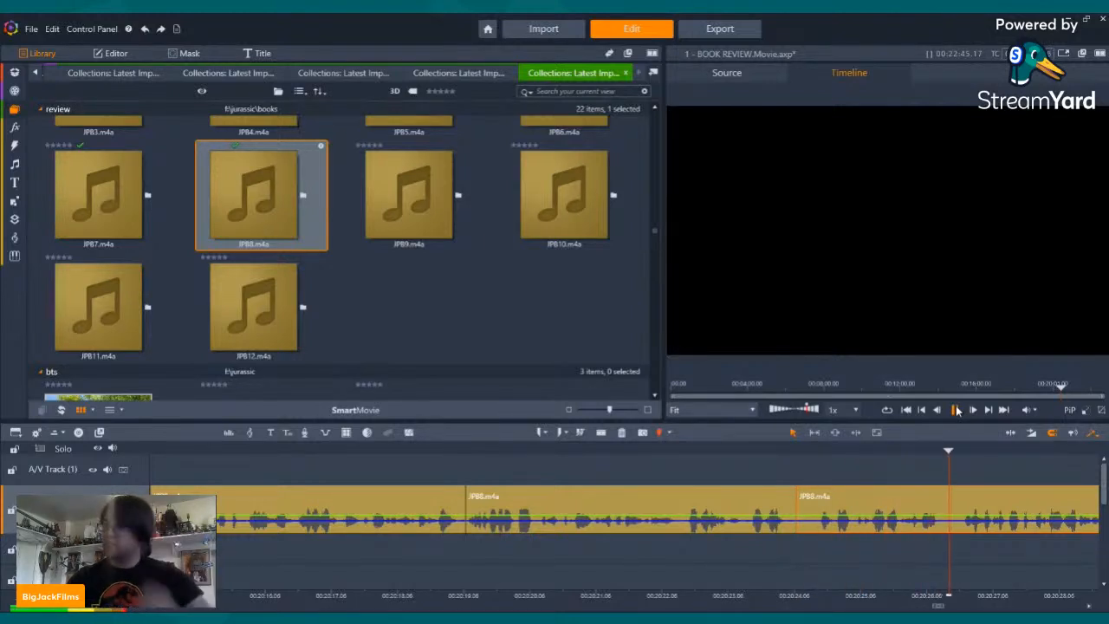
click(955, 411)
click(817, 451)
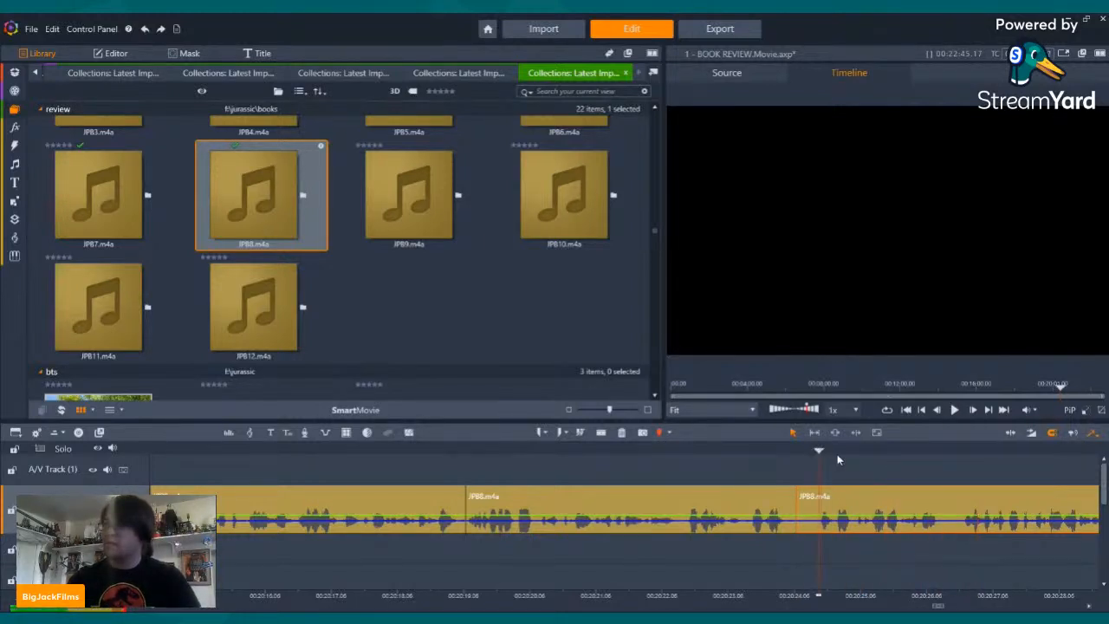
click(602, 435)
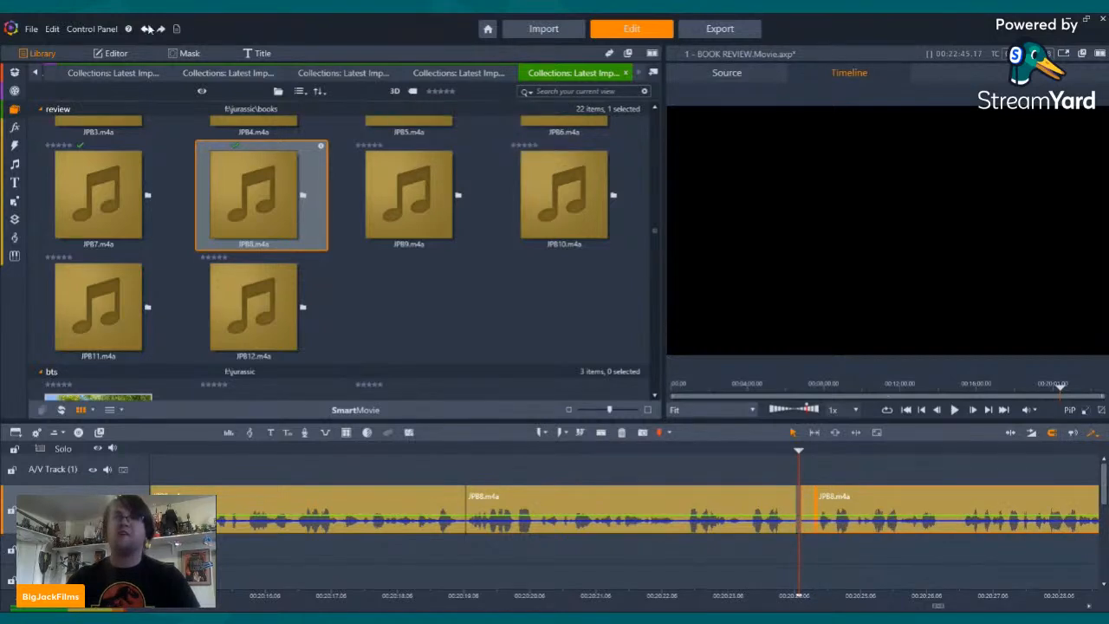
right_click(815, 508)
click(831, 481)
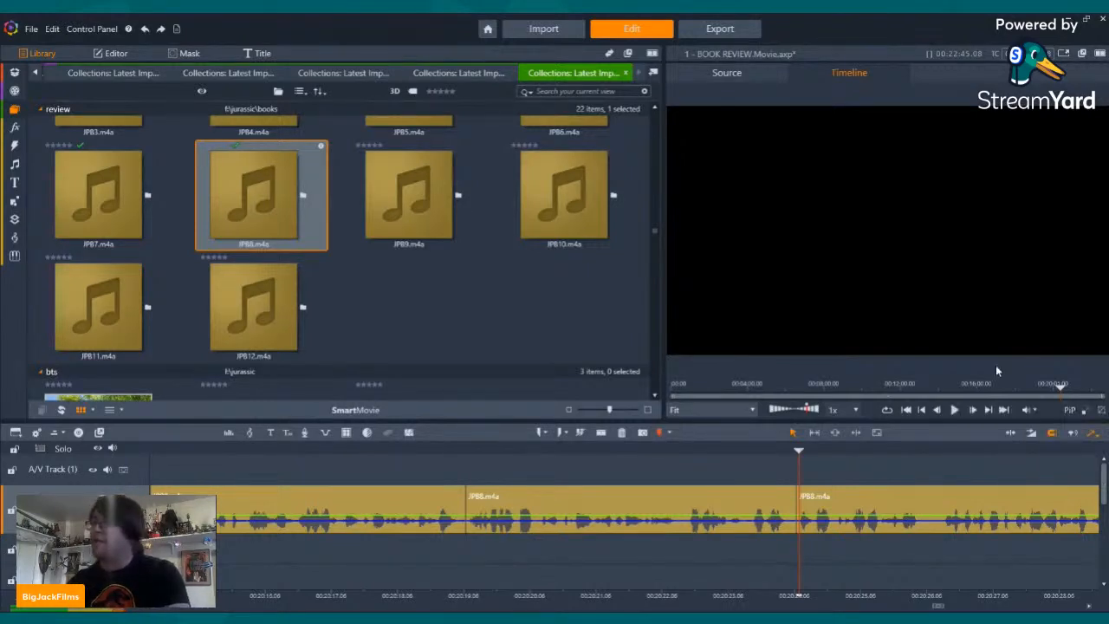
- Replay the JPB8 narration after the 00:20:24 cut and split the clip in the pause at about 00:20:25
click(955, 410)
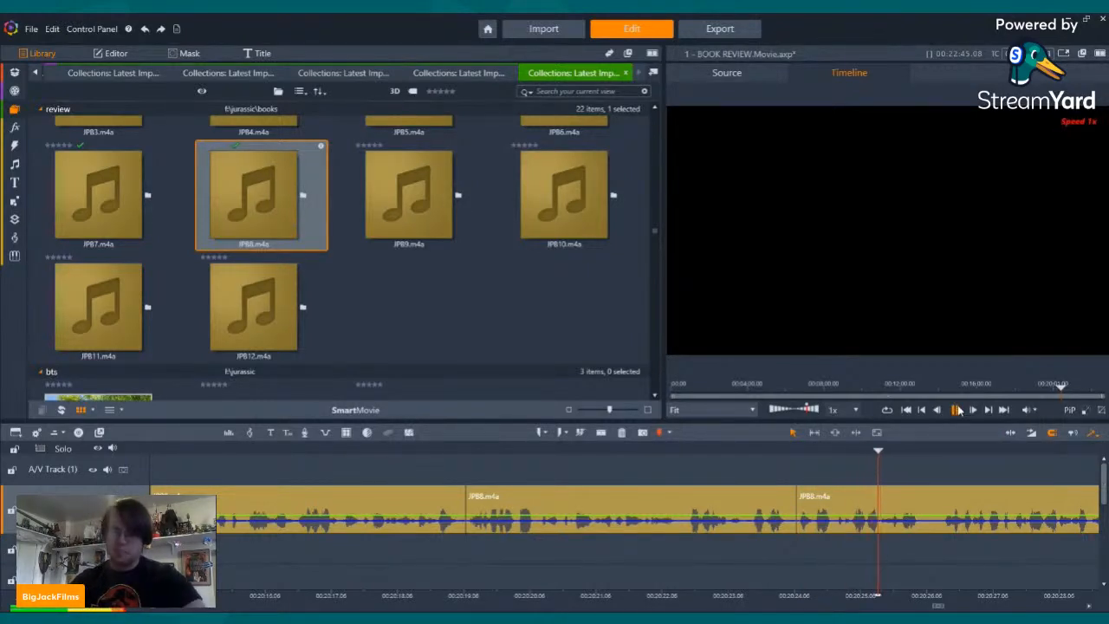
click(957, 410)
click(953, 406)
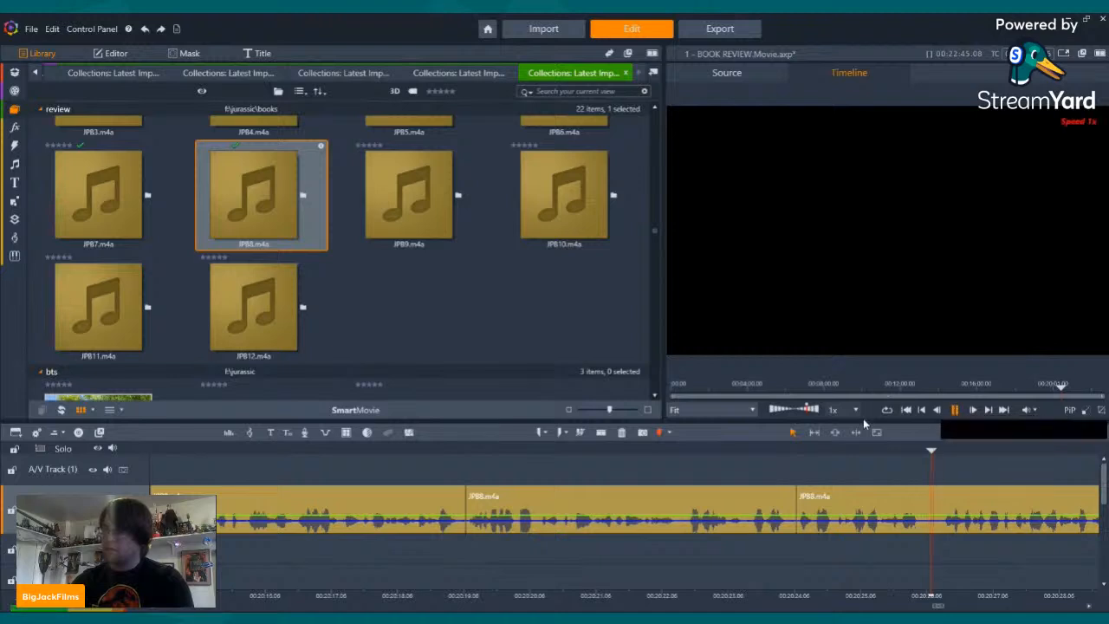
click(793, 455)
click(955, 410)
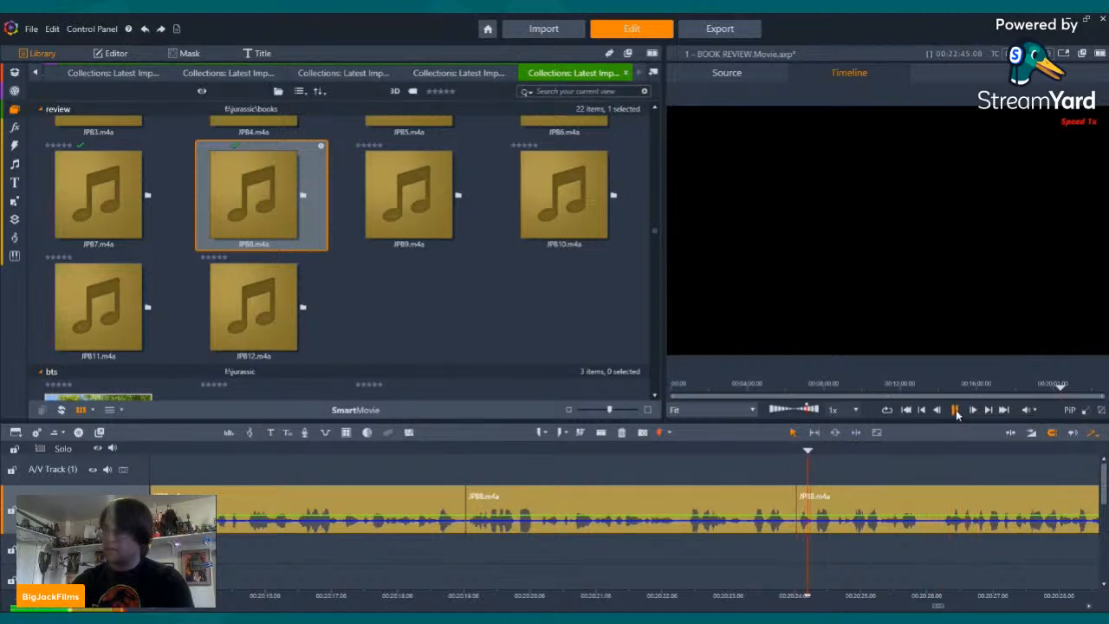
click(954, 410)
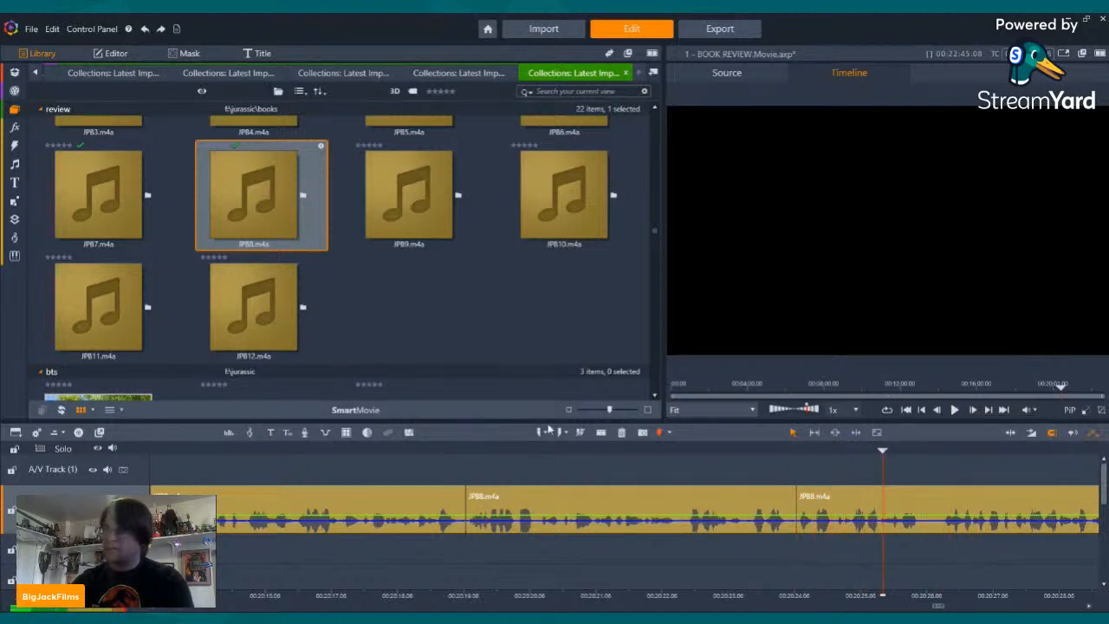
click(599, 432)
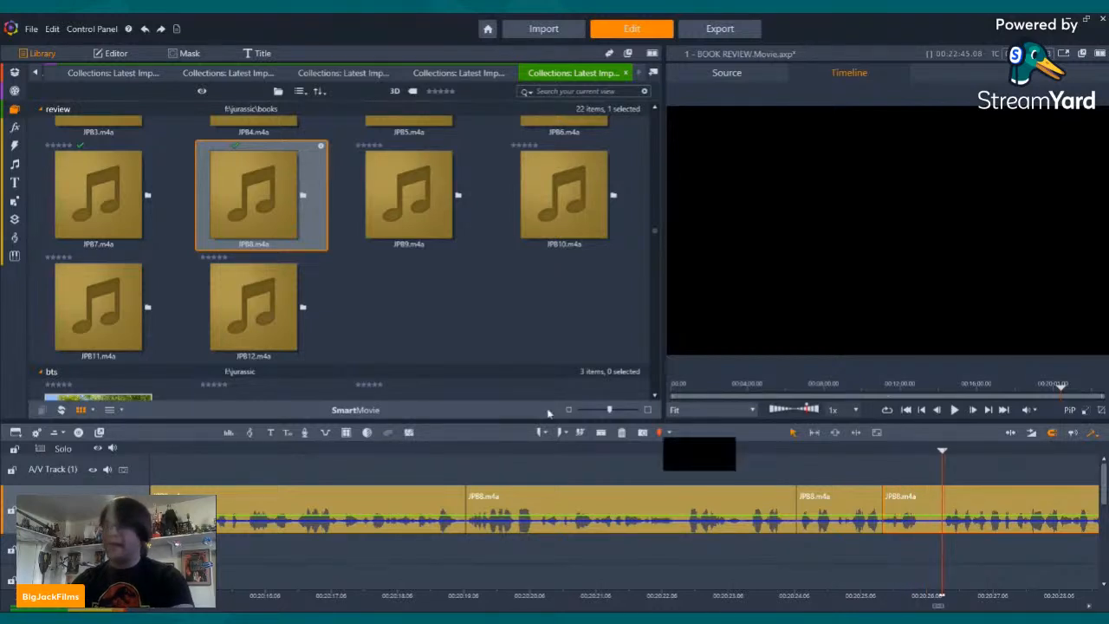
- Split JPB8 again at about 00:20:26 and delete the section between it and the 00:20:25 cut
click(600, 432)
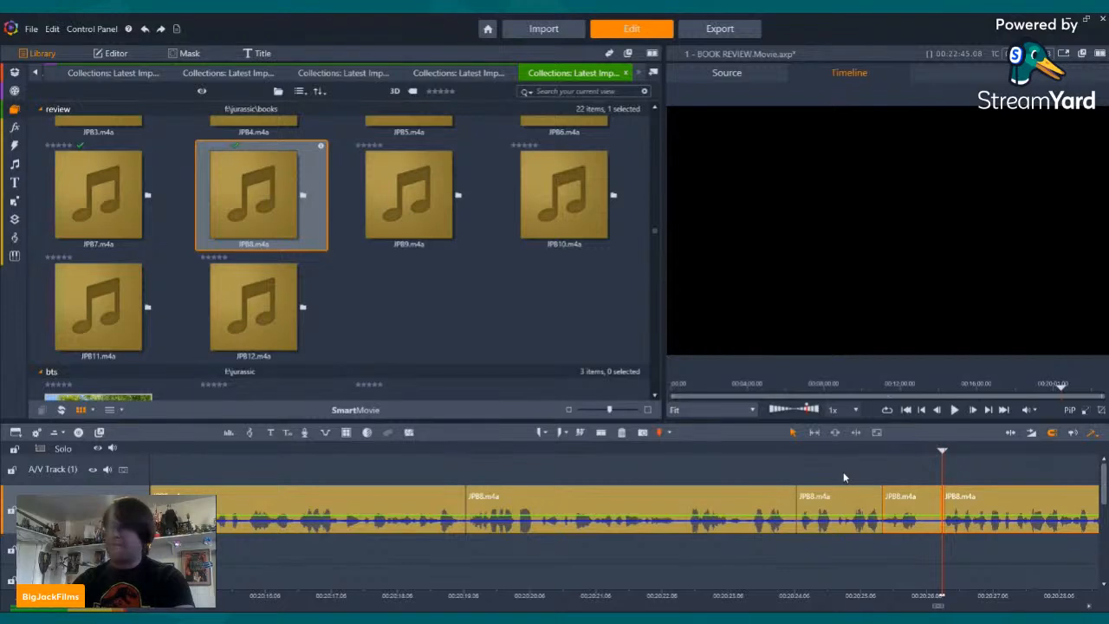
right_click(904, 494)
click(925, 469)
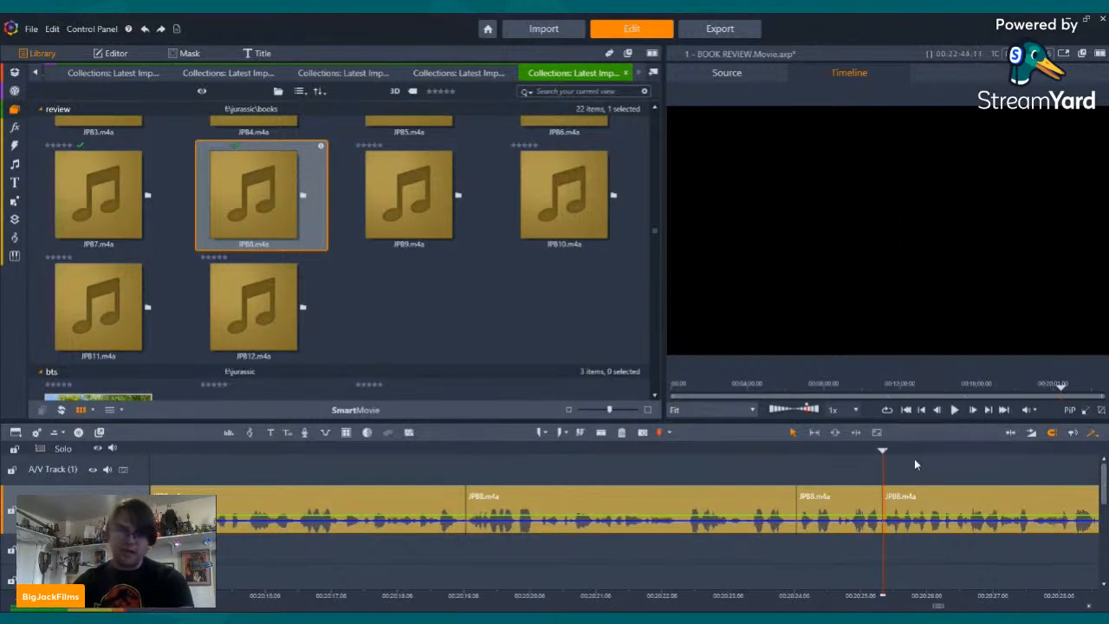
- Play on through JPB8 and split the clip at the start of the pause just before 00:20:29
click(956, 409)
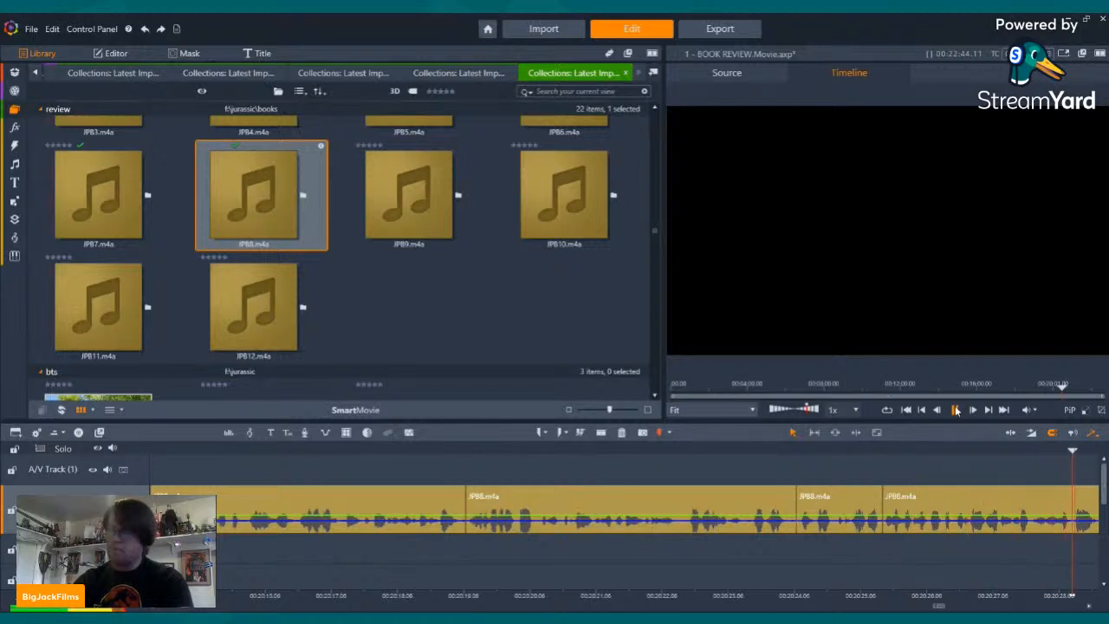
click(956, 409)
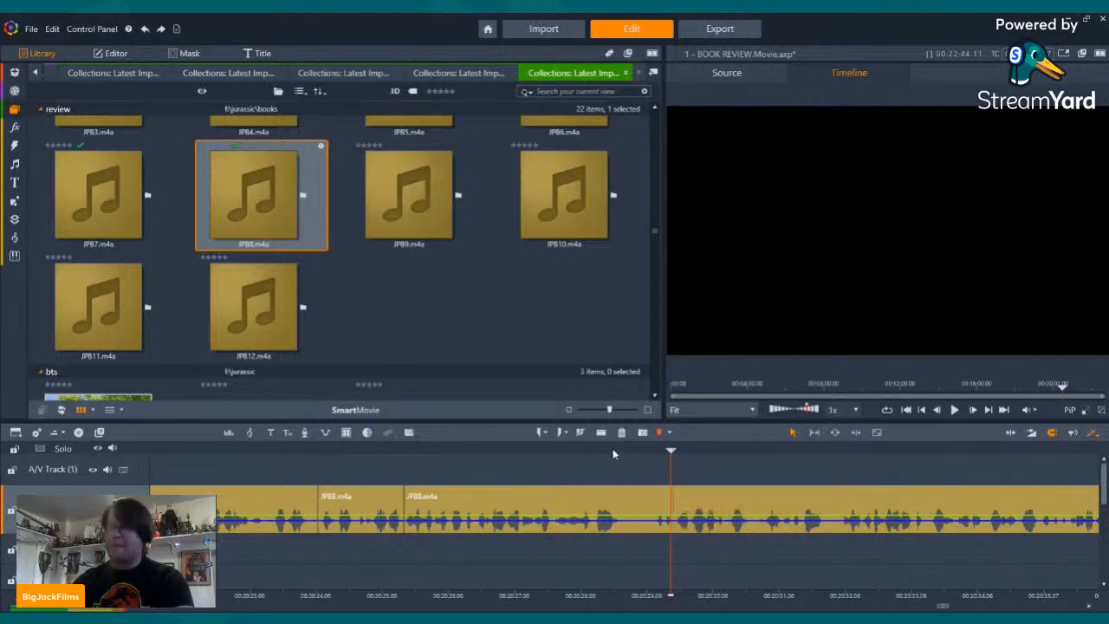
click(618, 501)
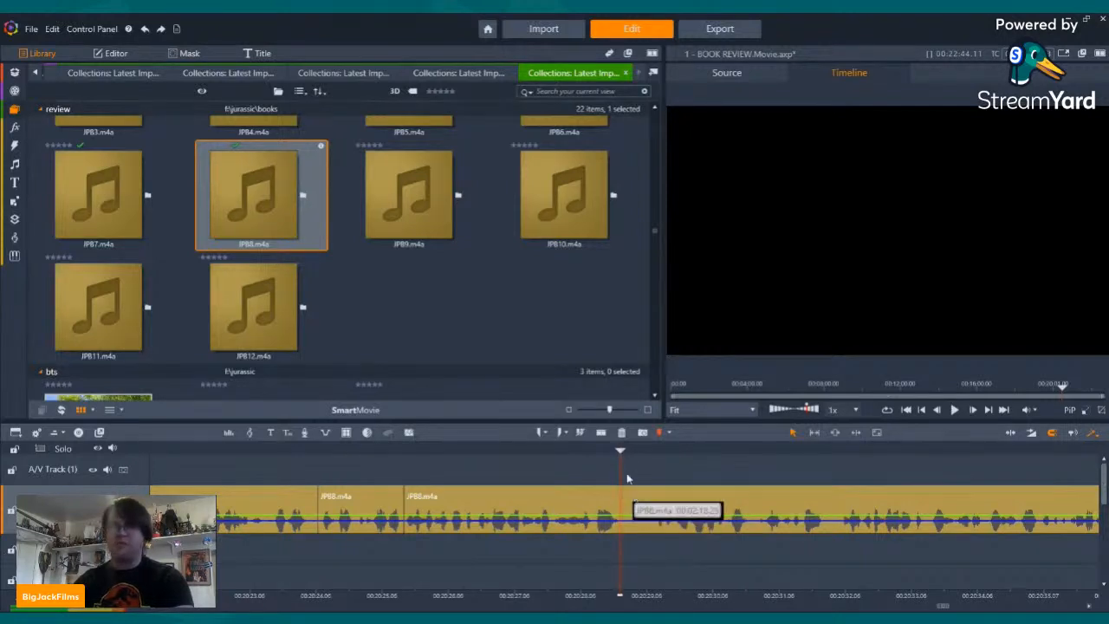
click(602, 433)
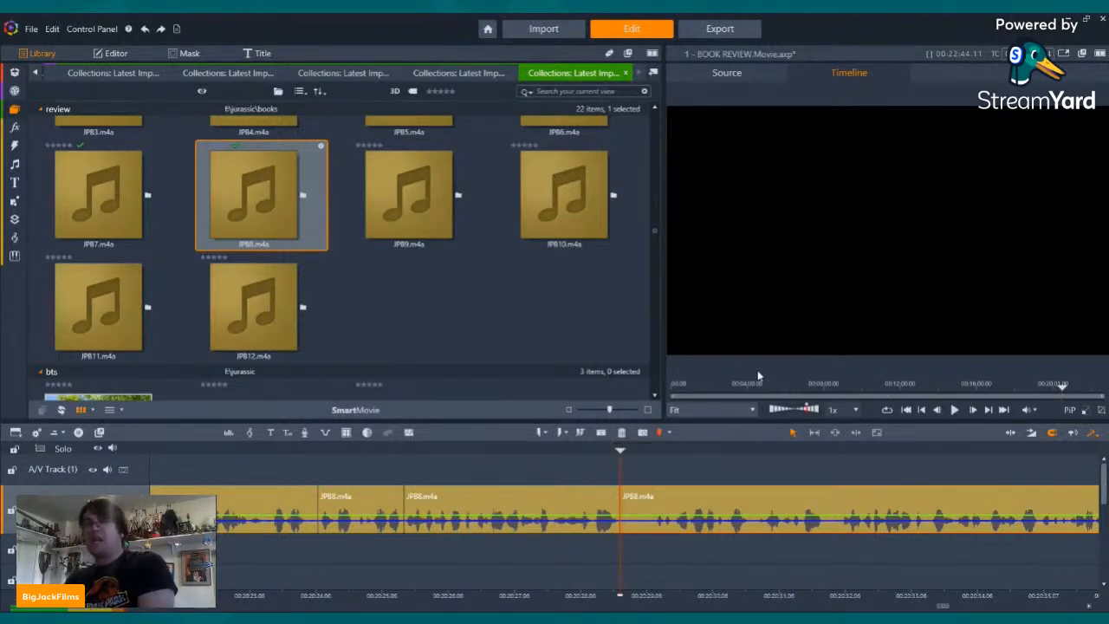
- Split JPB8 just before the next phrase at about 00:20:29 and delete the short pause between the two cuts
key(space)
key(space)
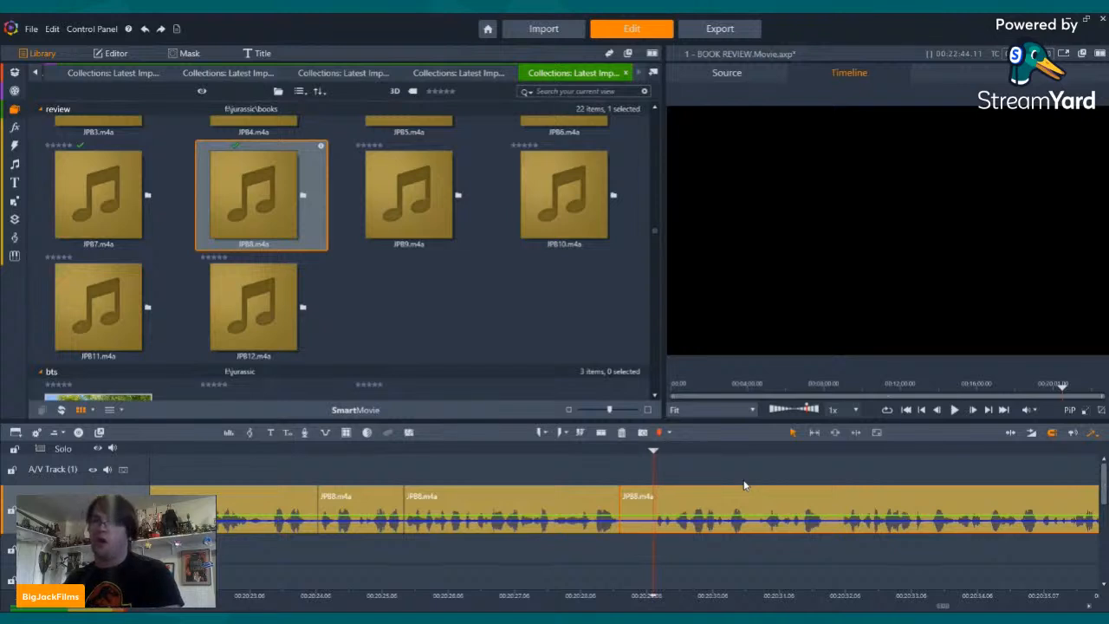
click(601, 432)
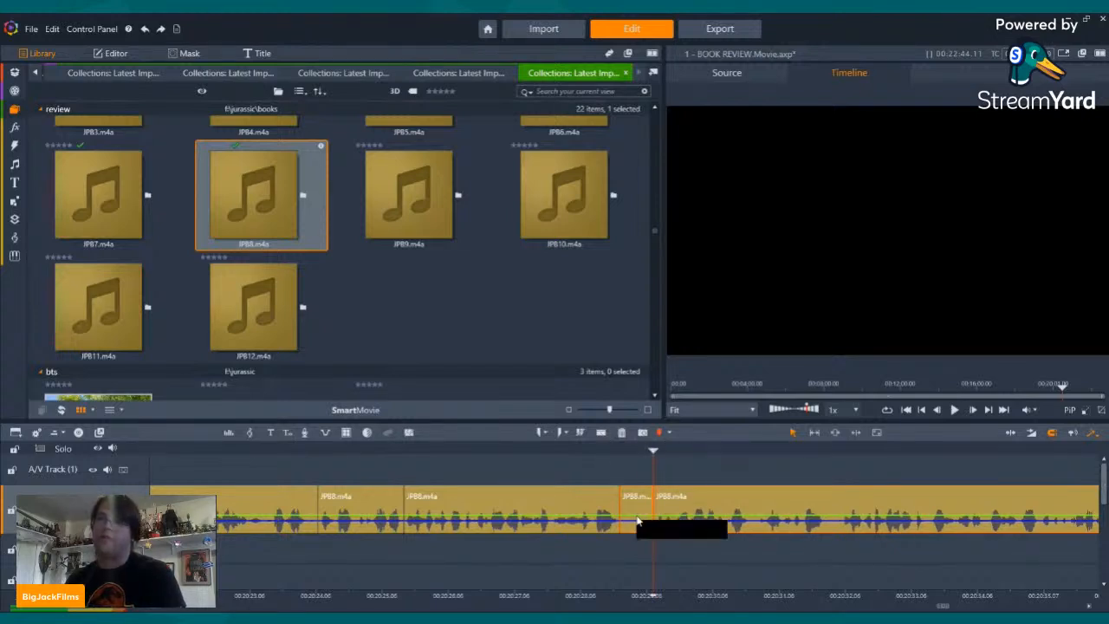
click(621, 433)
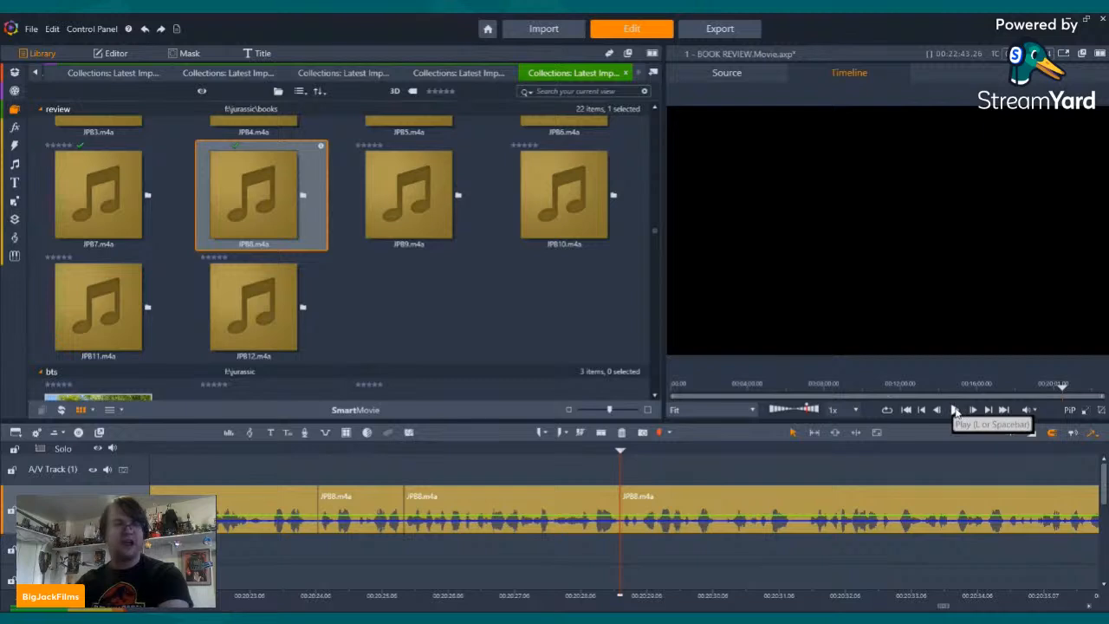
- Play through the latest join and the narration after it, and split JPB8 in the pause at about 00:20:30
click(956, 414)
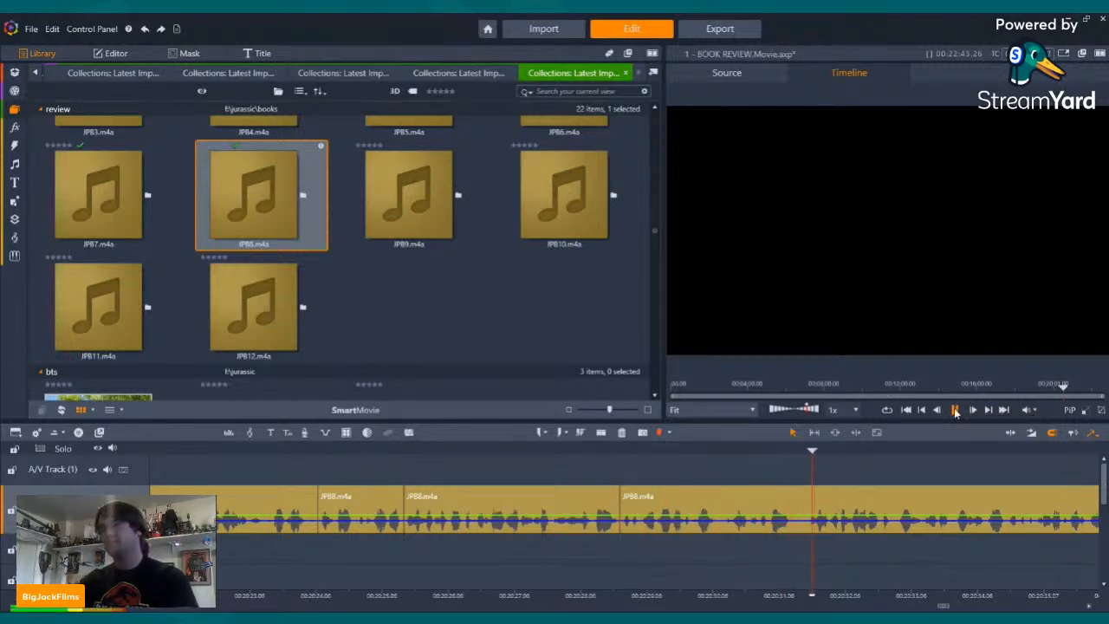
click(956, 413)
drag(648, 448, 565, 448)
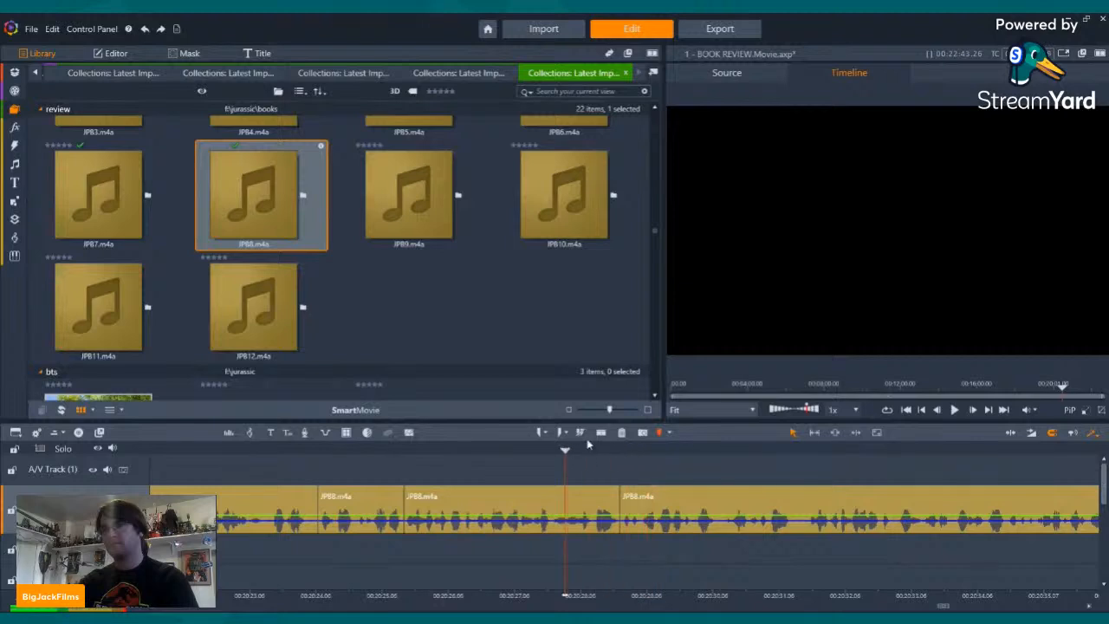
click(956, 412)
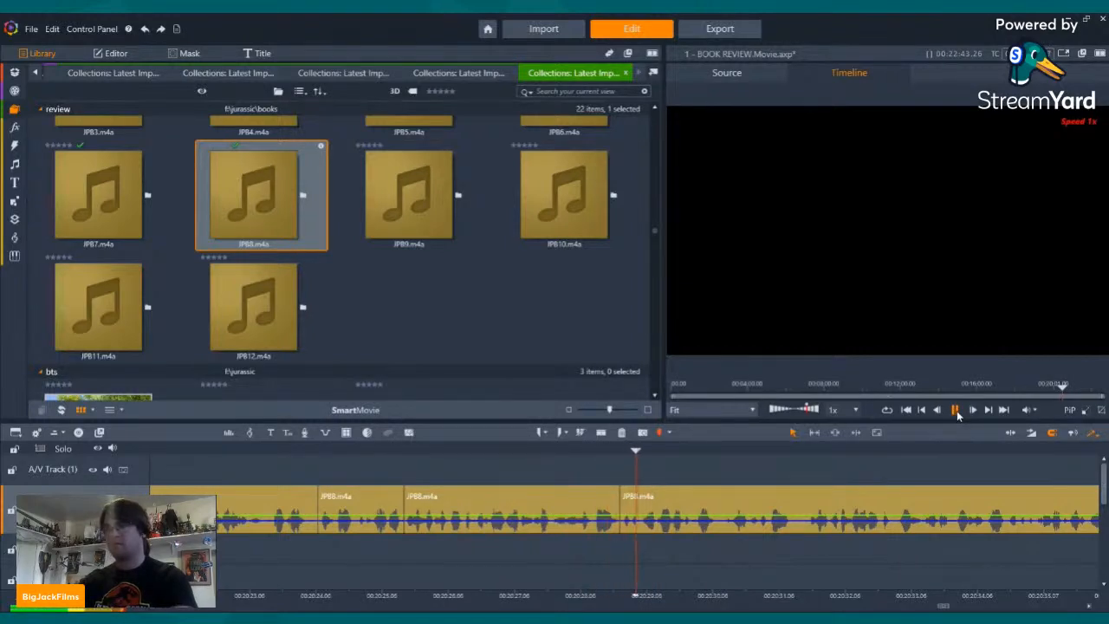
key(space)
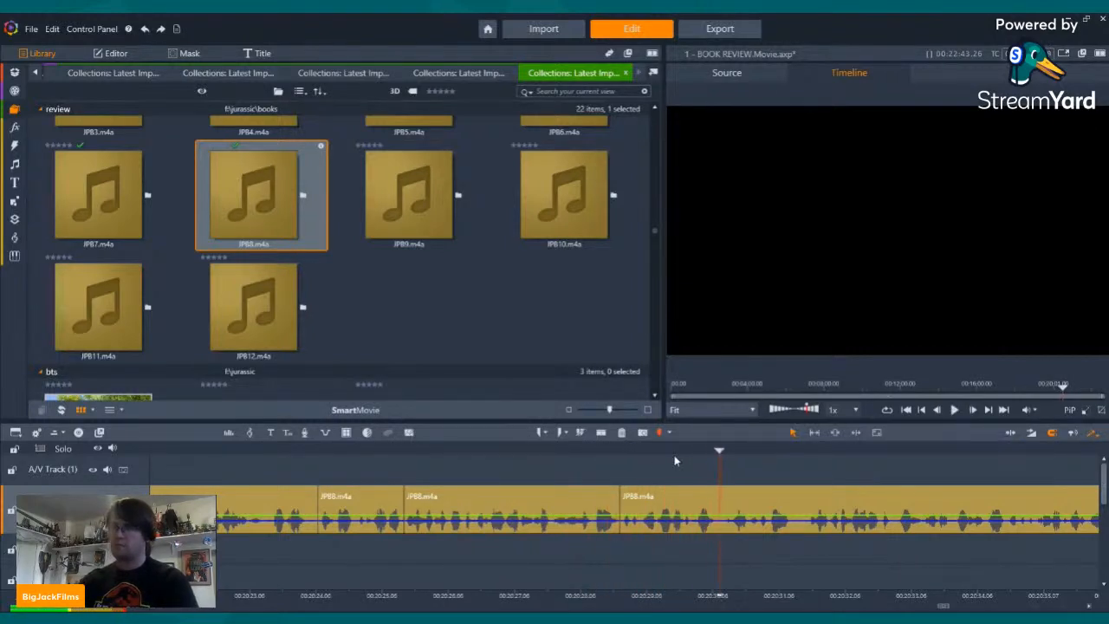
click(600, 431)
- Split JPB8 before the phrase between 00:20:31 and 00:20:32 and delete the section back to the 00:20:30 cut
click(806, 450)
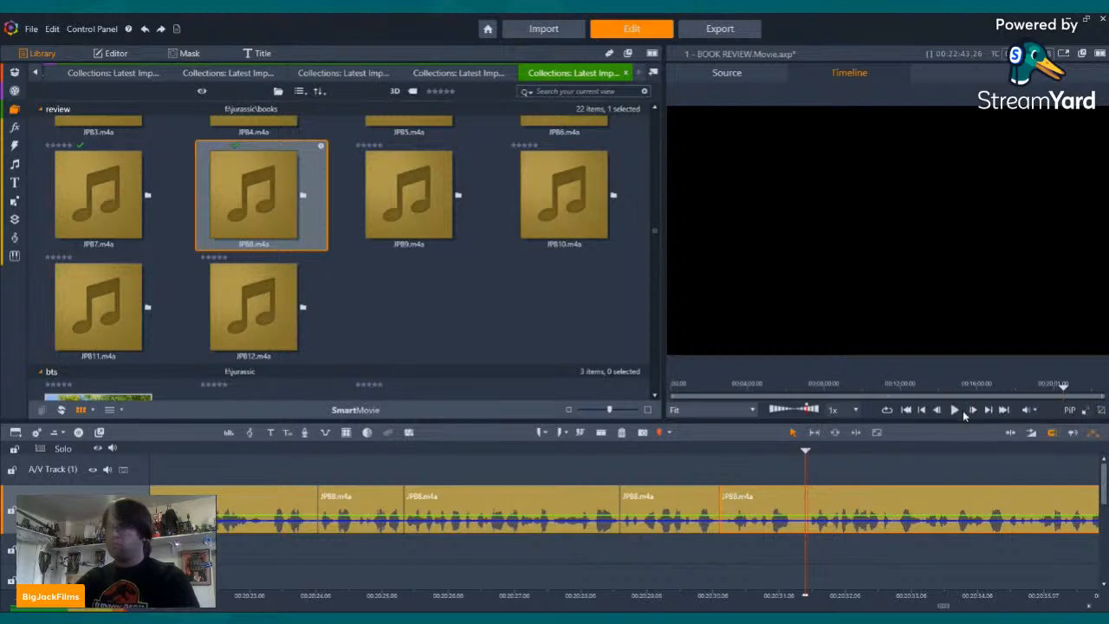
click(955, 410)
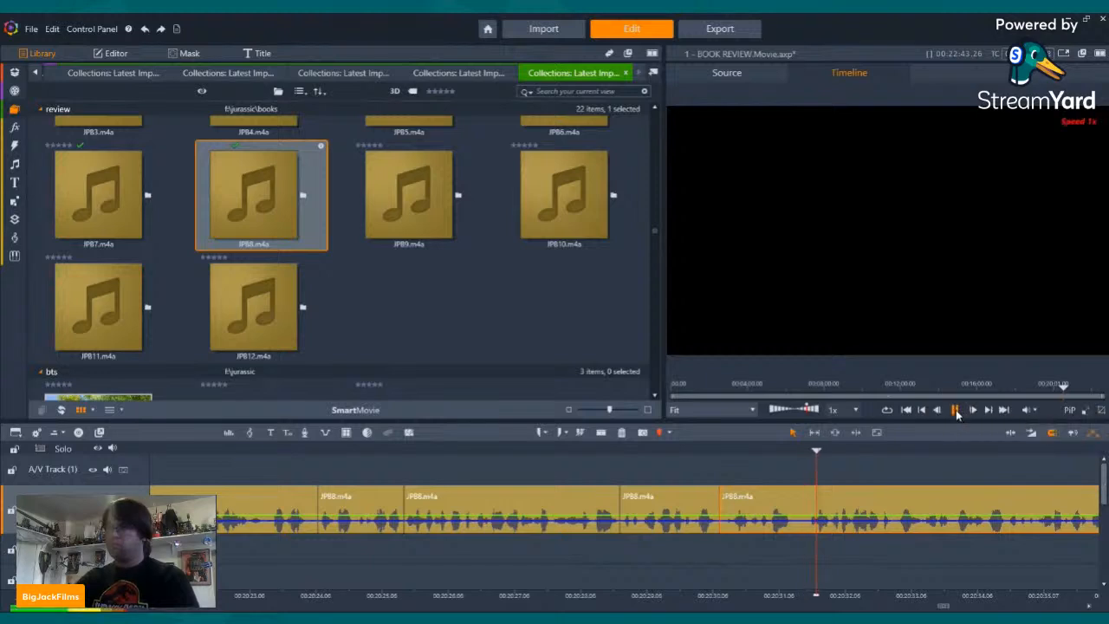
click(806, 449)
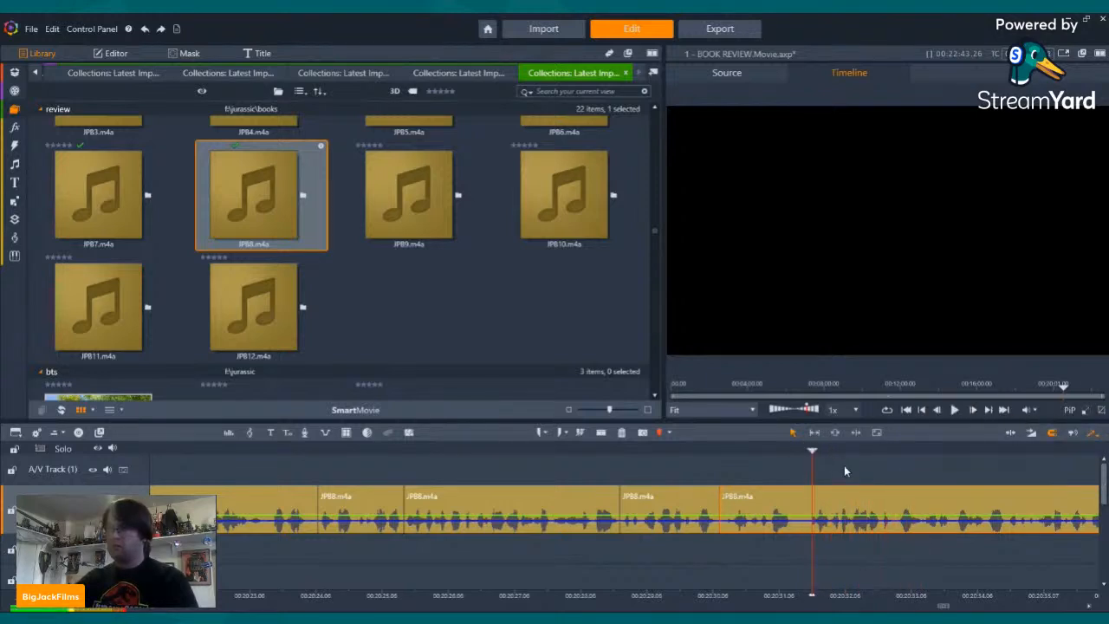
click(600, 431)
click(620, 433)
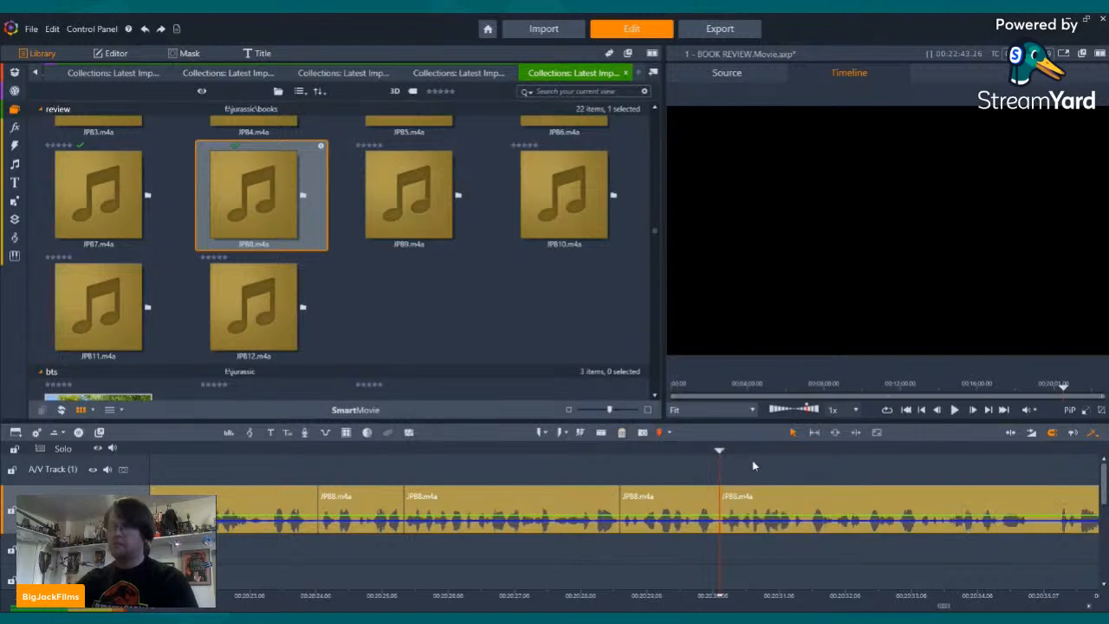
- Play JPB8 from just before the 00:20:30 cut and split the clip at the start of the pause at about 00:20:35
key(Left)
key(Left)
key(Left)
key(Left)
key(Left)
key(Left)
key(Left)
key(Left)
key(Left)
key(Left)
key(Left)
key(Left)
key(Left)
key(Left)
key(Left)
key(Left)
key(Left)
key(Left)
key(Left)
key(Left)
key(Left)
key(Left)
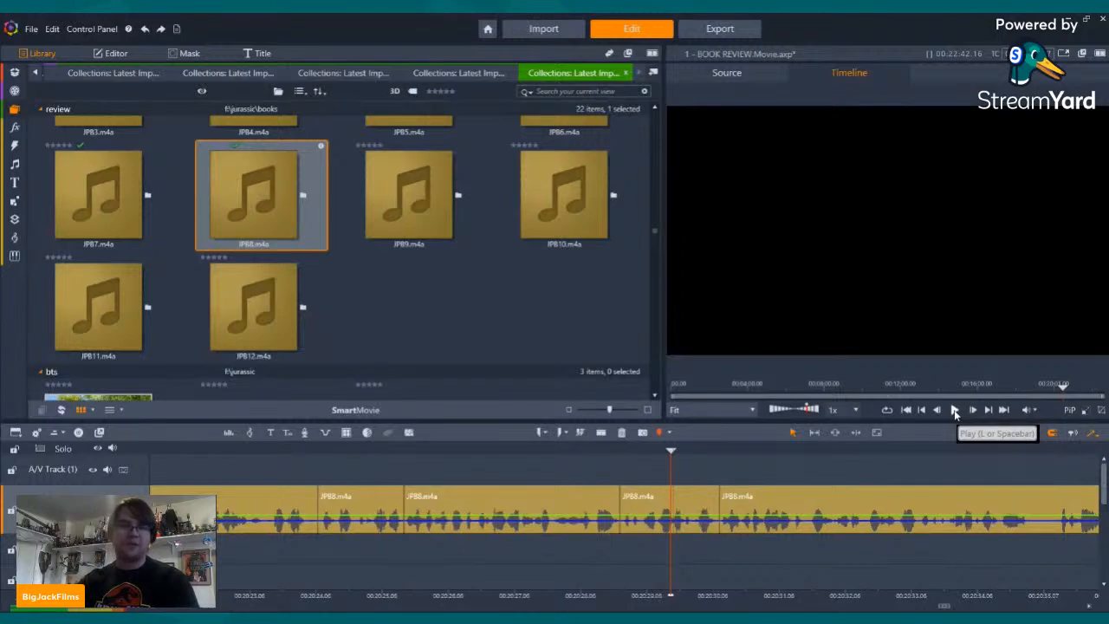
click(954, 413)
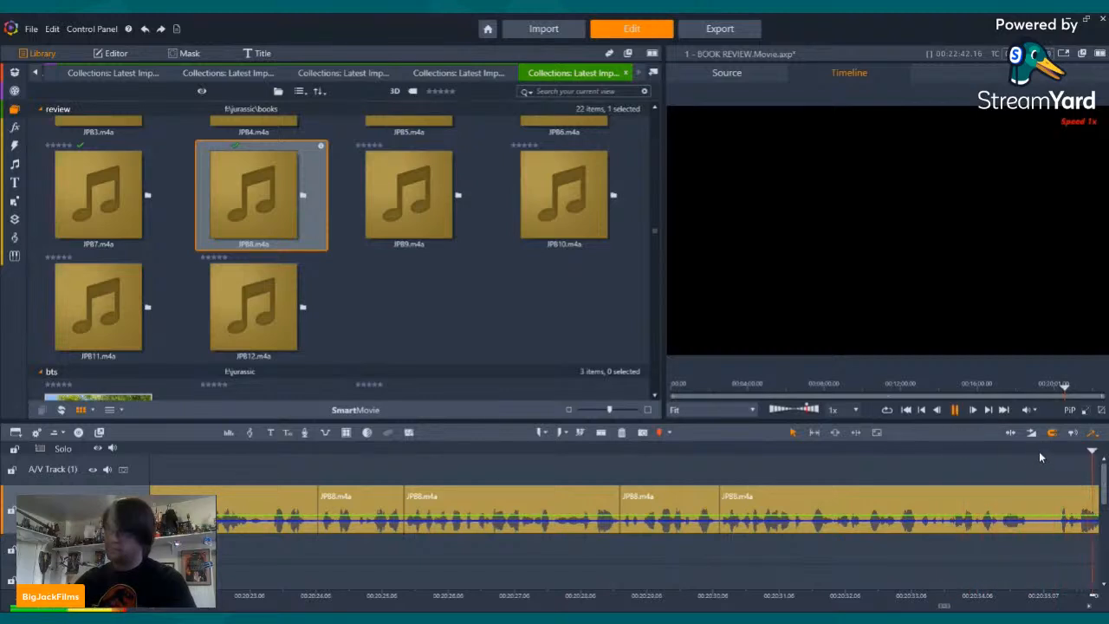
drag(1039, 451, 553, 485)
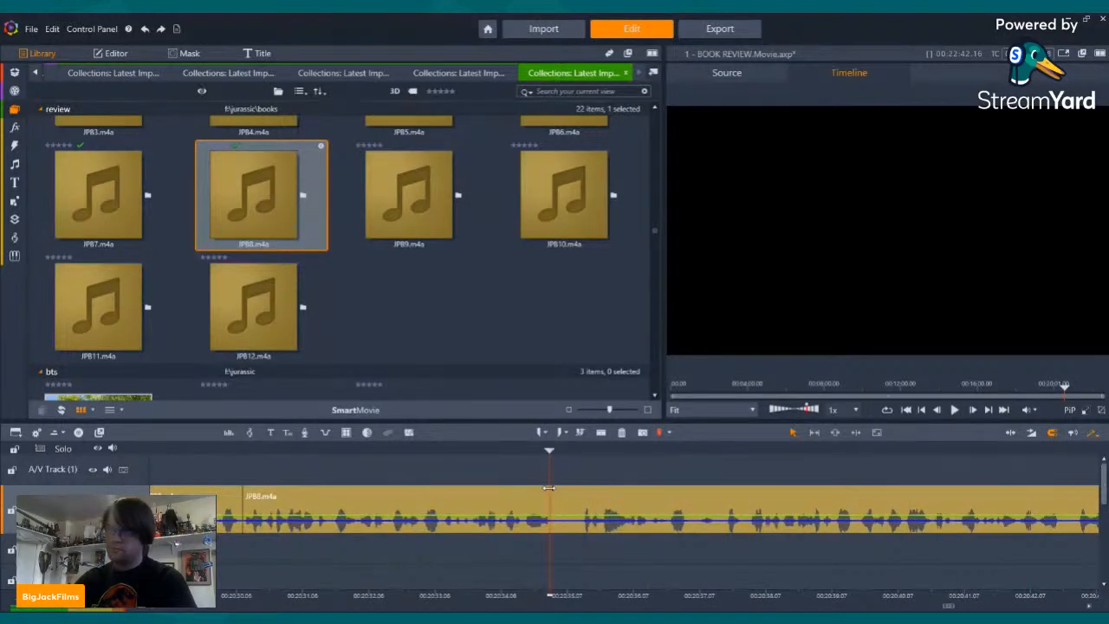
click(601, 433)
- Split JPB8 just before the phrase following the 00:20:35 cut and delete the short pause between the two cuts
click(578, 475)
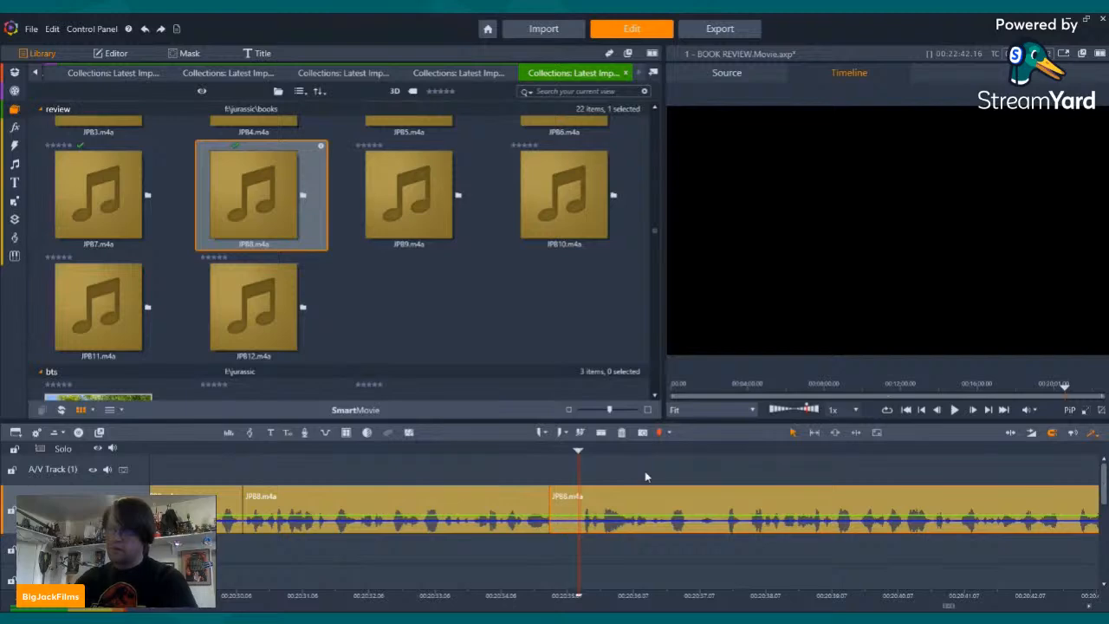
click(601, 433)
click(569, 505)
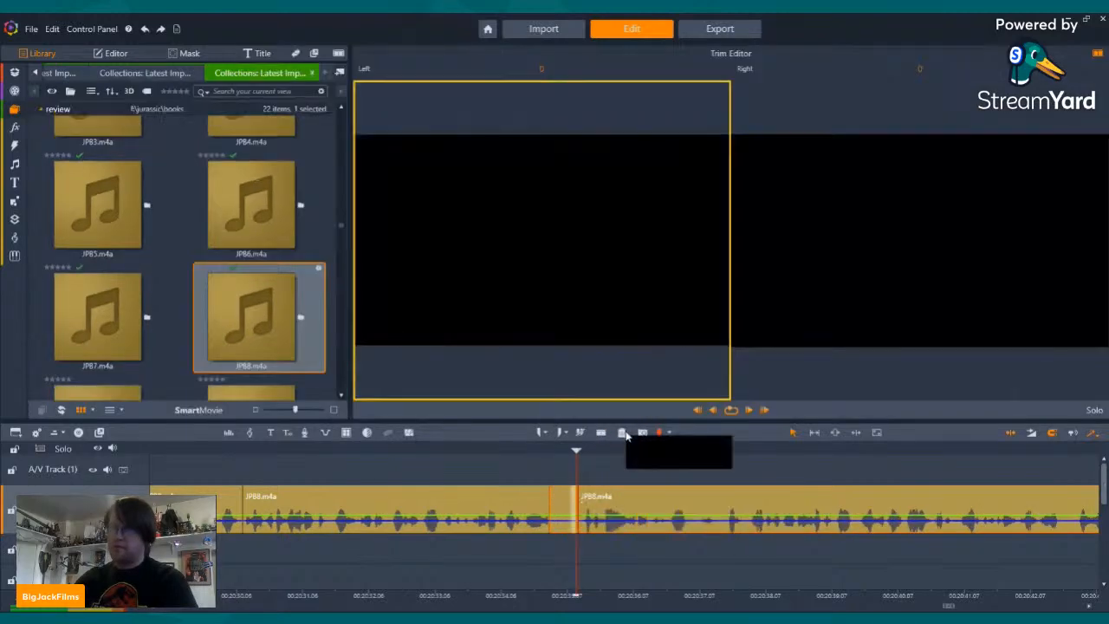
click(562, 511)
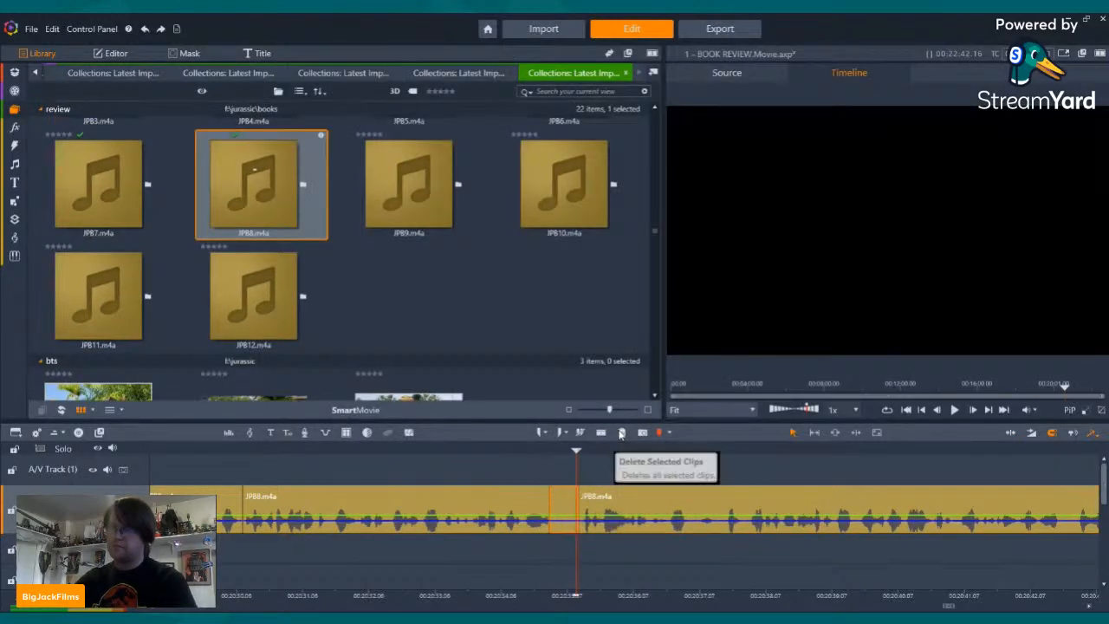
click(621, 432)
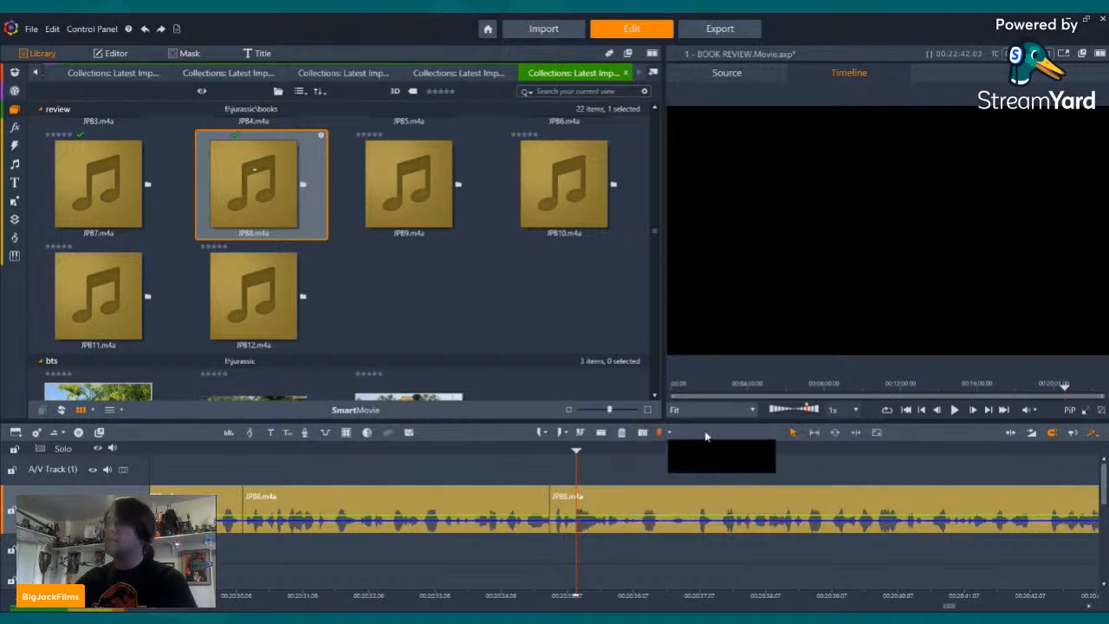
- Play on through the JPB8 narration and split the clip in the pause at about 00:20:42
click(955, 411)
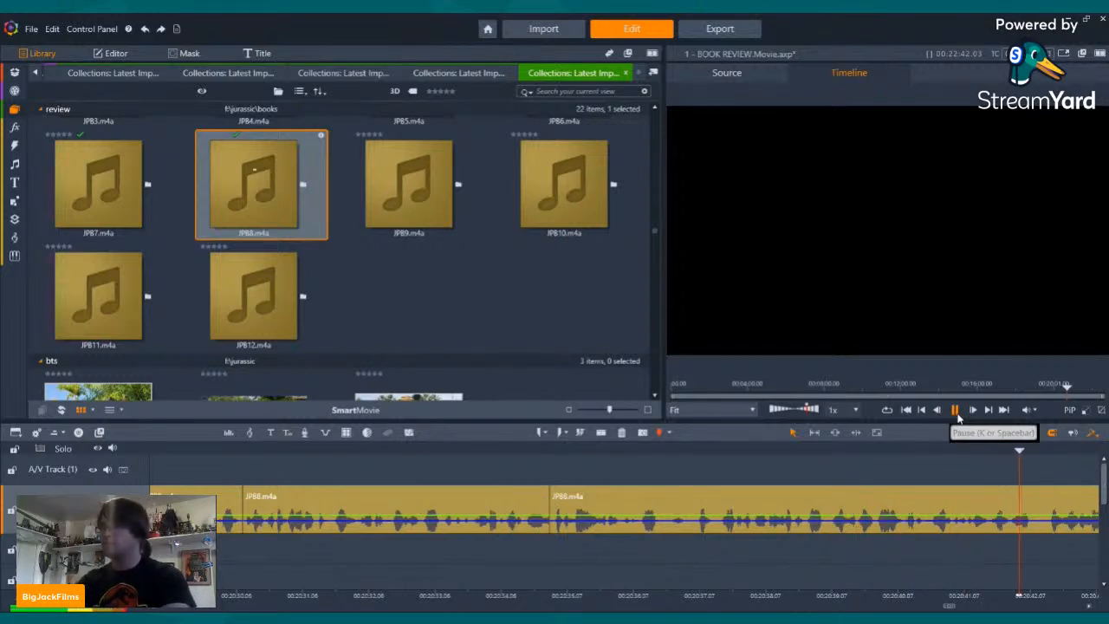
click(956, 412)
click(601, 433)
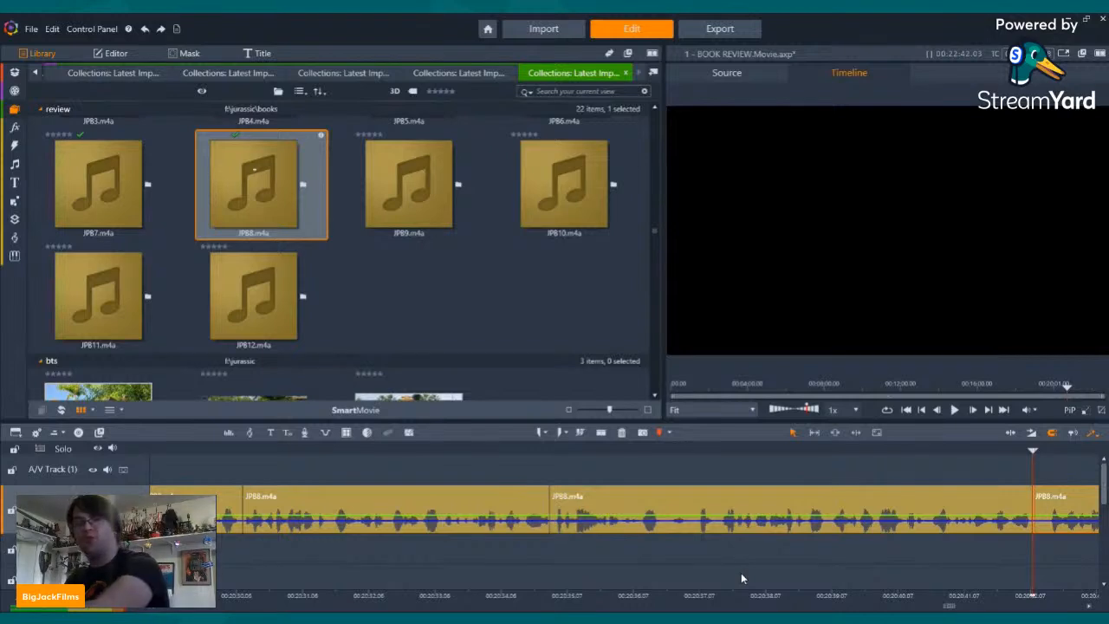
- Split JPB8 just before the phrase following the 00:20:42 cut, delete the pause, and move the playhead slightly ahead of the join
scroll(804, 589, down, 1)
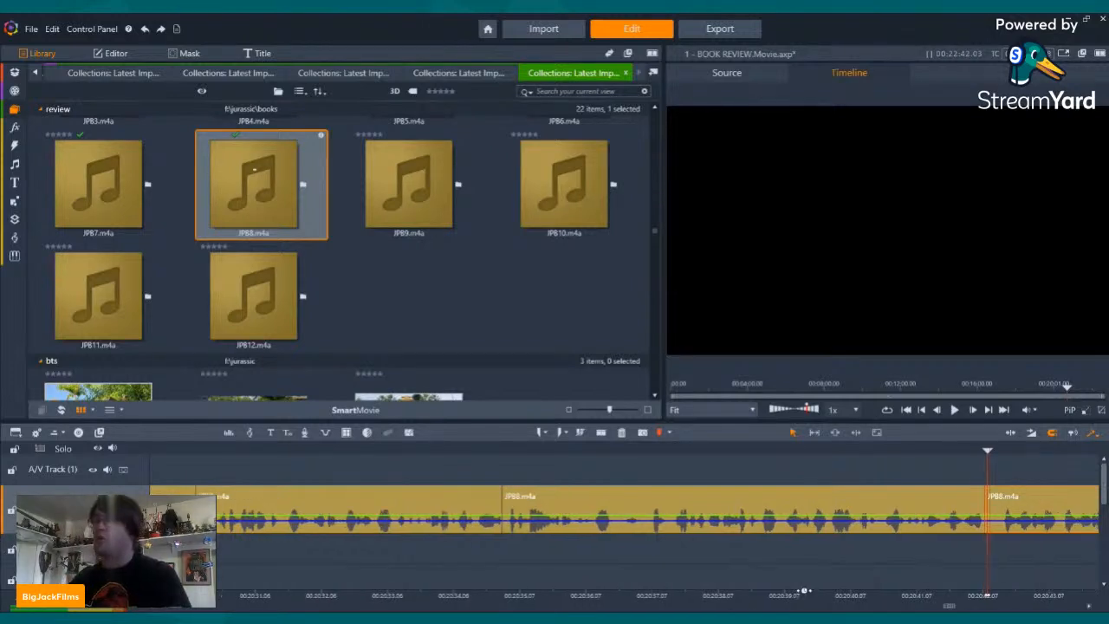
key(space)
key(space)
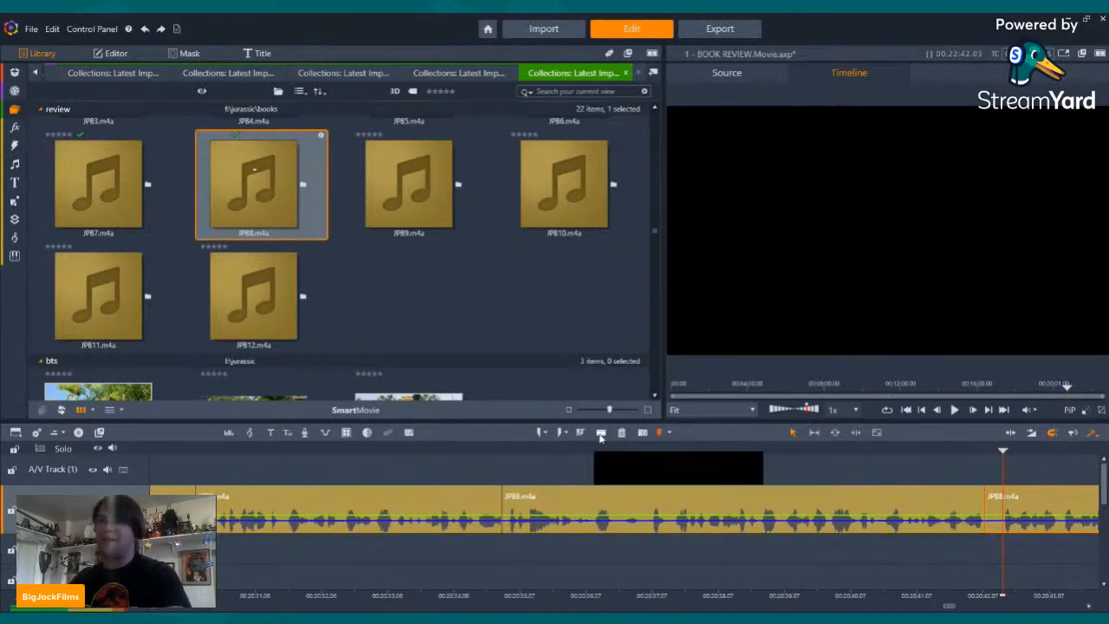
click(993, 508)
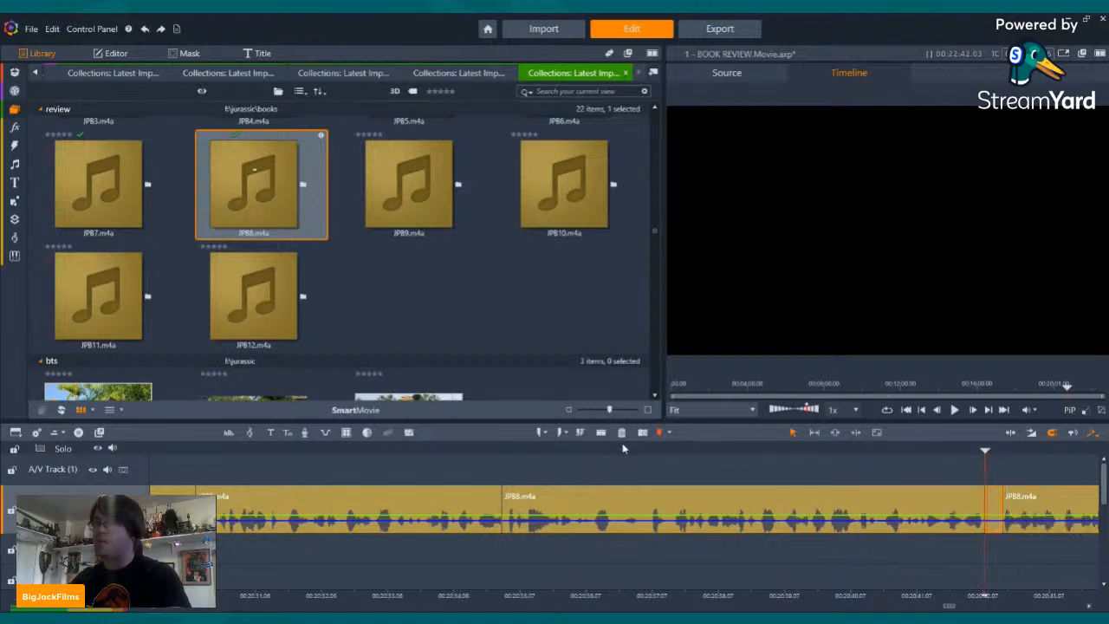
click(625, 433)
key(Left)
key(Left)
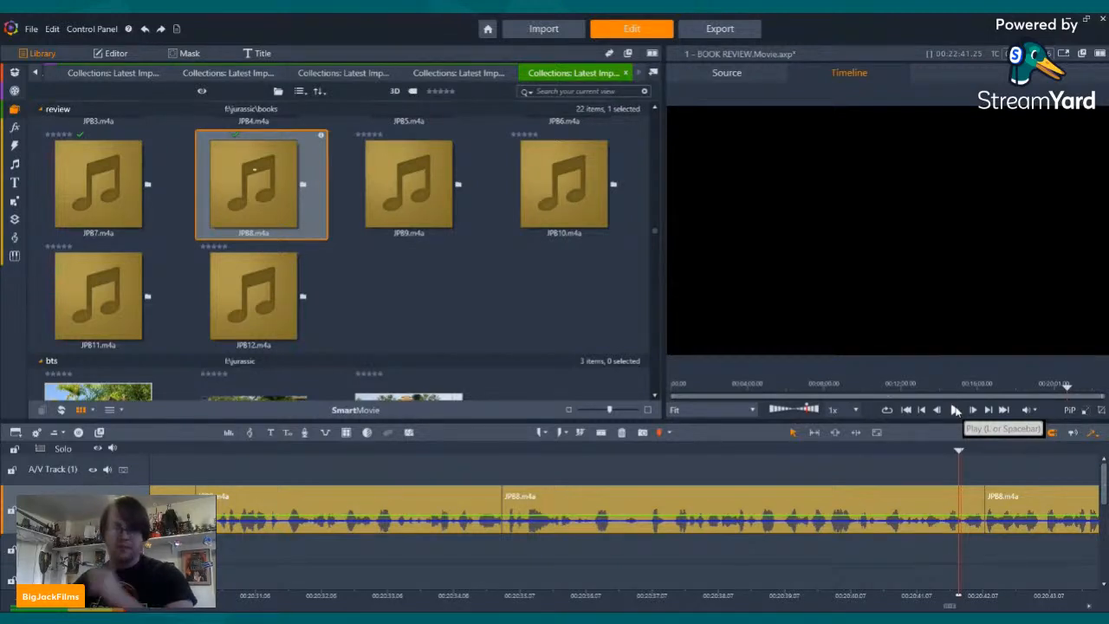
- Play across the join at about 00:20:42, split JPB8 at about 00:20:43 and delete the segment between the two cuts
click(956, 410)
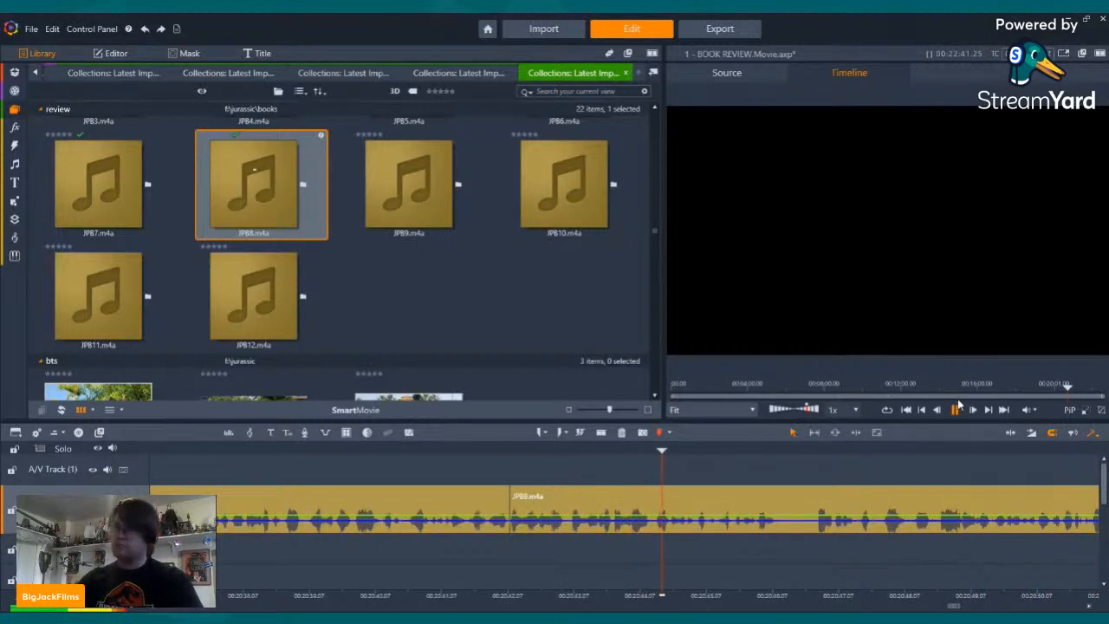
click(522, 451)
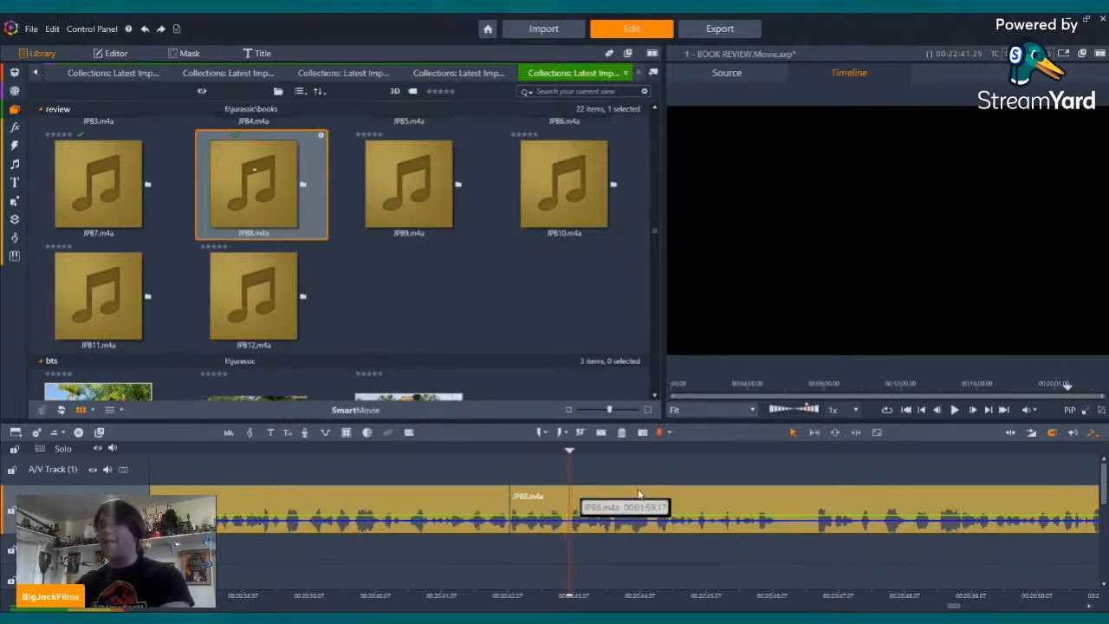
click(569, 490)
click(556, 507)
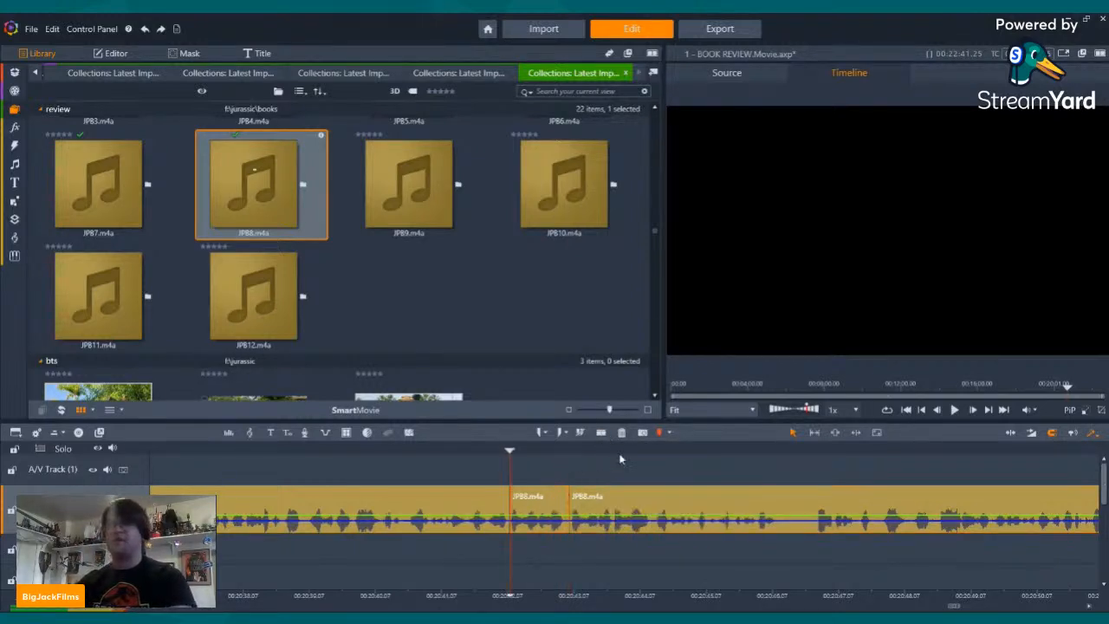
click(621, 433)
- Replay JPB8 from slightly ahead of the 00:20:42 join and split the clip at the start of the pause at about 00:20:45
key(Left)
key(Left)
key(Left)
key(Left)
key(Left)
key(Left)
key(Left)
key(Left)
key(Left)
key(Left)
key(Left)
key(Left)
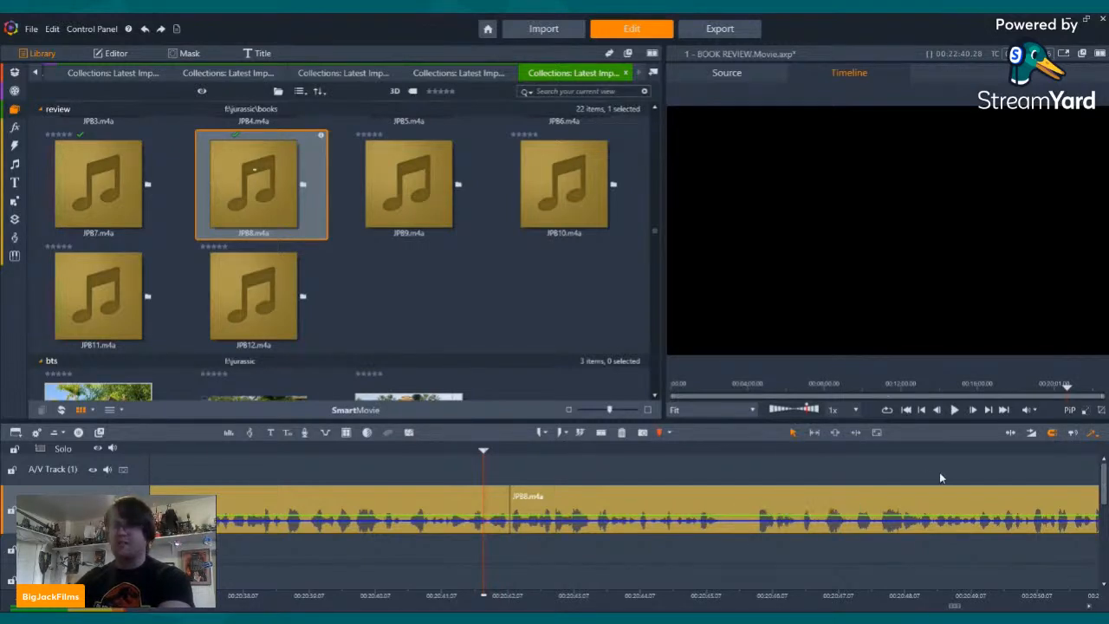
key(Left)
key(Left)
key(Left)
key(Left)
key(Left)
key(Left)
key(Left)
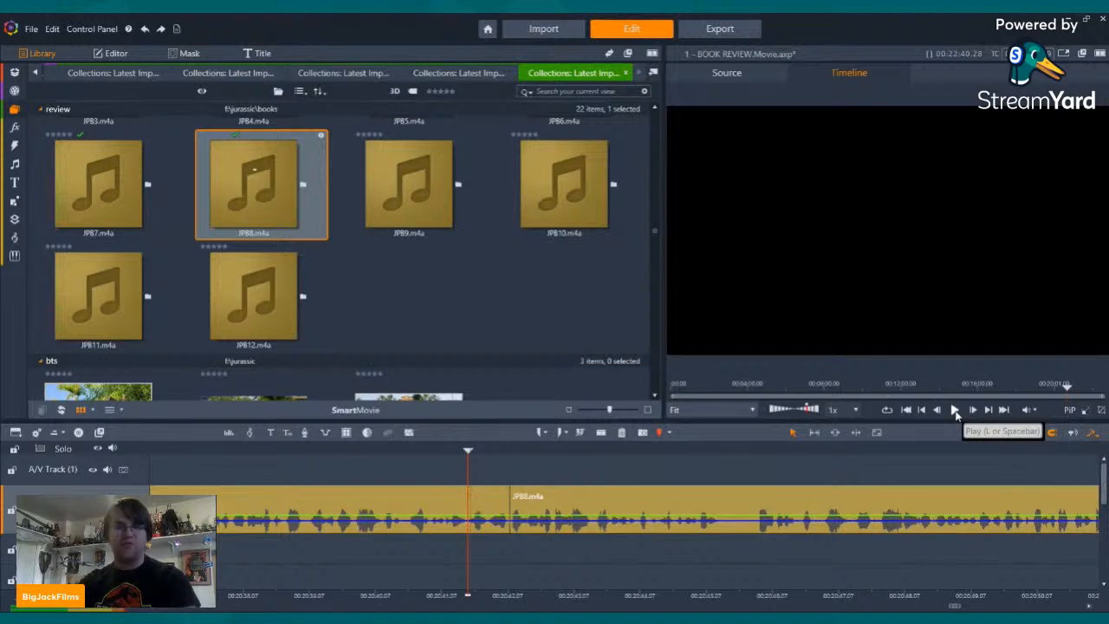
click(955, 410)
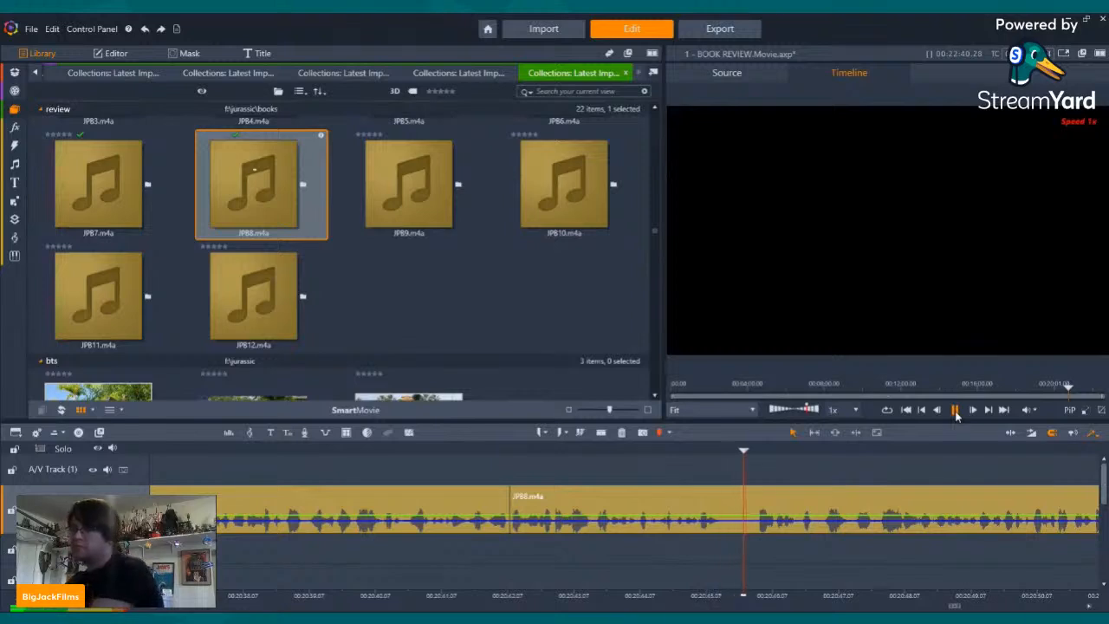
click(955, 410)
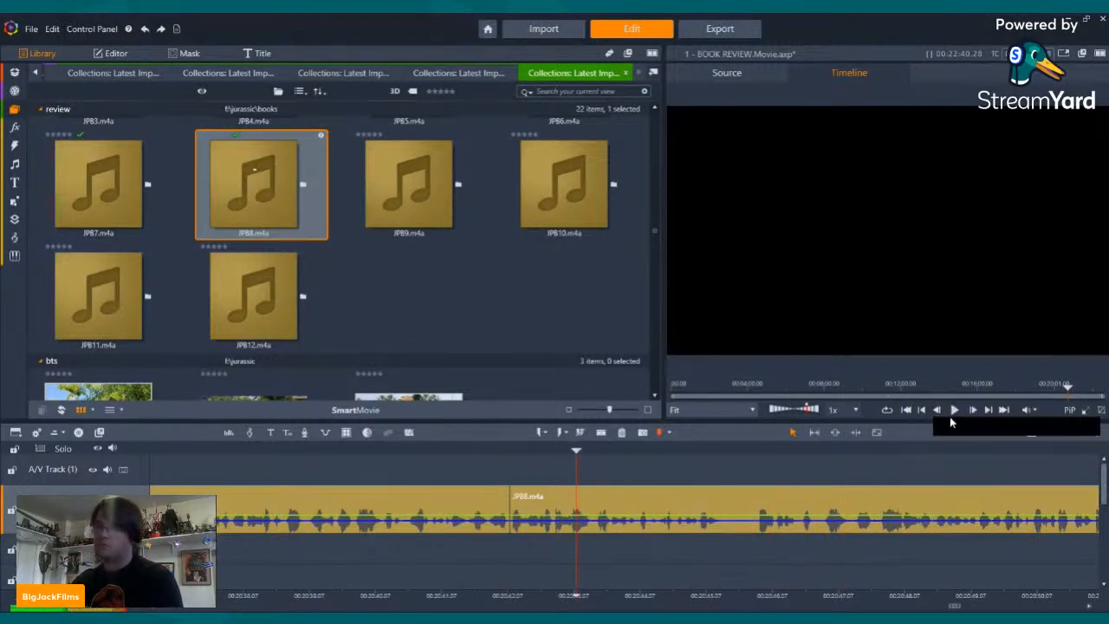
click(955, 413)
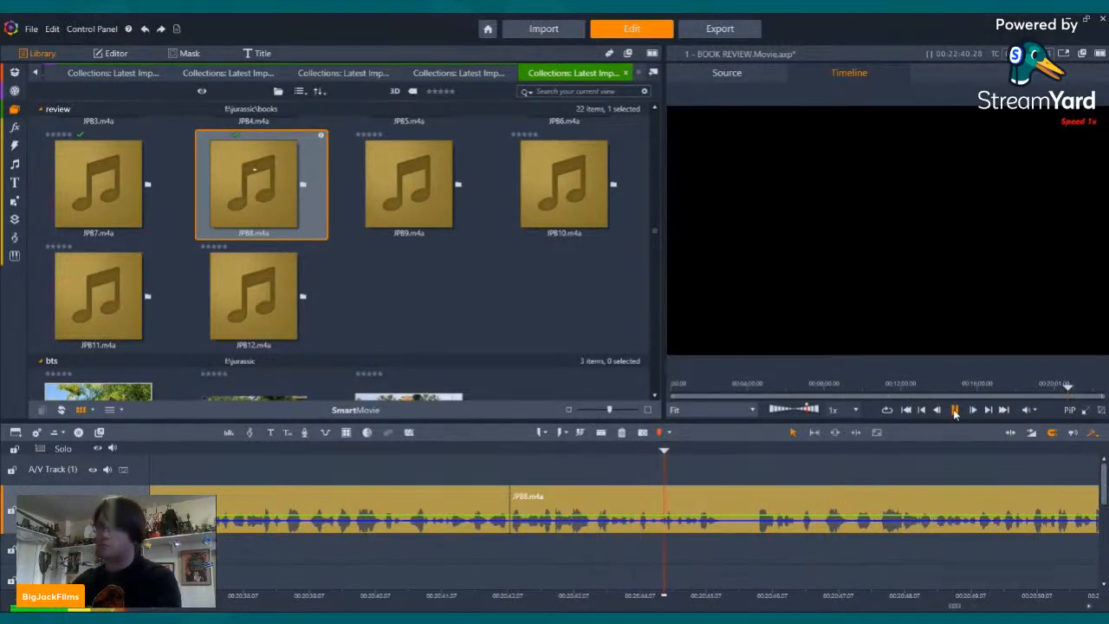
click(955, 413)
click(600, 433)
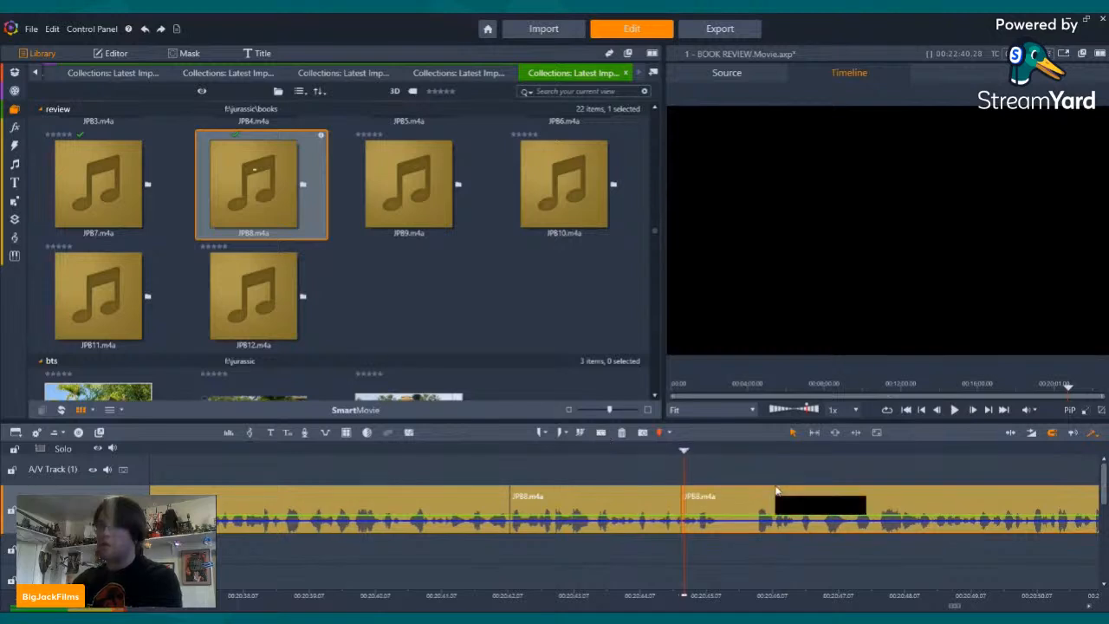
- Split JPB8 just before the phrase at about 00:20:46 and delete the segment back to the 00:20:45 cut
key(space)
key(space)
key(Right)
key(Right)
key(Right)
key(Right)
key(Right)
key(Right)
key(Right)
key(Right)
key(Right)
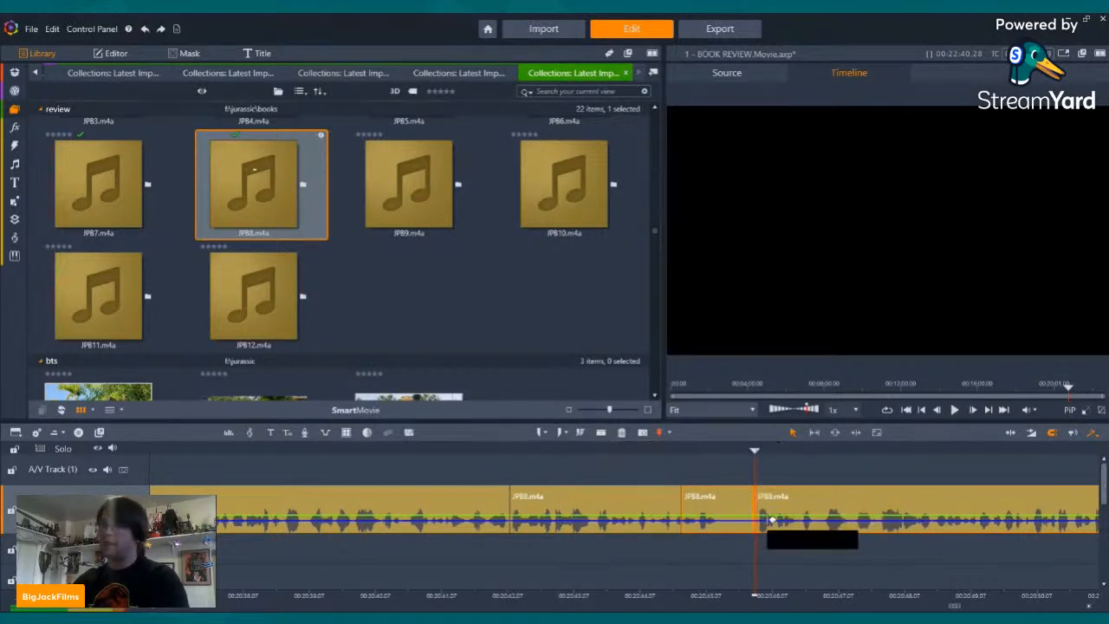
right_click(733, 520)
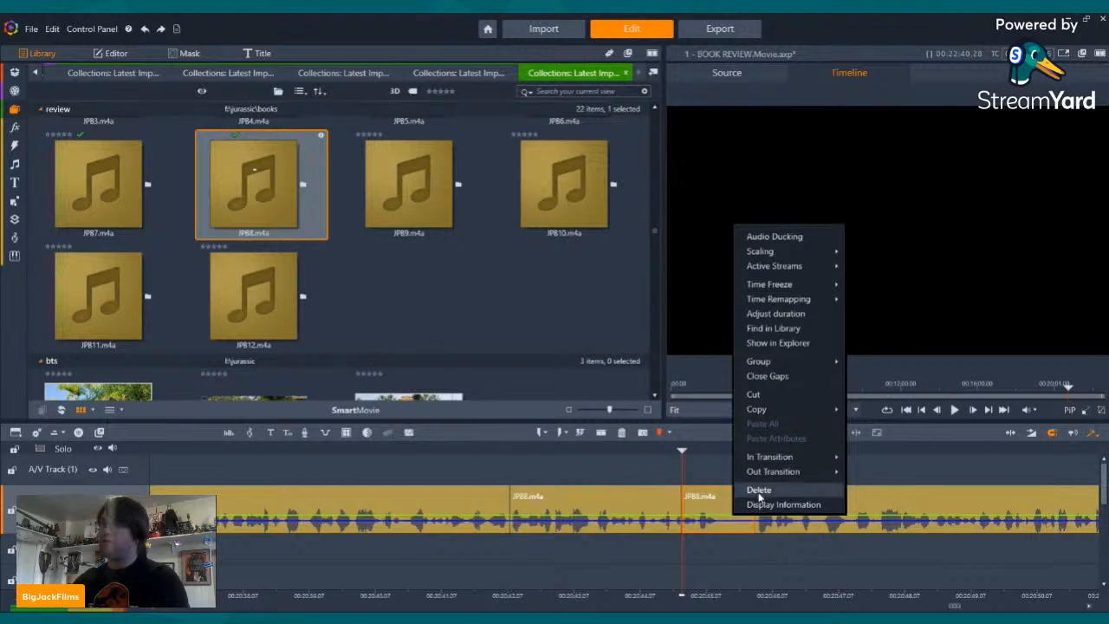
click(759, 490)
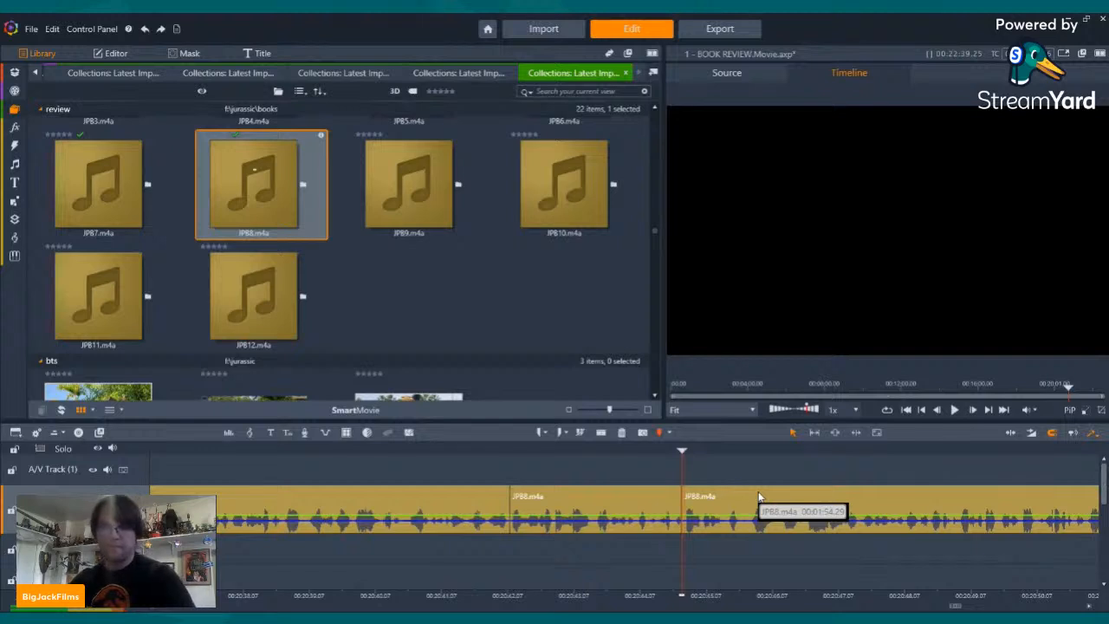
- Play on through the JPB8 narration and split the clip in the short pause at about 00:20:51
click(955, 411)
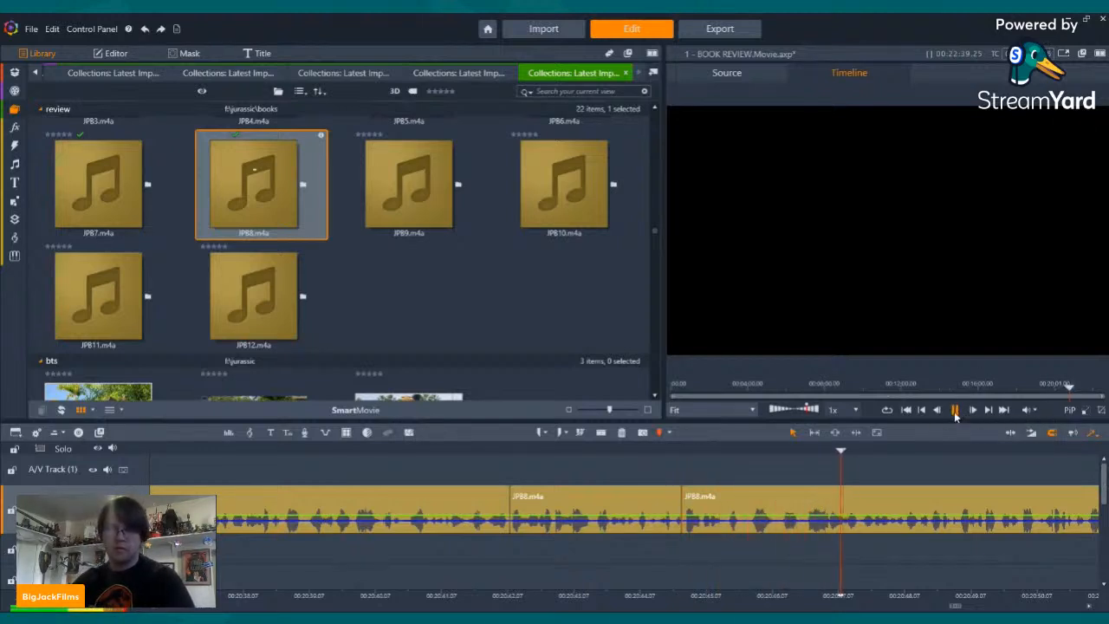
click(604, 460)
click(956, 410)
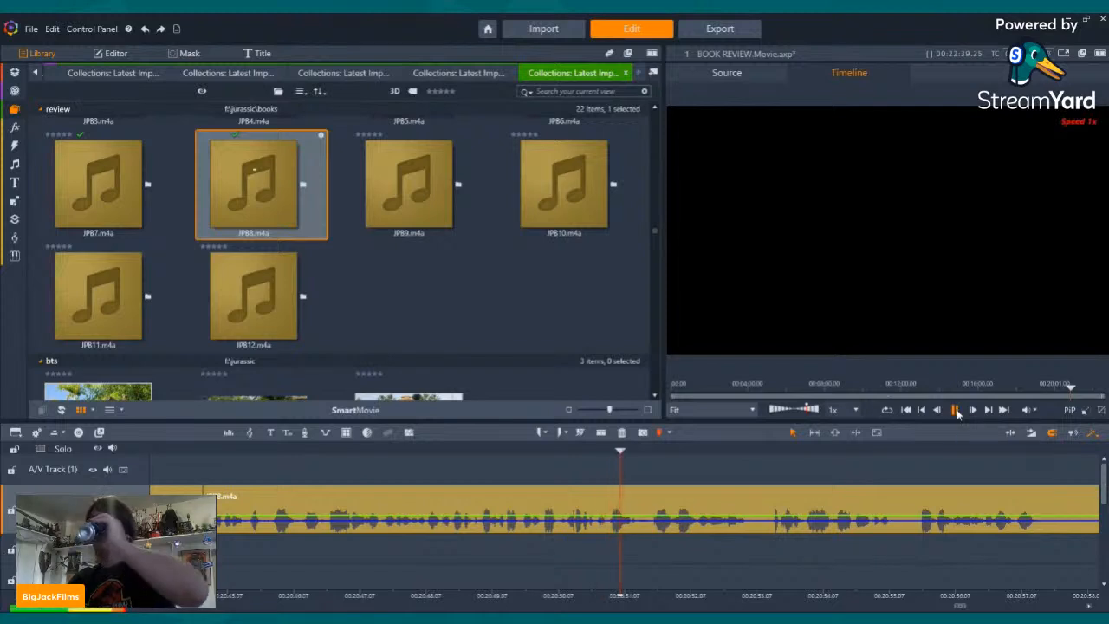
click(955, 410)
click(602, 433)
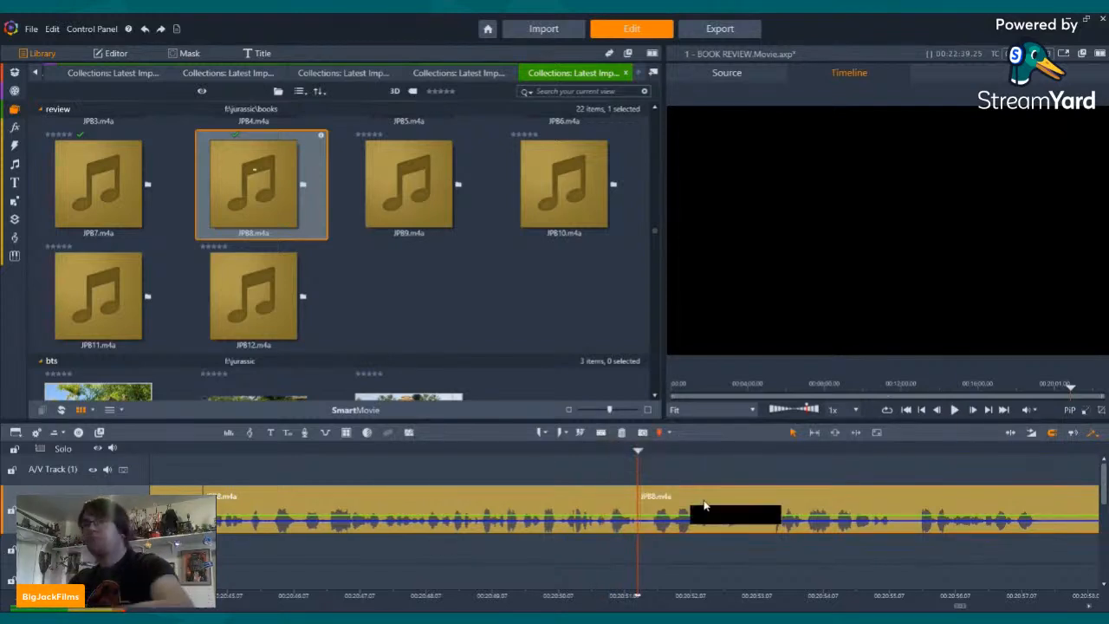
- Split JPB8 a few frames after the 00:20:51 cut, just before the phrase, and delete the sliver between the cuts
key(Right)
key(Right)
key(Right)
key(Right)
key(Right)
key(Right)
key(Right)
key(Left)
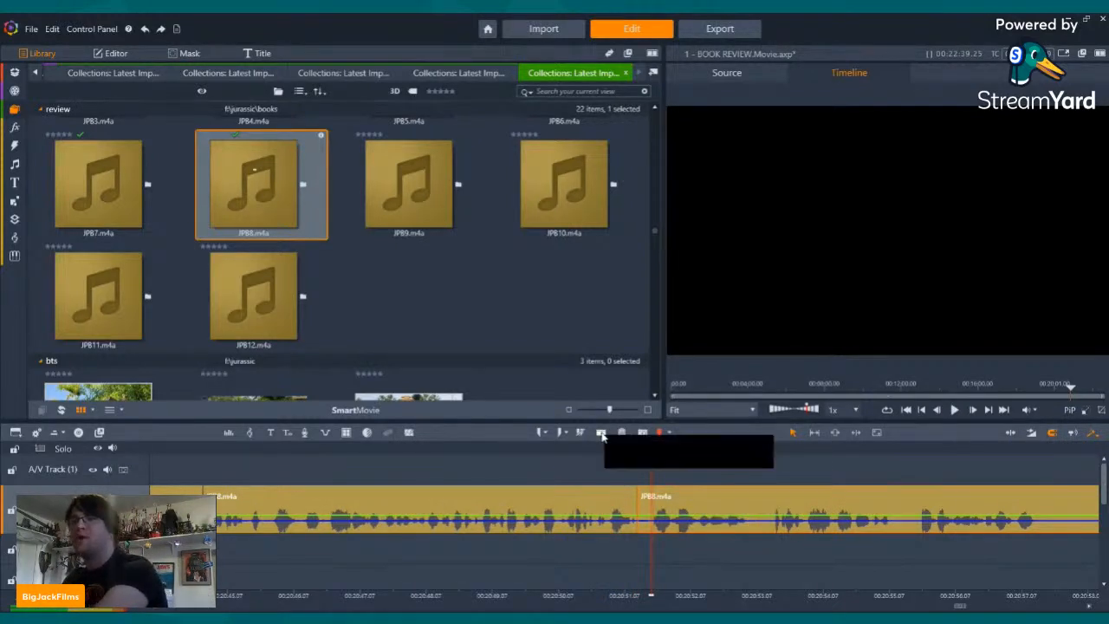
click(644, 519)
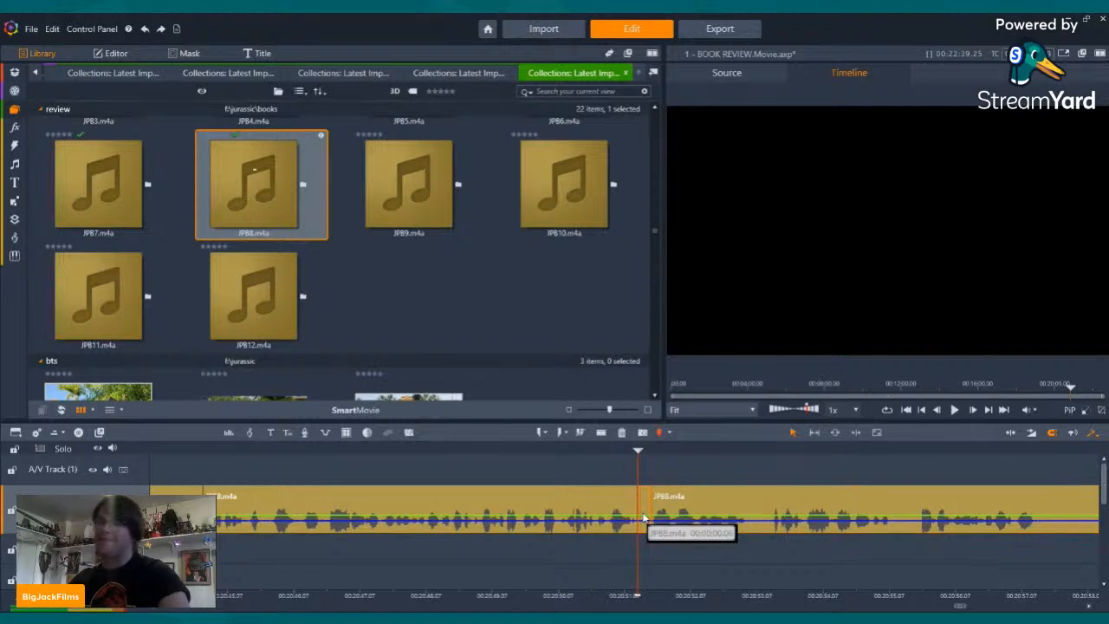
right_click(643, 519)
click(689, 492)
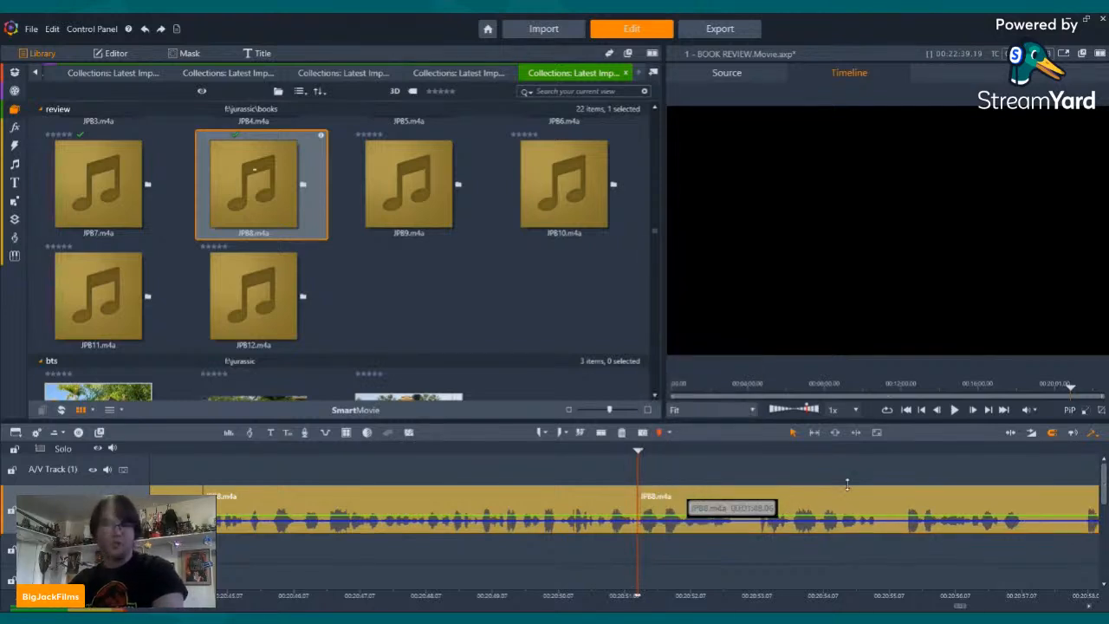
- Step through the phrase following the 00:20:51 join and split JPB8 at its end, just before 00:20:53
key(Right)
key(Right)
key(Right)
key(Right)
key(Right)
key(Right)
key(Right)
key(Right)
key(Right)
key(Right)
key(Right)
key(Right)
key(Right)
key(Right)
key(Right)
key(Right)
key(Right)
key(Right)
key(Right)
key(Right)
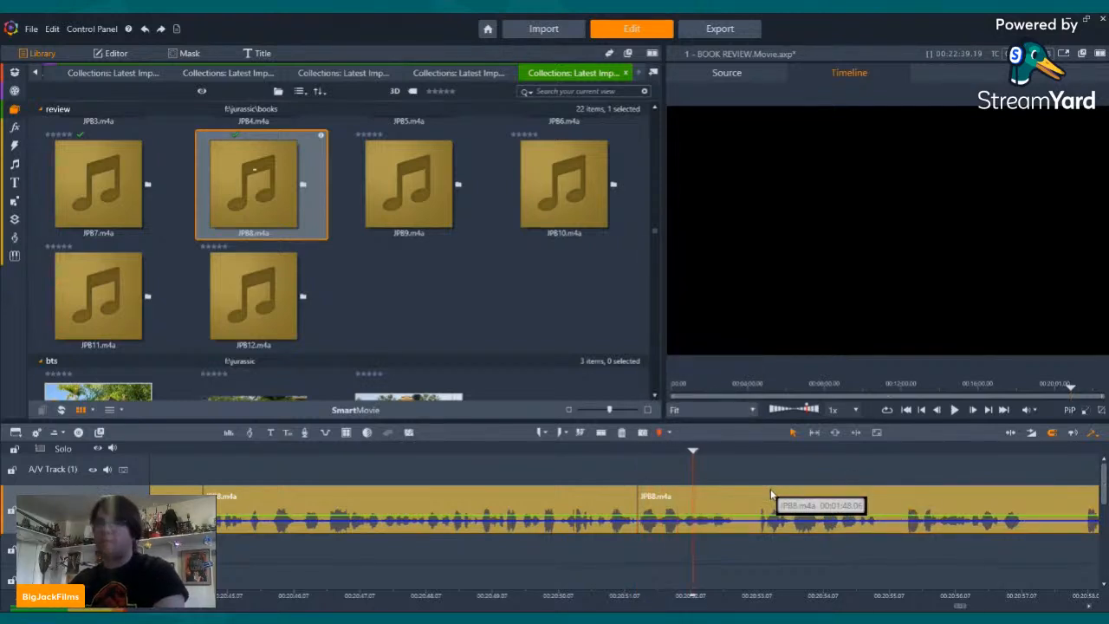
key(Right)
key(Right)
key(Right)
key(Left)
key(Left)
key(Left)
key(Left)
key(Right)
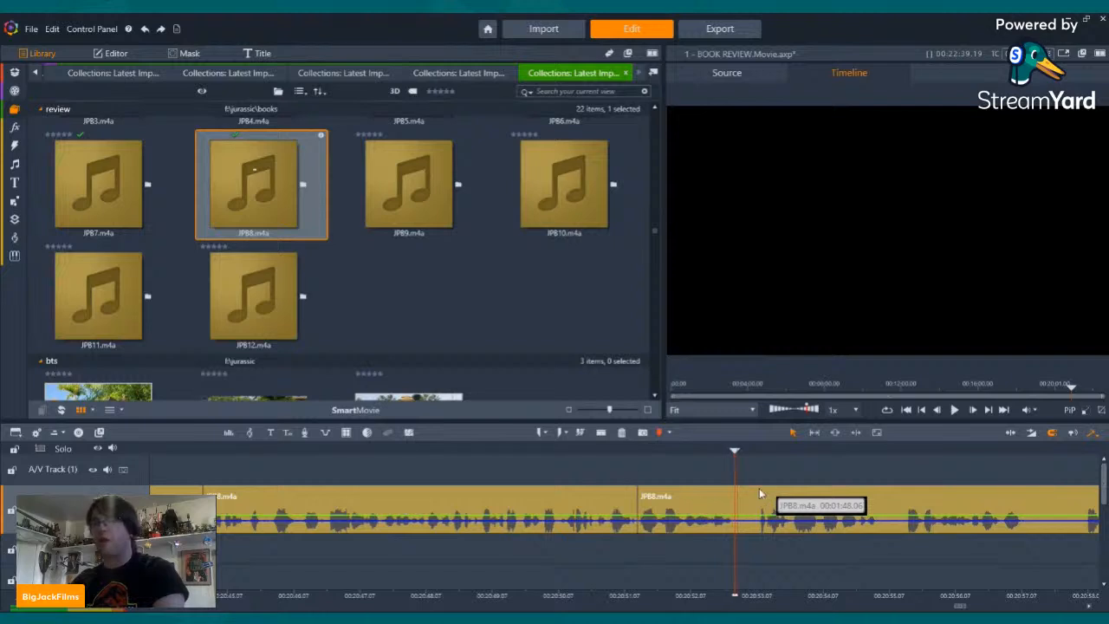
click(601, 433)
- Split JPB8 just before the phrase starting at about 00:20:53 and delete the short pause between the two cuts
key(Right)
key(Right)
key(Right)
key(Right)
key(Right)
key(Right)
key(Right)
key(Right)
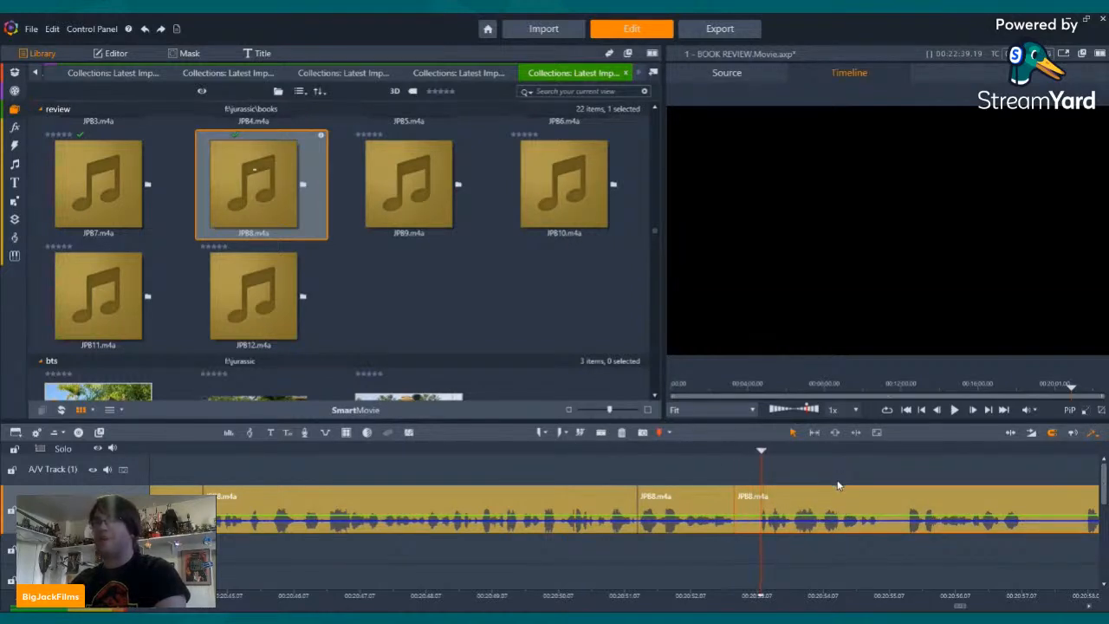
click(602, 434)
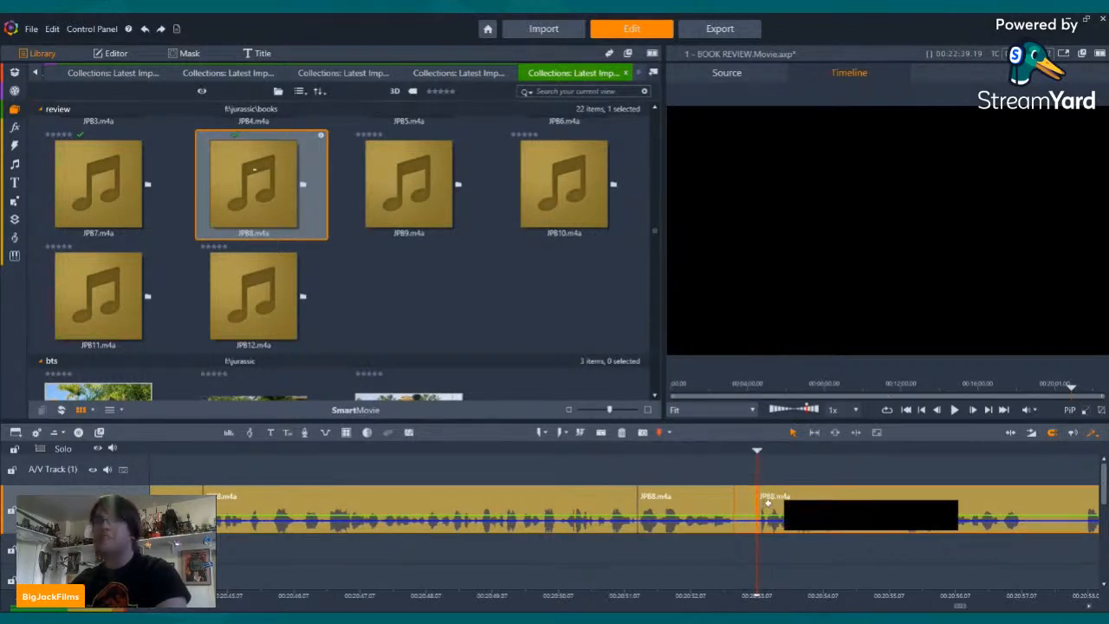
click(748, 508)
right_click(748, 508)
click(772, 479)
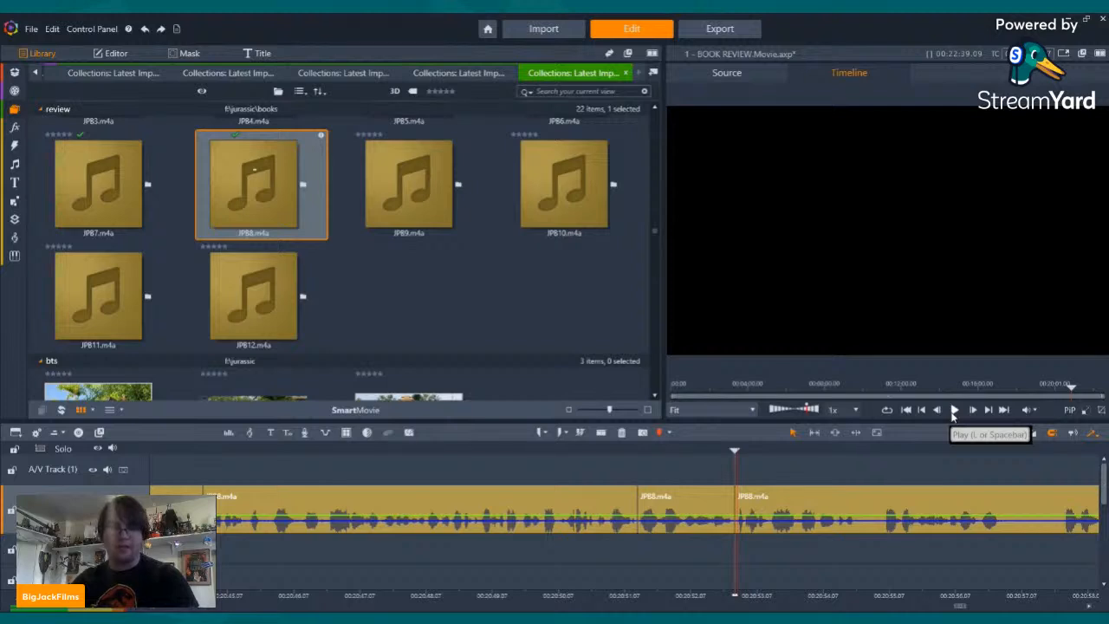
- Play on past the 00:20:53 join, split JPB8 at about 00:20:59 and delete the roughly 6-second take between the cuts
click(954, 410)
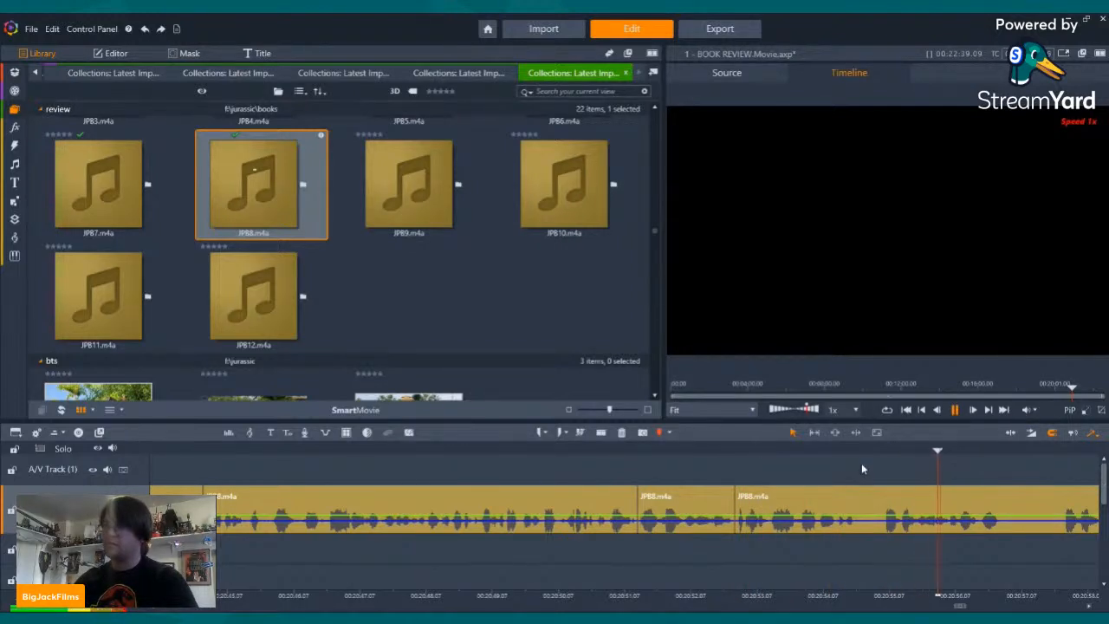
click(650, 452)
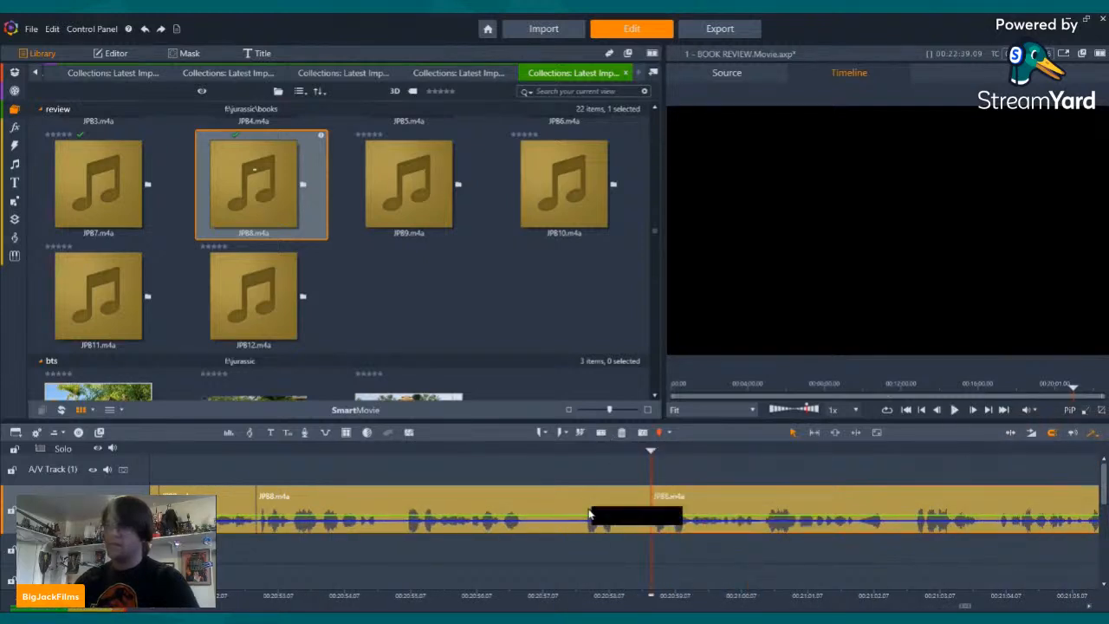
click(622, 432)
- Replay the join at about 00:20:53 and delete the short JPB8 segment between it and the 00:20:51 cut
key(Left)
key(Left)
key(Left)
key(Left)
key(Left)
key(Left)
key(Left)
key(Left)
key(Left)
key(Left)
key(Left)
key(Left)
key(Left)
key(Left)
key(Left)
key(Left)
key(Left)
key(Left)
key(Left)
key(Left)
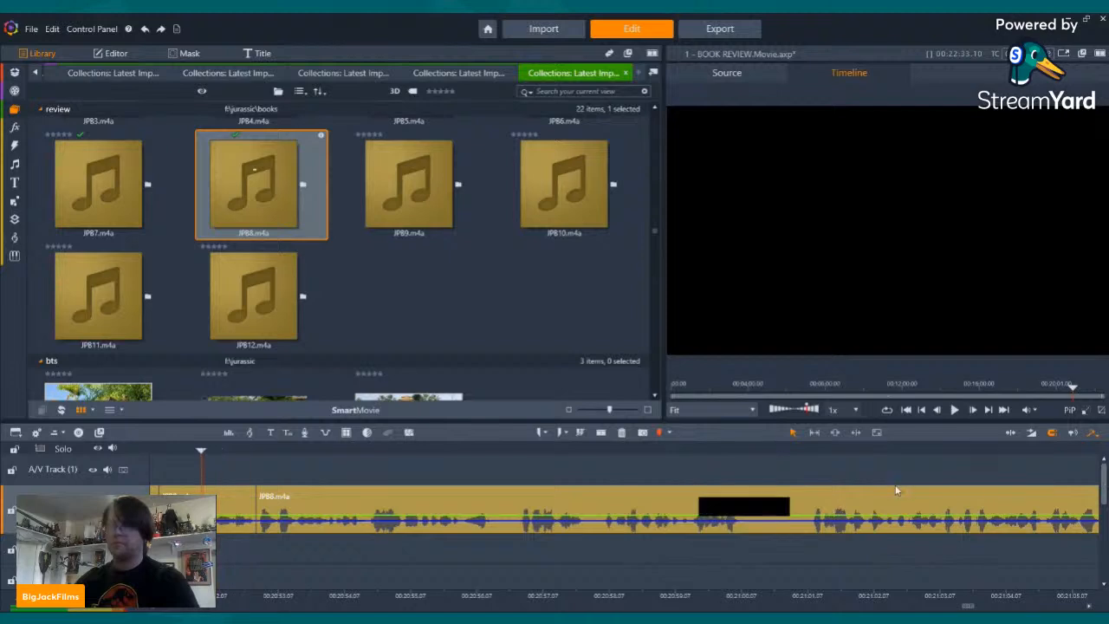
click(953, 410)
click(953, 409)
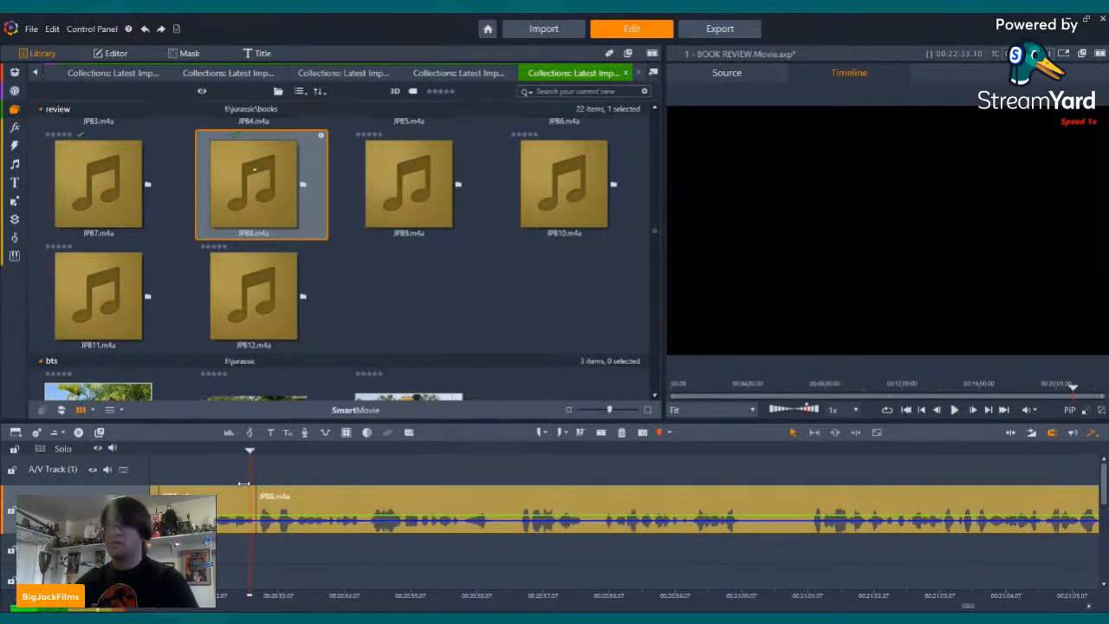
click(172, 445)
click(954, 410)
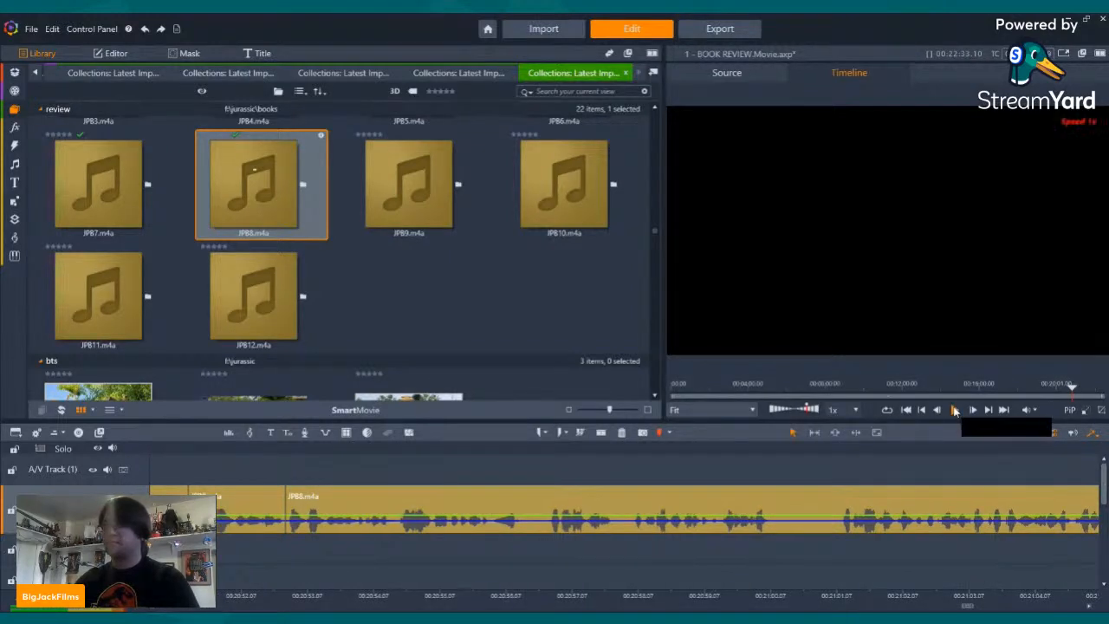
click(955, 411)
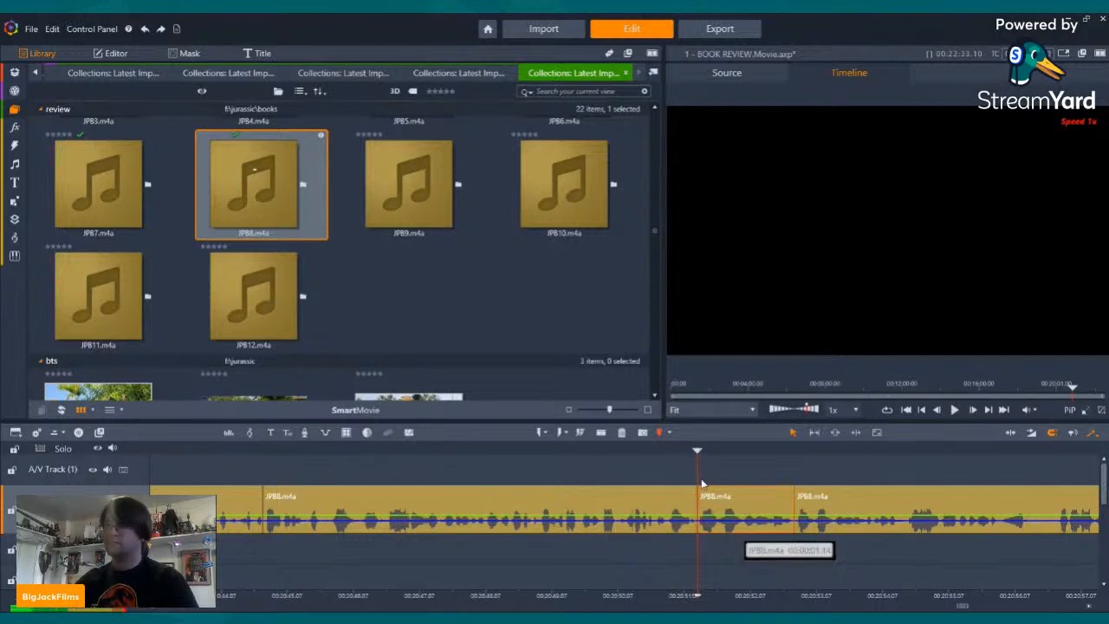
key(Delete)
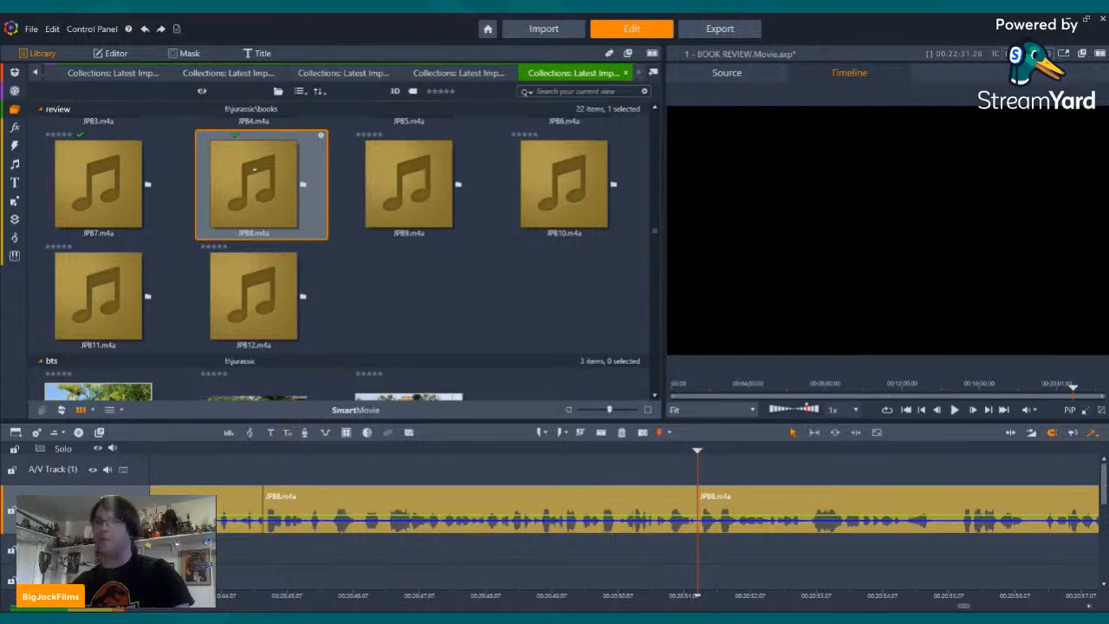
- Preview The Lost World_ Jurassic Park (HD).mp4 from the tlw collection in an enlarged source viewer at about 35 minutes in
drag(430, 300, 402, 301)
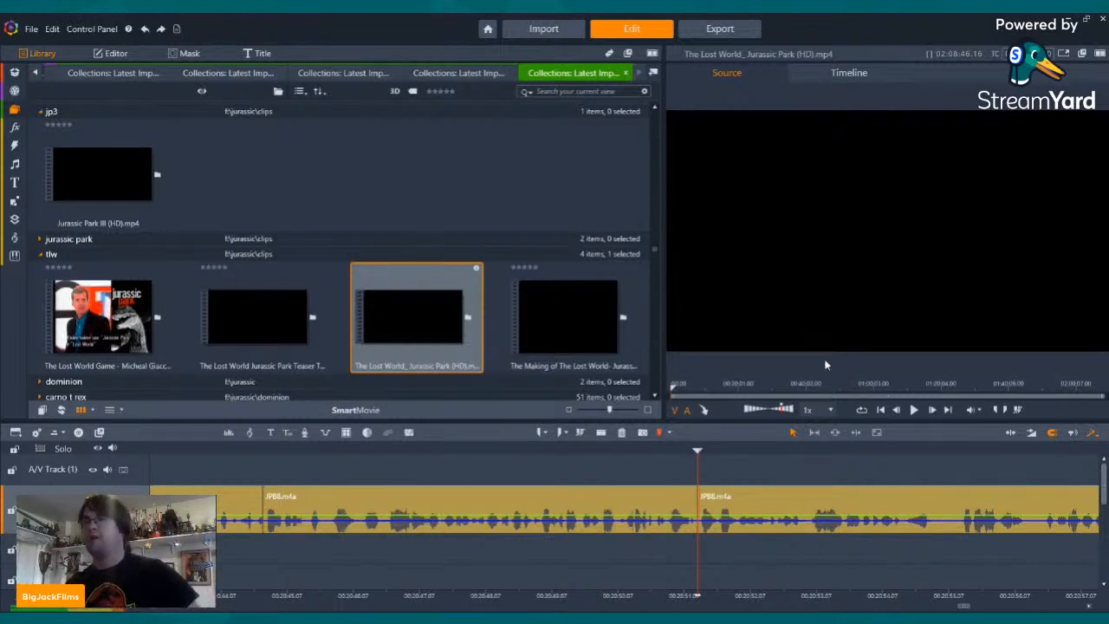
drag(661, 417, 482, 409)
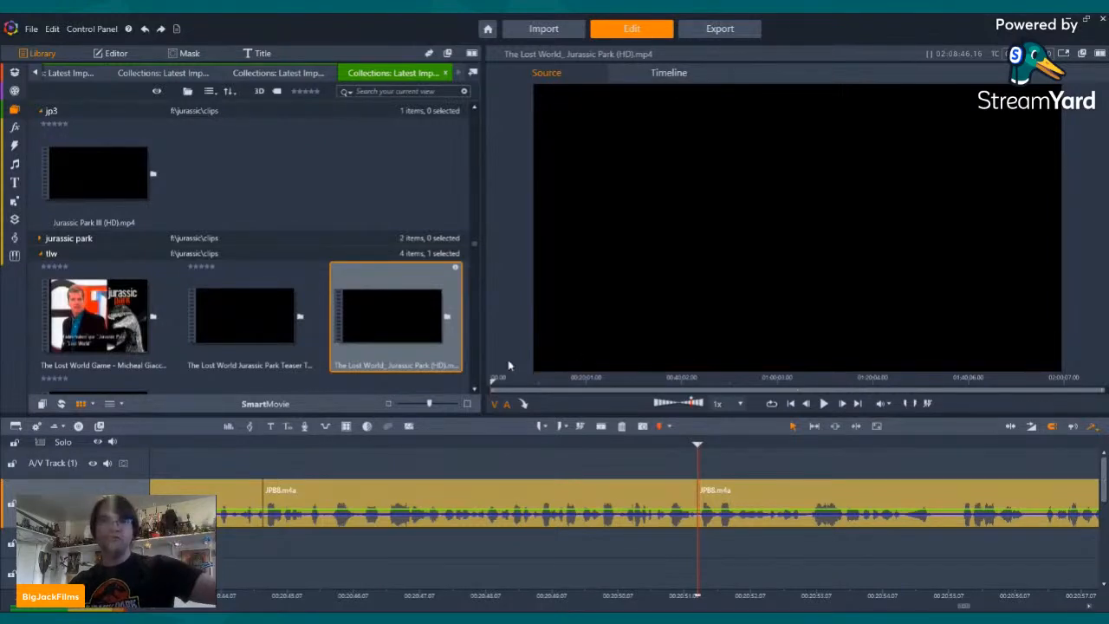
click(625, 380)
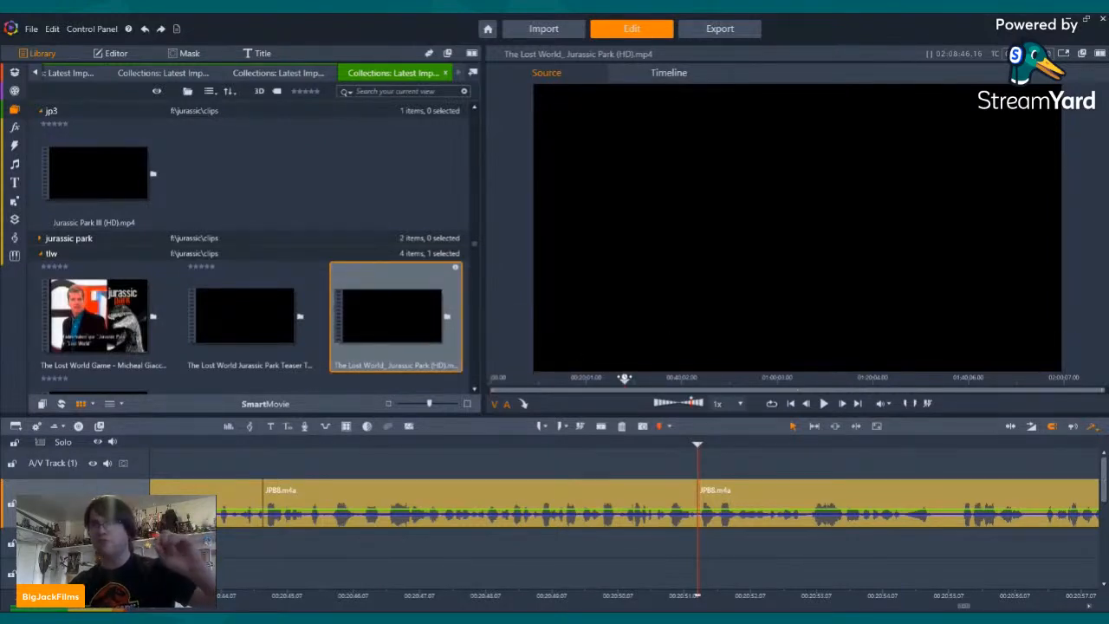
drag(626, 379, 658, 382)
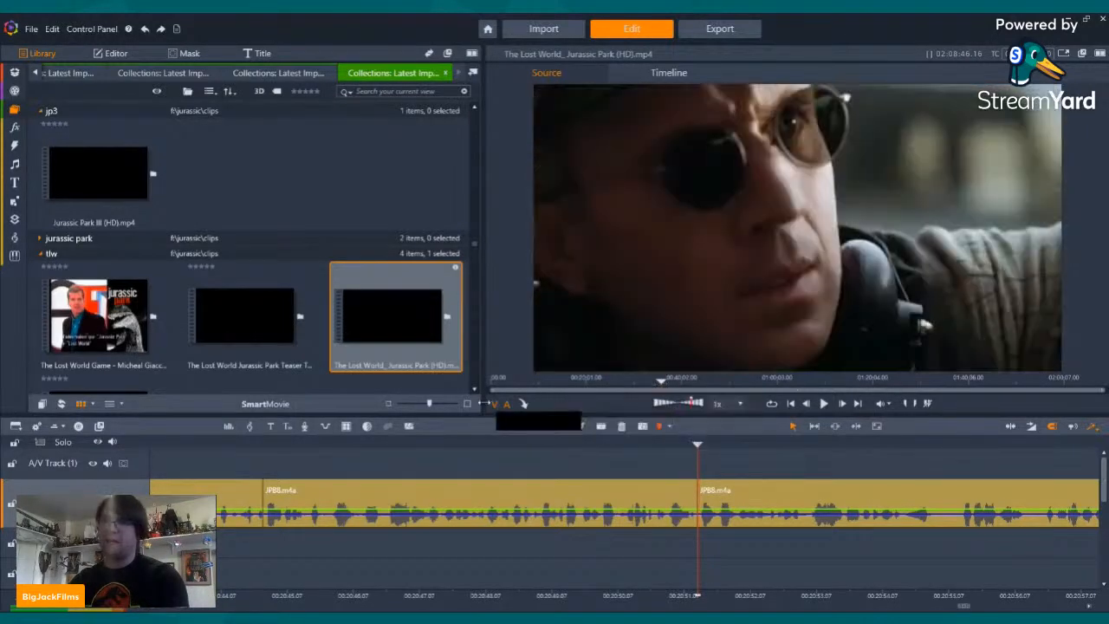
drag(485, 408, 340, 419)
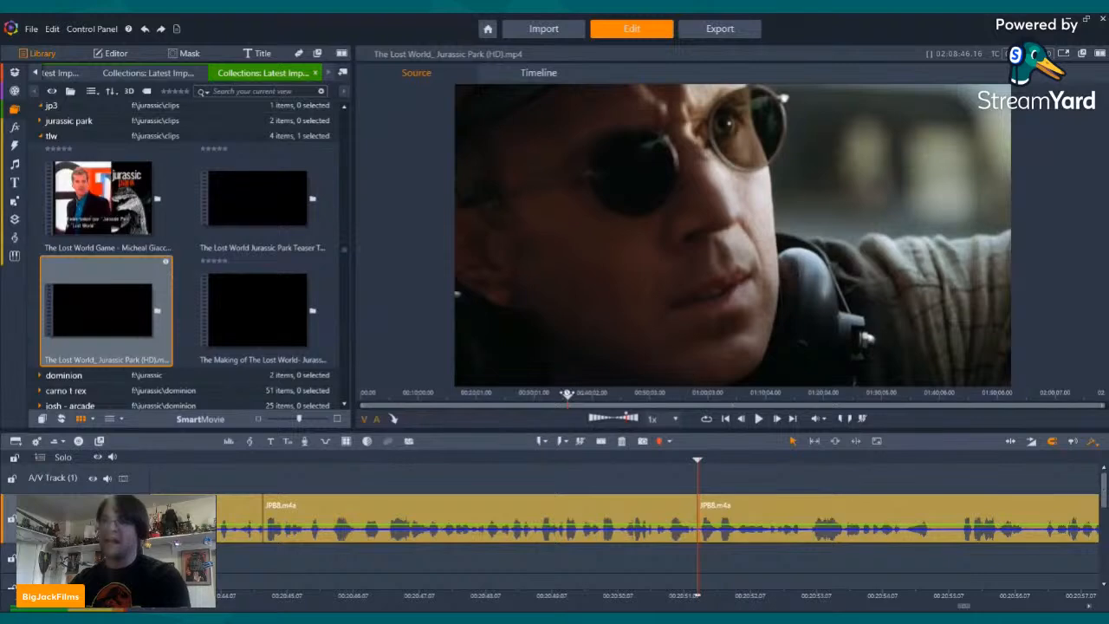
- Play through the dinosaur round-up scene in The Lost World_ Jurassic Park (HD).mp4 from about 36 minutes in
drag(567, 397, 567, 396)
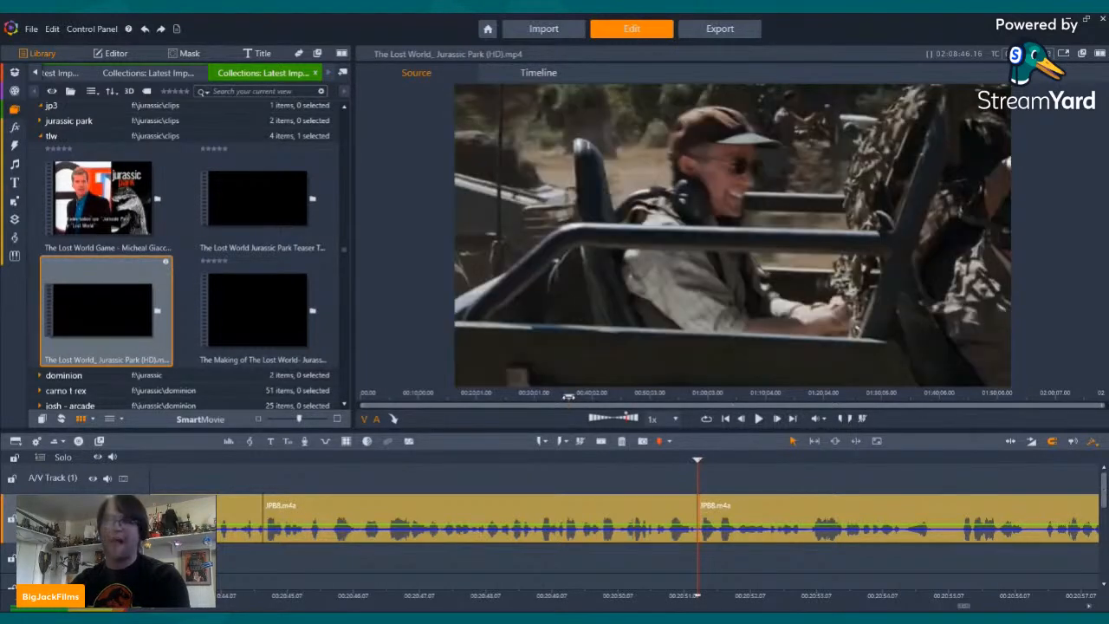
click(758, 419)
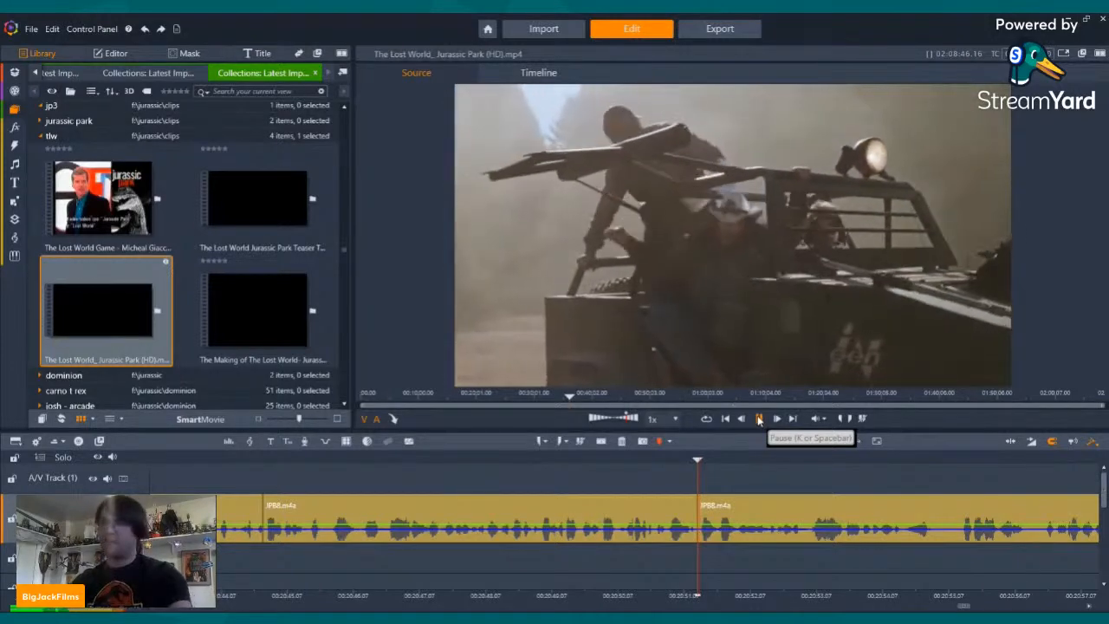
click(759, 420)
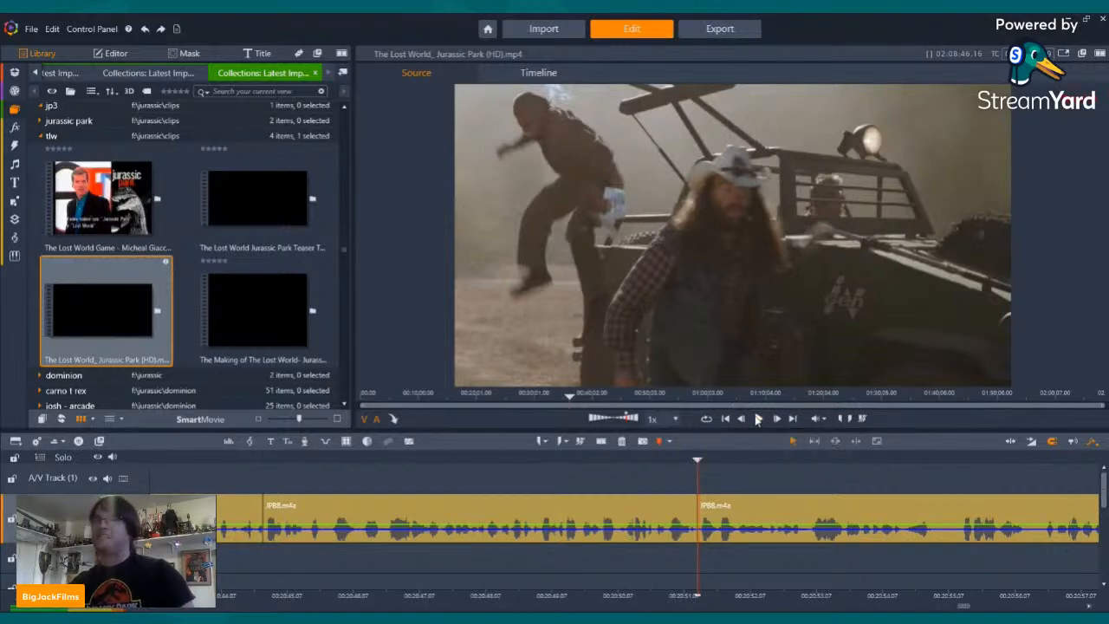
click(759, 420)
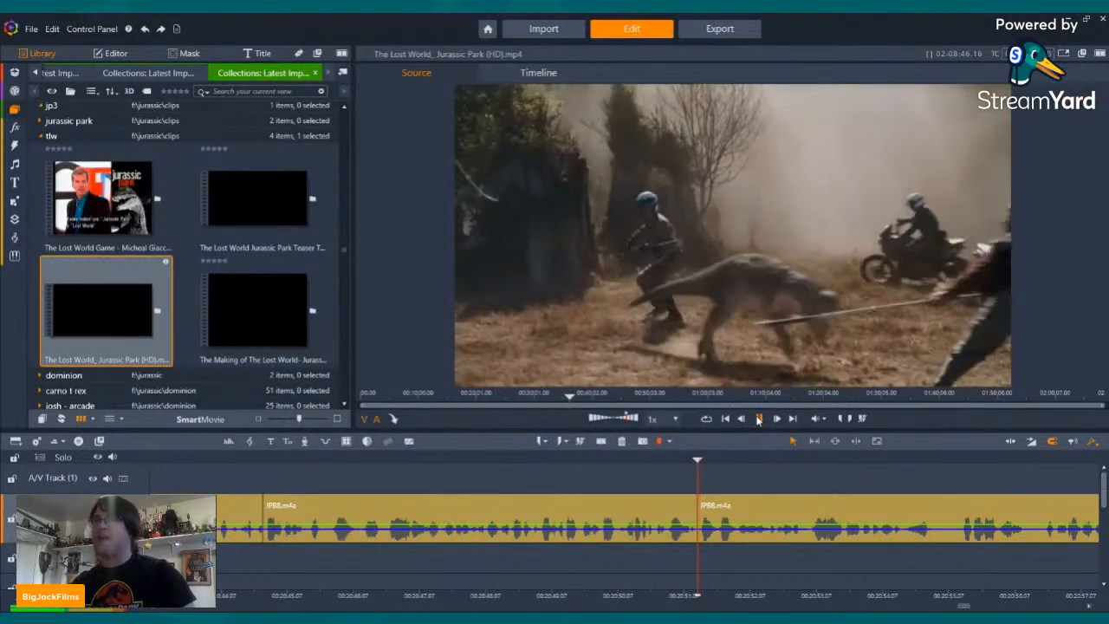
click(760, 420)
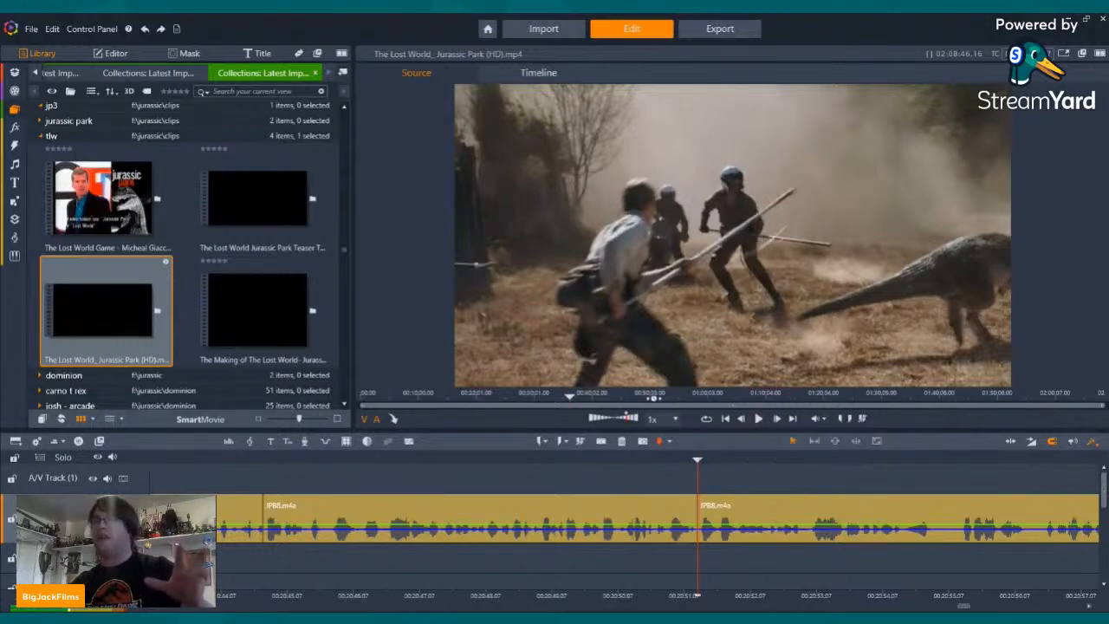
- Scrub on through The Lost World_ Jurassic Park (HD).mp4 and preview the hunters' night camp and trek scenes between about 01:07:00 and 01:12:00
mouse_move(643, 395)
mouse_down()
mouse_move(745, 396)
mouse_move(753, 411)
mouse_up()
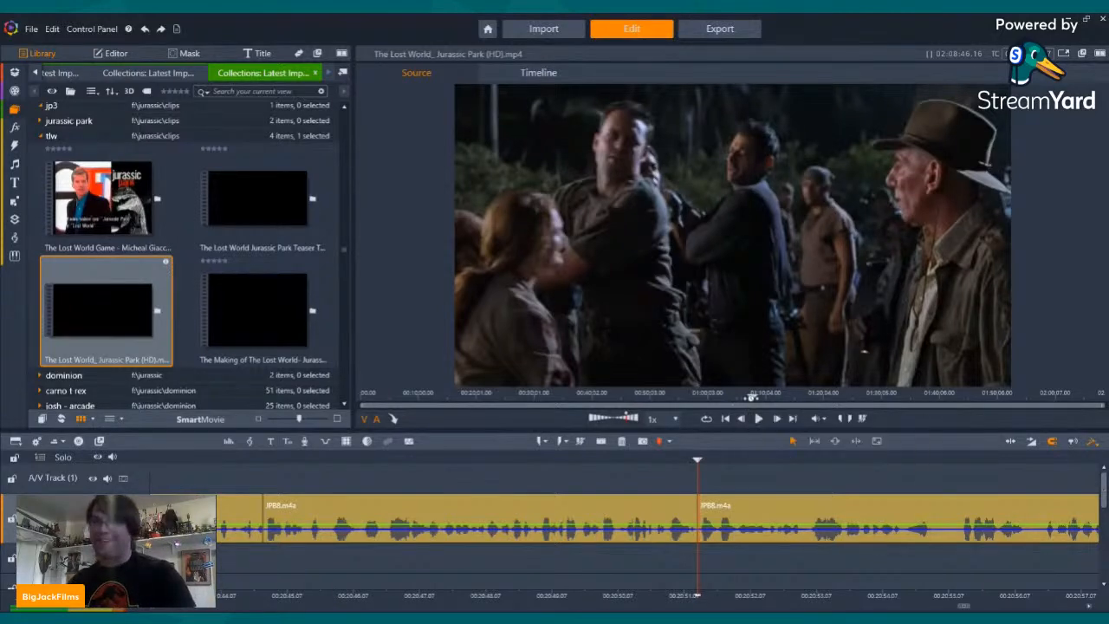
drag(751, 396, 756, 396)
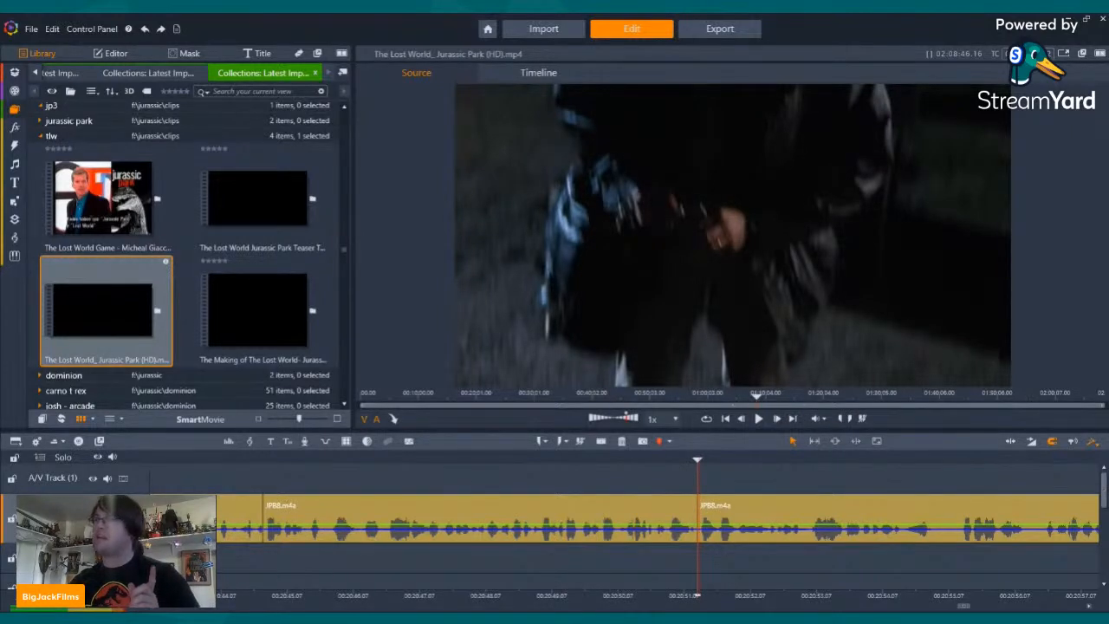
click(758, 420)
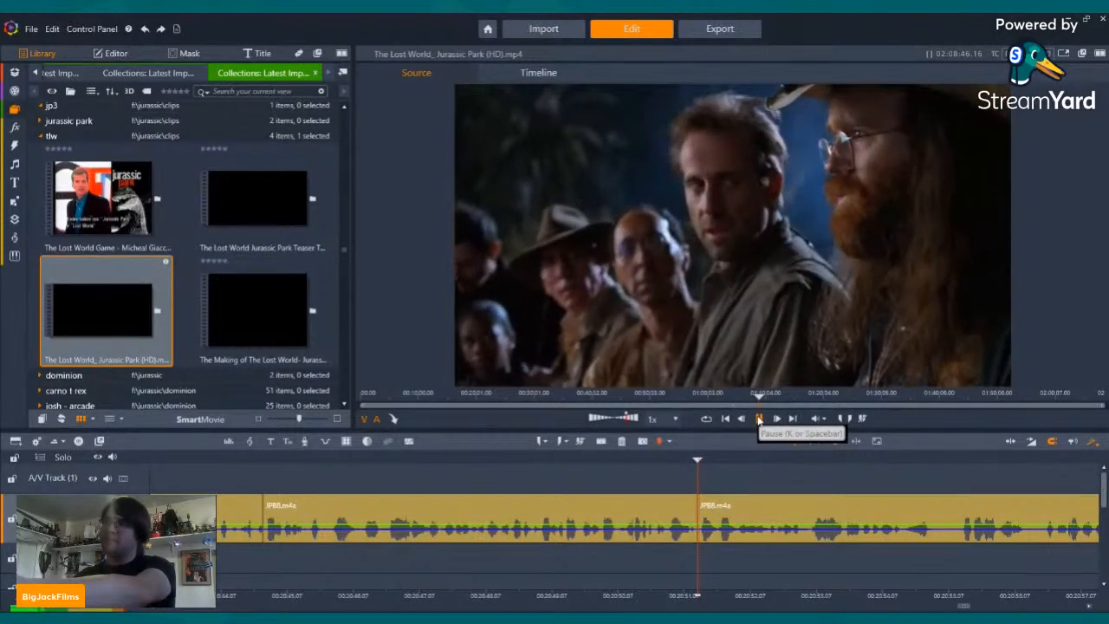
click(759, 420)
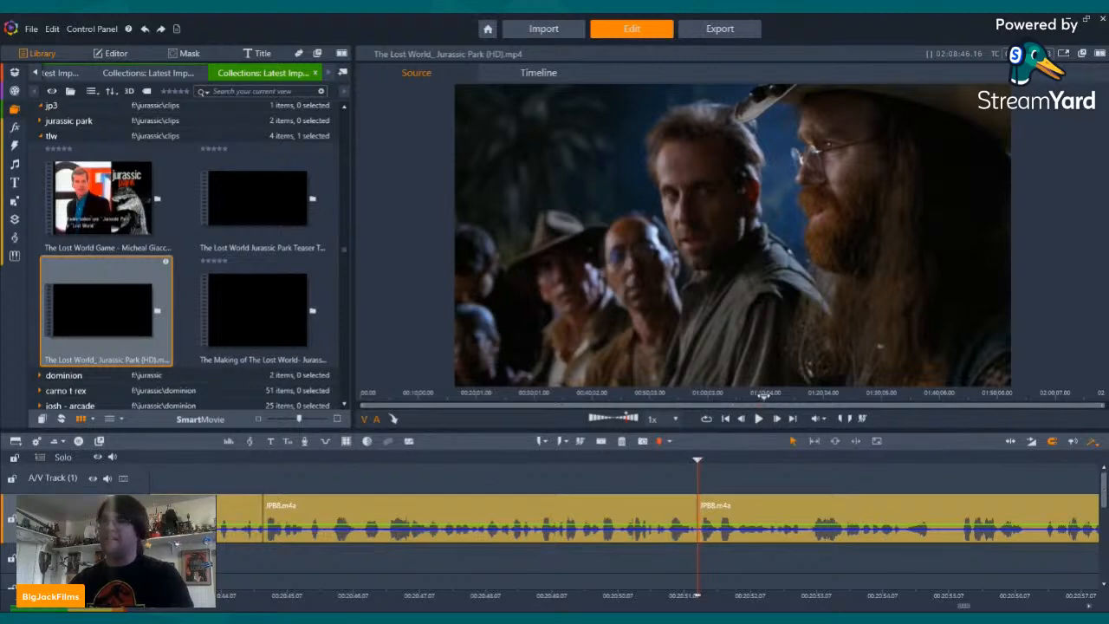
drag(765, 396, 764, 396)
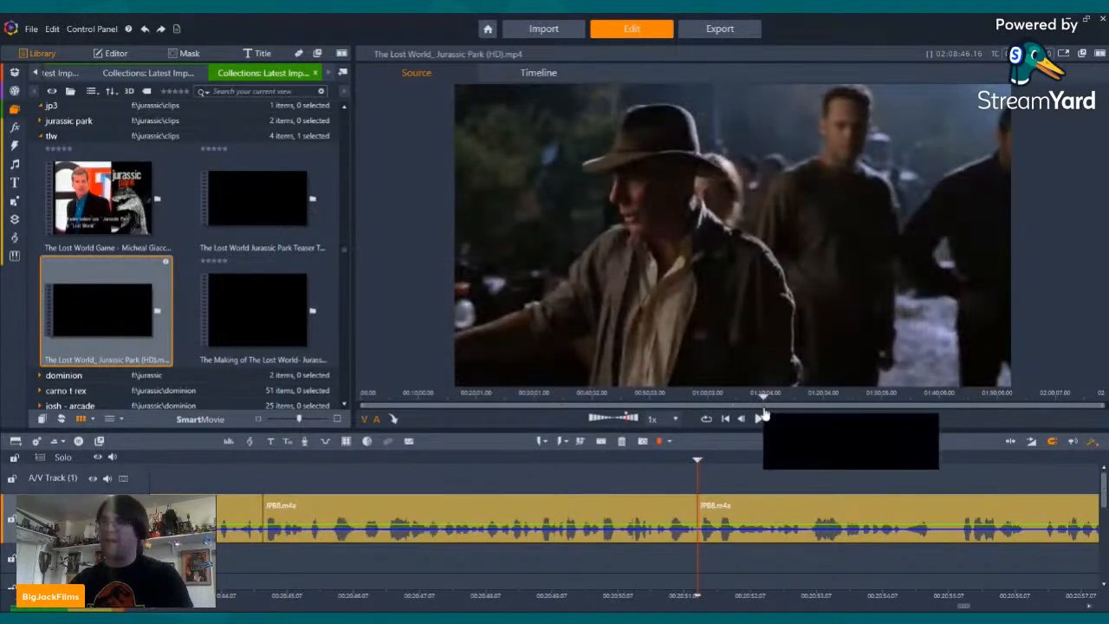
drag(765, 396, 764, 396)
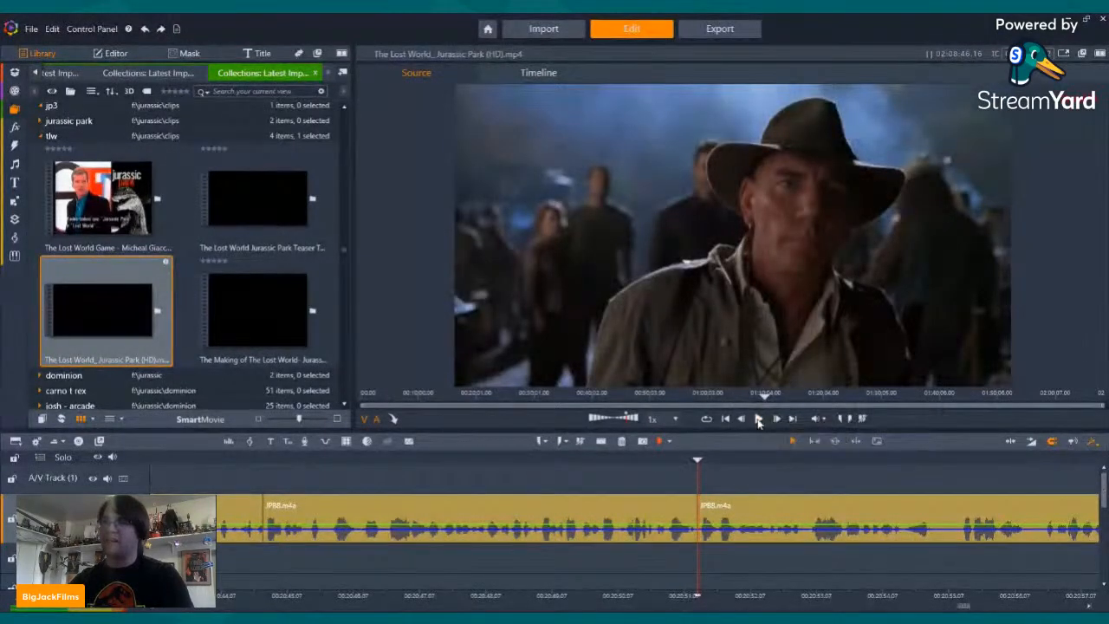
click(760, 418)
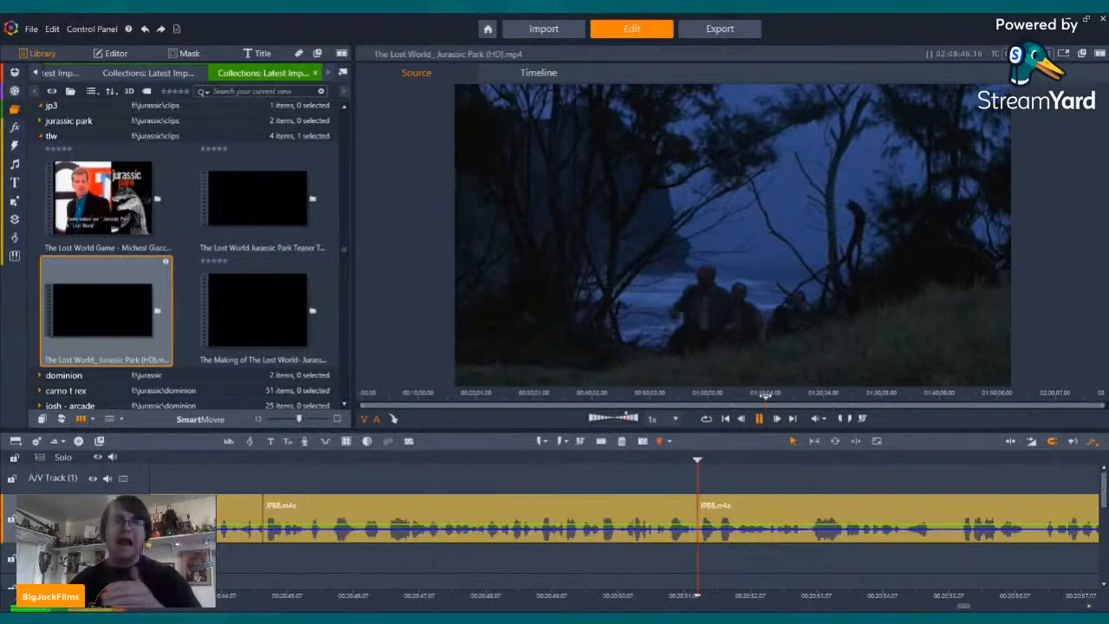
drag(767, 396, 775, 395)
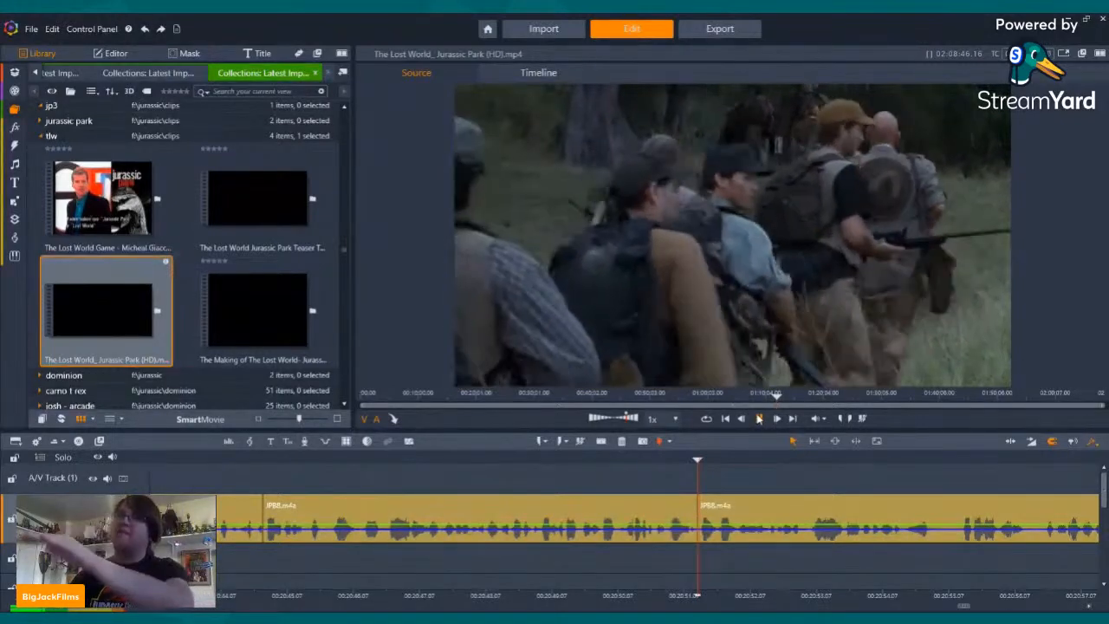
click(759, 419)
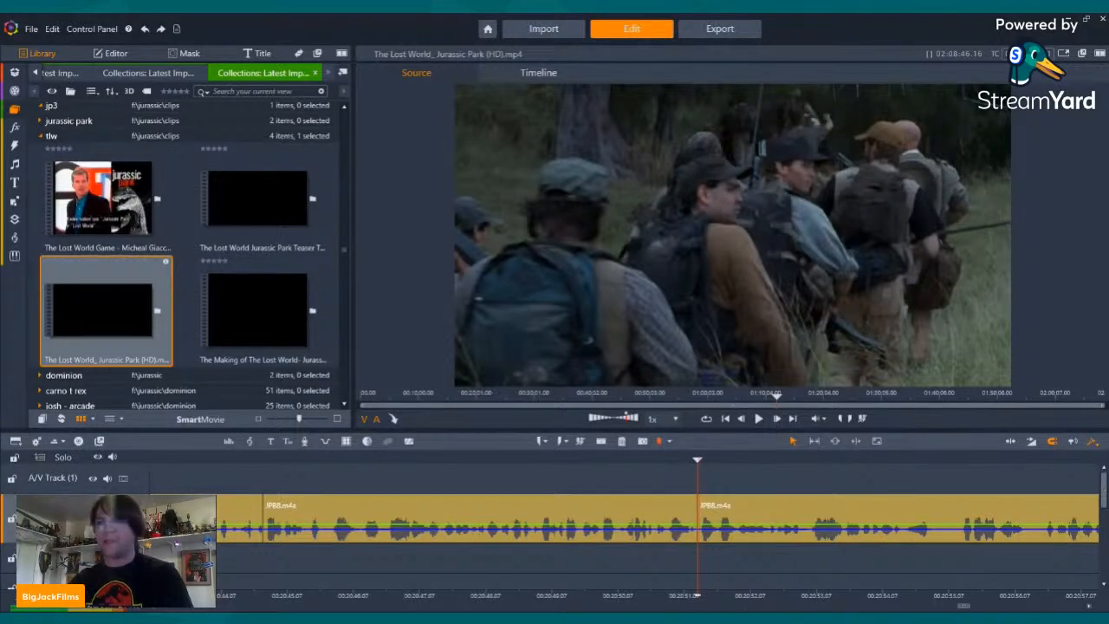
- Return to the book review timeline, split JPB8 at about 00:20:55 and 00:21:00, and delete the roughly 5-second take between the cuts
click(755, 509)
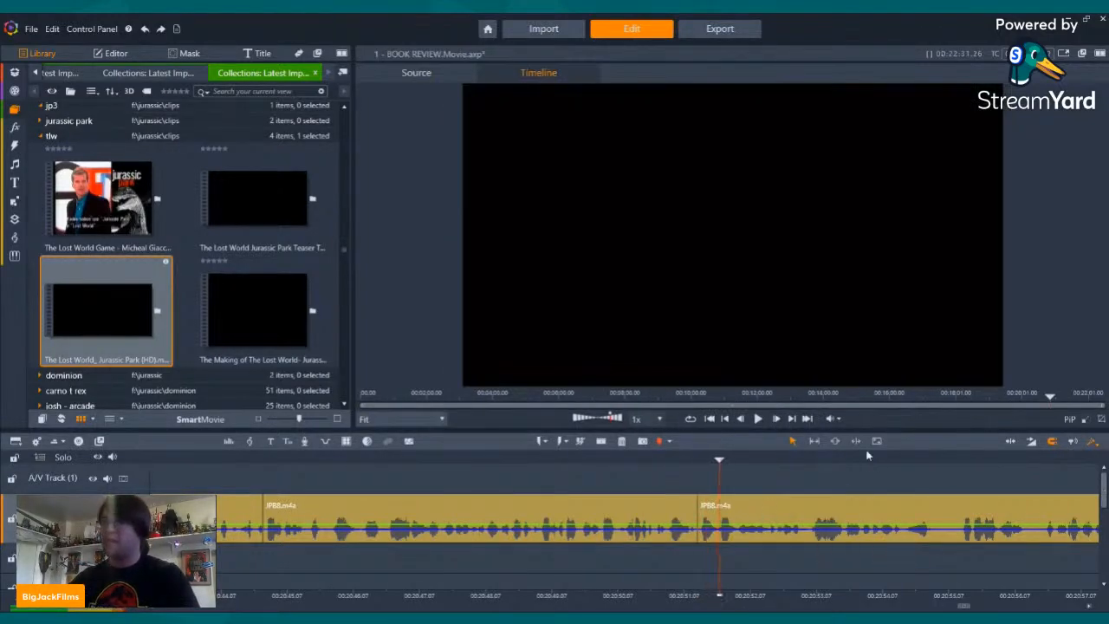
click(758, 419)
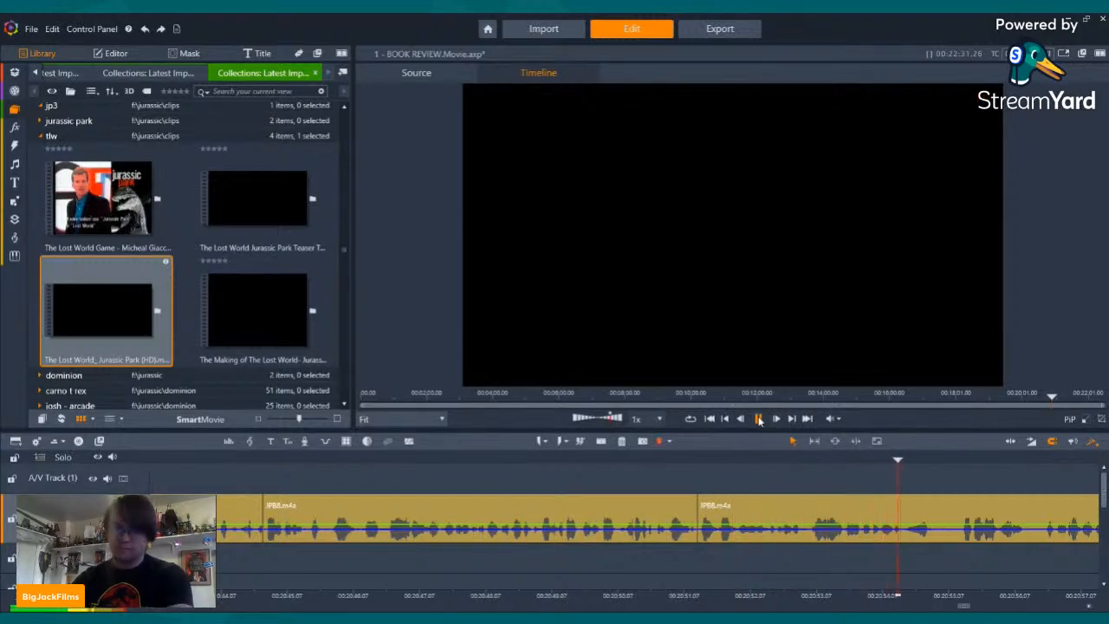
click(759, 418)
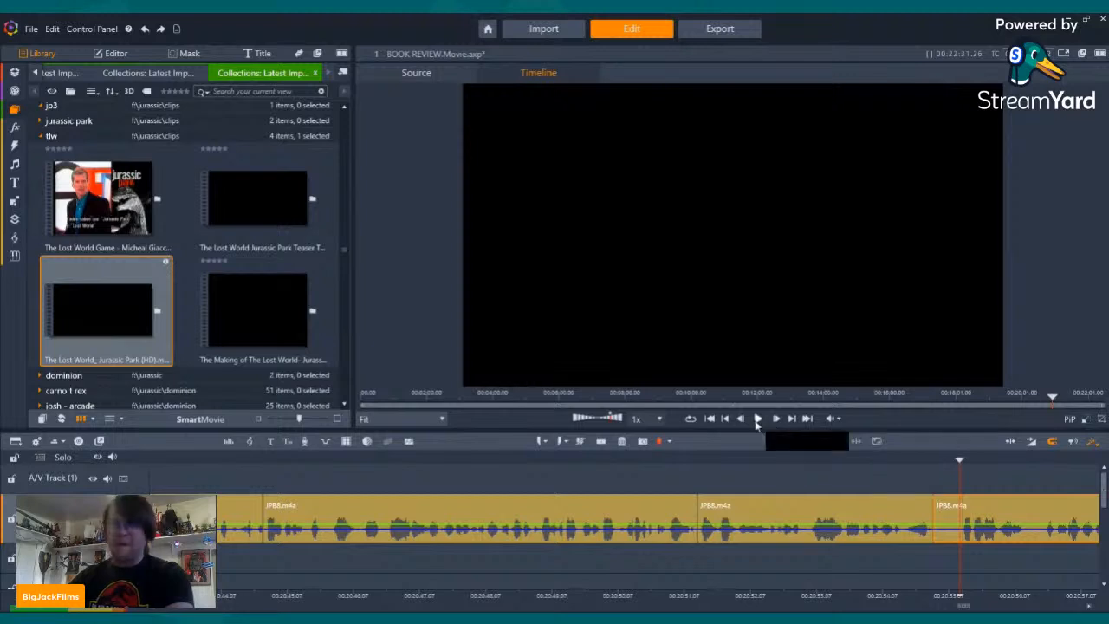
click(757, 418)
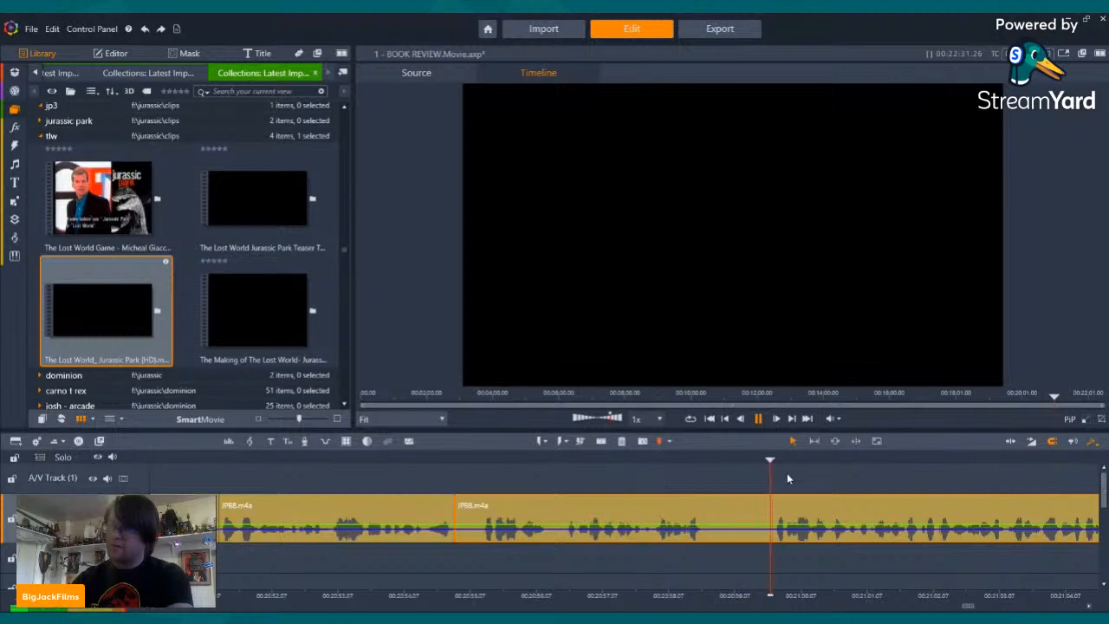
click(772, 460)
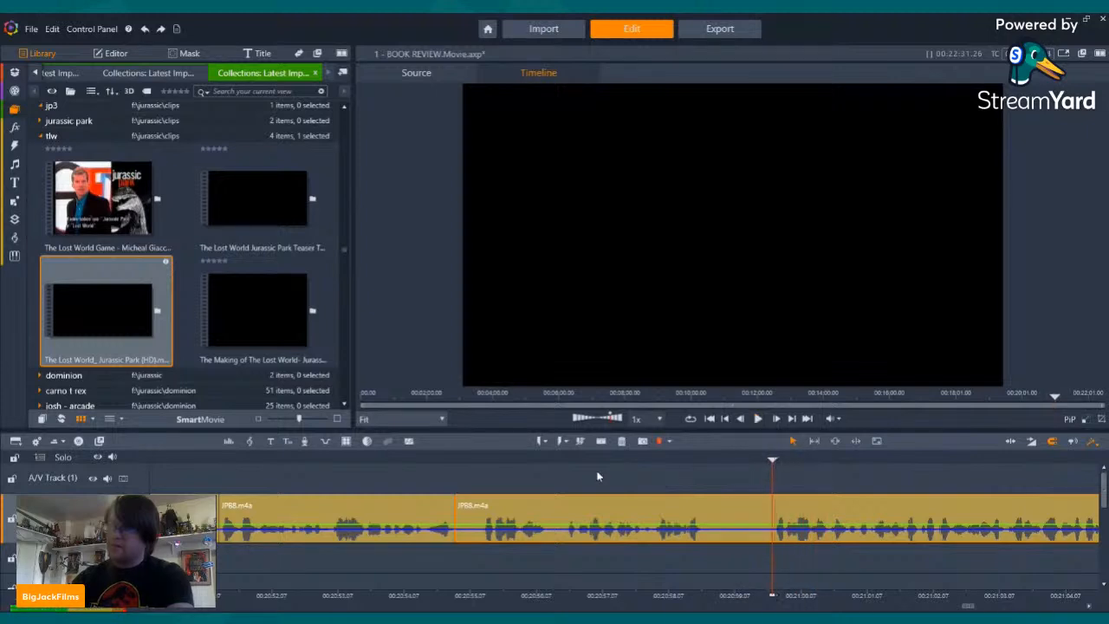
click(579, 441)
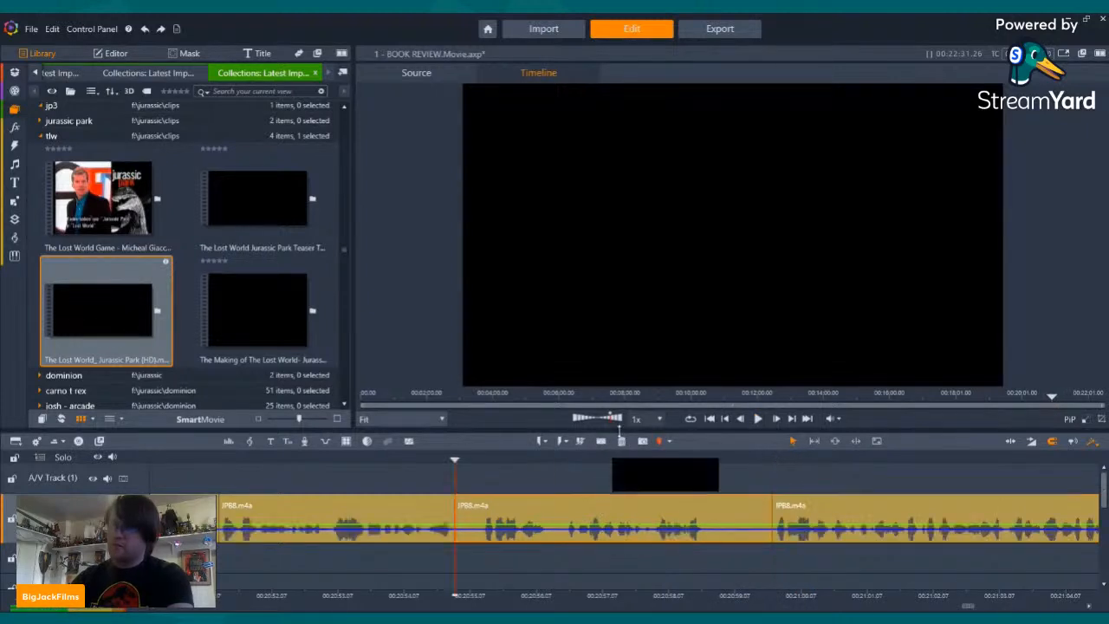
click(622, 441)
scroll(731, 596, up, 3)
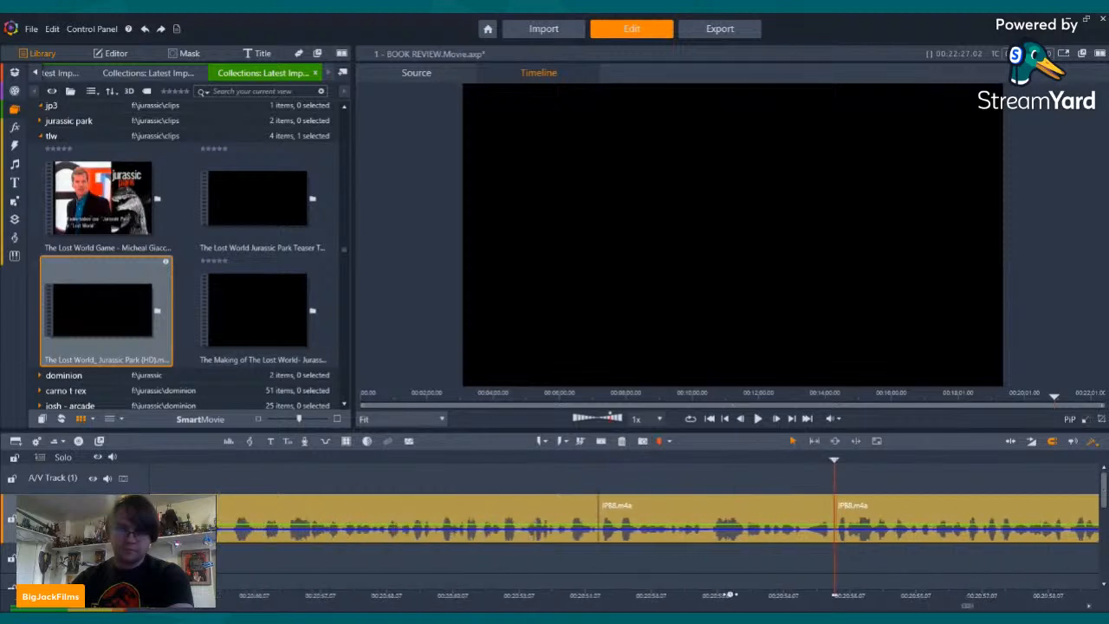
- Replay the JPB8 join at about 00:20:55 and listen on to the pause at about 00:21:01
key(Left)
key(Left)
key(Left)
key(Left)
key(Left)
key(Left)
key(Left)
key(Left)
key(Left)
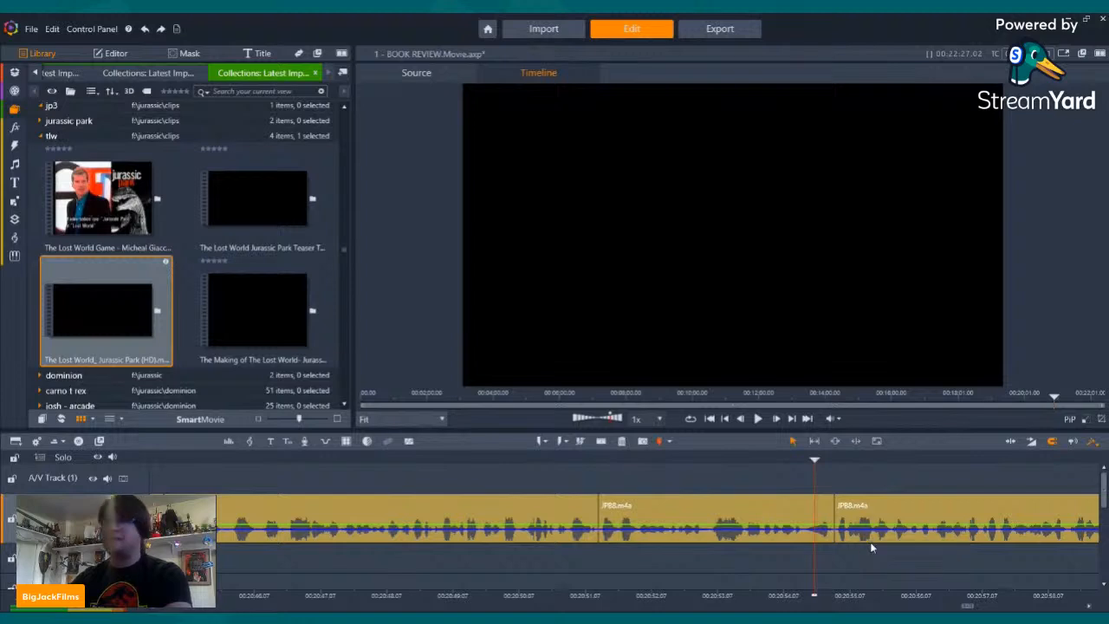
key(Left)
key(Left)
key(Left)
key(Left)
key(Left)
key(Left)
key(Left)
key(Left)
key(Left)
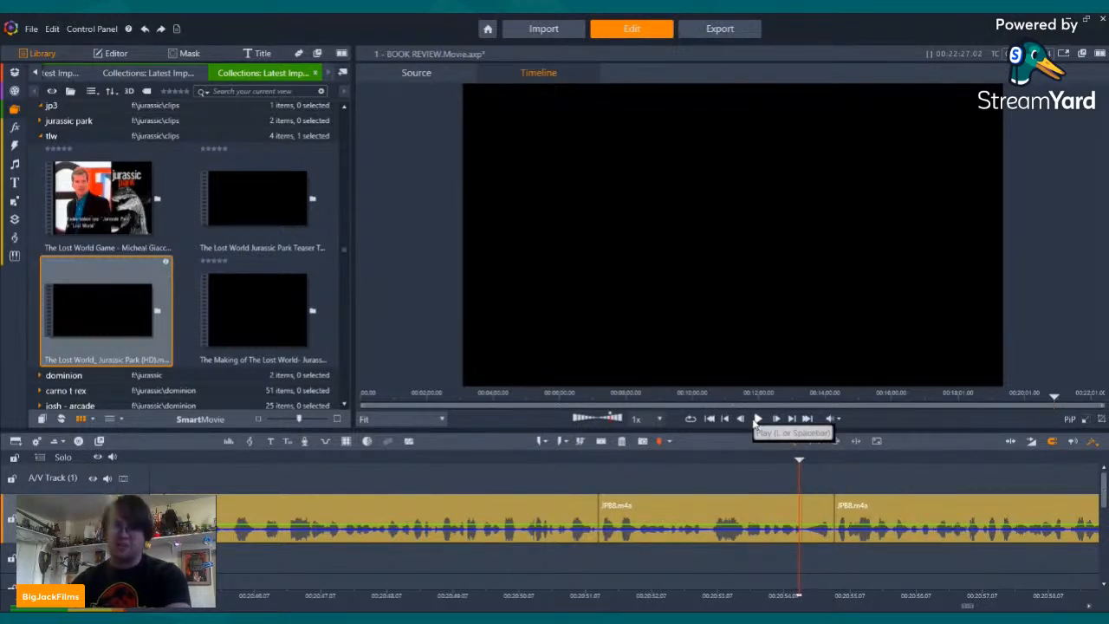
click(757, 420)
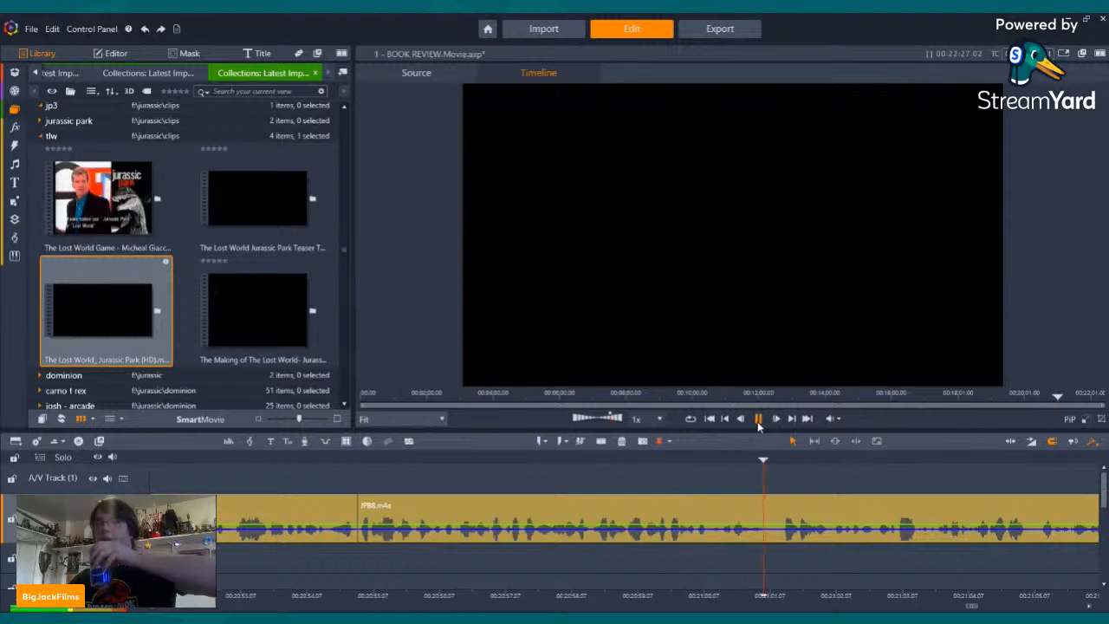
click(758, 420)
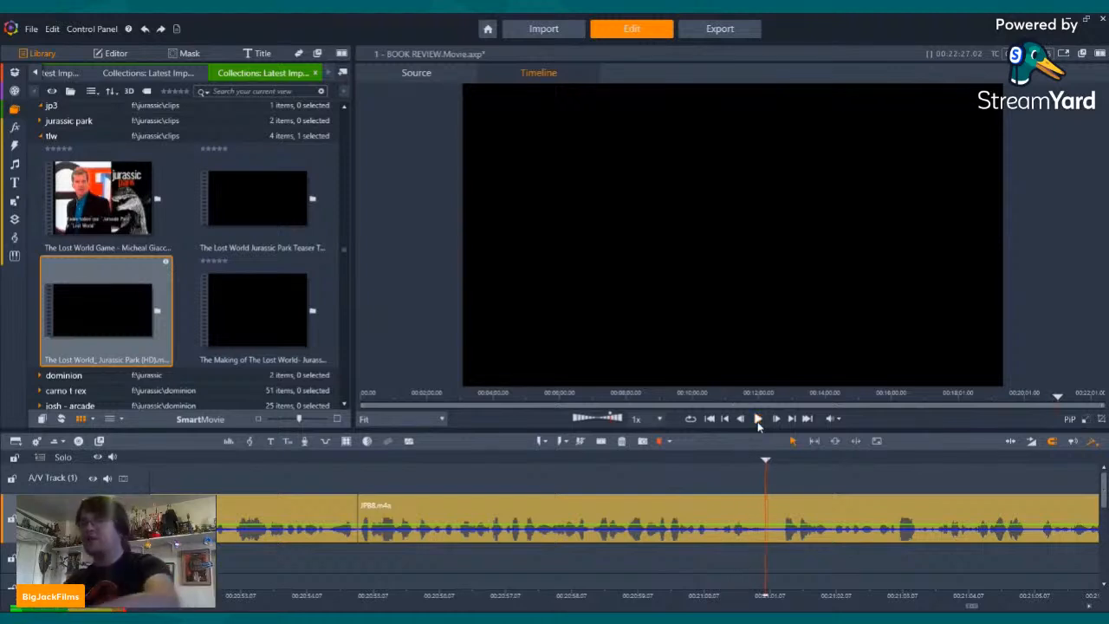
- Split JPB8 at about 00:21:01 and again just before the following phrase, and delete the short pause between the cuts
click(603, 442)
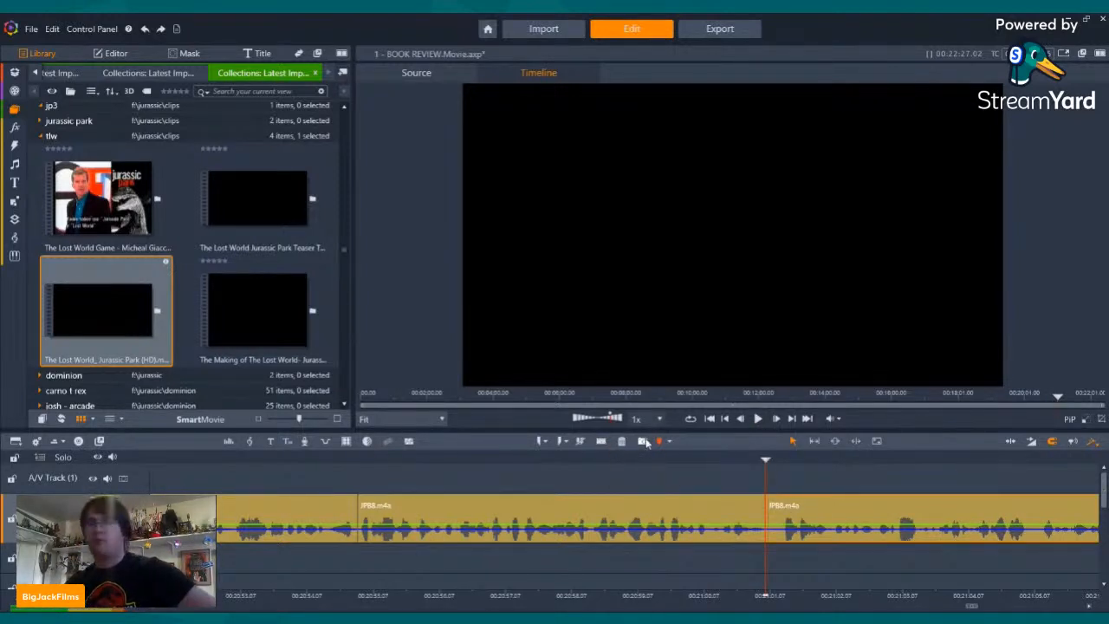
key(Right)
key(Right)
key(Right)
key(Right)
key(Right)
key(Right)
key(Right)
key(Right)
key(Right)
key(Left)
key(Left)
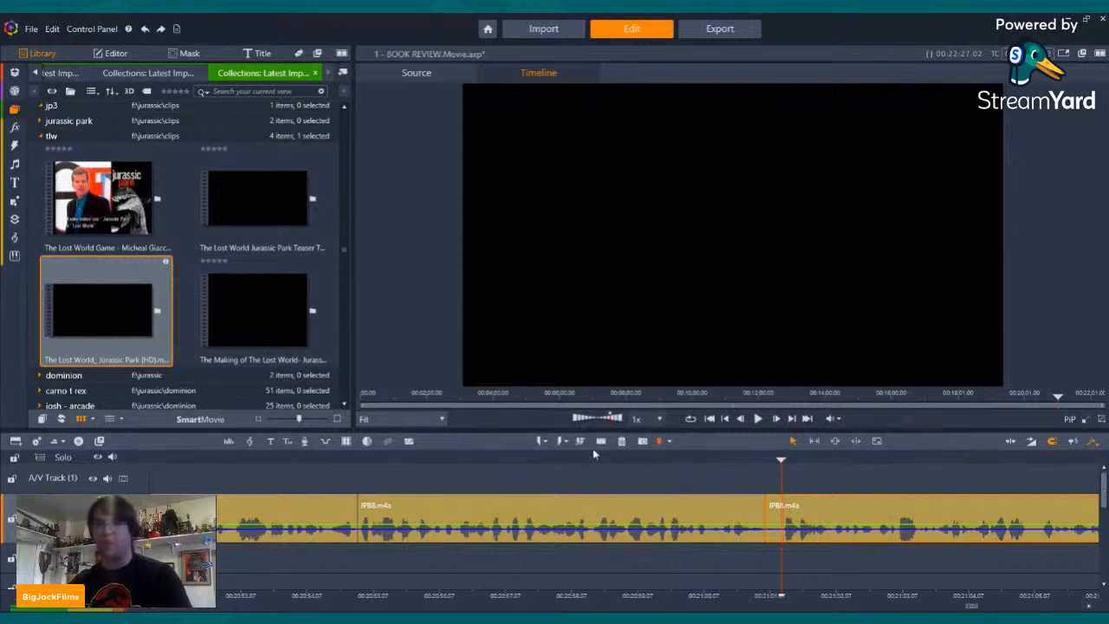
click(600, 442)
click(777, 527)
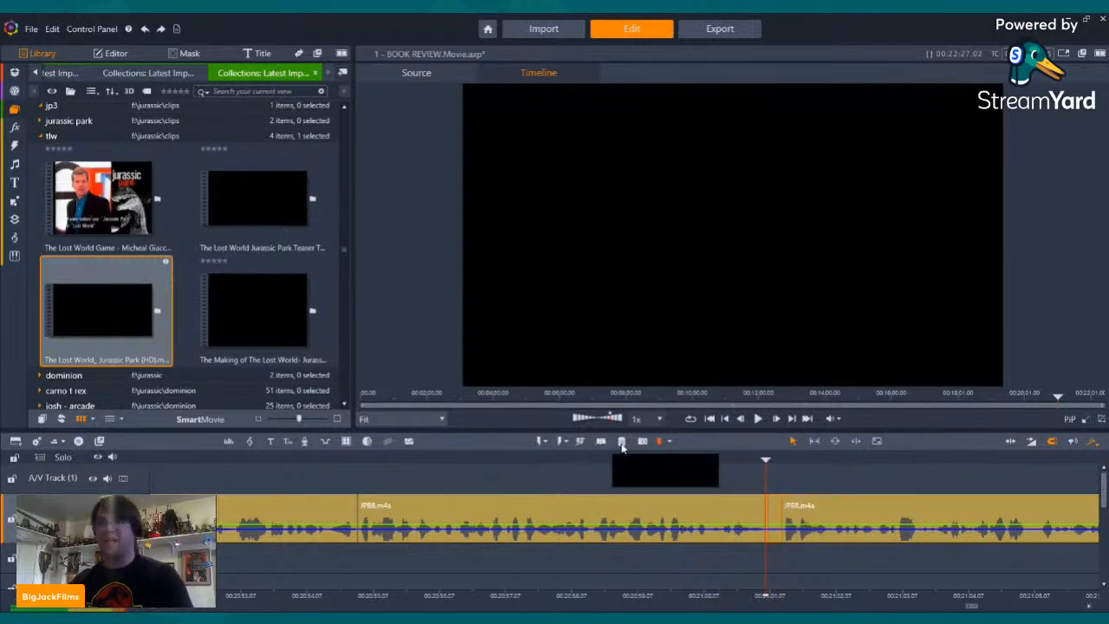
click(622, 442)
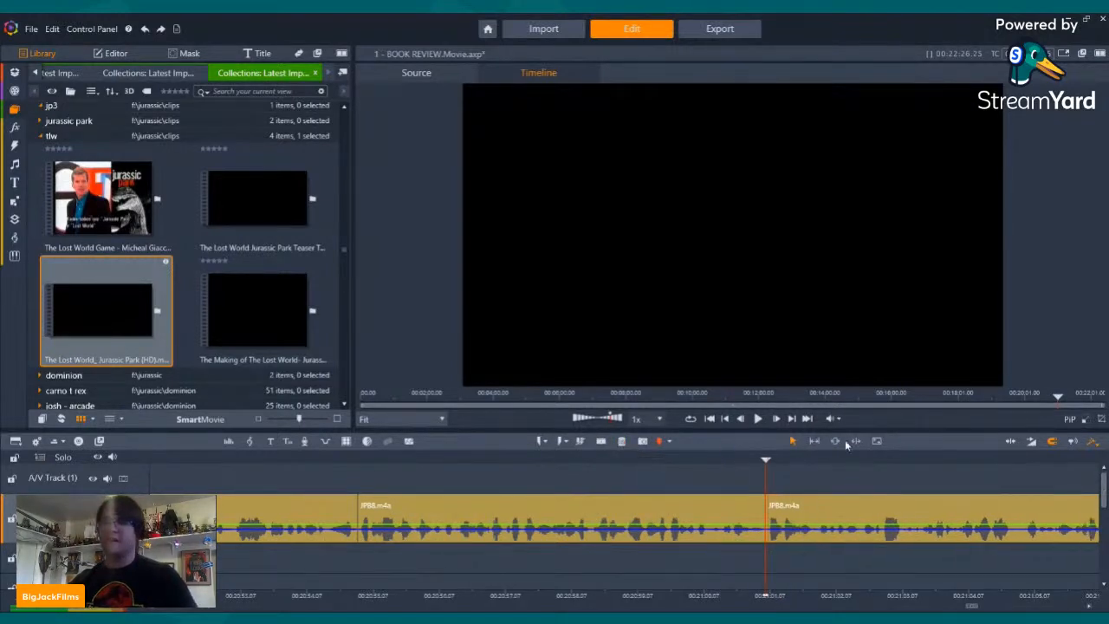
- Play on past the 00:21:01 join and split JPB8 in the pause at about 00:21:09
click(758, 419)
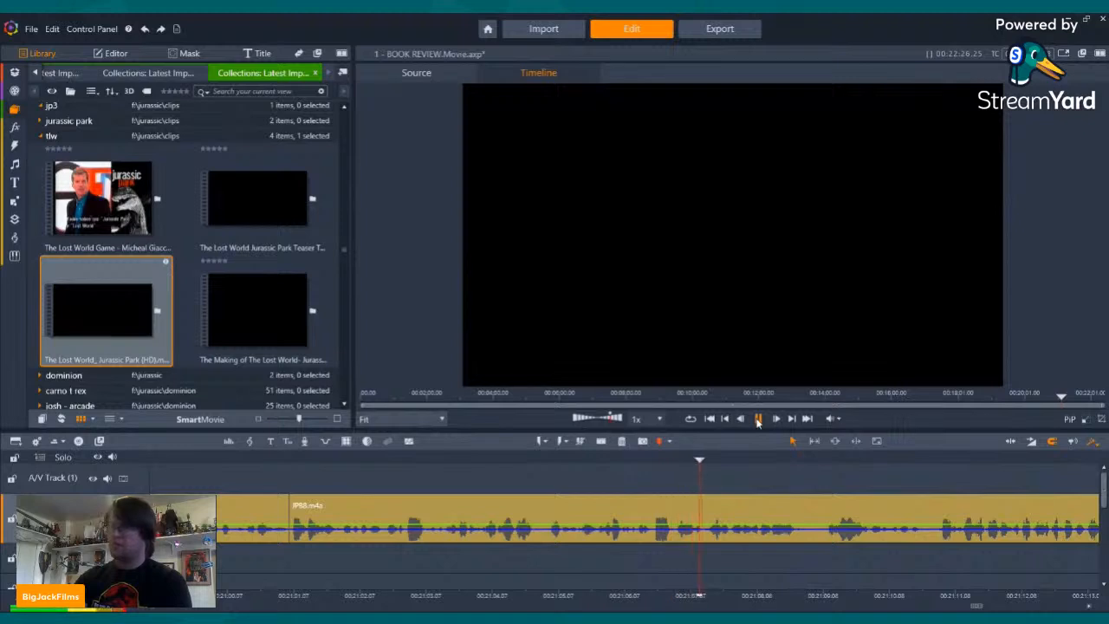
click(758, 419)
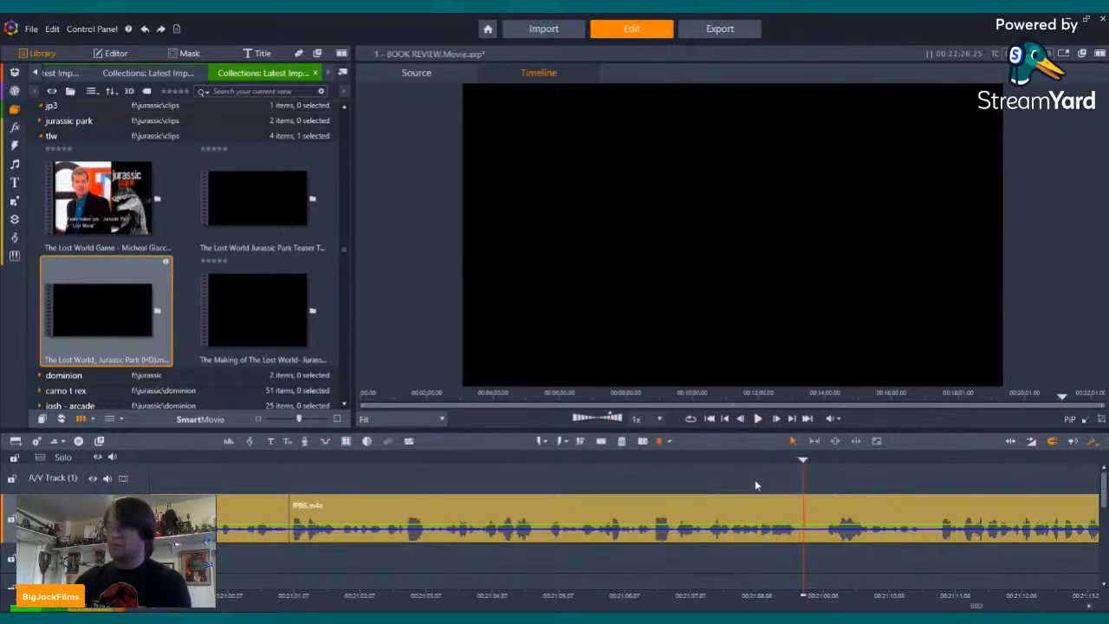
click(599, 442)
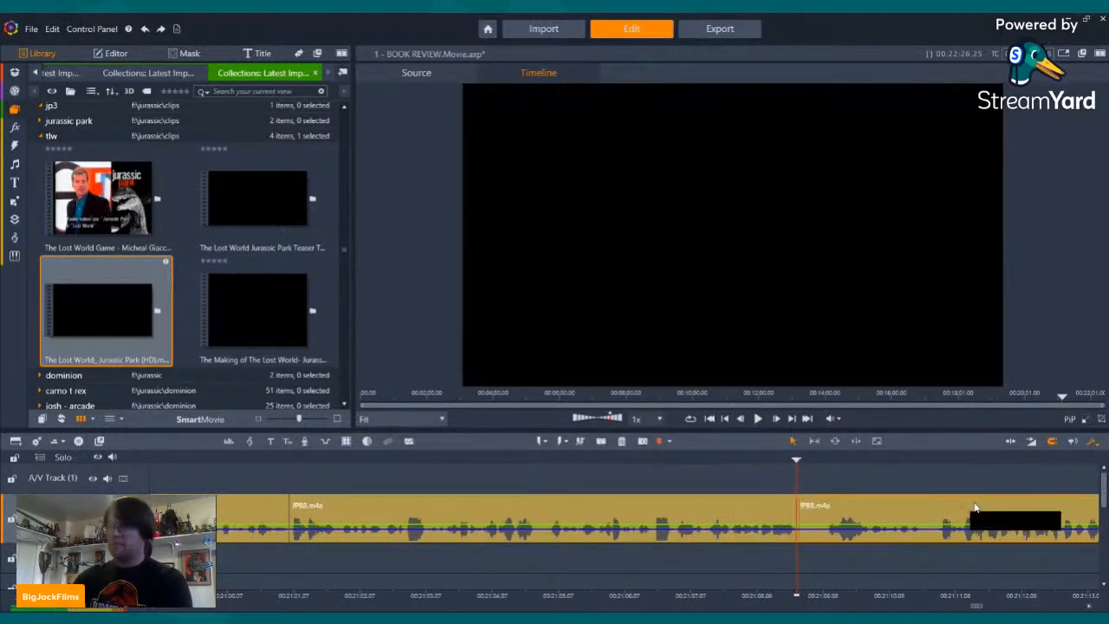
- Play on past the 00:21:09 cut and split JPB8 just before the phrase starting at about 00:21:11
key(space)
key(space)
click(758, 421)
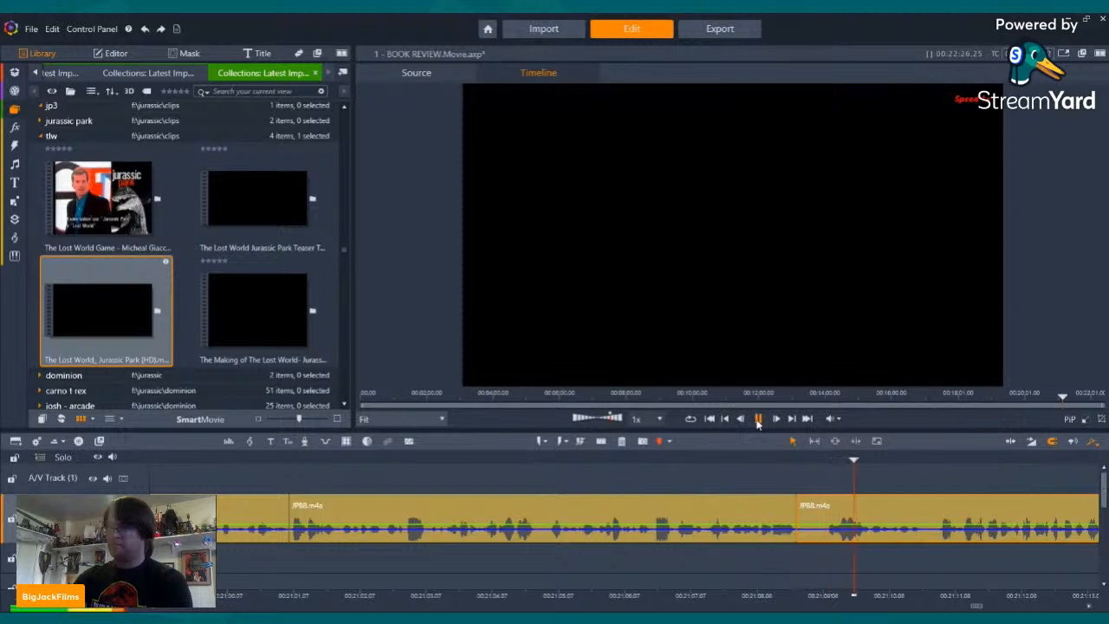
click(761, 422)
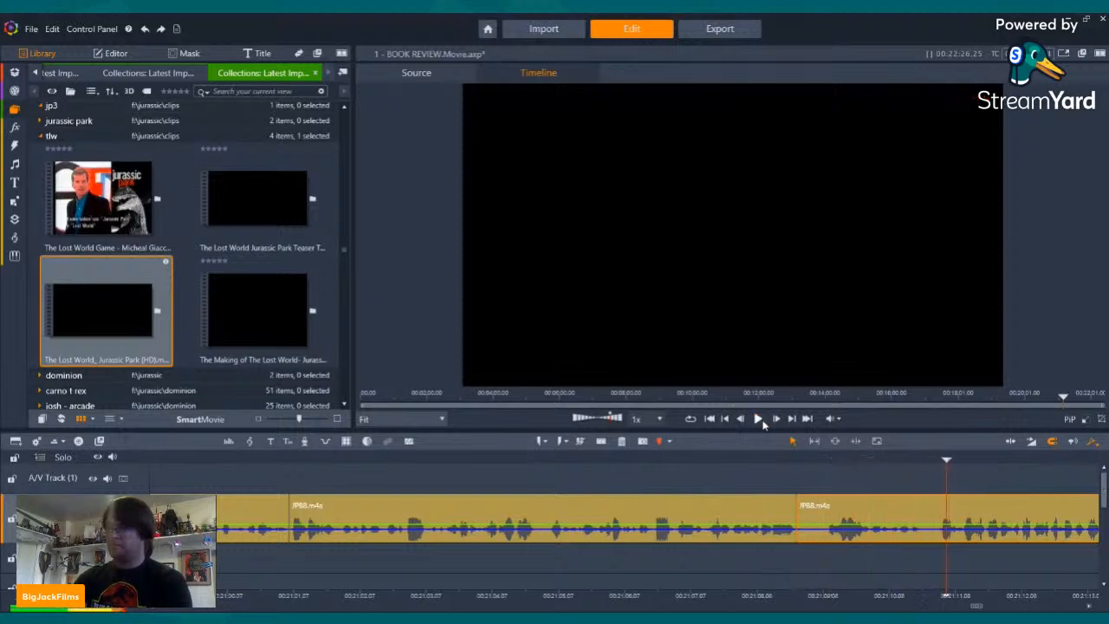
click(930, 457)
key(Right)
key(Right)
key(Right)
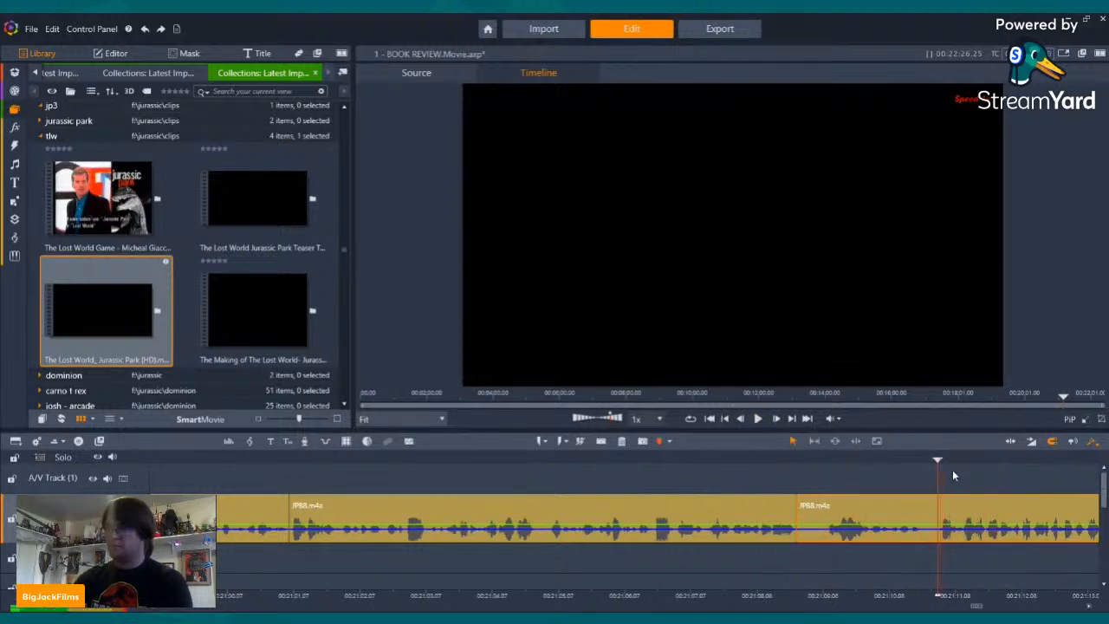
- Split JPB8 at about 00:21:07 and delete the two pieces between that cut and the one at about 00:21:11
click(623, 456)
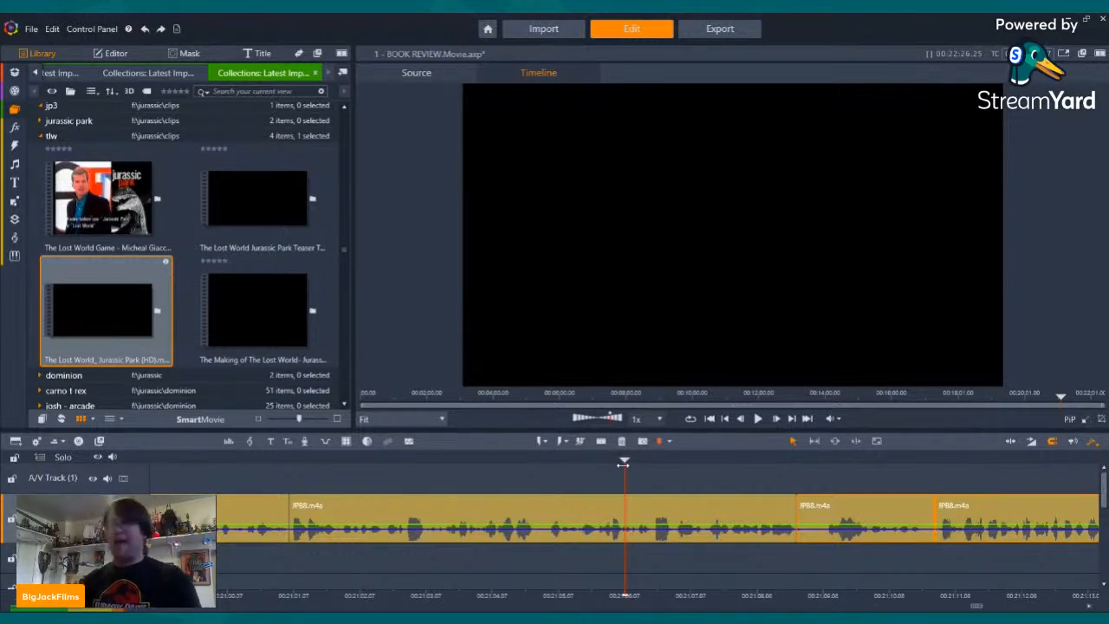
click(758, 419)
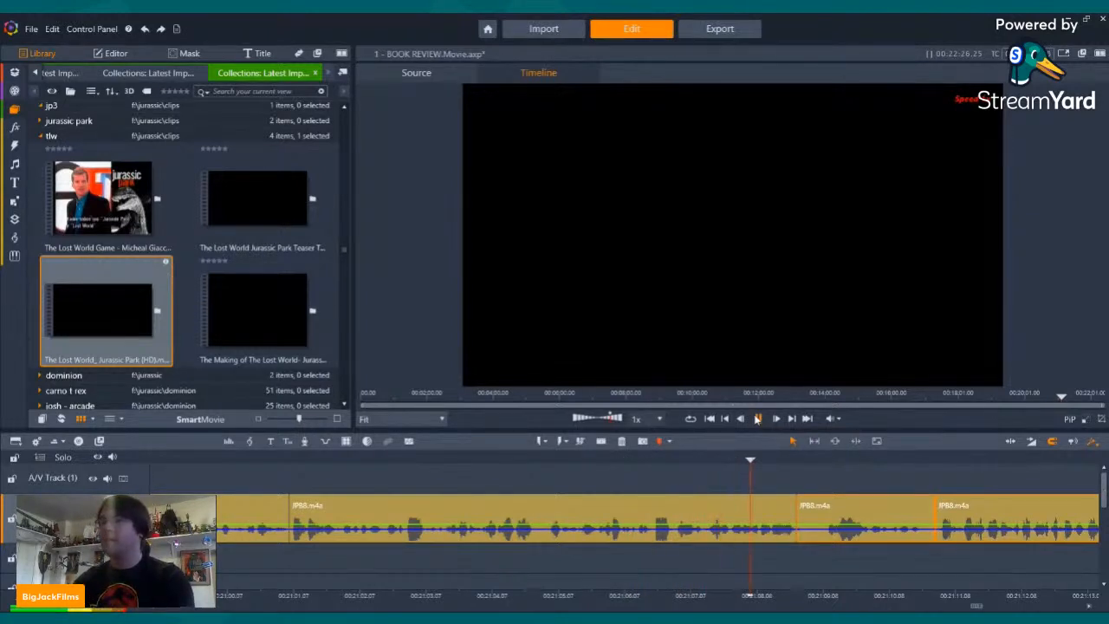
click(647, 461)
click(759, 419)
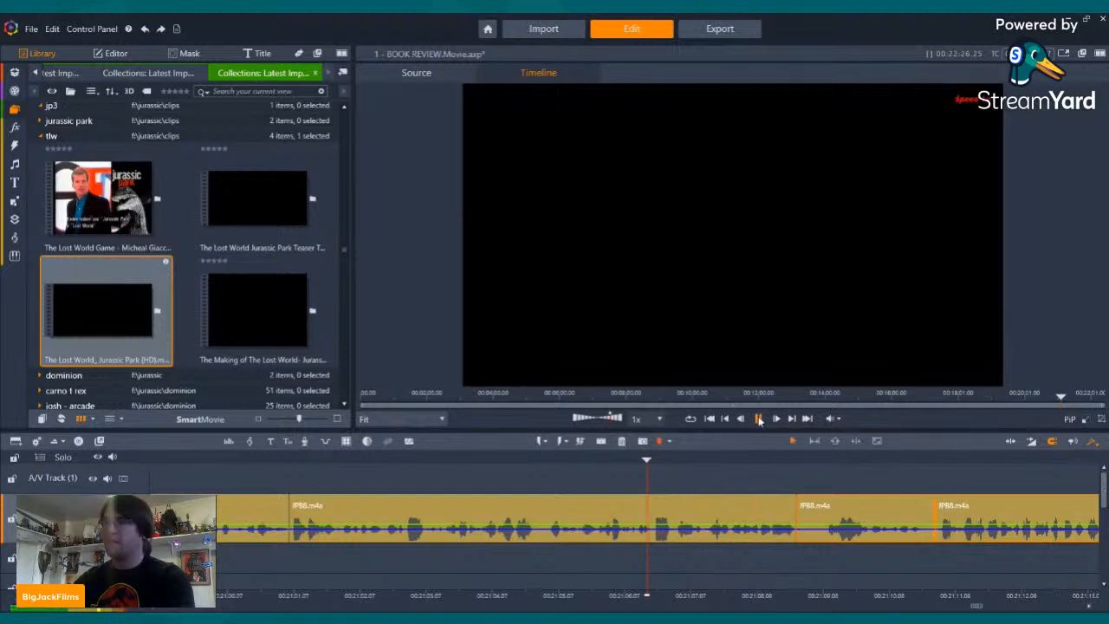
click(759, 419)
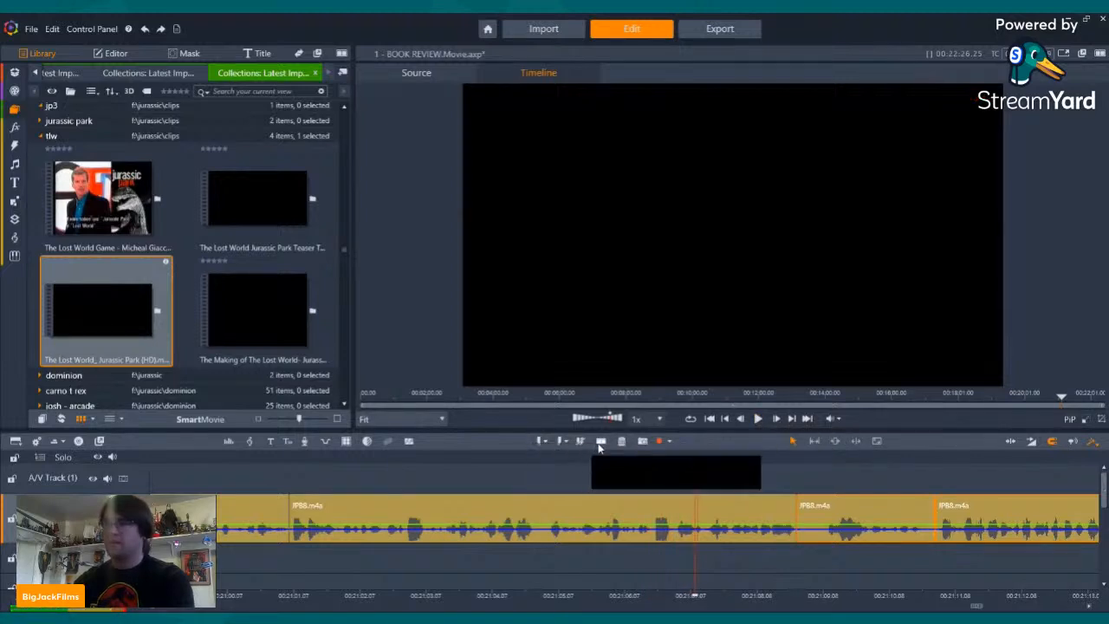
click(600, 442)
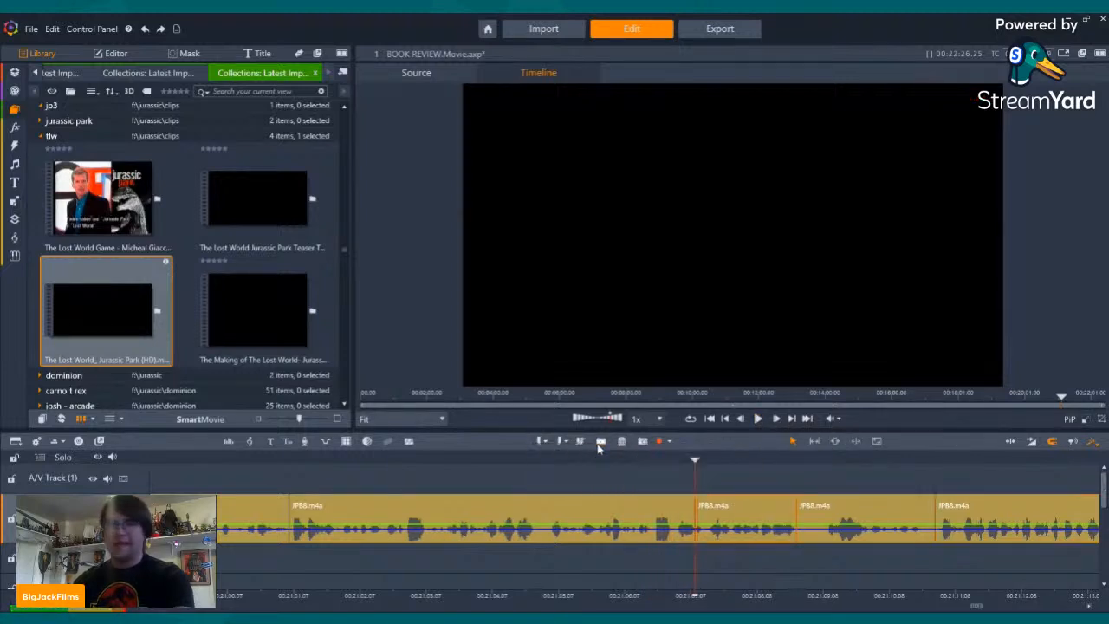
click(824, 461)
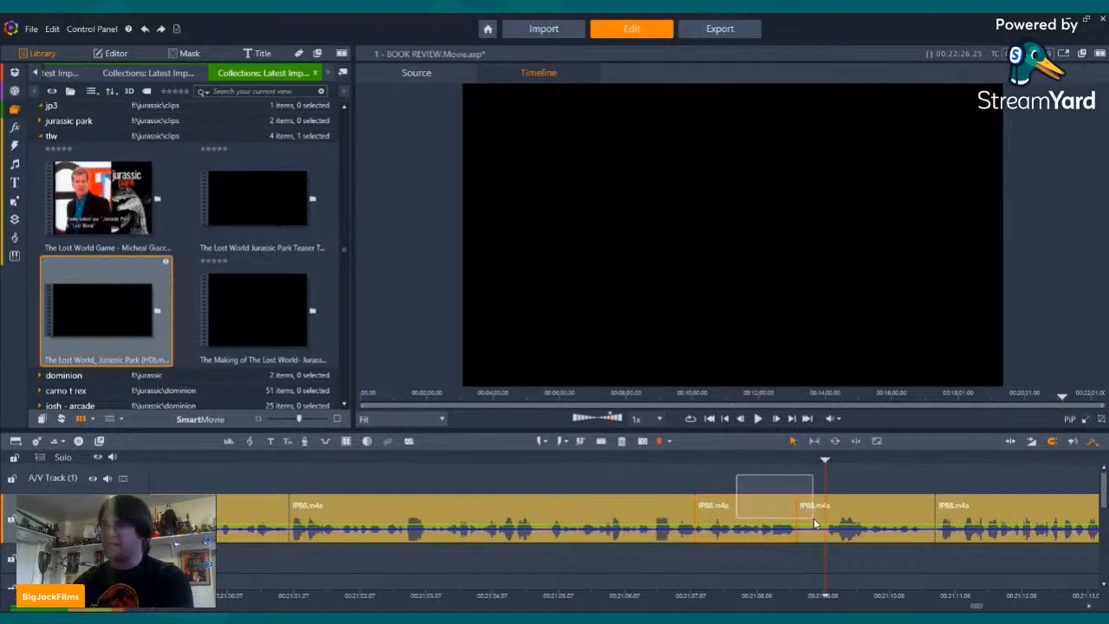
click(621, 441)
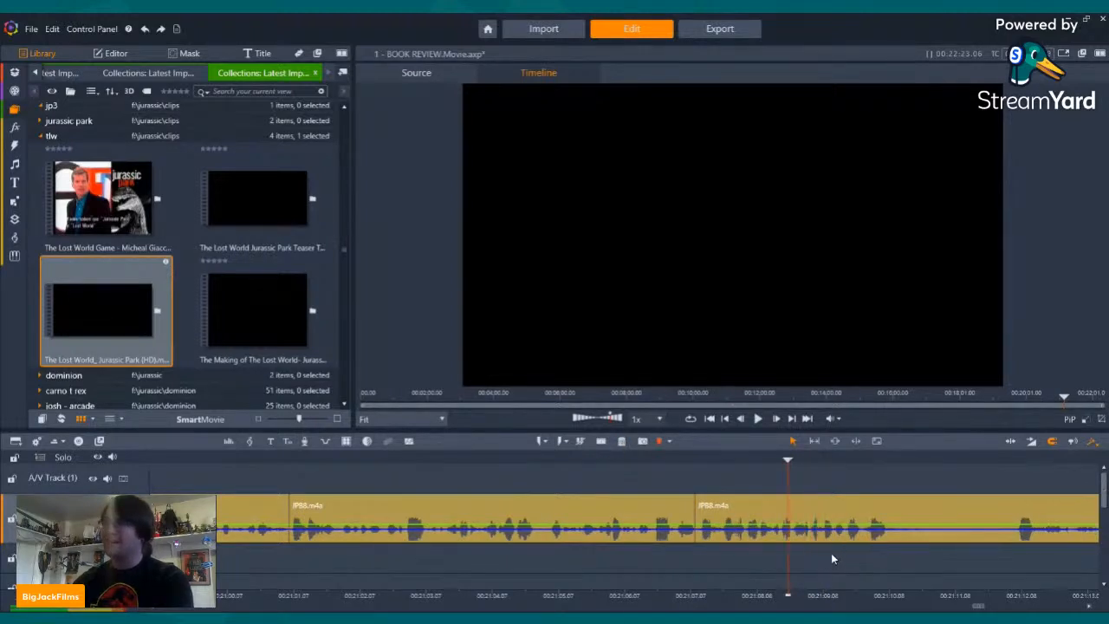
- Replay the 00:21:07 join, split JPB8 at about 00:21:11 and 00:21:12, and delete the pause between the cuts
click(625, 453)
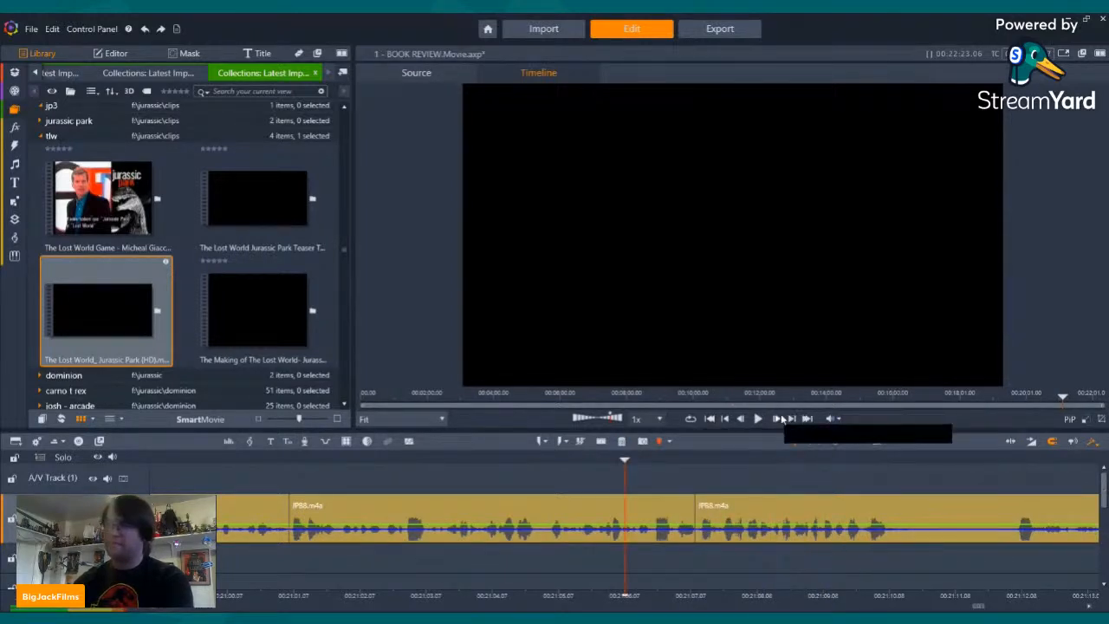
click(759, 419)
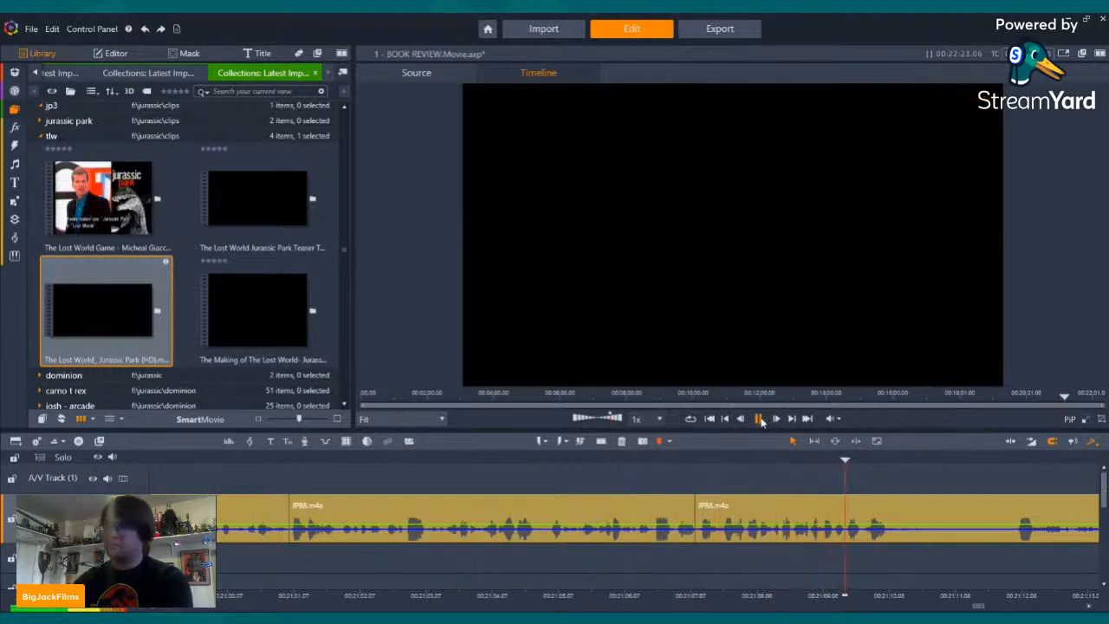
key(space)
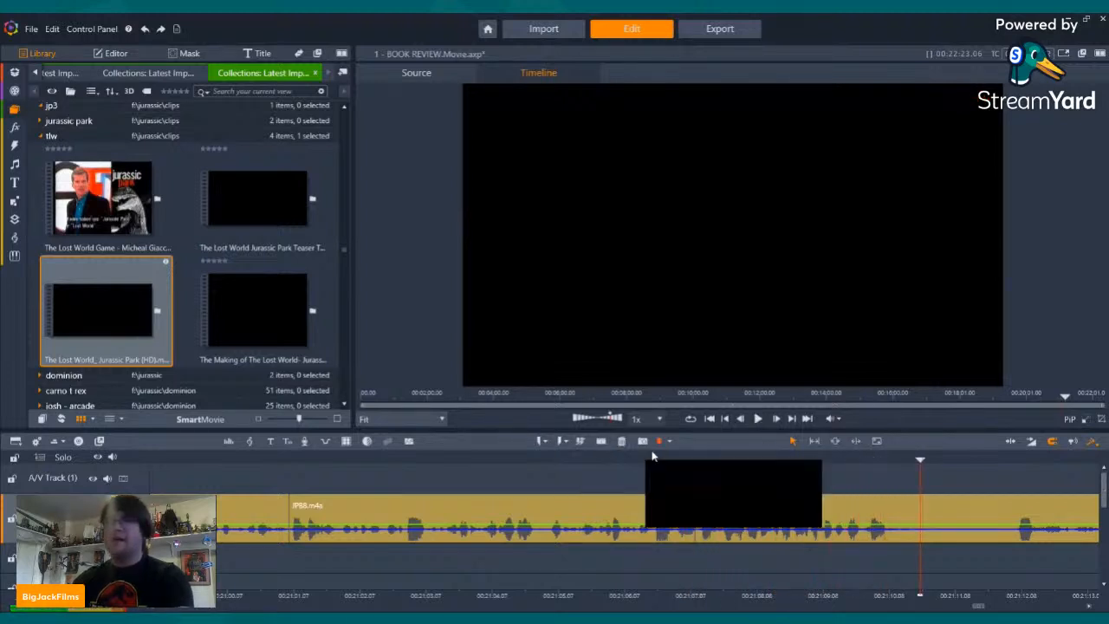
click(602, 441)
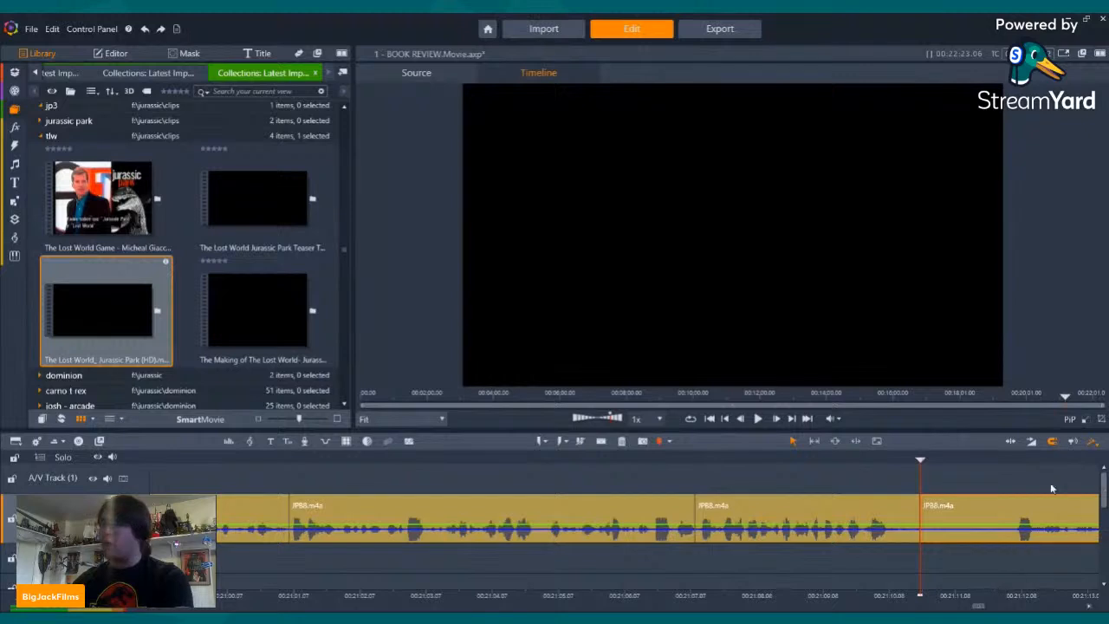
click(1006, 466)
key(space)
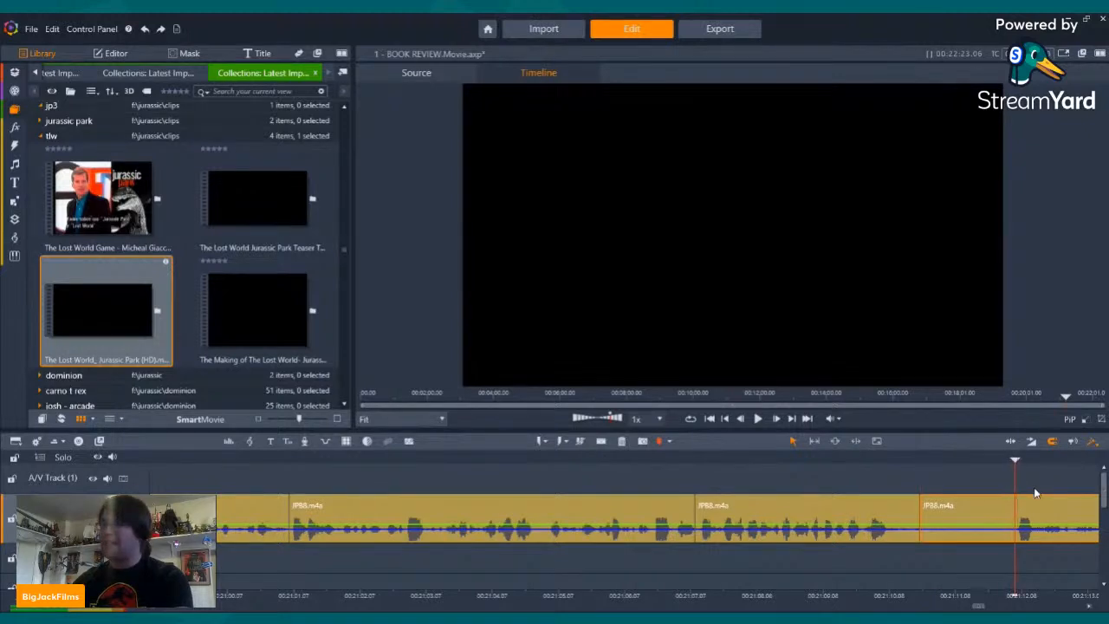
click(597, 445)
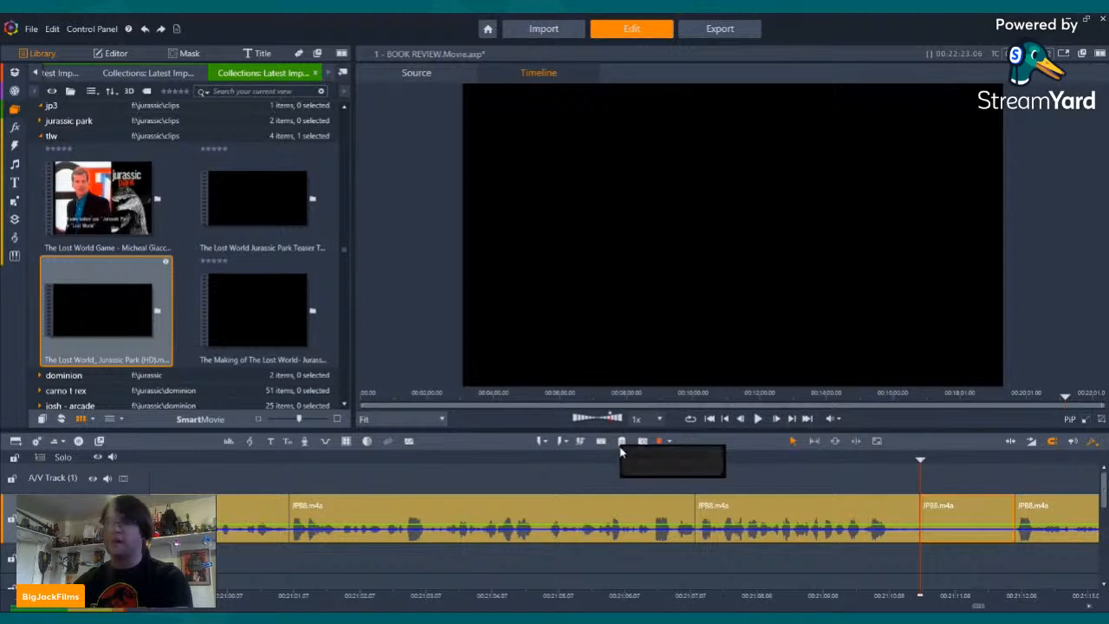
click(621, 442)
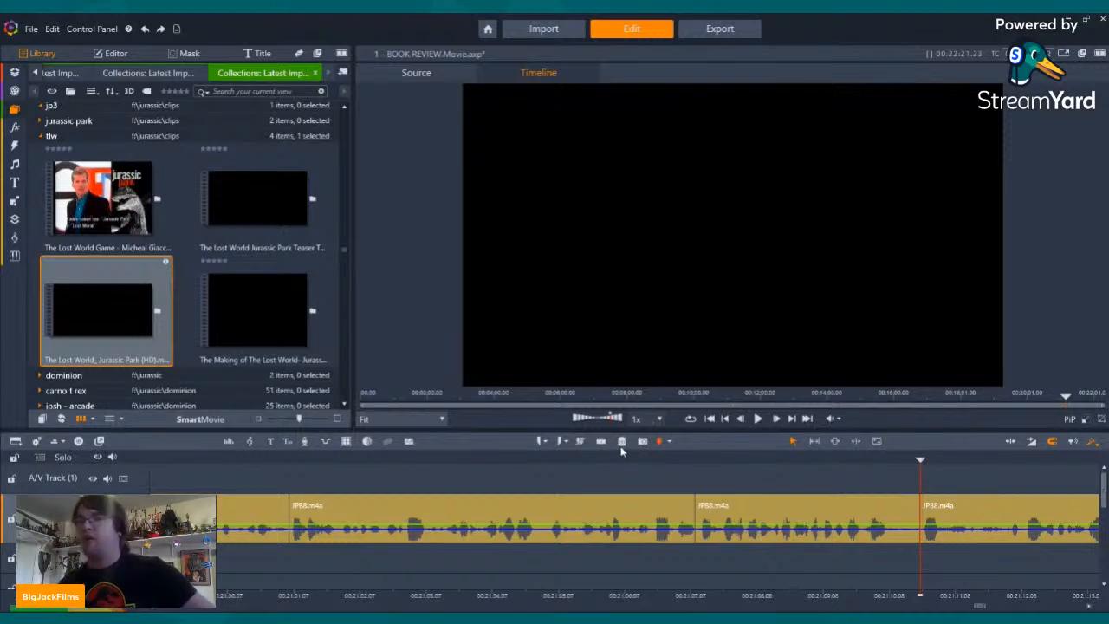
- Split JPB8 at about 00:21:15 and again just before the following phrase, and delete the short pause between the cuts
click(758, 418)
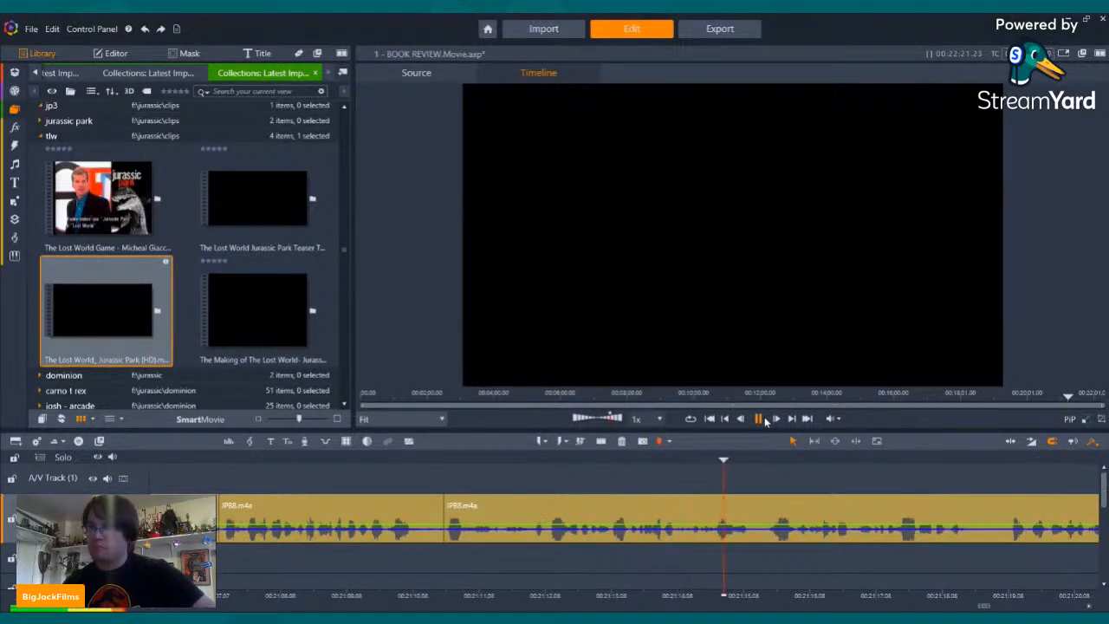
click(765, 418)
click(580, 442)
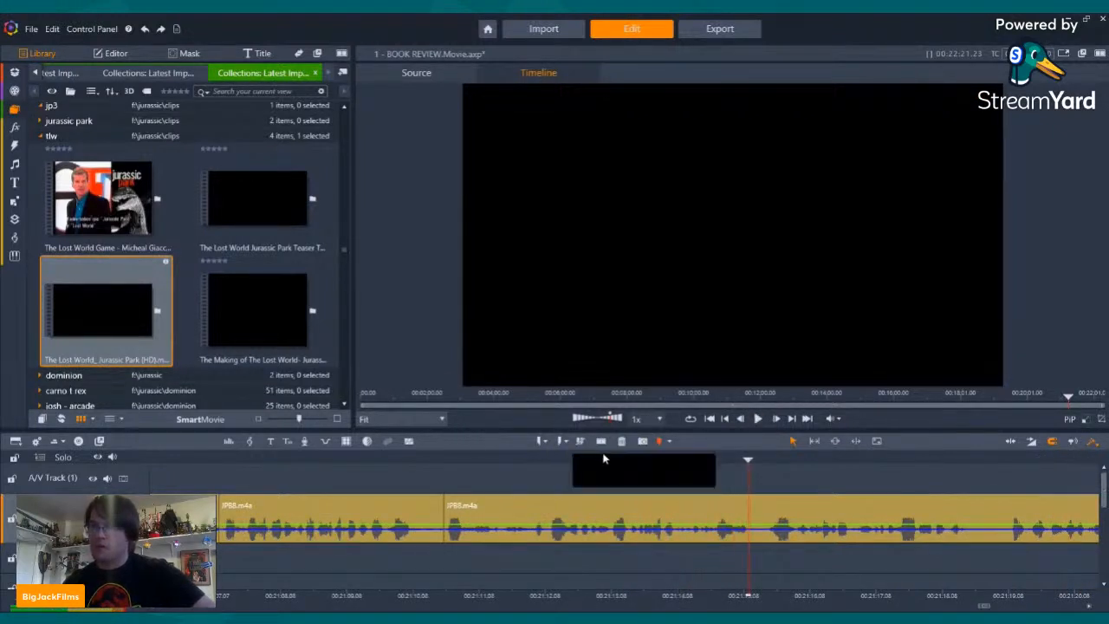
key(space)
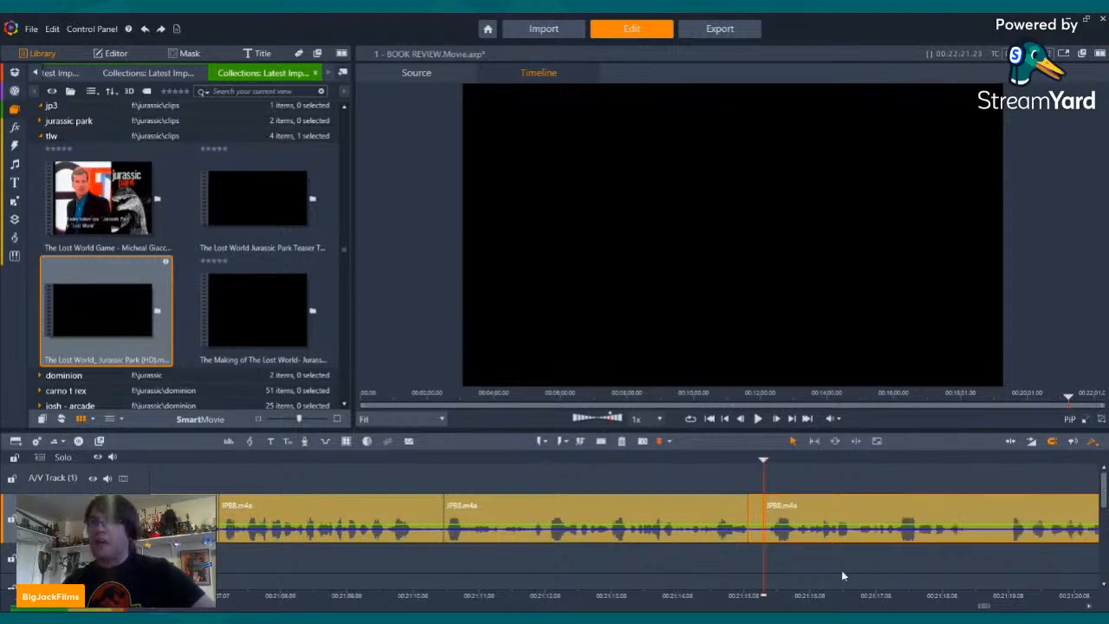
right_click(756, 539)
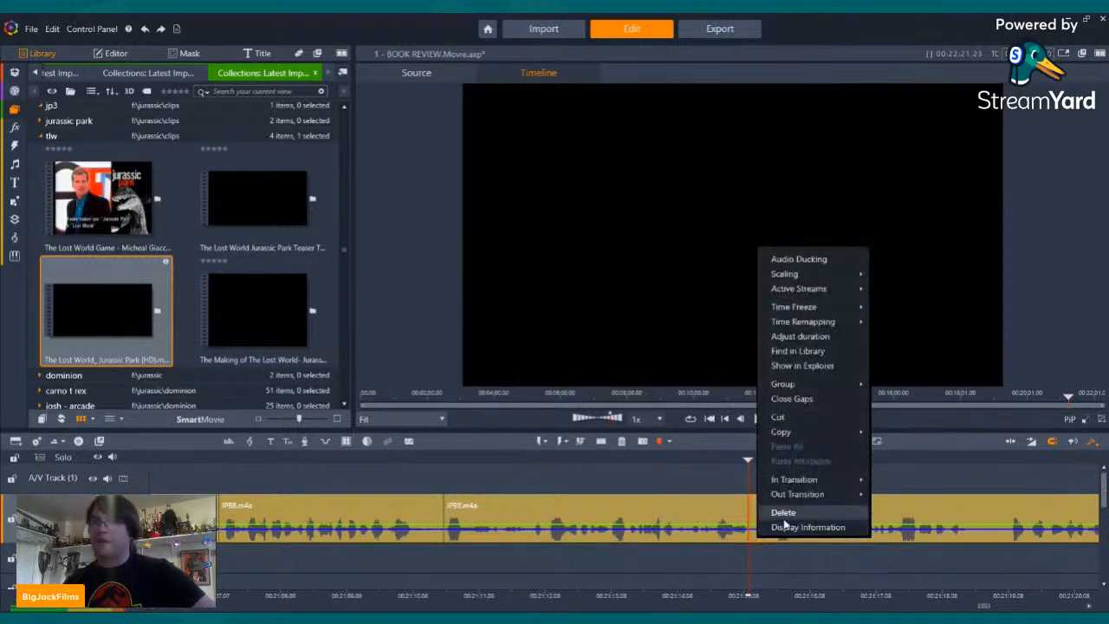
click(783, 520)
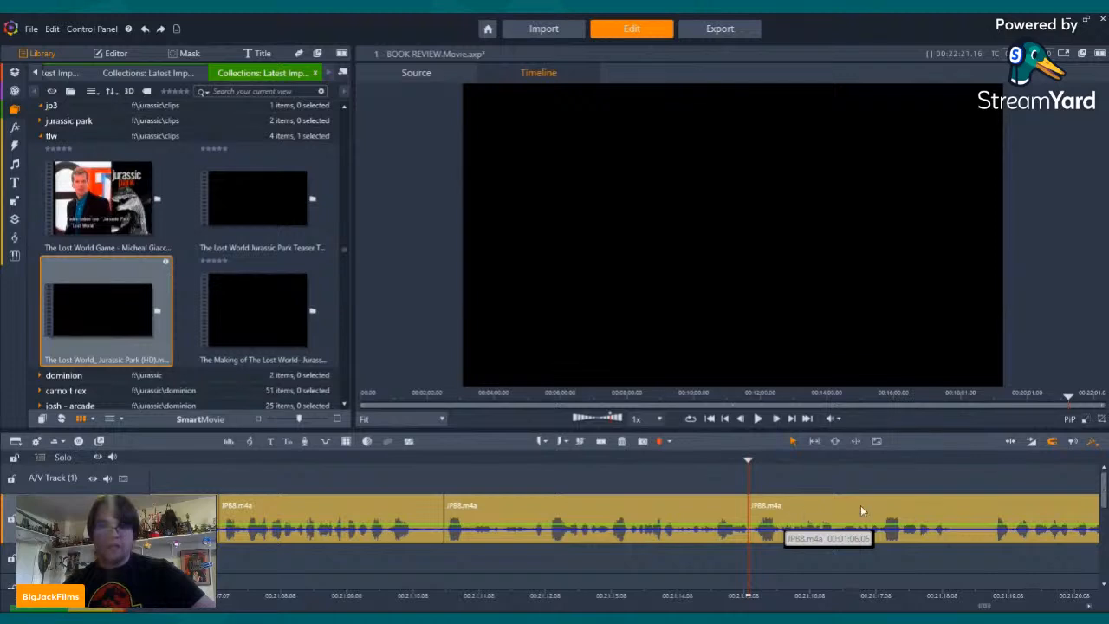
- Go back to about 00:21:14 and listen through the JPB8 join at about 00:21:15
key(Left)
key(Left)
key(Left)
key(Left)
key(Left)
key(Left)
key(Left)
key(Left)
key(Left)
key(Left)
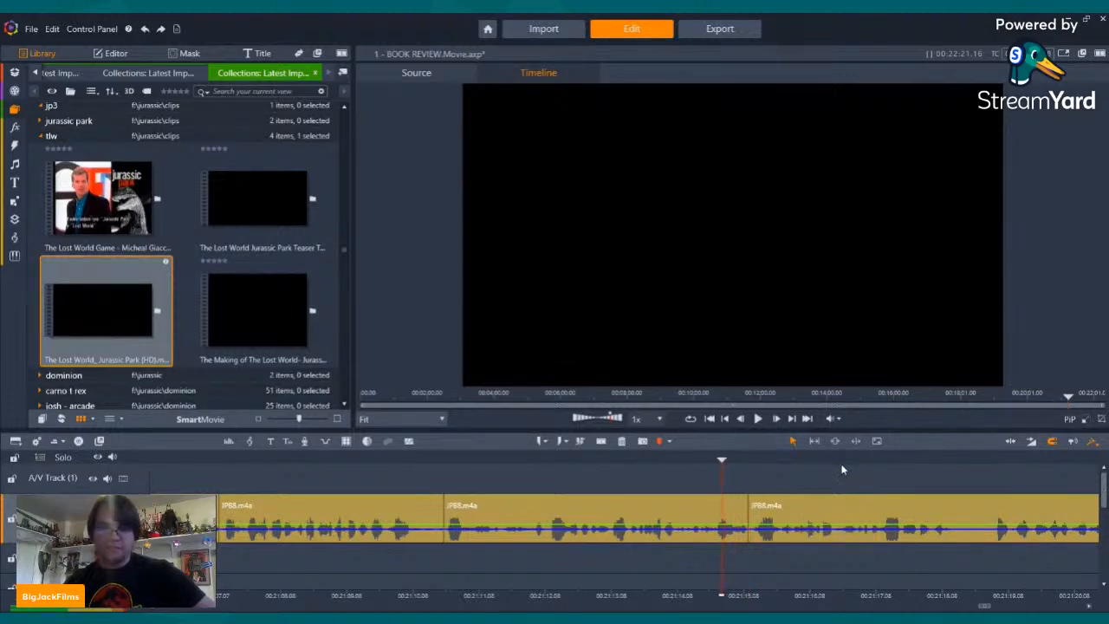
key(Left)
key(Left)
key(Left)
key(Left)
key(Left)
key(Left)
key(Left)
key(Left)
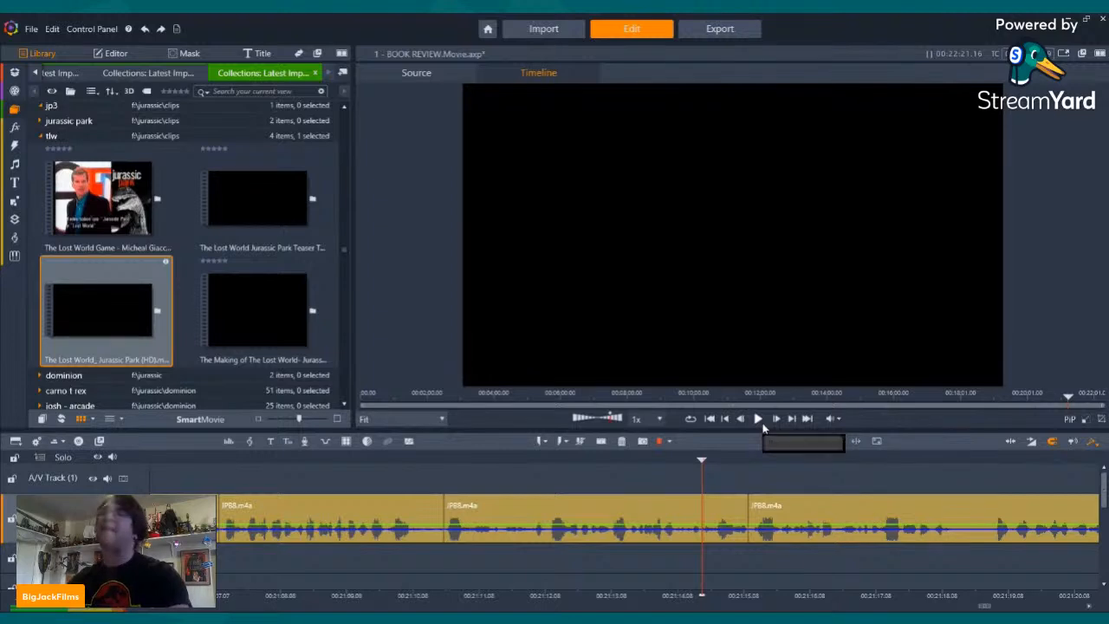
click(760, 419)
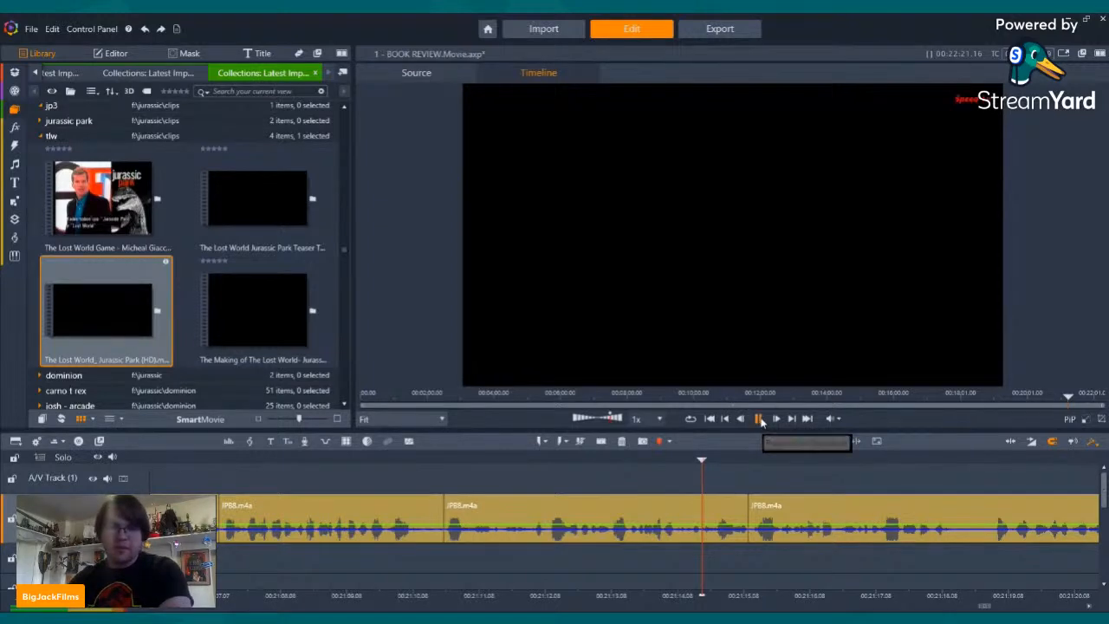
click(760, 420)
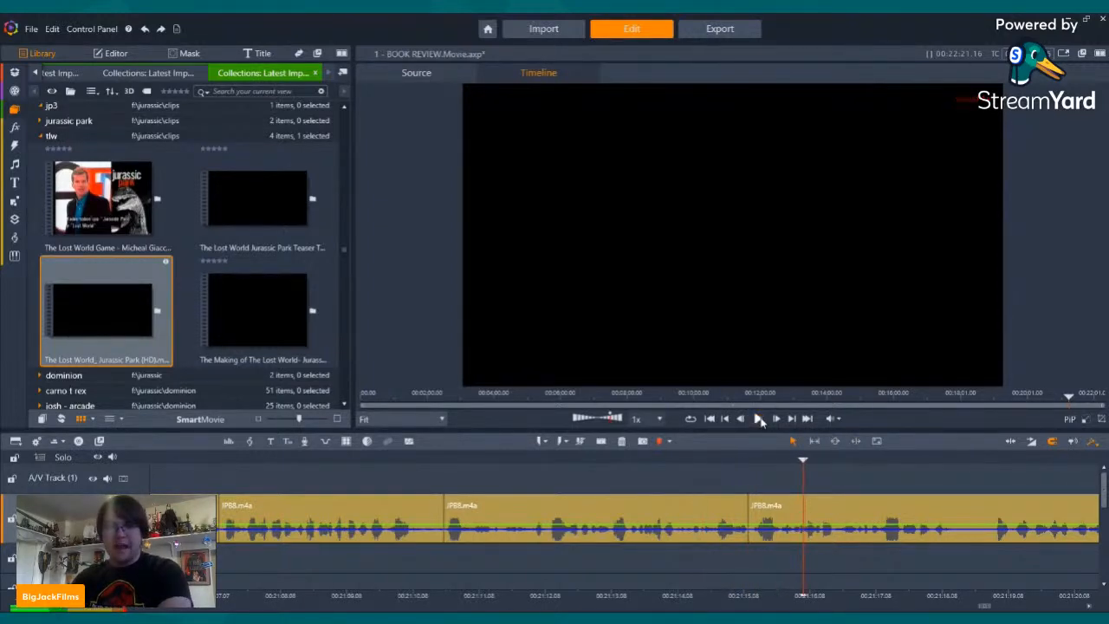
- Listen on from the 00:21:15 join, split JPB8 at about 00:21:18 and 00:21:19, and delete the roughly 1-second pause between
click(759, 419)
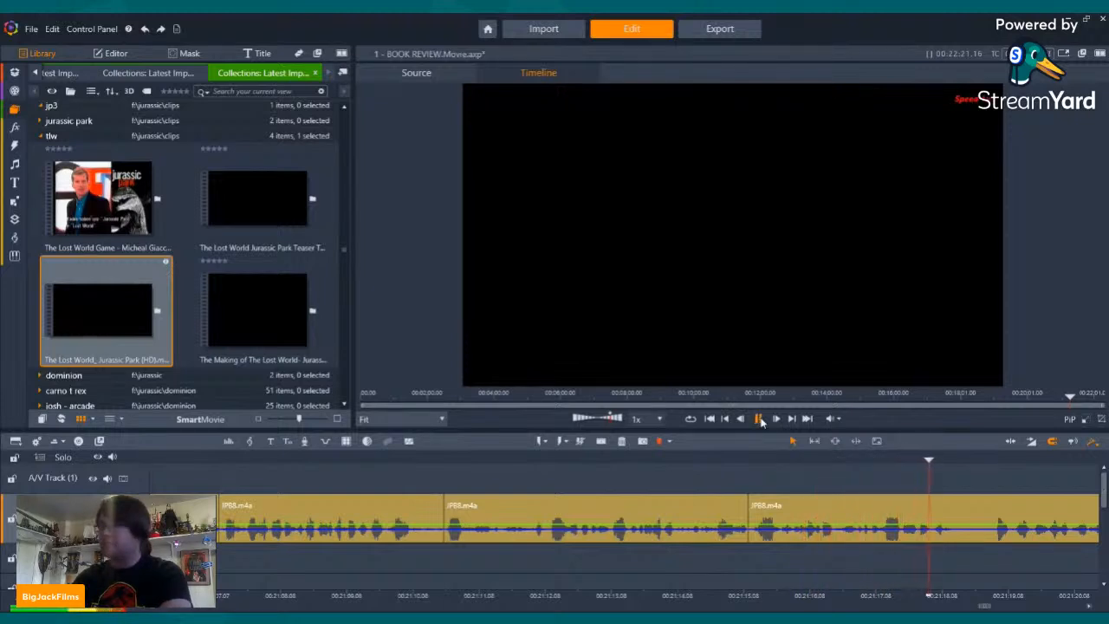
click(699, 470)
click(757, 418)
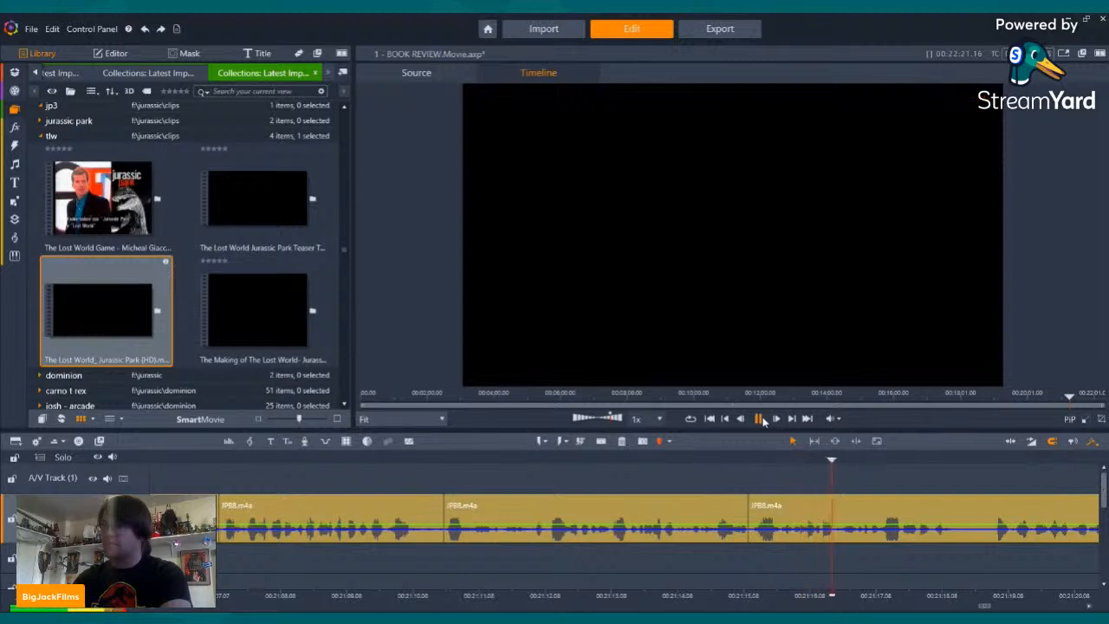
click(759, 419)
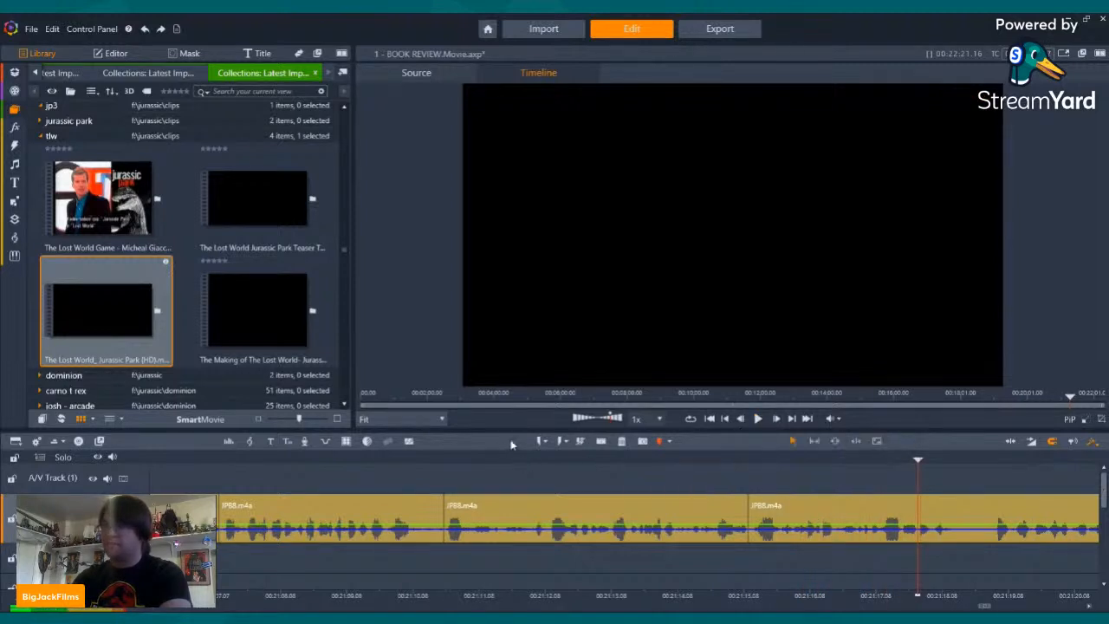
click(601, 441)
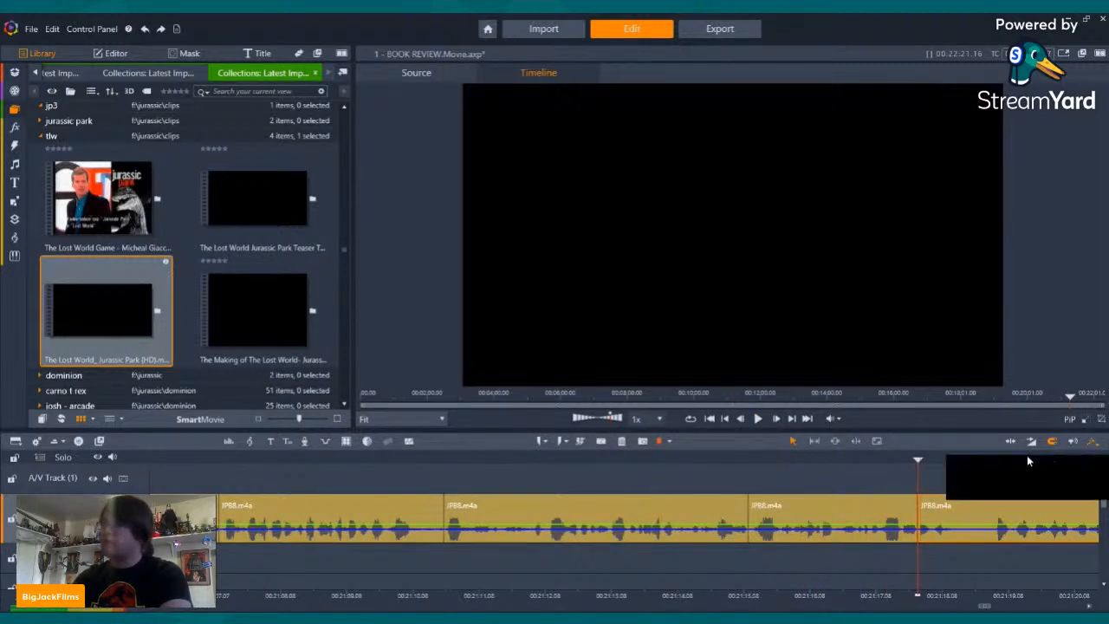
click(986, 463)
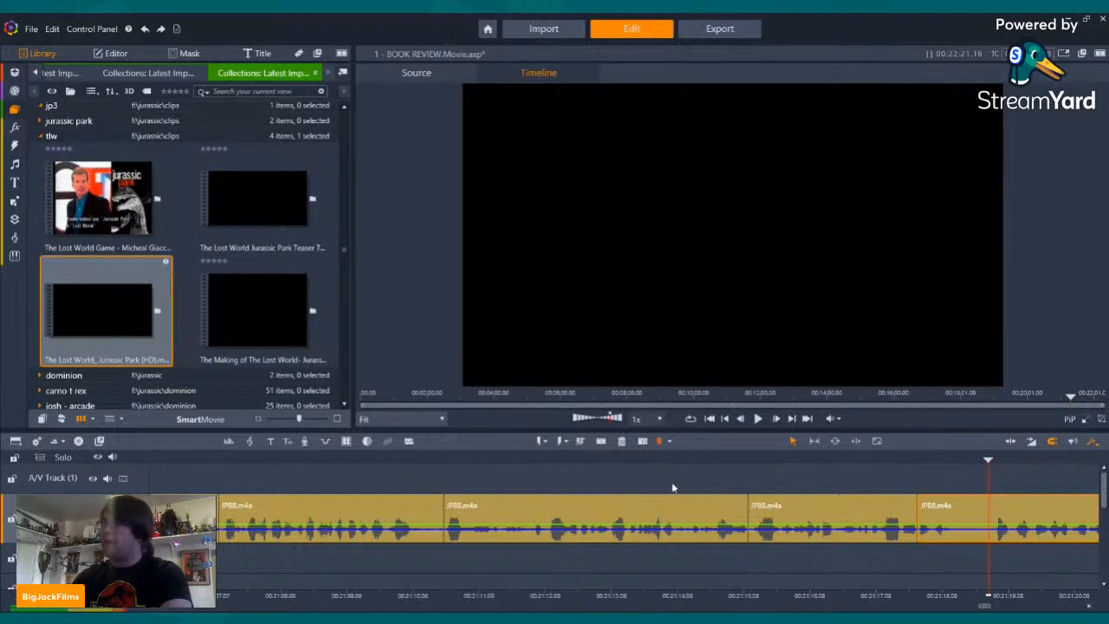
click(604, 443)
right_click(954, 509)
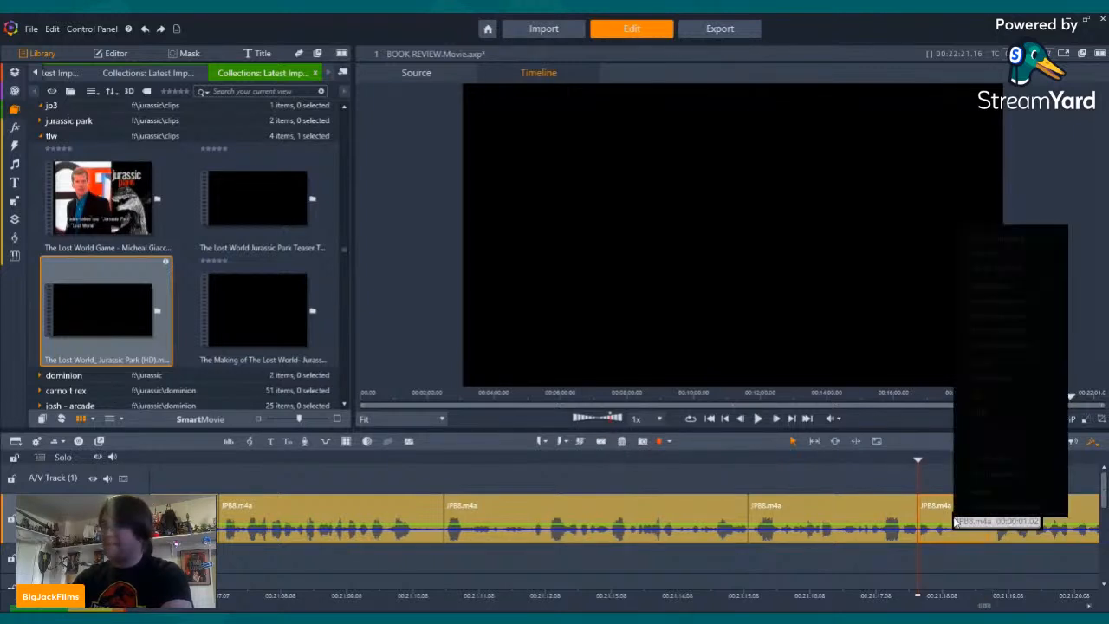
click(981, 495)
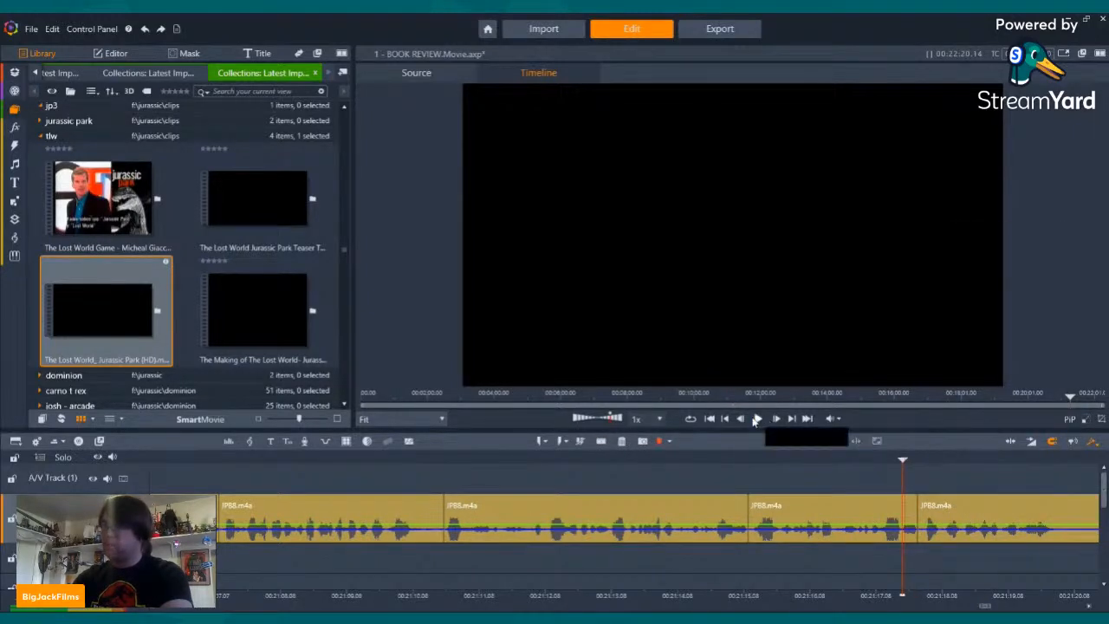
- Listen on from about 00:21:17, split JPB8 at about 00:21:20 and just before the following phrase, and delete the short pause between
click(756, 419)
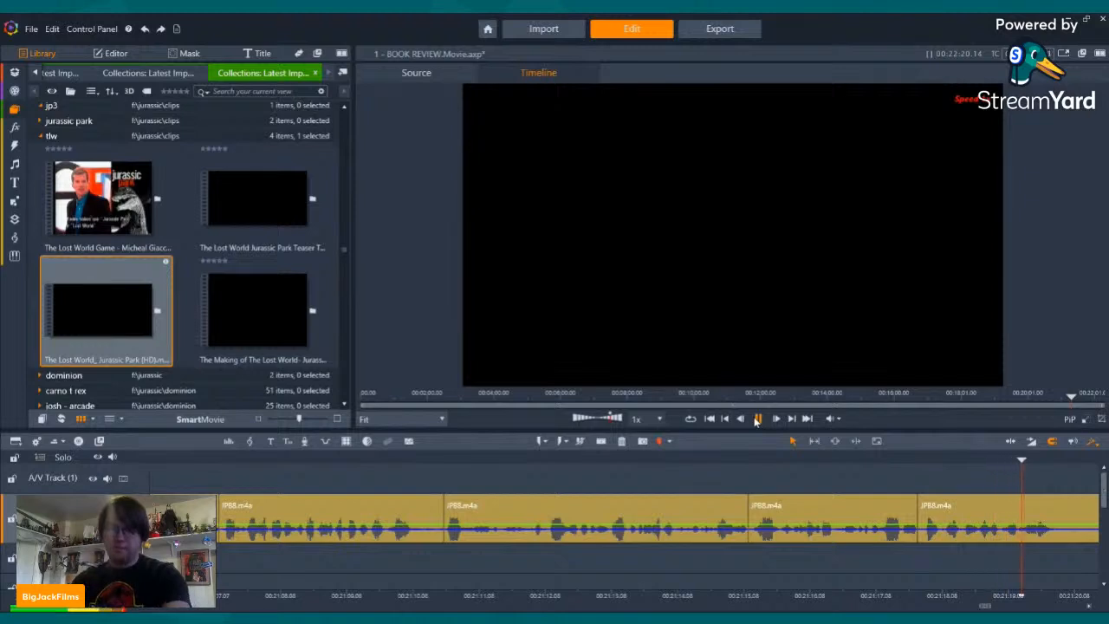
click(756, 419)
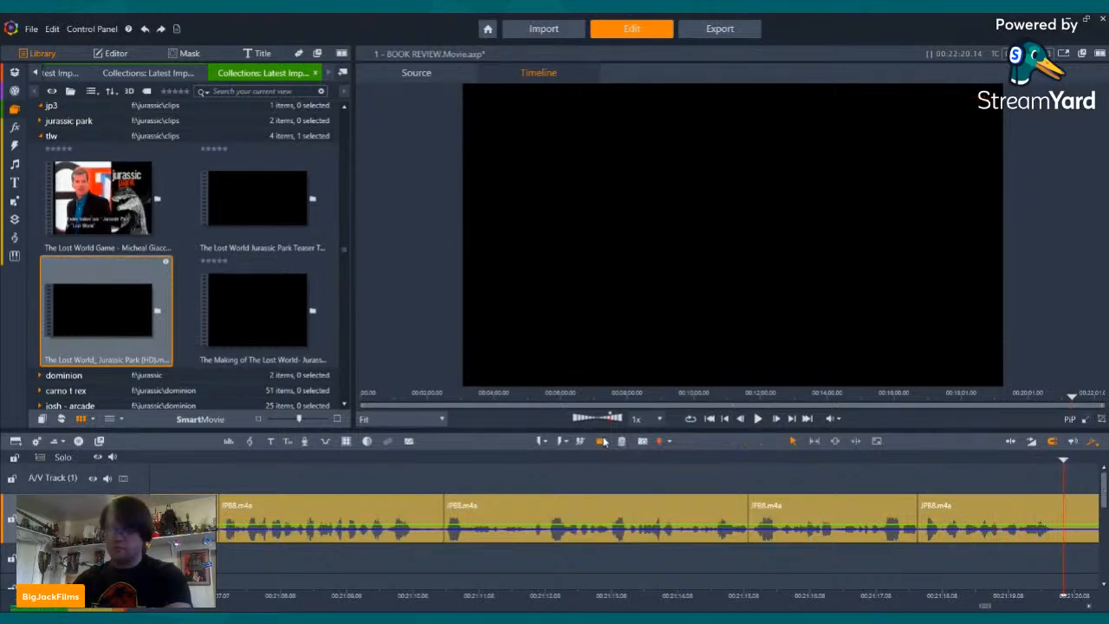
click(601, 441)
key(Right)
key(Right)
key(Right)
key(Right)
key(Right)
key(Right)
key(Right)
key(Right)
key(Right)
key(Right)
key(Right)
key(Right)
key(Right)
key(Right)
key(Right)
key(Right)
key(Right)
key(Right)
key(Right)
key(Right)
key(Right)
key(Right)
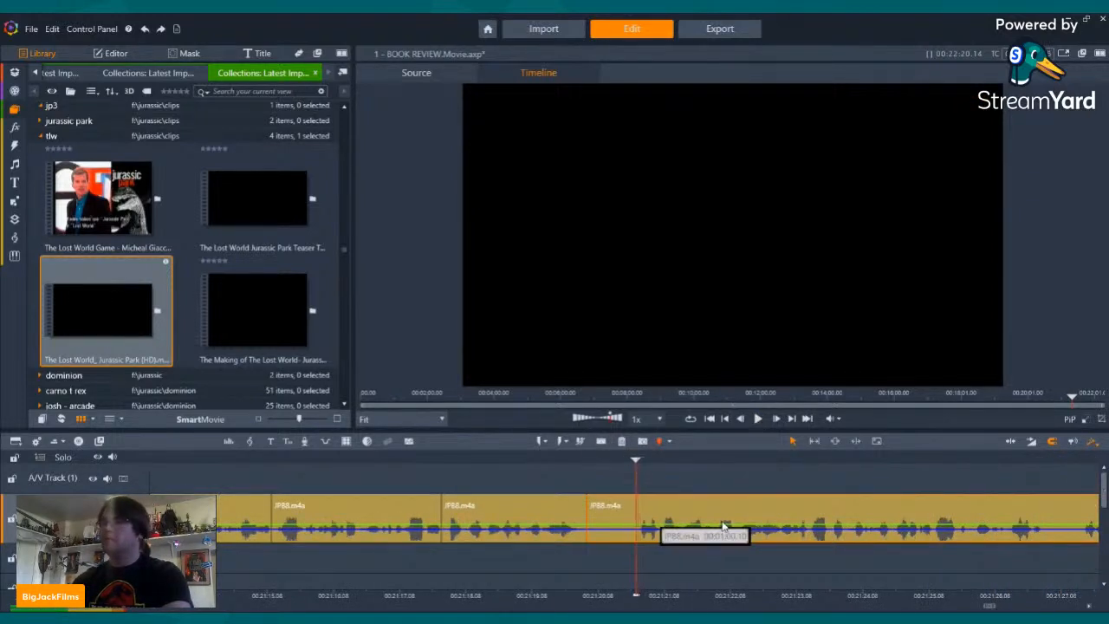
click(600, 441)
click(588, 459)
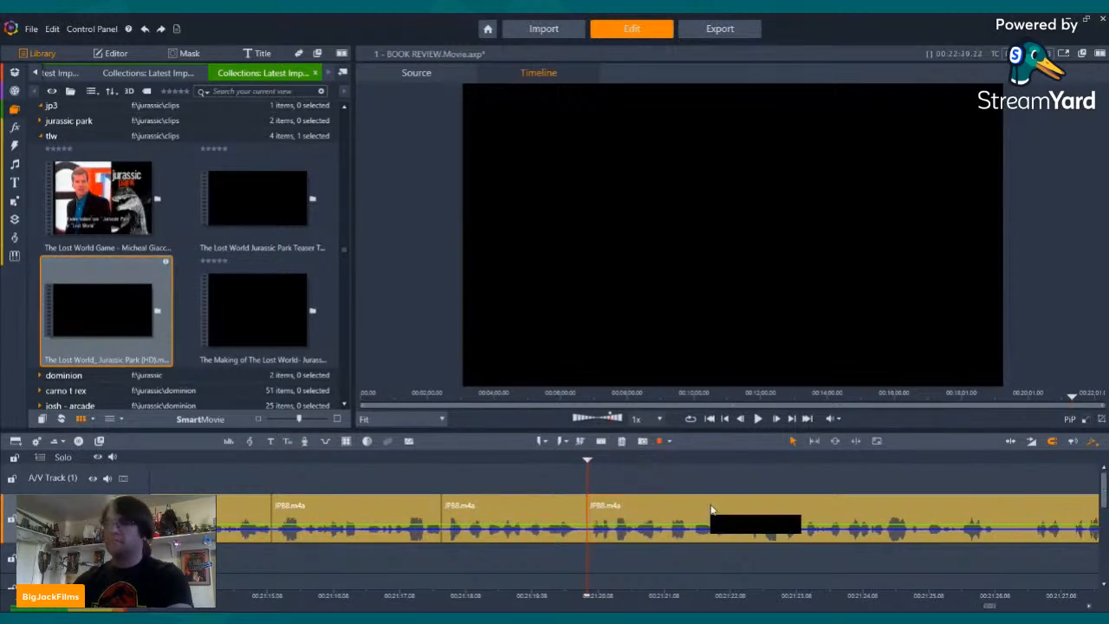
key(Delete)
- Listen on from the 00:21:20 join, split JPB8 at about 00:21:26 and half a second further on, and delete the pause between
click(758, 418)
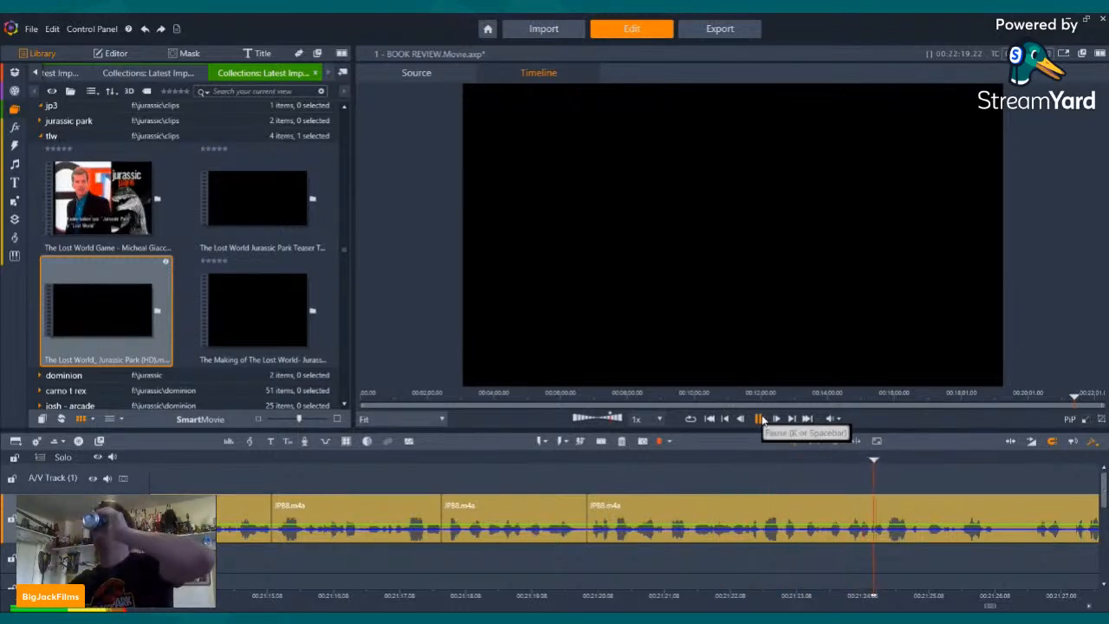
click(760, 420)
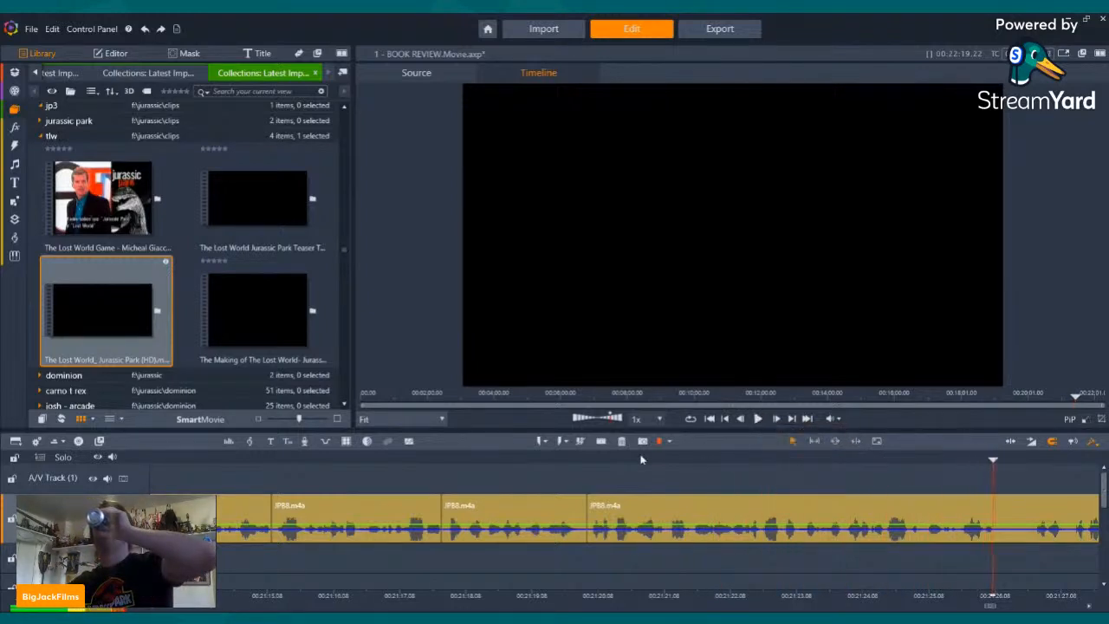
click(600, 441)
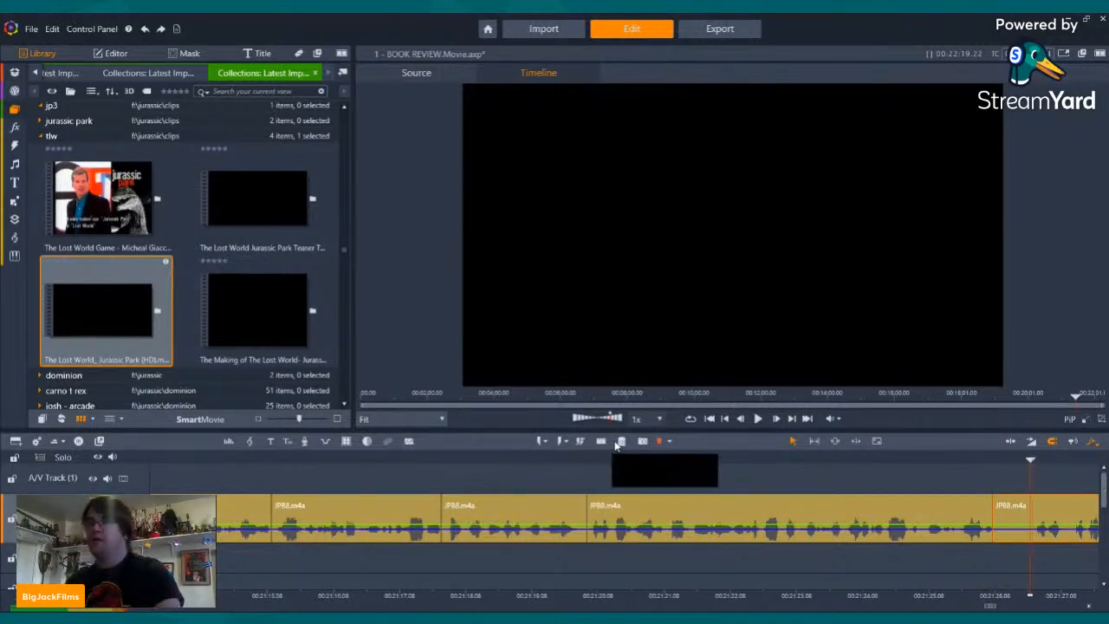
click(601, 441)
click(621, 441)
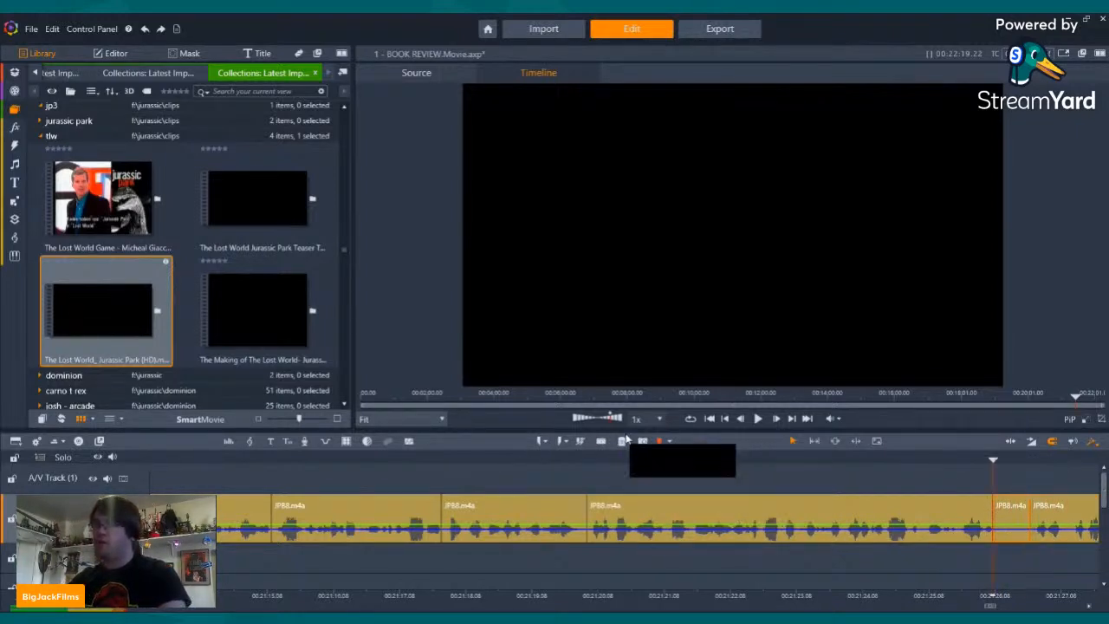
- Listen past the 00:21:26 join, split JPB8 at about 00:21:28 before the next phrase, and delete the roughly 2-second take between
click(765, 419)
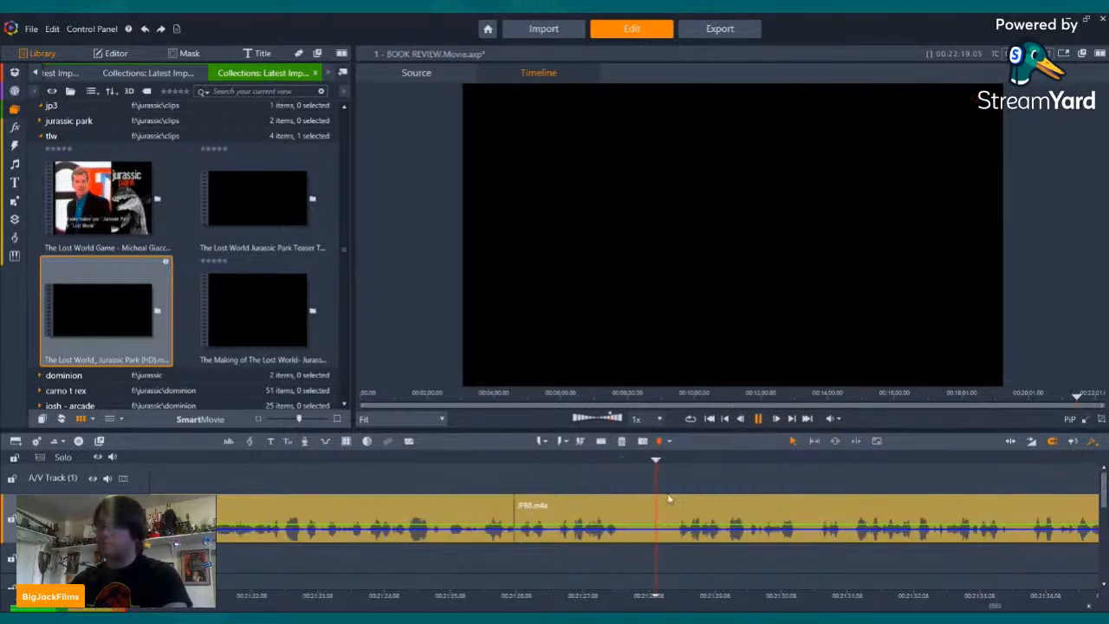
click(680, 461)
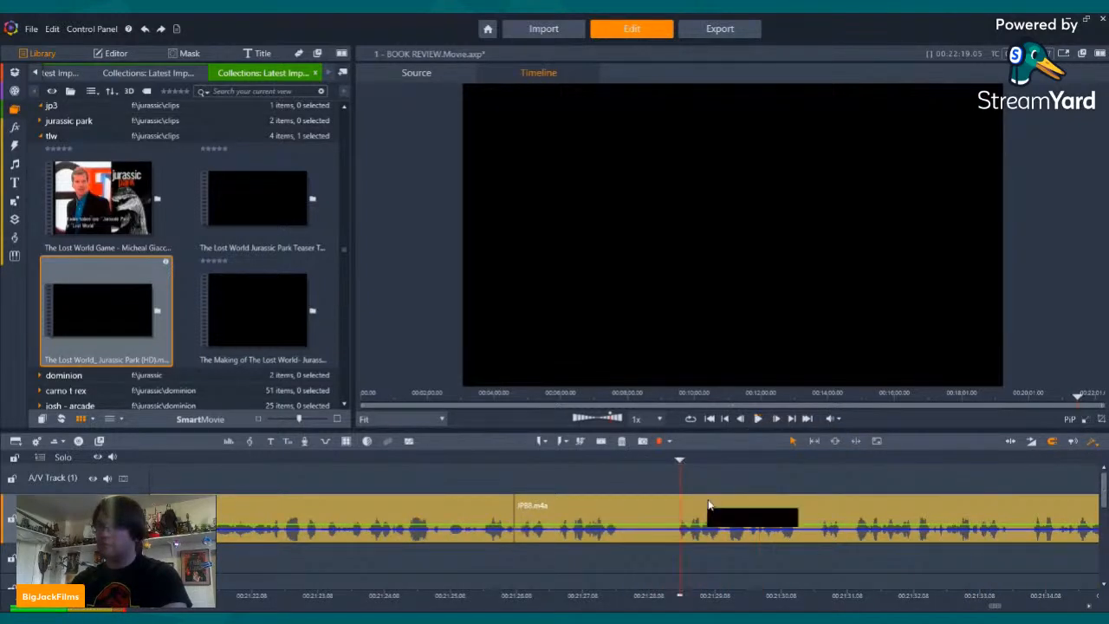
click(601, 441)
click(598, 513)
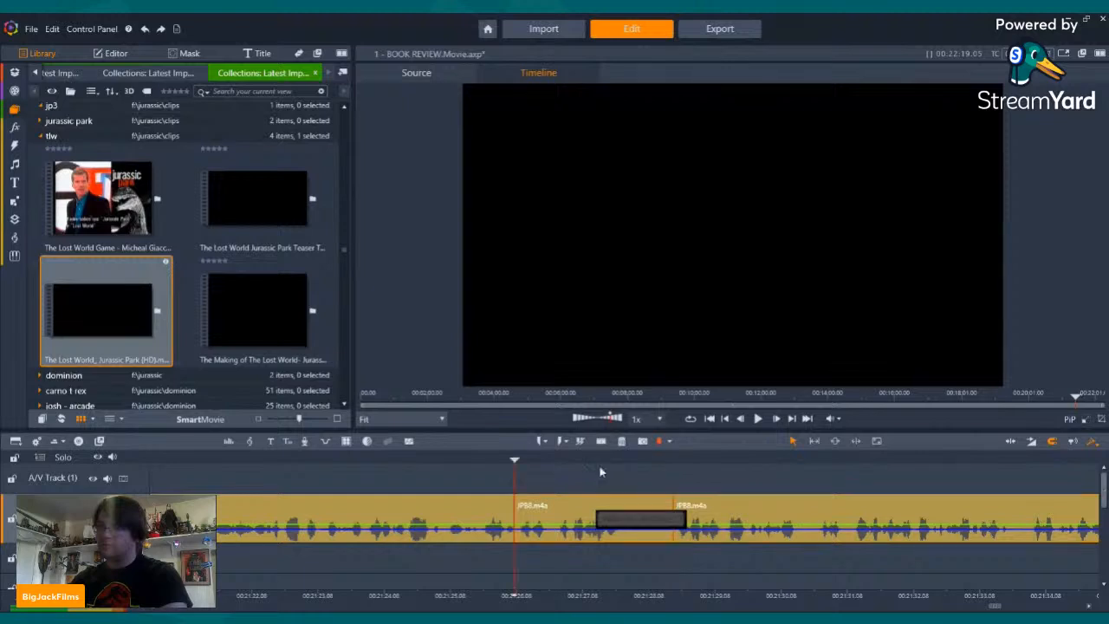
click(621, 442)
- Listen again from the 00:21:26 join, split JPB8 just before 00:21:29, and delete the unwanted take between the join and the cut
click(756, 419)
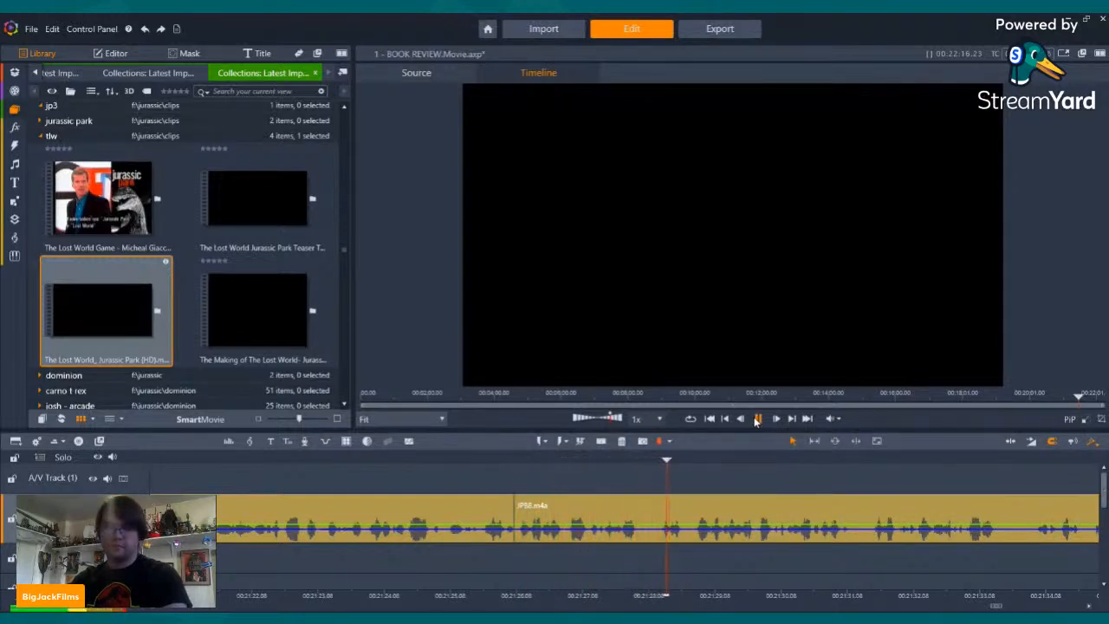
key(space)
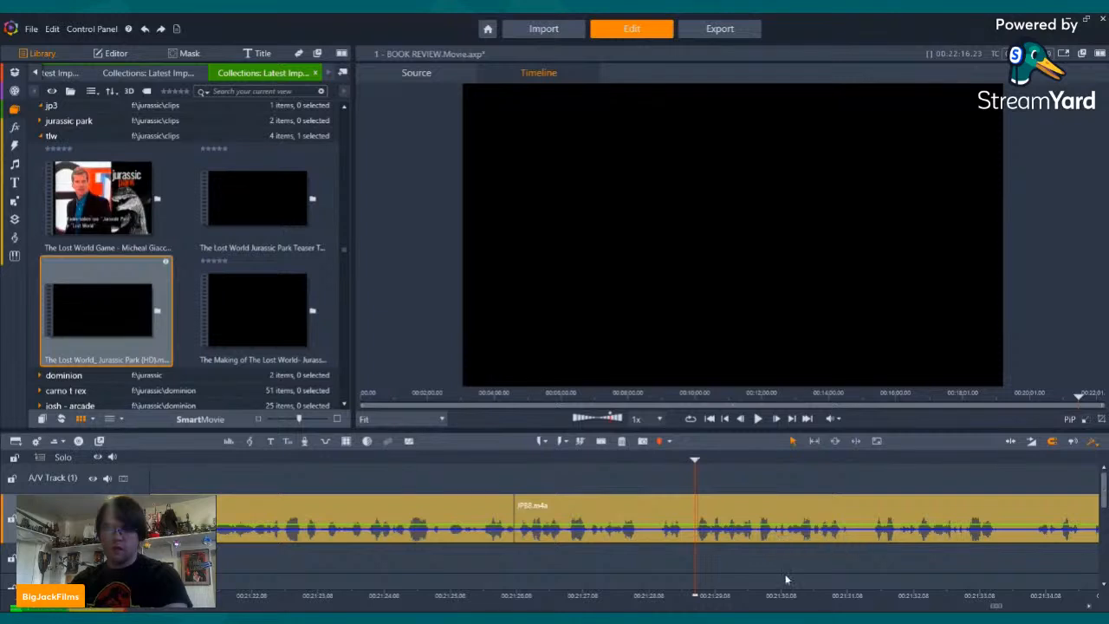
click(601, 441)
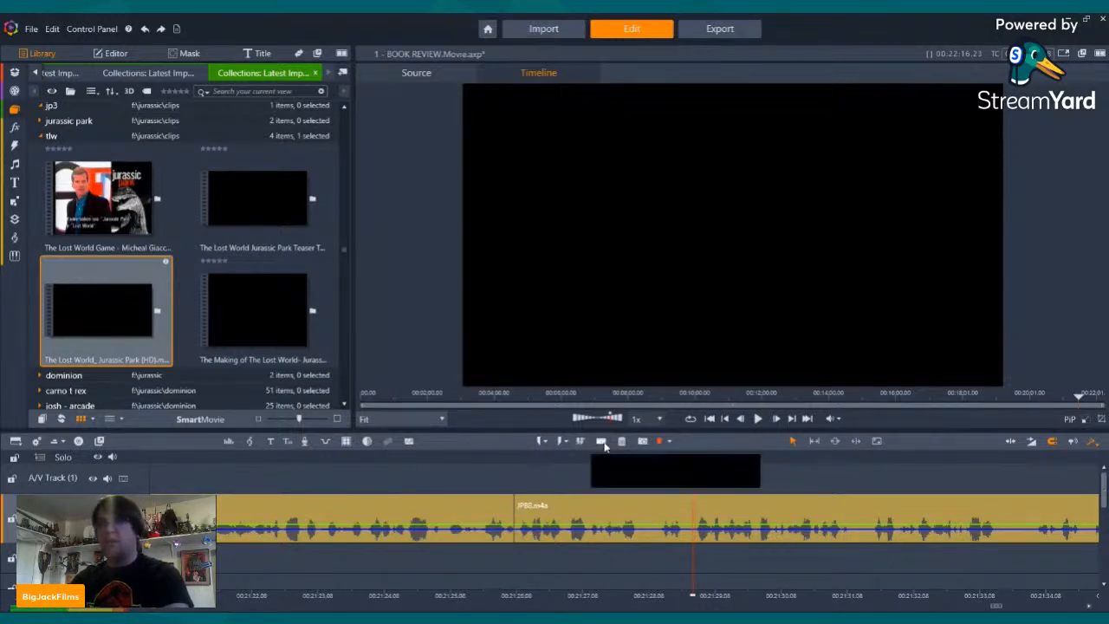
click(621, 441)
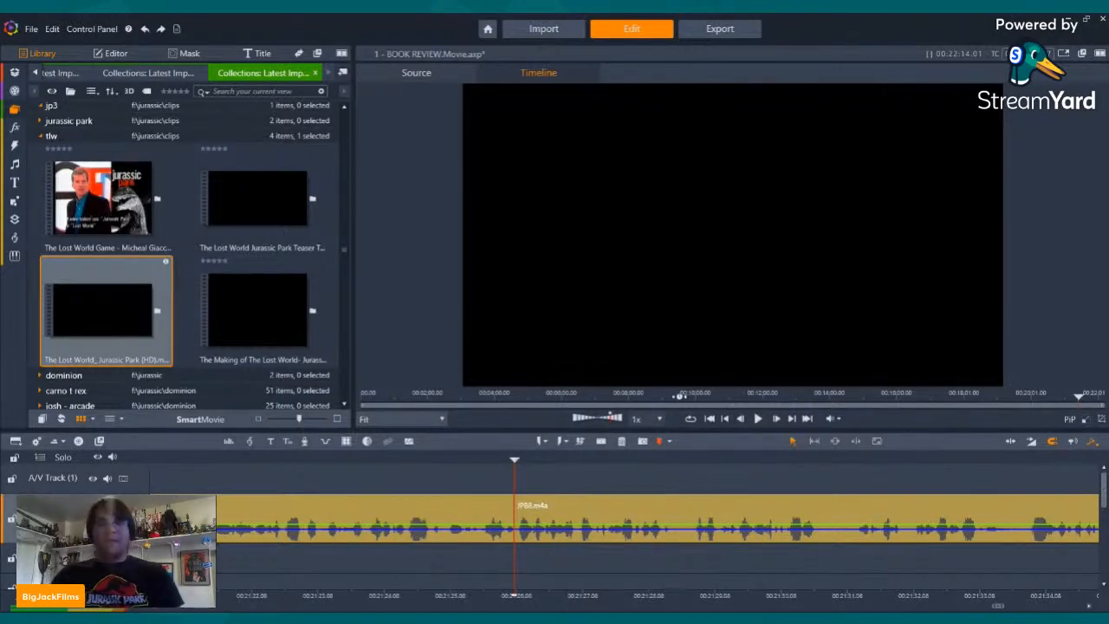
- Replay the phrase after 00:21:26, split JPB8 at about 00:21:28 and just before 00:21:29, and delete the pause between the cuts
click(759, 418)
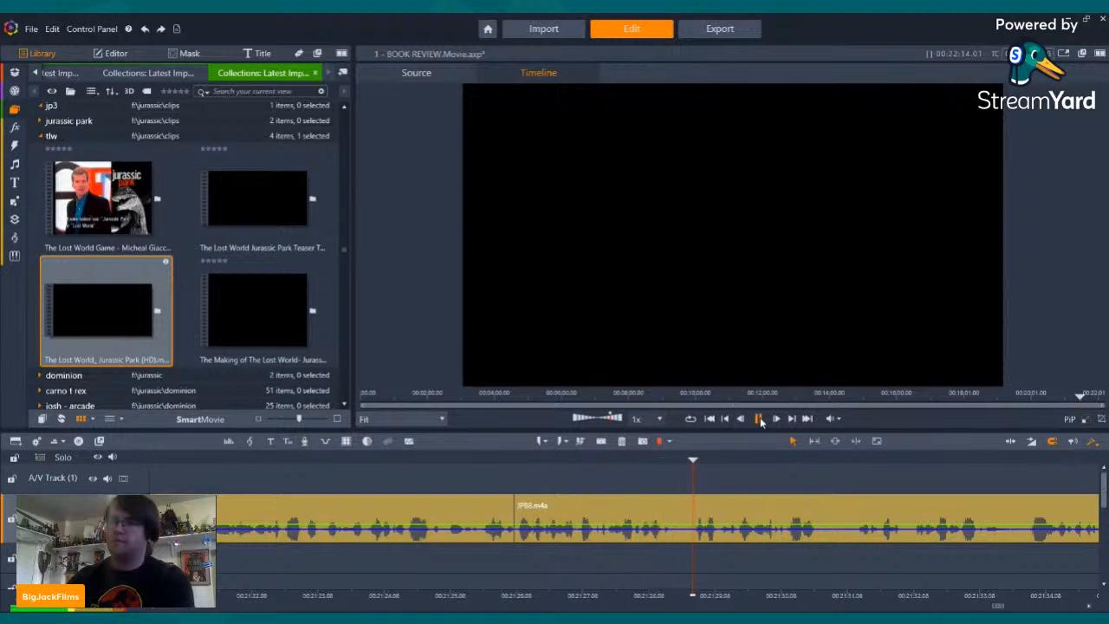
click(610, 460)
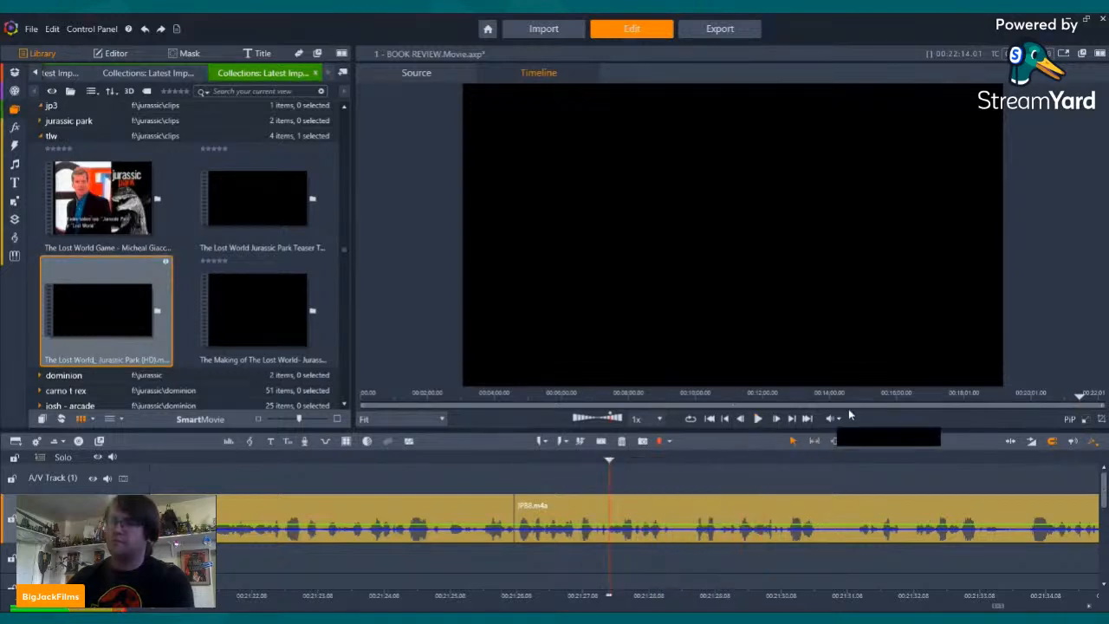
click(758, 419)
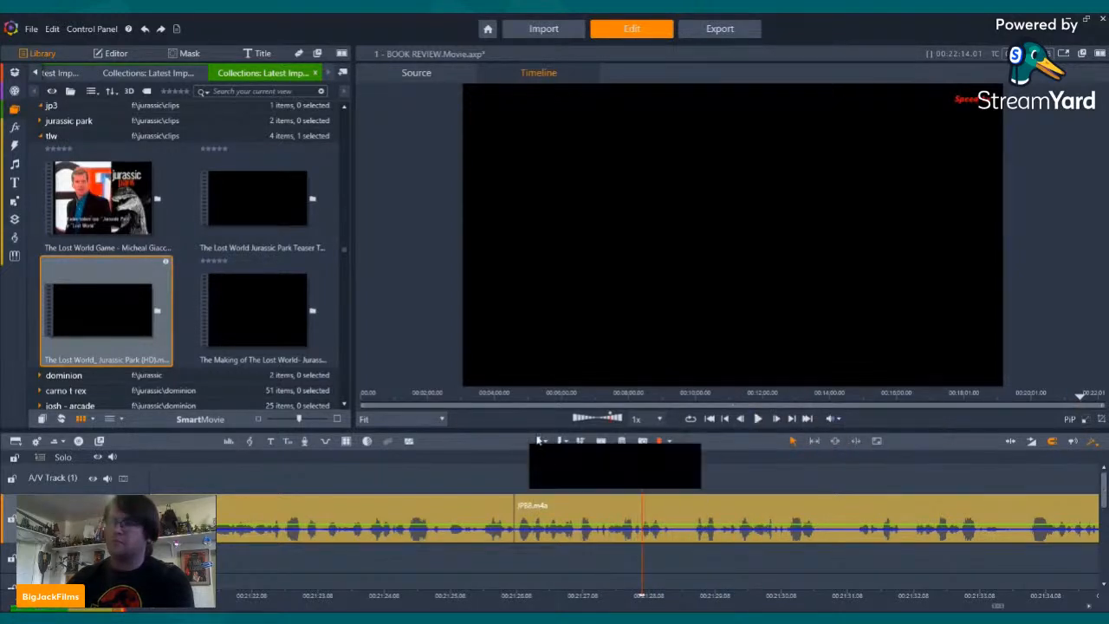
click(600, 441)
click(693, 462)
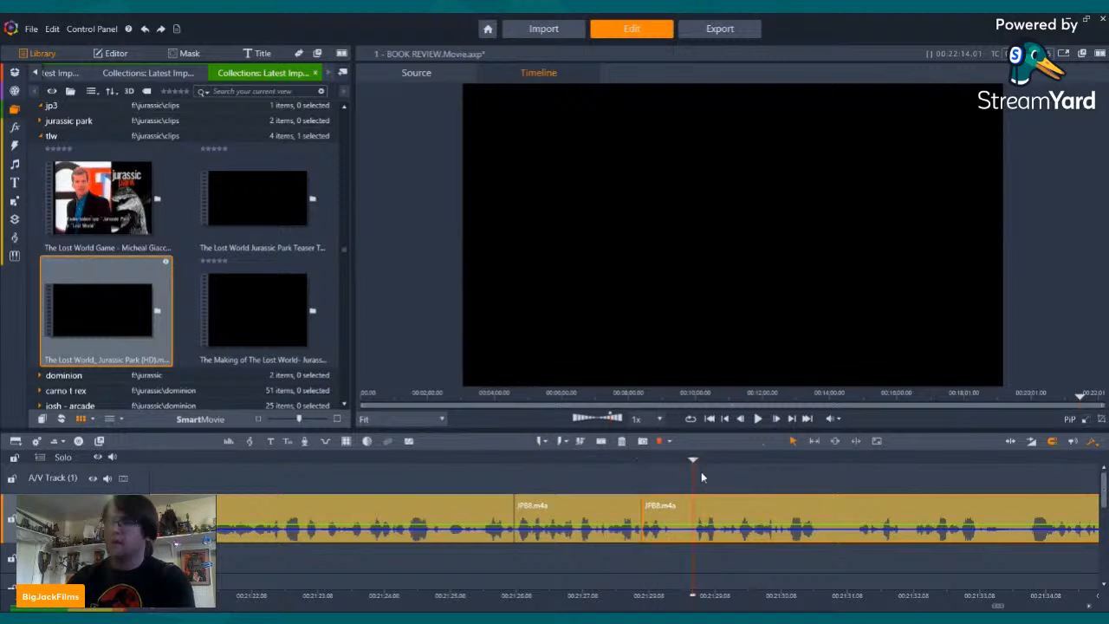
click(600, 441)
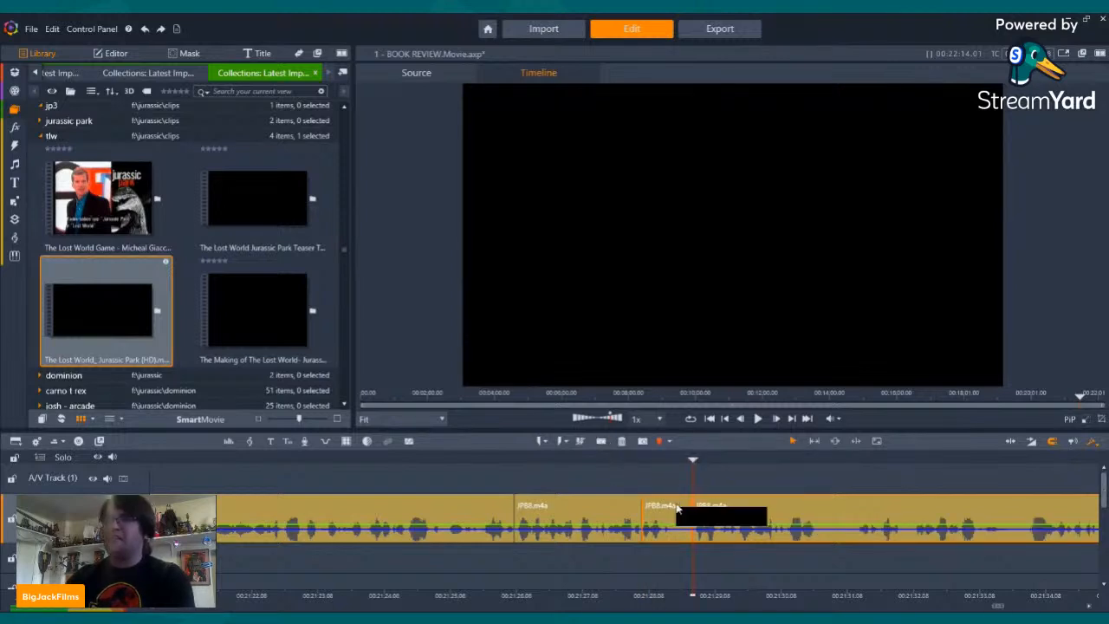
click(674, 515)
right_click(674, 515)
click(704, 478)
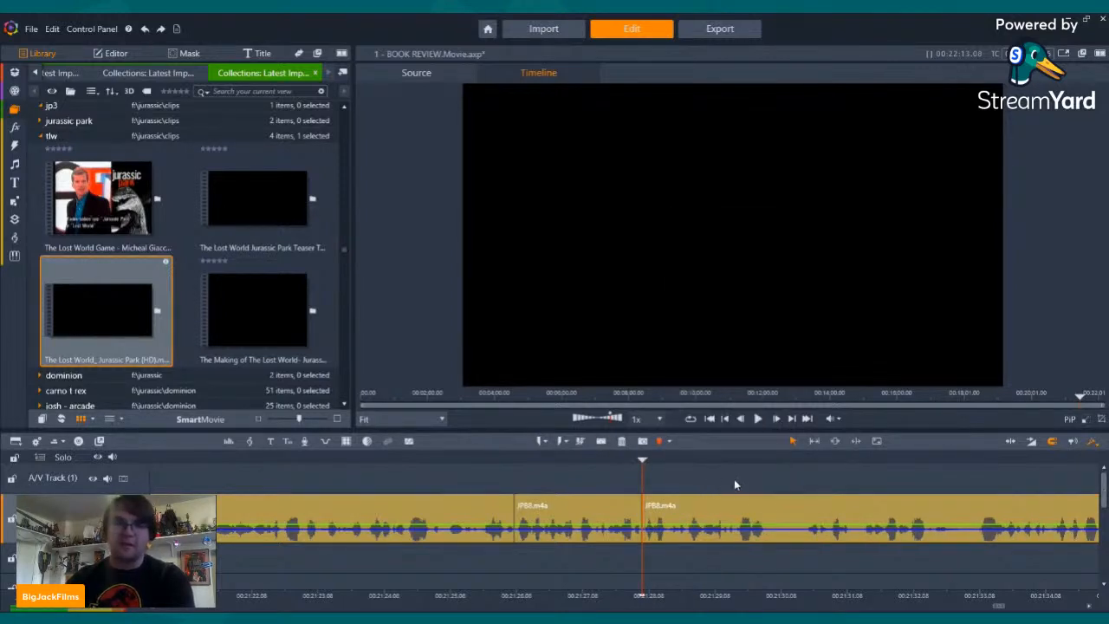
- Listen on from the 00:21:28 join, split JPB8 at about 00:21:30 and 00:21:31, and delete the section between the cuts
click(758, 418)
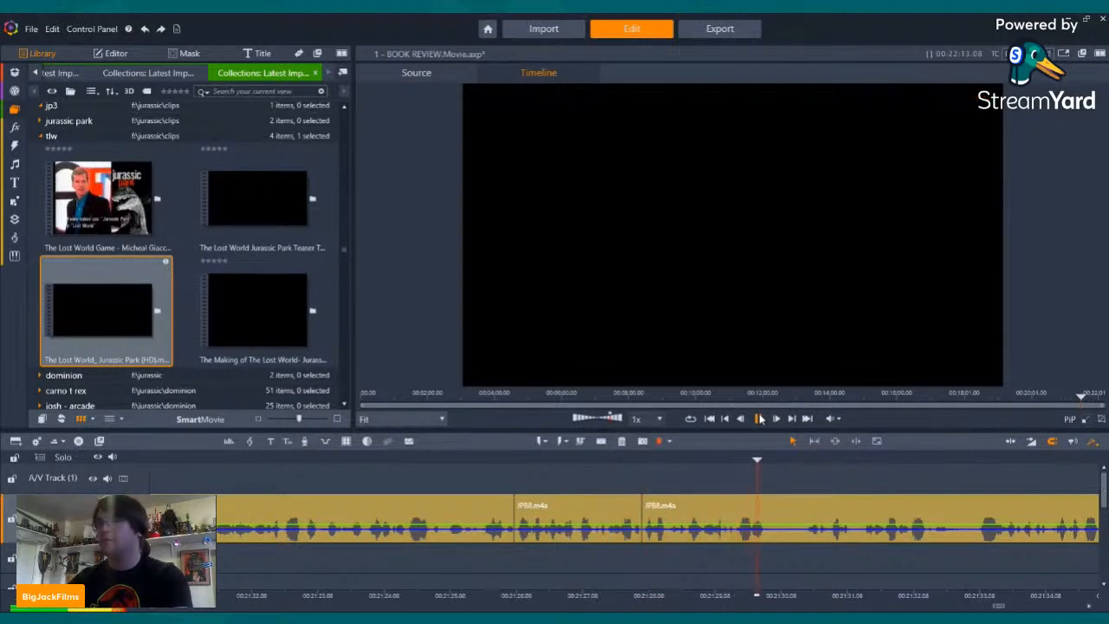
click(759, 419)
click(601, 441)
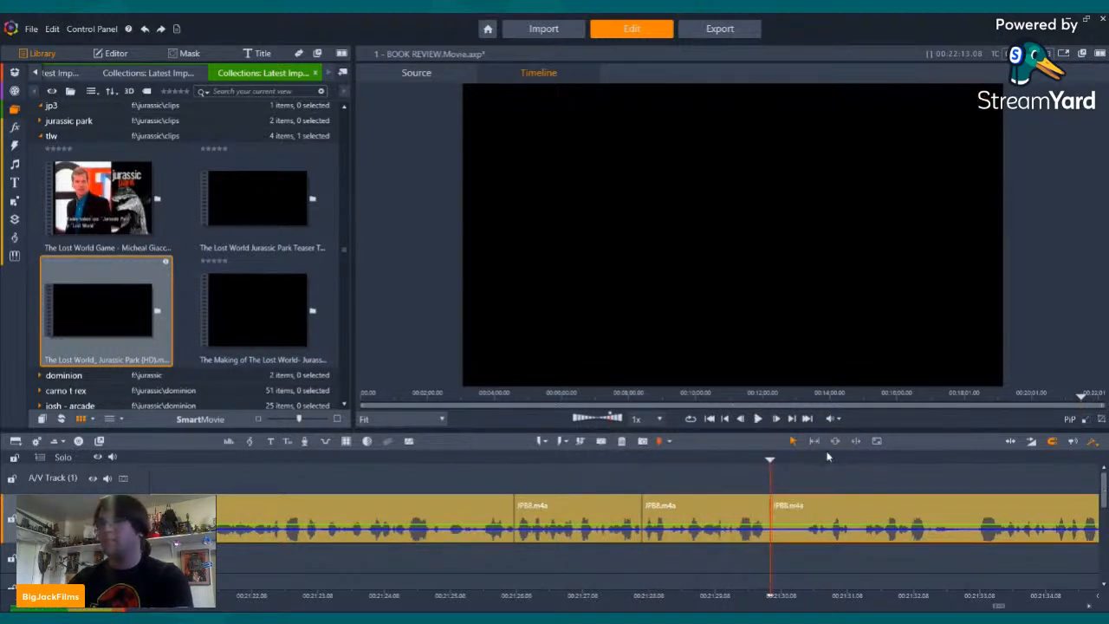
click(813, 458)
click(758, 418)
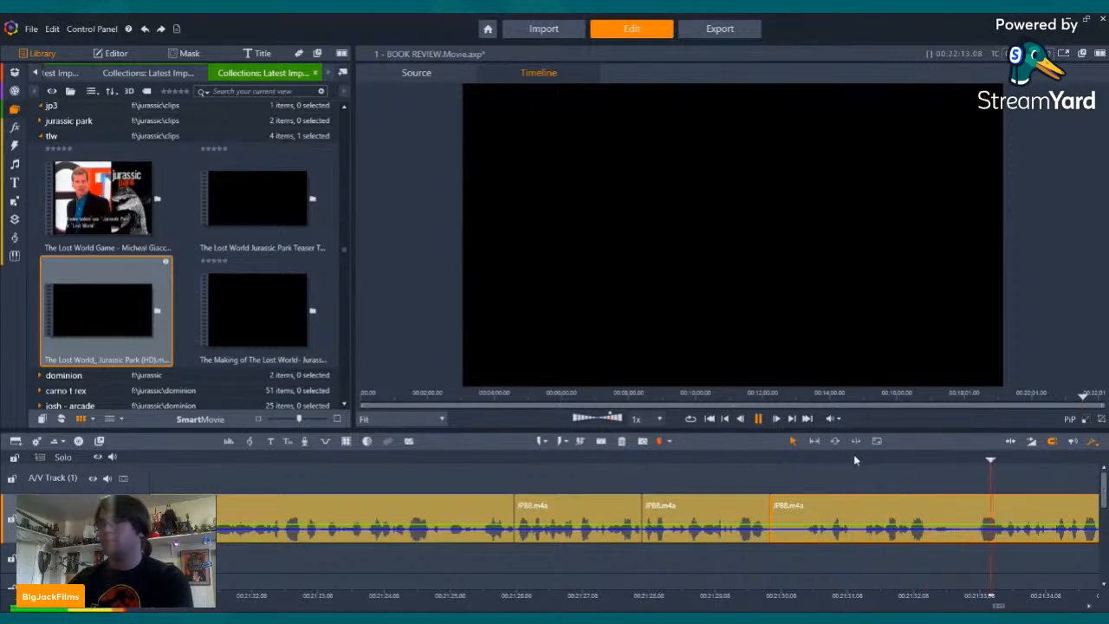
click(831, 458)
drag(830, 458, 863, 468)
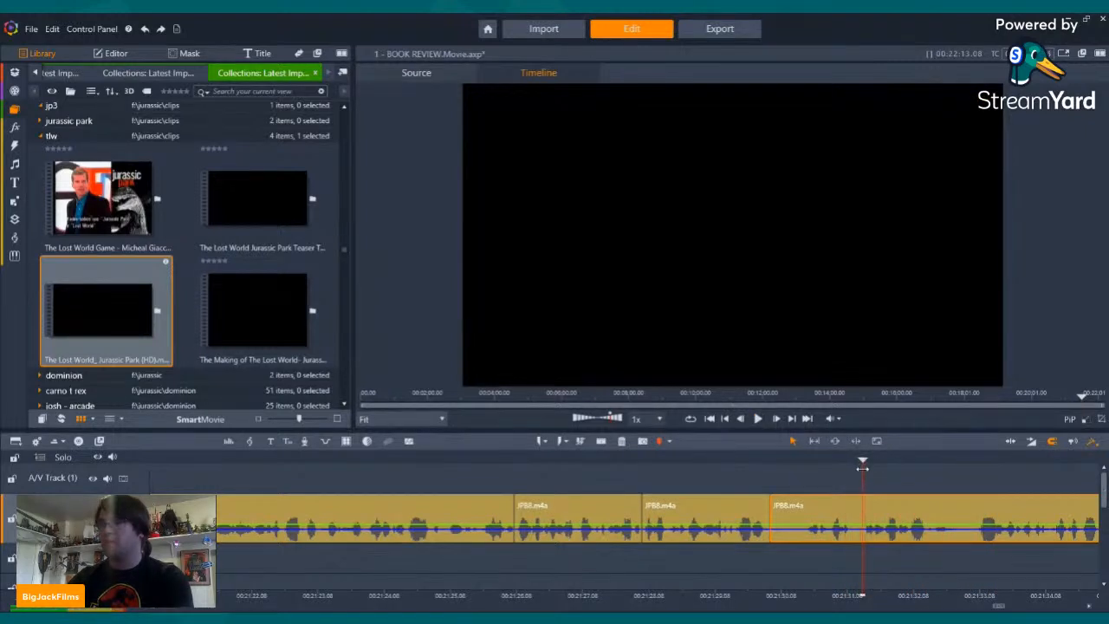
click(602, 445)
click(844, 520)
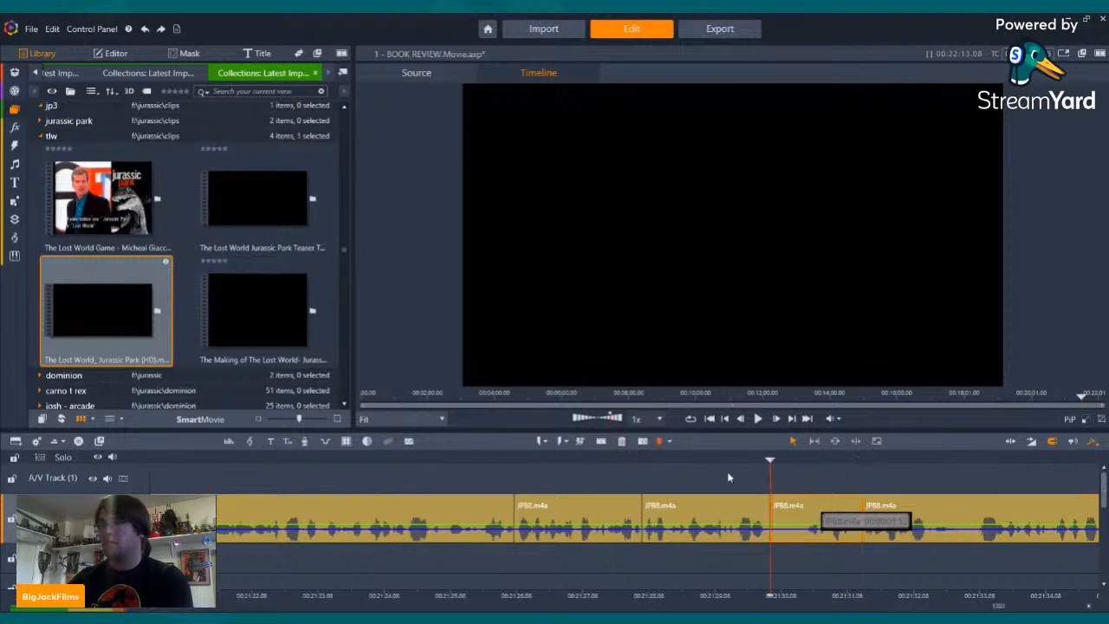
click(622, 442)
- Go back to about 00:21:29 and listen through the JPB8 join at about 00:21:30 up to about 00:21:38
key(Left)
key(Left)
key(Left)
key(Left)
key(Left)
key(Left)
key(Left)
key(Left)
key(Left)
key(Left)
key(Left)
key(Left)
key(Left)
key(Left)
key(Left)
key(Left)
key(Left)
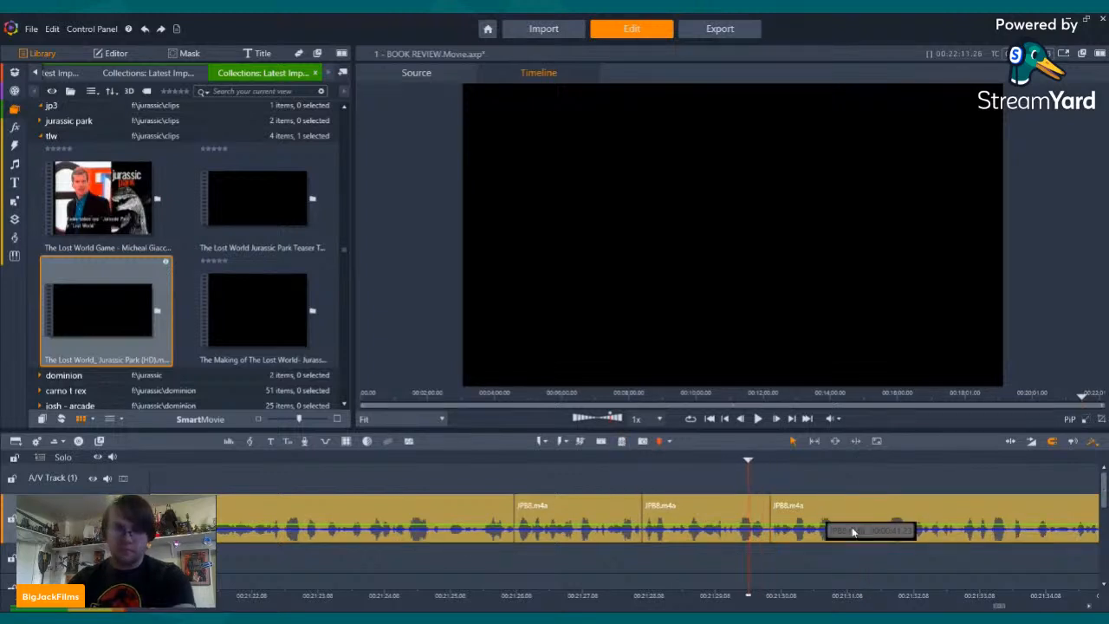
key(Left)
key(Left)
key(Left)
key(Left)
key(Left)
key(Left)
key(Left)
key(Left)
key(Left)
key(Left)
key(Left)
key(Left)
key(Left)
key(Left)
key(Left)
key(Left)
key(Left)
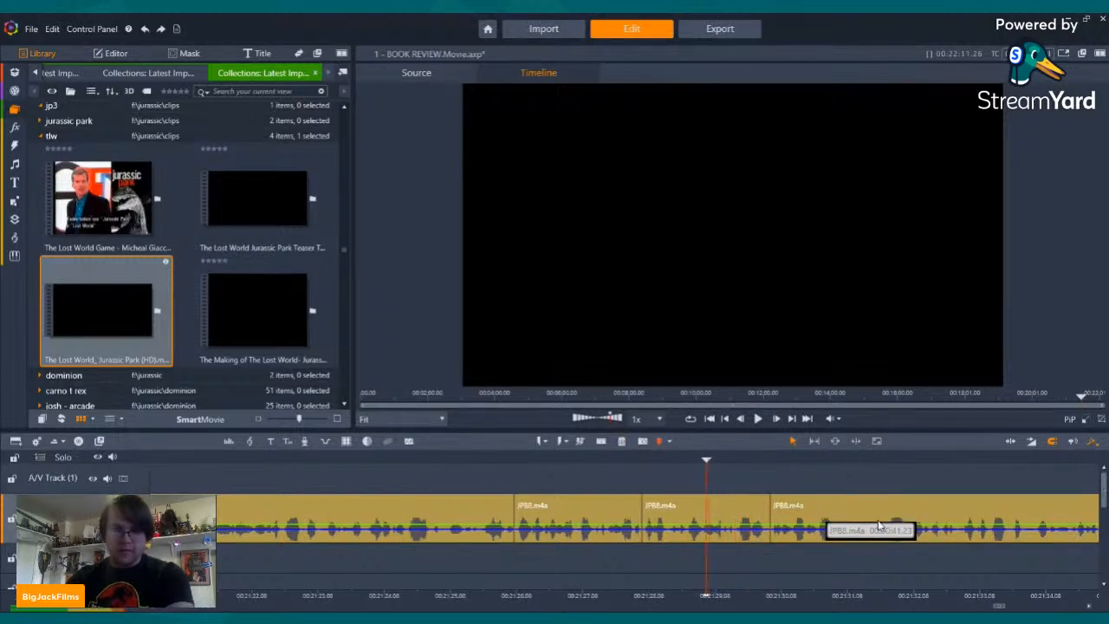
click(760, 419)
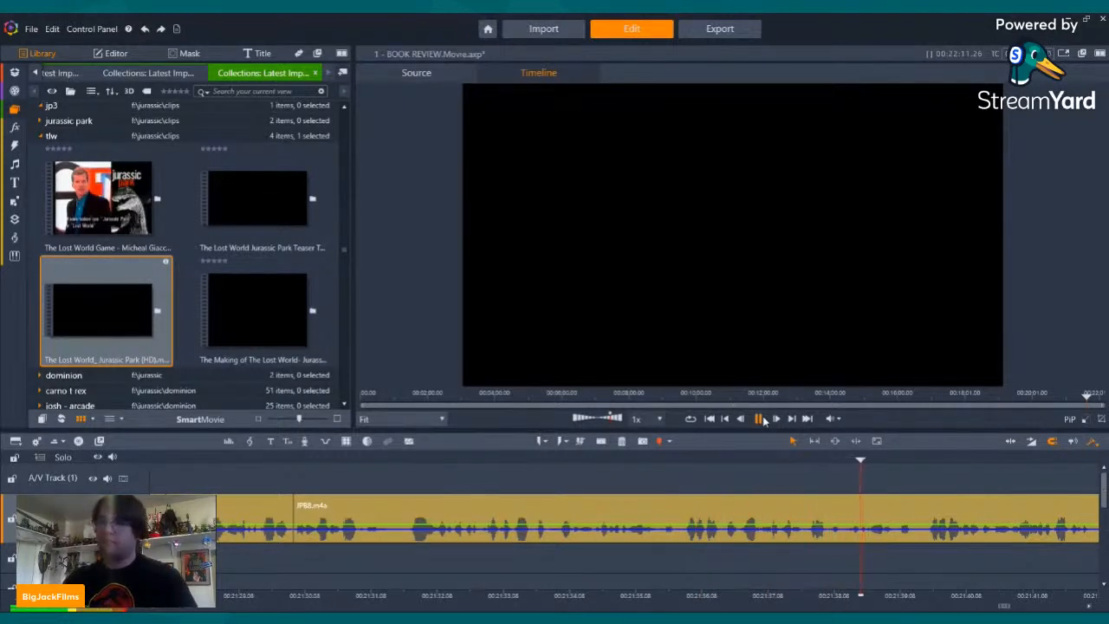
- Replay from about 00:21:36, split JPB8 just before that phrase and at about 00:21:39, and delete the roughly 4-second take between
click(679, 459)
click(758, 420)
click(759, 421)
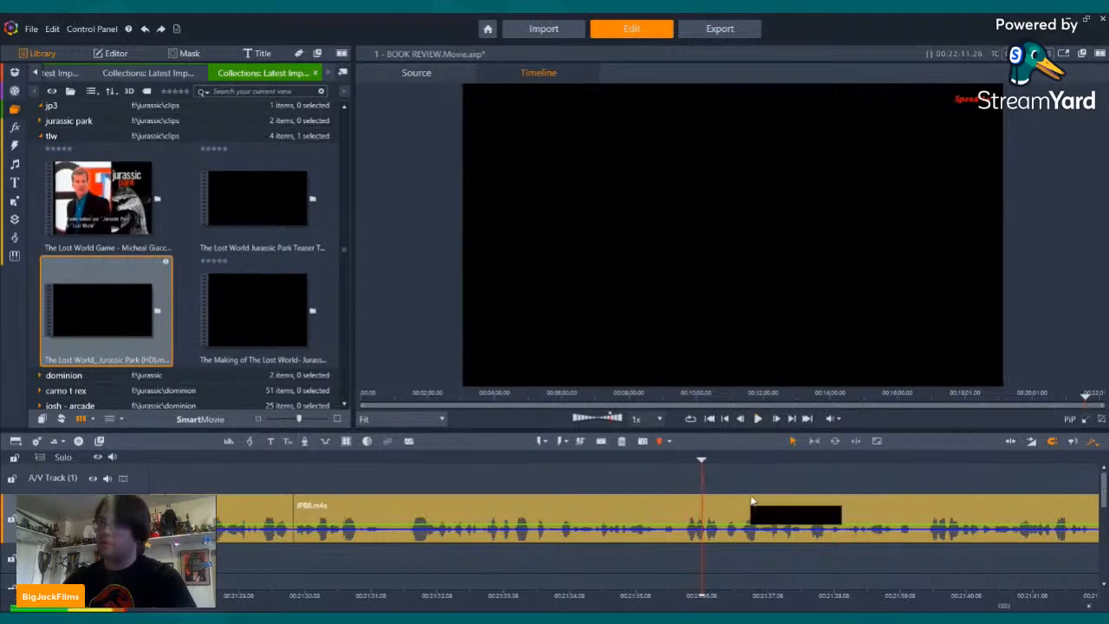
key(Left)
key(Left)
key(Left)
key(Left)
key(Left)
key(Left)
key(Left)
key(Left)
key(Left)
key(Left)
click(601, 441)
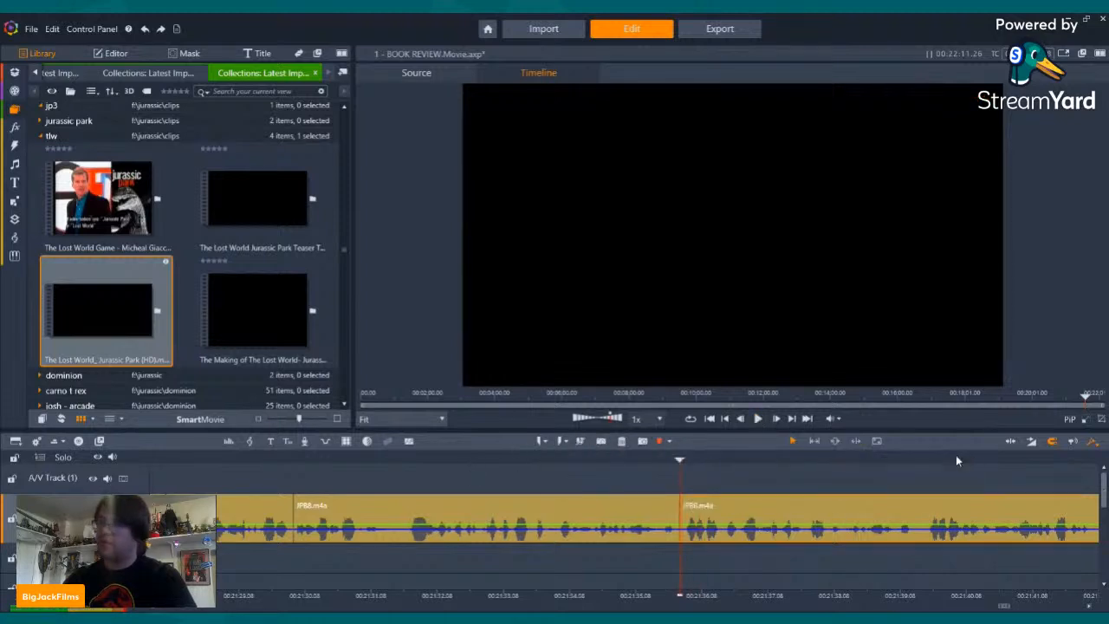
drag(920, 458, 926, 460)
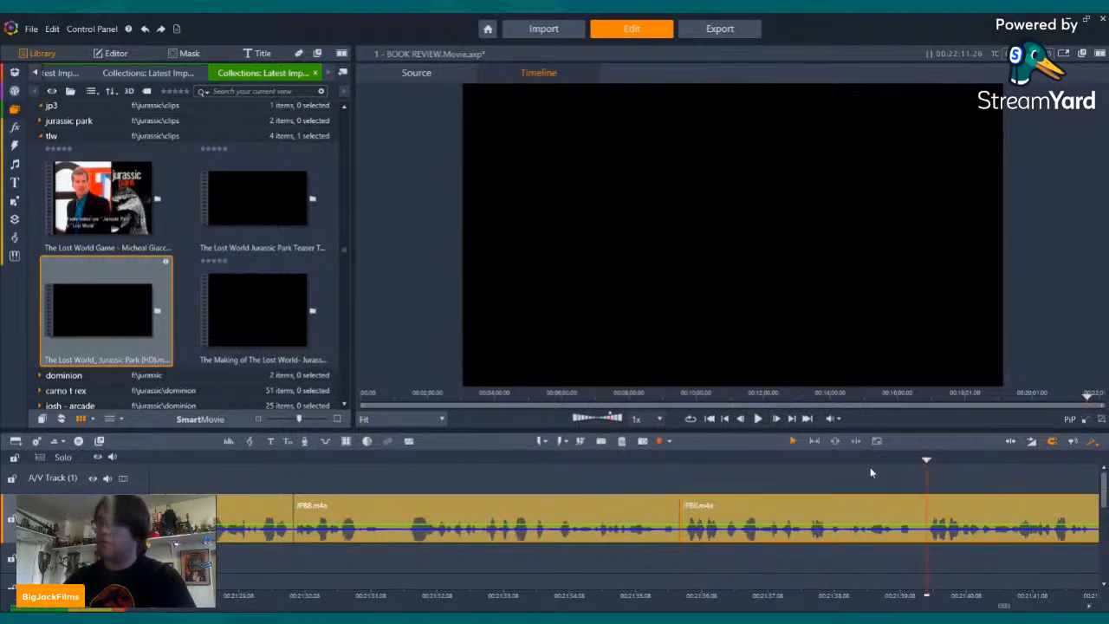
click(600, 441)
click(828, 504)
click(621, 441)
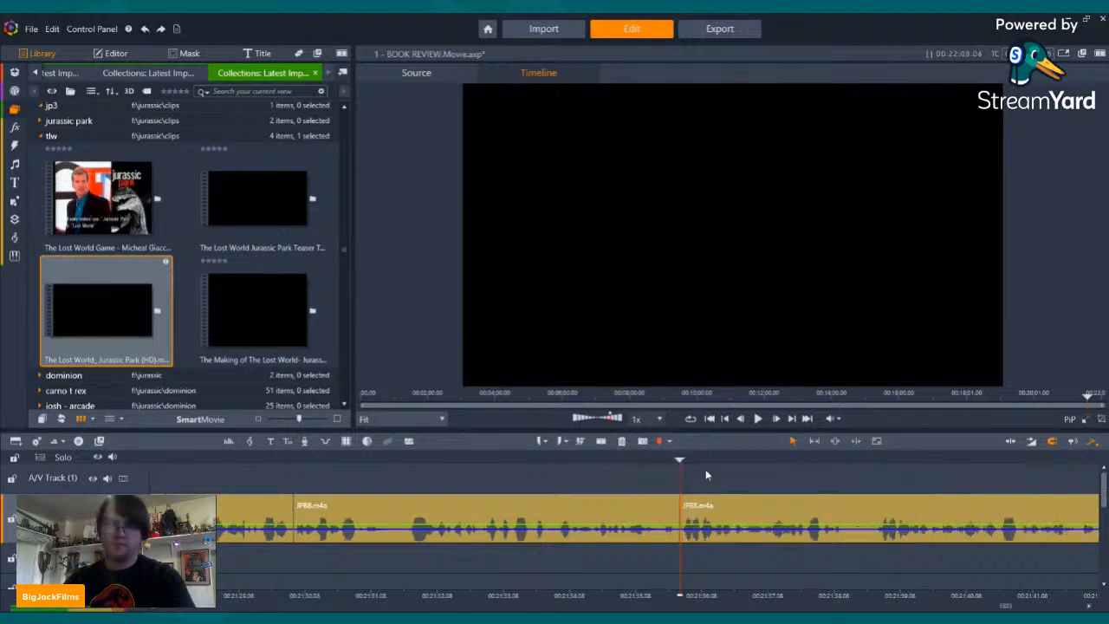
- Go back to about 00:21:35 and listen through the new JPB8 join just before 00:21:36
key(Left)
key(Left)
key(Left)
key(Left)
key(Left)
key(Left)
key(Left)
key(Left)
key(Left)
key(Left)
key(Left)
key(Left)
key(Left)
key(Left)
key(Left)
key(Left)
key(Left)
key(Left)
key(Left)
key(Left)
key(Left)
key(Left)
key(Left)
key(Left)
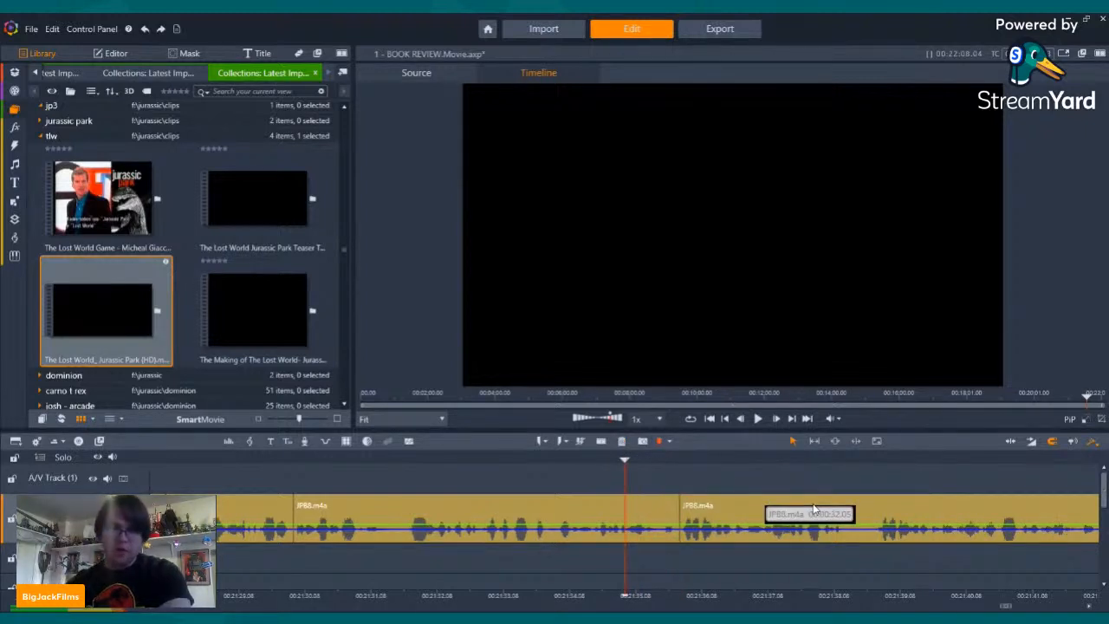
click(760, 419)
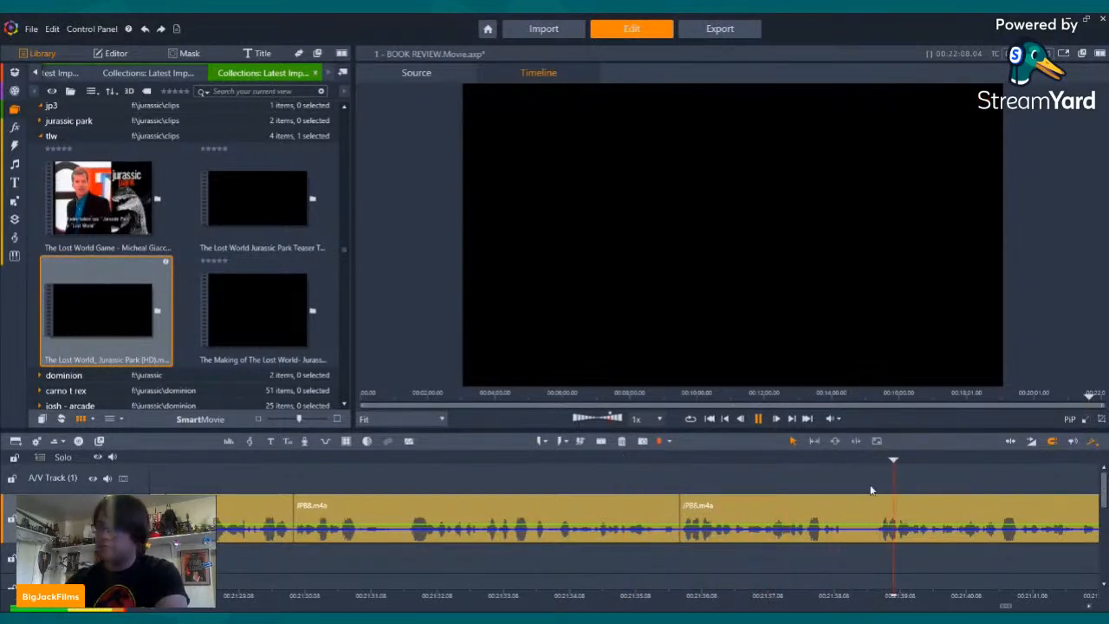
- Split JPB8 between 00:21:38 and 00:21:39 and delete the roughly 3-second section back to the join just before 00:21:36
click(881, 458)
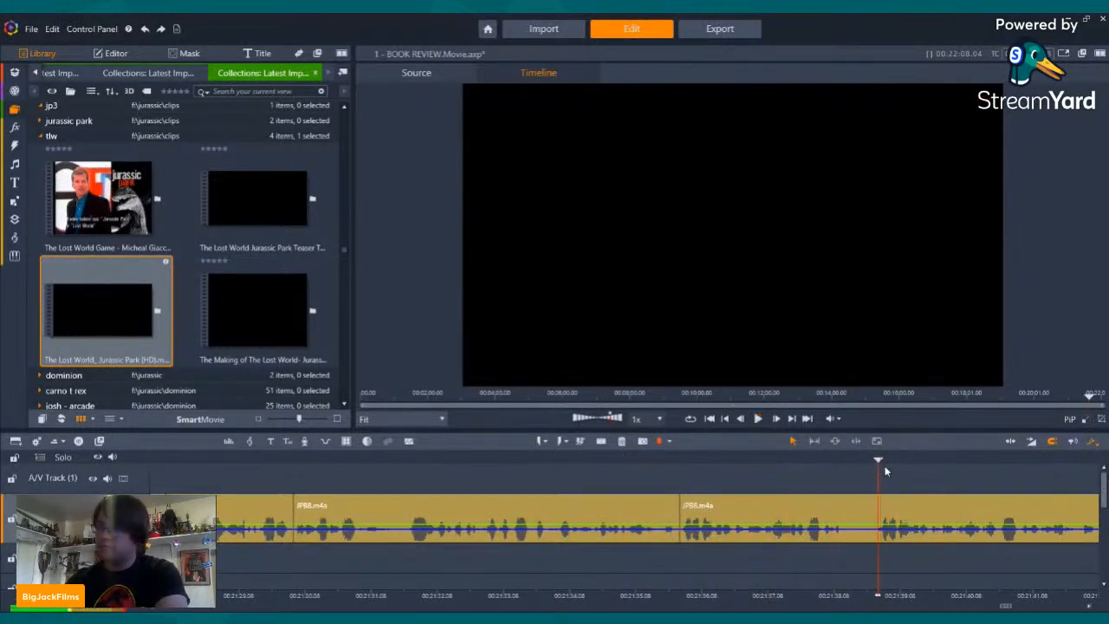
click(642, 441)
click(738, 518)
click(621, 442)
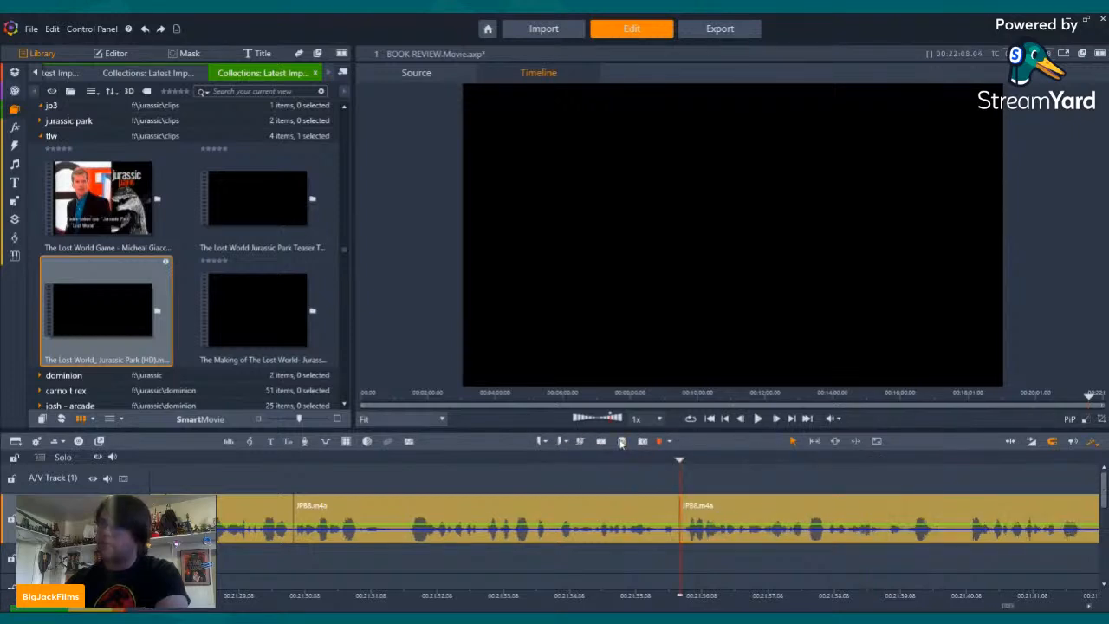
- Step back slightly and listen through the new JPB8 join just before 00:21:36 up to about 00:21:41
key(Left)
key(Left)
click(757, 419)
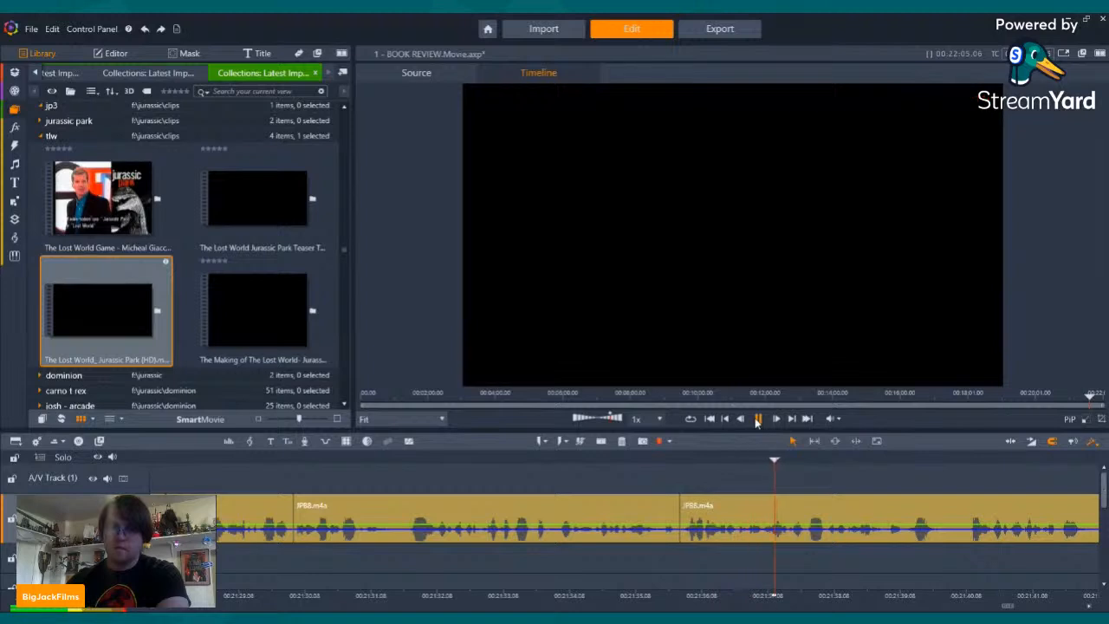
click(757, 418)
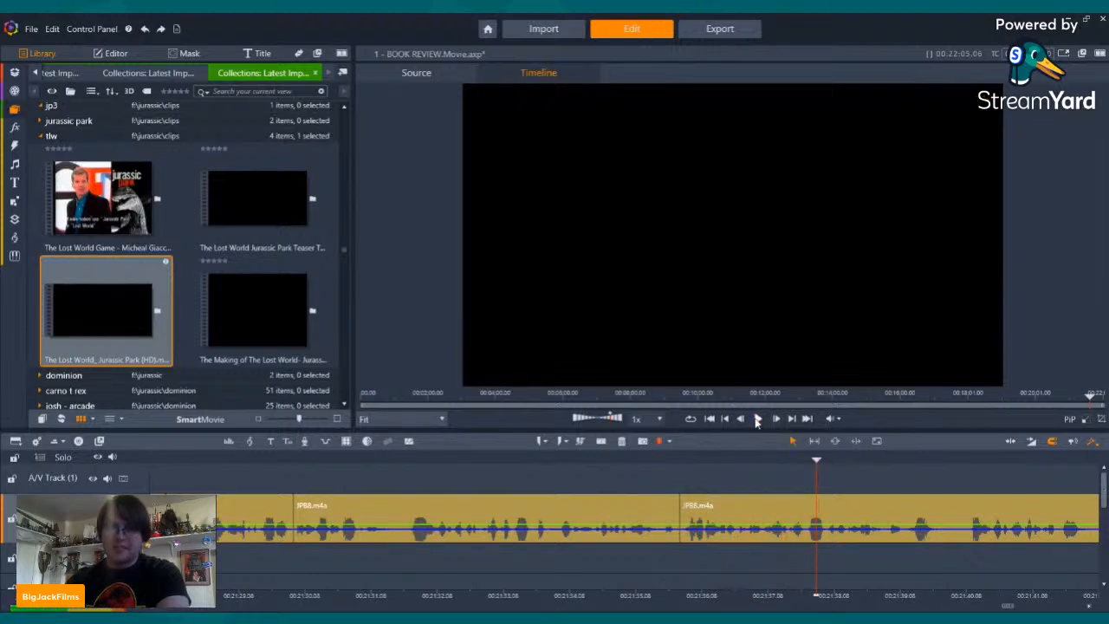
click(758, 419)
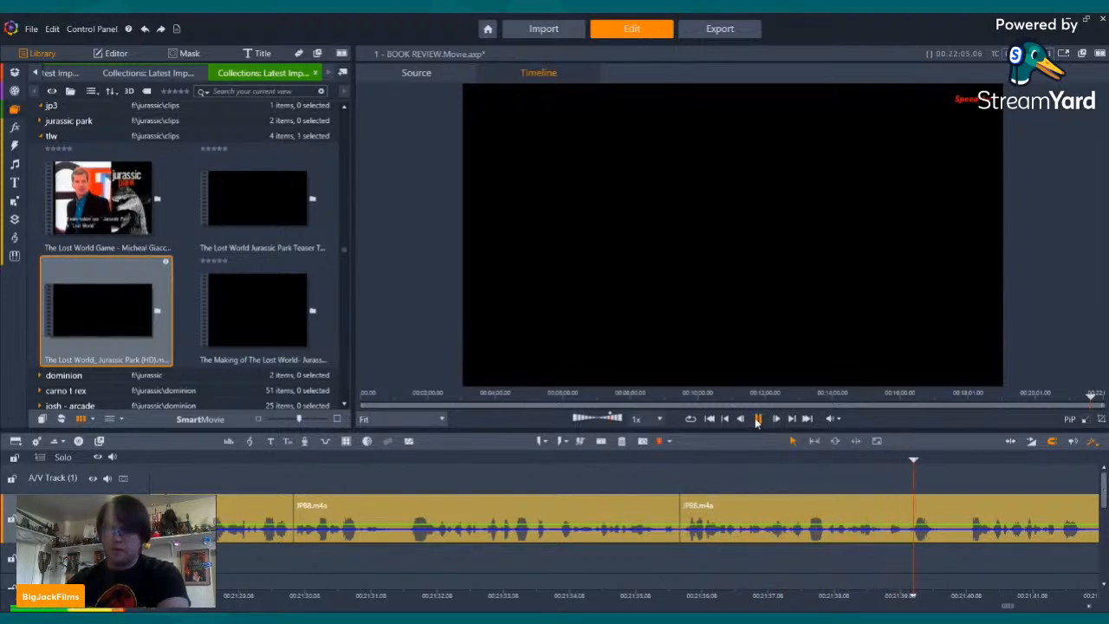
click(758, 419)
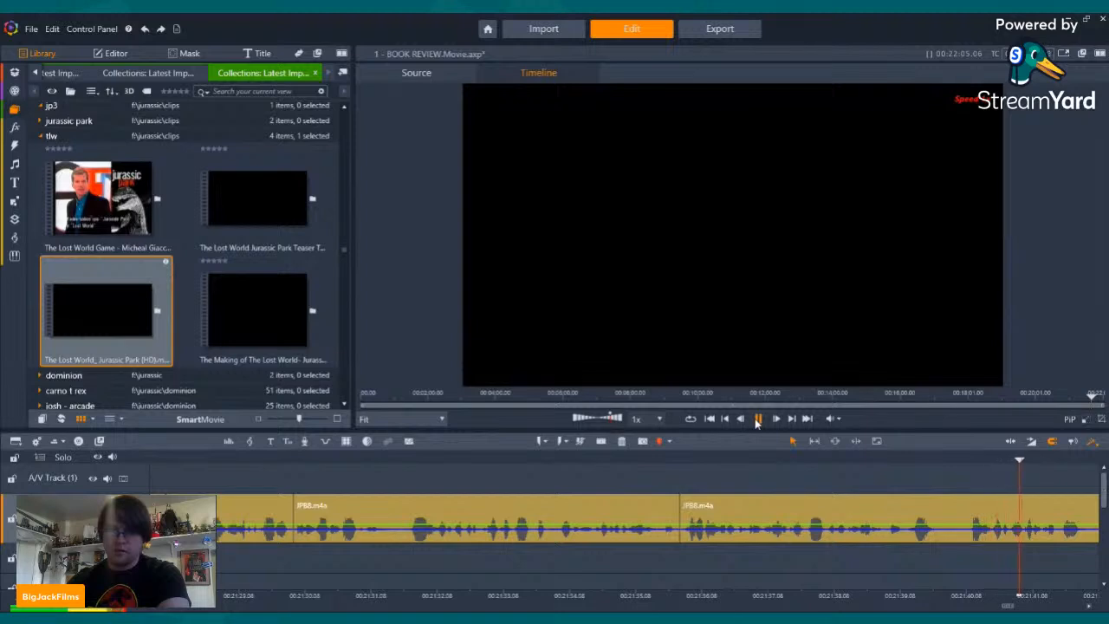
click(757, 419)
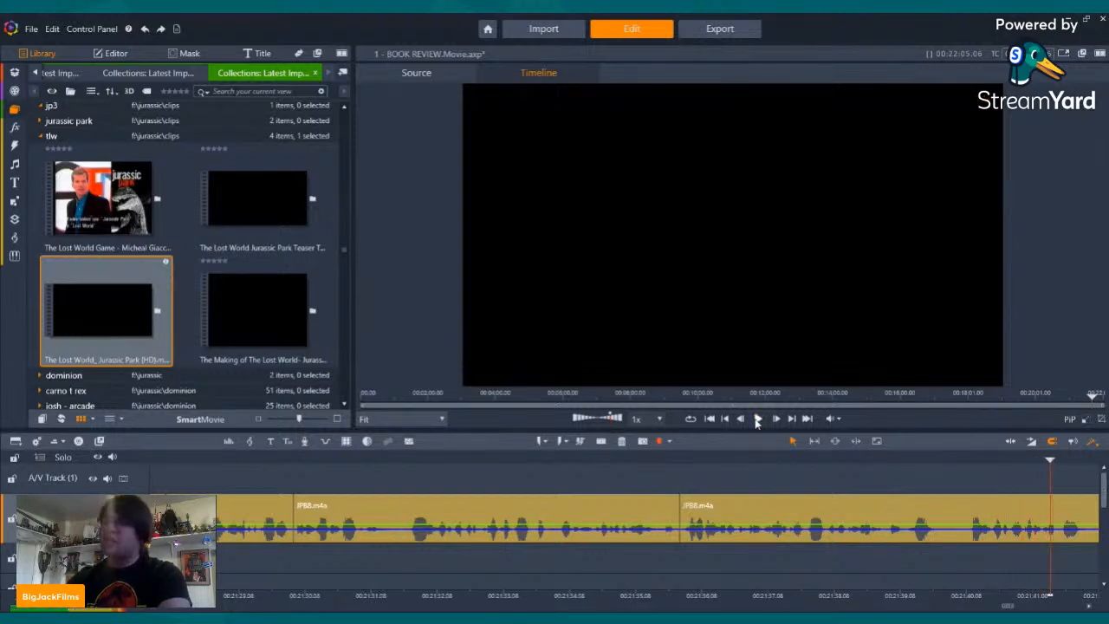
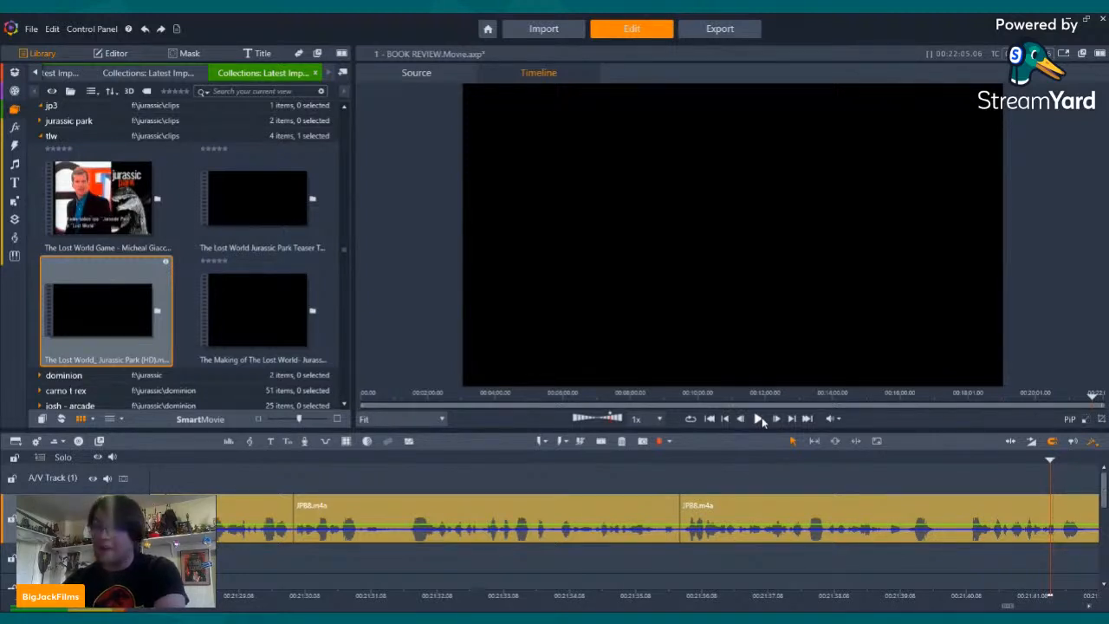
- Listen on from about 00:21:41, split JPB8 at about 00:21:40 and 00:21:43, and delete the section between the cuts
click(759, 419)
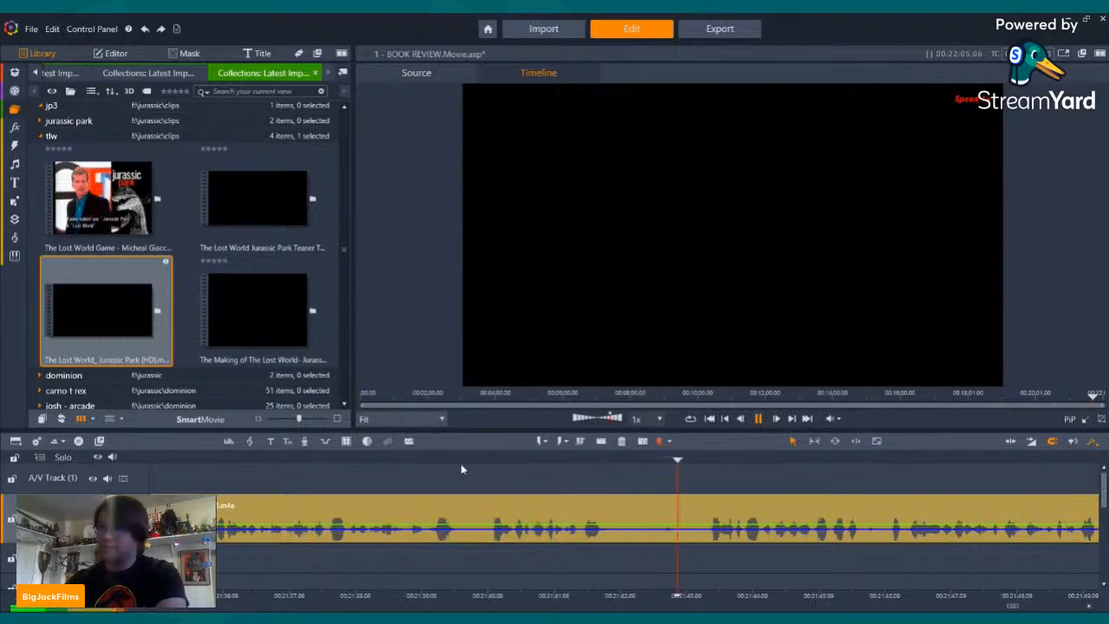
click(399, 460)
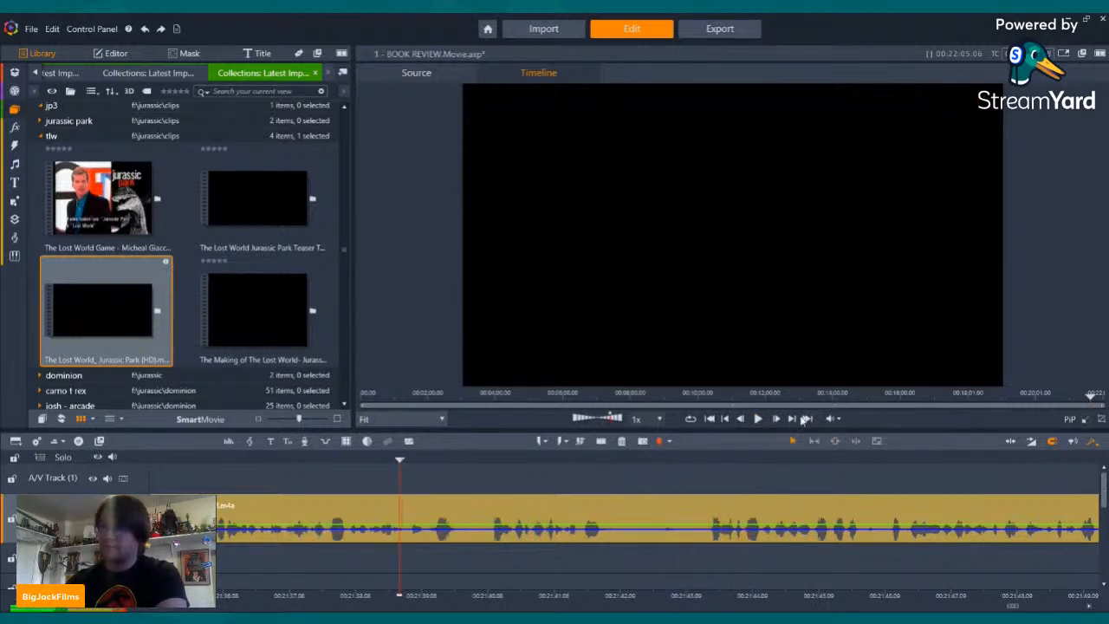
click(759, 418)
click(759, 419)
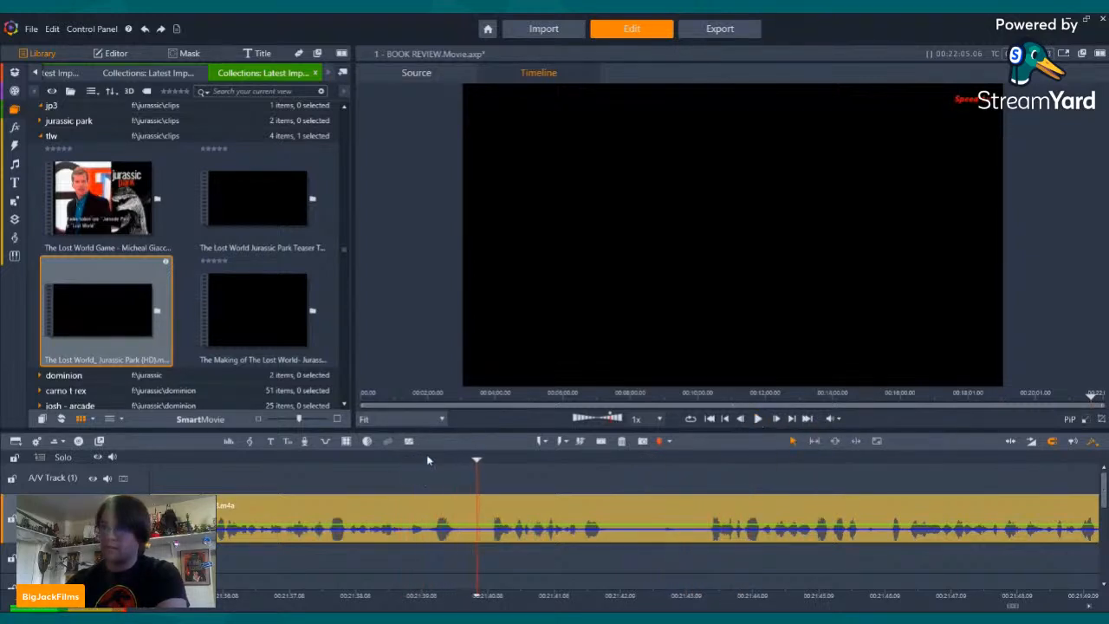
click(600, 441)
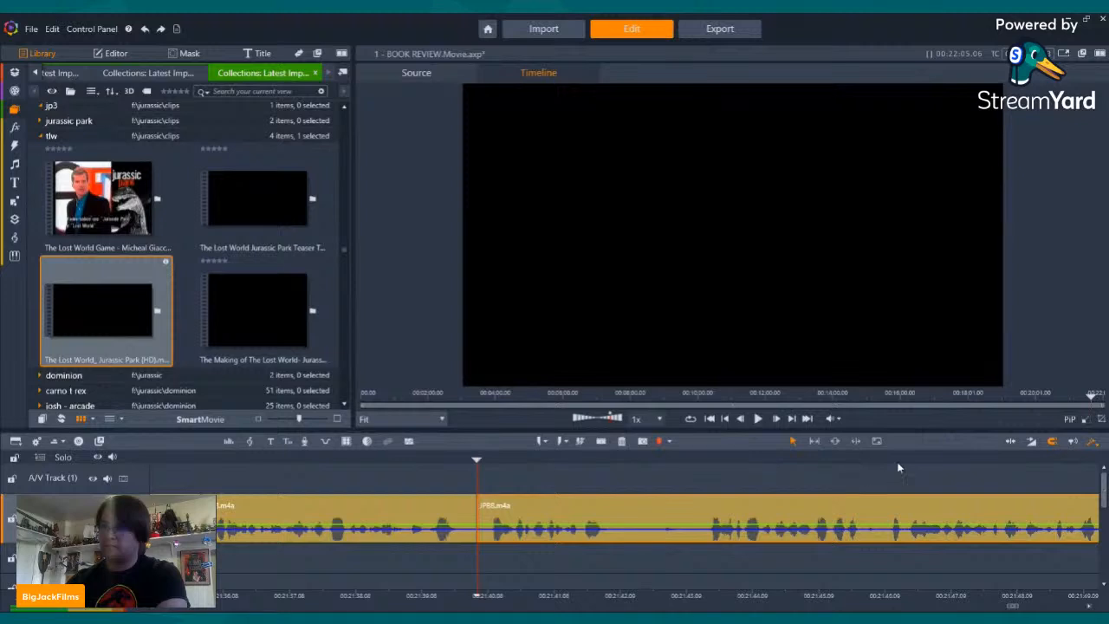
click(871, 461)
click(759, 418)
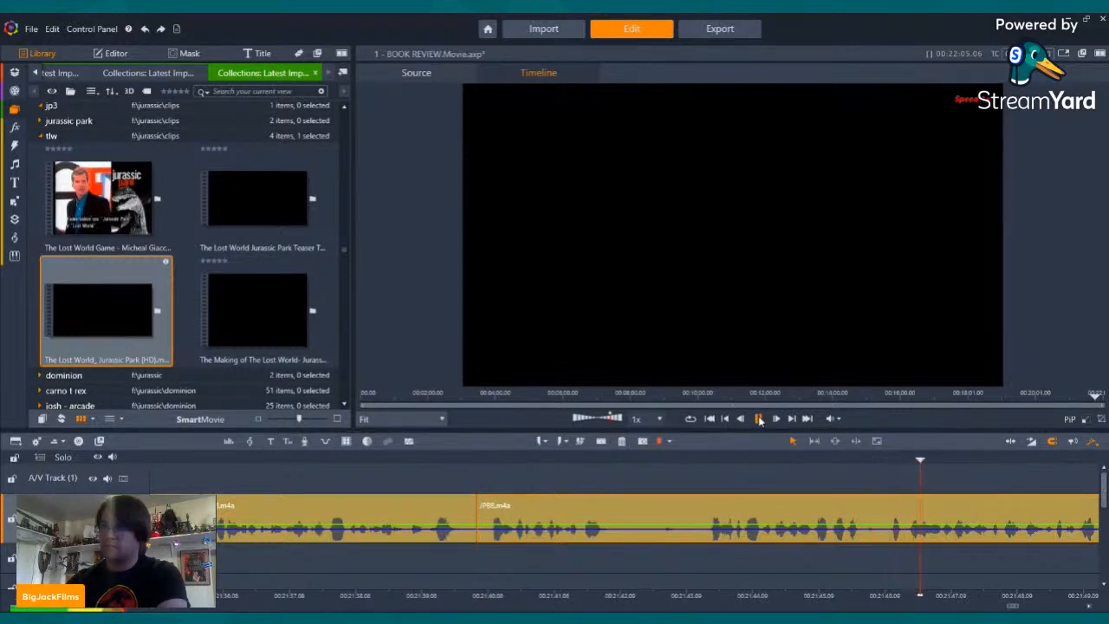
click(706, 462)
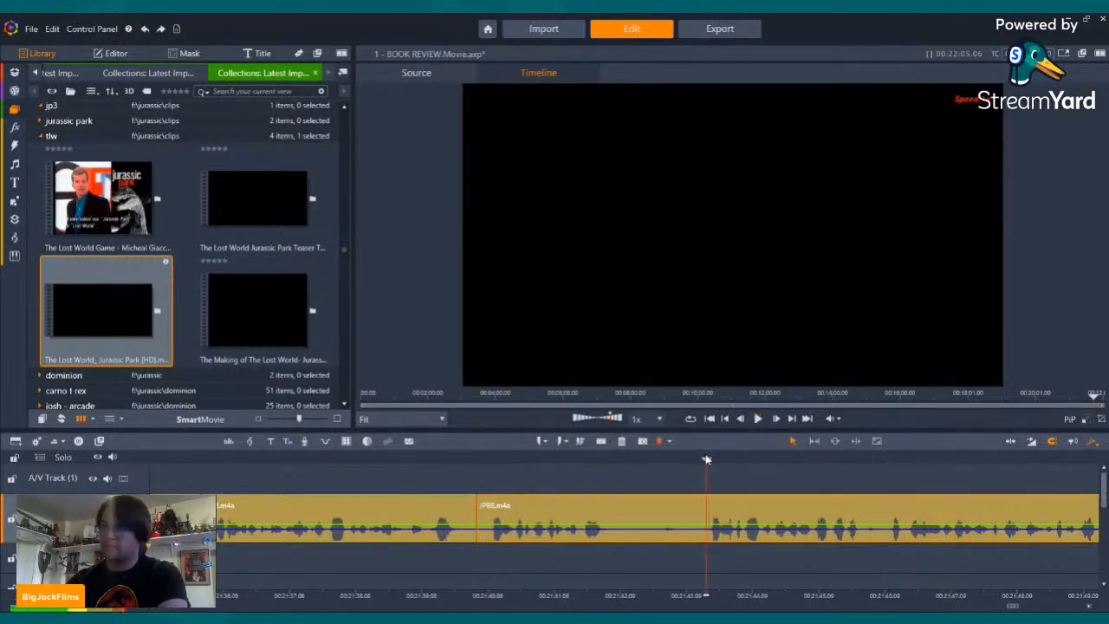
click(601, 441)
drag(726, 515, 737, 515)
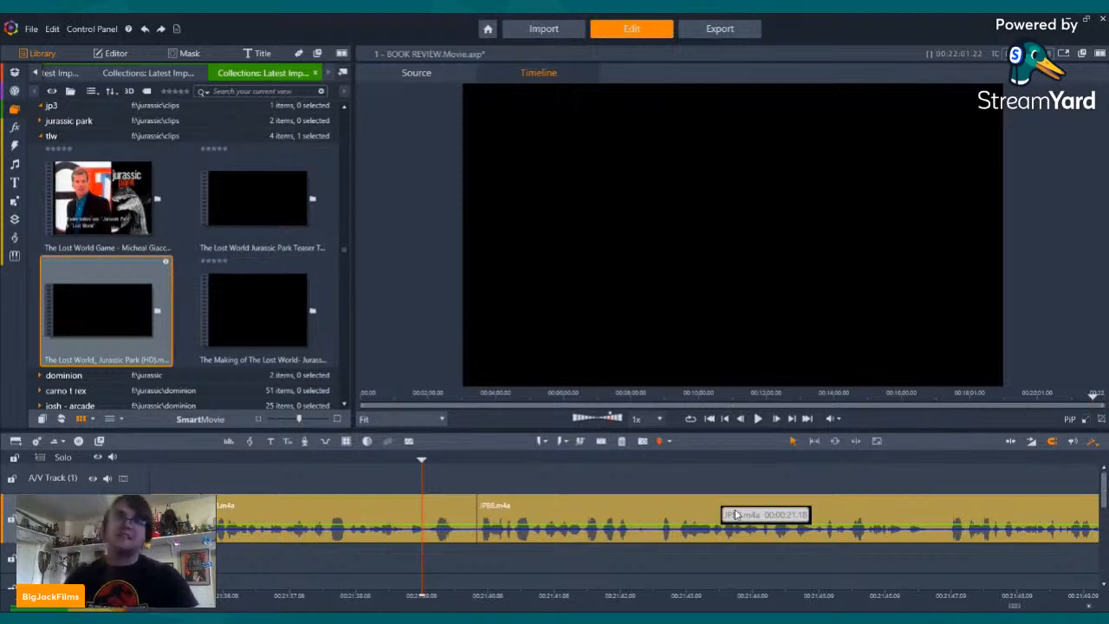
drag(736, 515, 736, 515)
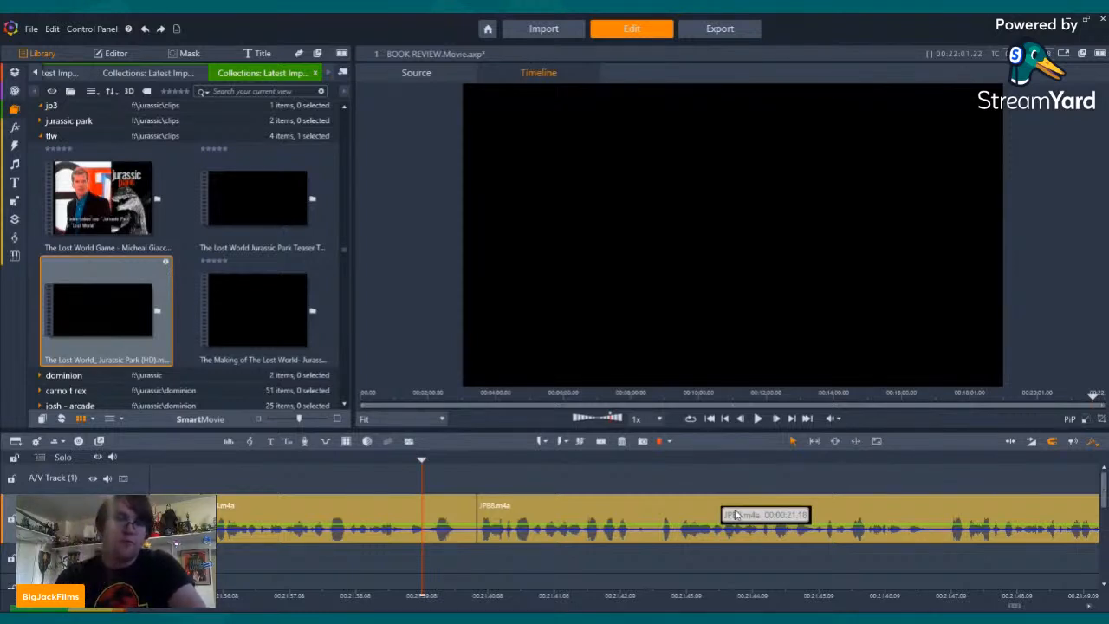
- Listen through the 00:21:40 join, split JPB8 at about 00:21:42 and 19 frames further on, and delete the short piece between
click(758, 419)
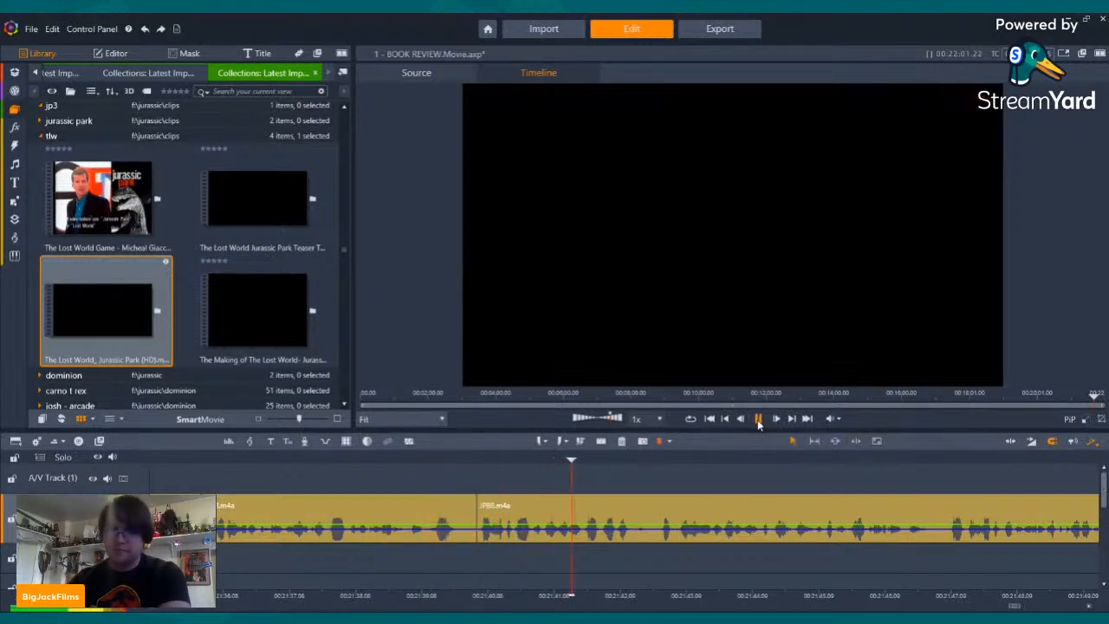
click(758, 419)
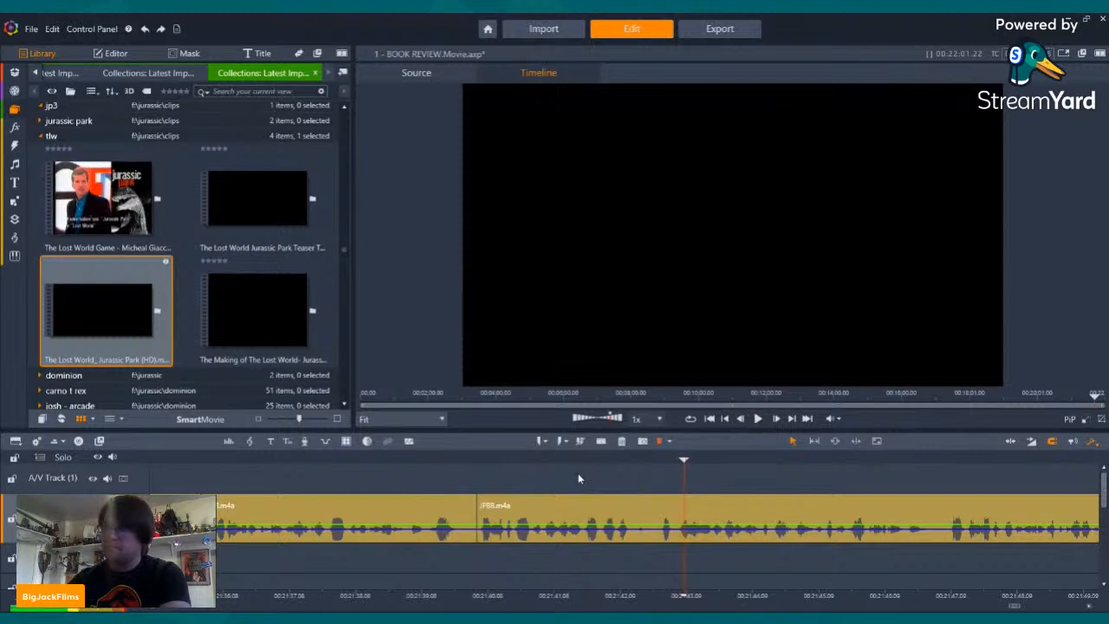
click(759, 418)
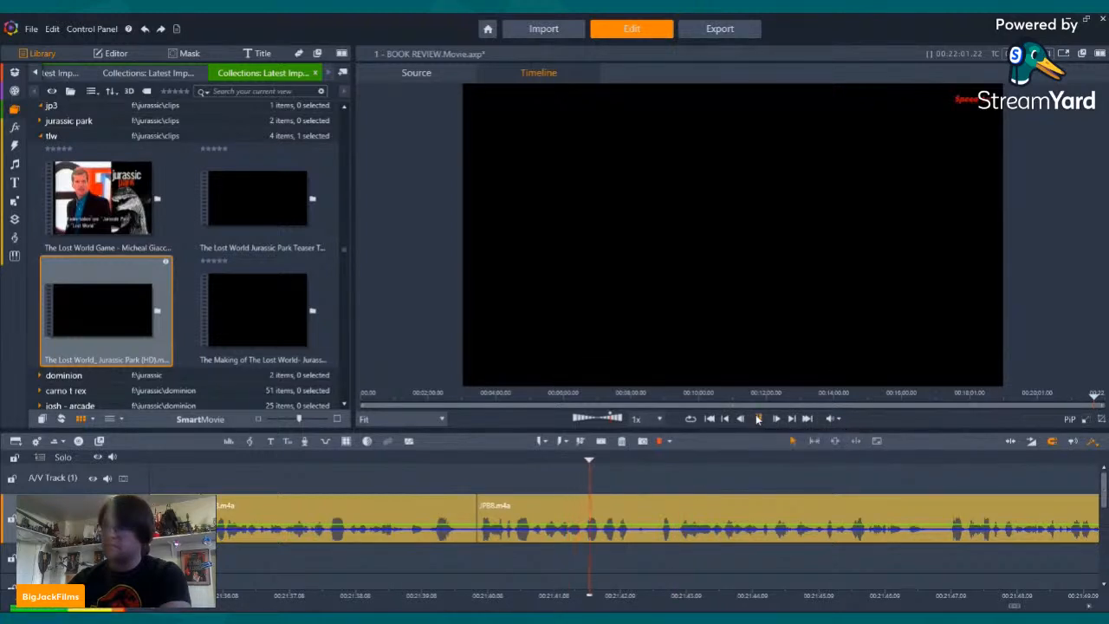
click(758, 419)
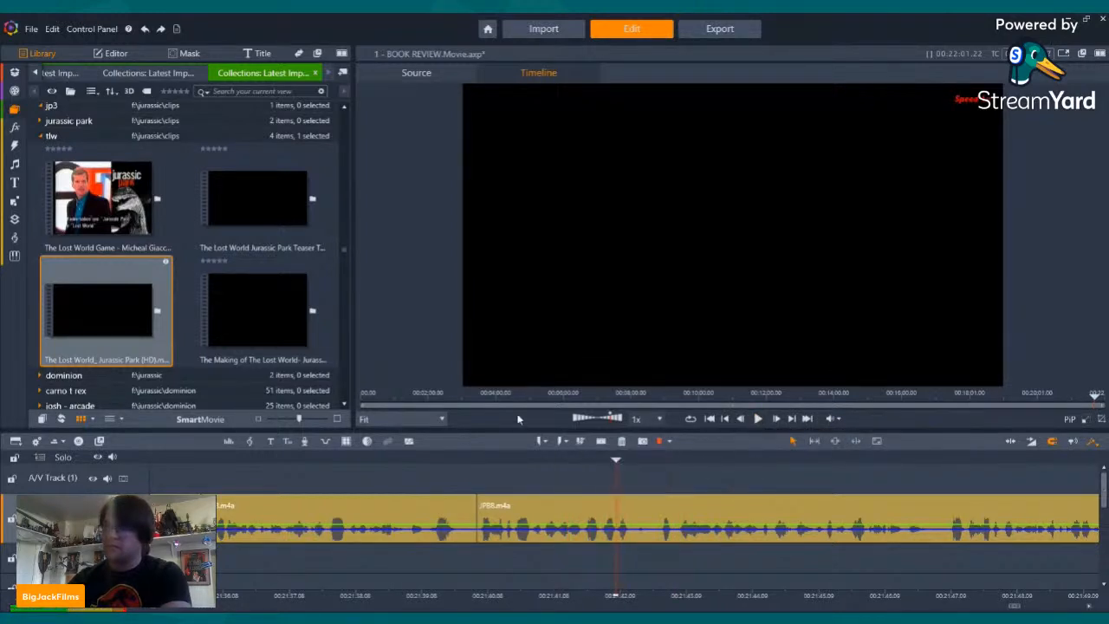
click(601, 440)
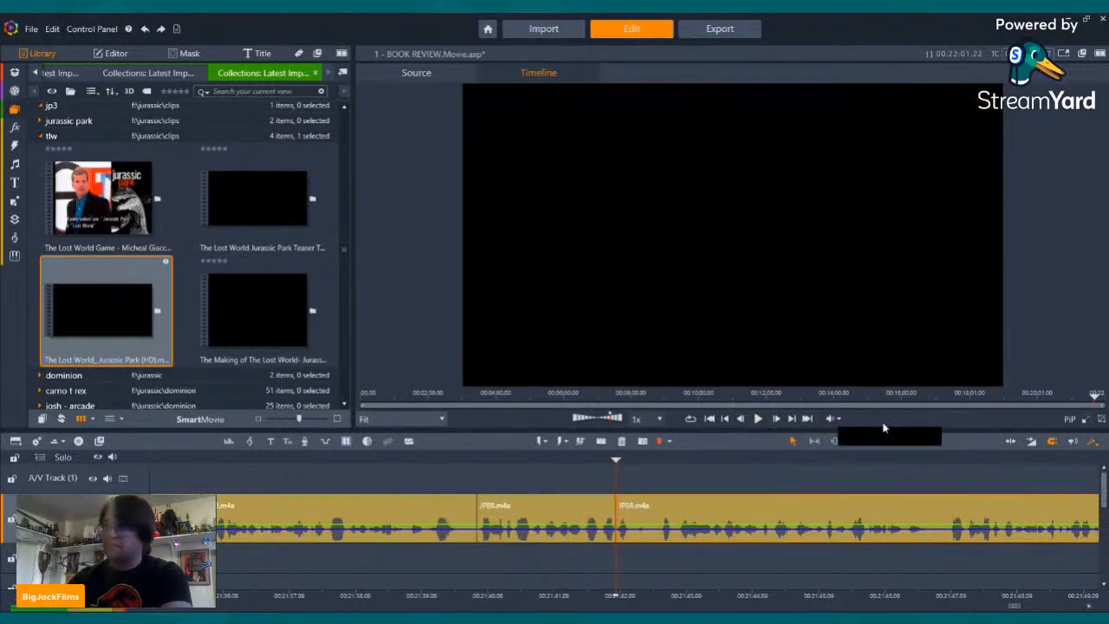
click(758, 419)
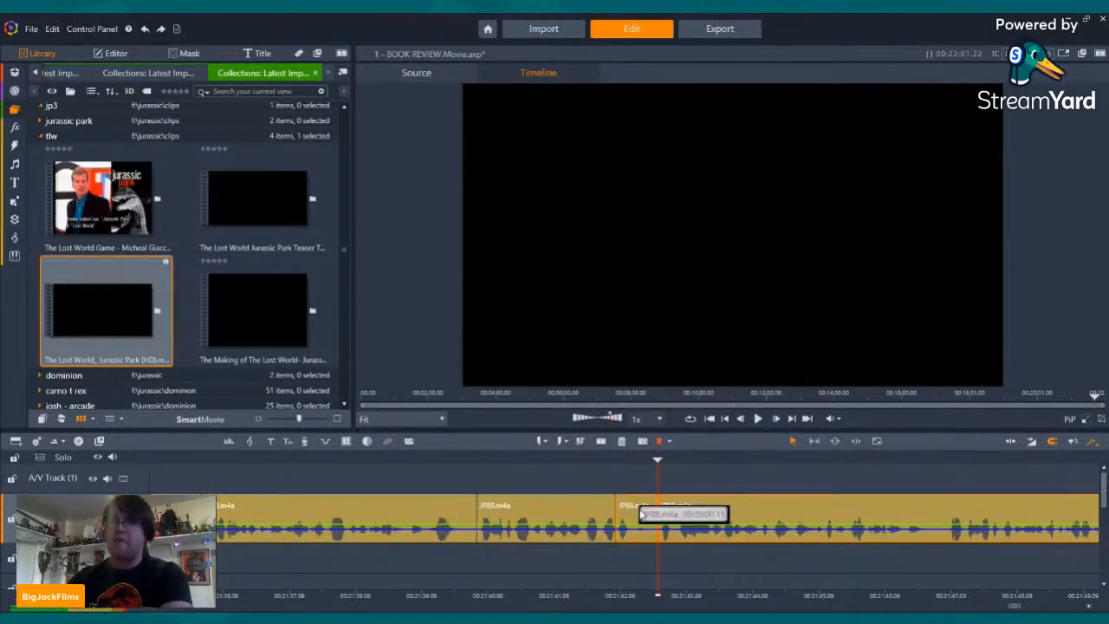
click(640, 500)
click(623, 440)
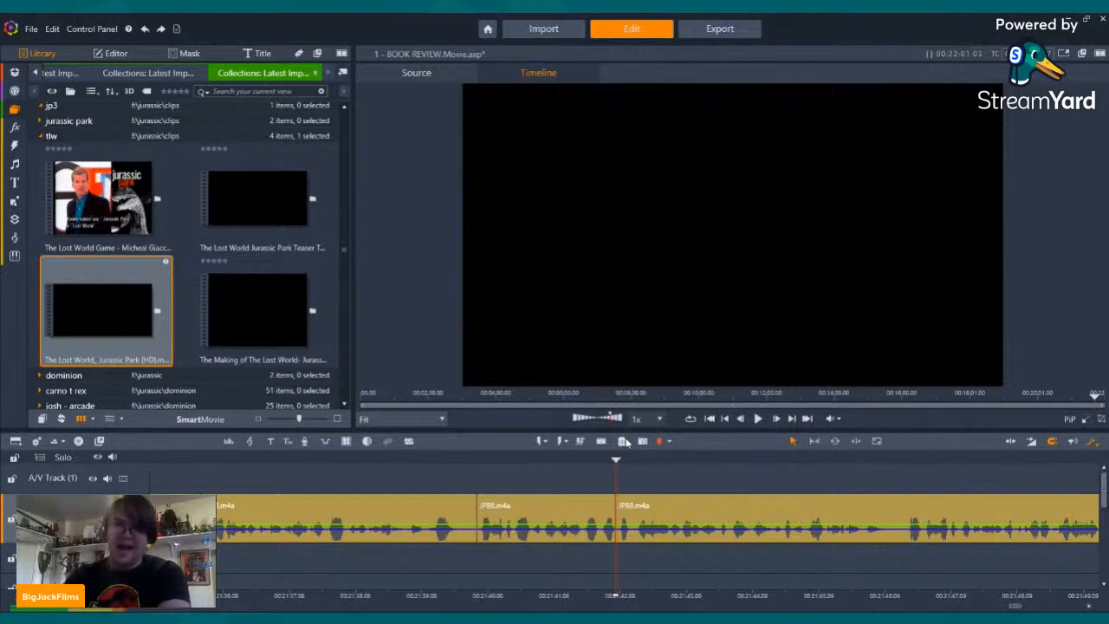
- Listen on from the JPB8 join at about 00:21:42 up to just past 00:21:49
click(758, 419)
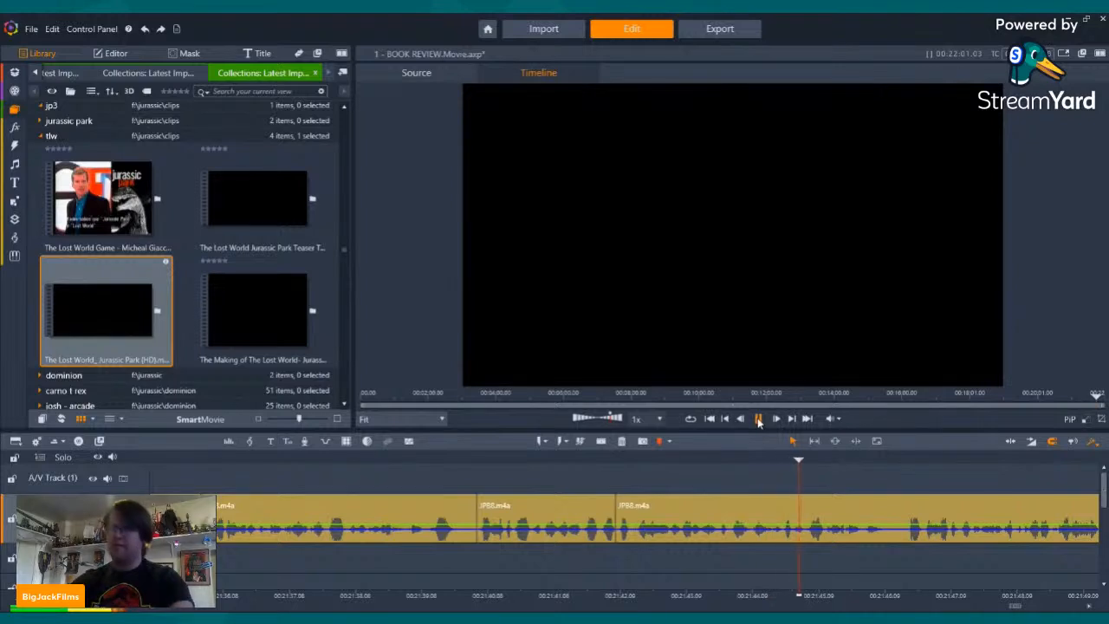
click(759, 420)
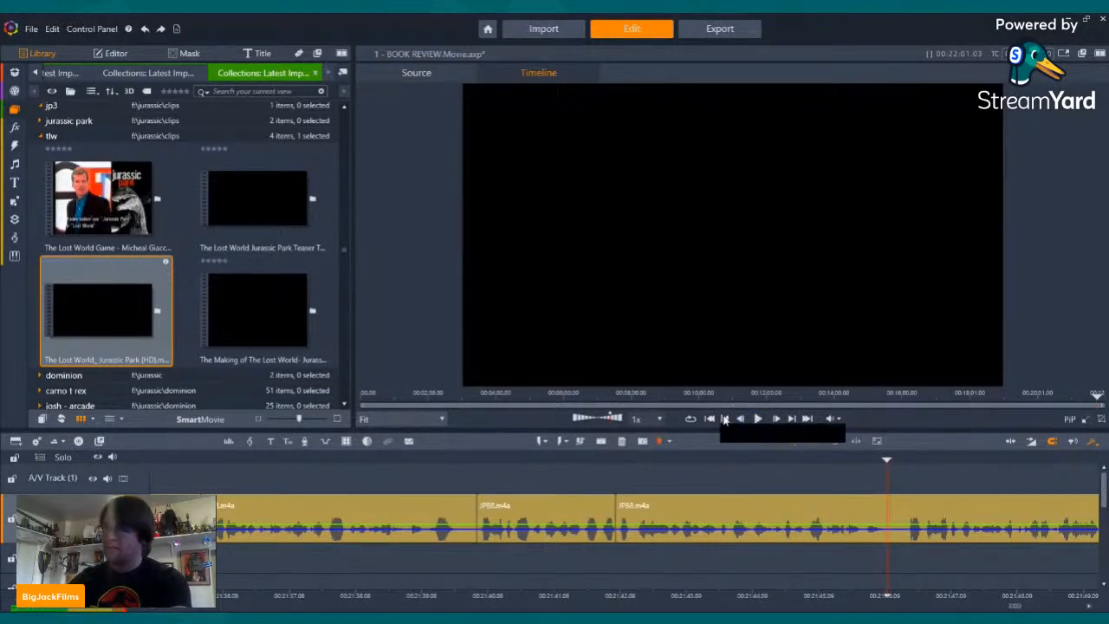
click(759, 419)
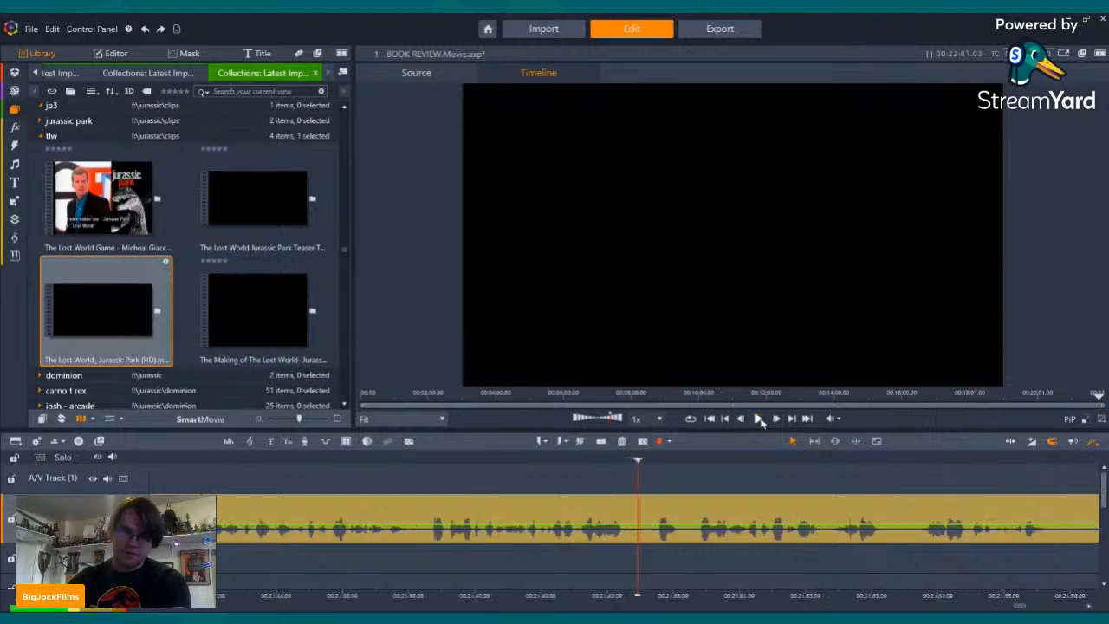
- Replay the phrase ending near 00:21:49, split JPB8 there and at about 00:21:50, and delete the section between the cuts
click(760, 419)
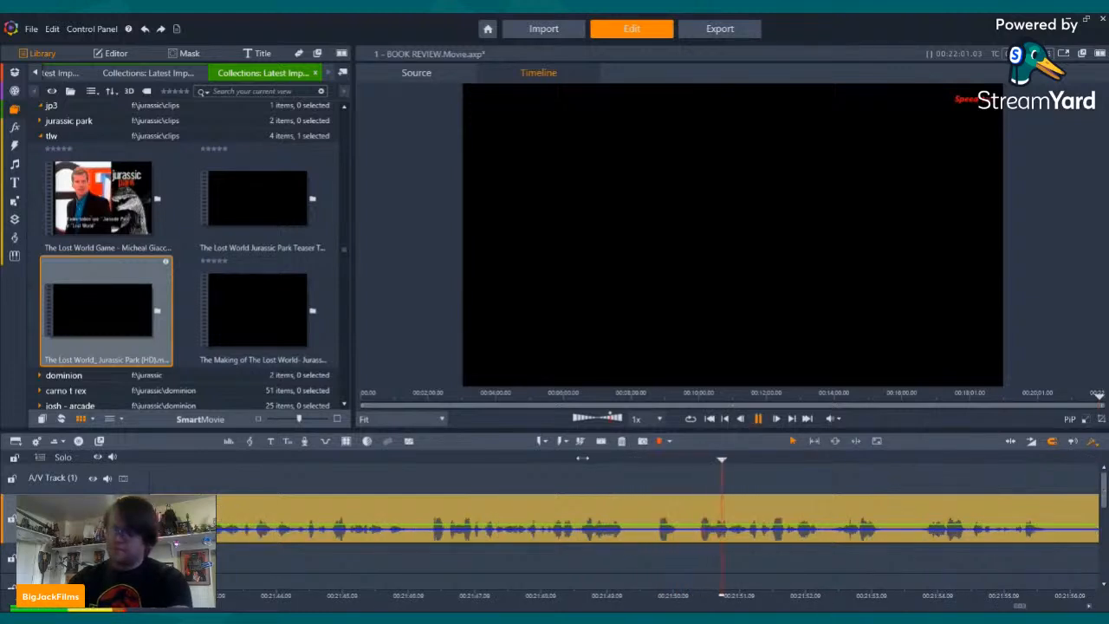
click(759, 418)
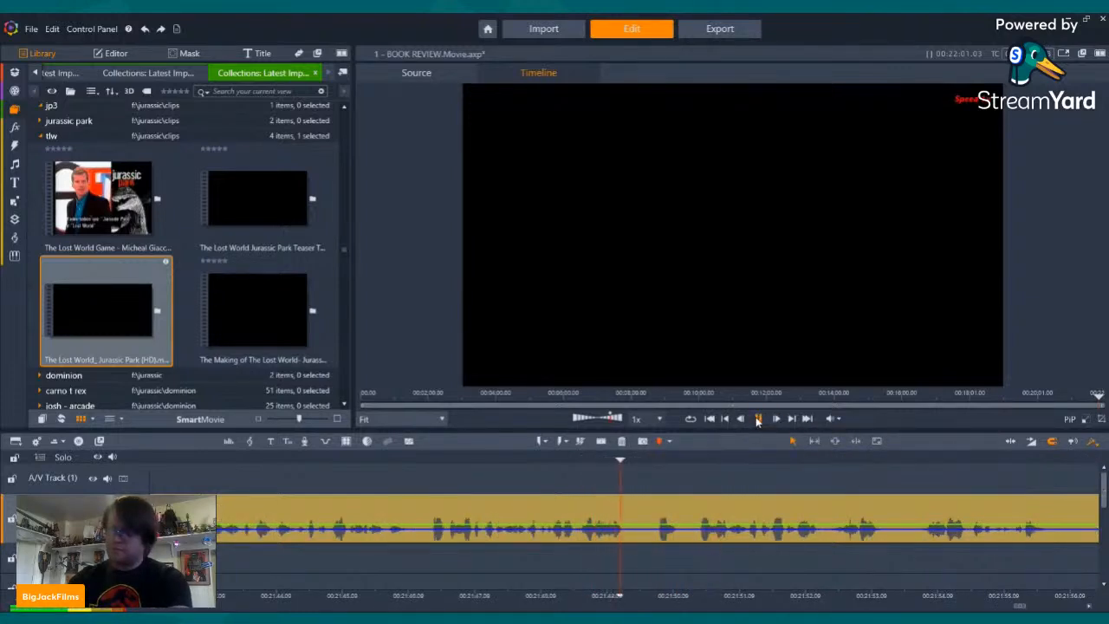
click(760, 419)
click(599, 443)
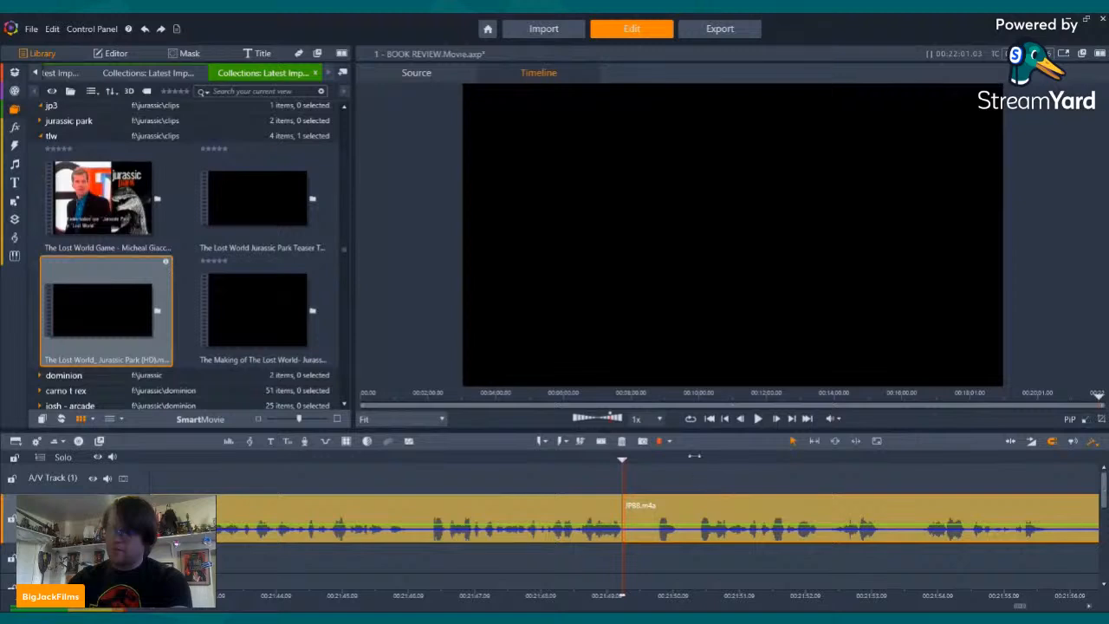
click(695, 459)
click(759, 419)
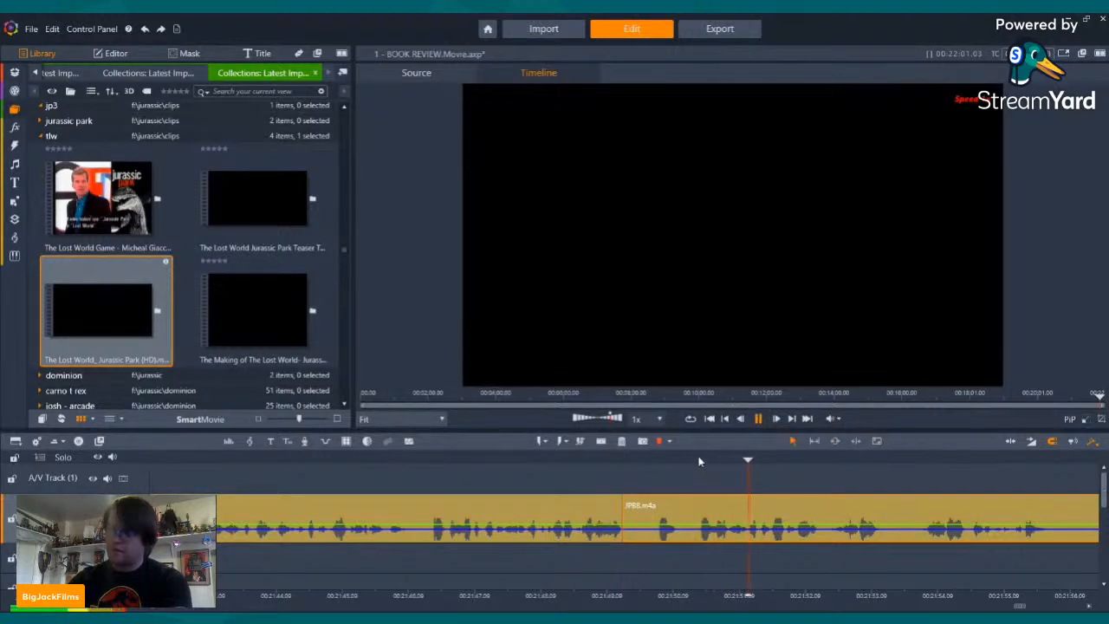
click(698, 461)
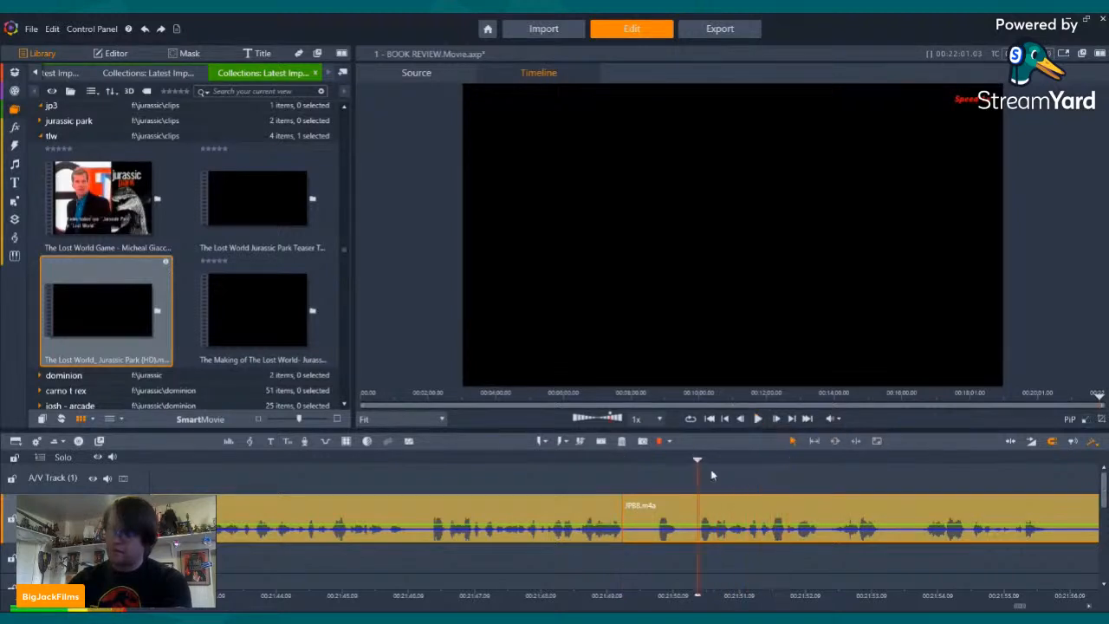
click(599, 442)
click(640, 495)
click(623, 441)
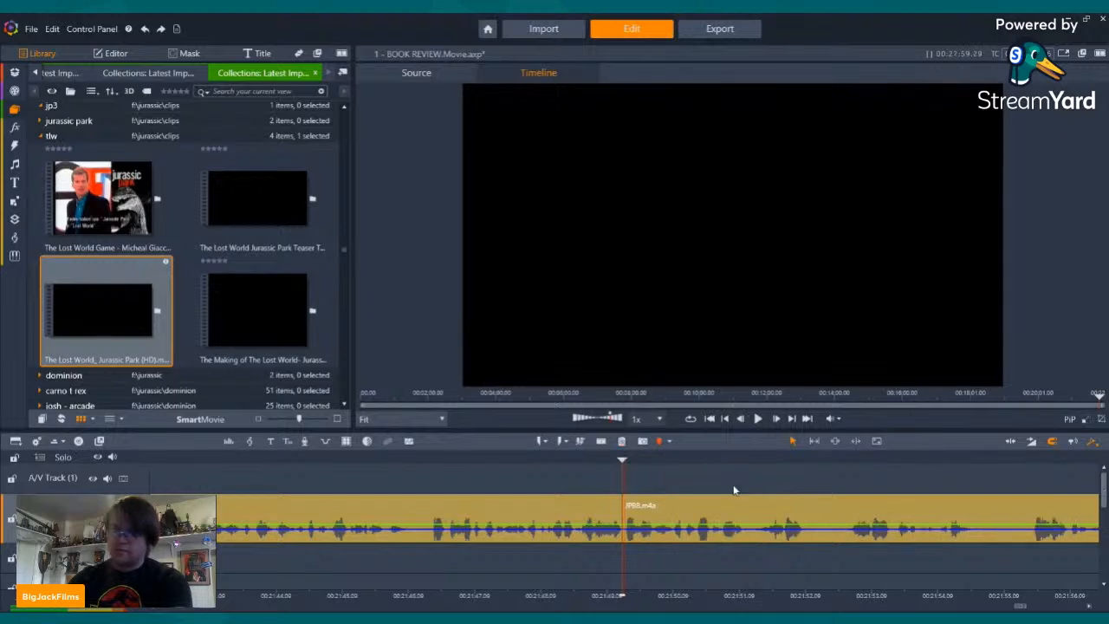
- Listen through the JPB8 join at about 00:21:49, starting 18 frames before it
key(Left)
key(Left)
key(Left)
key(Left)
key(Left)
key(Left)
key(Left)
key(Left)
key(Left)
key(Left)
key(Left)
key(Left)
key(Left)
key(Left)
key(Left)
key(Left)
key(Left)
key(Left)
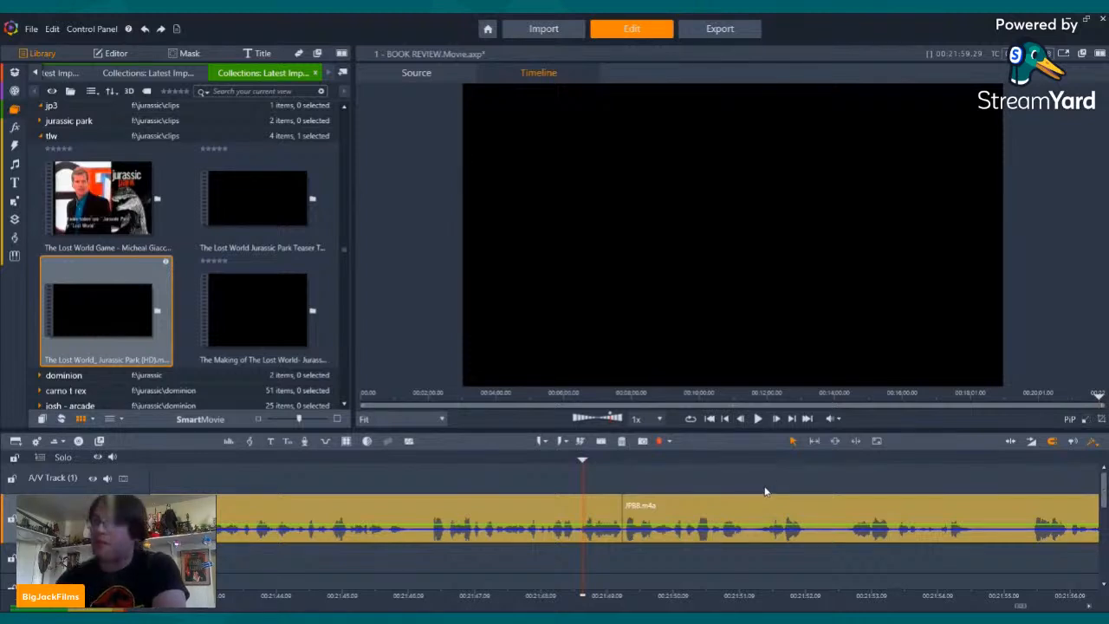
click(759, 420)
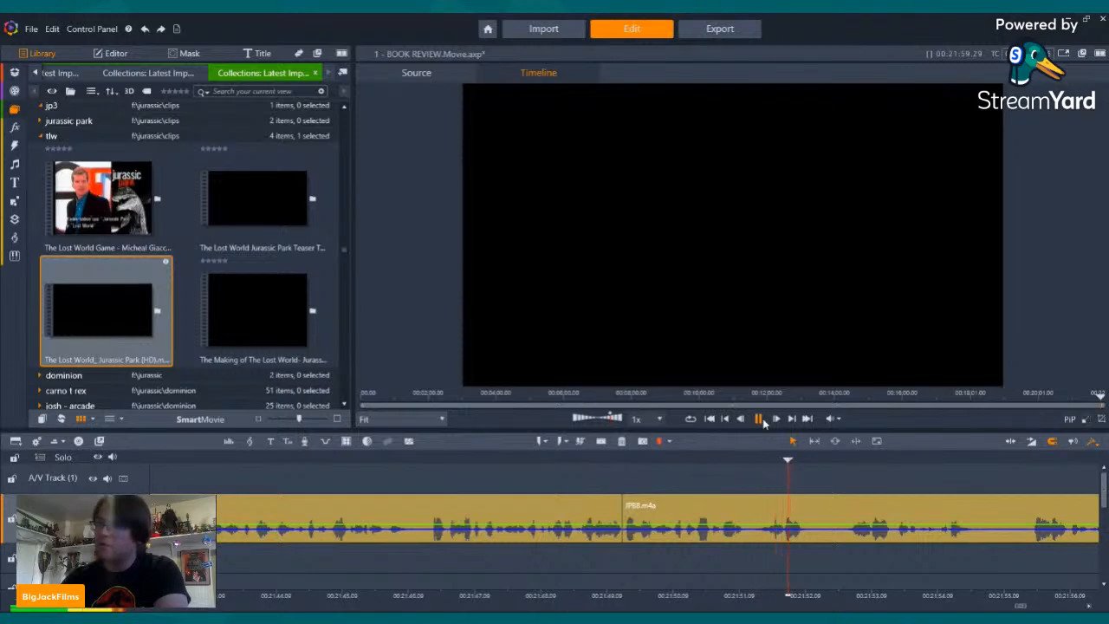
- Replay from about 00:21:51, split JPB8 at about 00:21:51.5 and 00:21:53, and delete the section between the cuts
click(708, 460)
click(760, 419)
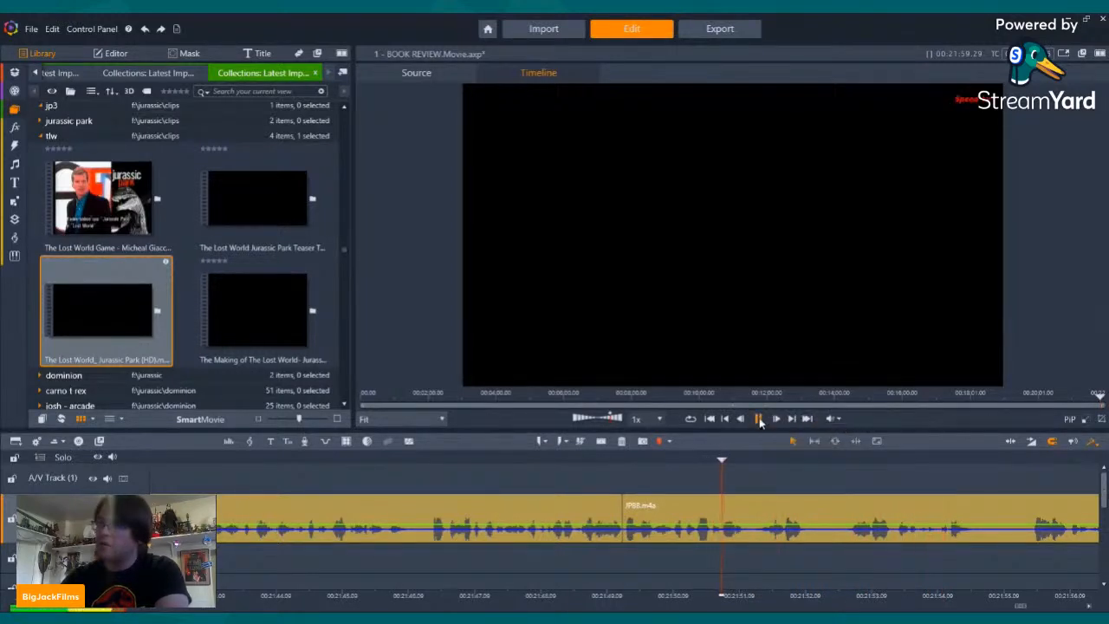
click(760, 419)
click(601, 441)
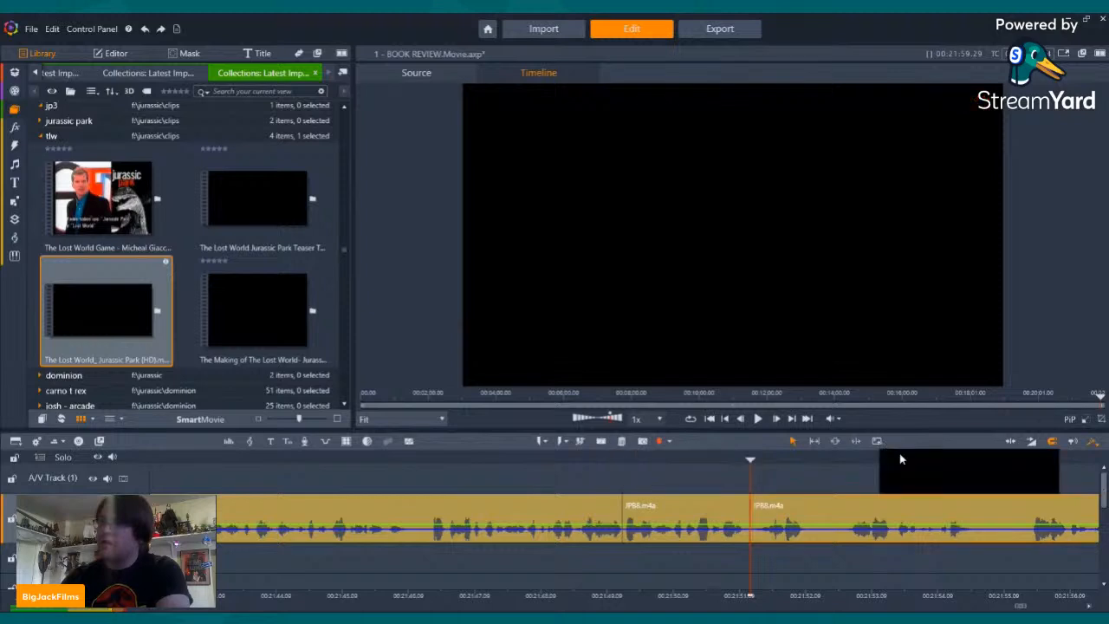
click(846, 463)
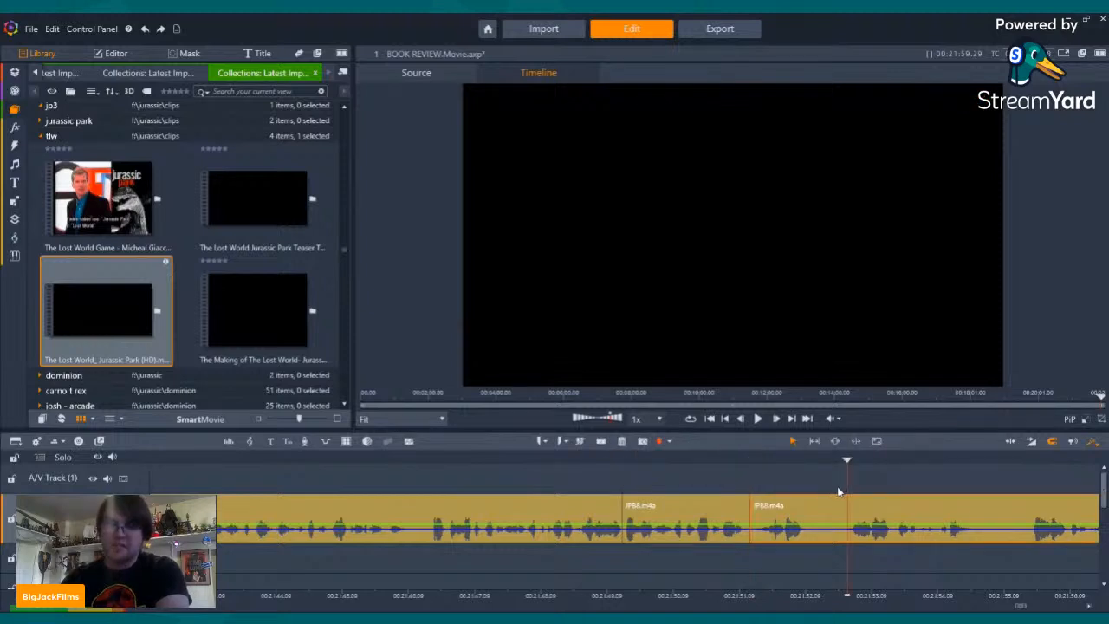
key(Left)
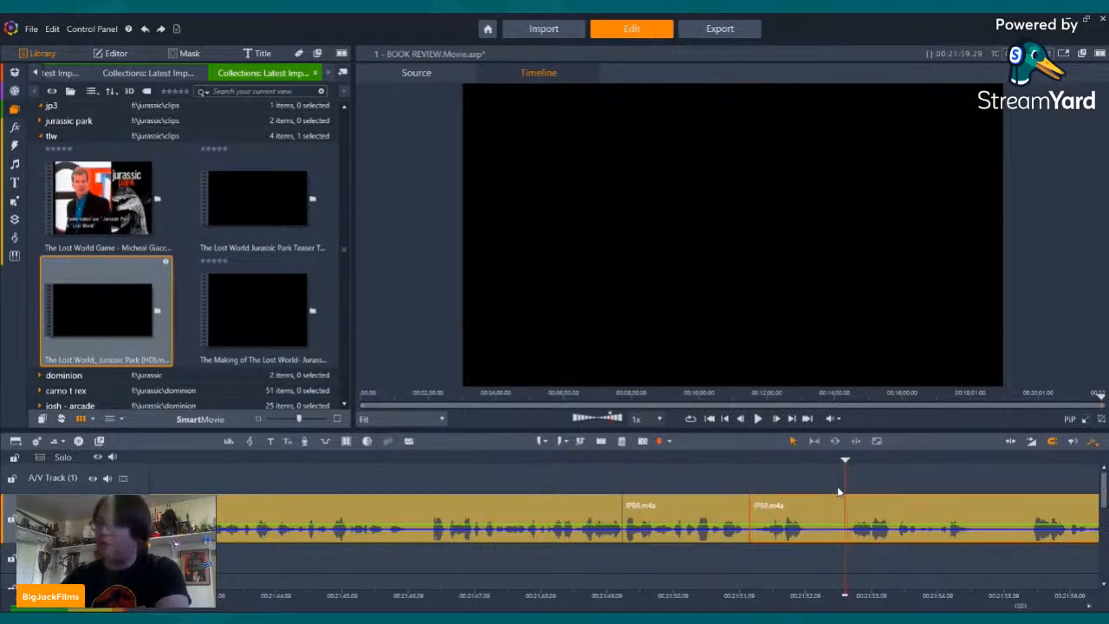
click(600, 441)
click(789, 530)
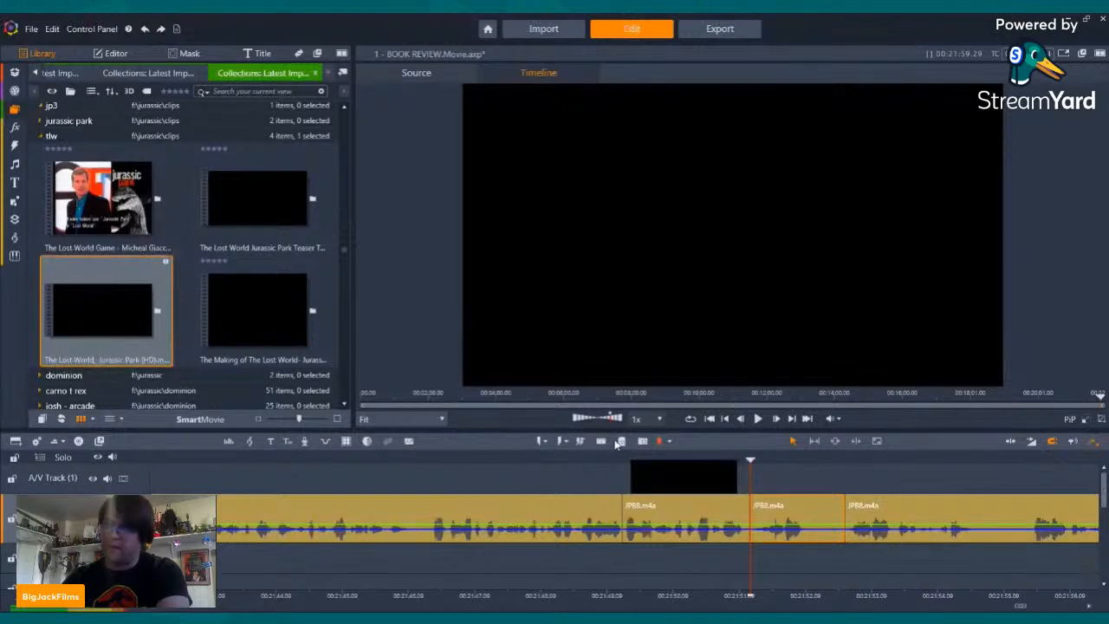
click(622, 442)
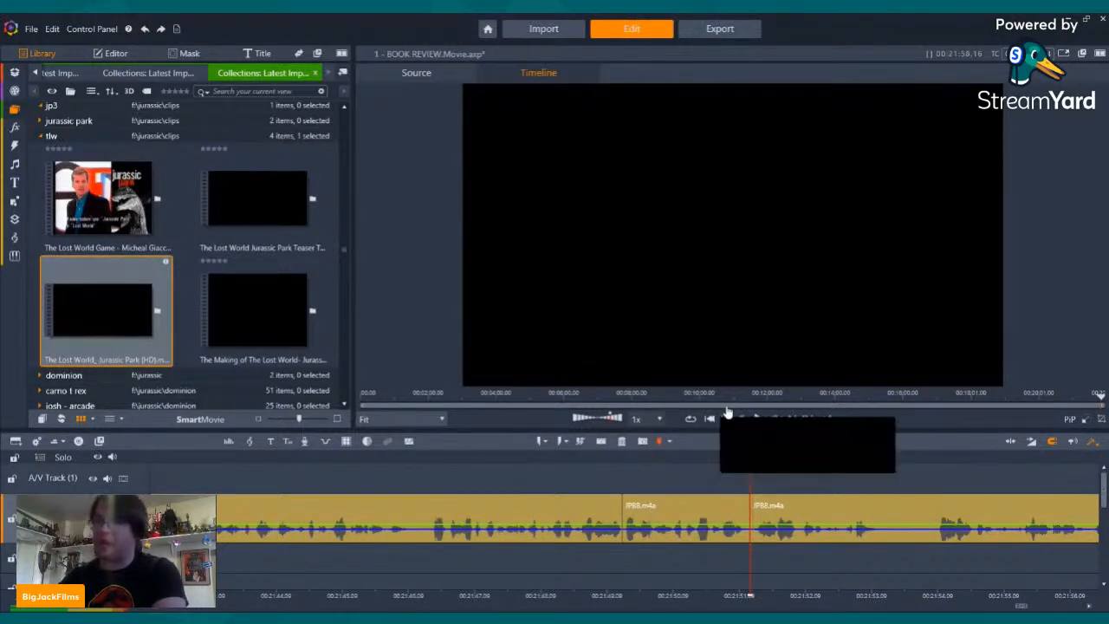
- Listen on from the 00:21:51 join, split JPB8 at about 00:21:53 and 00:21:54, and delete both pieces between the join and the last cut
click(759, 420)
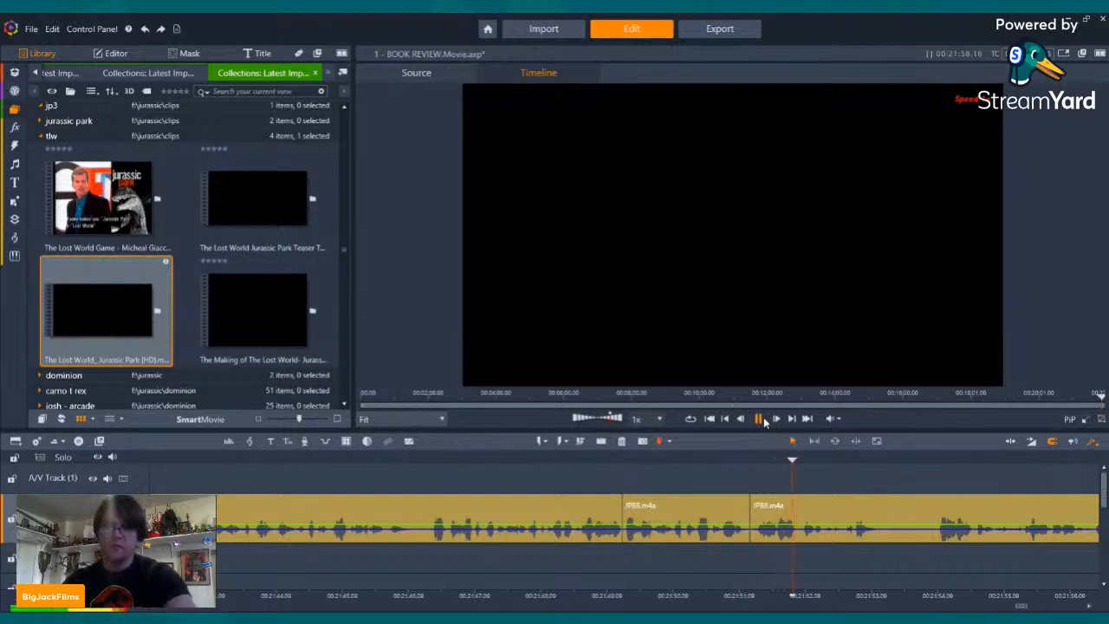
click(760, 419)
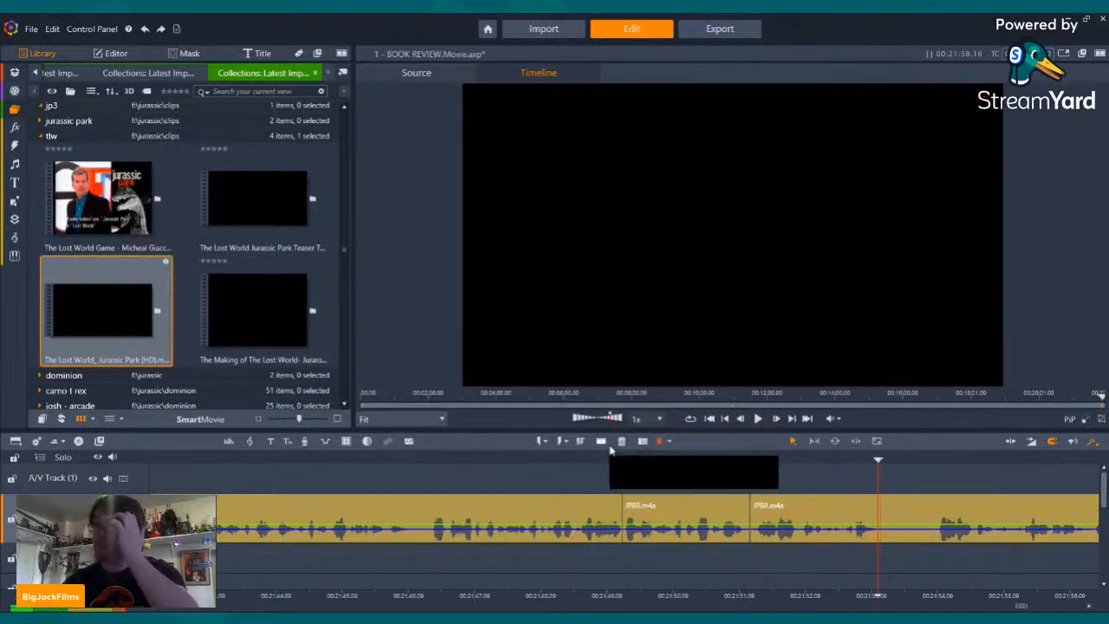
click(924, 461)
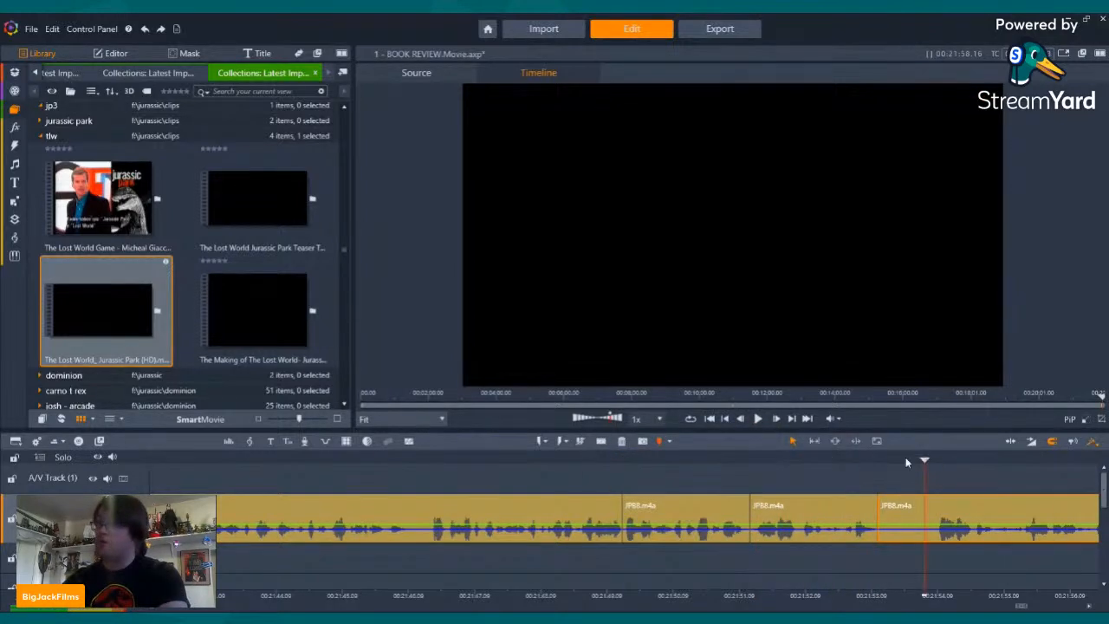
click(759, 420)
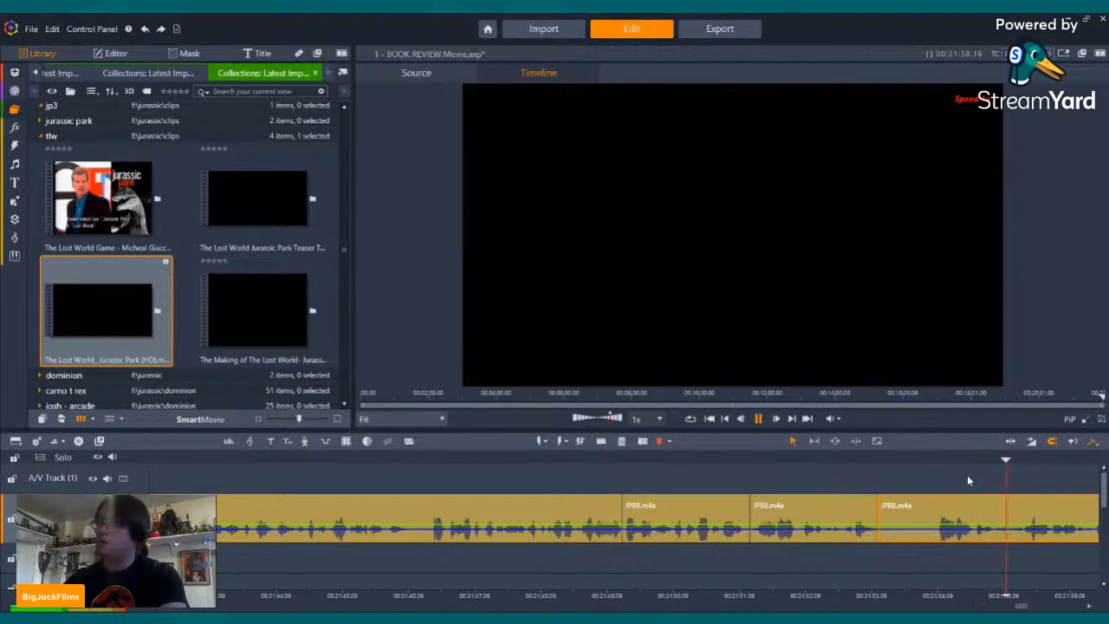
click(462, 461)
click(457, 461)
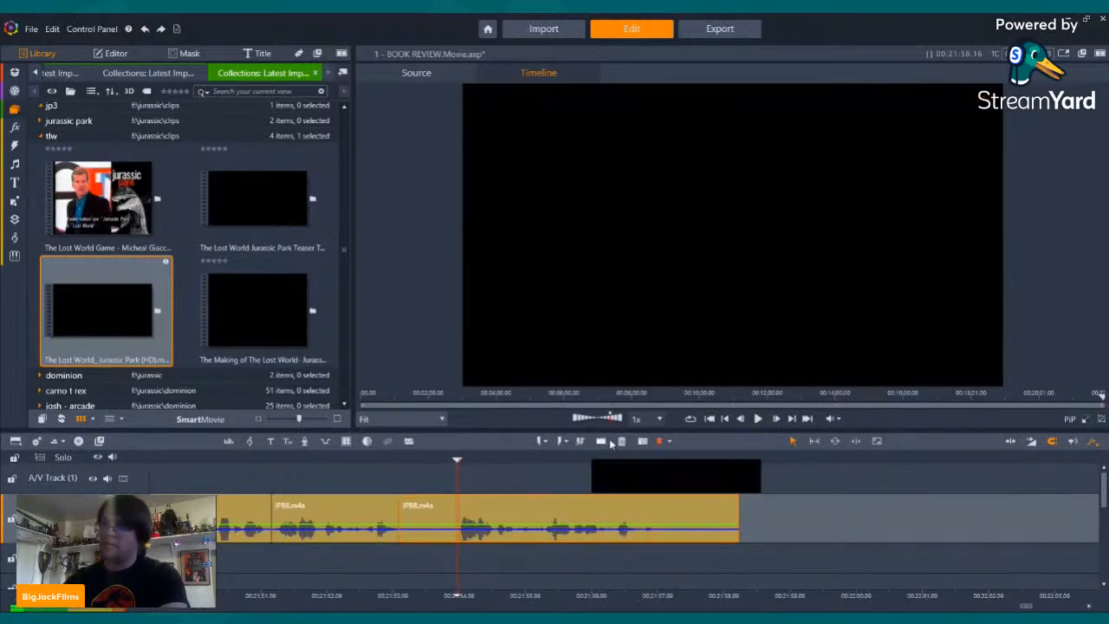
click(600, 440)
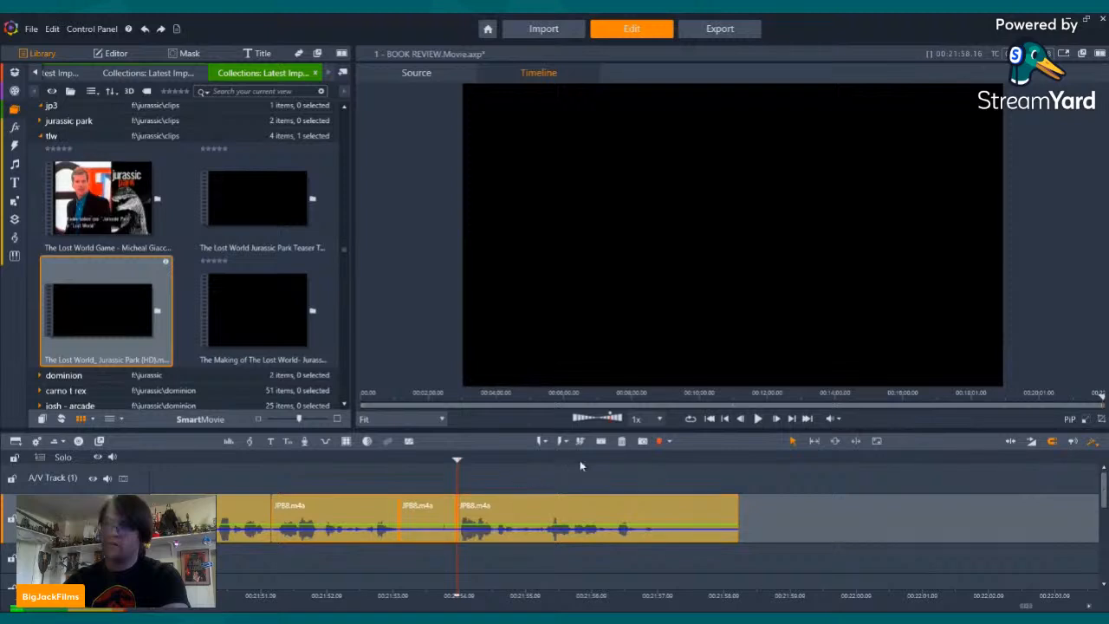
click(621, 441)
- Listen from about 00:21:51 to the end of the speech, split JPB8 at about 00:21:54.5, and delete the remaining tail
click(260, 460)
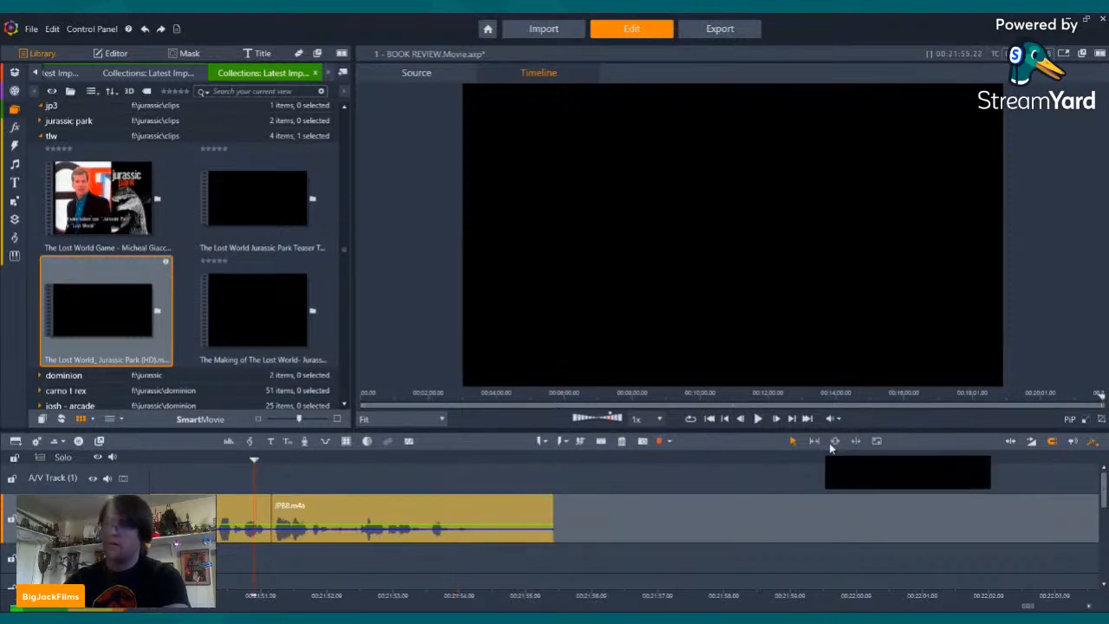
click(758, 419)
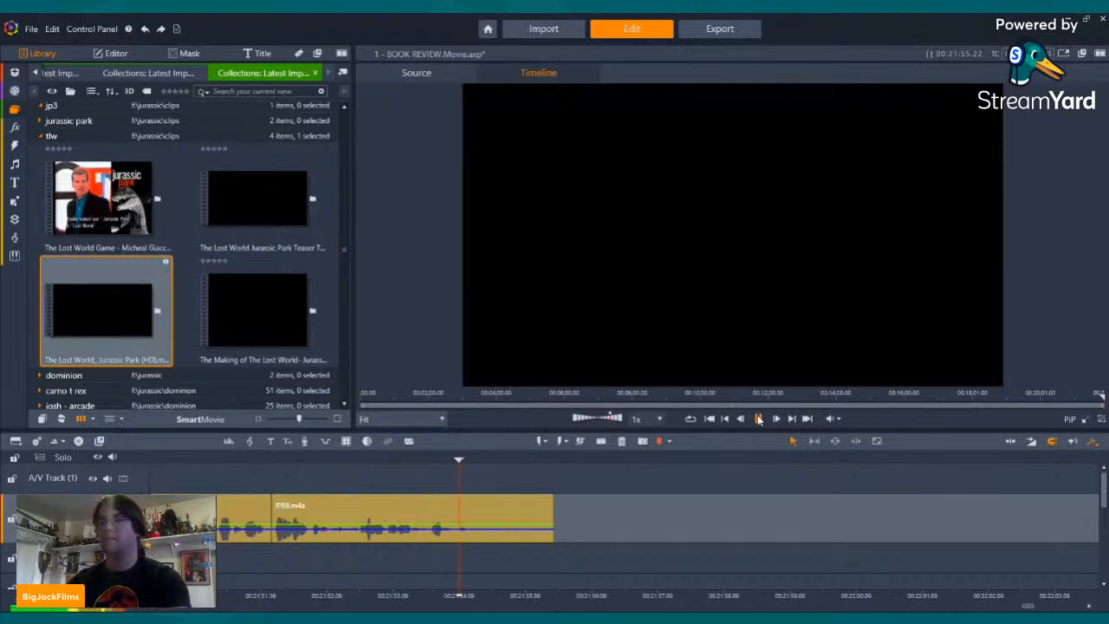
click(758, 419)
click(602, 441)
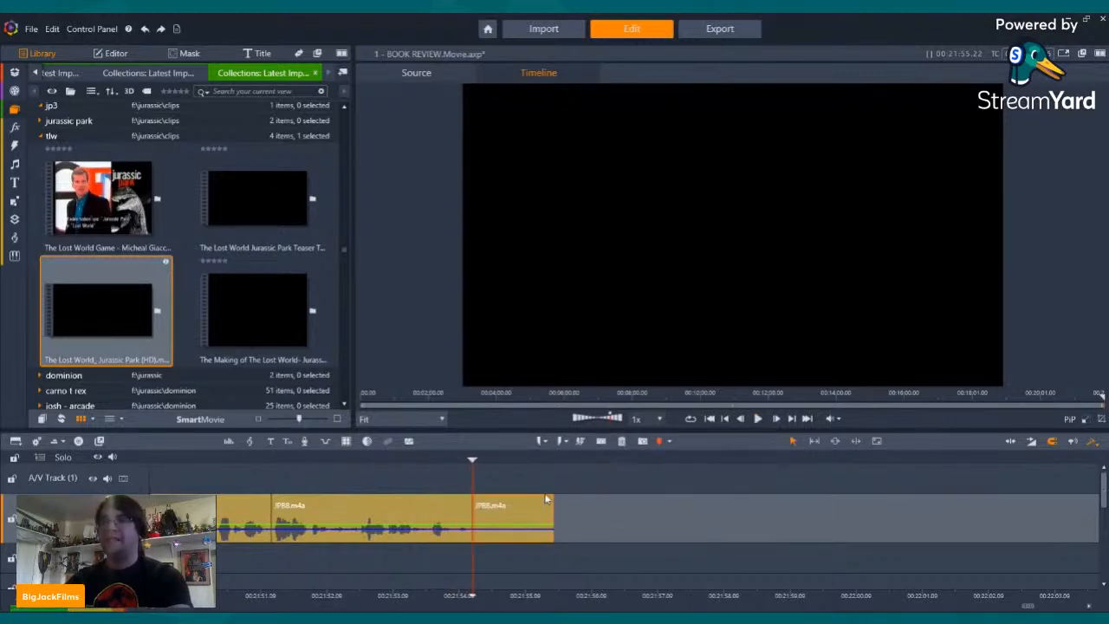
click(546, 499)
click(622, 441)
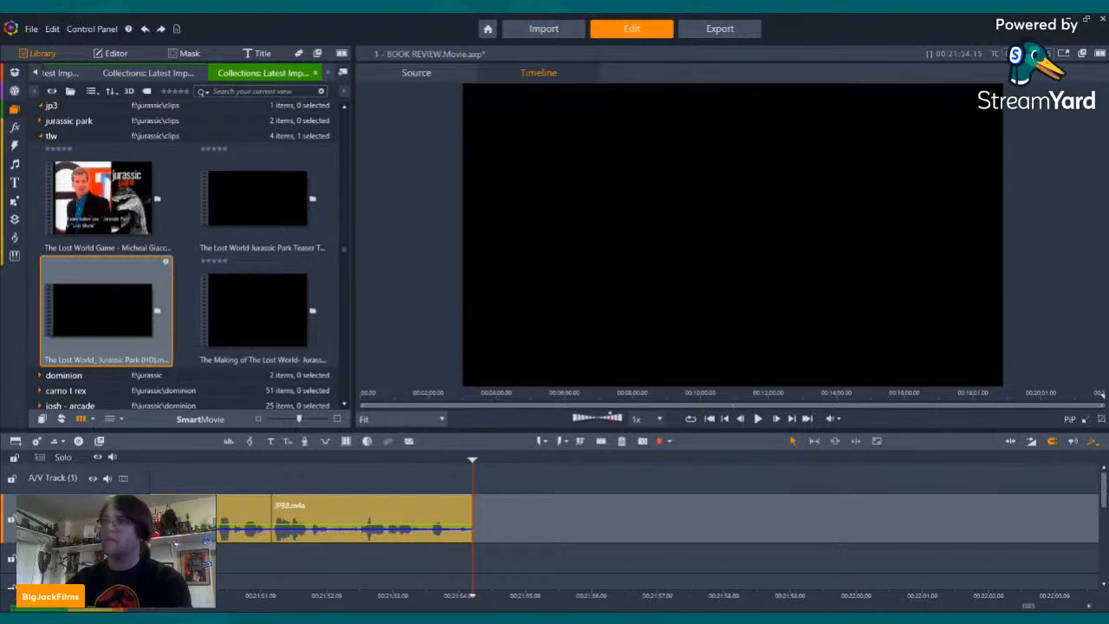
- Find JPB9.m4a in the library's review folder, preview it, and add it to the audio track behind the last JPB8 piece
click(268, 115)
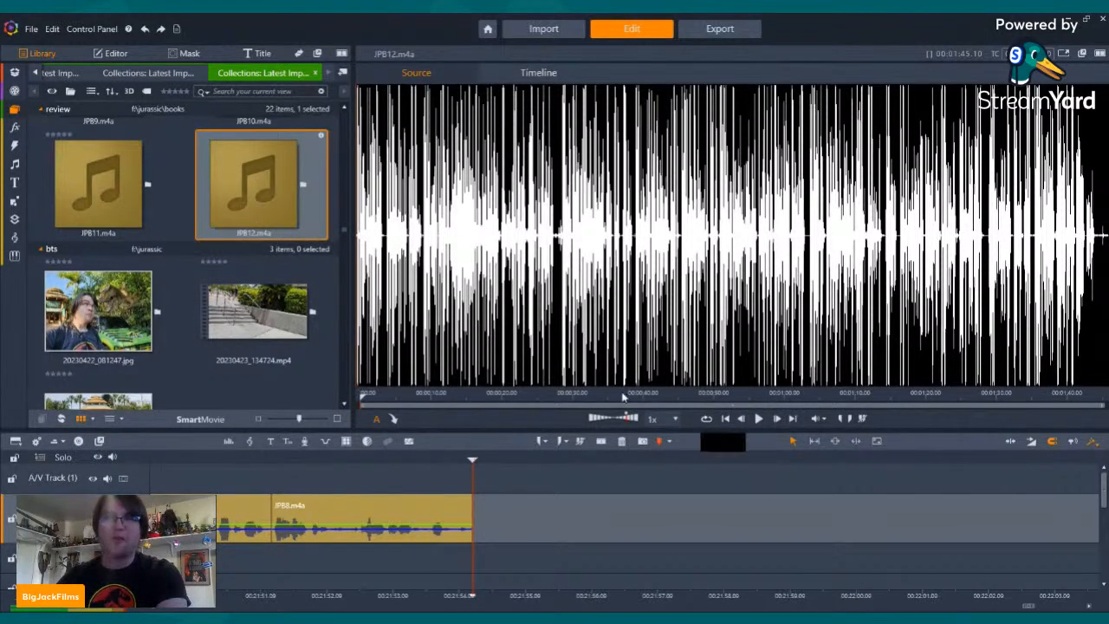
scroll(314, 256, up, 3)
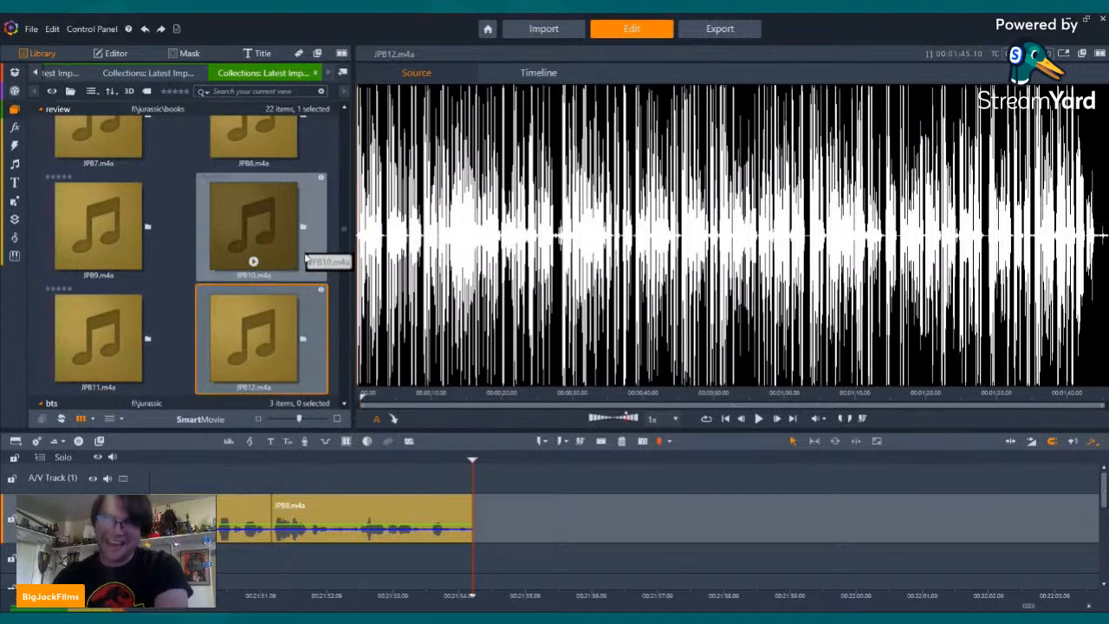
scroll(223, 214, up, 5)
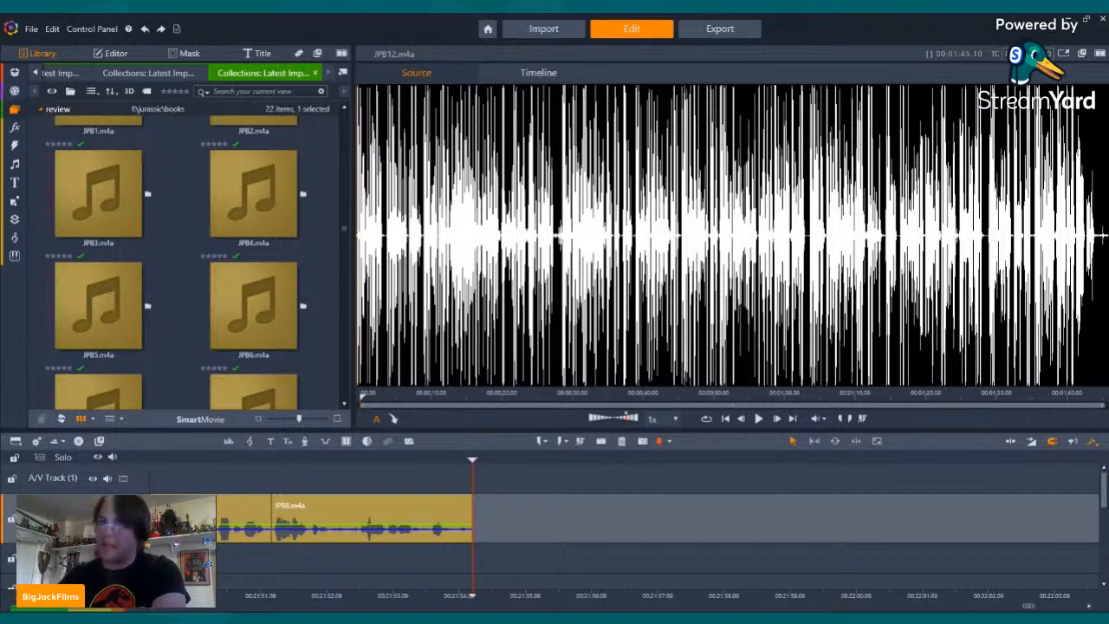
drag(94, 162, 169, 111)
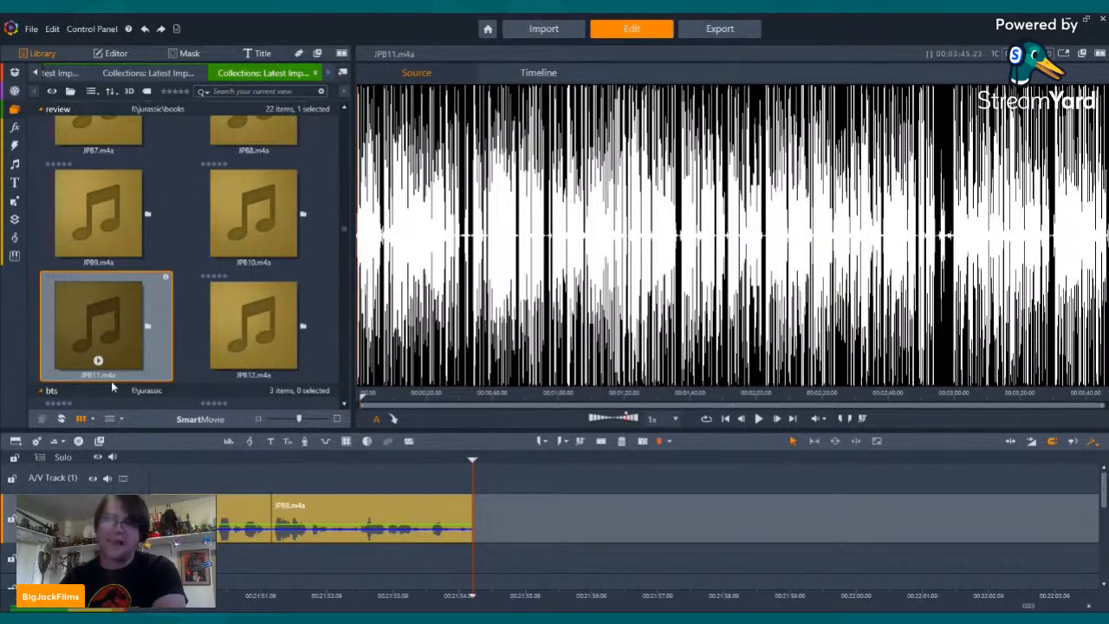
scroll(178, 256, up, 3)
scroll(104, 364, down, 3)
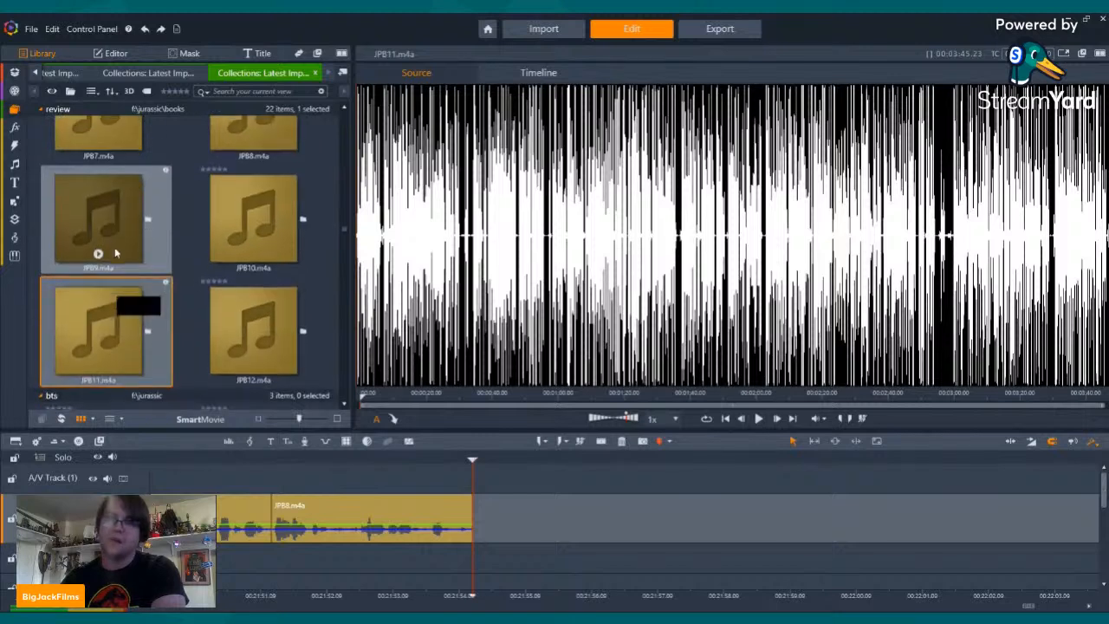
click(99, 249)
click(98, 250)
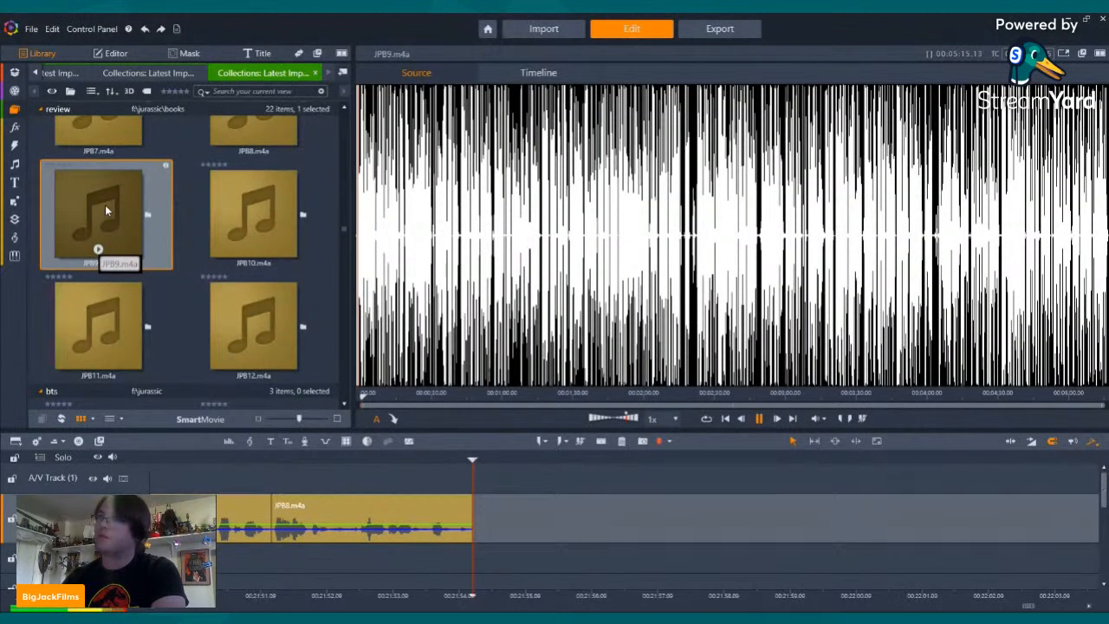
scroll(211, 201, up, 3)
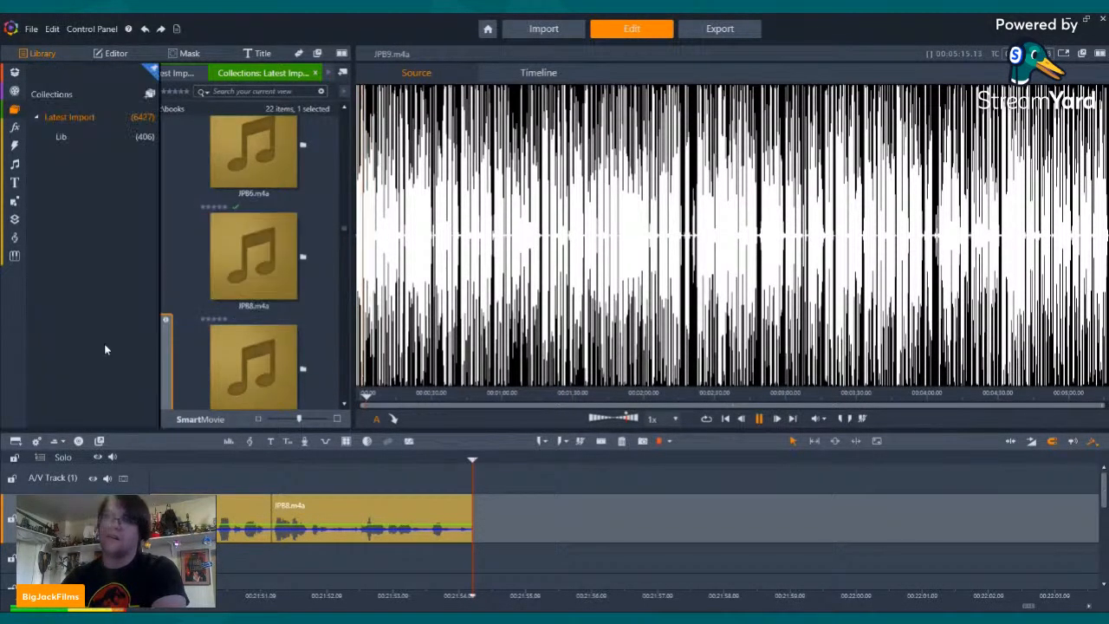
drag(145, 353, 485, 520)
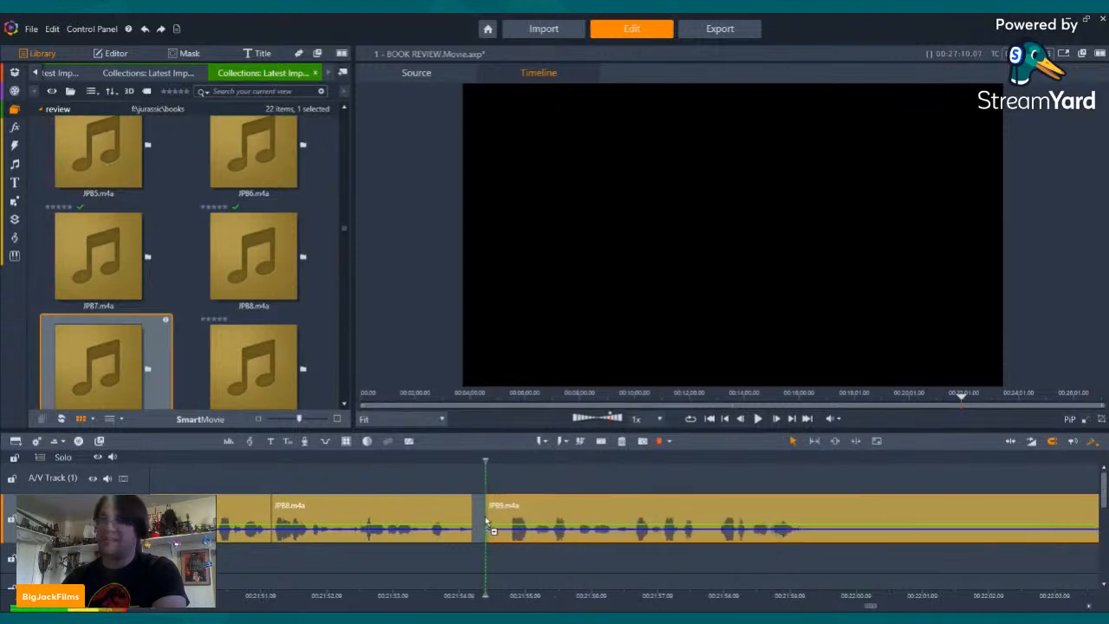
- Split JPB9 just before its first words and delete the short lead-in so the speech follows JPB8 directly
click(493, 461)
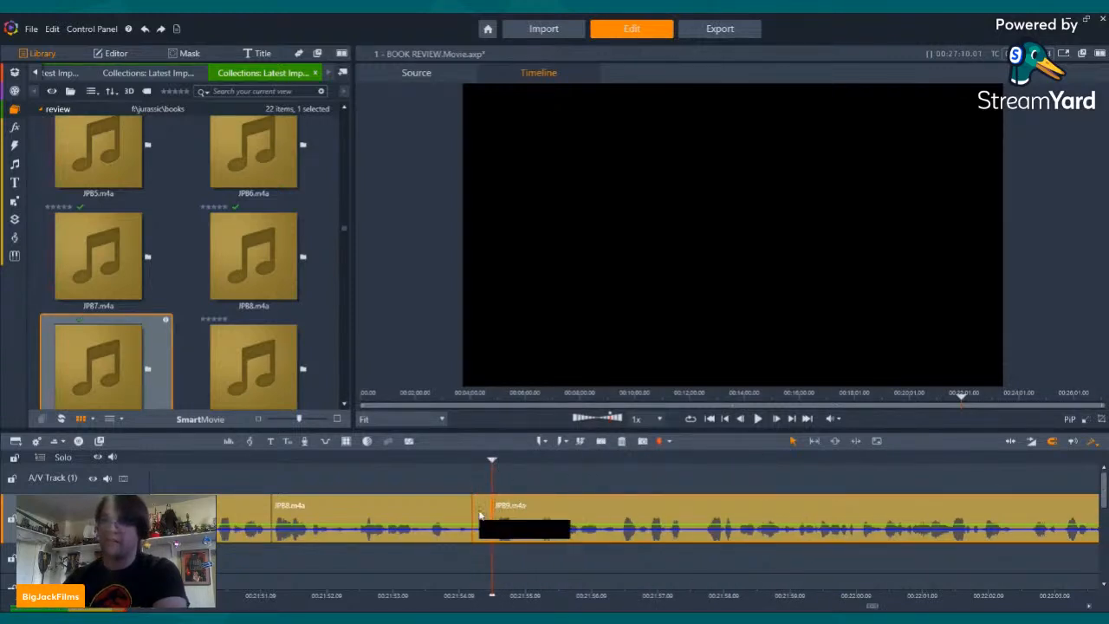
click(481, 514)
click(622, 442)
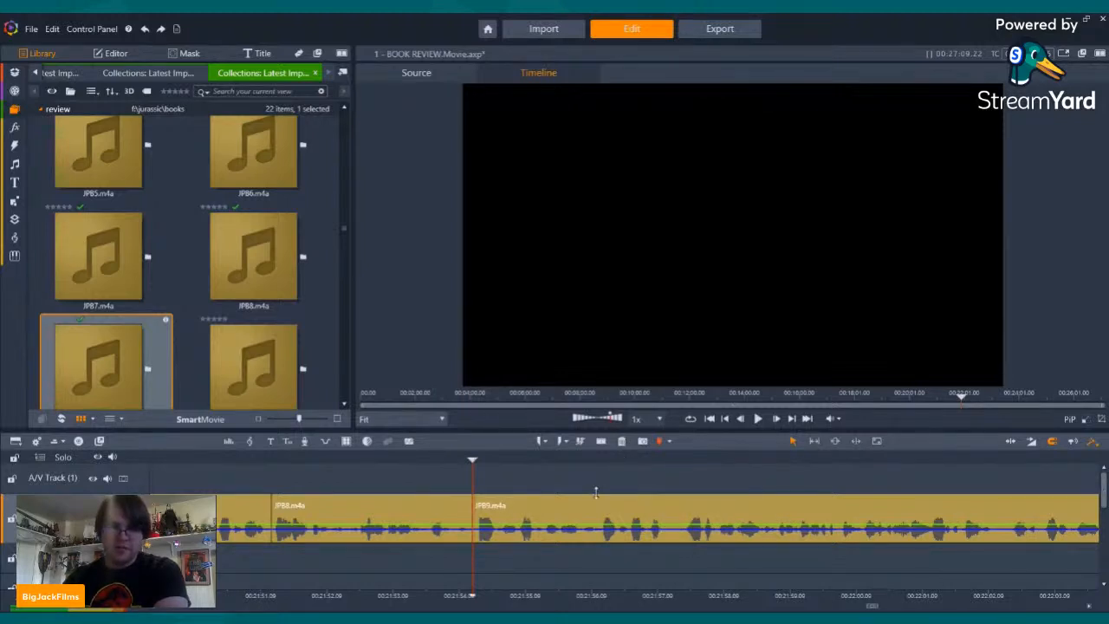
- Listen through the join between JPB8 and JPB9, starting 10 frames before it
key(Left)
key(Left)
key(Left)
key(Left)
key(Left)
key(Left)
key(Left)
key(Left)
key(Left)
key(Left)
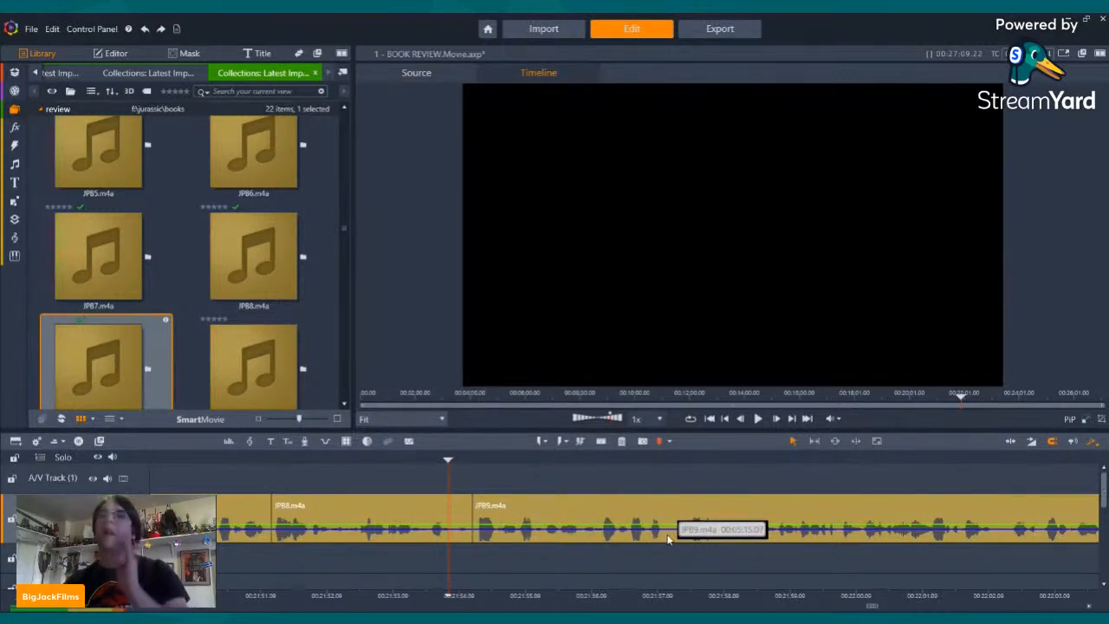
click(759, 419)
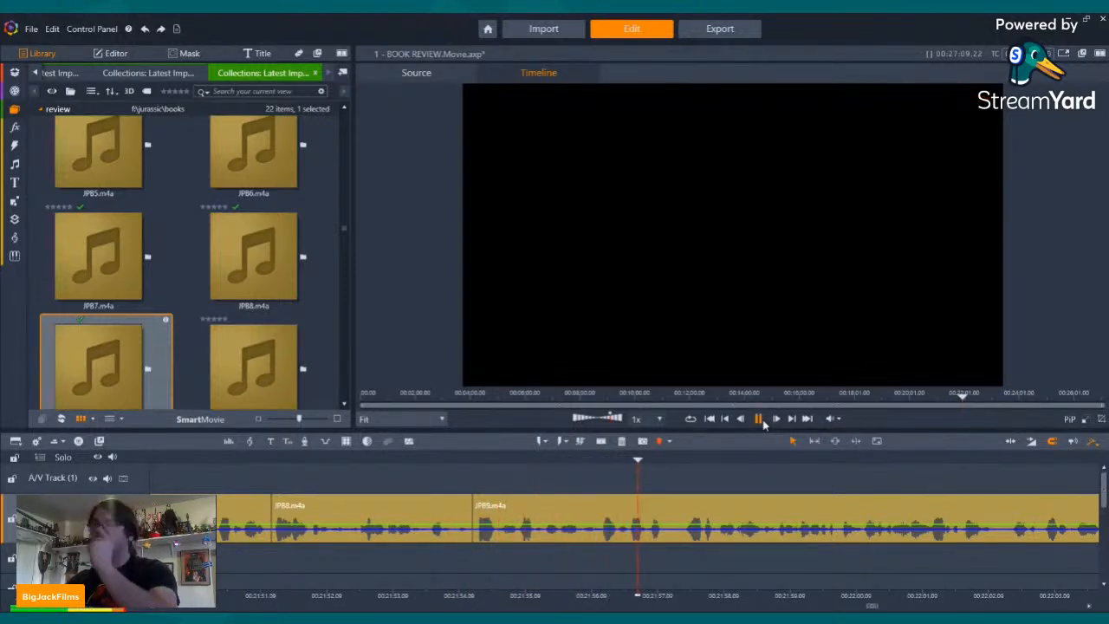
click(759, 418)
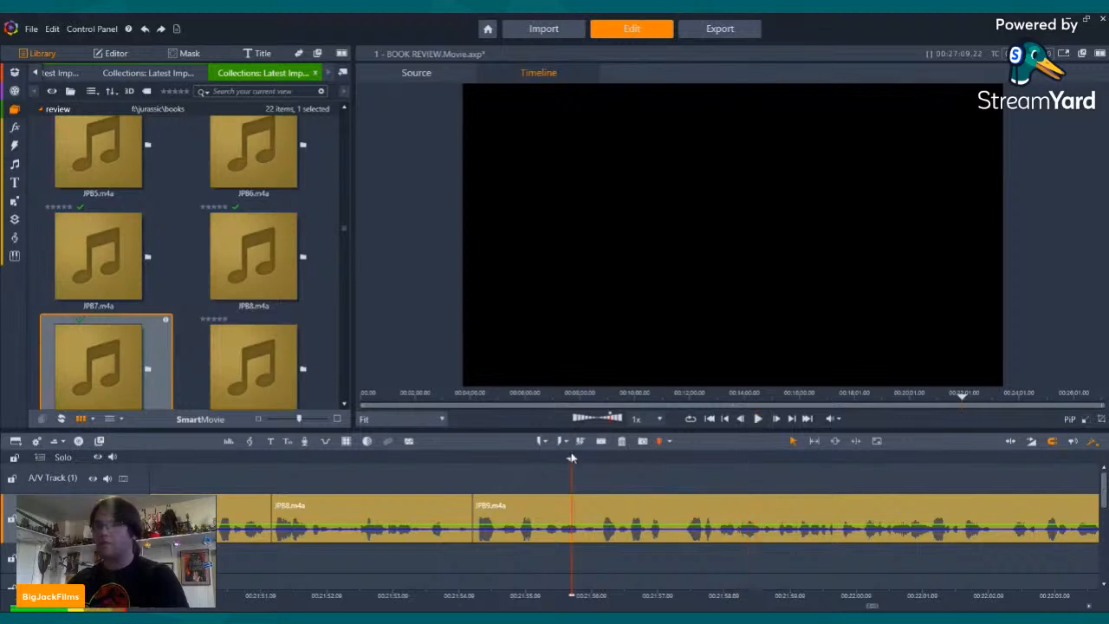
- Replay the phrase before 00:21:57, split JPB9 just before 00:21:57 and about 25 frames further on, and delete the piece between
click(758, 419)
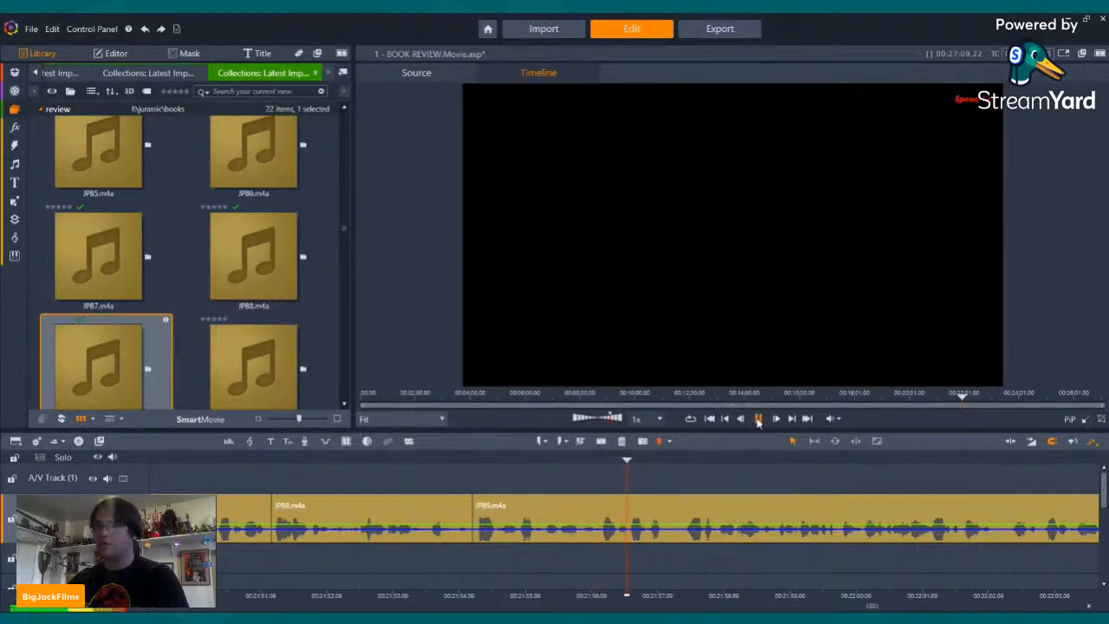
click(759, 419)
click(565, 444)
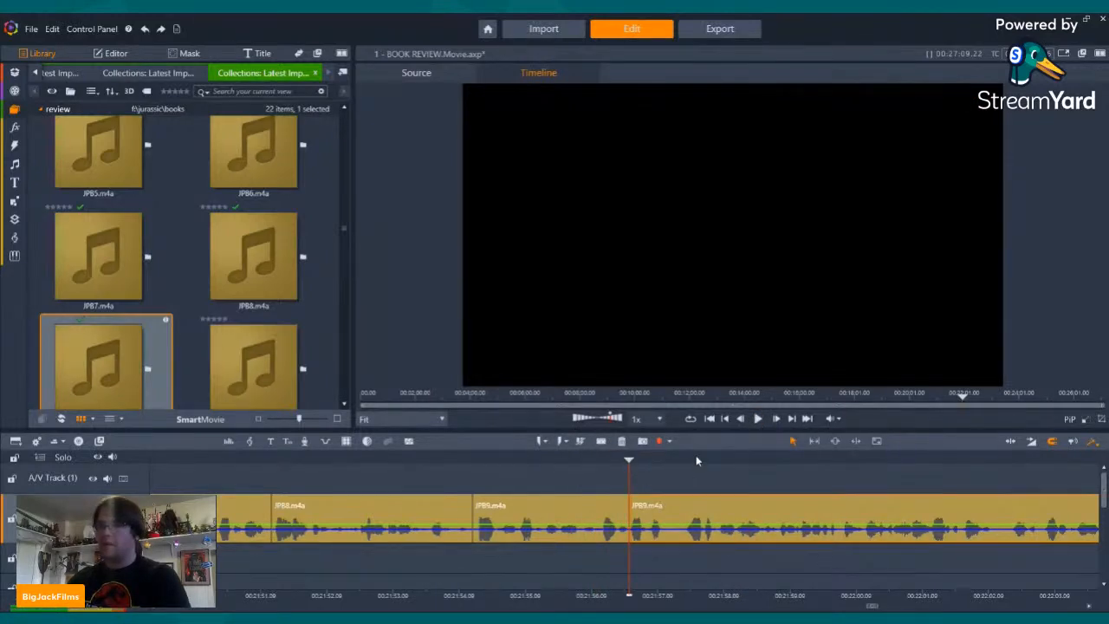
drag(691, 466, 682, 467)
click(603, 442)
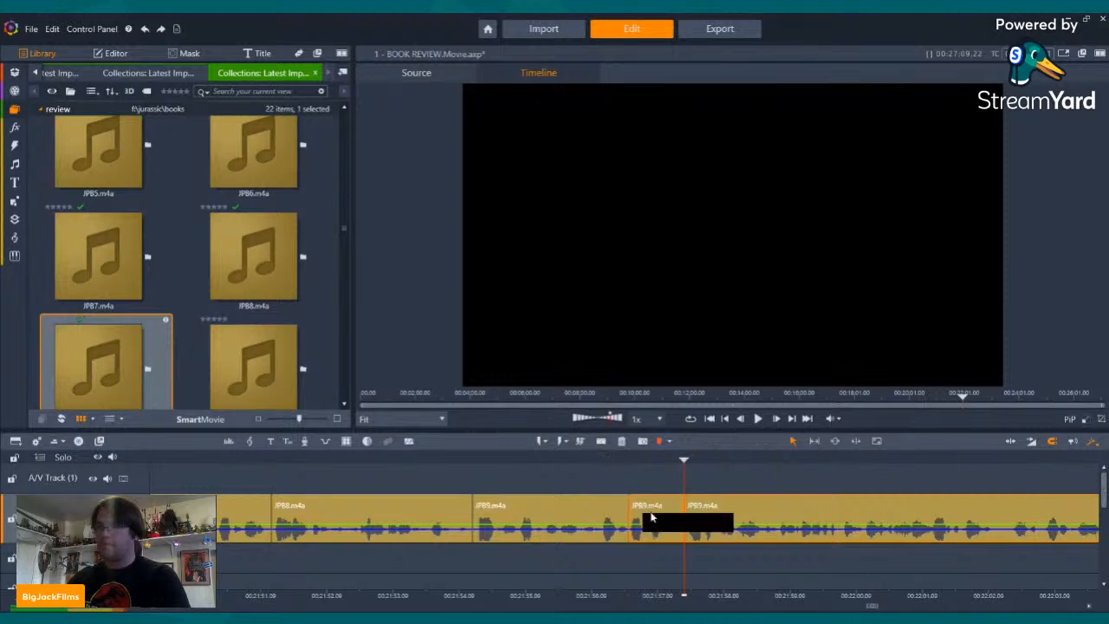
click(629, 459)
key(Delete)
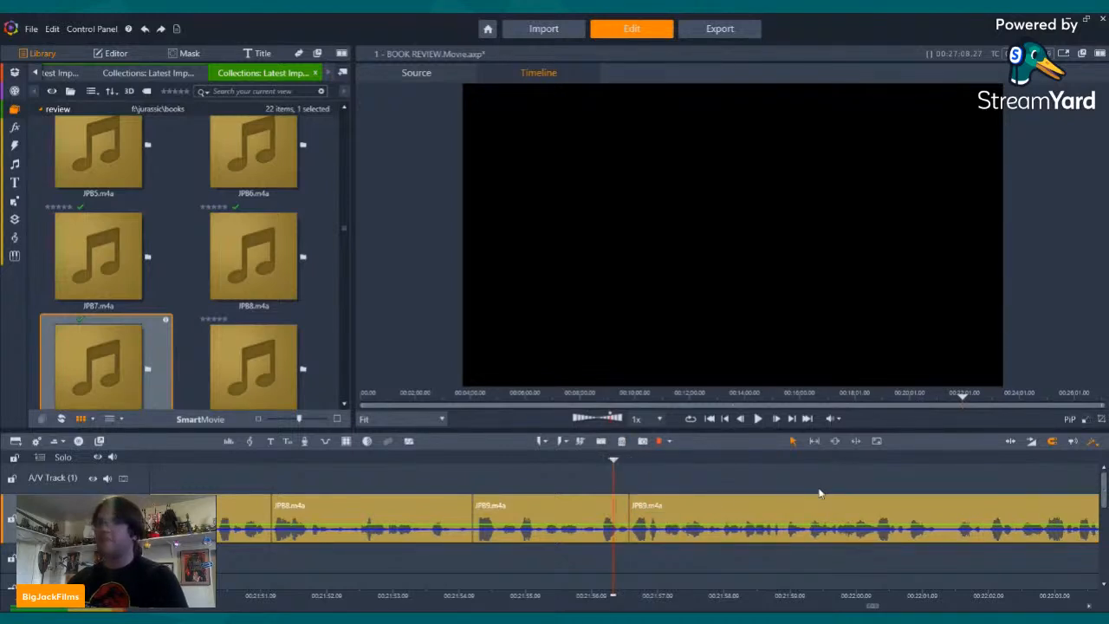
- Play on from 00:21:56, split JPB9 at about 00:22:11.5 and just before 00:22:14, and delete the piece between
click(757, 418)
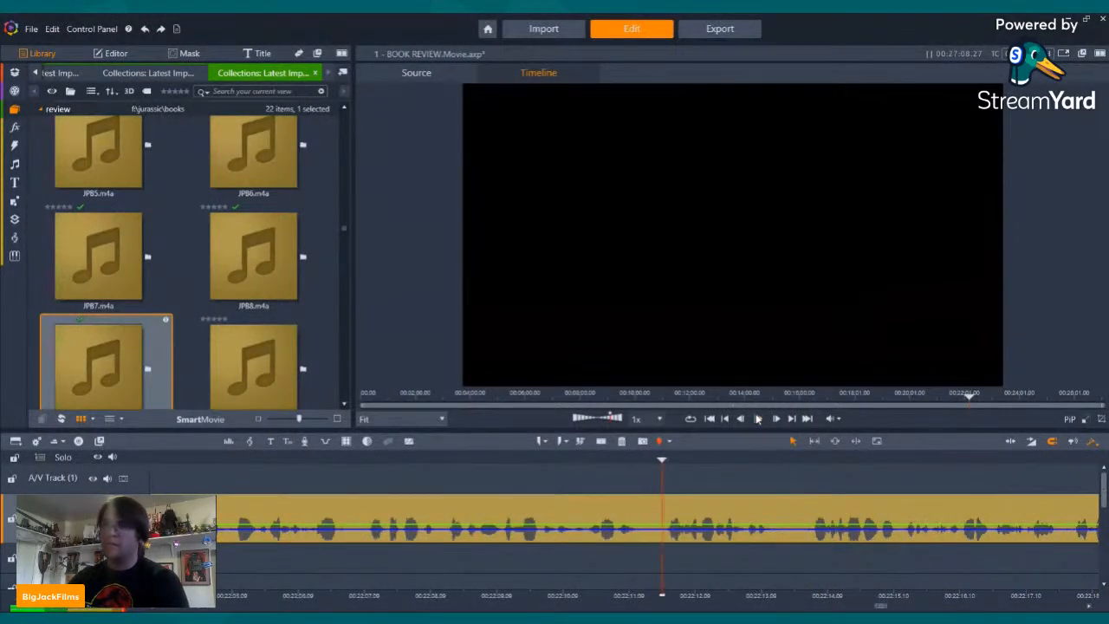
click(758, 418)
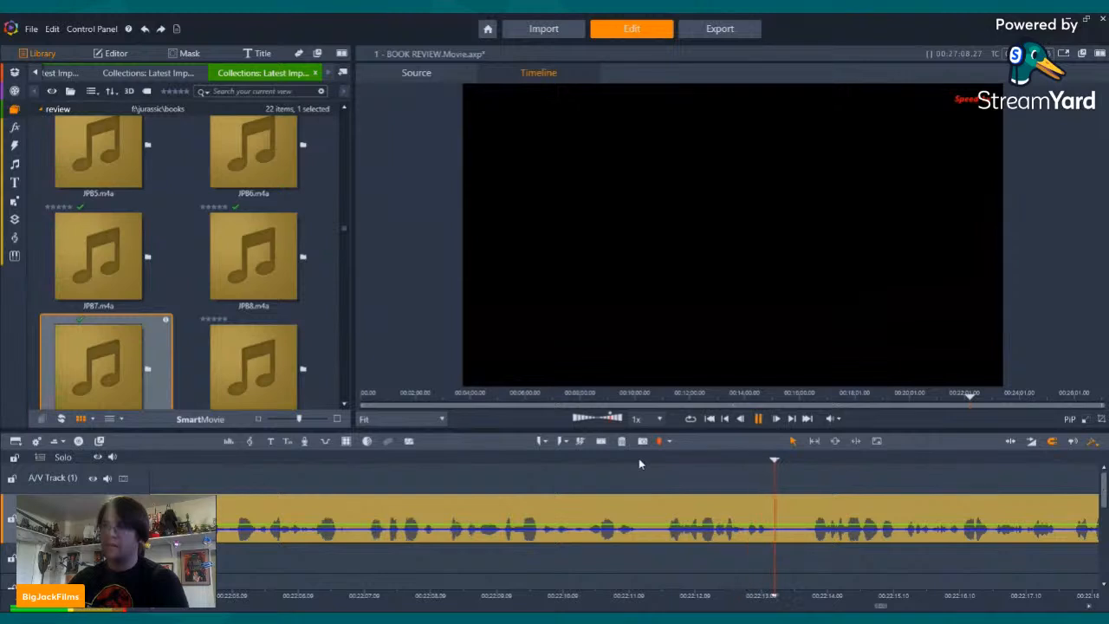
click(640, 461)
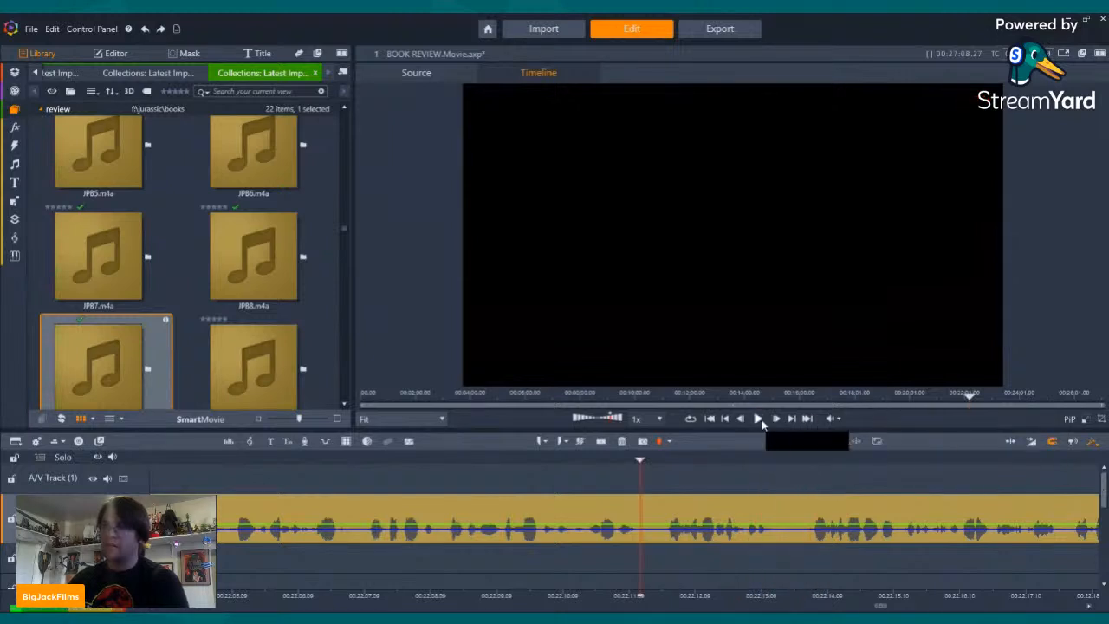
click(801, 461)
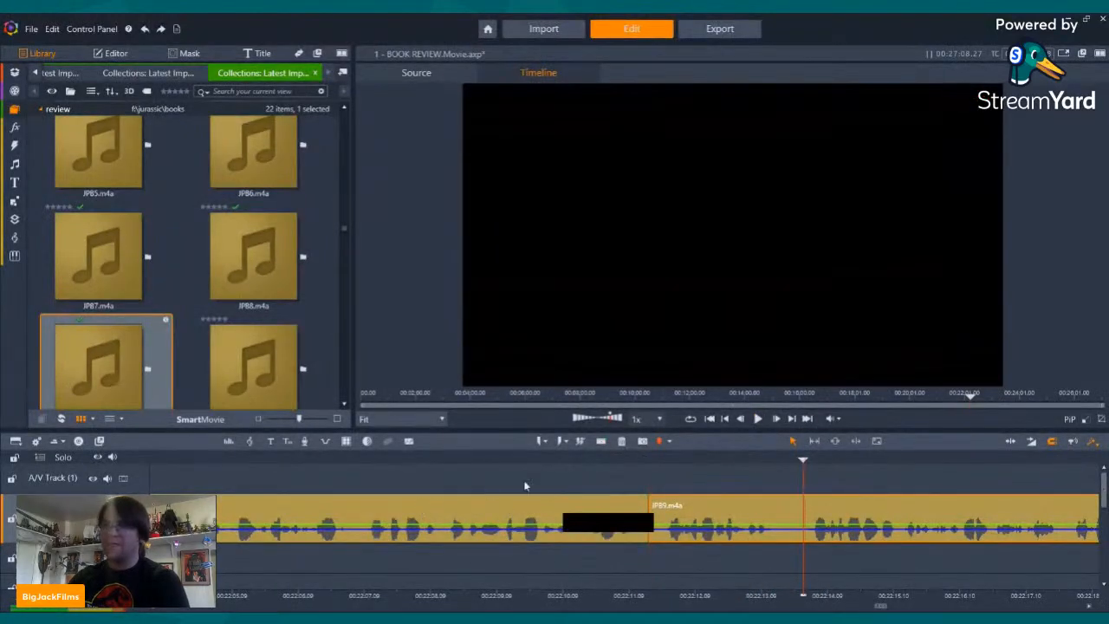
click(601, 442)
click(652, 462)
click(621, 441)
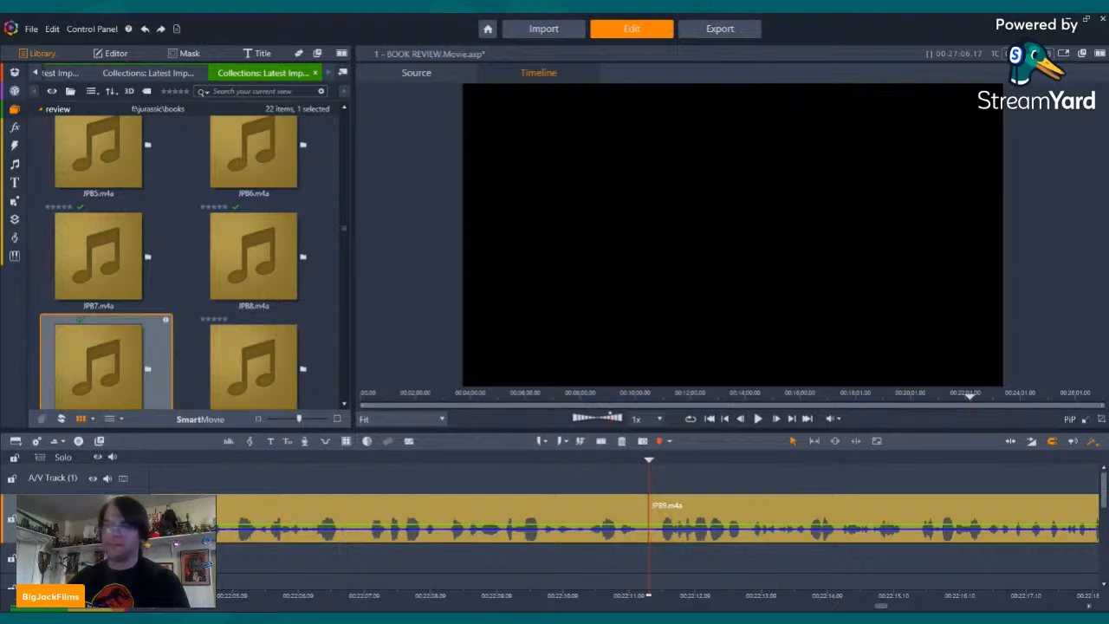
- Listen through the join at about 00:22:11.5, starting 12 frames before it, and on to about 00:22:24
key(Left)
key(Left)
key(Left)
key(Left)
key(Left)
key(Left)
key(Left)
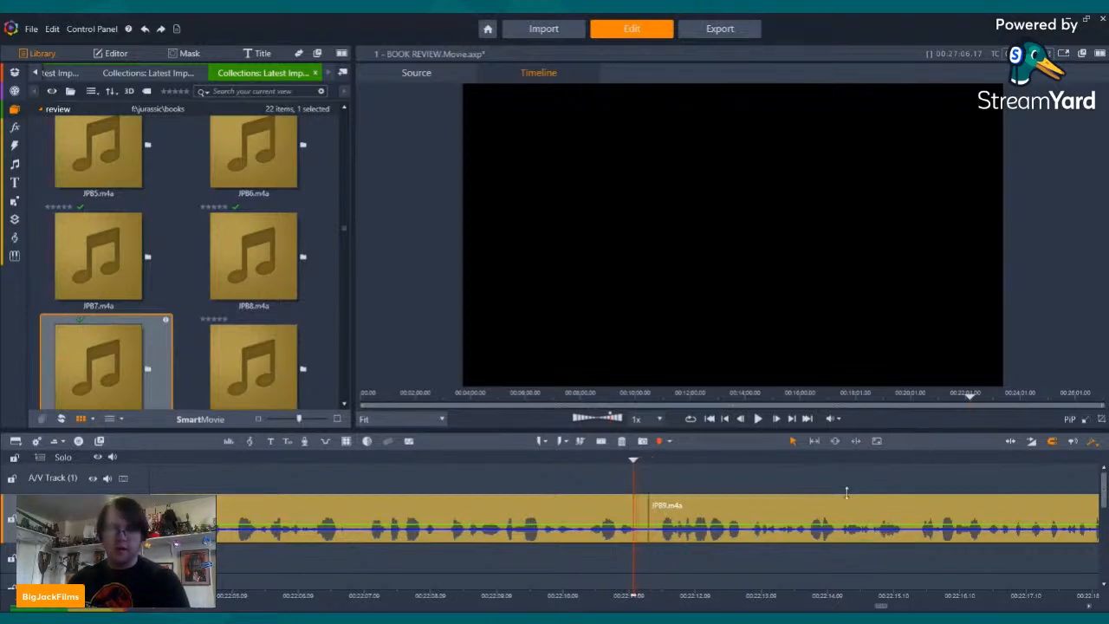
key(Left)
key(Left)
key(Left)
key(Left)
key(Left)
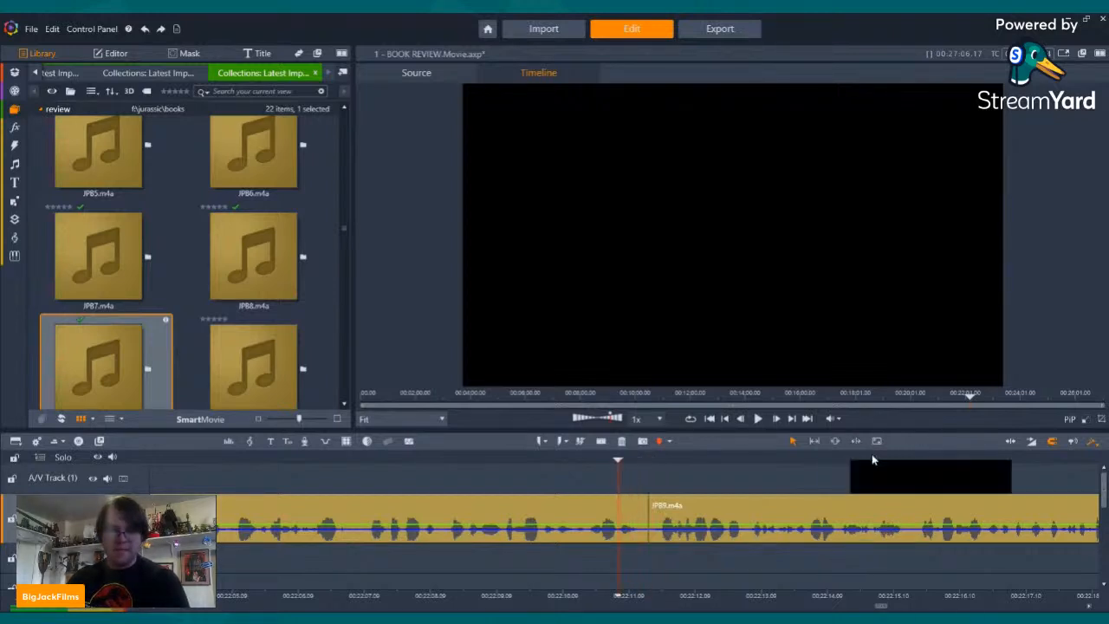
click(759, 419)
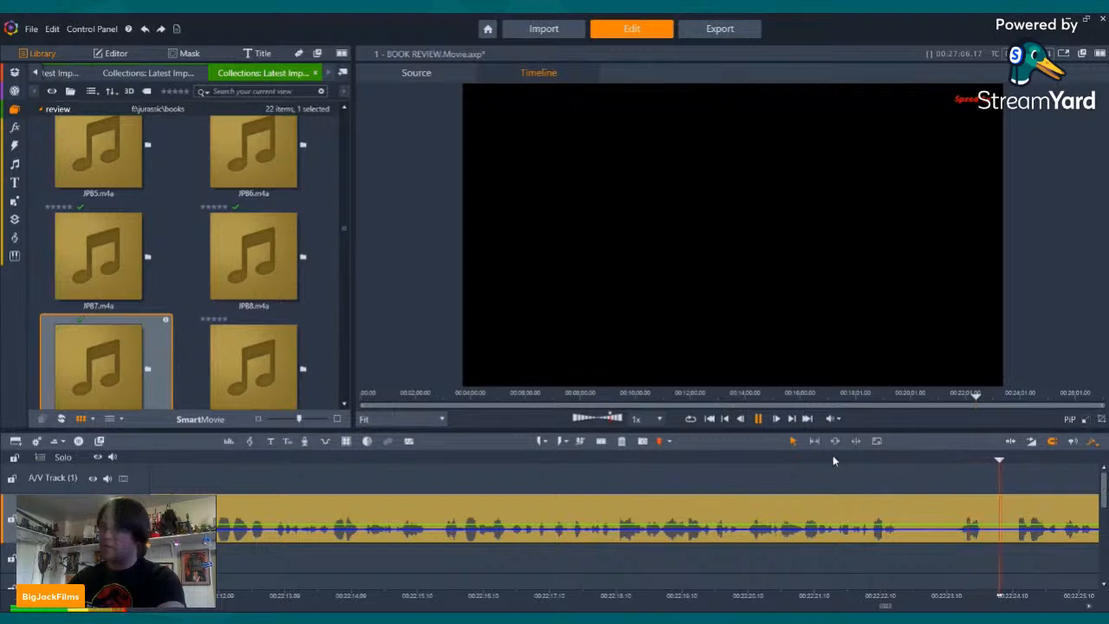
- Replay the passages around 00:22:21 and 00:22:24, and split JPB9 in the pause before each phrase
click(758, 418)
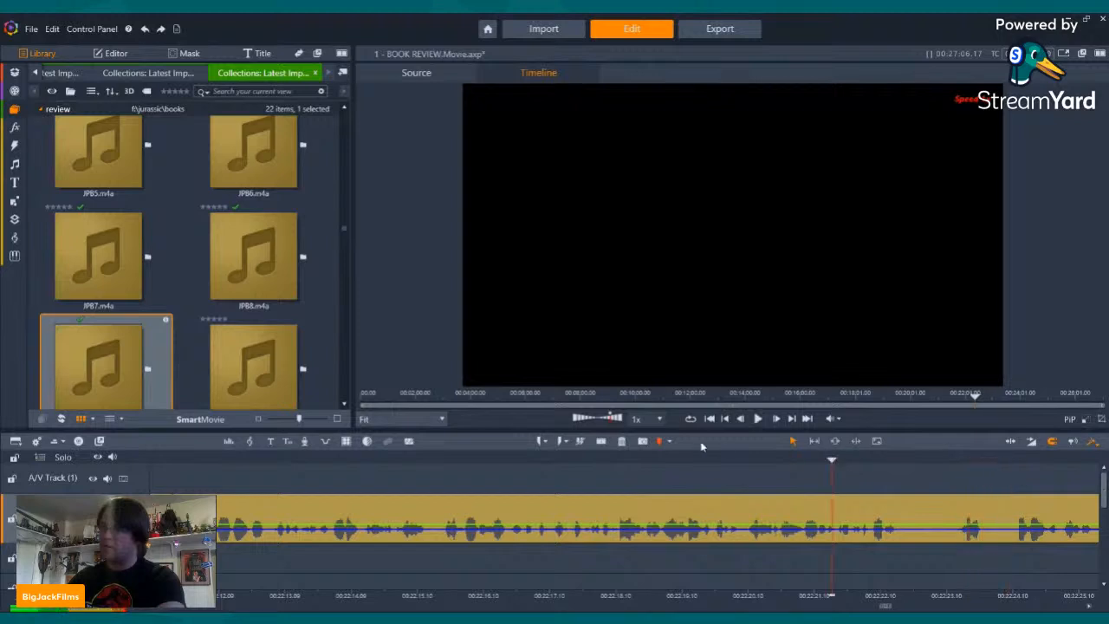
click(757, 419)
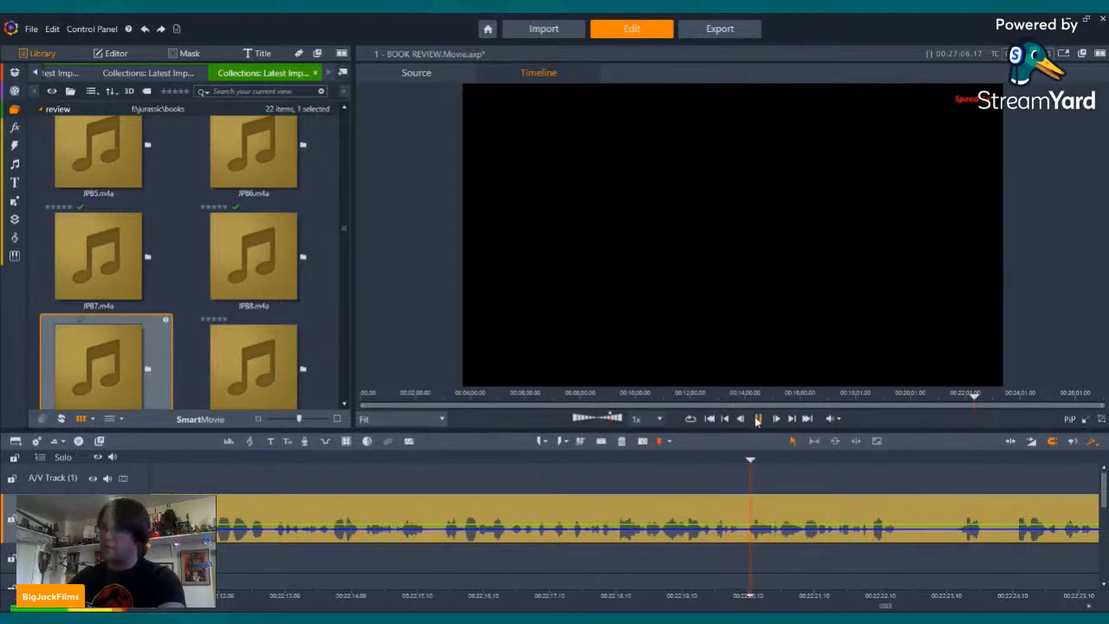
click(757, 419)
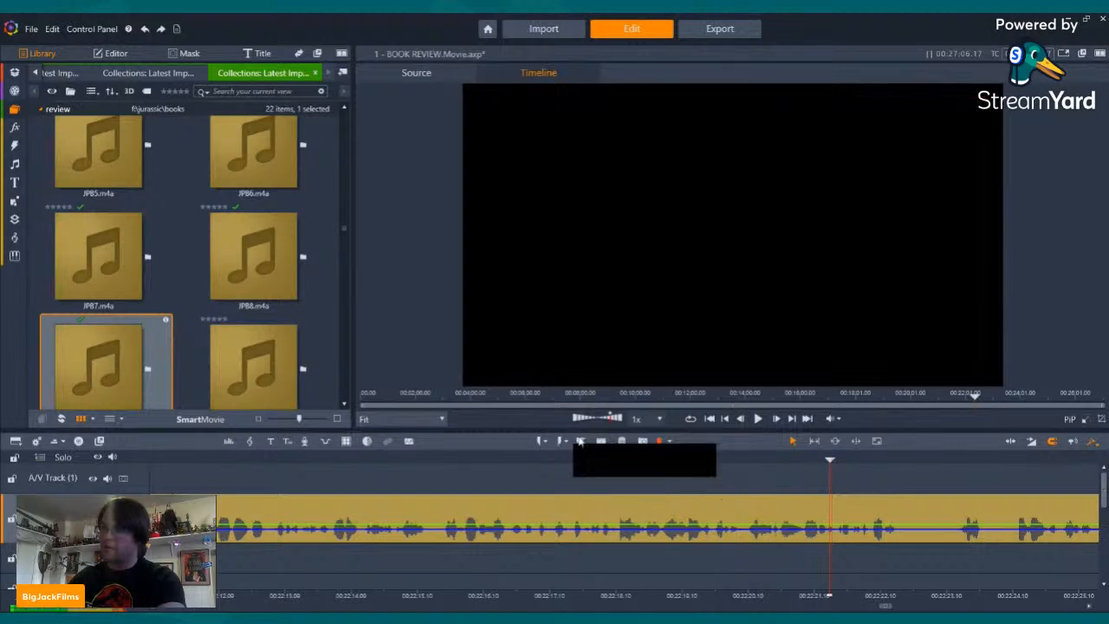
click(600, 441)
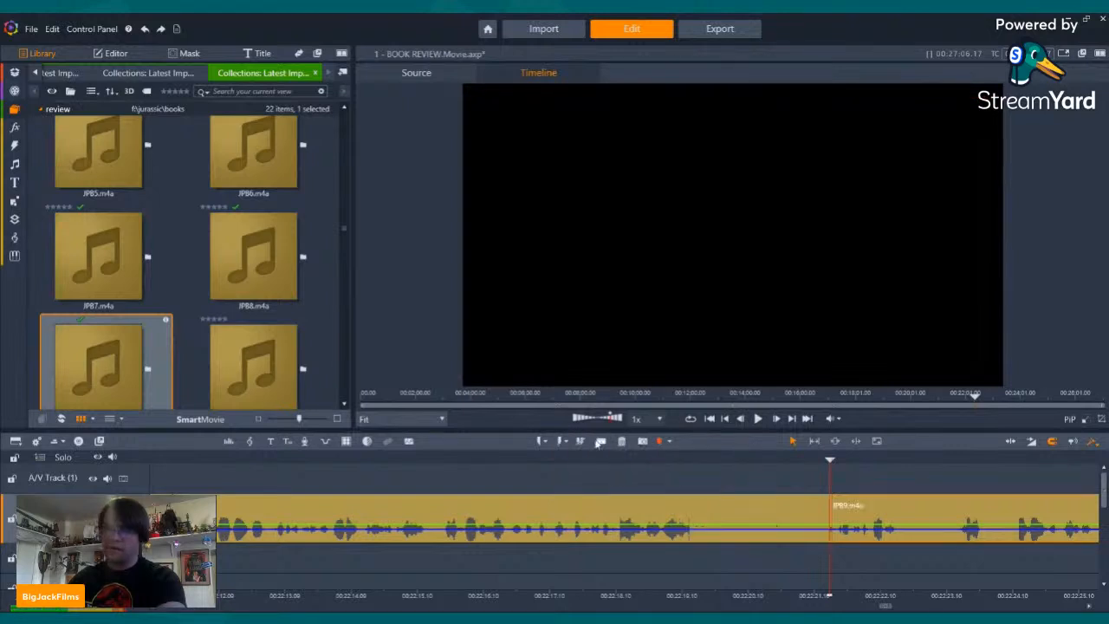
click(1010, 458)
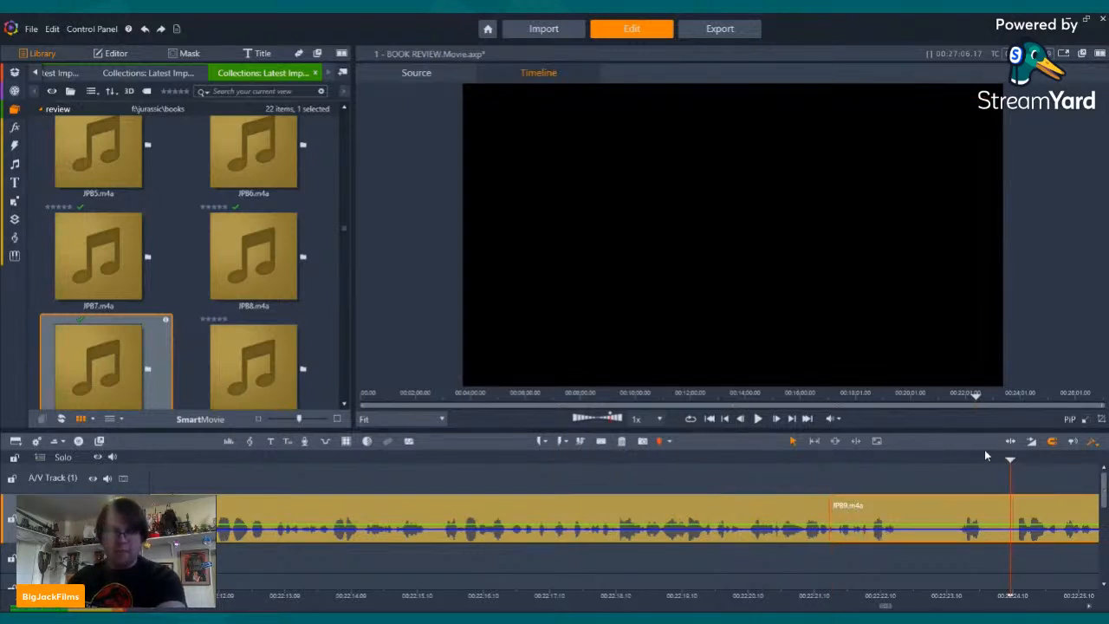
click(758, 419)
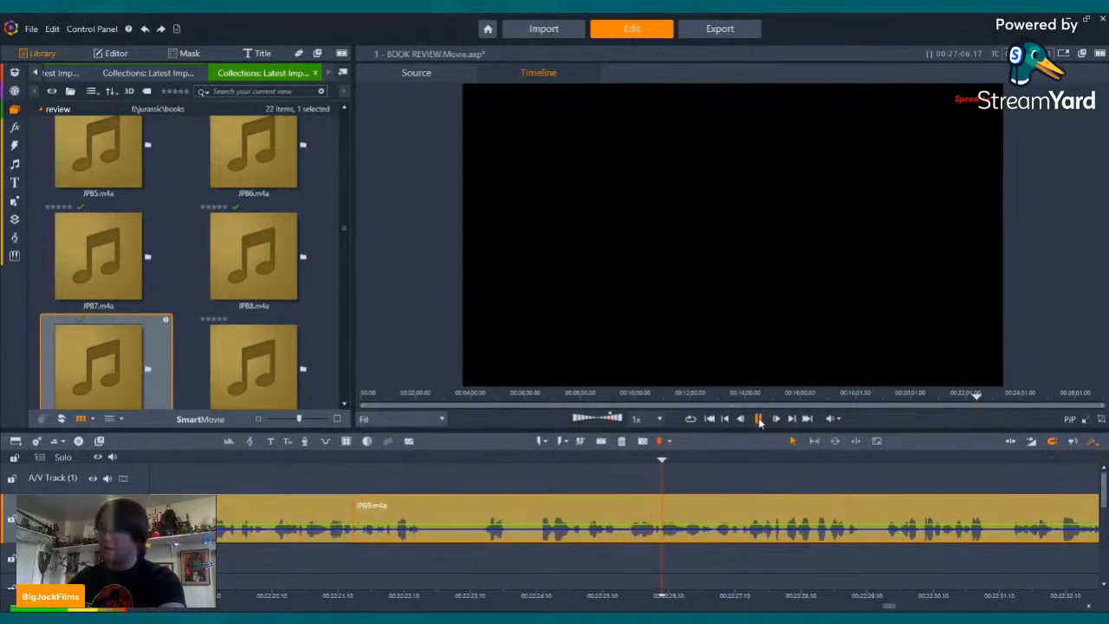
click(534, 460)
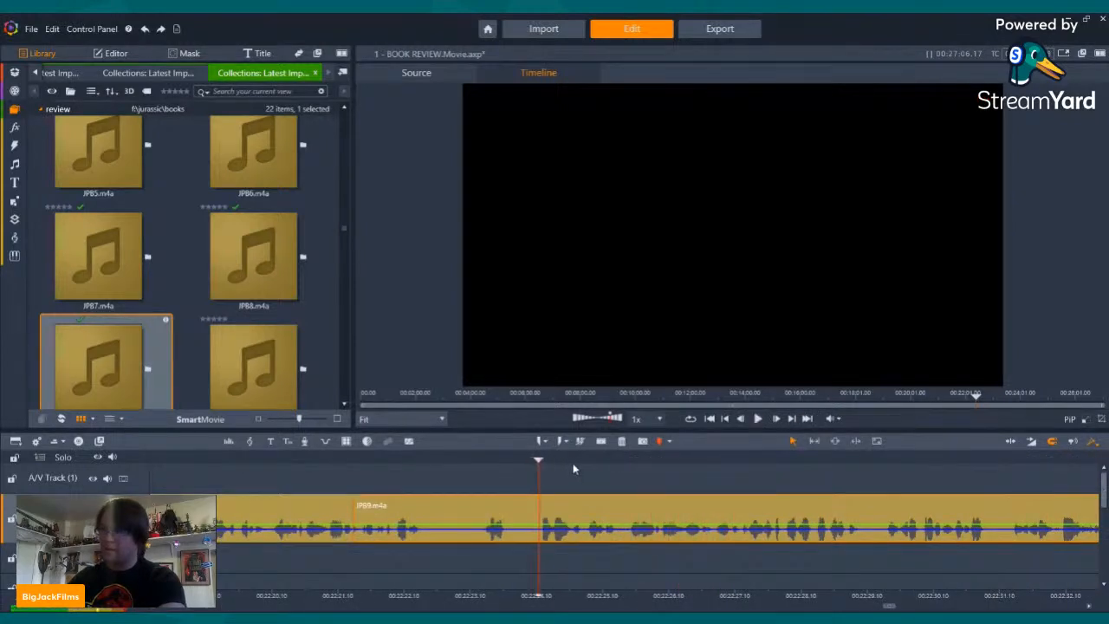
click(601, 442)
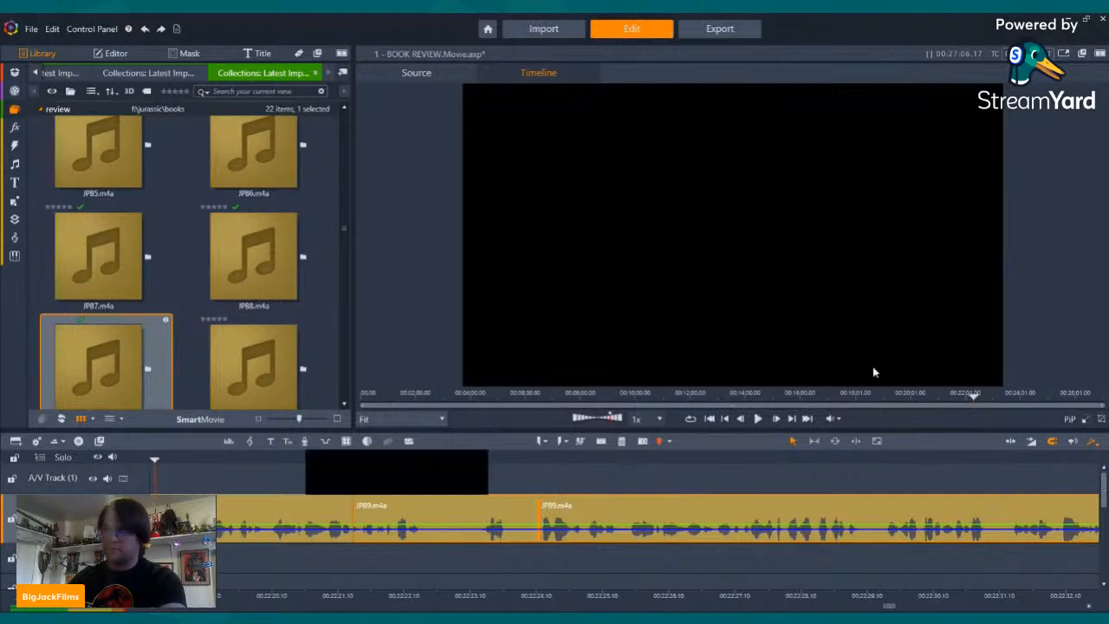
- Replay the words around 00:22:19, split JPB9 there, and delete both pieces up to the split at about 00:22:24
click(759, 419)
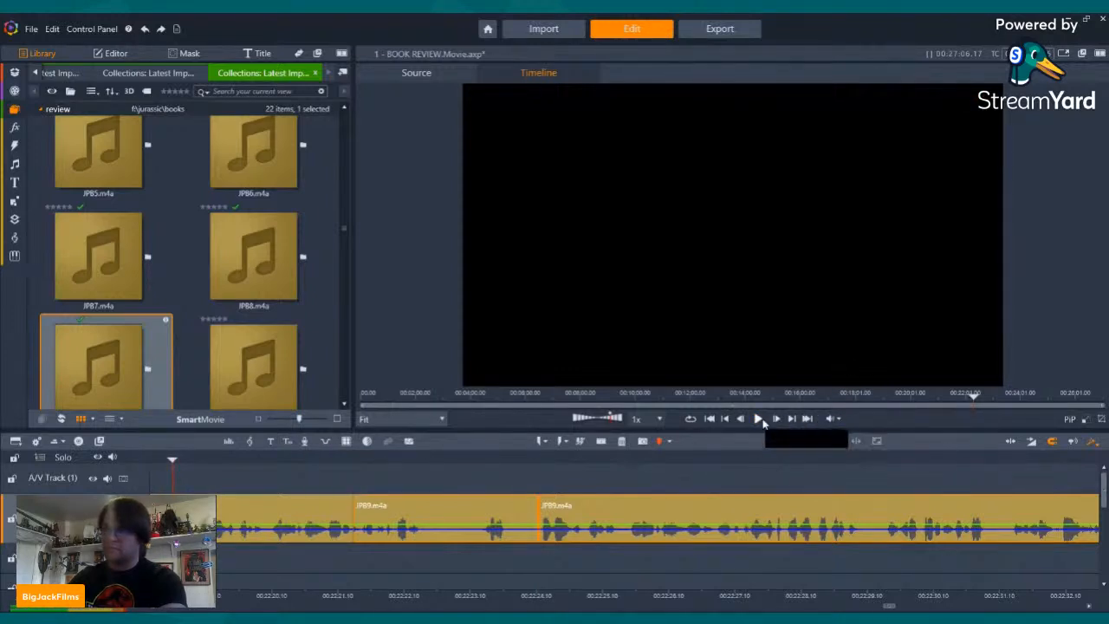
click(759, 419)
click(759, 418)
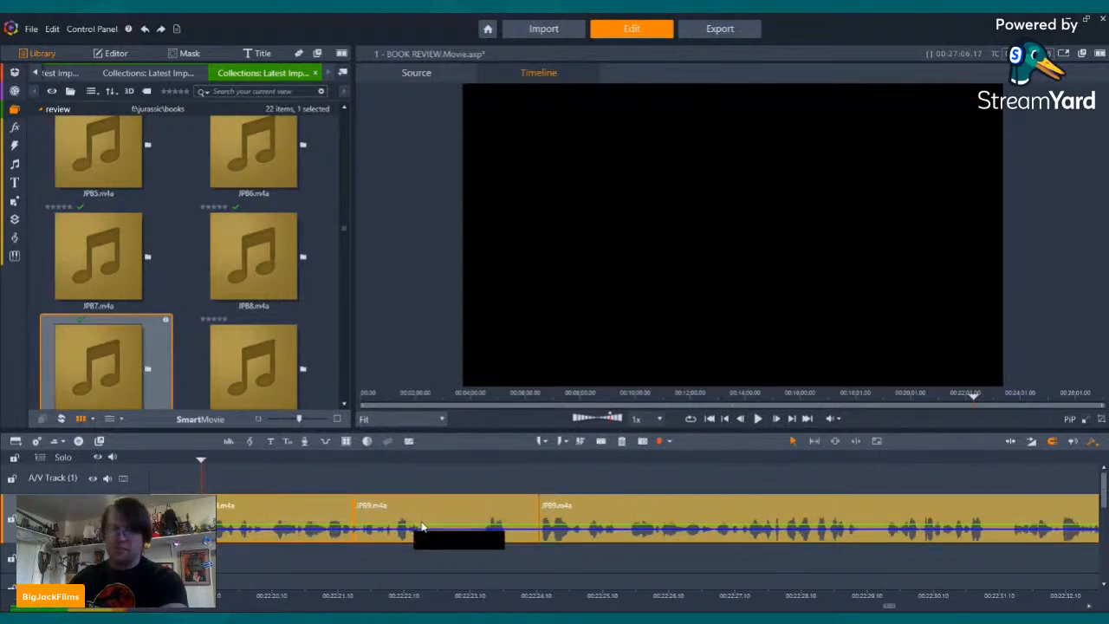
click(620, 441)
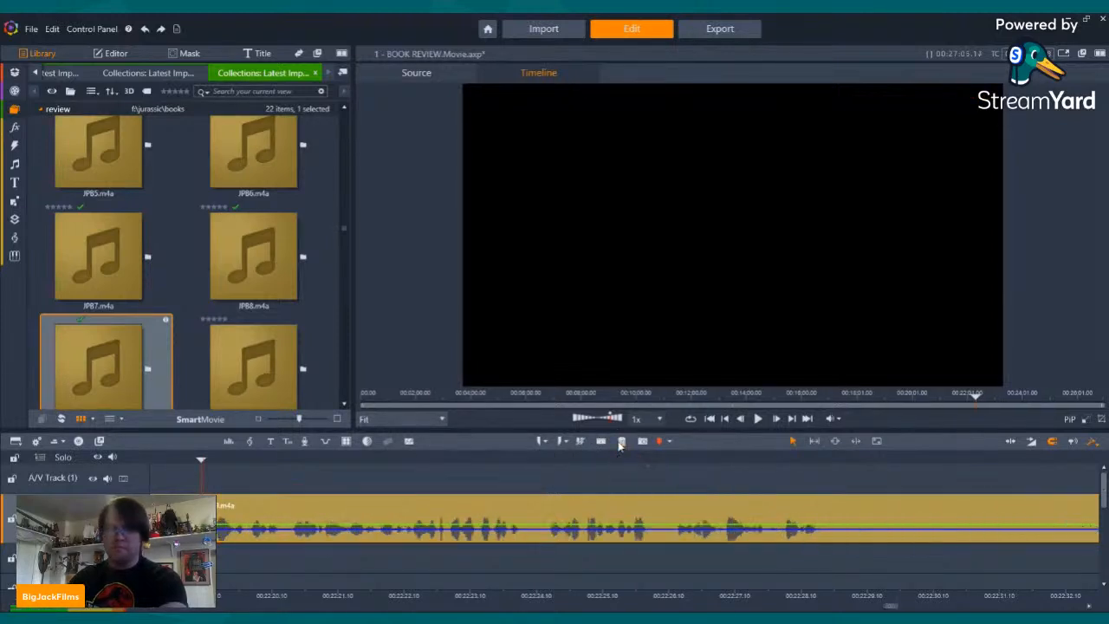
- Listen through the join at about 00:22:19, starting roughly a second before it
scroll(736, 534, up, 5)
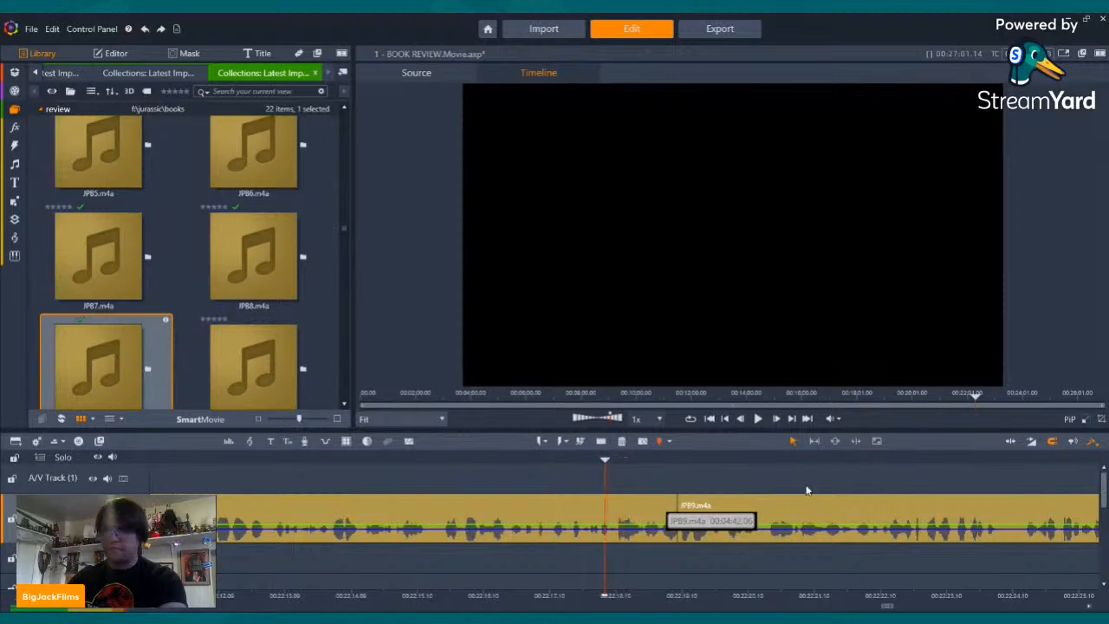
click(759, 420)
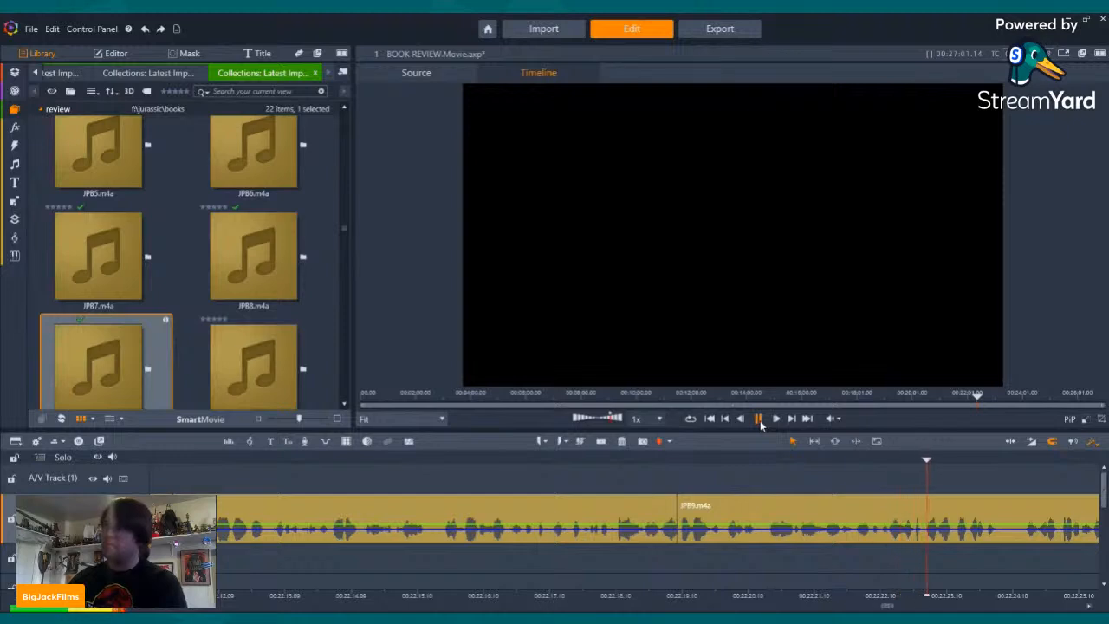
click(760, 421)
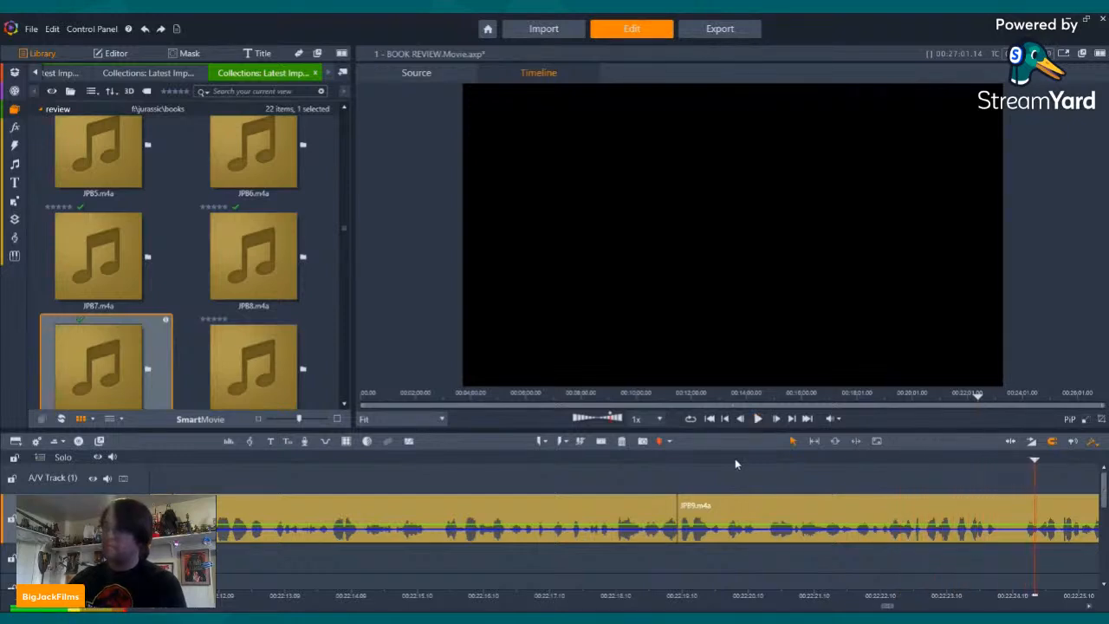
- Replay the phrase from about 00:22:21, split JPB9 at about 00:22:23.5 and roughly a second further on, and delete the piece between
click(829, 458)
click(758, 419)
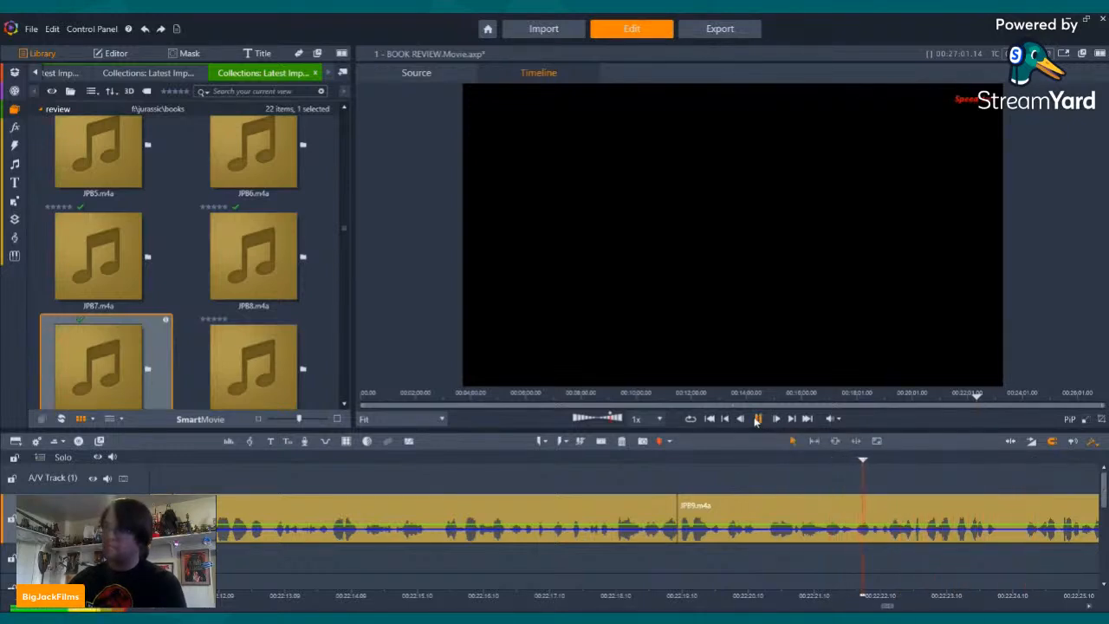
click(757, 419)
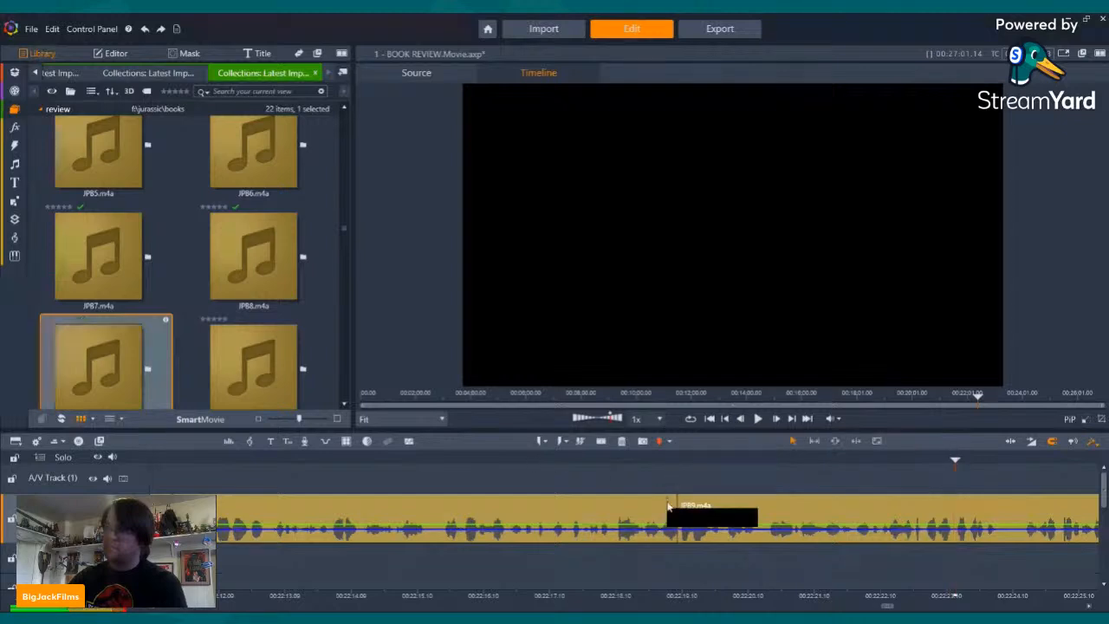
click(592, 449)
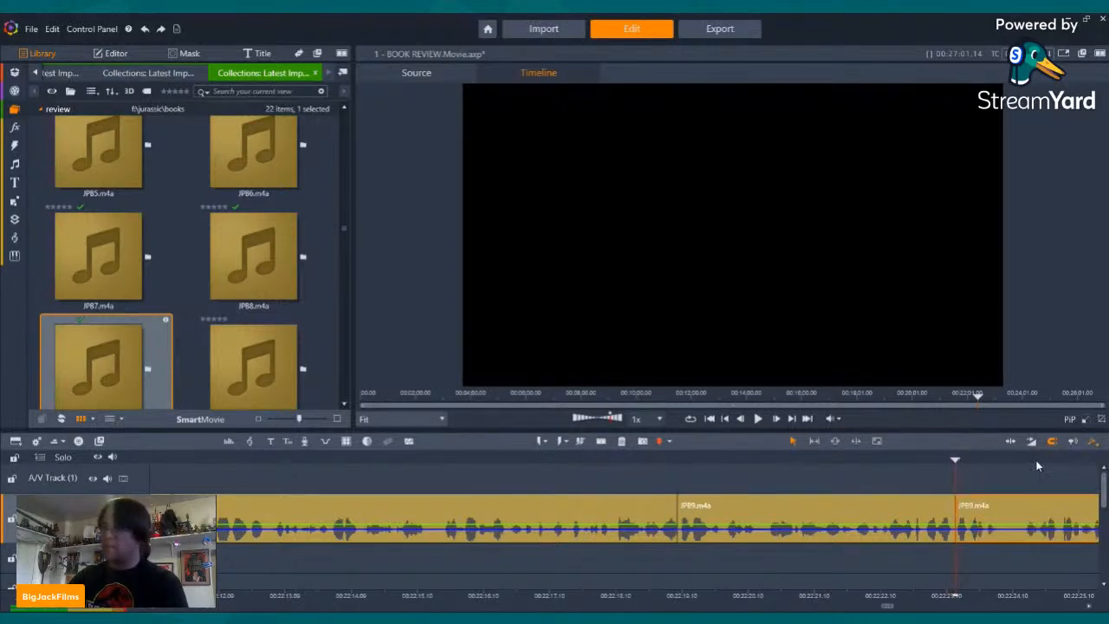
click(601, 440)
click(989, 524)
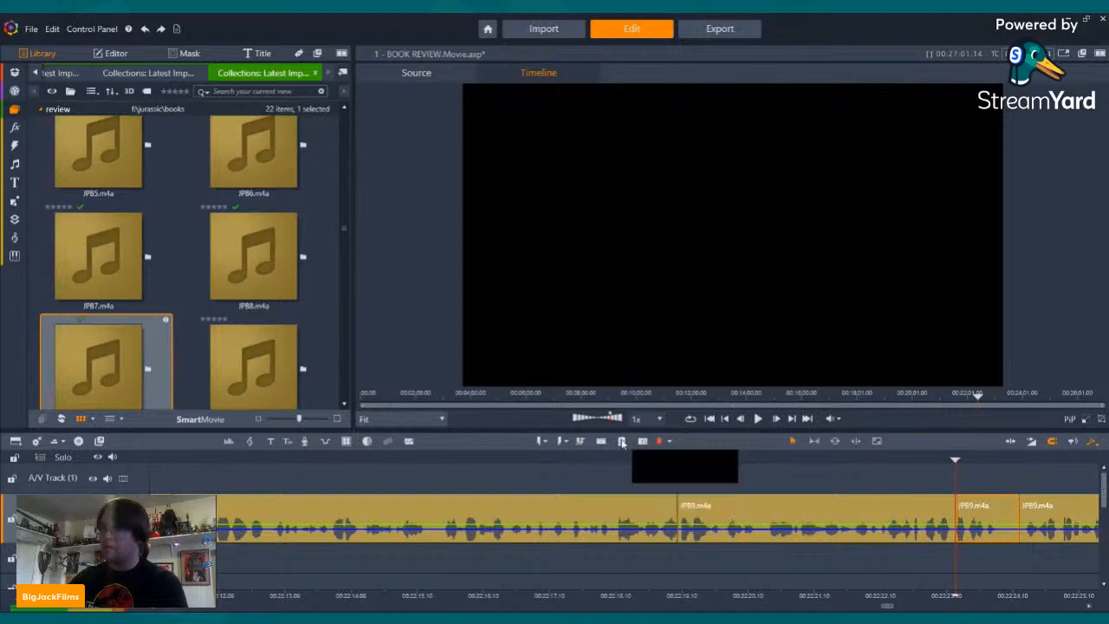
click(622, 441)
- Listen through the join at about 00:22:23.5, starting 11 frames before it
key(Left)
key(Left)
key(Left)
key(Left)
key(Left)
key(Left)
key(Left)
key(Left)
key(Left)
key(Left)
key(Left)
click(758, 418)
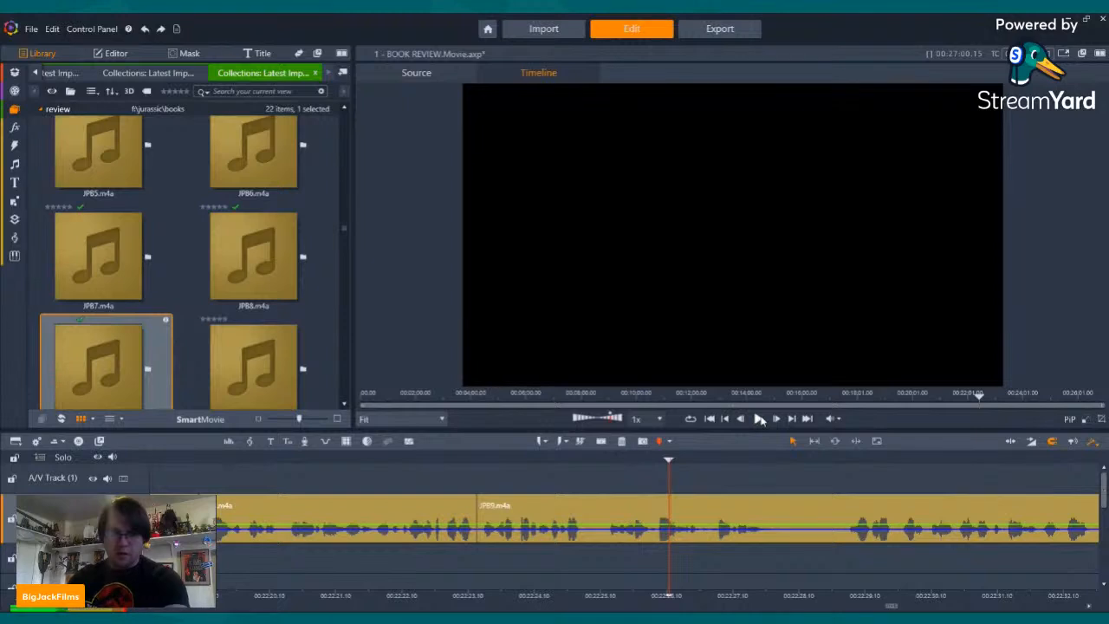
- Replay the phrase before 00:22:25, split JPB9 at about 00:22:25 and 13 frames further on, and delete the piece between
click(456, 460)
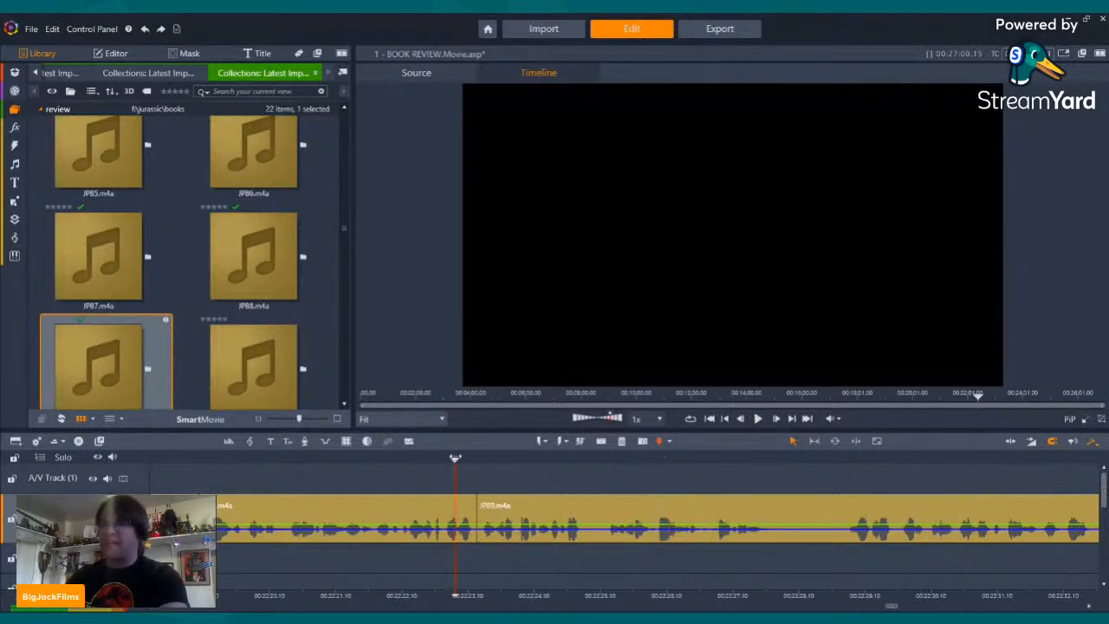
click(758, 418)
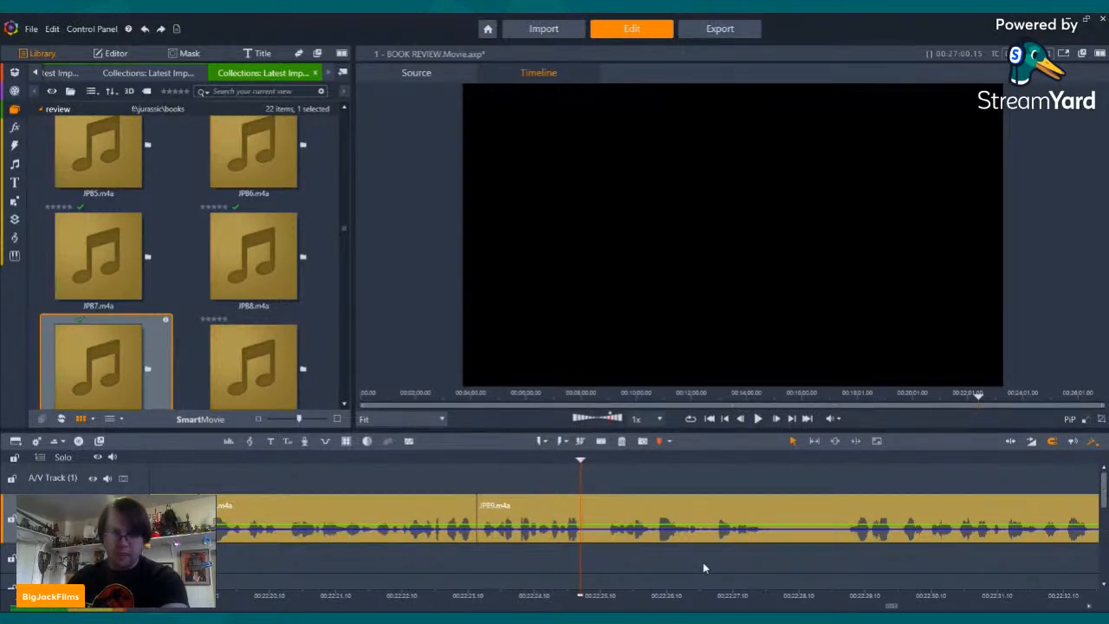
click(604, 442)
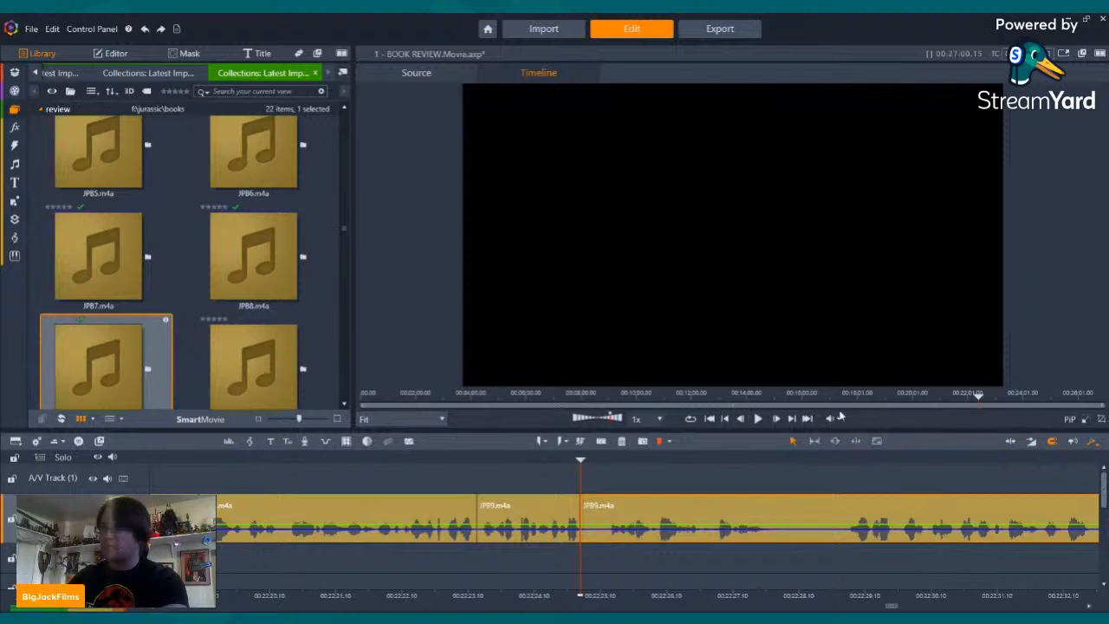
click(759, 419)
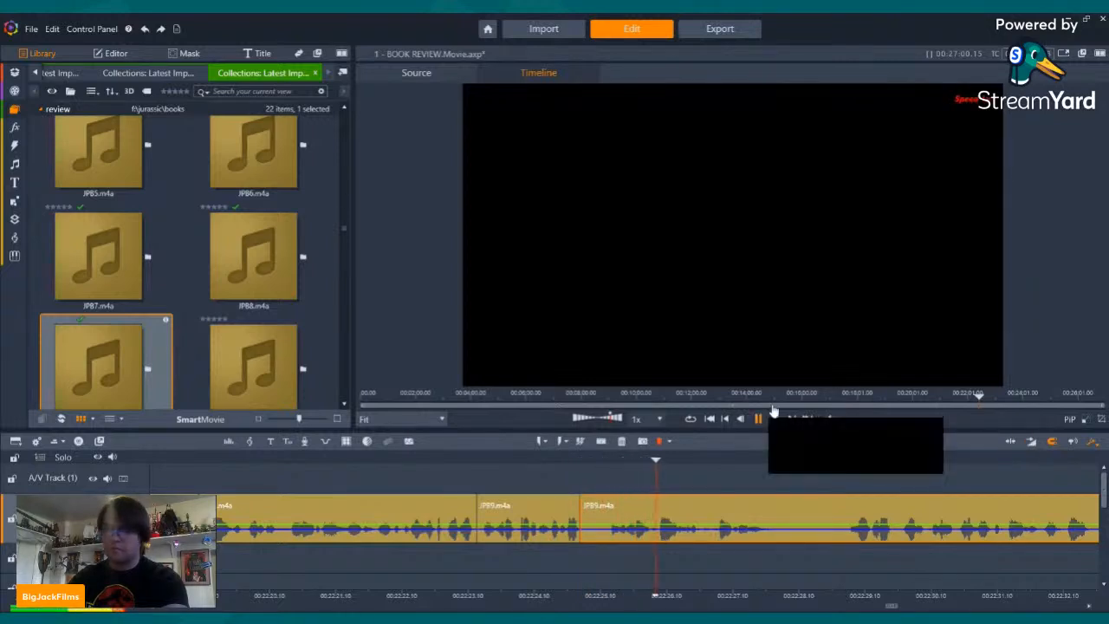
click(609, 461)
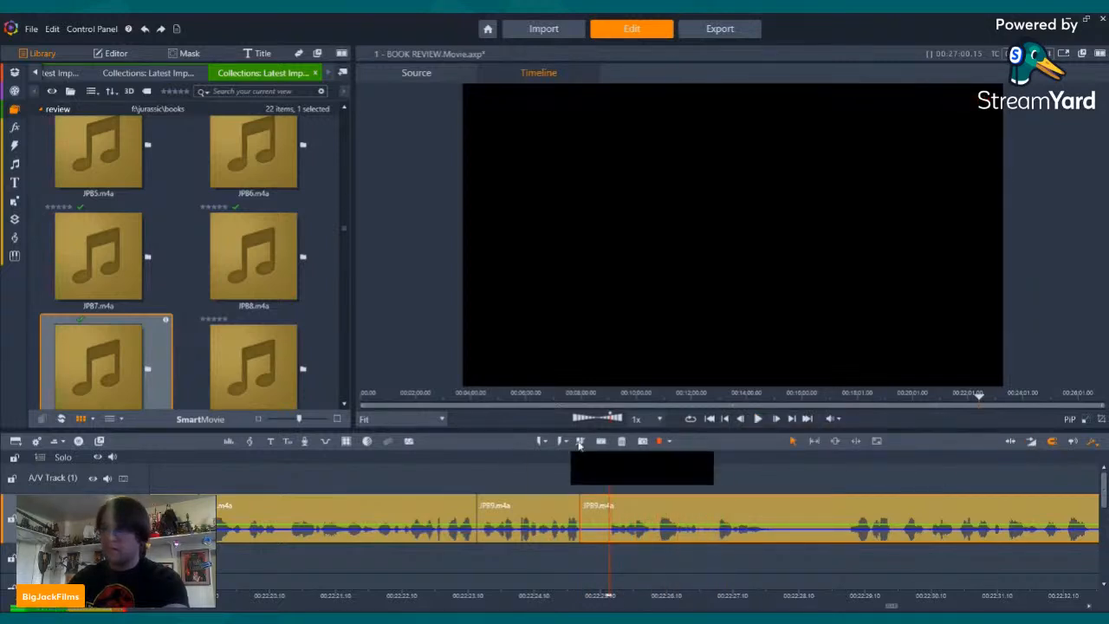
click(600, 441)
click(592, 517)
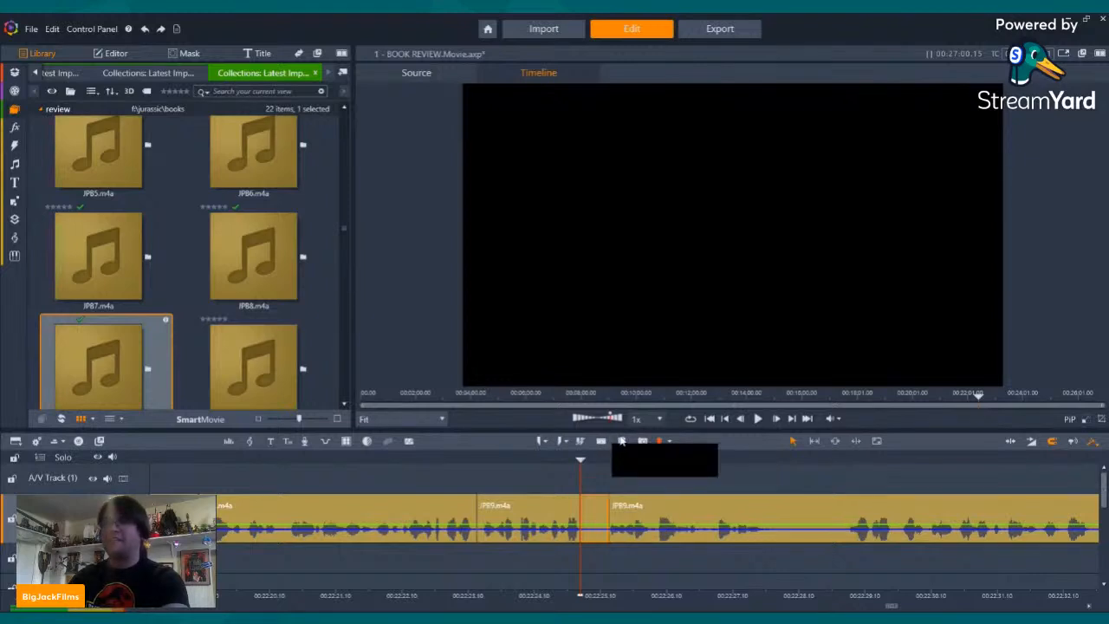
click(622, 441)
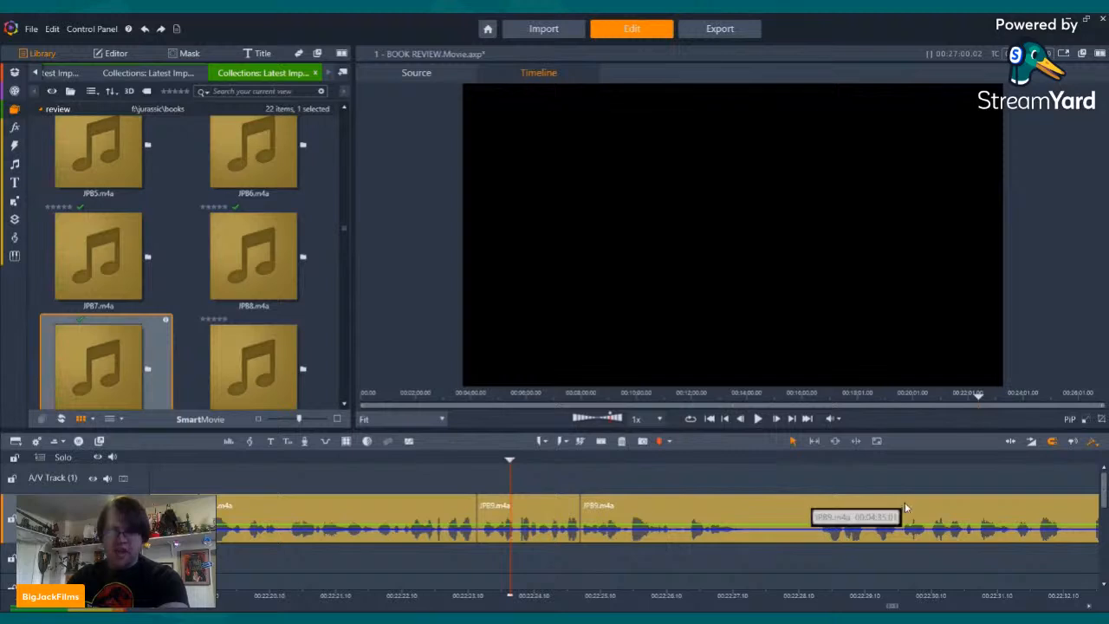
- Listen past the join at about 00:22:25, split JPB9 at about 00:22:30.3 and roughly 2.5 seconds further on, and delete the piece between
click(759, 419)
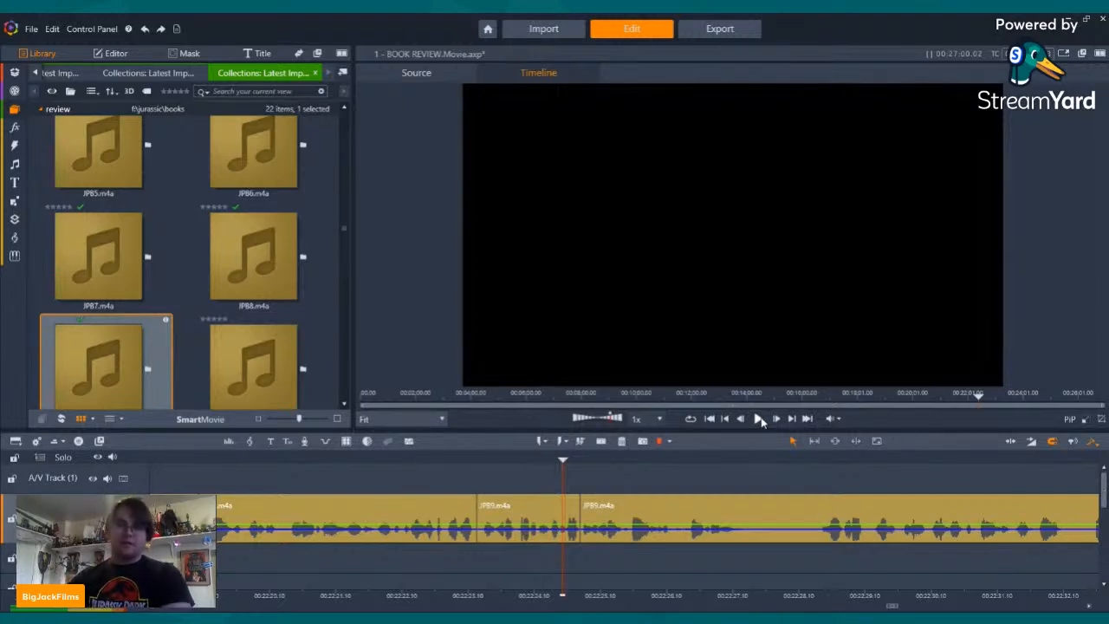
click(758, 419)
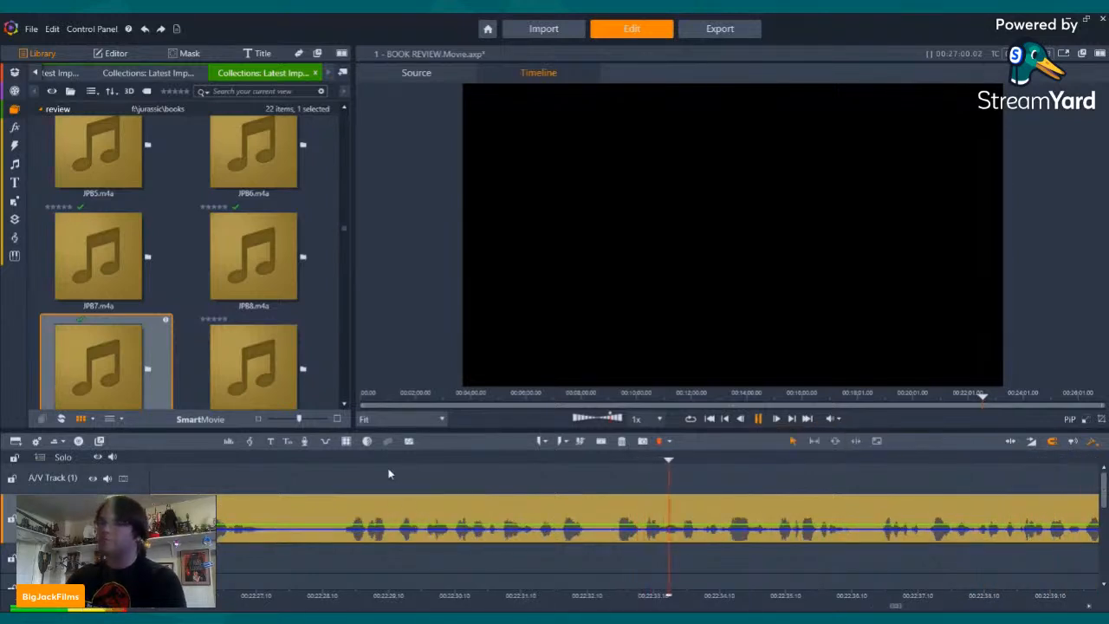
click(759, 420)
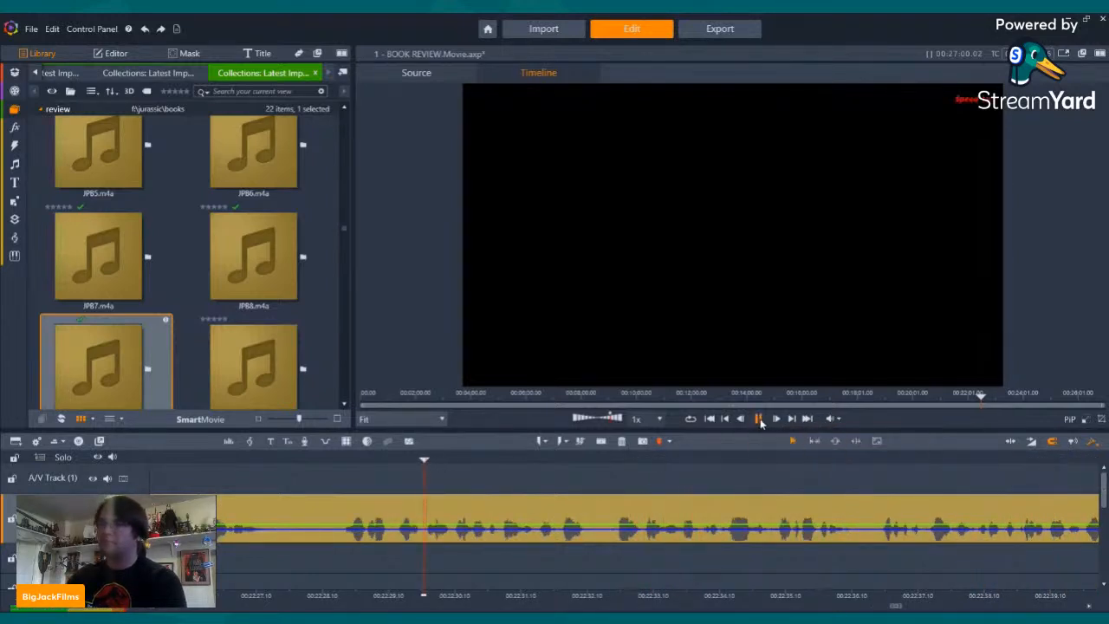
click(760, 419)
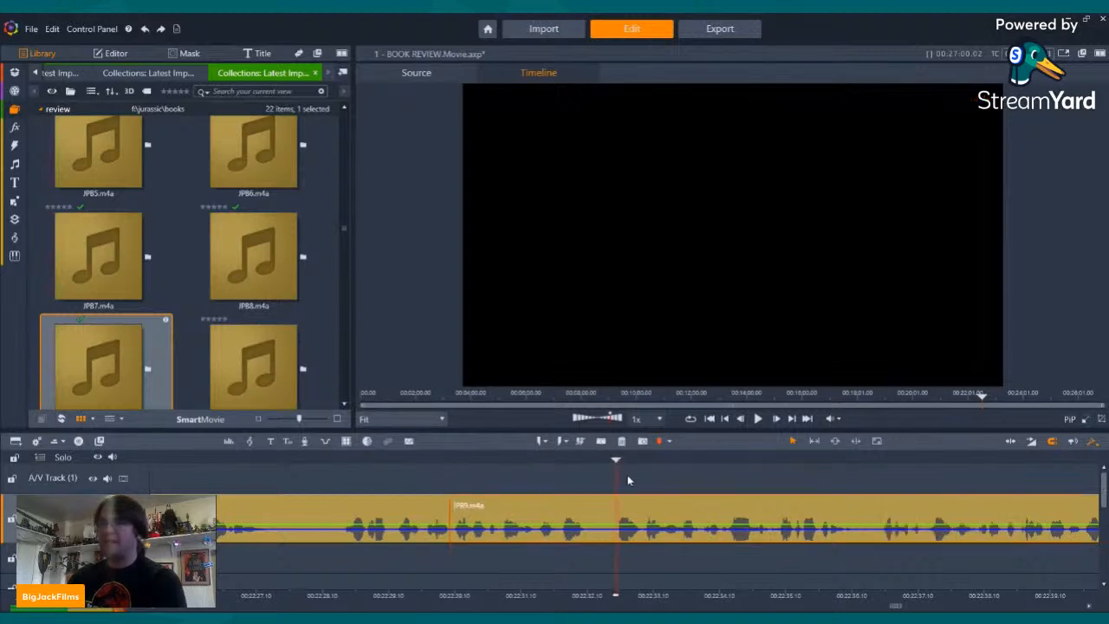
click(600, 440)
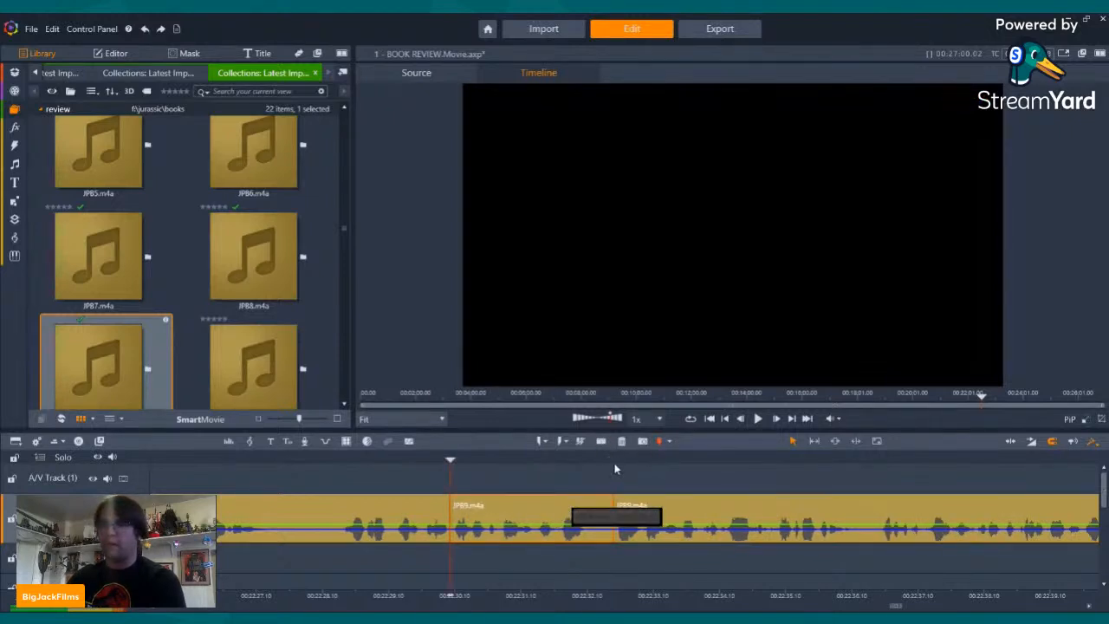
key(ctrl+z)
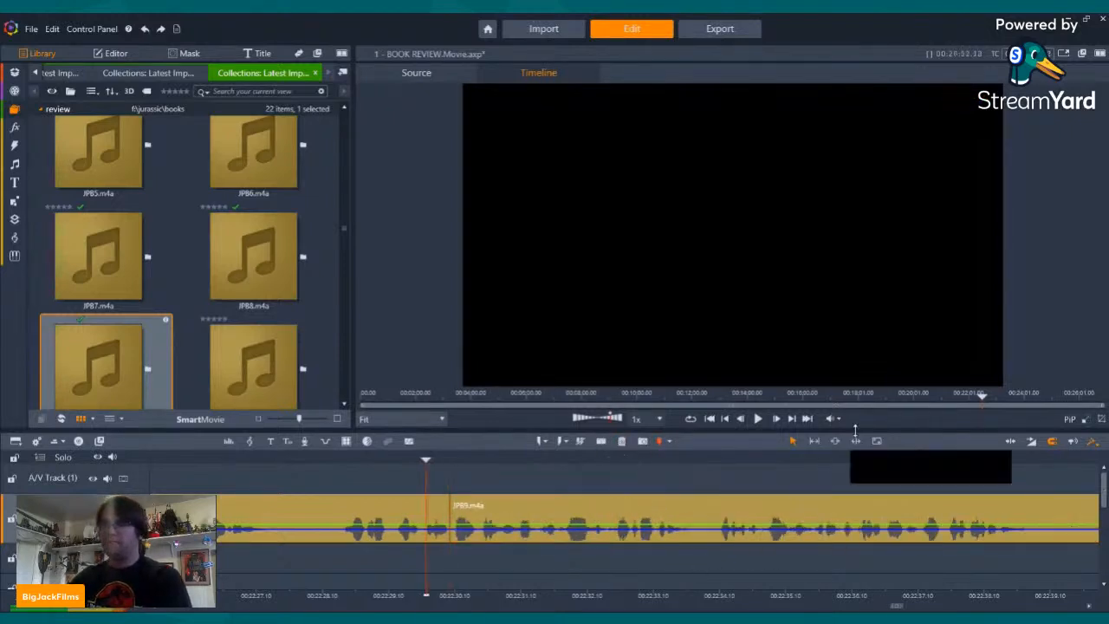
- Listen through the join at about 00:22:30.3, split JPB9 at about 00:22:33.4 and just under a second further on, and delete the piece between
click(758, 418)
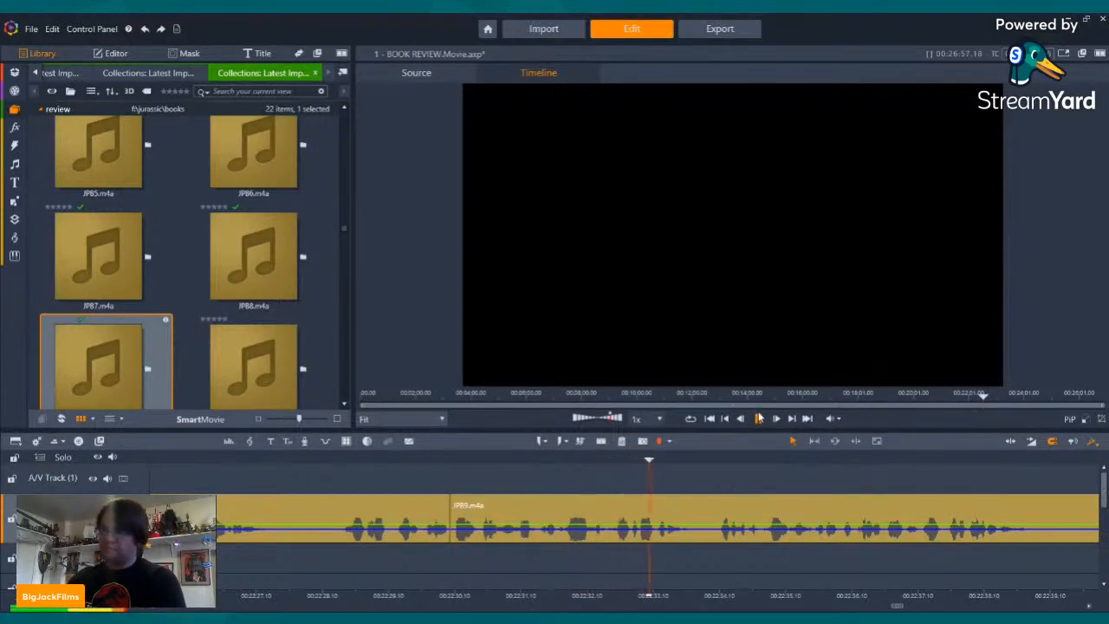
click(577, 461)
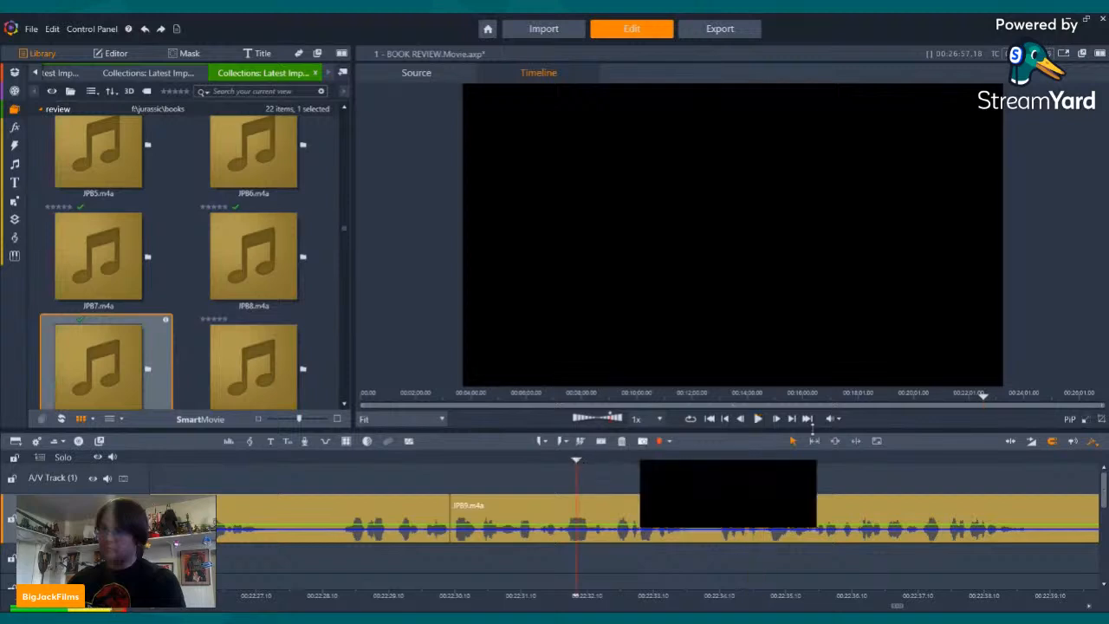
click(758, 418)
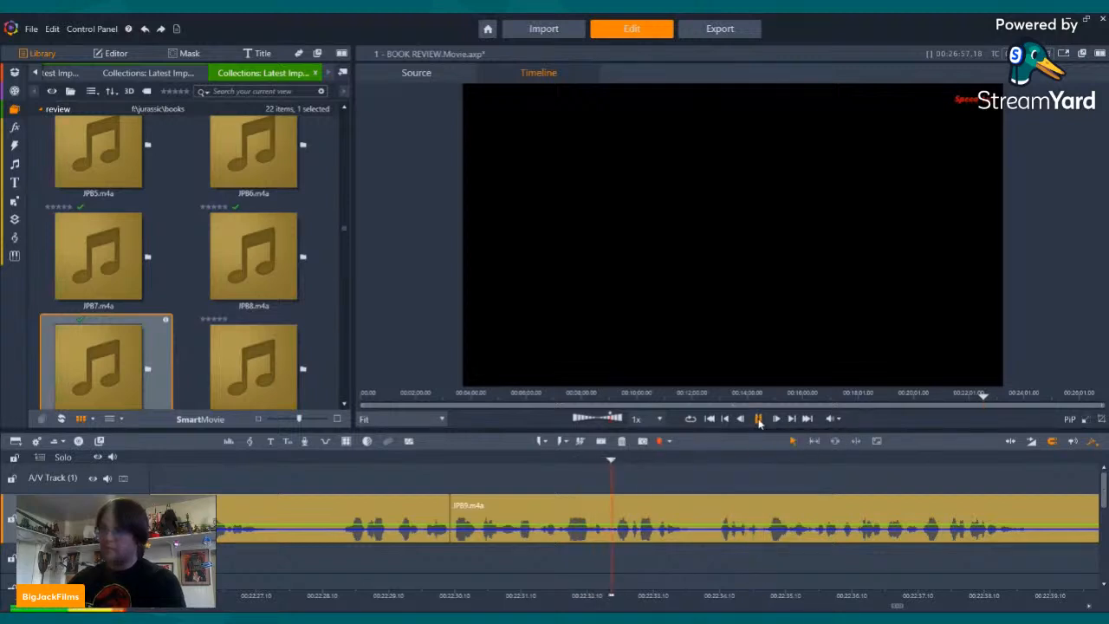
click(758, 419)
click(580, 440)
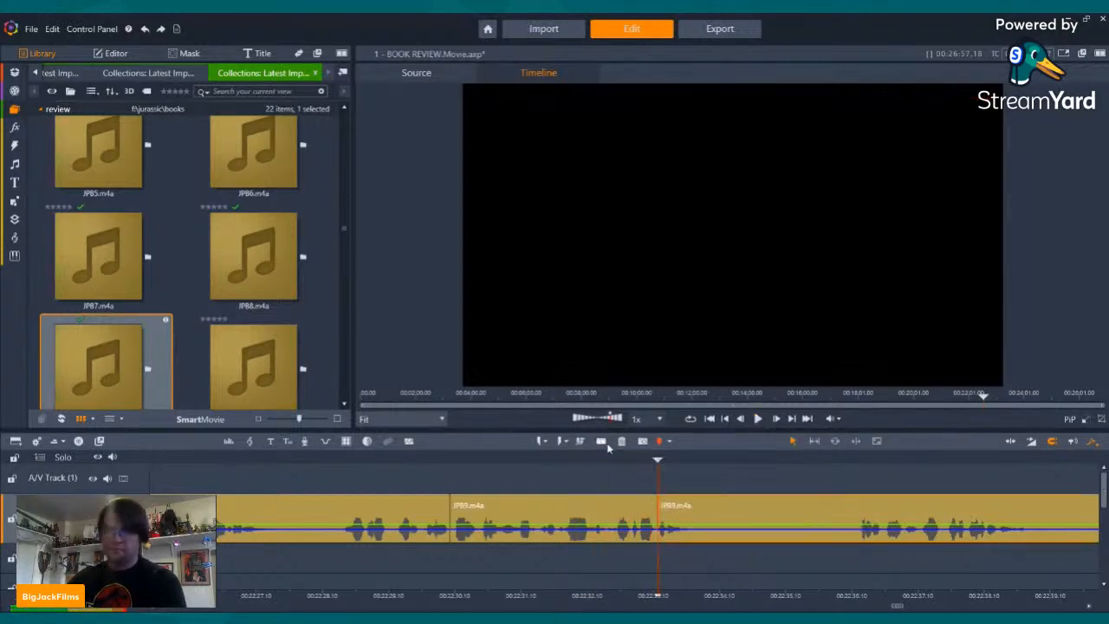
key(Right)
key(Right)
key(Right)
key(Right)
key(Right)
key(Right)
key(Right)
key(Right)
key(Right)
key(Right)
key(Right)
key(Right)
key(Right)
key(Right)
key(Right)
key(Right)
key(Right)
key(Right)
key(Right)
key(Right)
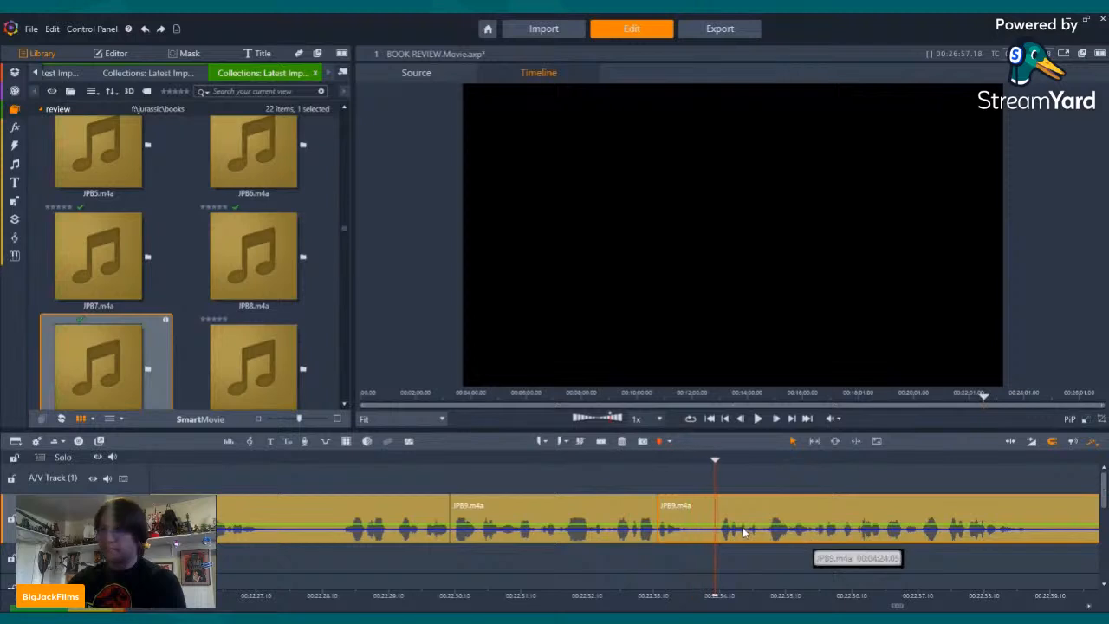
click(580, 440)
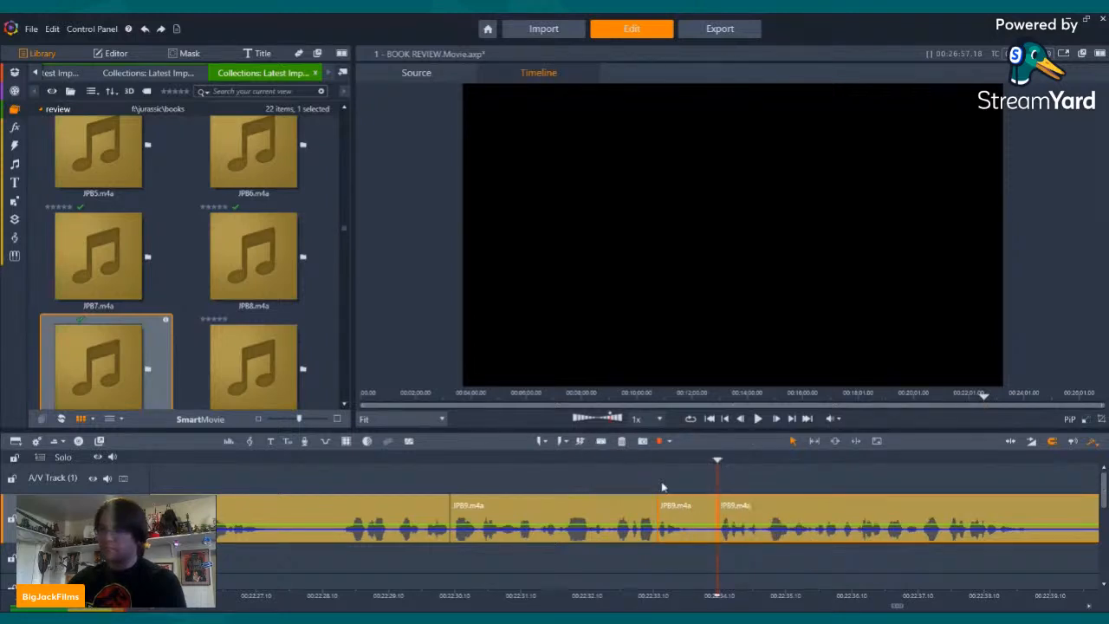
click(684, 519)
key(Delete)
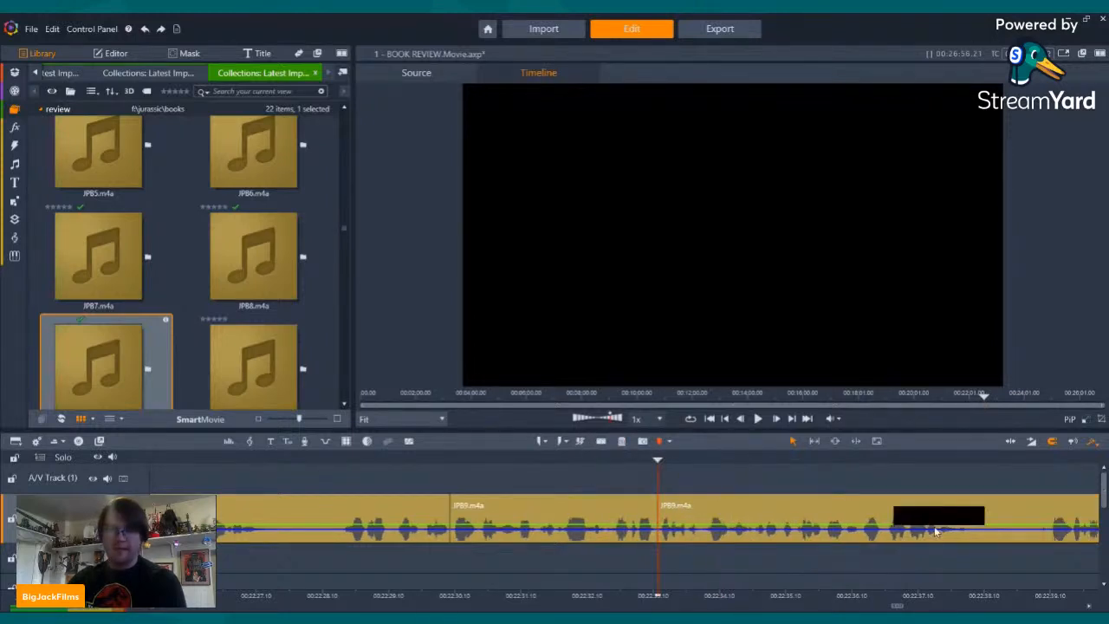
- Listen through the join at about 00:22:33.4, starting roughly 20 frames before it and stopping at about 00:22:38.2
key(Left)
key(Left)
key(Left)
key(Left)
key(Left)
key(Left)
key(Left)
key(Left)
key(Left)
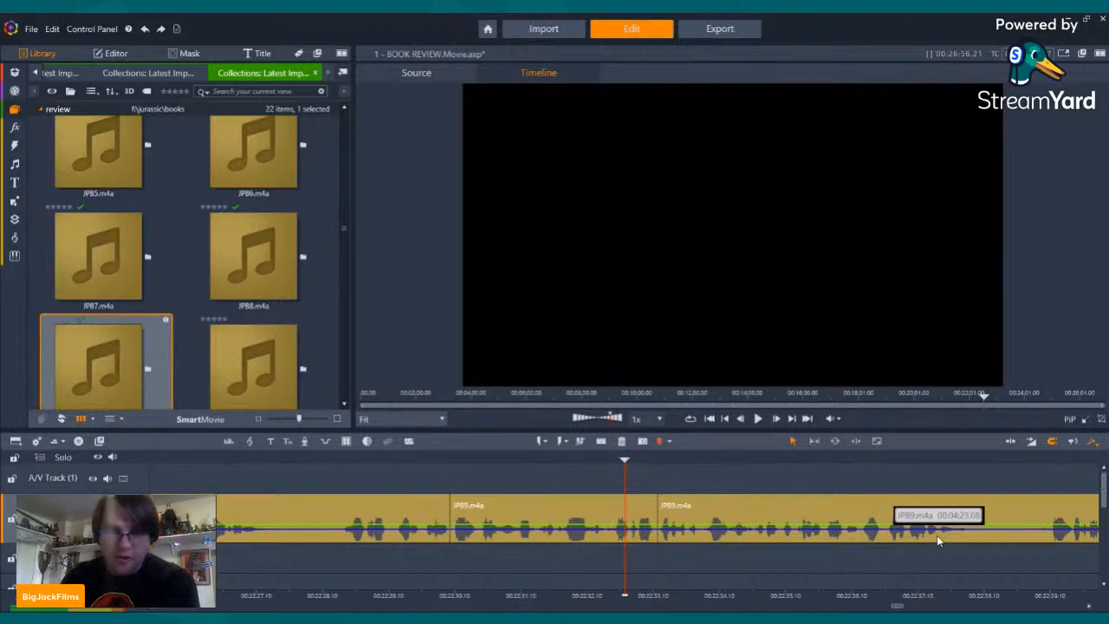
key(Left)
key(Left)
key(Left)
key(Left)
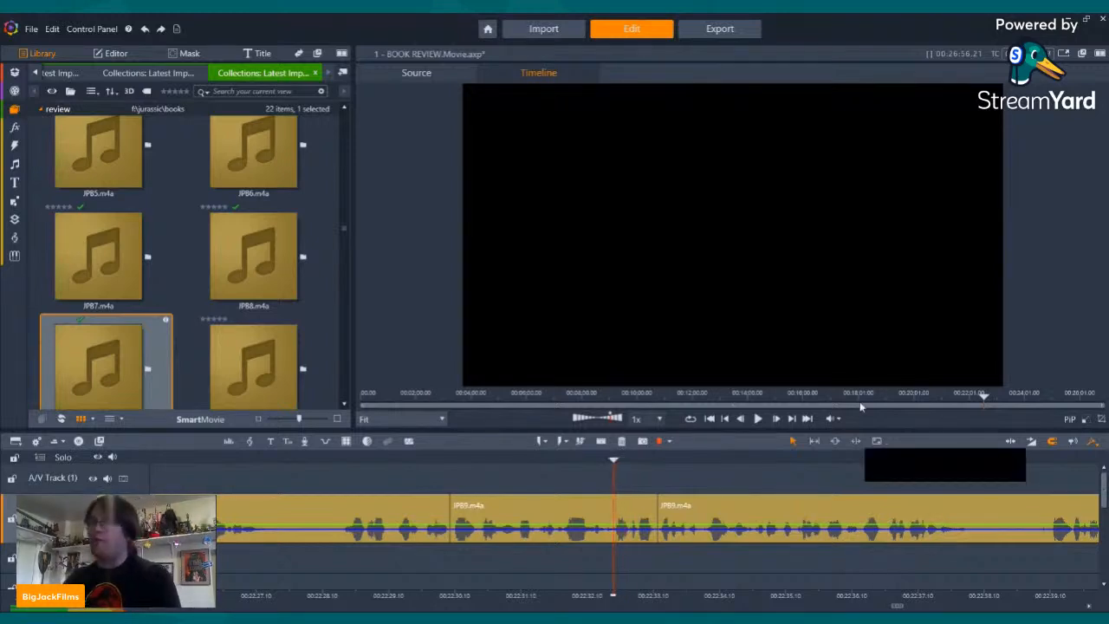
click(759, 419)
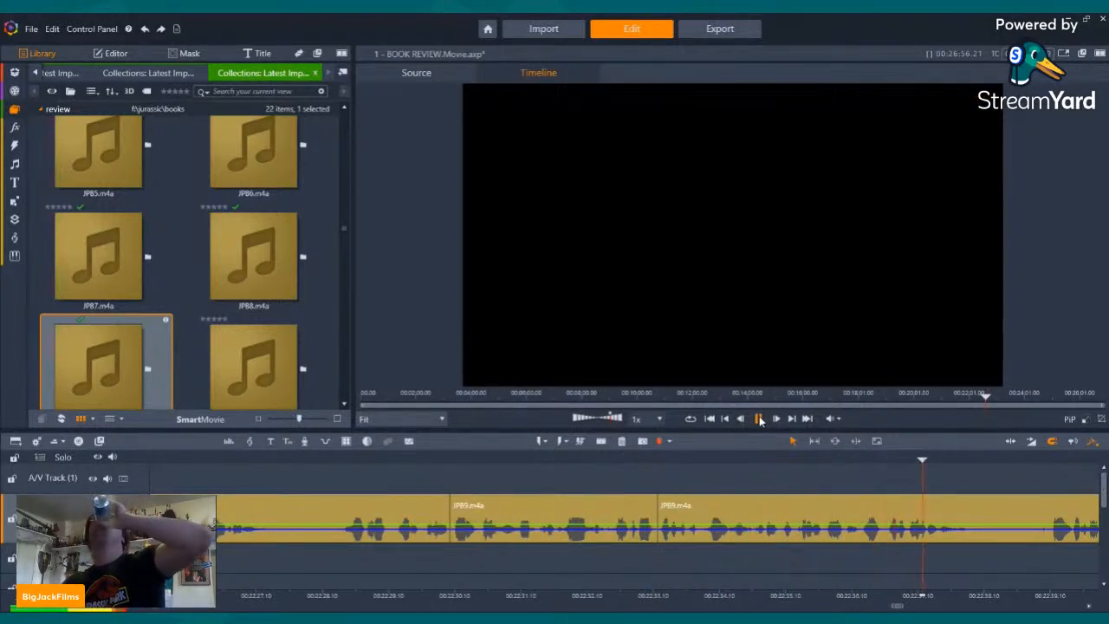
click(759, 420)
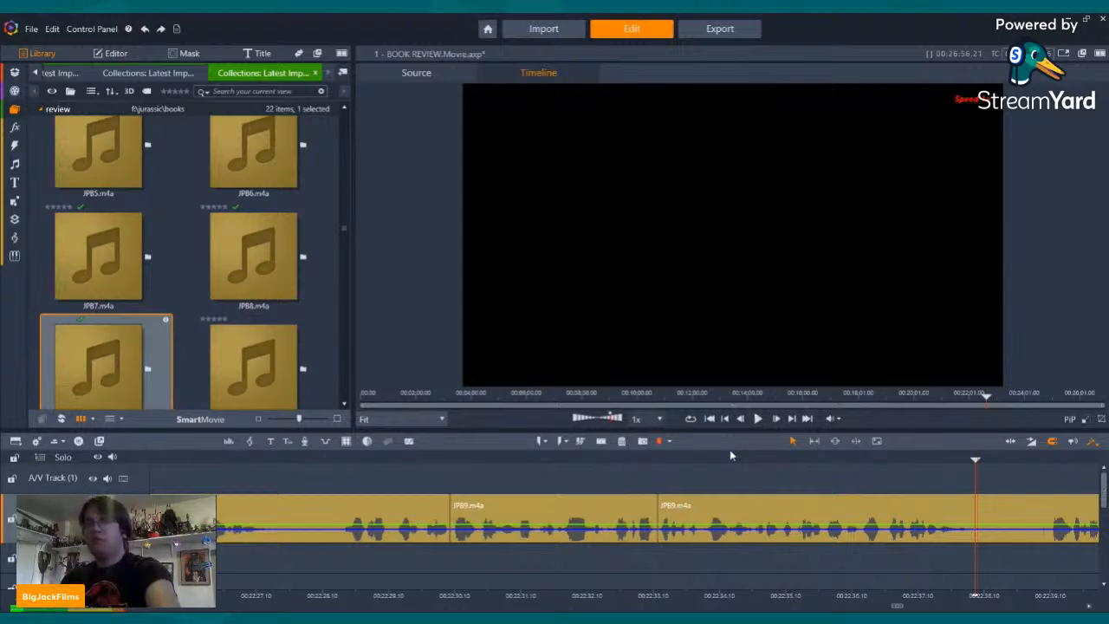
- Split JPB9 at about 00:22:38.2 and roughly 1.1 seconds further on, and delete the piece between
click(601, 441)
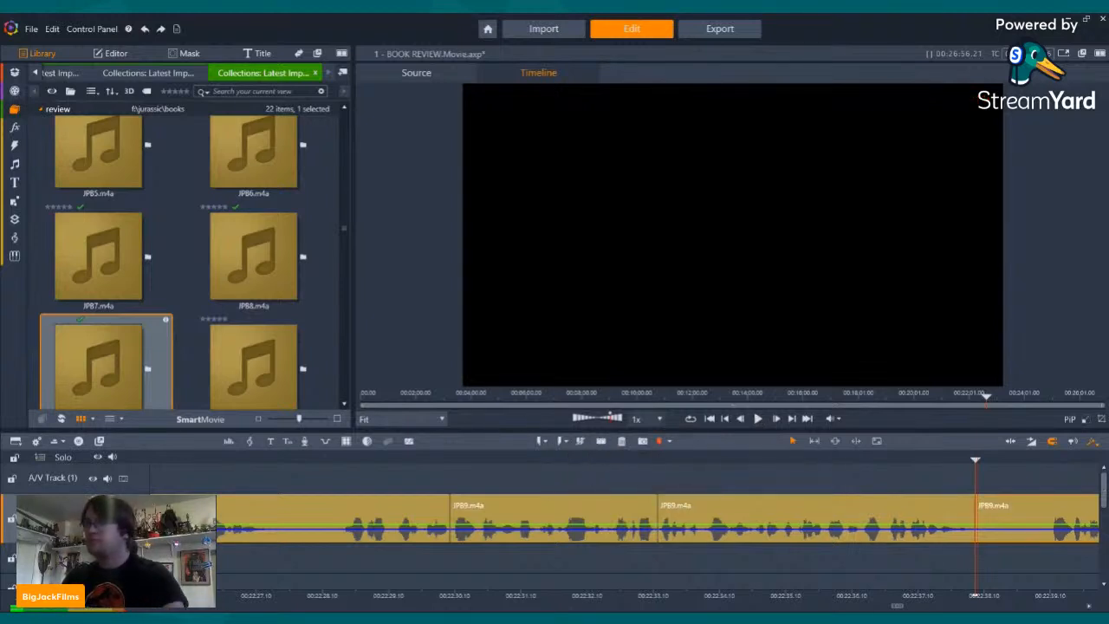
click(1048, 462)
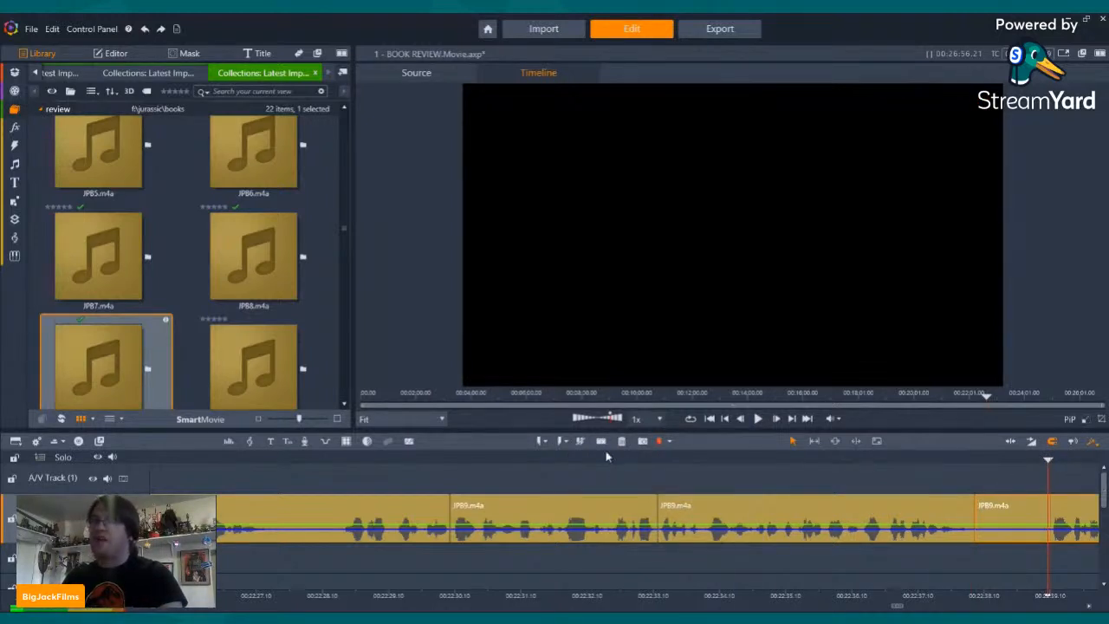
click(601, 441)
click(1013, 515)
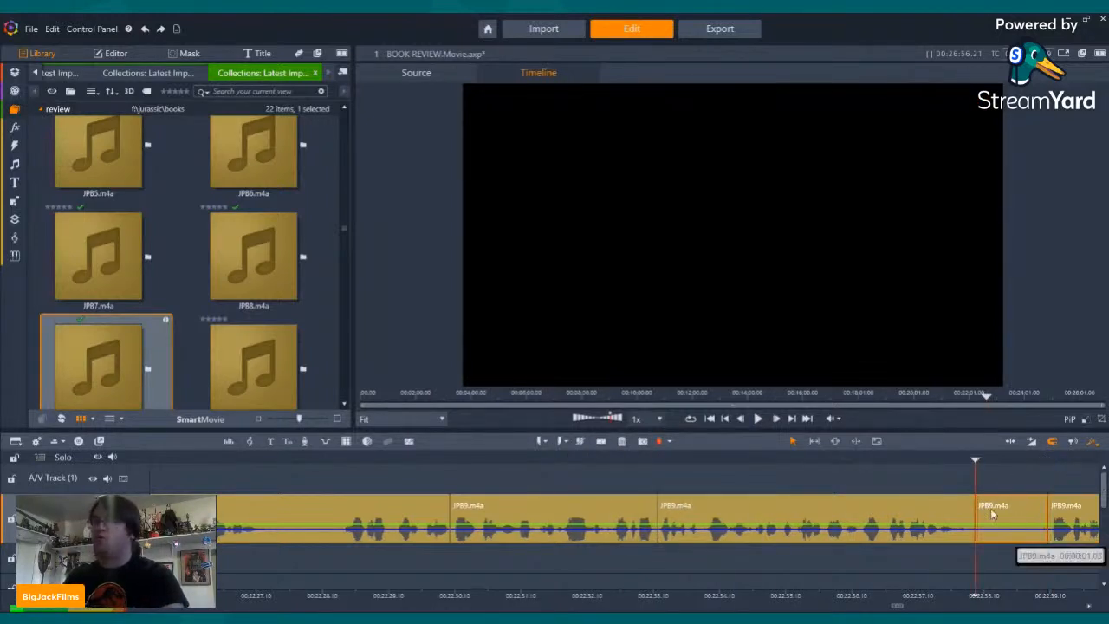
click(621, 442)
- Listen through the join at about 00:22:38.2, replay the phrase from about 00:22:40, and split JPB9 at about 00:22:41.1
click(759, 418)
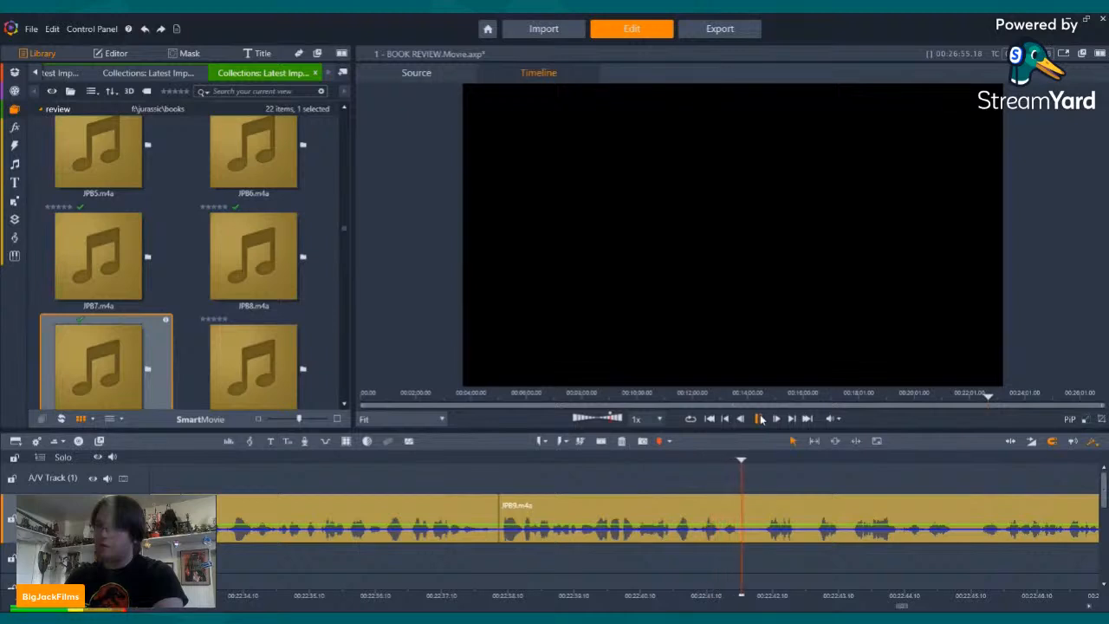
click(760, 419)
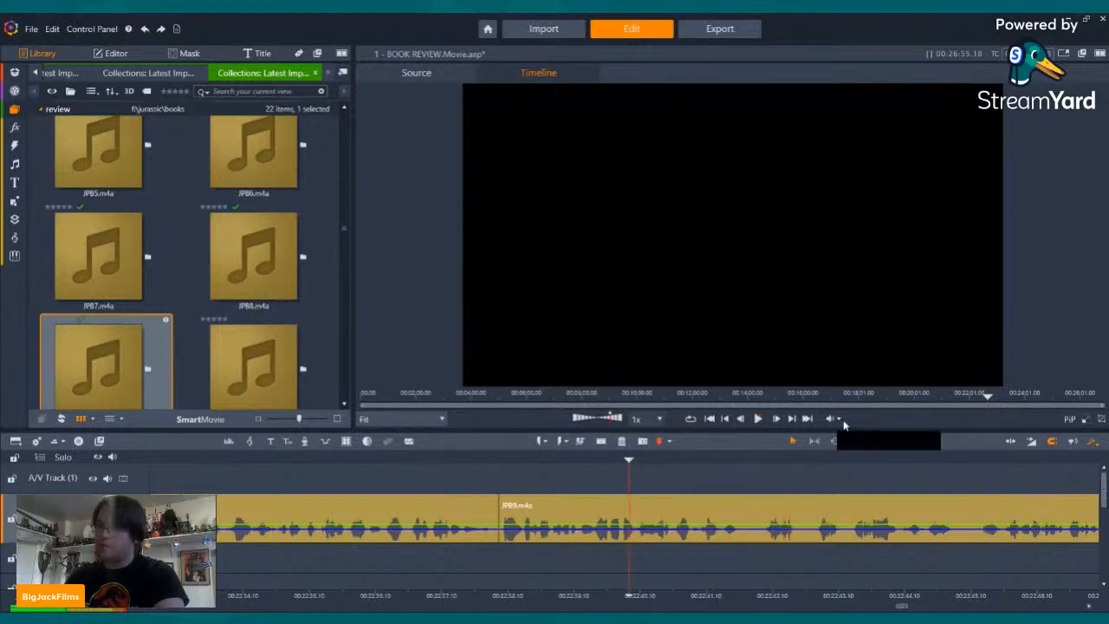
click(758, 419)
click(759, 422)
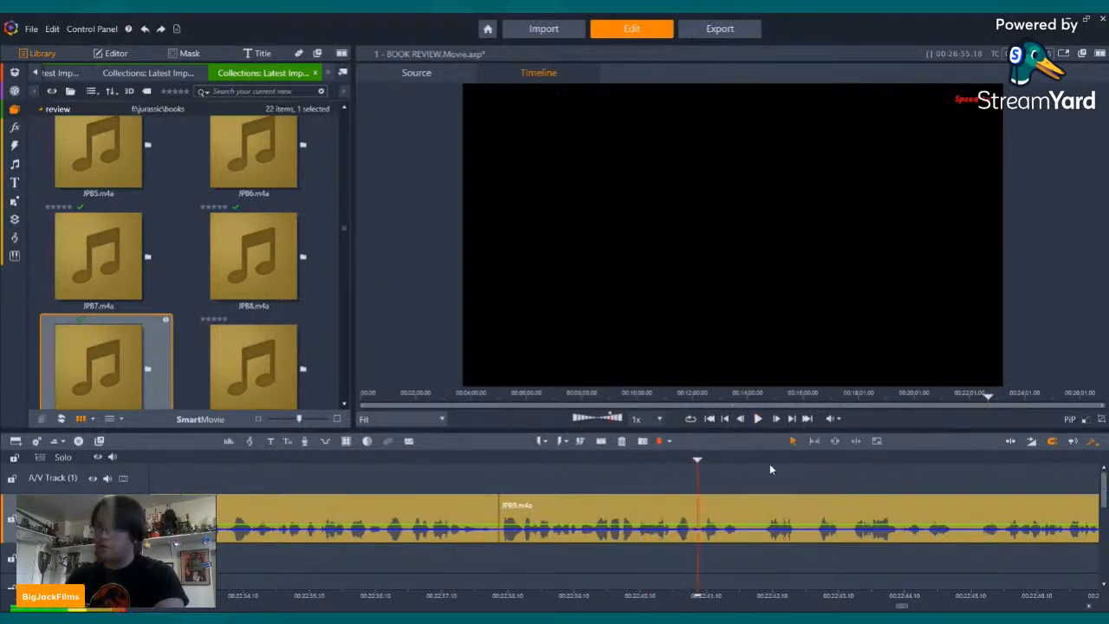
click(757, 419)
click(758, 419)
click(600, 441)
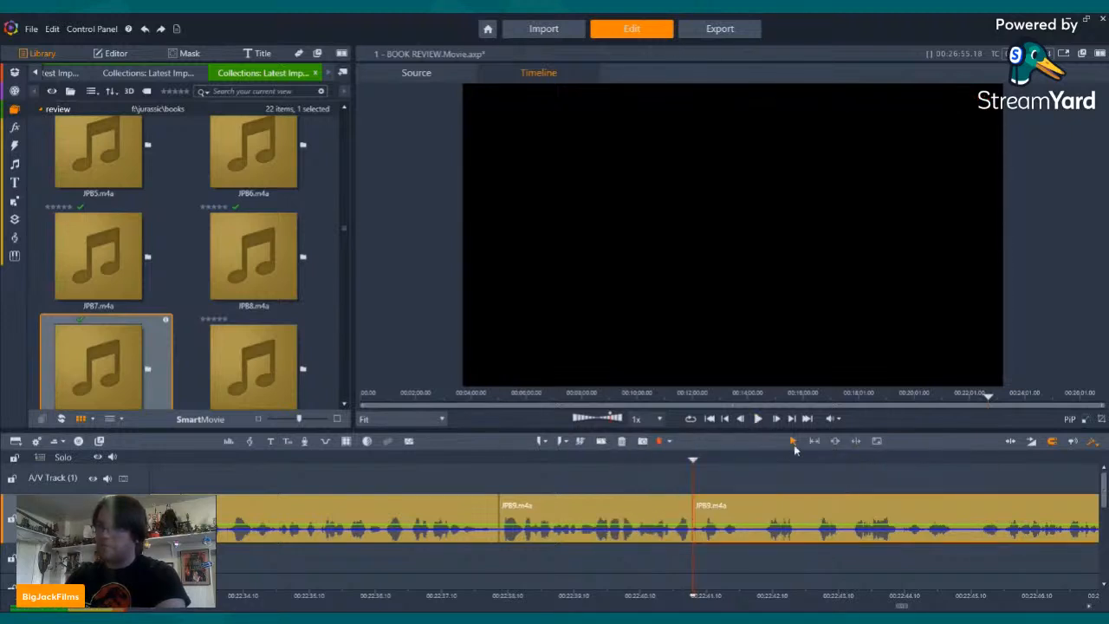
- Replay the audio around the cut at 00:22:41.1, split JPB9 at about 00:22:41.6 and roughly two seconds further on, and delete the piece between
click(806, 458)
click(759, 419)
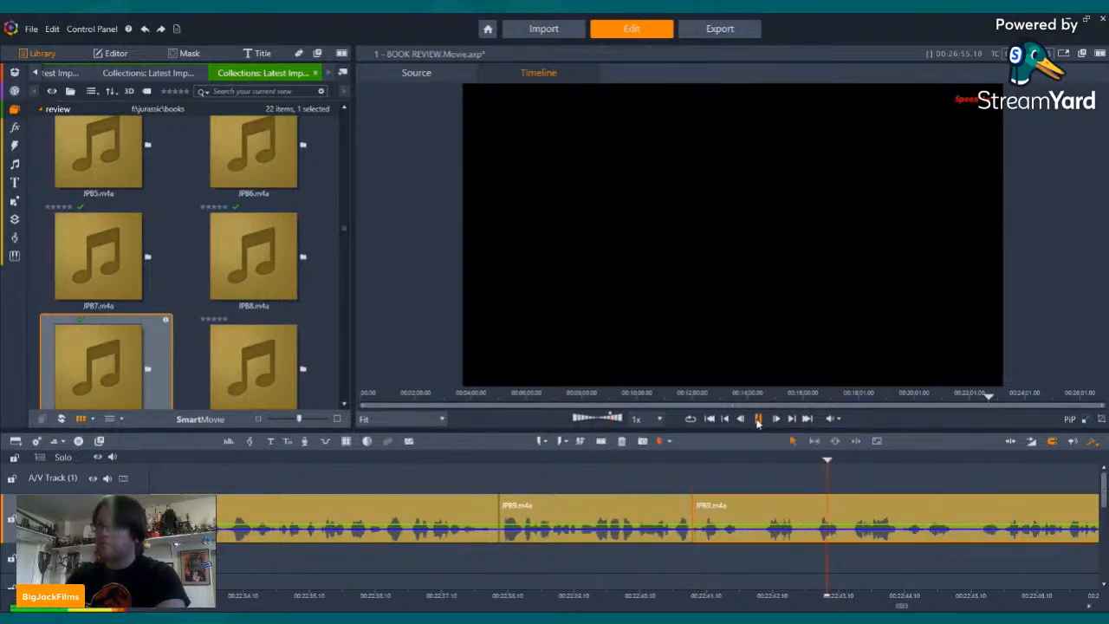
click(758, 418)
click(688, 465)
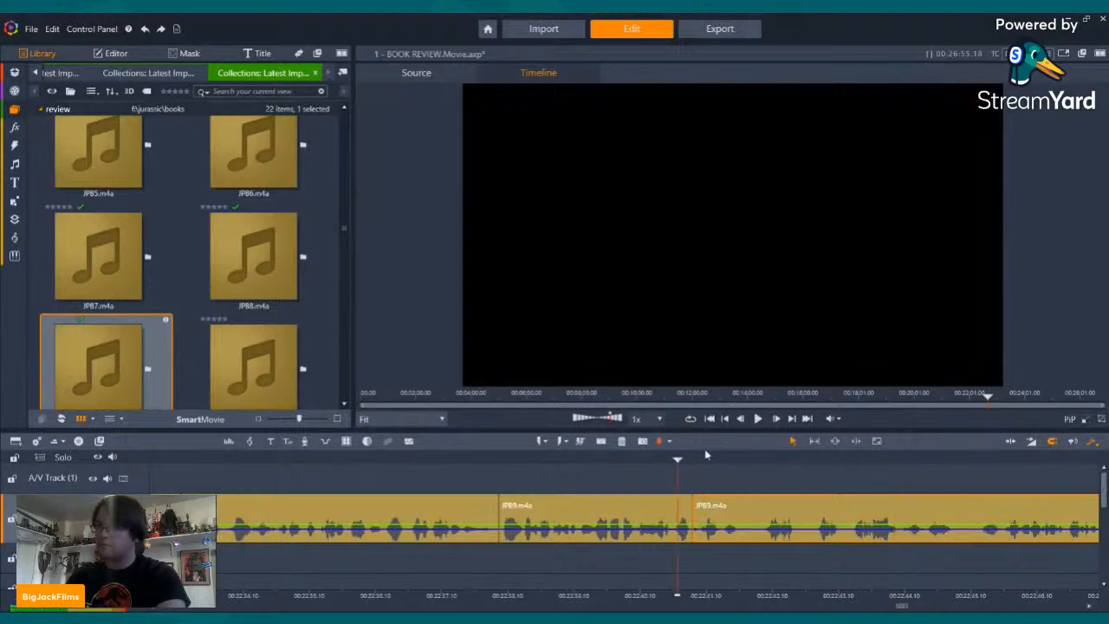
click(758, 419)
click(758, 418)
click(721, 461)
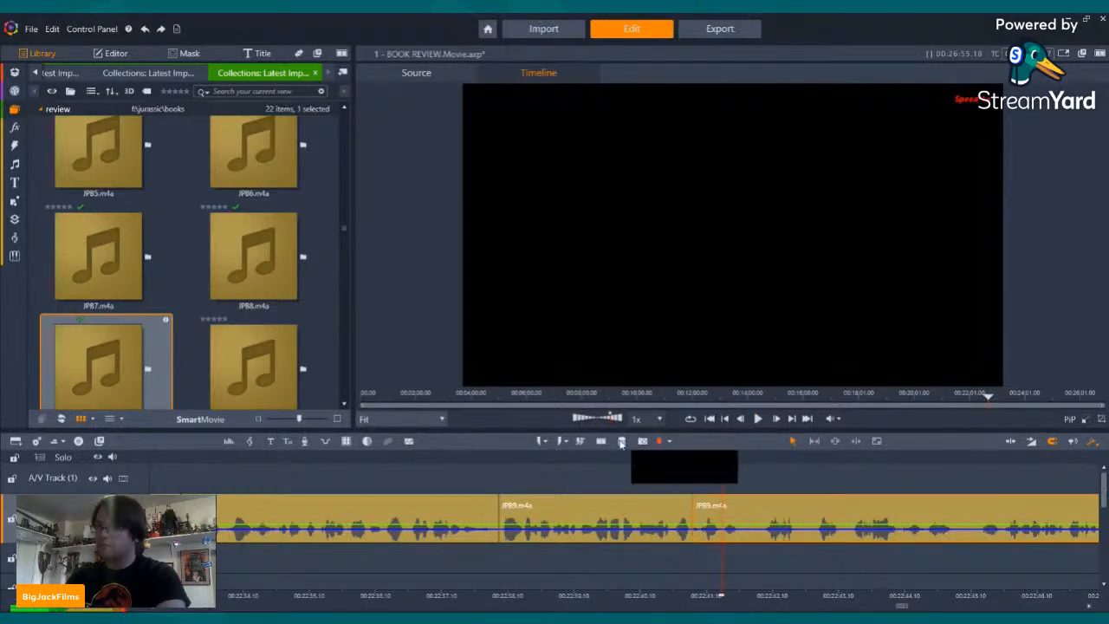
click(849, 458)
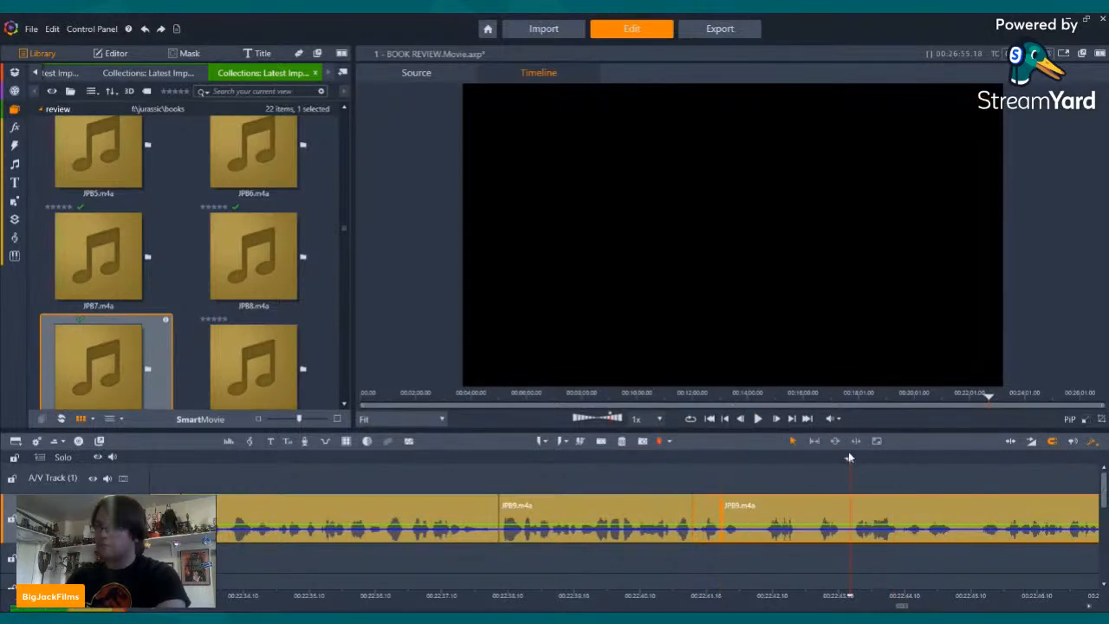
click(759, 420)
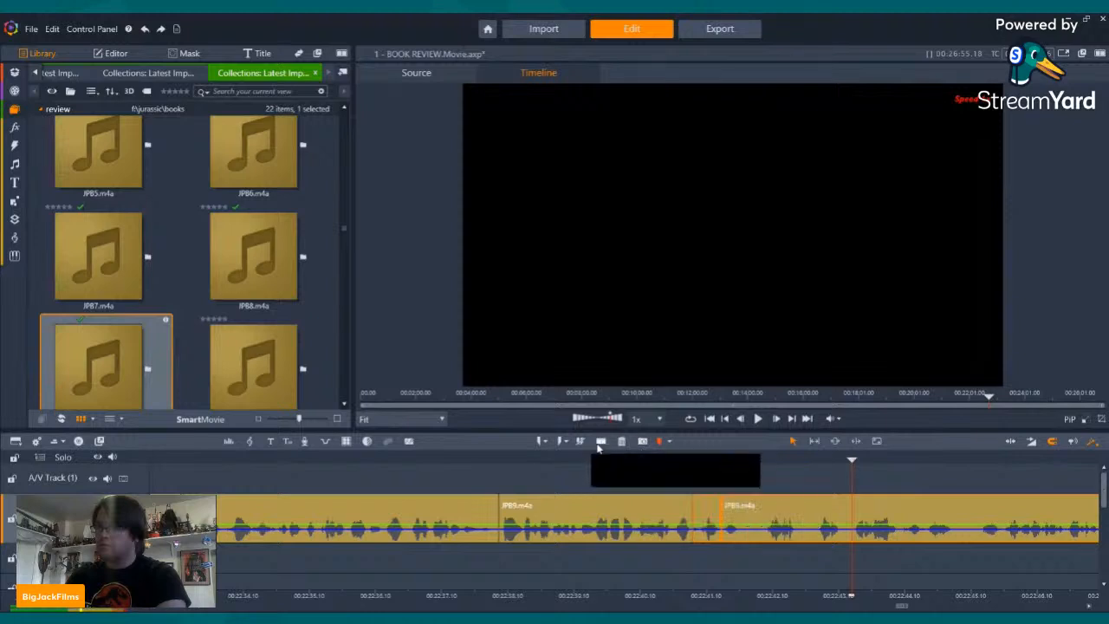
right_click(773, 509)
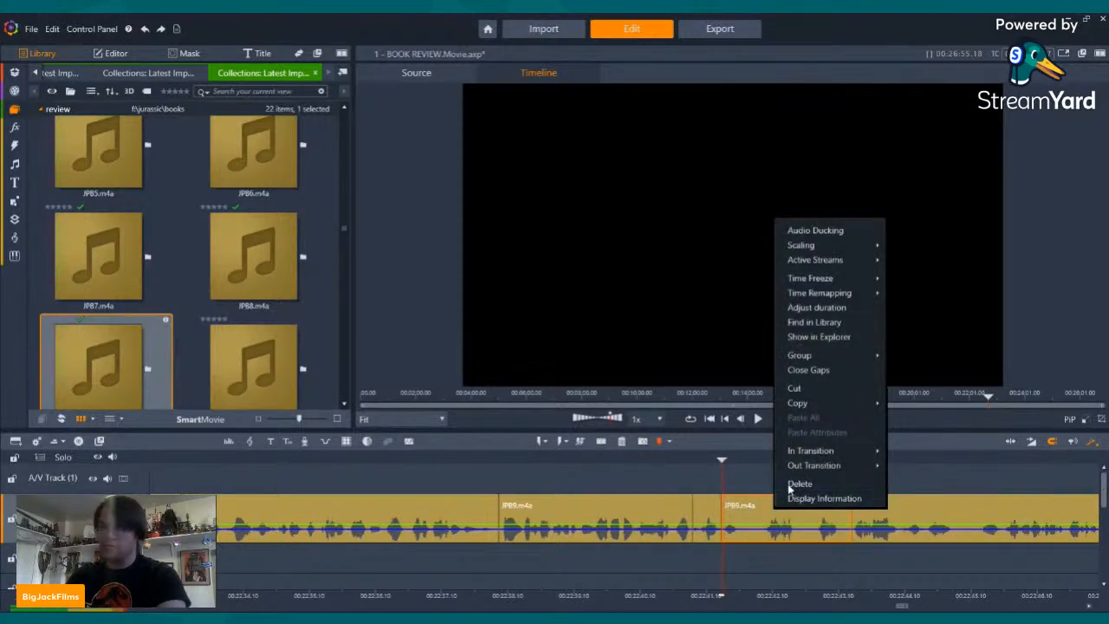
click(790, 485)
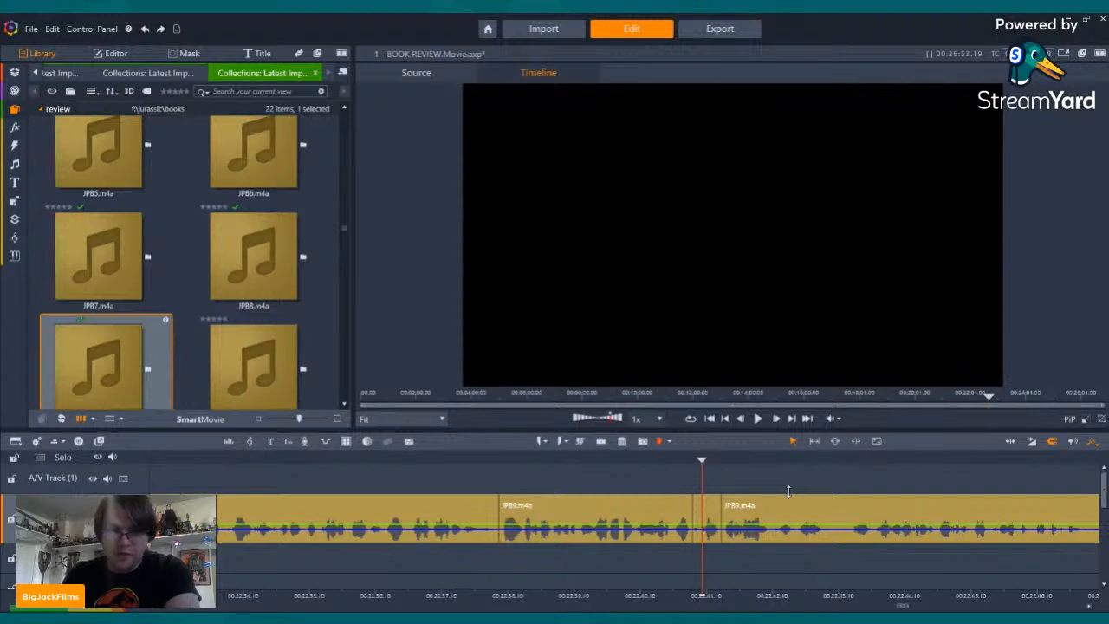
- Listen through the joins at about 00:22:41.1 and 00:22:41.6, starting roughly a second before the second one
key(Left)
key(Left)
key(Left)
key(Left)
key(Left)
key(Left)
key(Left)
key(Left)
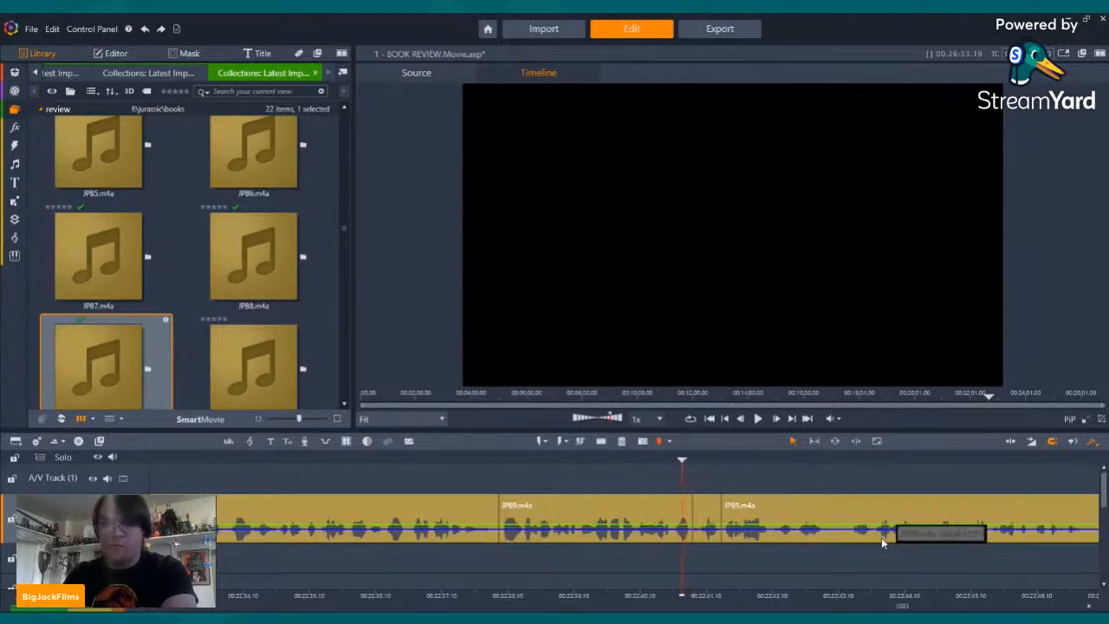
key(Left)
key(Left)
key(Left)
key(Left)
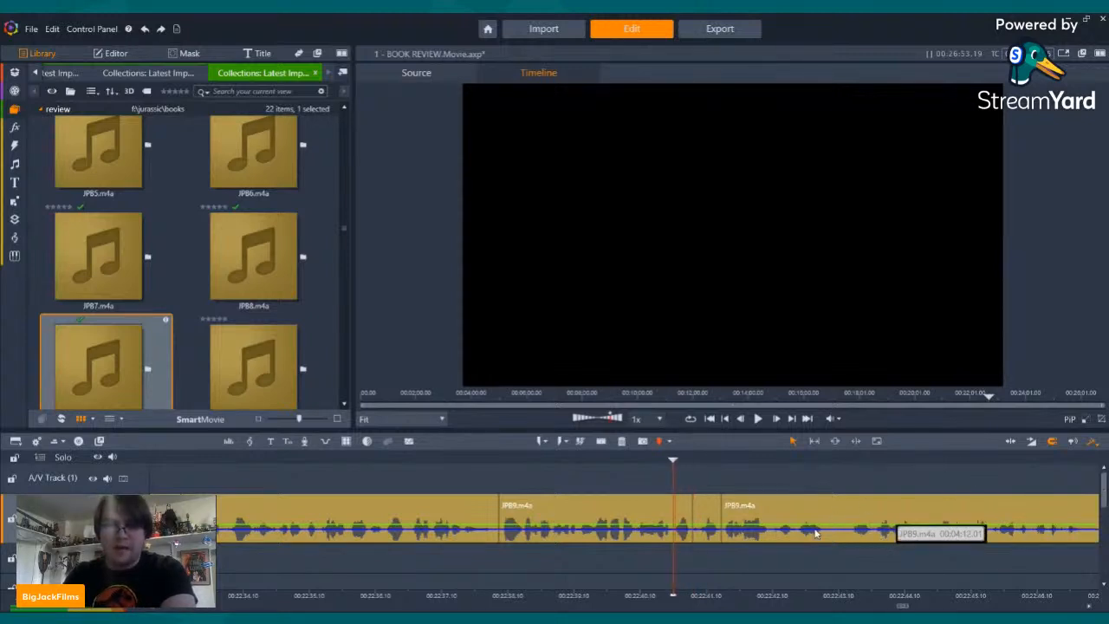
key(Left)
key(Left)
key(Left)
key(Left)
key(Left)
key(Left)
key(Left)
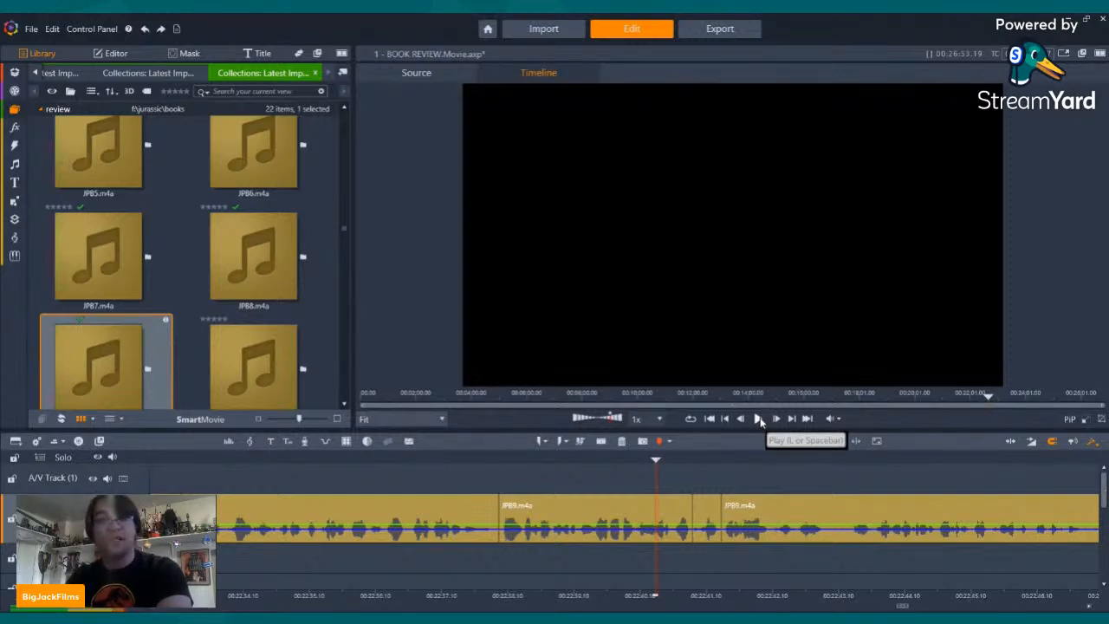
click(759, 419)
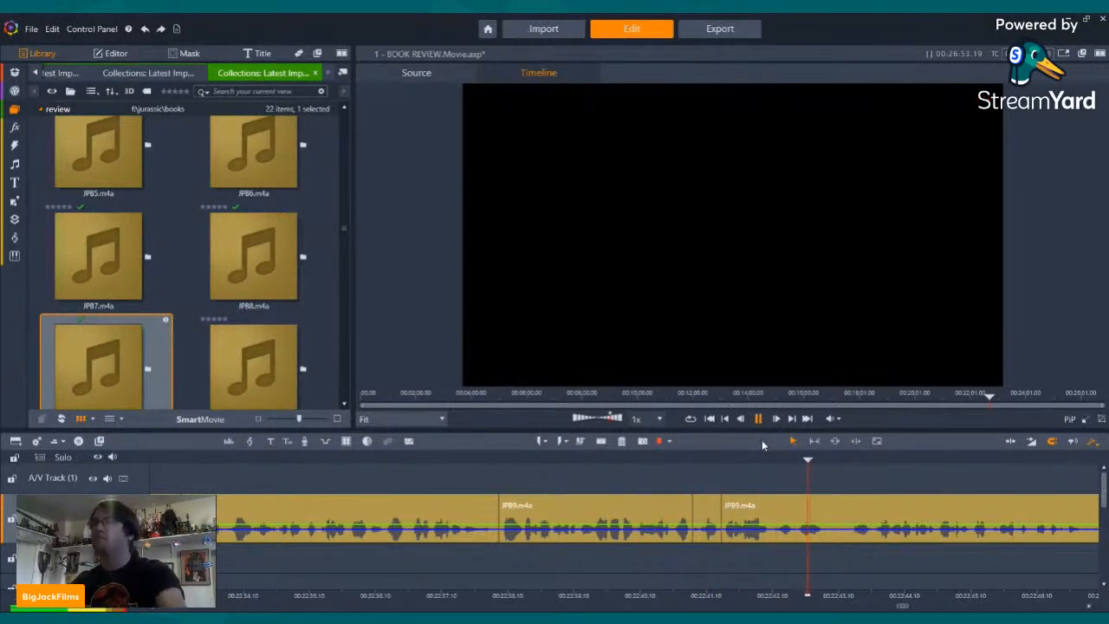
- Split JPB9 at about 00:22:43.5 and at about 00:22:42.3, and delete the piece between
click(852, 464)
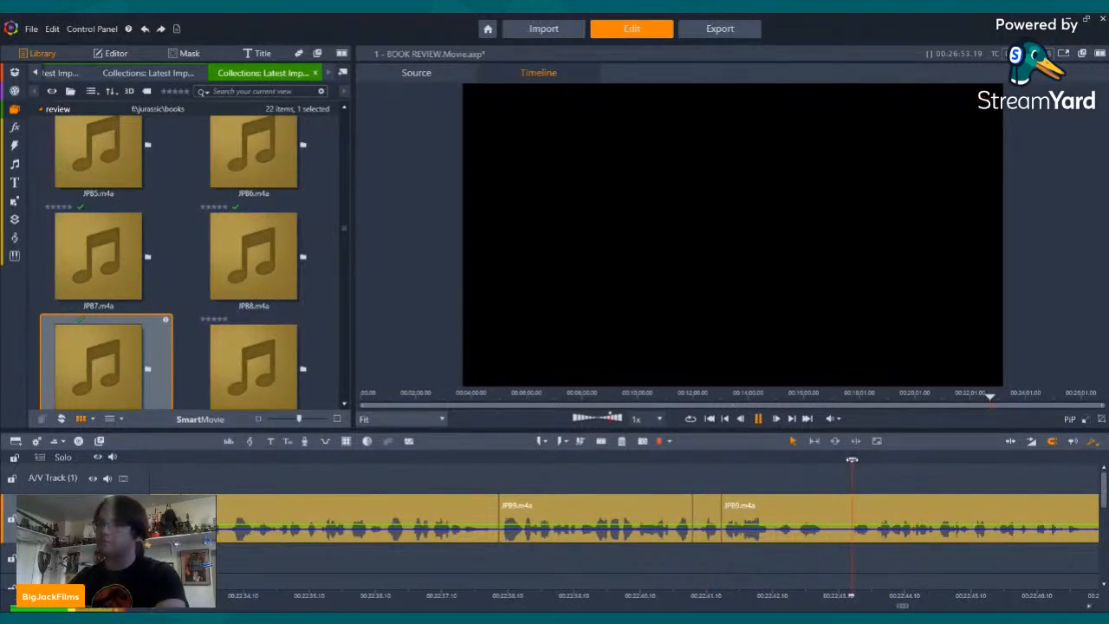
click(597, 443)
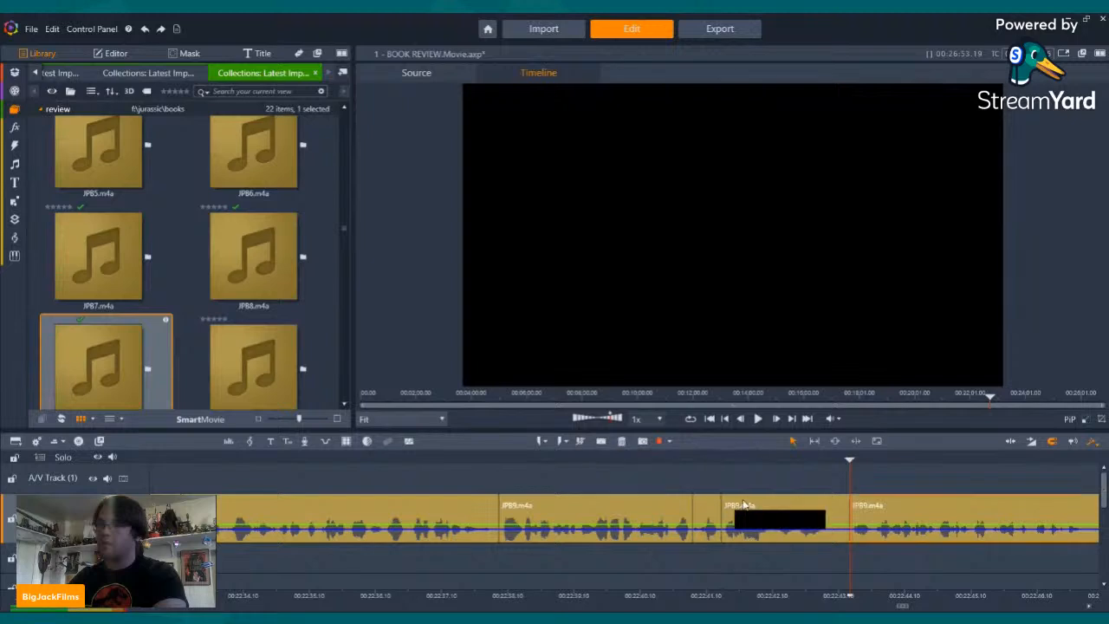
click(731, 501)
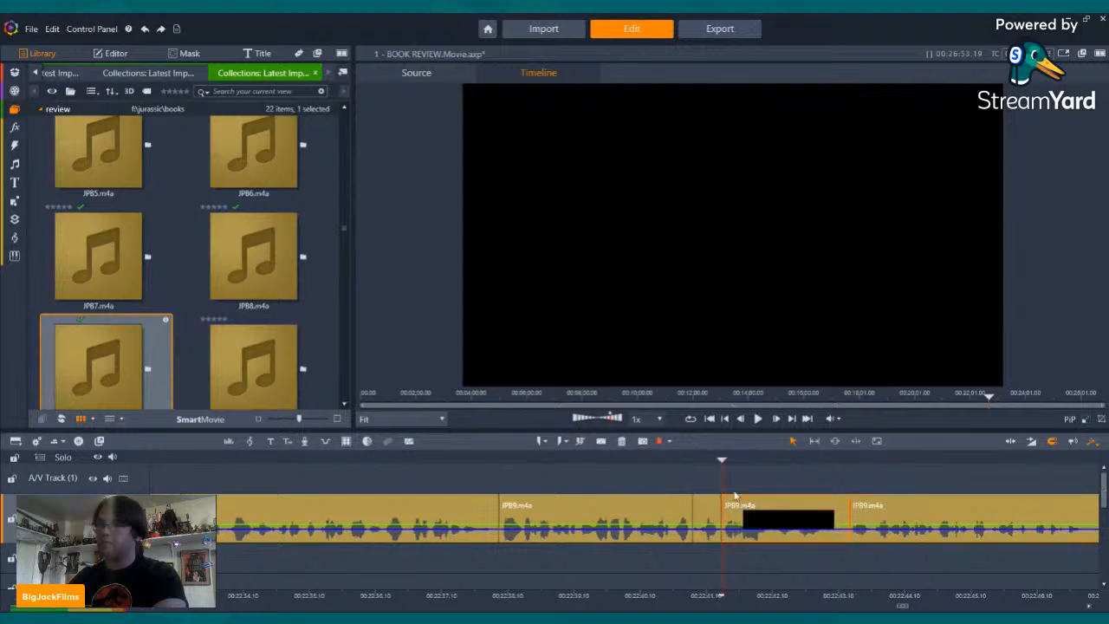
click(758, 420)
click(759, 420)
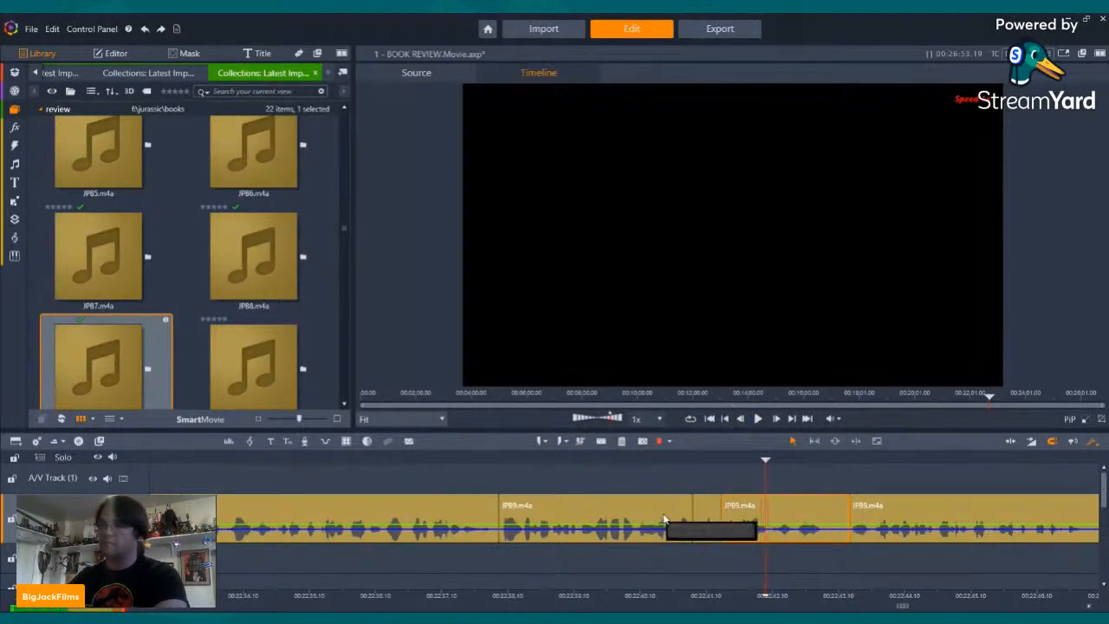
click(597, 444)
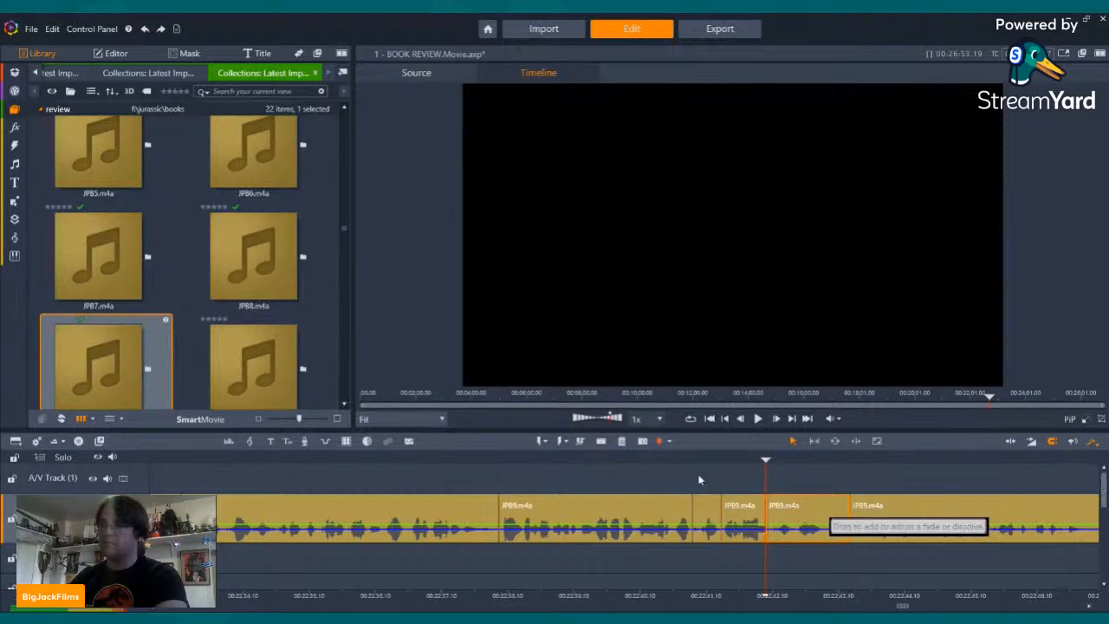
click(620, 443)
- Listen through the join at about 00:22:42.3, starting roughly a second before it and playing on to about 00:22:46
click(748, 461)
key(Left)
key(Left)
key(Left)
key(Left)
key(Left)
key(Left)
key(Left)
key(Left)
key(Left)
key(Left)
key(Left)
key(Left)
key(Left)
key(Left)
key(Left)
key(Left)
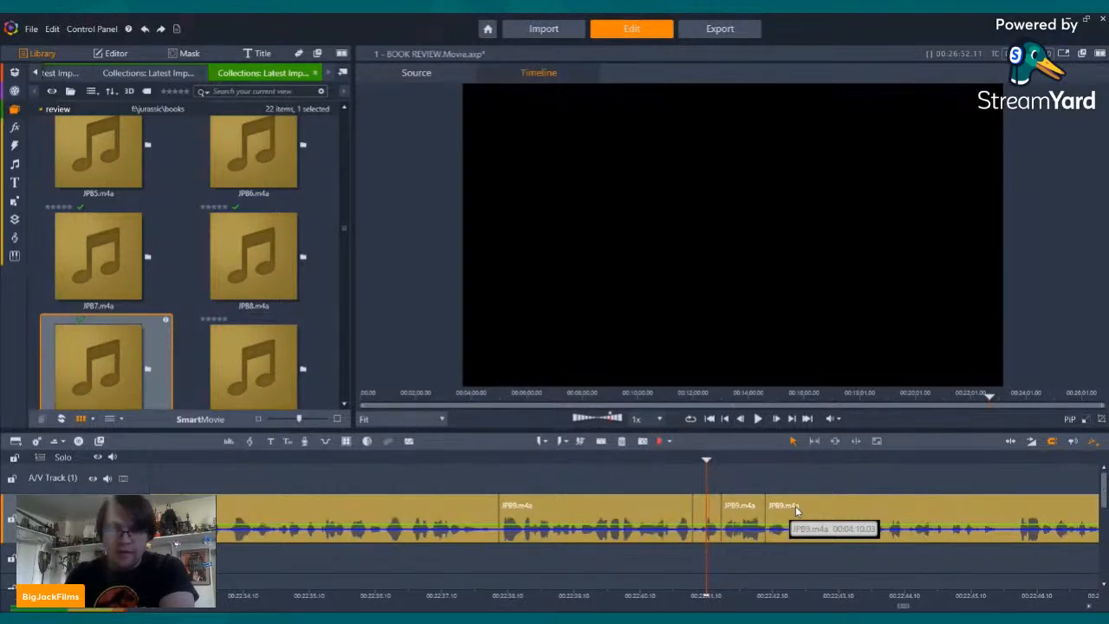
click(759, 420)
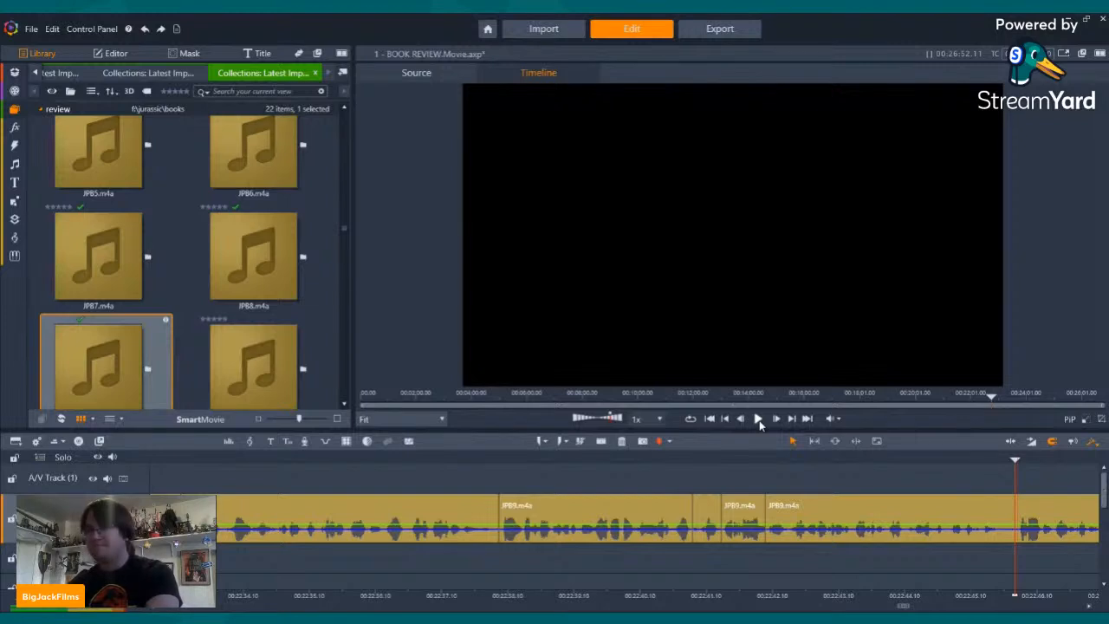
- Play JPB9 on from about 00:22:46, split it at about 00:22:49.8 and 00:22:54, and listen on to about 00:22:55
click(758, 418)
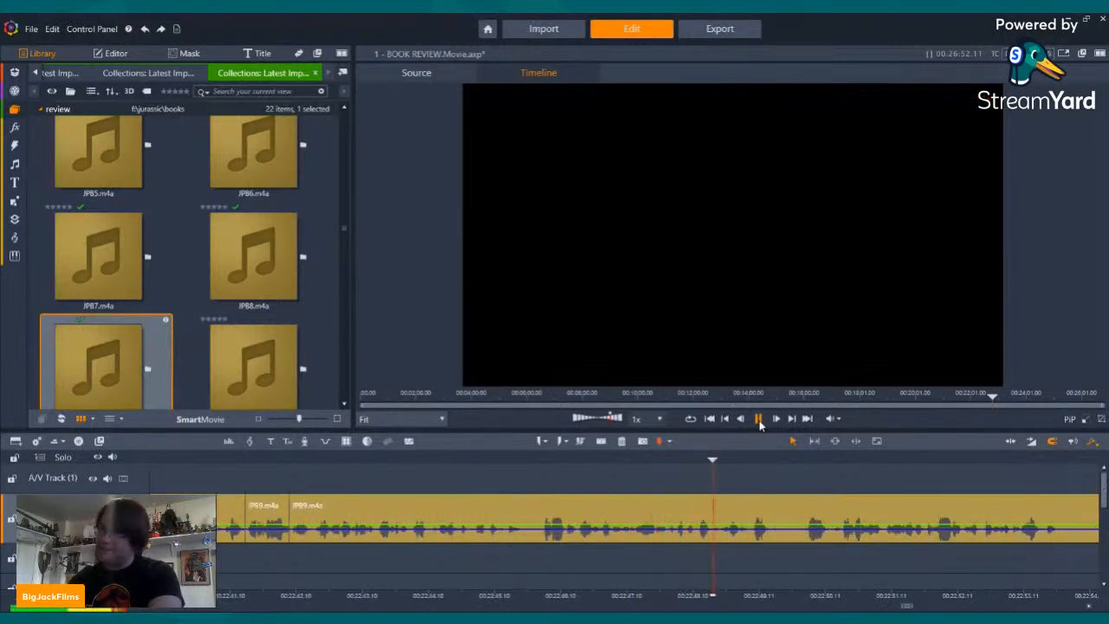
click(759, 419)
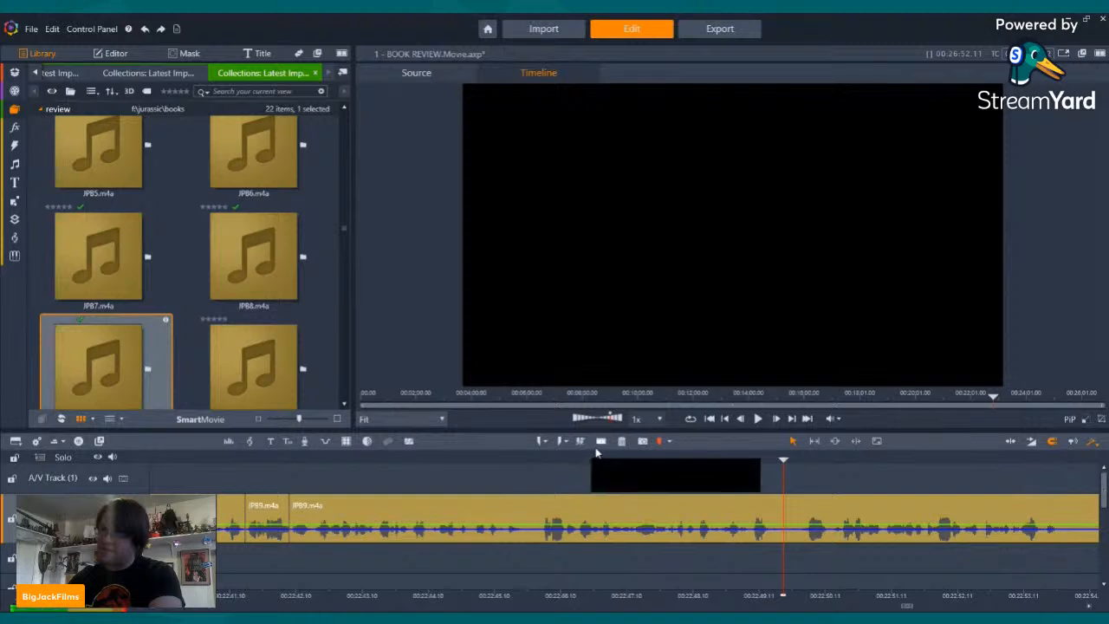
click(759, 419)
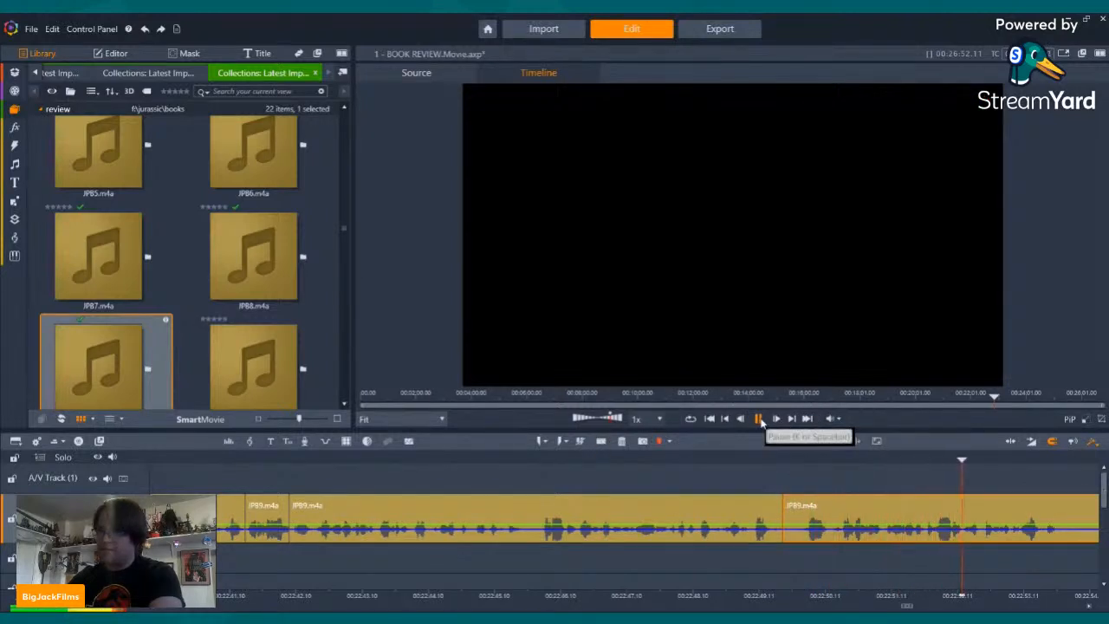
click(760, 419)
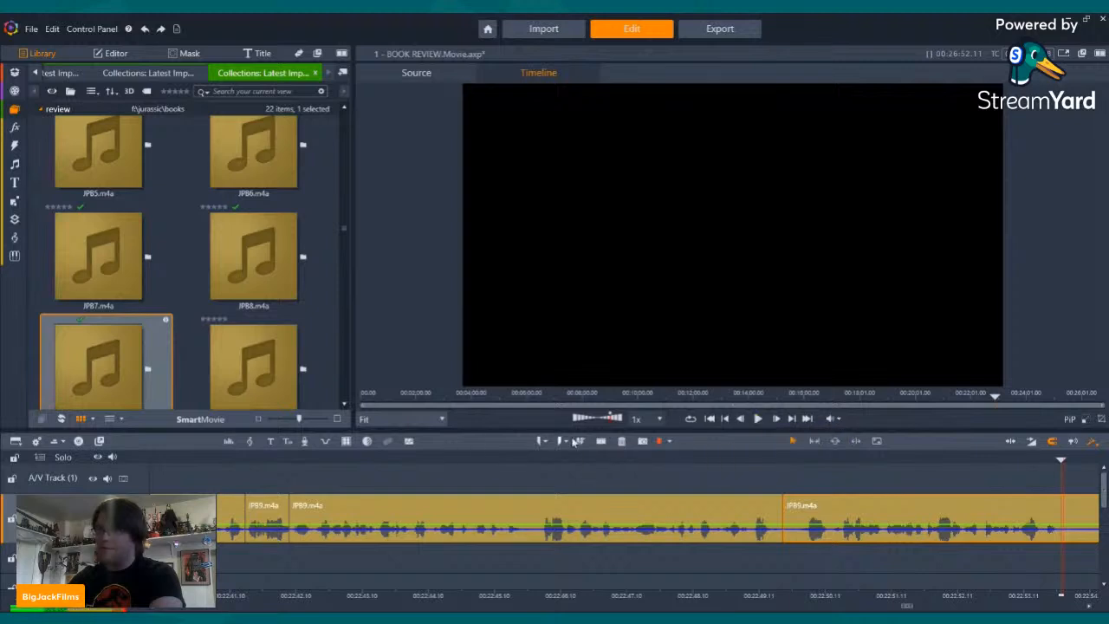
click(598, 441)
key(space)
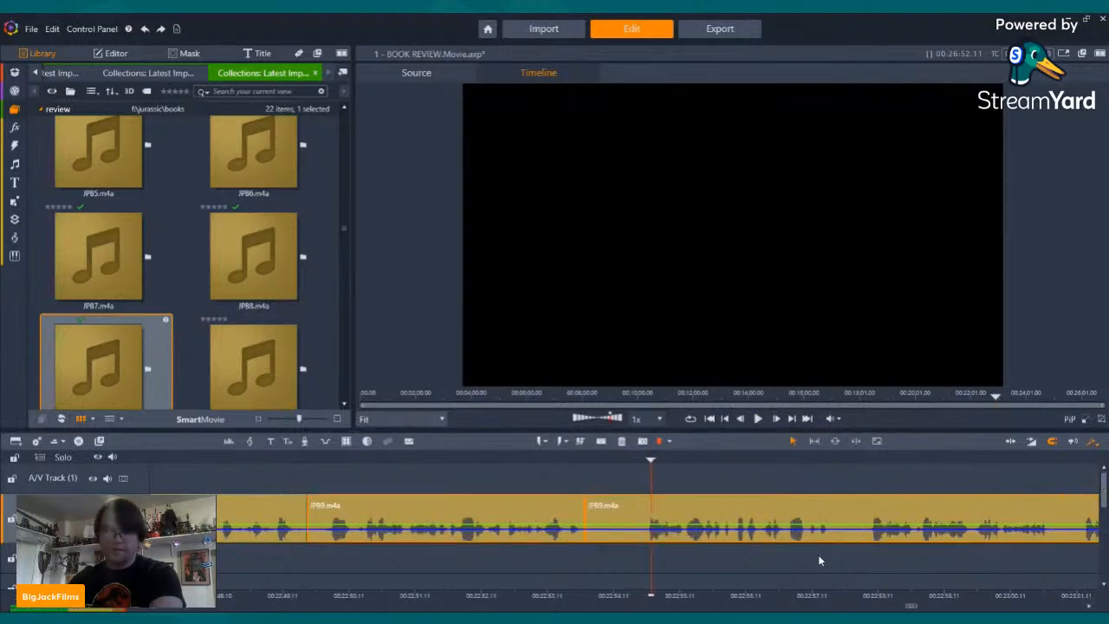
- Split the JPB9.m4a narration just before speech resumes near 00:22:55 and delete the silent piece starting at about 00:22:54
click(758, 420)
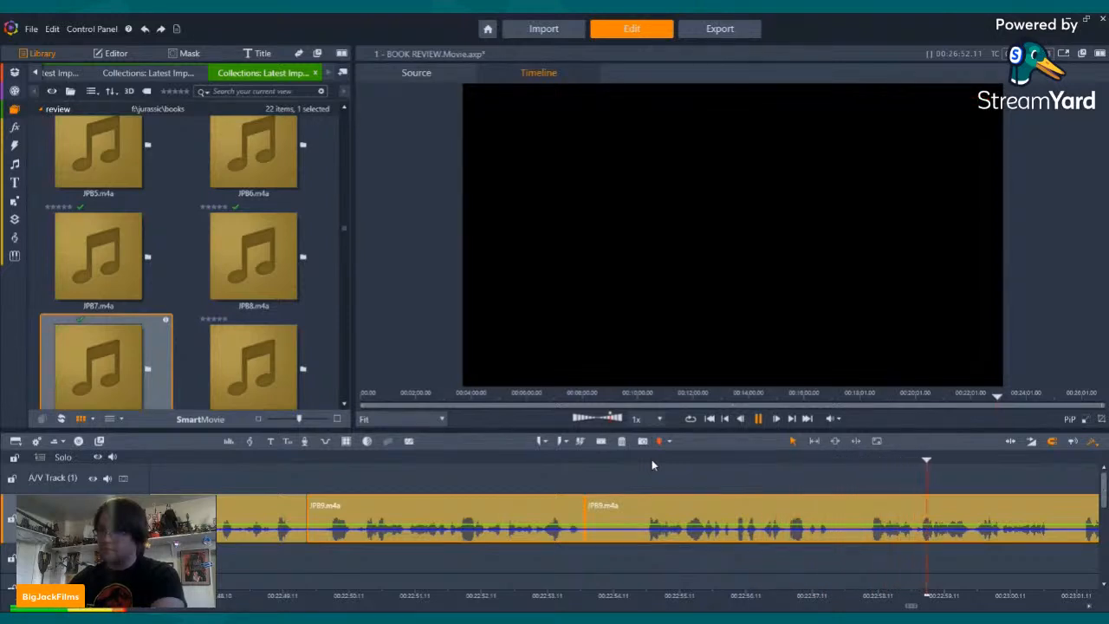
click(652, 459)
click(621, 442)
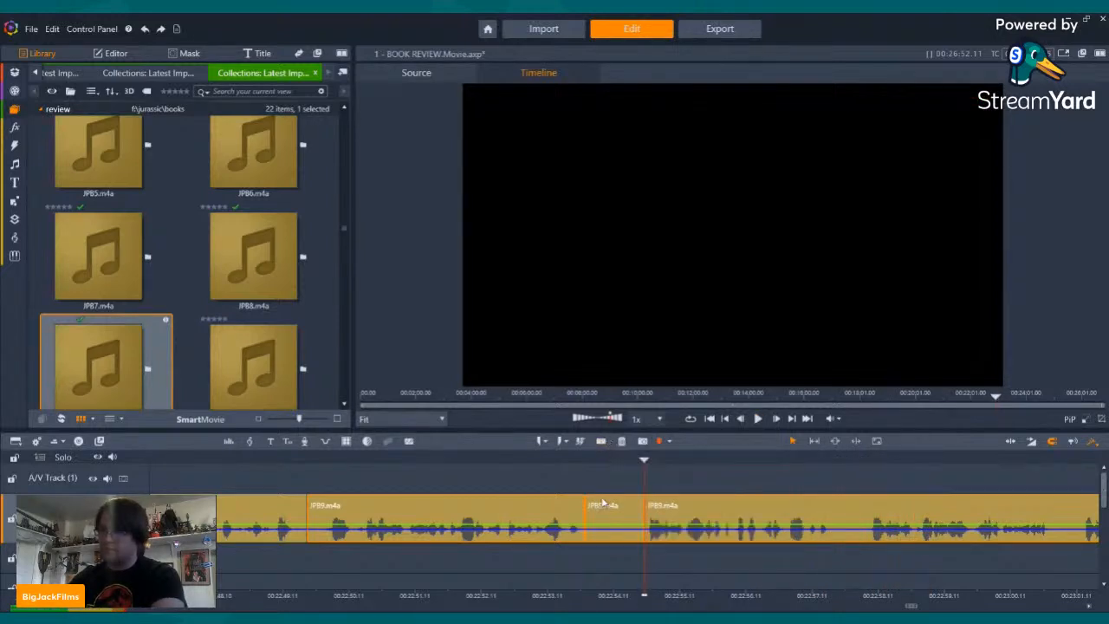
key(Up)
key(Delete)
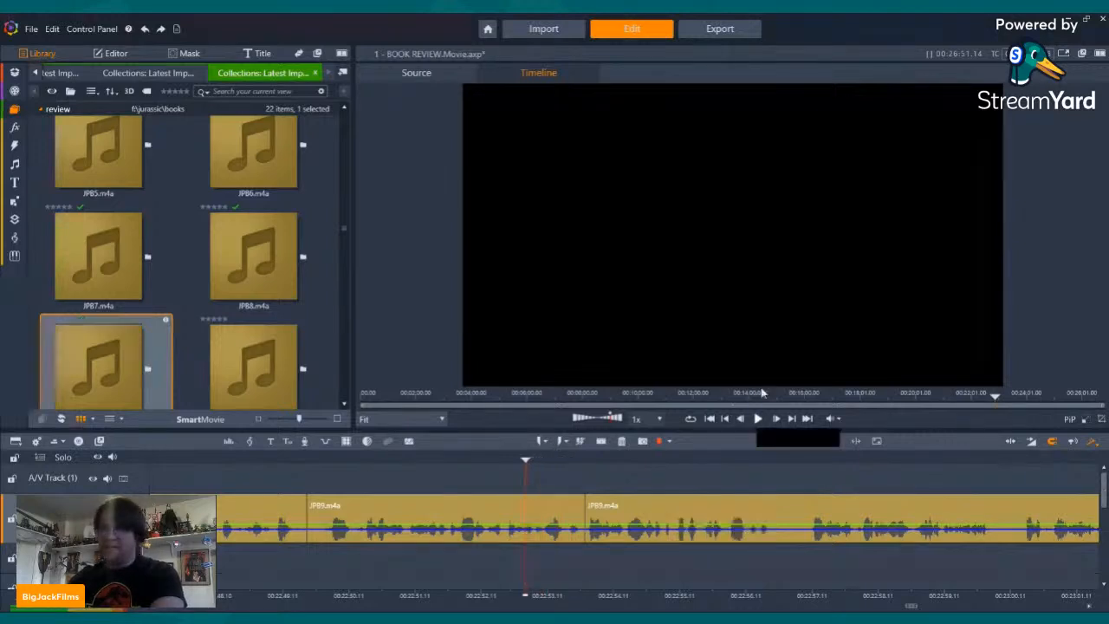
- Play the narration onward, split it around the pause near 00:22:57, and delete the isolated silent piece
click(759, 419)
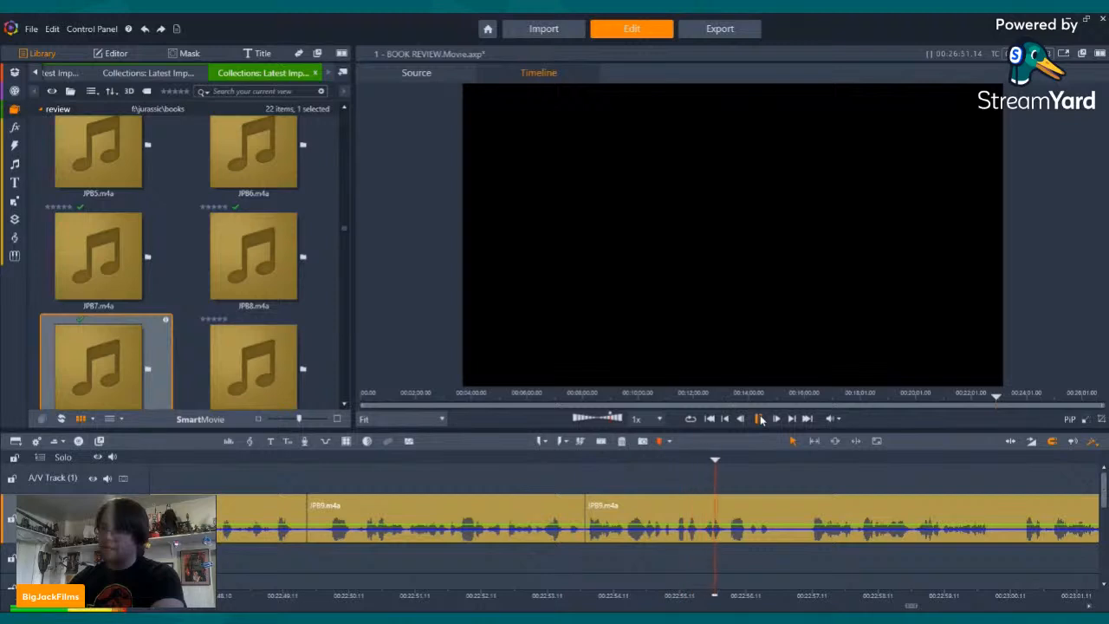
click(759, 418)
click(561, 442)
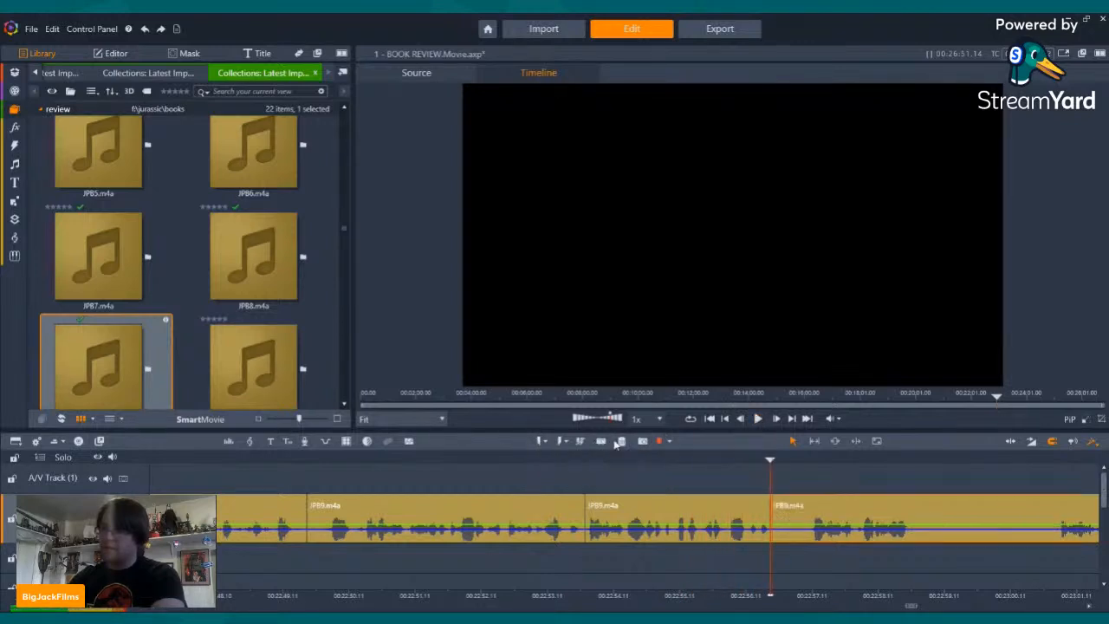
click(808, 461)
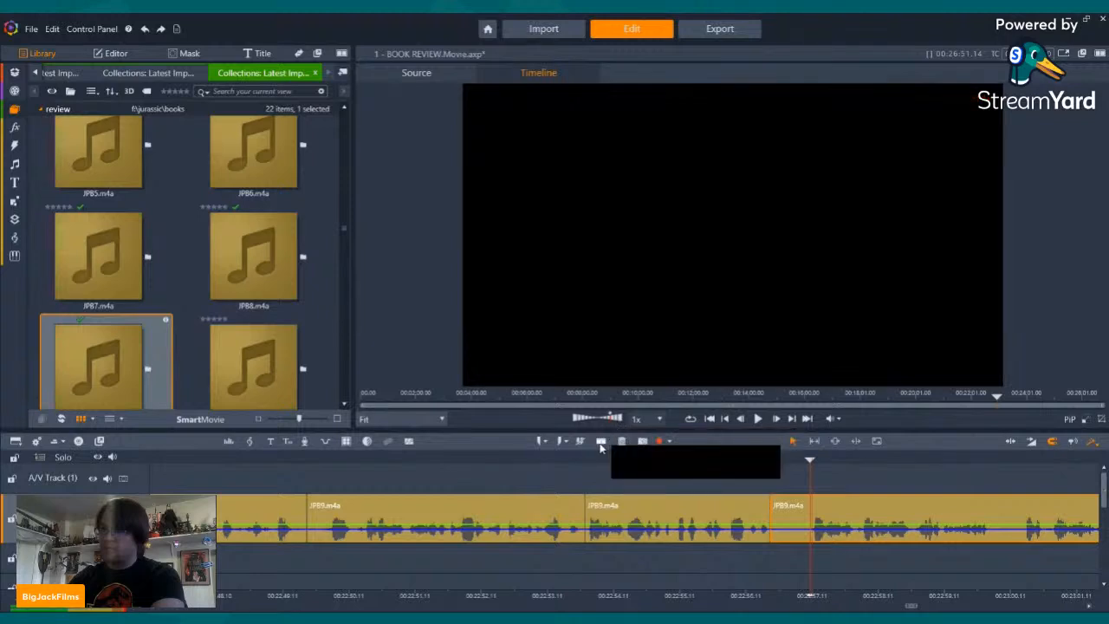
click(601, 444)
click(785, 518)
click(621, 441)
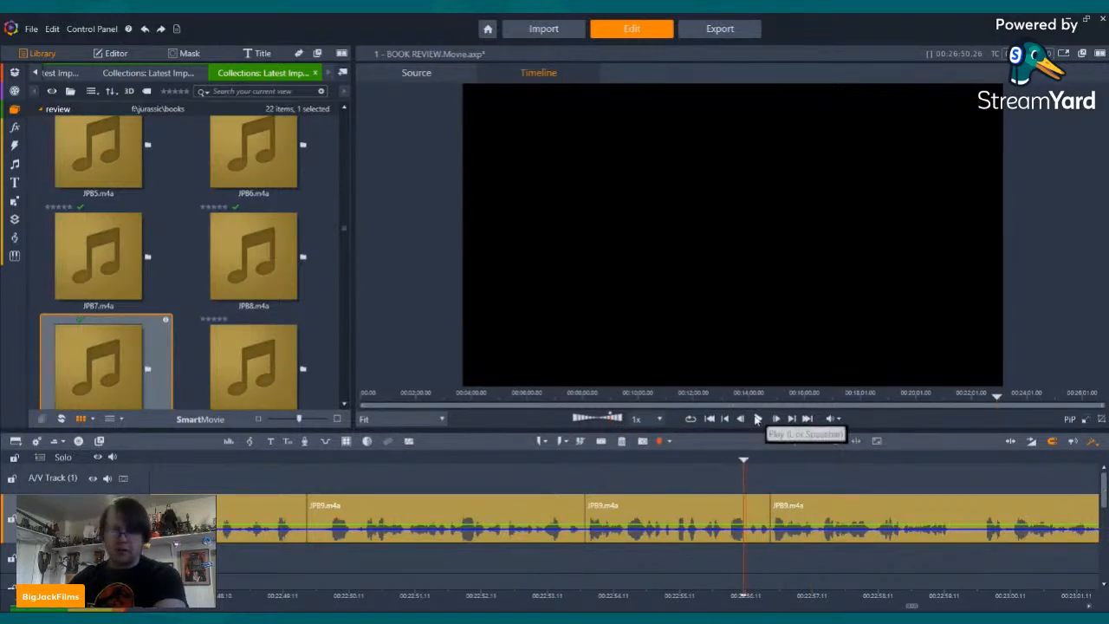
- Review the next phrase and cut out the narration section from about 00:22:59 to 00:23:00
click(756, 418)
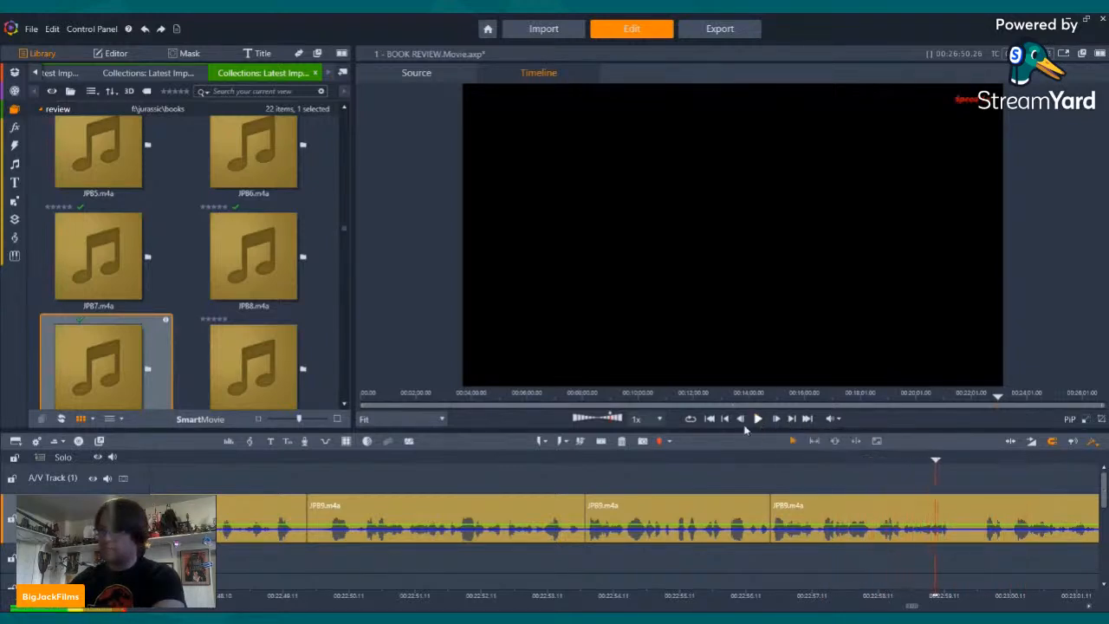
click(601, 441)
key(space)
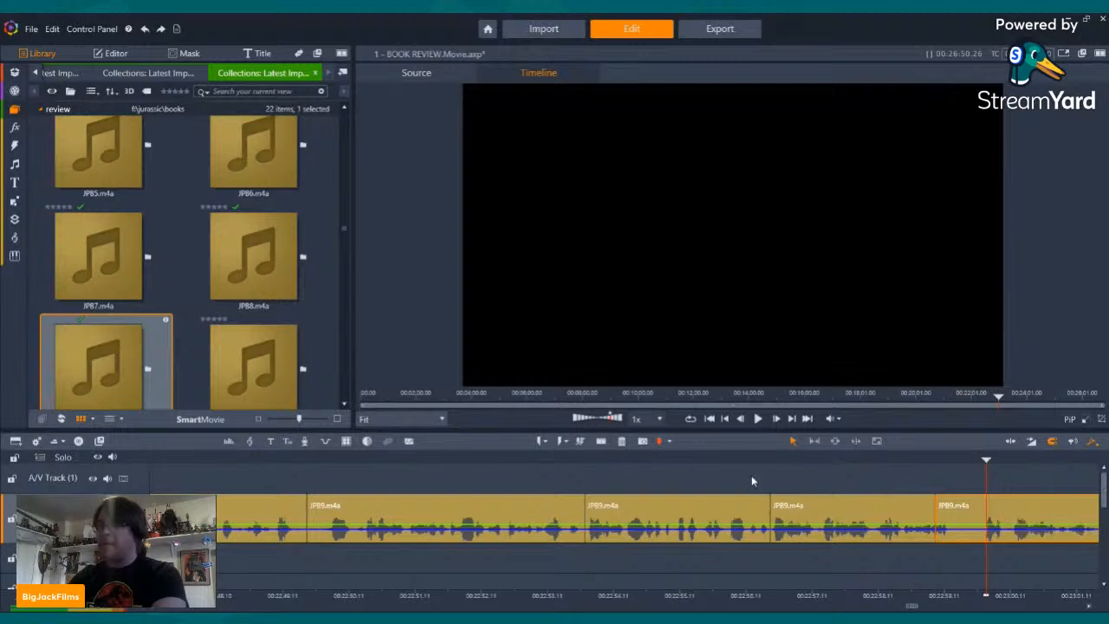
click(601, 441)
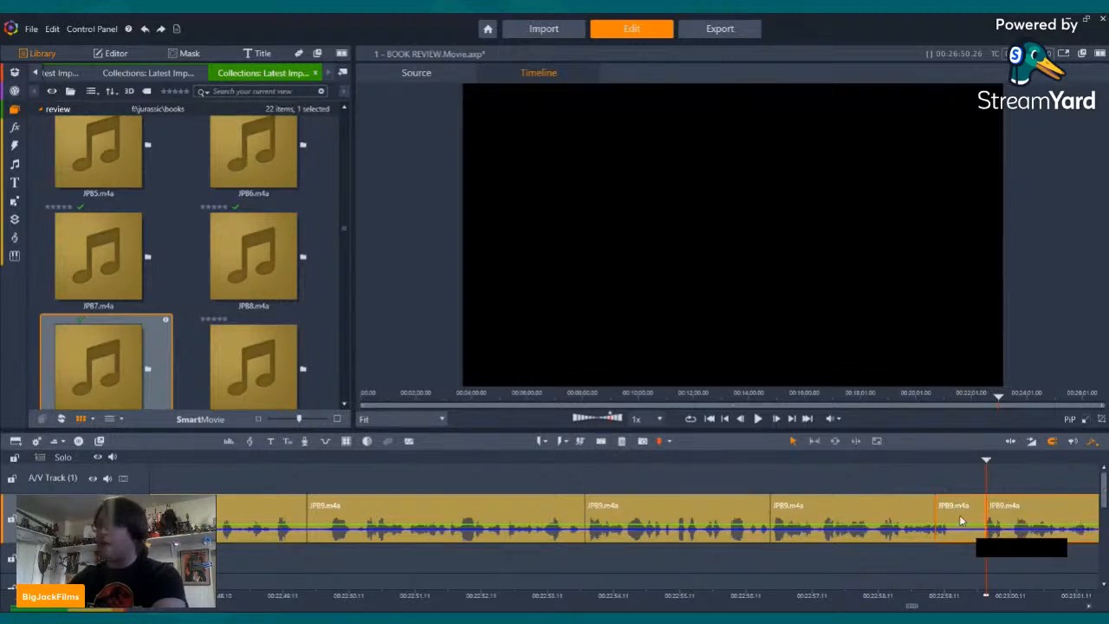
click(960, 514)
click(621, 442)
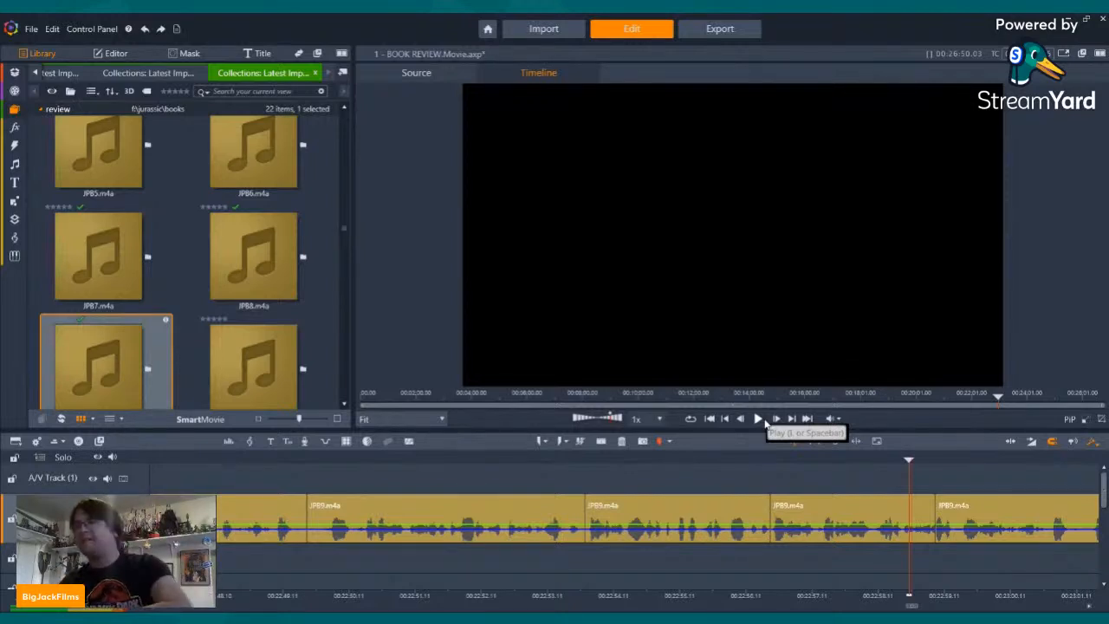
- Listen to the following passage and cut out the narration from about 00:23:01 to 00:23:04
click(759, 418)
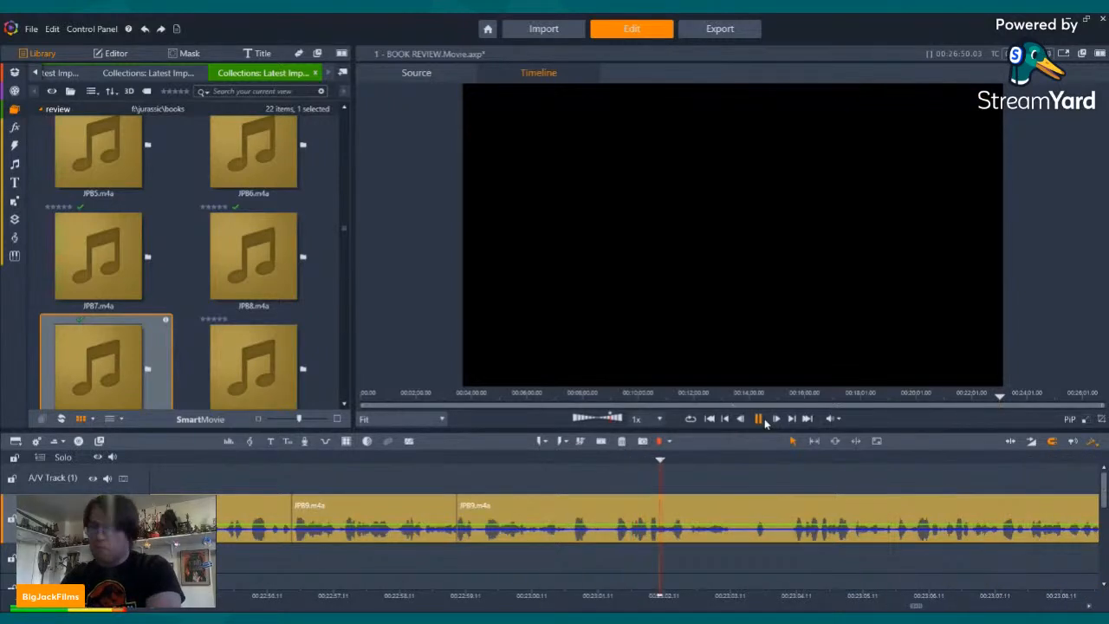
click(759, 419)
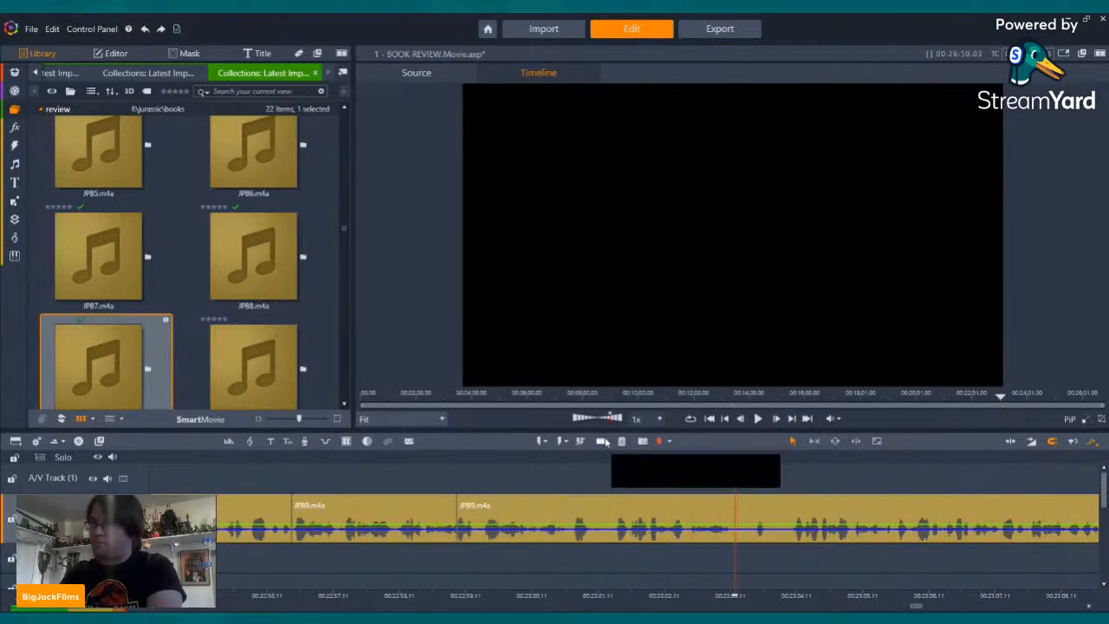
click(759, 418)
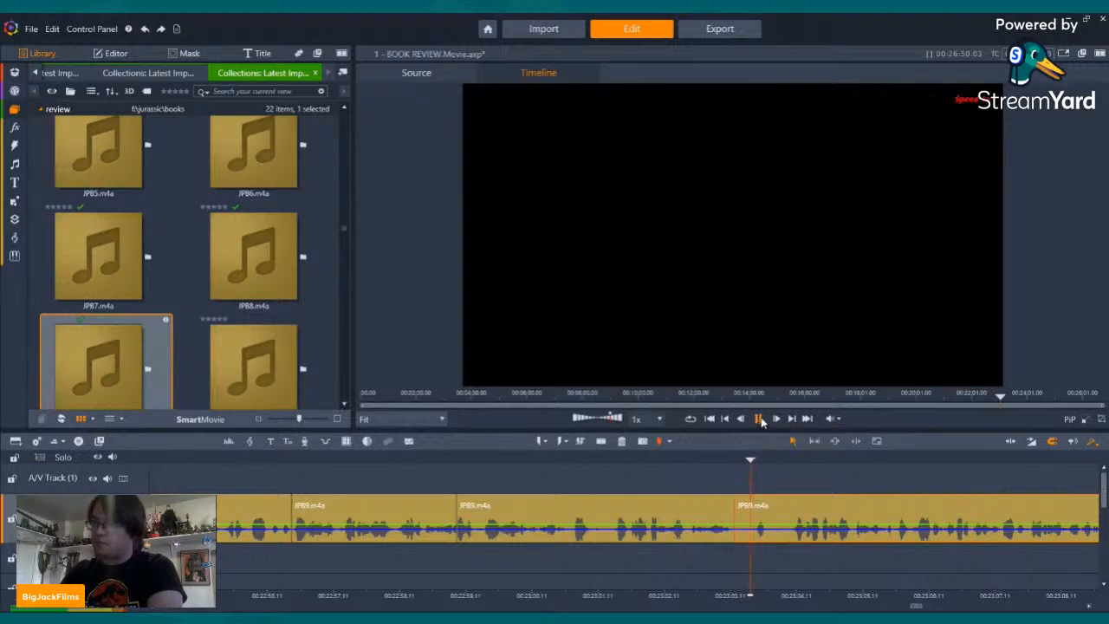
click(790, 460)
click(602, 442)
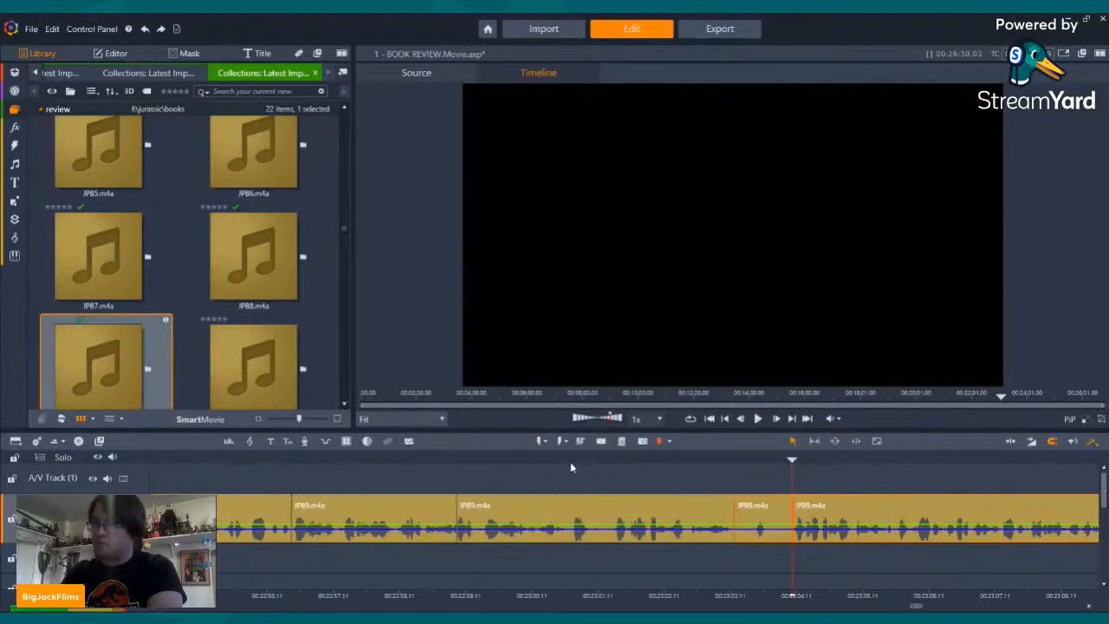
click(561, 461)
click(758, 418)
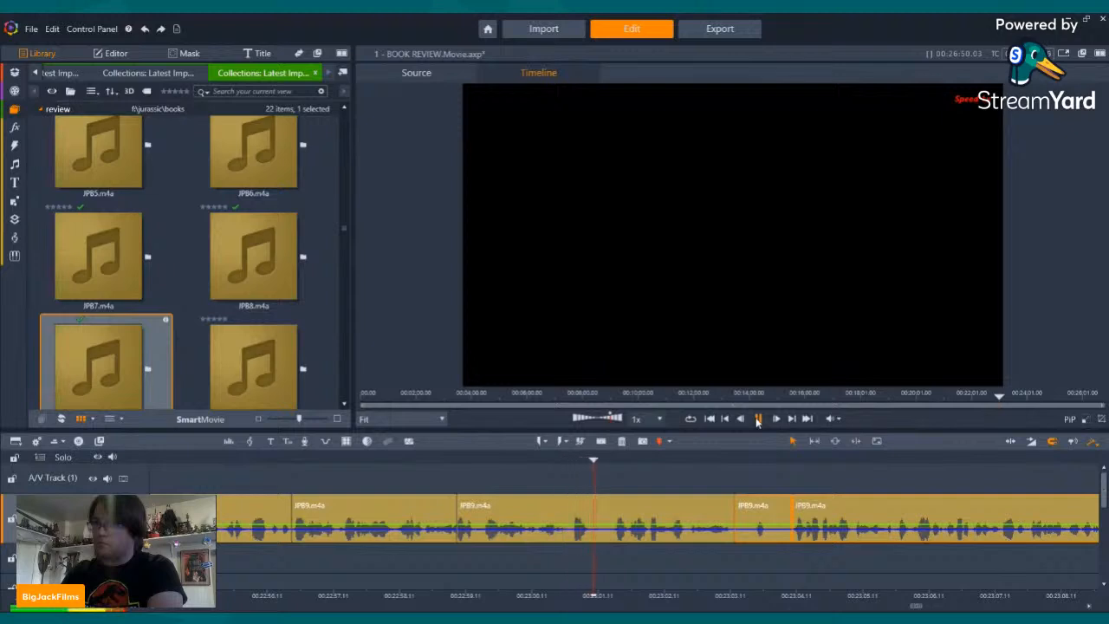
click(758, 419)
click(602, 442)
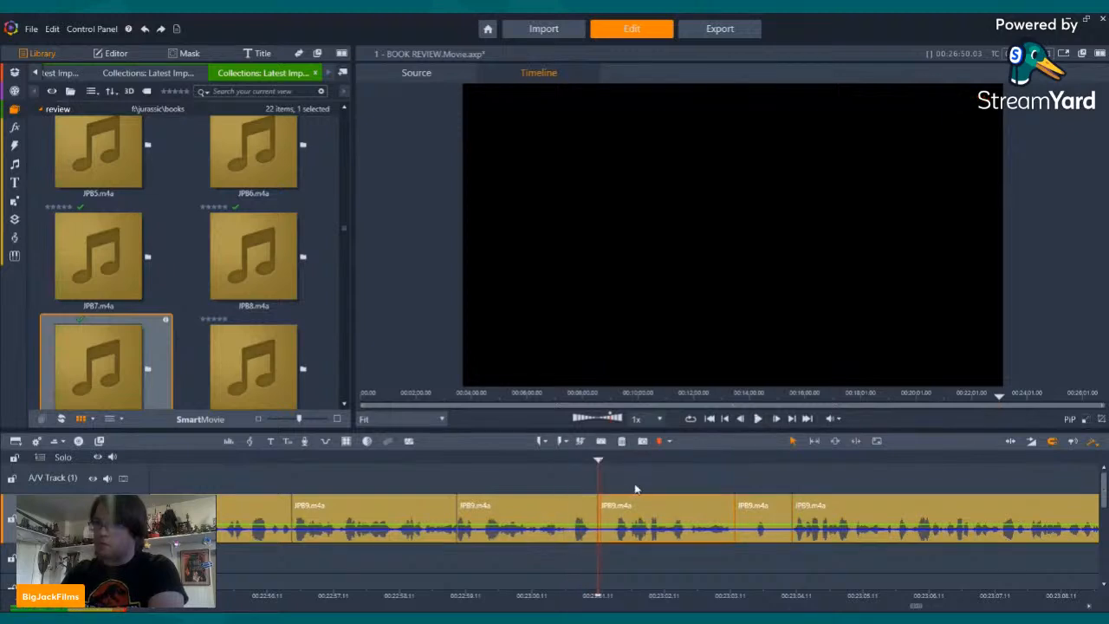
click(621, 441)
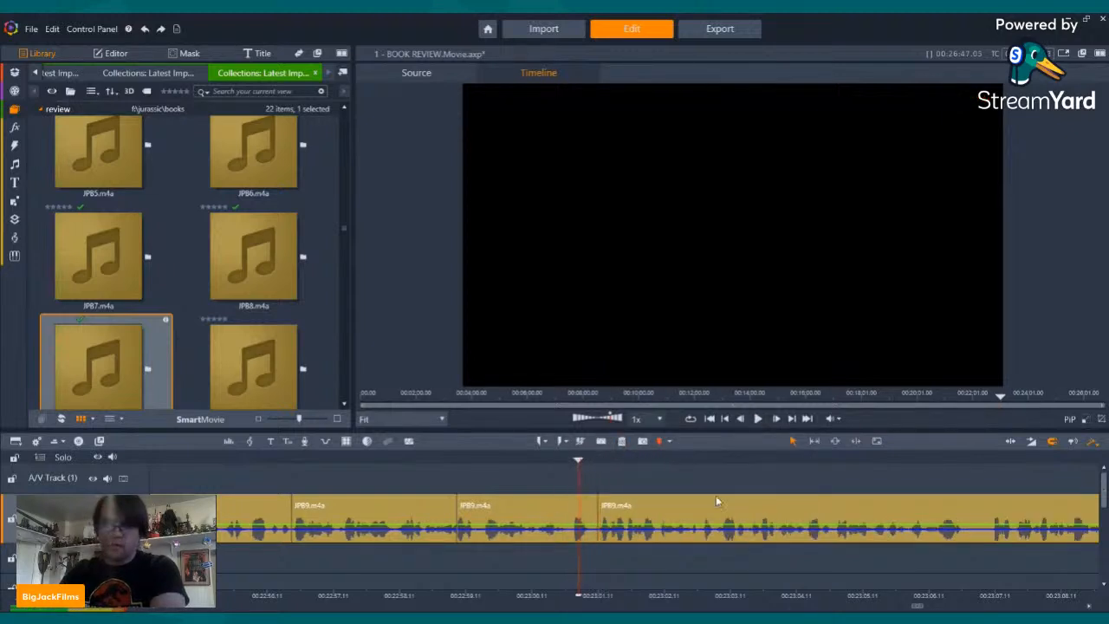
- Play on to the next pause, split the narration on both sides near 00:23:07, and delete the short gap
click(759, 418)
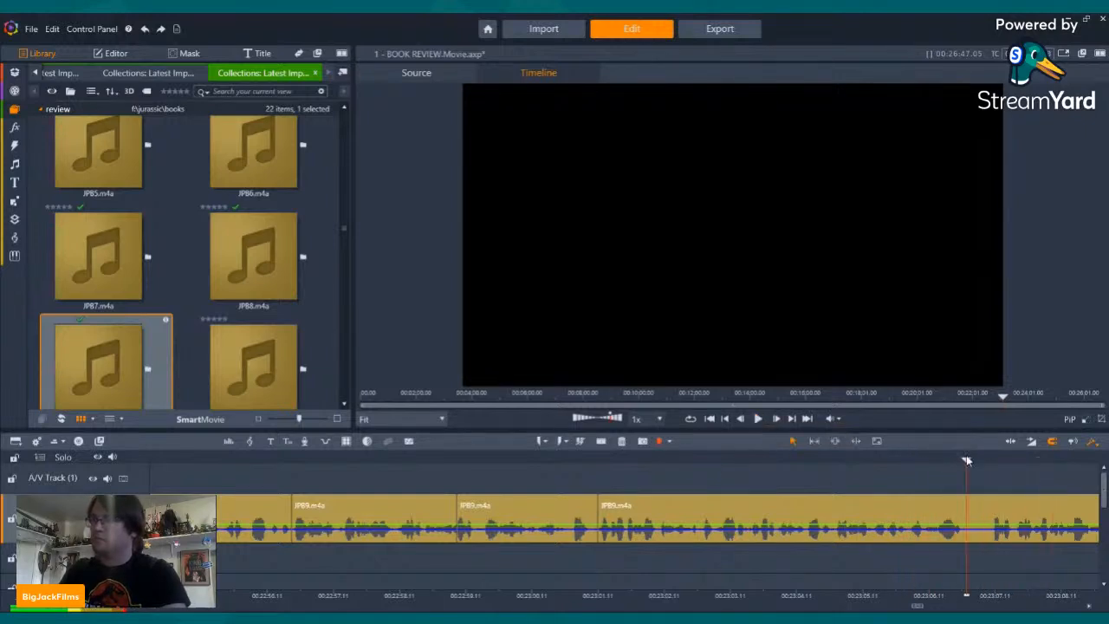
click(600, 440)
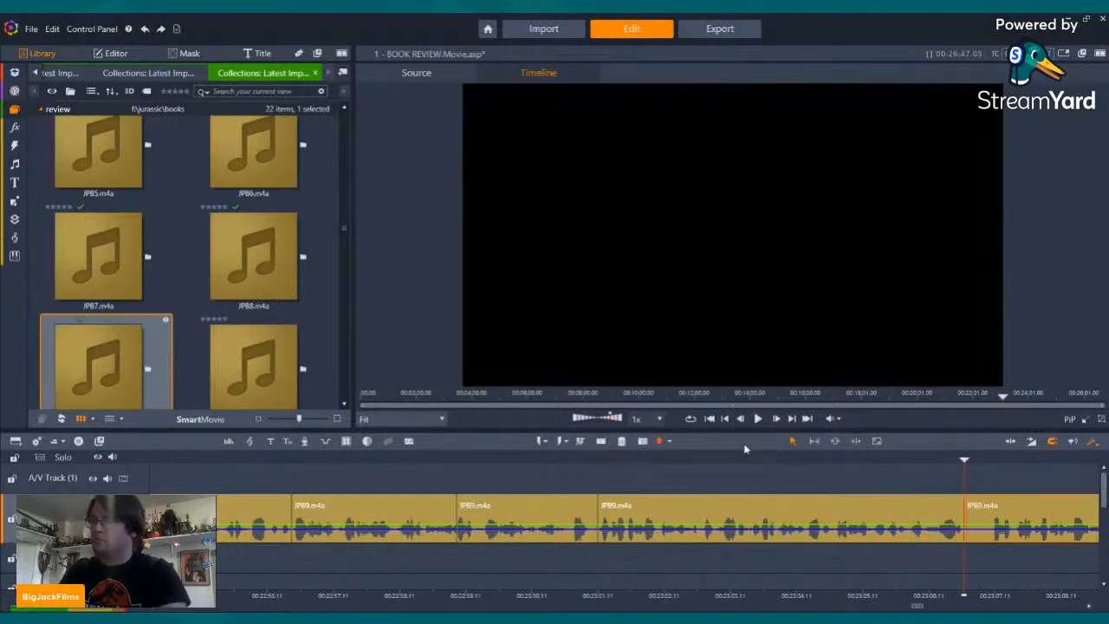
click(984, 460)
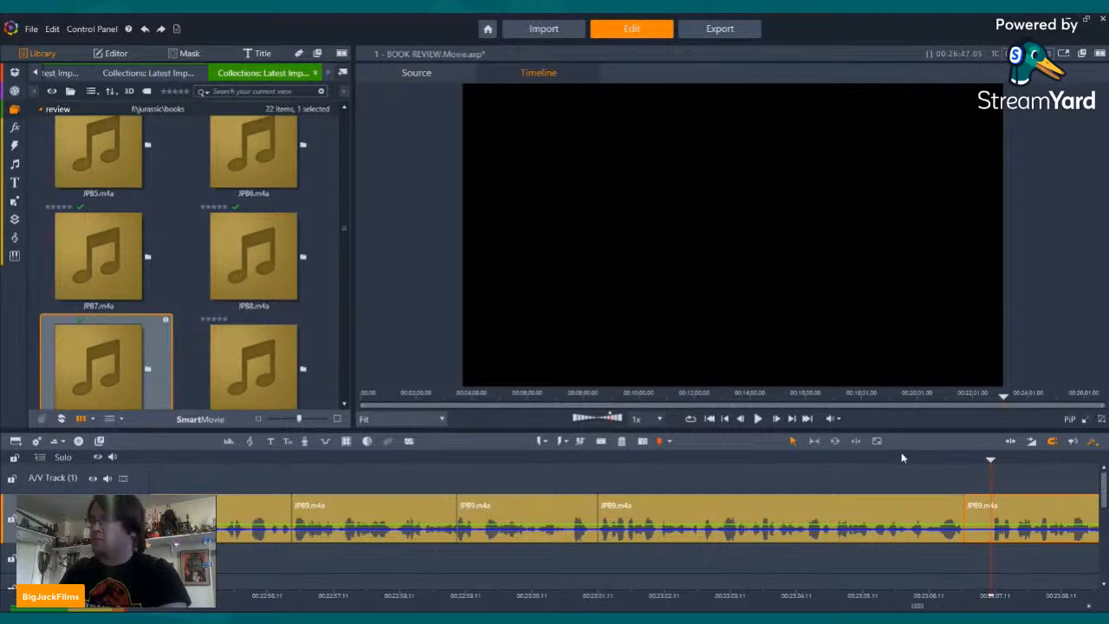
click(602, 441)
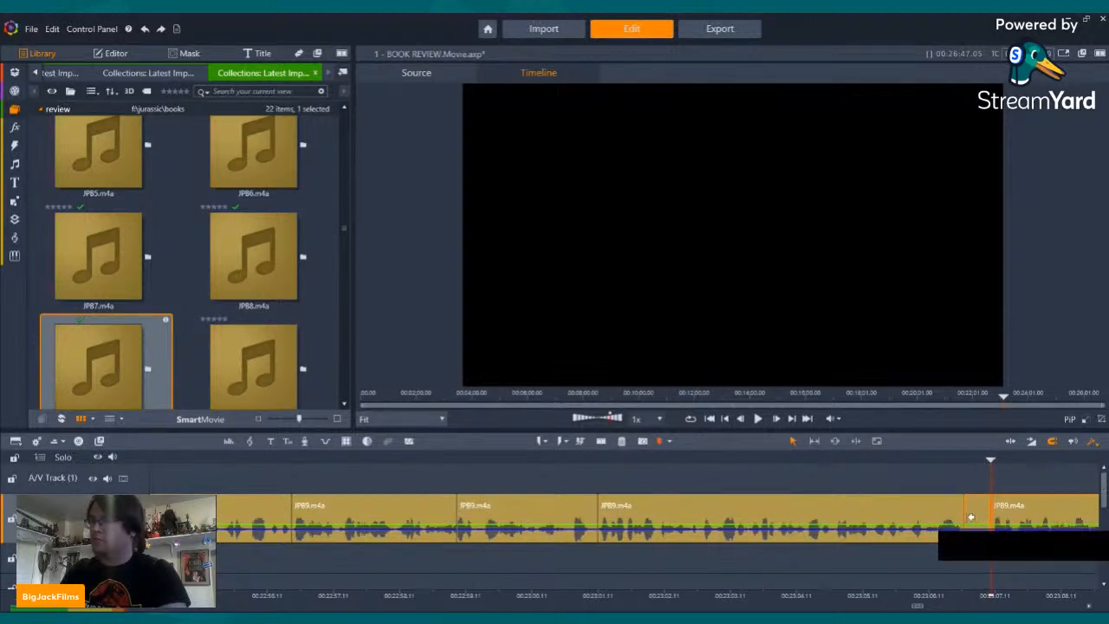
click(974, 520)
click(621, 442)
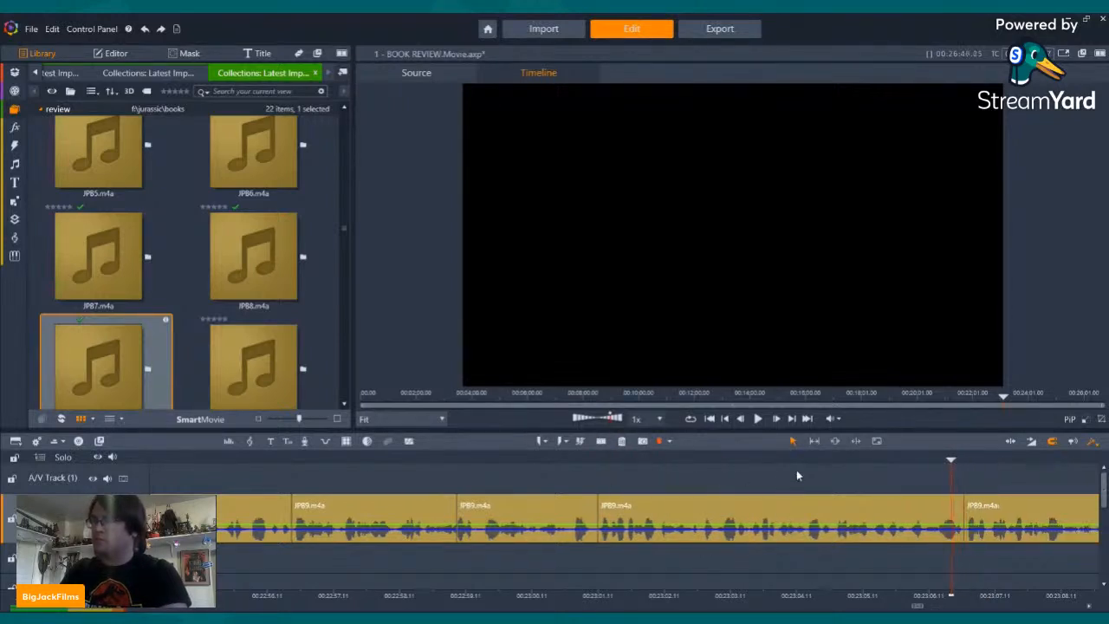
- Replay the passage after 00:23:08 and cut out the narration section from about 00:23:09 to just before speech resumes near 00:23:11
click(758, 418)
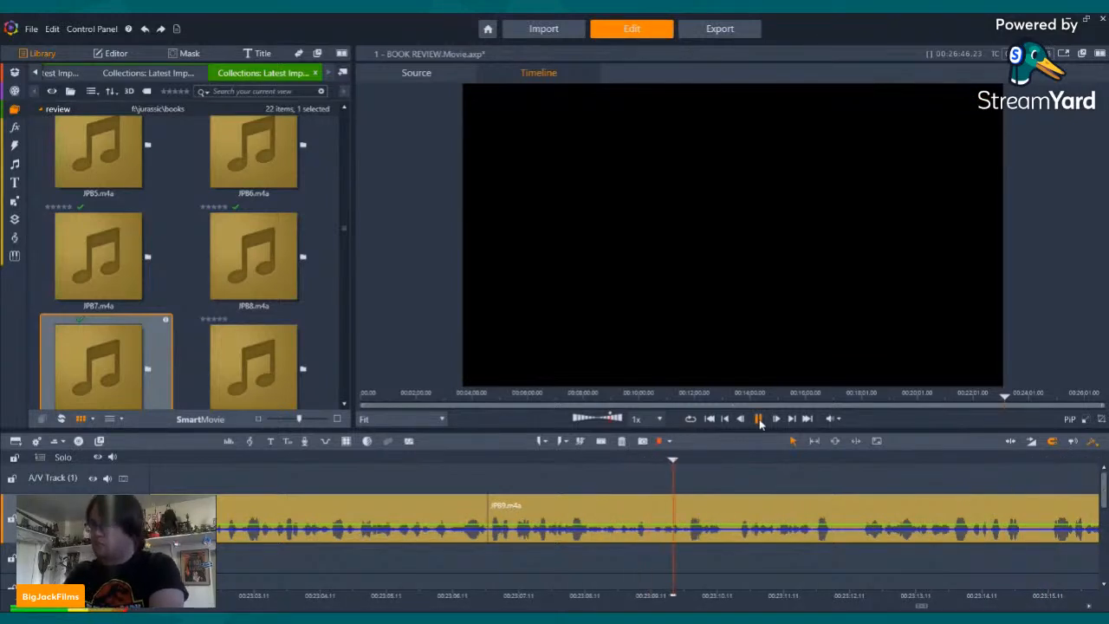
click(614, 457)
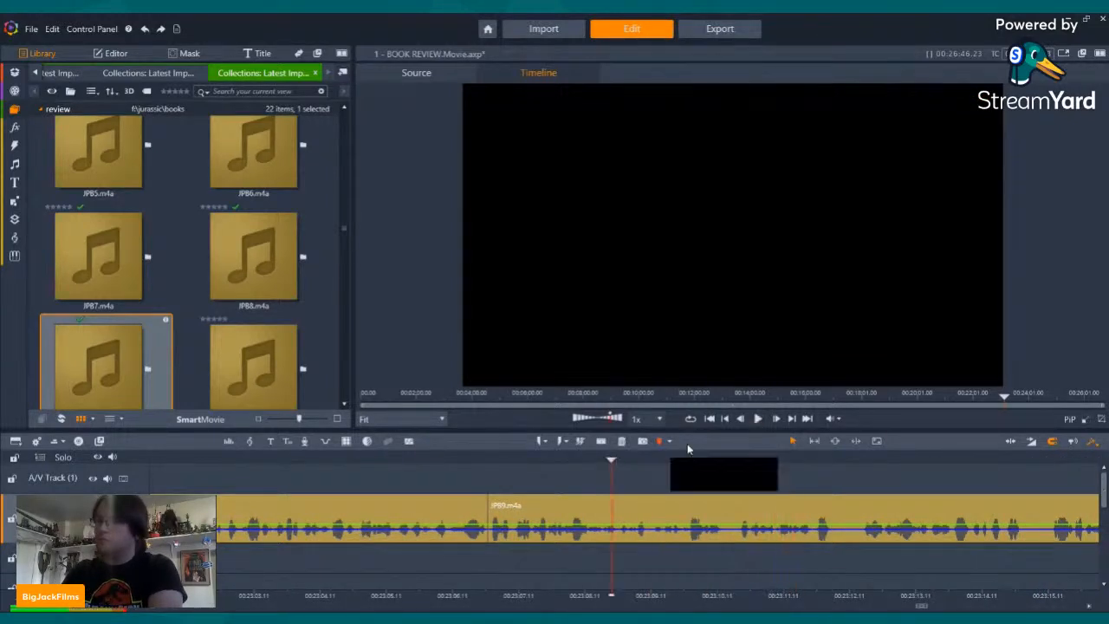
click(759, 419)
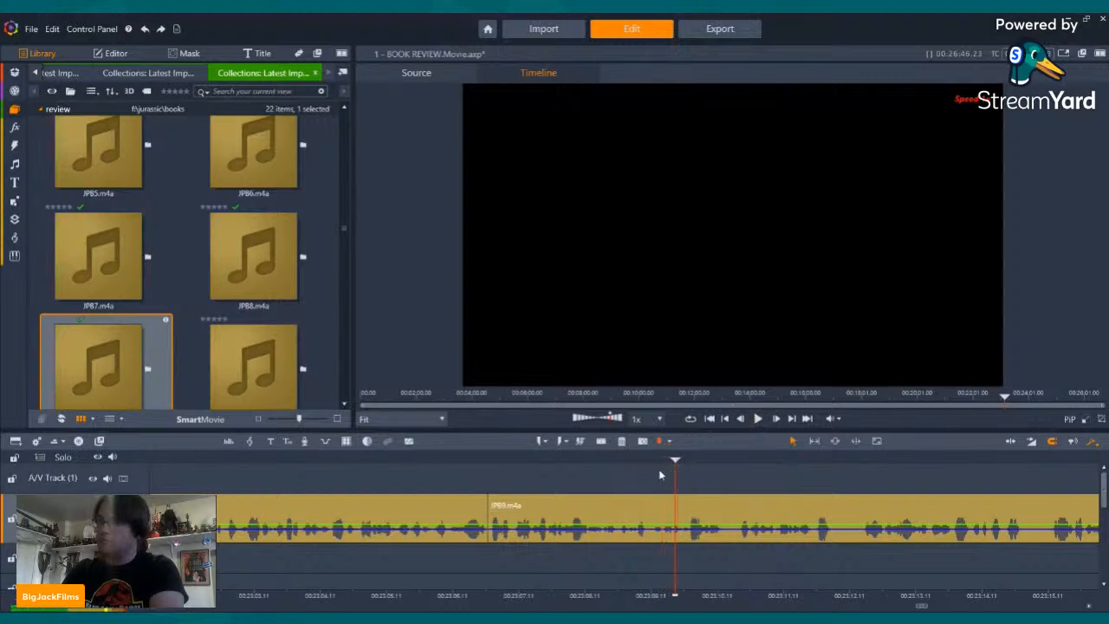
click(759, 420)
click(759, 420)
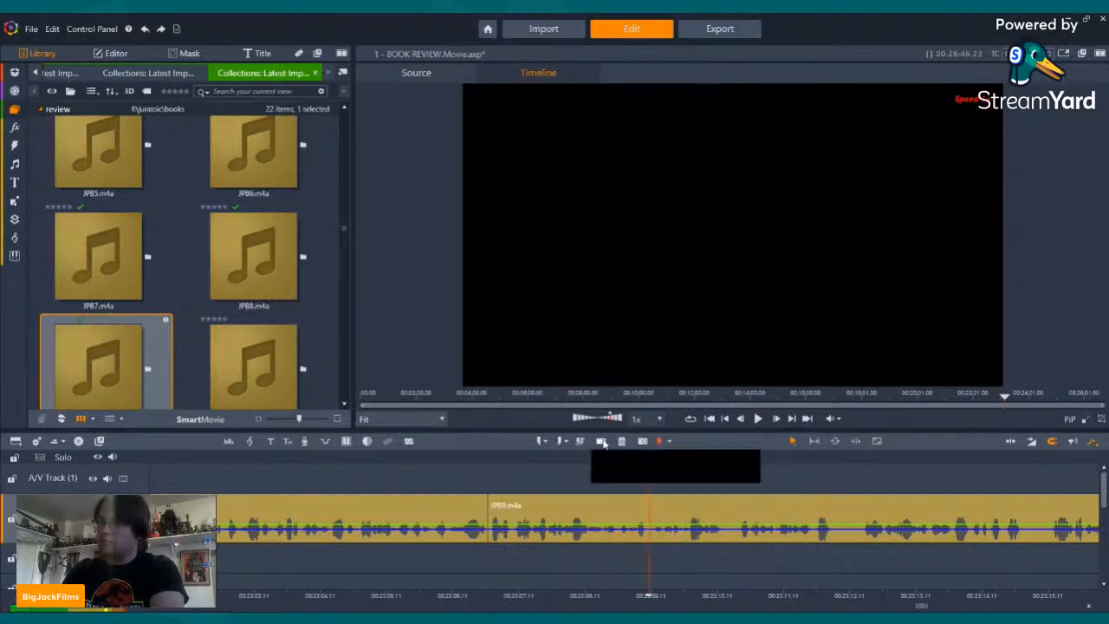
click(601, 441)
click(735, 459)
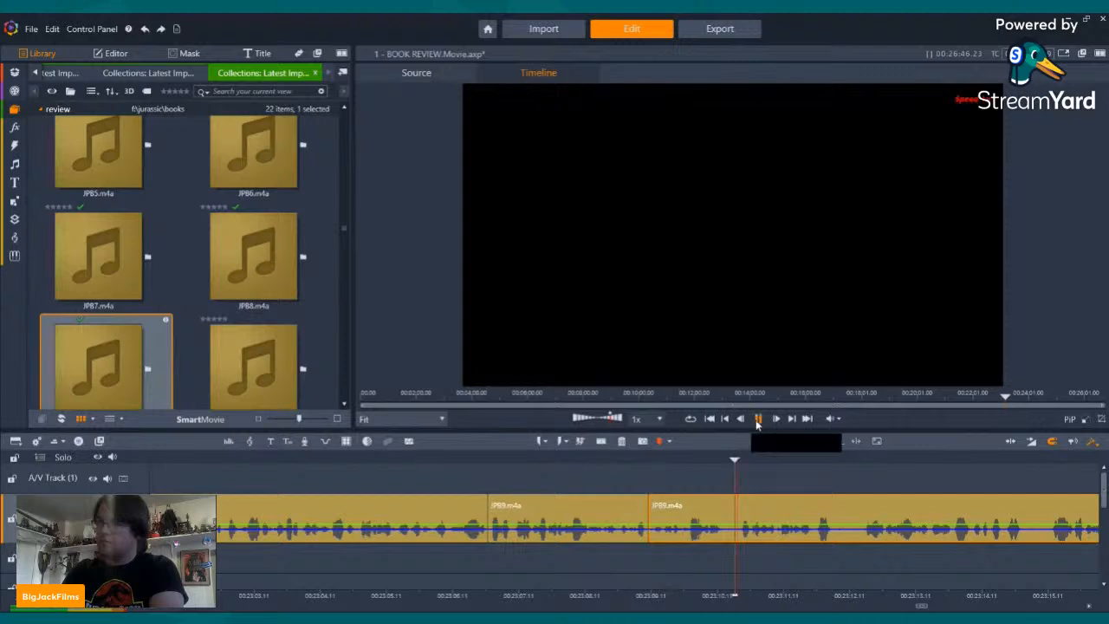
click(758, 419)
click(759, 420)
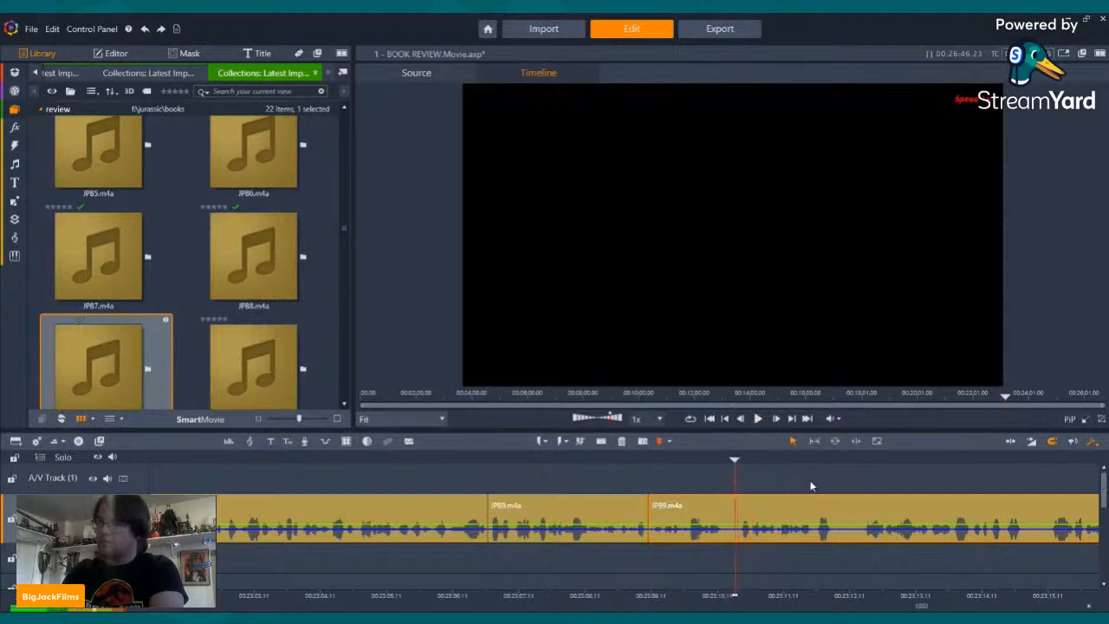
click(600, 444)
click(677, 500)
click(620, 442)
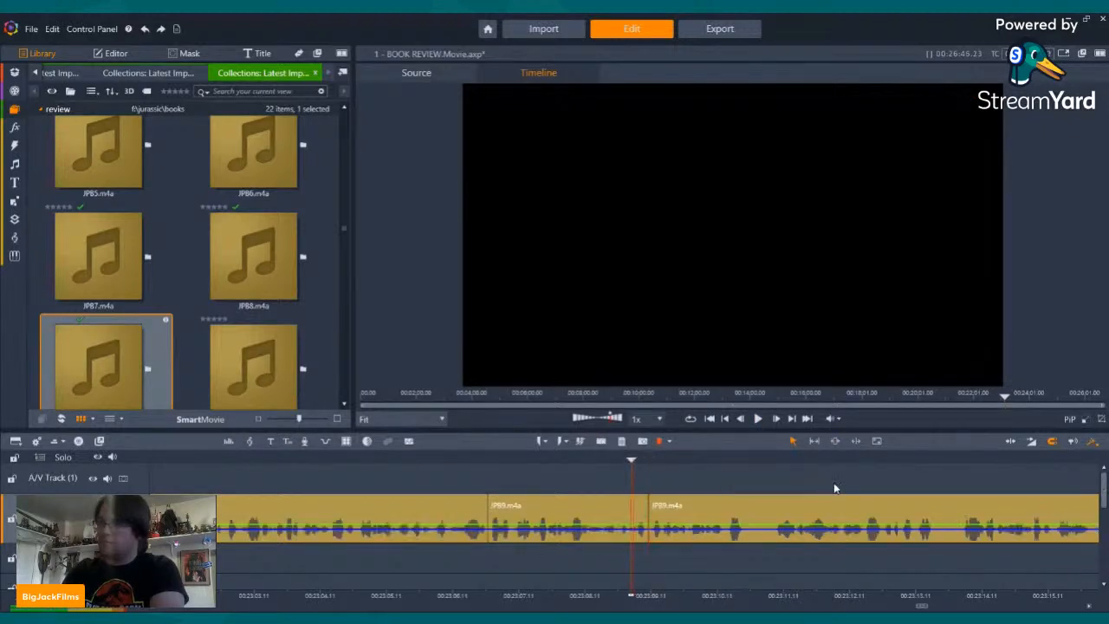
- Play on past 00:23:09, split the narration on both sides of the short pause near 00:23:11, and delete that pause
click(758, 419)
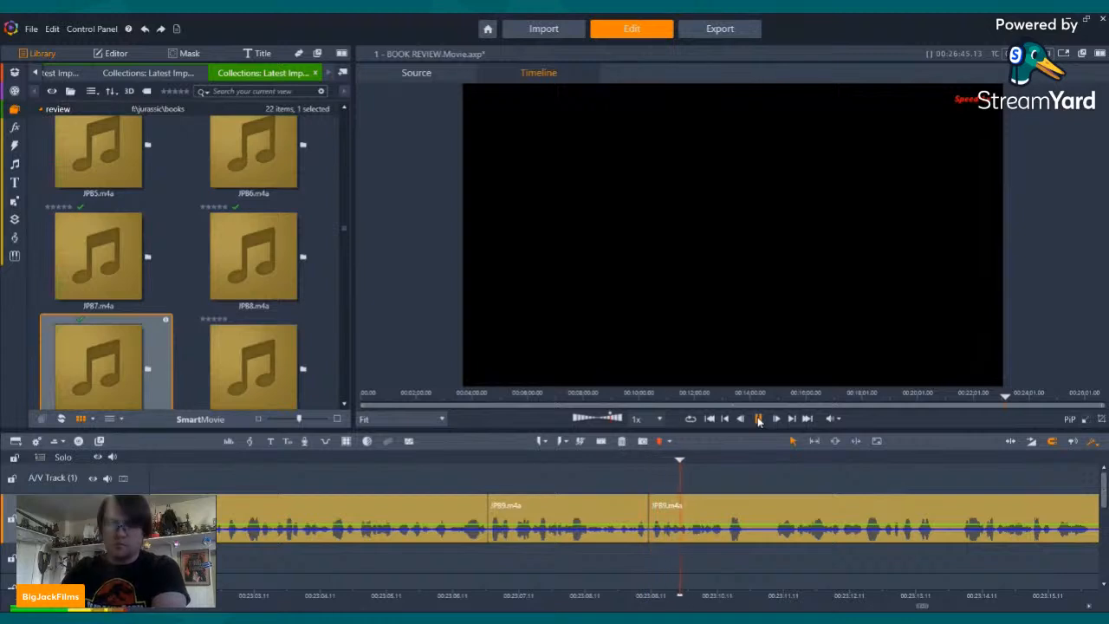
click(758, 419)
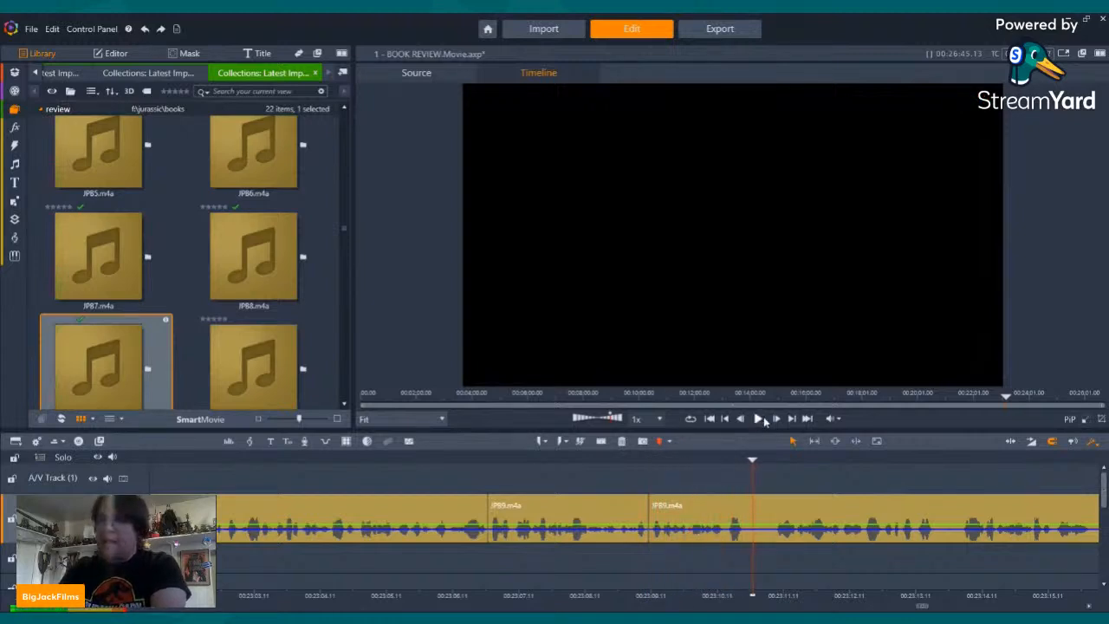
click(603, 442)
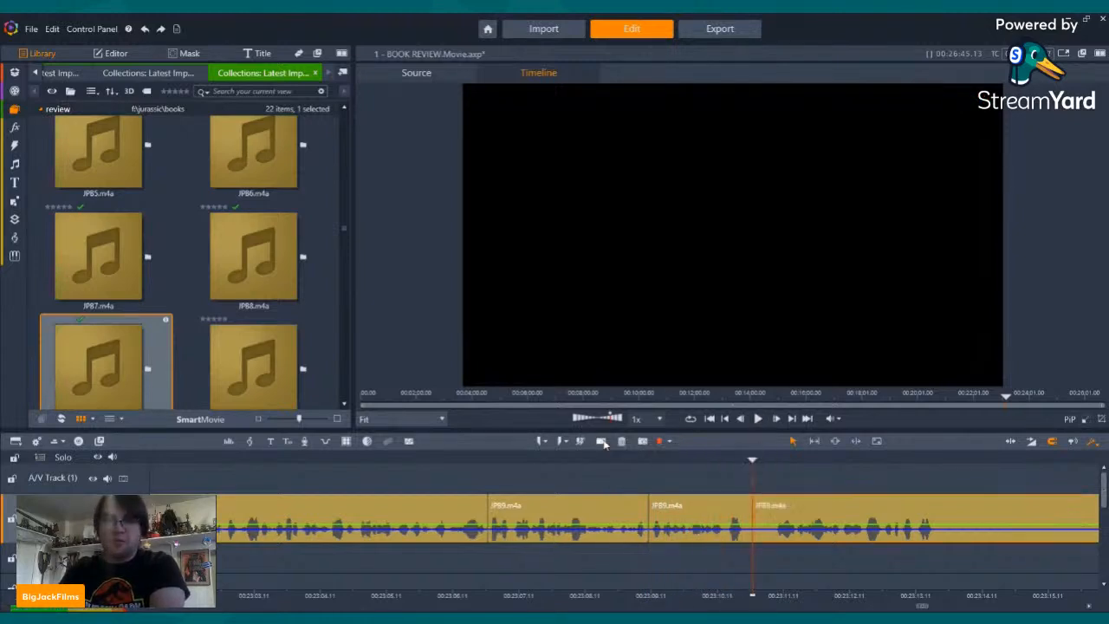
key(Right)
key(Right)
key(Right)
key(Right)
key(Right)
key(Right)
key(Right)
key(Right)
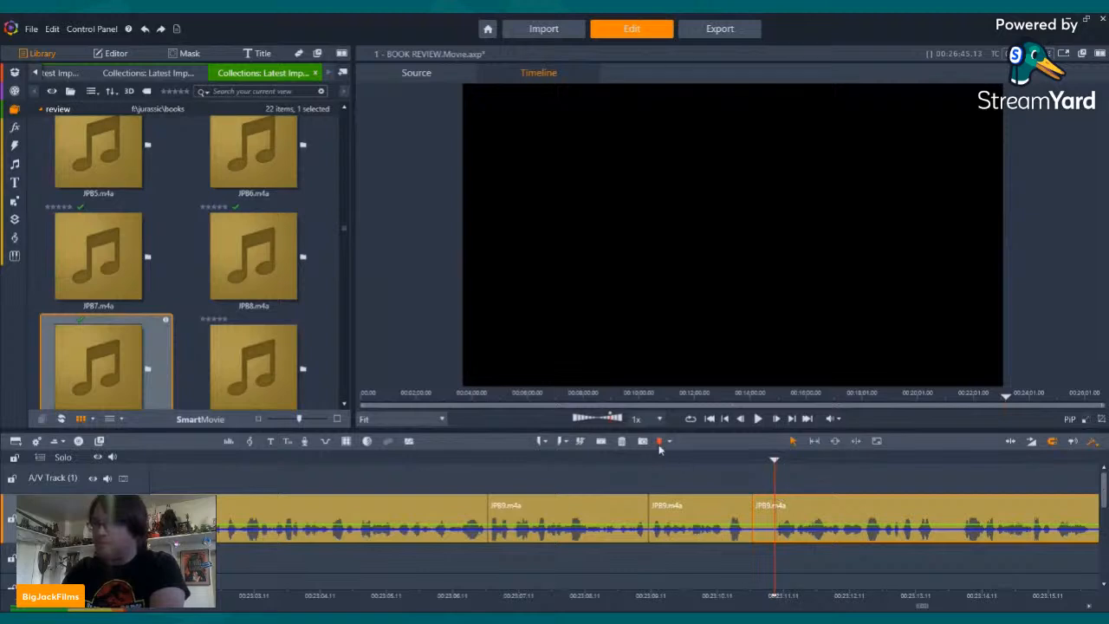
click(603, 442)
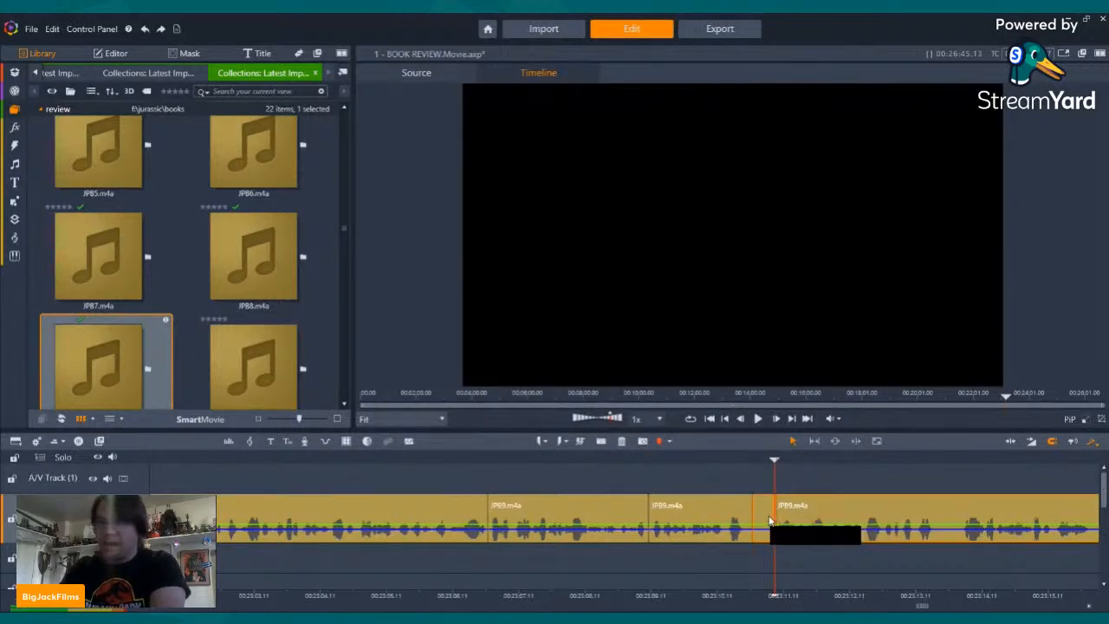
right_click(772, 521)
click(780, 493)
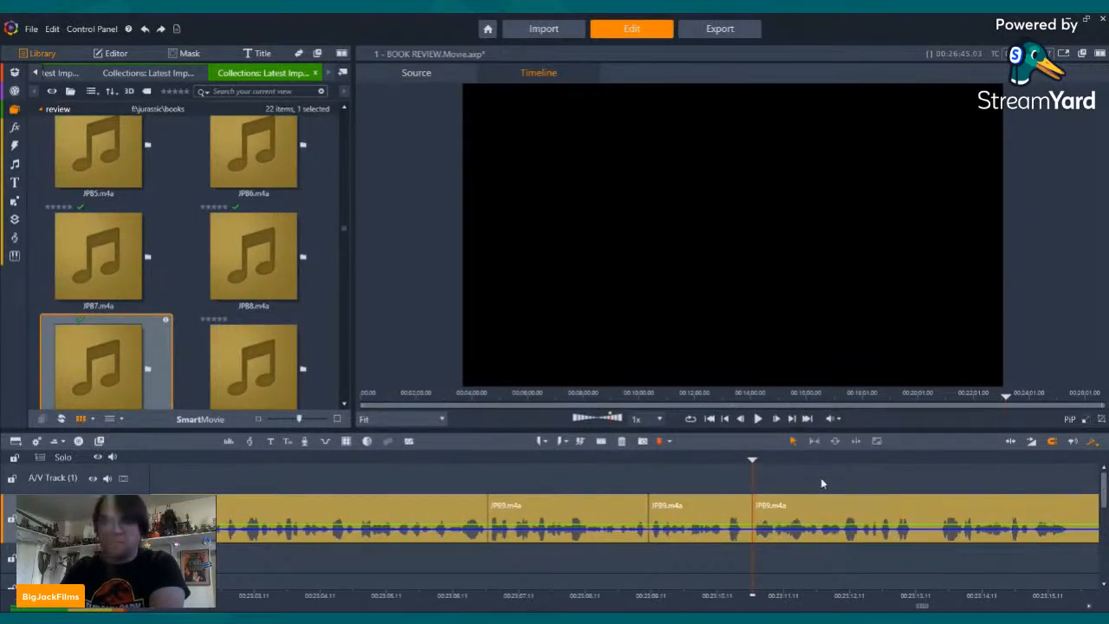
- Replay the passage around the last cut and cut out the narration from about 00:23:11 to just before 00:23:14
key(Left)
key(Left)
key(Left)
key(Left)
key(Left)
key(Left)
key(Left)
key(Left)
key(Left)
key(Left)
key(Left)
key(Left)
key(Left)
key(Left)
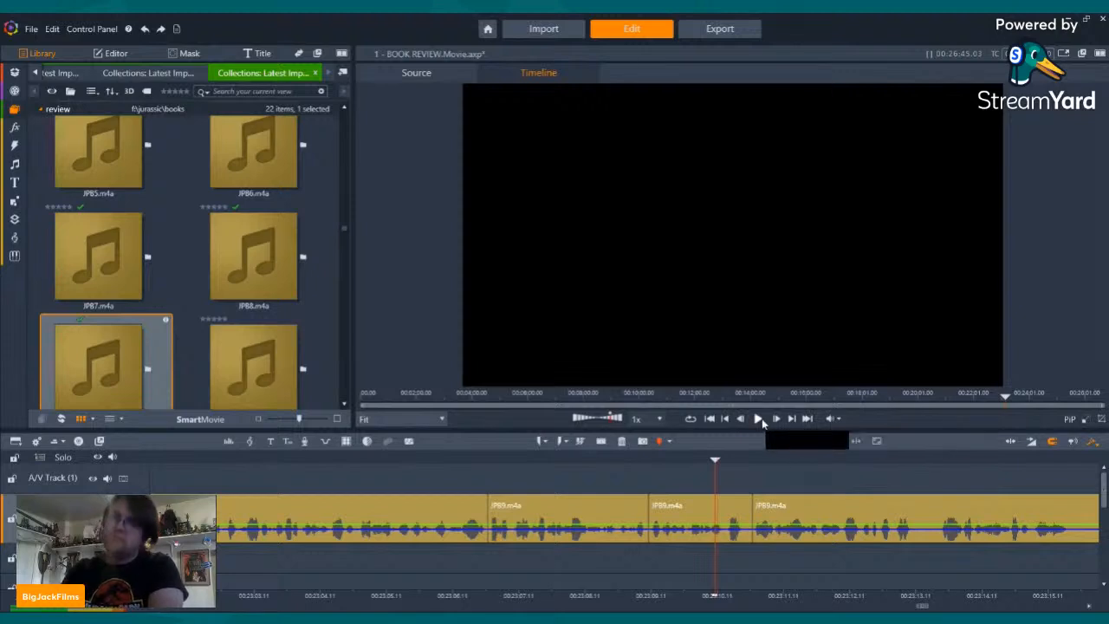
click(758, 418)
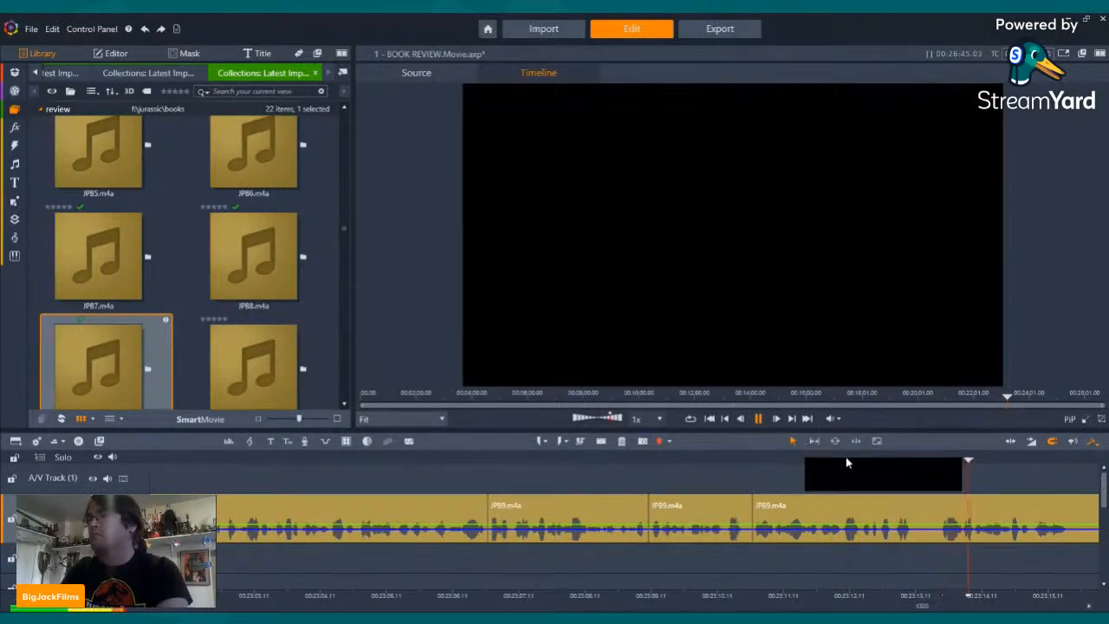
click(821, 460)
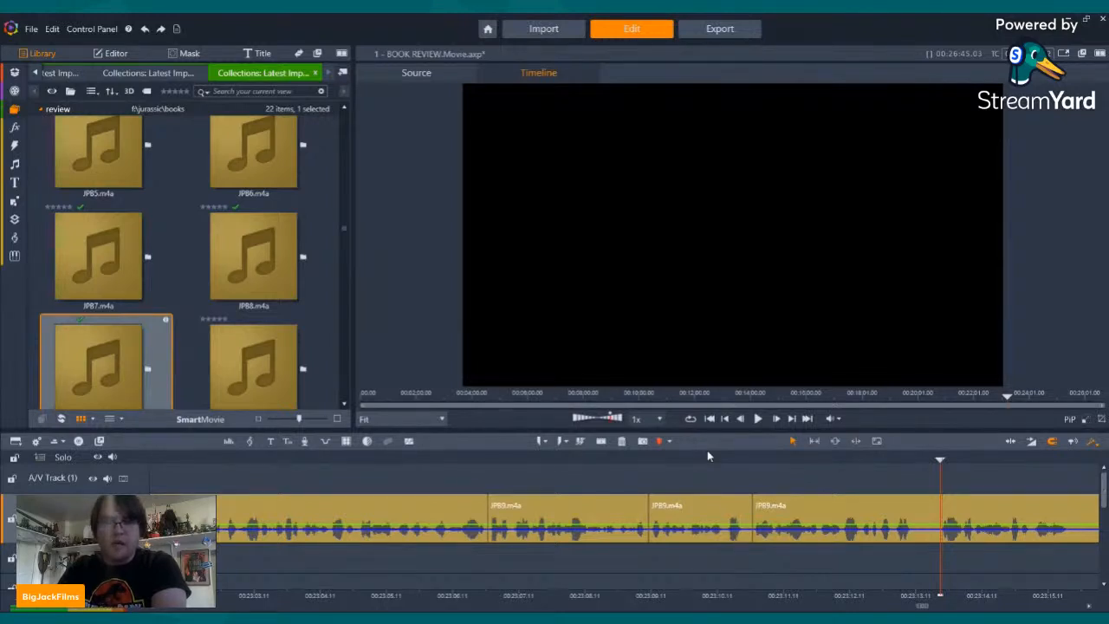
click(602, 442)
click(855, 529)
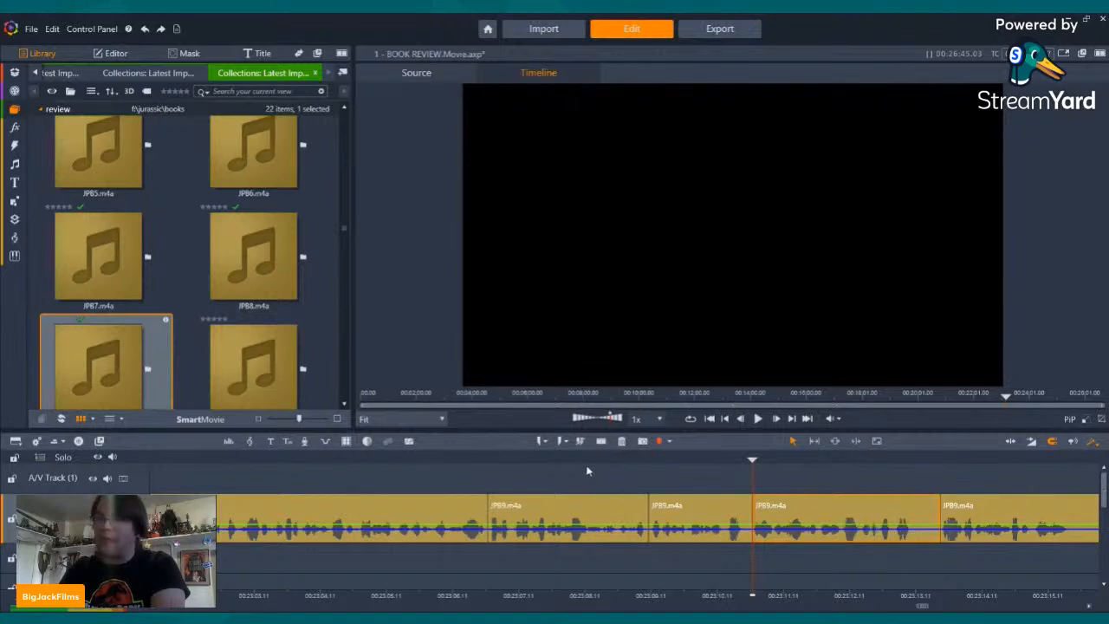
click(620, 442)
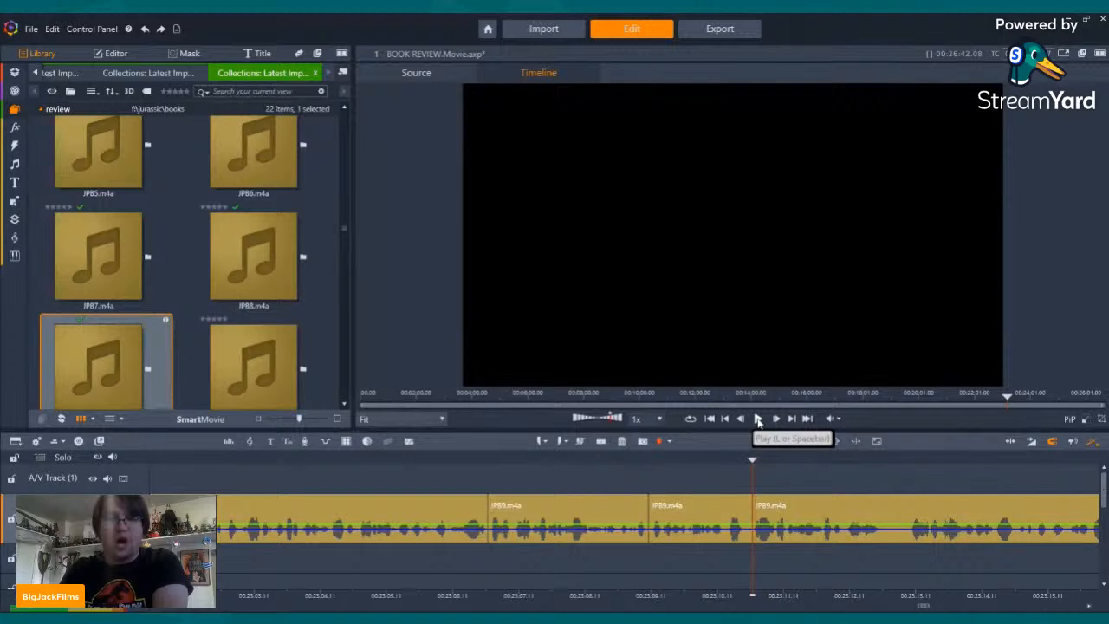
- Listen to the following passage and cut out the narration from about 00:23:11 to the phrase starting near 00:23:13
click(758, 419)
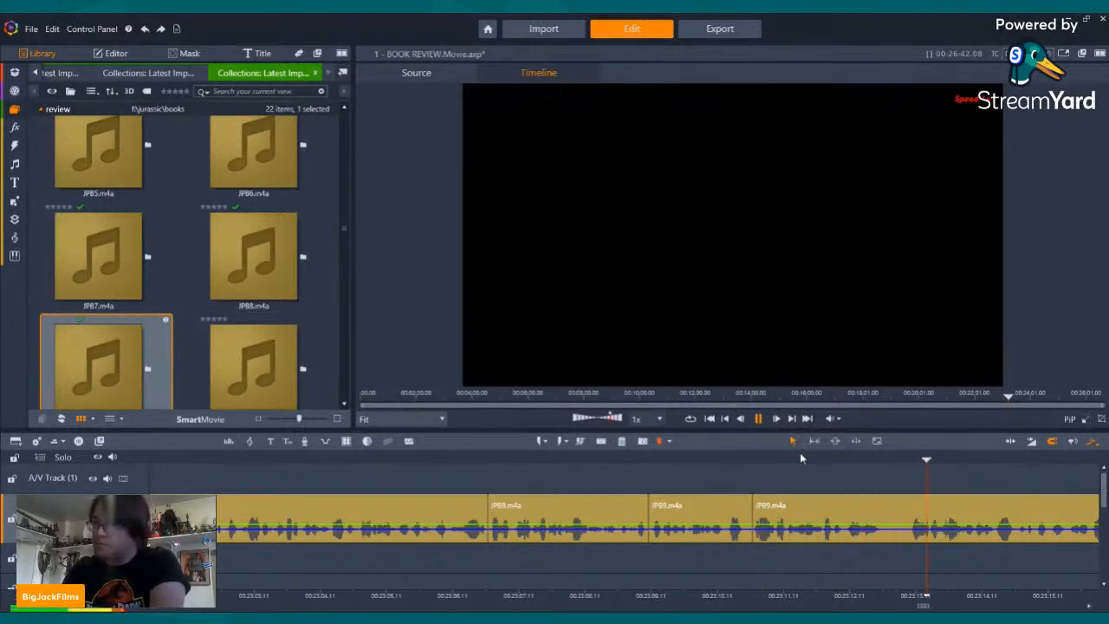
click(908, 454)
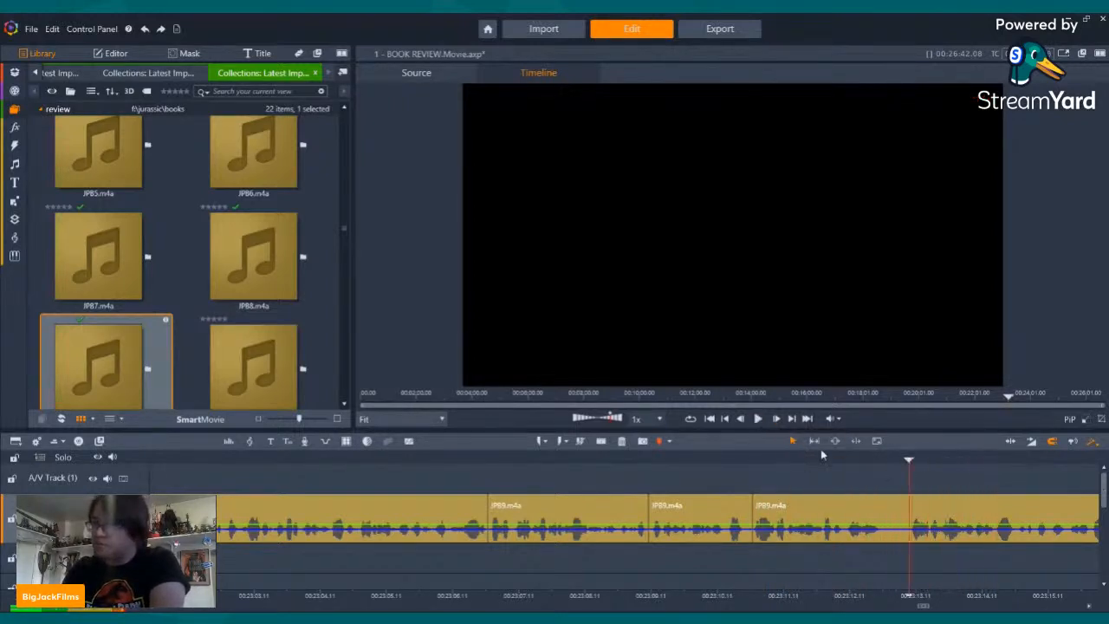
click(603, 444)
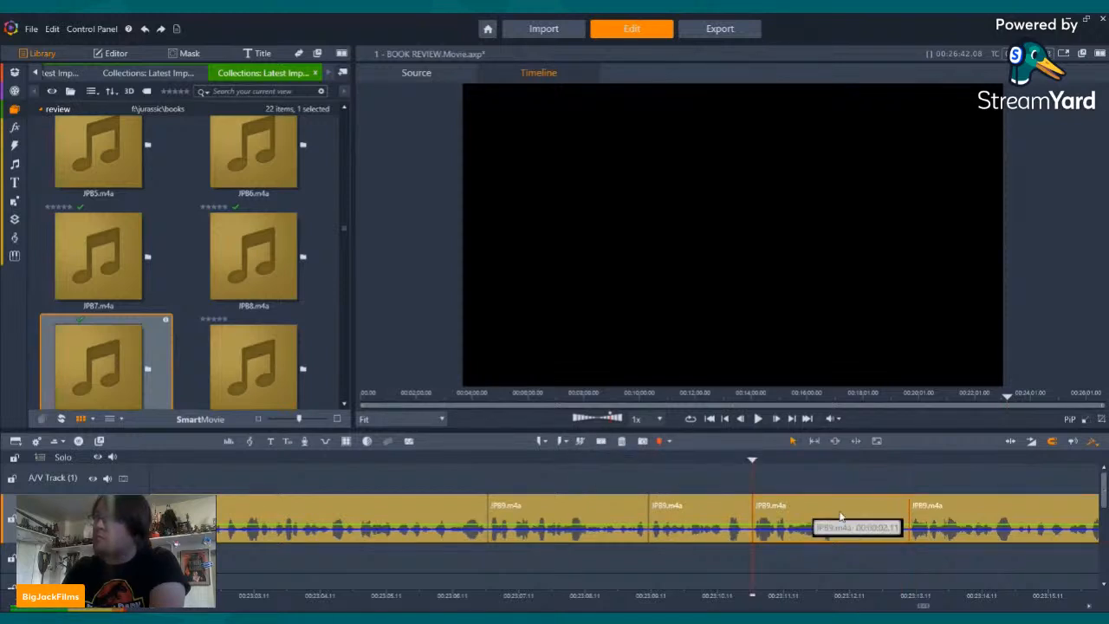
click(619, 443)
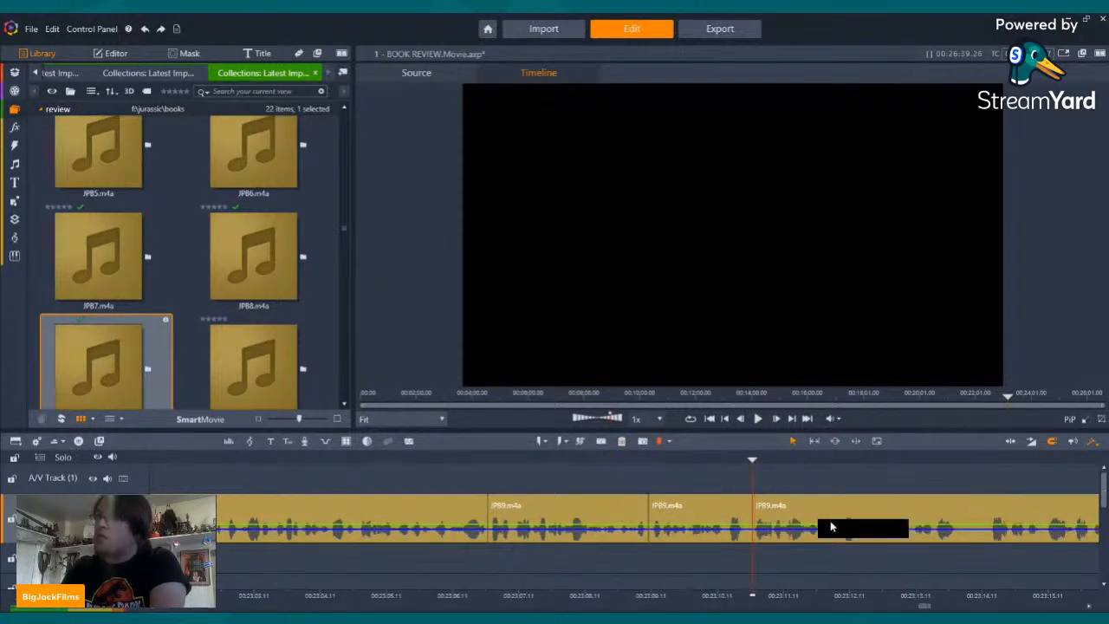
- Review the narration across the cut, split on both sides of the pause after 00:23:14, and delete that short gap
key(Left)
key(Left)
key(Left)
key(Left)
key(Left)
key(Left)
key(Left)
key(Left)
key(Left)
key(Left)
key(Left)
key(Left)
key(Left)
click(757, 419)
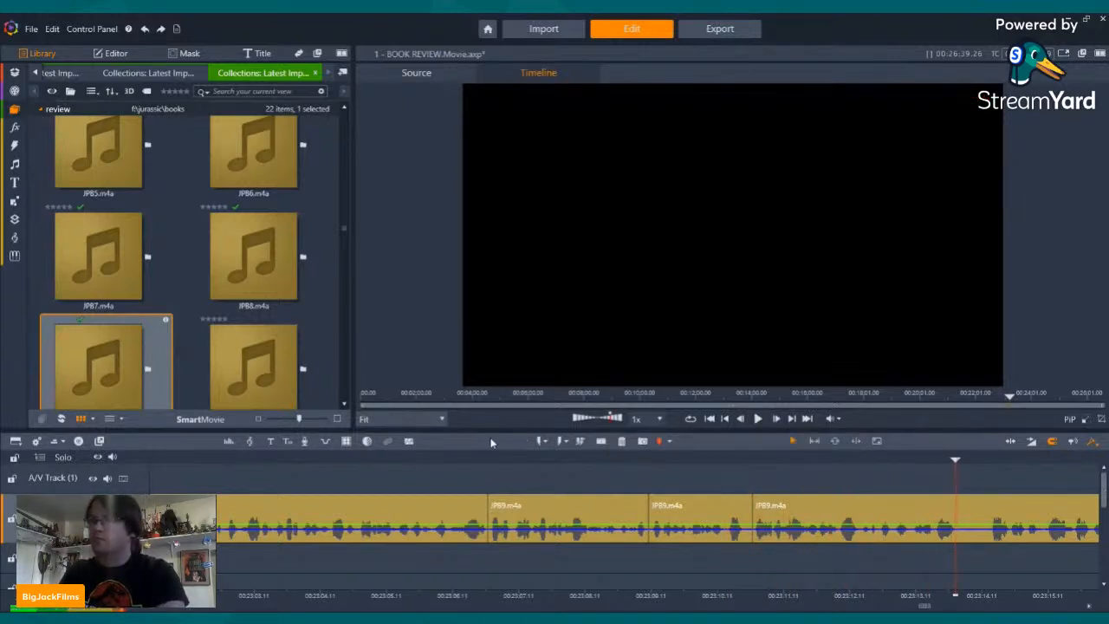
click(600, 441)
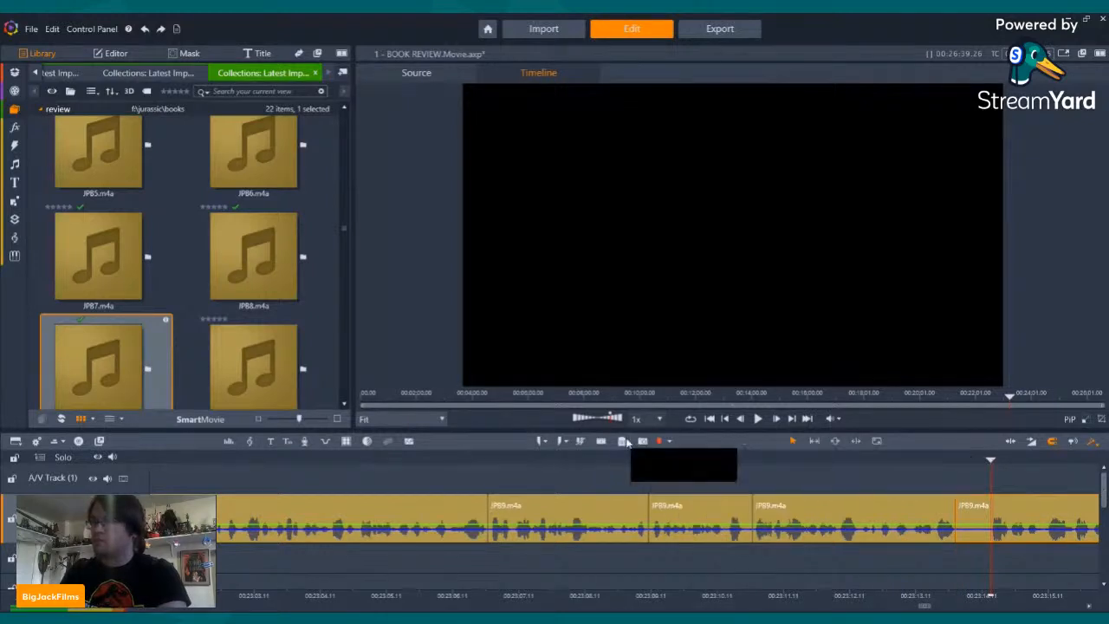
click(601, 441)
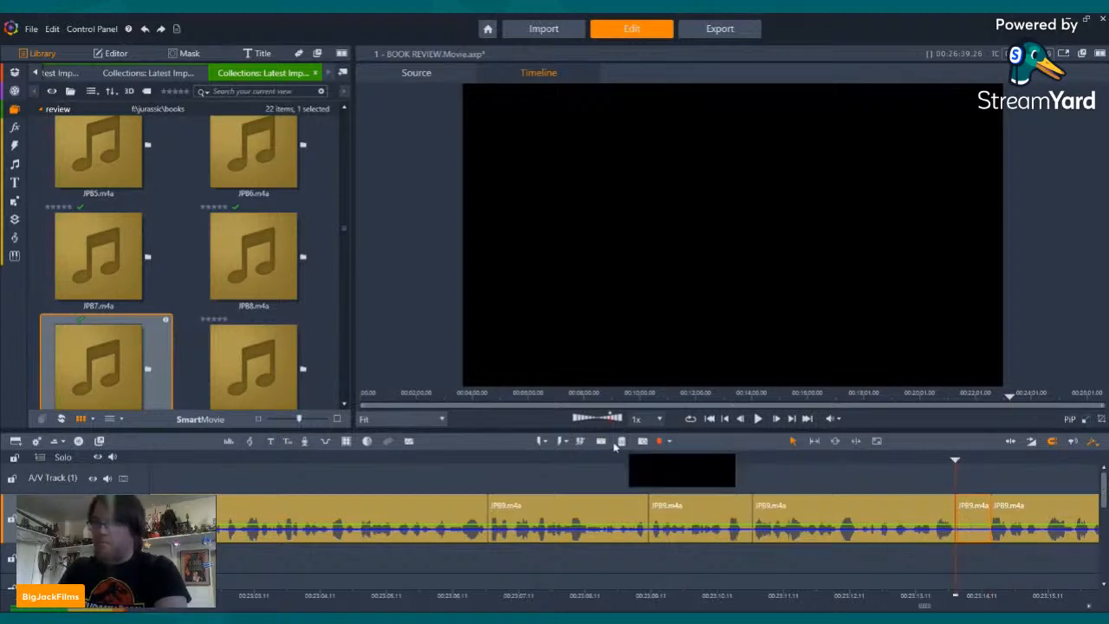
click(621, 441)
- Replay the narration leading up to 00:23:14 and cut out the section from about 00:23:13 to the cut near 00:23:14
key(Left)
key(Left)
key(Left)
key(Left)
key(Left)
key(Left)
key(Left)
key(Left)
key(Left)
key(Left)
key(Left)
key(Left)
key(Left)
key(Left)
key(Left)
key(Left)
key(Left)
key(Left)
key(Left)
key(Left)
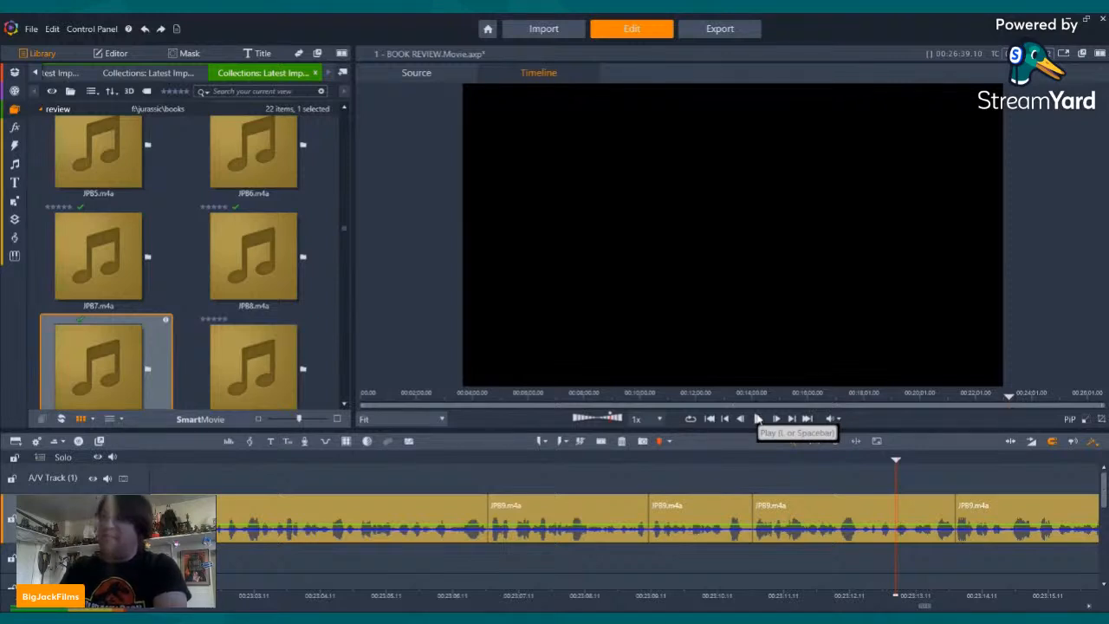
click(758, 419)
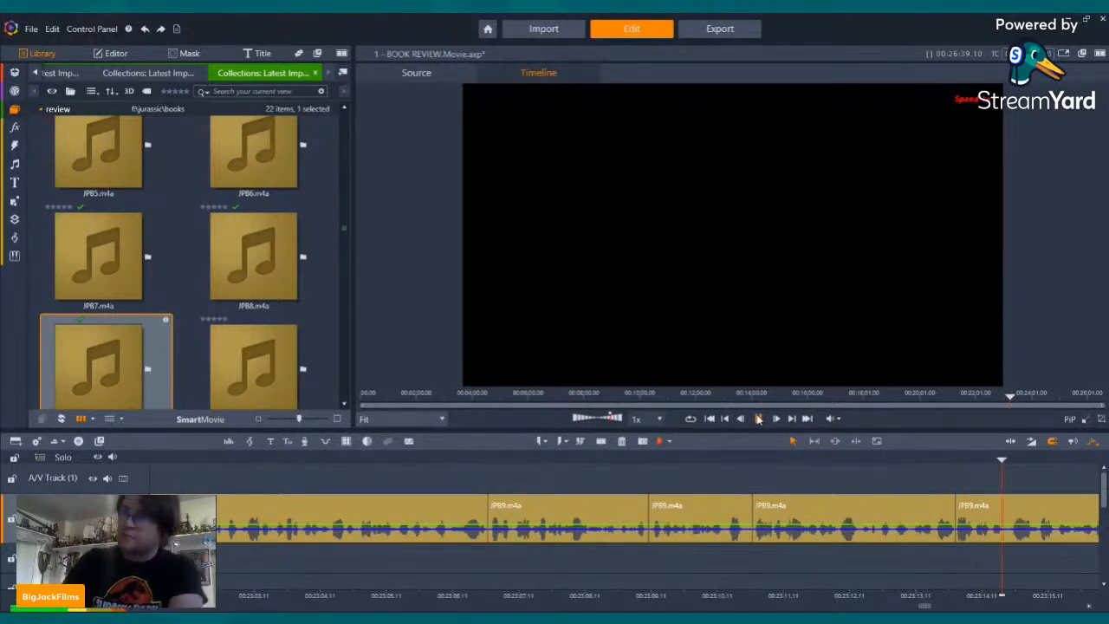
click(758, 418)
click(845, 462)
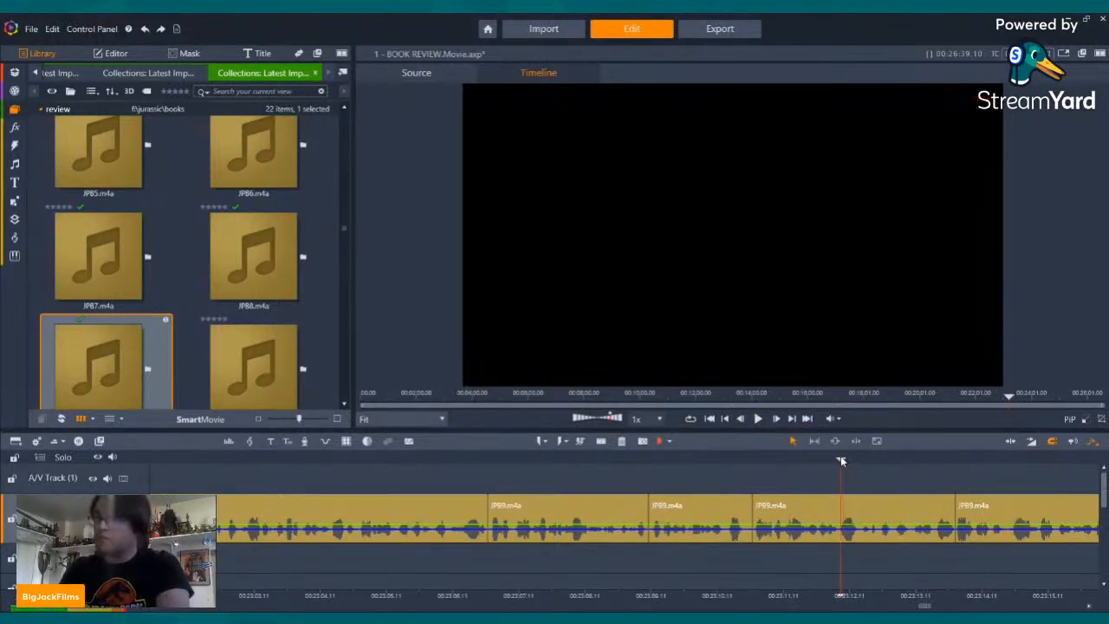
click(758, 418)
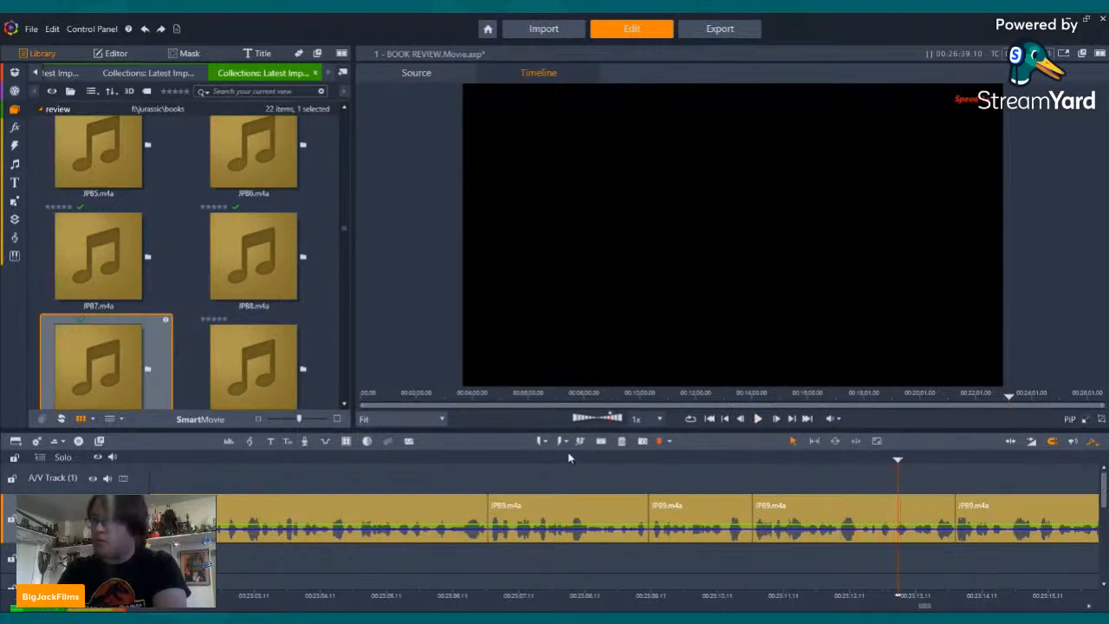
click(623, 441)
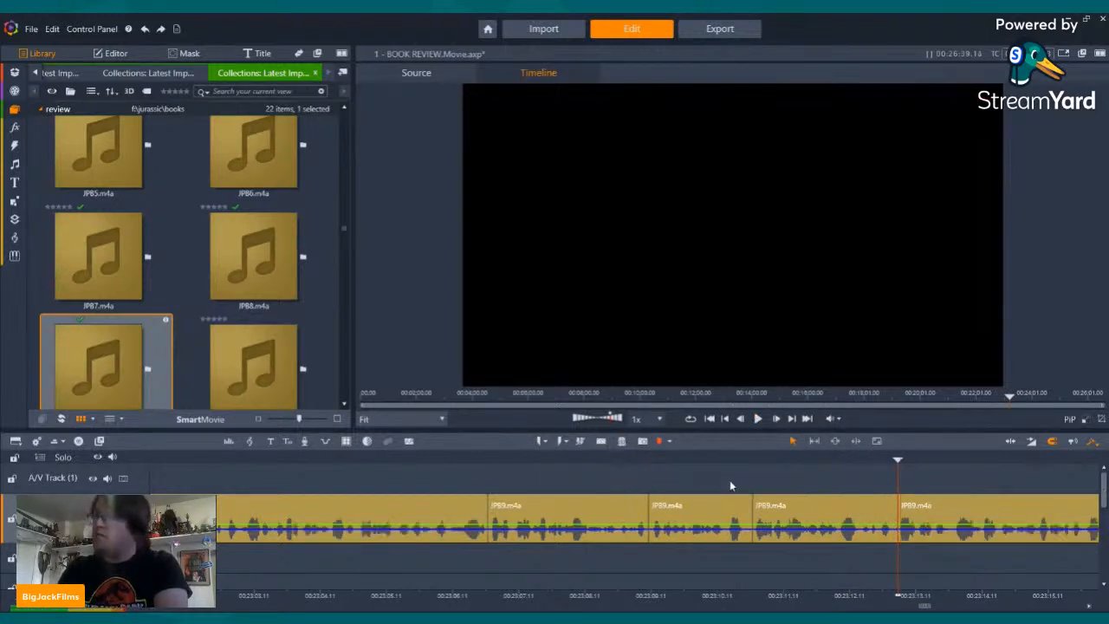
- Play on through the narration and split it after the phrase ending near 00:23:29 and at the earlier pause near 00:23:26
click(758, 418)
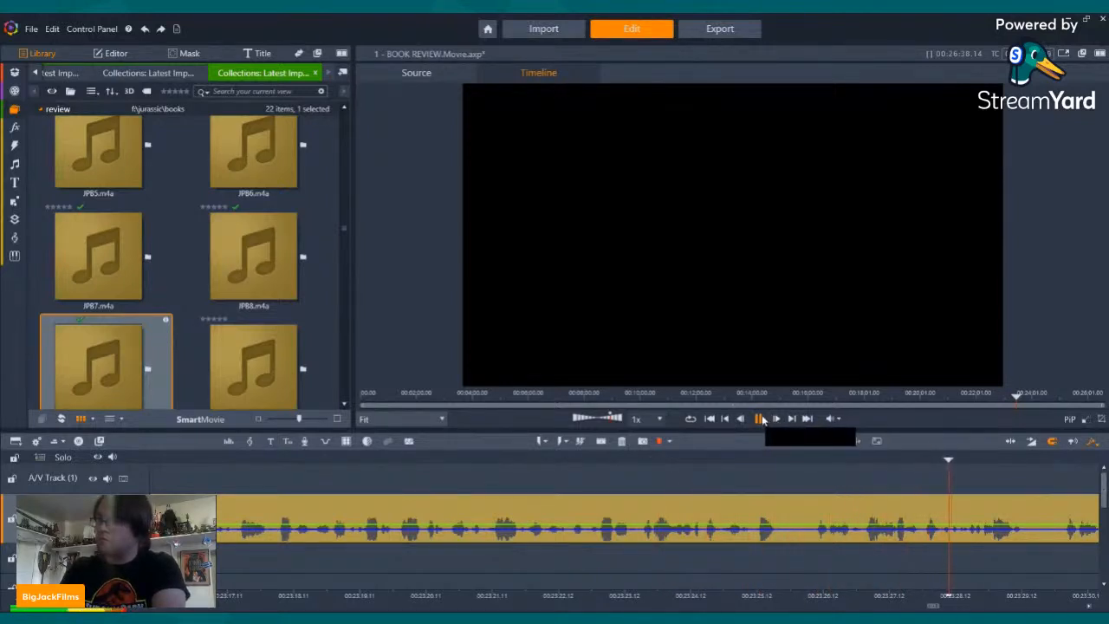
click(760, 418)
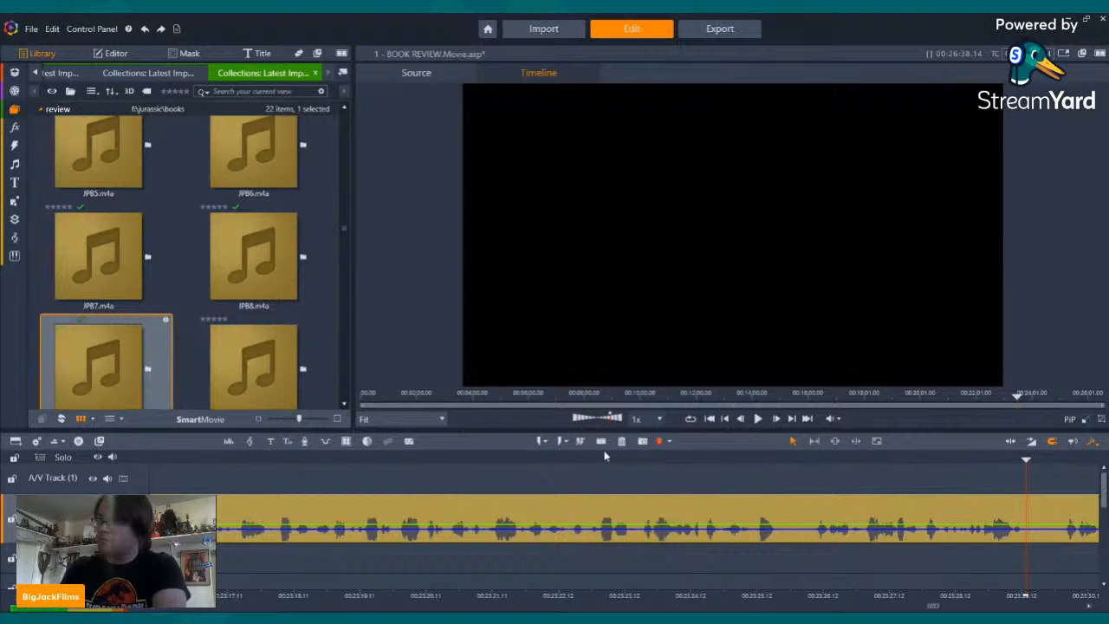
click(601, 441)
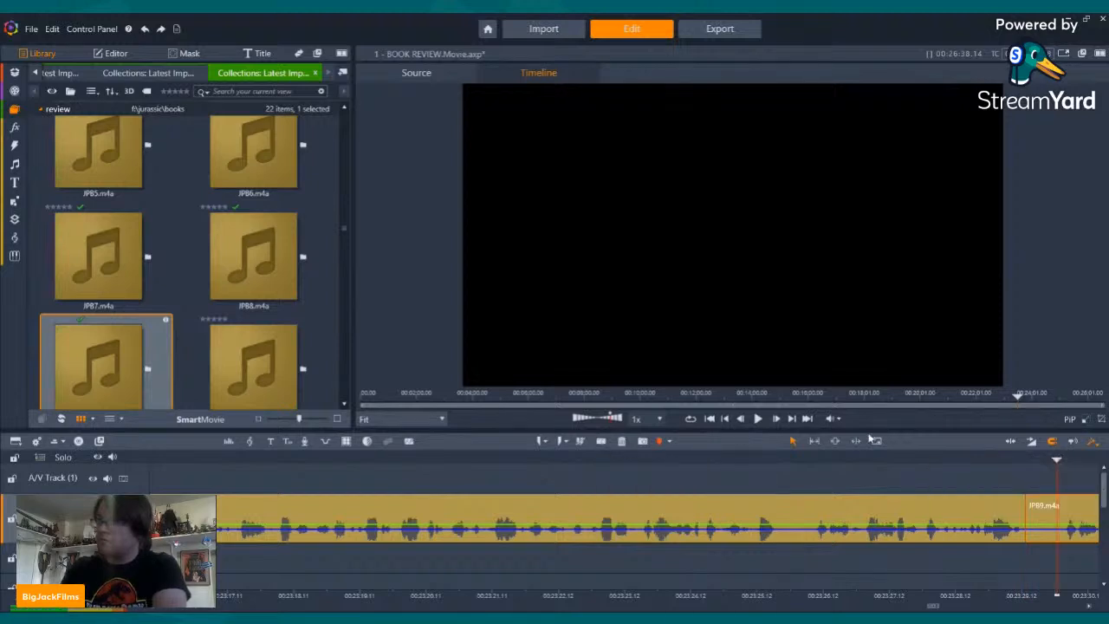
click(760, 418)
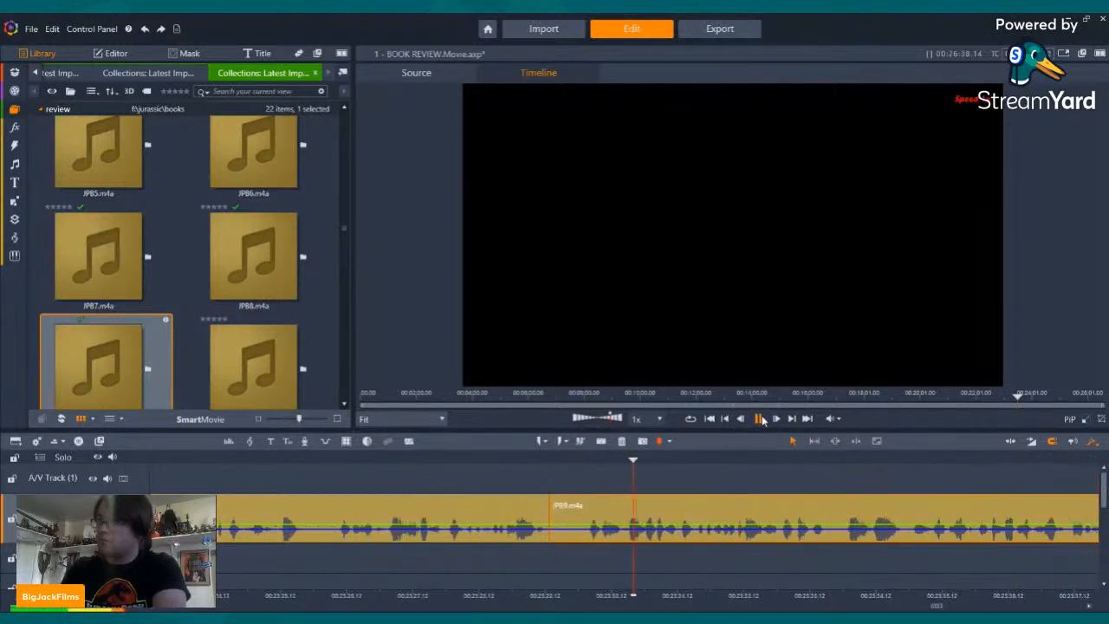
click(275, 460)
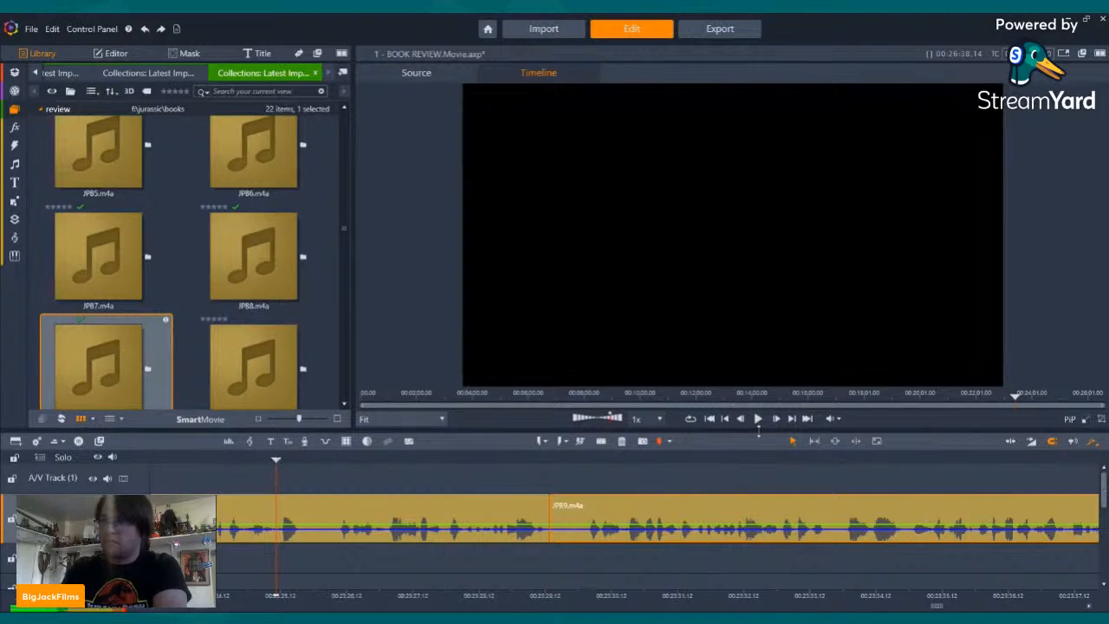
click(758, 420)
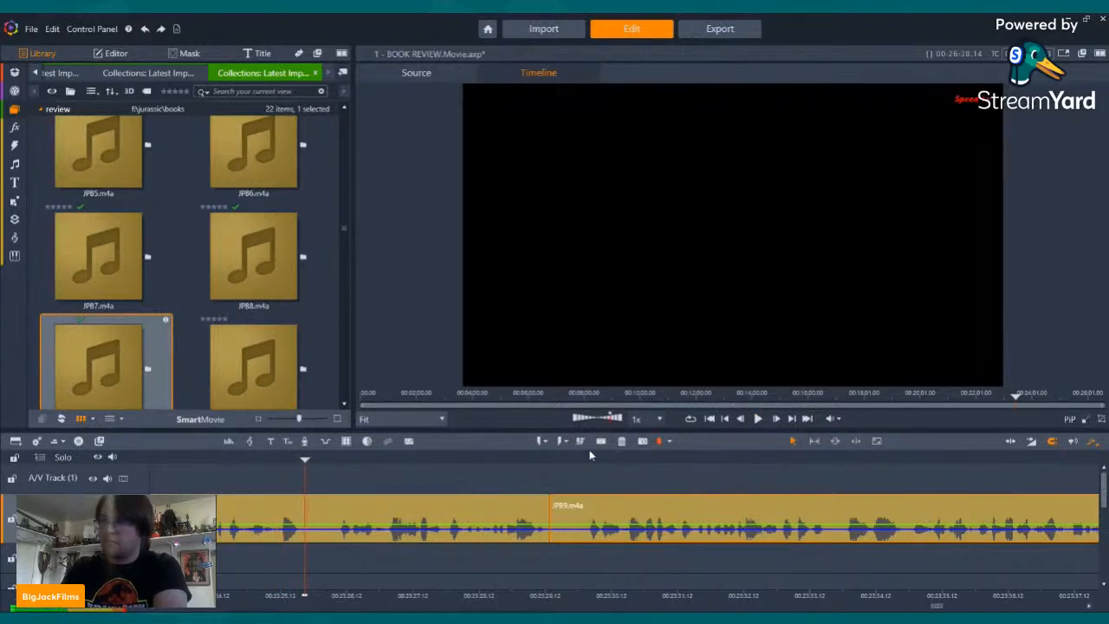
click(600, 442)
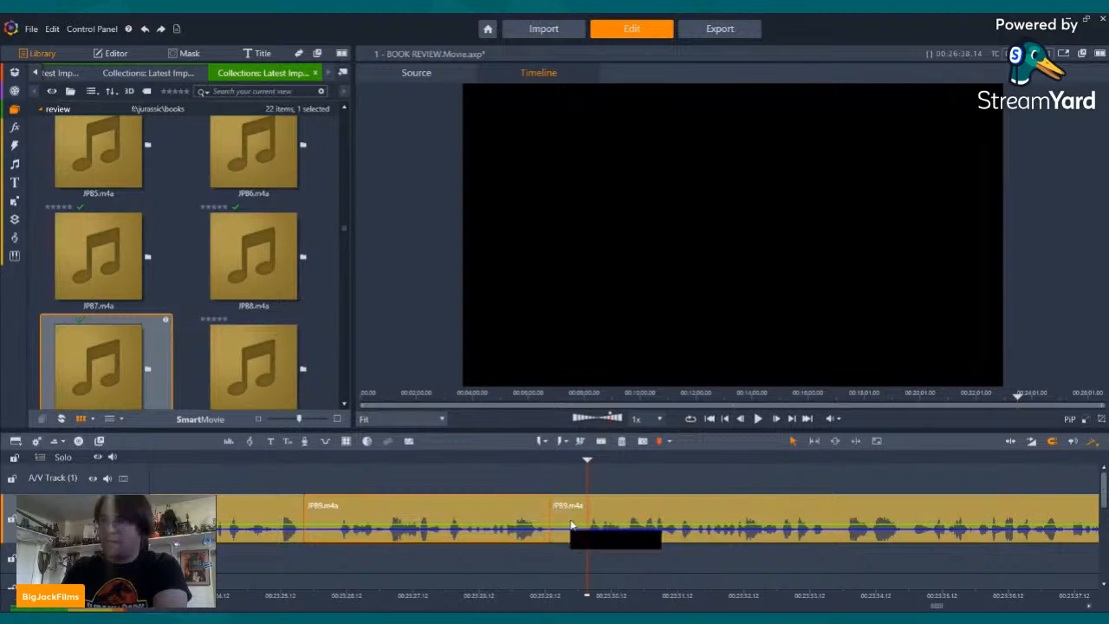
click(623, 442)
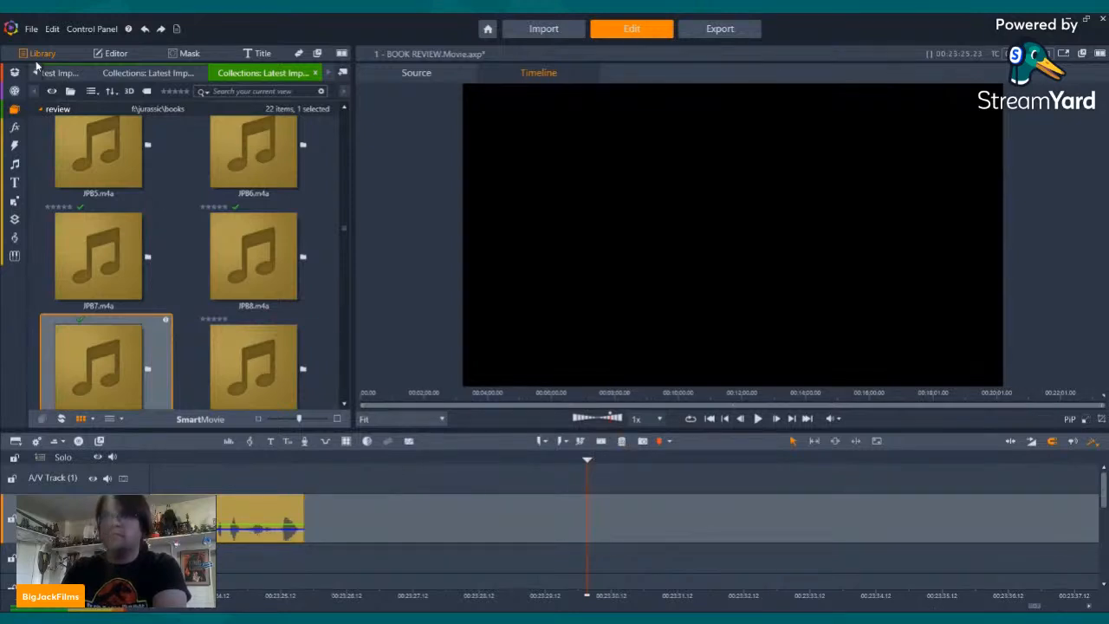
click(144, 29)
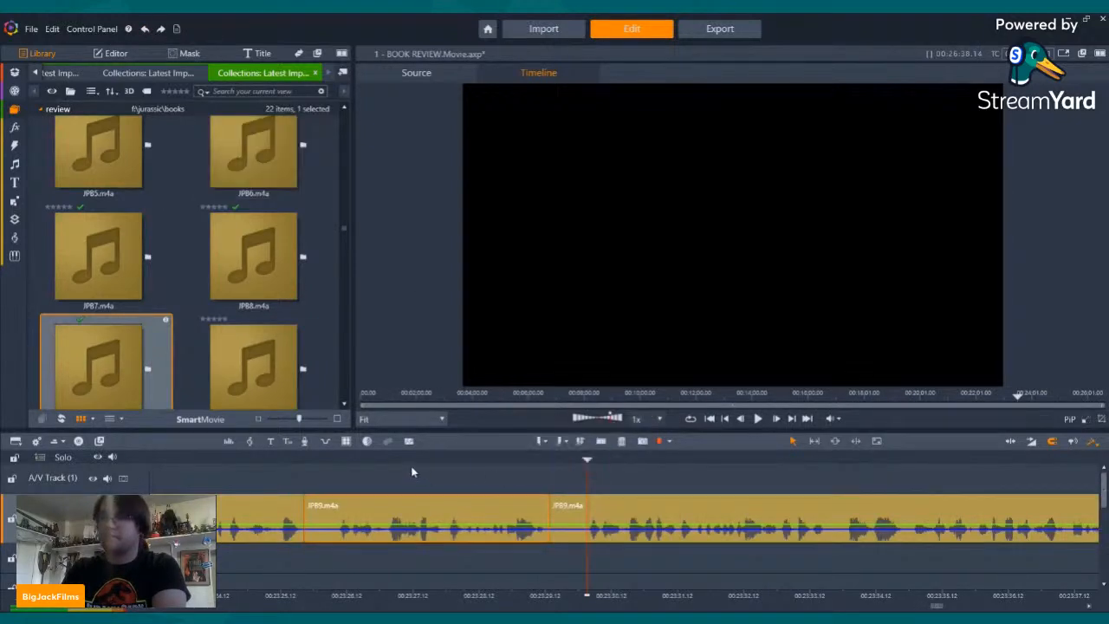
click(621, 442)
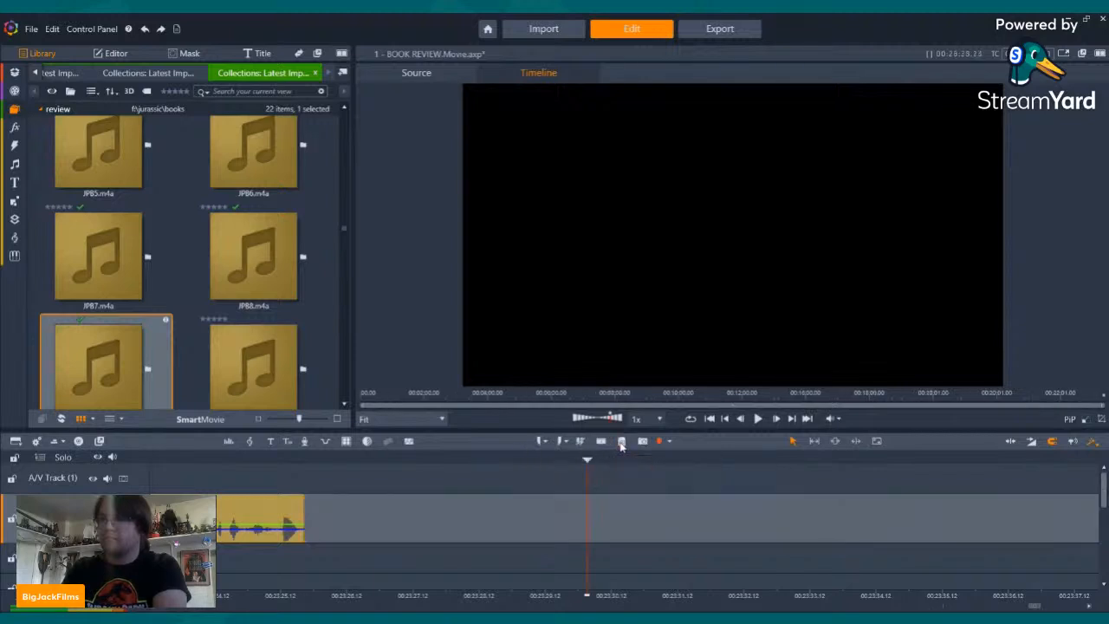
click(145, 28)
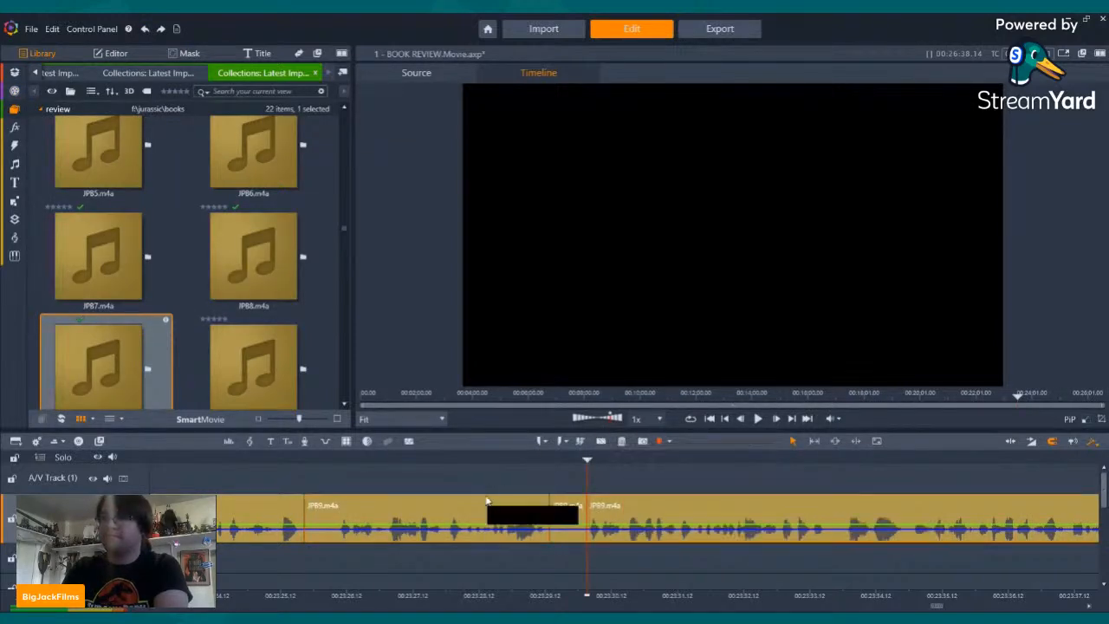
- Split the narration at about 00:23:30 and delete the section between about 00:23:26 and that split
click(623, 442)
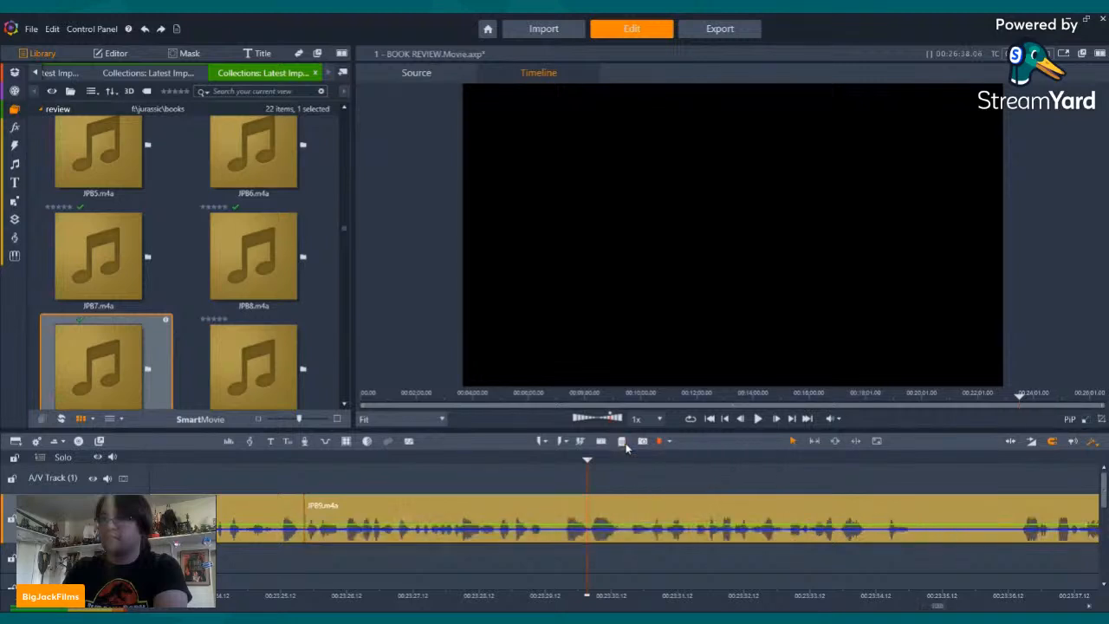
- Replay the narration from about 00:23:25, split it on both sides of the pause after 00:23:29, and delete that short gap
drag(289, 460, 266, 459)
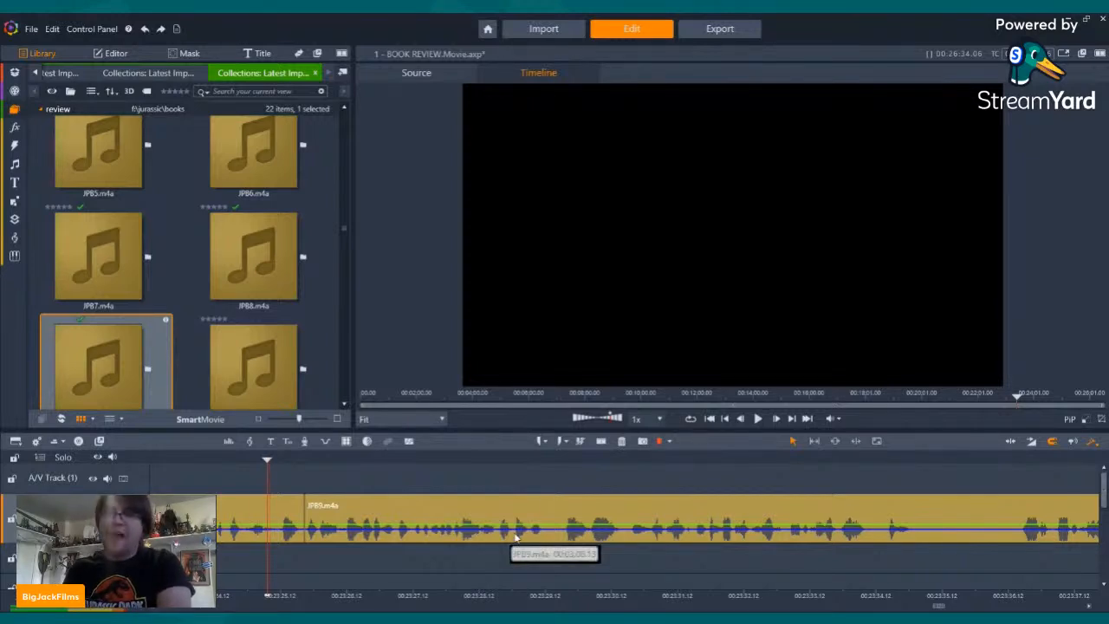
click(760, 418)
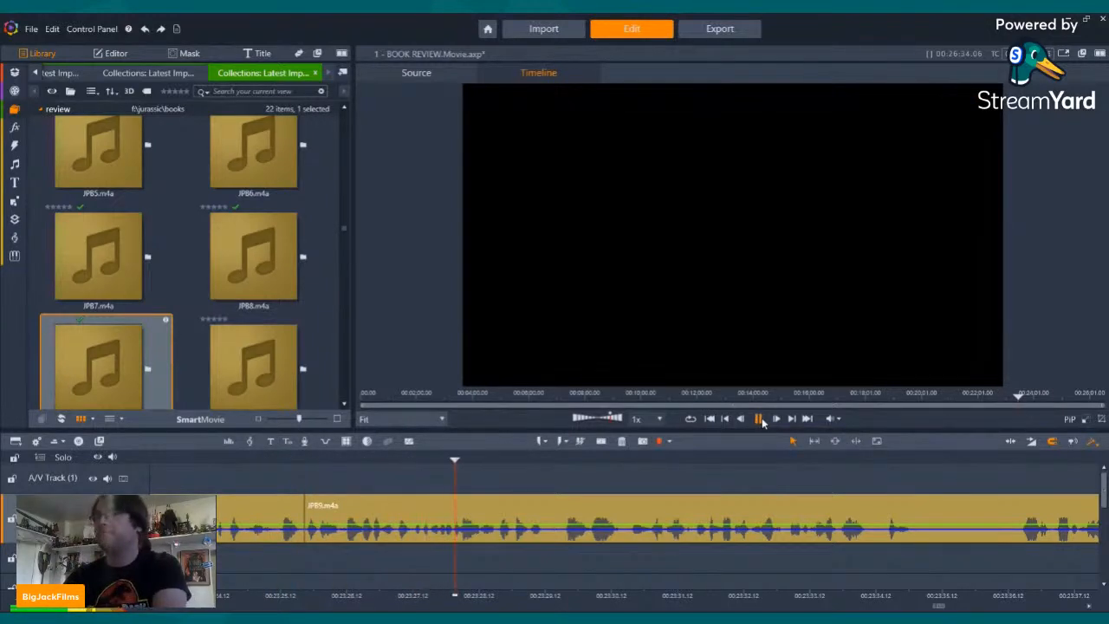
click(762, 418)
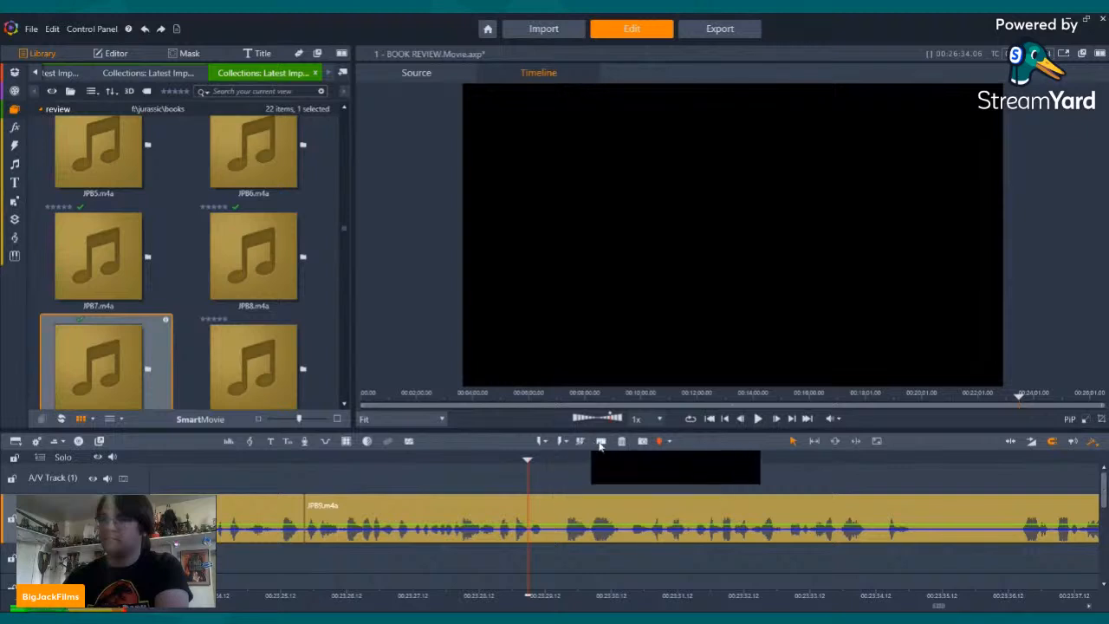
click(600, 441)
click(759, 419)
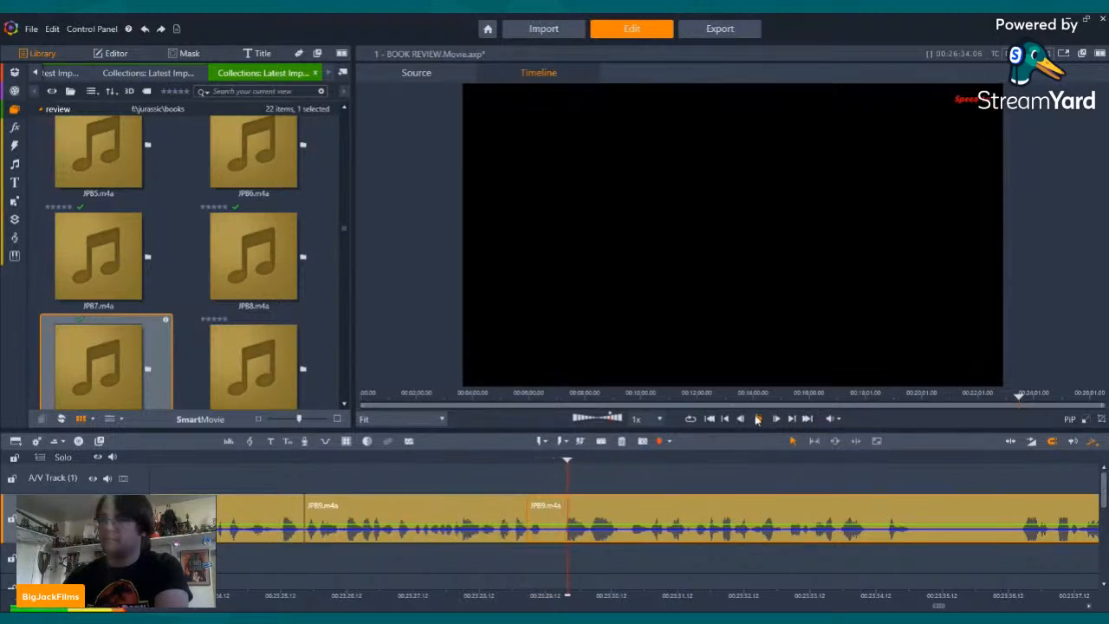
click(758, 419)
click(600, 441)
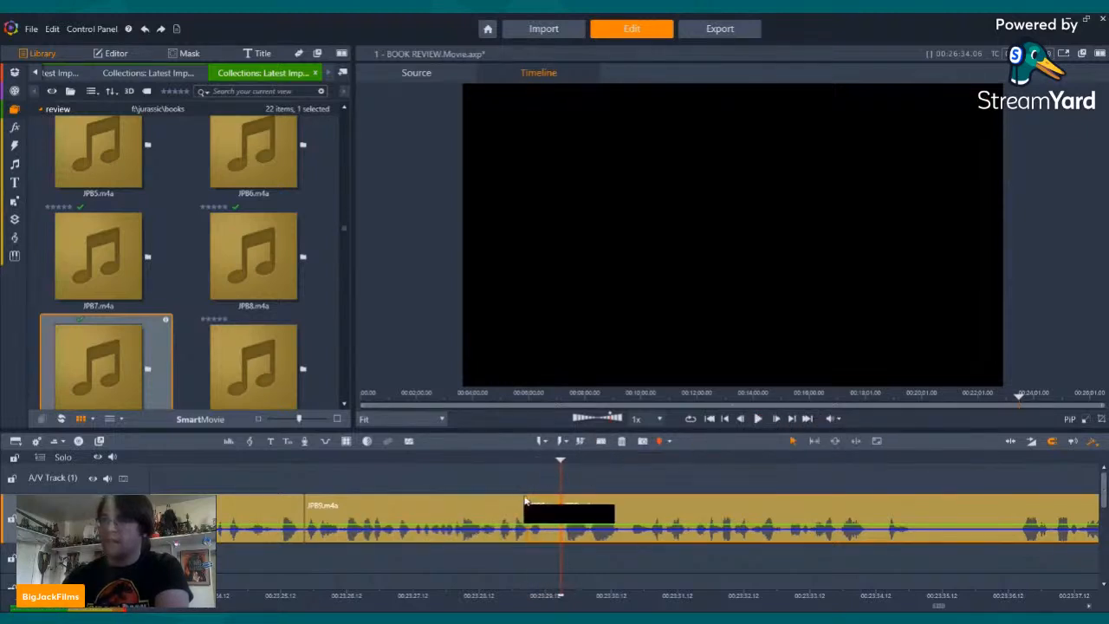
click(533, 504)
click(622, 442)
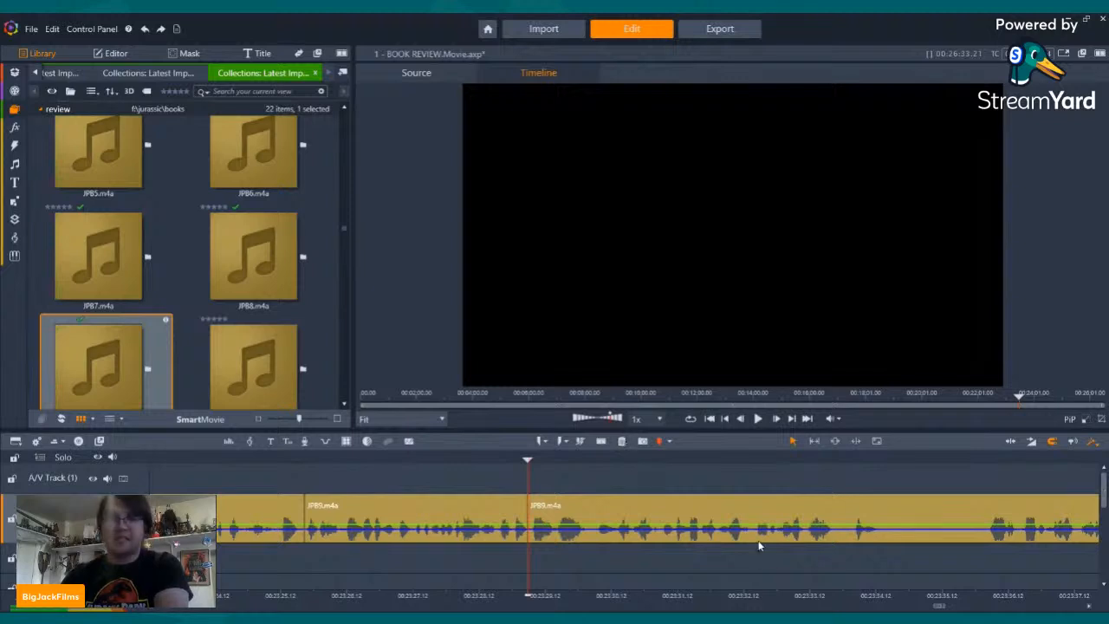
- Review the narration across the cut near 00:23:29 and split it after the phrase ending near 00:23:34
key(Left)
key(Left)
key(Left)
key(Left)
key(Left)
key(Left)
key(Left)
key(Left)
key(Left)
key(Left)
key(Left)
key(Left)
key(Left)
key(Left)
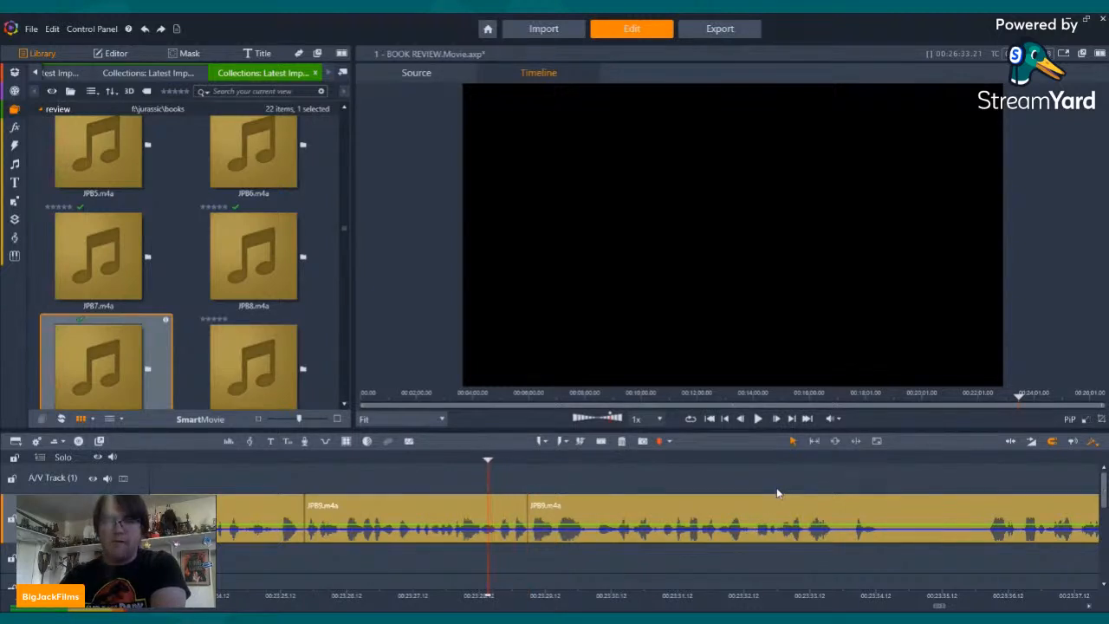
key(Left)
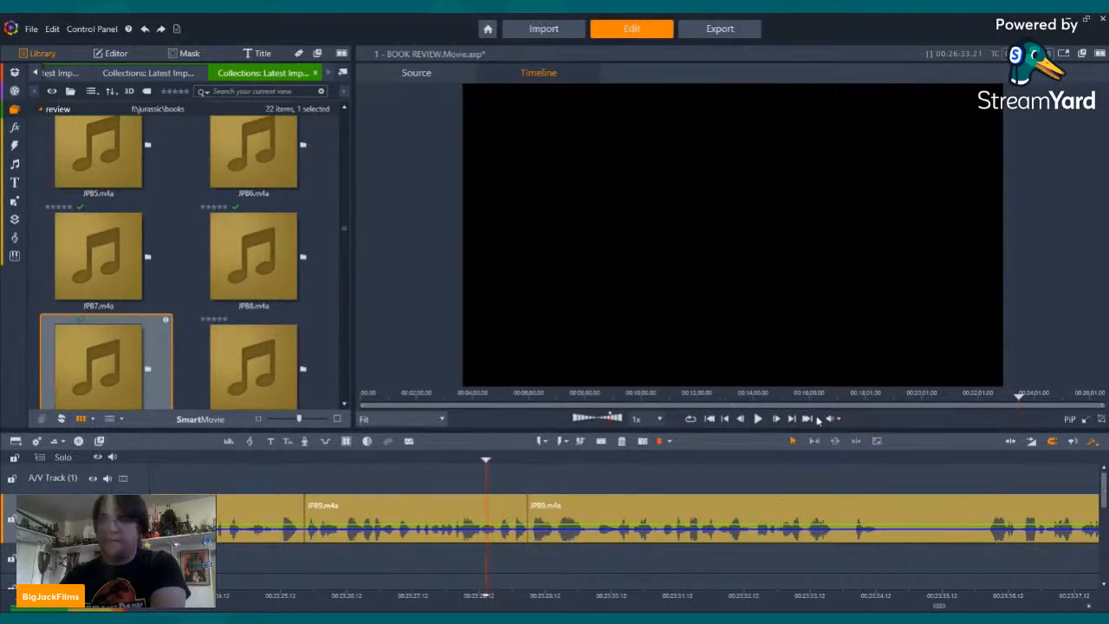
click(758, 419)
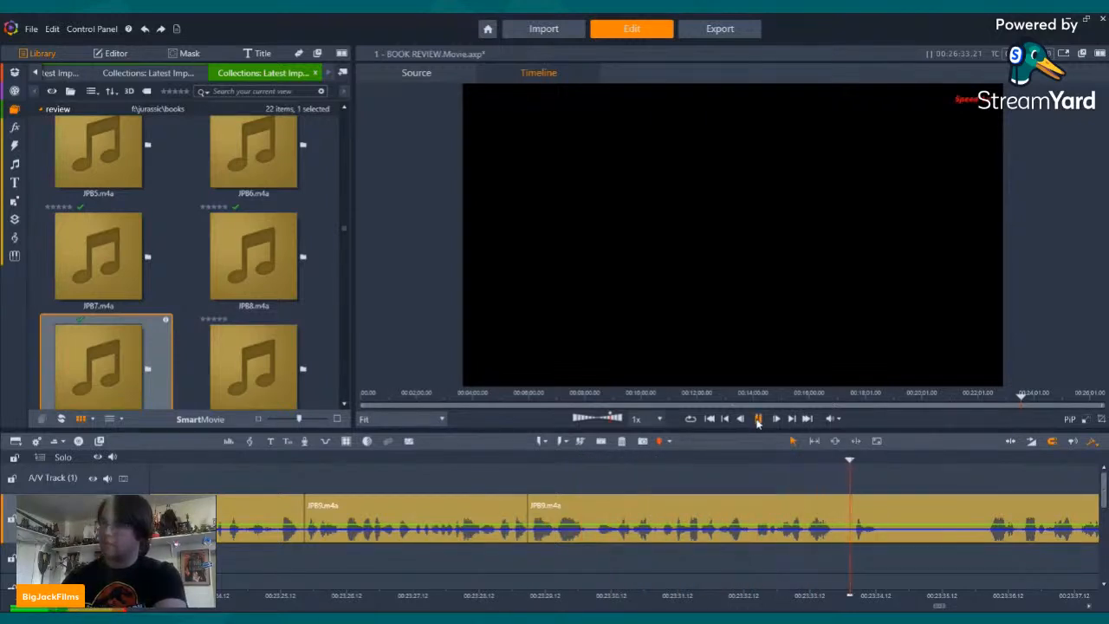
click(758, 418)
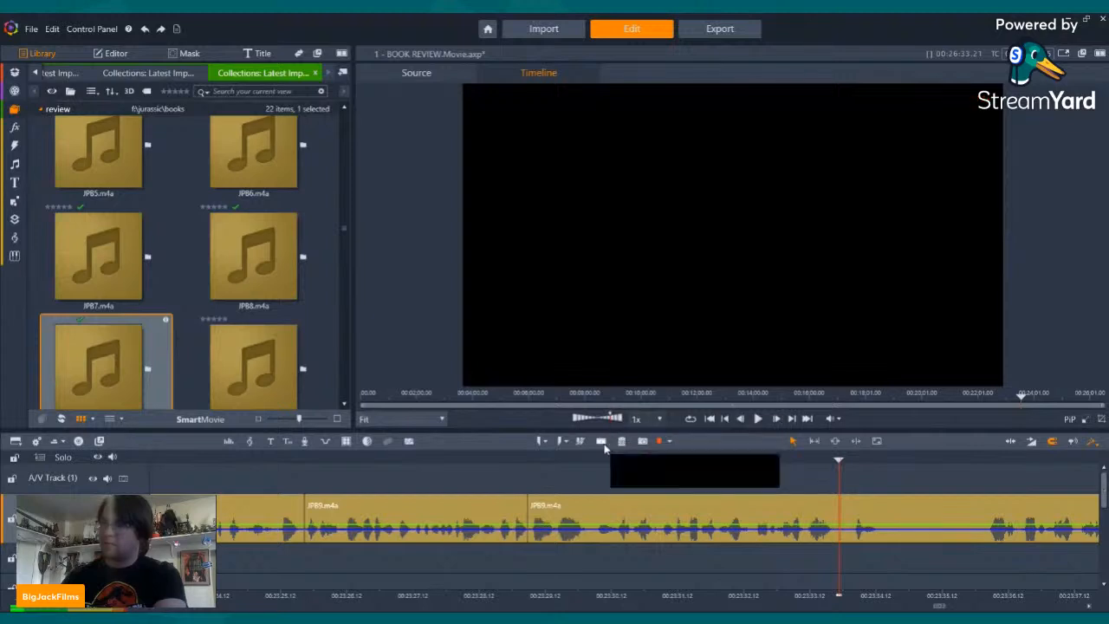
click(660, 443)
- Split the narration at about 00:23:36, just before the speech resumes, and delete the section back to the split near 00:23:34
click(987, 468)
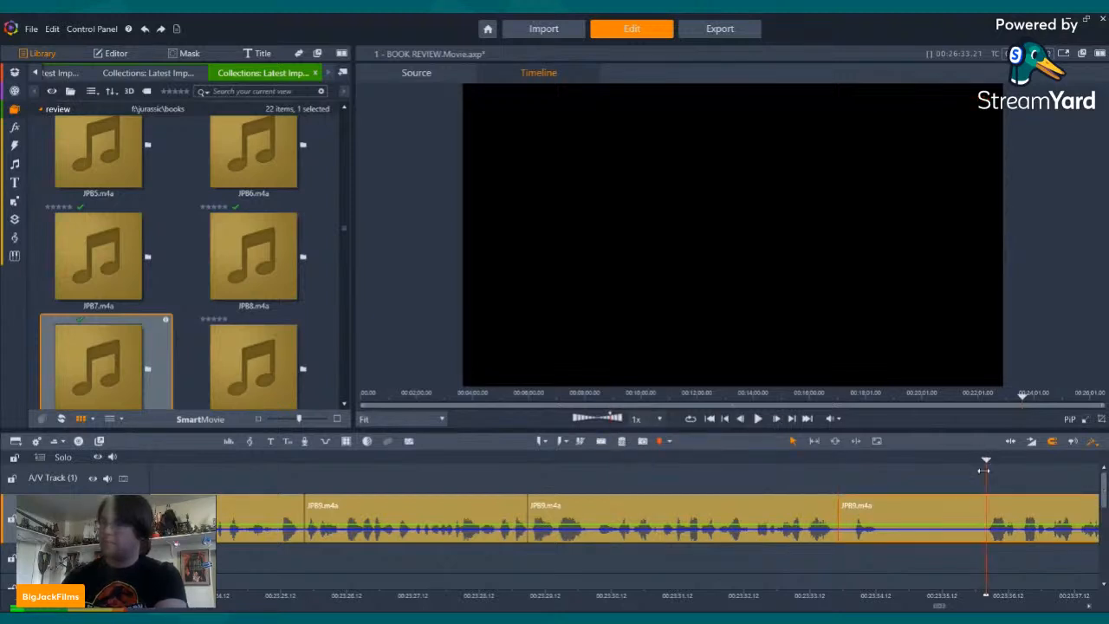
click(601, 441)
click(919, 506)
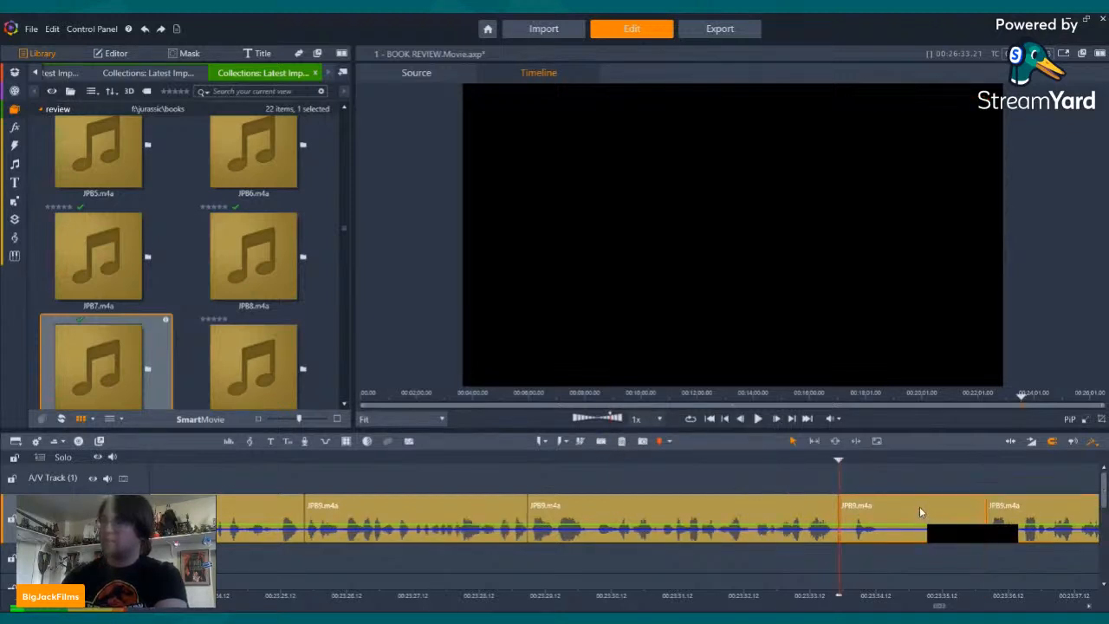
click(621, 441)
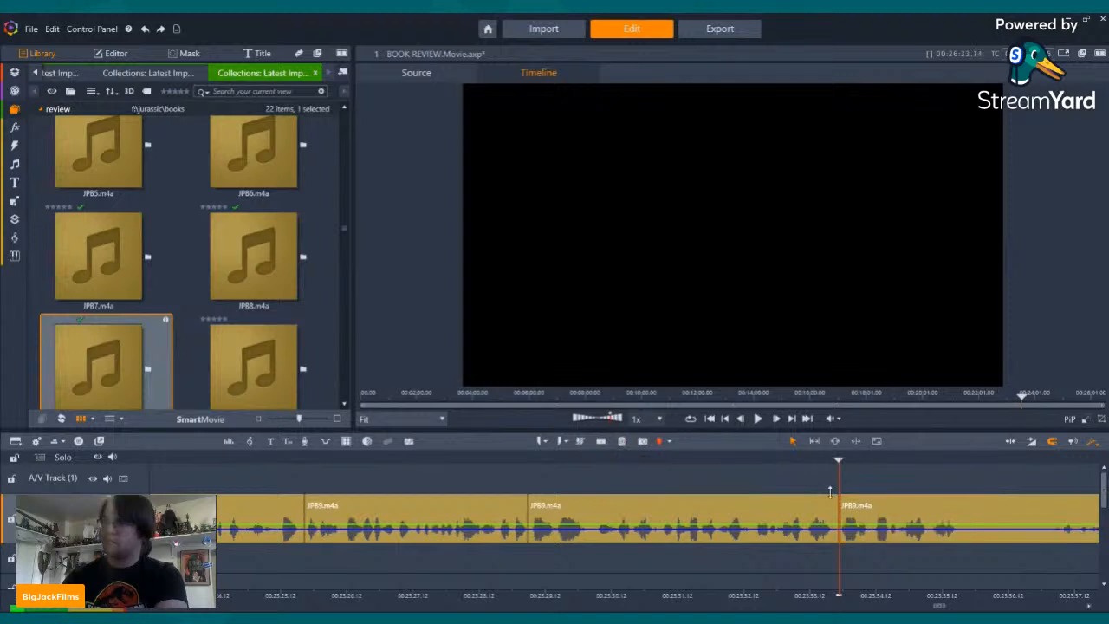
- Play on past the cut near 00:23:34 and split the narration at about 00:23:37, just before the next quiet passage
click(757, 419)
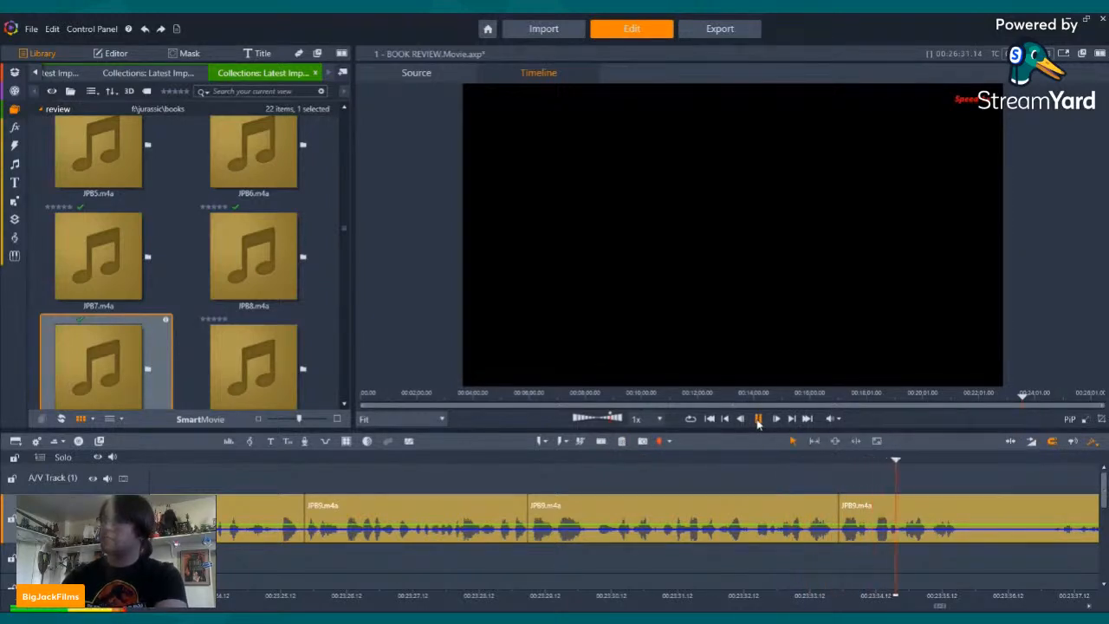
click(758, 418)
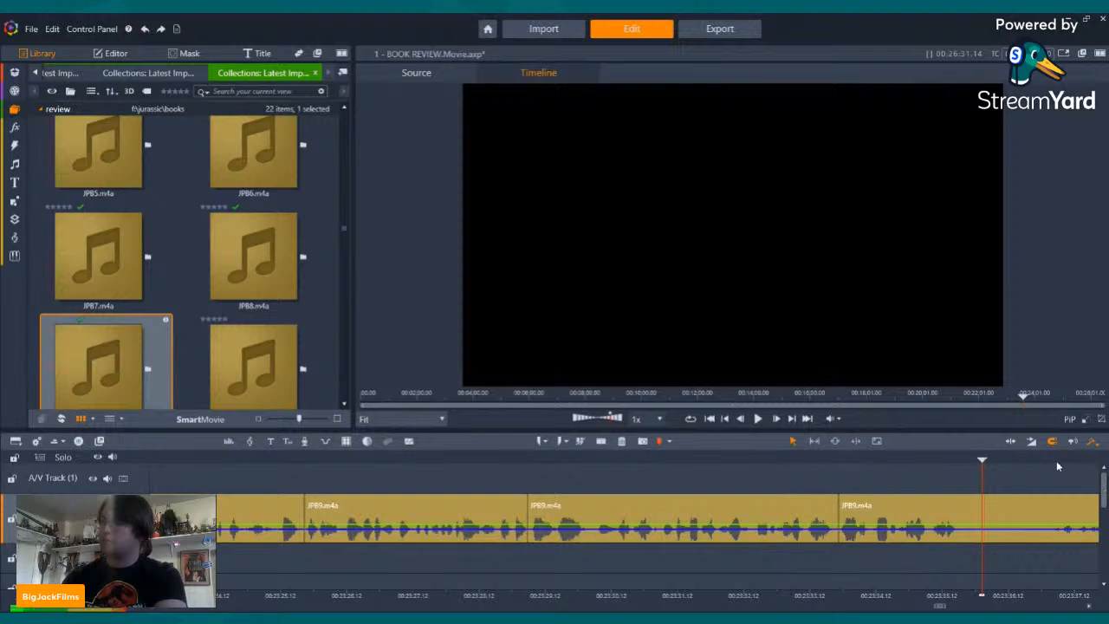
click(1057, 467)
click(759, 418)
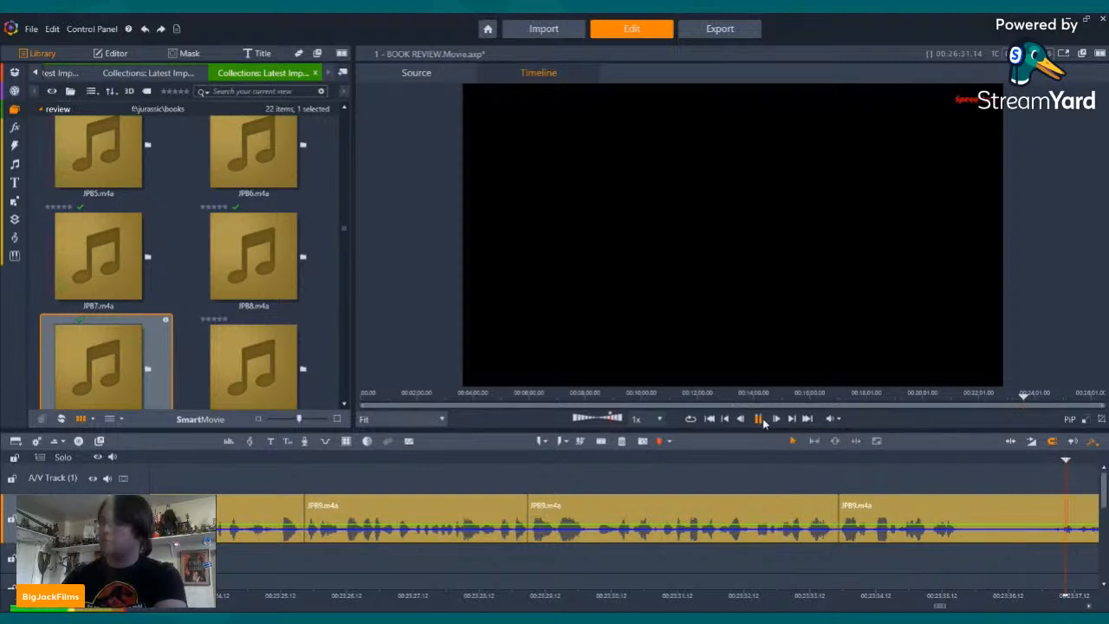
click(759, 418)
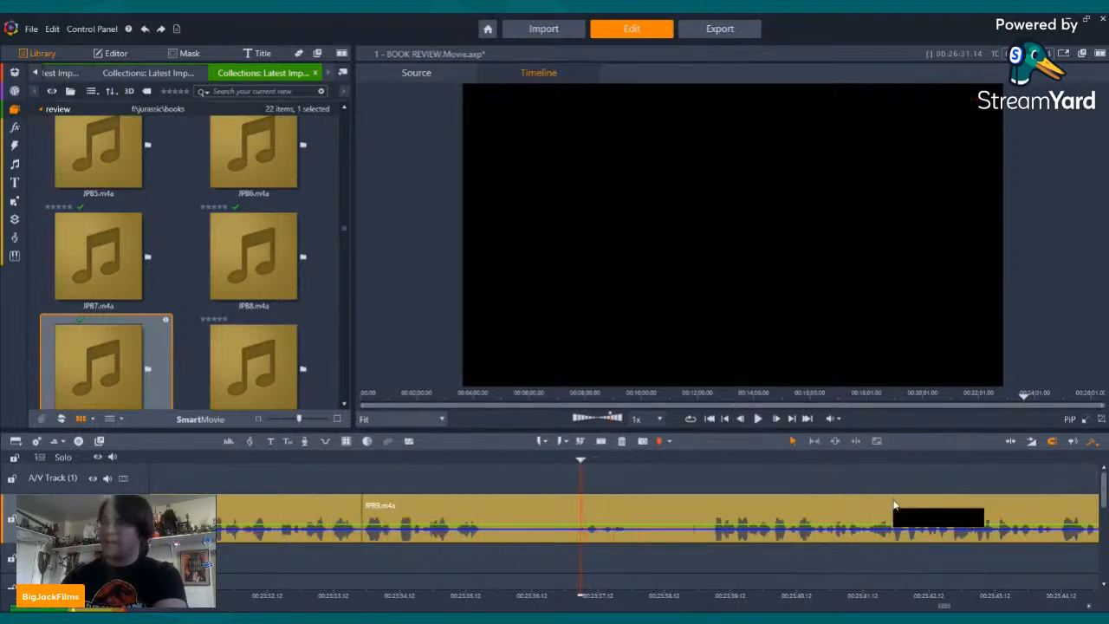
key(Left)
key(Left)
key(Left)
key(Left)
key(Left)
key(Left)
key(Left)
key(Left)
key(Left)
key(Left)
click(602, 441)
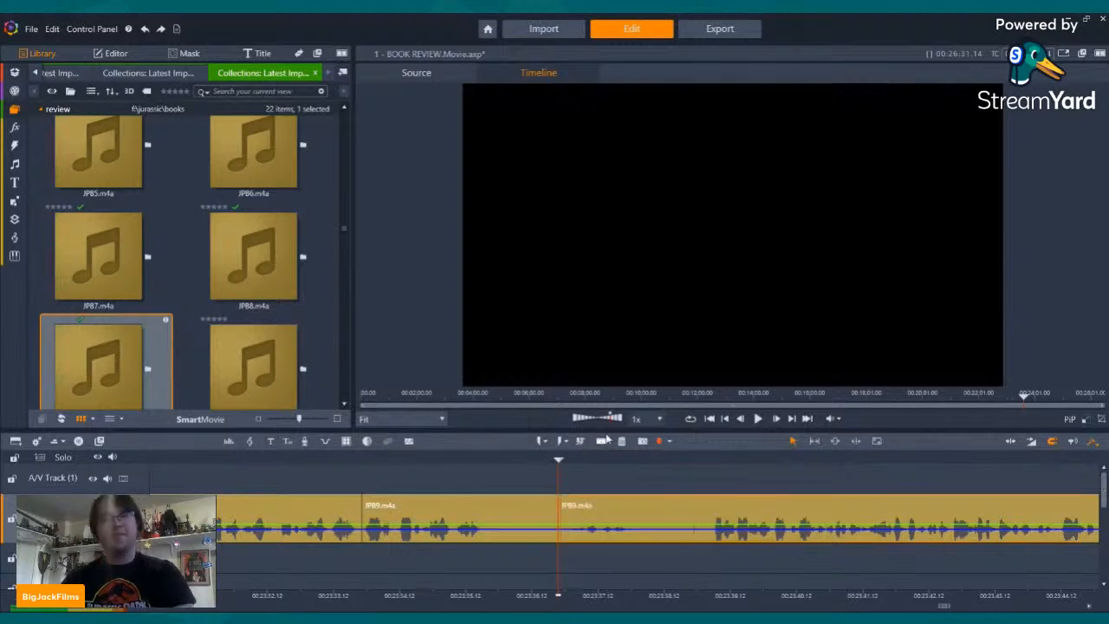
- Delete the narration section between the cut near 00:23:34 and the split at about 00:23:37
click(489, 513)
right_click(490, 513)
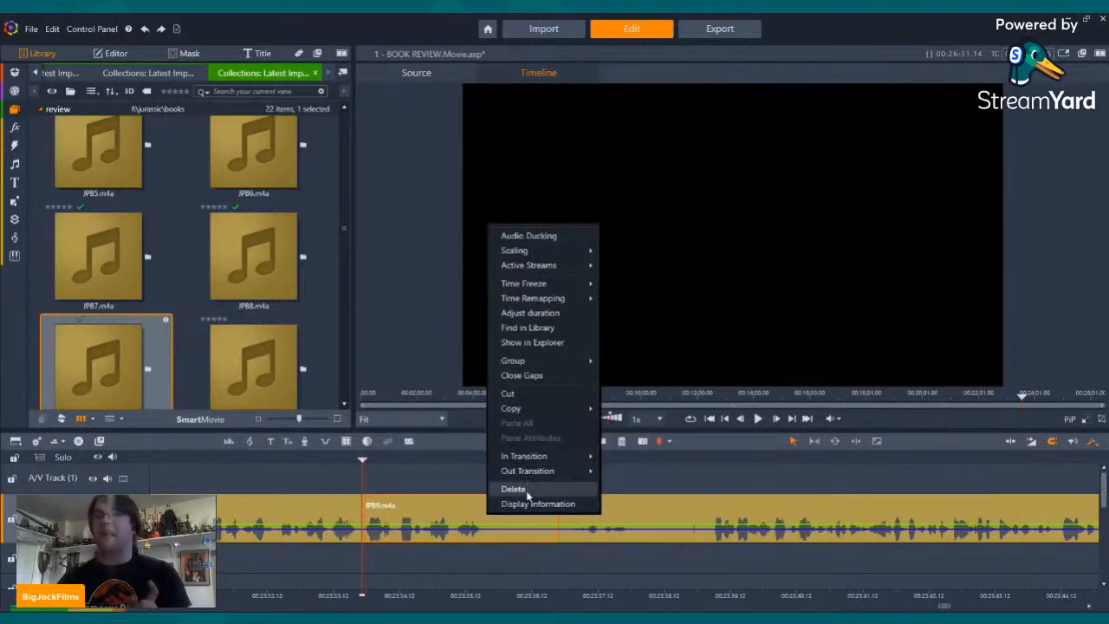
click(513, 488)
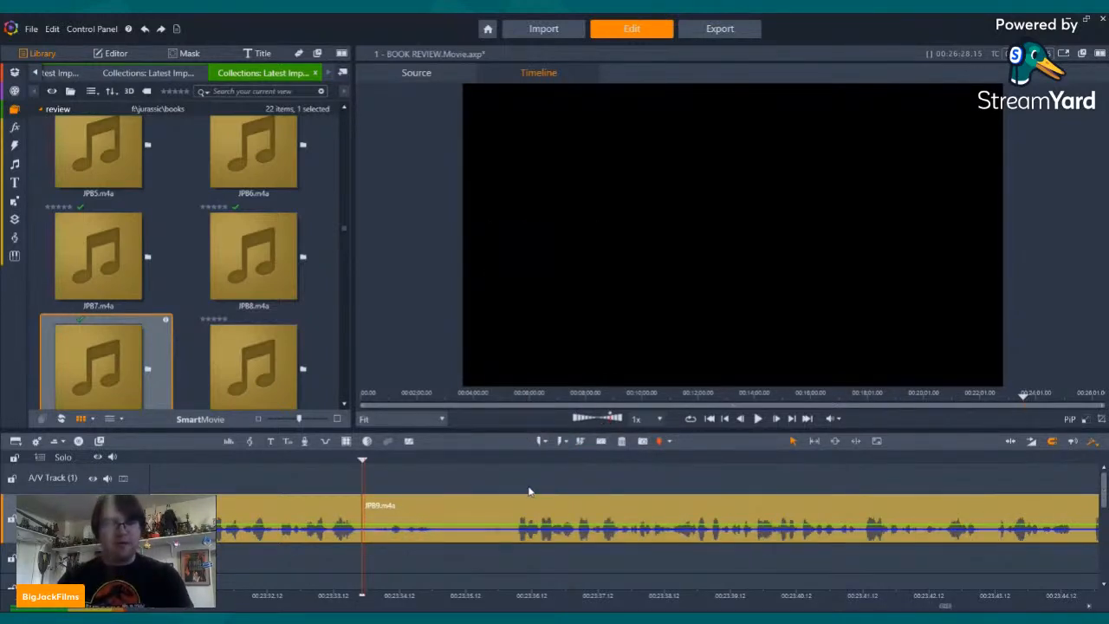
- Split the narration at about 00:23:35 and just before the speech resumes near 00:23:36, and delete the silence between the splits
key(space)
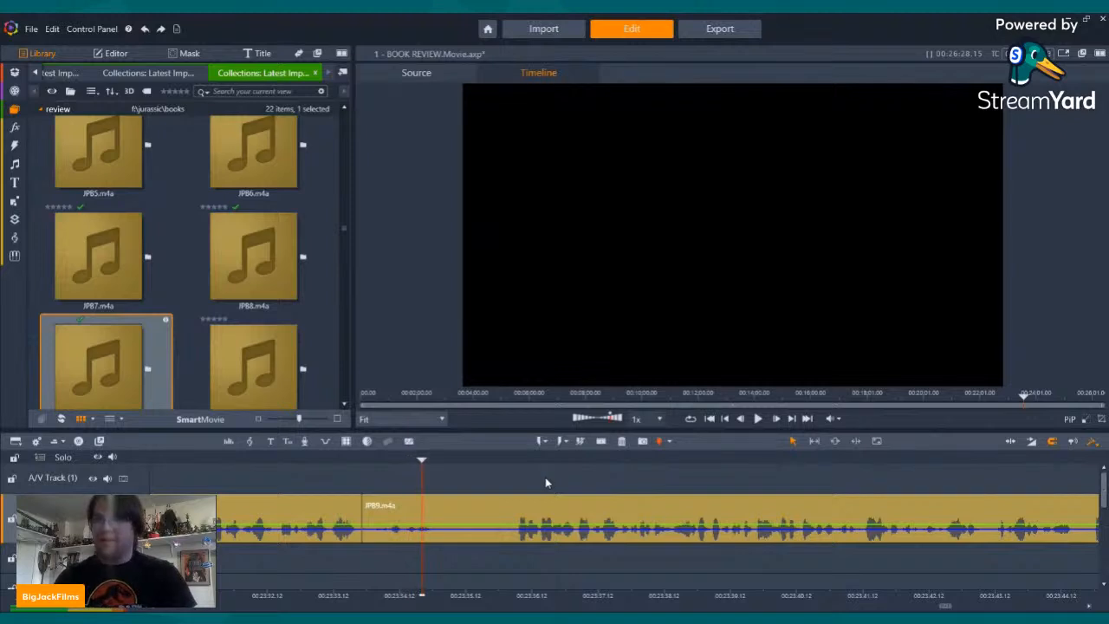
key(space)
click(600, 441)
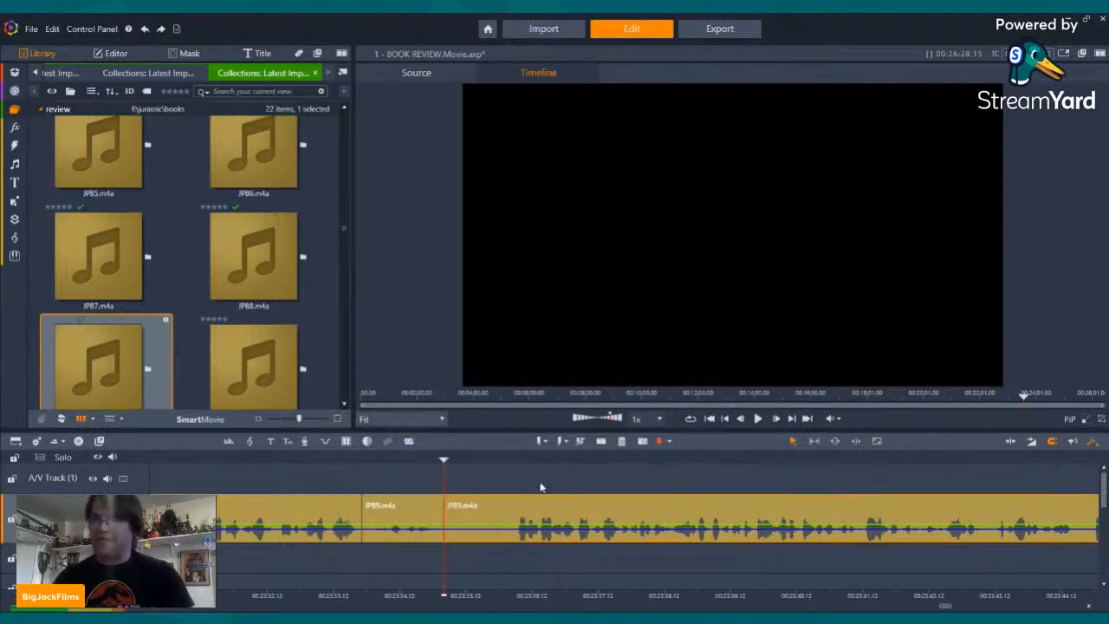
click(601, 440)
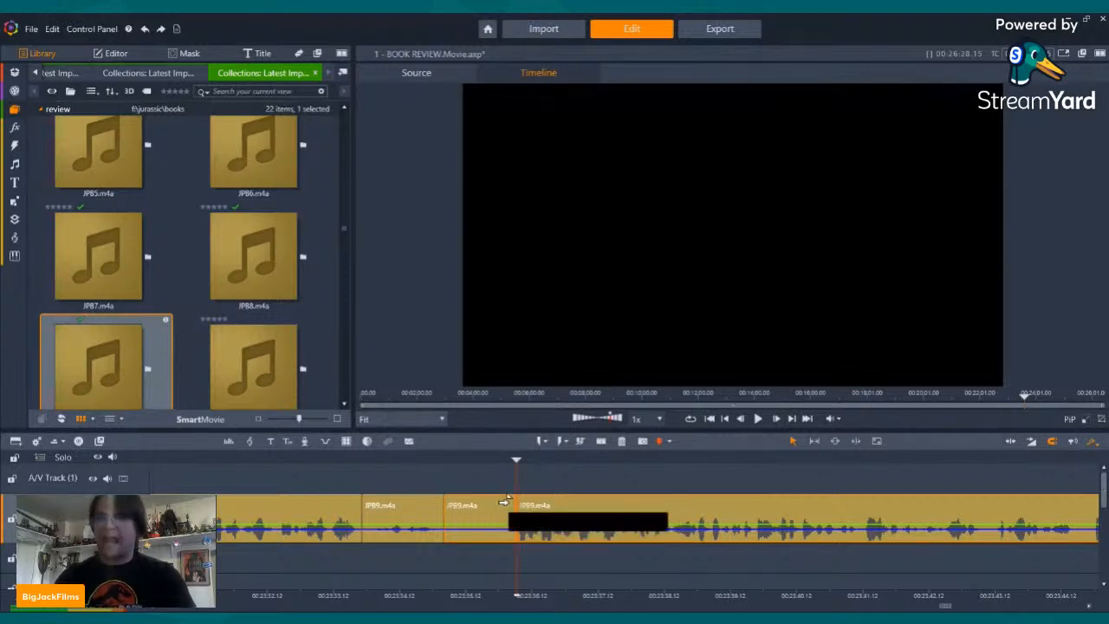
key(ctrl+Left)
key(Delete)
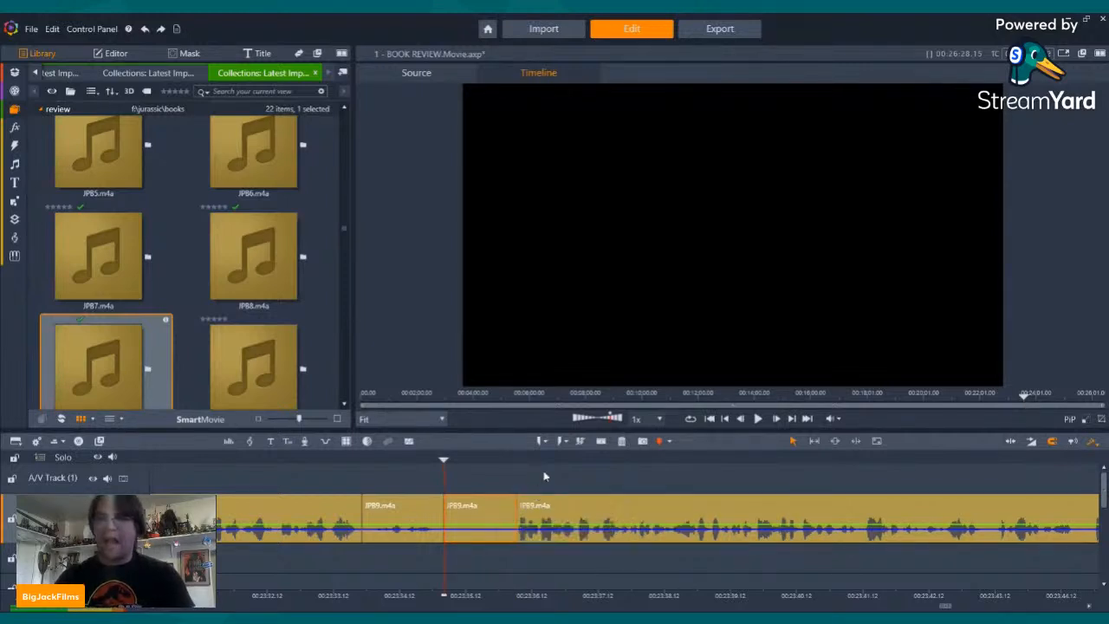
- Review the narration from about 00:23:34 across the new cut near 00:23:35 and on past 00:23:42
key(Left)
key(Left)
key(Left)
key(Left)
key(Left)
key(Left)
key(Left)
key(Left)
key(Left)
key(Left)
key(Left)
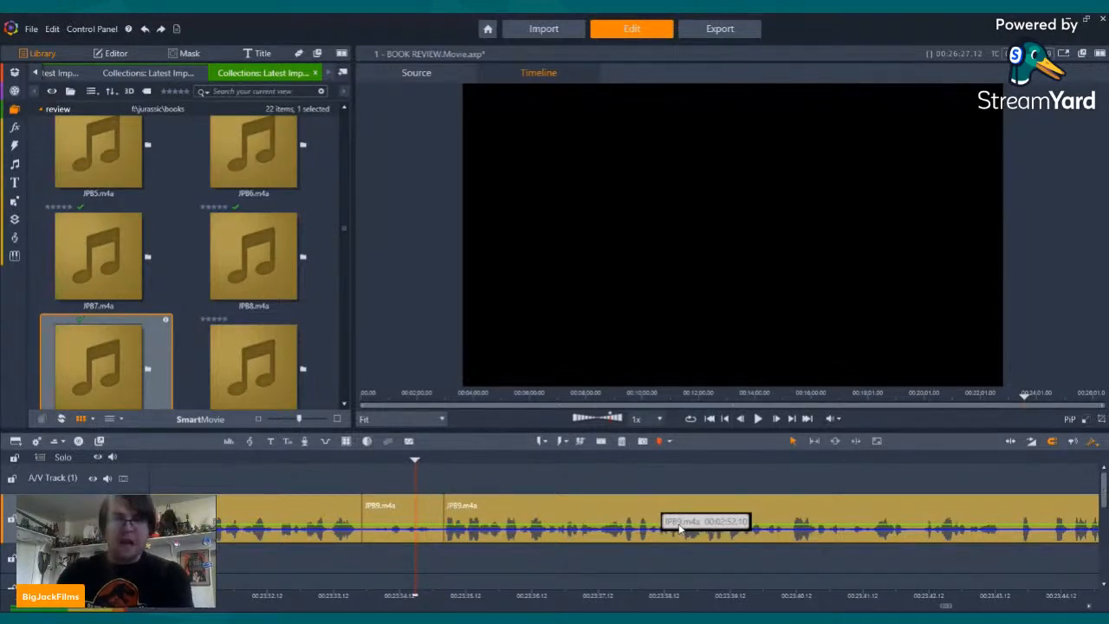
key(Left)
key(Left)
key(Left)
key(Left)
key(Left)
key(Left)
key(Left)
key(Left)
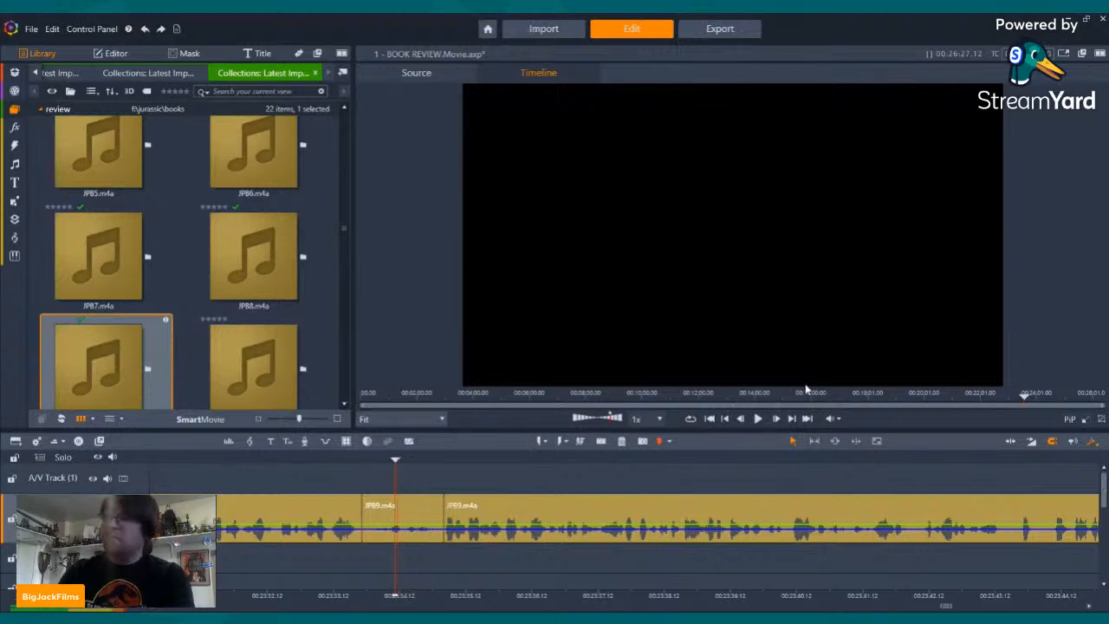
click(759, 419)
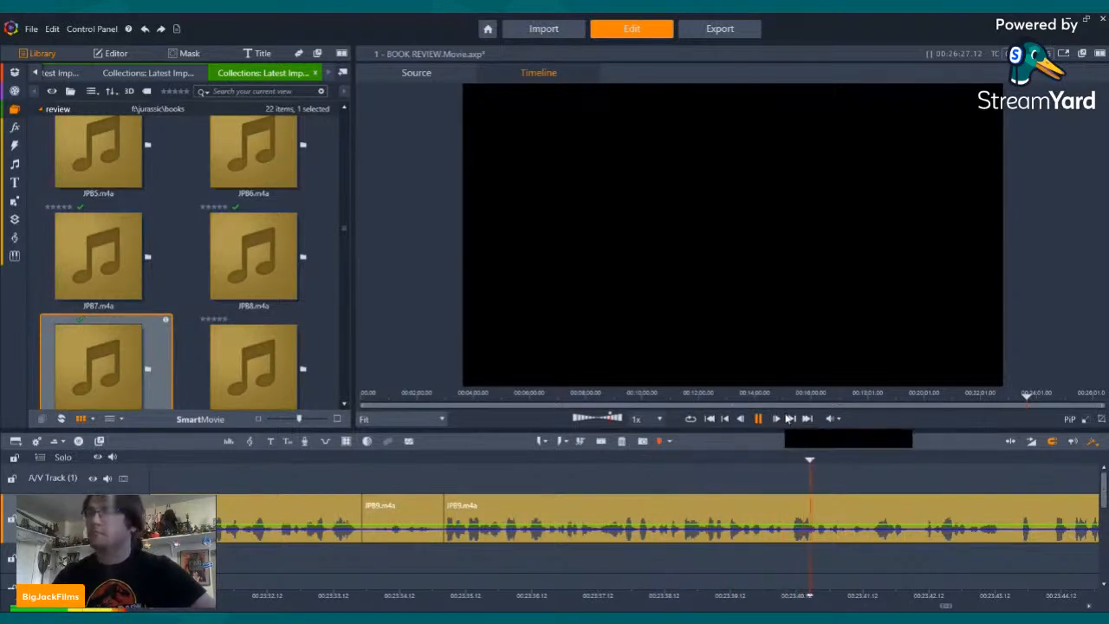
click(759, 418)
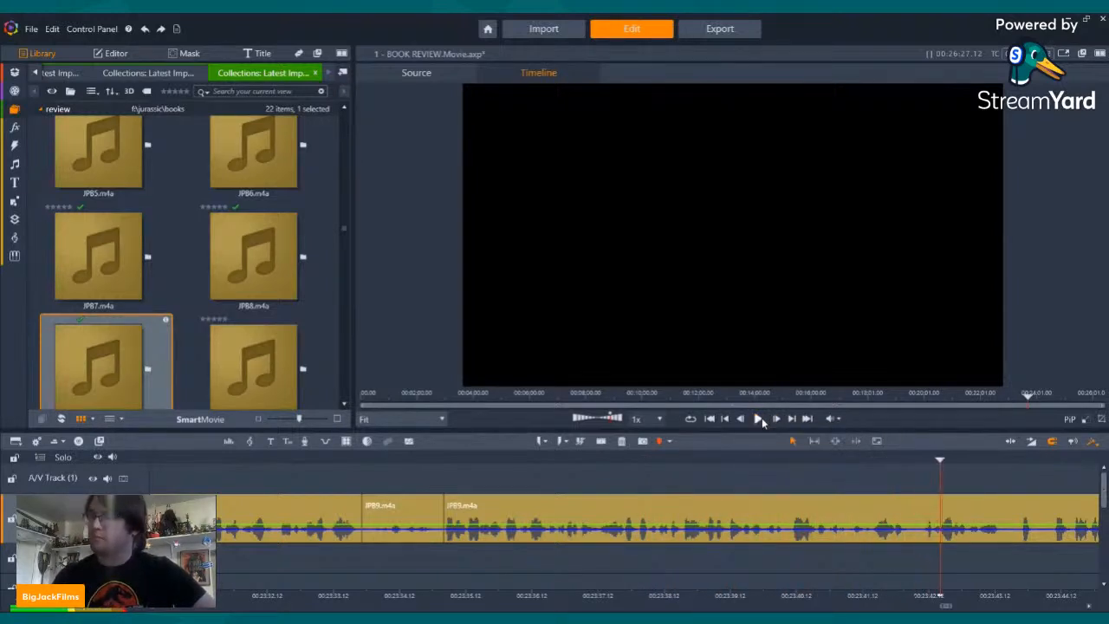
- Replay the narration from about 00:23:40 and split it after the phrase ending near 00:23:42
click(789, 464)
click(759, 419)
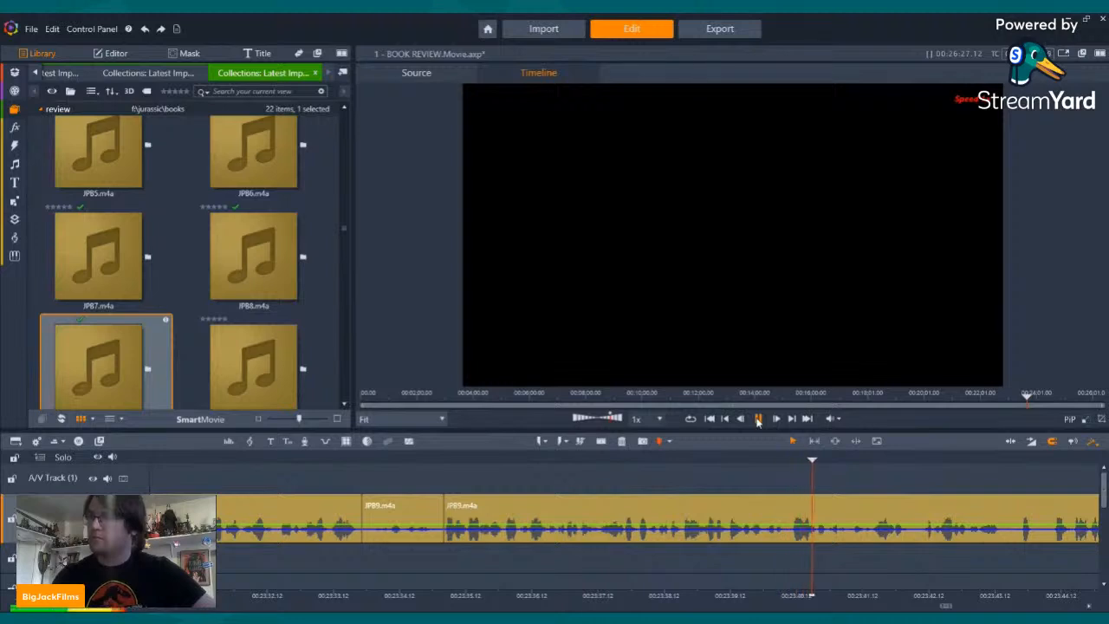
click(758, 419)
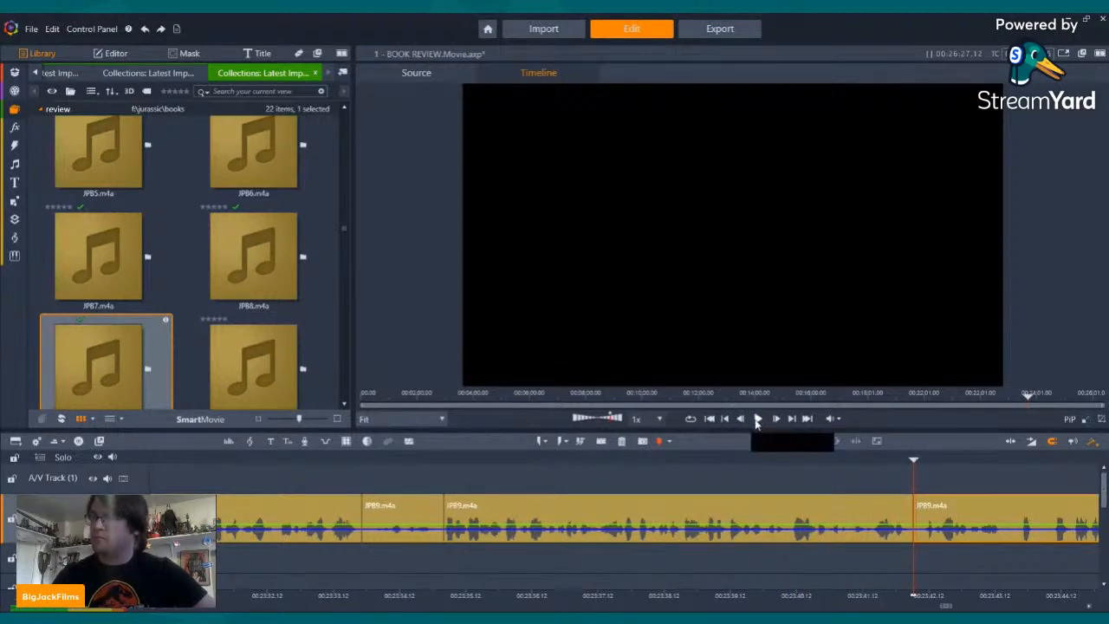
- Play on to find the next phrase, split the narration at about 00:23:44, and delete the section back to the split near 00:23:42
click(758, 418)
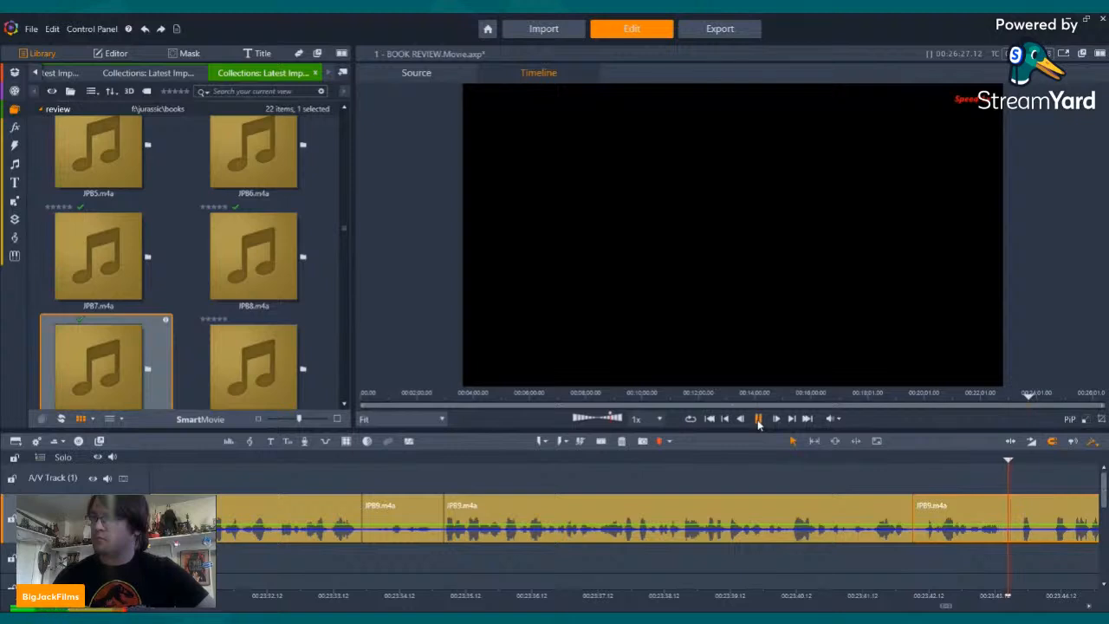
click(759, 421)
key(Left)
key(Left)
key(Left)
key(Left)
key(Left)
key(Left)
key(Left)
key(Left)
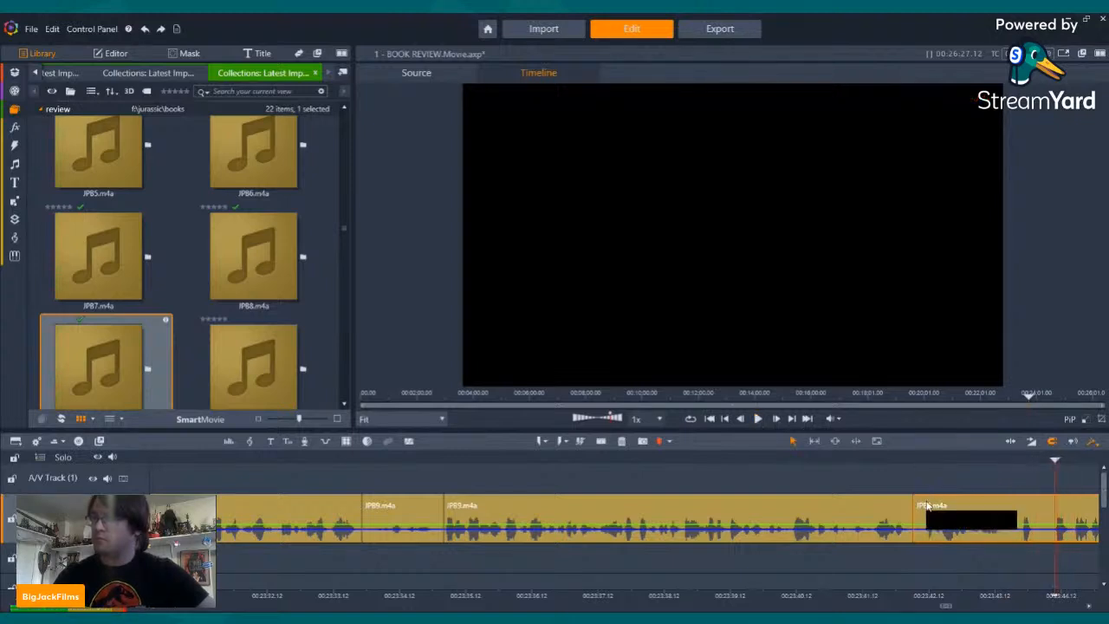
click(598, 441)
click(959, 511)
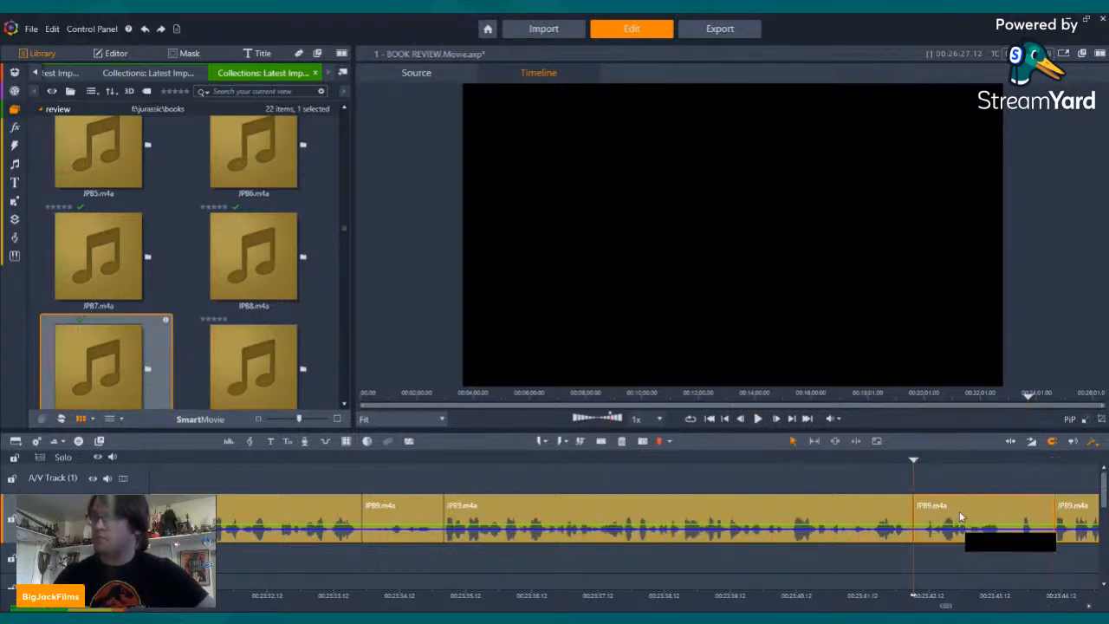
key(Delete)
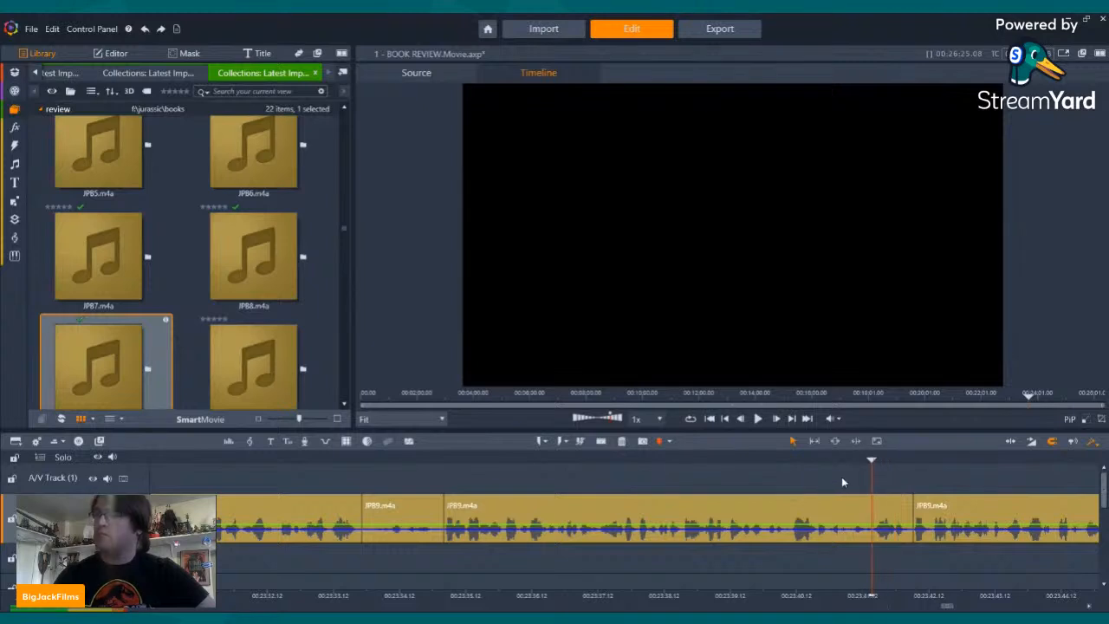
- Play the narration from about 00:23:41 to 00:23:50, replay the area near 00:23:48, and split the clip at about 00:23:48
click(758, 418)
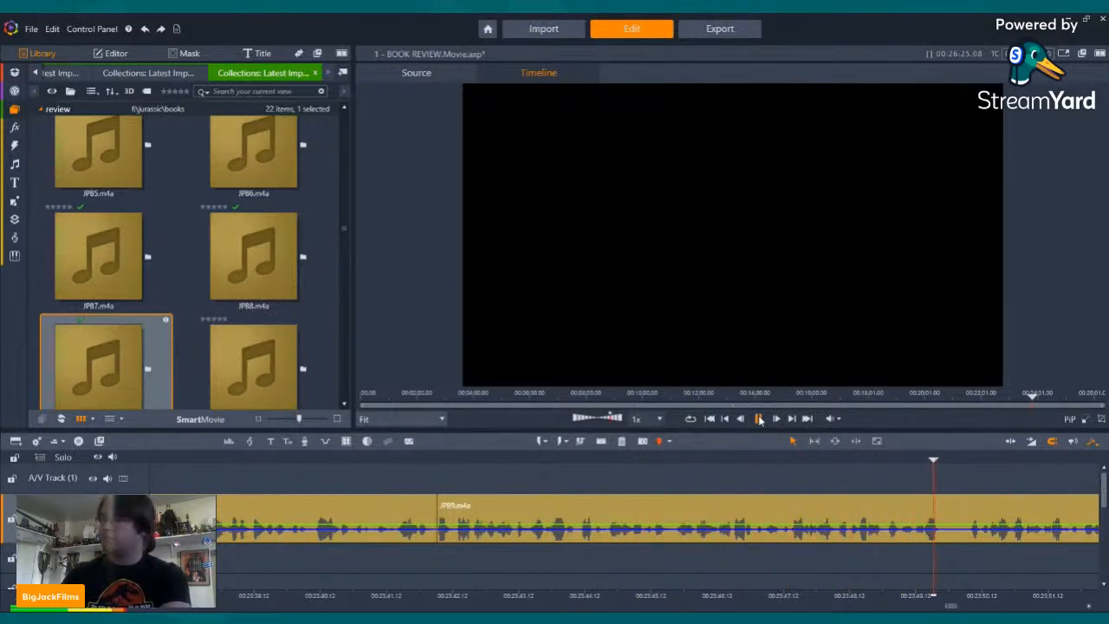
click(760, 419)
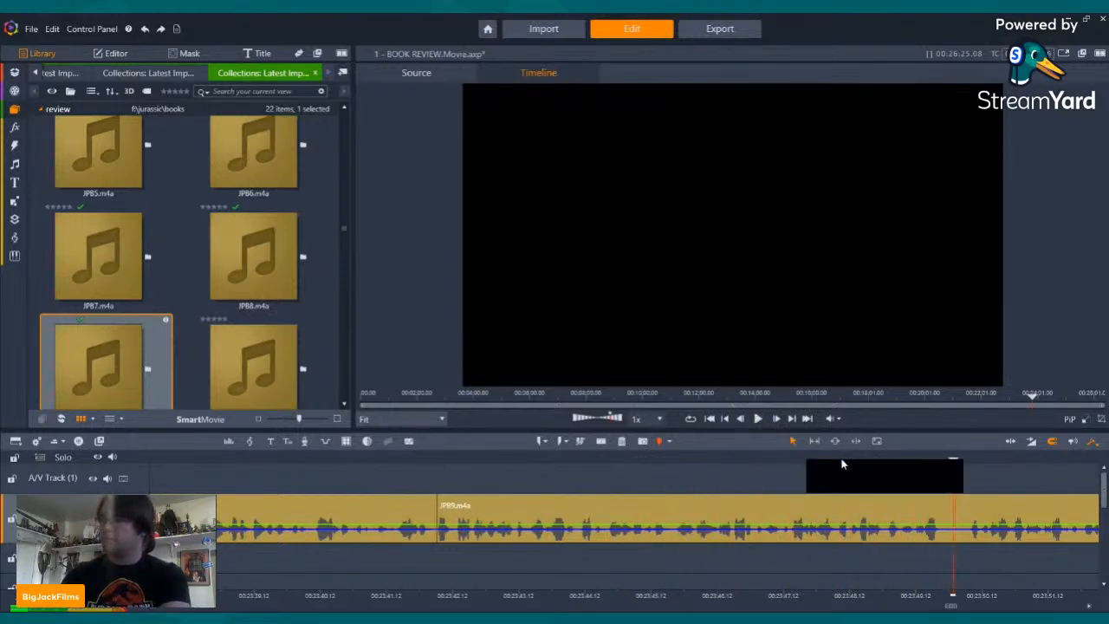
click(757, 418)
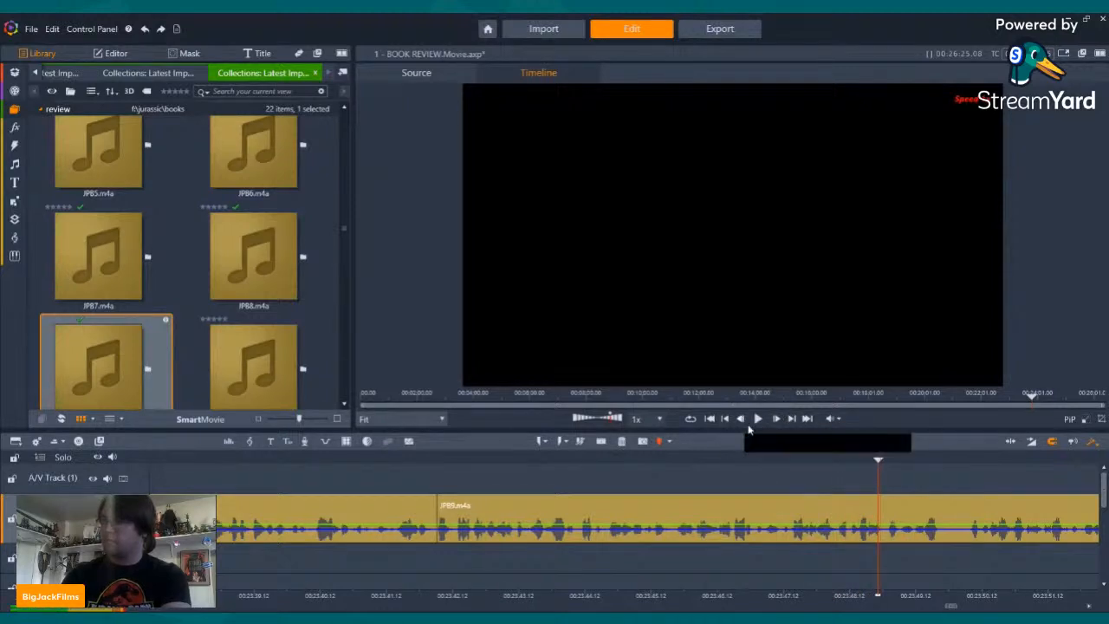
click(759, 456)
click(759, 418)
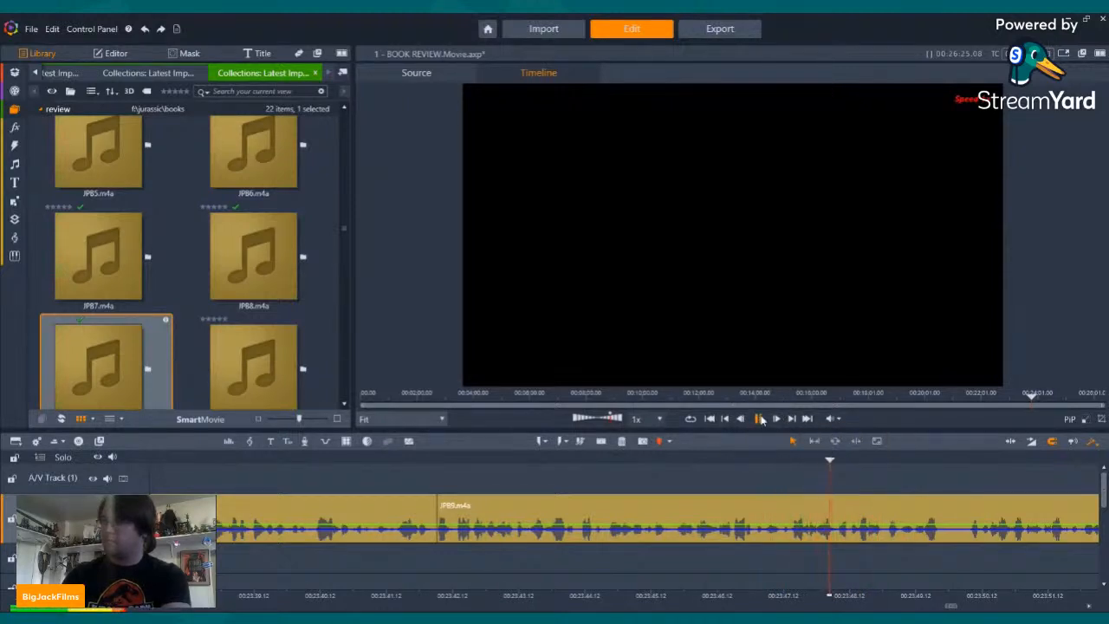
click(760, 419)
click(601, 441)
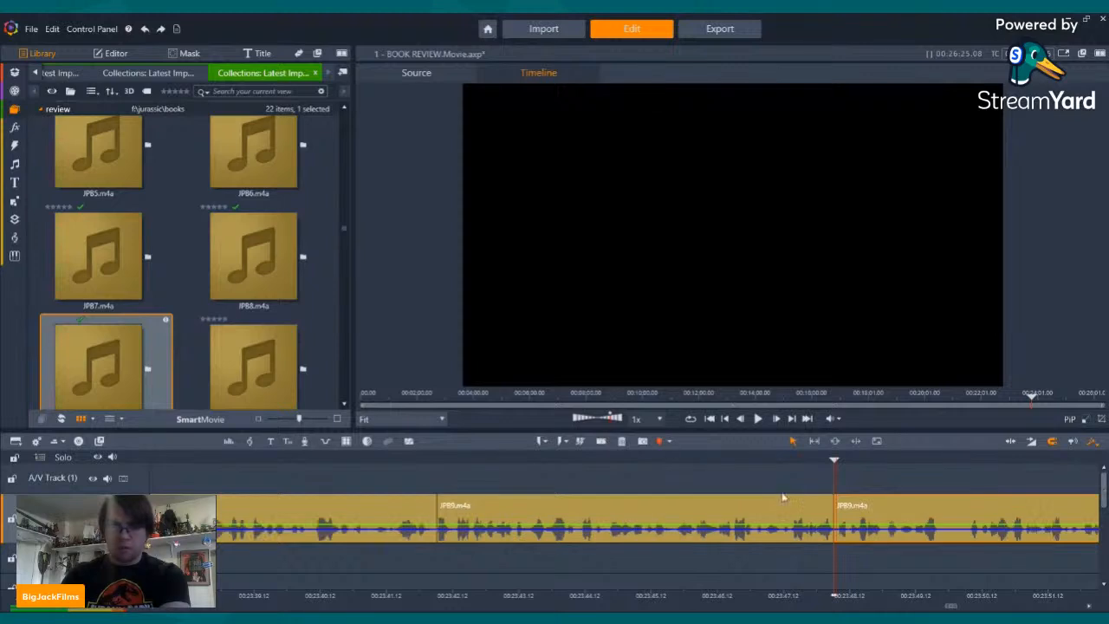
- Split the narration just before the speech near 00:23:50 and delete the section back to the split near 00:23:48
key(Right)
key(Right)
key(Right)
key(Right)
key(Right)
key(Right)
key(Right)
key(Right)
key(Right)
key(Right)
key(Right)
key(Right)
key(Right)
key(Right)
key(Right)
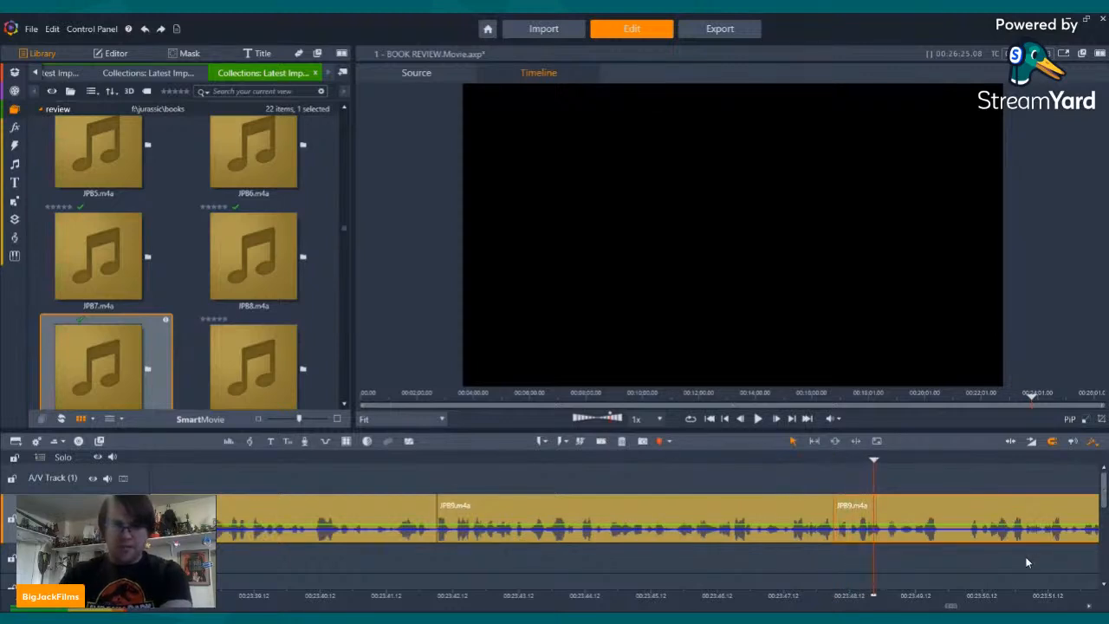
key(Right)
key(Right)
key(Right)
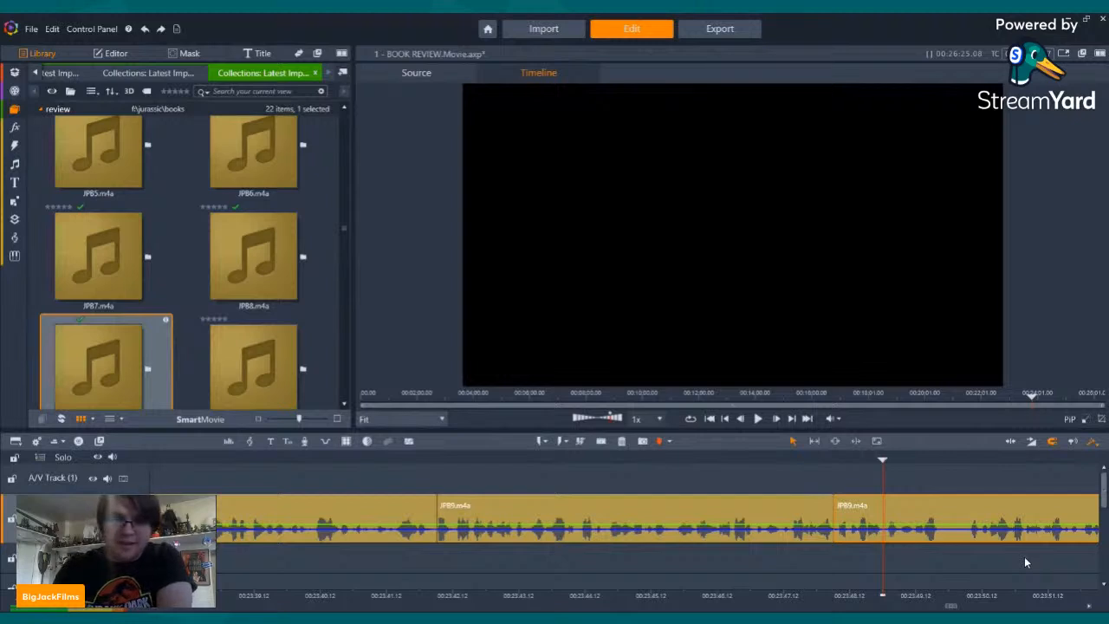
key(Right)
key(Right)
key(Right)
key(Right)
key(Right)
key(Right)
key(Right)
key(Right)
key(Right)
key(Right)
key(Right)
key(Right)
key(Right)
key(Right)
key(Right)
key(Right)
key(Right)
key(Right)
key(Right)
key(Right)
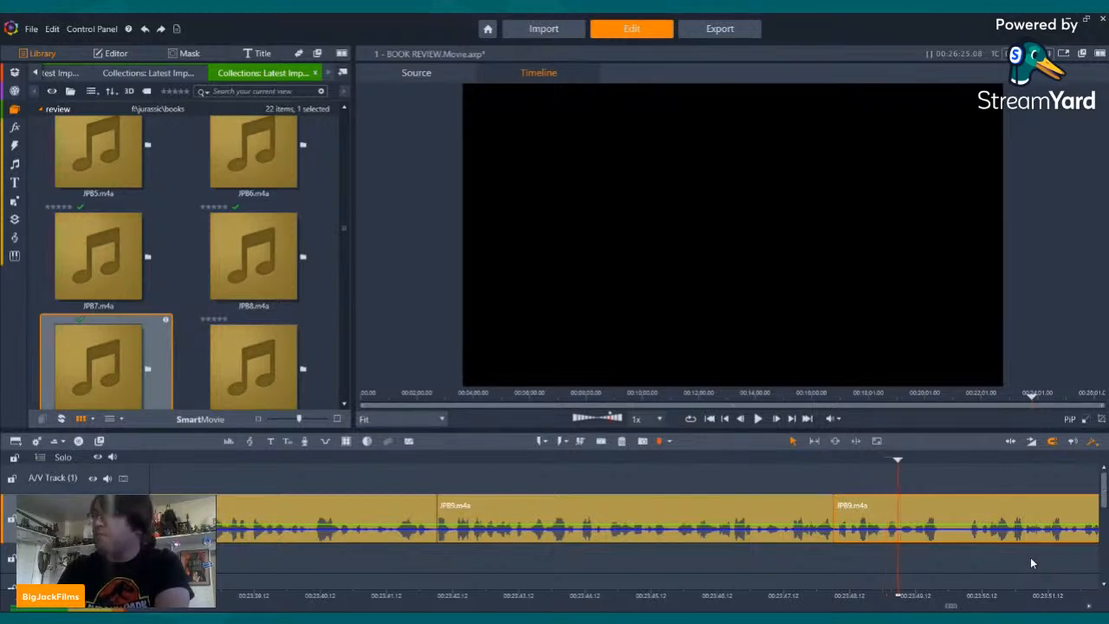
key(Right)
key(Right)
key(Right)
key(Right)
key(Right)
key(Right)
key(Right)
key(Right)
key(Right)
key(Right)
key(Right)
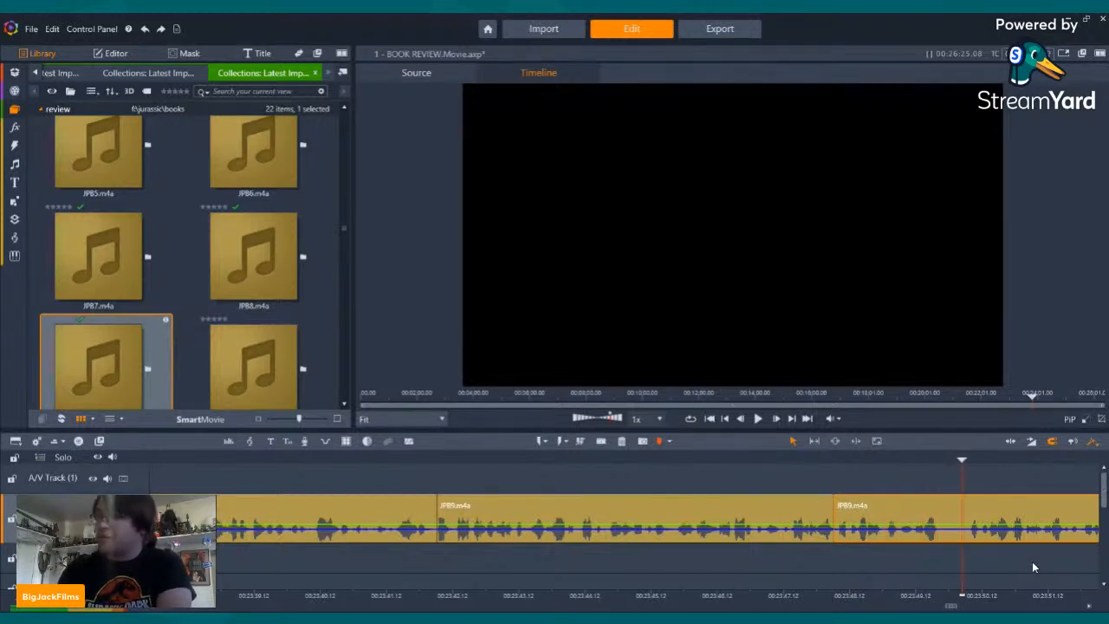
key(Right)
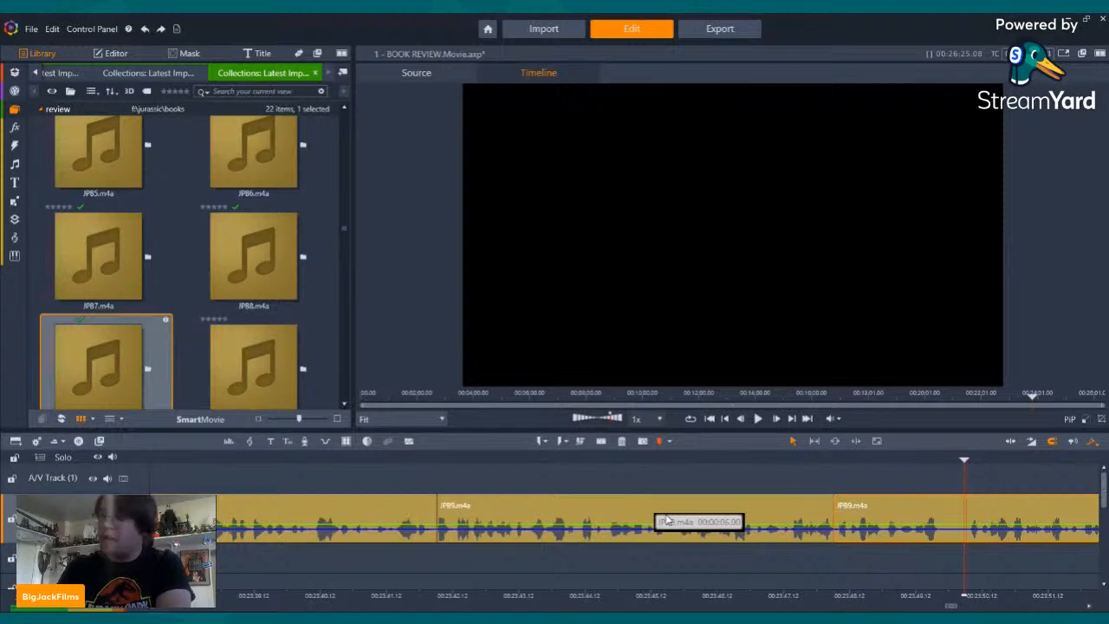
key(Right)
click(602, 441)
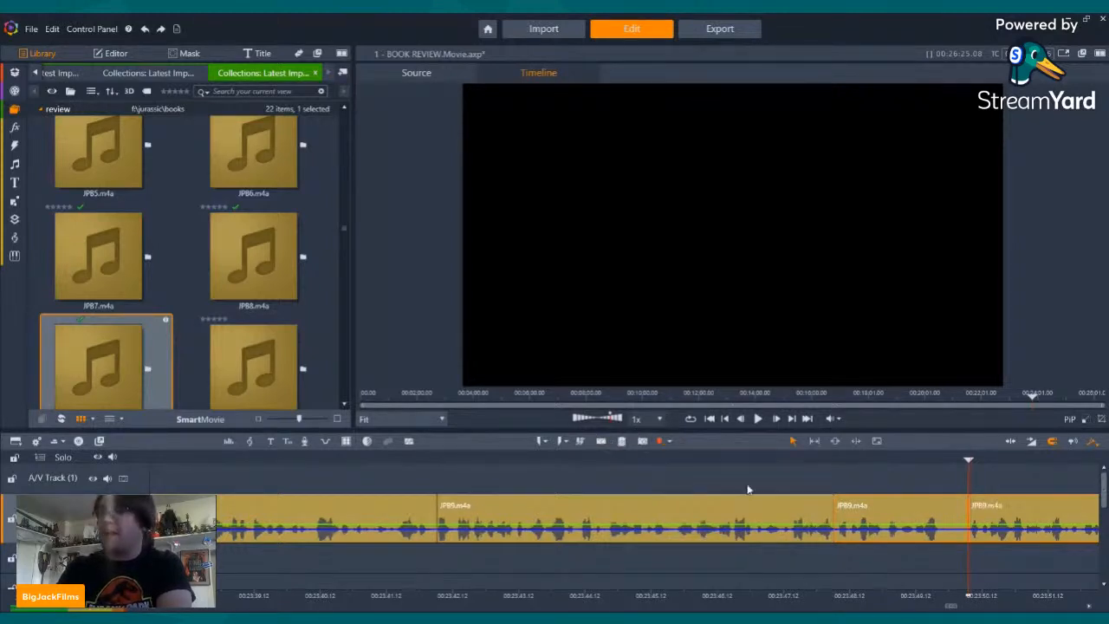
click(622, 441)
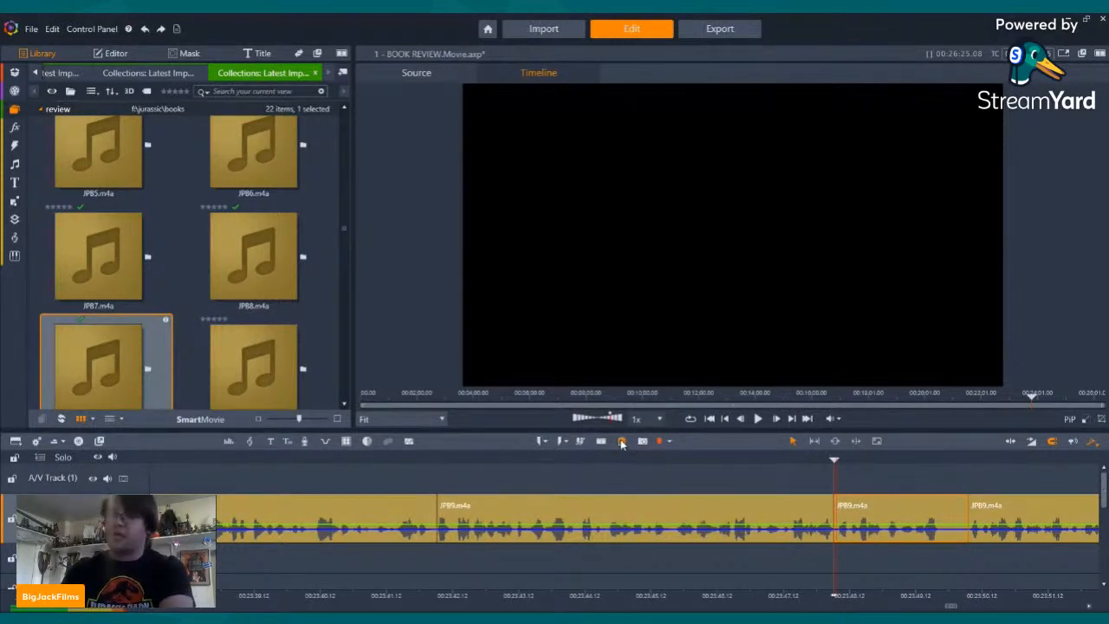
- Review the narration from about 00:23:47 across the new cut near 00:23:48 and on to the pause near 00:23:55
key(Left)
key(Left)
key(Left)
key(Left)
key(Left)
key(Left)
key(Left)
key(Left)
key(Left)
key(Left)
key(Left)
key(Left)
key(Left)
key(Left)
key(Left)
key(Left)
key(Left)
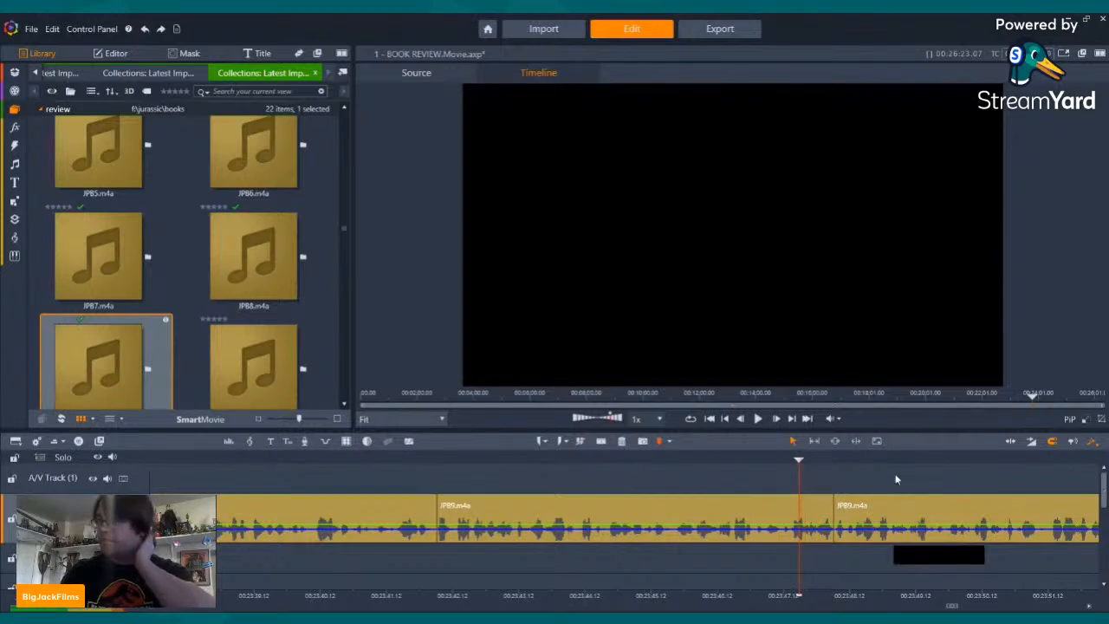
click(759, 419)
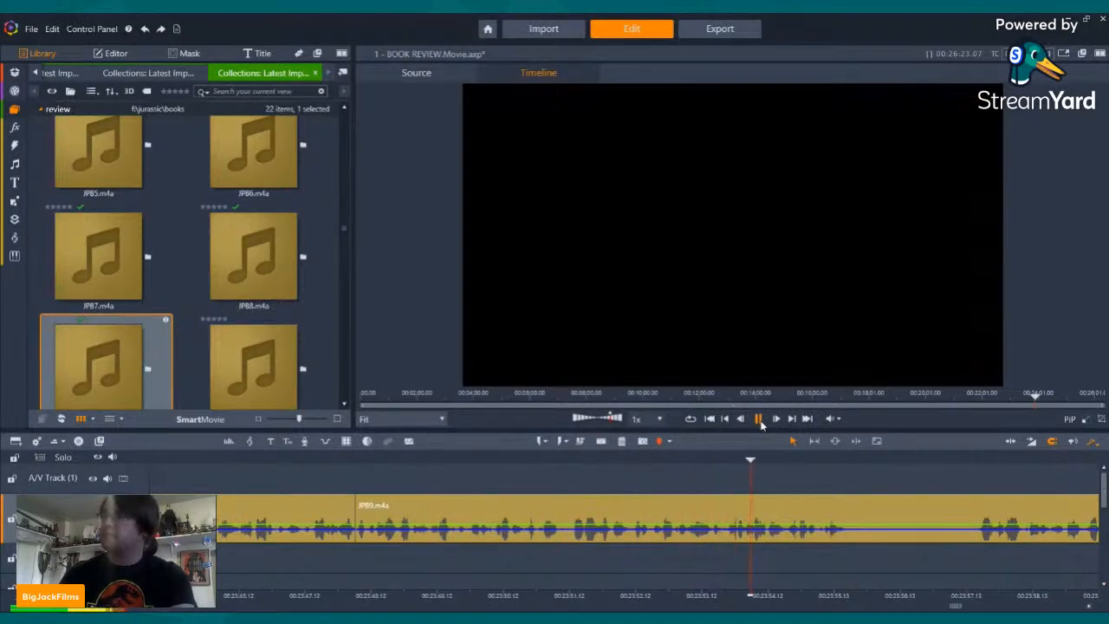
click(759, 420)
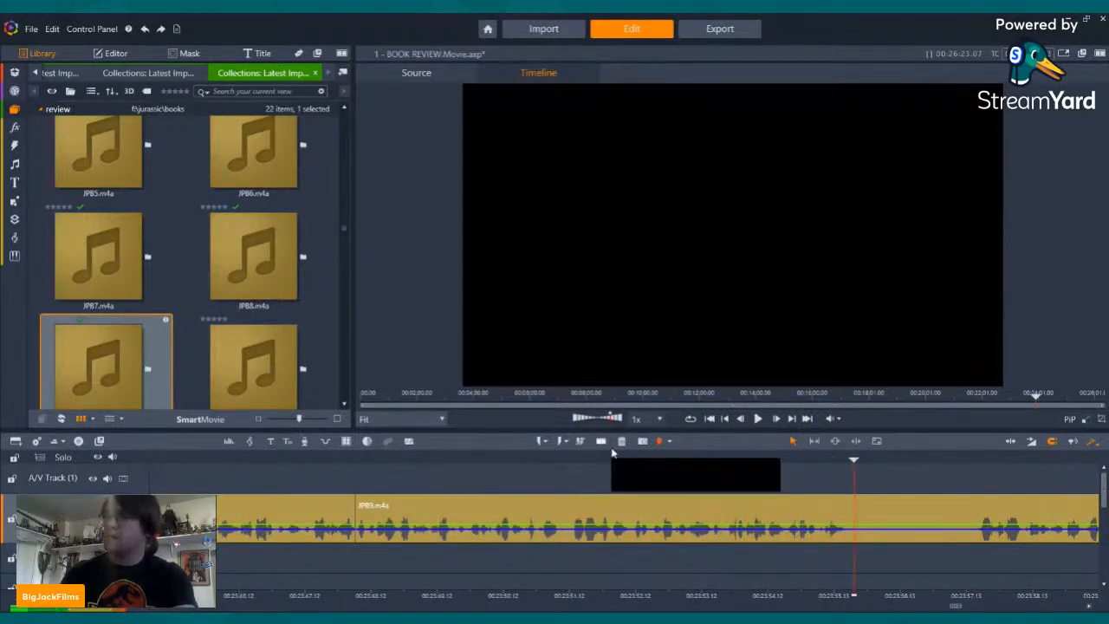
- Split the narration at the pause near 00:23:55 and just before speech resumes near 00:23:57, and delete the silence between the splits
click(602, 441)
click(975, 459)
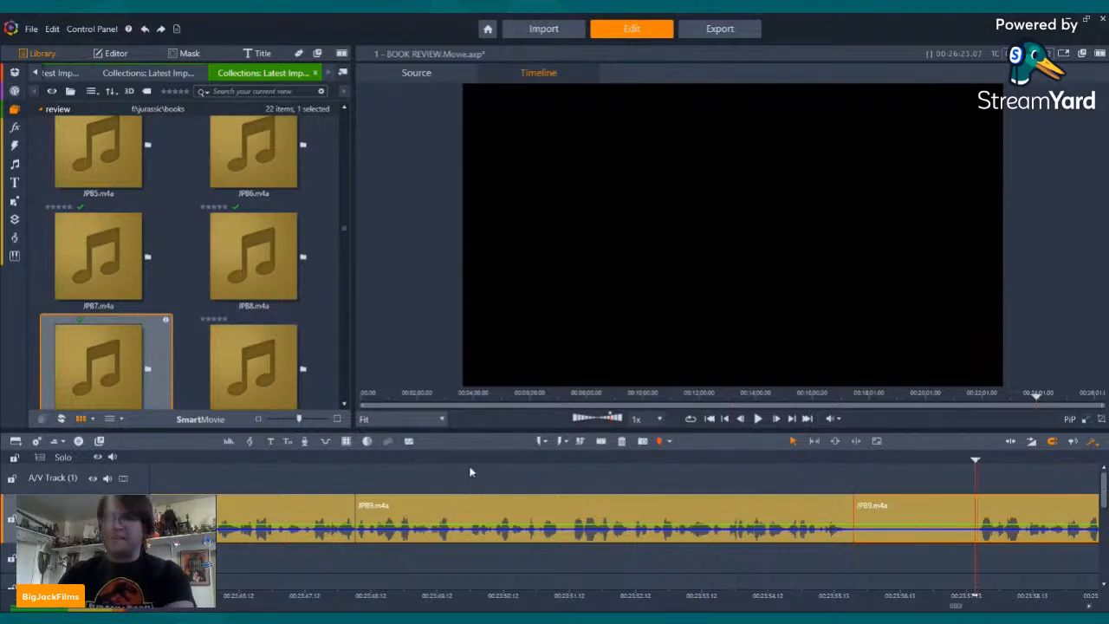
click(602, 441)
click(941, 517)
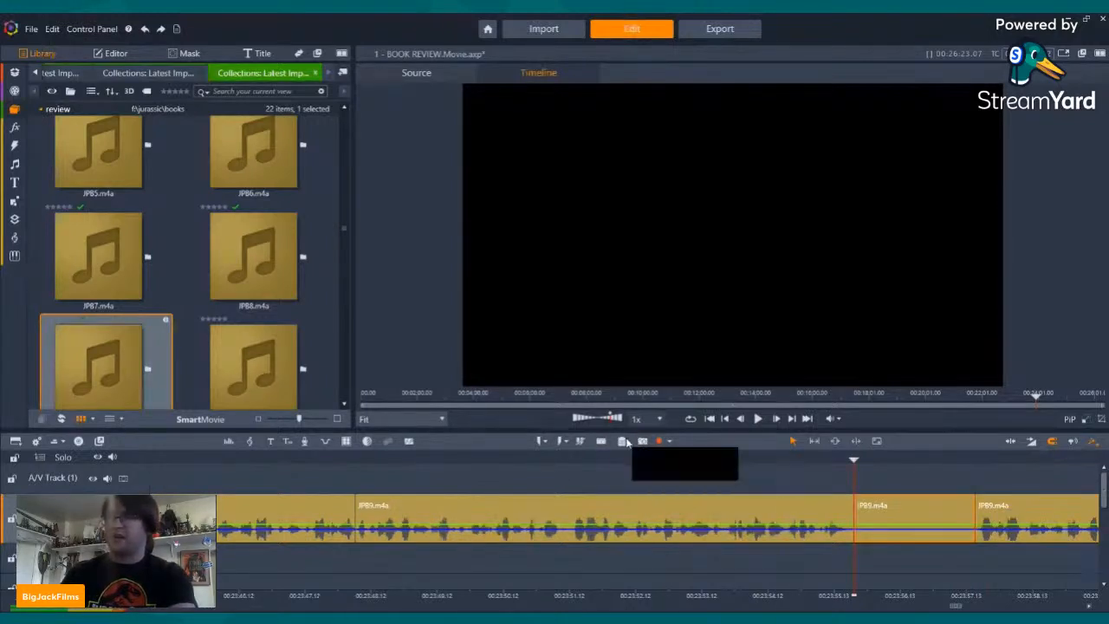
click(621, 441)
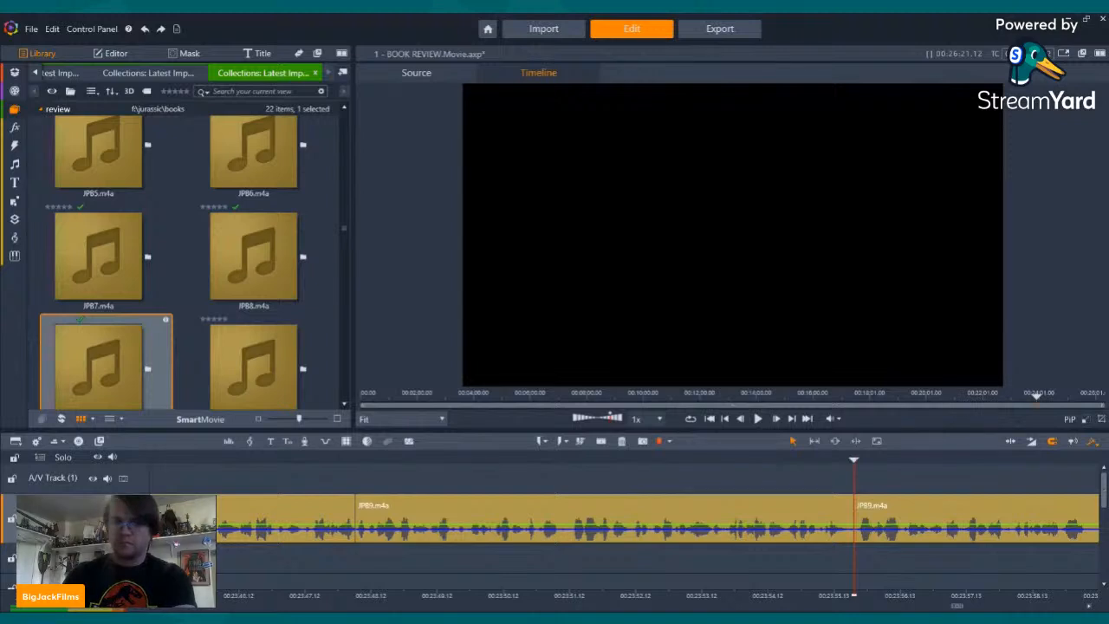
- Play the narration from about 00:23:55 across the new cut, replay from about 00:23:58, and split it at about 00:23:59
click(824, 460)
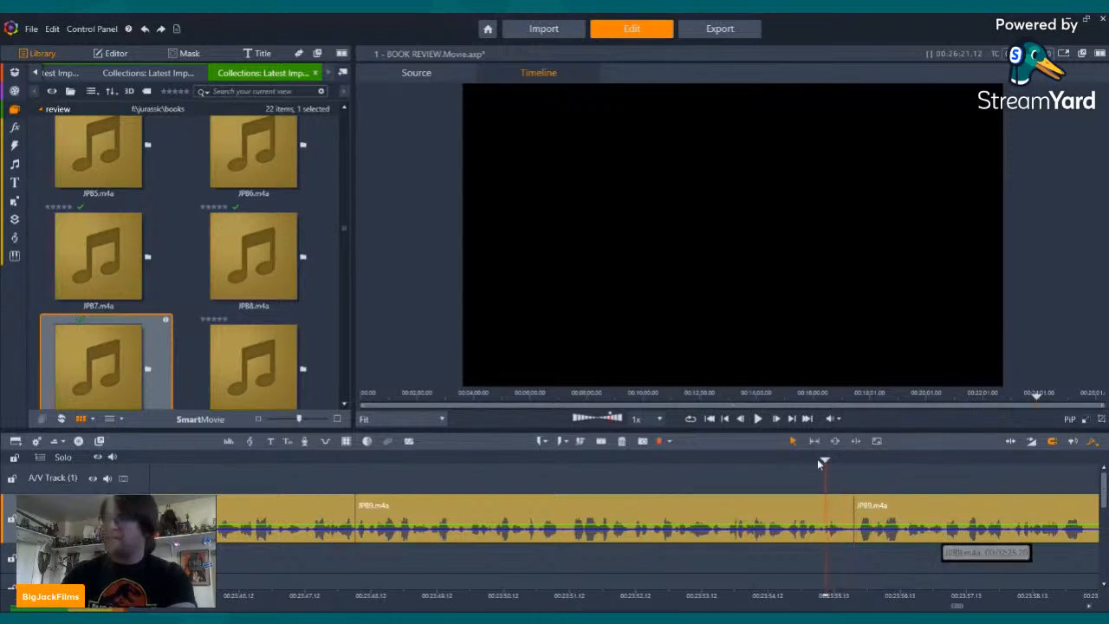
click(758, 418)
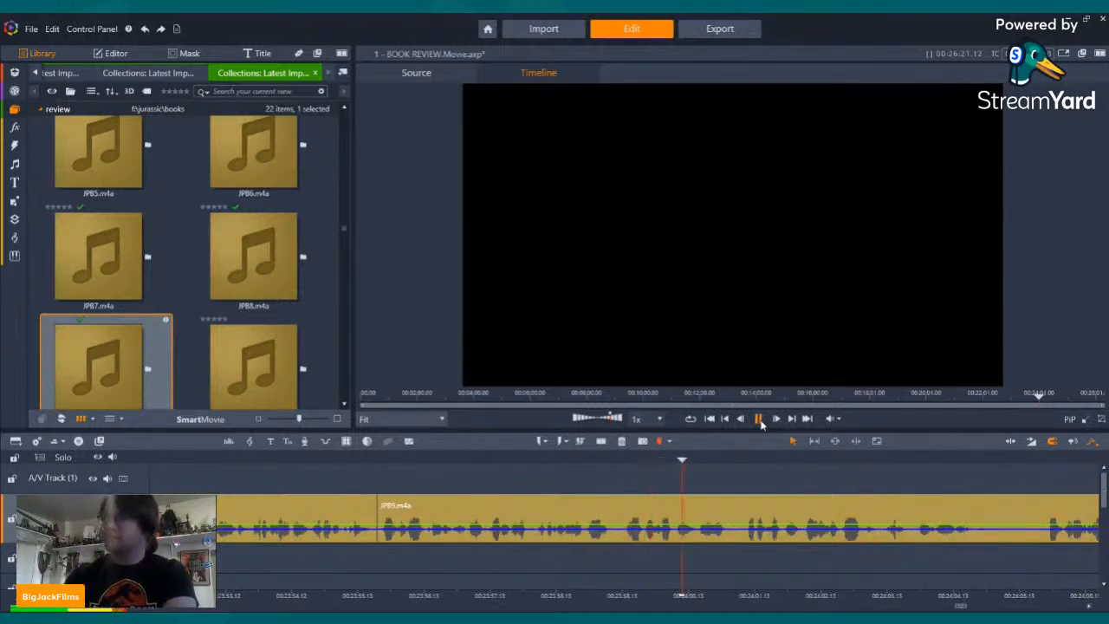
click(585, 459)
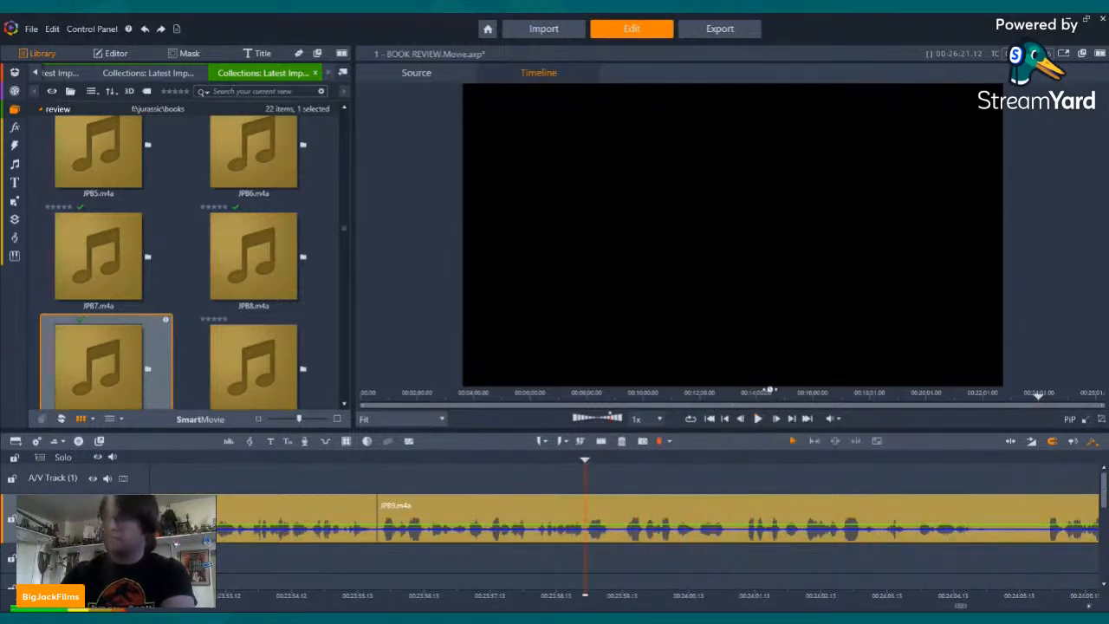
click(759, 419)
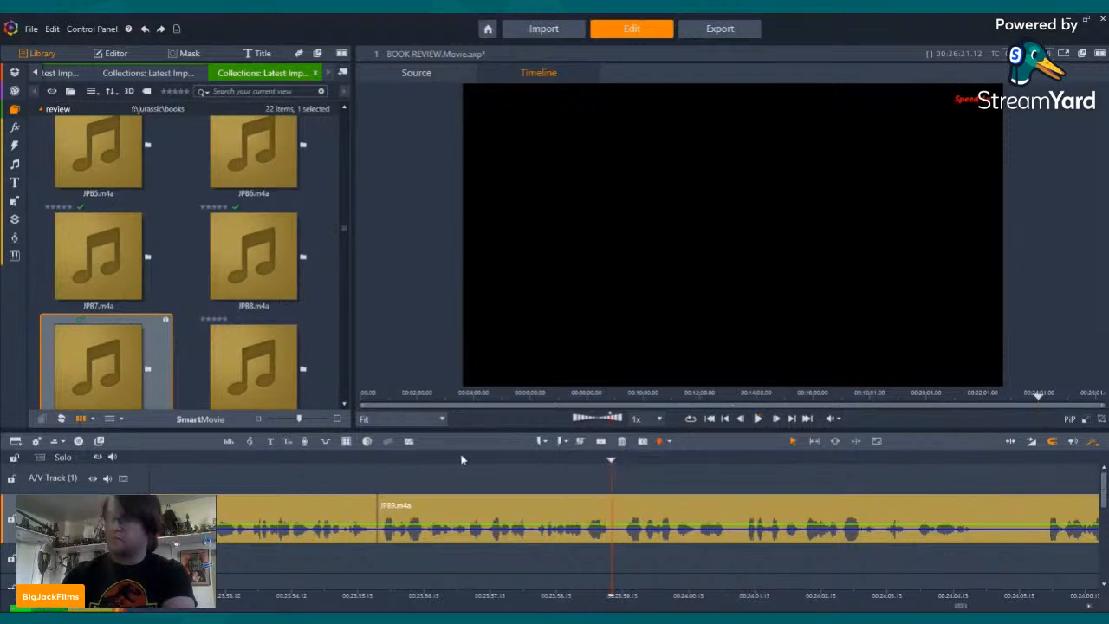
click(601, 440)
- Split the narration before the phrase starting near 00:24:01 and delete the section back to the split near 00:23:59
click(745, 460)
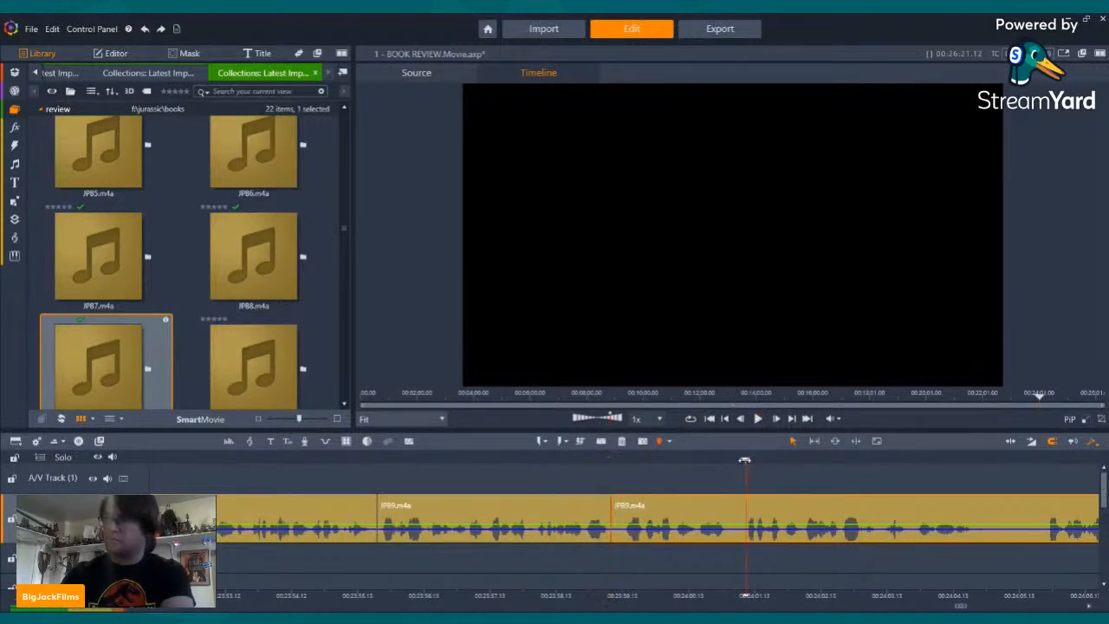
click(601, 440)
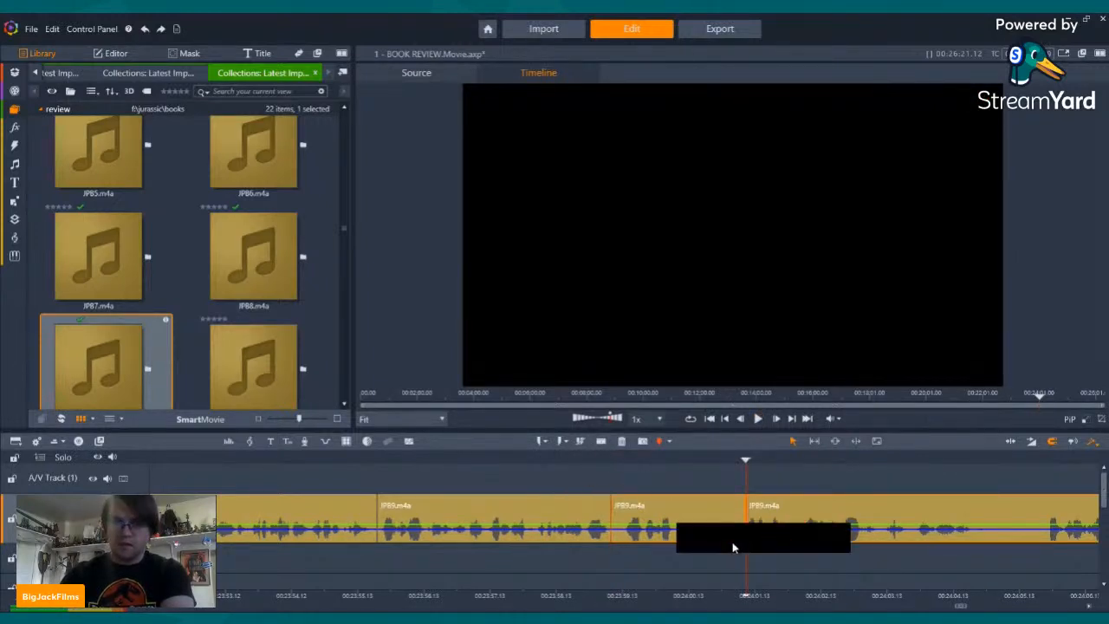
key(ctrl+Left)
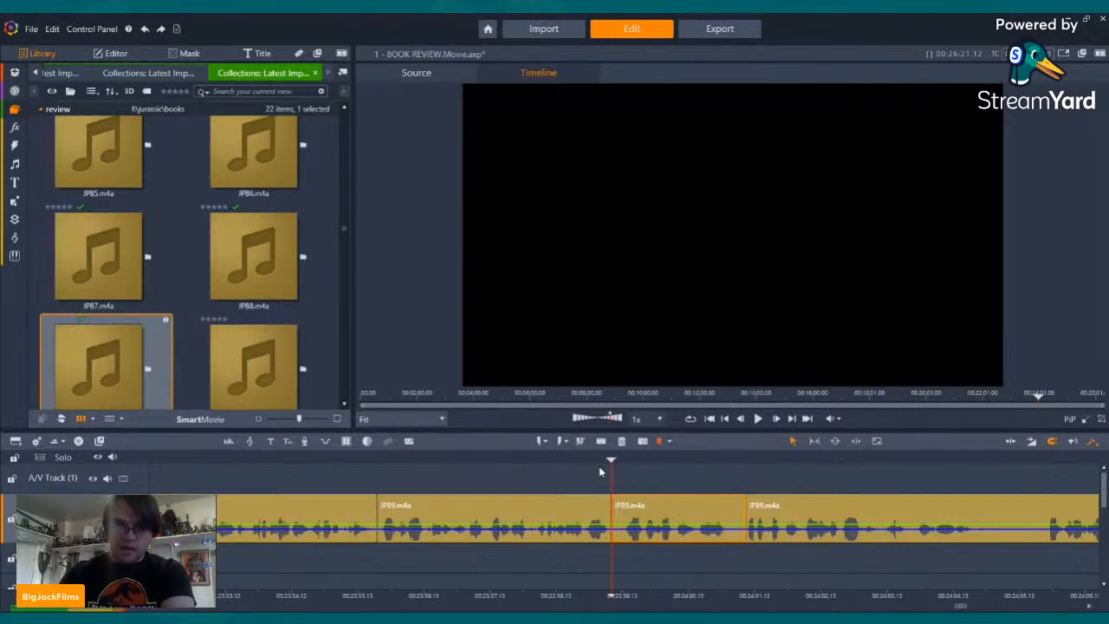
key(Delete)
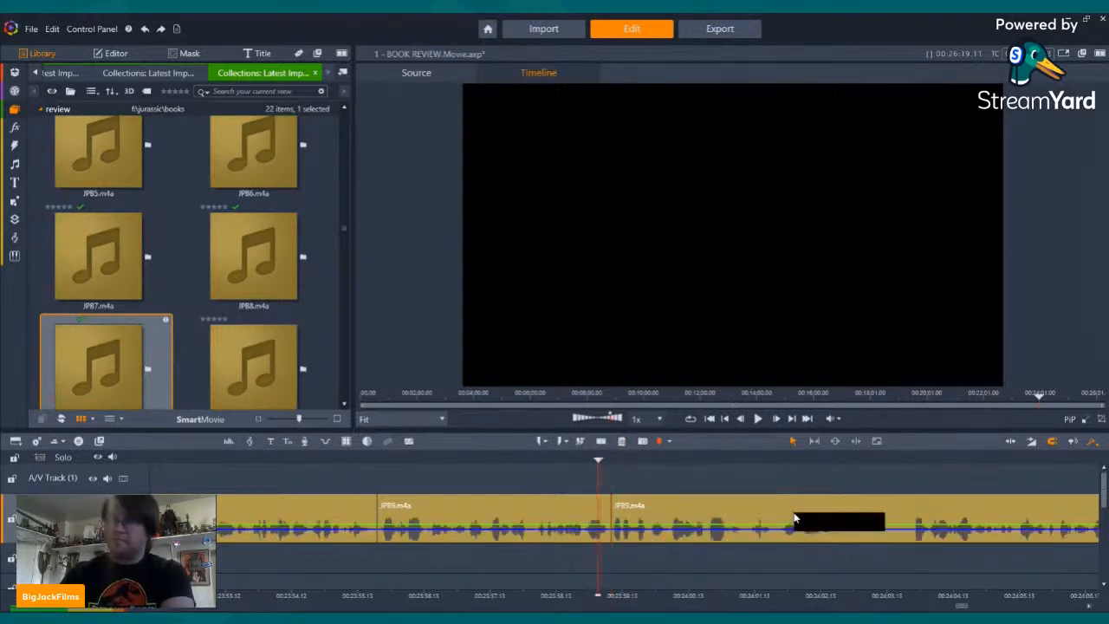
- Play across the new cut, split the narration at about 00:24:03 and just before 00:24:04, and delete the silence between the splits
click(757, 419)
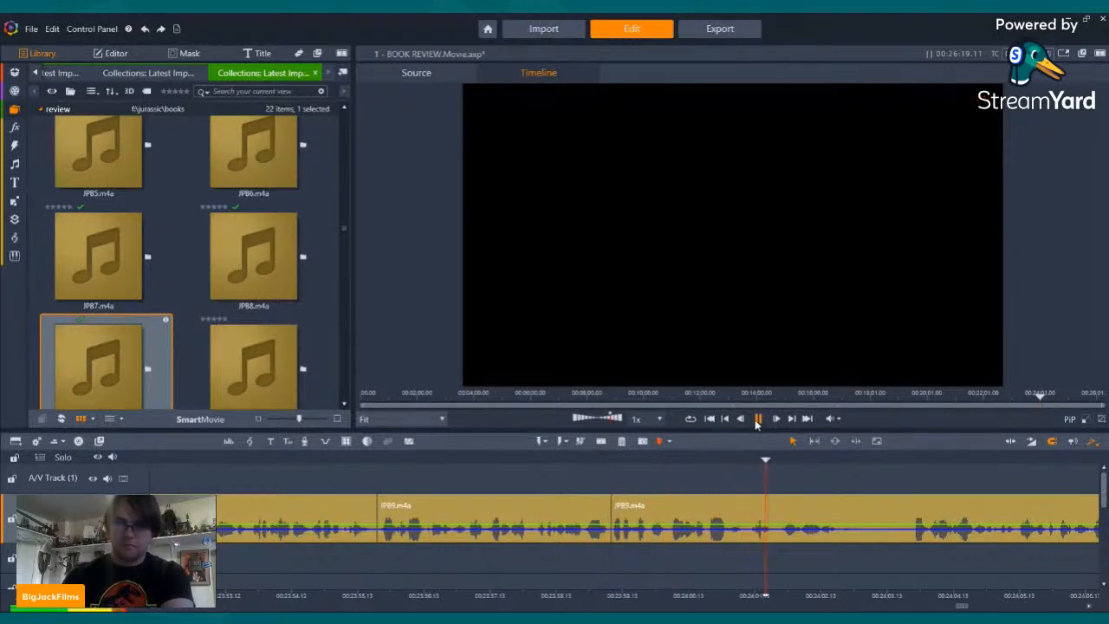
click(757, 418)
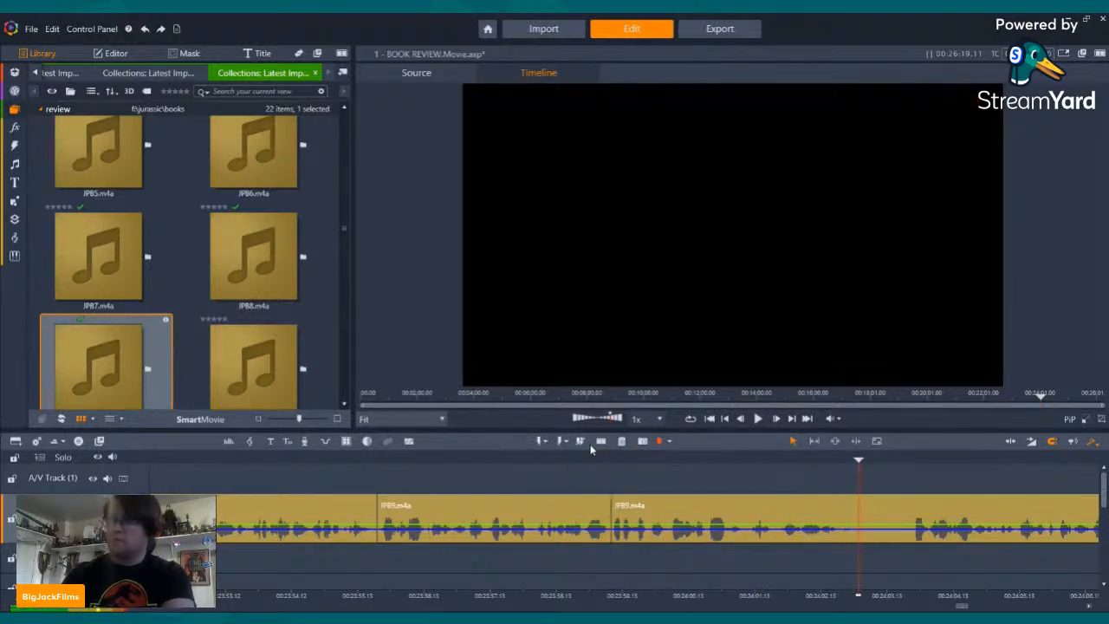
click(600, 442)
click(907, 460)
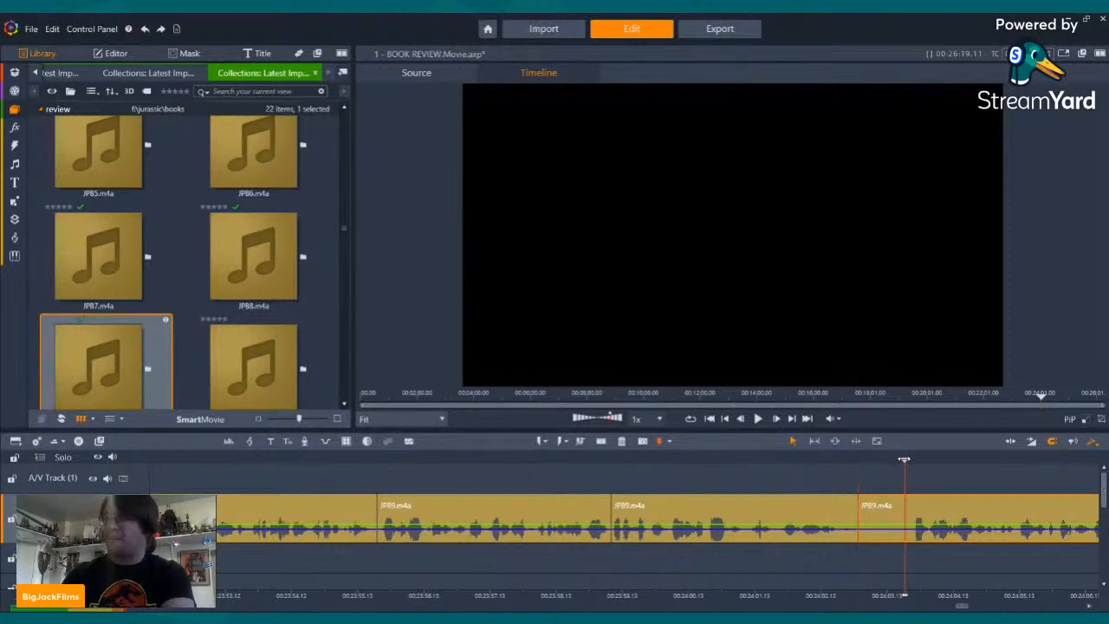
click(599, 442)
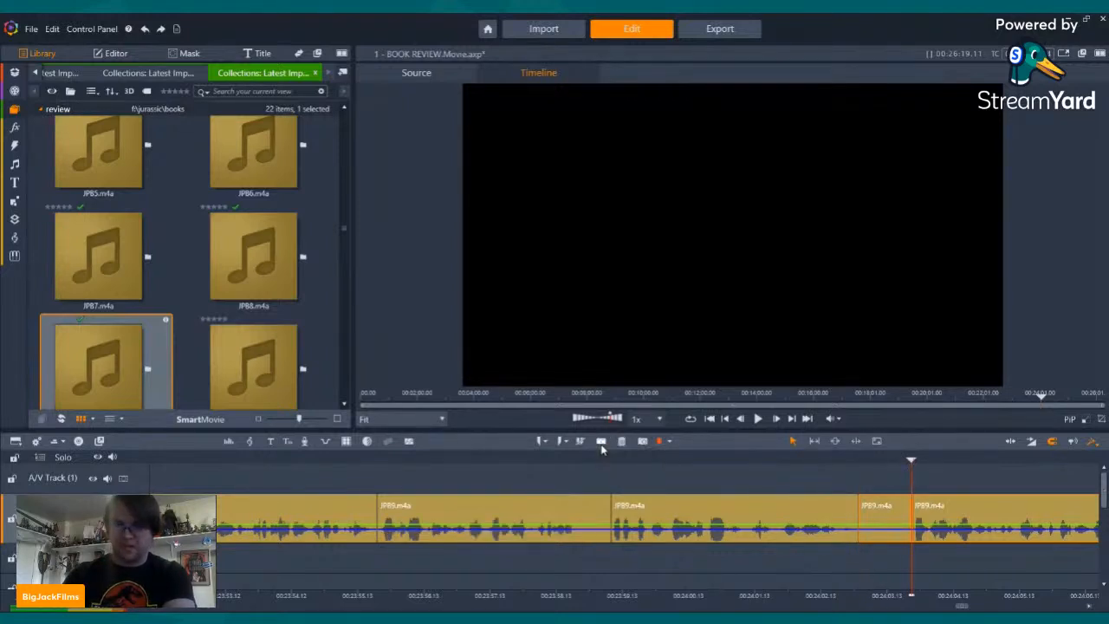
click(888, 512)
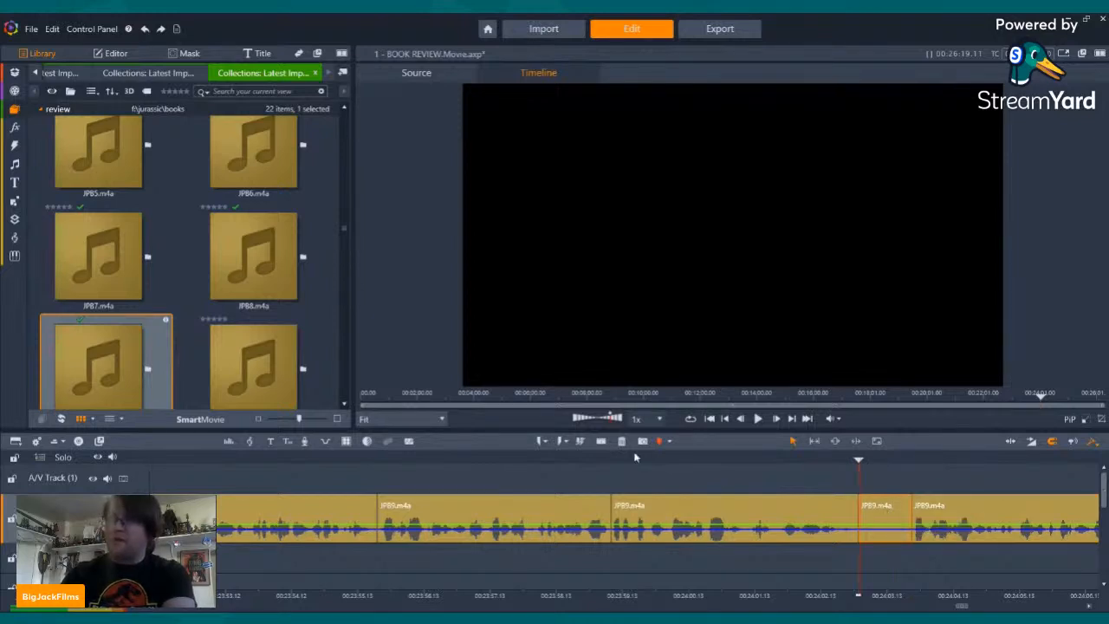
click(621, 441)
- Play the narration from about 00:24:02 across the new cut near 00:24:03, up to about 00:24:07
key(Left)
key(Left)
key(Left)
key(Left)
key(Left)
key(Left)
key(Left)
key(Left)
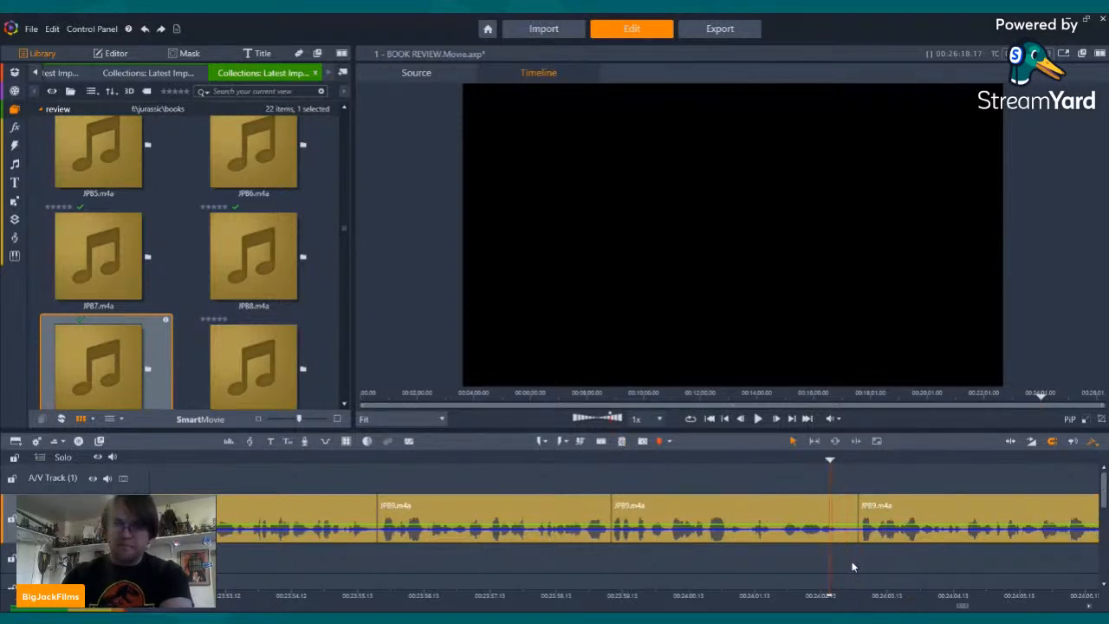
key(Left)
key(Left)
key(Left)
key(Left)
key(Left)
key(Left)
key(Left)
key(Left)
key(Left)
key(Left)
key(Left)
key(Left)
key(Left)
key(Left)
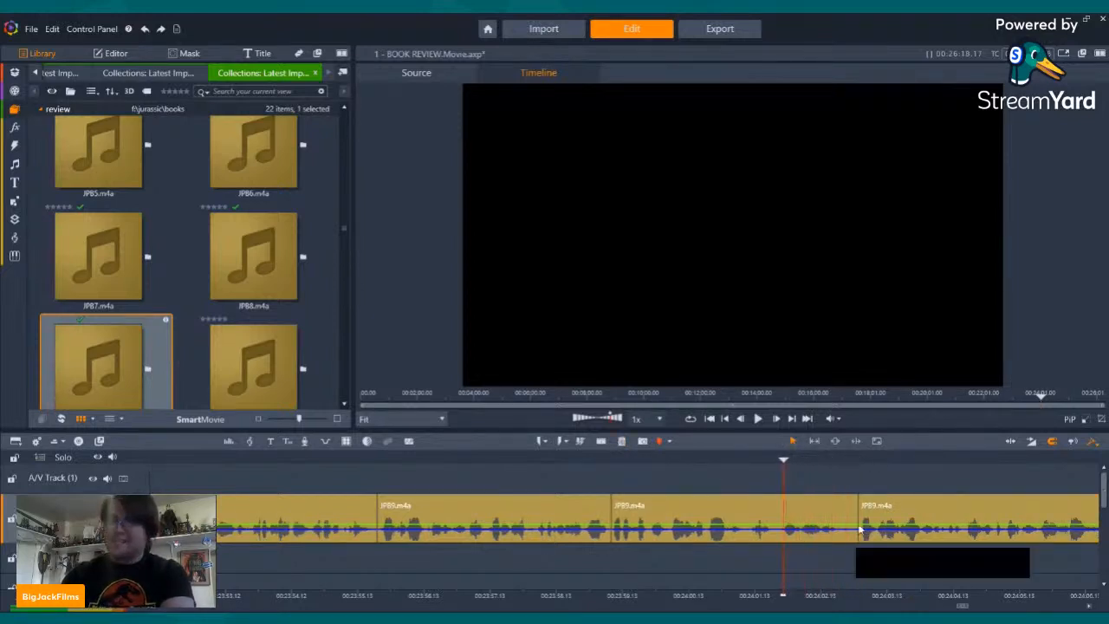
click(760, 419)
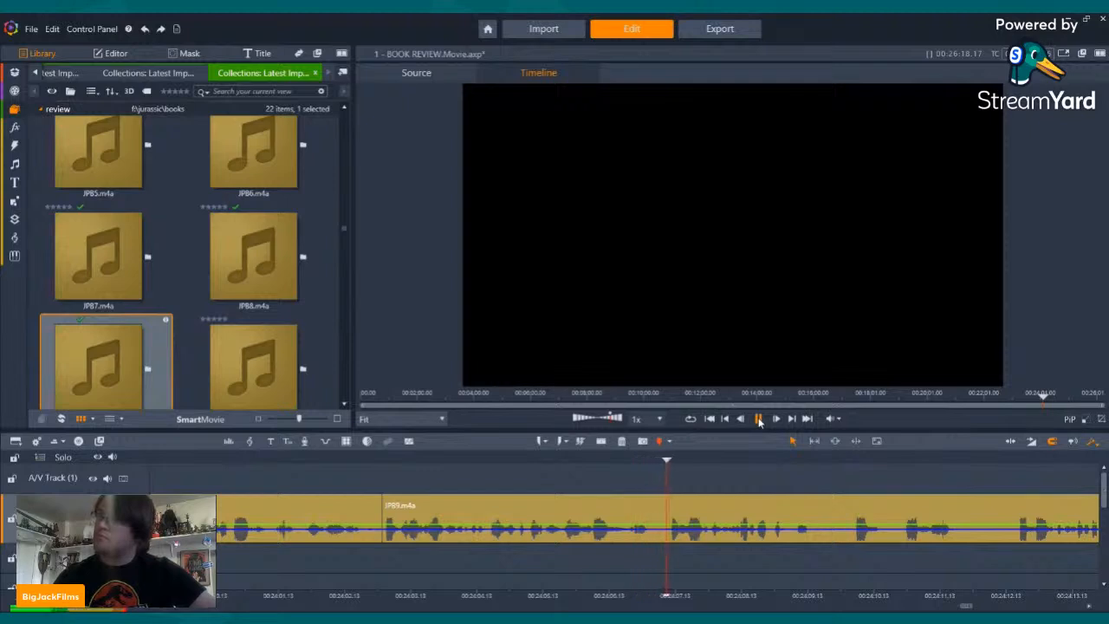
- Replay from about 00:24:05, split the narration at about 00:24:06 and before the phrase near 00:24:07, and delete the section between the splits
click(502, 464)
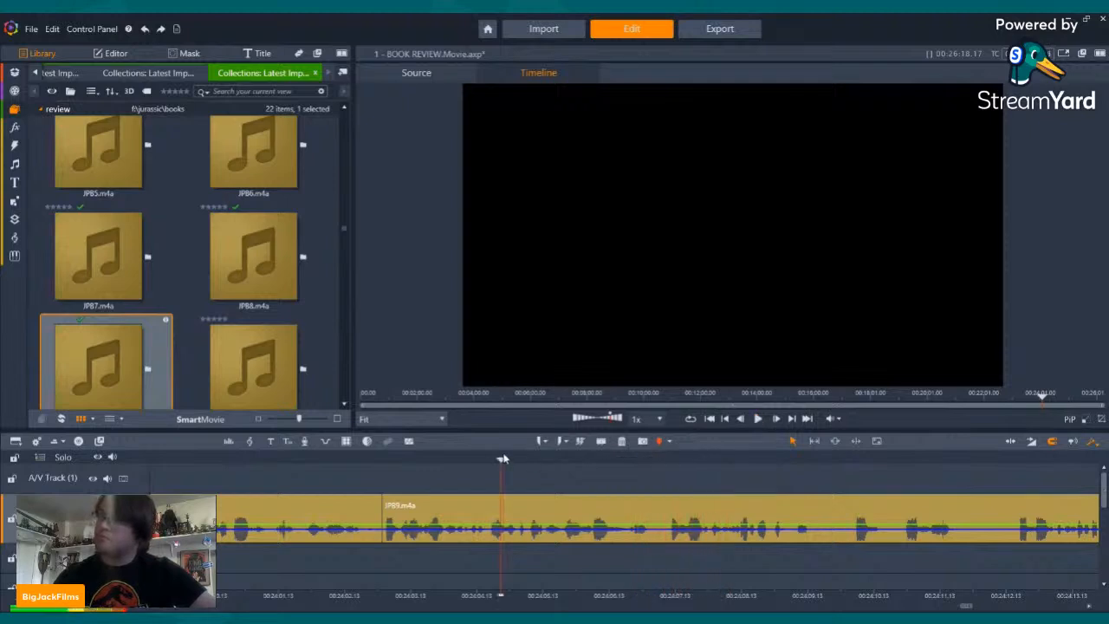
click(759, 419)
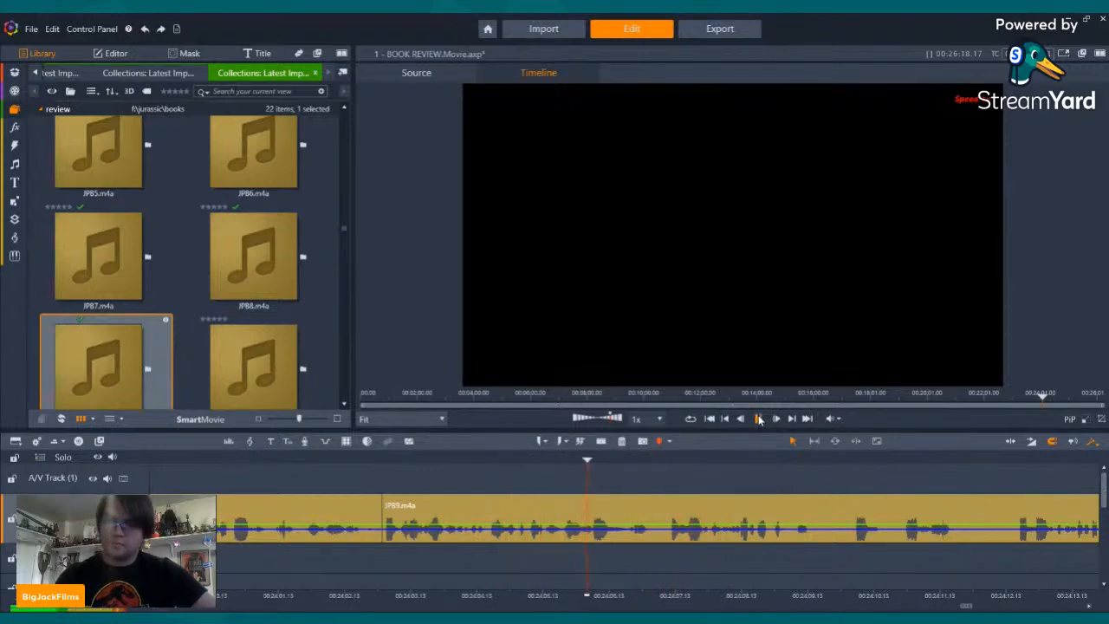
click(759, 419)
click(604, 441)
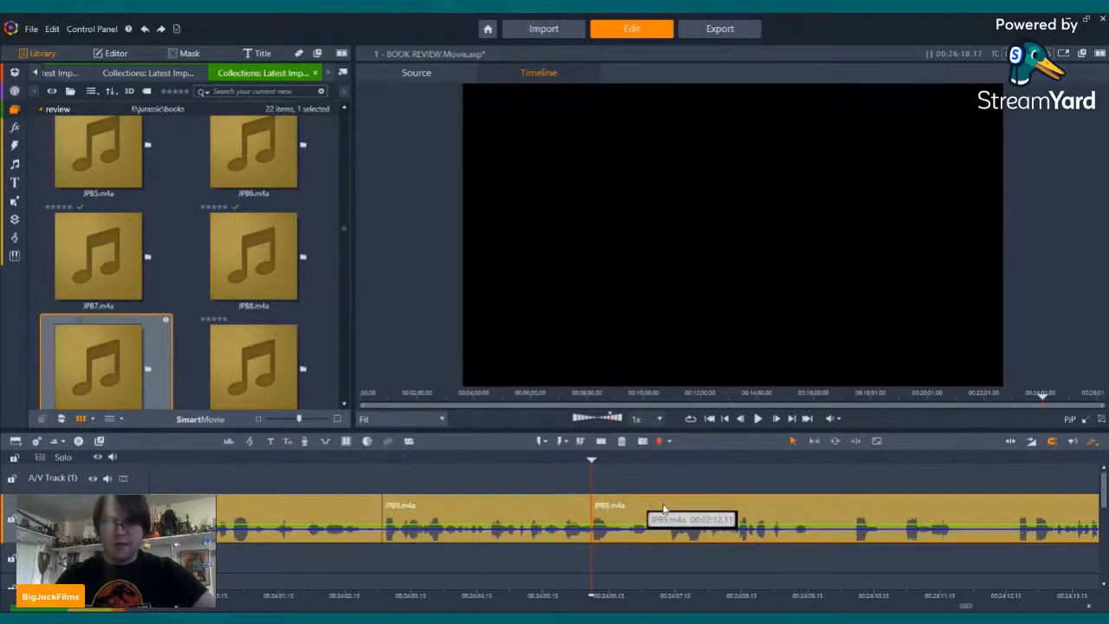
click(667, 459)
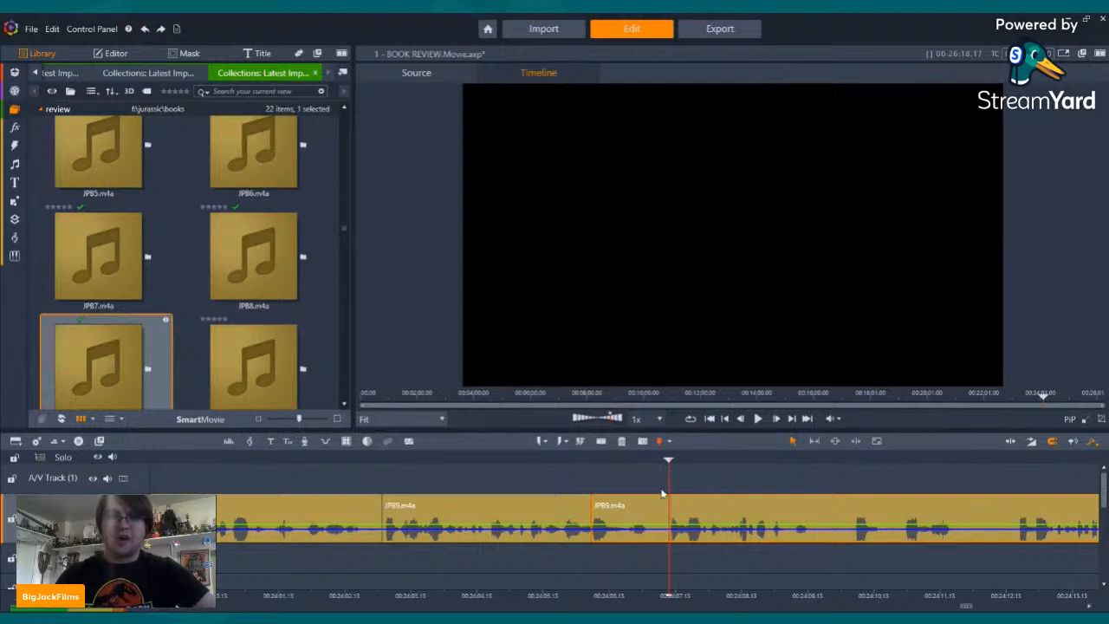
click(602, 443)
click(632, 508)
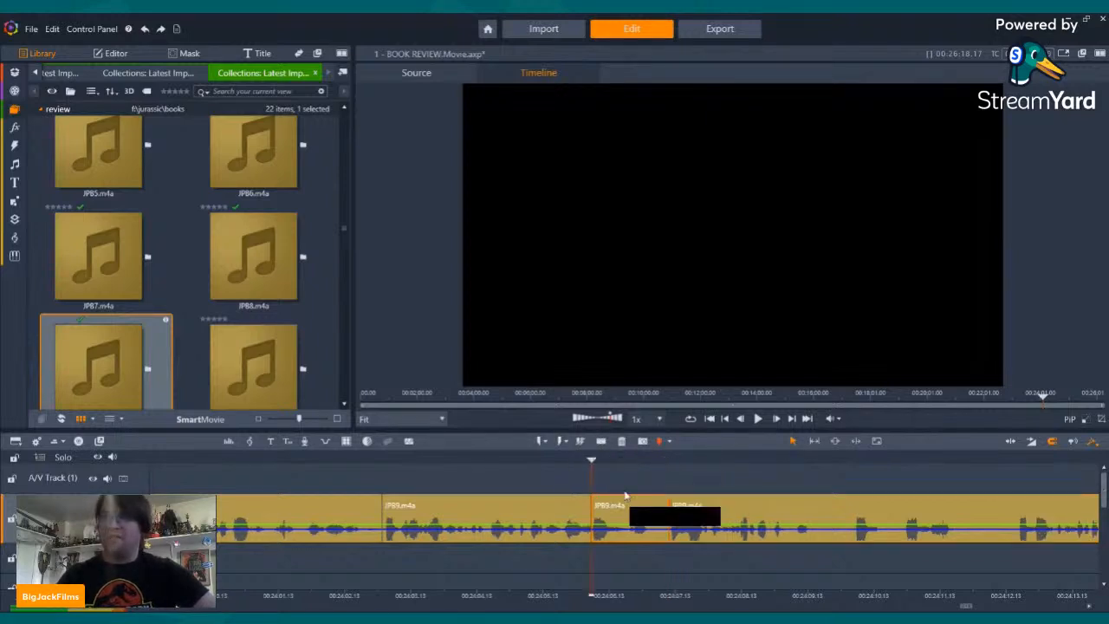
click(622, 445)
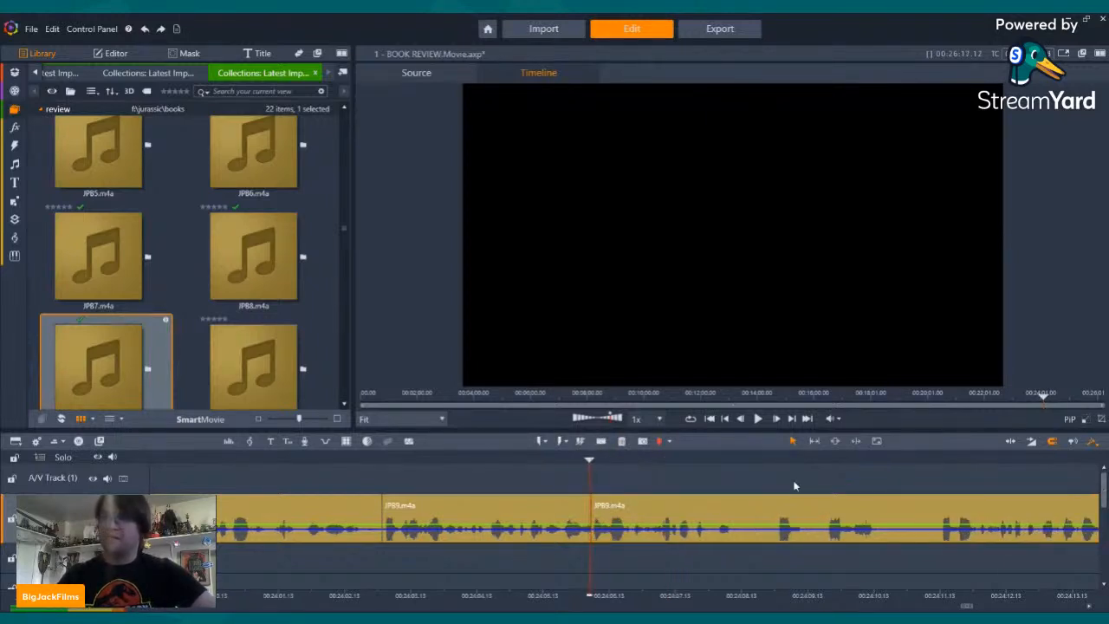
- Play on from the new cut, split the narration before the phrase starting near 00:24:11, and delete the section back to the cut near 00:24:06
click(759, 418)
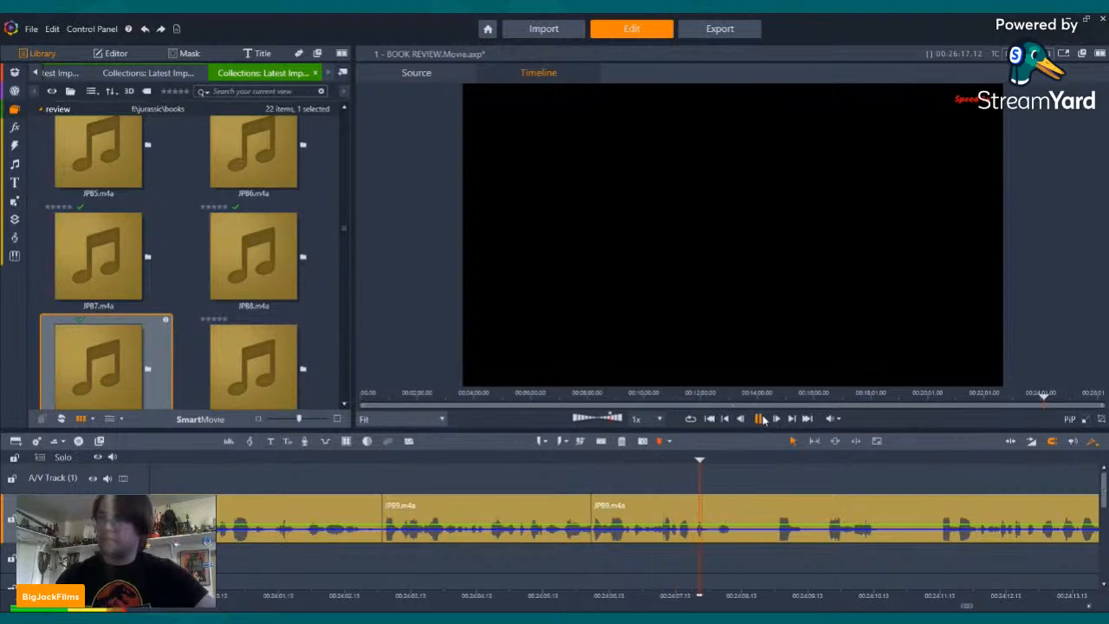
click(937, 461)
click(600, 440)
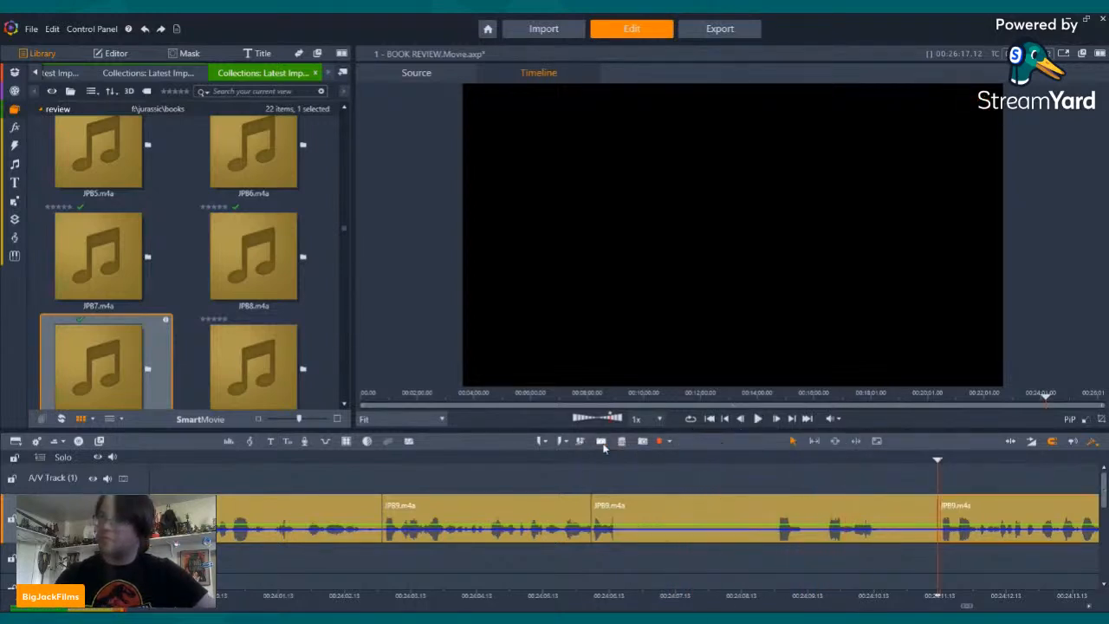
click(695, 507)
click(621, 441)
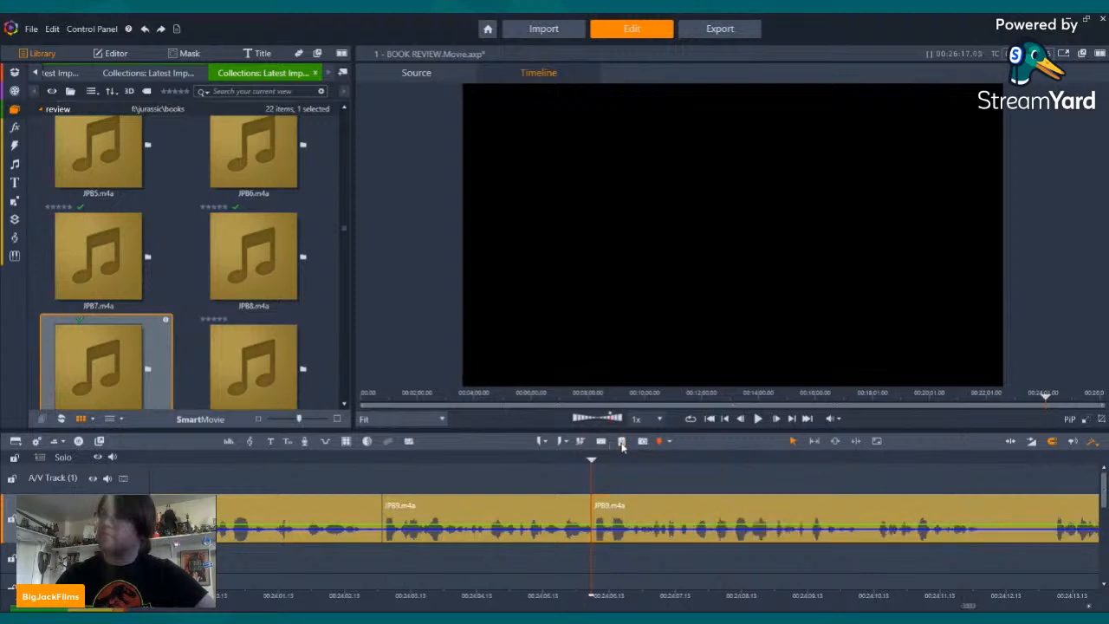
- Play the narration from about 00:24:06, replay the phrase ending near 00:24:08, and split the clip at about 00:24:09
key(space)
click(758, 420)
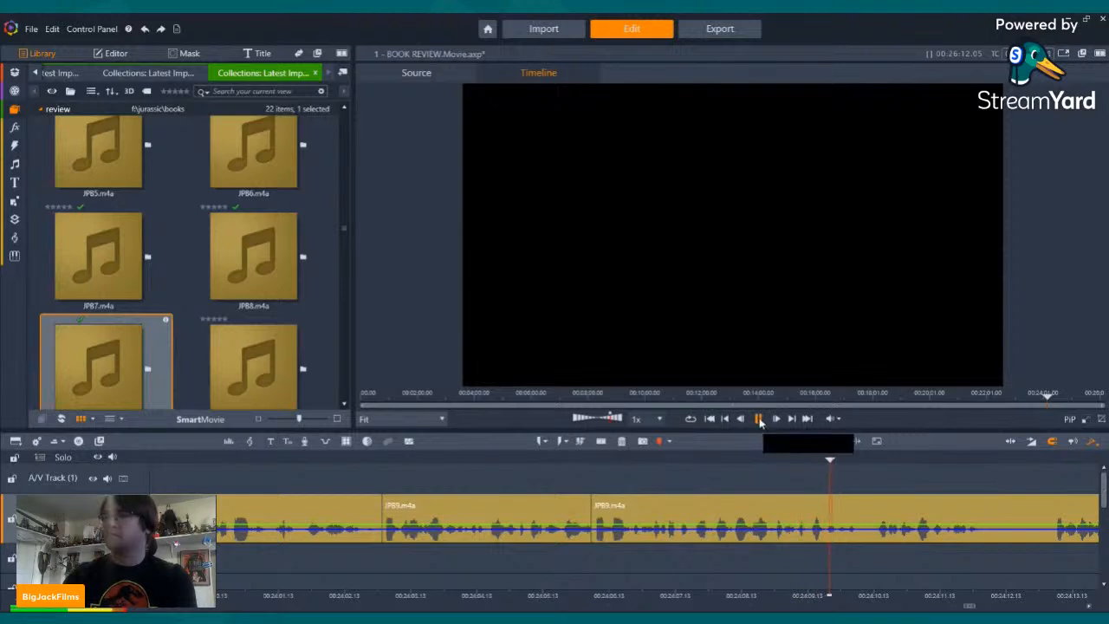
click(759, 420)
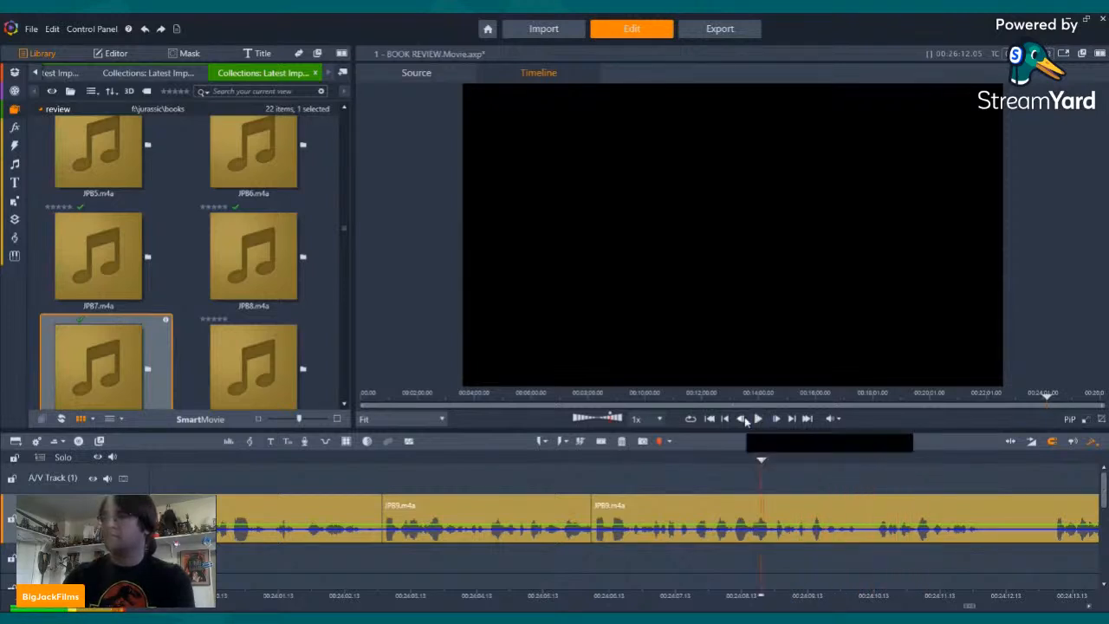
click(758, 419)
click(769, 490)
click(756, 463)
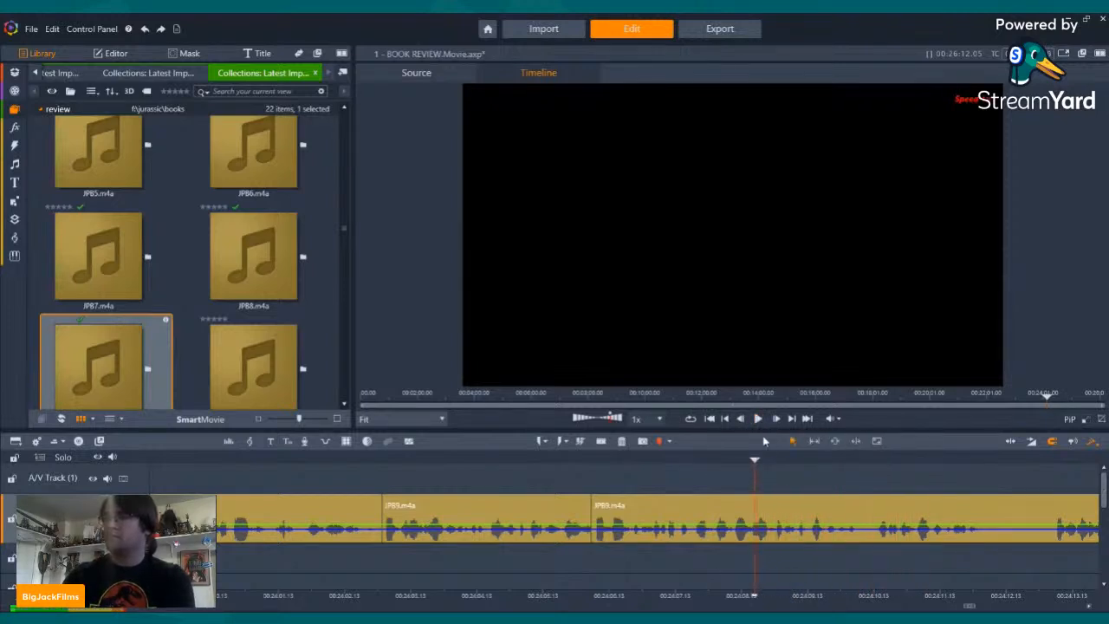
click(757, 419)
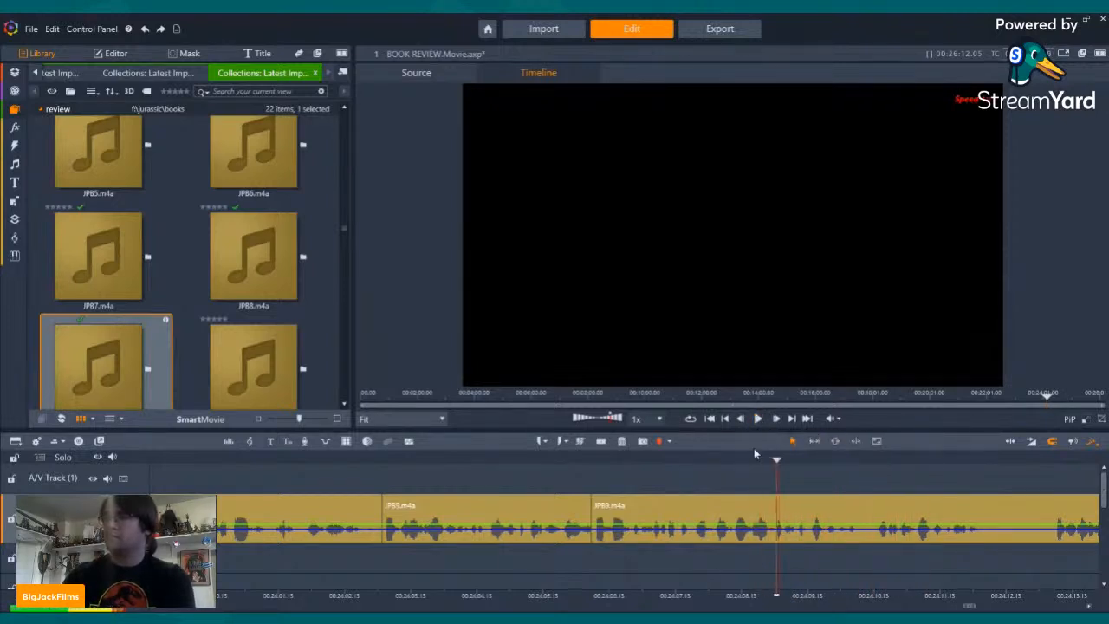
click(604, 441)
- Split the narration before the phrase starting near 00:24:10 and delete the section back to the split near 00:24:09
click(872, 462)
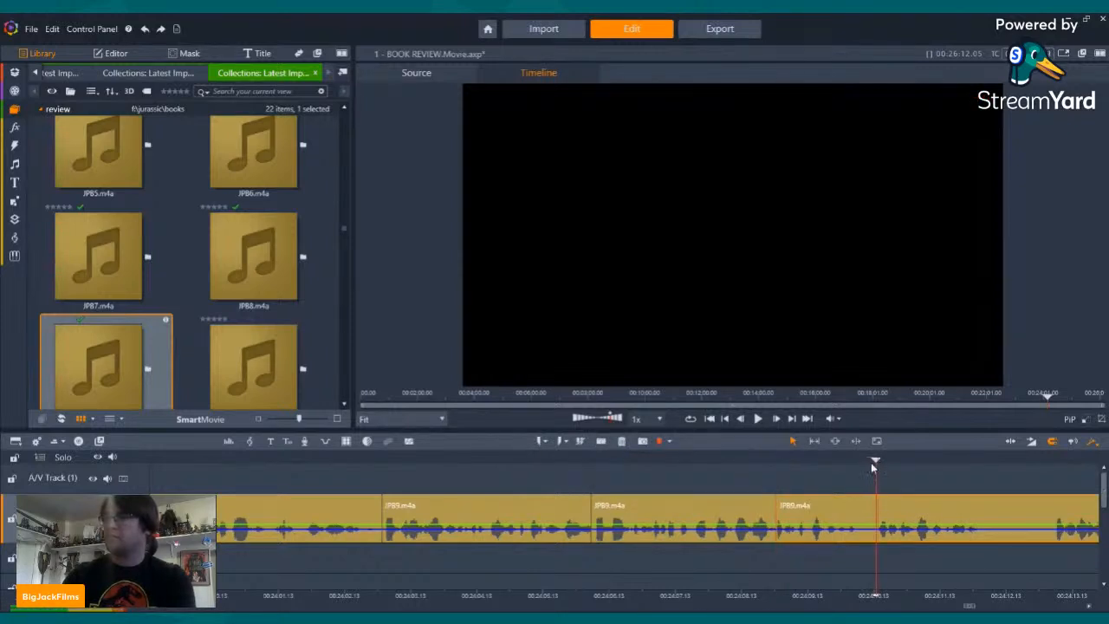
click(604, 441)
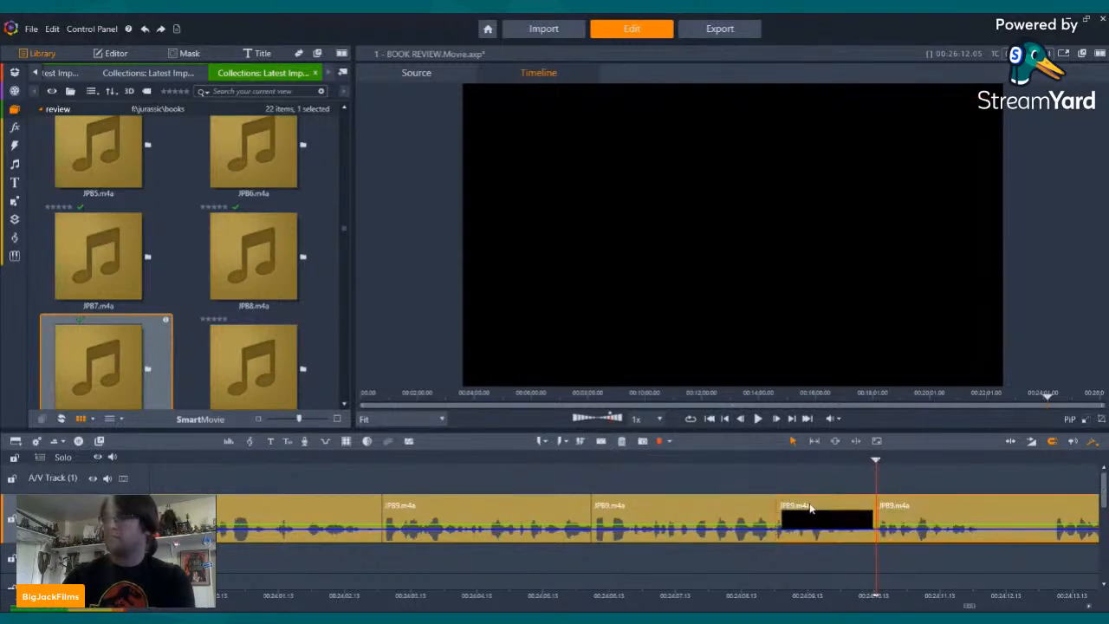
click(778, 493)
click(622, 441)
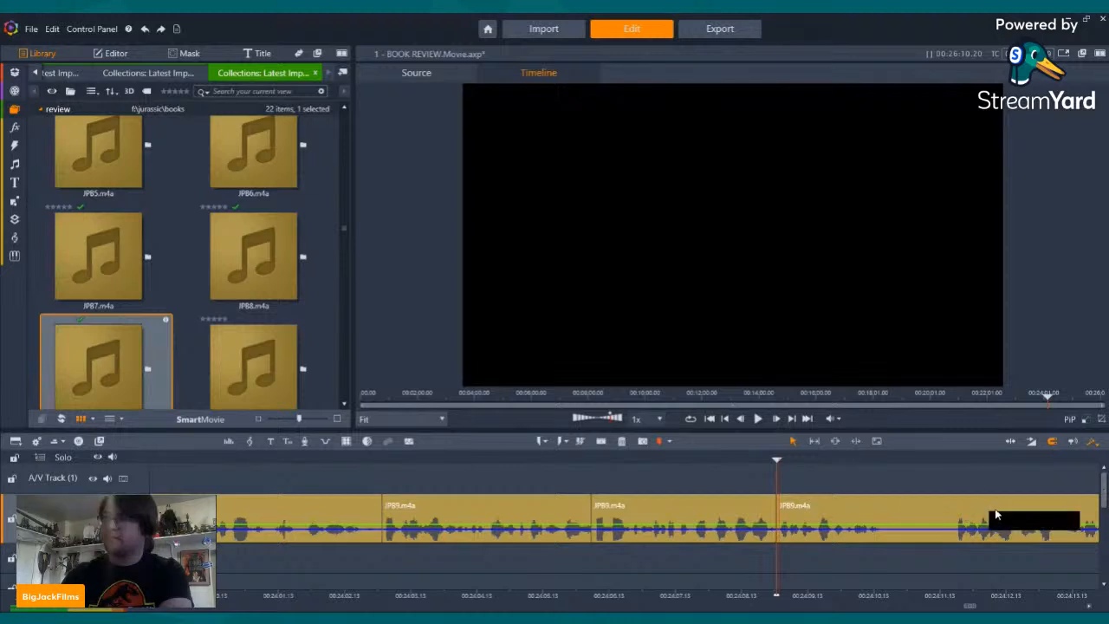
- Play the narration from about 00:24:09, replay from about 00:24:10, and split it in the pause just before 00:24:11
click(759, 418)
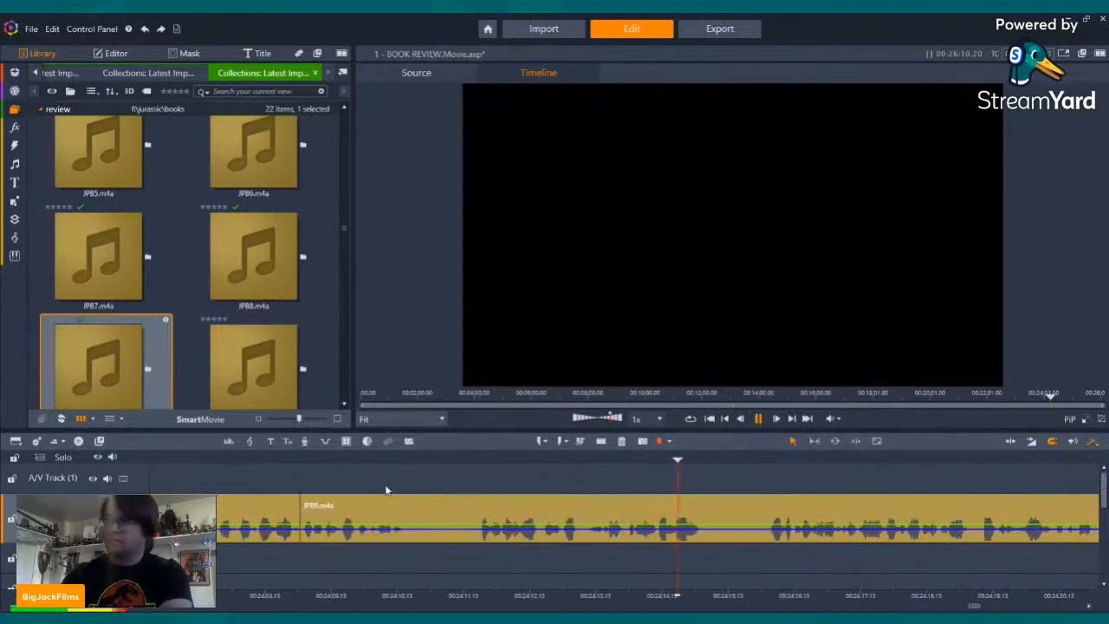
click(759, 419)
click(761, 420)
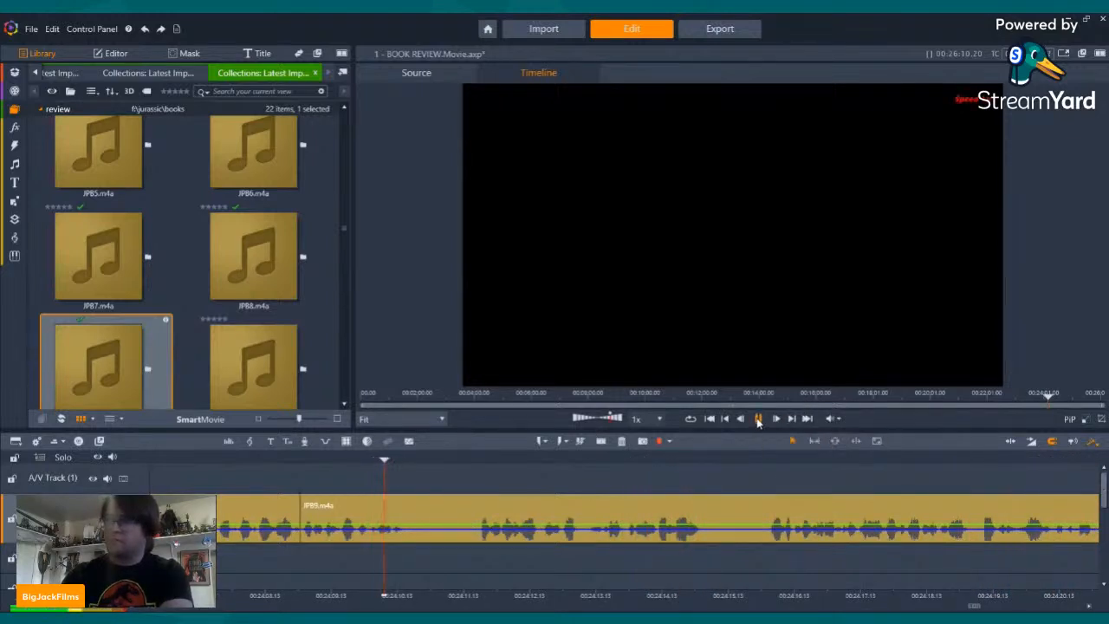
click(761, 420)
click(602, 442)
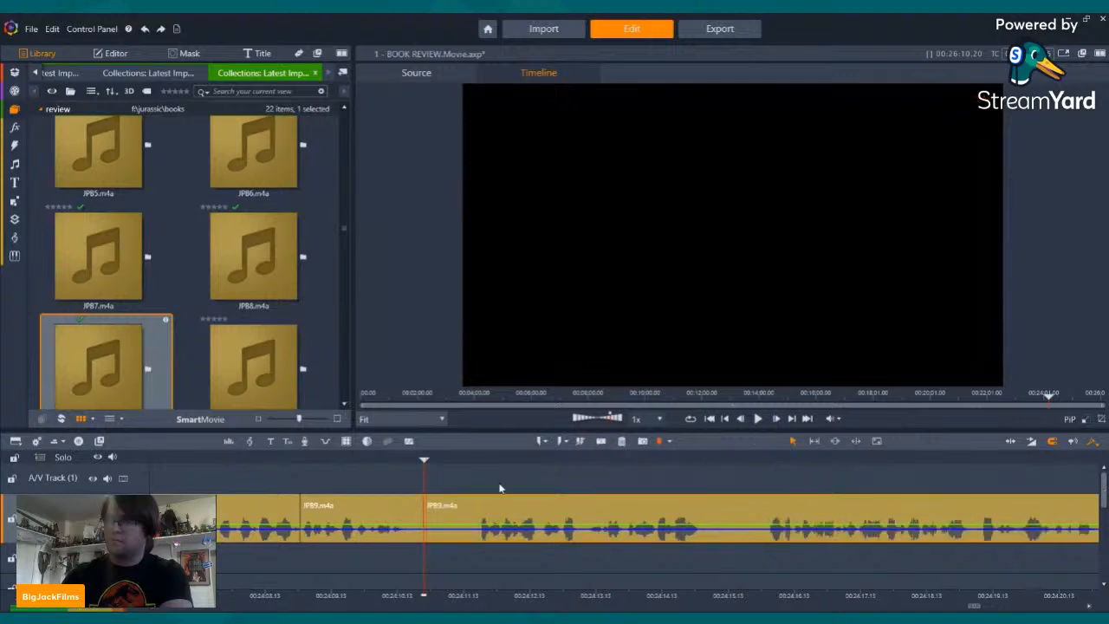
- Preview the speech near 00:24:16, split the narration just before speech resumes near 00:24:12, and delete the silence back to the previous split
click(481, 462)
click(761, 457)
click(760, 422)
click(760, 422)
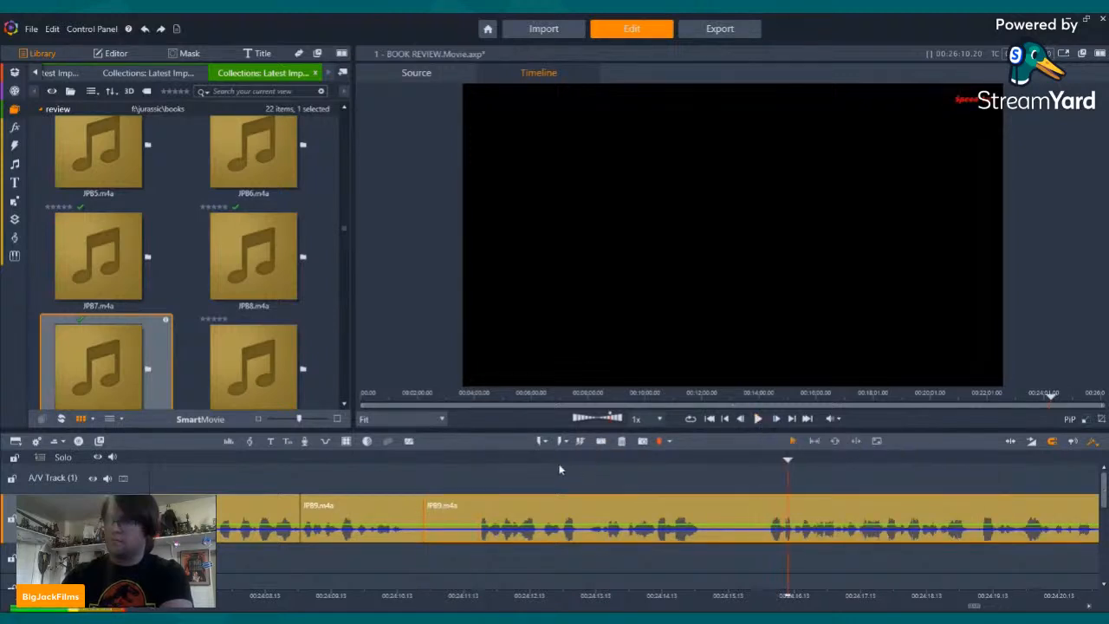
click(485, 459)
click(601, 441)
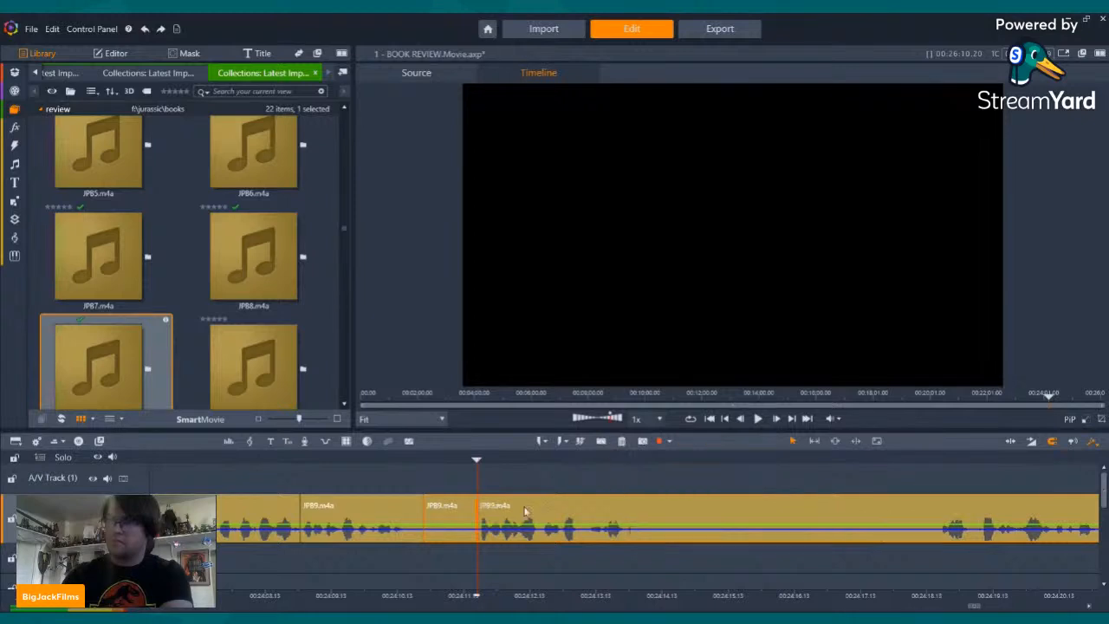
click(621, 441)
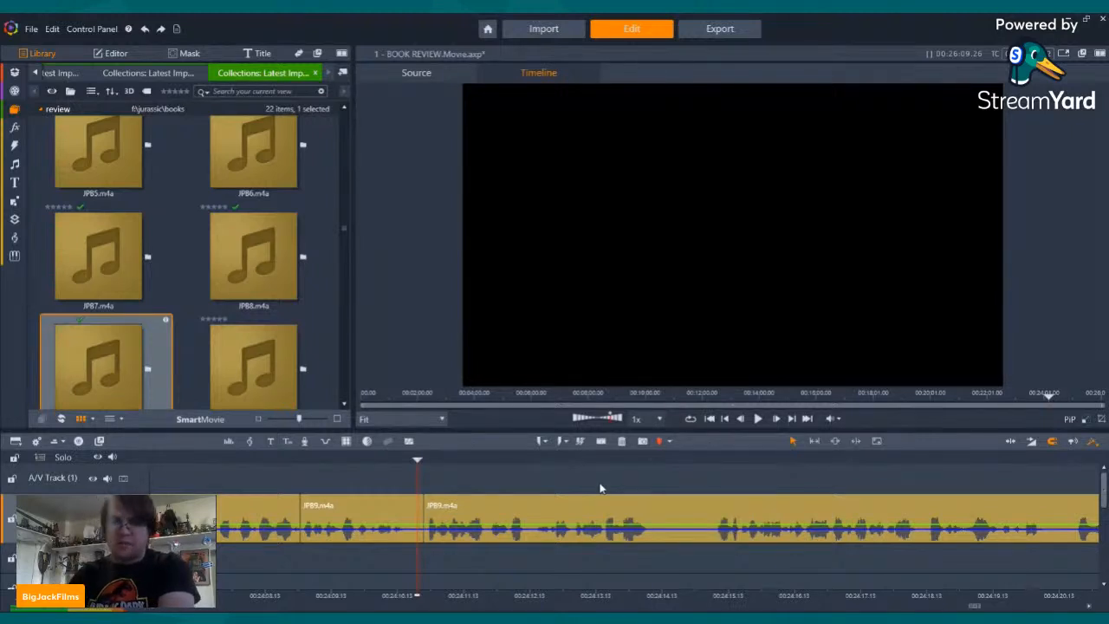
- Play the narration from about 00:24:10 across the new cut and split it where the phrase ends near 00:24:14
key(Left)
key(Left)
key(Left)
key(Left)
key(Left)
key(Left)
key(Left)
key(Left)
key(Left)
key(Left)
key(Left)
key(Left)
key(Left)
key(Left)
key(Left)
key(Left)
key(Left)
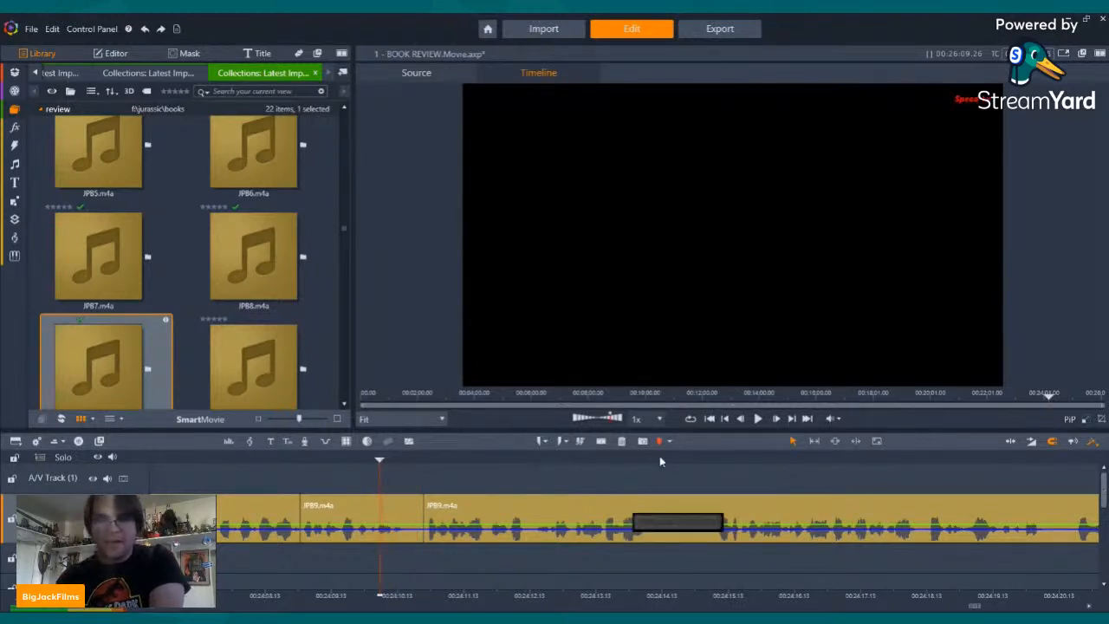
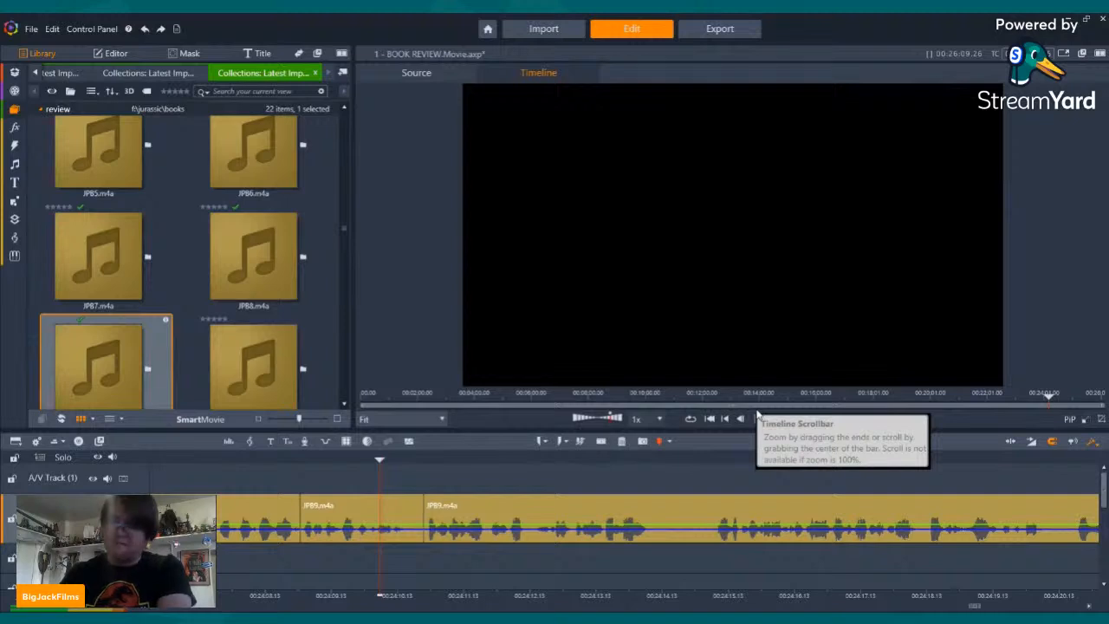
click(758, 418)
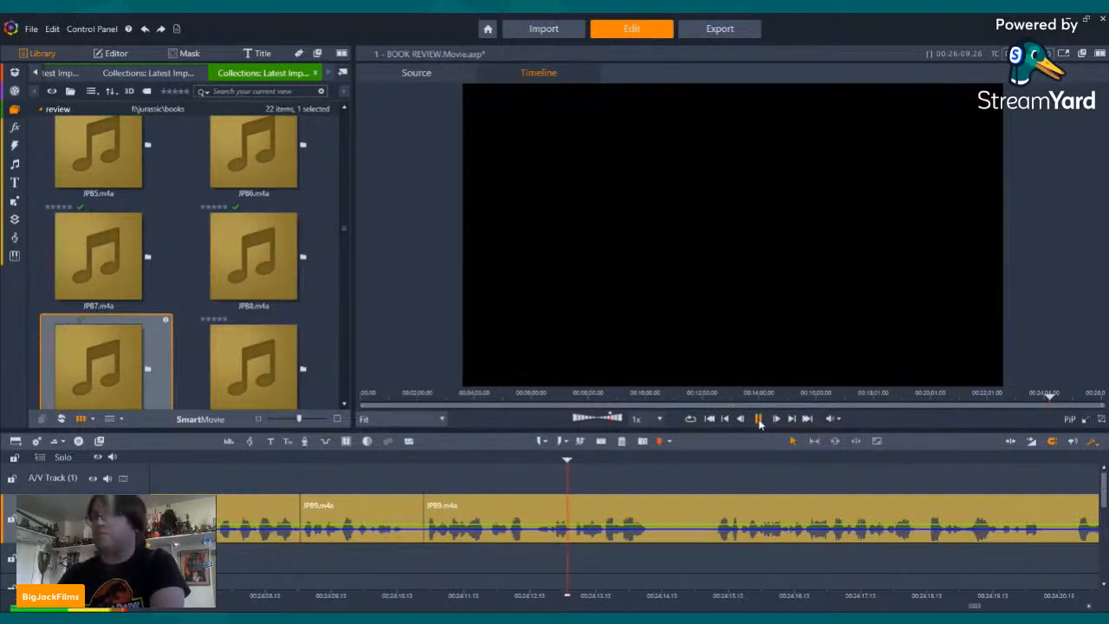
click(758, 419)
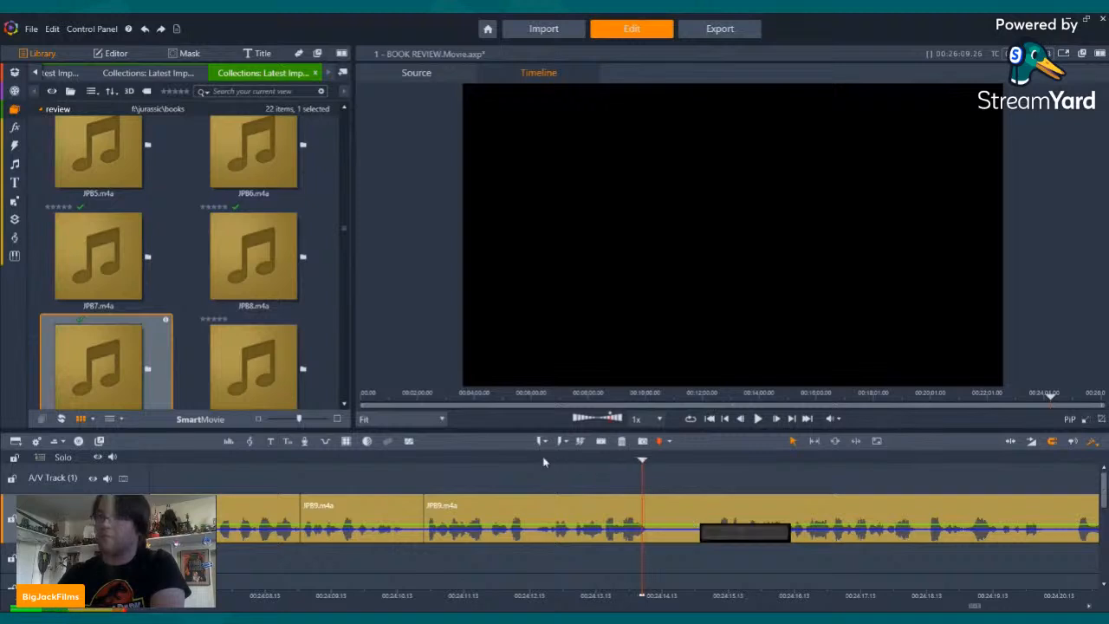
click(599, 443)
- Split the narration just before speech resumes near 00:24:15 and delete the silence back to the split near 00:24:14
click(716, 462)
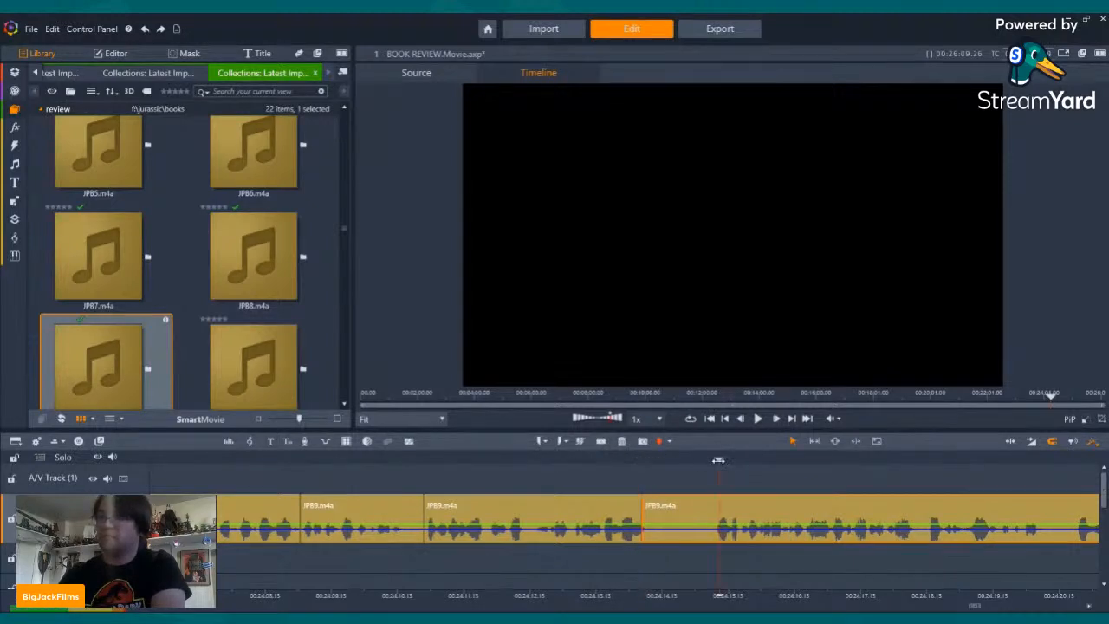
click(601, 441)
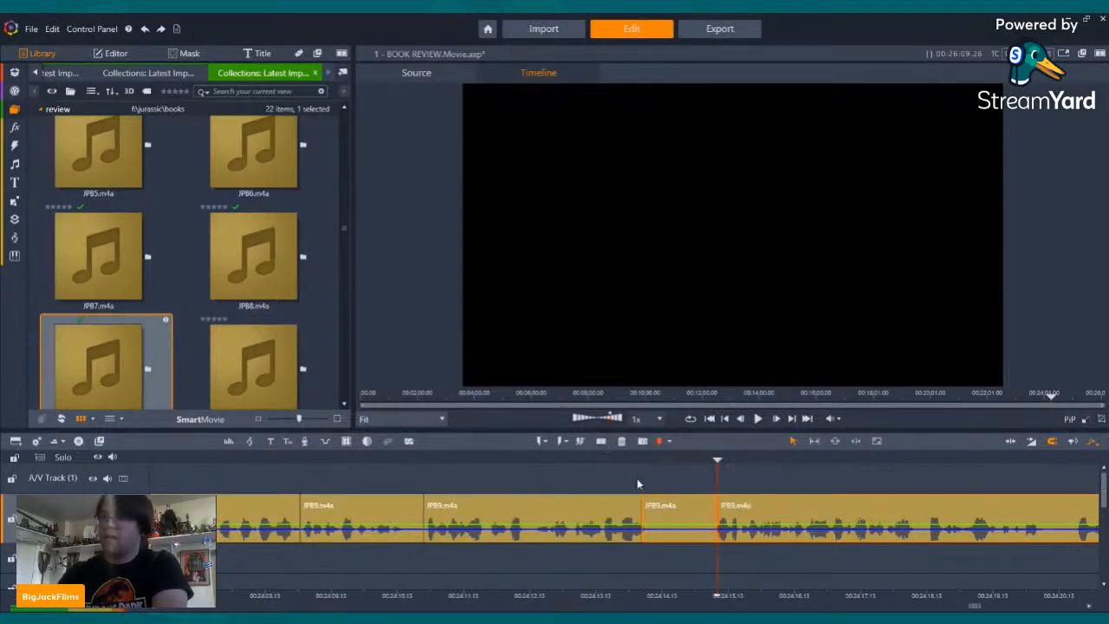
click(669, 512)
click(622, 441)
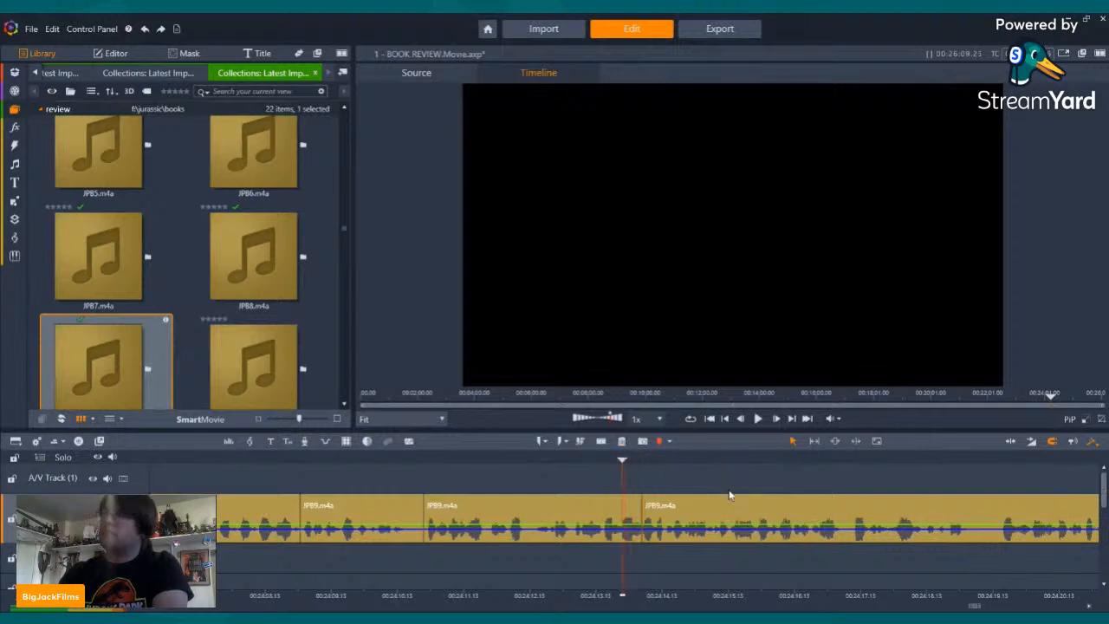
- Play the narration from about 00:24:14, replay the phrase end near 00:24:18, and split the narration in the pause near 00:24:19
click(758, 419)
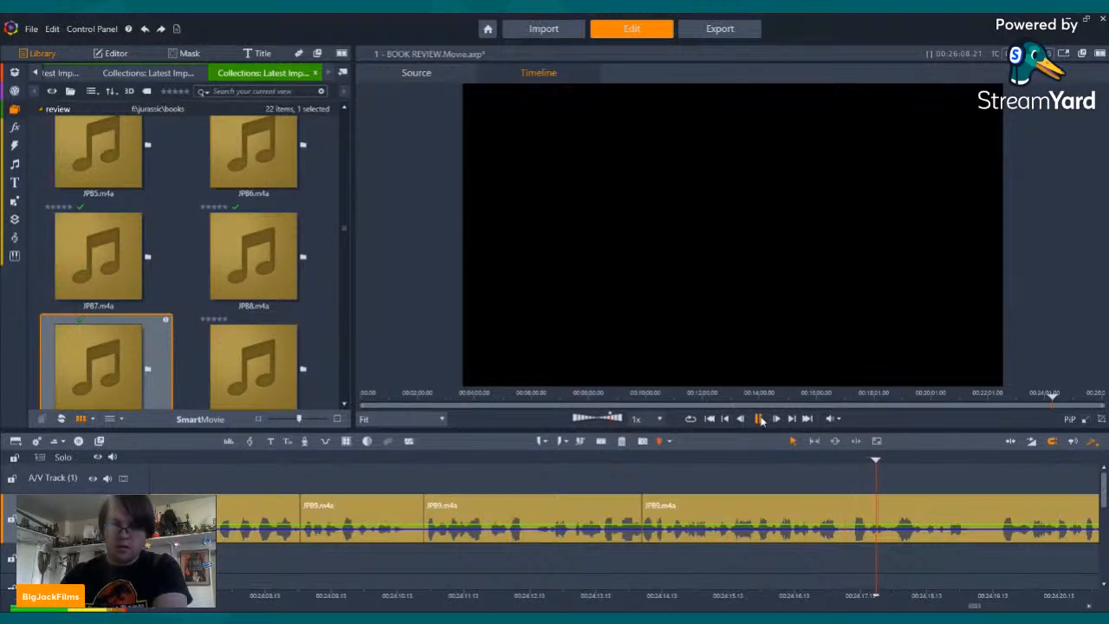
click(759, 418)
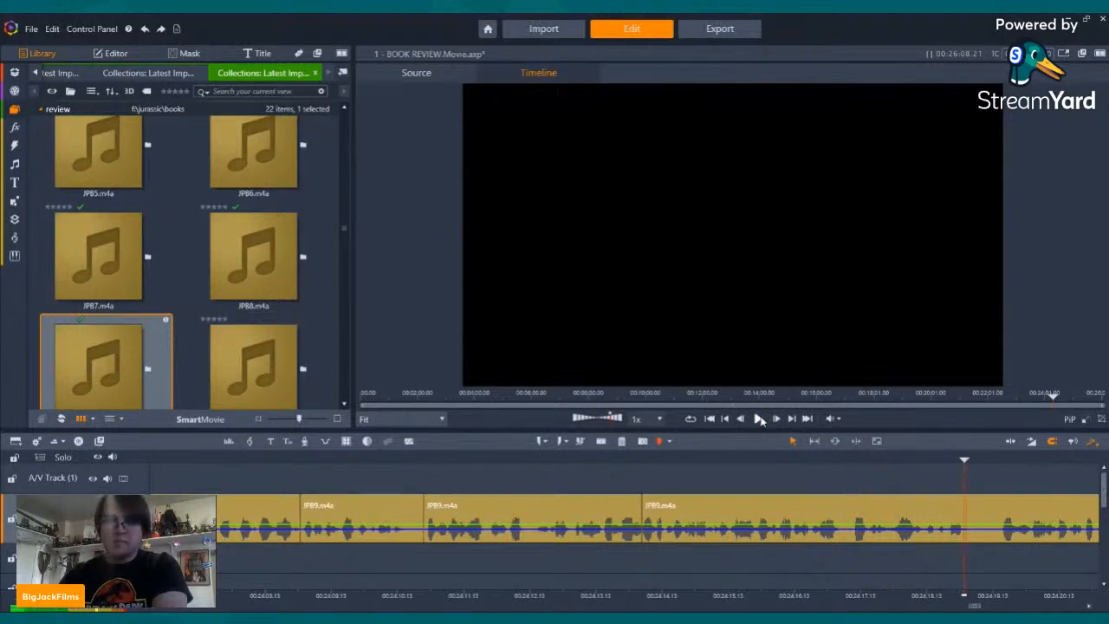
click(760, 419)
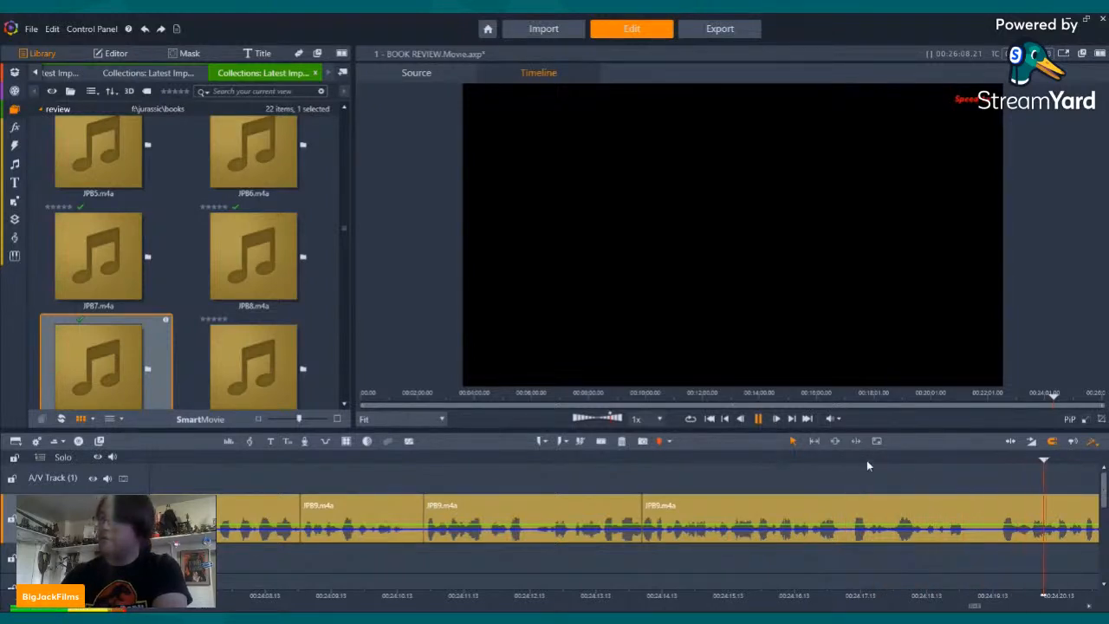
click(939, 461)
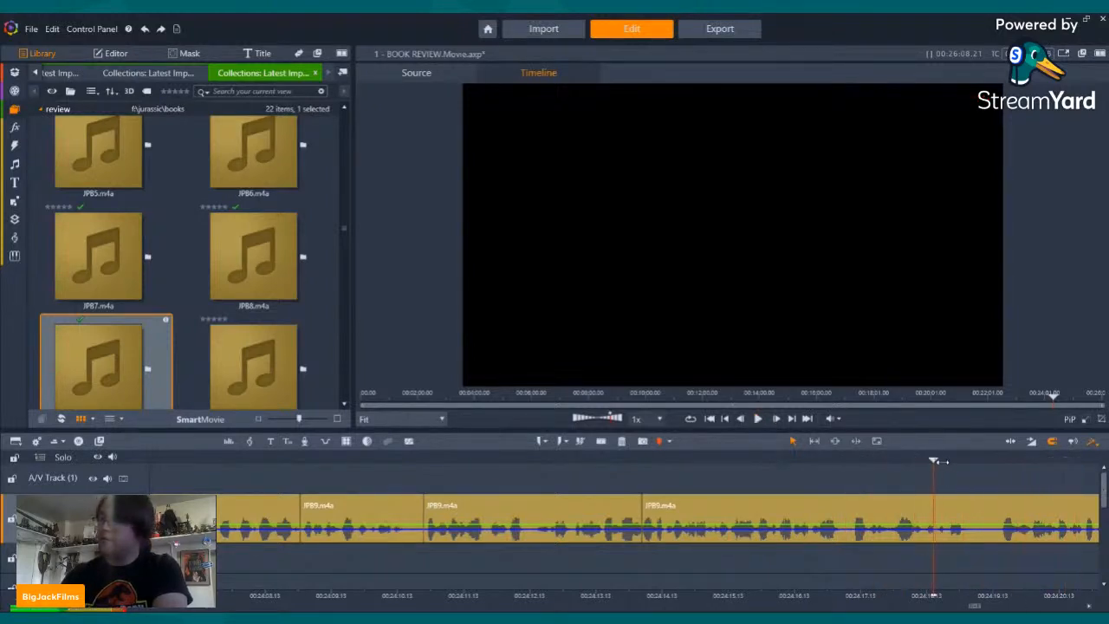
click(759, 418)
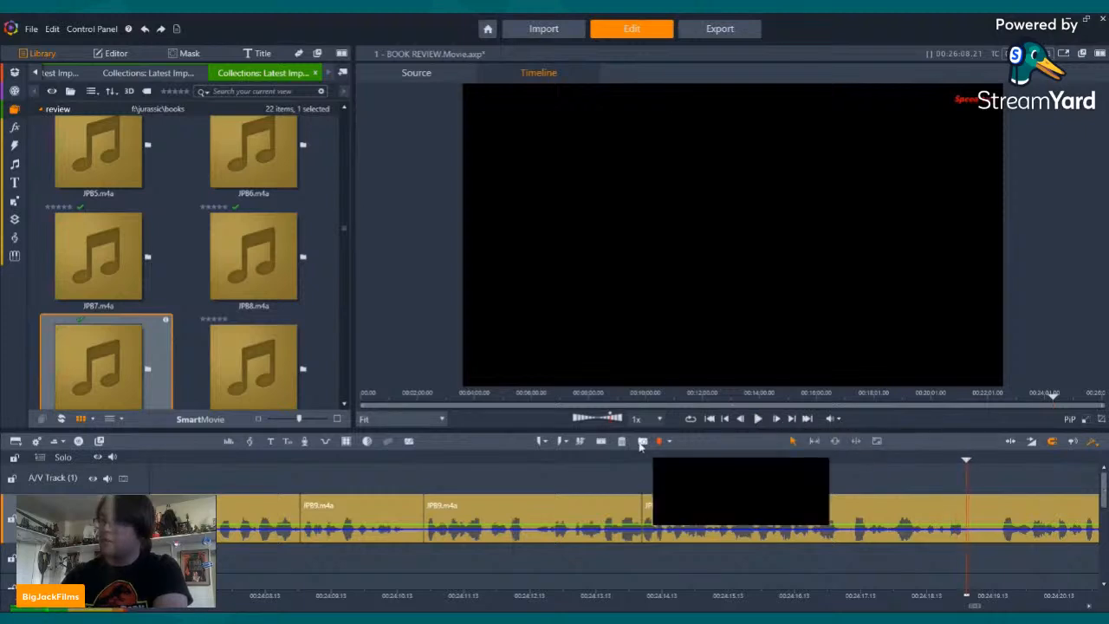
click(602, 441)
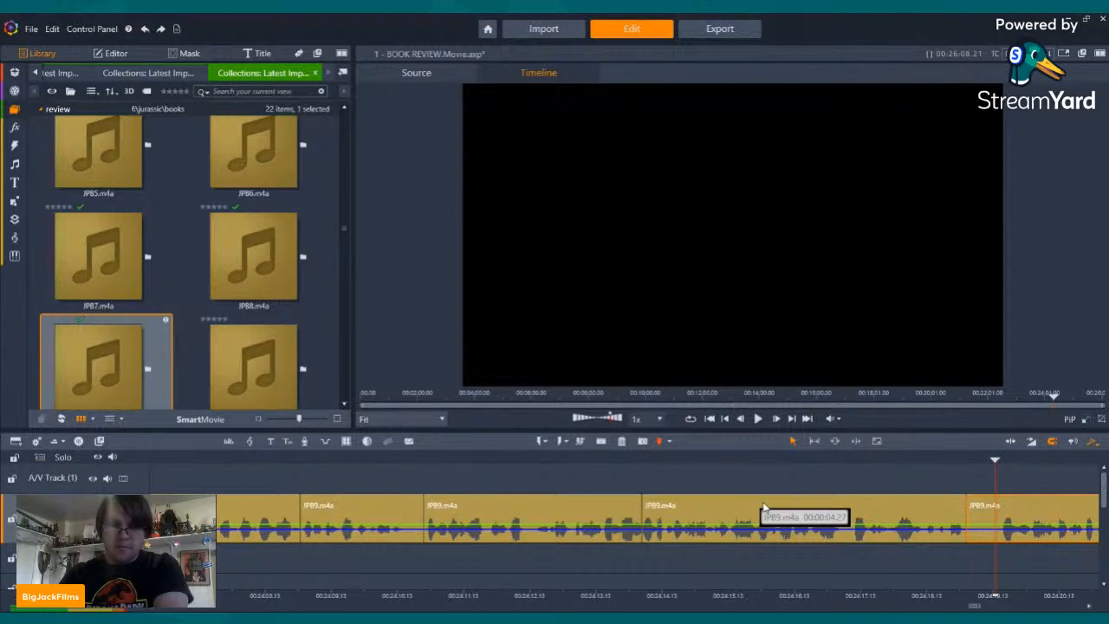
- Split the narration just before speech resumes past 00:24:19 and delete the silence back to the previous split
key(Right)
key(Right)
key(Right)
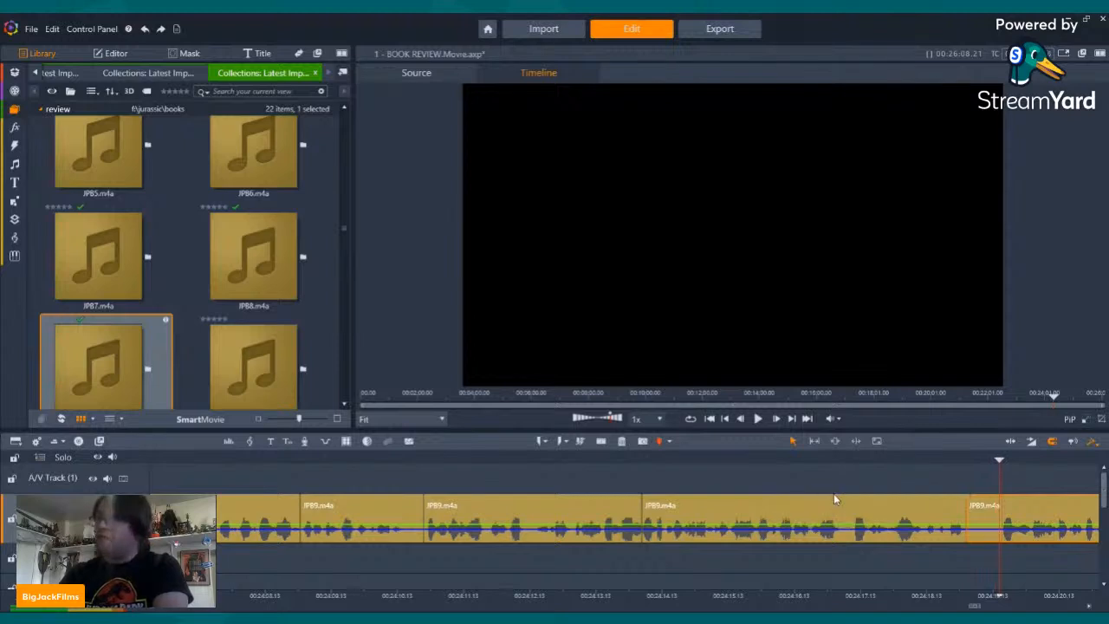
click(600, 442)
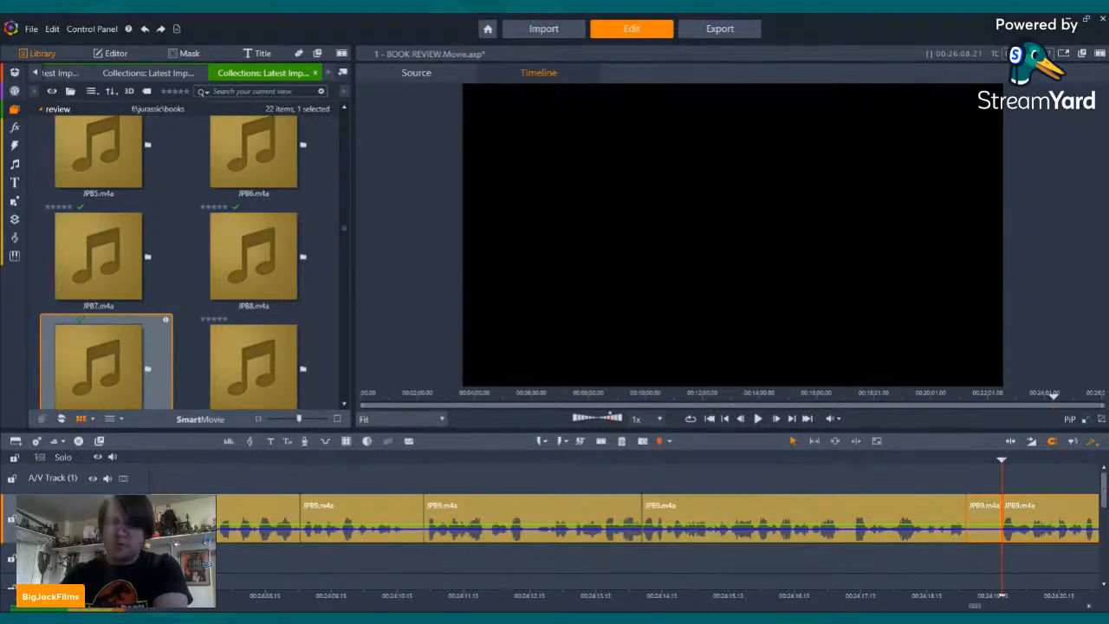
click(989, 510)
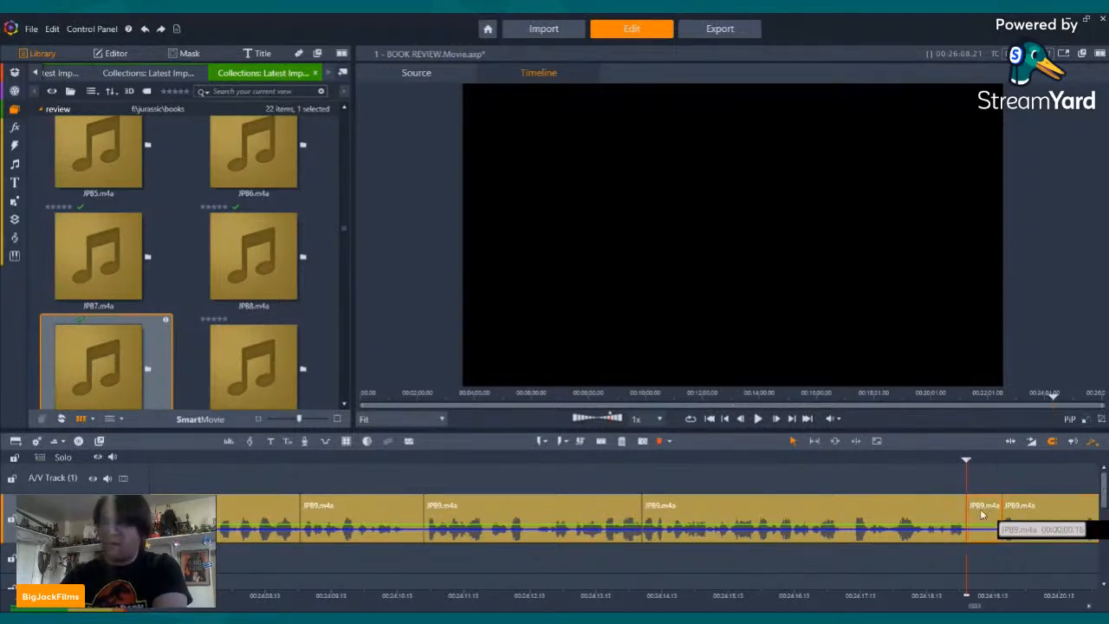
click(622, 441)
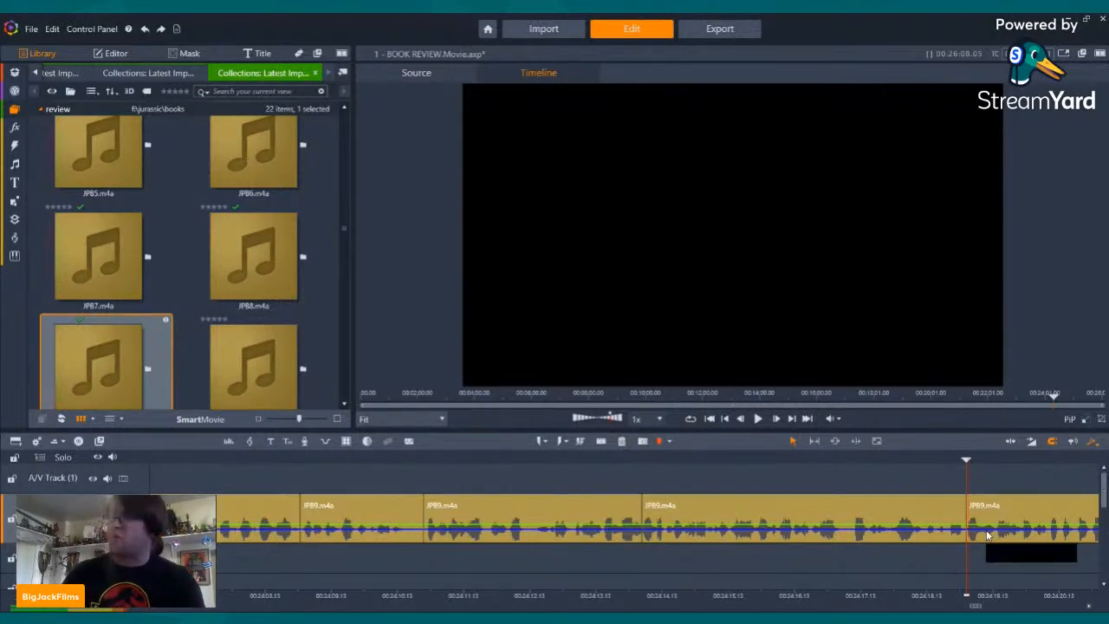
- Play on from the cut near 00:24:19, split in the pause near 00:24:24 and before speech resumes near 00:24:25, and delete the silence between
click(759, 418)
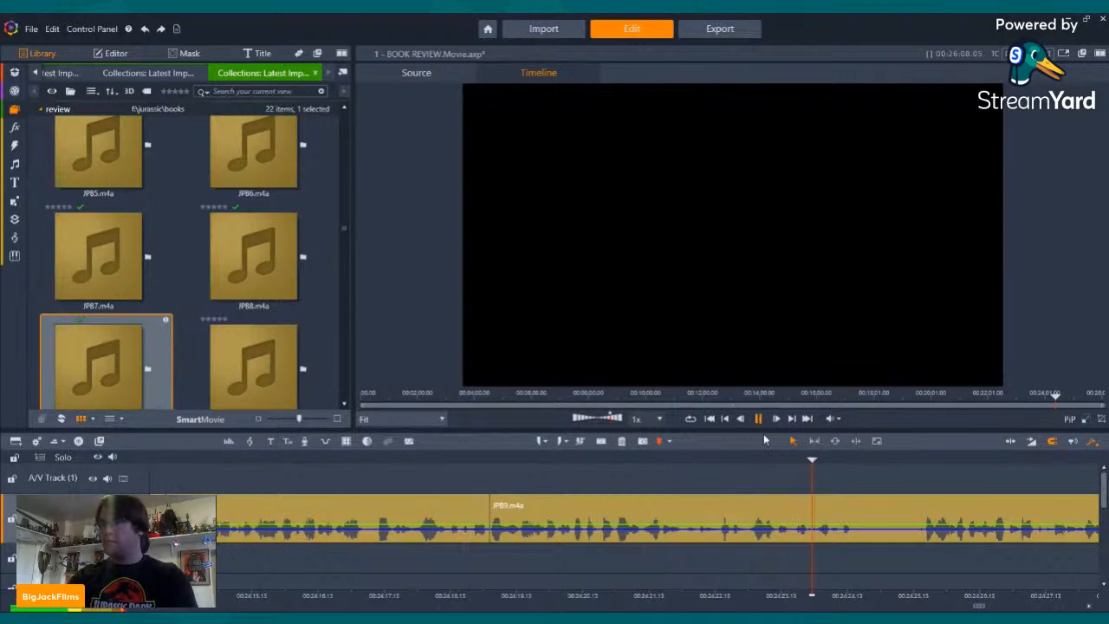
click(759, 418)
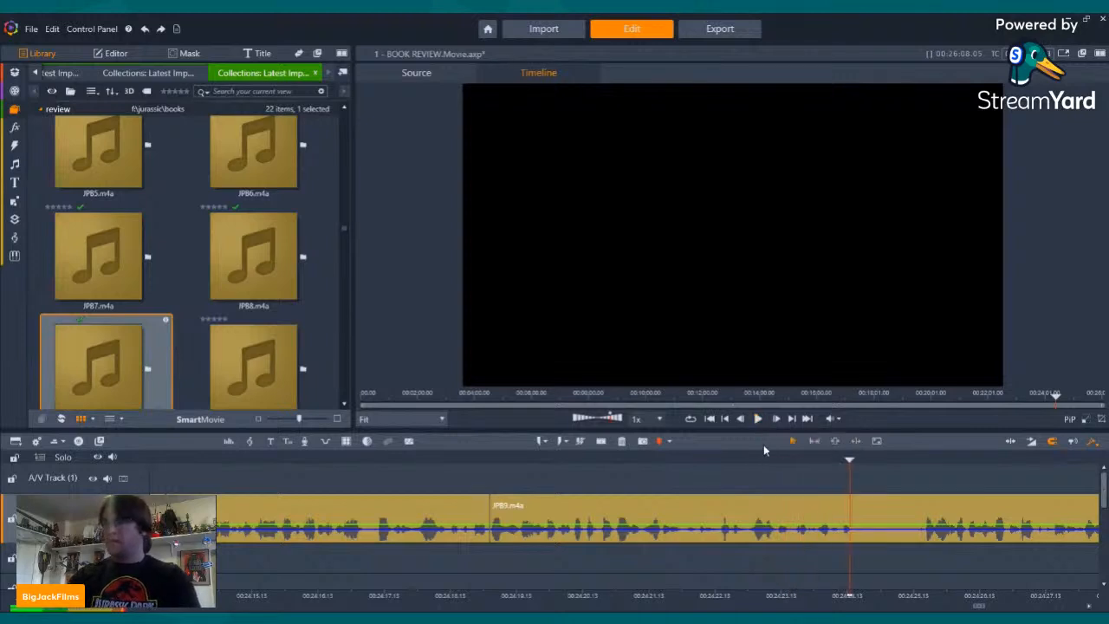
click(601, 441)
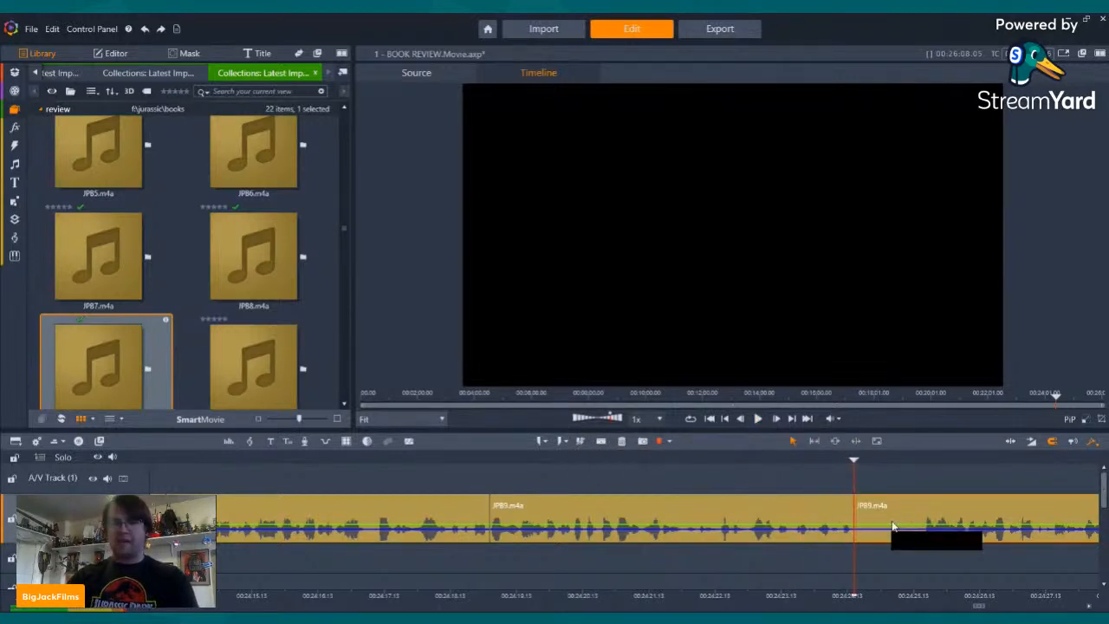
click(915, 459)
key(Right)
key(Right)
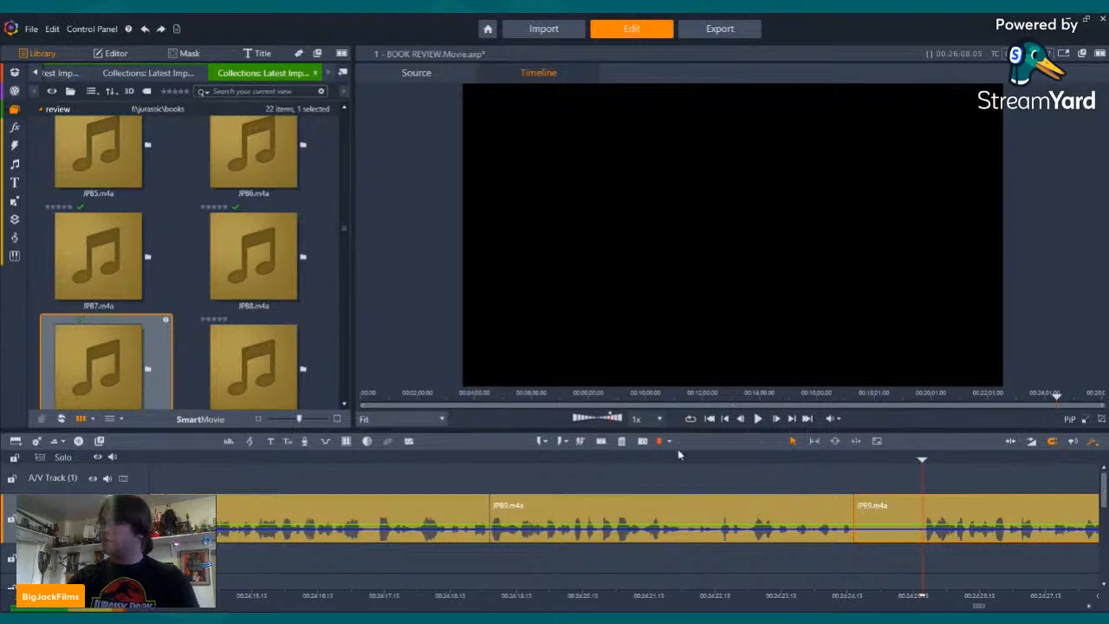
click(600, 441)
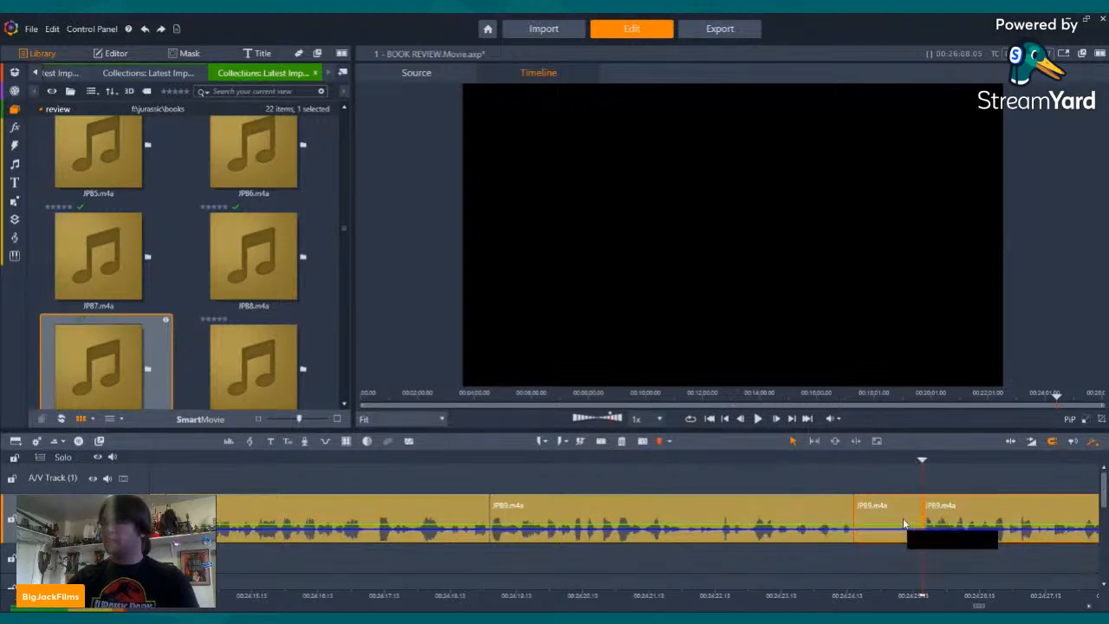
click(622, 441)
- Play the narration from about 00:24:23 across the new cut and on to about 00:24:29
key(Left)
key(Left)
key(Left)
key(Left)
key(Left)
key(Left)
key(Left)
key(Left)
key(Left)
key(Left)
key(Left)
key(Left)
key(Left)
key(Left)
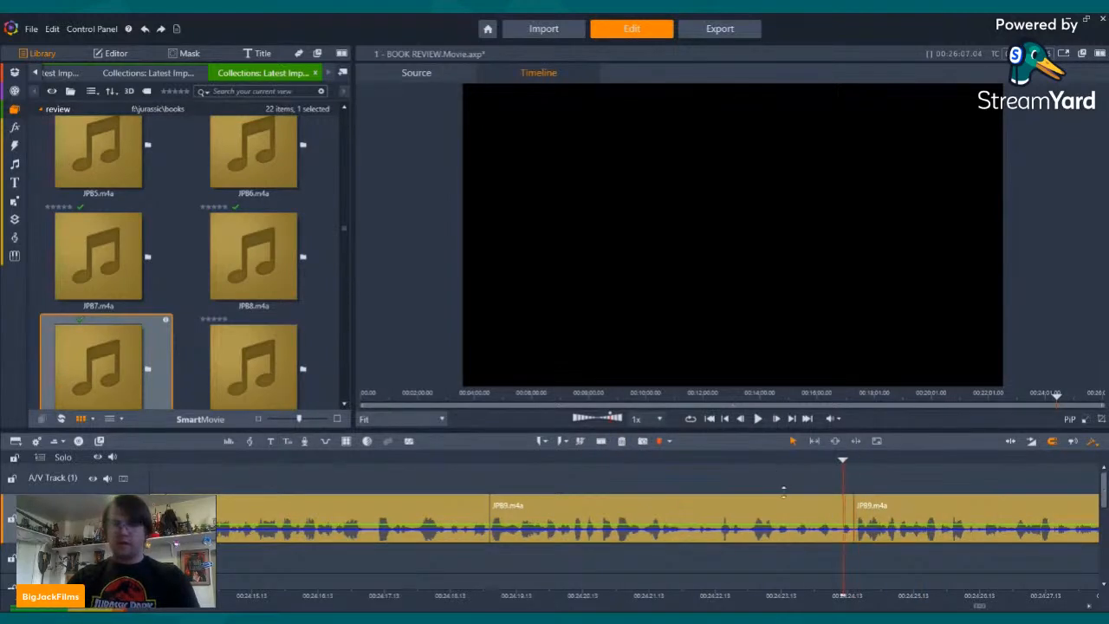
key(Left)
key(Left)
key(Left)
key(Left)
key(Left)
key(Left)
key(Left)
key(Left)
key(Left)
key(Left)
key(Left)
key(Left)
key(Left)
key(Left)
key(Left)
key(Left)
key(Left)
key(Left)
key(Left)
key(Left)
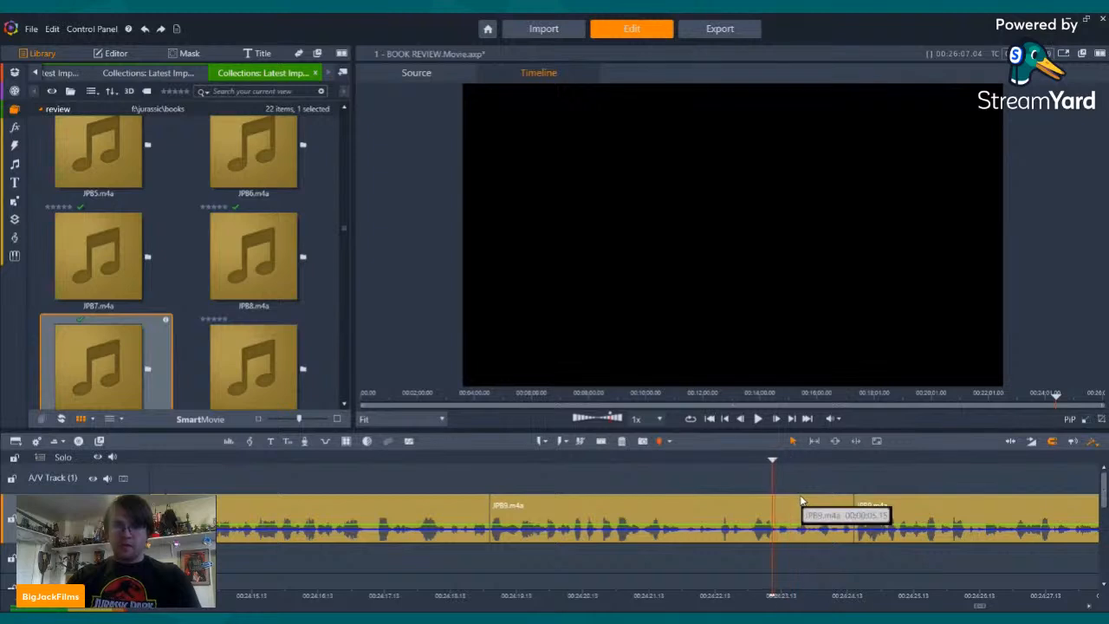
key(Left)
key(Left)
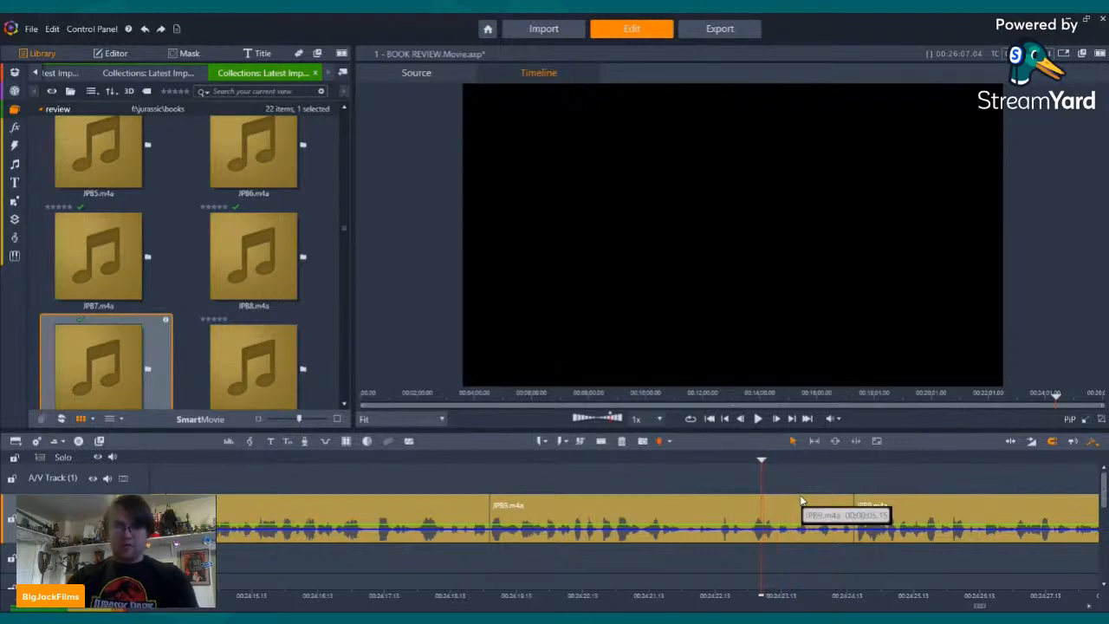
click(759, 420)
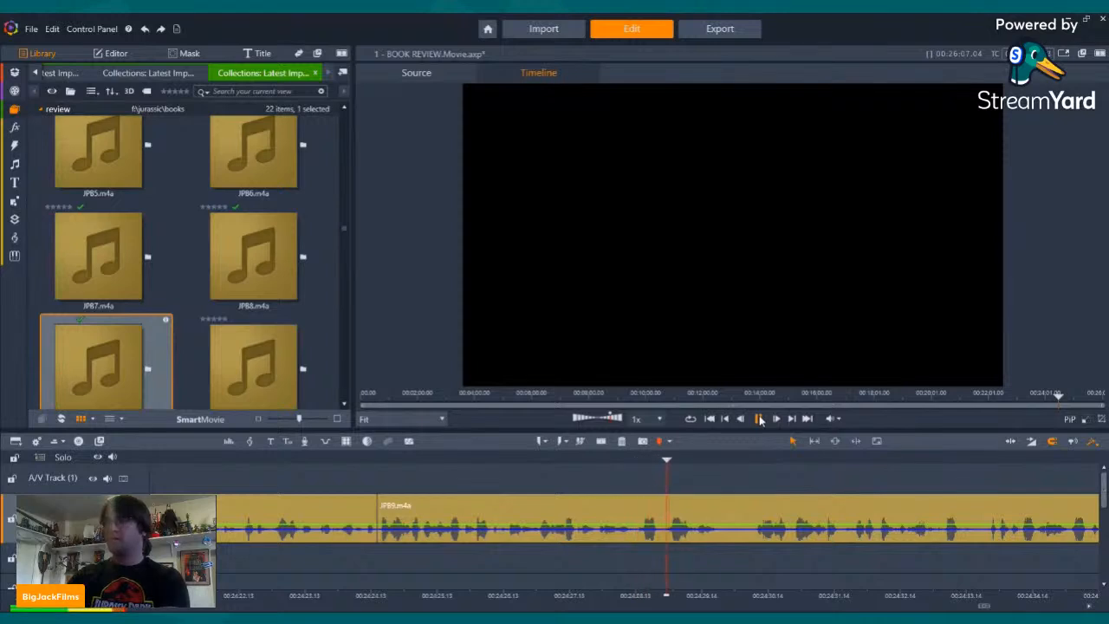
click(759, 419)
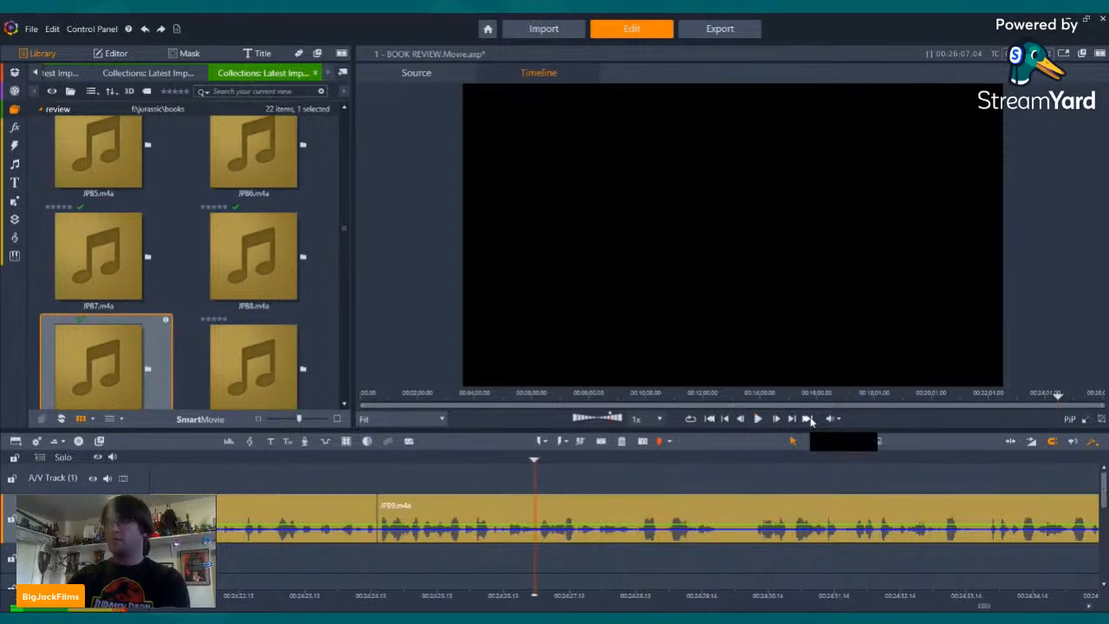
- Replay the narration from about 00:24:27, split it near 00:24:28 and just before 00:24:29, and delete the short passage between the splits
click(759, 419)
click(759, 419)
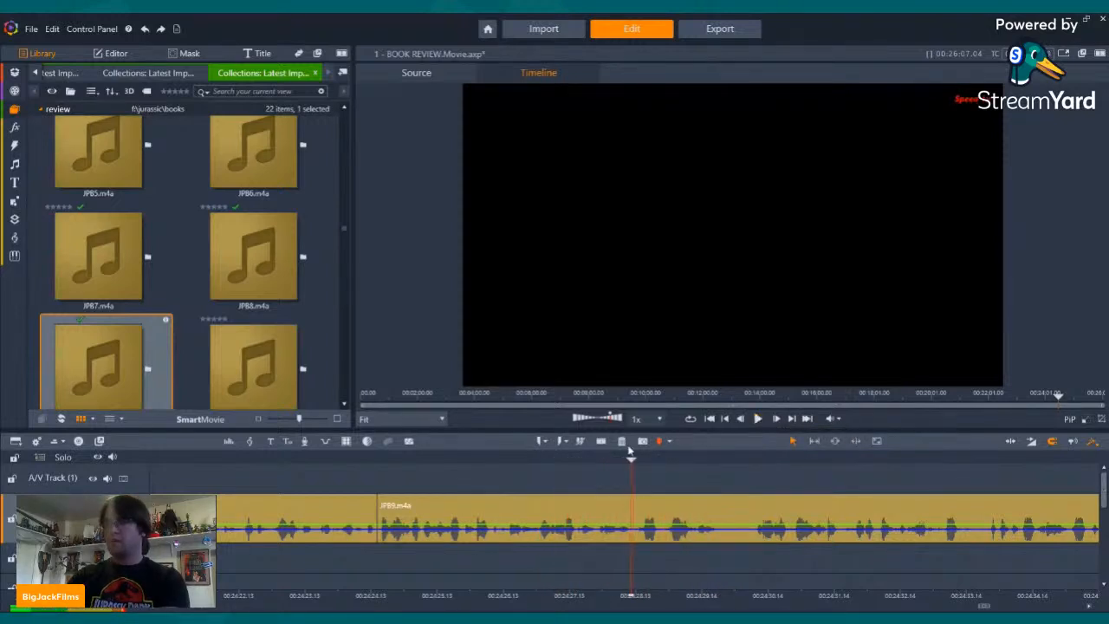
click(601, 443)
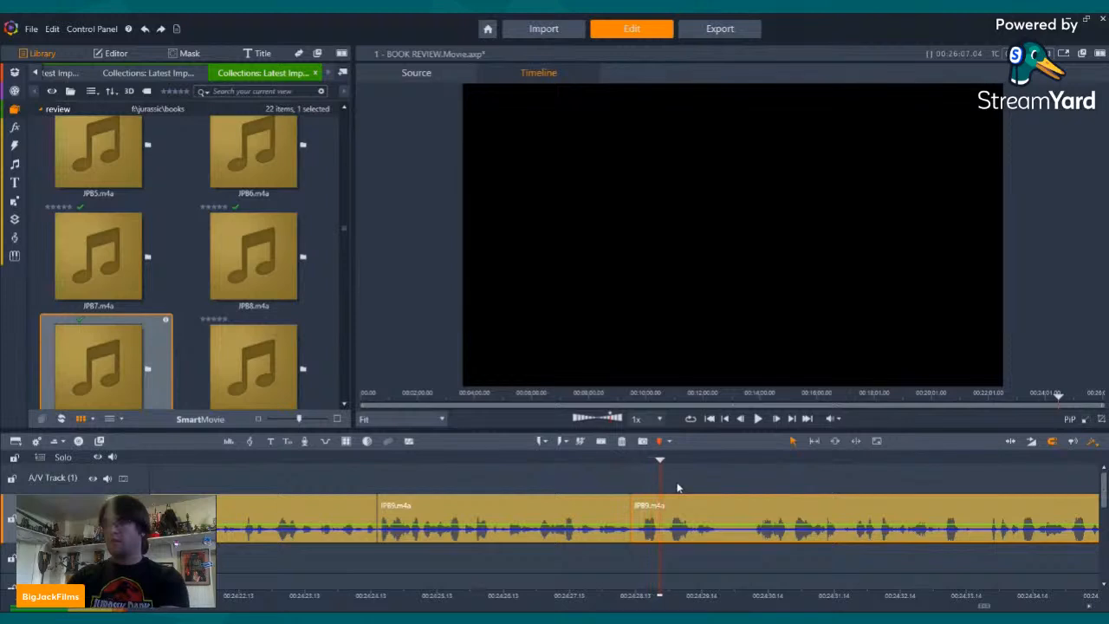
click(601, 442)
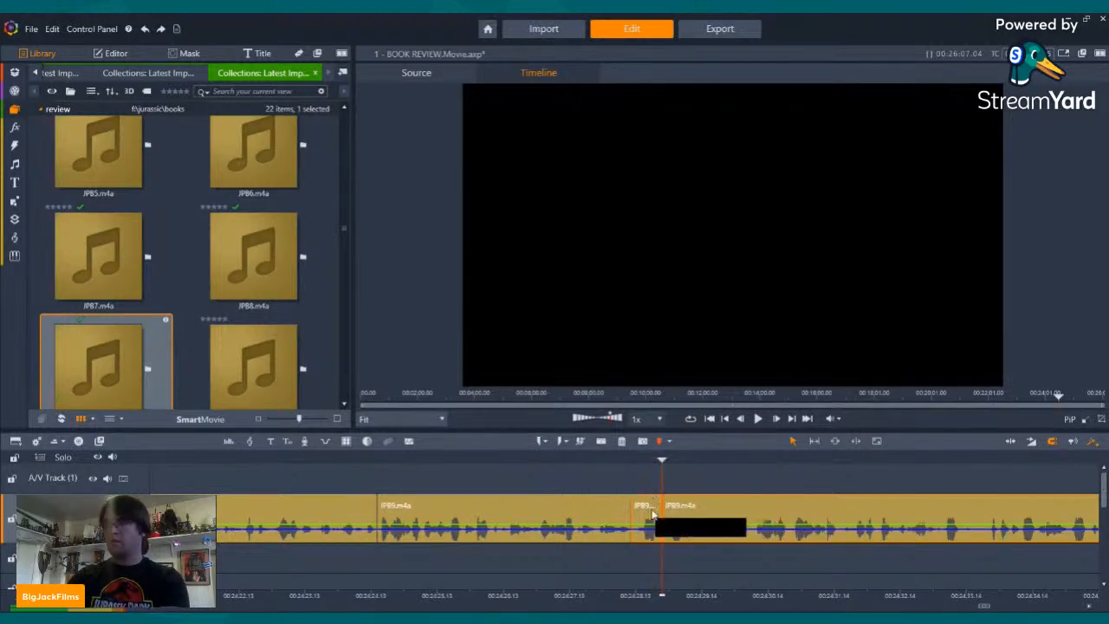
click(622, 441)
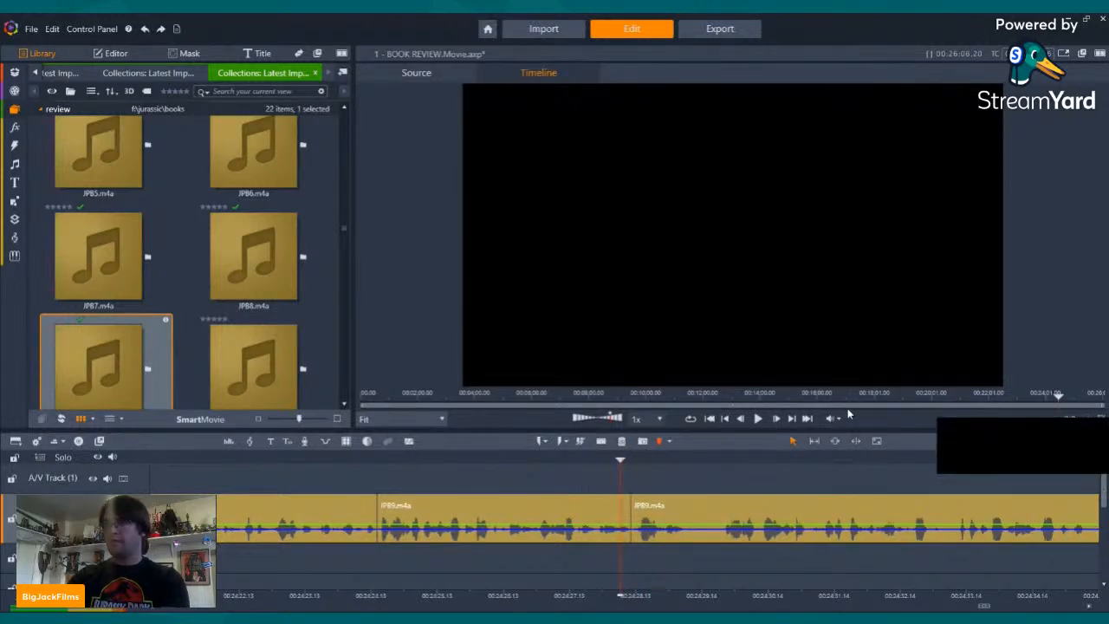
- Play across the new cut, split the narration near 00:24:29 and just before speech resumes near 00:24:30, and delete the silence between
click(760, 418)
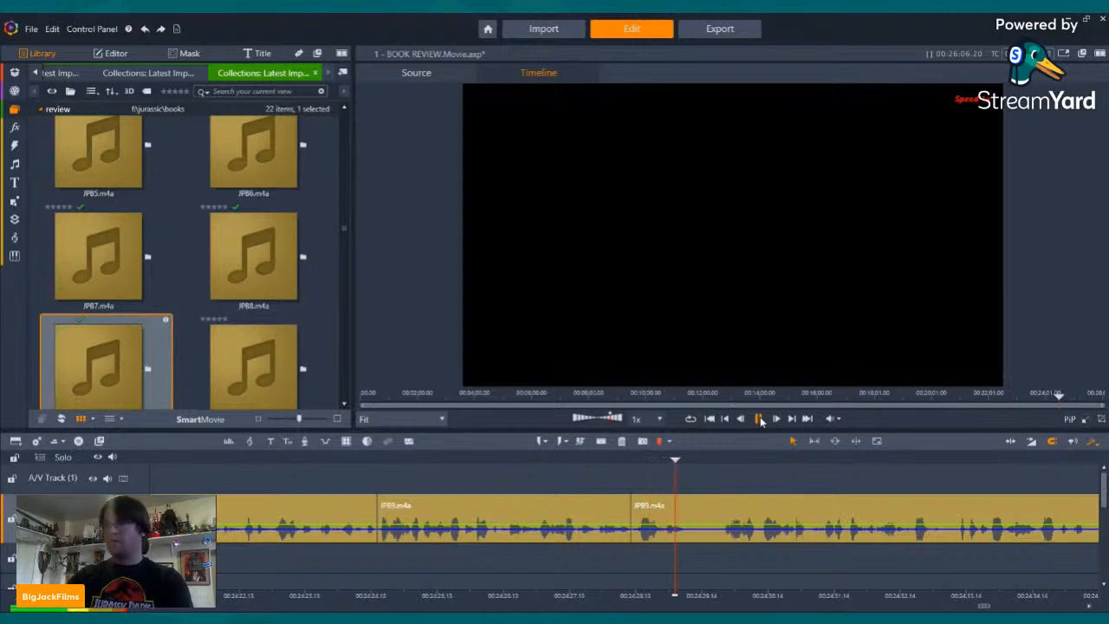
click(601, 441)
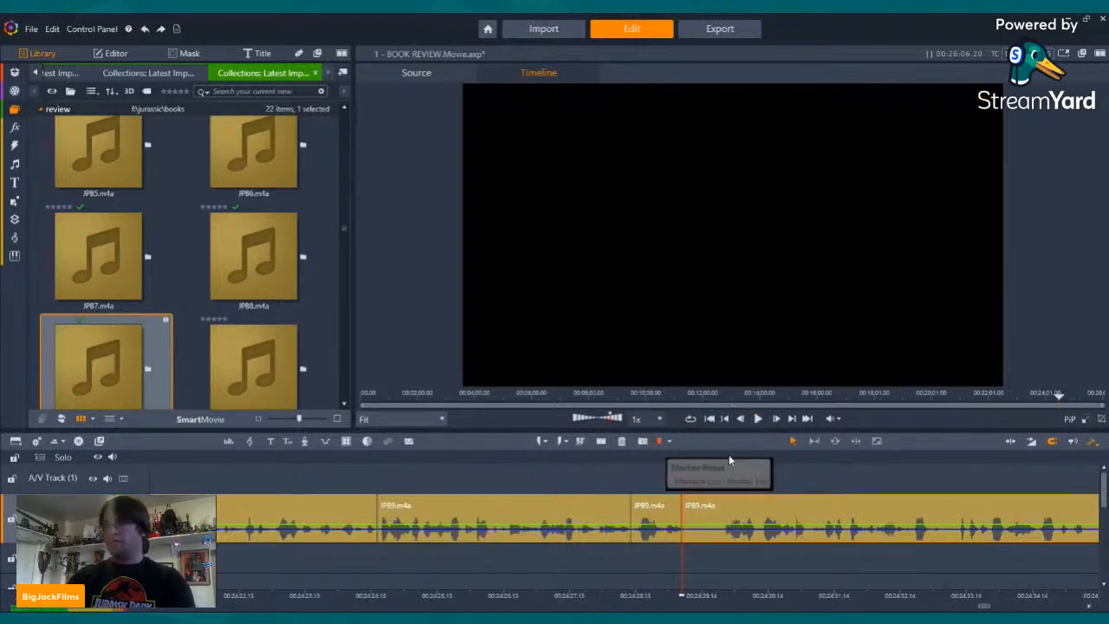
click(726, 462)
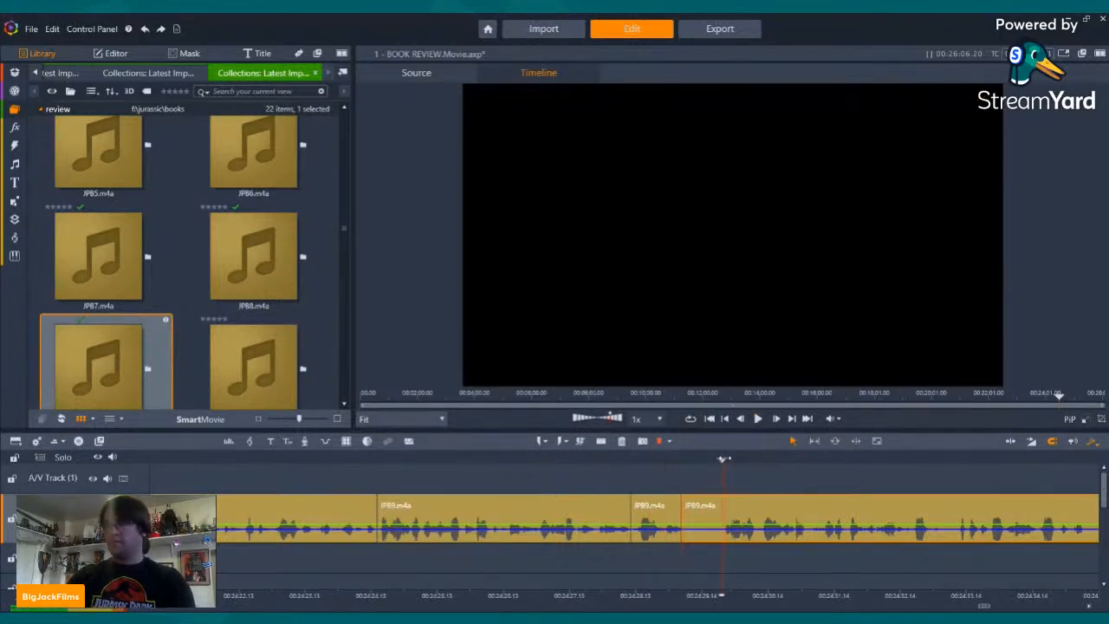
click(601, 441)
click(680, 483)
click(622, 442)
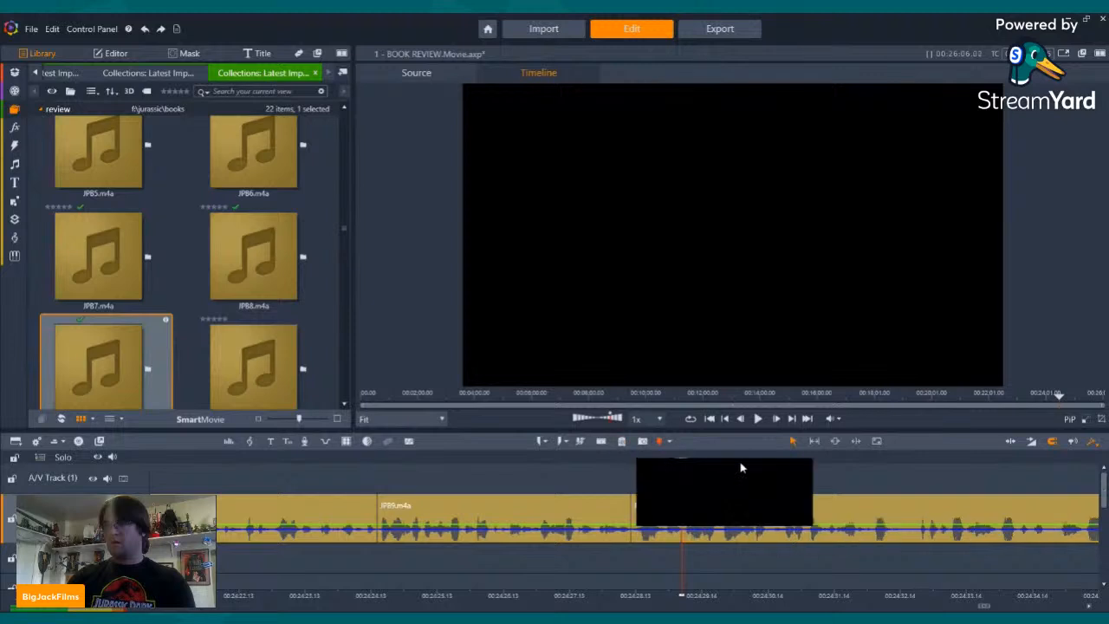
- Play the narration from just before 00:24:29 across the new cut
key(Left)
key(Left)
key(Left)
key(Left)
key(Left)
key(Left)
key(Left)
key(Left)
key(Left)
key(Left)
key(Left)
key(Left)
click(757, 420)
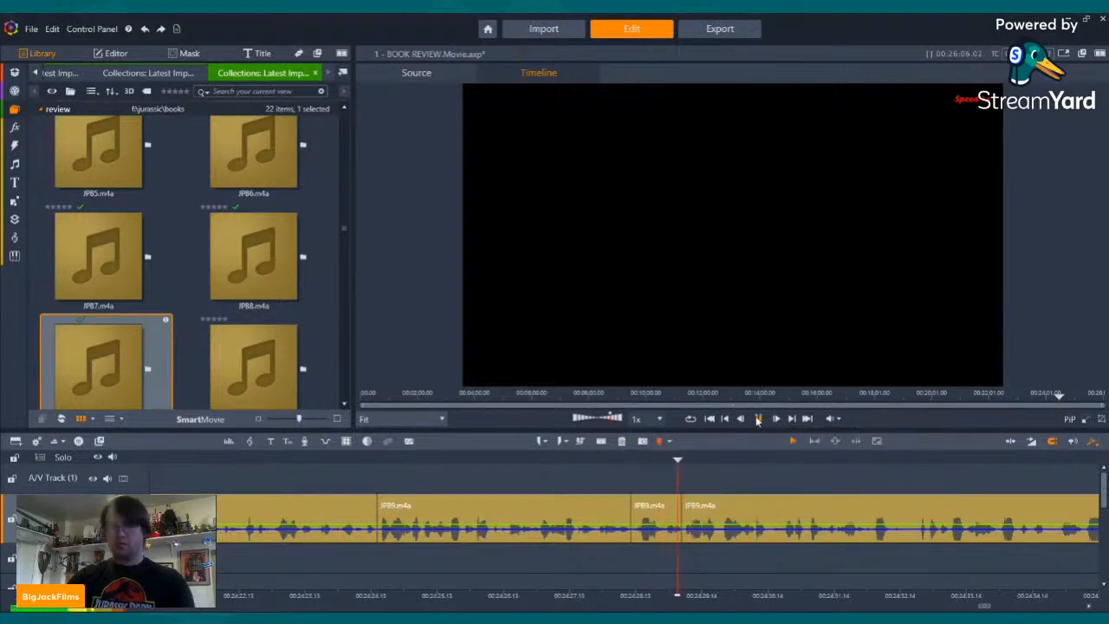
click(757, 419)
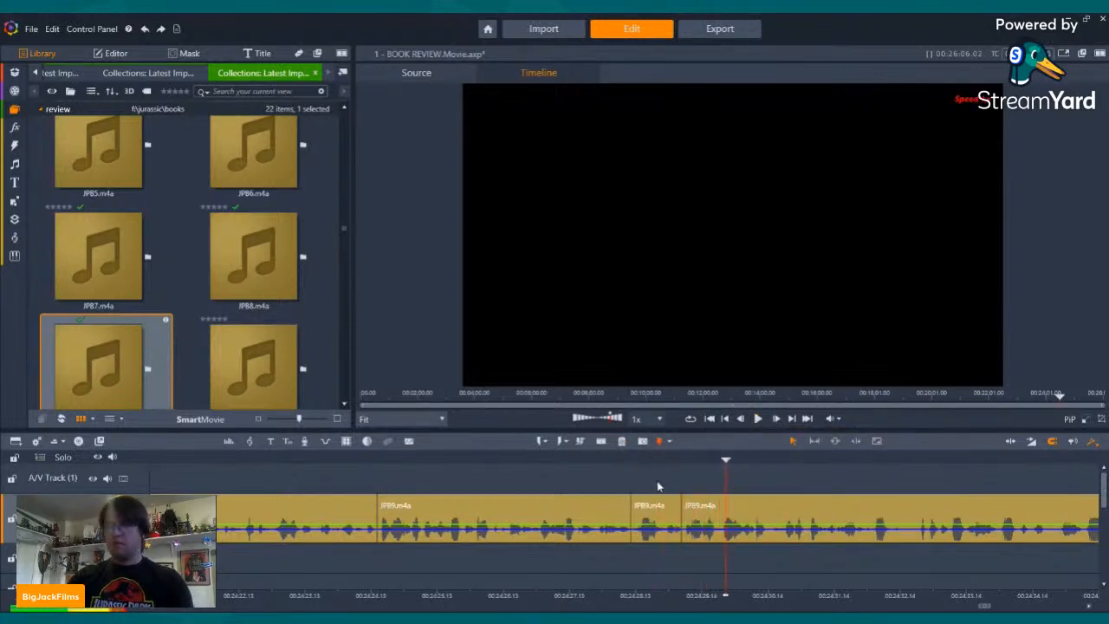
- Replay the narration from about 00:24:27, split it just before 00:24:28, and delete the passage up to the cut near 00:24:29
click(548, 459)
click(759, 419)
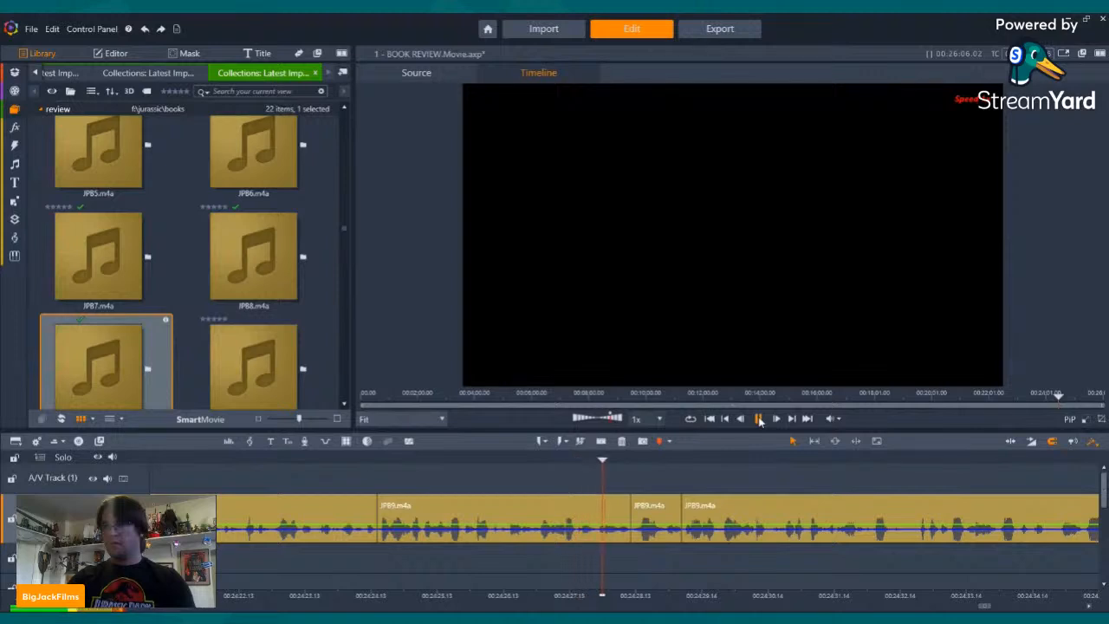
click(758, 419)
click(593, 459)
click(601, 441)
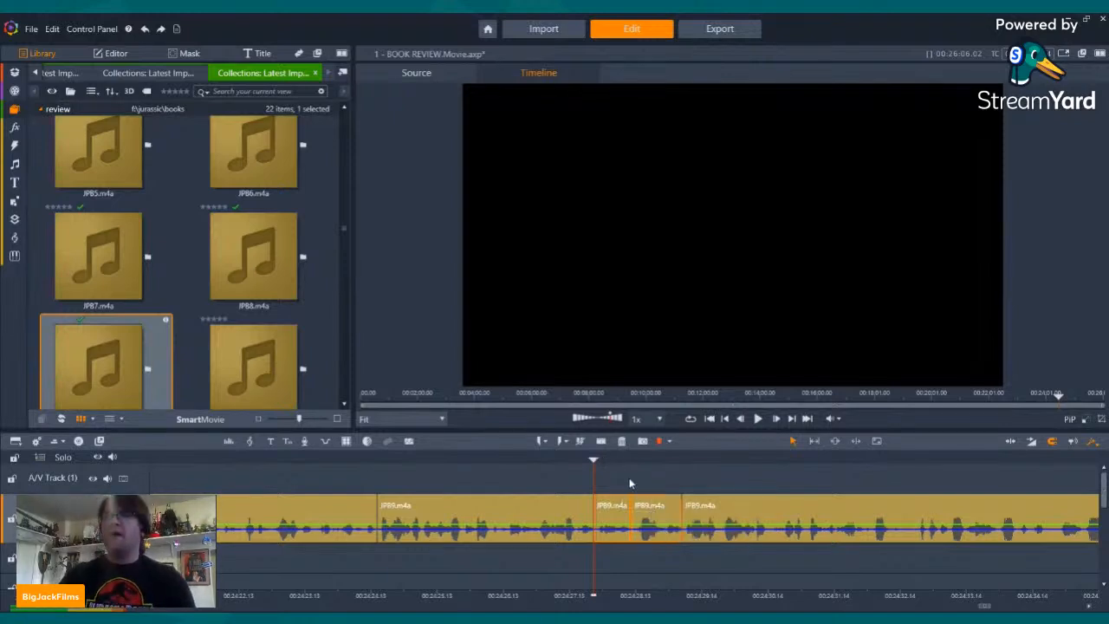
click(623, 442)
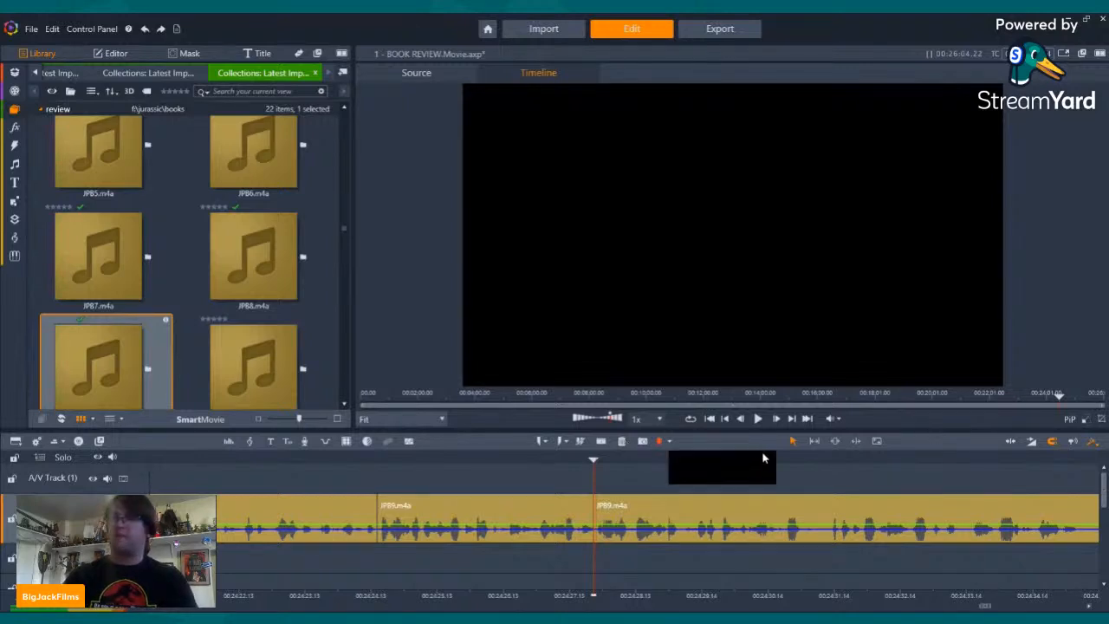
- Play the narration onward, split it near 00:24:31 and near 00:24:36, and delete the passage between the splits
click(758, 419)
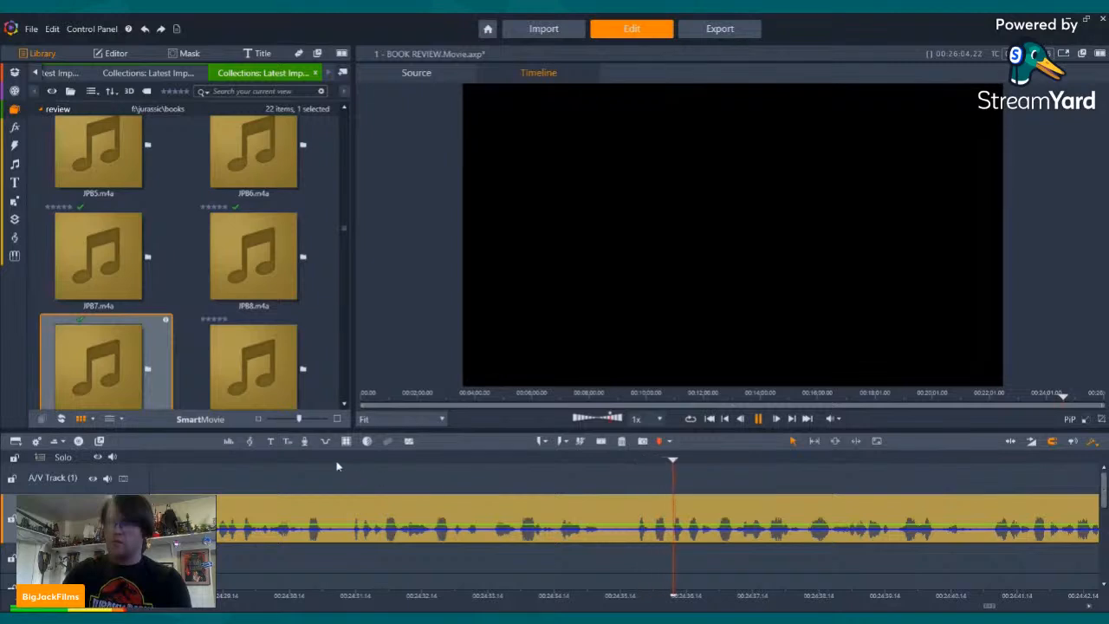
click(258, 459)
click(759, 420)
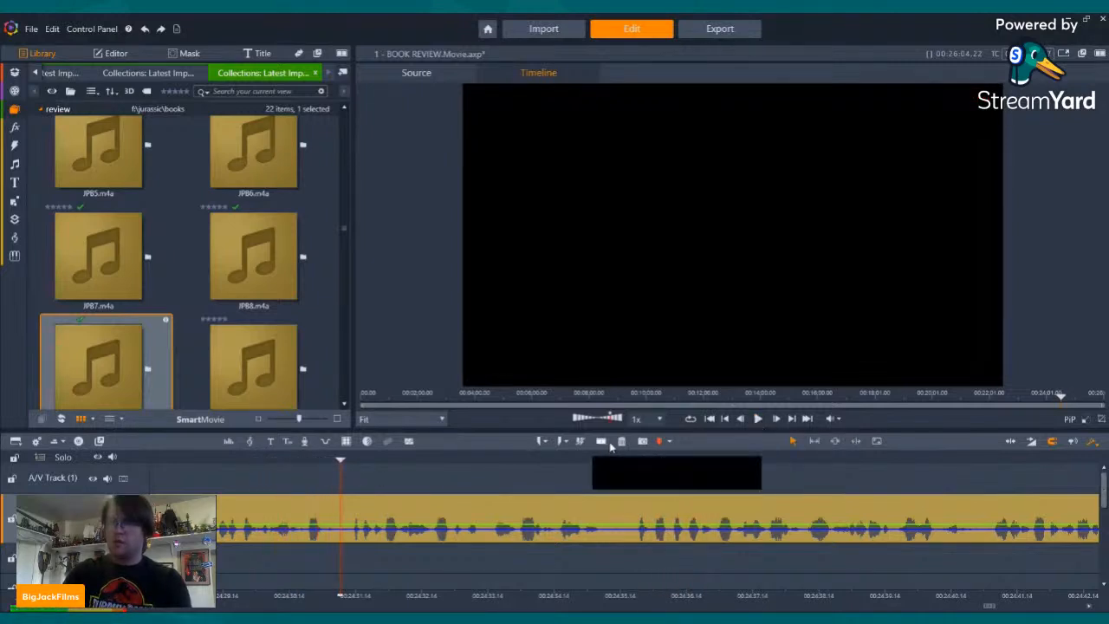
click(631, 460)
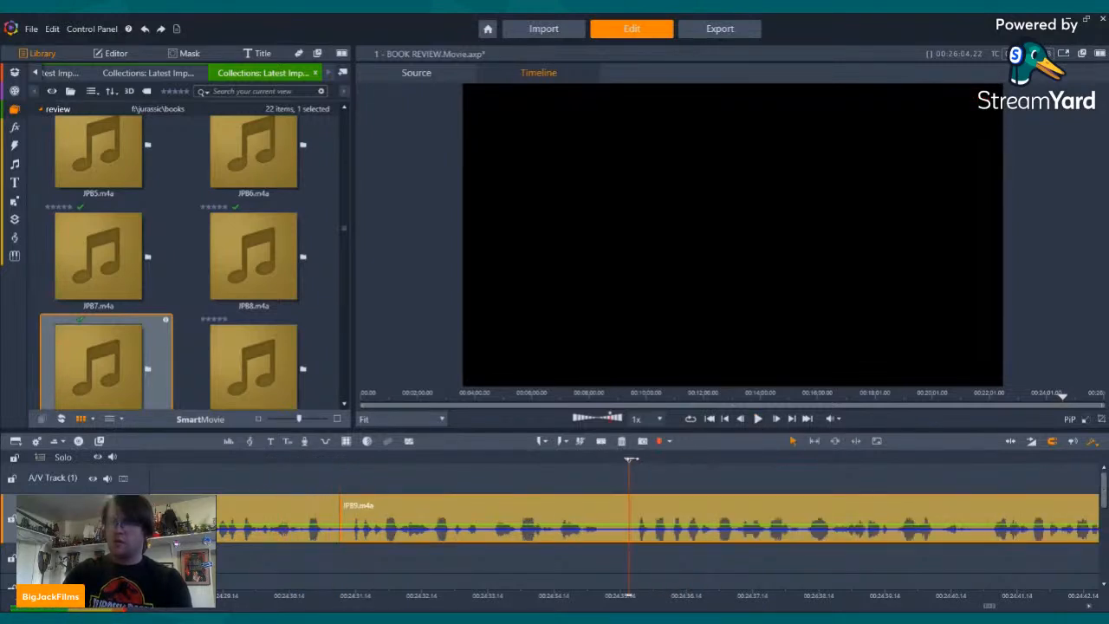
click(759, 419)
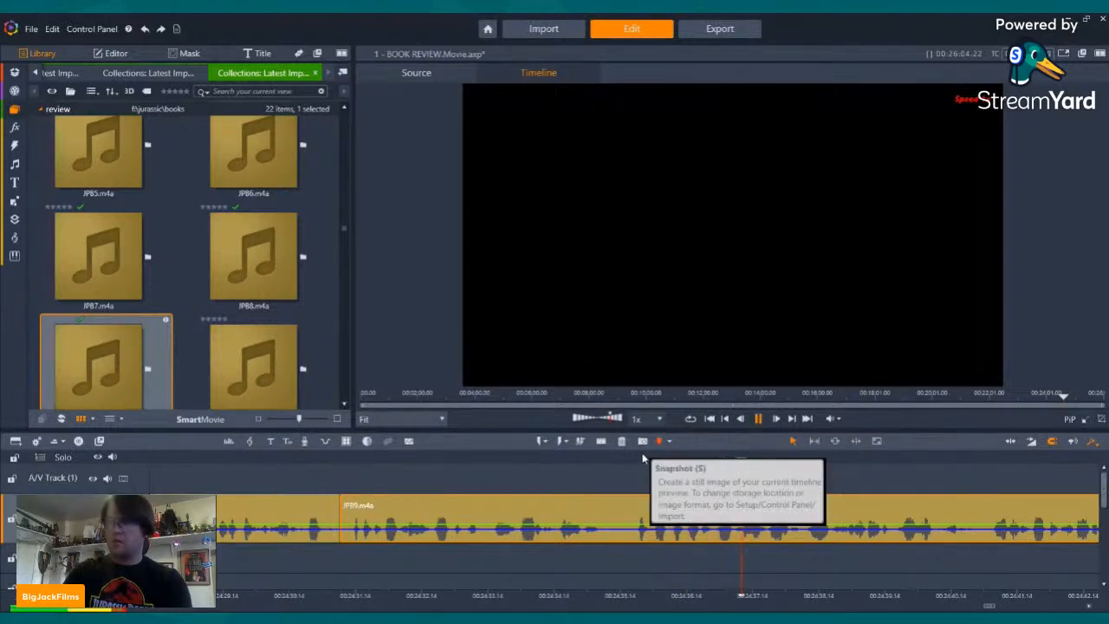
click(639, 460)
click(758, 420)
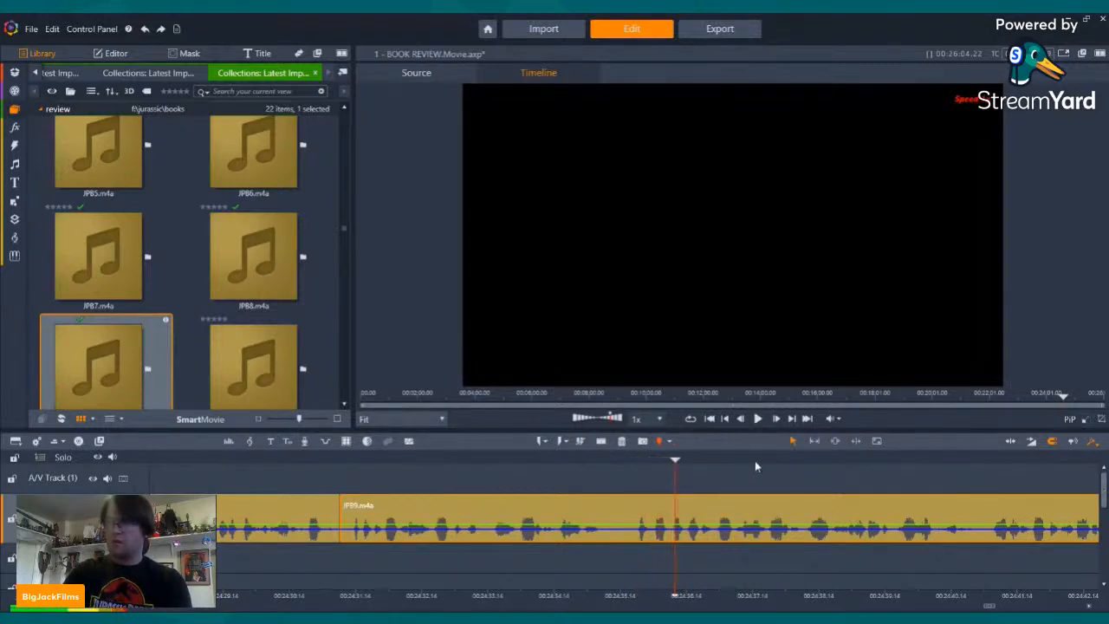
click(601, 442)
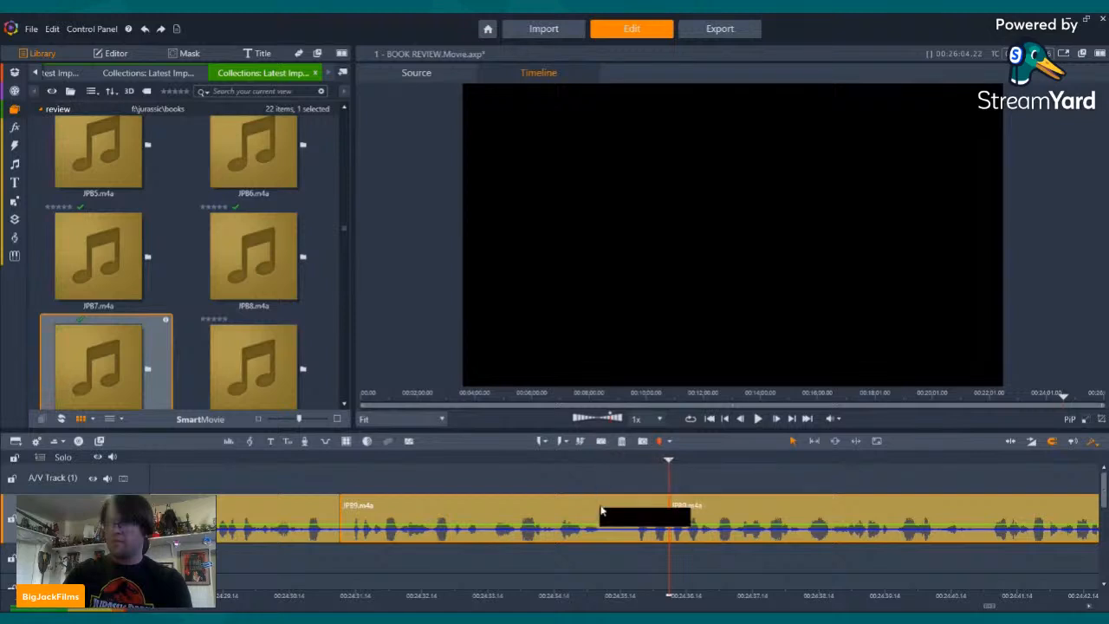
click(601, 510)
click(621, 442)
- Replay the narration from about 00:24:30 across the new cut and split it where the speech pauses near 00:24:41
key(Left)
key(Left)
key(Left)
key(Left)
key(Left)
key(Left)
key(Left)
key(Left)
key(Left)
key(Left)
key(Left)
key(Left)
key(Left)
key(Left)
key(Left)
key(Left)
key(Left)
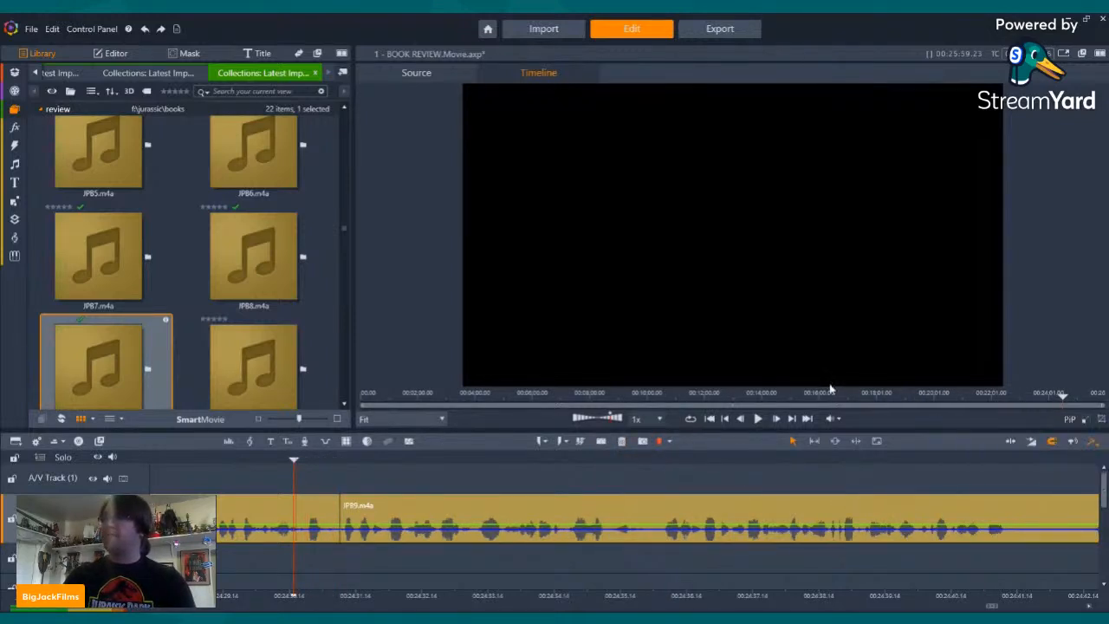
click(759, 418)
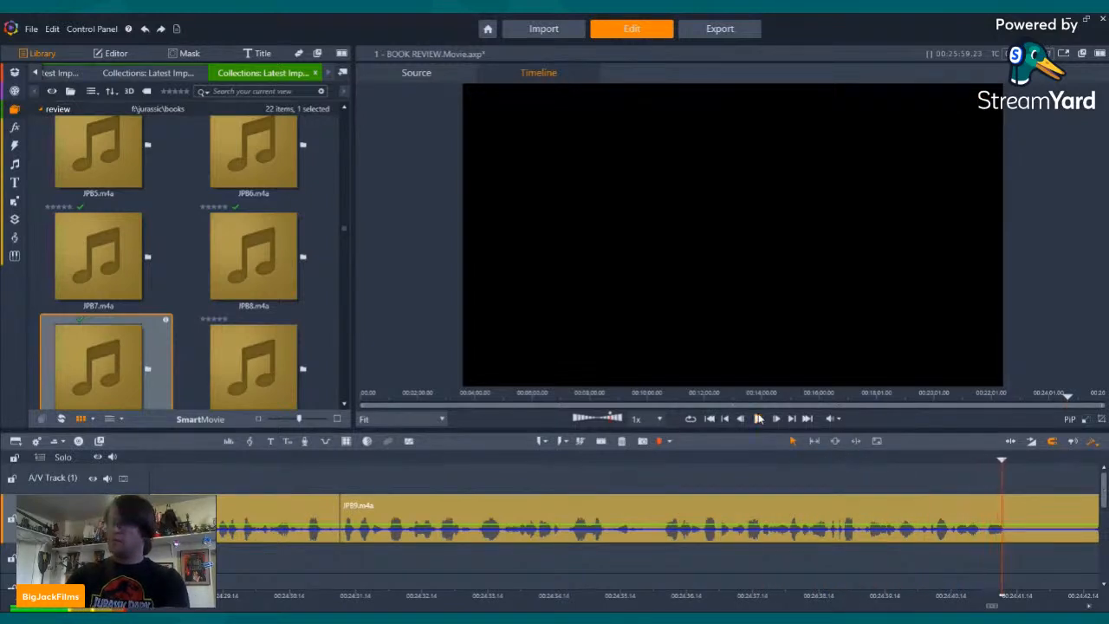
click(759, 419)
click(604, 441)
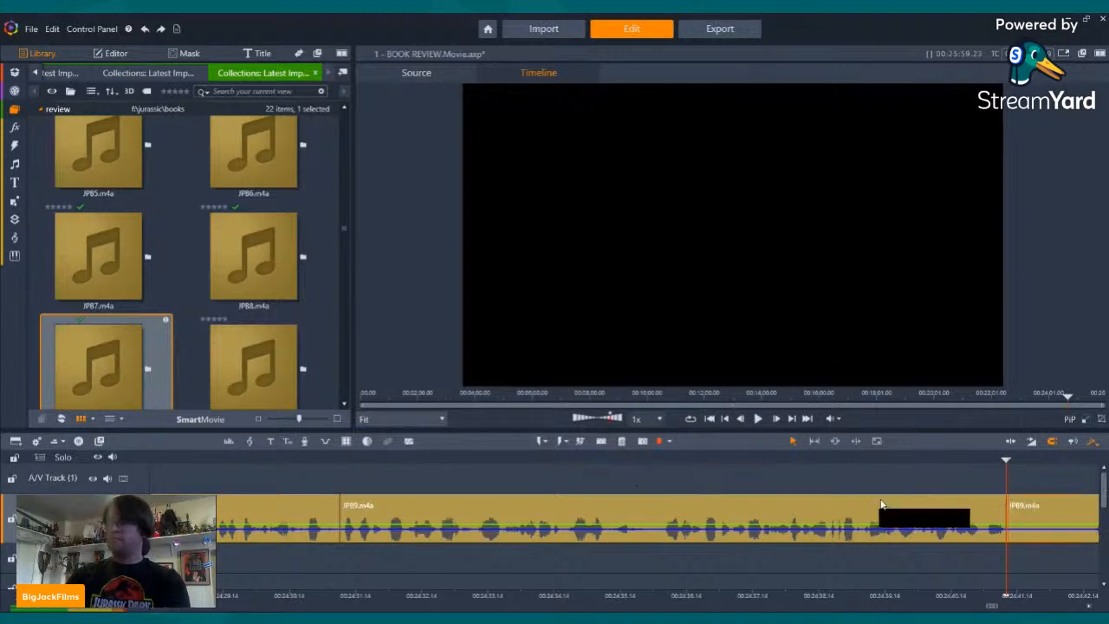
- Find where speech resumes near 00:24:43, split the narration just before it, and delete the silence back to the cut near 00:24:41
key(Right)
key(Right)
key(Right)
key(Right)
key(Right)
key(Right)
key(Right)
key(Right)
key(Right)
key(Right)
key(Right)
key(Right)
key(Right)
key(Right)
key(Right)
key(Right)
key(Right)
key(Right)
key(Right)
key(Right)
key(Right)
key(Right)
key(Right)
key(Right)
key(Right)
key(Right)
key(Right)
key(Right)
key(Right)
key(Right)
key(Right)
key(Right)
key(Right)
key(Right)
key(Right)
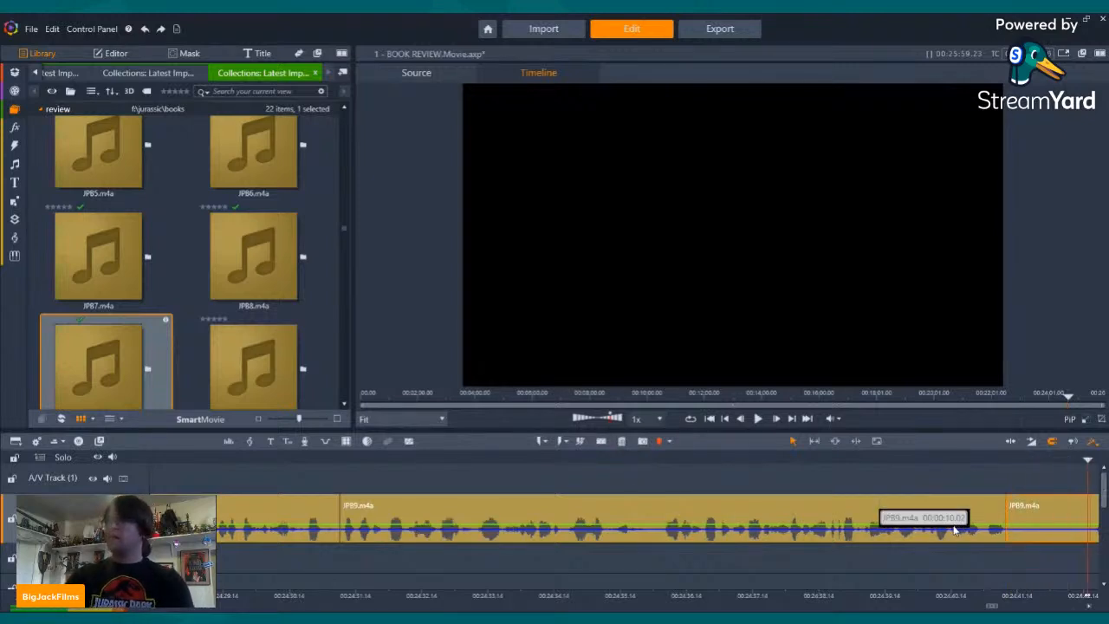
click(759, 419)
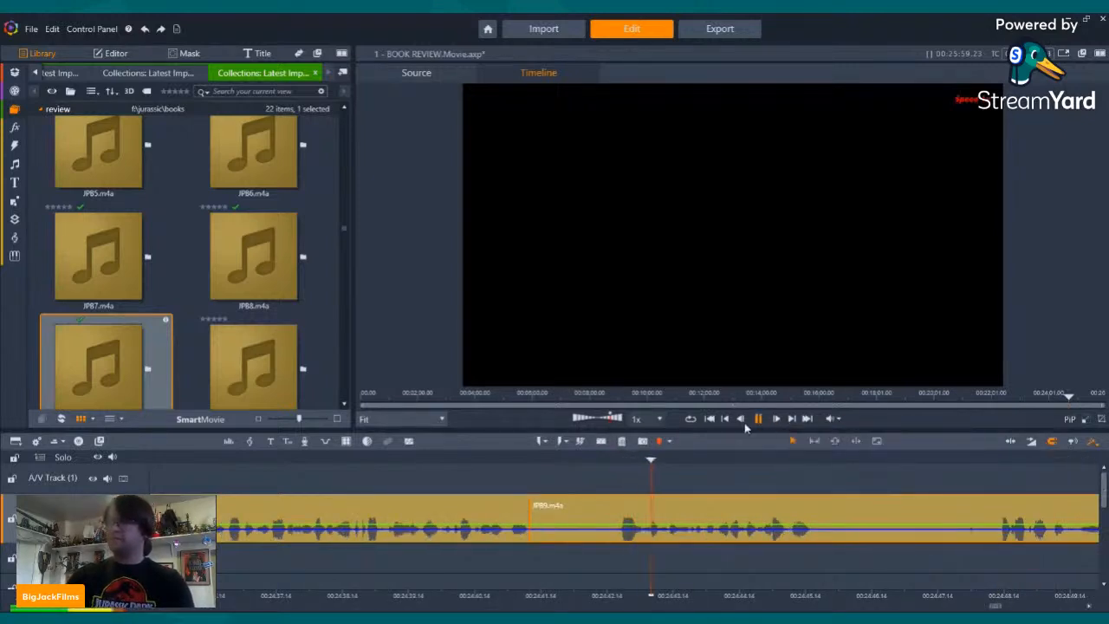
click(617, 464)
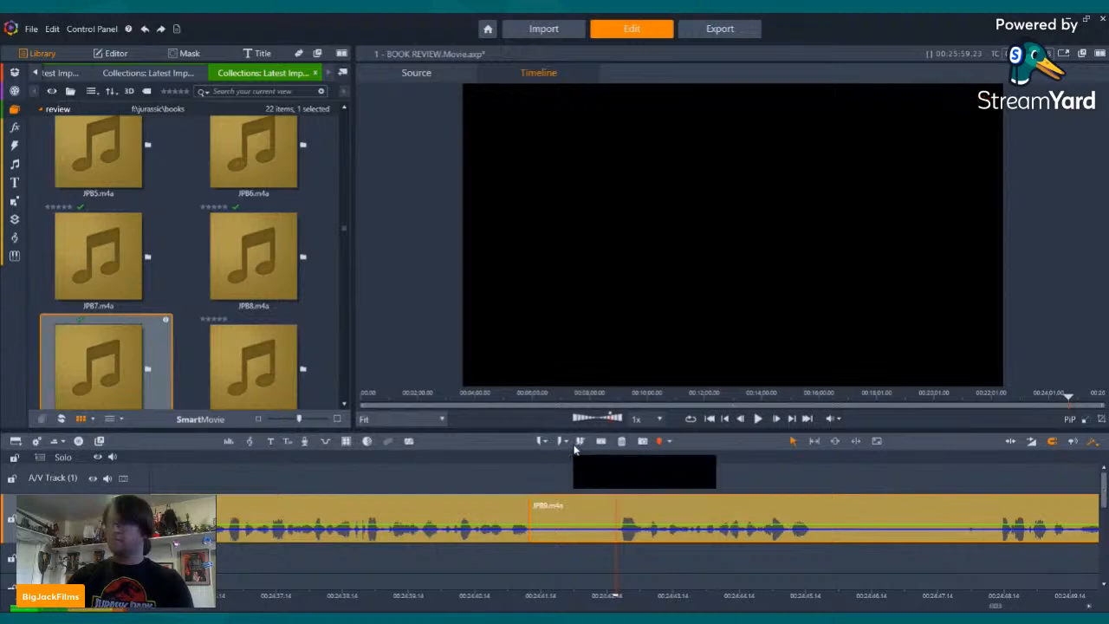
click(600, 441)
click(621, 441)
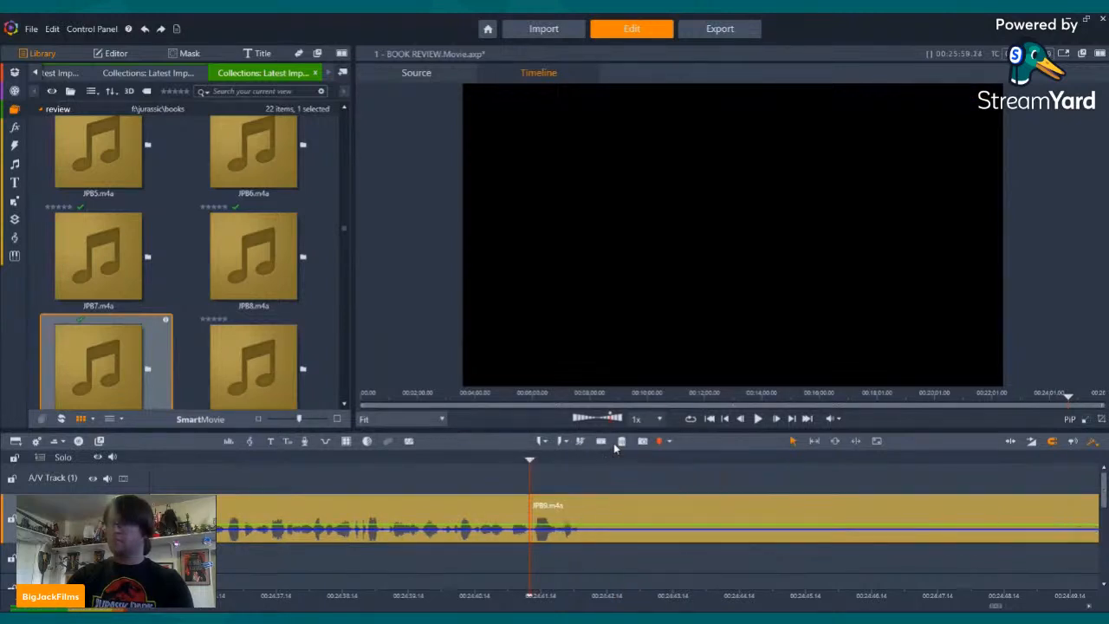
- Play across the new cut, split the narration near 00:24:44 and just before speech resumes near 00:24:47, and delete the silence between
click(759, 418)
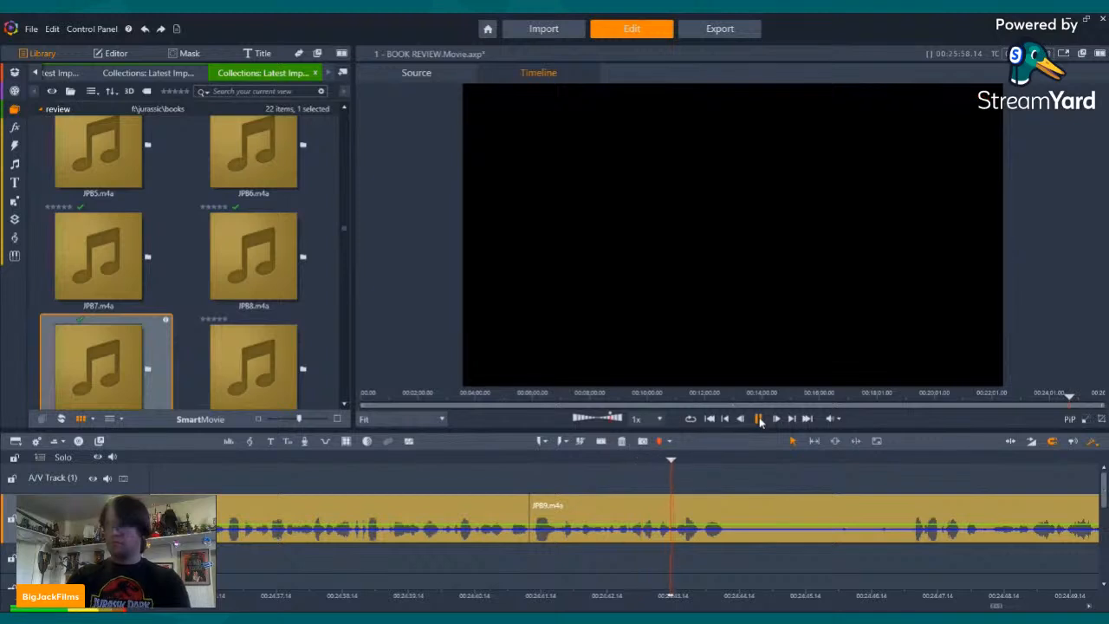
click(759, 419)
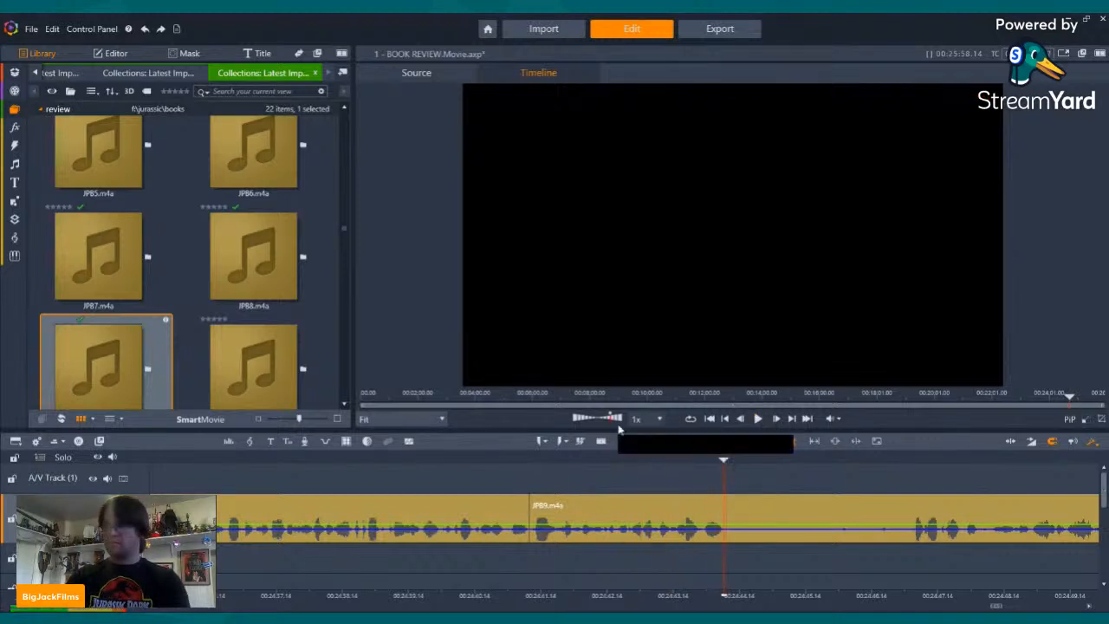
click(600, 441)
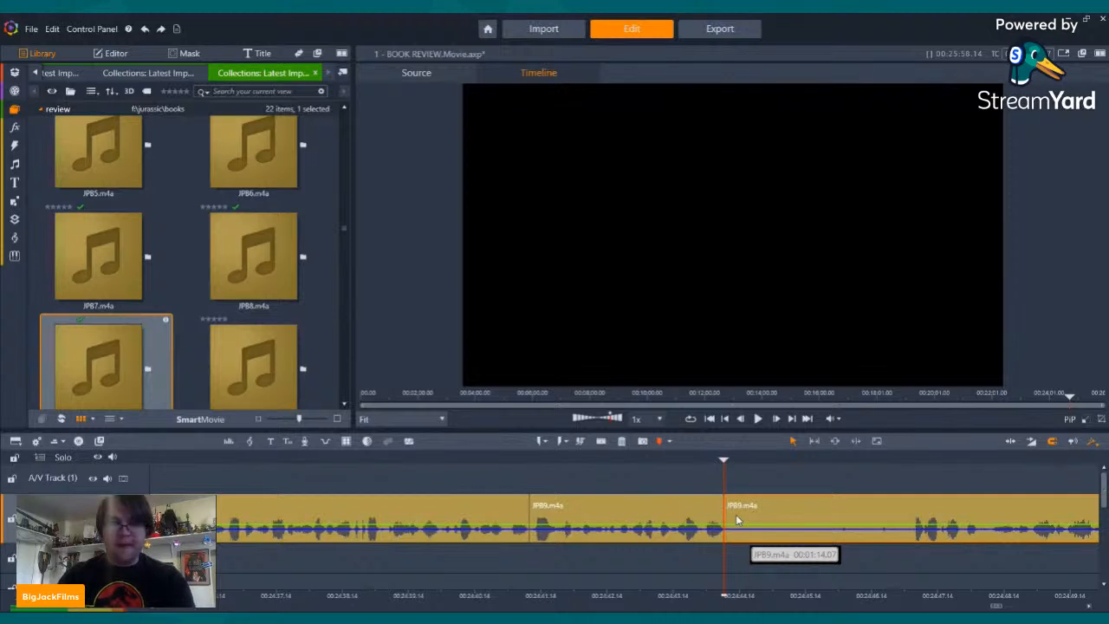
click(916, 459)
drag(915, 460, 911, 460)
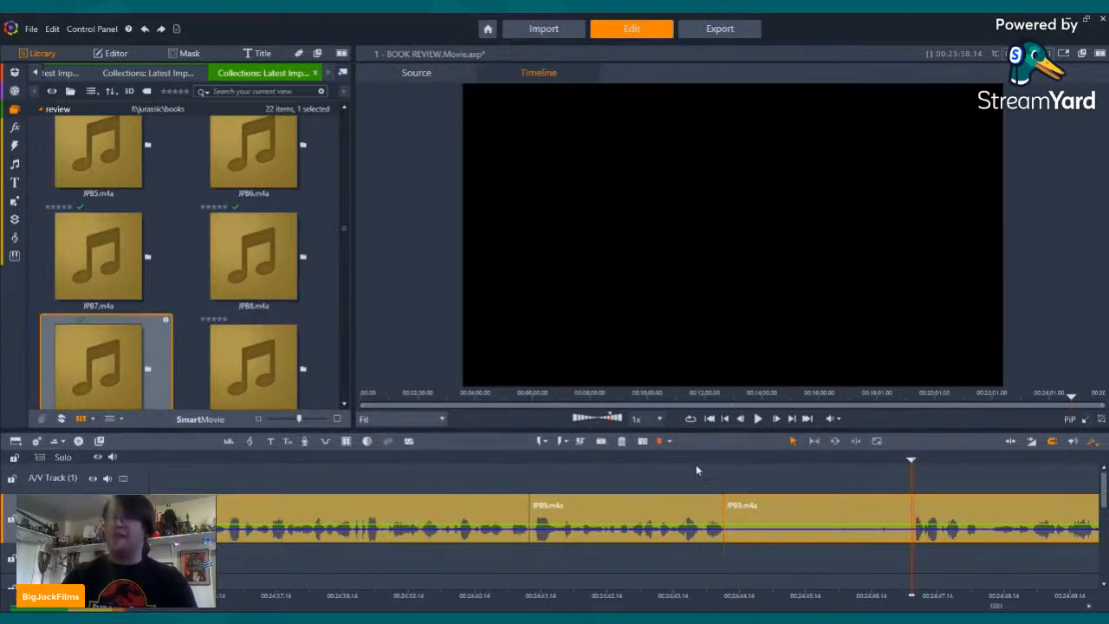
click(602, 441)
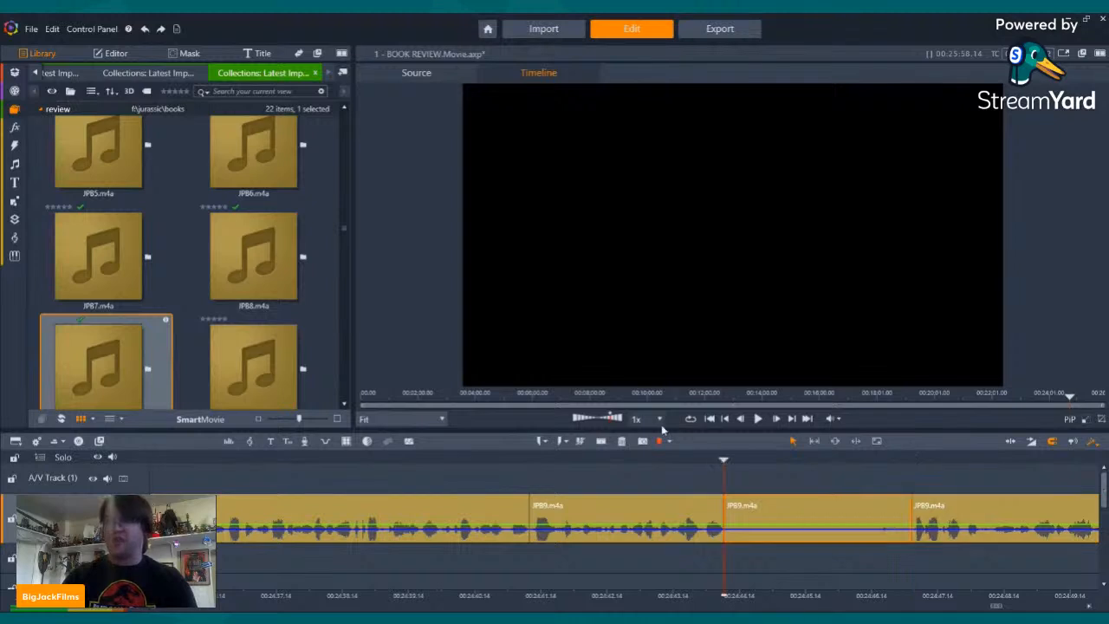
click(621, 441)
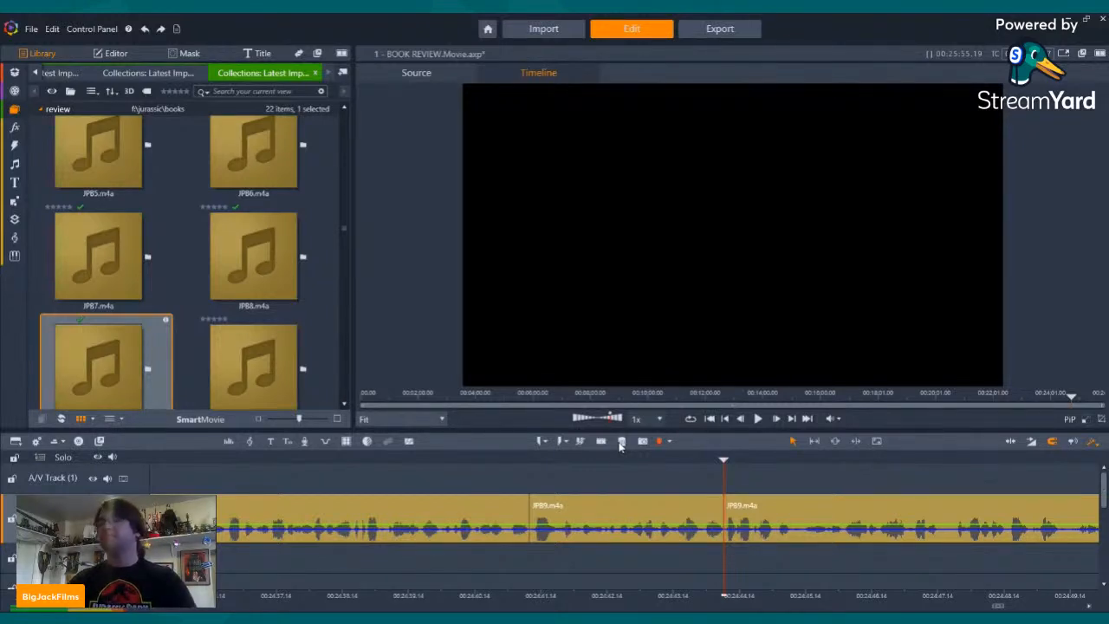
- Play on from the cut near 00:24:44, split the narration near 00:24:47 and near 00:24:48, and delete the short passage between
click(757, 419)
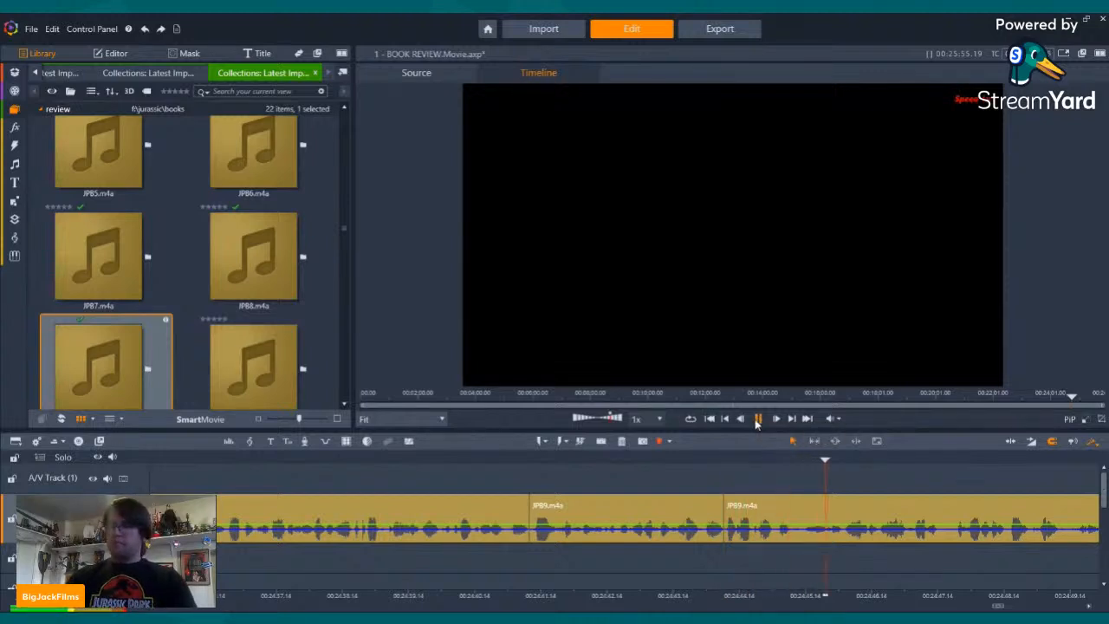
click(757, 418)
click(758, 418)
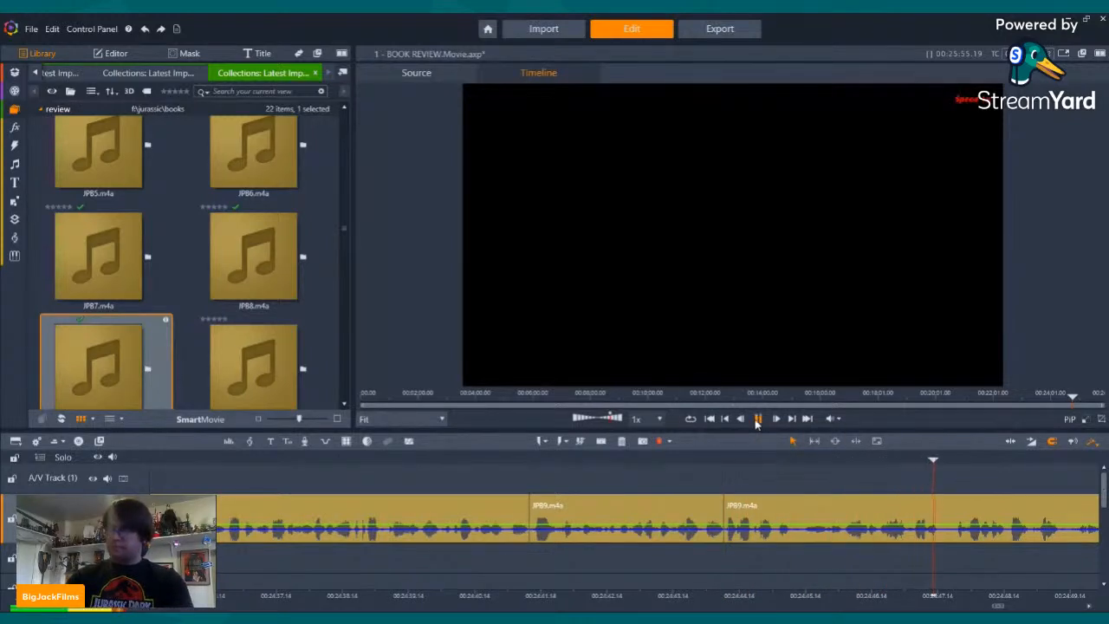
click(856, 461)
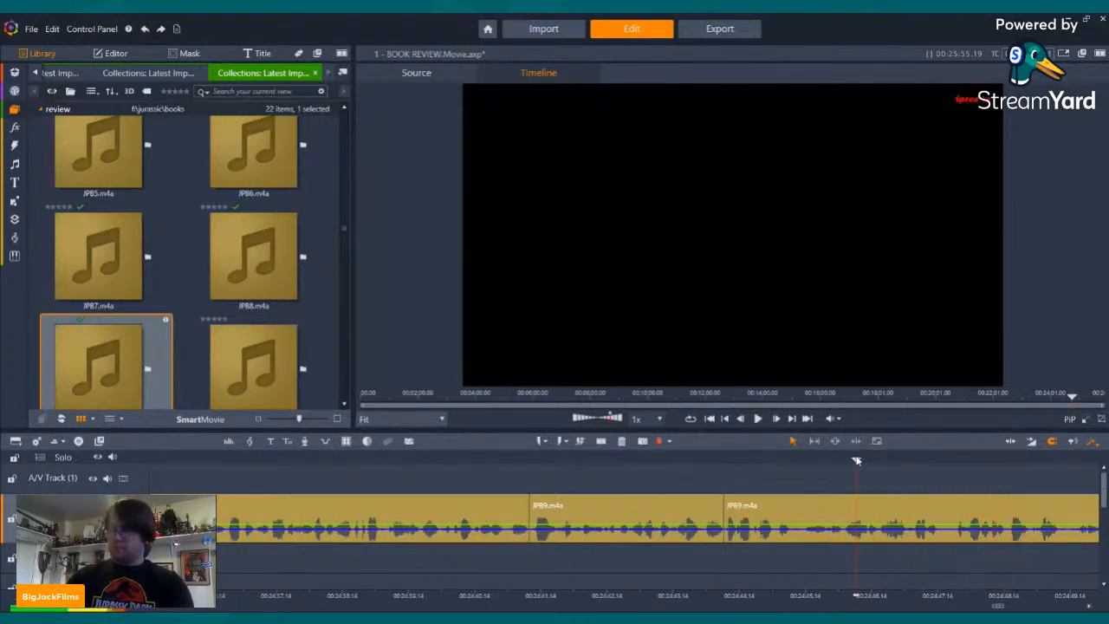
click(757, 418)
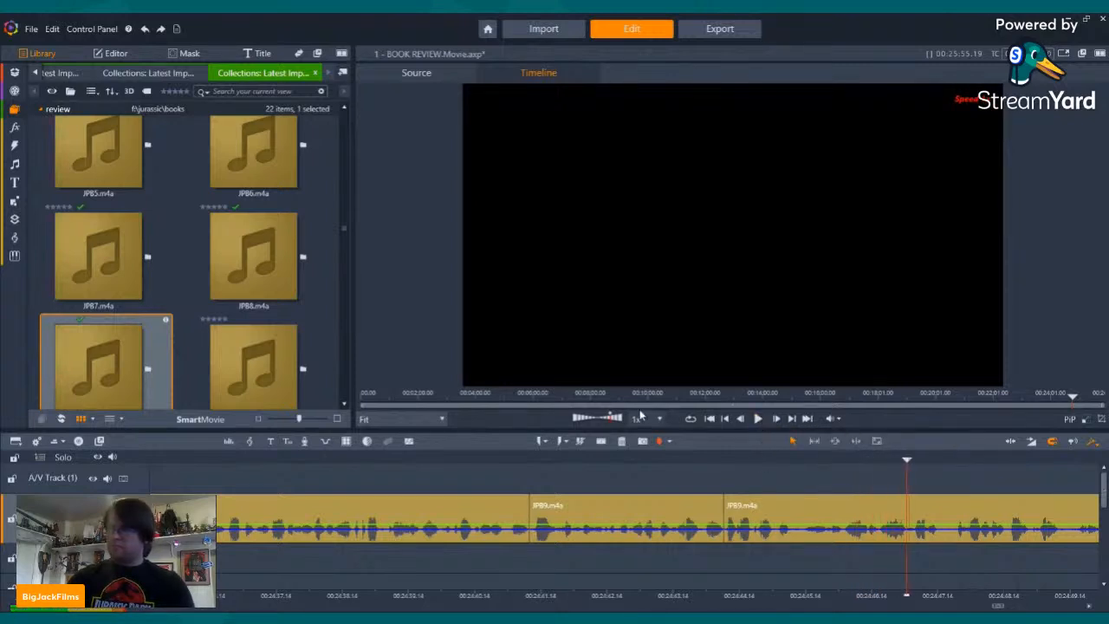
click(581, 441)
click(959, 460)
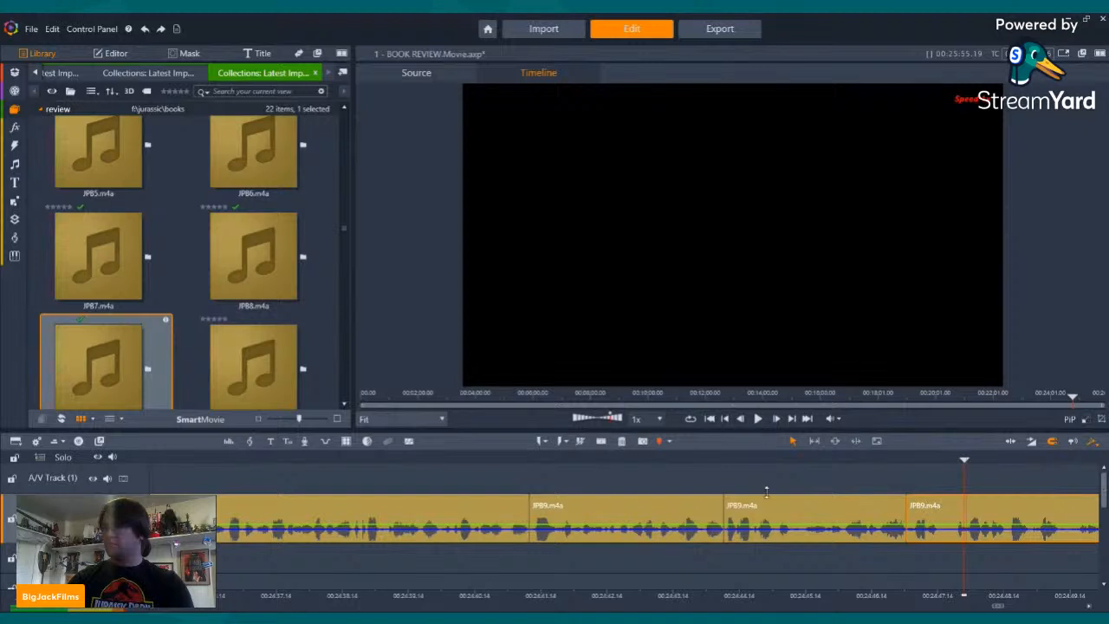
click(604, 441)
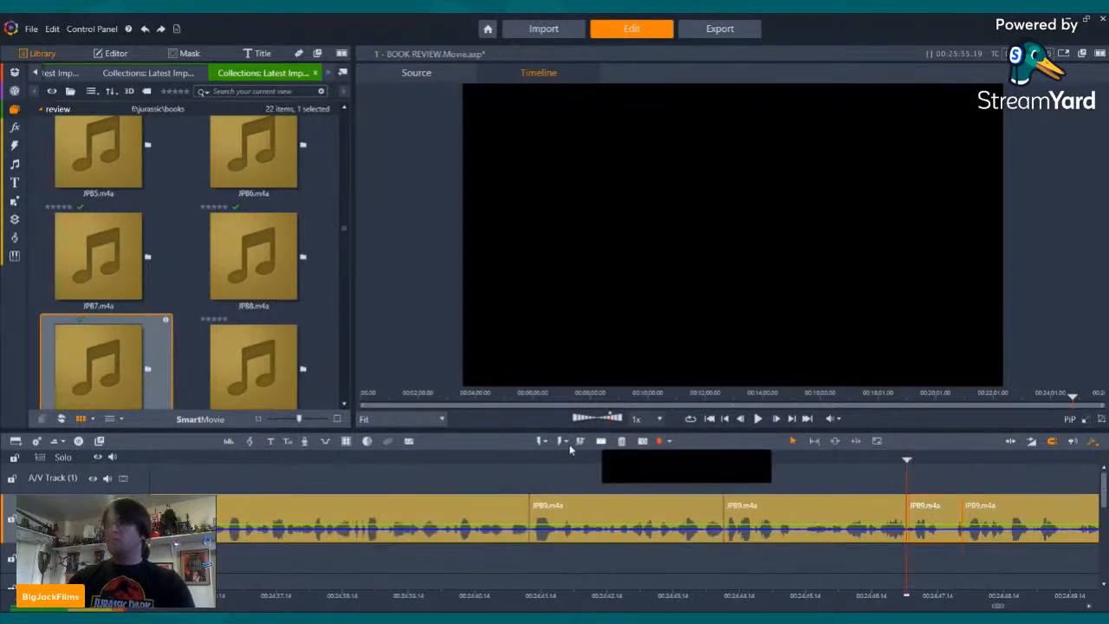
click(621, 441)
- Replay the narration from just before 00:24:47 across the new cut and split it where the speech pauses near 00:24:56
key(Left)
key(Left)
key(Left)
key(Left)
key(Left)
key(Left)
key(Left)
key(Left)
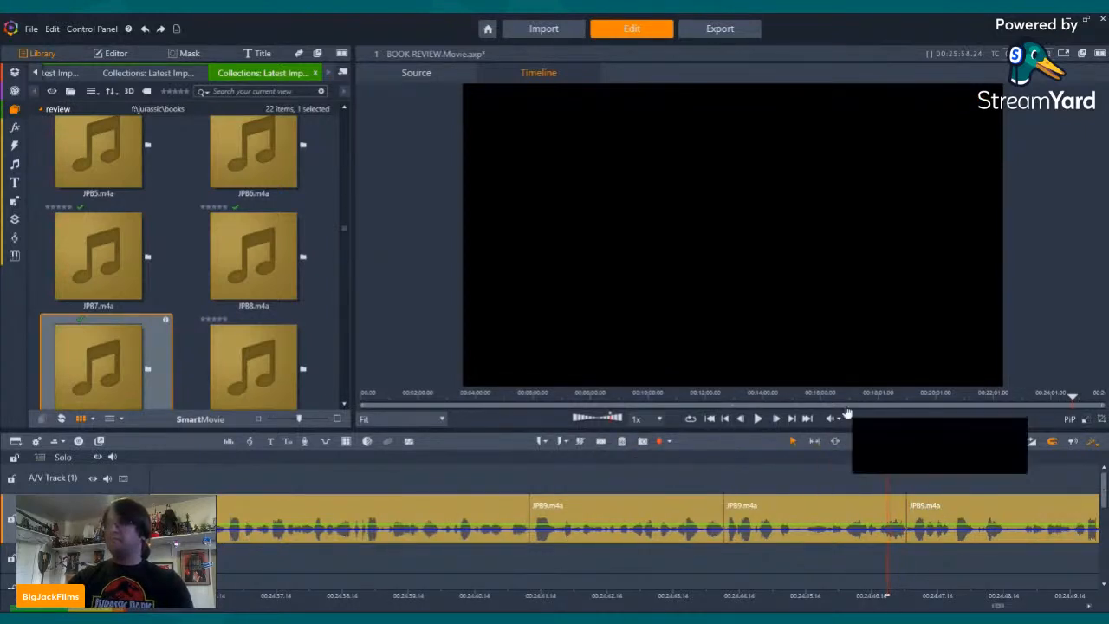
click(758, 419)
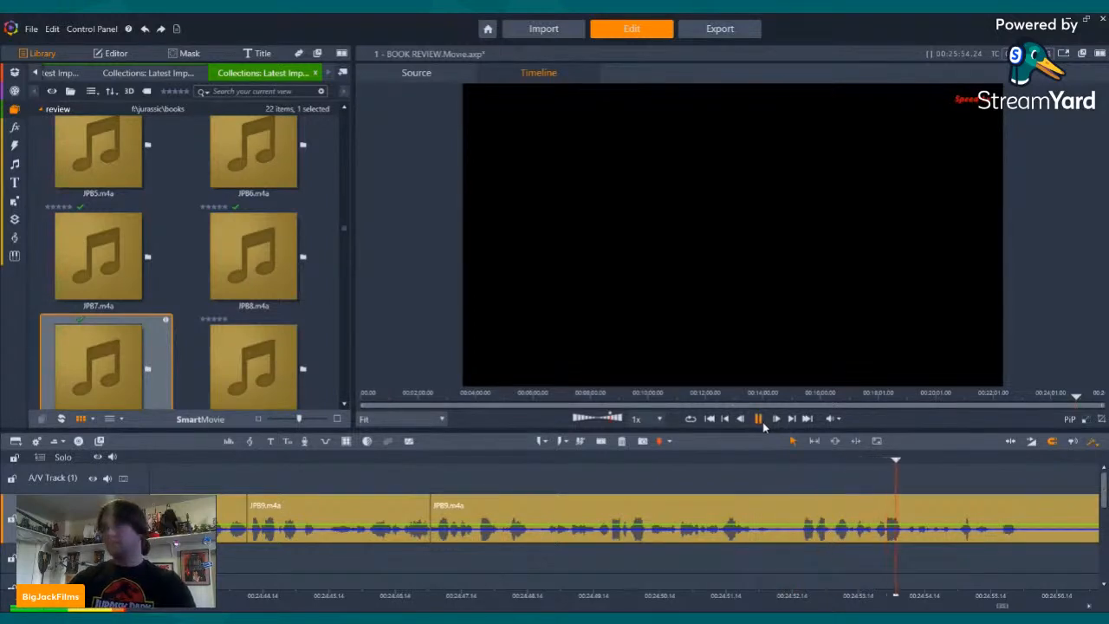
click(757, 419)
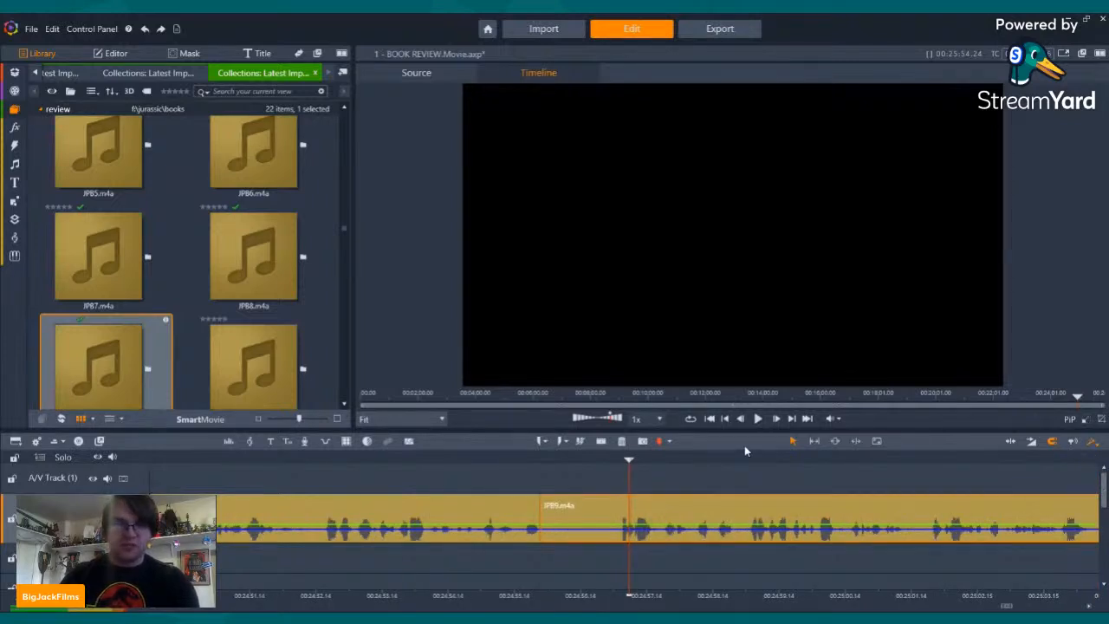
- Split the narration just before speech resumes near 00:24:57 and delete the silence back to the cut near 00:24:56
key(Left)
key(Left)
key(Left)
key(Left)
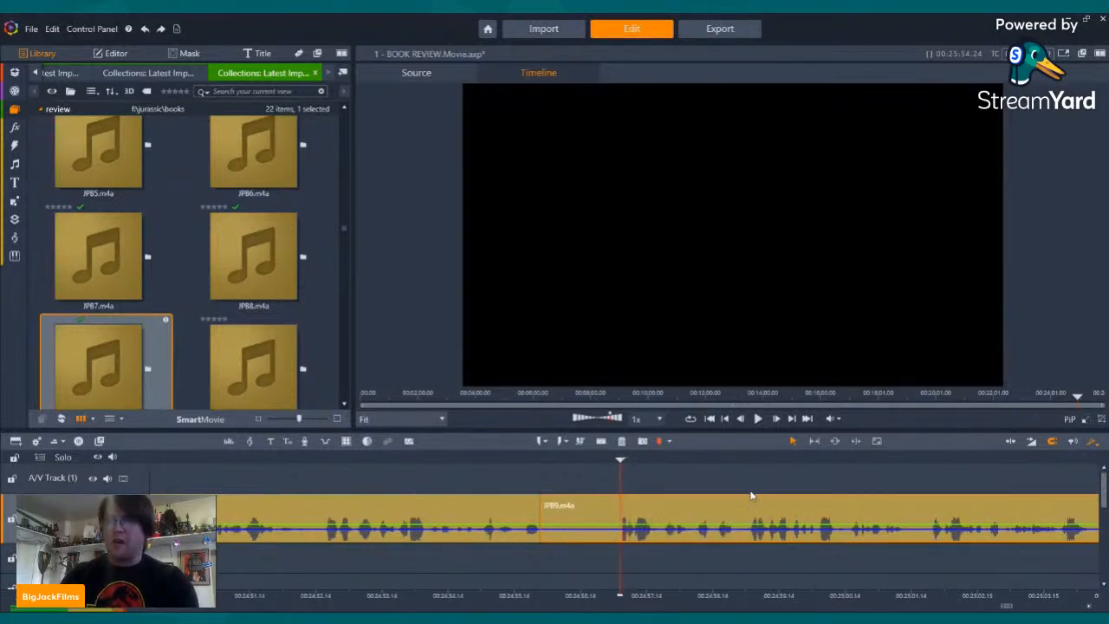
click(589, 518)
click(624, 442)
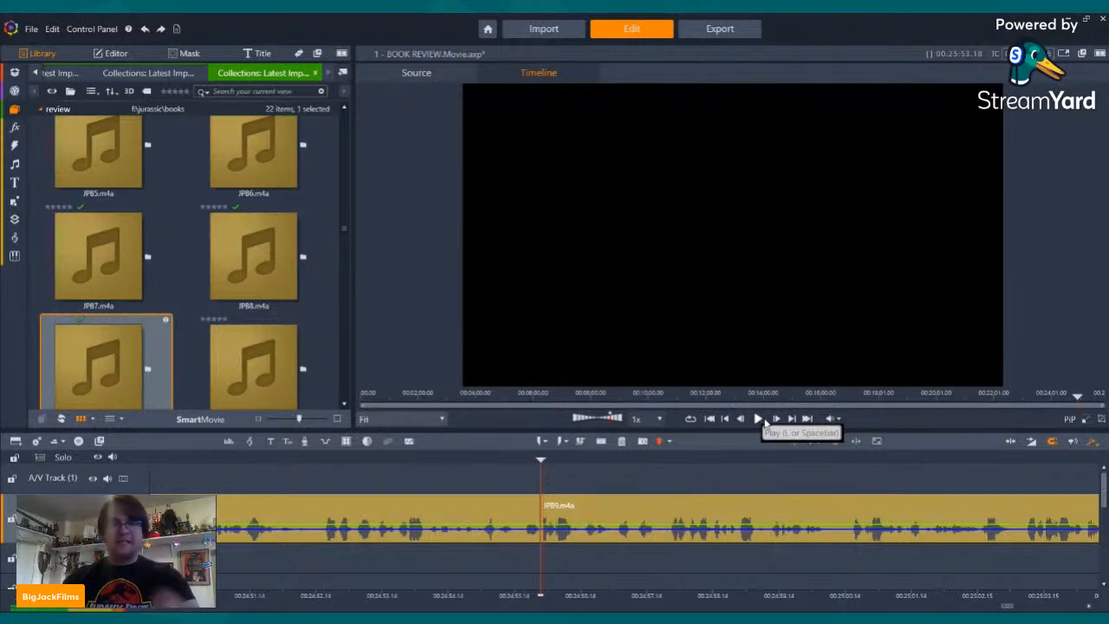
- Play on from the cut near 00:24:56 and split the narration where the speech pauses near 00:25:00
click(759, 419)
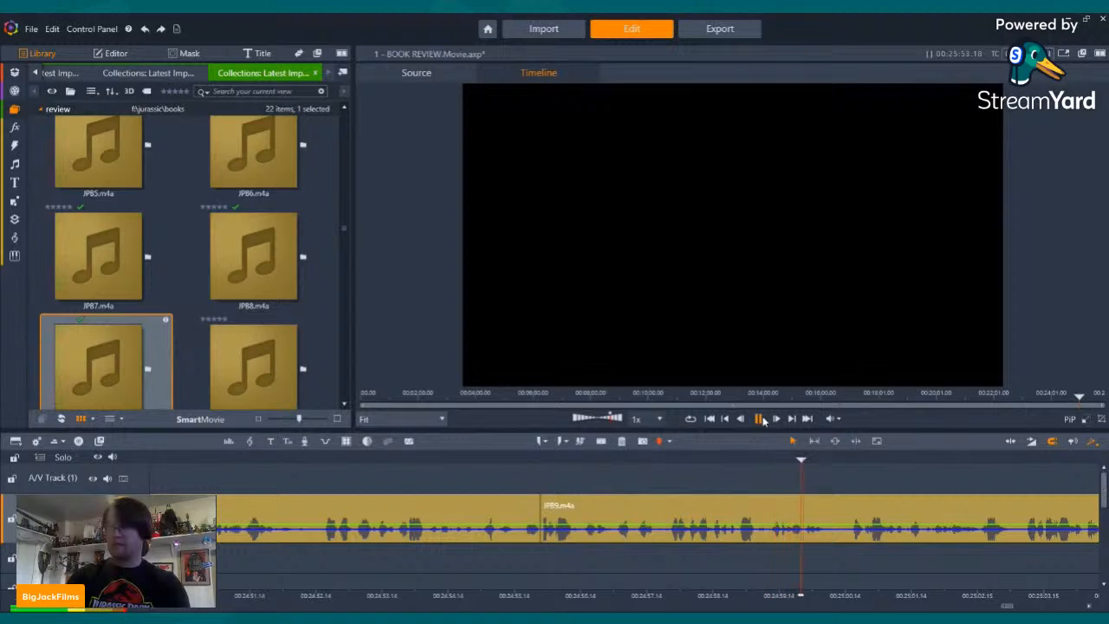
click(759, 420)
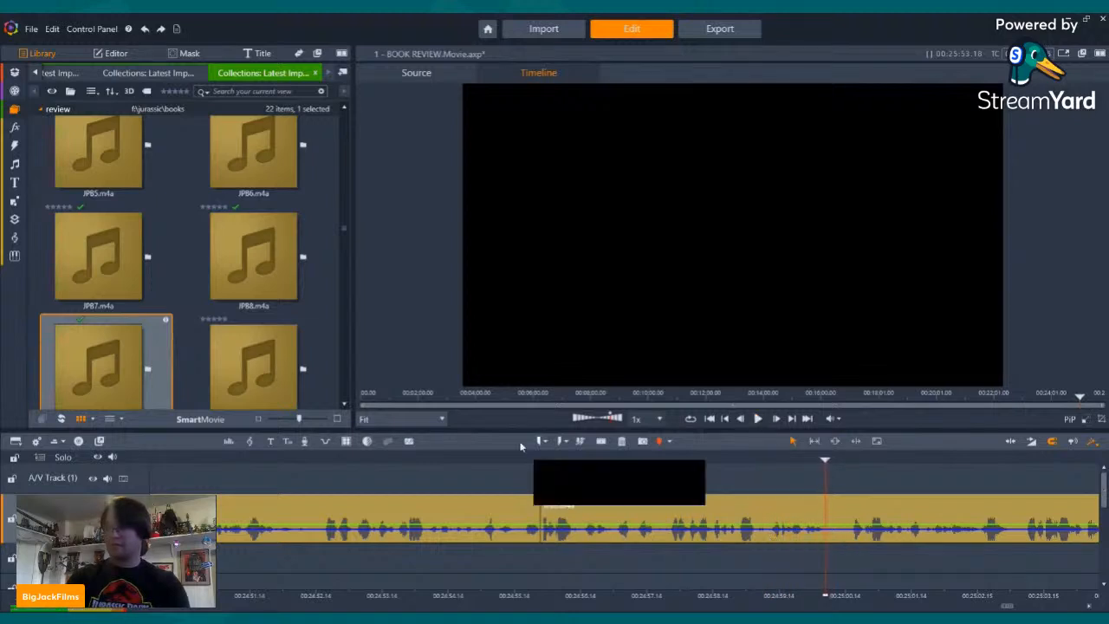
click(602, 442)
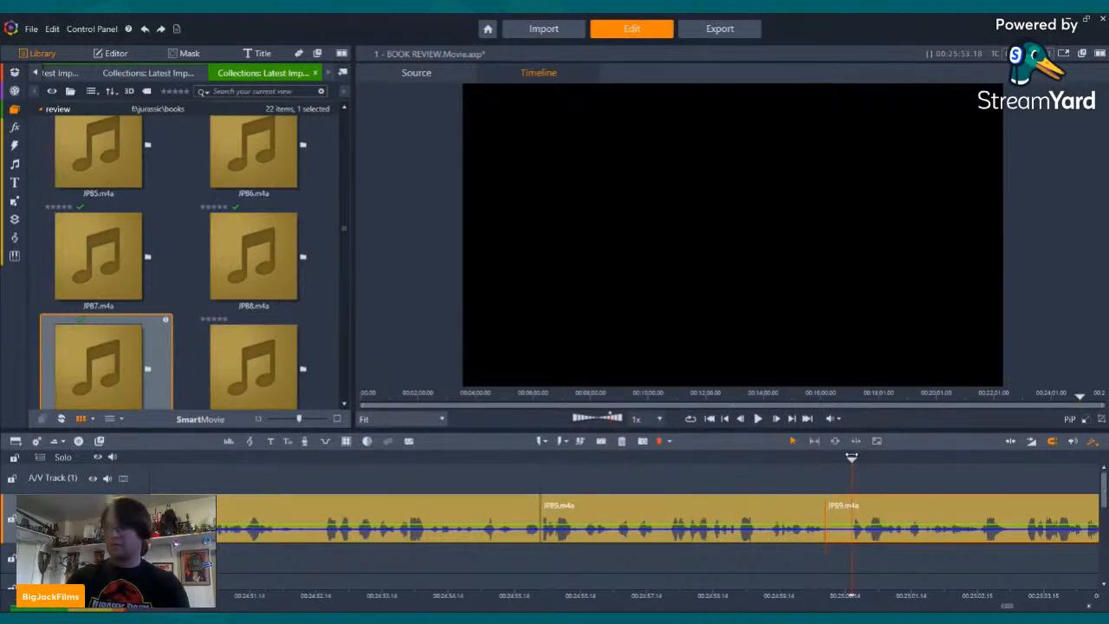
- Split the narration just before speech resumes after 00:25:00 and delete the silence back to the preceding cut
click(758, 420)
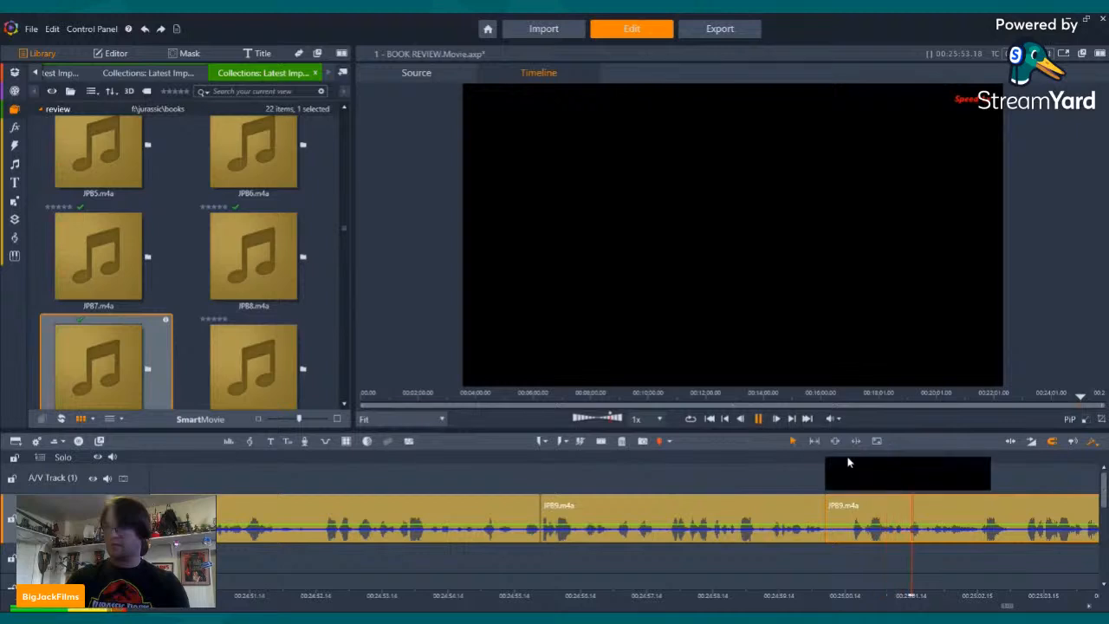
click(860, 460)
click(853, 459)
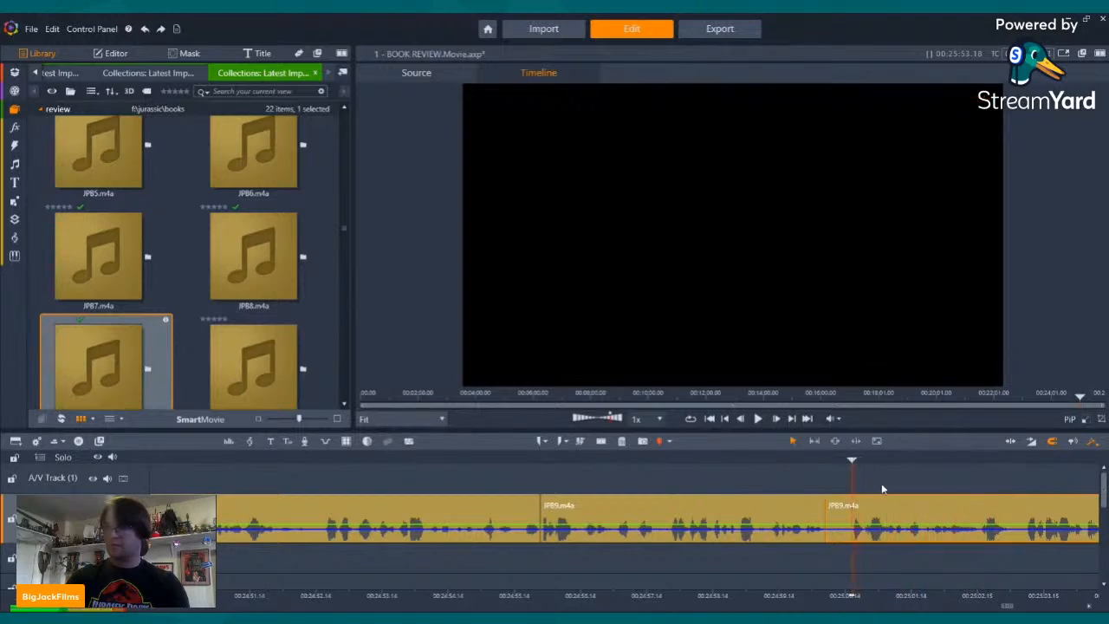
click(600, 441)
click(838, 518)
key(Delete)
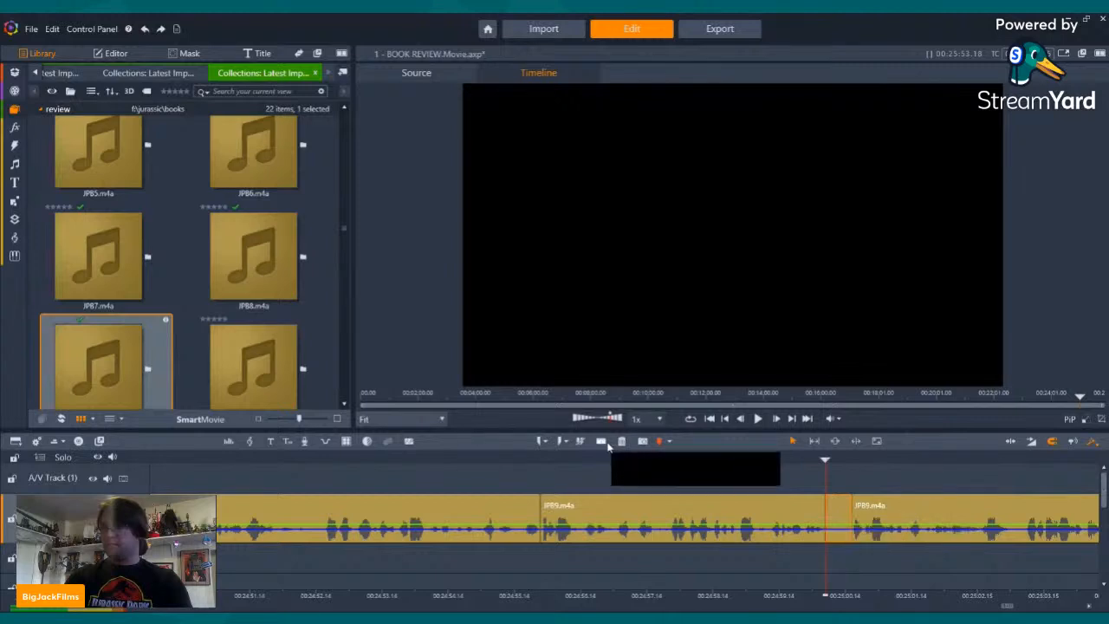
- Play on from the cut near 00:25:00, split the narration near 00:25:02 and near 00:25:03, and delete the short passage between
click(763, 418)
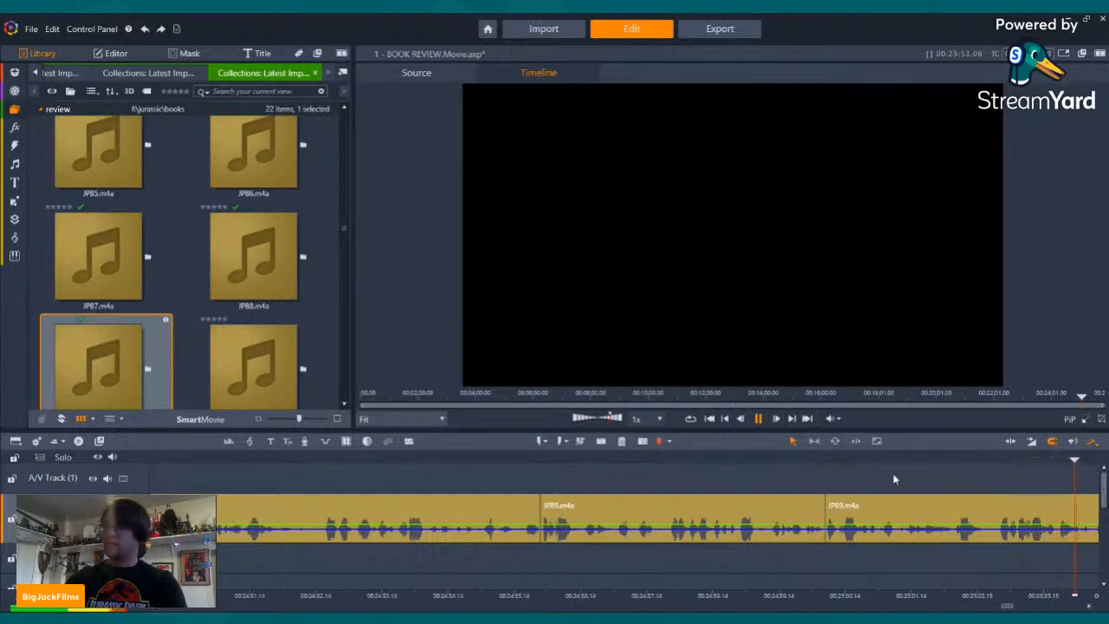
click(505, 463)
click(600, 441)
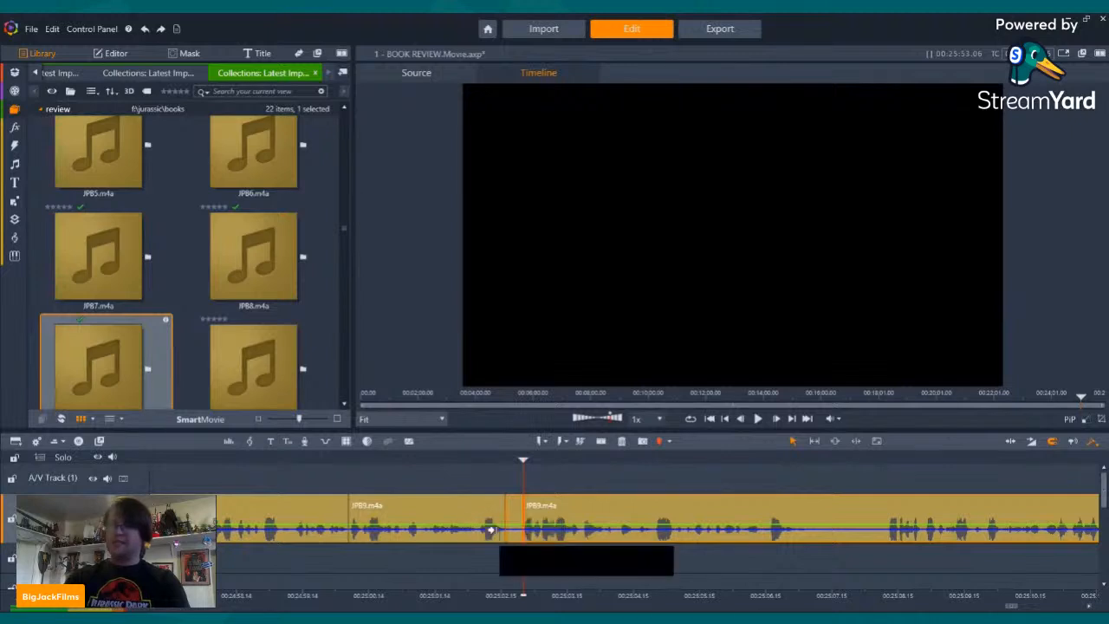
right_click(515, 524)
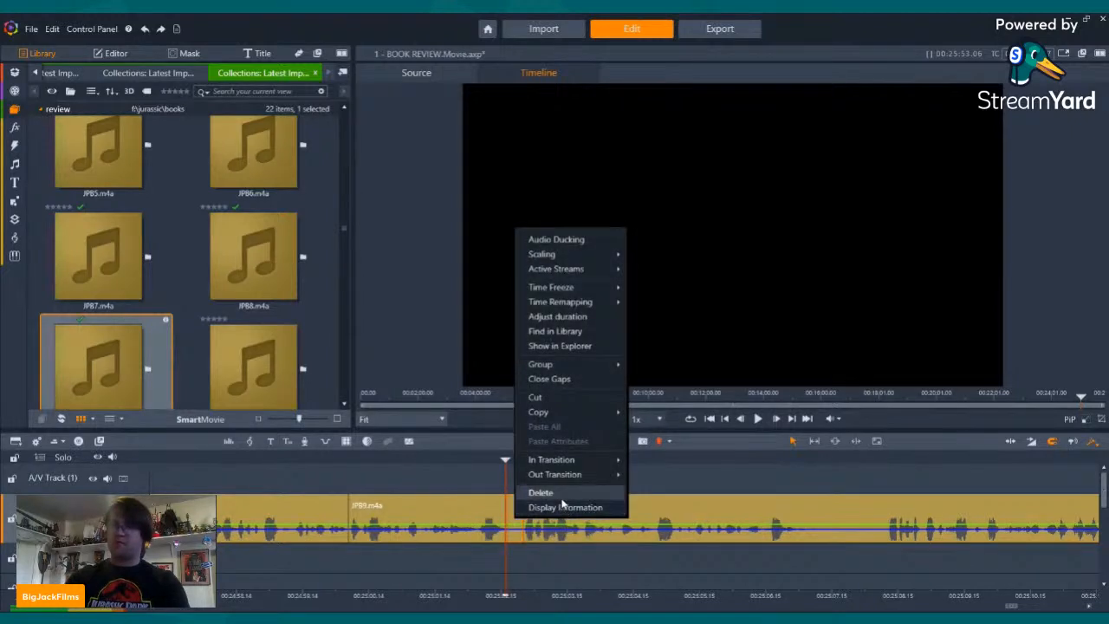
click(563, 492)
- Replay the narration from just before the cut near 00:25:02 and split it where the speech pauses near 00:25:07
key(Left)
key(Left)
key(Left)
key(Left)
key(Left)
key(Left)
key(Left)
key(Left)
key(Left)
key(Left)
key(Left)
key(Left)
key(Left)
key(Left)
key(Left)
key(Left)
key(Left)
key(Left)
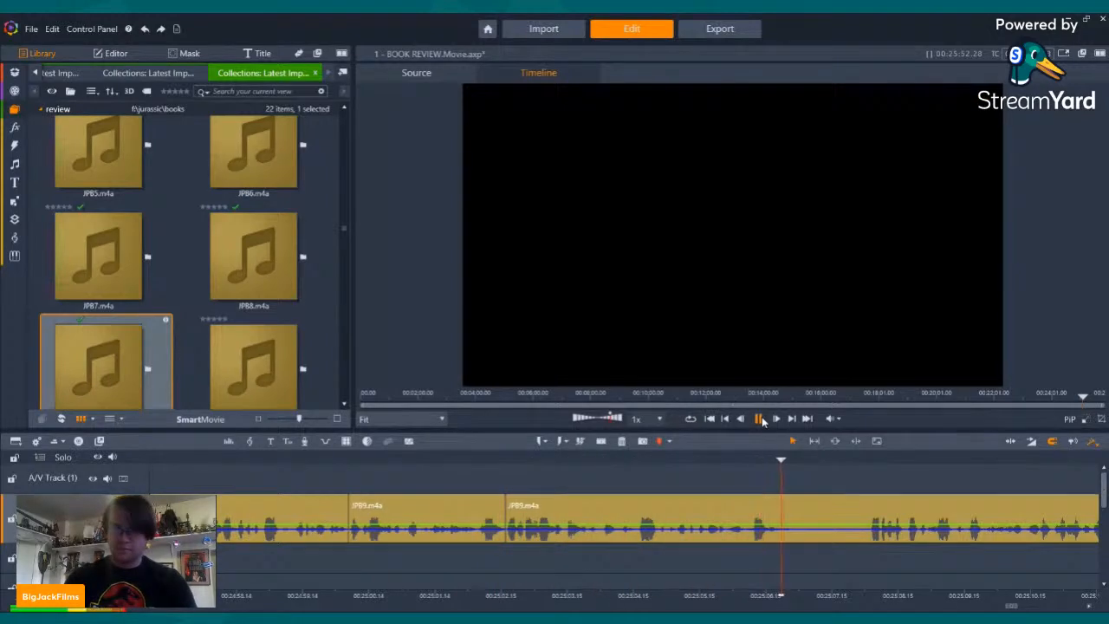
click(759, 418)
click(601, 441)
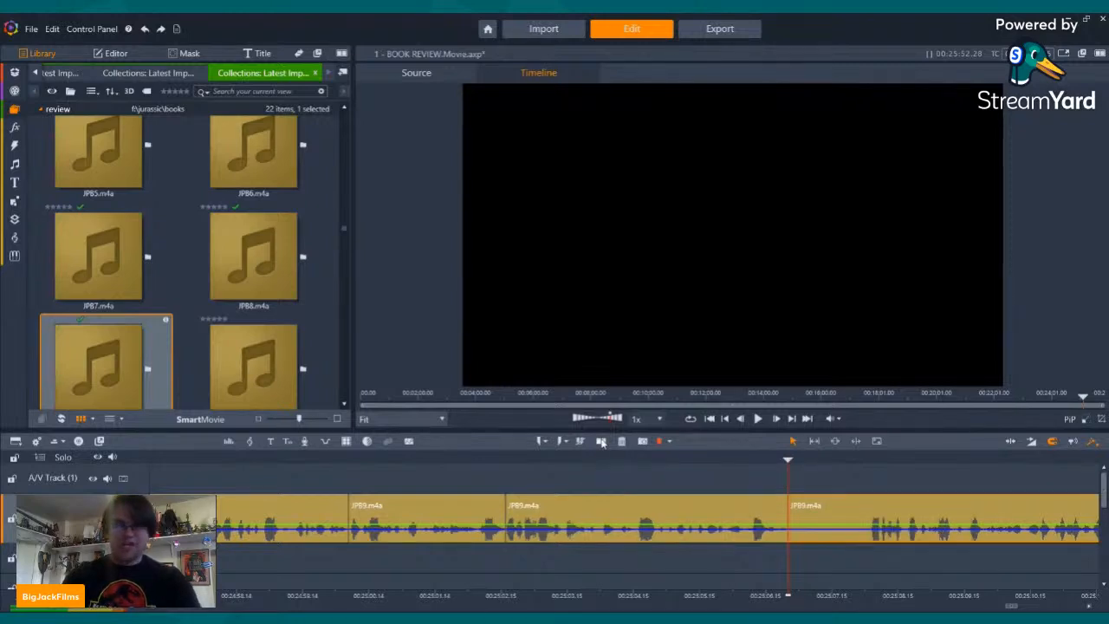
- Split the narration just before speech resumes near 00:25:08 and delete the silence back to the cut near 00:25:07
key(Right)
key(Right)
key(Right)
key(Right)
key(Right)
key(Right)
key(Right)
key(Right)
key(Right)
key(Right)
key(Right)
key(Right)
key(Right)
key(Right)
key(Right)
key(Right)
key(Right)
key(Right)
key(Right)
key(Right)
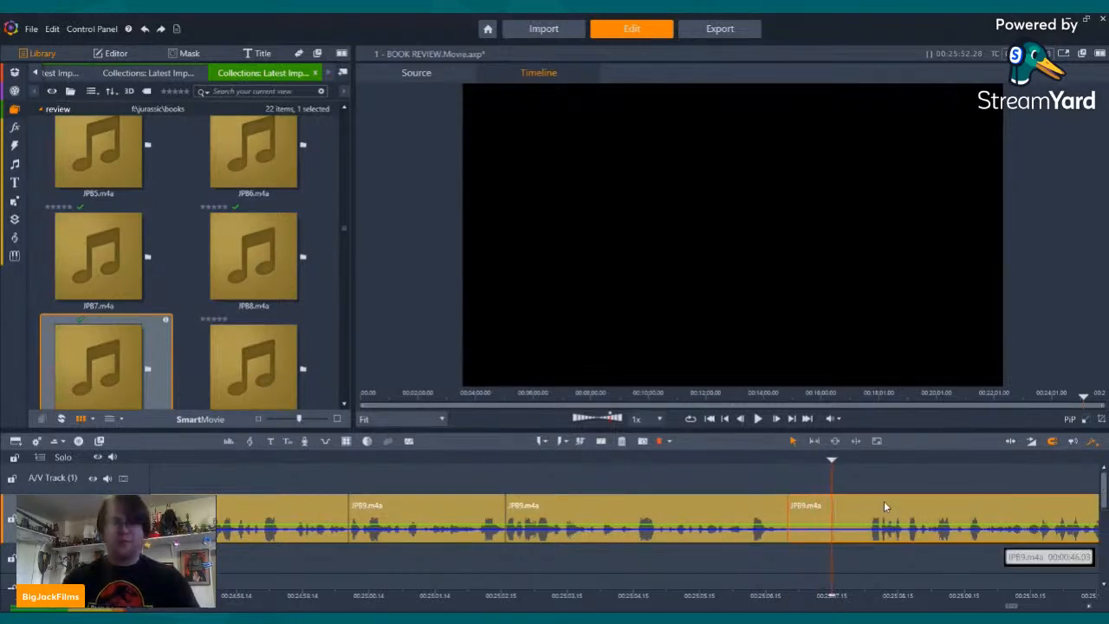
key(Right)
key(Right)
key(Right)
key(Right)
key(Right)
key(Right)
key(Right)
key(Right)
key(Right)
key(Right)
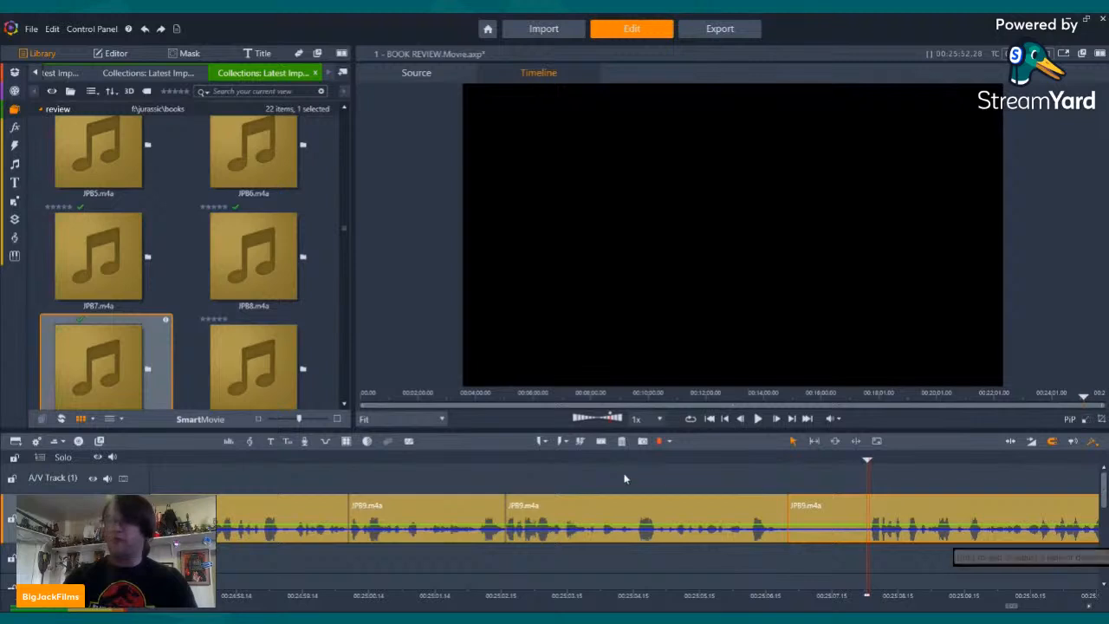
click(605, 442)
click(829, 508)
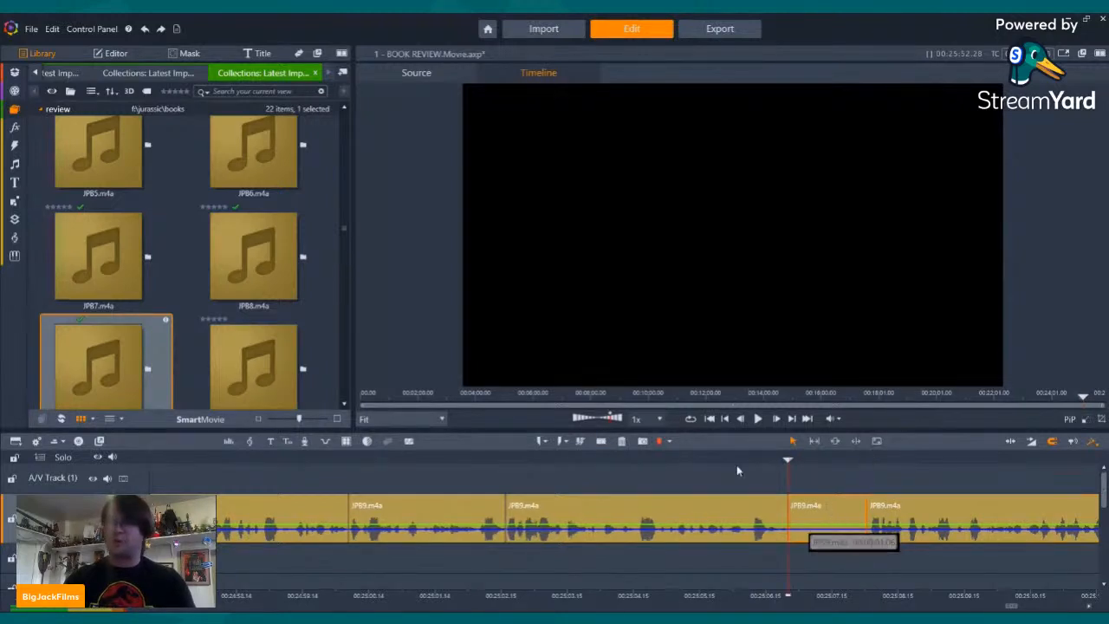
click(623, 441)
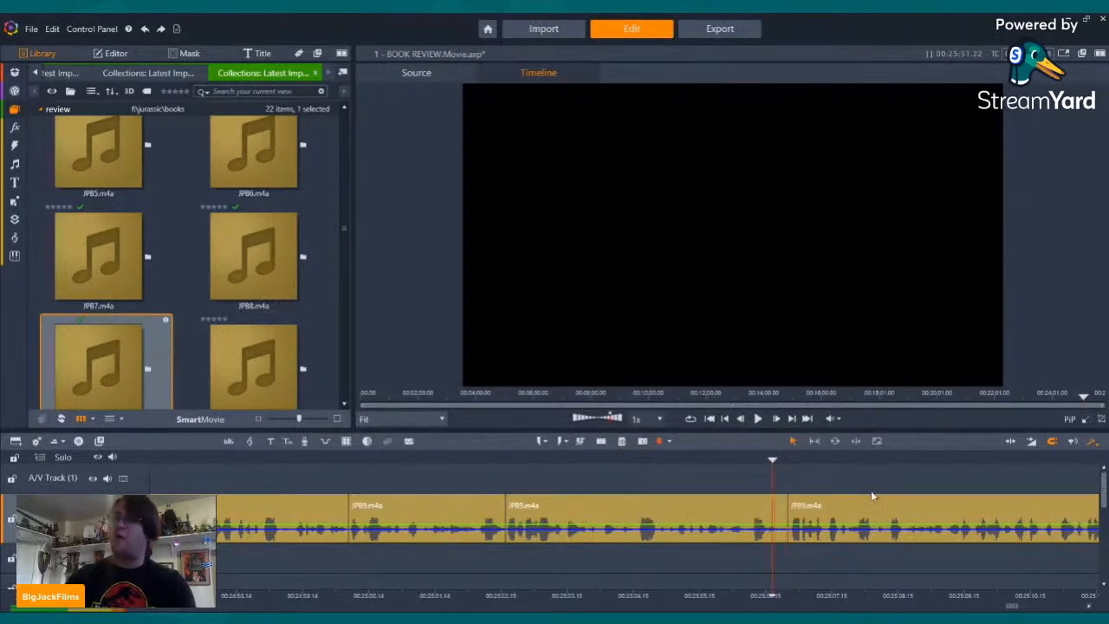
- Play across the new cut near 00:25:07, split the narration on both sides of the short pause near 00:25:13, and delete that pause
click(758, 419)
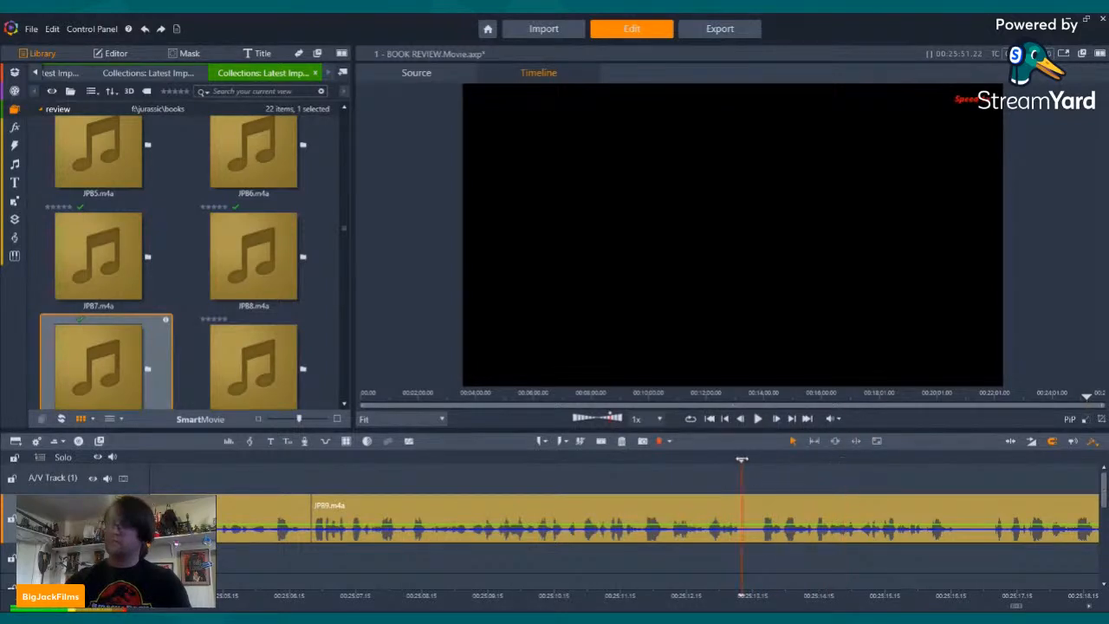
drag(741, 459, 739, 459)
click(601, 442)
key(space)
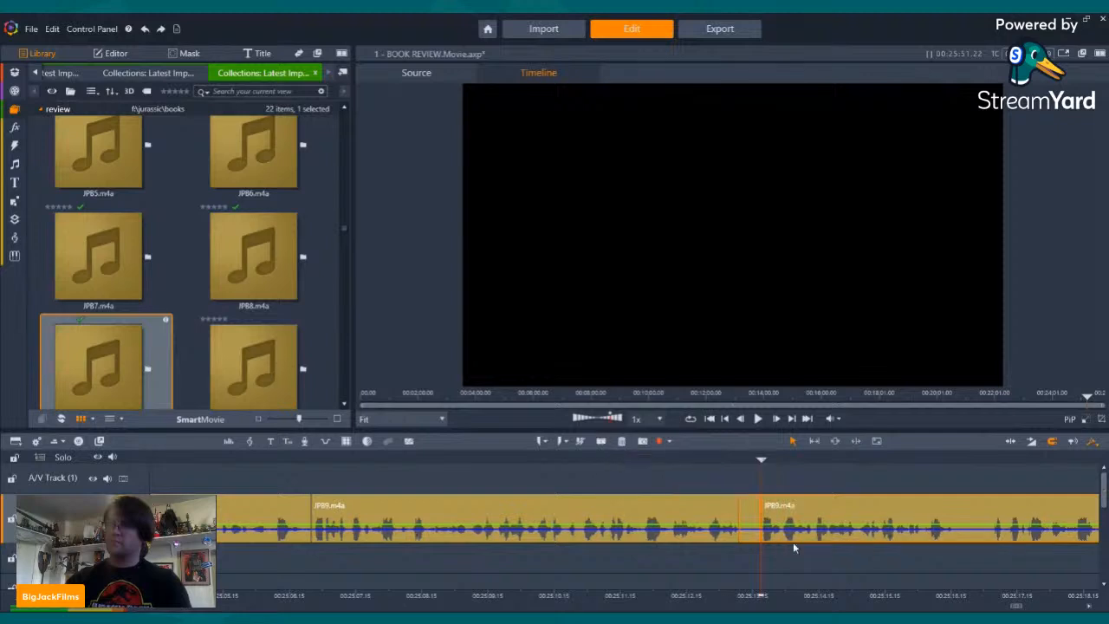
click(742, 513)
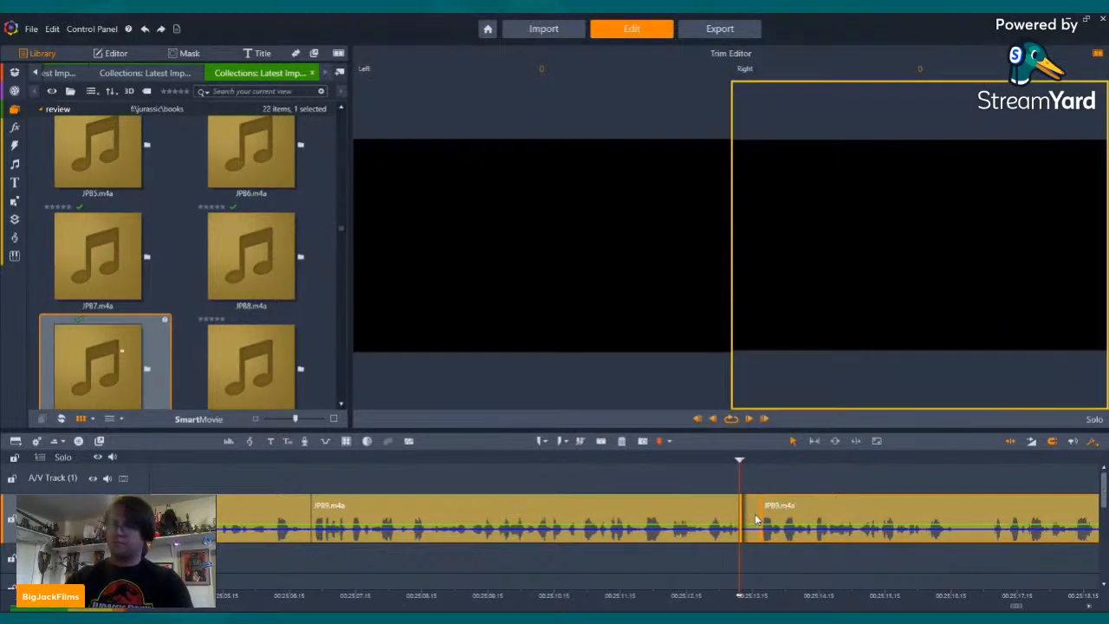
right_click(755, 514)
click(779, 488)
- Replay the narration across the cut near 00:25:13 and split it near 00:25:15
key(Left)
key(Left)
key(Left)
key(Left)
key(Left)
key(Left)
key(Left)
key(Left)
key(Left)
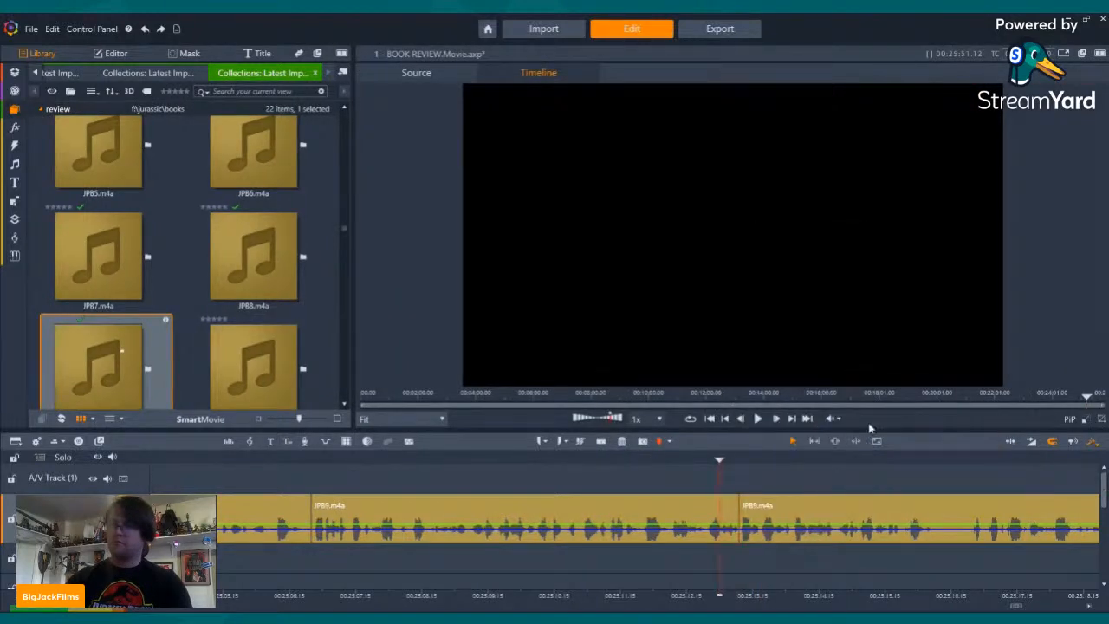
click(758, 419)
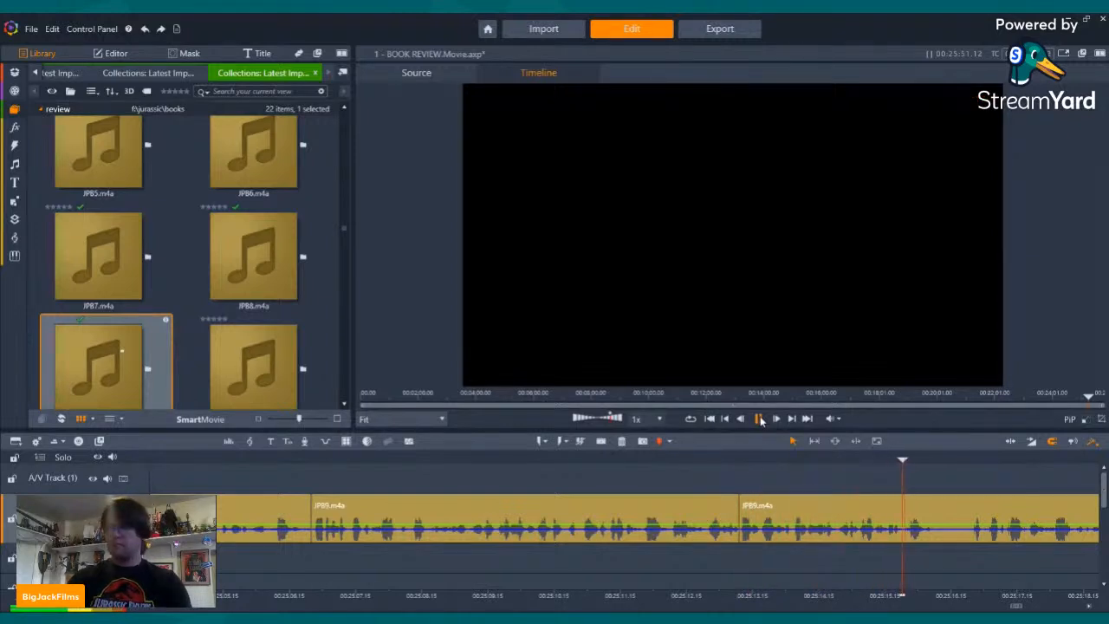
click(820, 457)
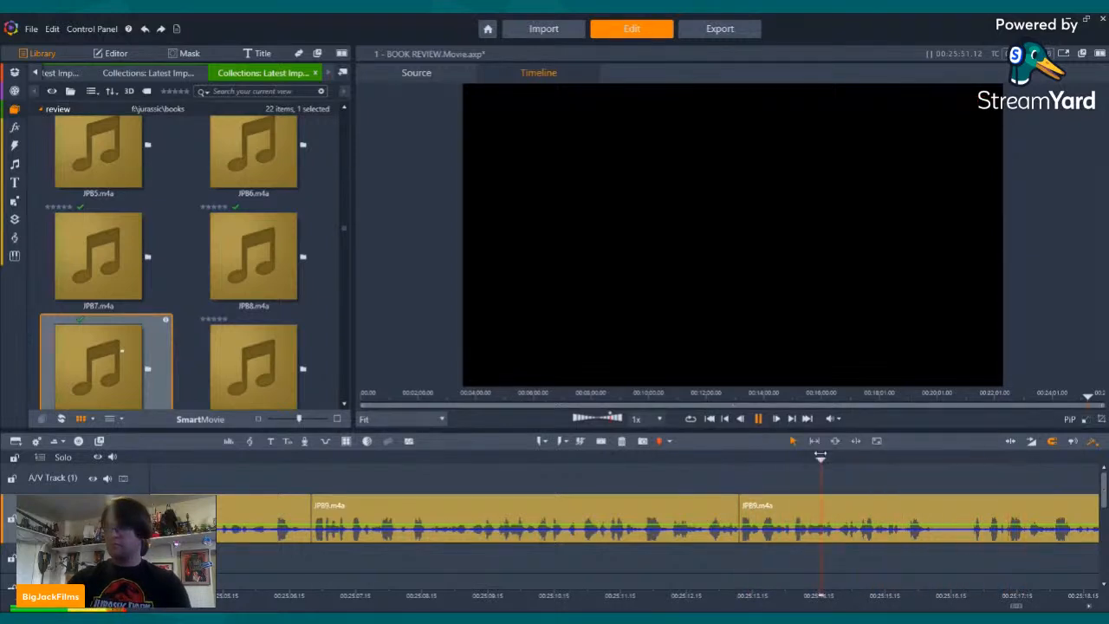
click(759, 419)
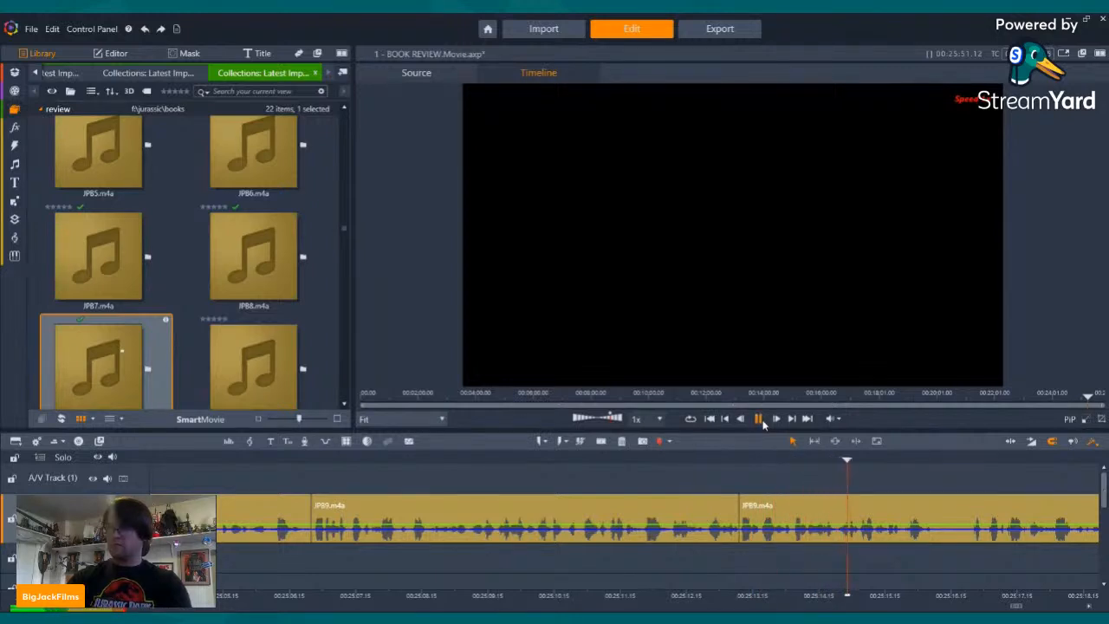
click(760, 419)
click(601, 442)
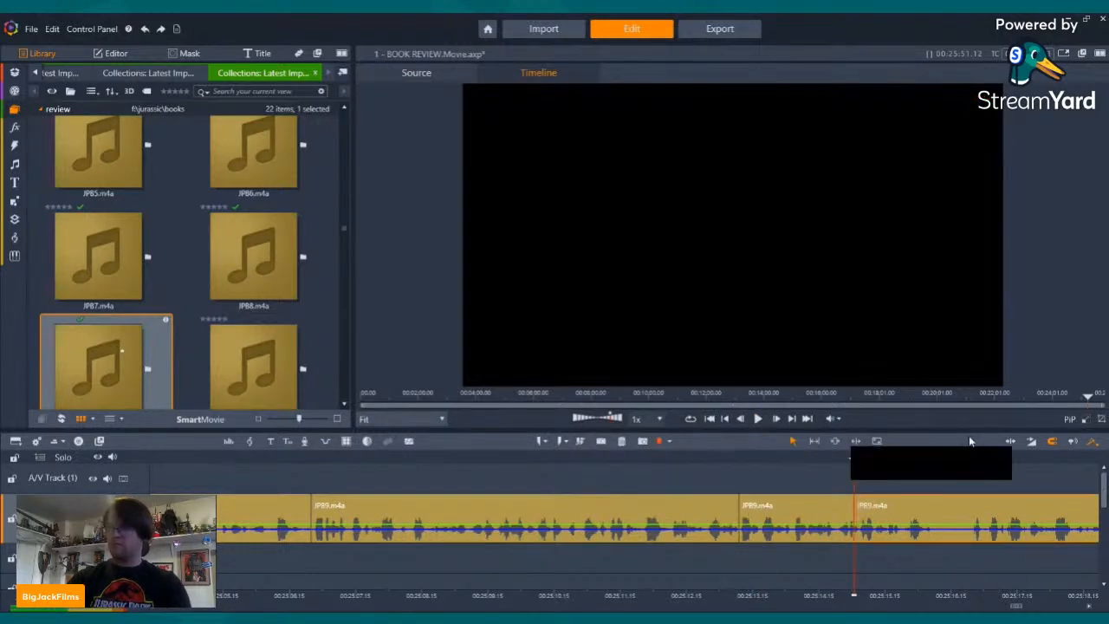
- Listen to the narration around 00:25:17 and split it in the gap between words just after 00:25:17
click(970, 460)
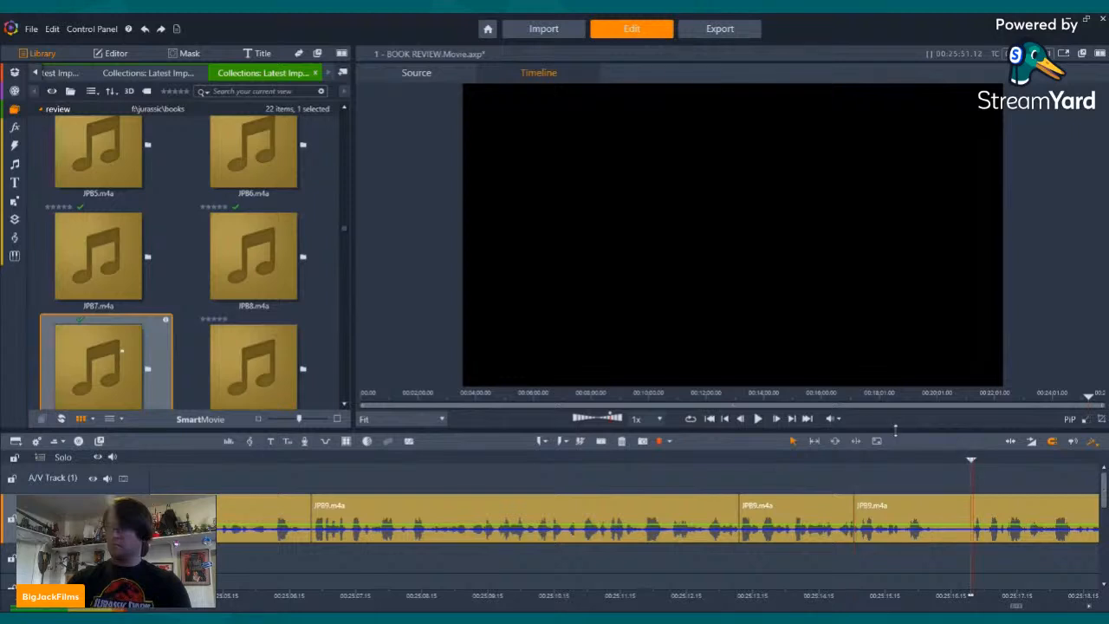
click(759, 419)
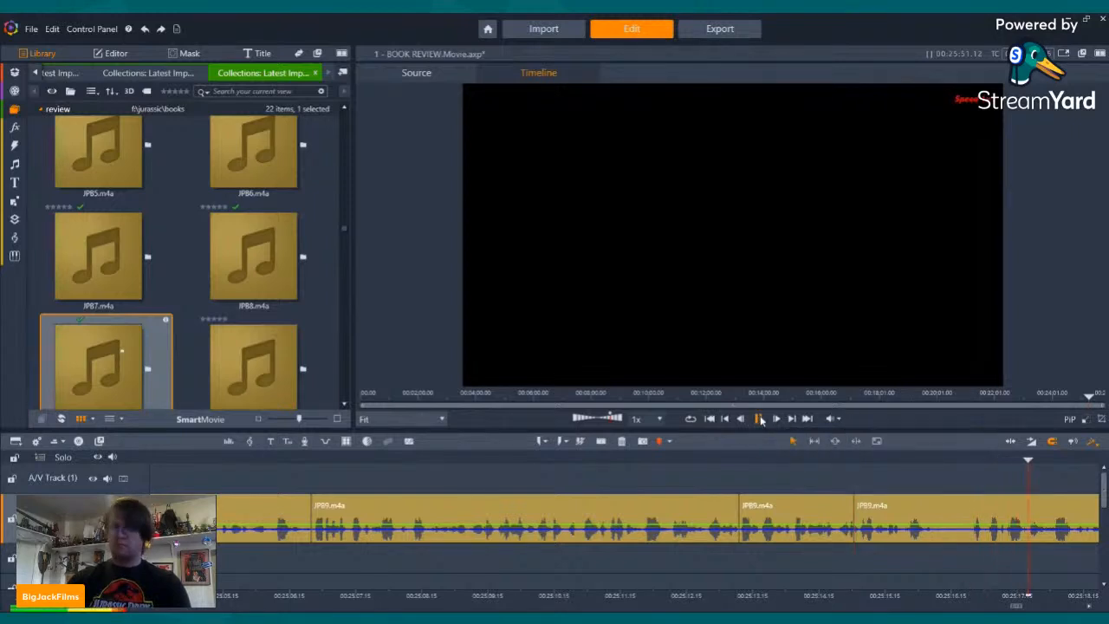
click(759, 418)
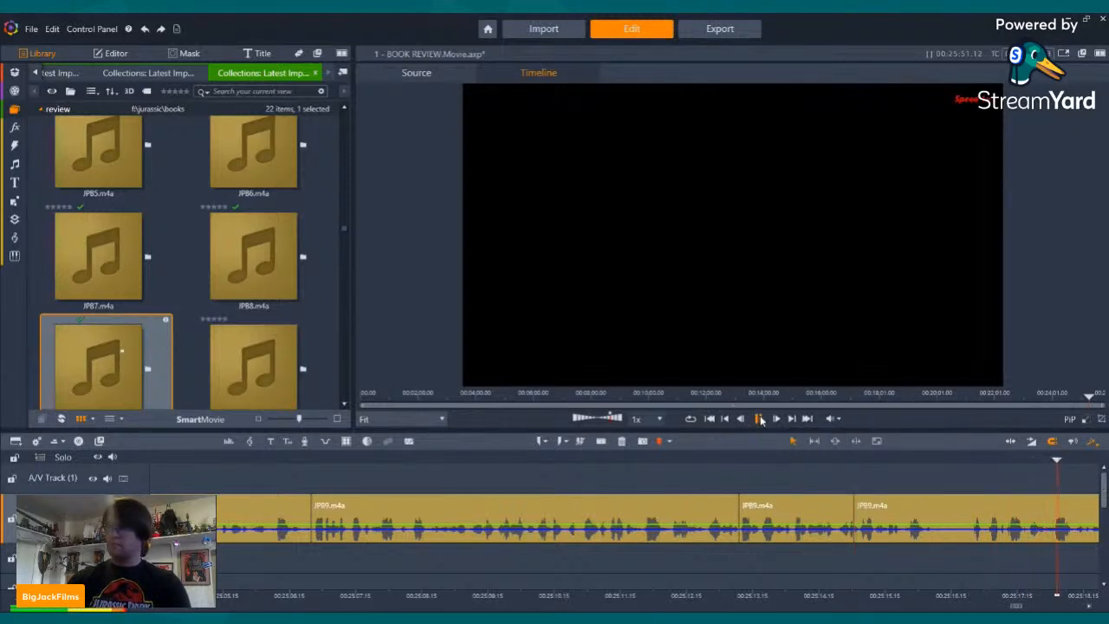
click(946, 460)
click(758, 419)
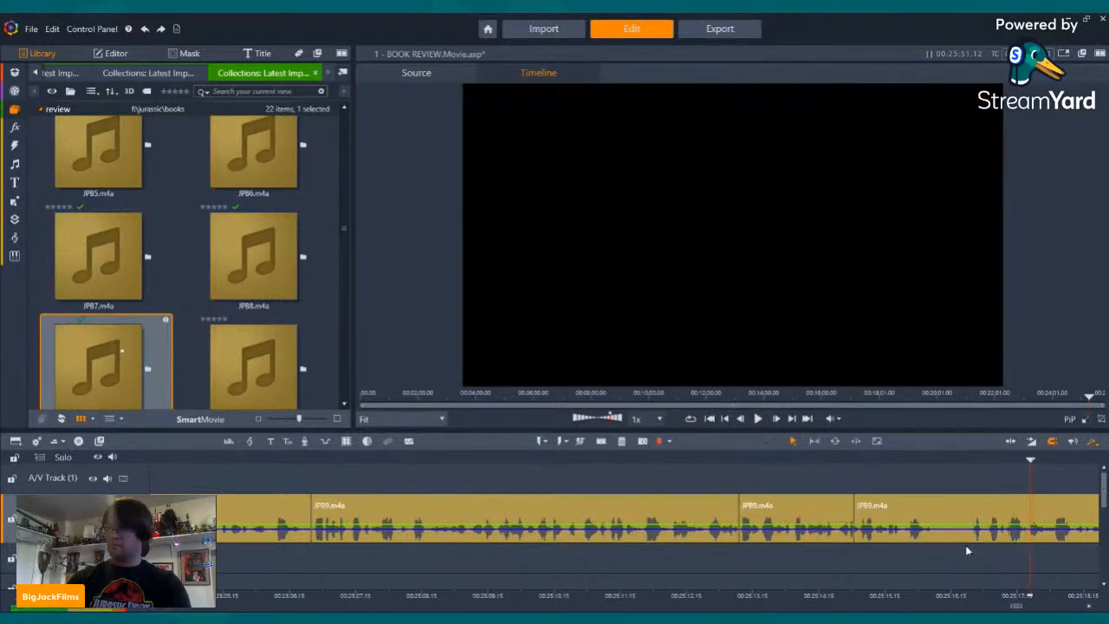
click(602, 441)
- Try deleting the passage between the cuts near 00:25:15 and 00:25:17, play across the join, and undo the deletion
click(621, 441)
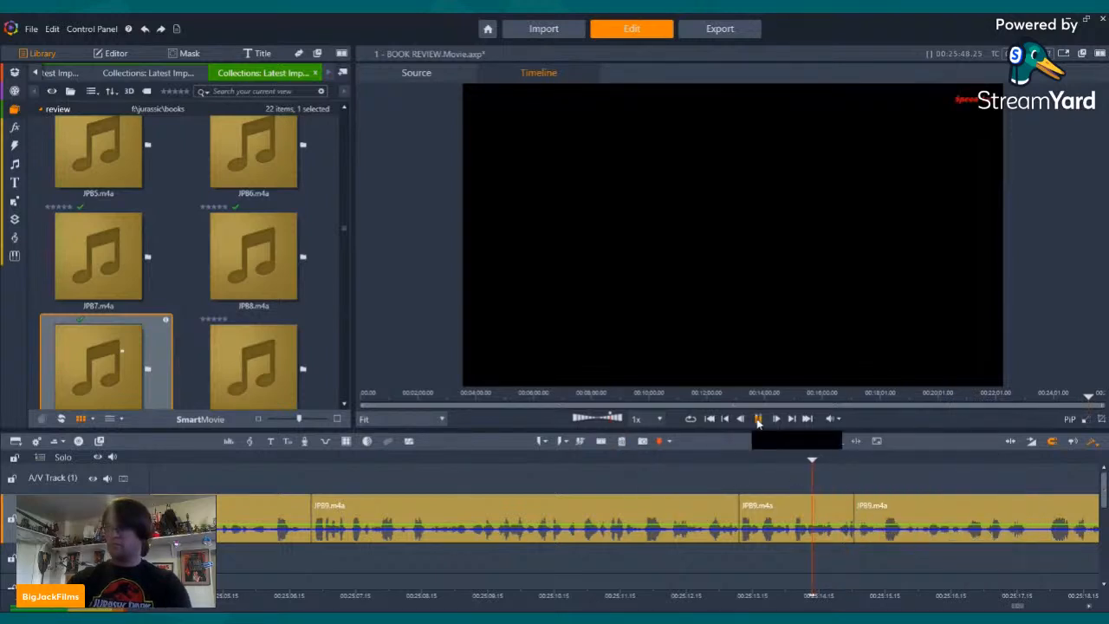
click(758, 419)
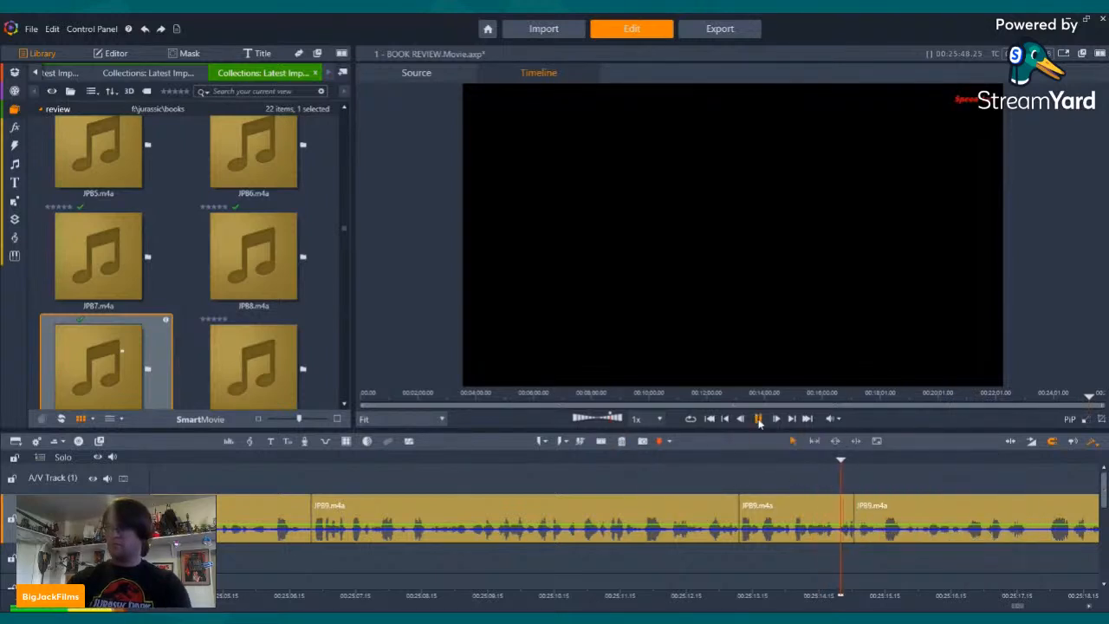
click(144, 29)
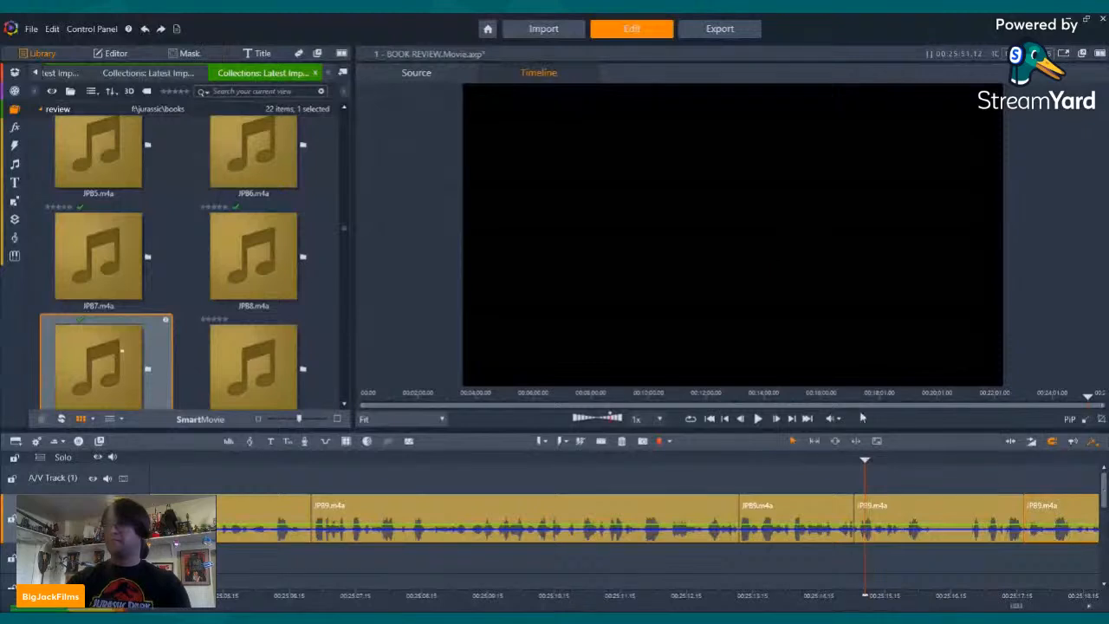
- Replay the narration around 00:25:15, split it near 00:25:16, and delete the passage up to the cut just after 00:25:17
click(758, 419)
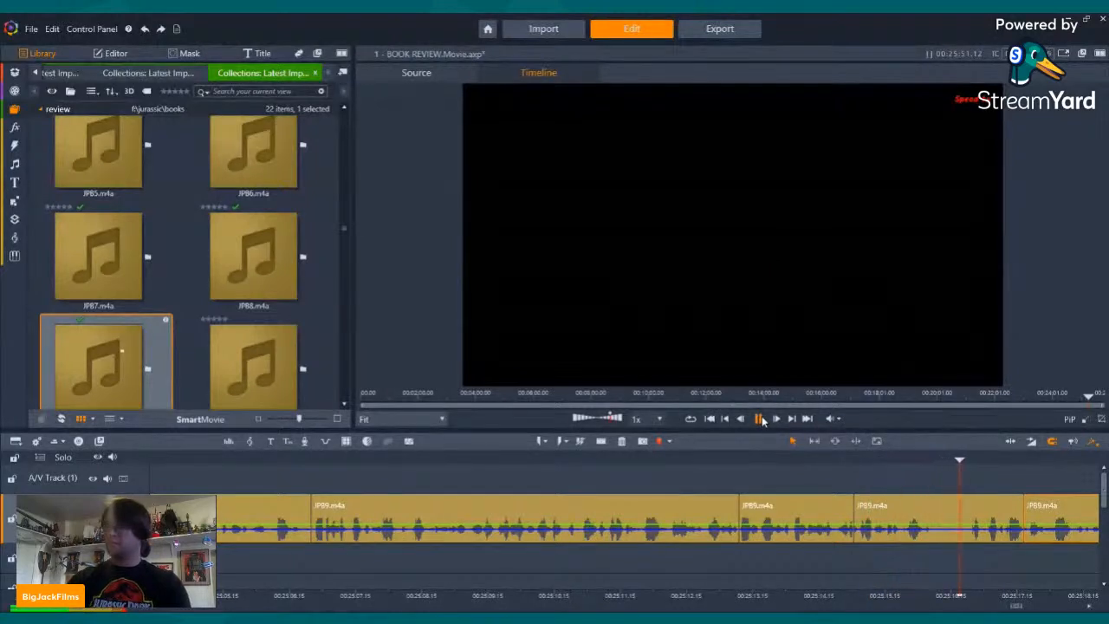
click(842, 456)
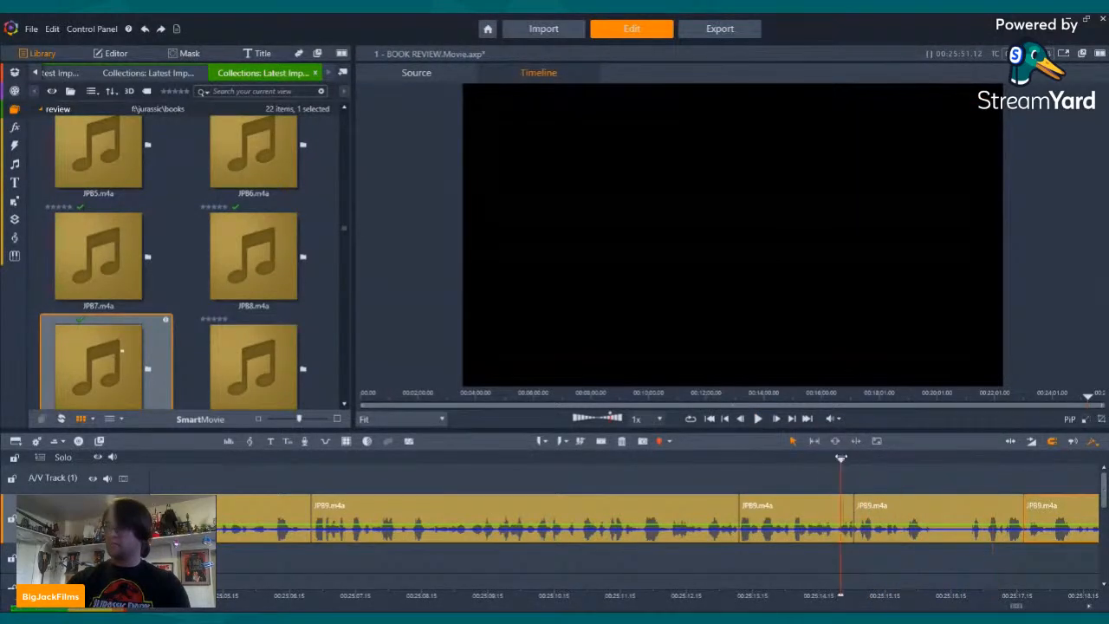
click(757, 419)
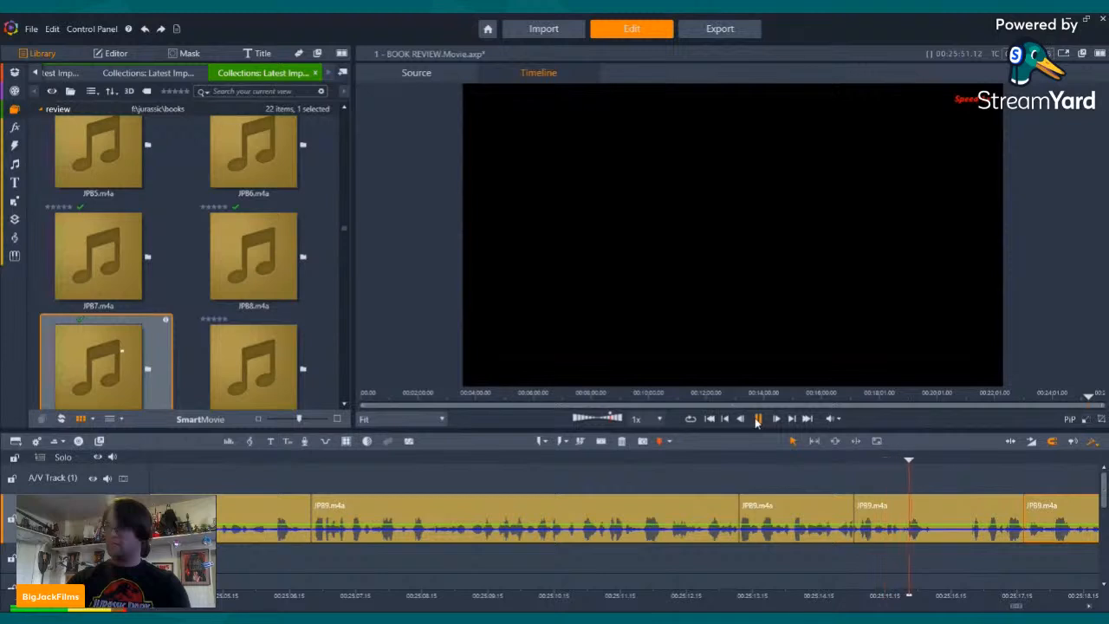
click(757, 419)
click(601, 440)
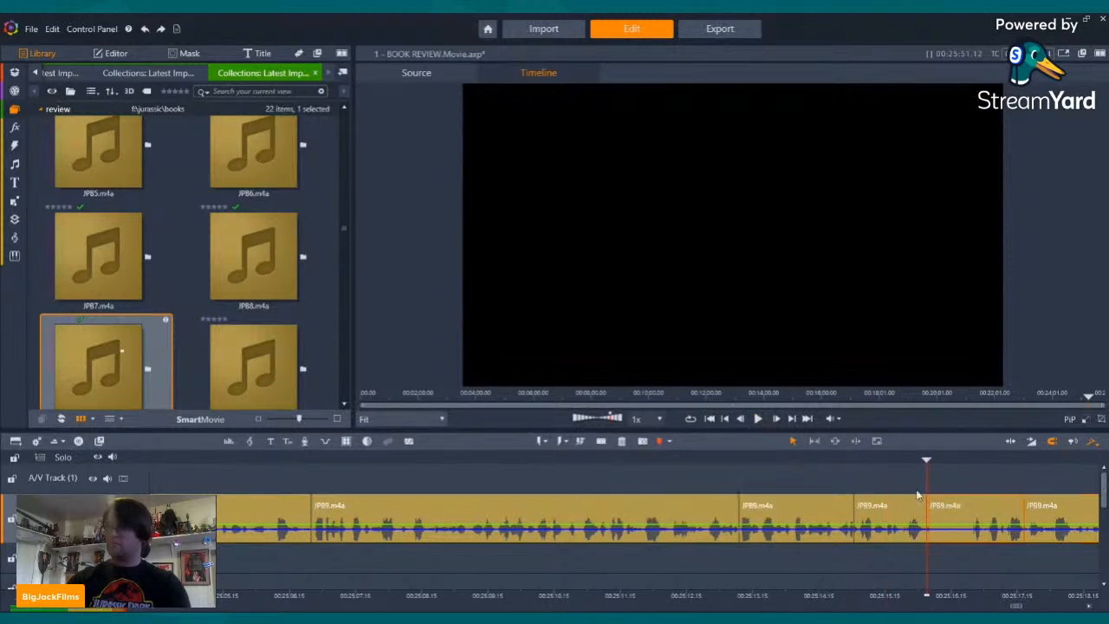
right_click(1007, 513)
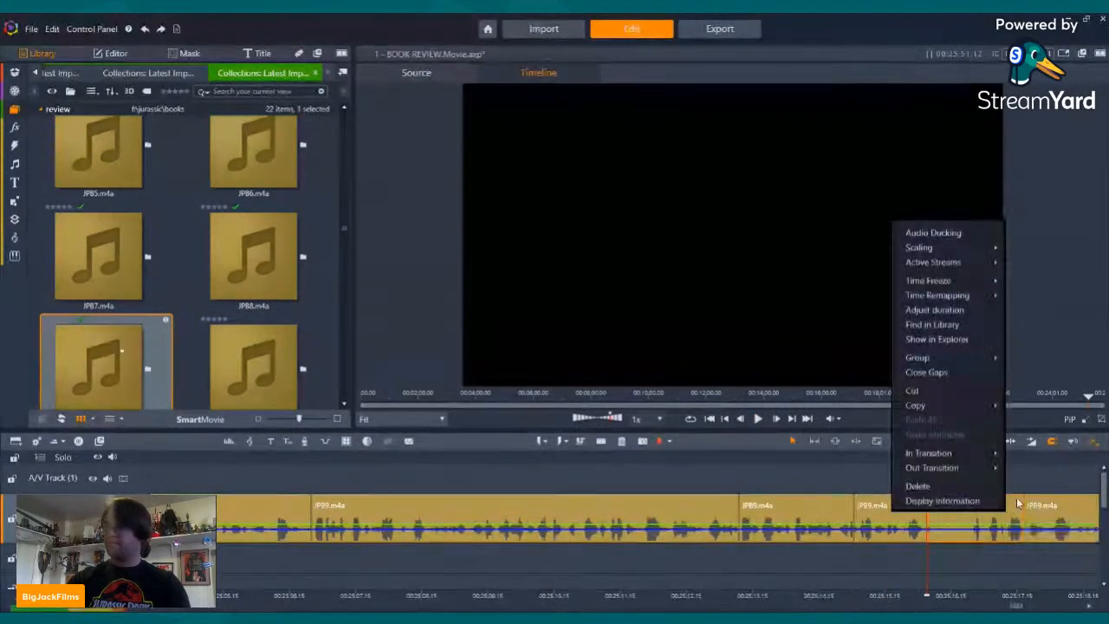
click(957, 487)
- Play across the new join near 00:25:16, replay the words around 00:25:18, and split the narration near 00:25:18
click(898, 459)
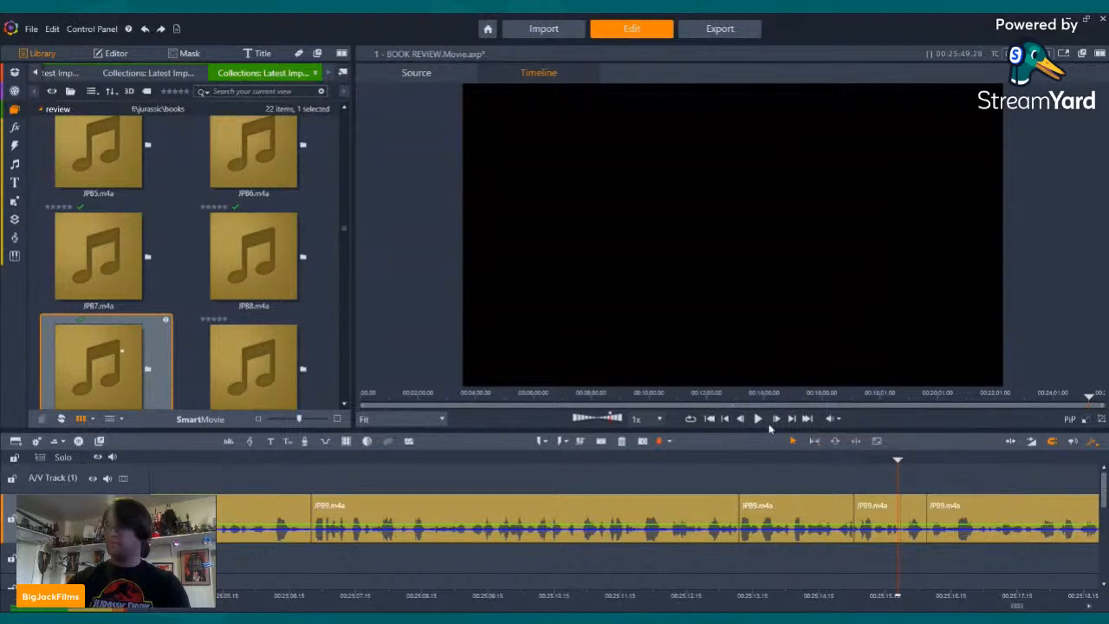
click(758, 419)
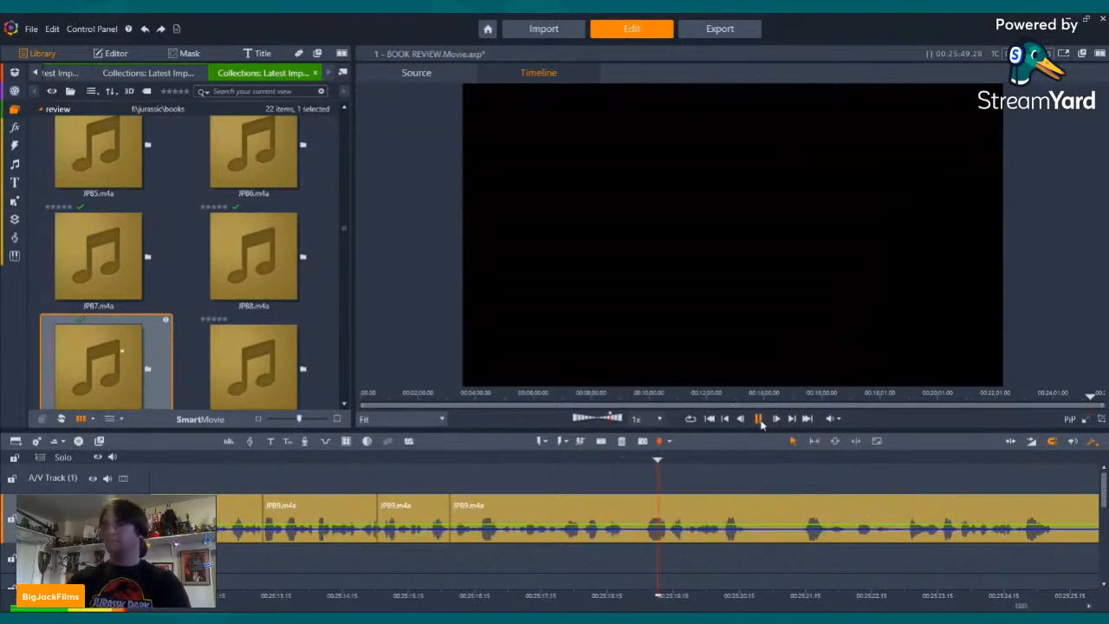
click(529, 467)
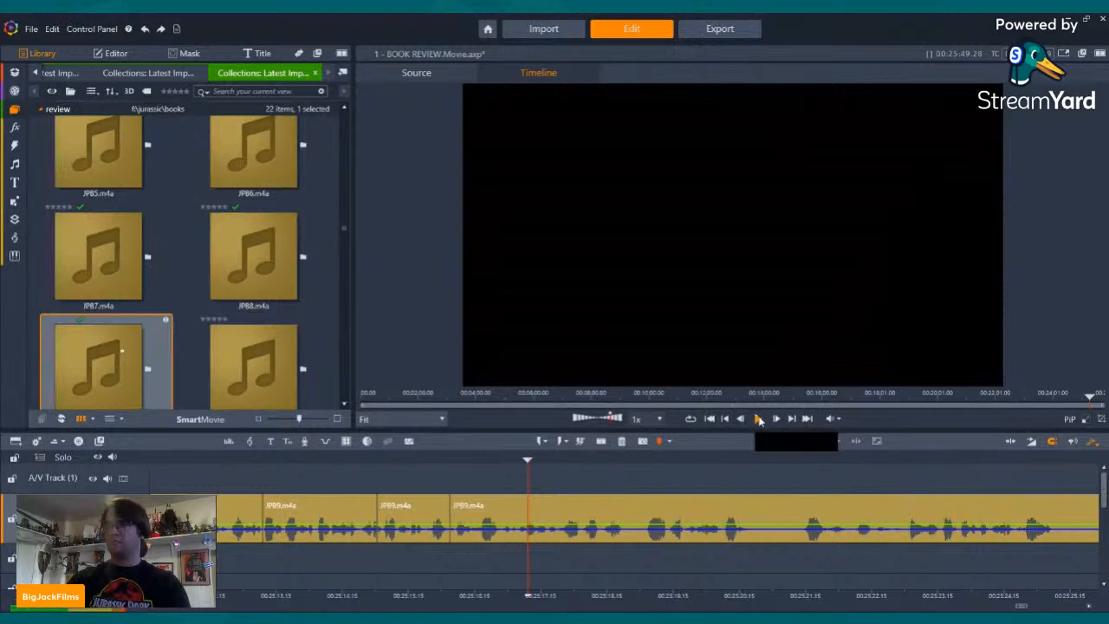
click(758, 418)
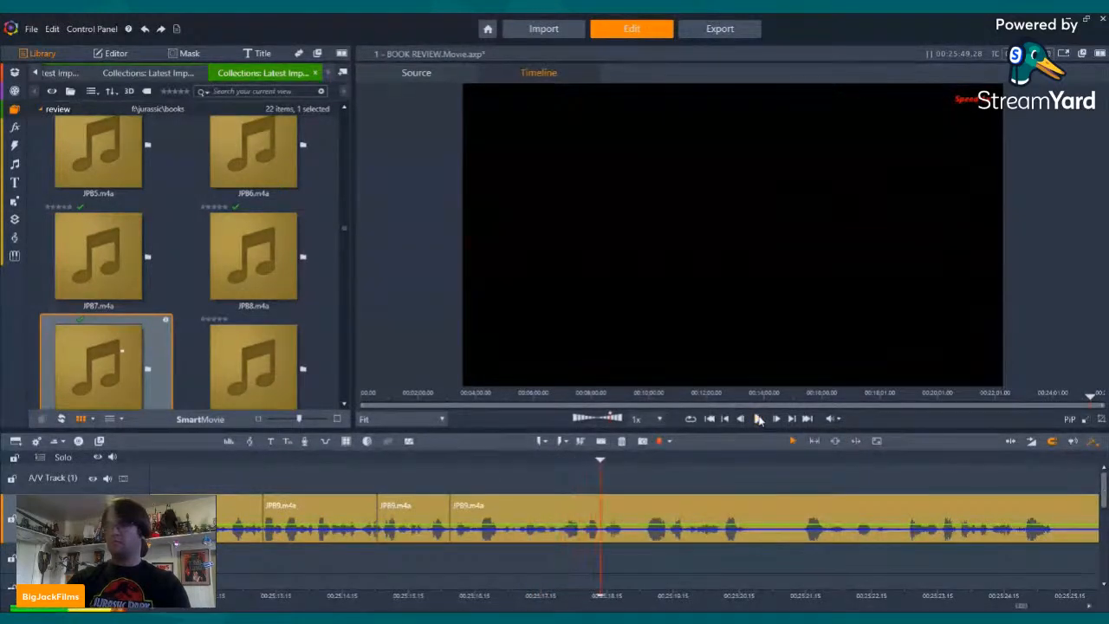
click(758, 418)
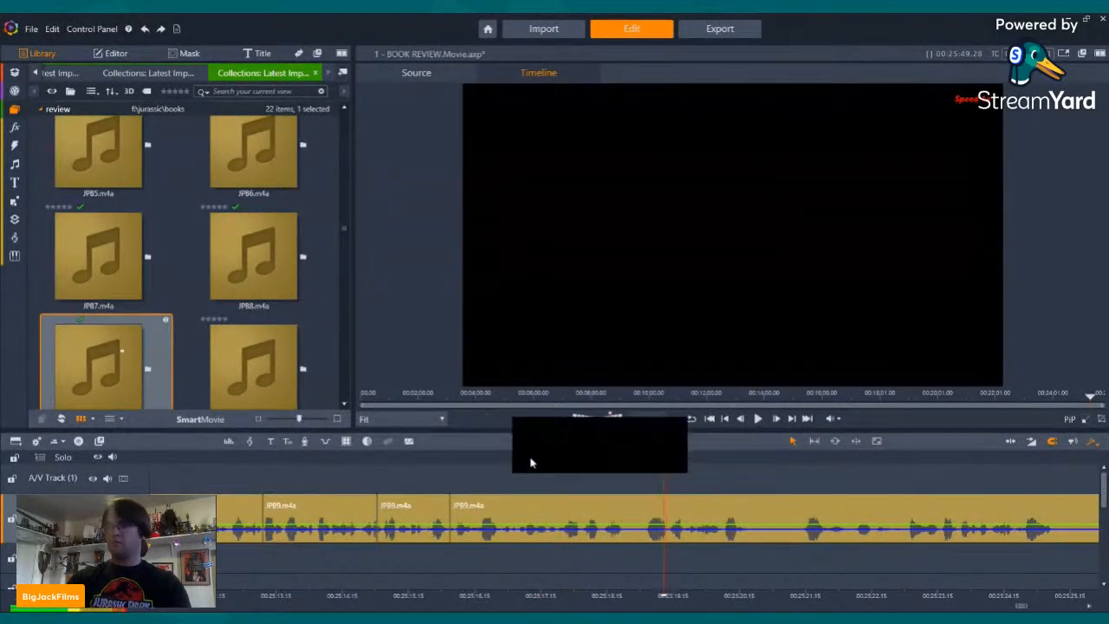
click(760, 419)
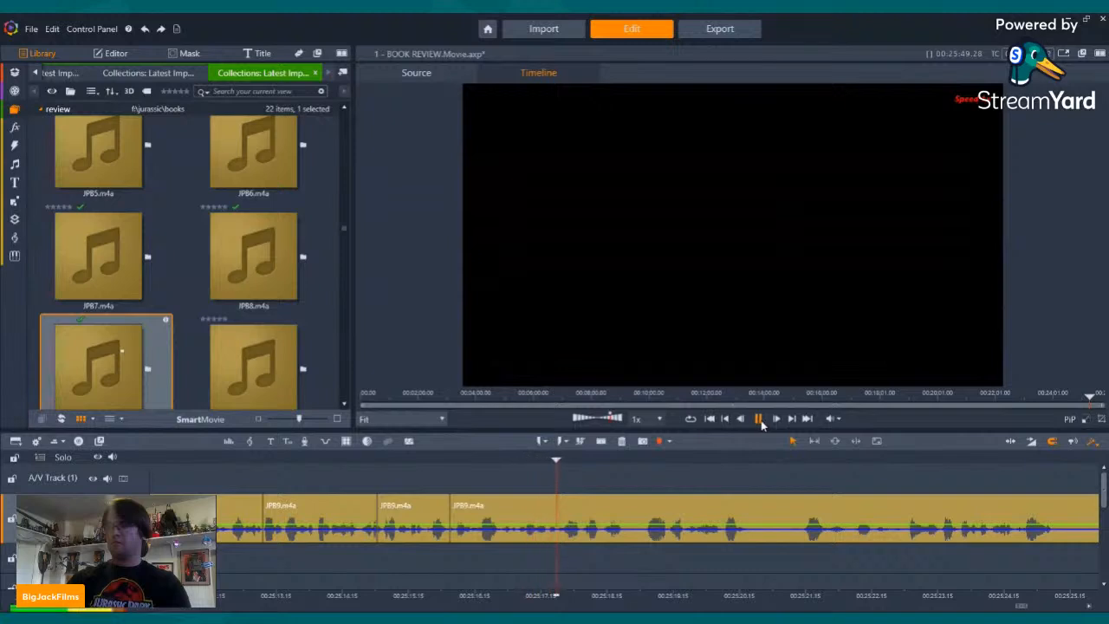
click(601, 441)
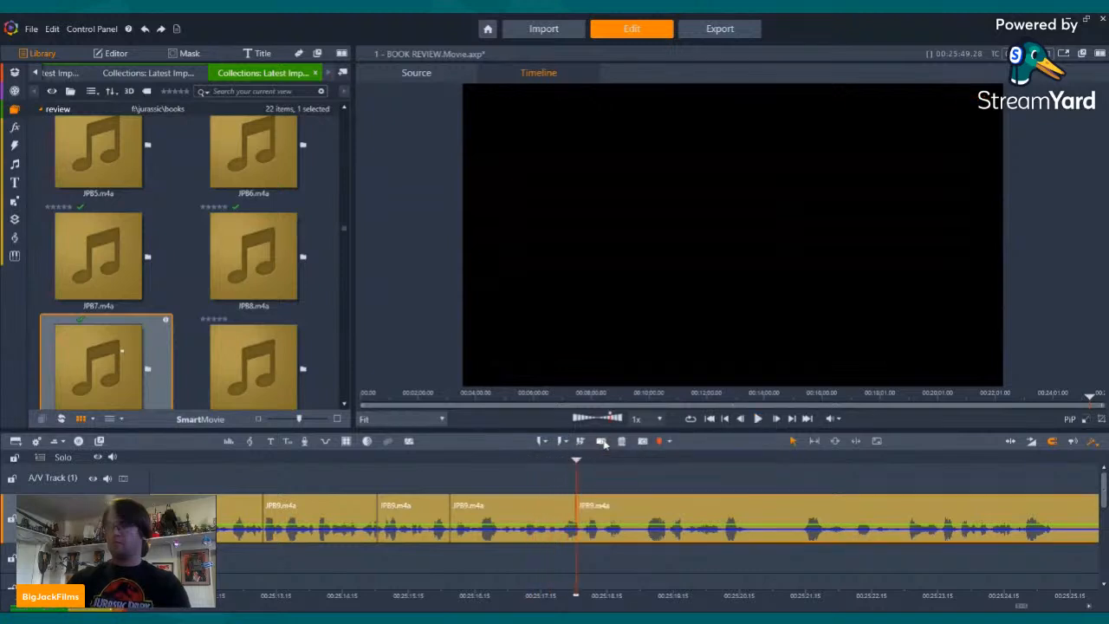
- Locate the end of the unwanted words near 00:25:19, split there, and delete the passage back to the cut near 00:25:18
click(893, 460)
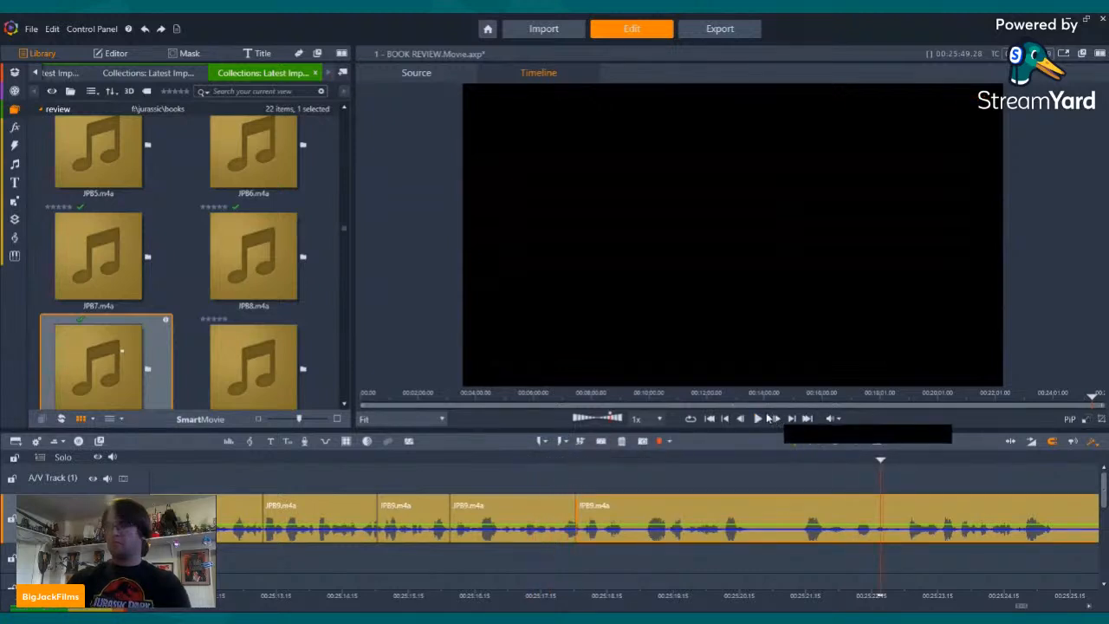
click(758, 418)
click(664, 461)
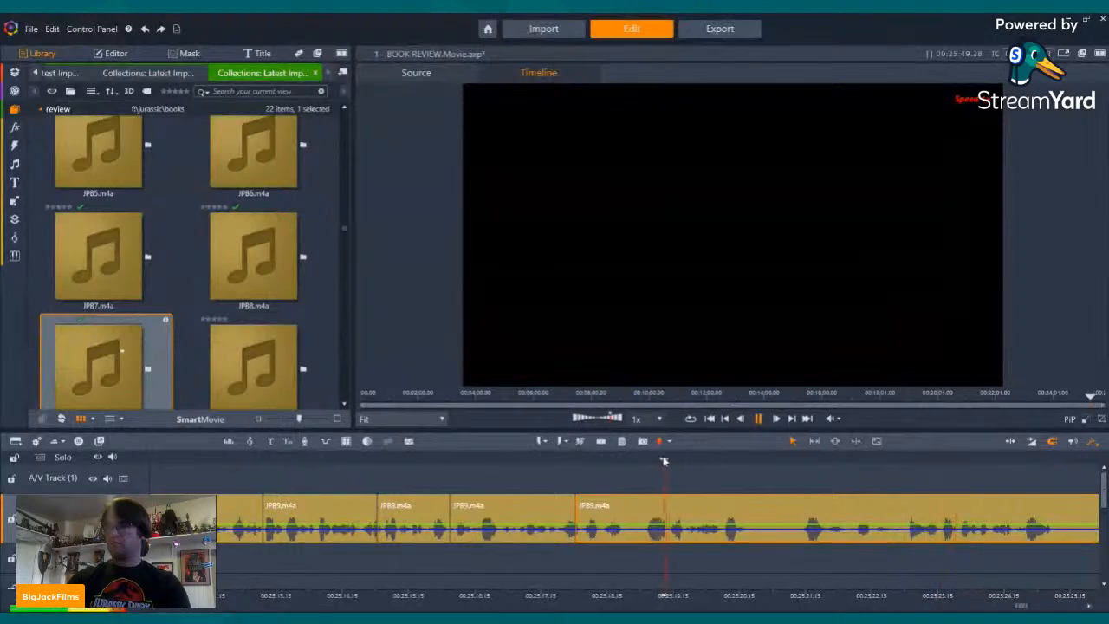
click(759, 421)
click(758, 421)
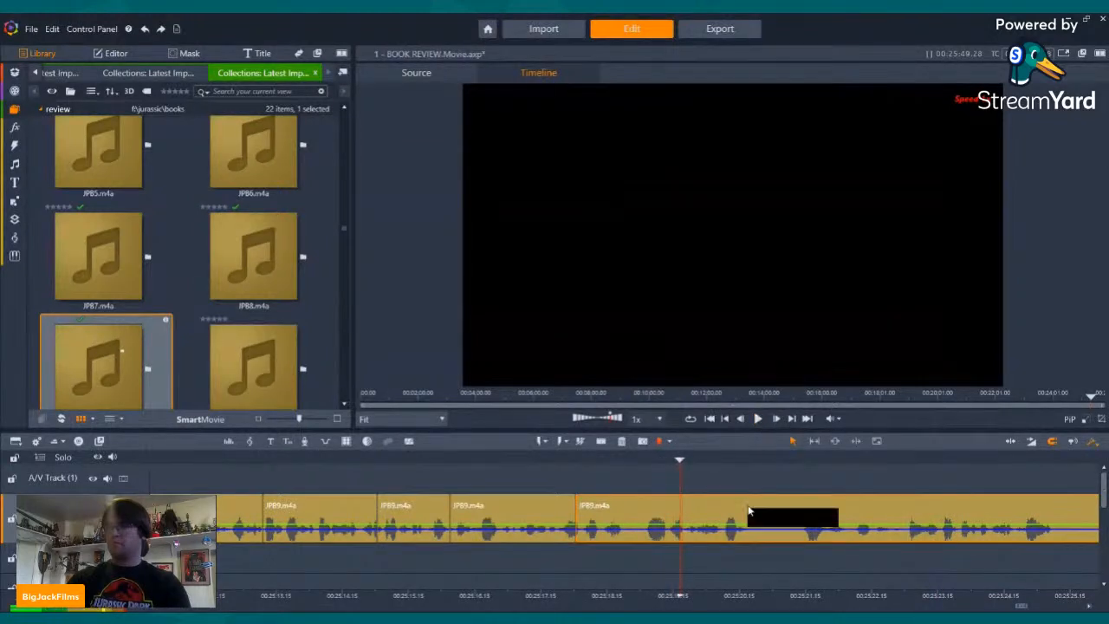
key(Left)
key(Left)
key(Left)
key(Left)
key(Left)
key(Left)
key(Left)
key(Left)
key(Left)
key(Left)
key(Left)
key(Left)
key(Left)
click(759, 420)
click(758, 420)
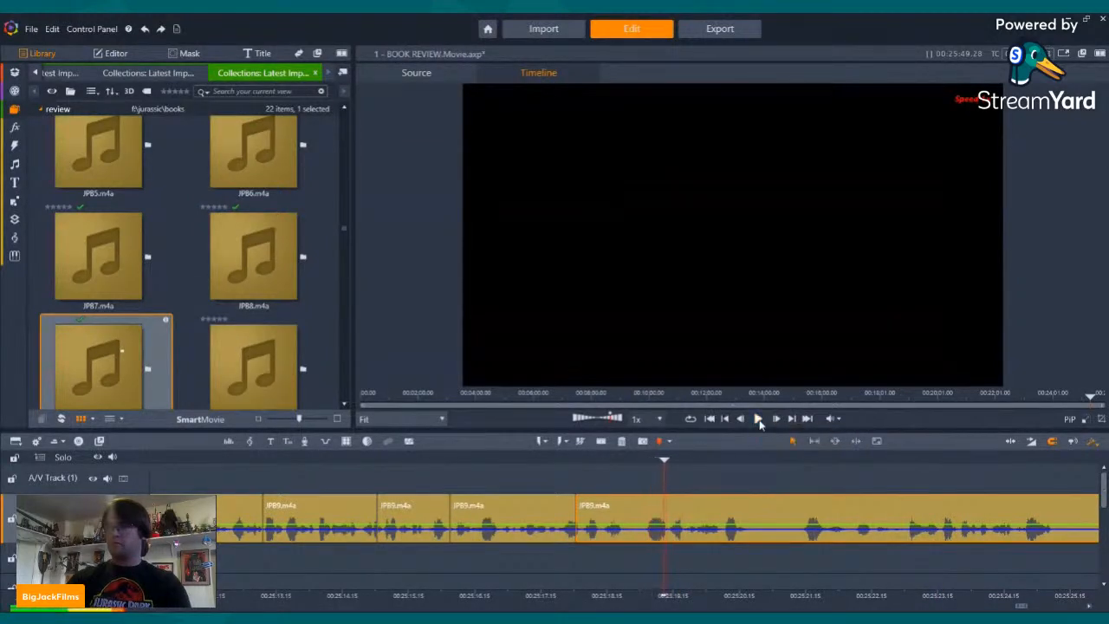
right_click(628, 516)
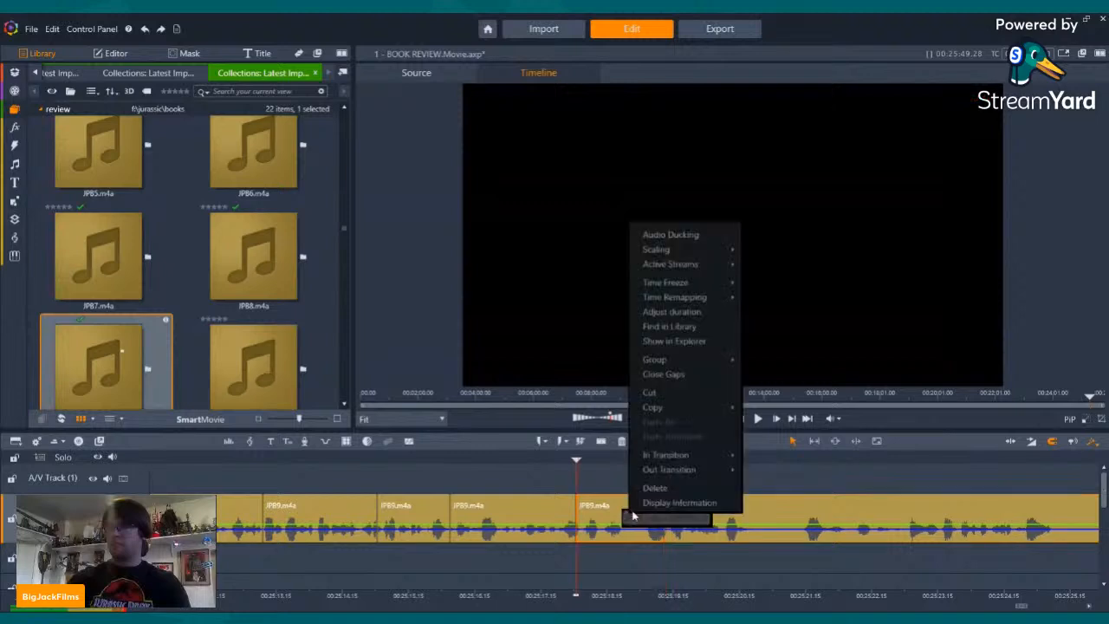
click(654, 488)
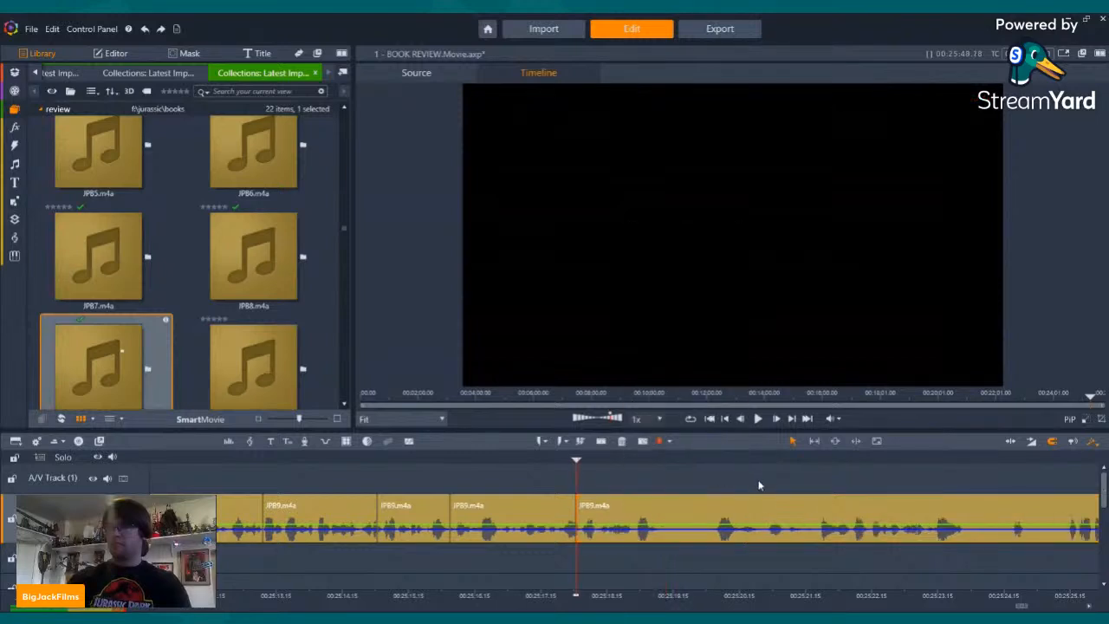
- Play across the cut near 00:25:18, split the narration on both sides of the pause between 00:25:19 and 00:25:20, and delete that pause
click(758, 421)
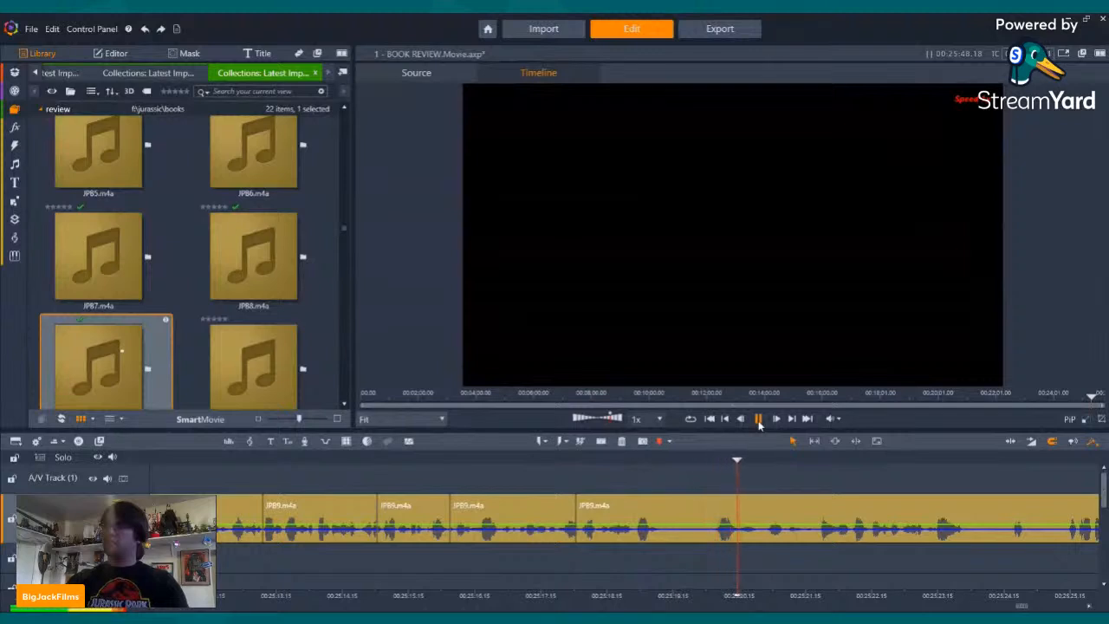
click(674, 467)
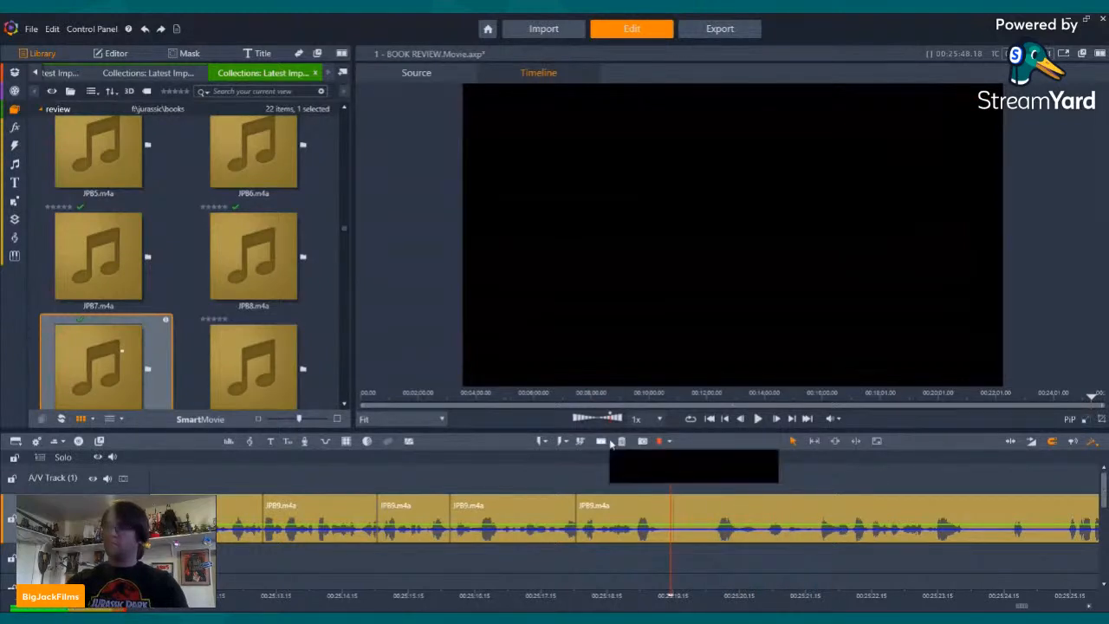
click(604, 443)
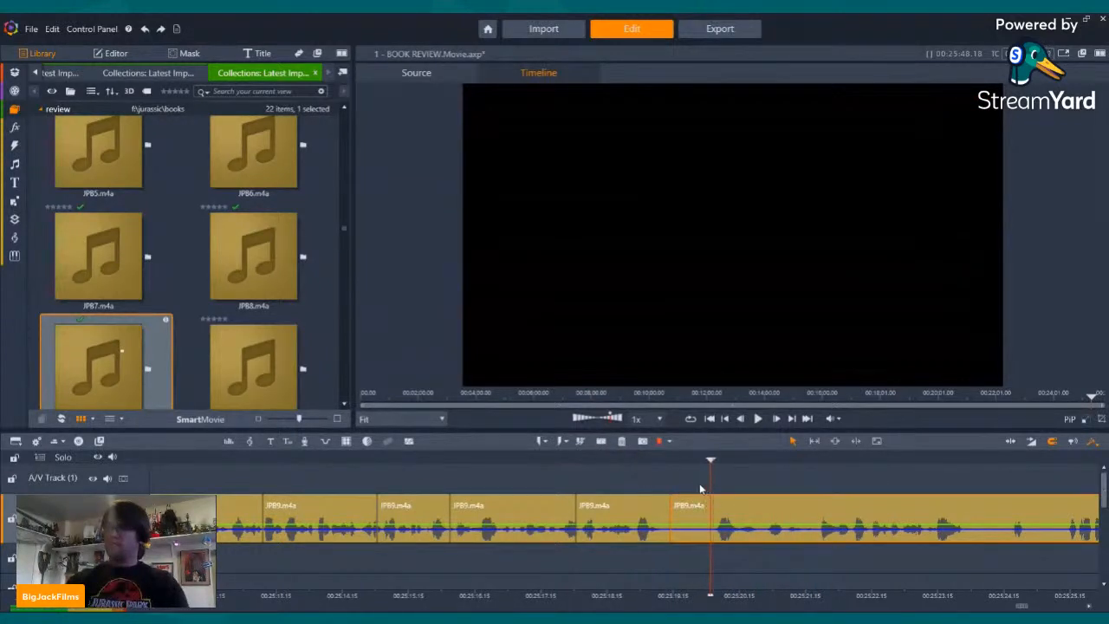
click(604, 446)
right_click(701, 511)
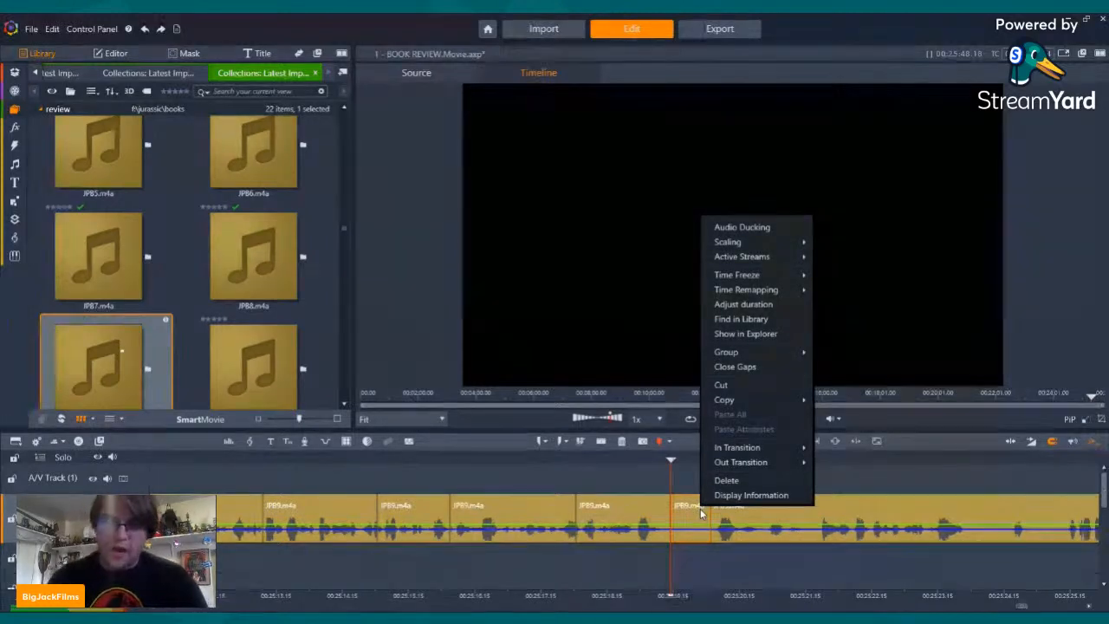
click(737, 481)
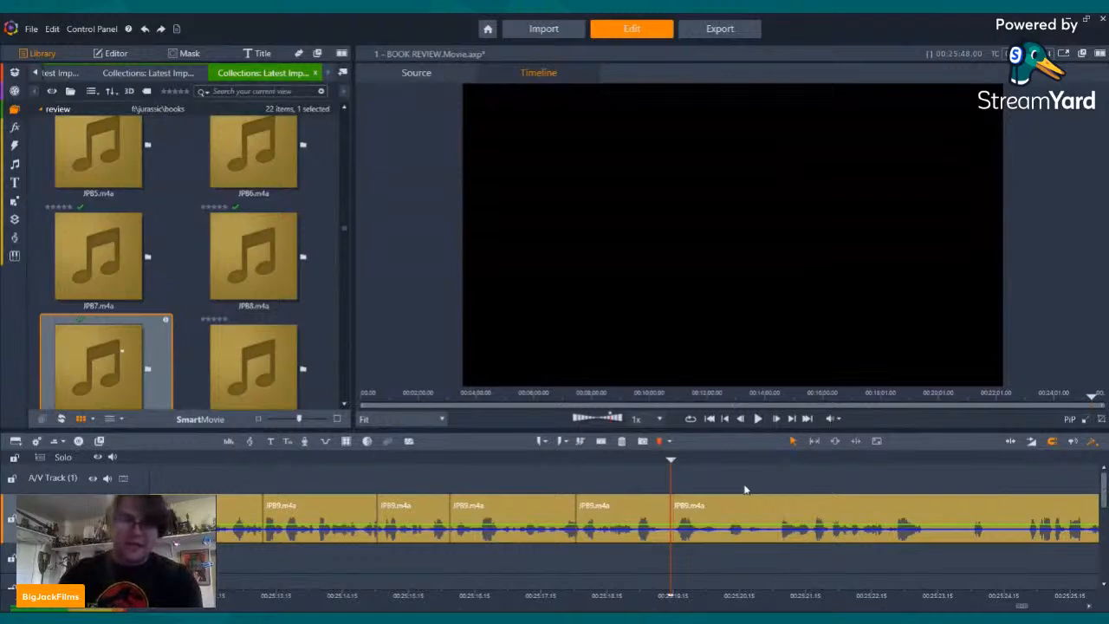
- Listen on from the cut near 00:25:19, split the narration near 00:25:23 and 00:25:25, and delete the passage between those cuts
click(759, 419)
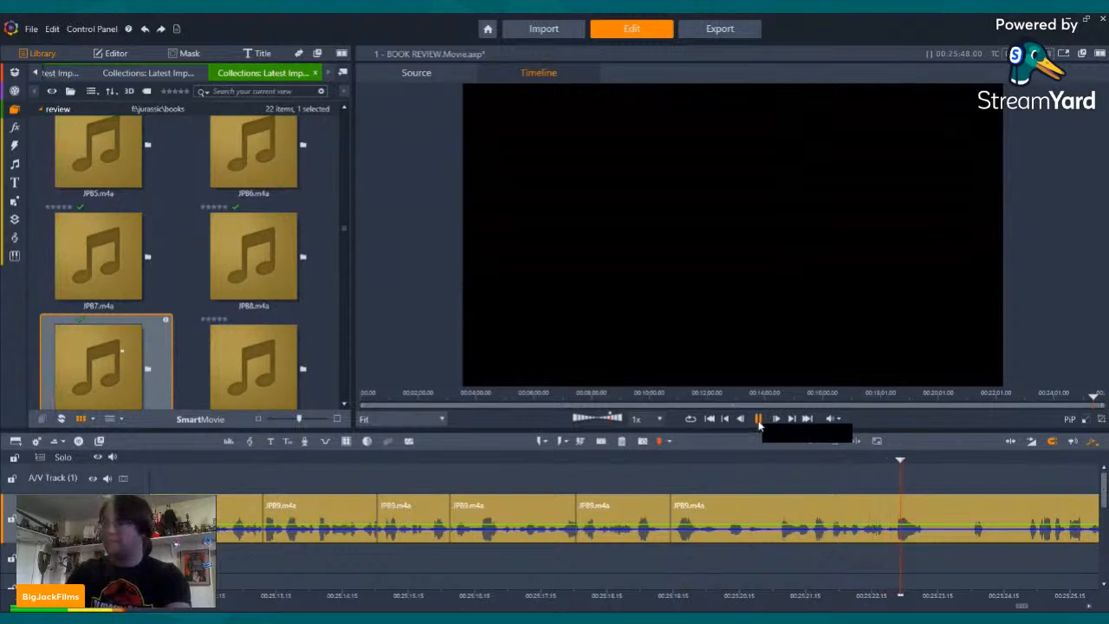
click(758, 419)
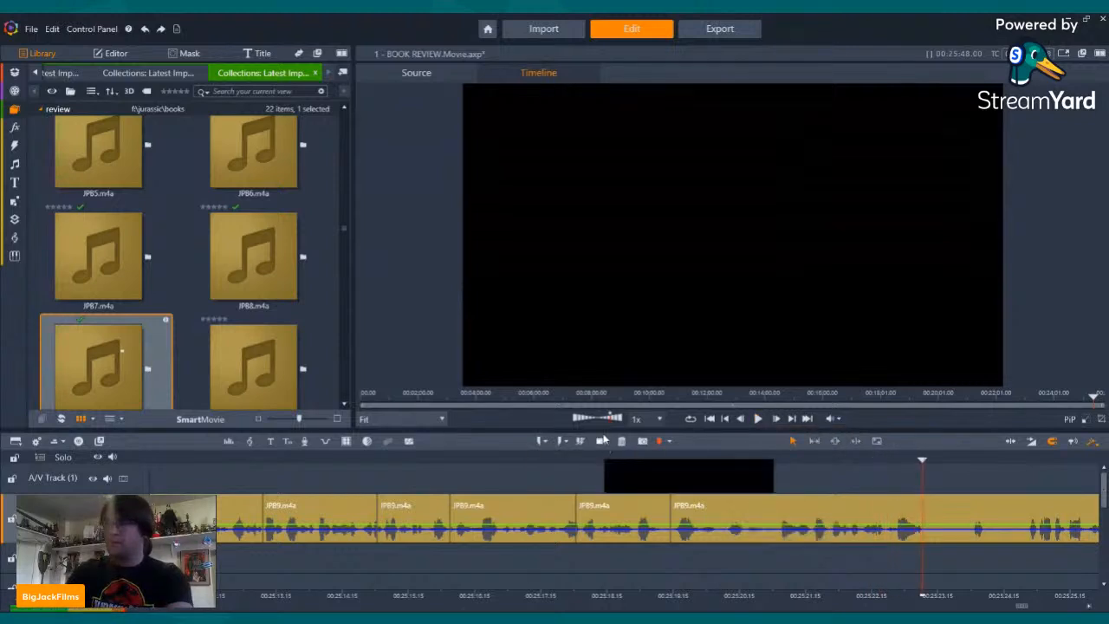
click(604, 440)
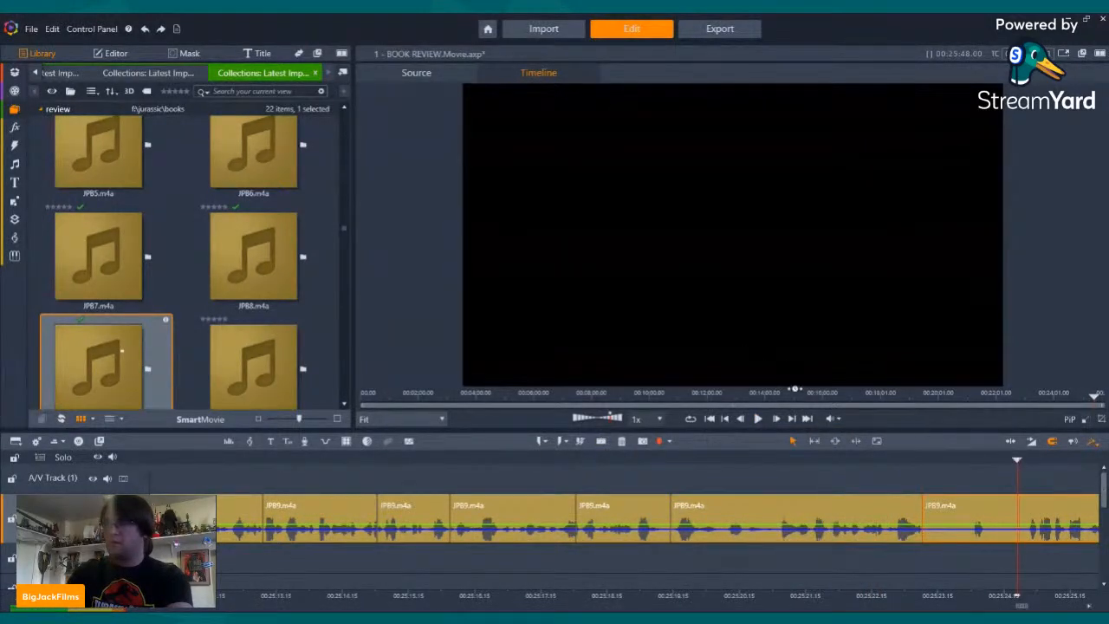
click(758, 420)
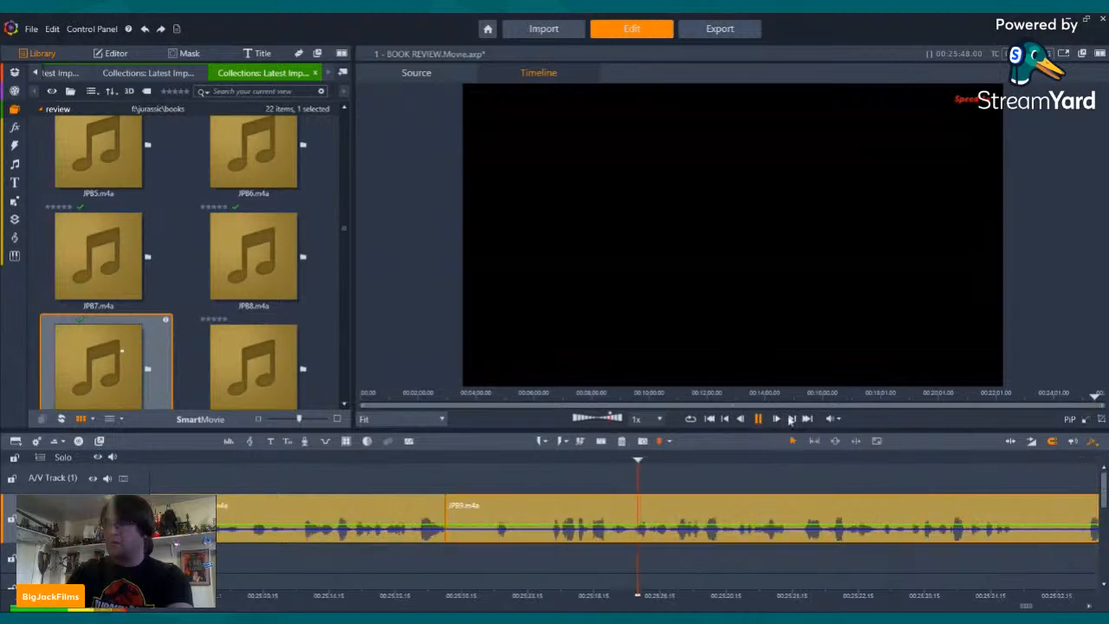
click(556, 460)
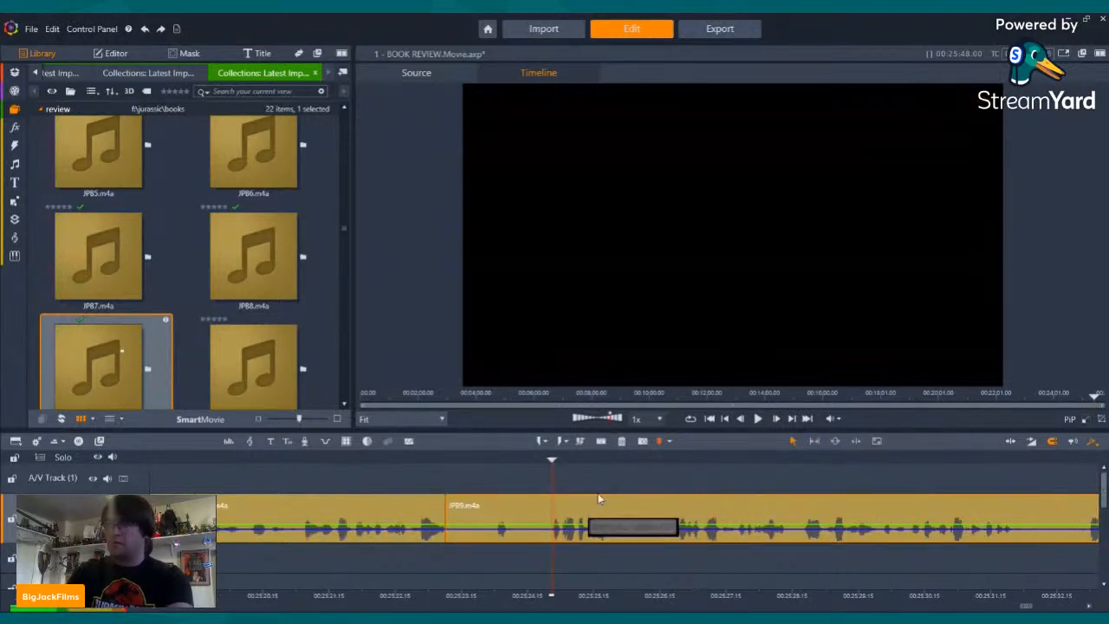
click(600, 442)
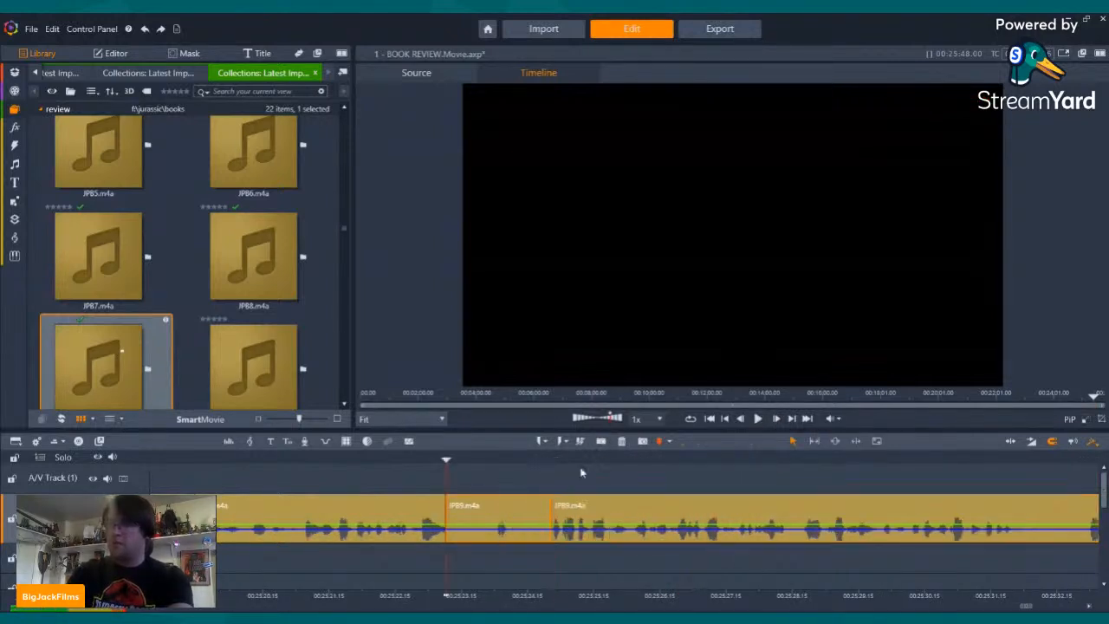
click(622, 441)
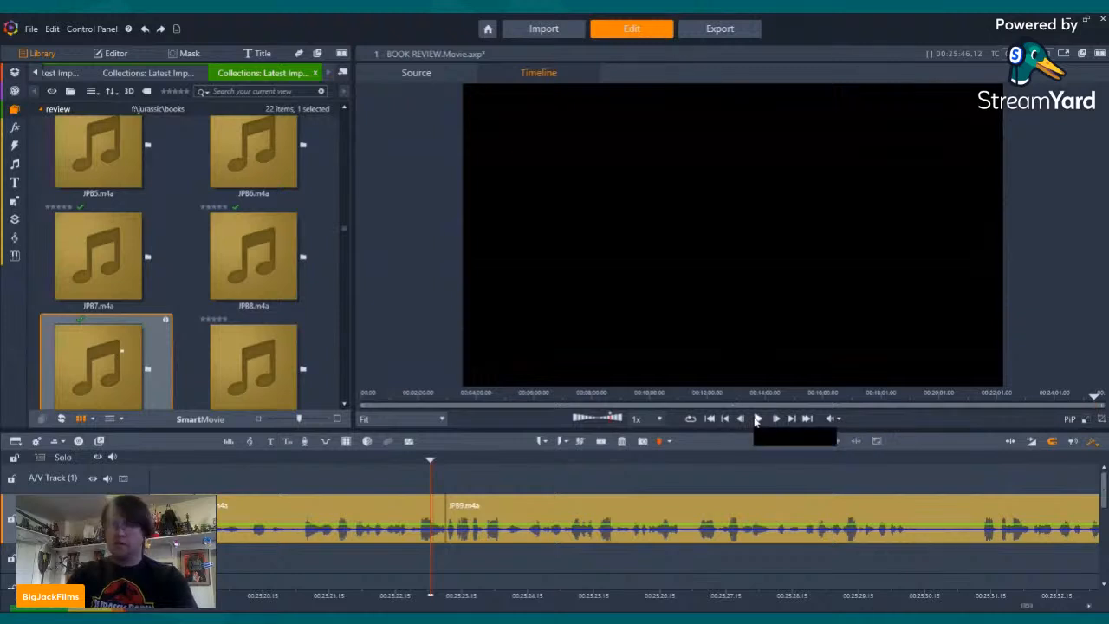
- Listen on from the cut near 00:25:23, split the narration near 00:25:30 and 00:25:31, and delete the pause between those cuts
click(758, 418)
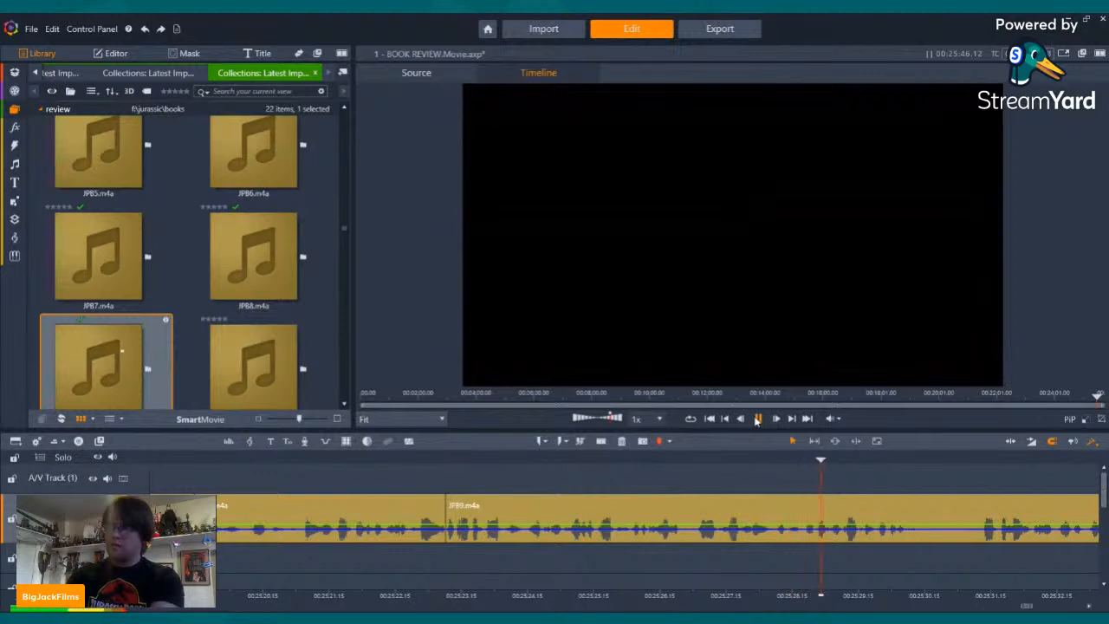
click(757, 419)
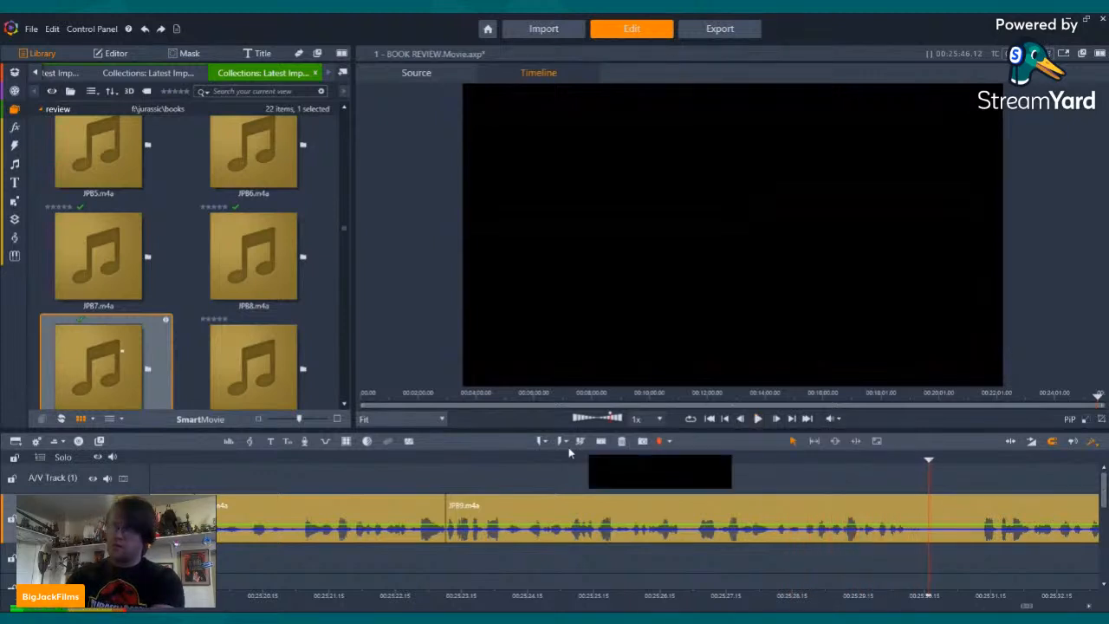
click(600, 441)
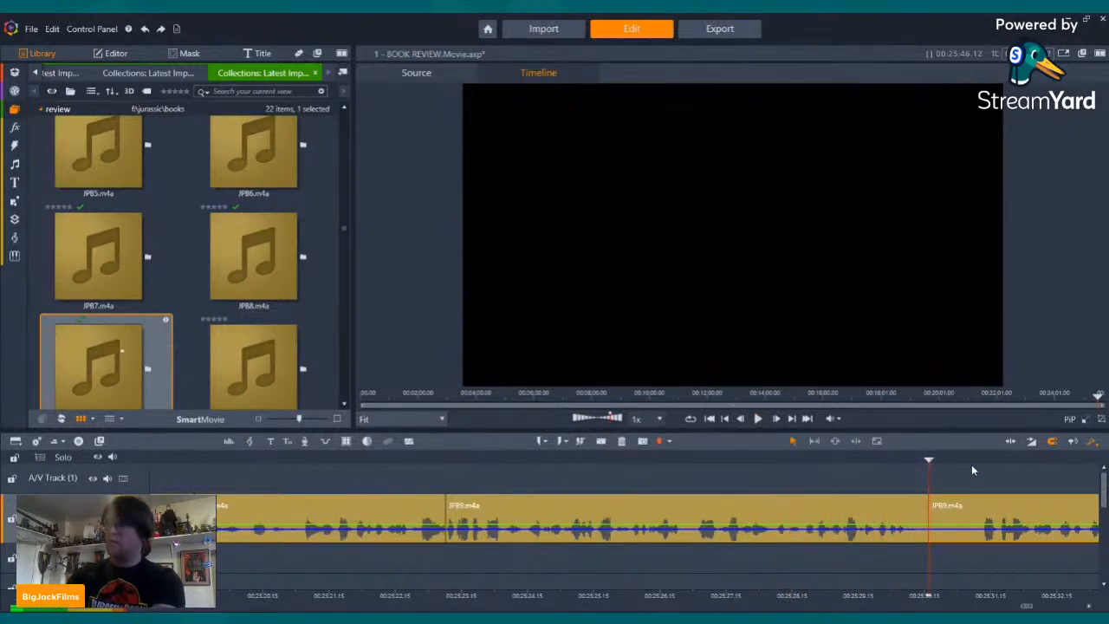
click(758, 419)
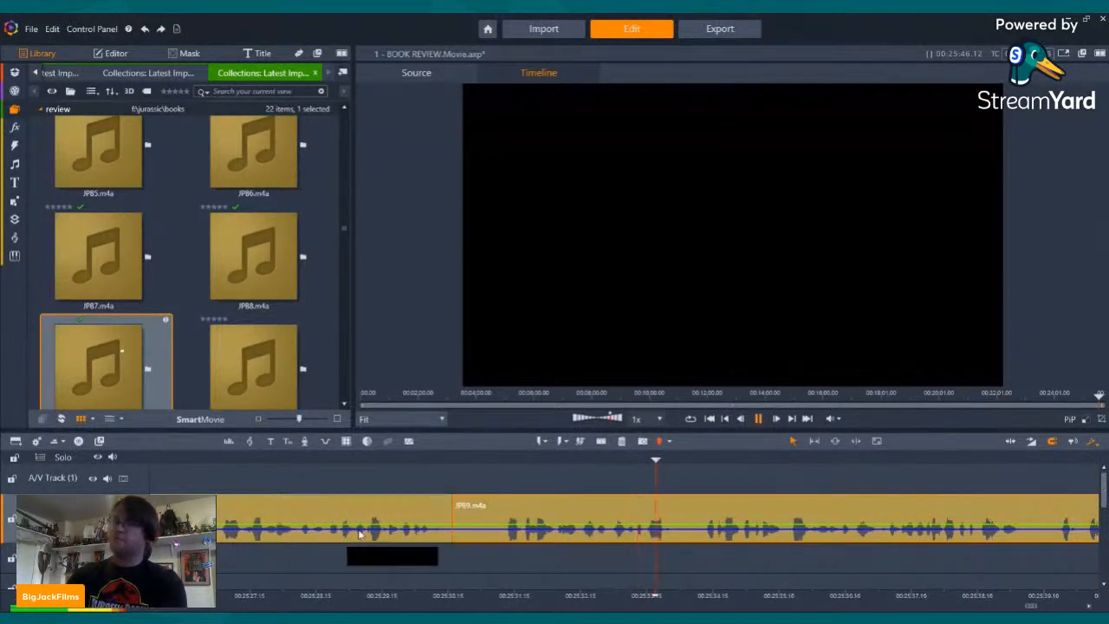
click(510, 461)
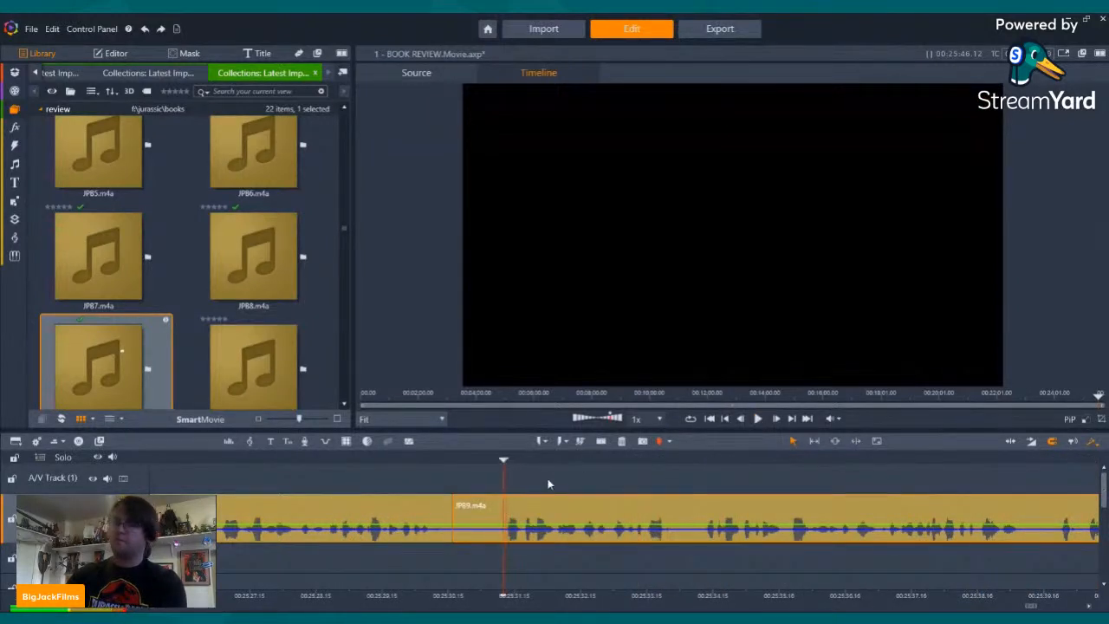
click(601, 441)
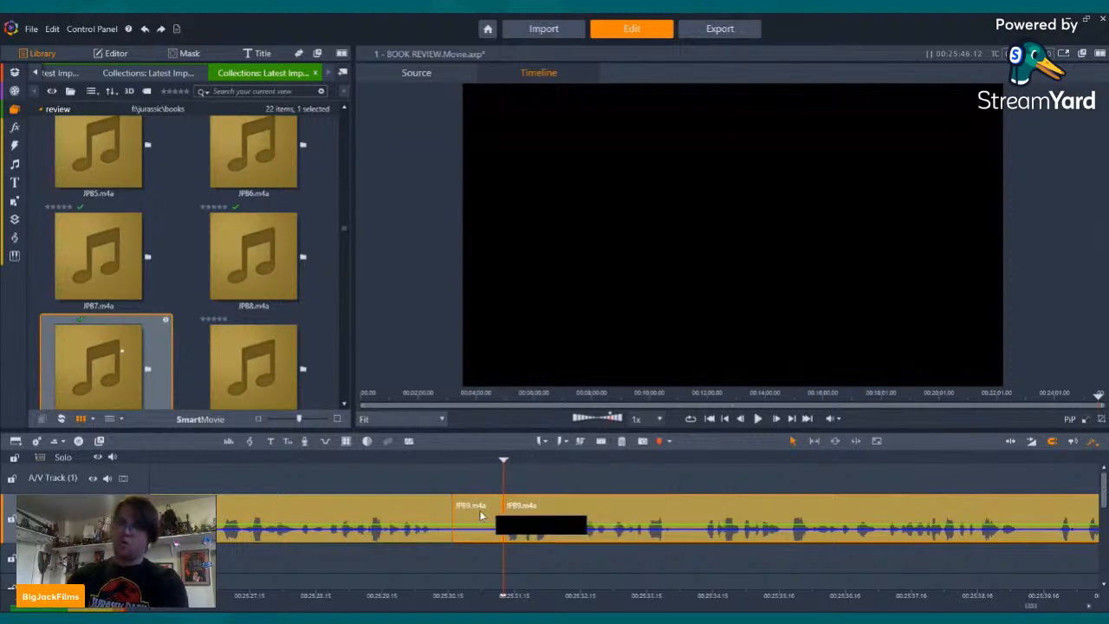
right_click(482, 516)
click(563, 488)
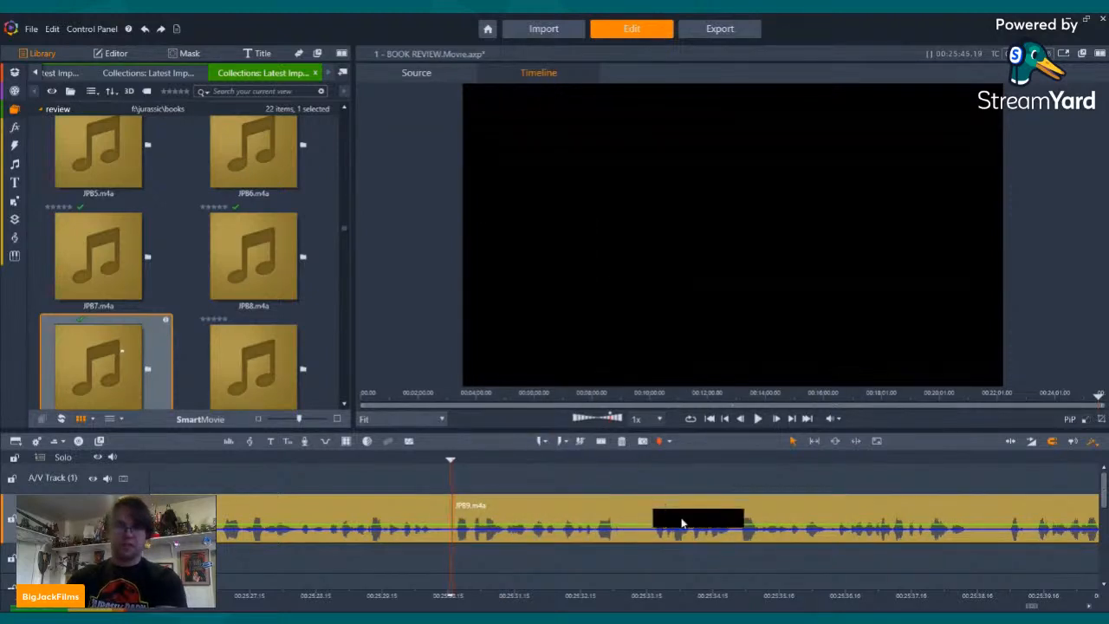
- Play across the cut near 00:25:30, split the narration on both sides of the pause around 00:25:33, and delete that pause
click(756, 419)
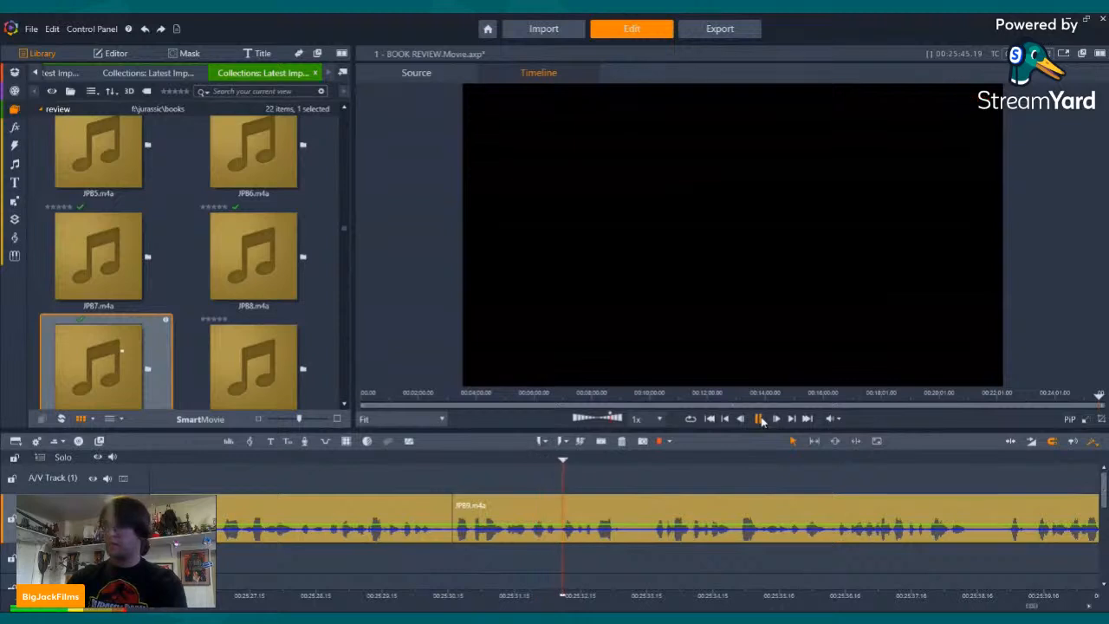
click(760, 418)
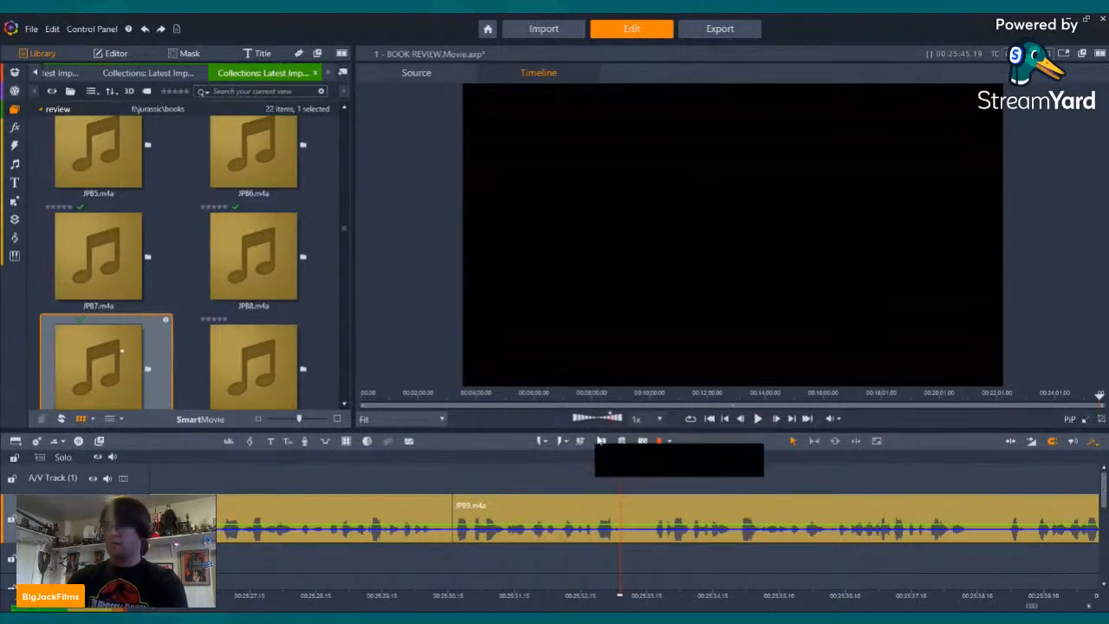
click(600, 441)
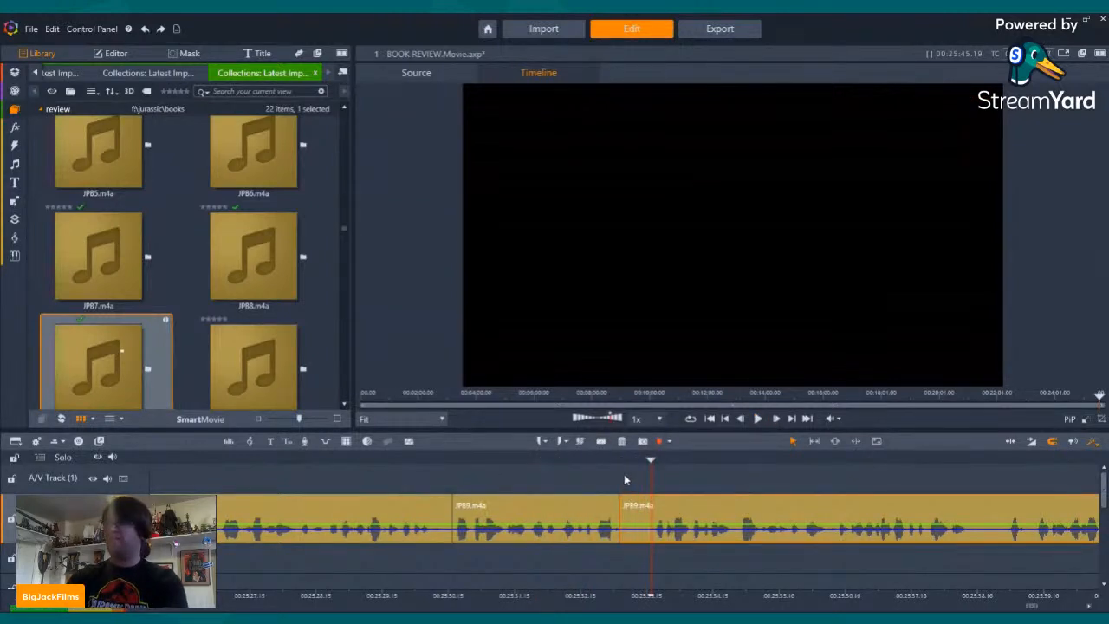
click(602, 441)
right_click(637, 518)
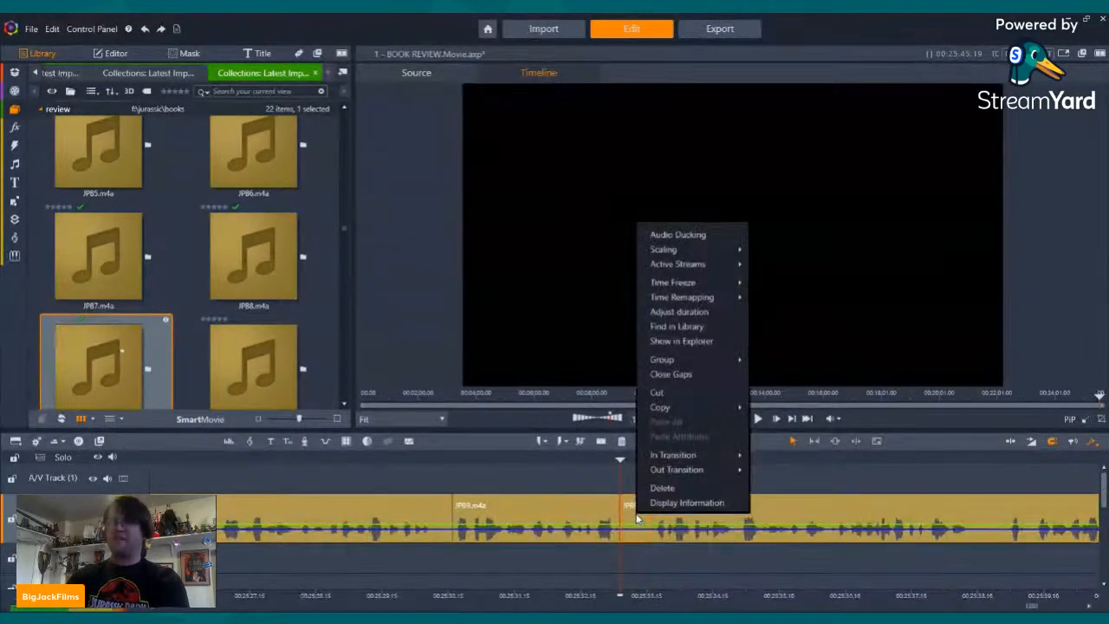
click(660, 488)
- Briefly preview the JPB10.m4a recording from the library's review collection
scroll(236, 286, down, 3)
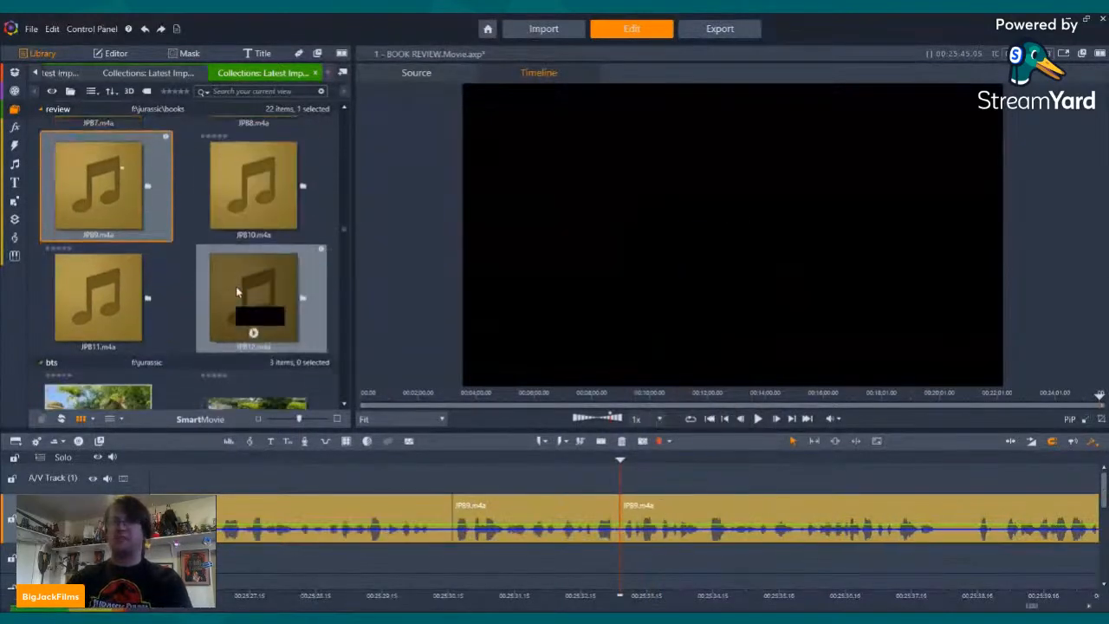
click(254, 212)
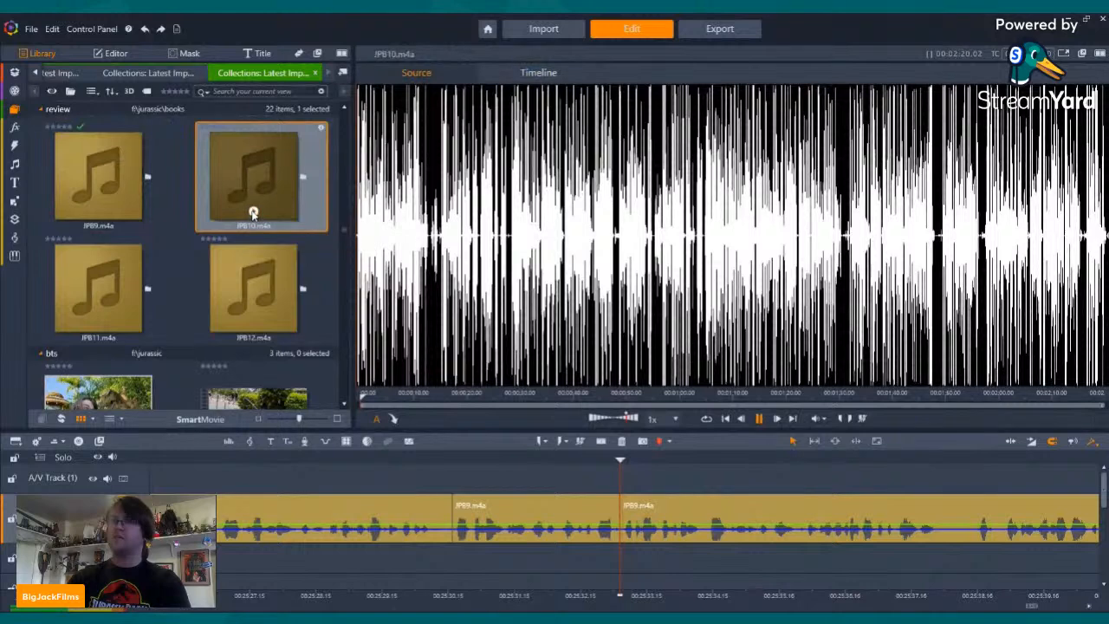
click(759, 419)
scroll(741, 515, up, 3)
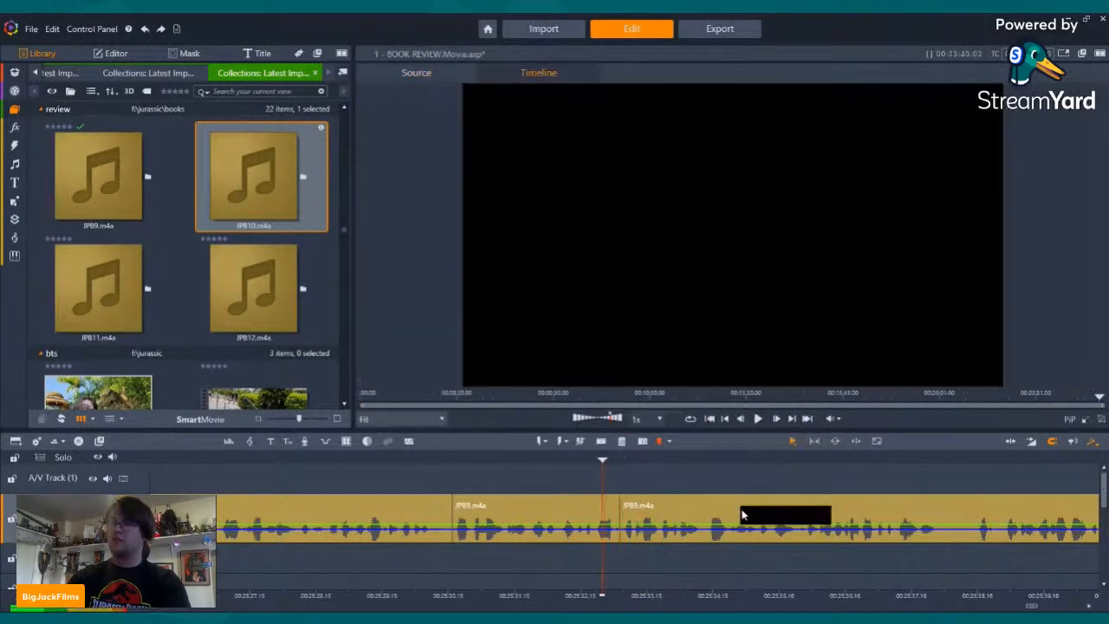
- Play on from just before the cut near 00:25:33 and split the narration near 00:25:38 and 00:25:39
click(759, 420)
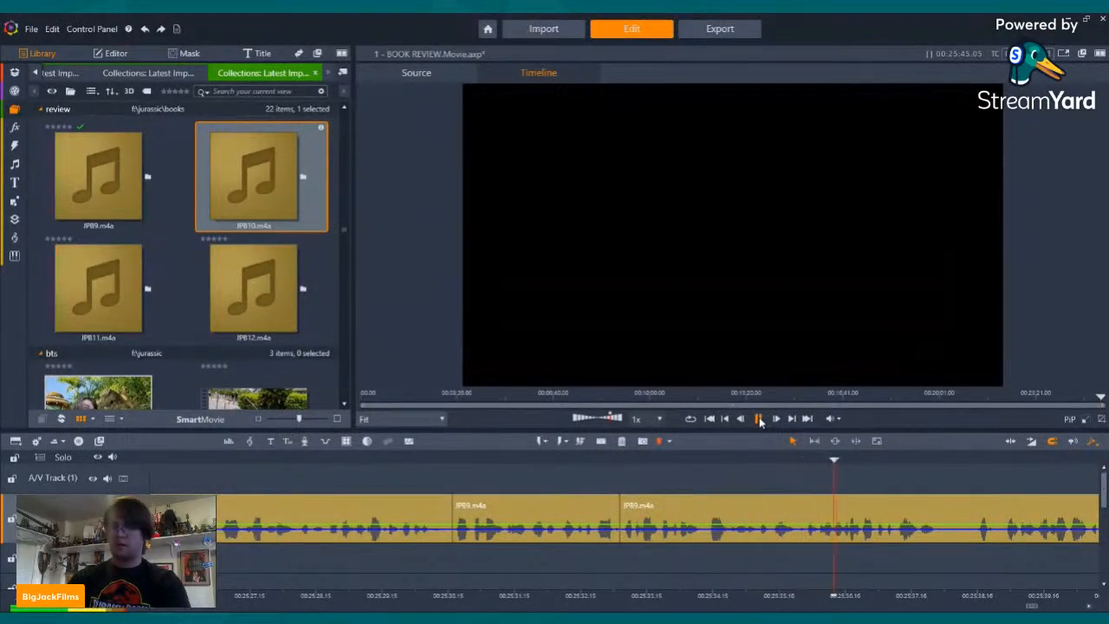
click(759, 419)
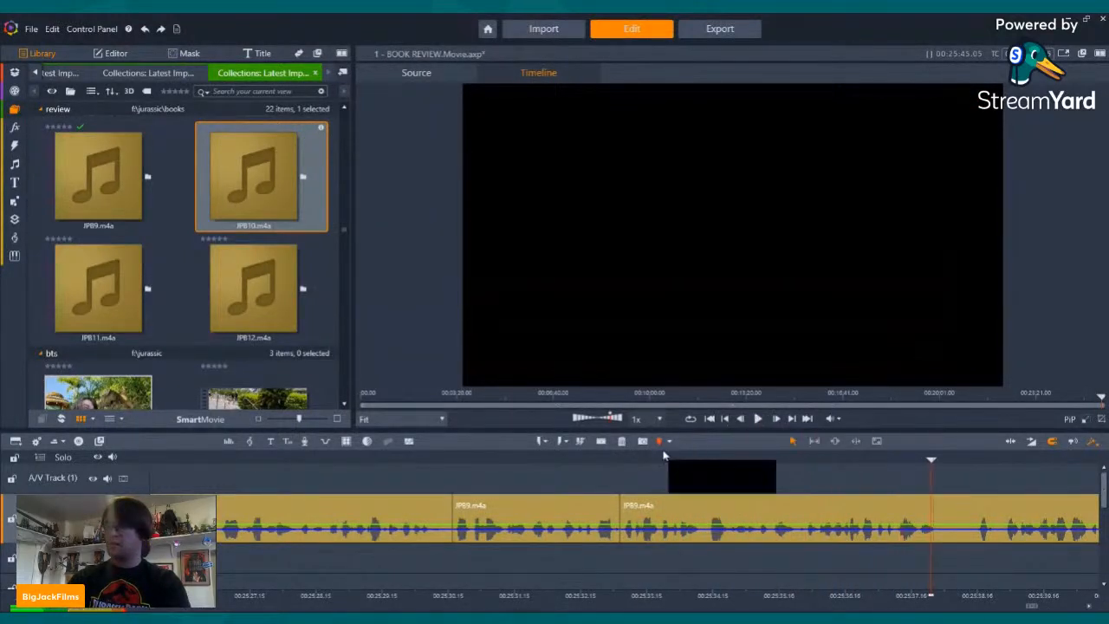
click(759, 419)
click(760, 418)
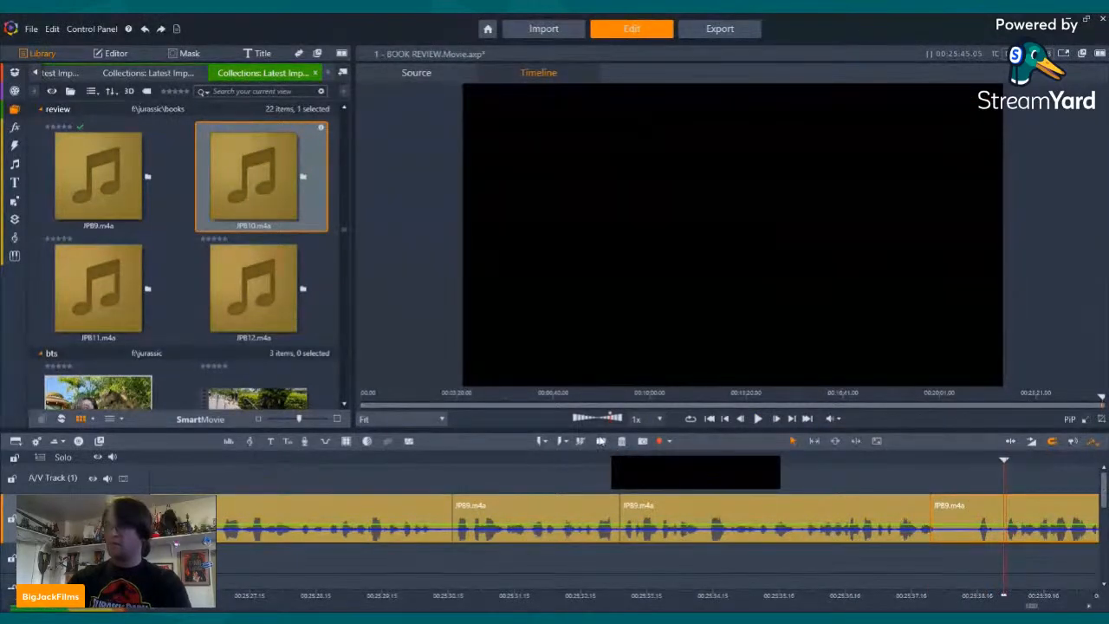
click(601, 441)
click(644, 456)
- Replay the words before 00:25:36, split there, and delete everything up to the cut near 00:25:39
click(759, 418)
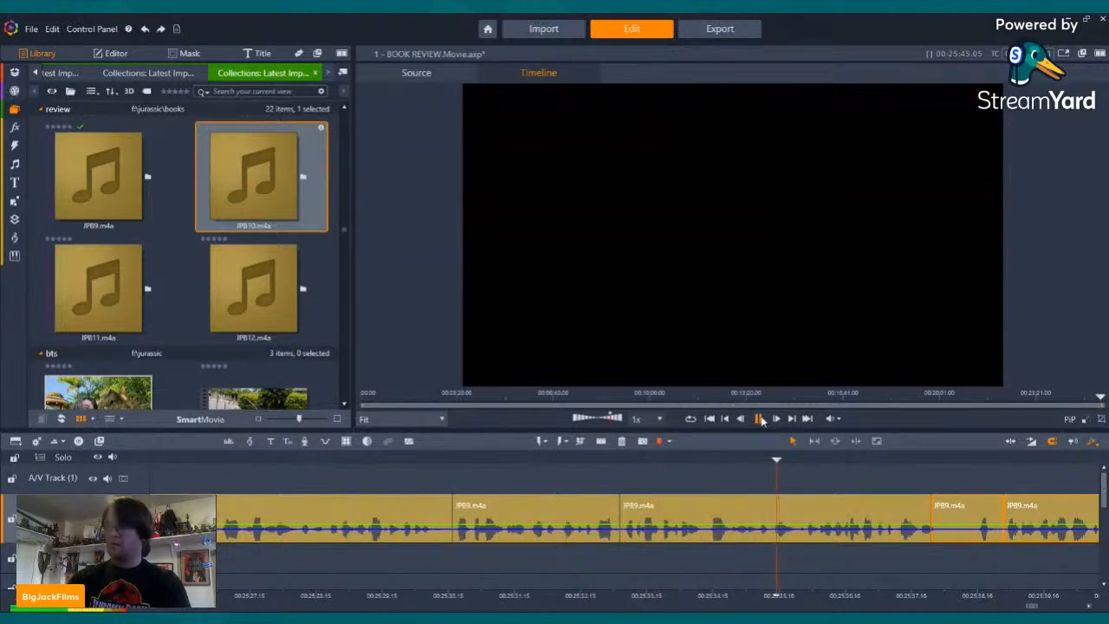
click(760, 419)
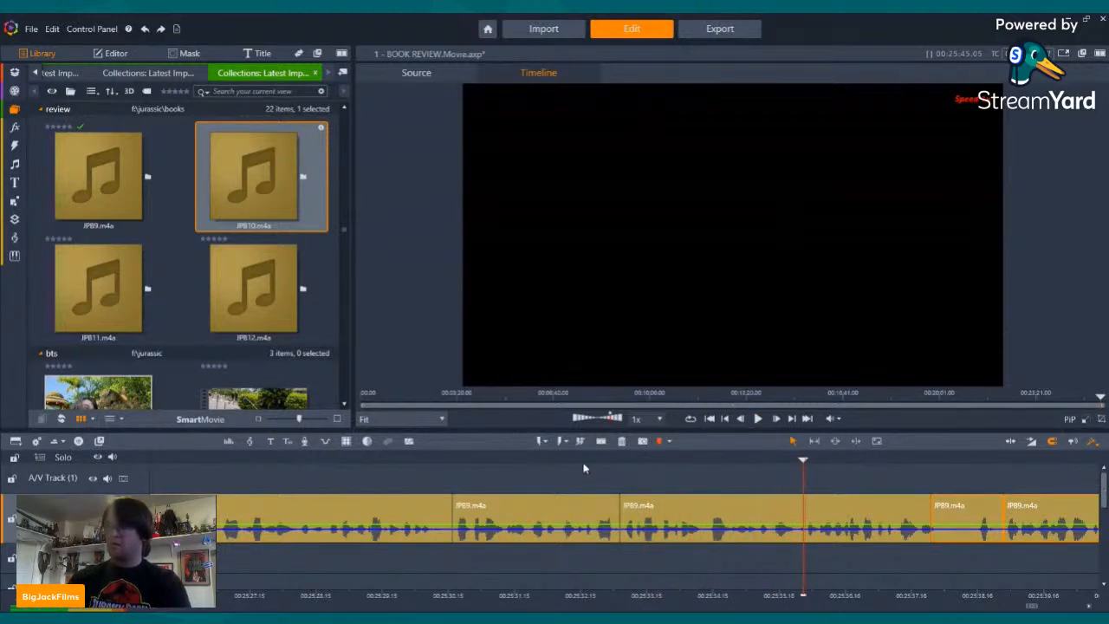
click(602, 441)
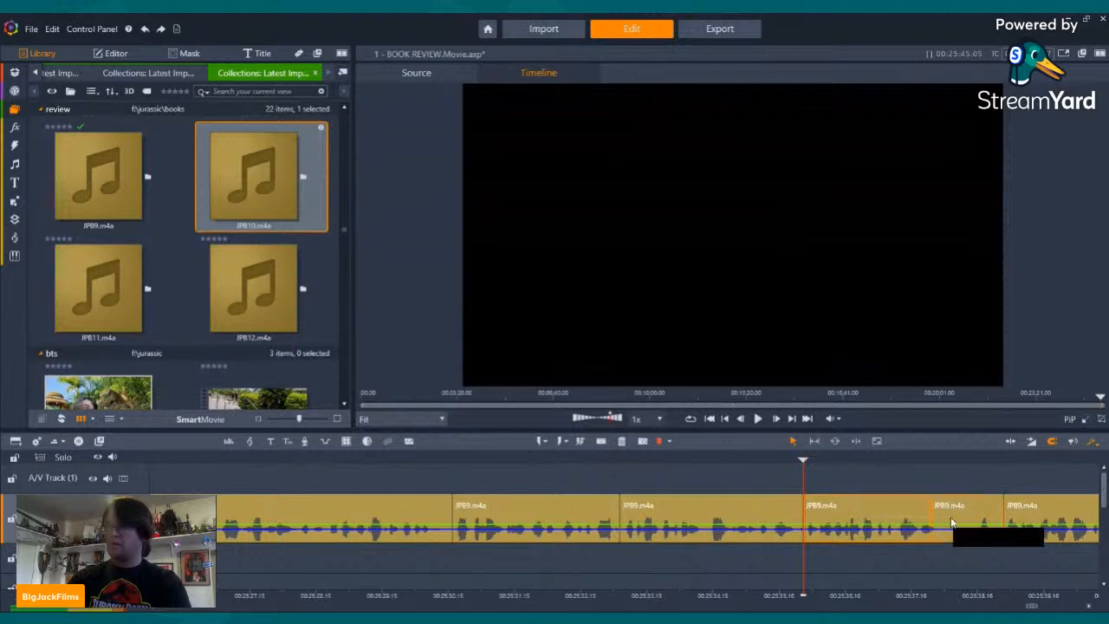
click(621, 441)
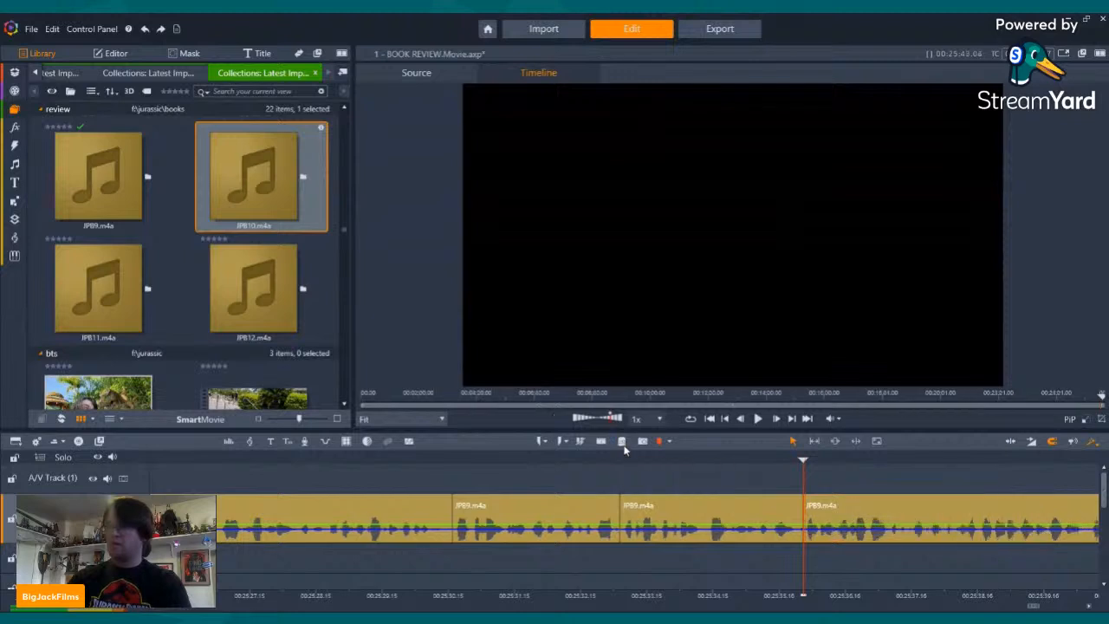
- Listen through to the end of JPB9.m4a, remove its silent tail after about 00:25:42, and save the movie
click(503, 465)
click(759, 418)
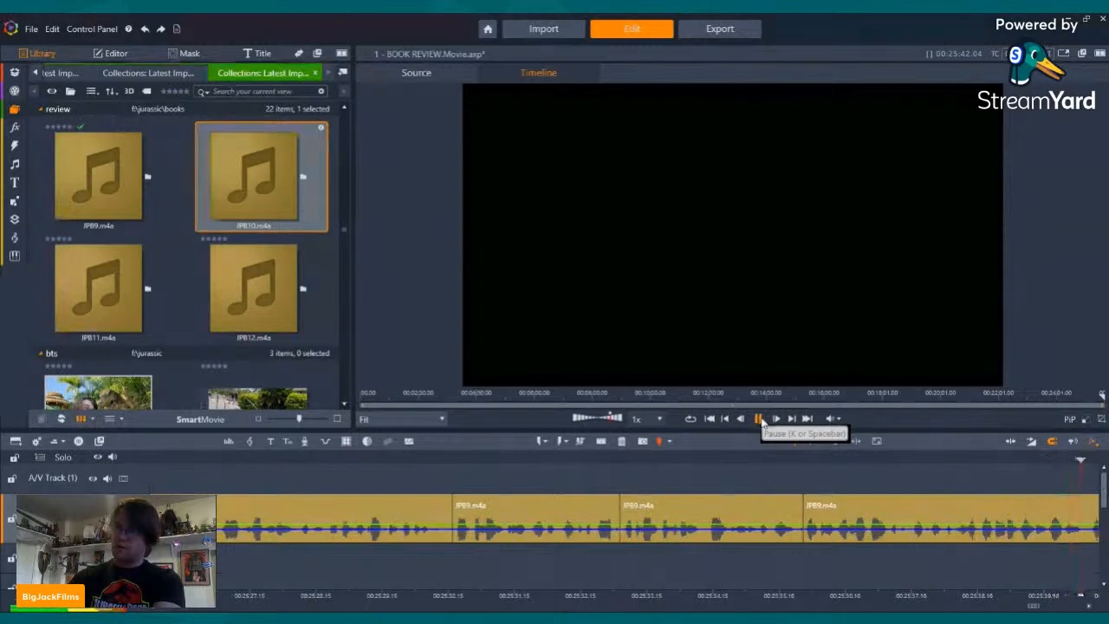
click(759, 419)
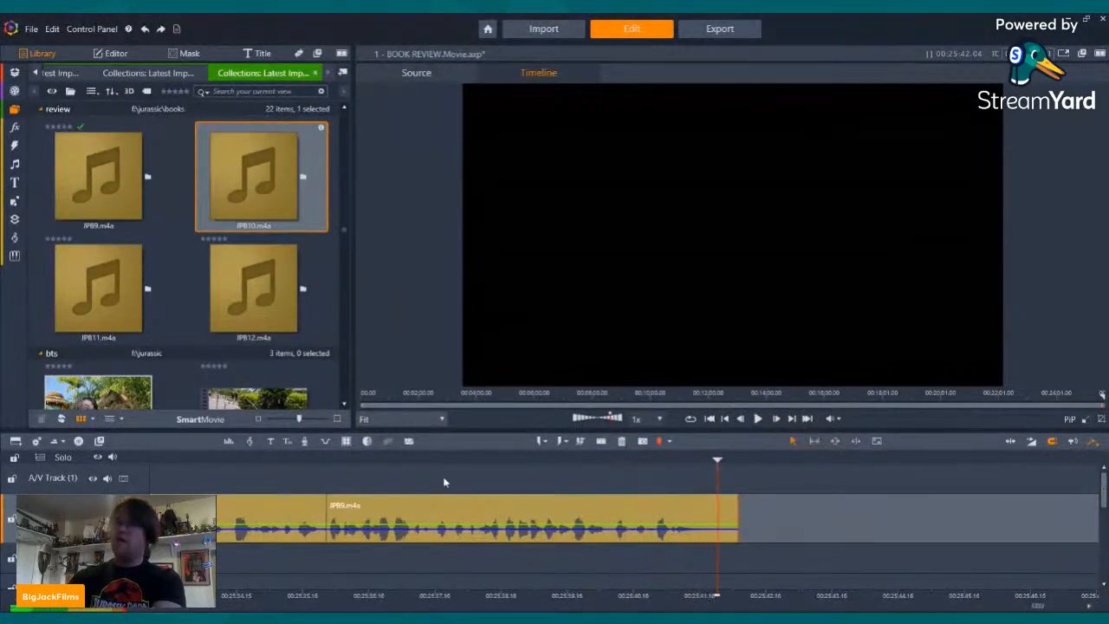
click(622, 442)
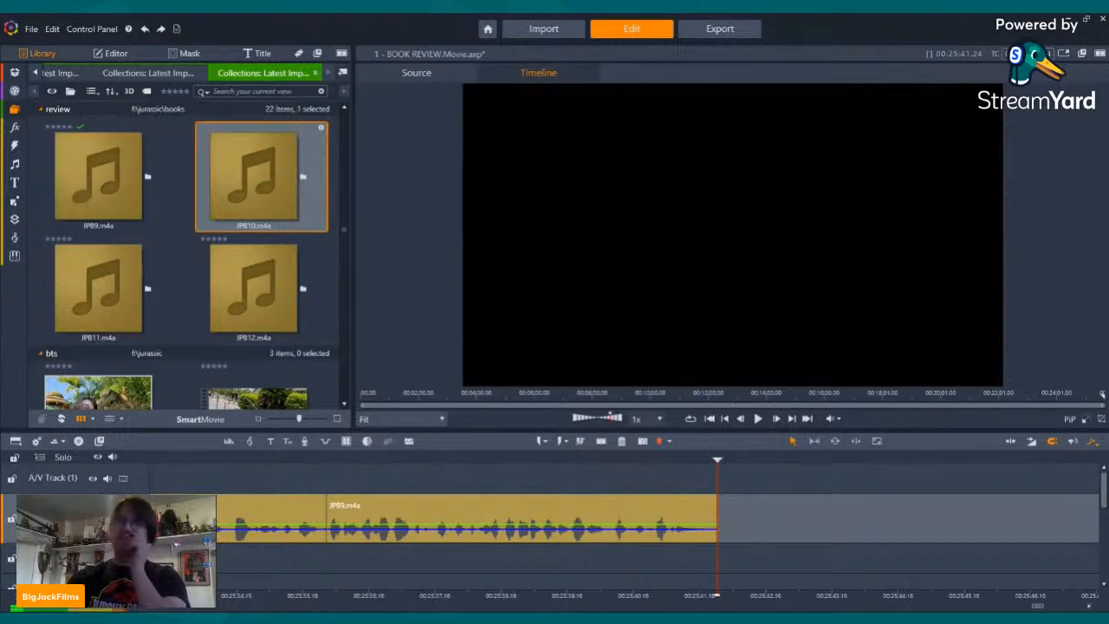
click(31, 28)
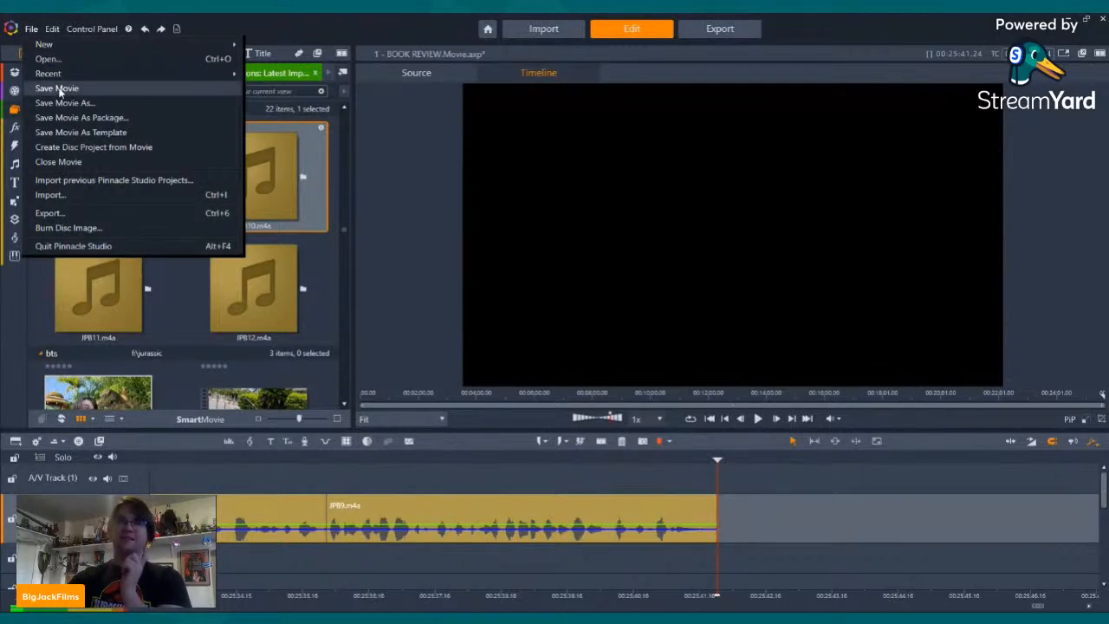
click(57, 89)
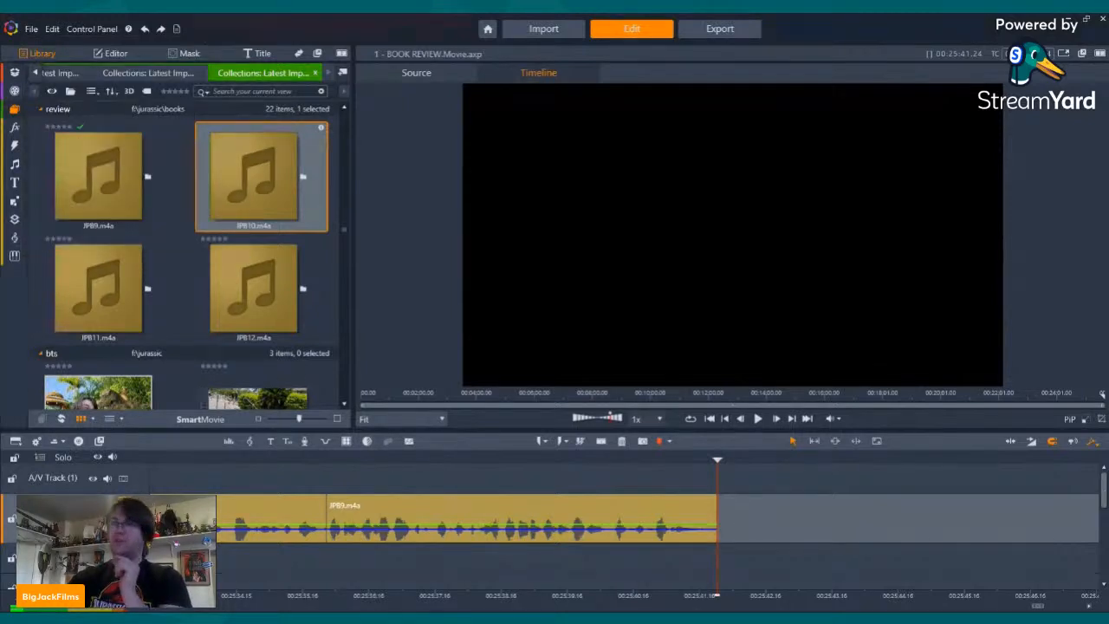
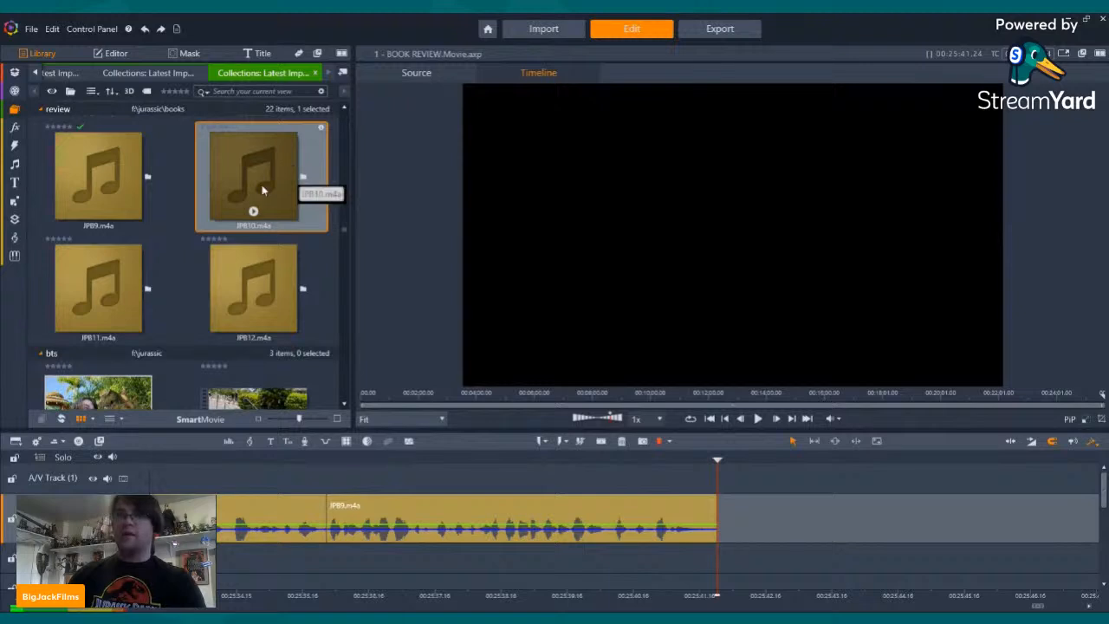
- Place JPB10.m4a directly after the end of JPB9.m4a on the timeline and cut away the silence before its first words
drag(263, 186, 721, 526)
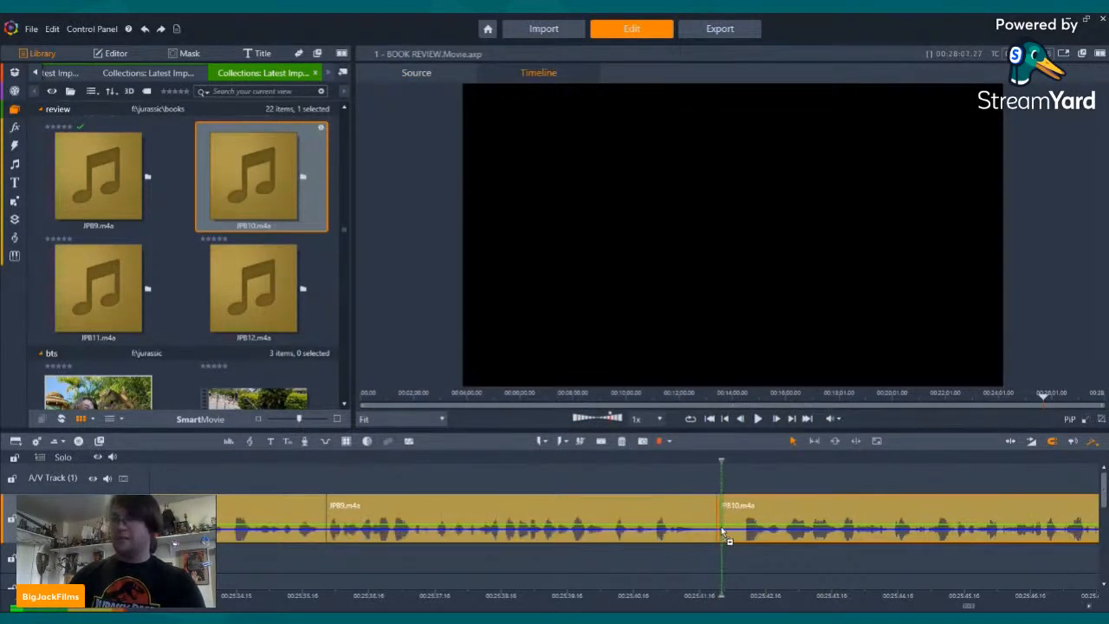
click(758, 419)
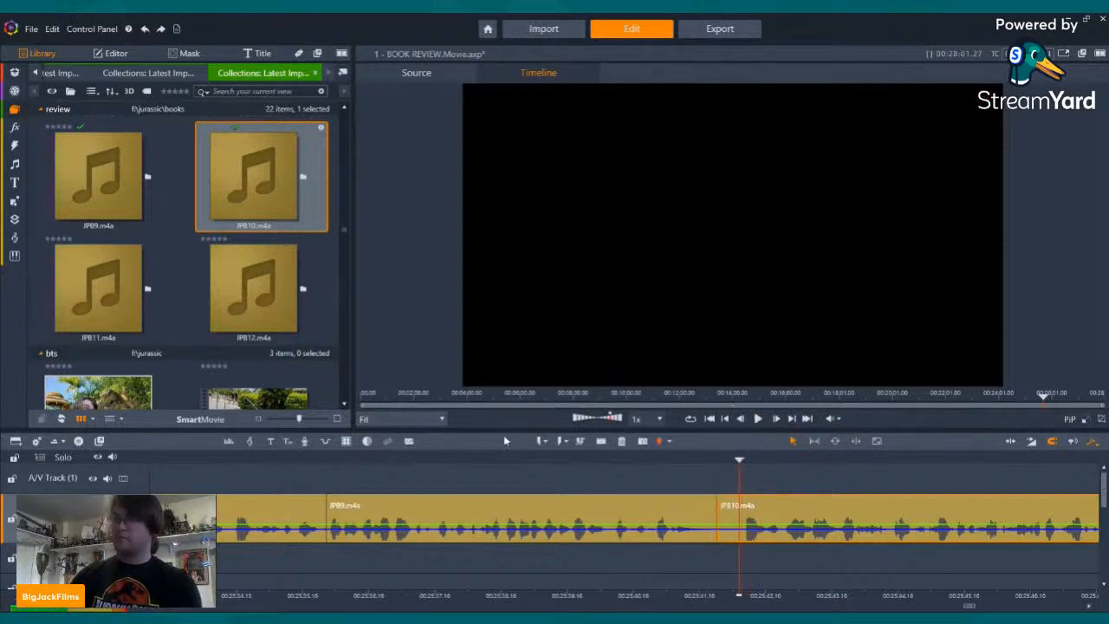
right_click(735, 525)
click(794, 507)
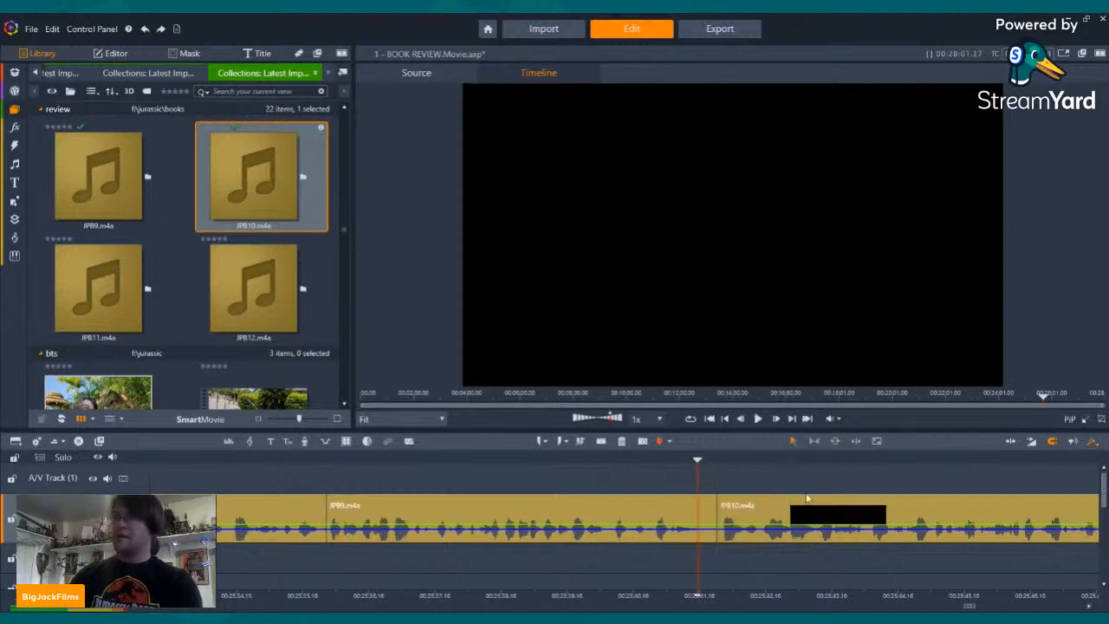
- Play JPB10.m4a from its join with JPB9.m4a and split the narration near 00:25:55 and 00:25:57
click(759, 419)
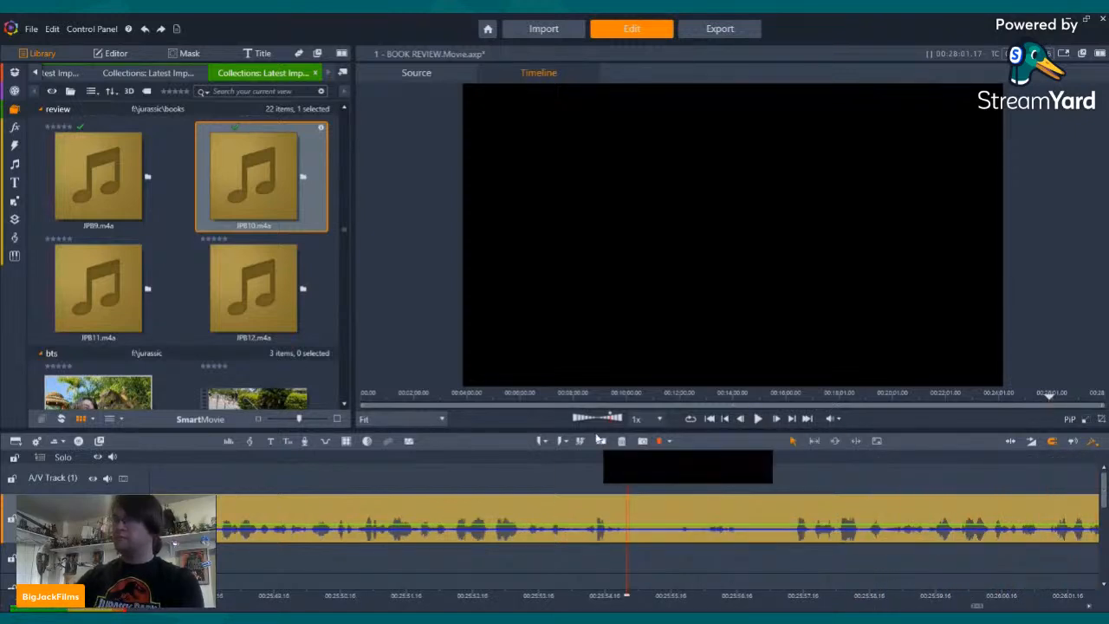
click(601, 442)
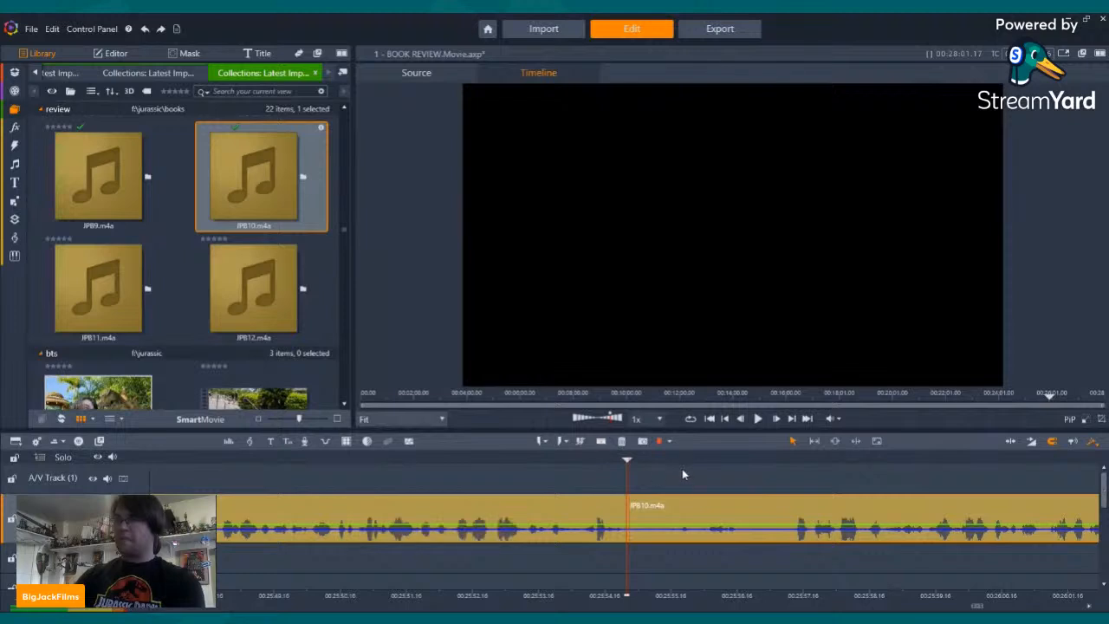
click(758, 419)
click(758, 420)
click(789, 465)
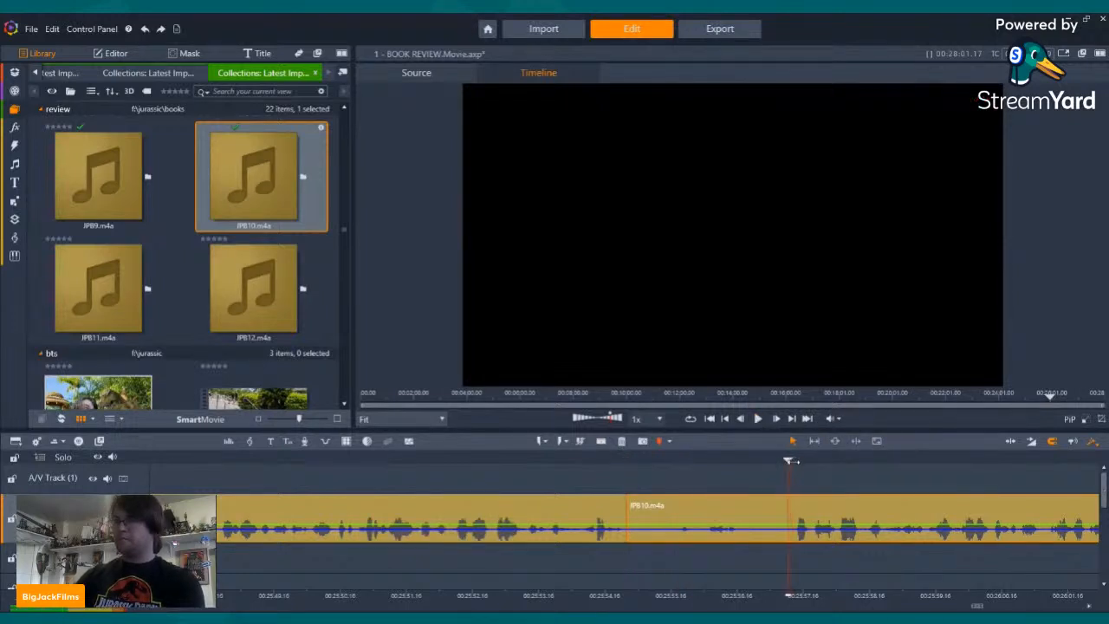
click(601, 443)
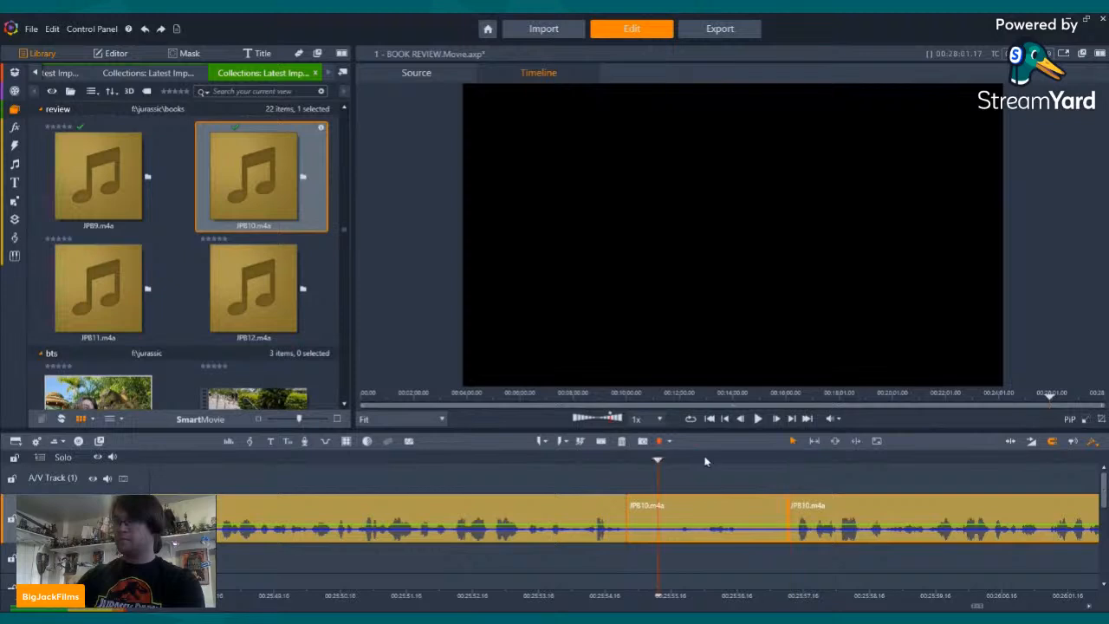
- Split JPB10.m4a again shortly after the cut near 00:25:55 and delete the short piece between the two cuts
click(758, 420)
click(758, 419)
click(600, 440)
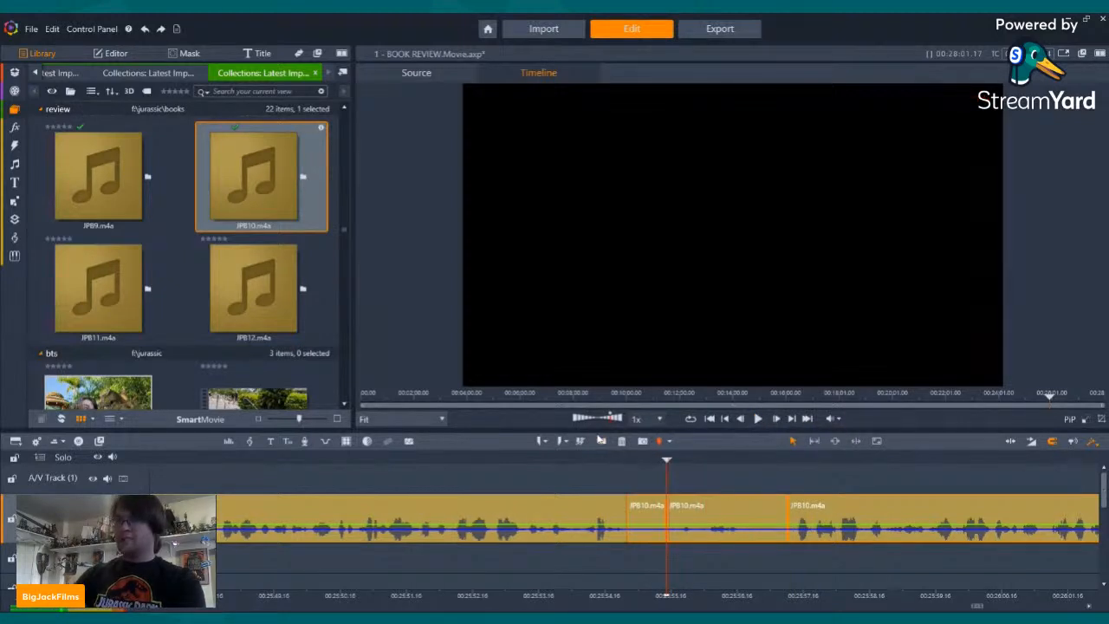
right_click(646, 513)
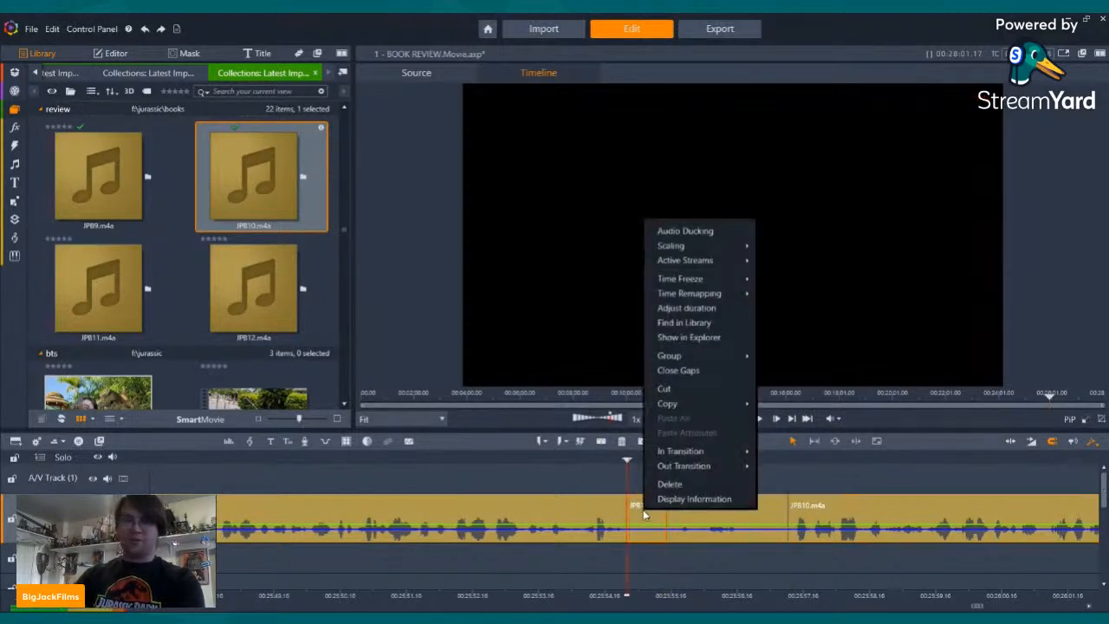
click(715, 485)
- Replay the join near 00:25:55, split the narration near 00:25:56, and delete the remainder up to the next cut
click(758, 420)
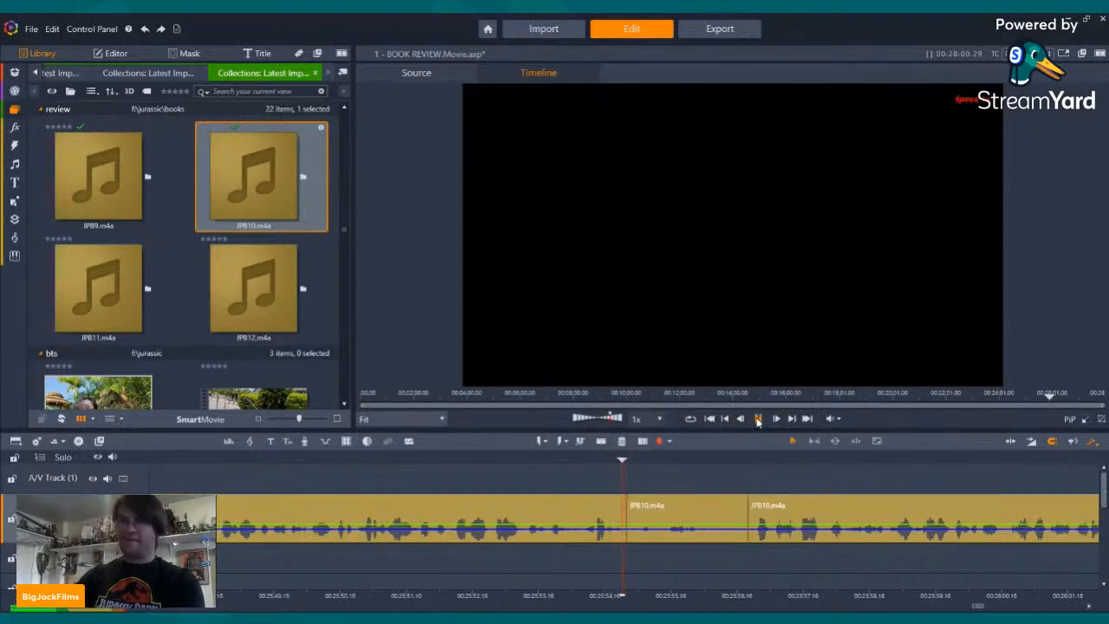
click(759, 420)
click(601, 441)
right_click(736, 512)
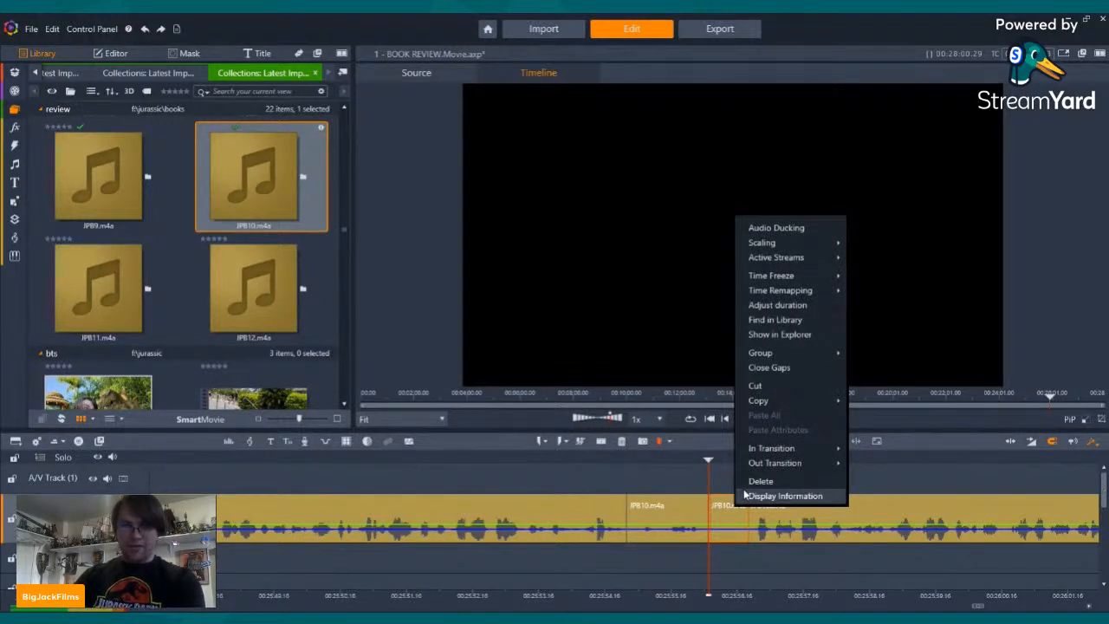
click(745, 482)
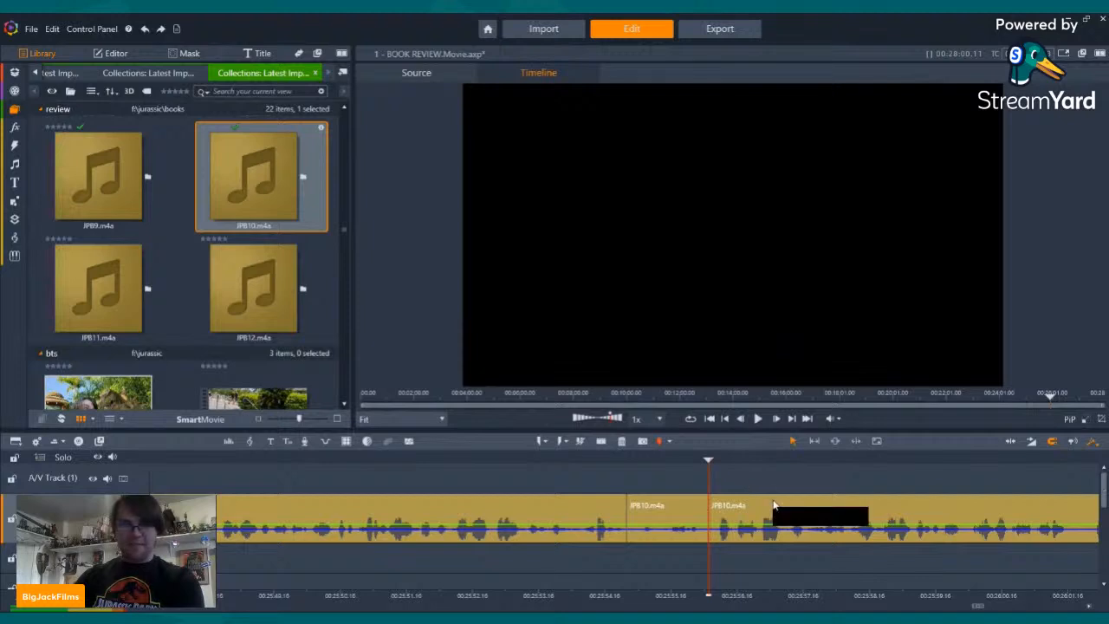
- Play the narration on from just before the join near 00:25:56 and split it in the pause near 00:26:02
key(Left)
key(Left)
key(Left)
key(Left)
key(Left)
key(Left)
key(Left)
key(Left)
key(Left)
key(Left)
key(Left)
key(Left)
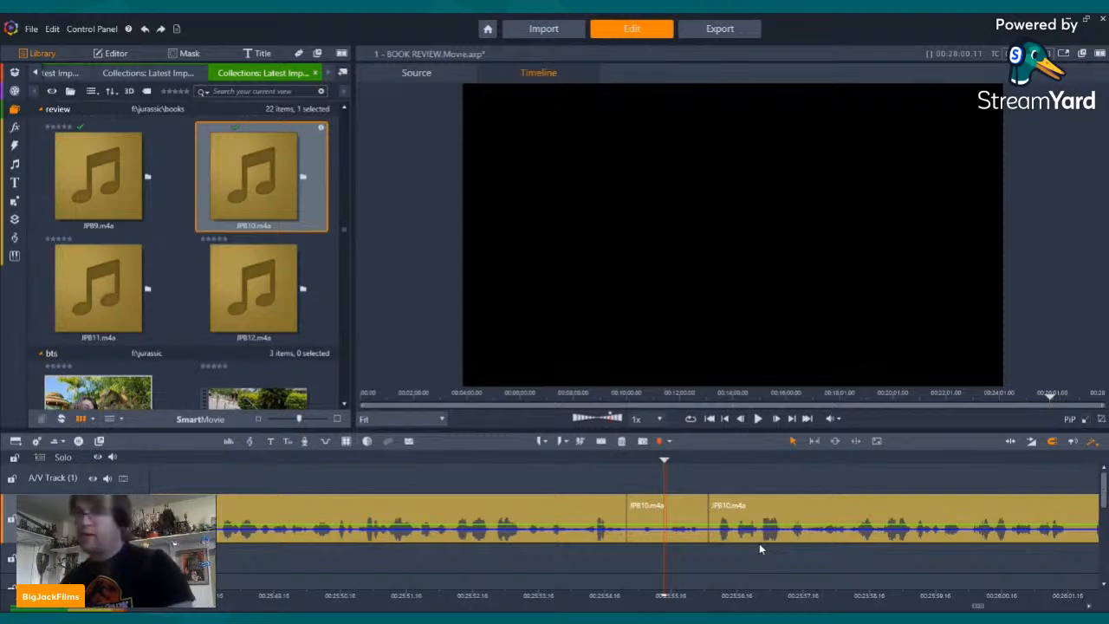
click(759, 418)
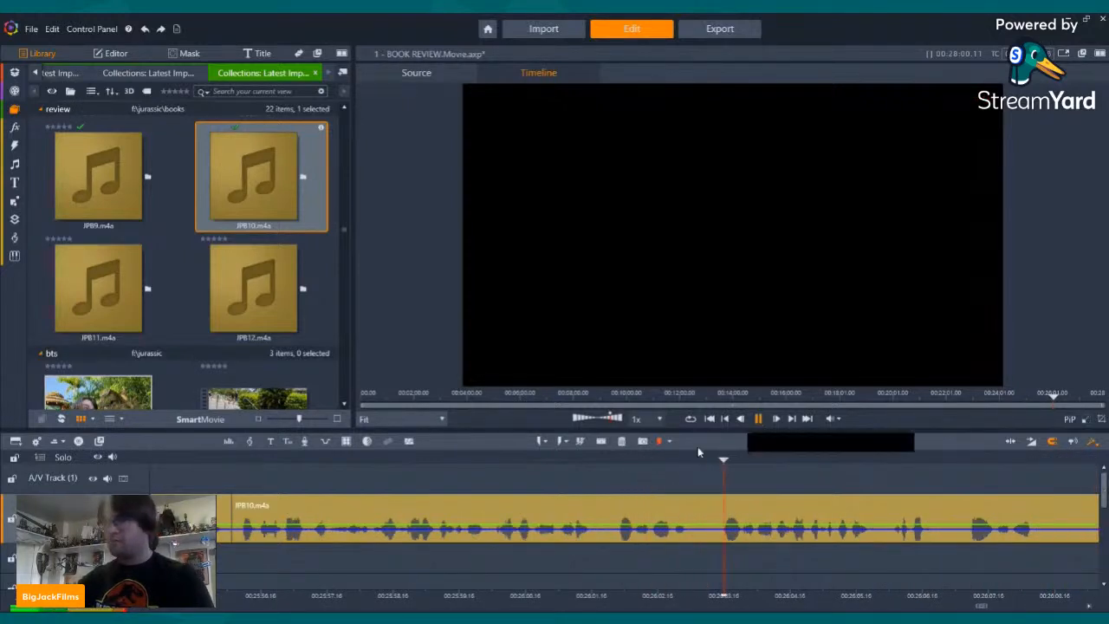
click(600, 461)
click(601, 441)
- Play on to about 00:26:09 and delete the passage between the cut near 00:26:02 and that point
click(758, 419)
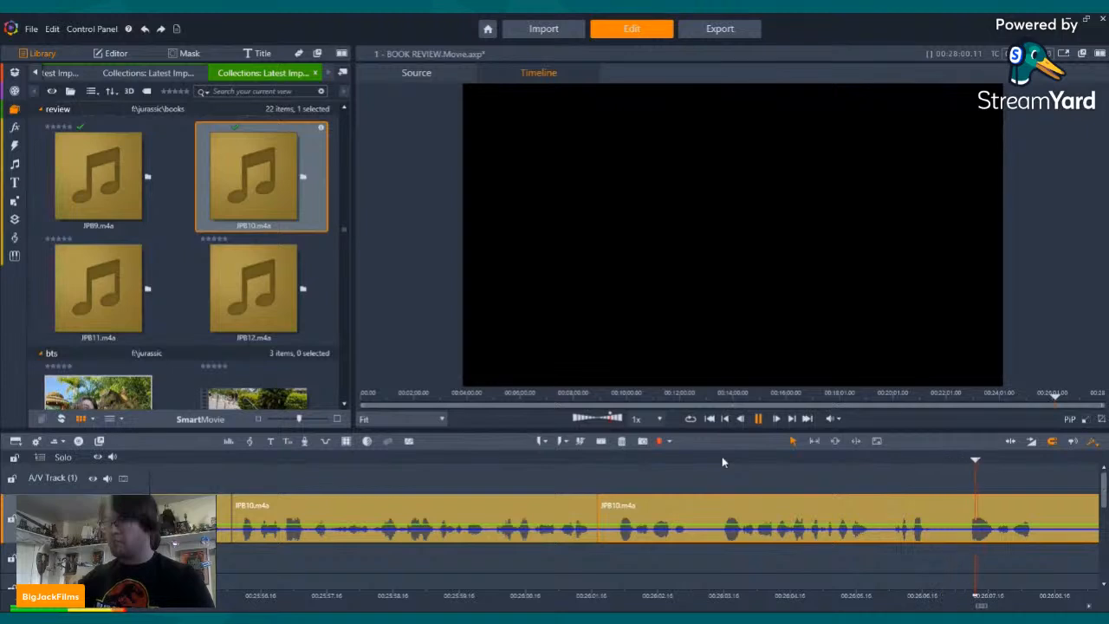
click(760, 419)
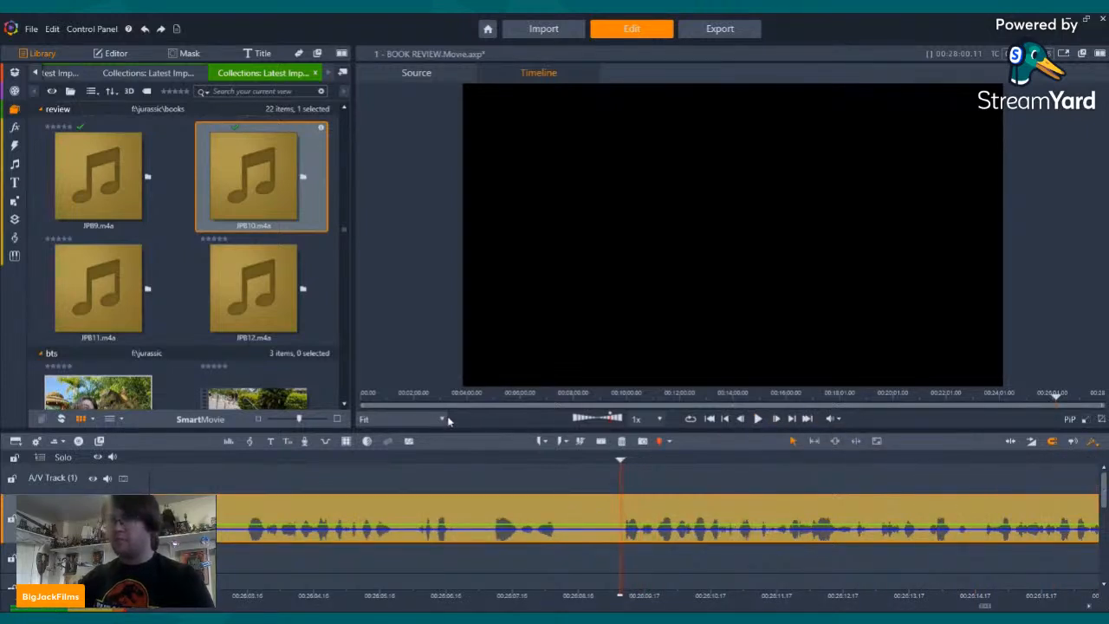
right_click(557, 514)
click(607, 483)
- Replay the narration from the cut near 00:25:56 across the new join and split it near 00:26:07
key(Left)
key(Left)
key(Left)
key(Left)
key(Left)
key(Left)
key(Left)
key(Left)
key(Left)
key(Left)
key(Left)
key(Left)
key(Left)
key(Left)
key(Left)
key(Left)
click(728, 421)
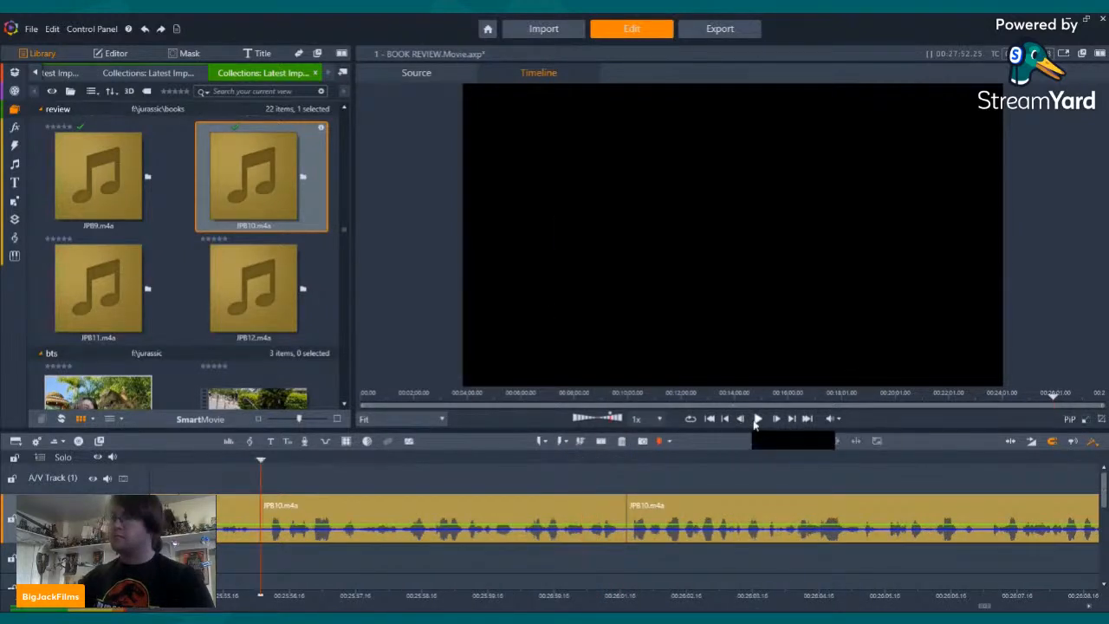
click(756, 422)
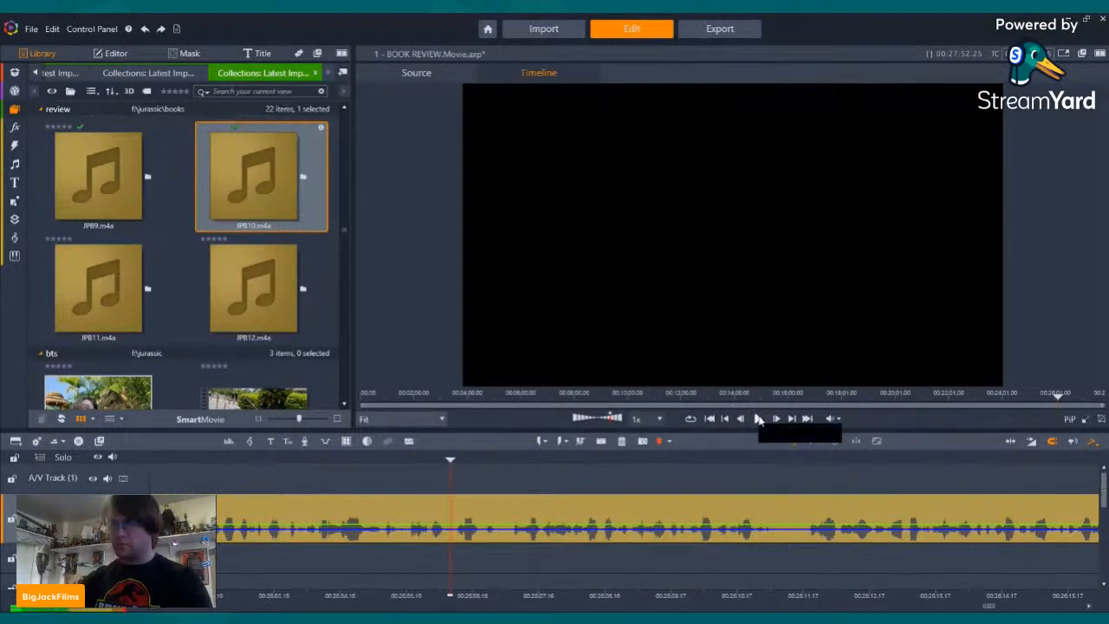
click(757, 418)
click(756, 419)
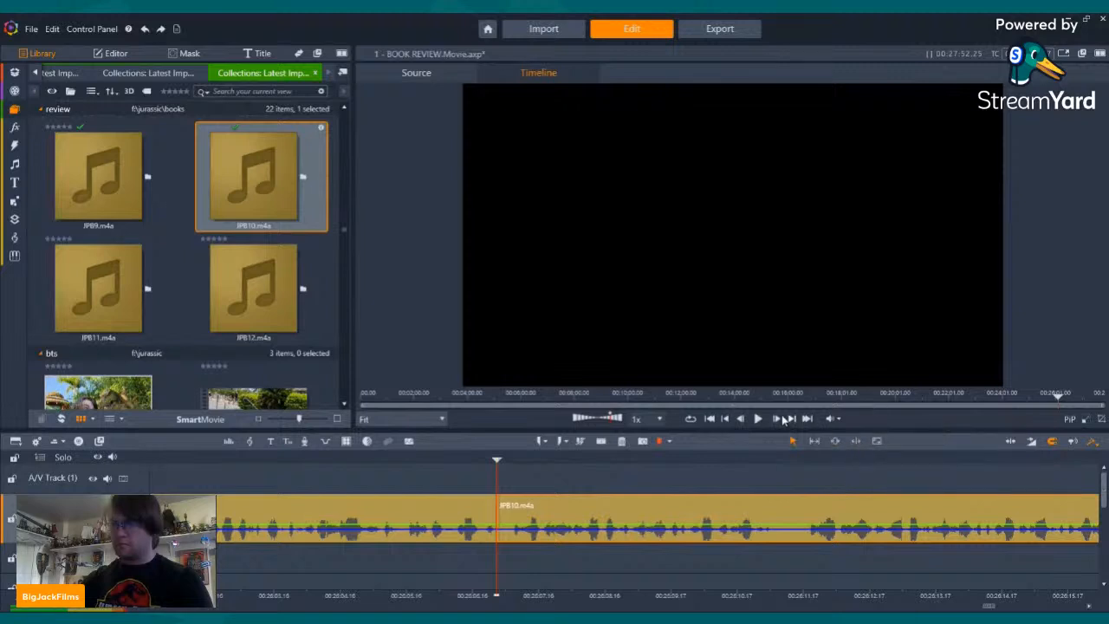
- Split the narration again near 00:26:11 and delete the passage back to the cut near 00:26:07
click(799, 457)
click(759, 420)
click(759, 420)
click(600, 442)
click(631, 496)
click(623, 441)
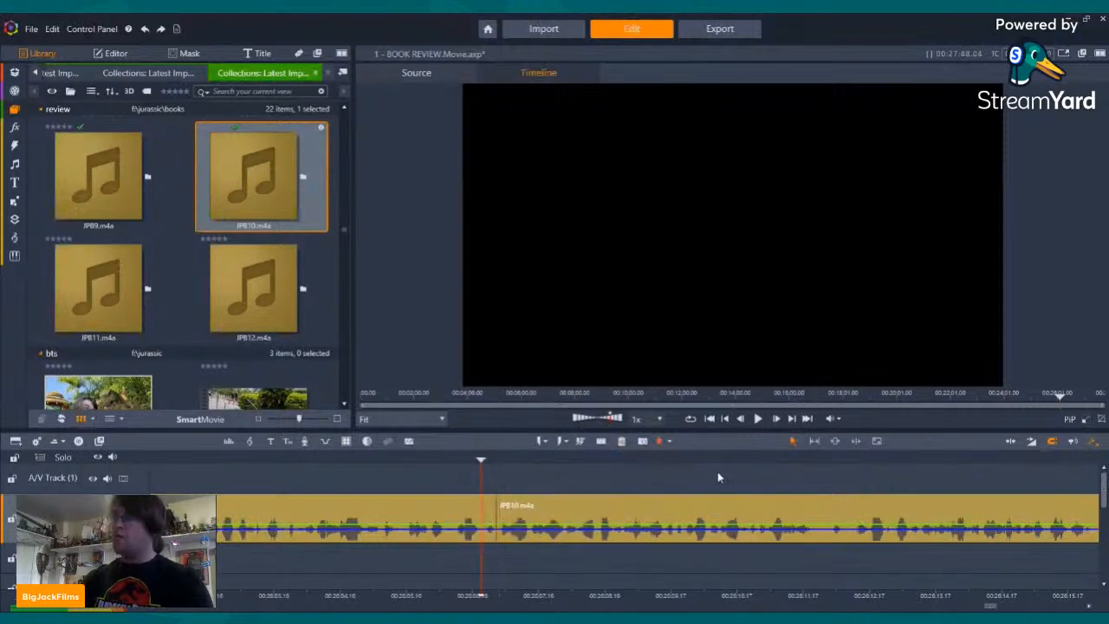
- Play on, split the narration on both sides of the pause between about 00:26:16 and 00:26:17, and delete that pause
click(759, 419)
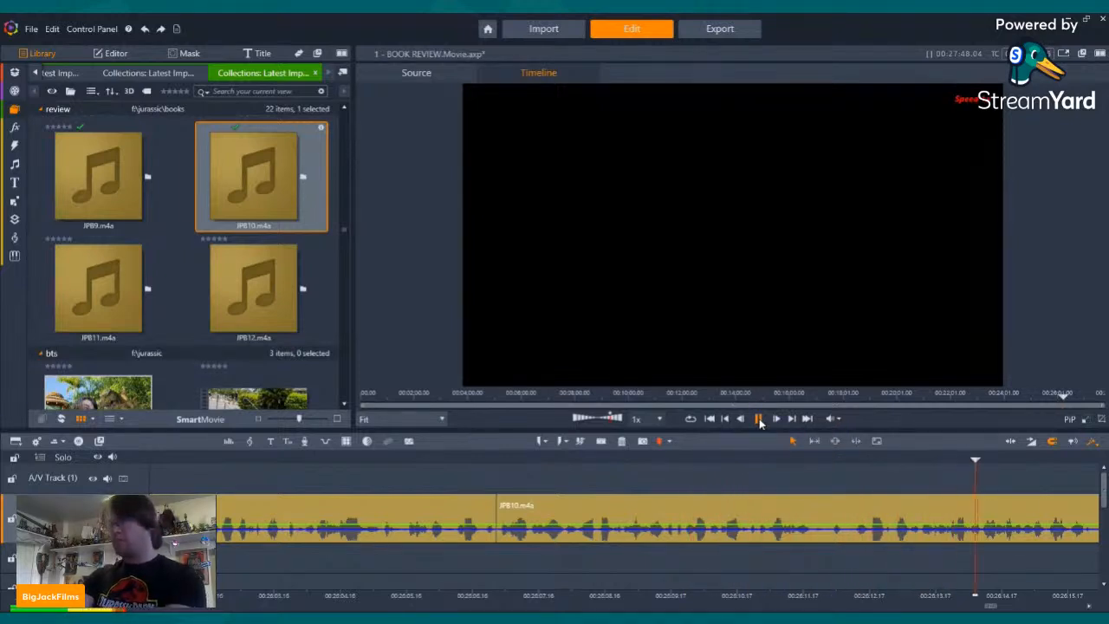
click(759, 418)
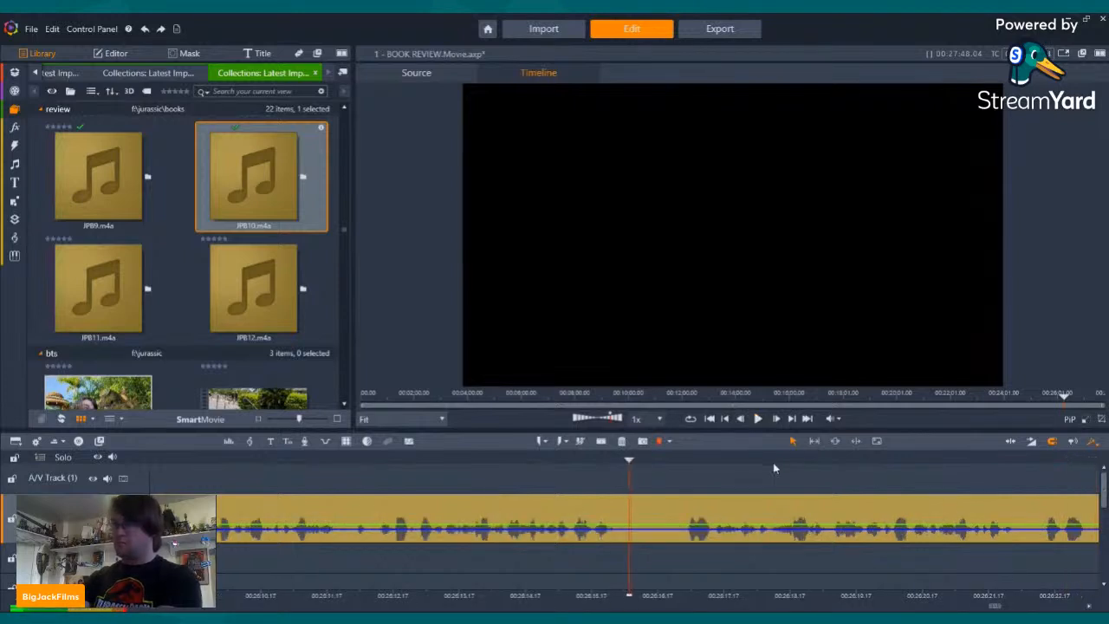
click(603, 444)
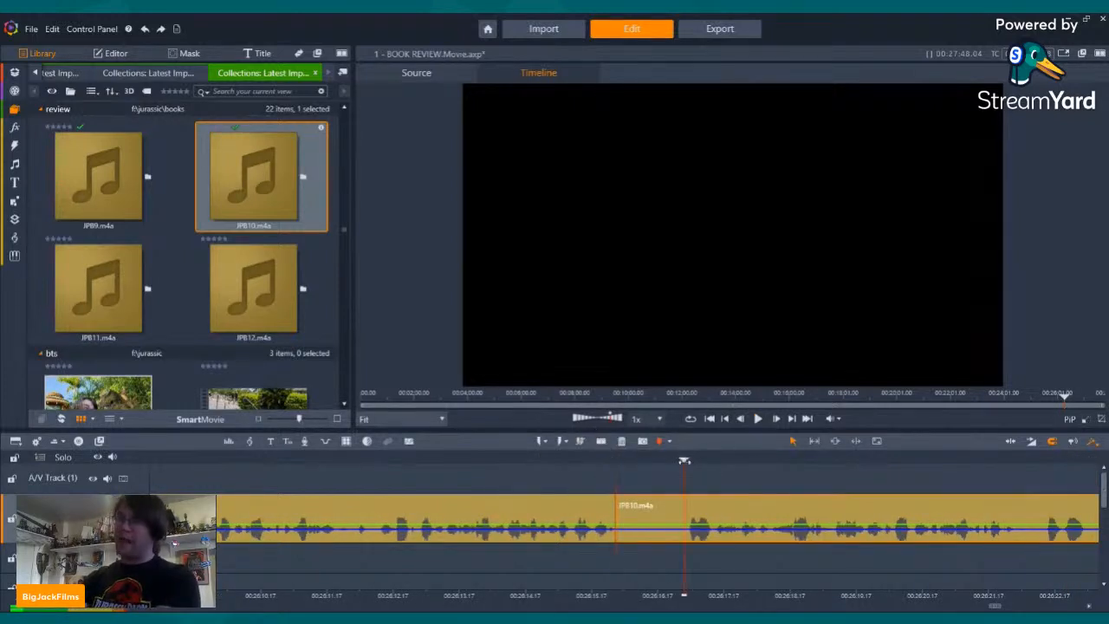
click(601, 443)
click(645, 532)
right_click(646, 532)
click(656, 497)
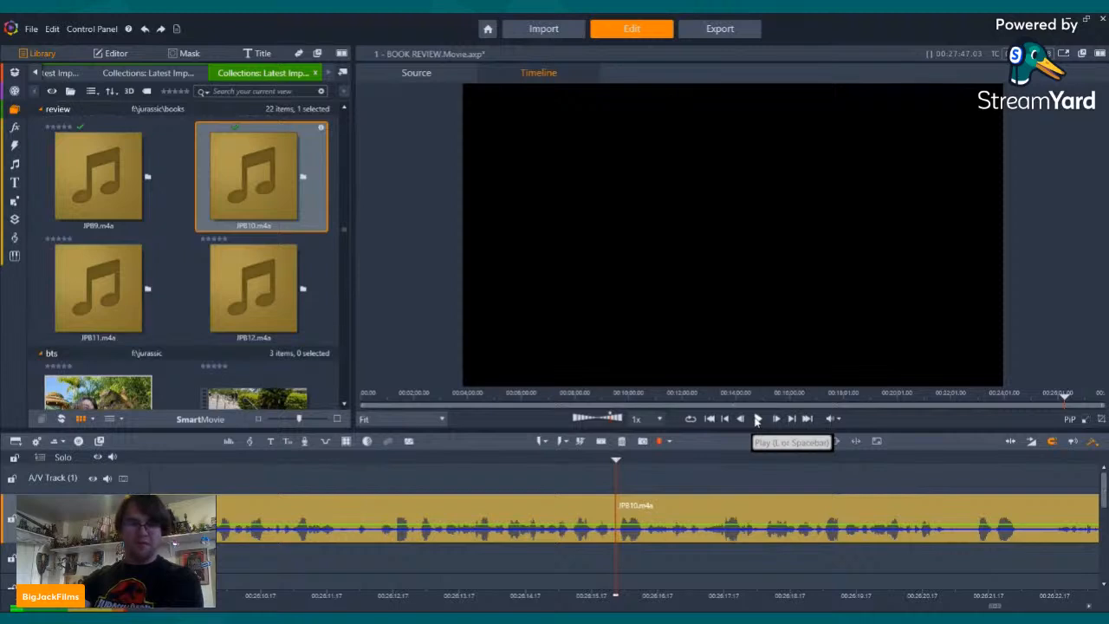
- Play on, split the narration near 00:26:21 and 00:26:22, and delete the passage between those cuts
click(757, 419)
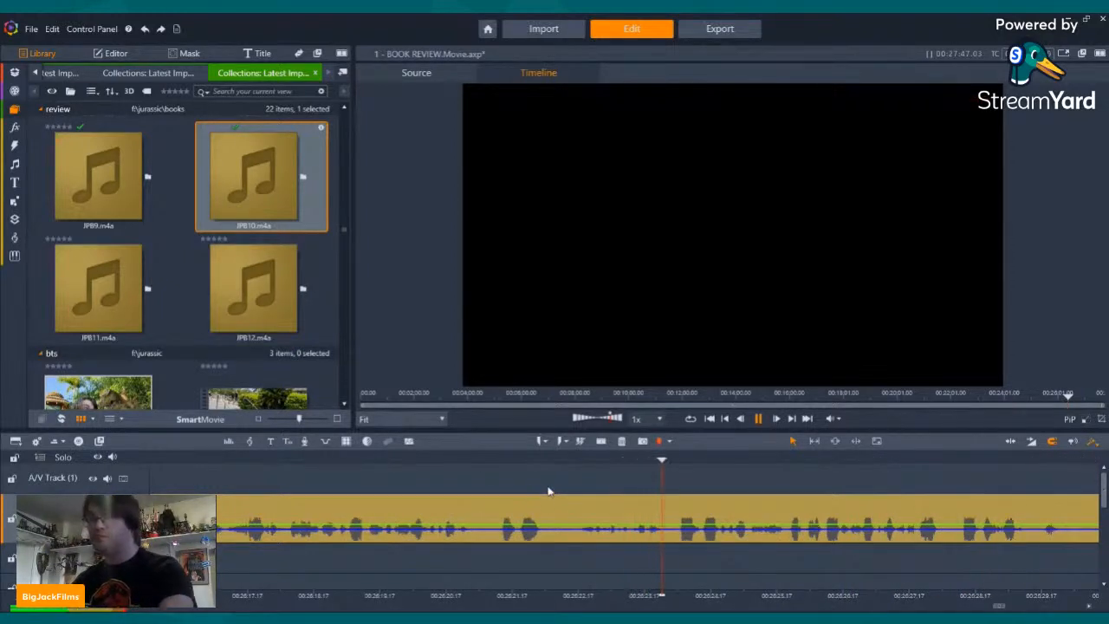
click(476, 465)
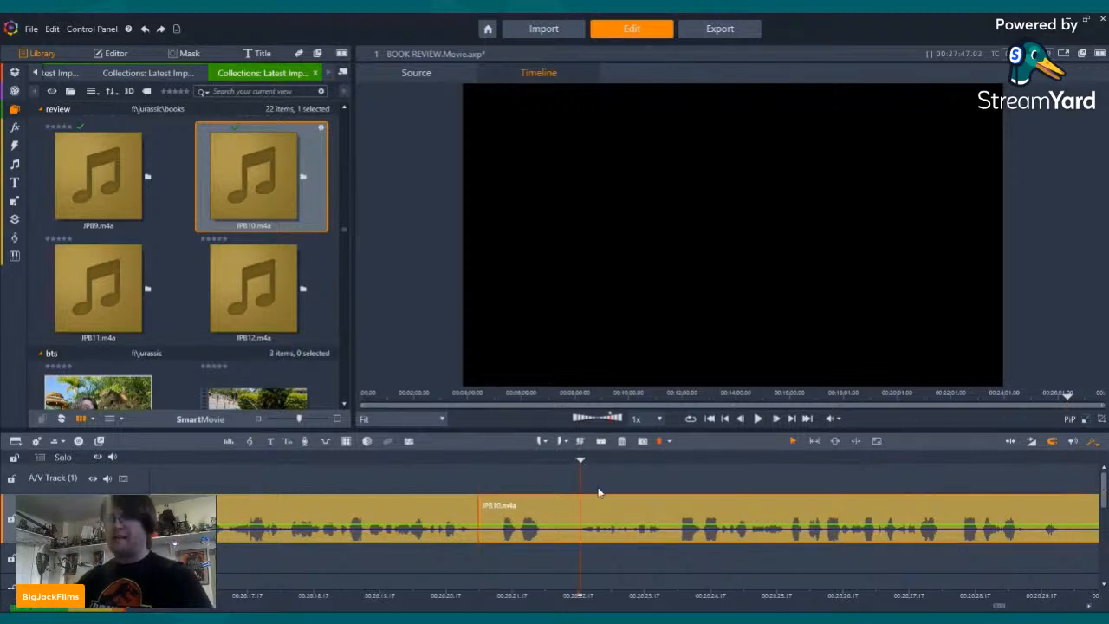
drag(586, 475, 576, 475)
click(603, 444)
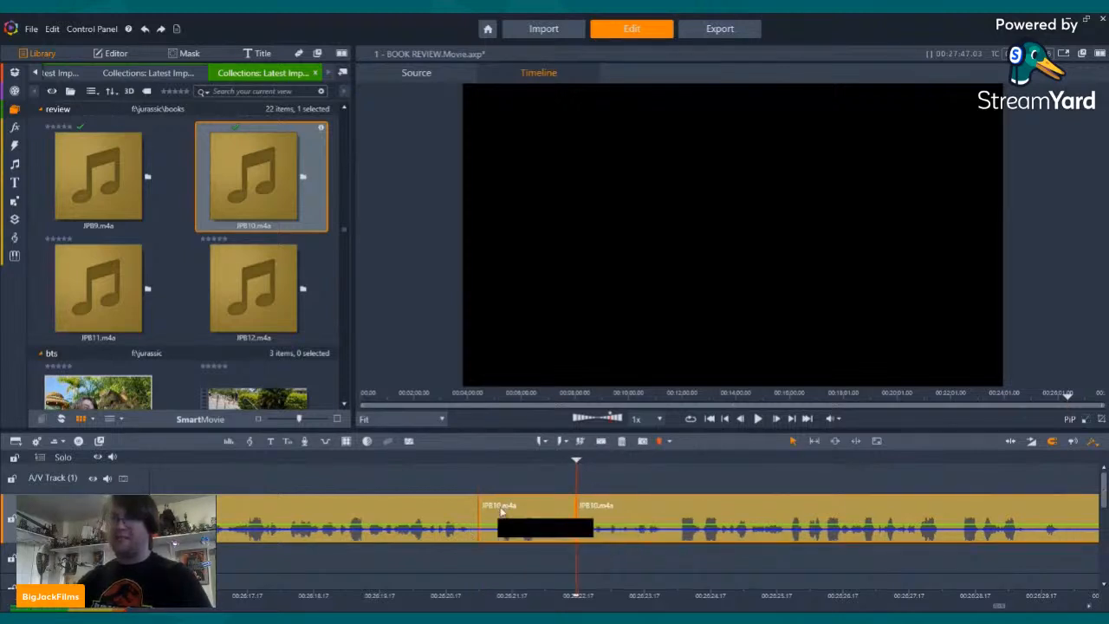
right_click(501, 511)
click(520, 479)
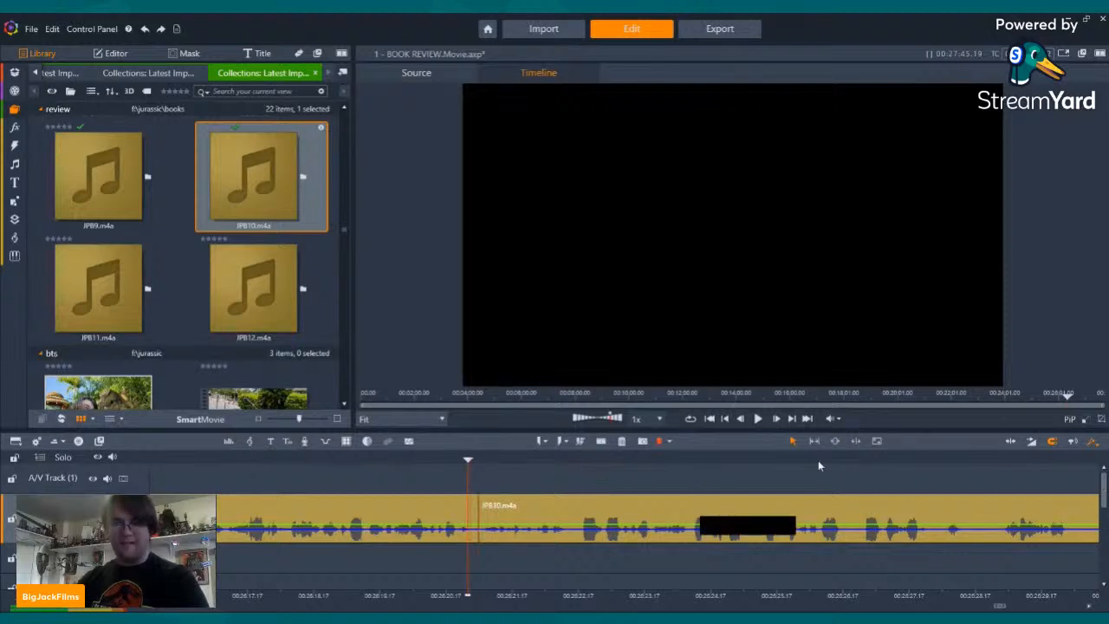
- Replay the join near 00:26:21 and cut out the short sliver of silence before the words near 00:26:22
click(757, 419)
click(756, 420)
click(601, 442)
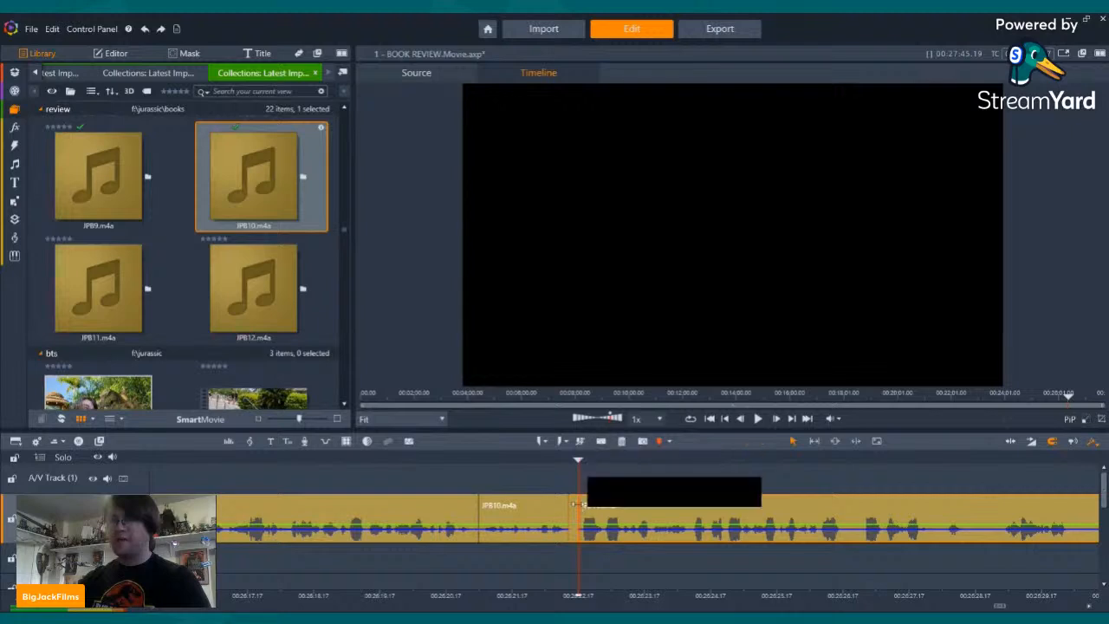
key(Delete)
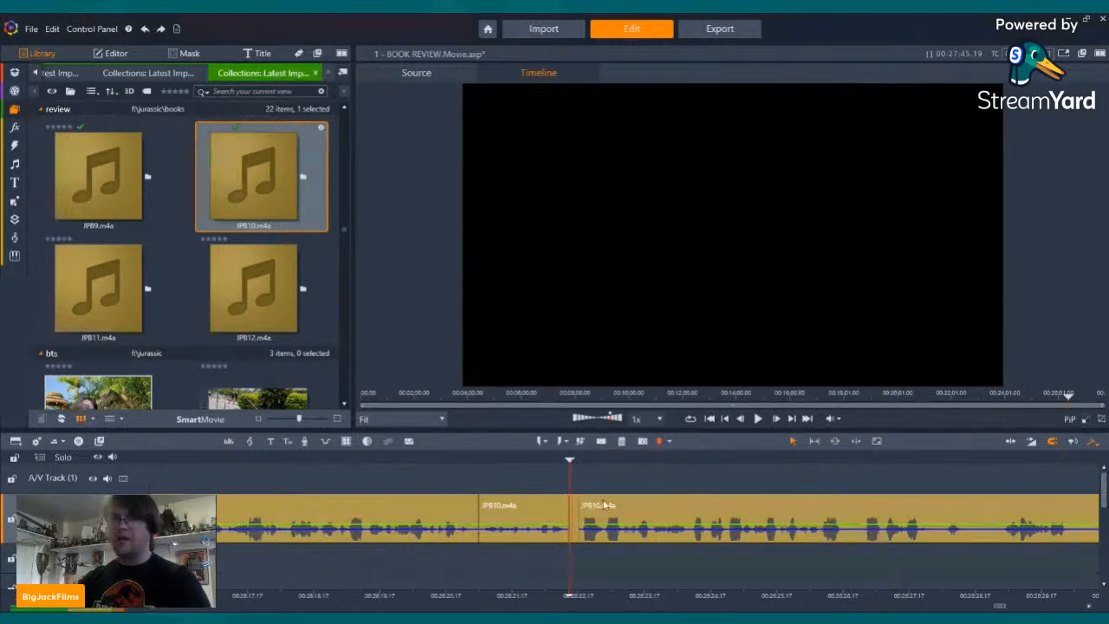
- Look through the library's open collections, ending at the one with the Jurassic Park soundtrack music
click(36, 73)
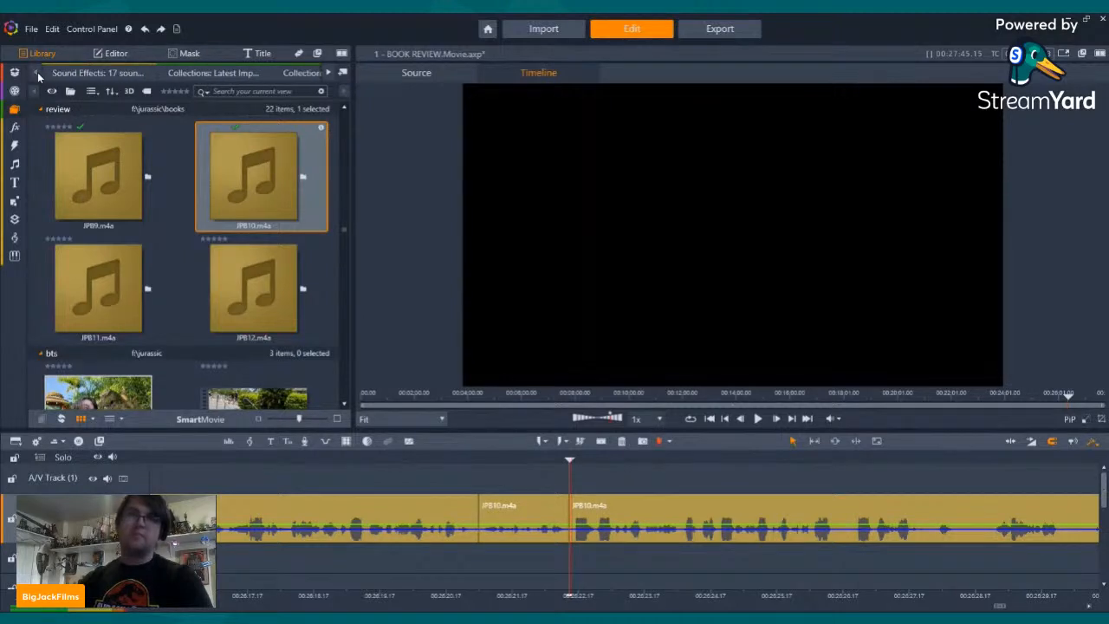
click(188, 75)
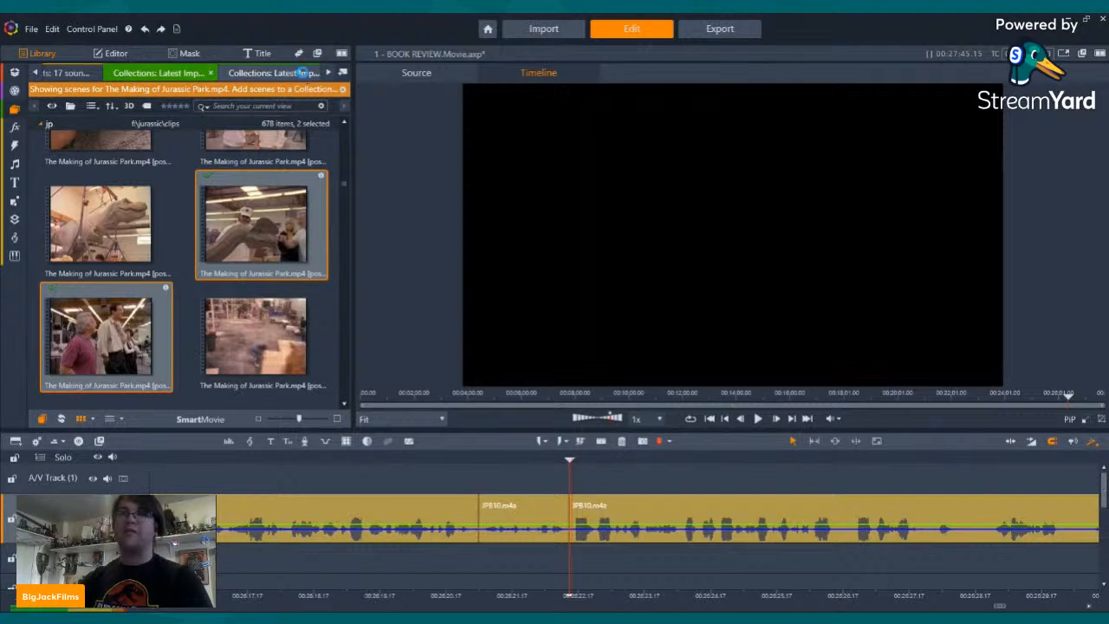
click(301, 73)
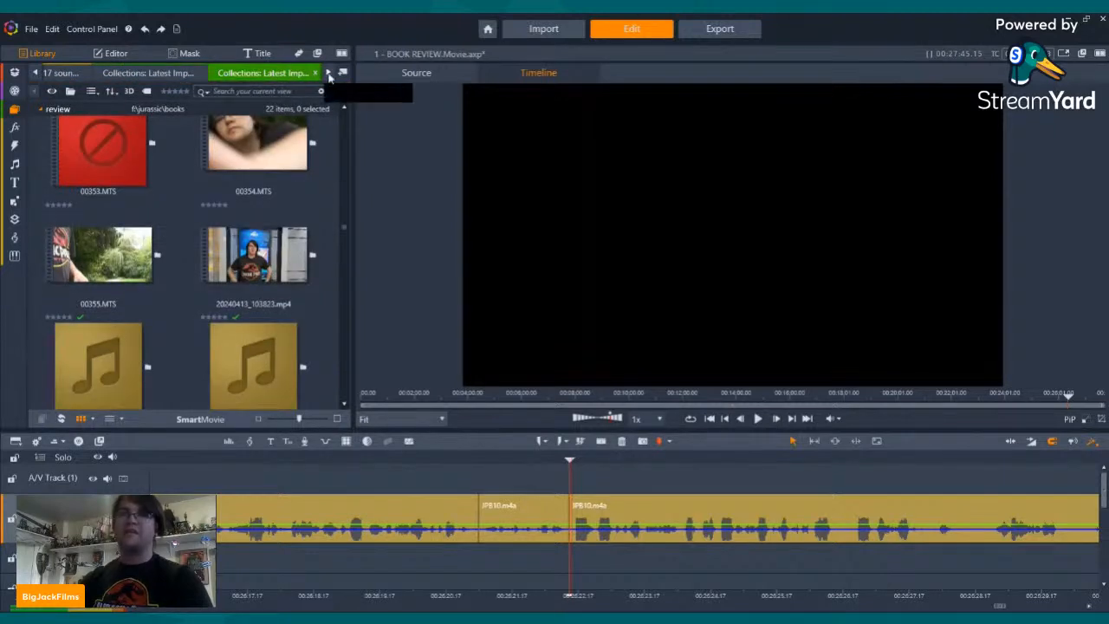
click(330, 74)
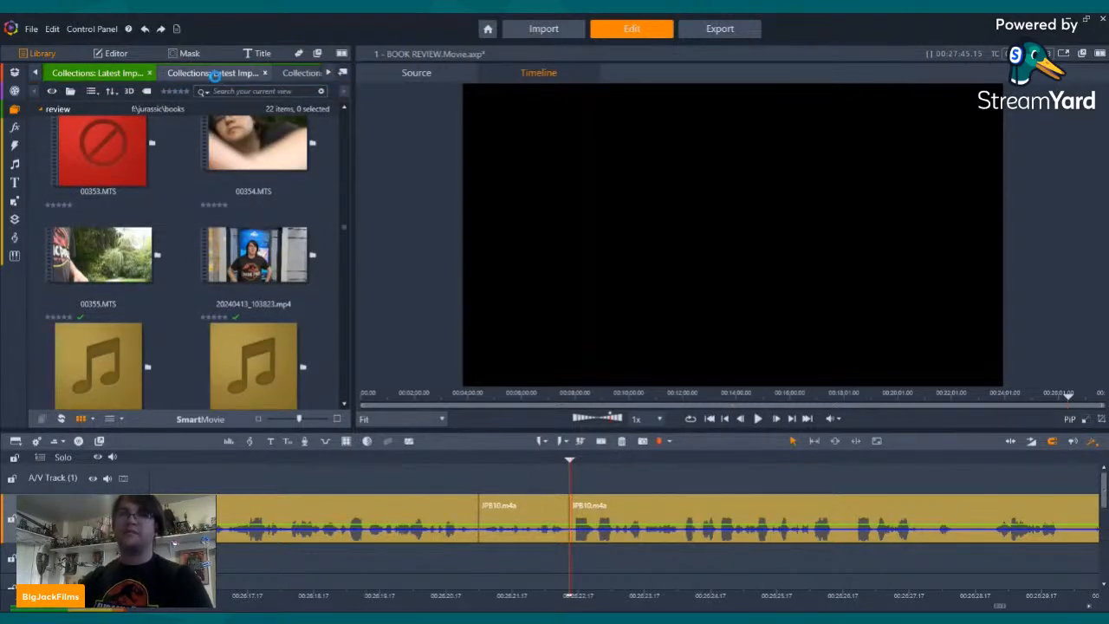
click(215, 74)
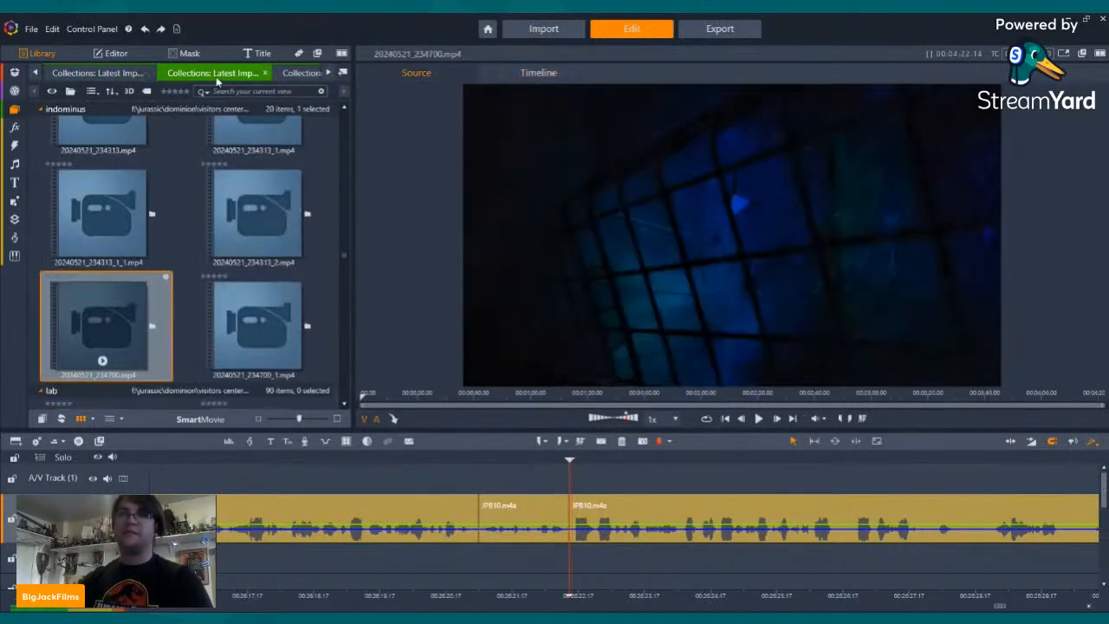
click(300, 75)
click(298, 75)
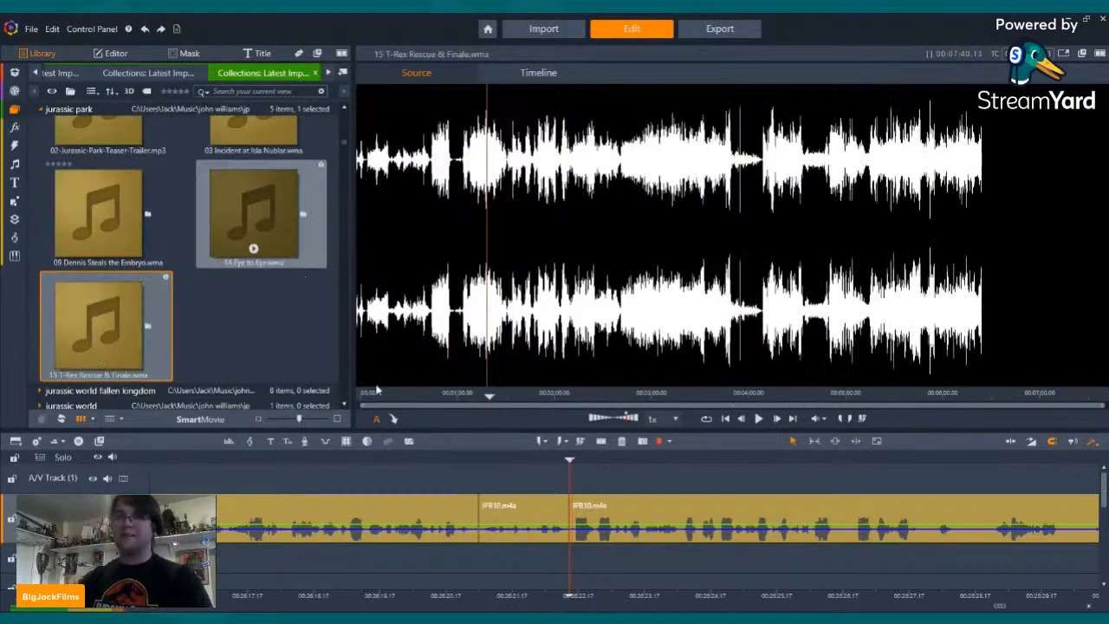
- Play on from 00:26:22, cut out the short pause just after 00:26:26, and replay the narration across the join
click(758, 419)
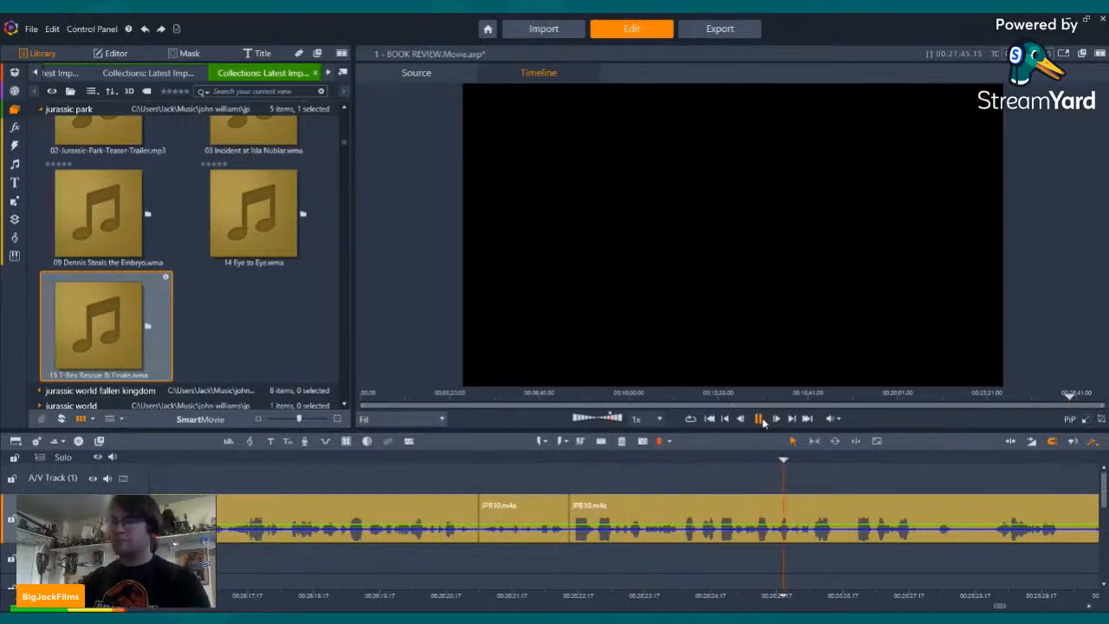
click(579, 442)
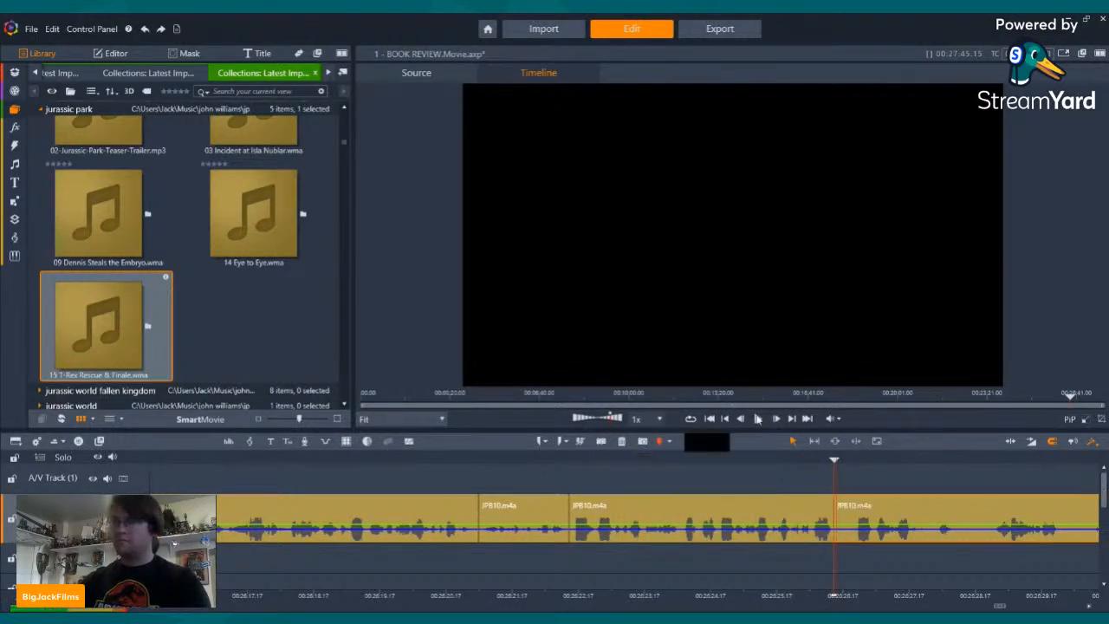
click(758, 418)
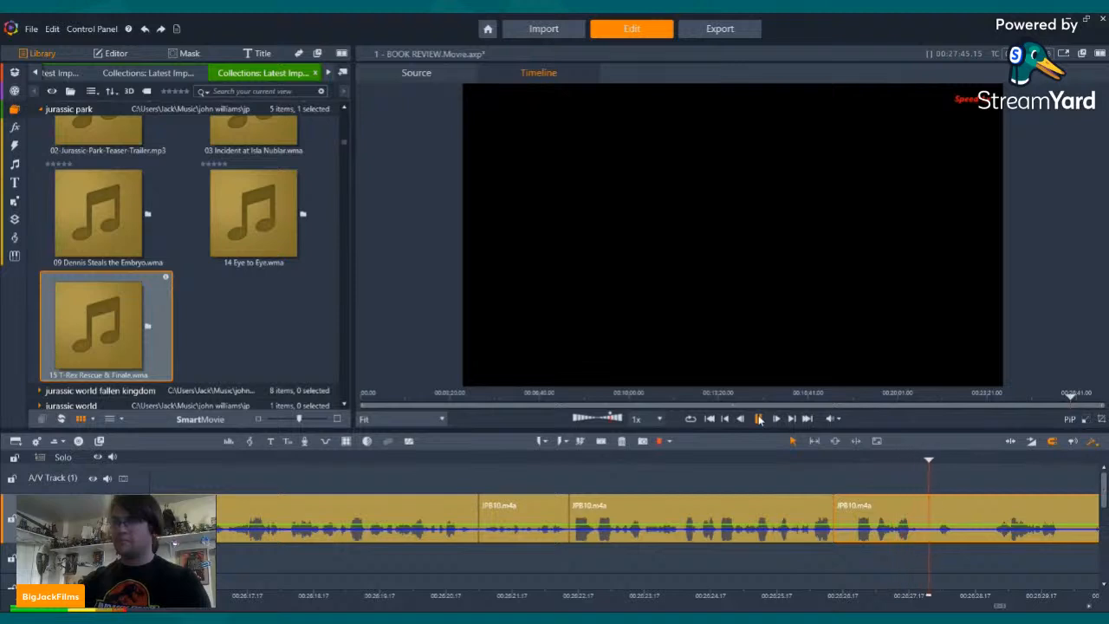
click(759, 419)
click(853, 460)
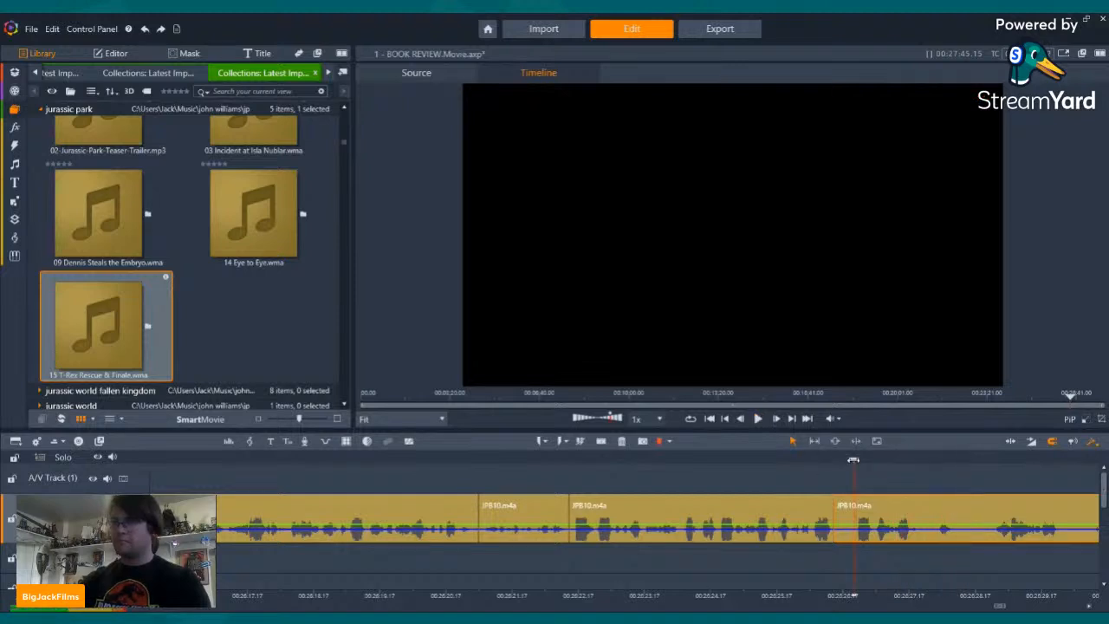
click(602, 441)
click(844, 524)
right_click(844, 524)
click(900, 492)
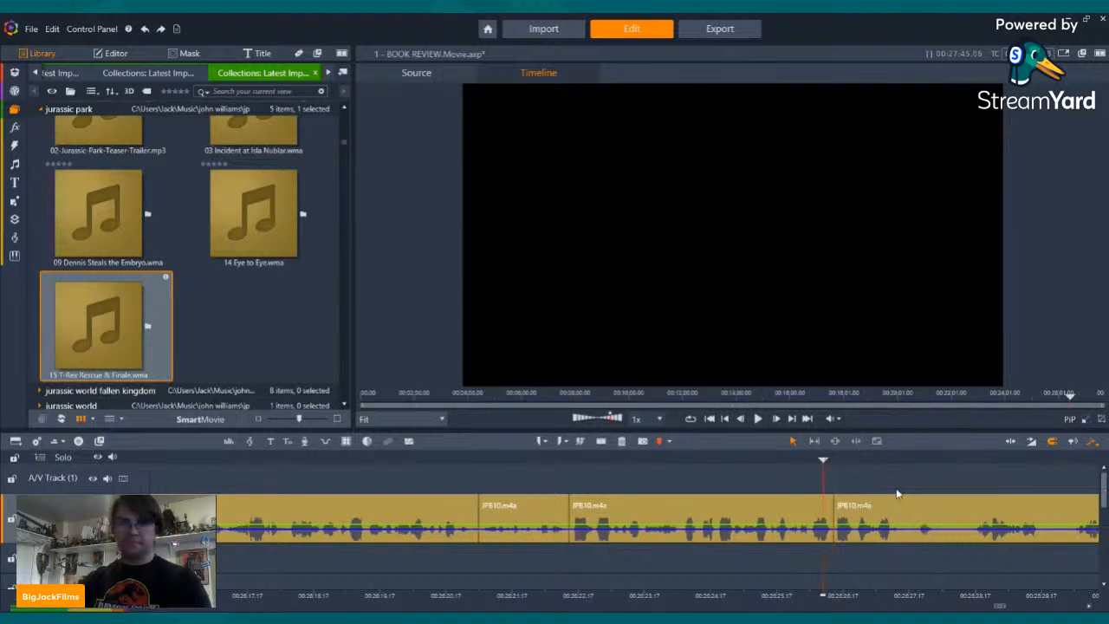
click(758, 418)
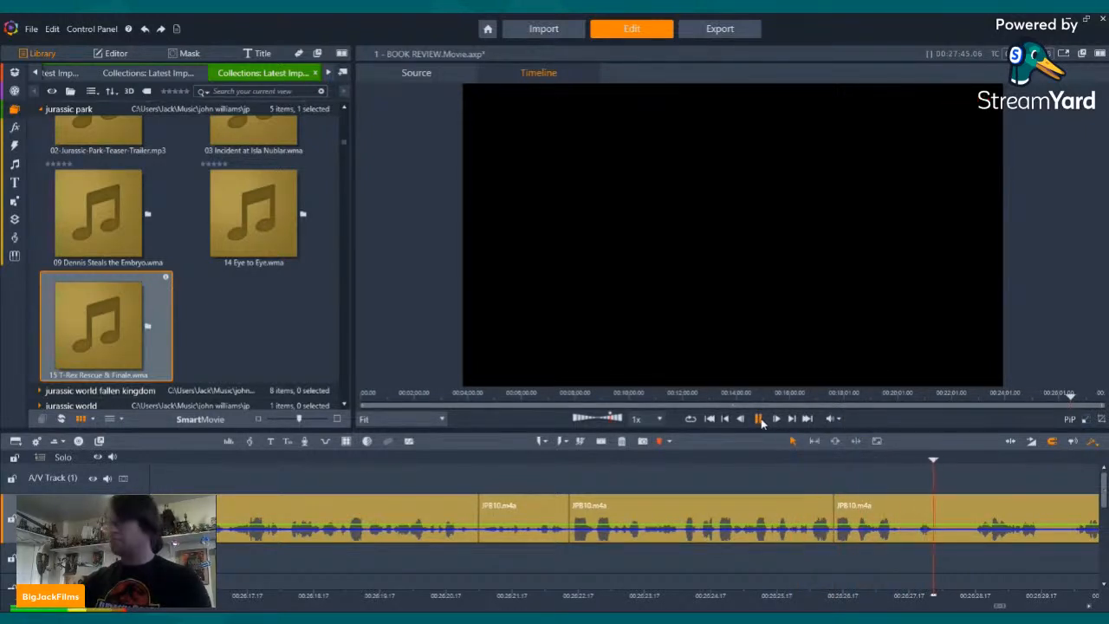
- Play on, split the narration near 00:26:28 and 00:26:30, and delete the passage between those cuts
click(758, 419)
click(601, 441)
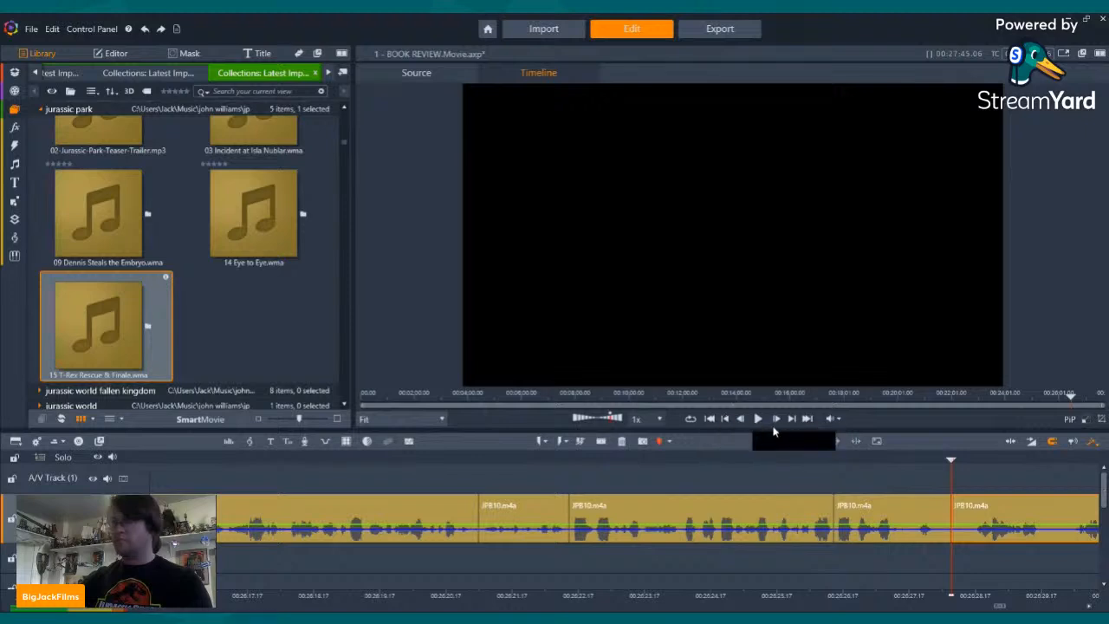
click(758, 418)
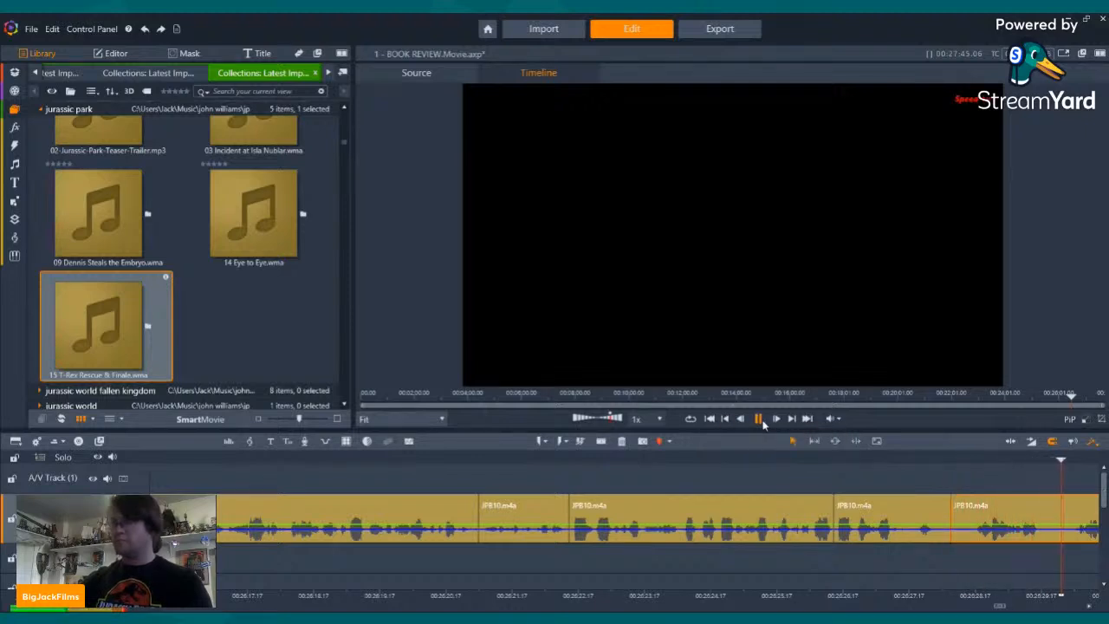
click(597, 461)
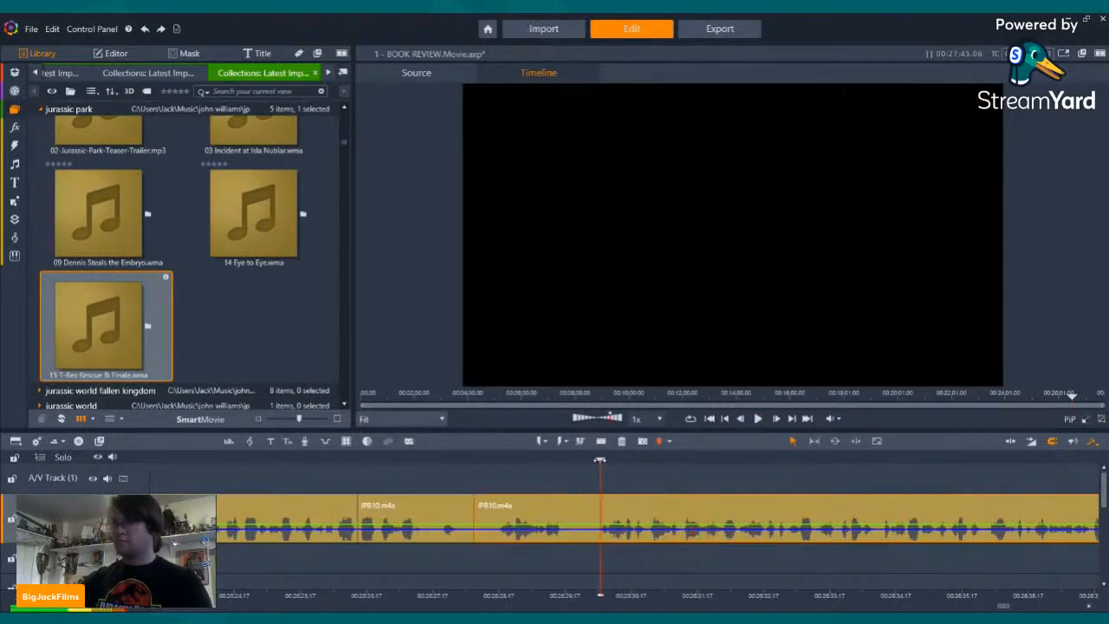
click(600, 441)
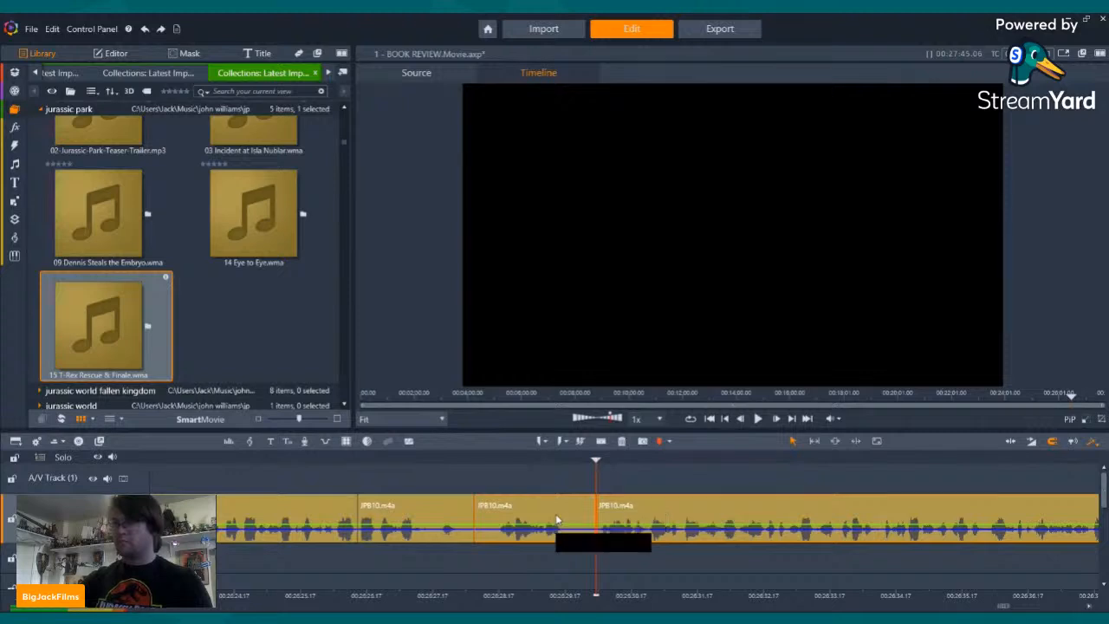
click(558, 512)
click(621, 443)
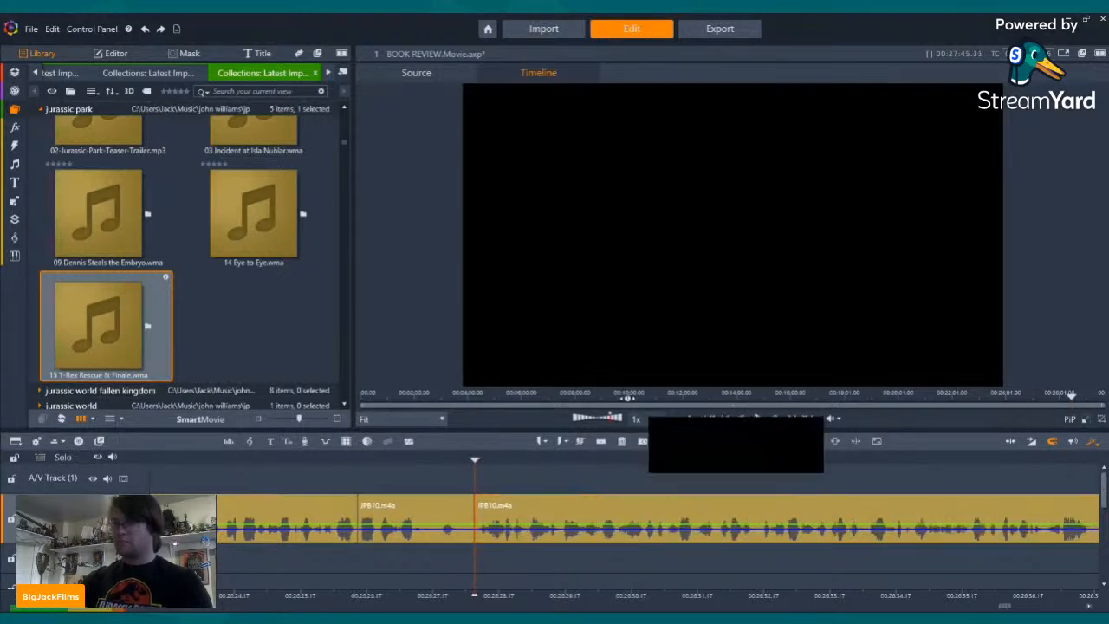
- Check where the voice-over ends on the timeline, and resume playback from the cut near 00:26:28
drag(583, 394, 435, 398)
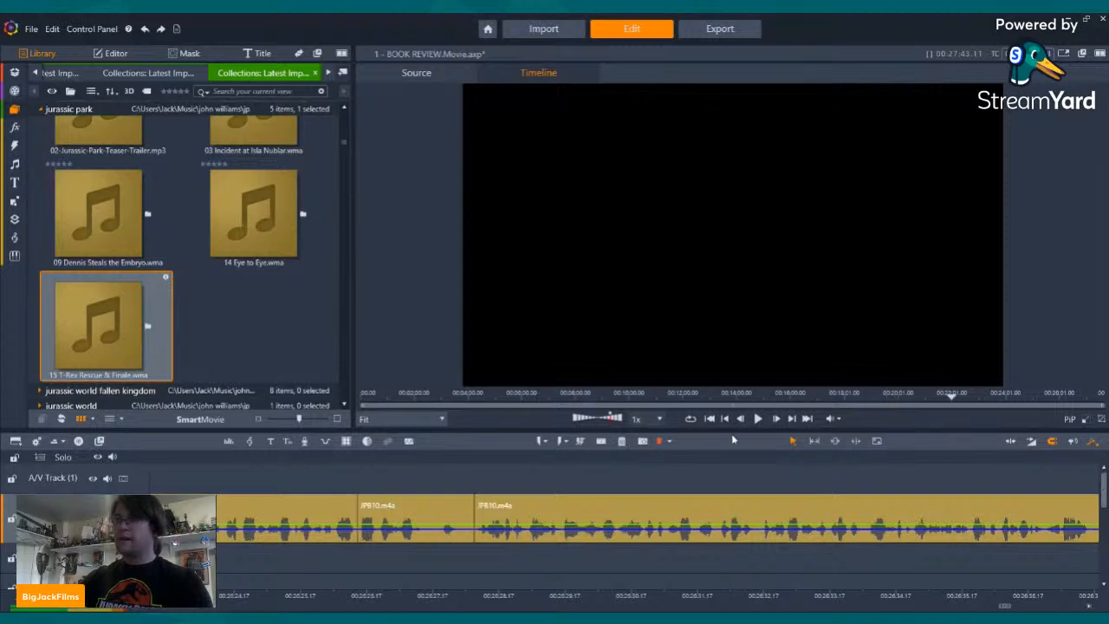
click(807, 417)
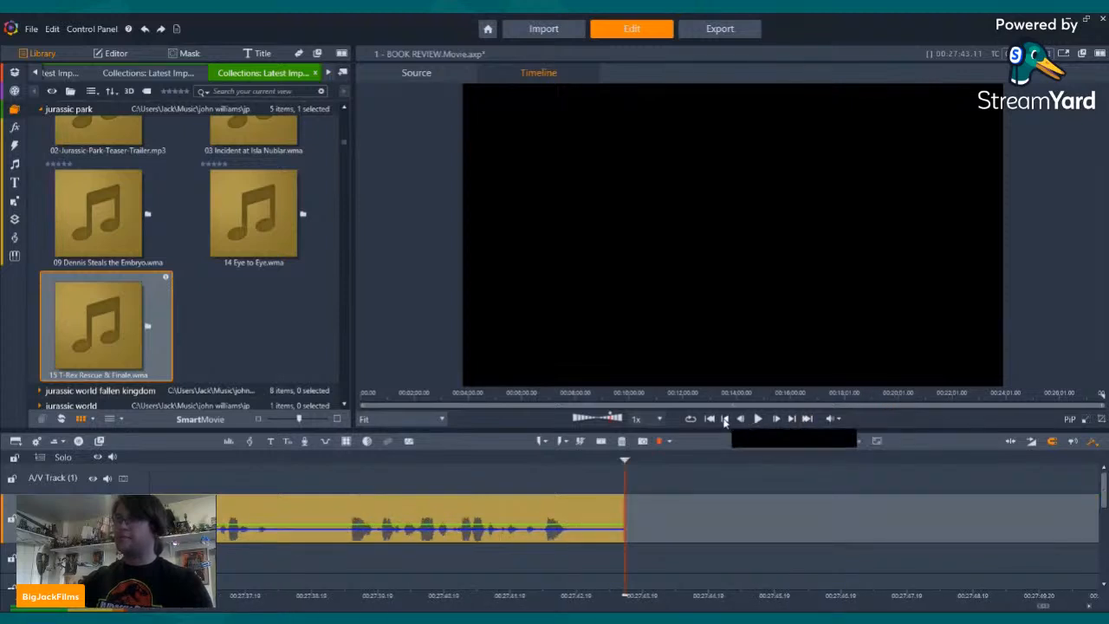
click(726, 419)
click(758, 420)
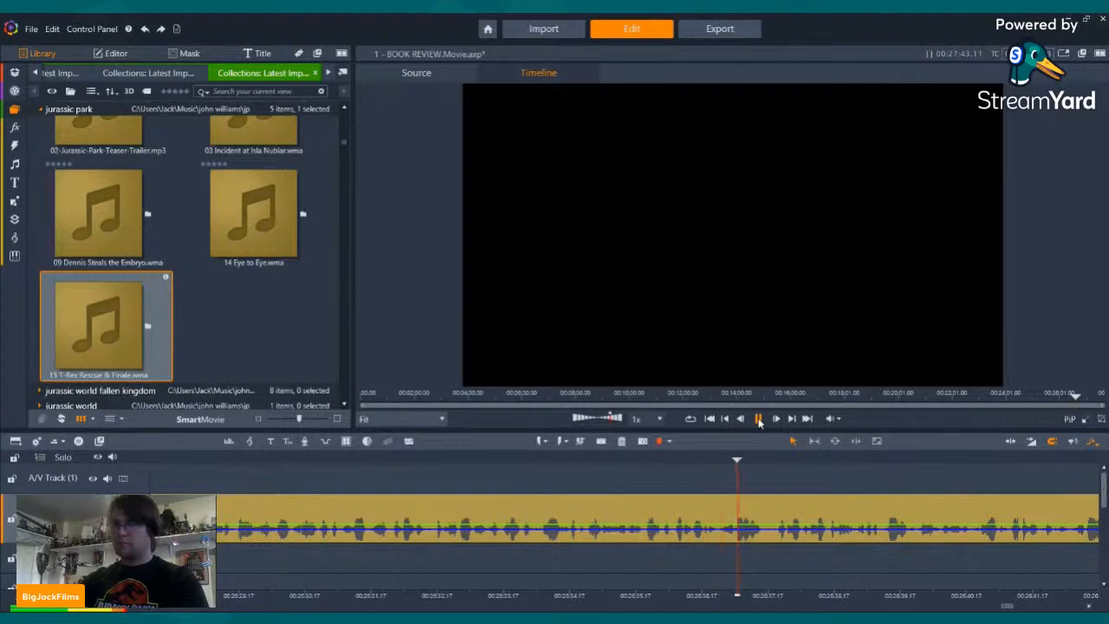
- Listen on to 00:26:45 and cut out the short pause before the words that follow
click(759, 419)
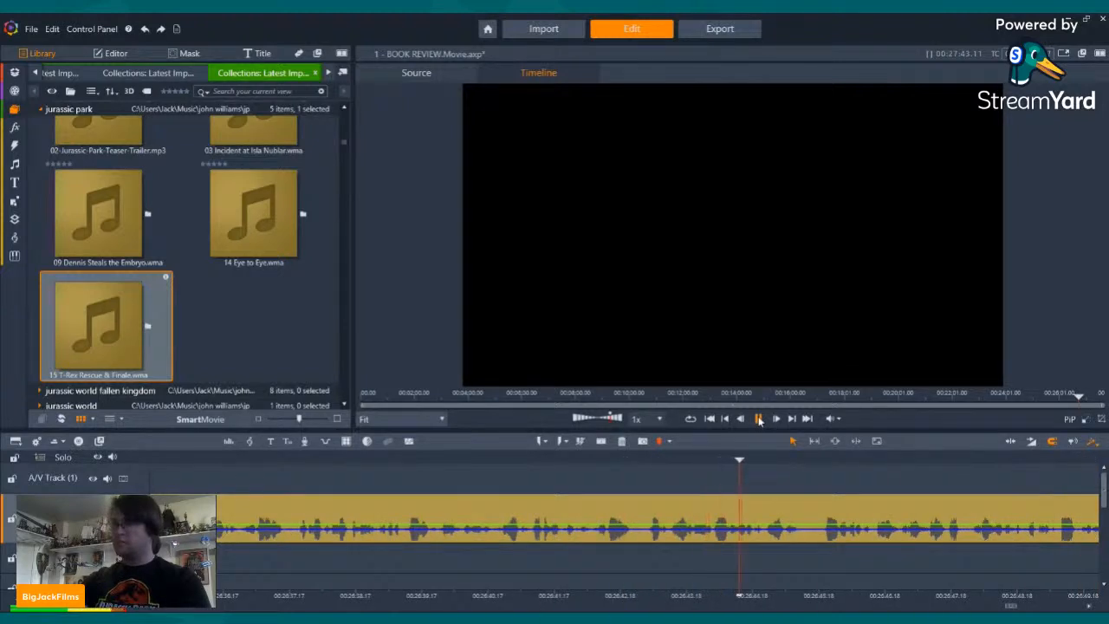
key(space)
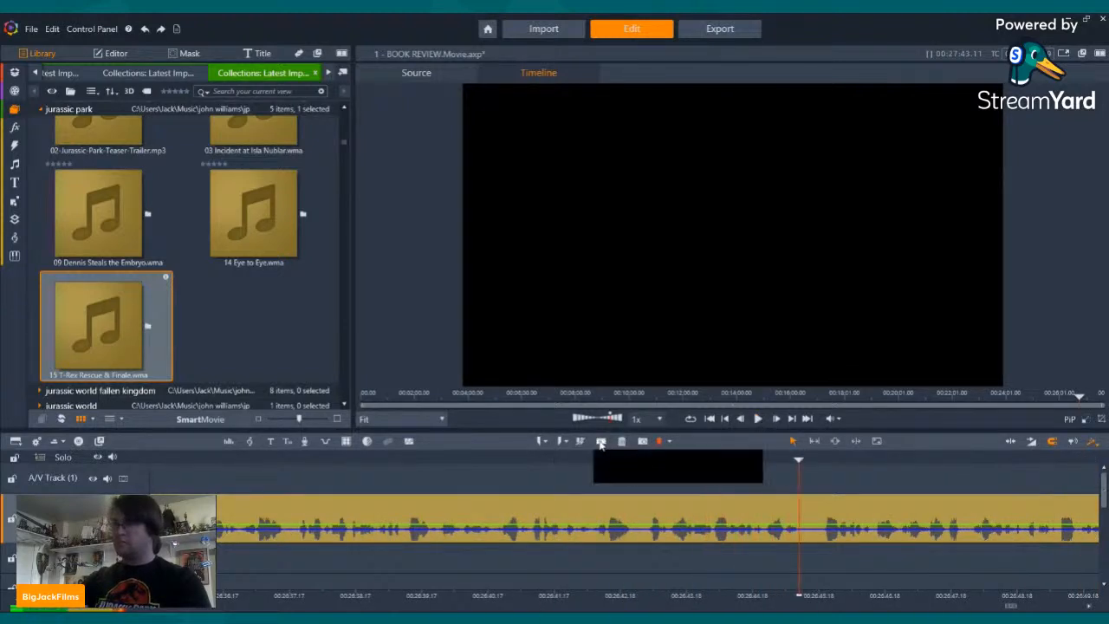
click(821, 460)
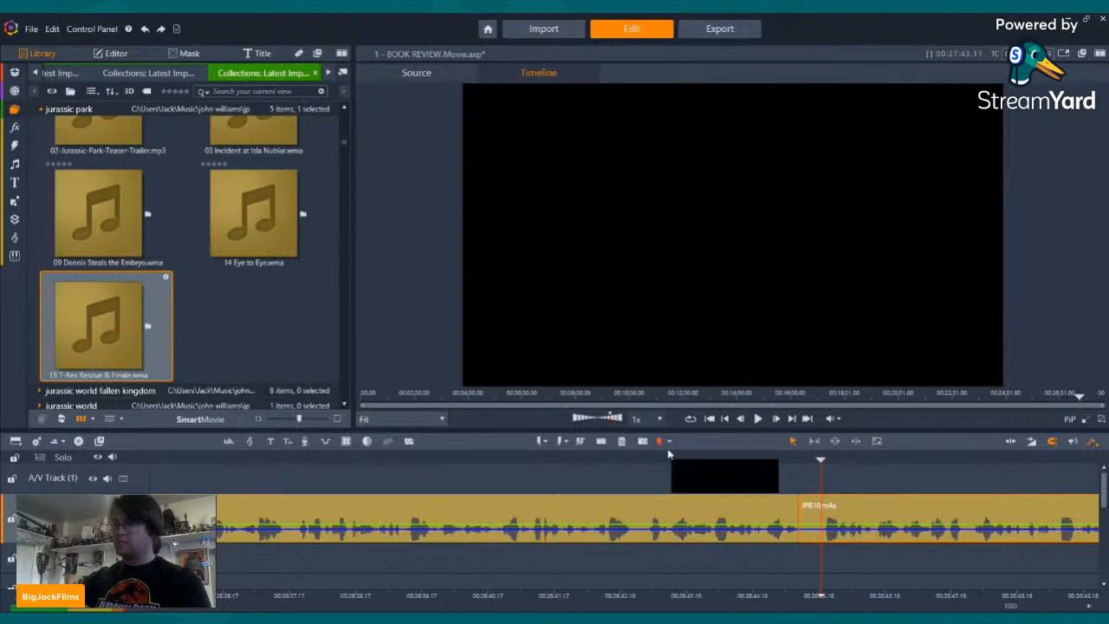
right_click(808, 526)
click(832, 494)
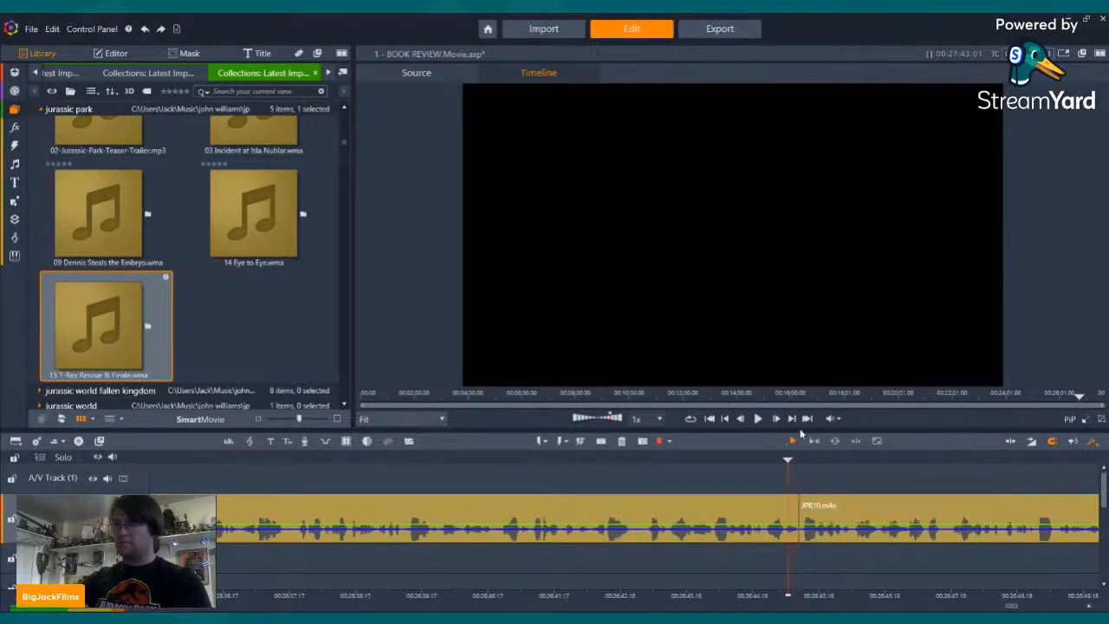
- Replay the narration around the latest join, split it near 00:26:44, and delete the passage up to the cut near 00:26:45
click(757, 419)
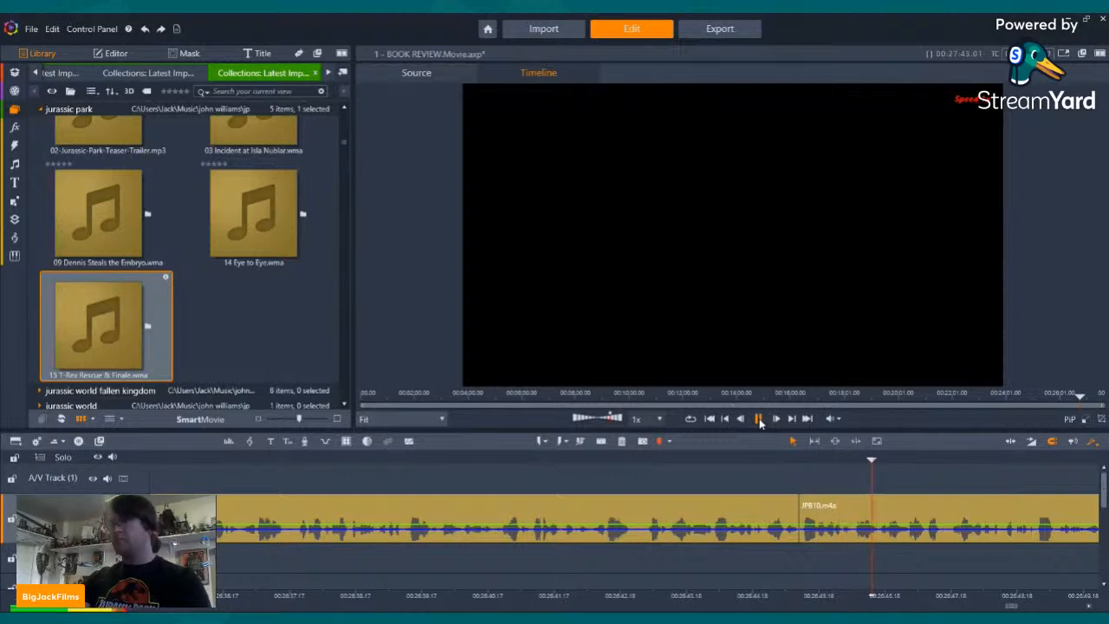
click(705, 457)
click(759, 418)
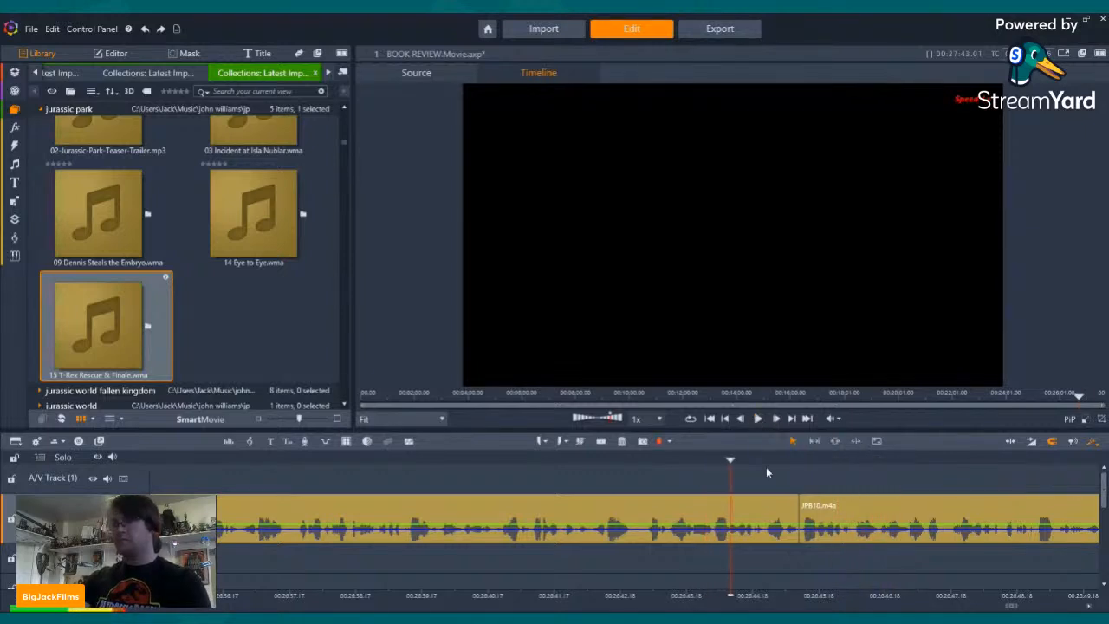
click(757, 419)
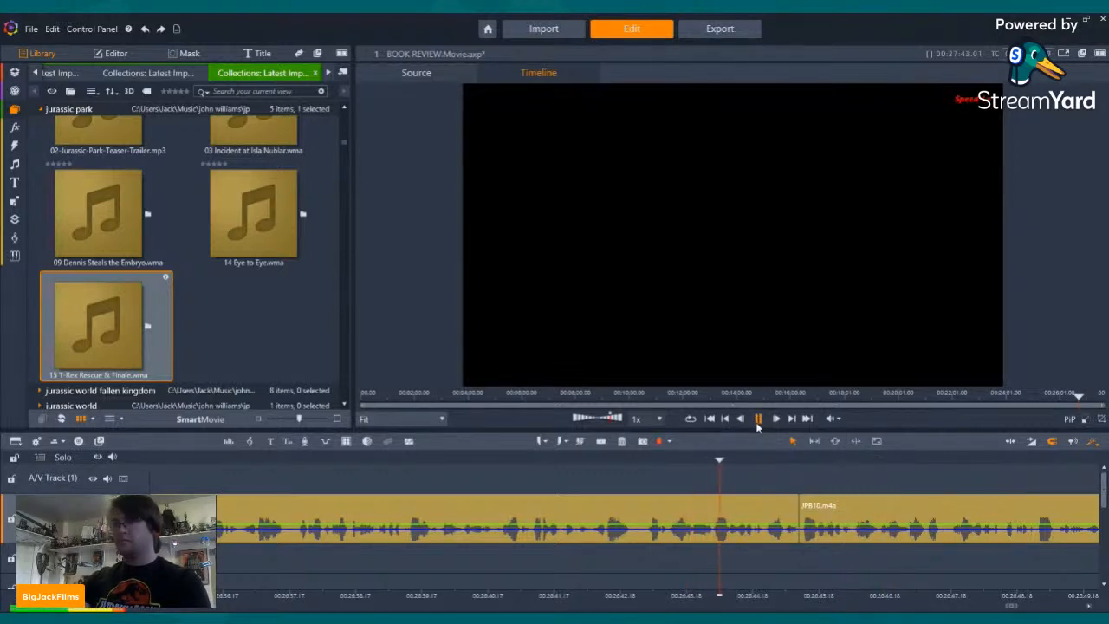
click(678, 460)
click(759, 418)
click(759, 419)
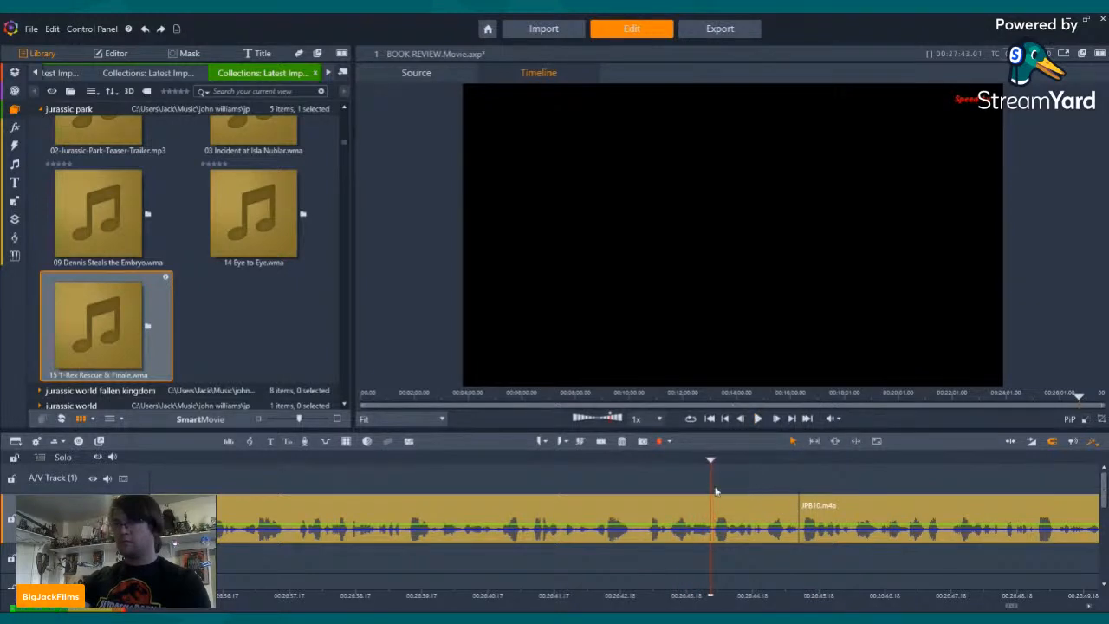
click(601, 441)
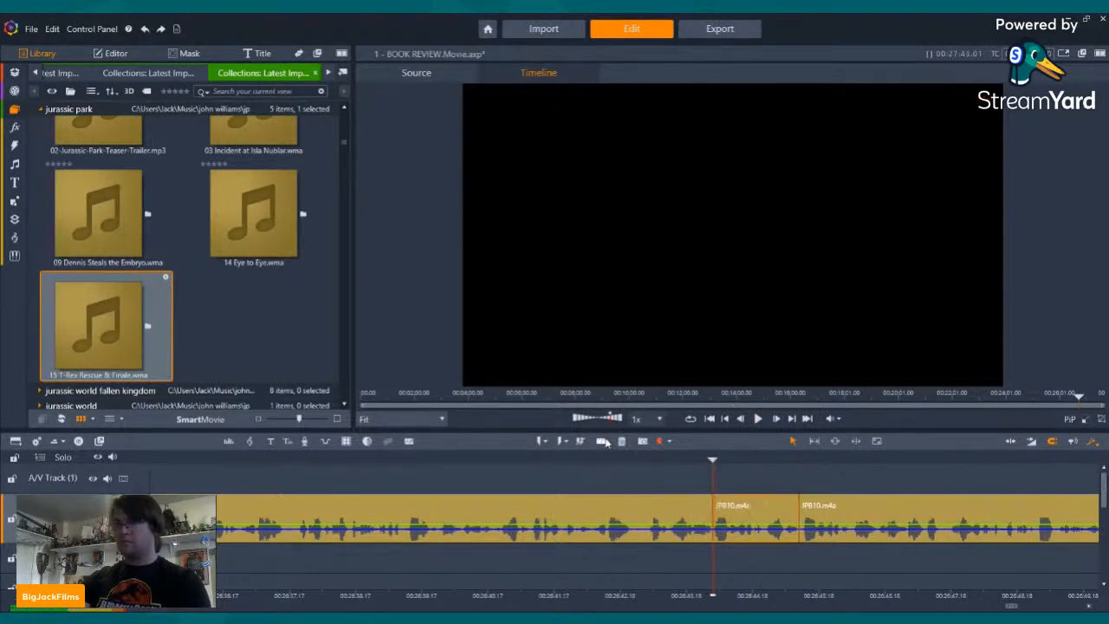
click(621, 441)
- Play on, split the narration near 00:26:52 and 00:26:53, and delete the pause between those cuts
click(759, 419)
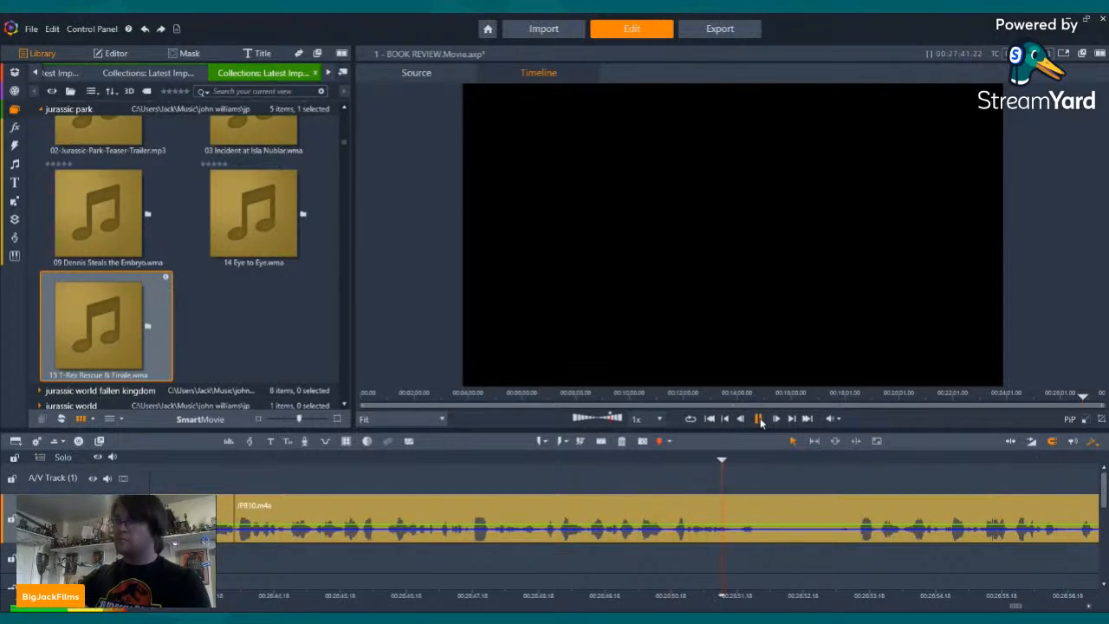
click(759, 419)
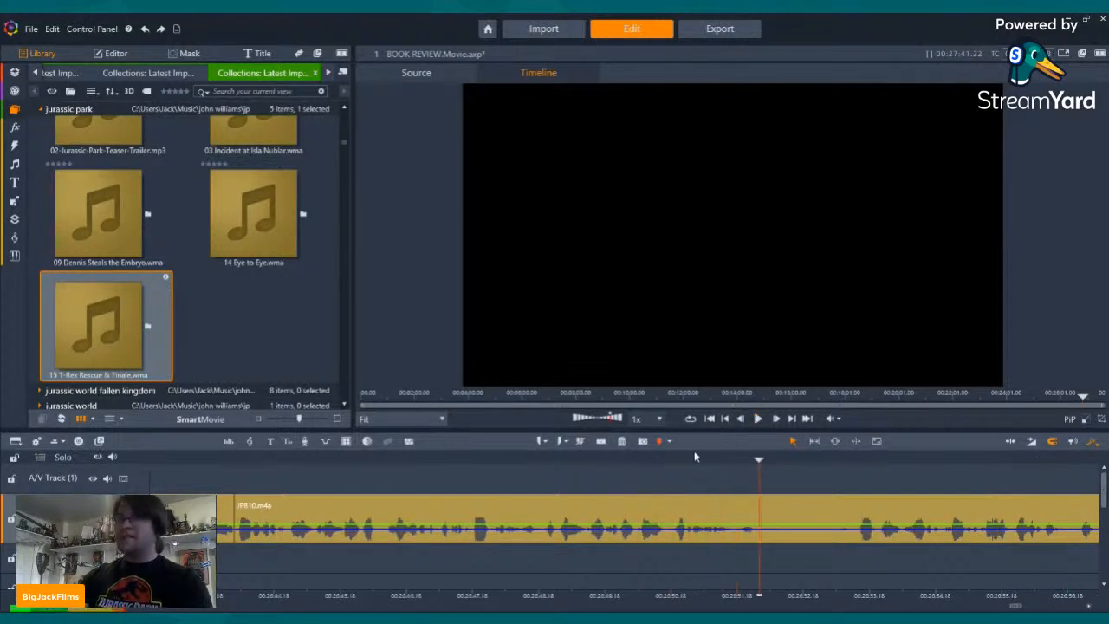
click(600, 446)
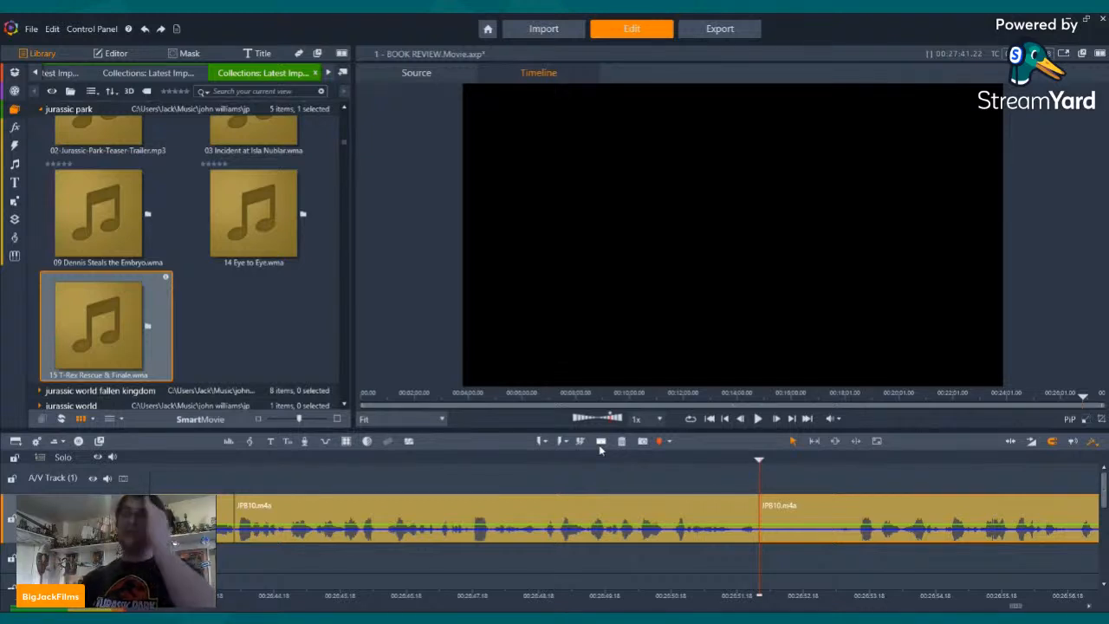
key(Right)
key(Right)
key(Right)
key(Right)
key(Right)
key(Right)
key(Right)
key(Right)
key(Right)
key(Right)
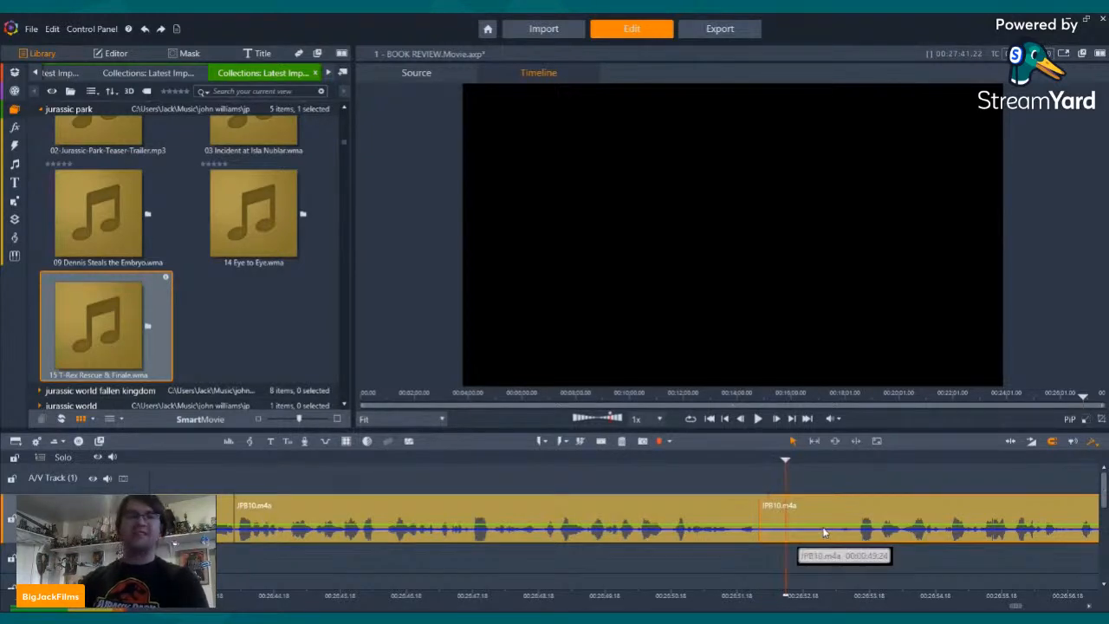
key(Right)
key(Right)
key(Right)
key(Right)
key(Right)
key(Right)
key(Right)
key(Right)
key(Right)
key(Right)
key(Right)
key(Right)
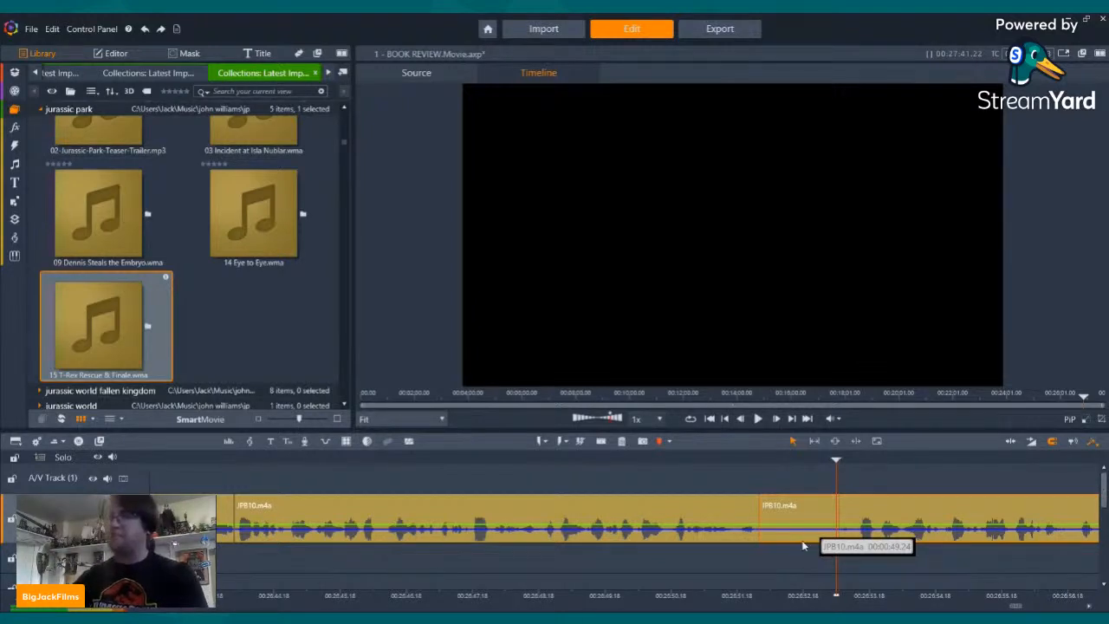
click(602, 440)
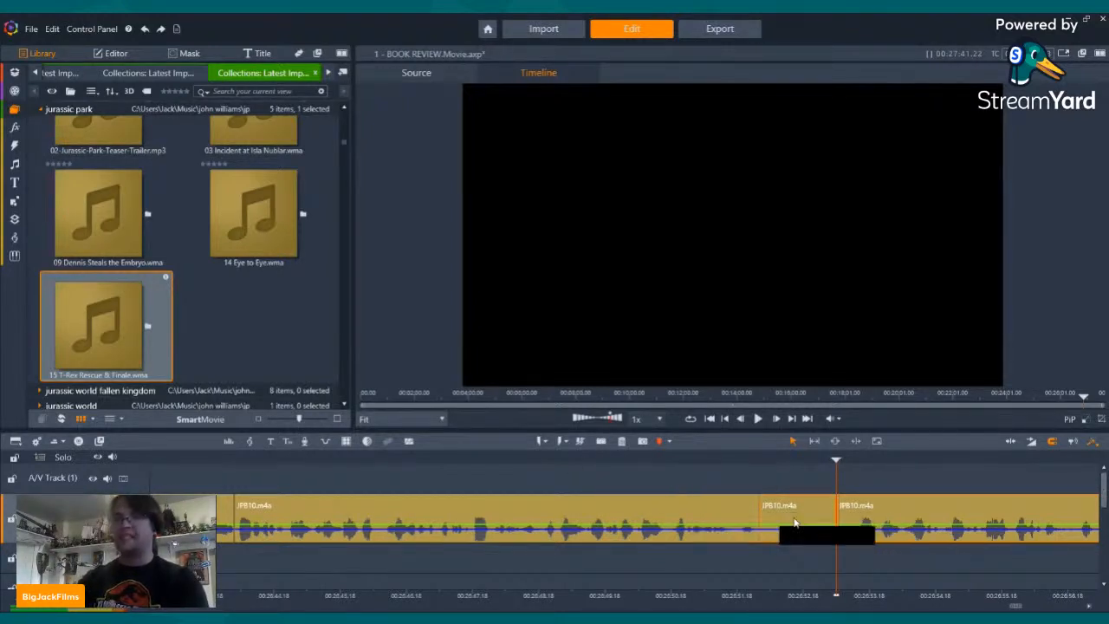
right_click(795, 522)
click(814, 491)
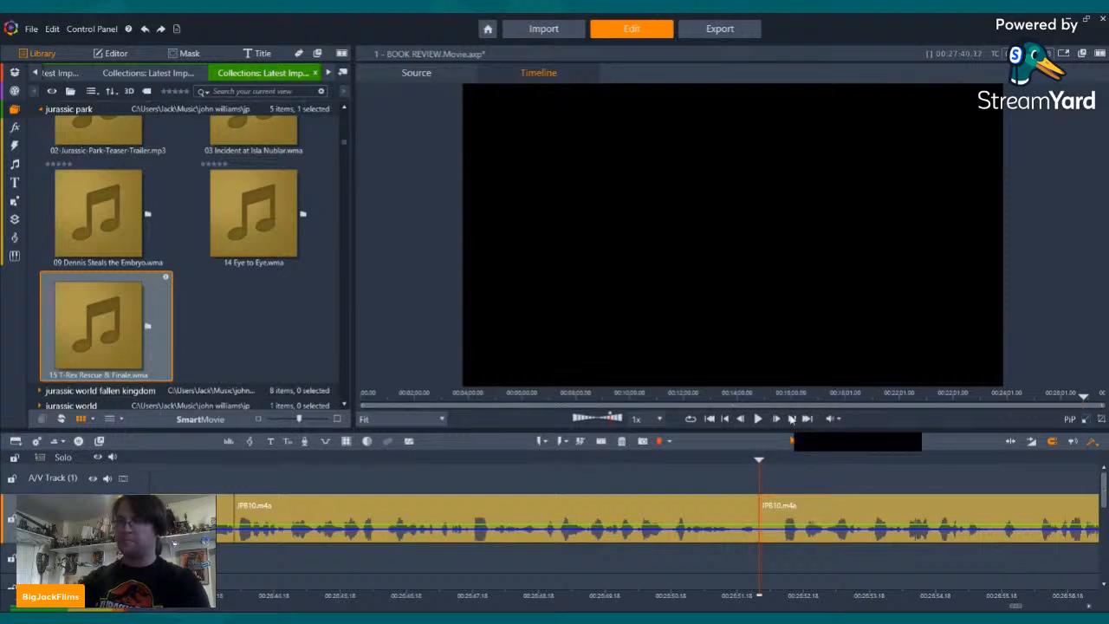
- Replay the join near 00:26:52 and cut out the sliver of silence left before the words
click(757, 419)
key(space)
key(Left)
key(Left)
key(Left)
key(Left)
key(Left)
key(Left)
key(Left)
key(Left)
key(Left)
key(Left)
key(Left)
key(Left)
key(Left)
key(Left)
key(Left)
key(Left)
key(Right)
key(Right)
key(Right)
click(601, 442)
click(770, 521)
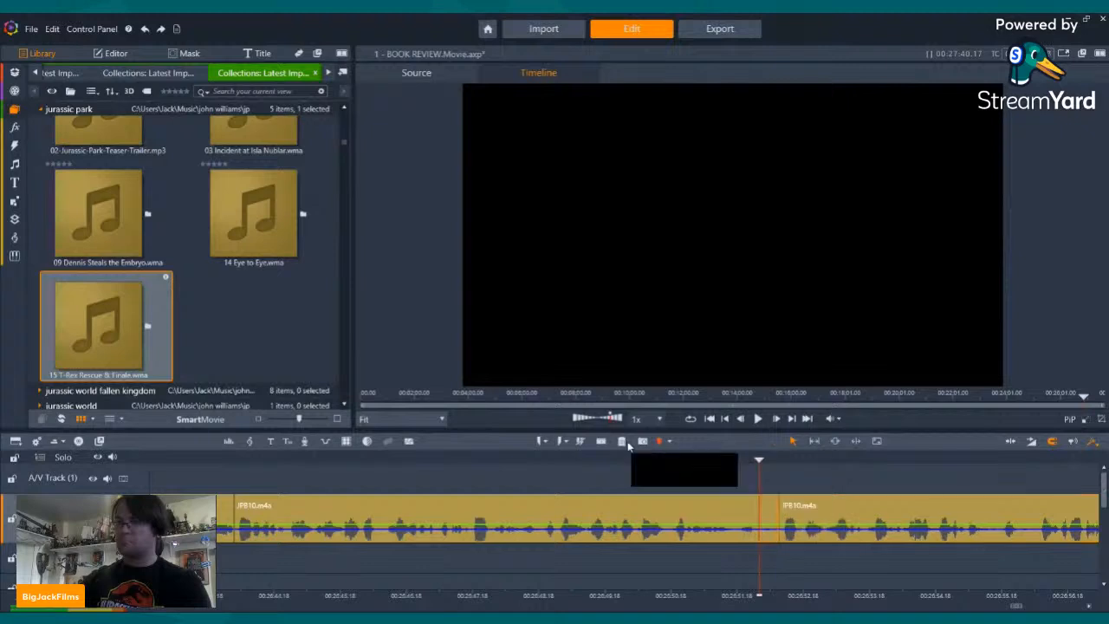
key(Delete)
- Play on to 00:26:58, split the narration on either side of the short gap there, and delete the gap
click(759, 418)
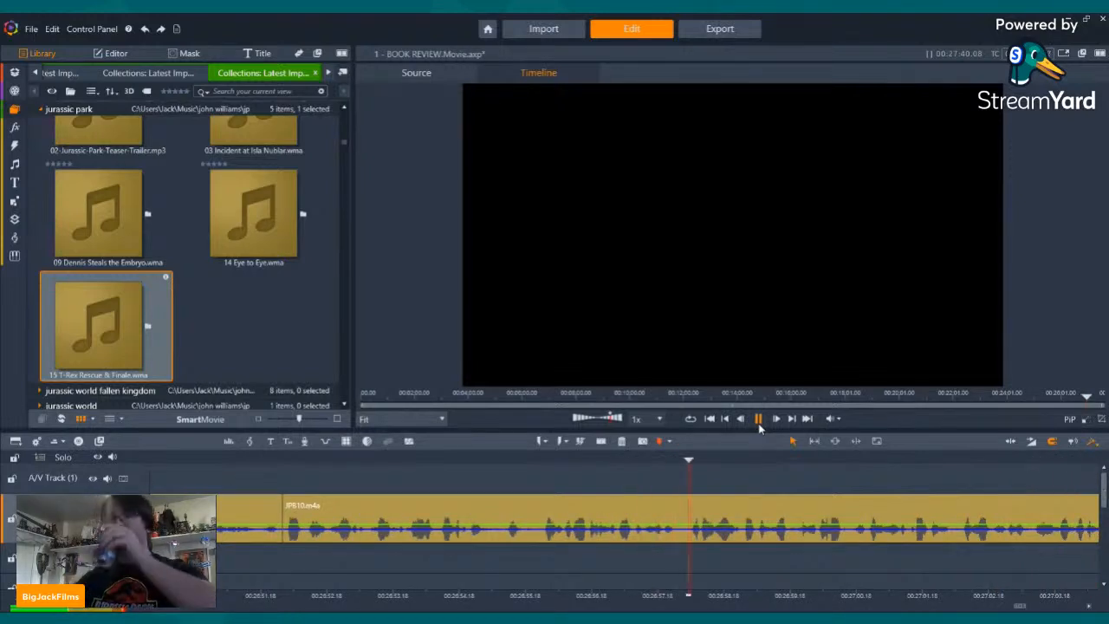
click(760, 419)
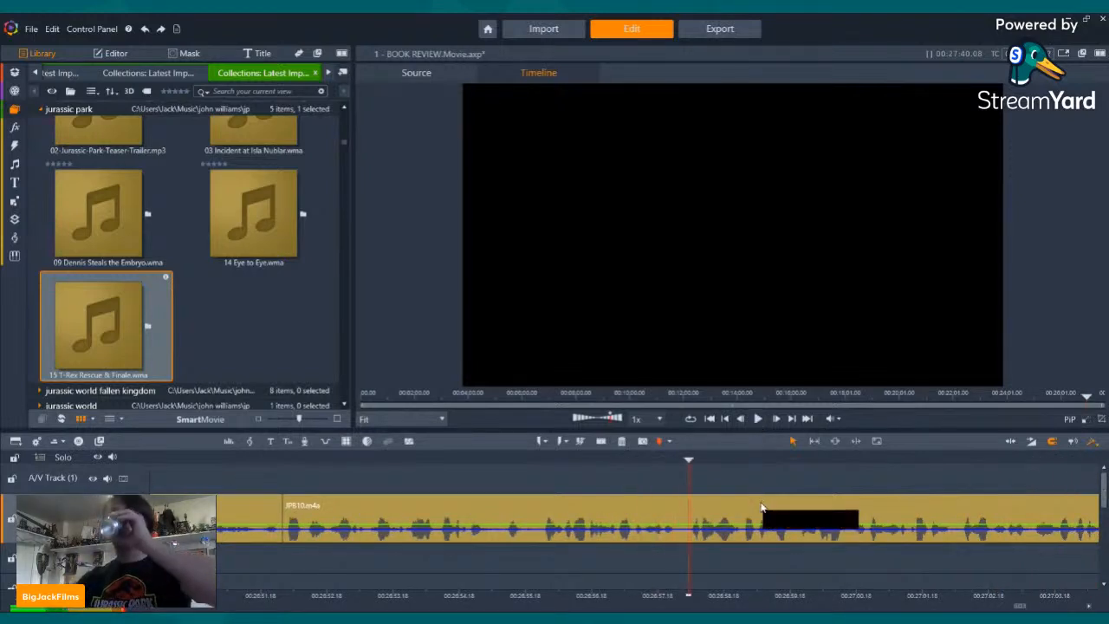
click(600, 444)
click(689, 488)
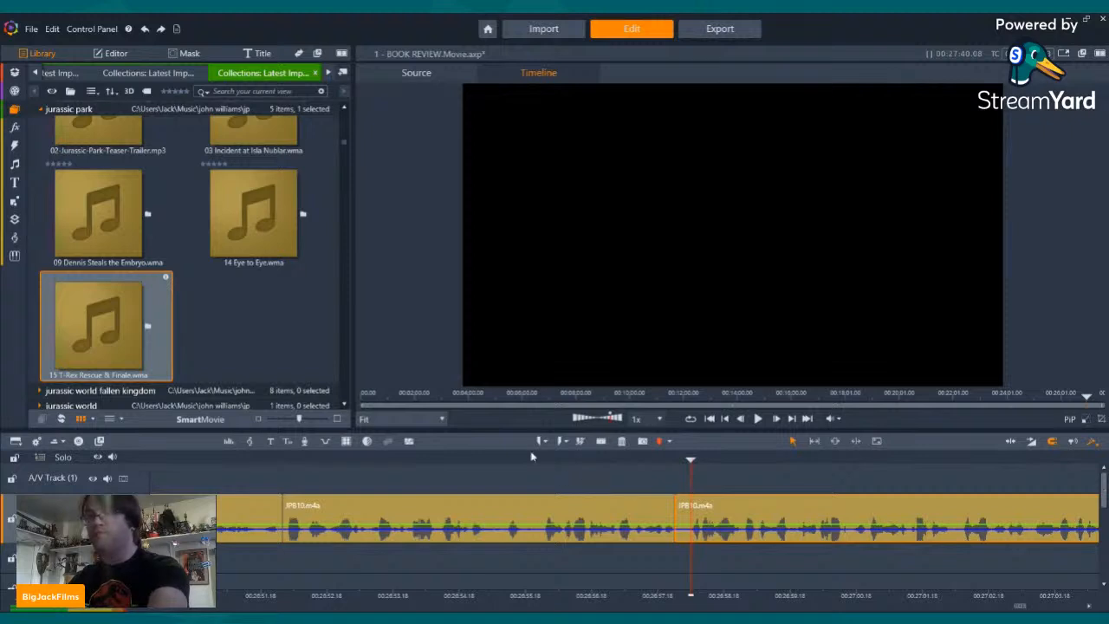
click(601, 442)
click(682, 525)
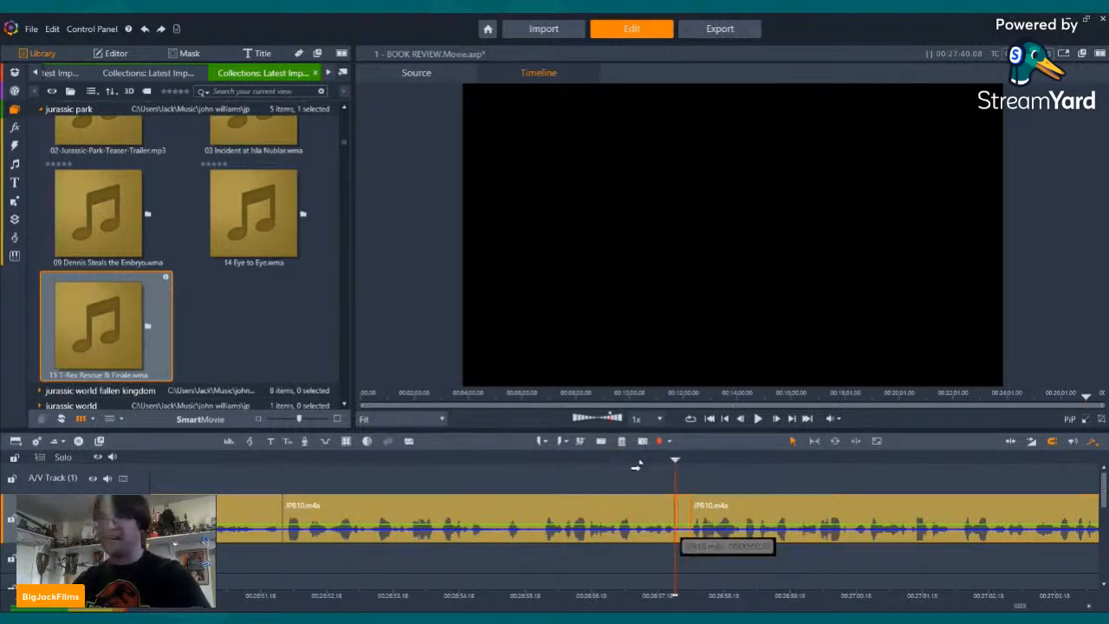
key(Delete)
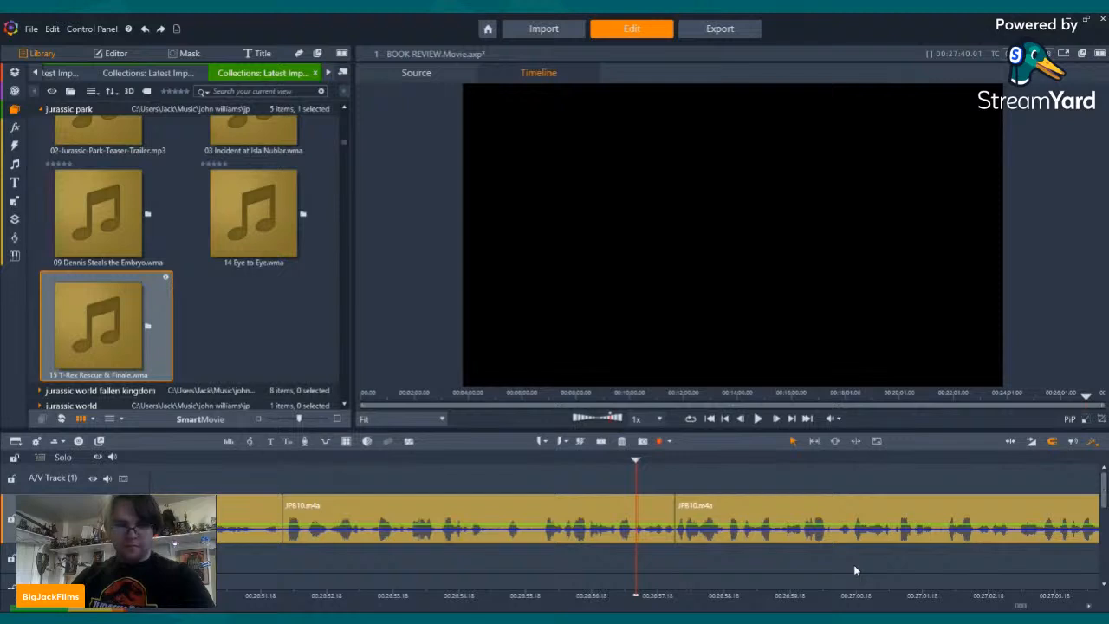
- Play the narration from about 00:26:57 and split JPB10.m4a where the silent pause begins near 00:27:07
key(Left)
key(Left)
key(Left)
key(Left)
key(Left)
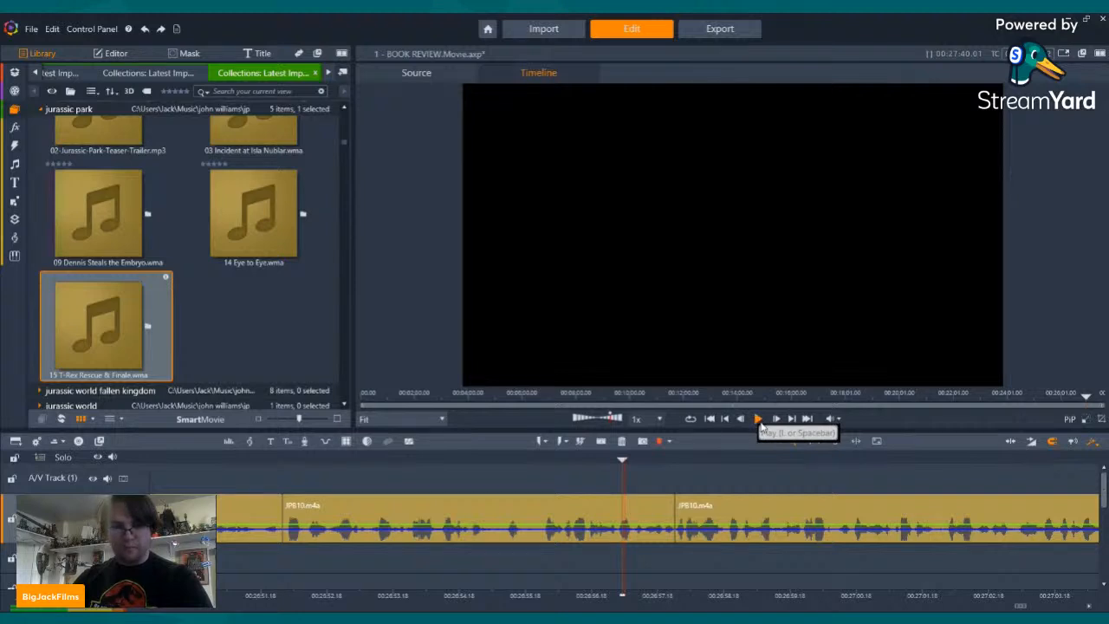
click(759, 419)
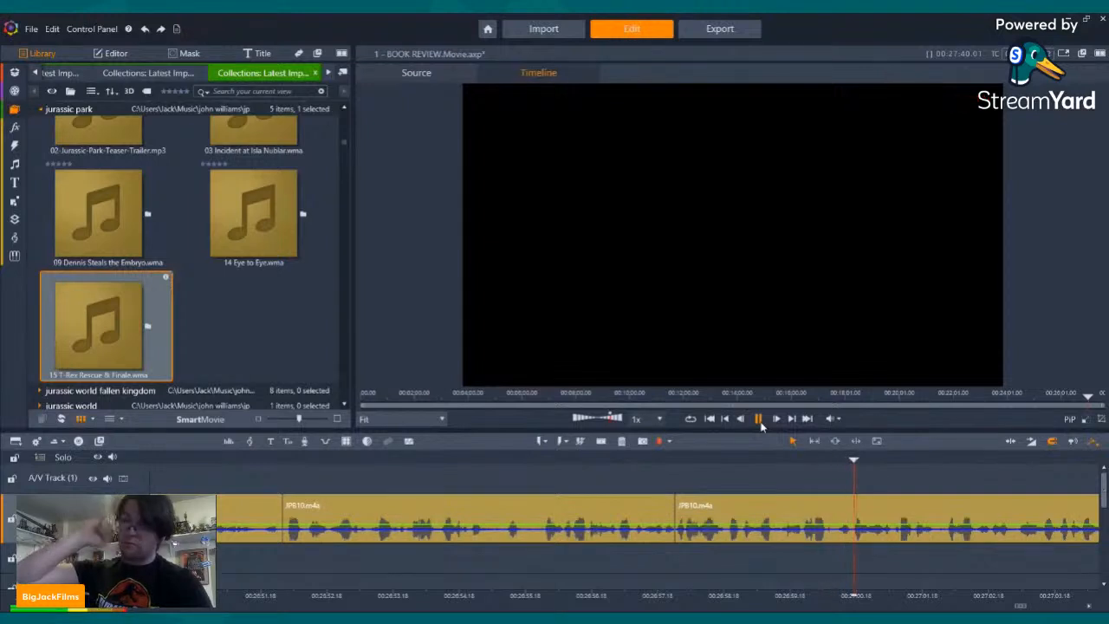
click(759, 419)
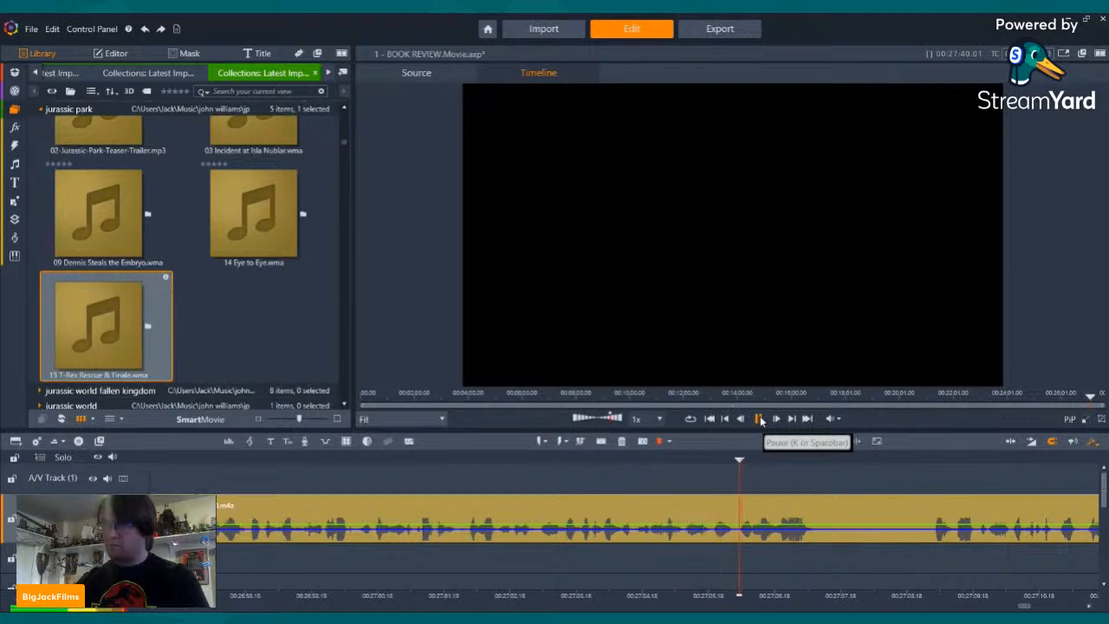
click(760, 418)
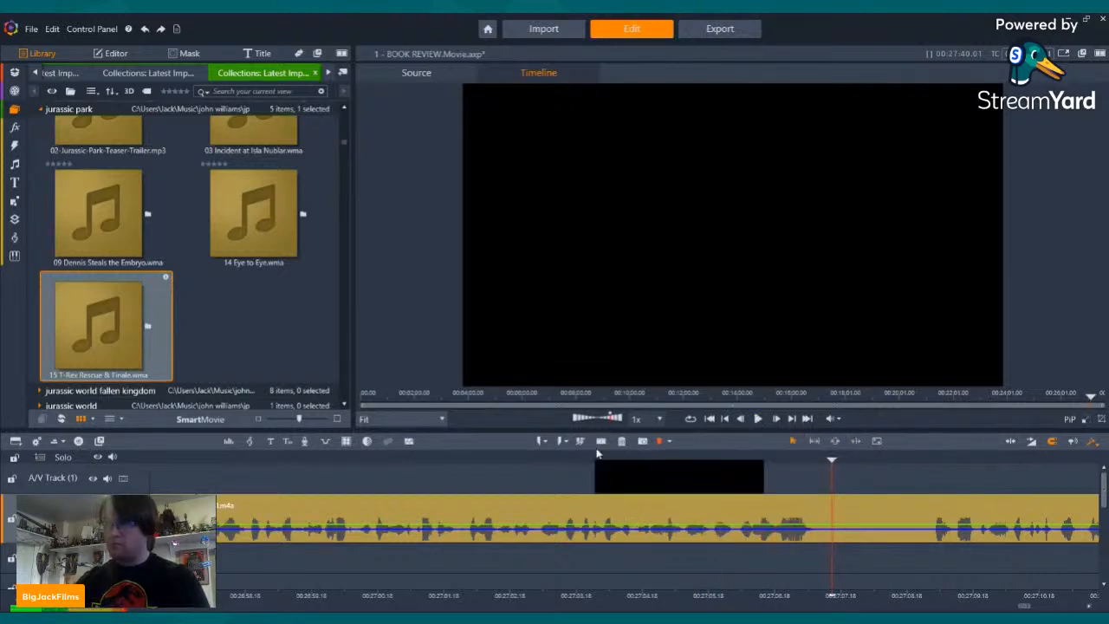
click(601, 442)
- Split JPB10.m4a just before speech resumes near 00:27:09 and delete the silent piece between the two cuts
click(930, 460)
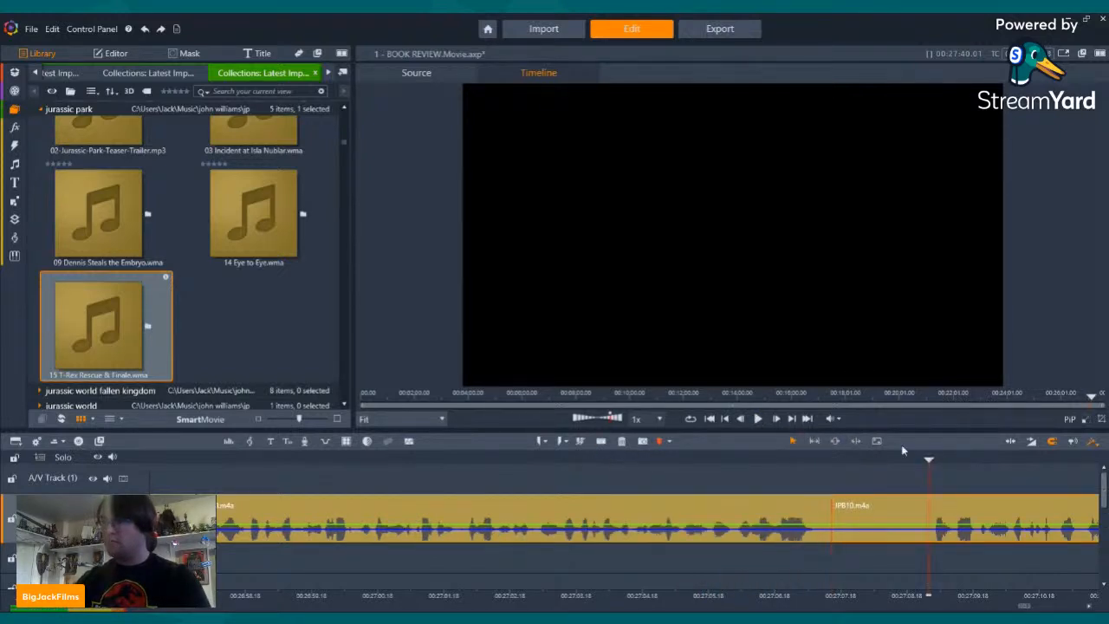
click(759, 420)
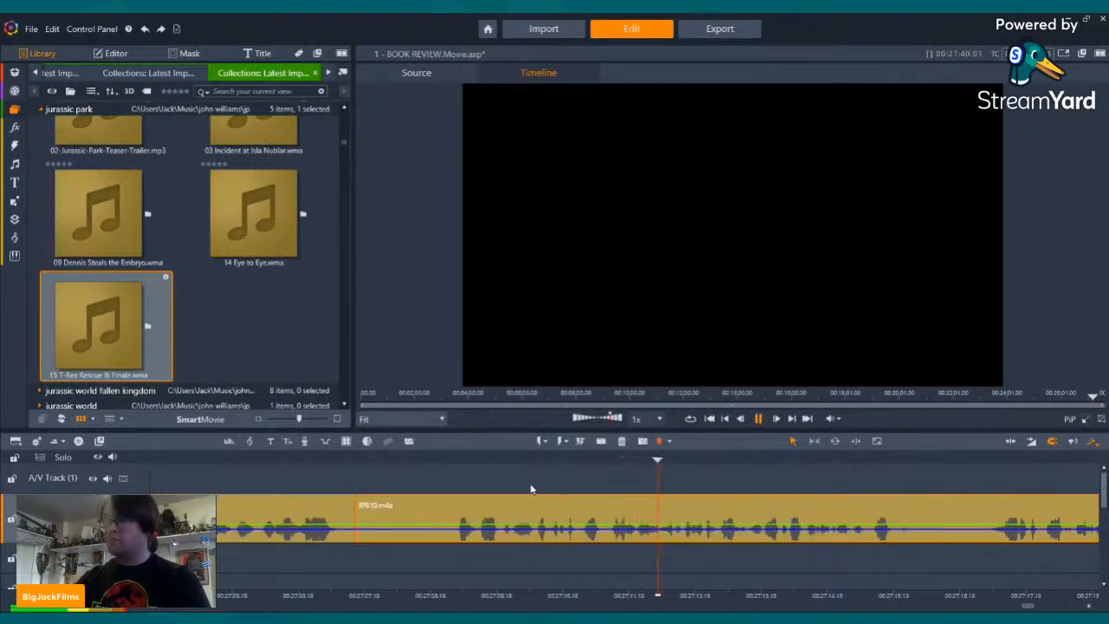
click(456, 457)
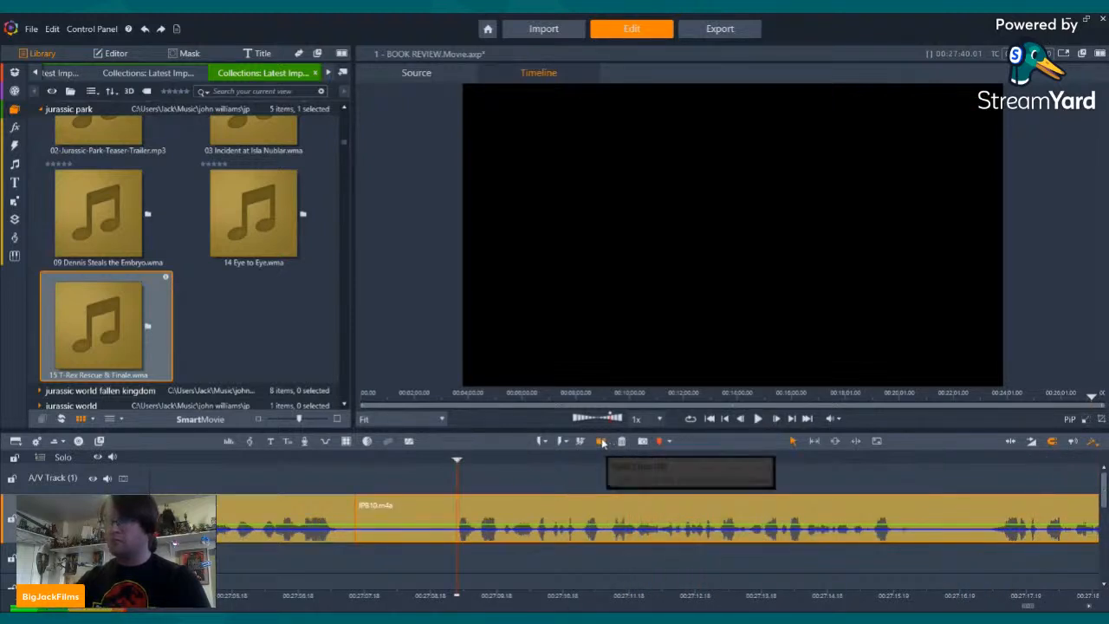
right_click(432, 505)
click(469, 476)
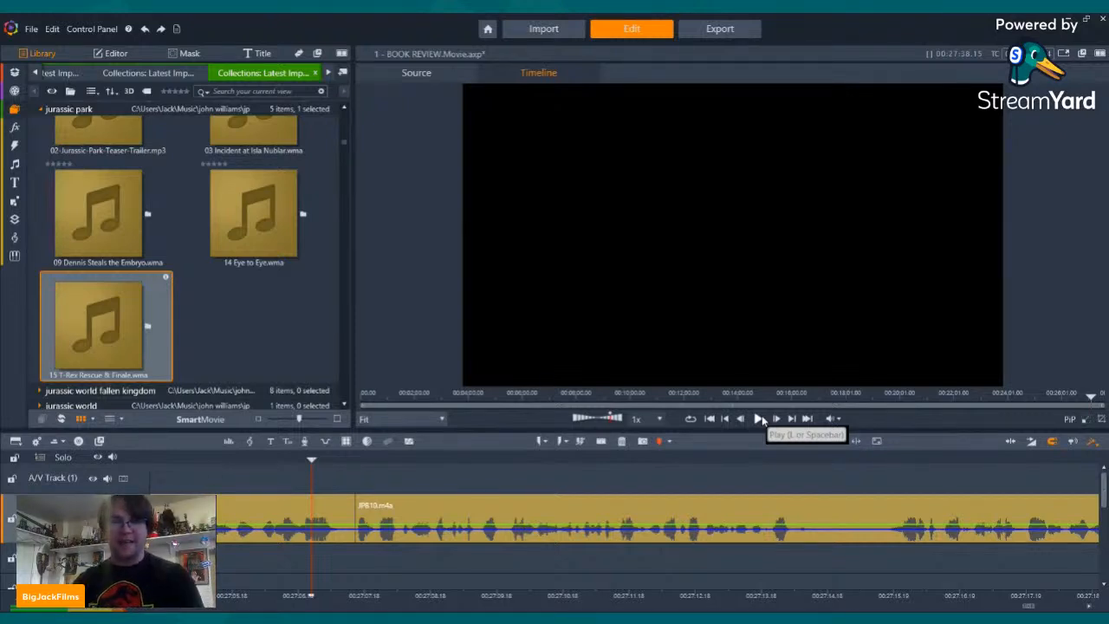
- Play on to the pause near 00:27:14, split JPB10.m4a at both ends of the silence, and delete that piece
click(760, 418)
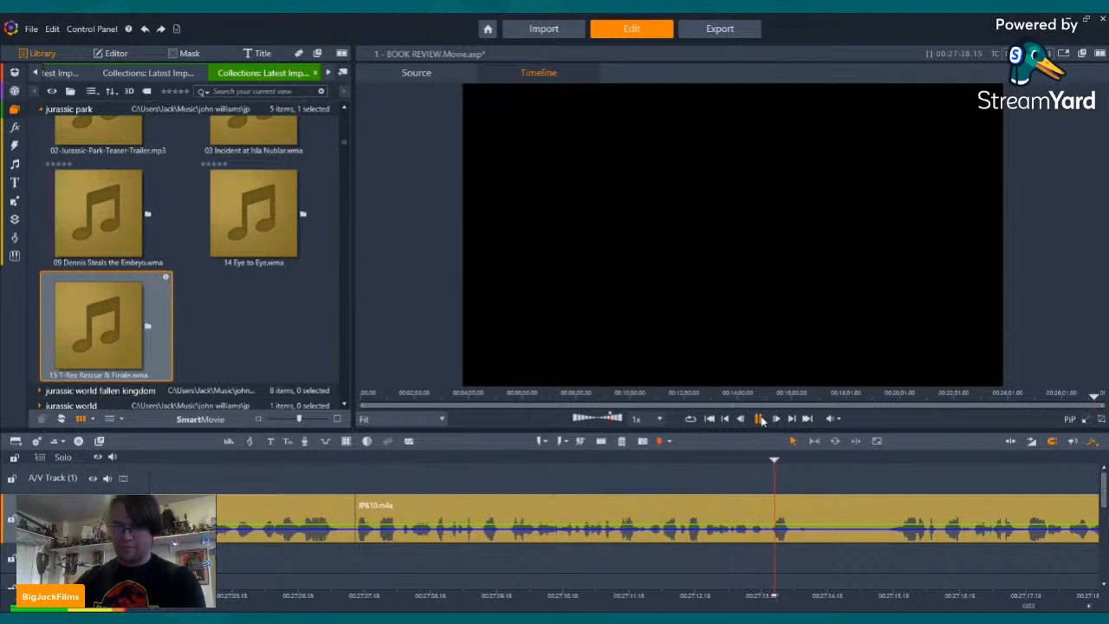
click(760, 418)
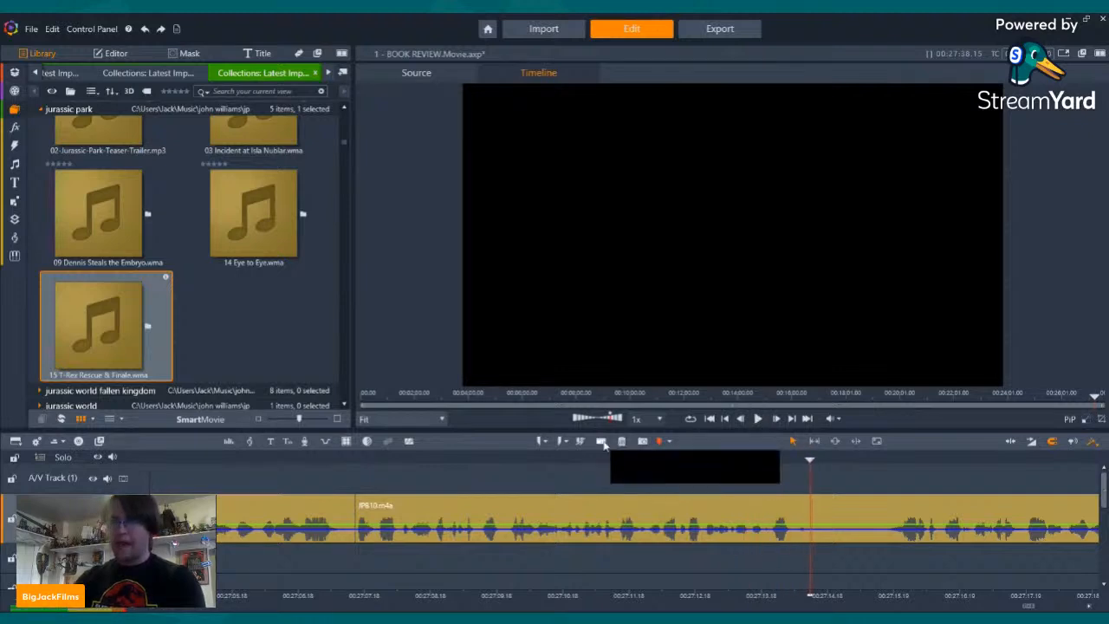
click(601, 441)
click(872, 460)
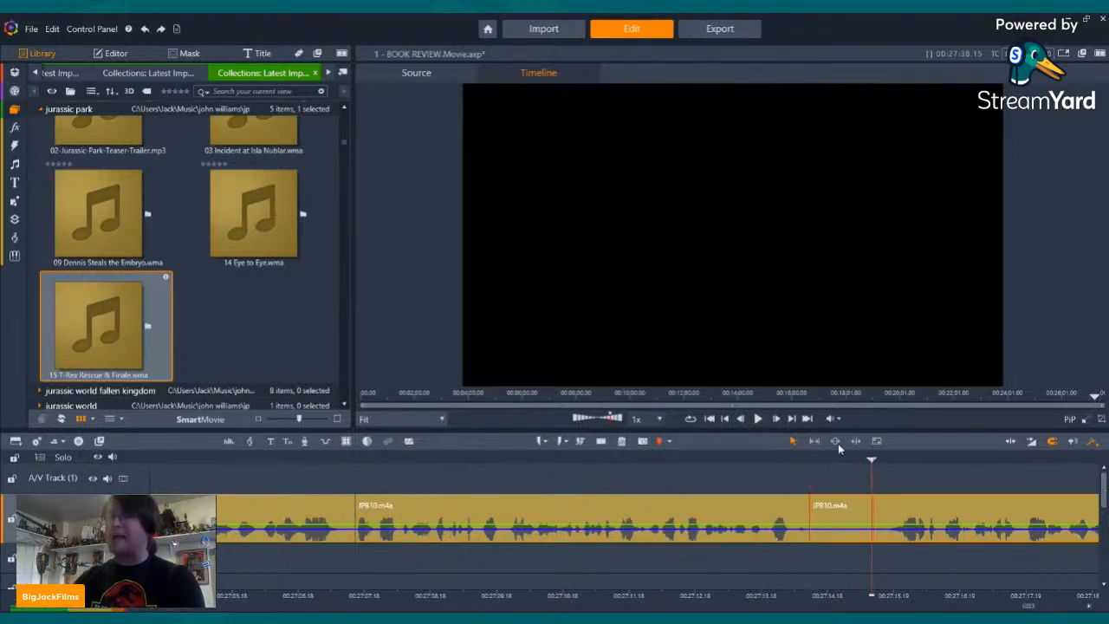
click(757, 419)
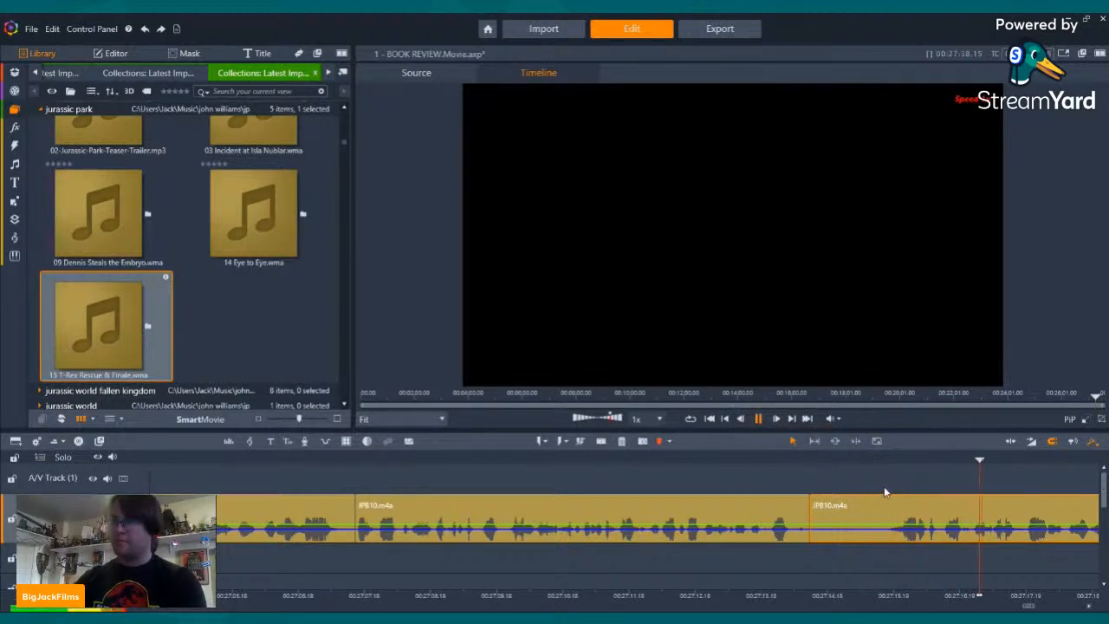
click(877, 461)
click(641, 442)
click(810, 460)
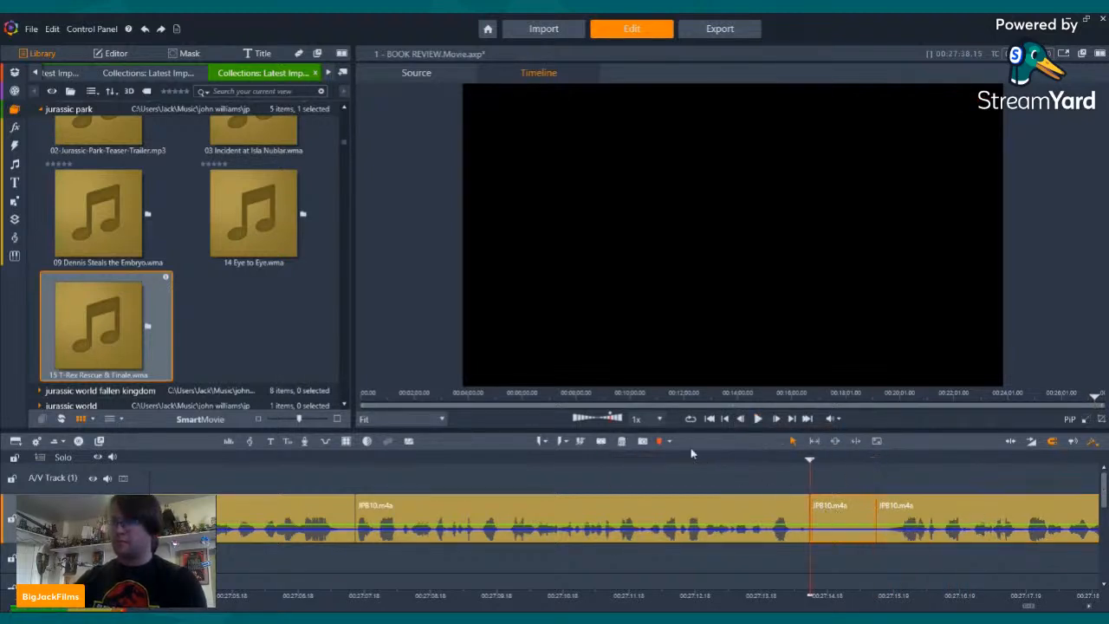
click(621, 441)
- Play on to about 00:27:22, split JPB10.m4a around the brief silence, and delete the short piece
click(759, 419)
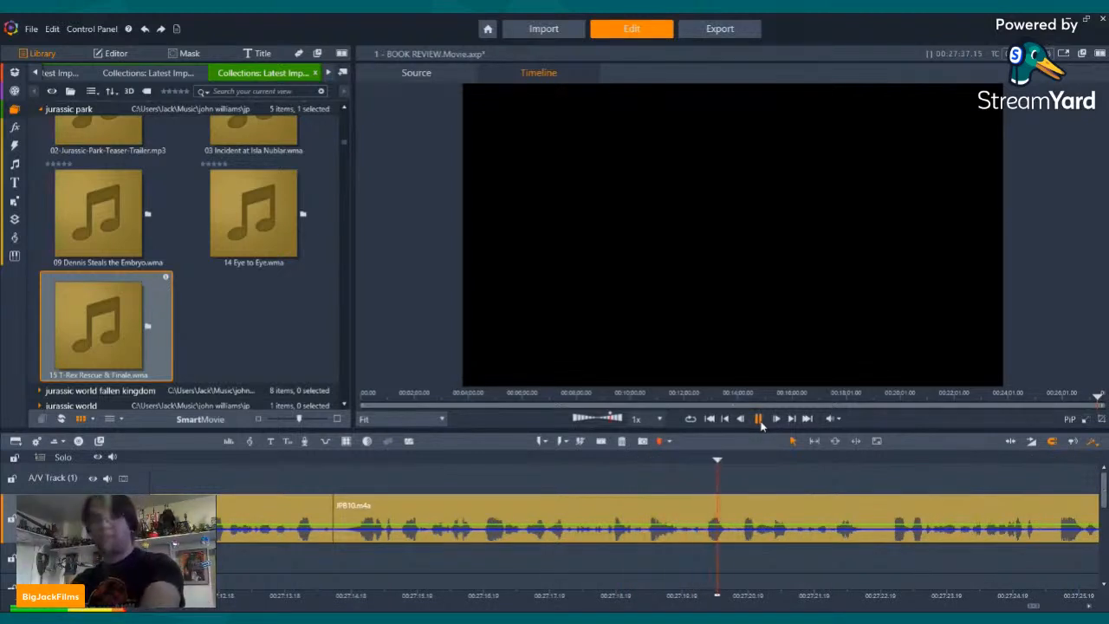
click(759, 420)
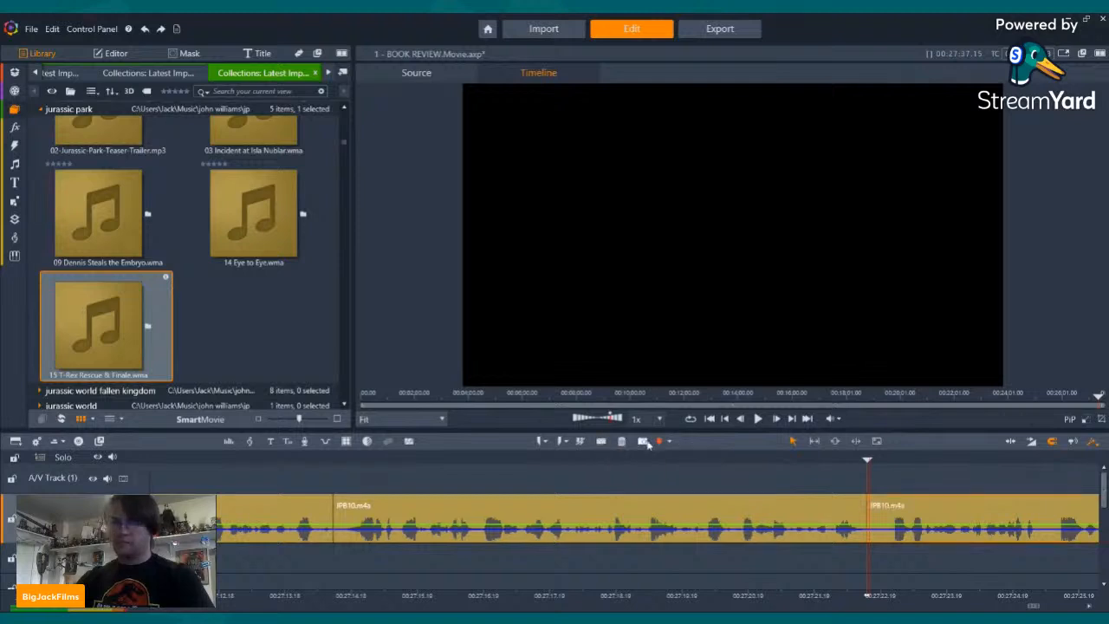
click(758, 419)
click(758, 419)
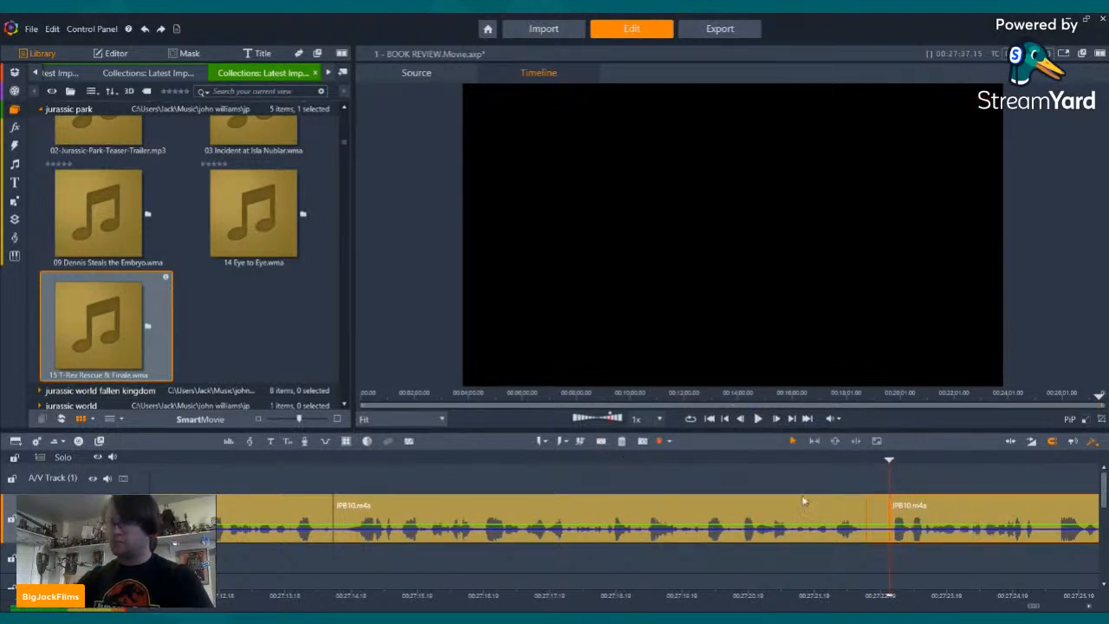
right_click(884, 520)
click(903, 510)
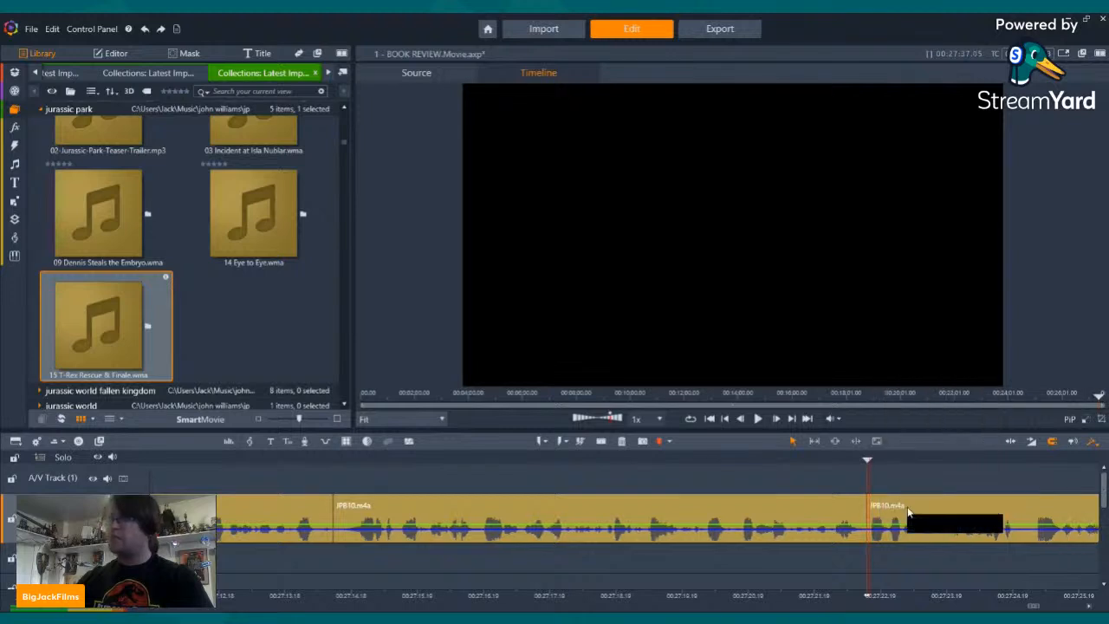
- Listen past the last cut, split JPB10.m4a near 00:27:24, and delete the spoken piece between the cut and this split
click(763, 422)
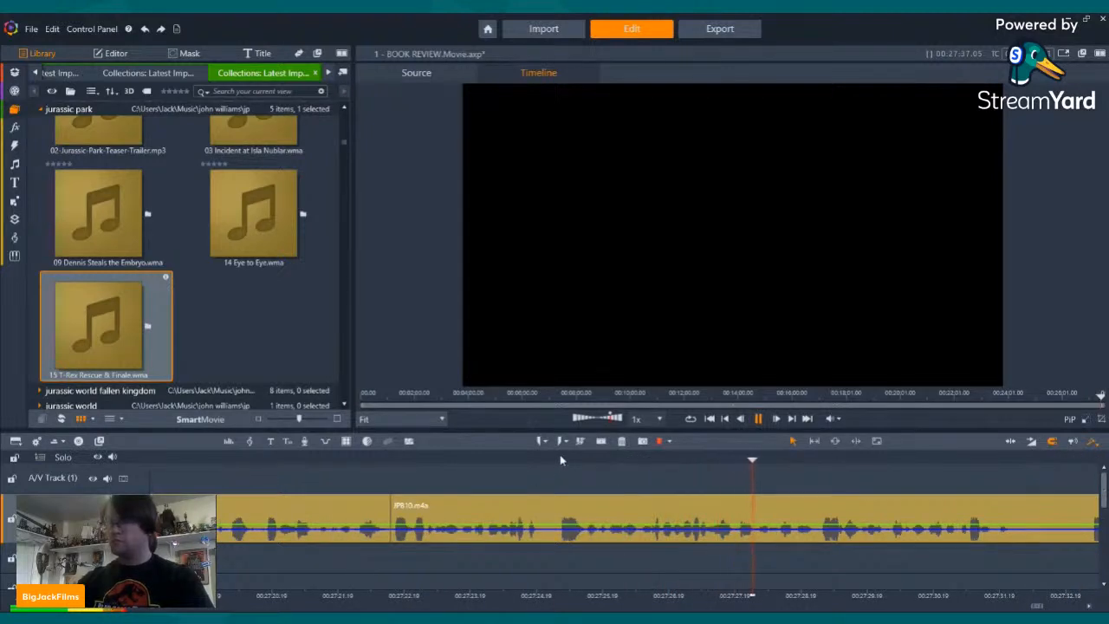
click(600, 441)
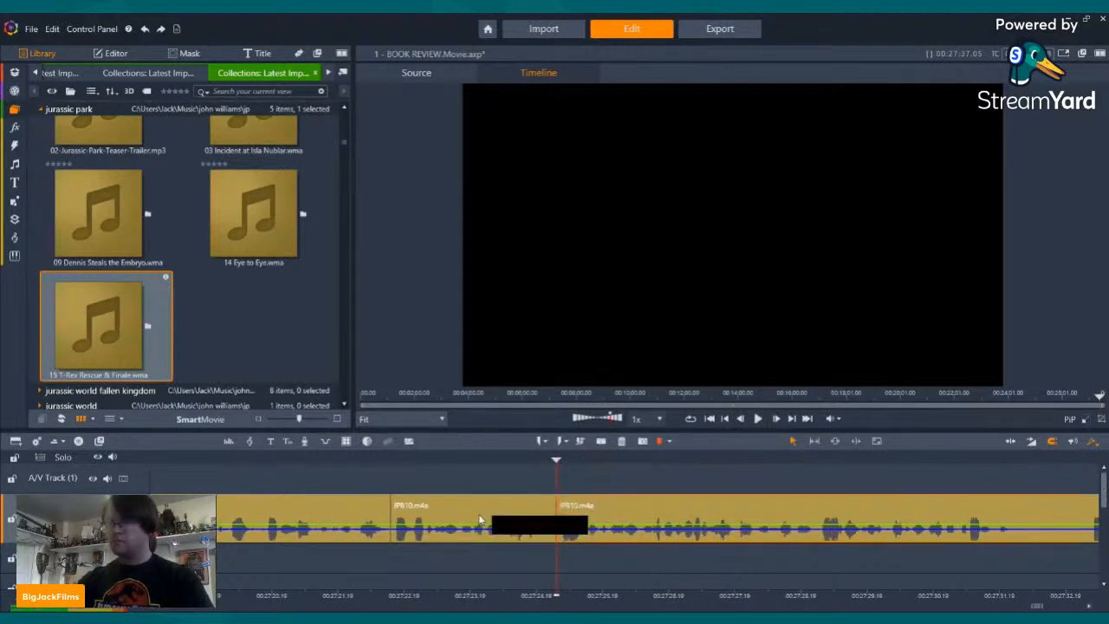
click(622, 442)
- Play on to the pause near 00:27:29, split JPB10.m4a at both ends of the silence, and delete that piece
click(757, 419)
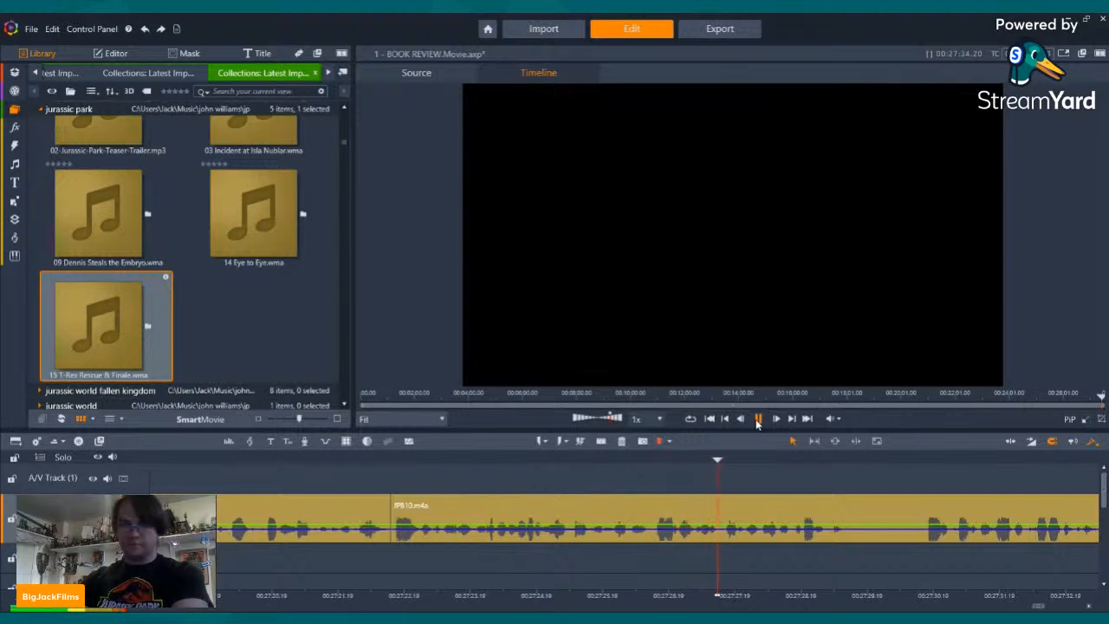
click(757, 419)
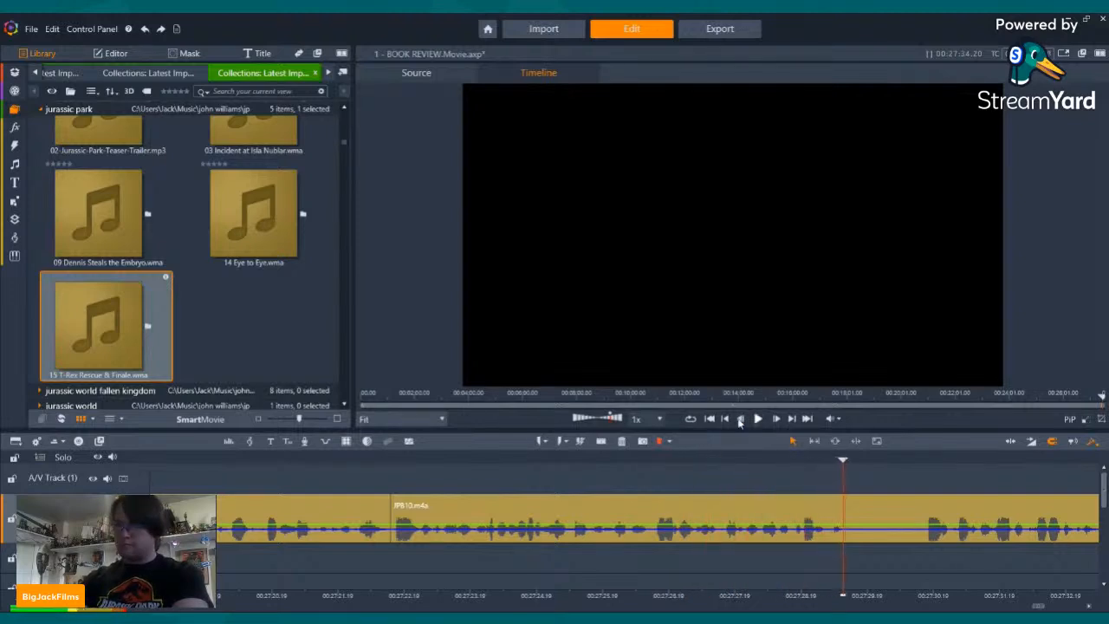
click(604, 441)
key(space)
key(space)
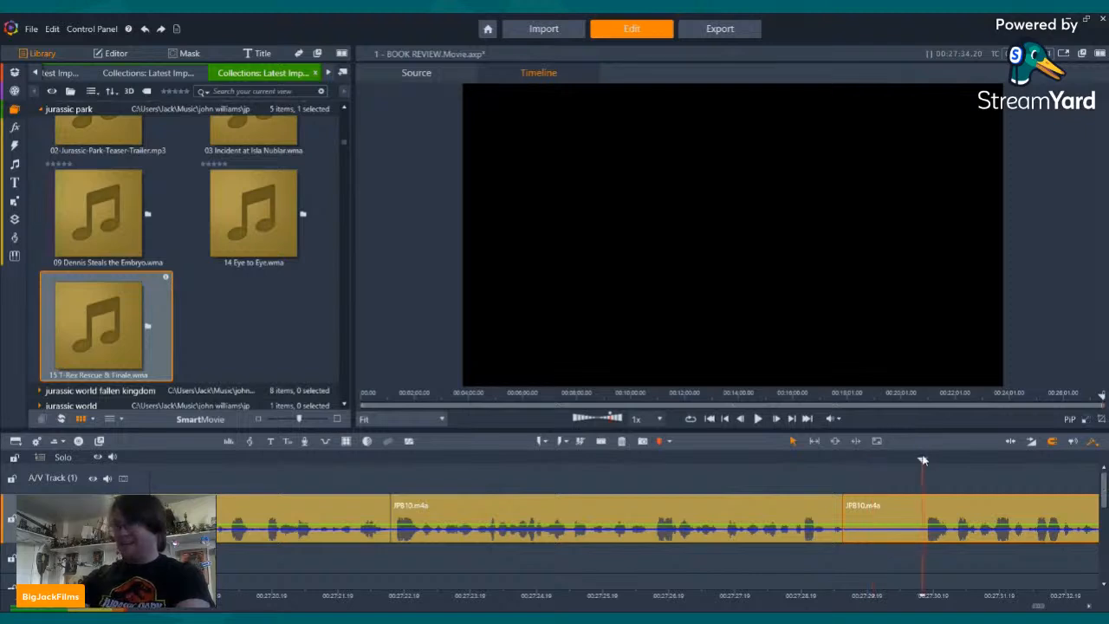
click(603, 442)
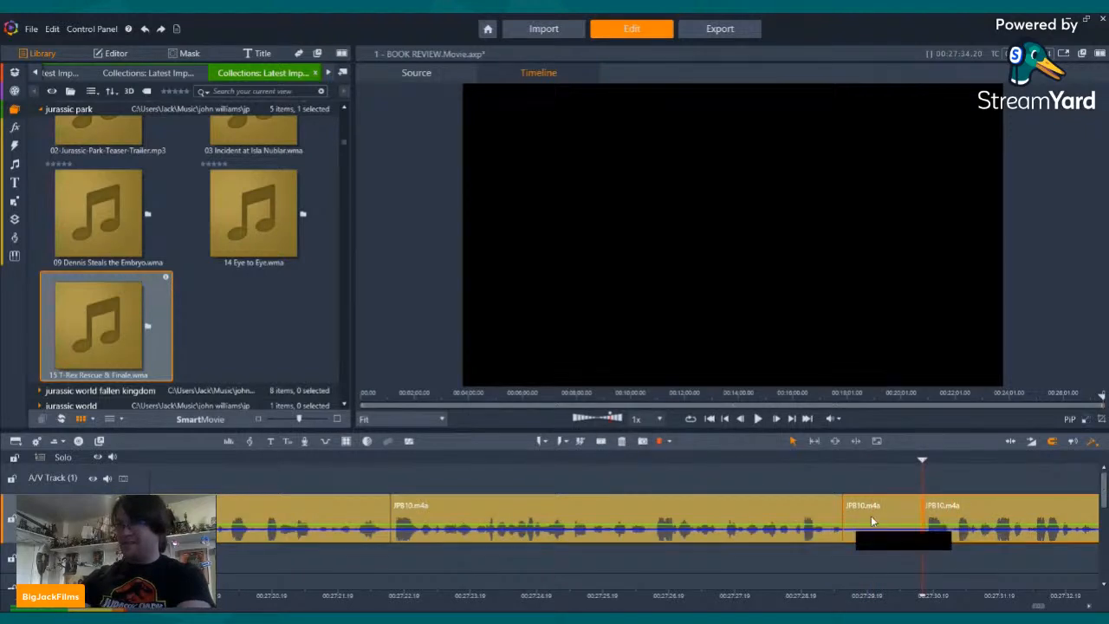
click(871, 516)
click(621, 441)
- Replay the narration around the cut near 00:27:29 and delete the final JPB10.m4a piece after it
drag(842, 480, 815, 480)
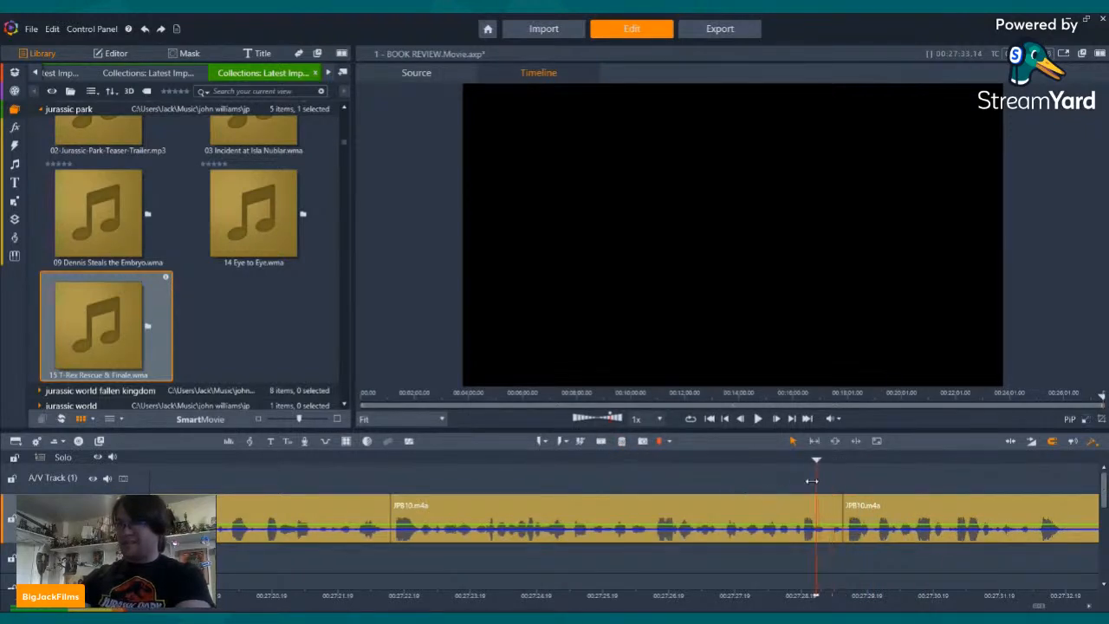
click(758, 419)
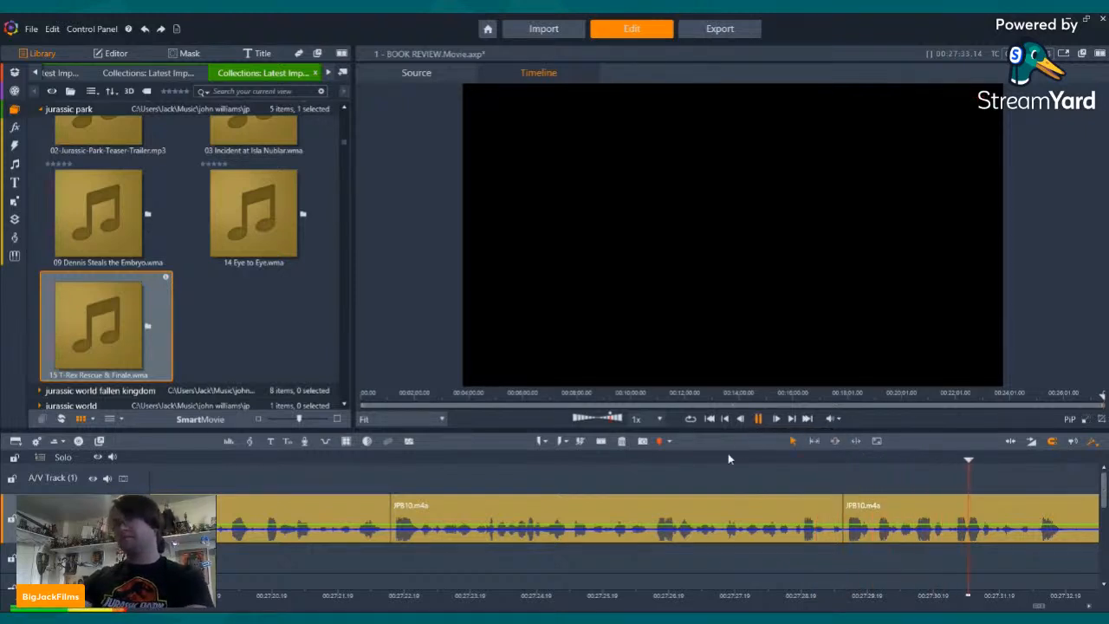
click(653, 458)
click(759, 420)
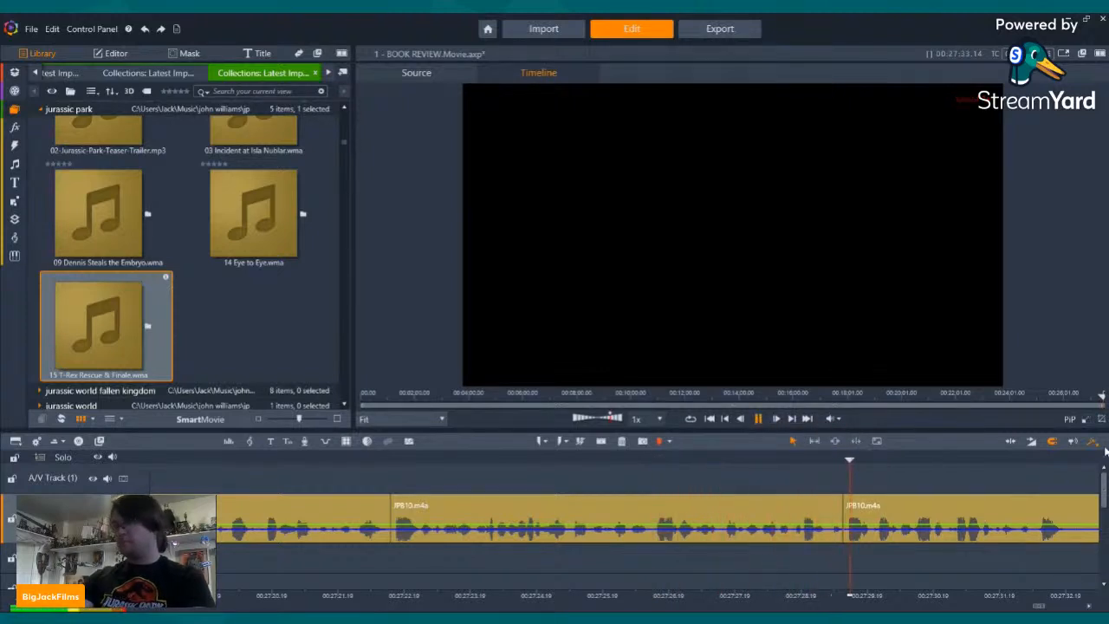
click(757, 418)
click(427, 504)
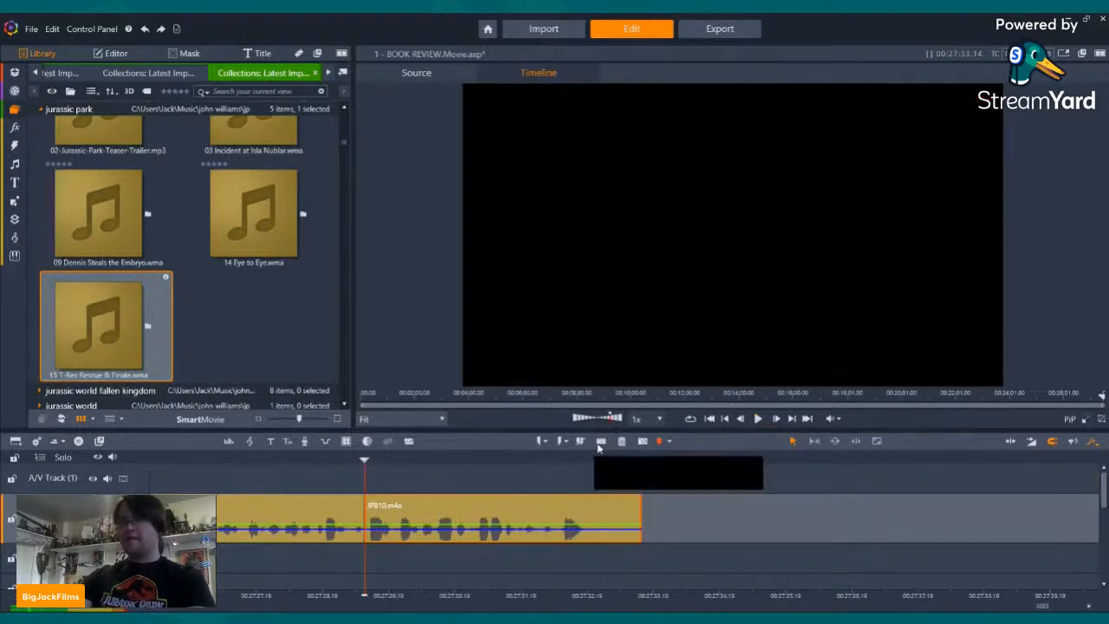
click(621, 441)
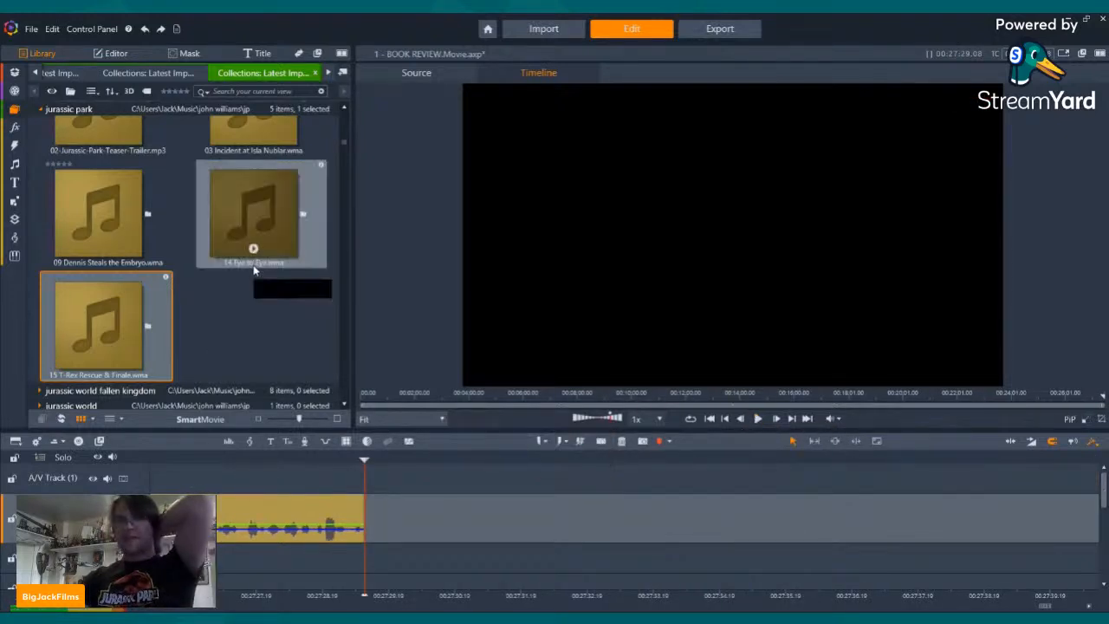
- Find the source file of the last narration clip in the library
right_click(270, 509)
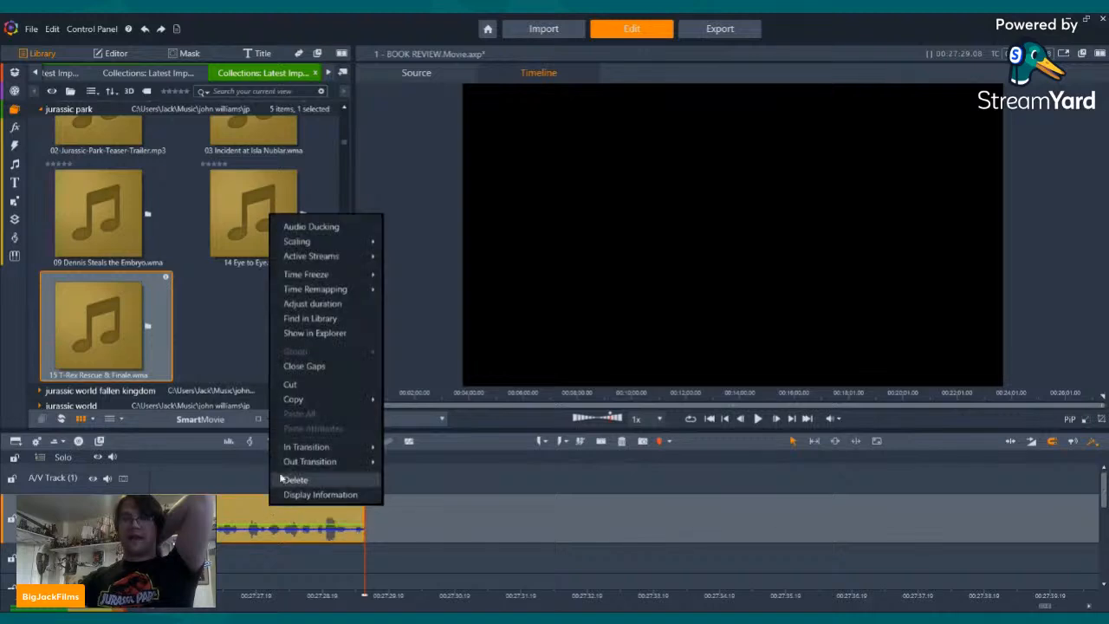
click(308, 321)
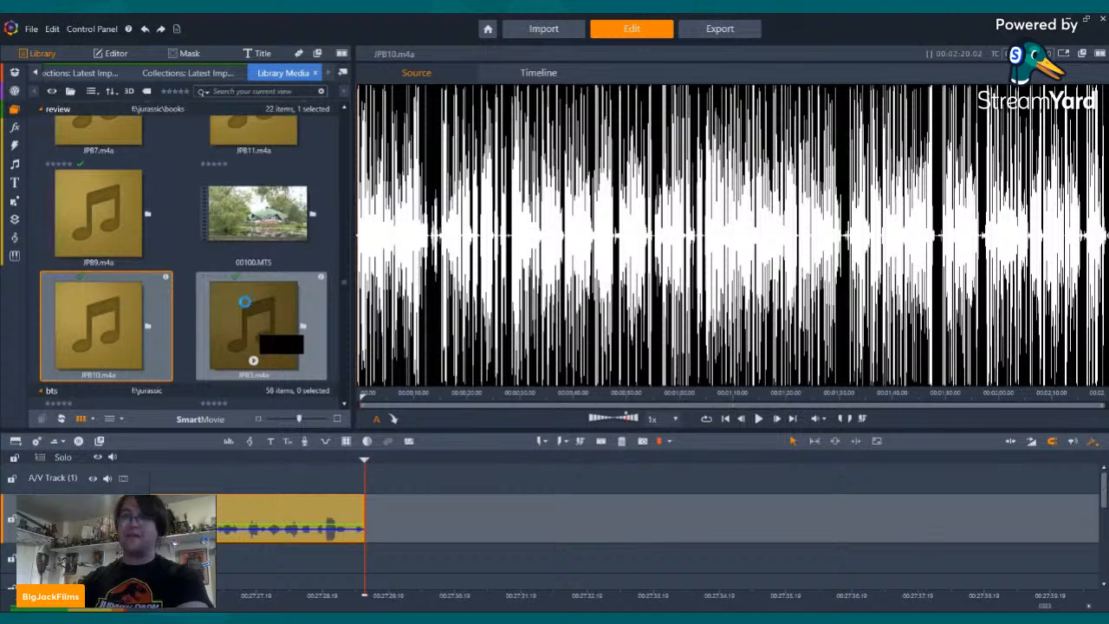
scroll(156, 316, up, 5)
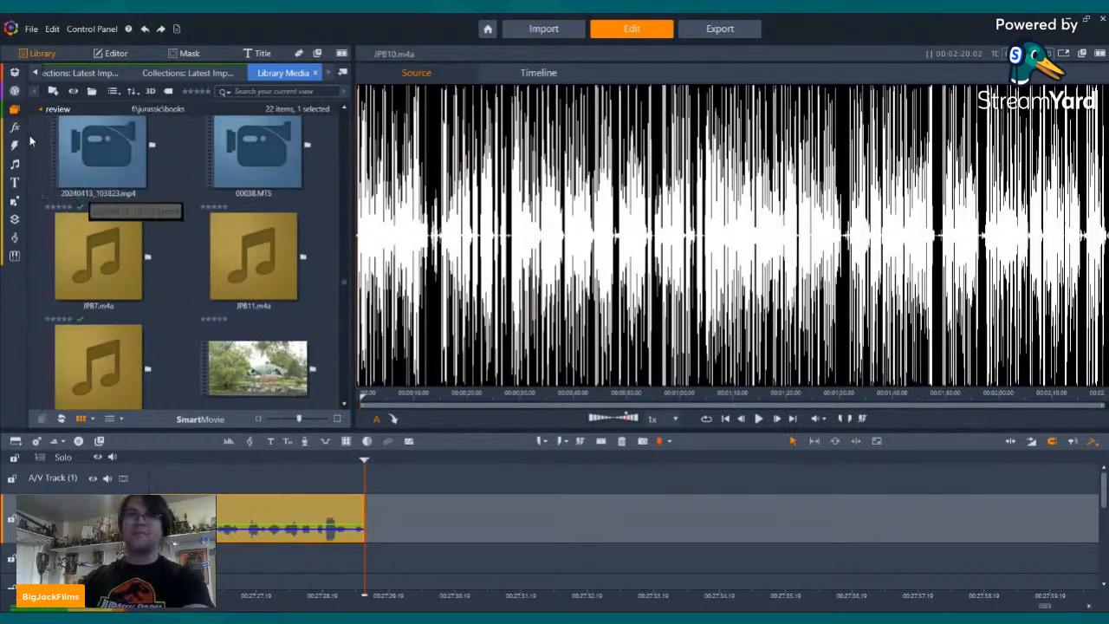
- Find JPB11.m4a in the library's review folder and add it to the timeline directly after the last JPB10.m4a clip
mouse_move(15, 110)
click(59, 121)
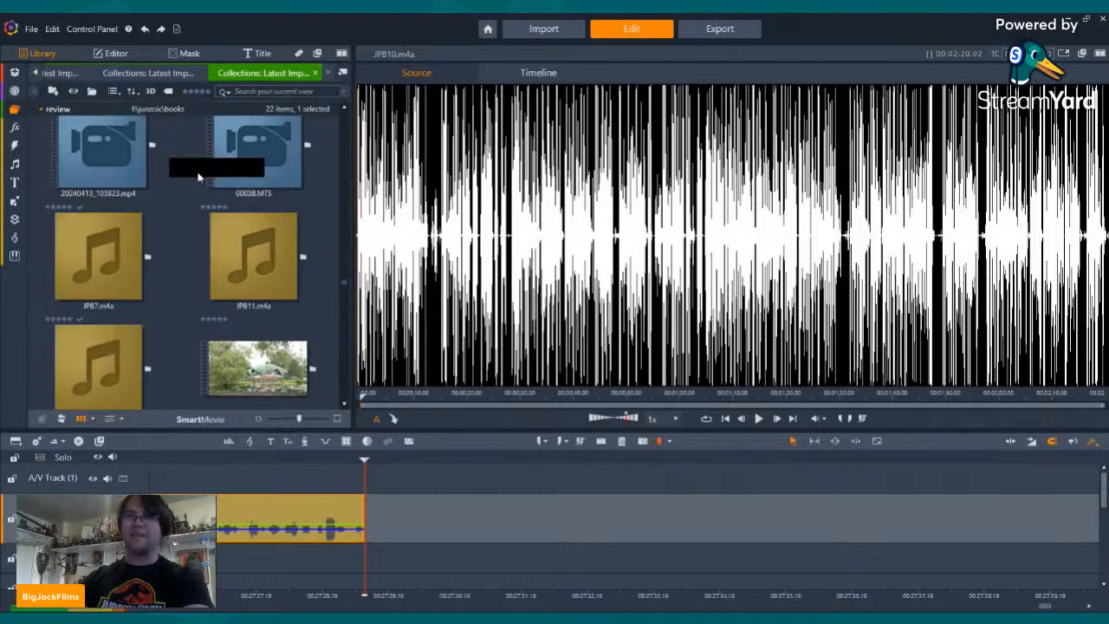
click(98, 321)
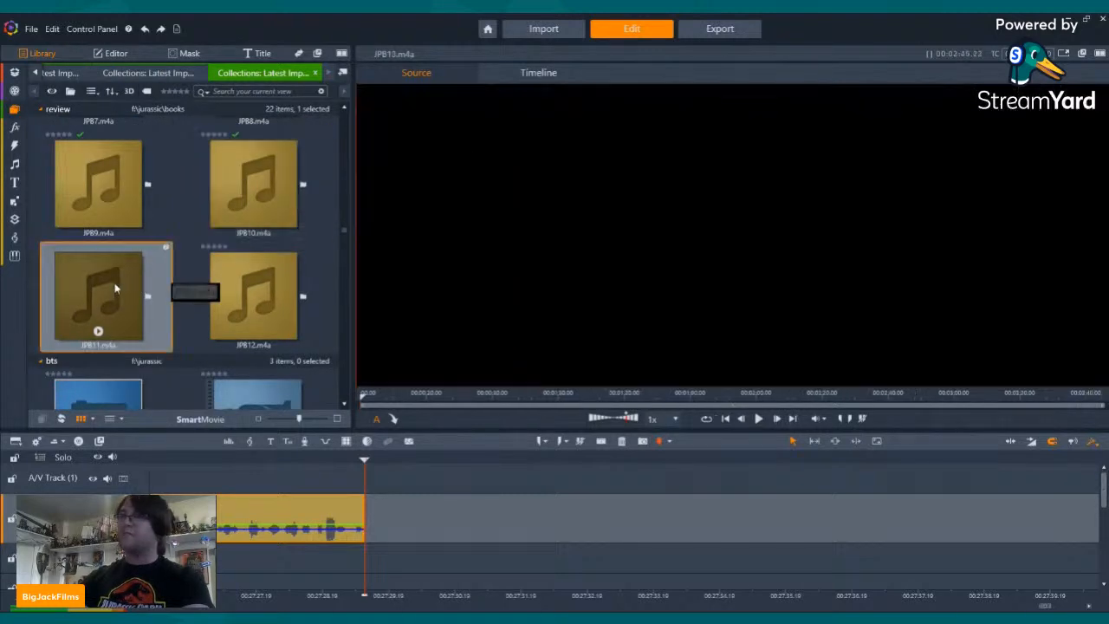
drag(98, 320, 381, 526)
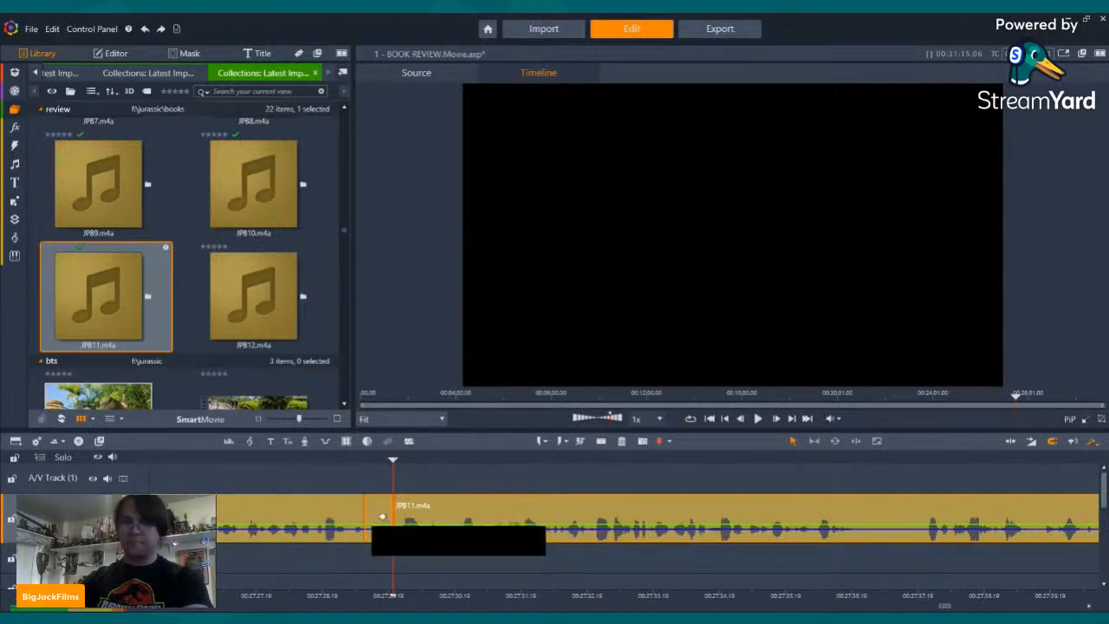
- Delete the short silent piece at the start of JPB11.m4a
click(389, 521)
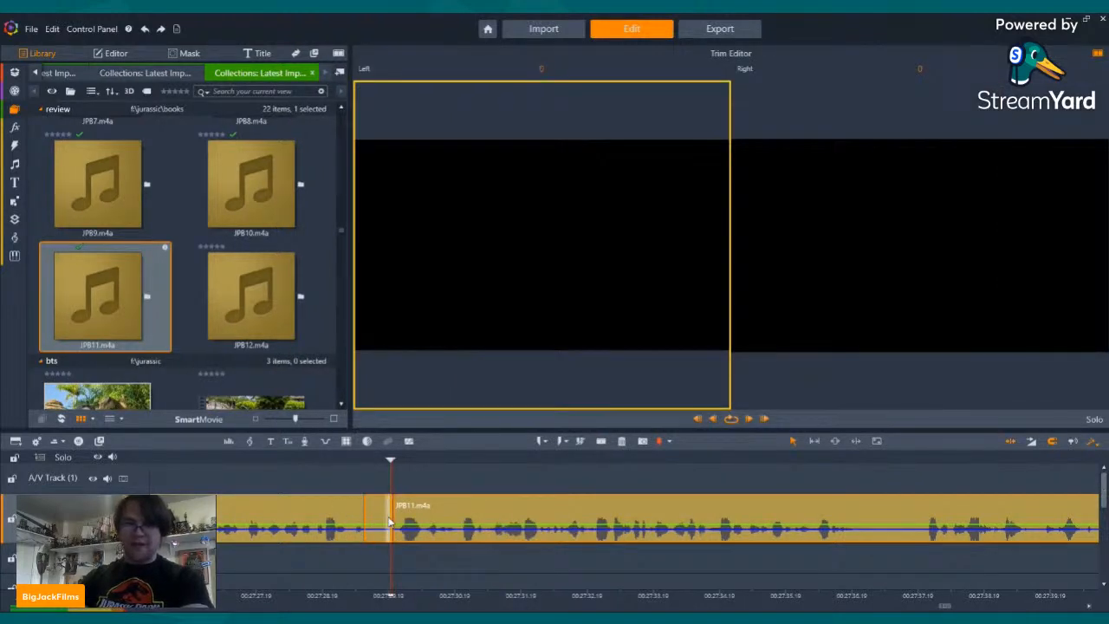
right_click(385, 513)
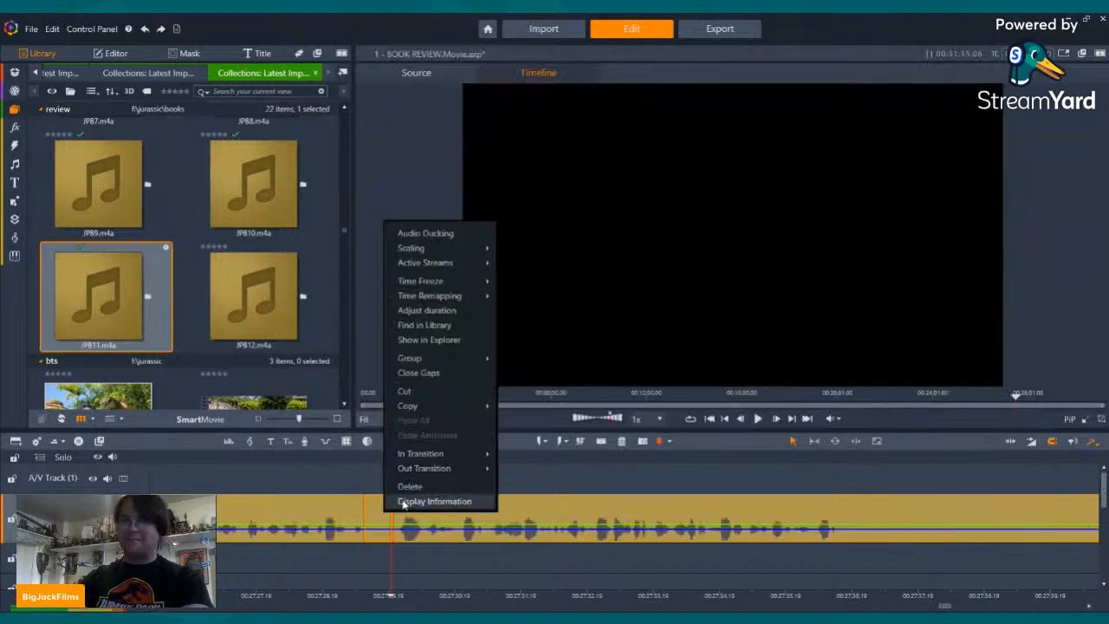
click(424, 488)
- Play the narration from just before the JPB10.m4a–JPB11.m4a join and split JPB11.m4a in the pause near 00:27:36
key(Left)
key(Left)
key(Left)
key(Left)
key(Left)
key(Left)
key(Left)
key(Left)
key(Left)
key(Left)
key(Left)
key(Left)
key(Left)
key(Left)
key(Left)
key(Left)
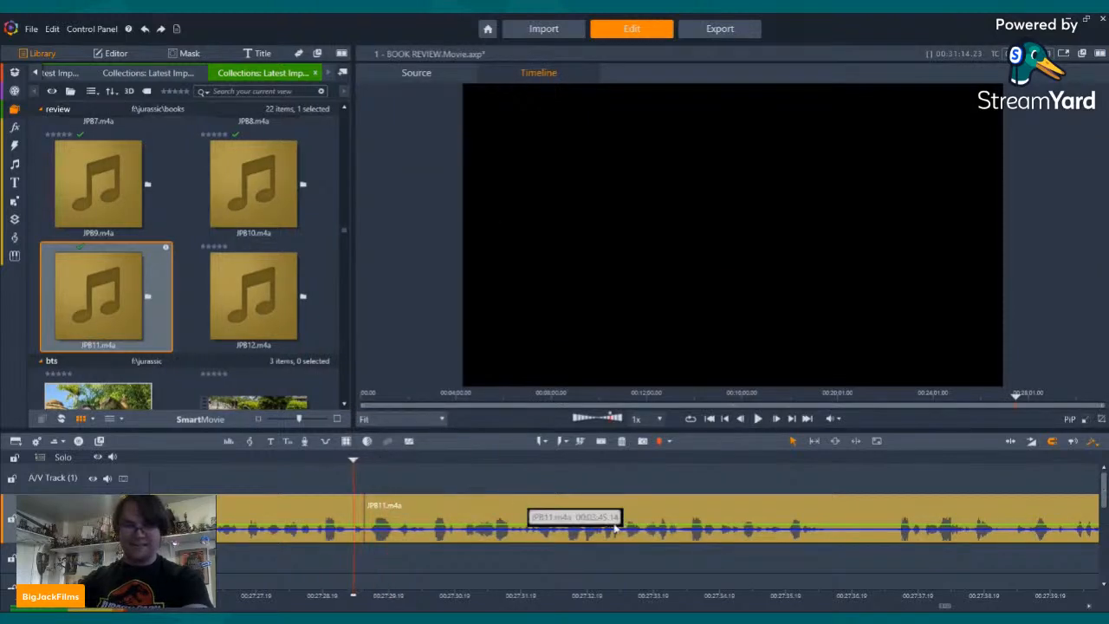
click(759, 419)
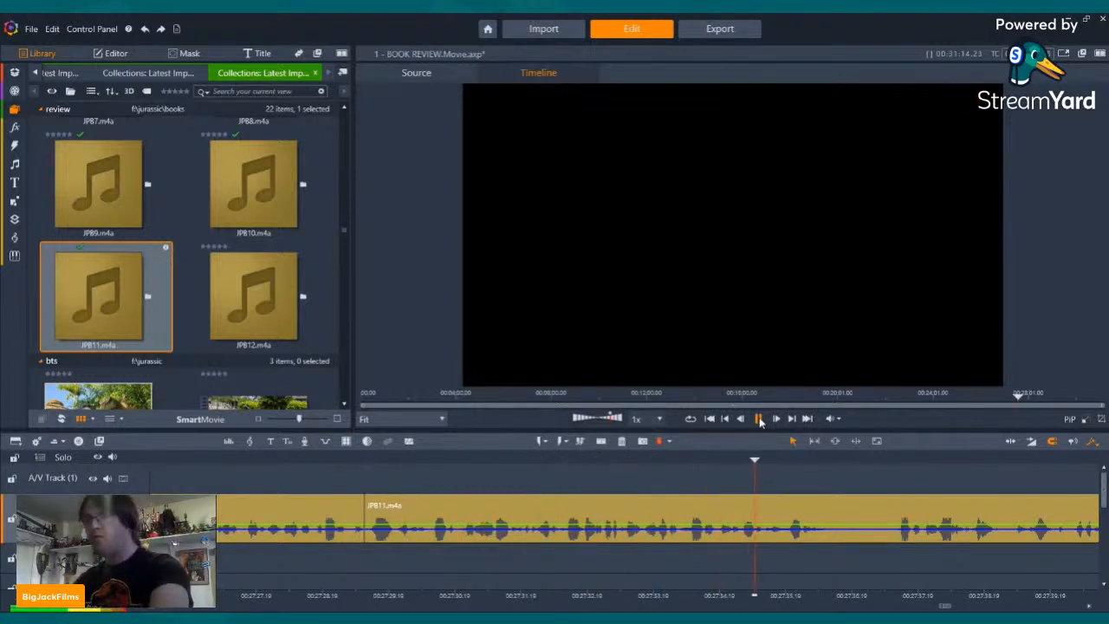
click(759, 420)
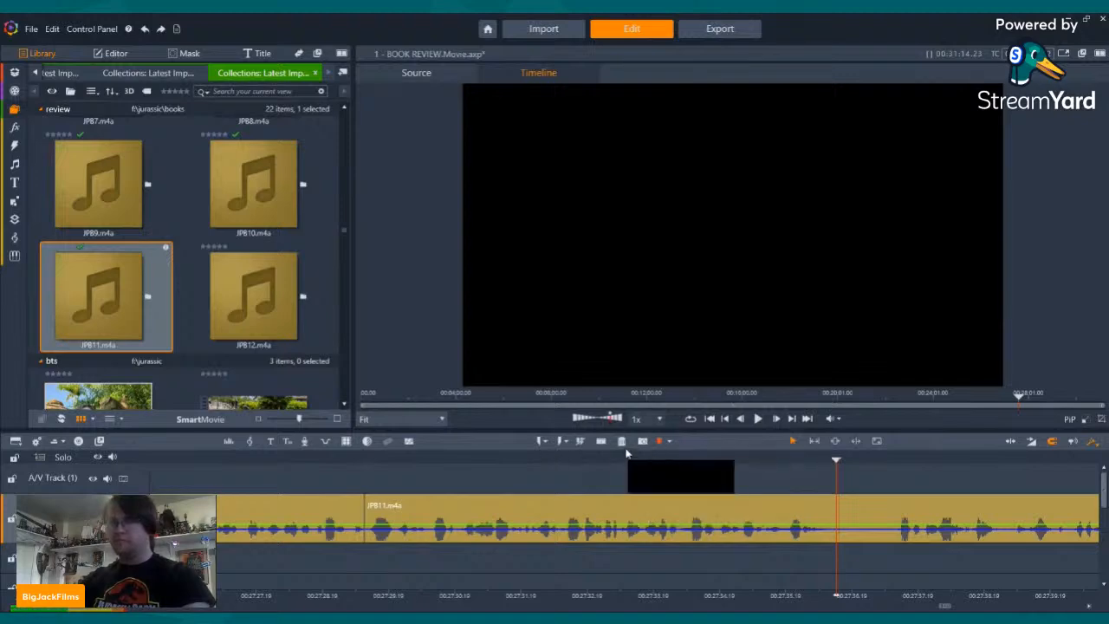
click(602, 441)
- Insert the video clip 00355.MTS from the library between the last JPB10.m4a clip and the first JPB11.m4a clip
scroll(191, 290, down, 6)
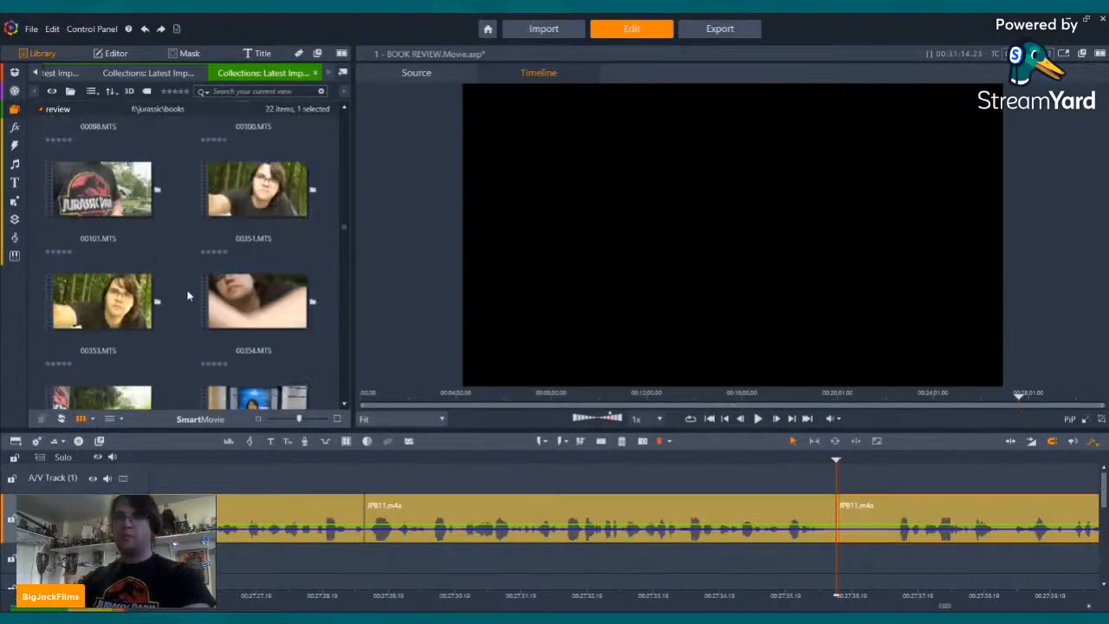
drag(101, 278, 372, 524)
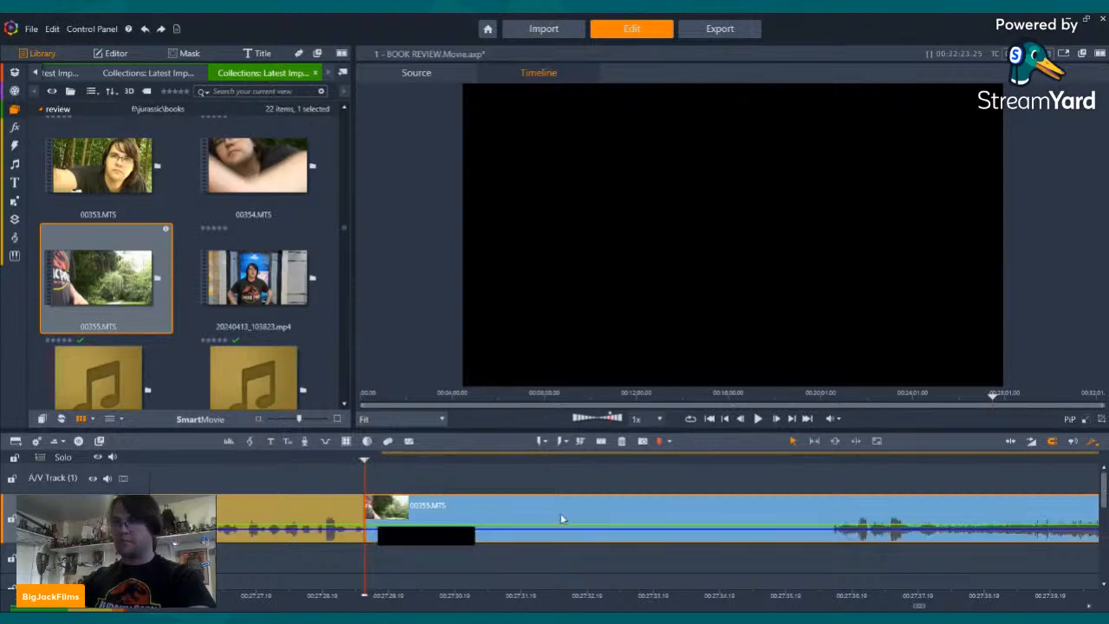
drag(868, 463, 1096, 459)
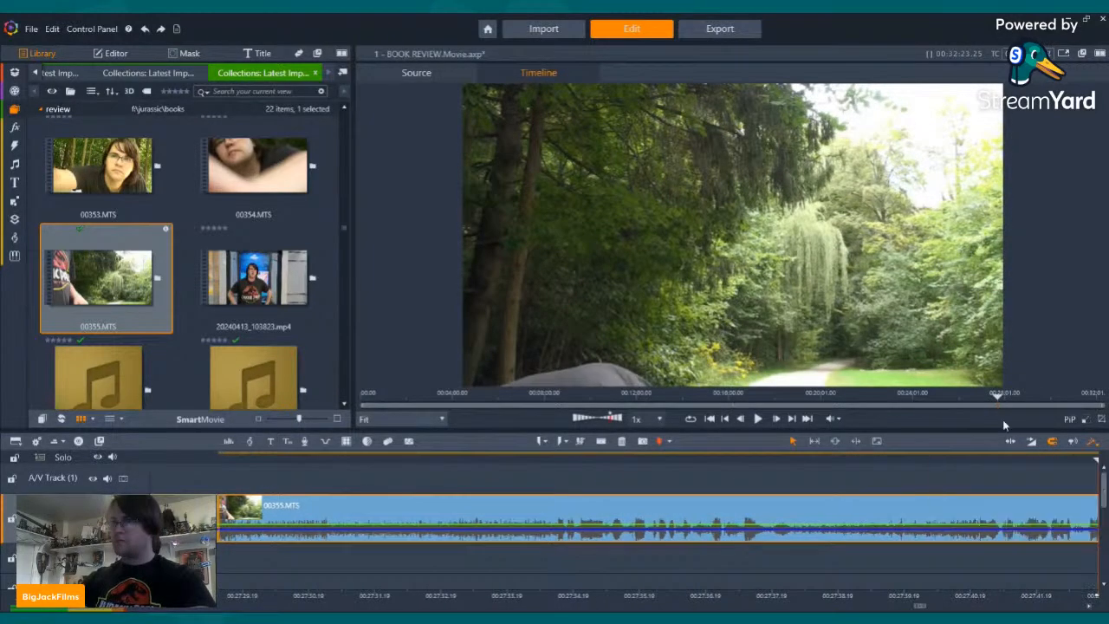
- Locate the wanted take in 00355.MTS, split the clip near 00:28:15, and delete everything before the split
click(1047, 399)
mouse_move(1023, 399)
mouse_down()
mouse_move(997, 399)
mouse_move(1024, 406)
mouse_move(1008, 399)
mouse_up()
key(space)
key(space)
drag(1021, 594, 932, 593)
drag(807, 459, 702, 474)
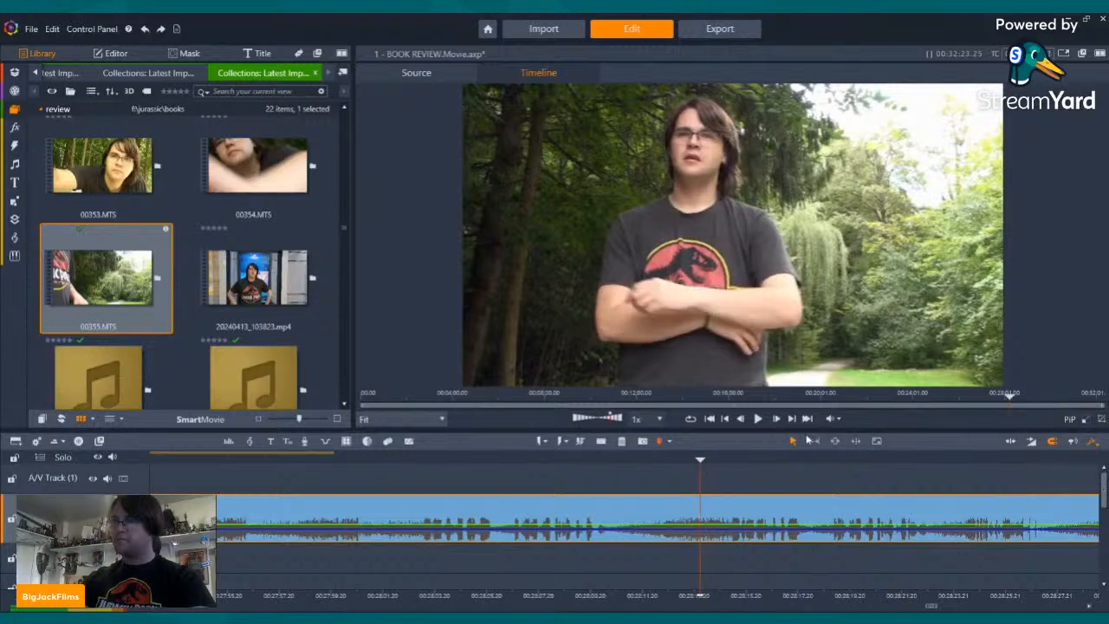
click(758, 418)
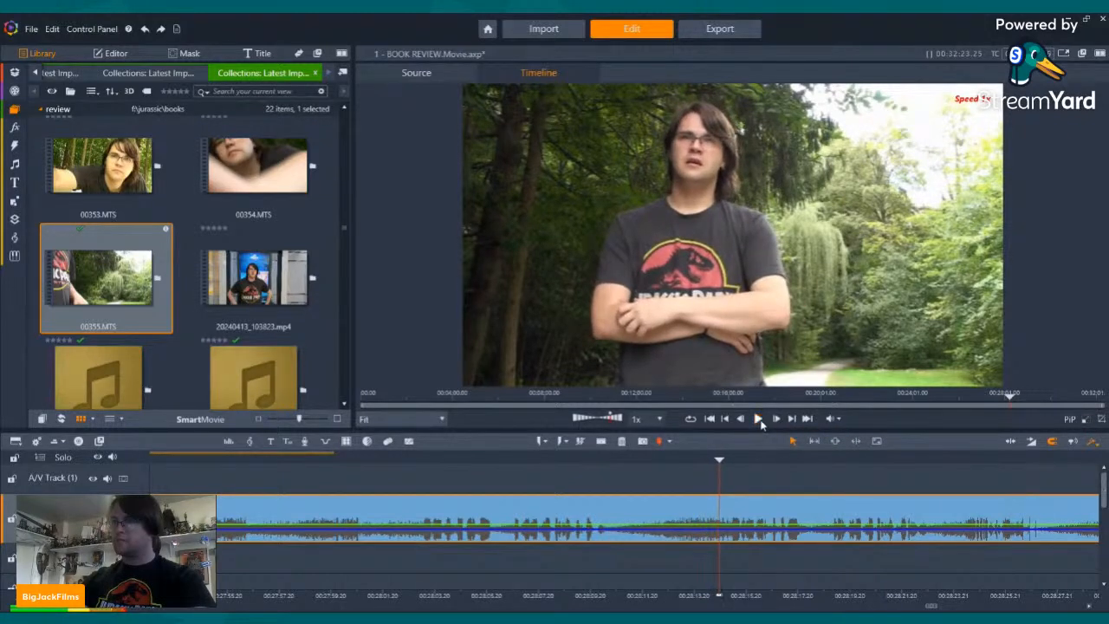
click(758, 419)
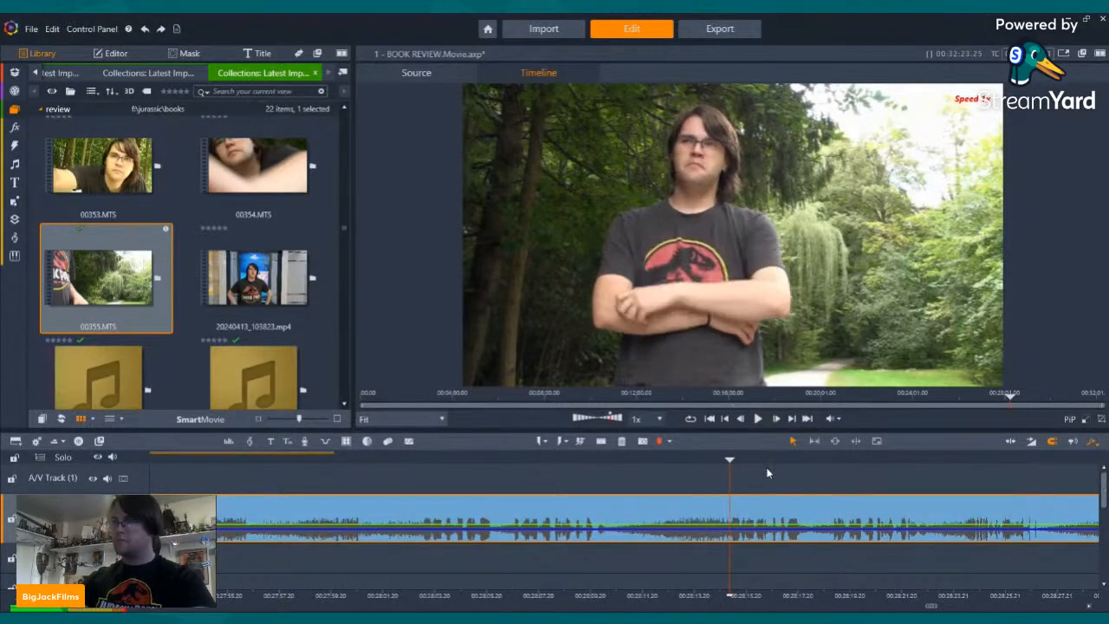
click(601, 440)
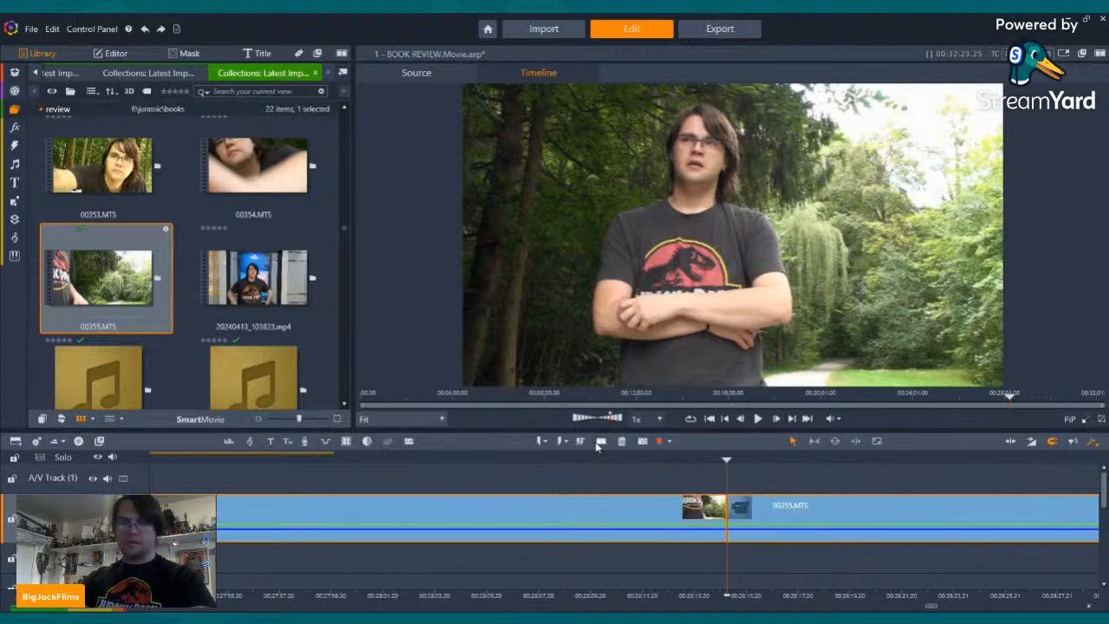
right_click(638, 532)
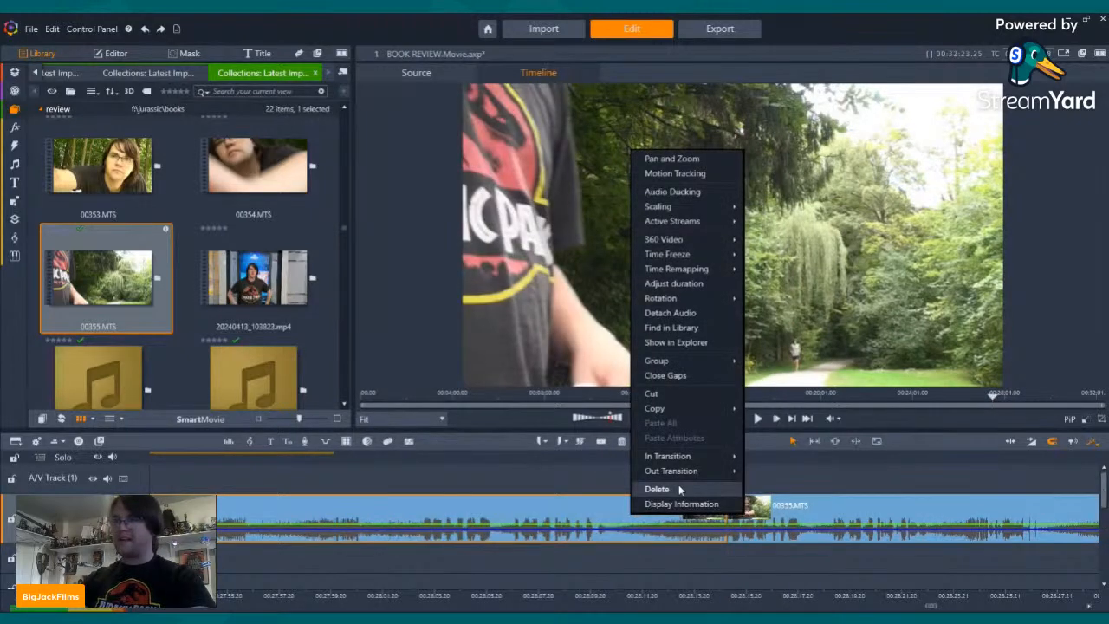
click(680, 488)
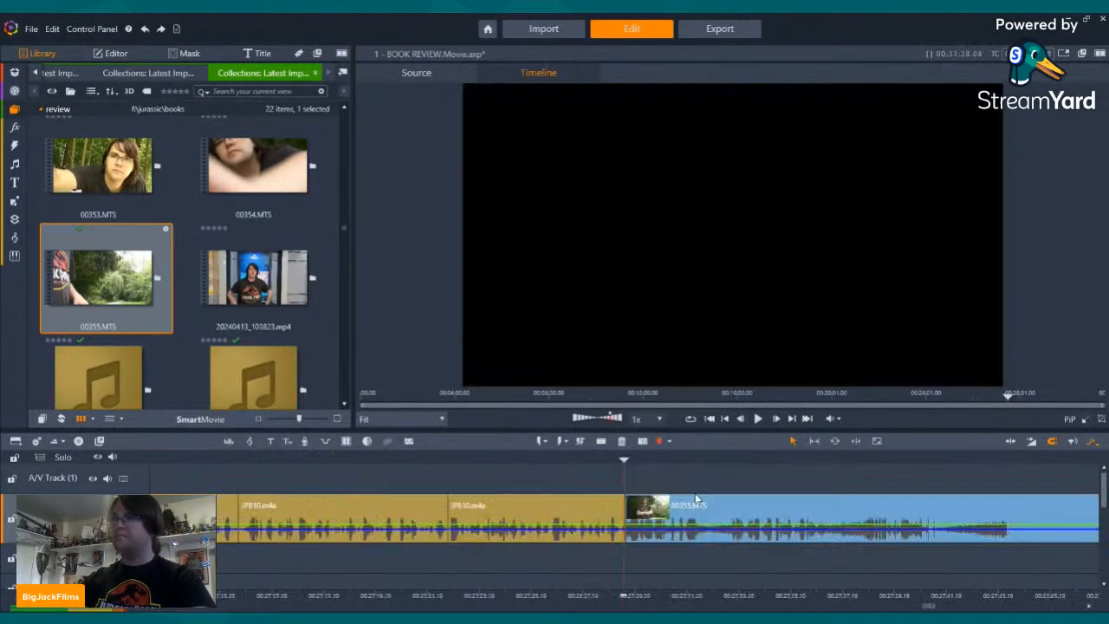
- Review the take in 00355.MTS, split the clip near 00:27:41 as the speaker walks away, and delete the remainder
click(758, 419)
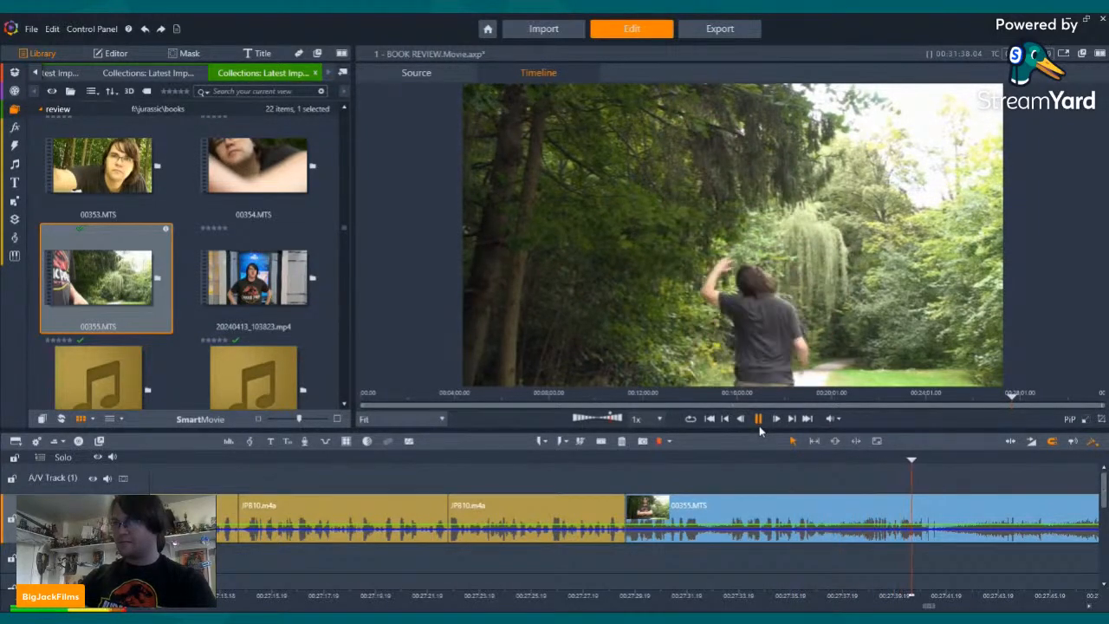
key(space)
key(Left)
key(Left)
key(Left)
key(Left)
key(Left)
key(Left)
key(Left)
key(Left)
key(Left)
key(Left)
key(Left)
key(Left)
key(Left)
key(Left)
key(Left)
key(Left)
key(Left)
key(Left)
key(Left)
key(Left)
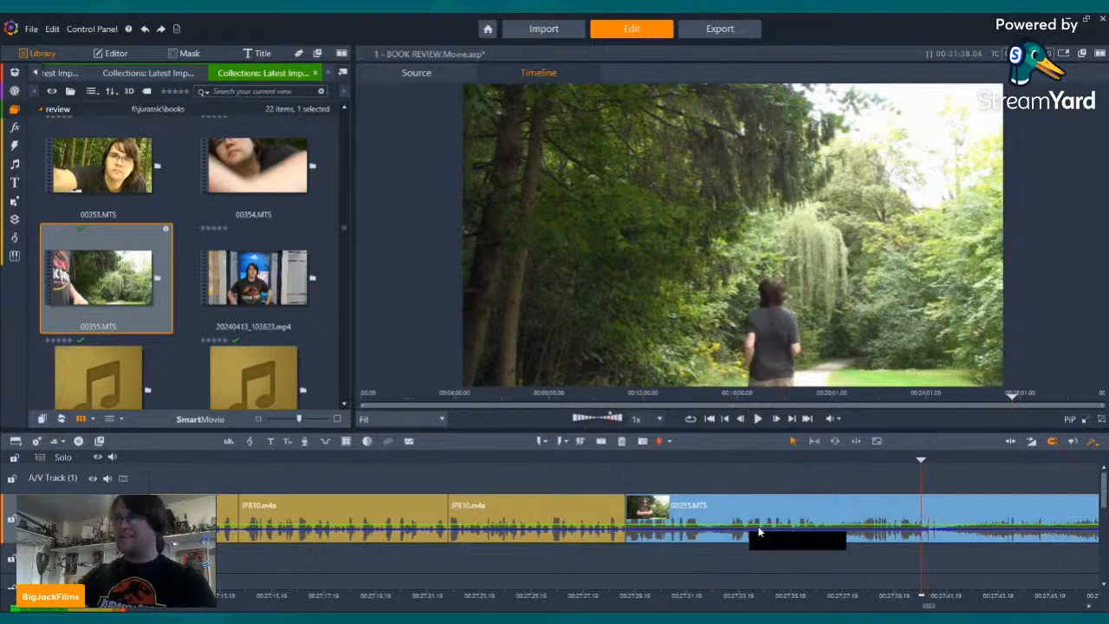
key(Left)
key(Left)
key(Left)
key(Left)
key(Left)
key(Left)
key(Left)
key(Left)
key(Left)
key(Left)
key(Left)
key(Left)
key(Left)
key(Left)
key(Left)
key(Left)
key(Left)
key(Left)
key(Left)
key(Left)
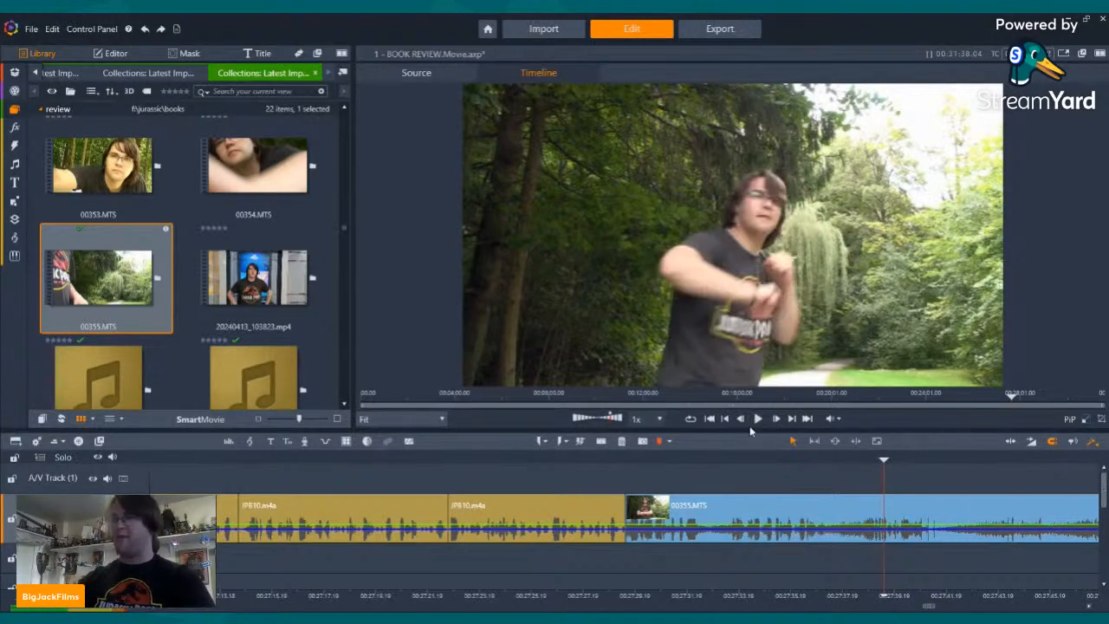
click(759, 418)
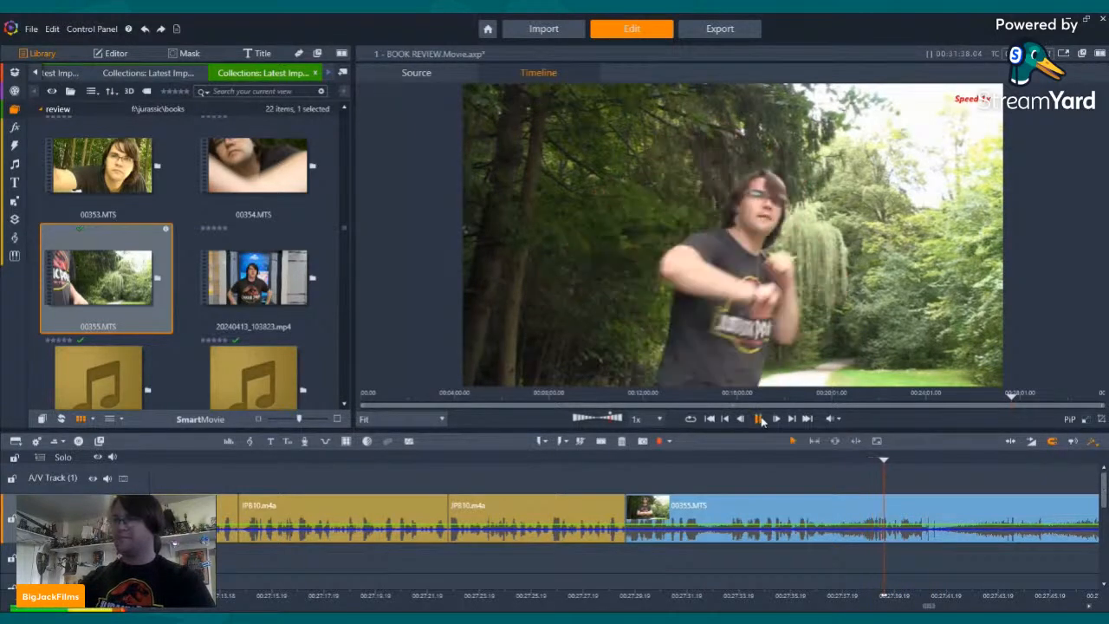
click(760, 420)
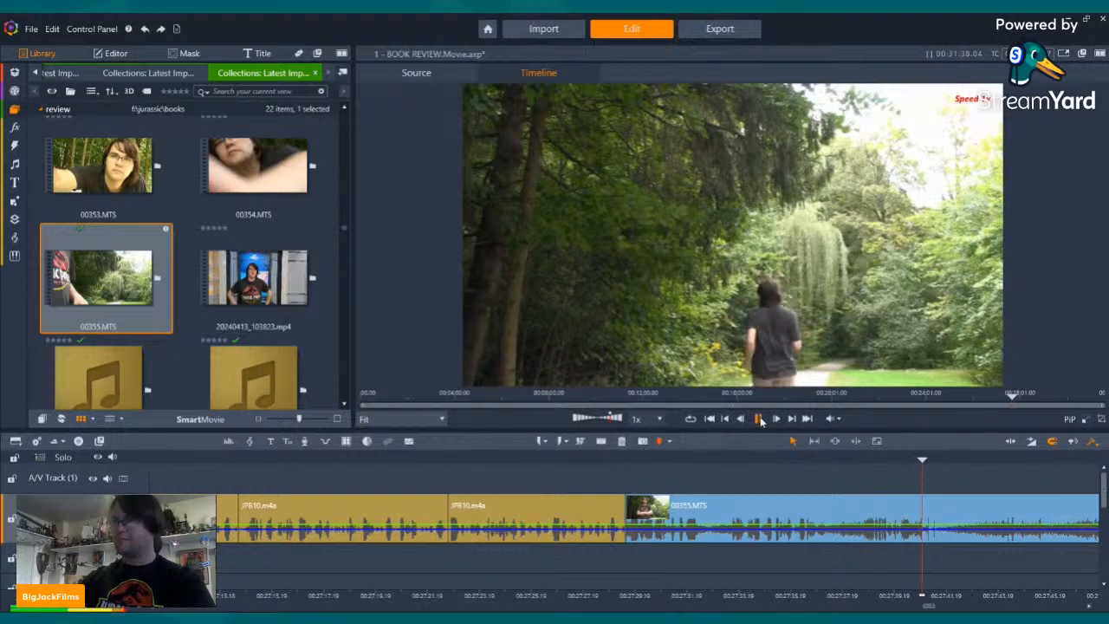
click(604, 443)
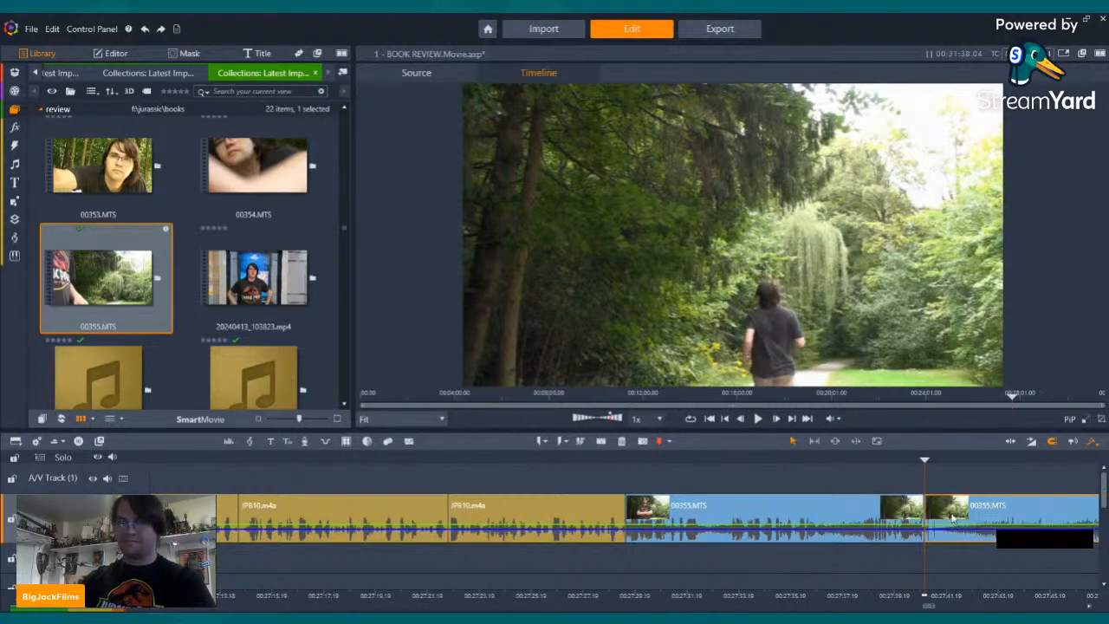
key(Delete)
- Play on through JPB11.m4a, split it near 00:27:48 just before speech resumes, and delete the pause between the two splits
click(758, 419)
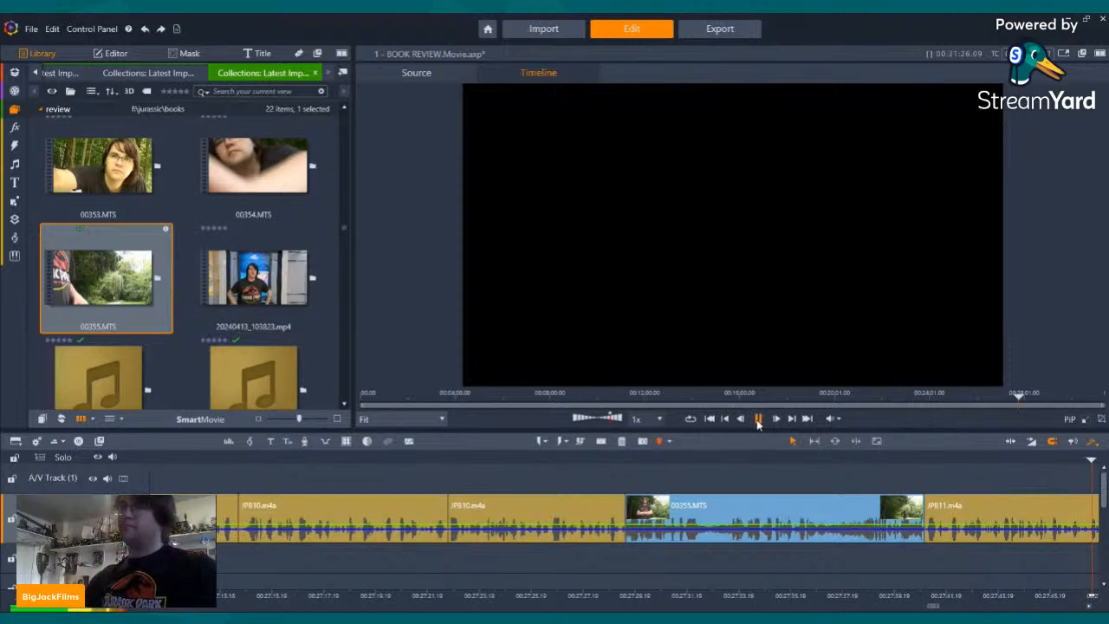
click(759, 420)
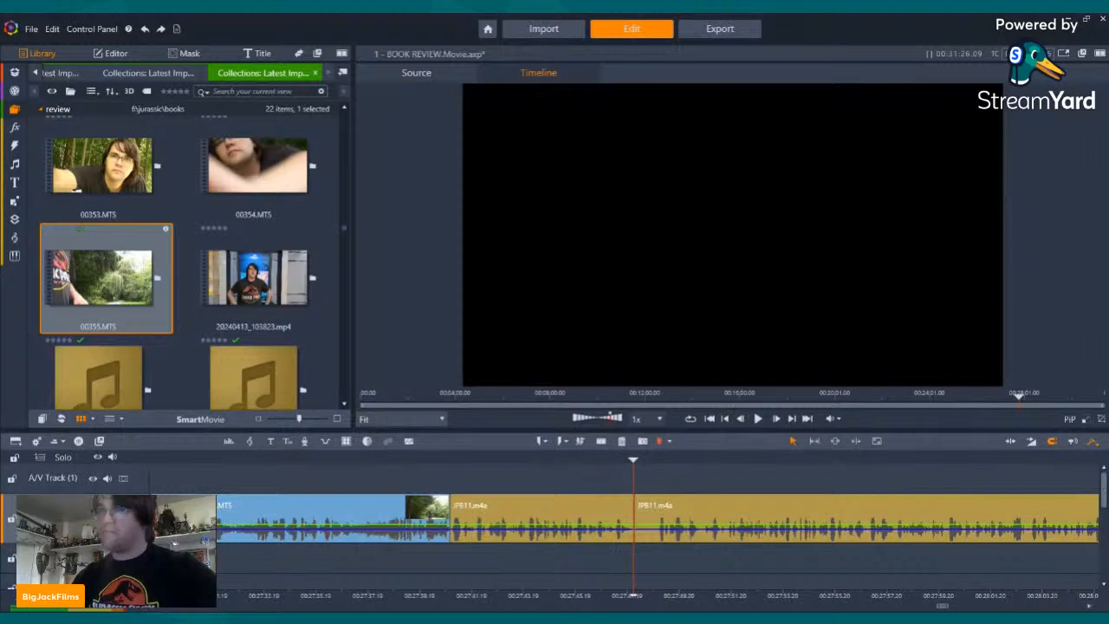
click(622, 551)
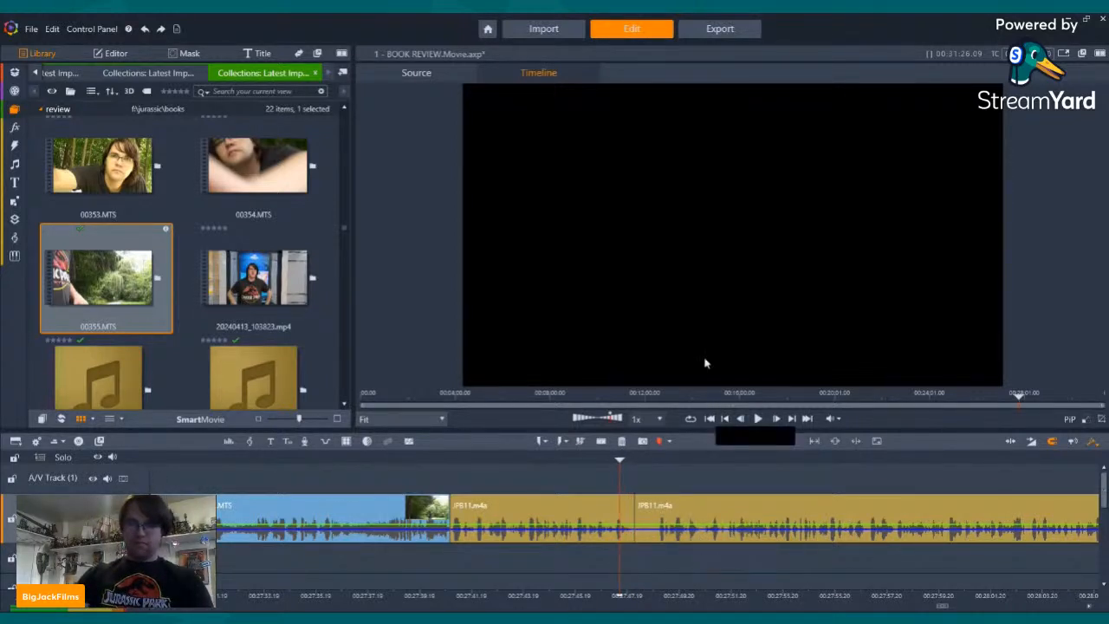
click(759, 418)
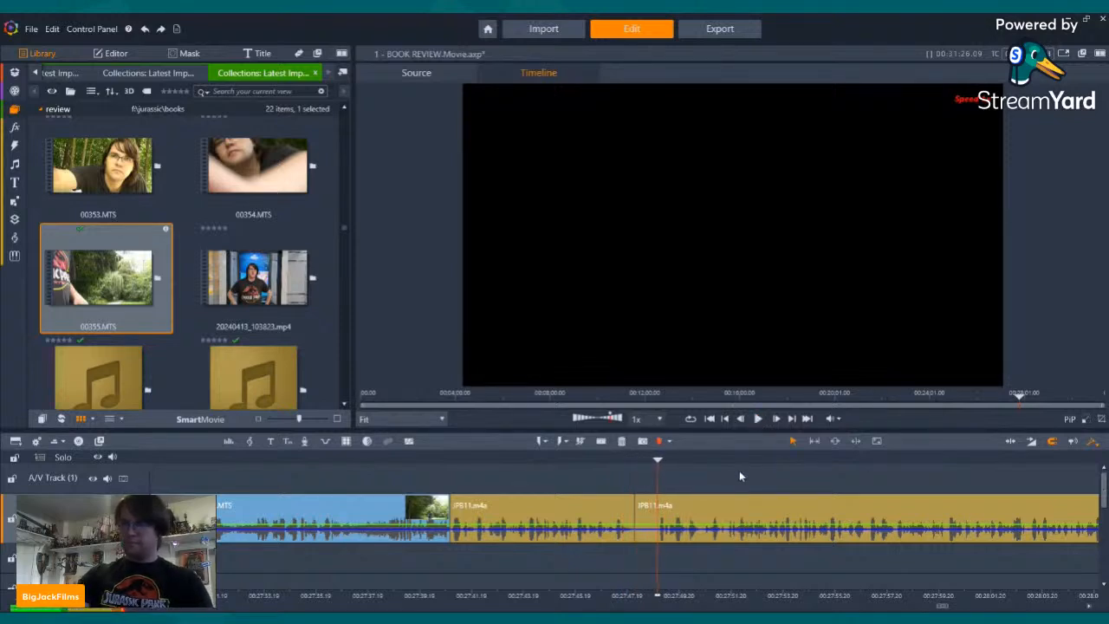
click(601, 441)
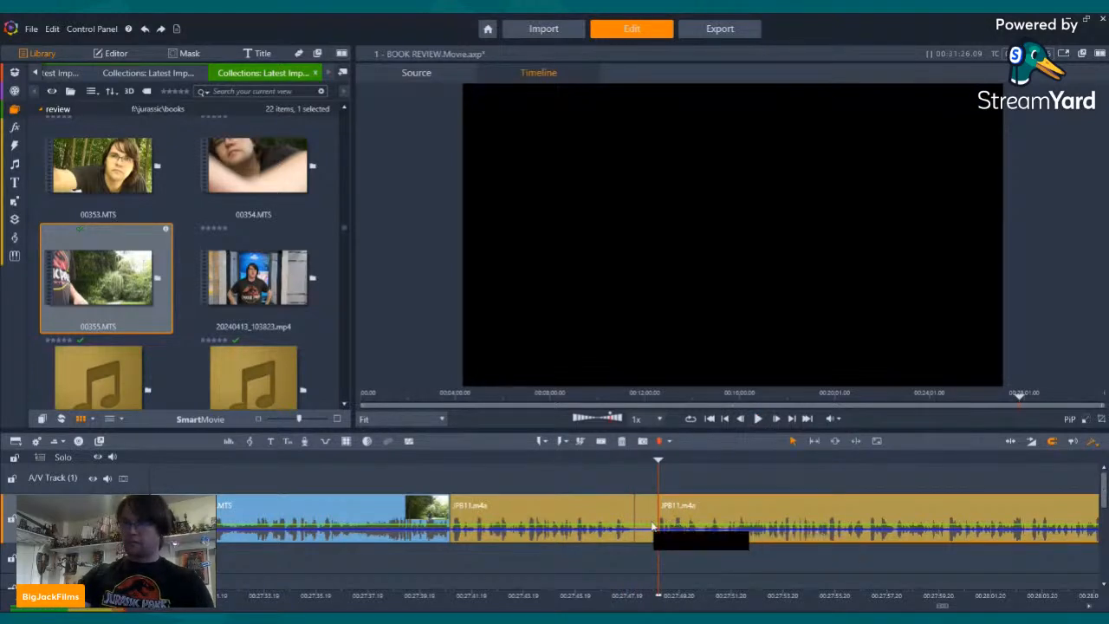
key(ctrl+Left)
click(621, 441)
- Listen to the JPB11.m4a narration after the cut, replaying it up to about 00:27:57
click(758, 418)
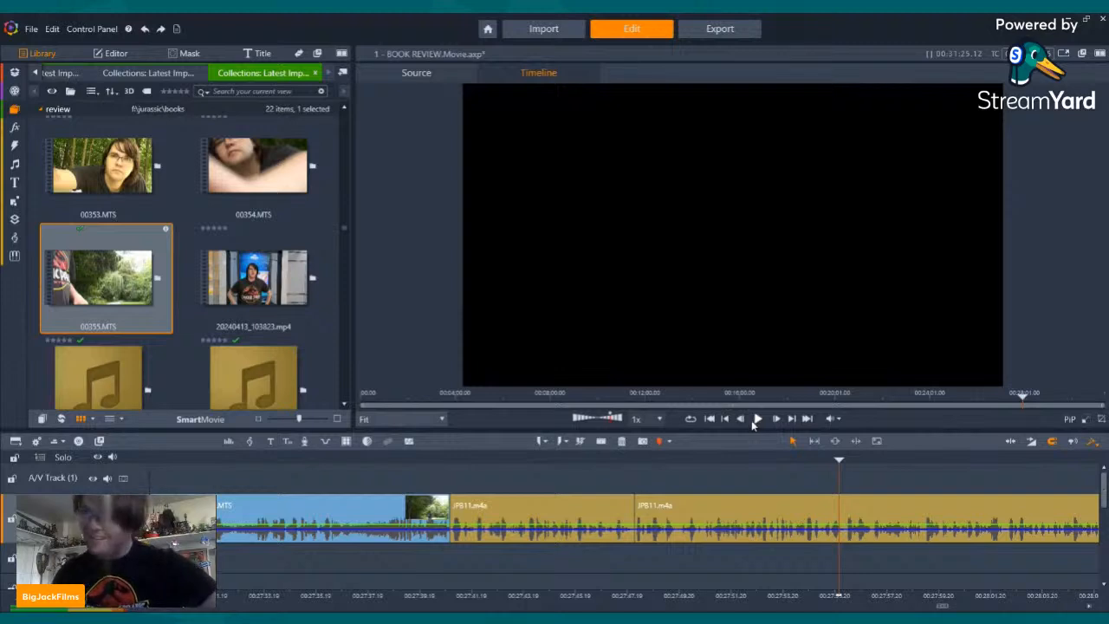
click(756, 418)
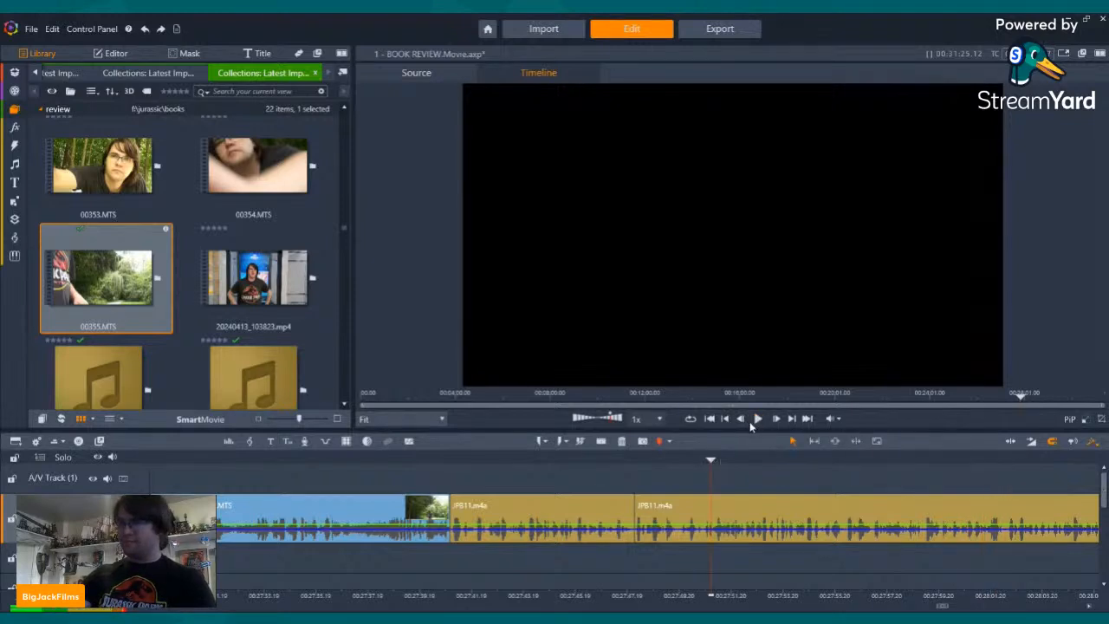
click(758, 419)
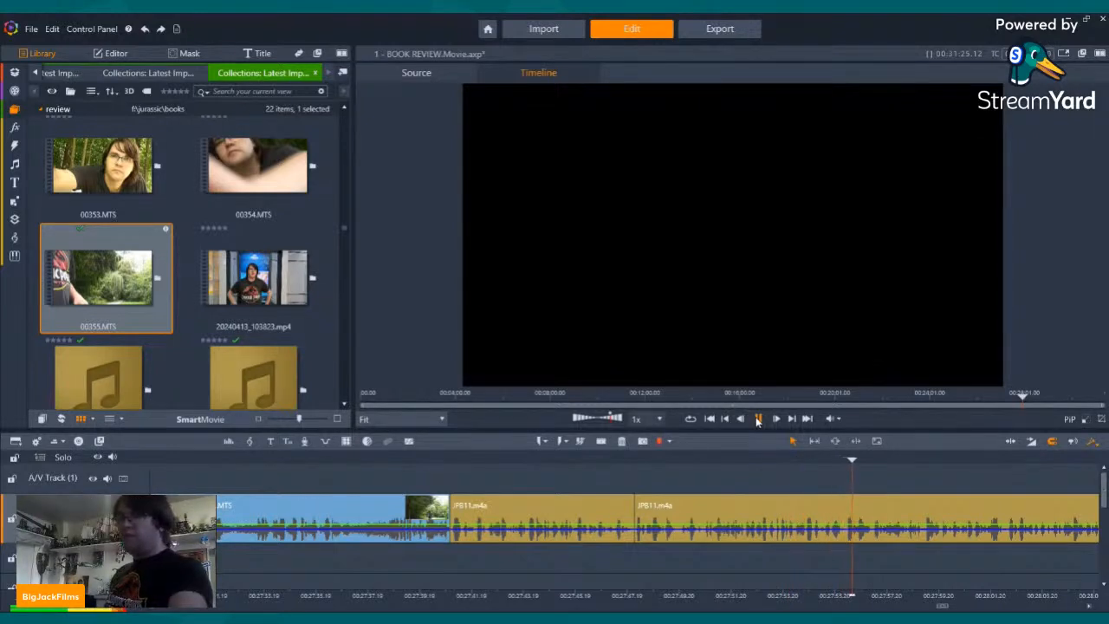
click(758, 419)
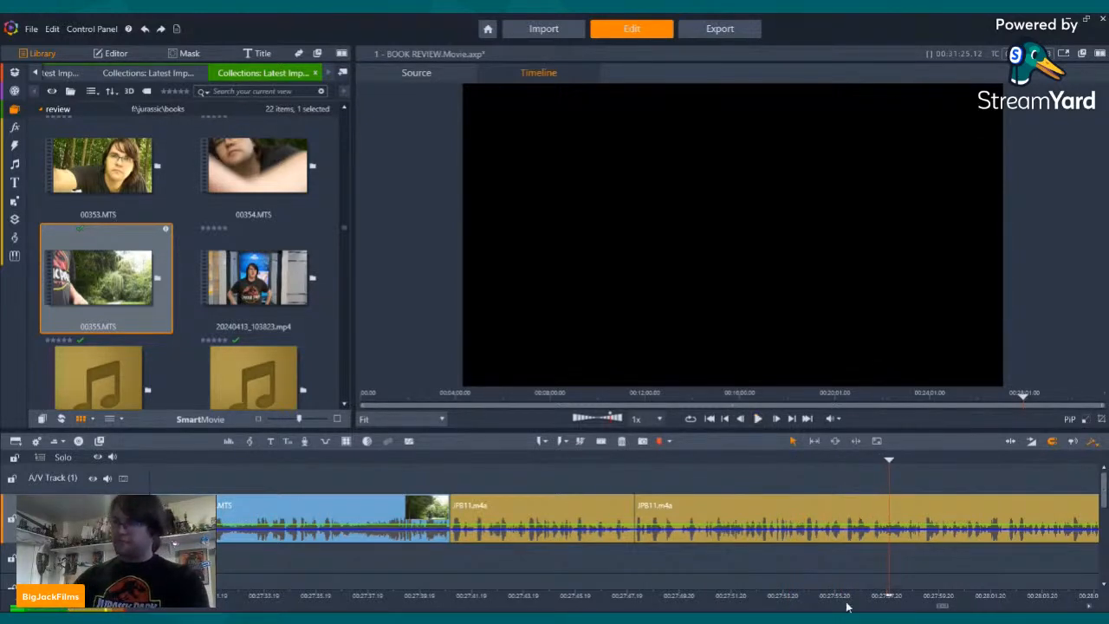
- Replay the JPB11.m4a narration and split the clip near 00:27:56 where the unwanted section begins
drag(842, 590, 1061, 590)
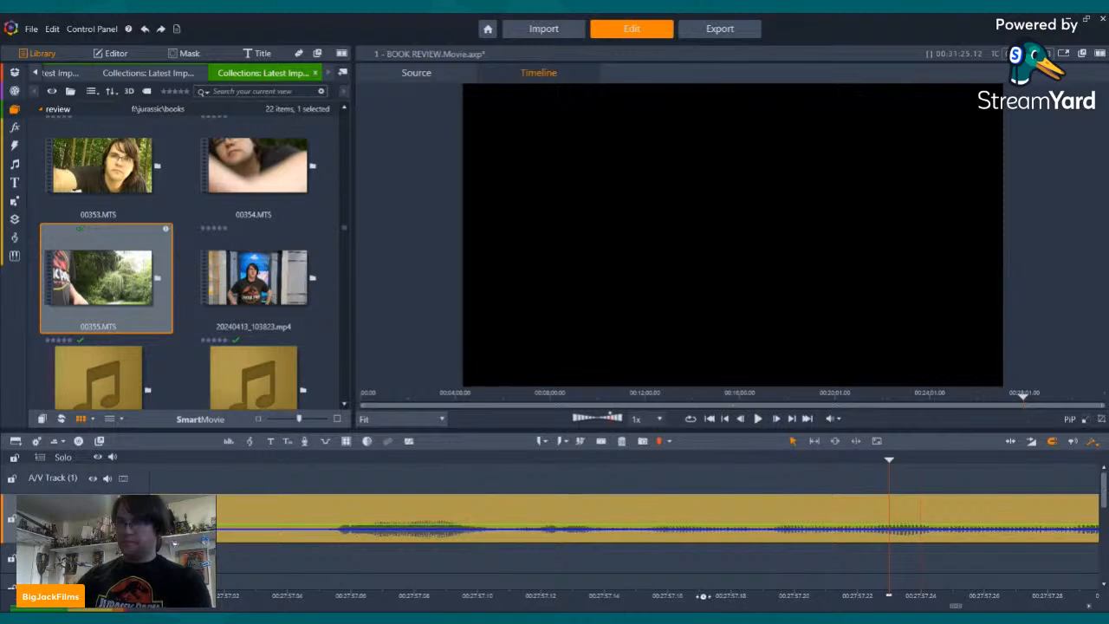
drag(694, 595, 664, 596)
click(734, 457)
click(758, 420)
click(757, 419)
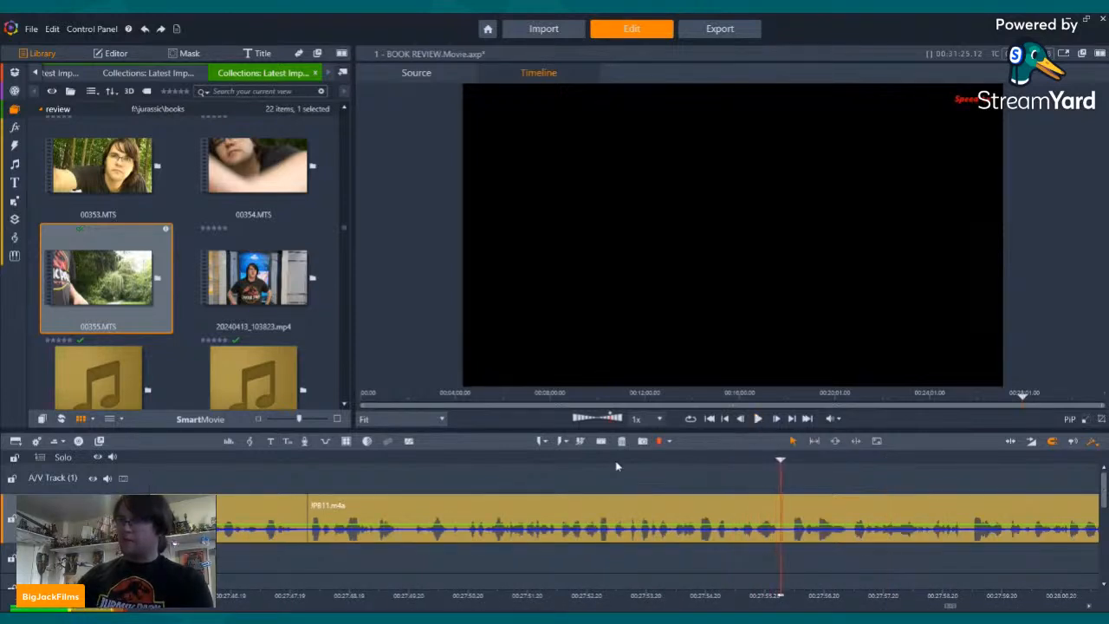
click(601, 441)
- Locate the end of the unwanted section in JPB11.m4a, split near 00:27:57, and delete the segment between the two splits
click(907, 458)
click(757, 419)
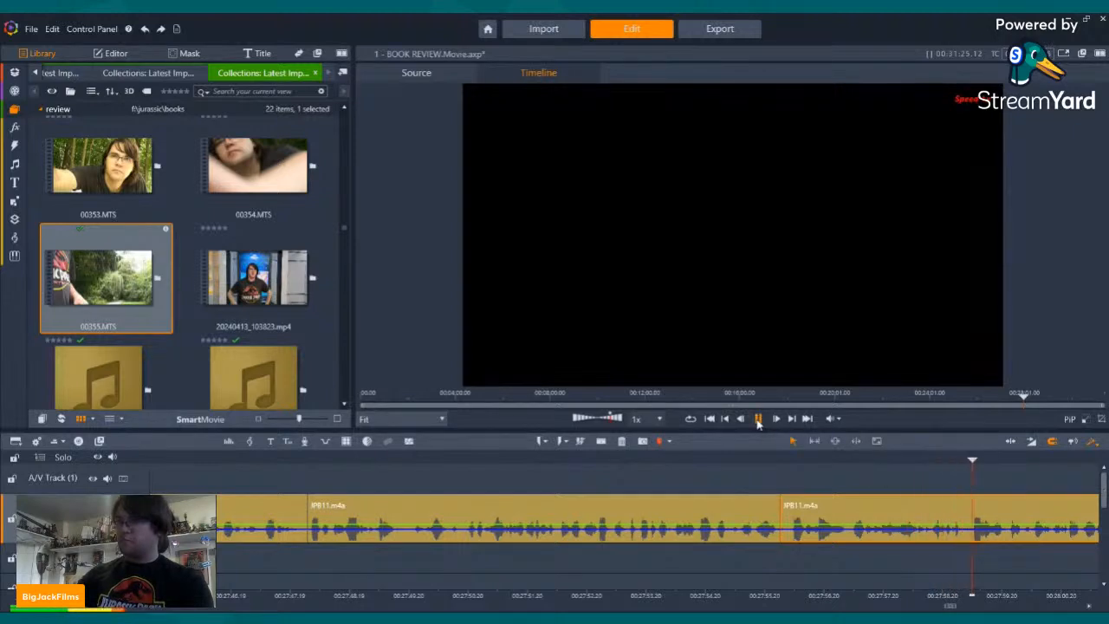
click(799, 457)
click(757, 418)
click(757, 419)
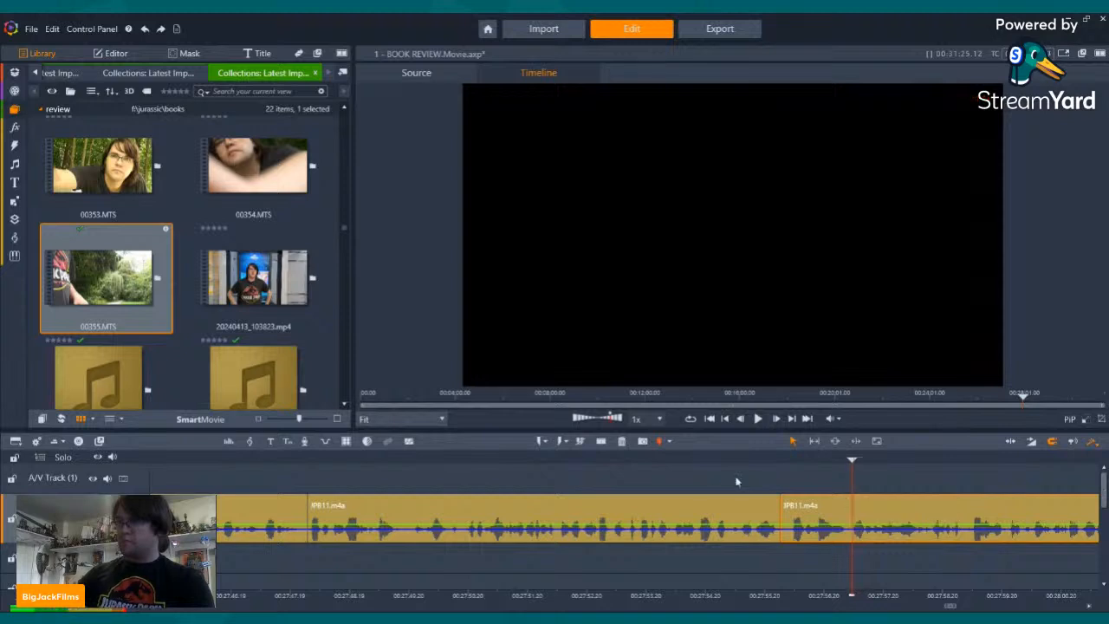
click(601, 441)
click(823, 502)
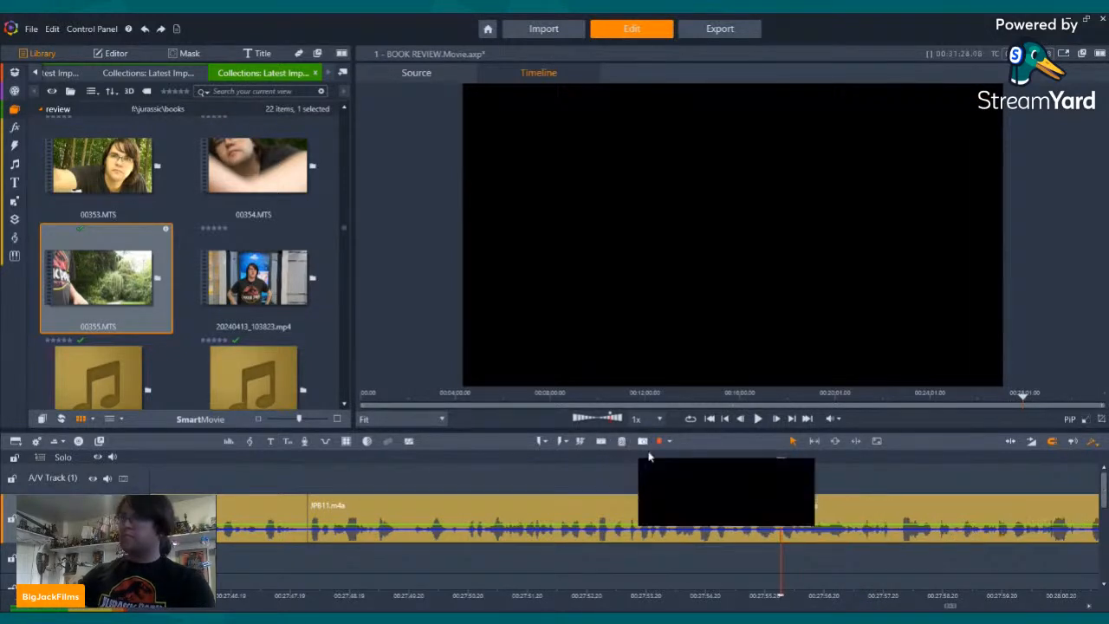
click(621, 441)
- Step back to about 00:27:54 and listen to the JPB11.m4a narration across the cut up to about 00:28:00
key(Left)
key(Left)
key(Left)
key(Left)
key(Left)
key(Left)
key(Left)
key(Left)
key(Left)
key(Left)
key(Left)
key(Left)
key(Left)
key(Left)
key(Left)
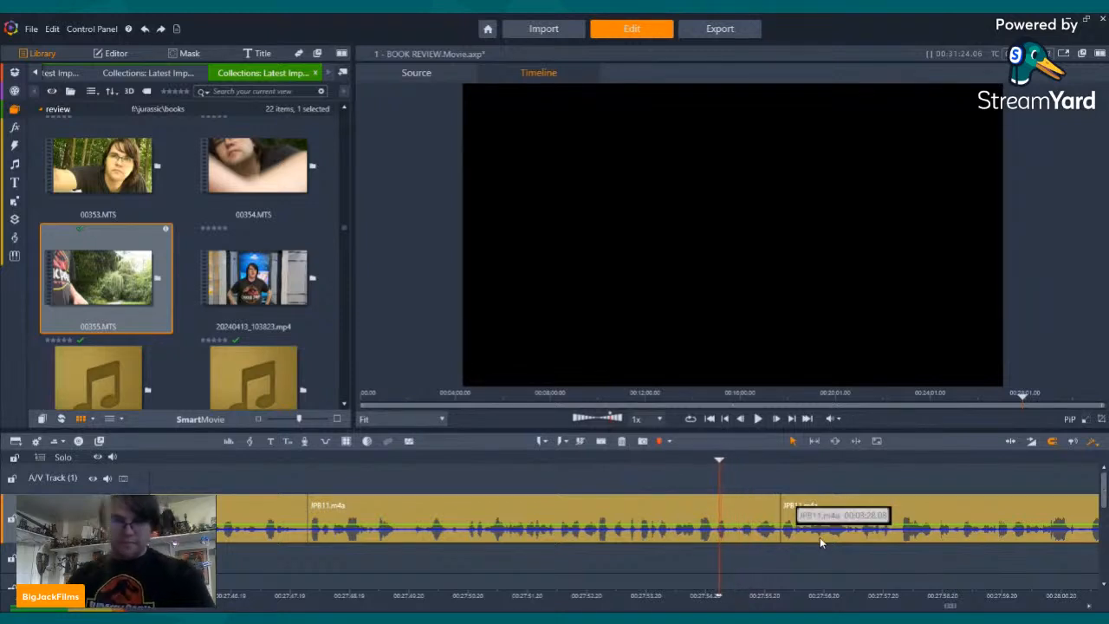
key(Left)
key(Left)
key(Left)
key(Left)
key(Left)
key(Left)
key(Left)
key(Left)
key(Left)
key(Left)
key(Left)
key(Left)
key(Left)
key(Left)
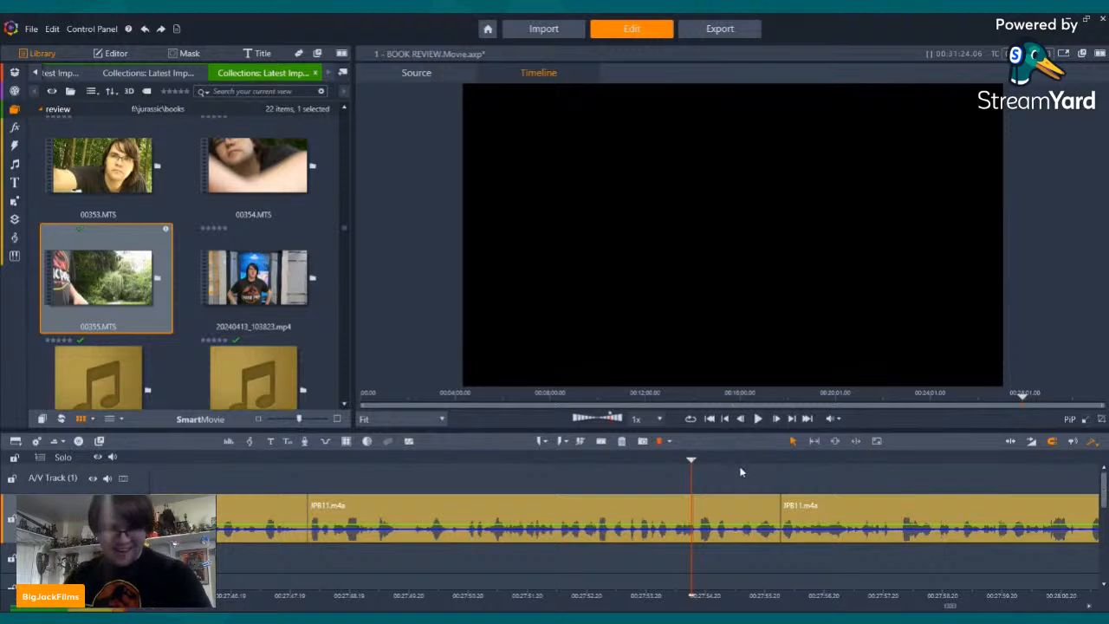
click(756, 418)
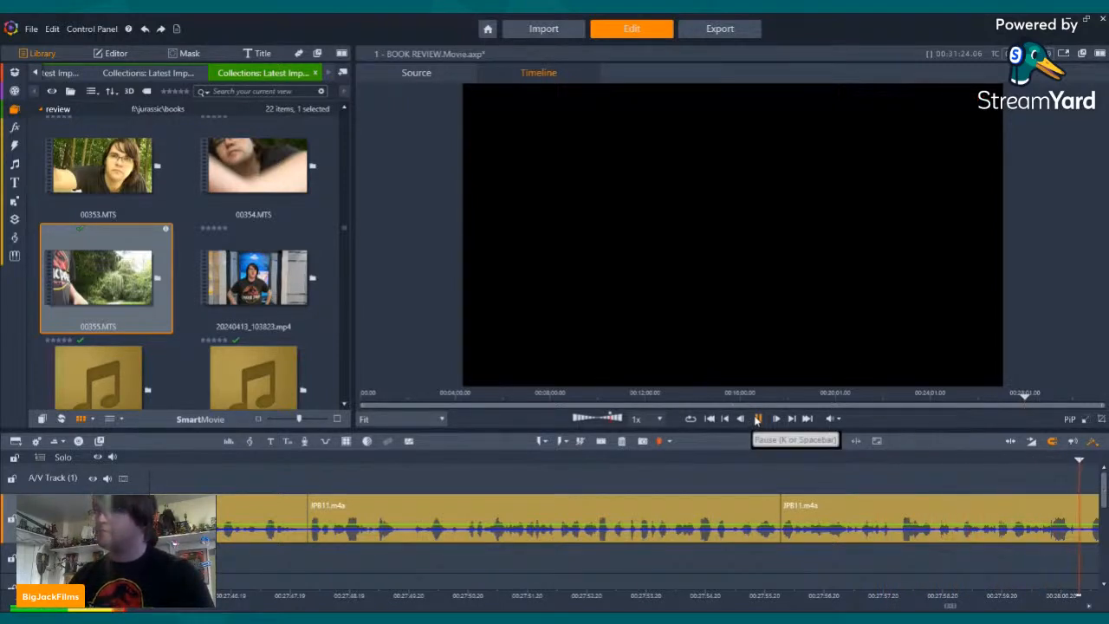
- Split JPB11.m4a at both ends of the brief pause near 00:28:01 and delete the piece between the splits
click(573, 464)
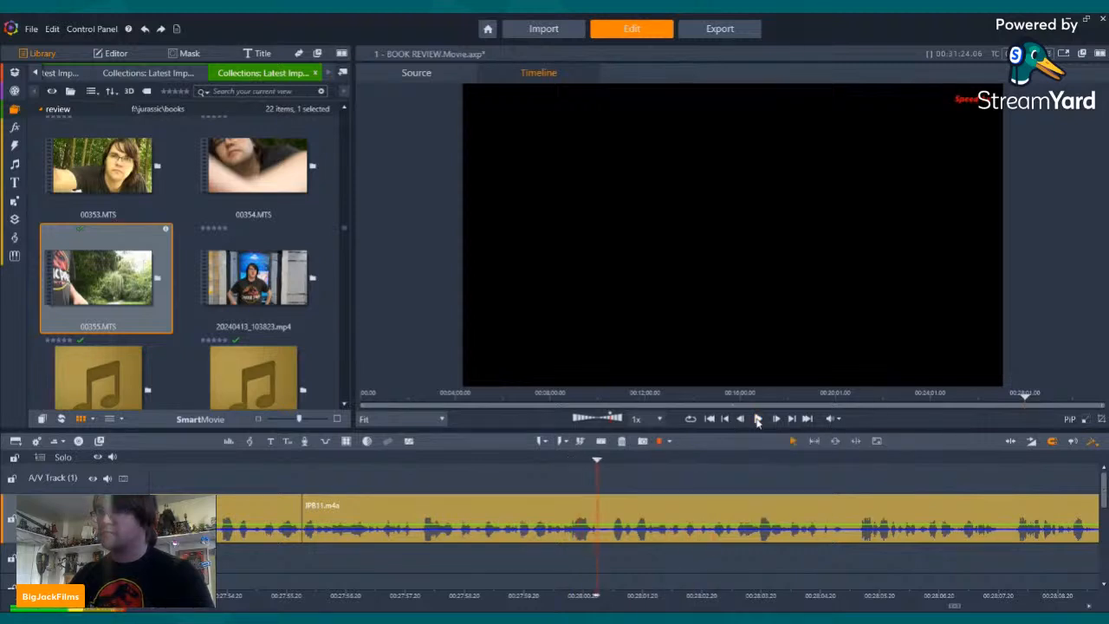
click(758, 420)
click(600, 441)
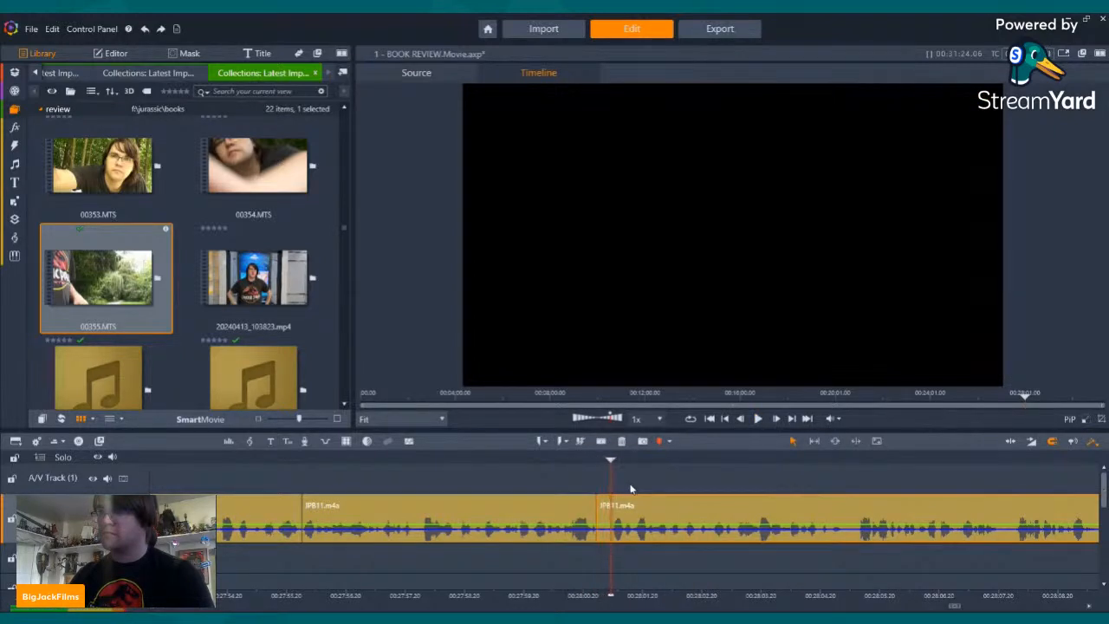
click(600, 441)
key(Delete)
- Play on through JPB11.m4a, split it near 00:28:04 and 00:28:05, and delete the segment between the two splits
click(759, 418)
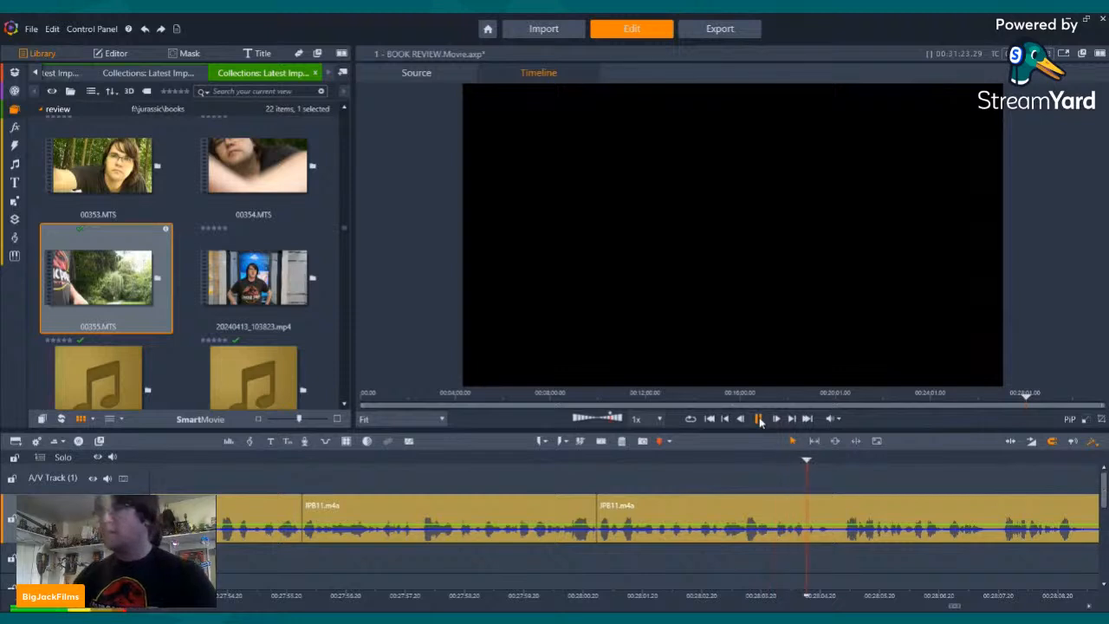
click(720, 461)
click(759, 420)
click(759, 419)
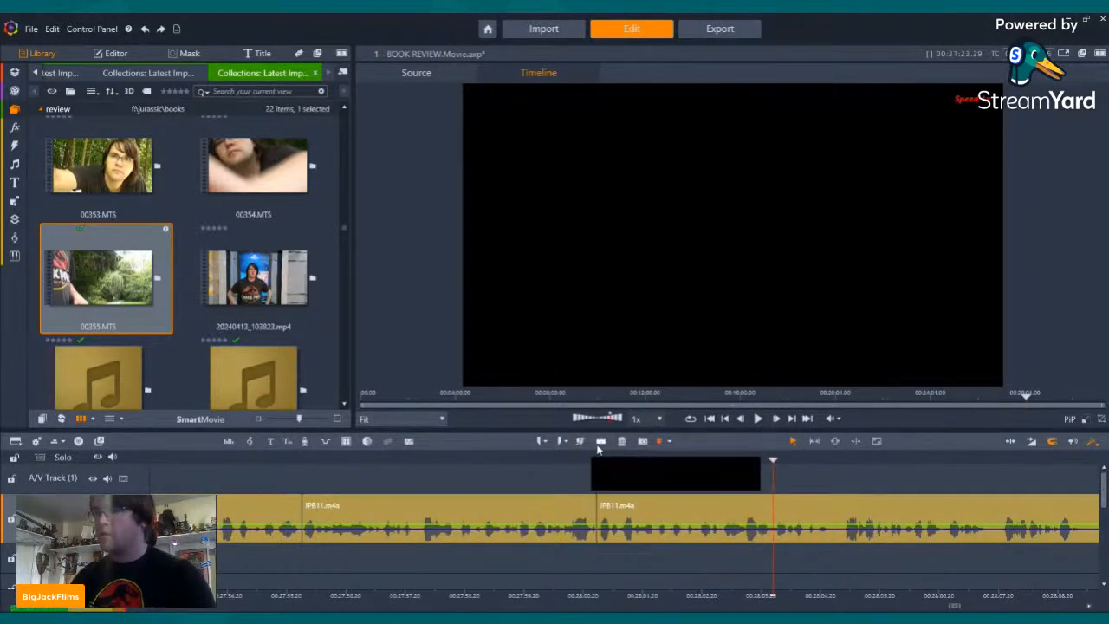
click(601, 443)
key(space)
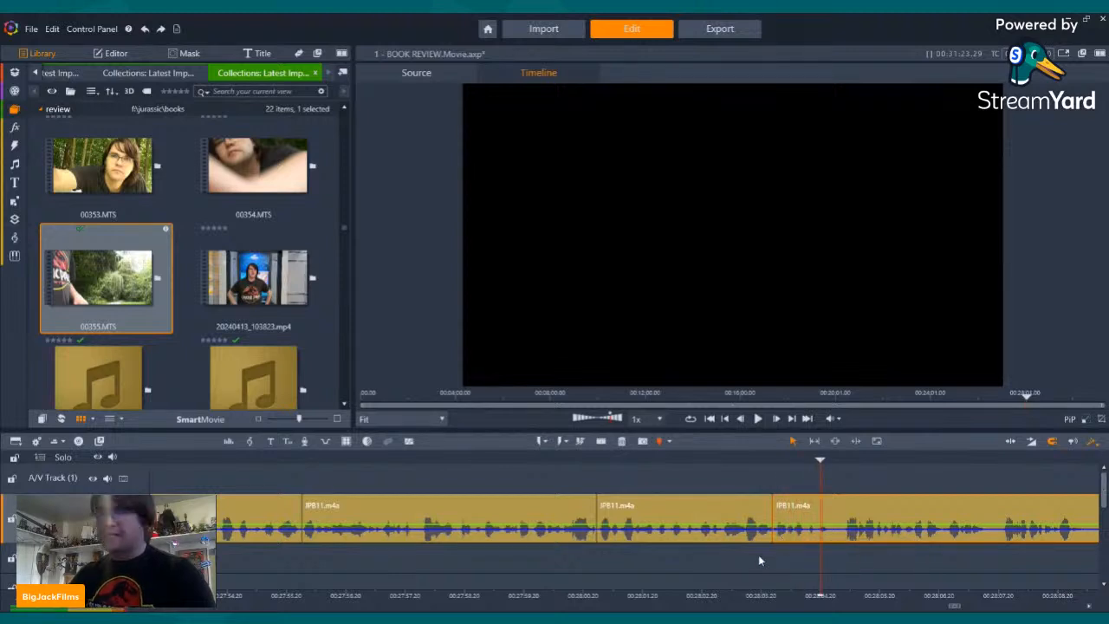
click(579, 441)
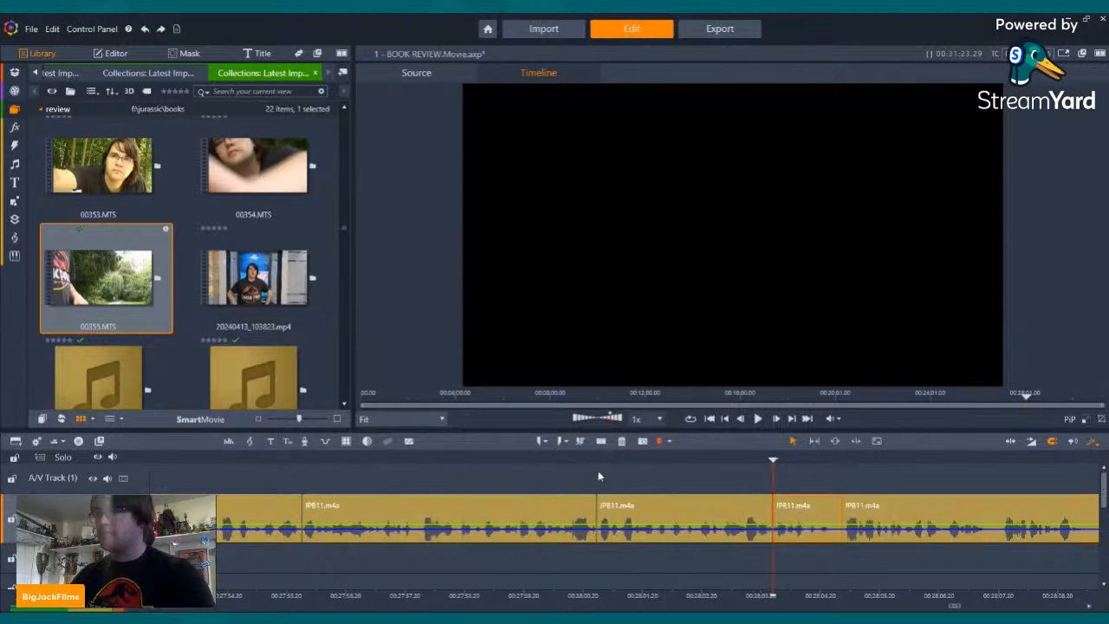
click(620, 441)
- Play across the cut in JPB11.m4a and split the clip near 00:28:08 where the speech stops
click(757, 468)
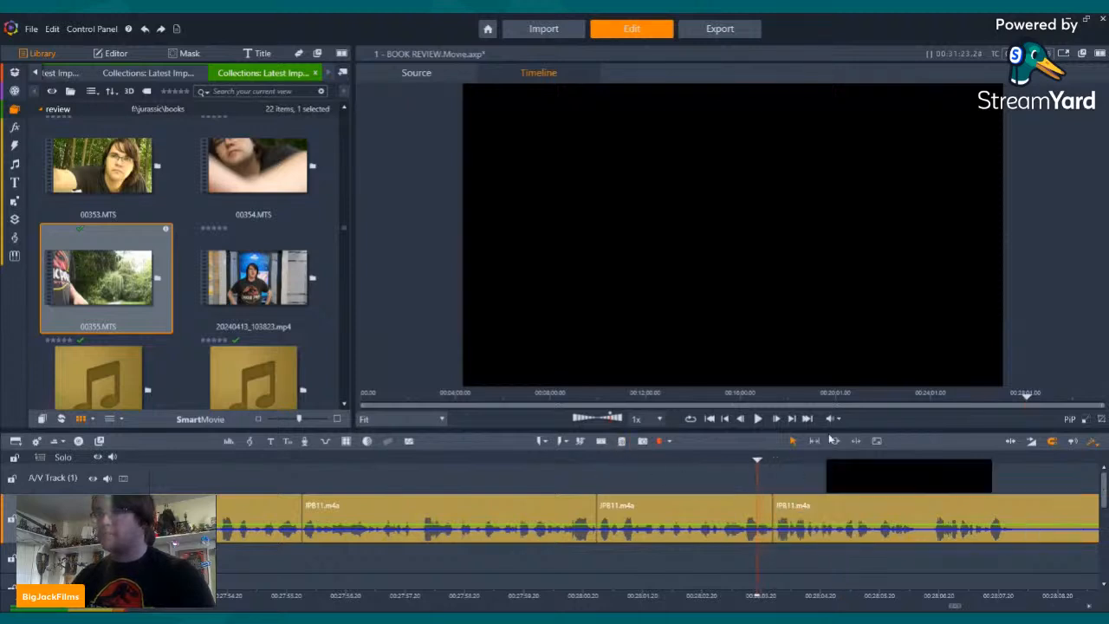
click(758, 419)
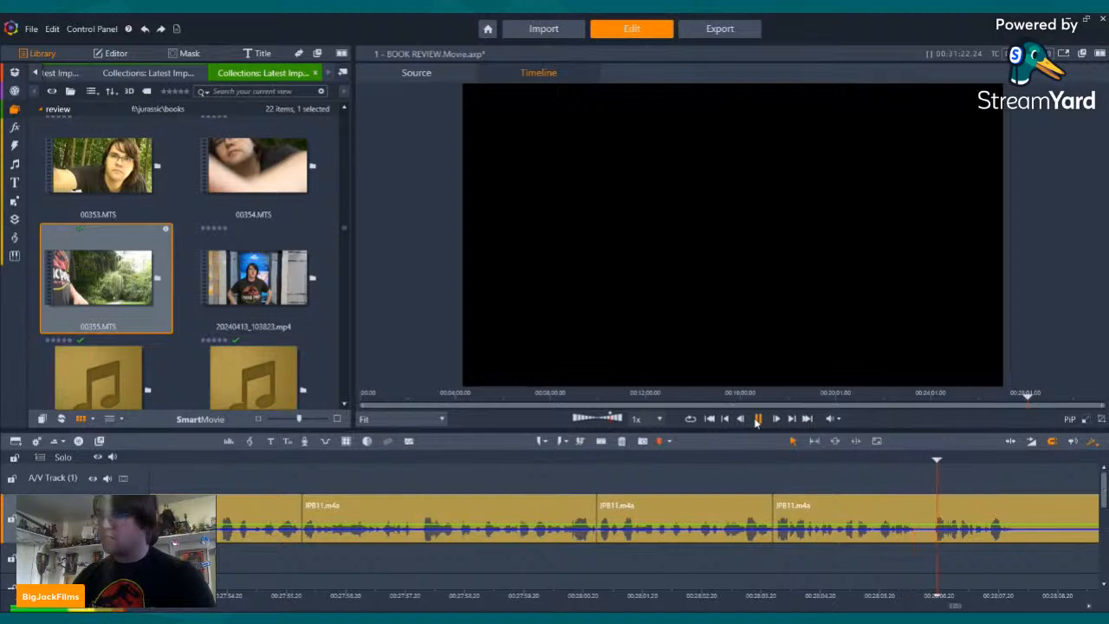
click(757, 418)
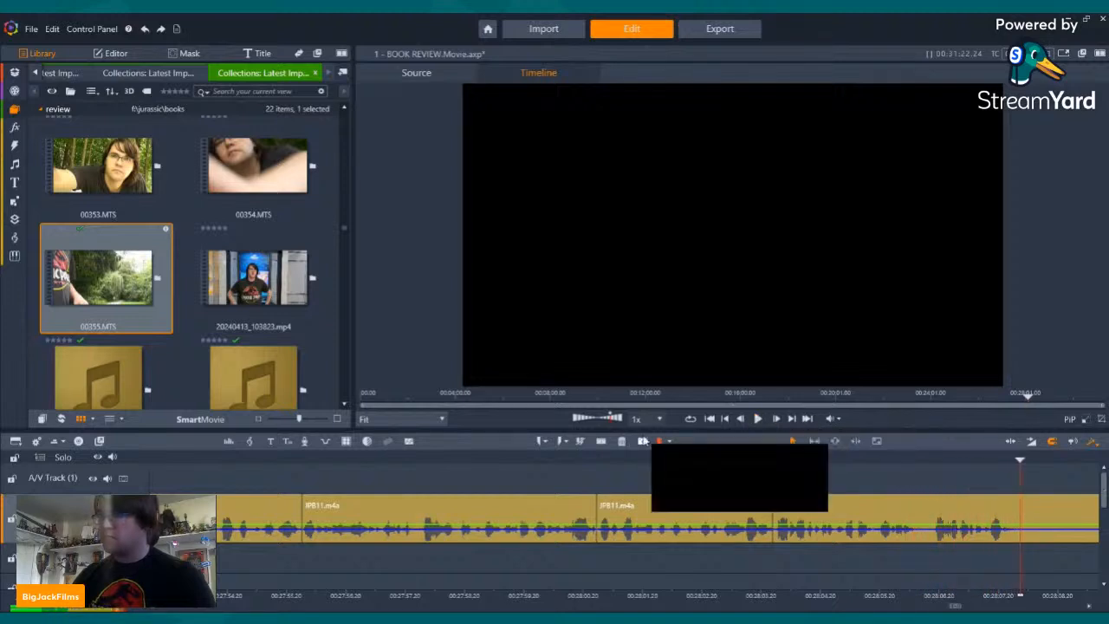
click(602, 441)
- Play past the split, split JPB11.m4a again near 00:28:12 just before speech resumes, and delete the section between the splits
key(space)
key(space)
key(Right)
key(Right)
key(Right)
key(Right)
key(Right)
key(Right)
key(Right)
key(Right)
key(Right)
key(Right)
key(Right)
key(Right)
key(Right)
key(Right)
key(Right)
key(Right)
key(Right)
key(Right)
key(Right)
key(Right)
key(Right)
key(Right)
key(Right)
key(Right)
click(761, 420)
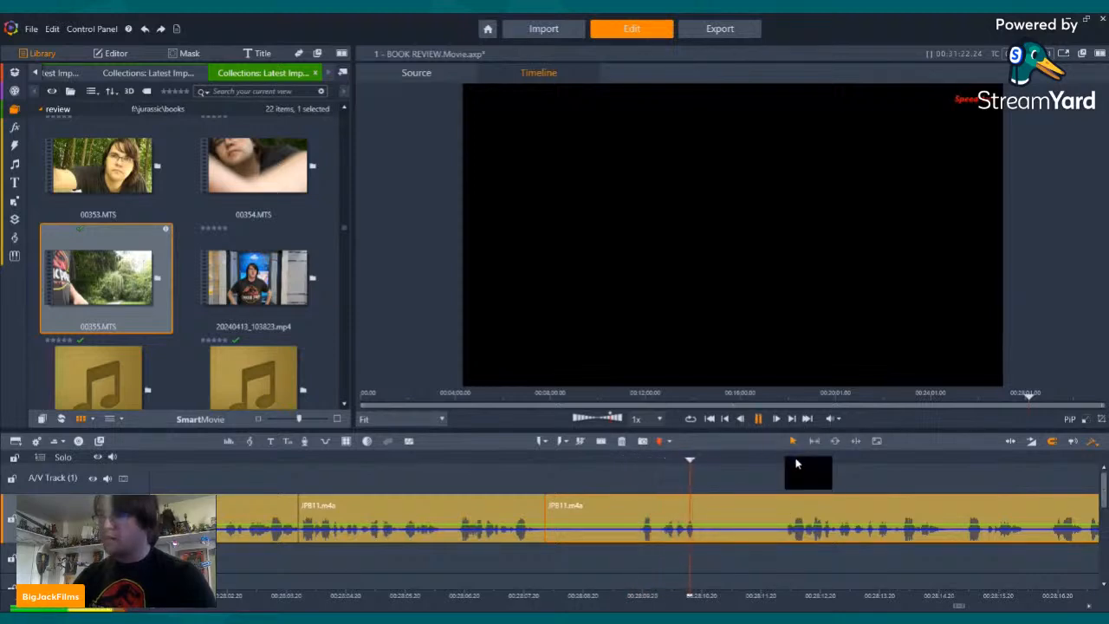
click(781, 451)
click(602, 442)
key(ctrl+Left)
click(624, 443)
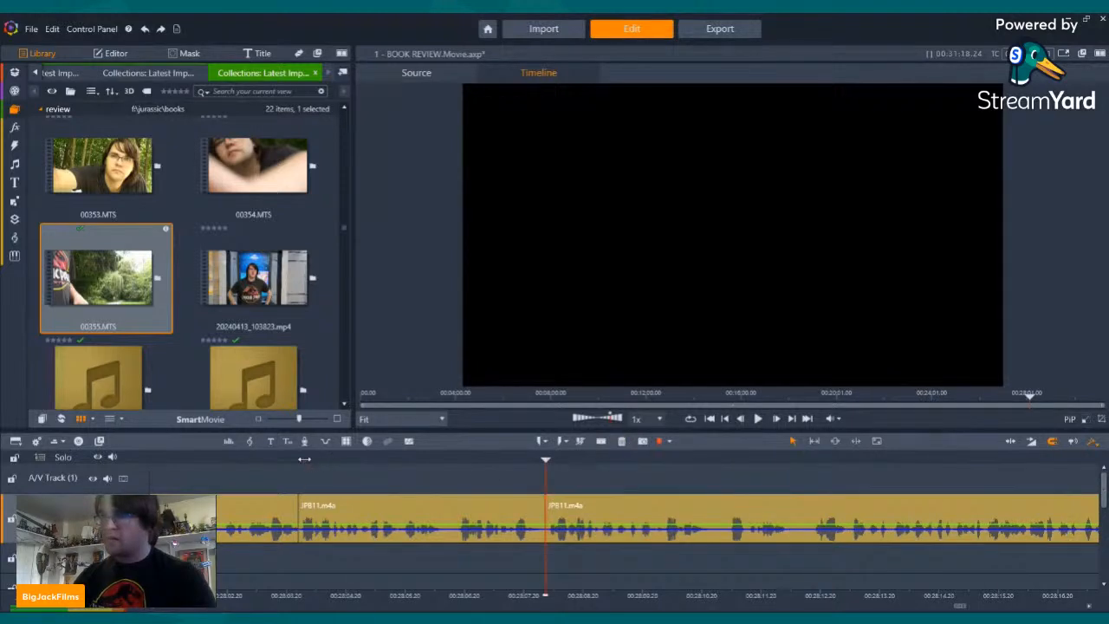
- Replay the JPB11.m4a take between about 00:28:04 and 00:28:08 and delete that whole segment
click(757, 418)
click(758, 419)
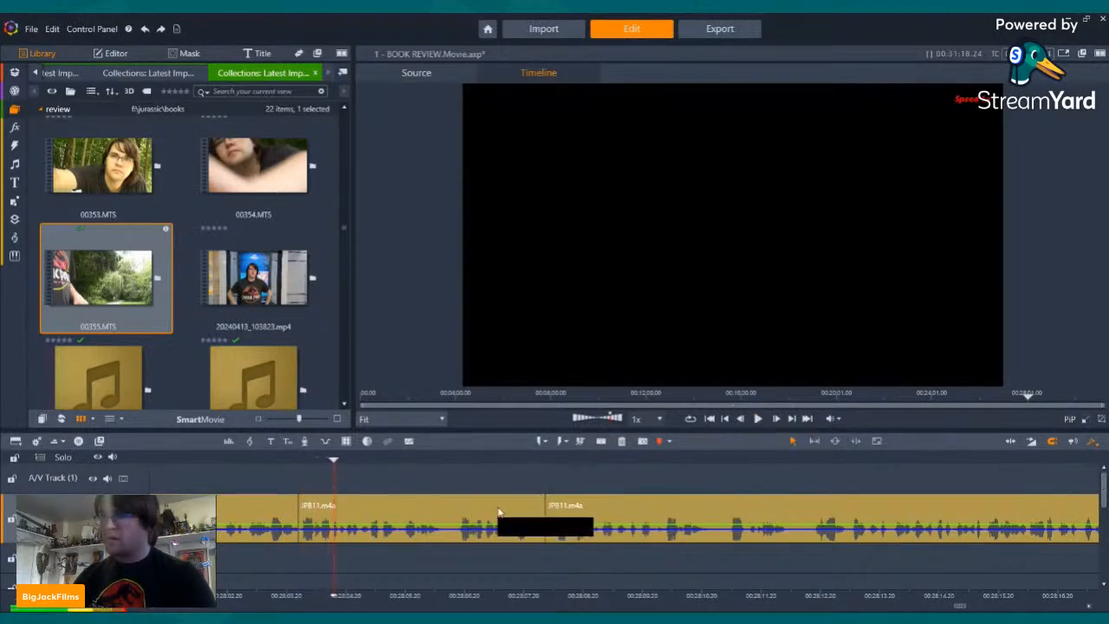
click(622, 442)
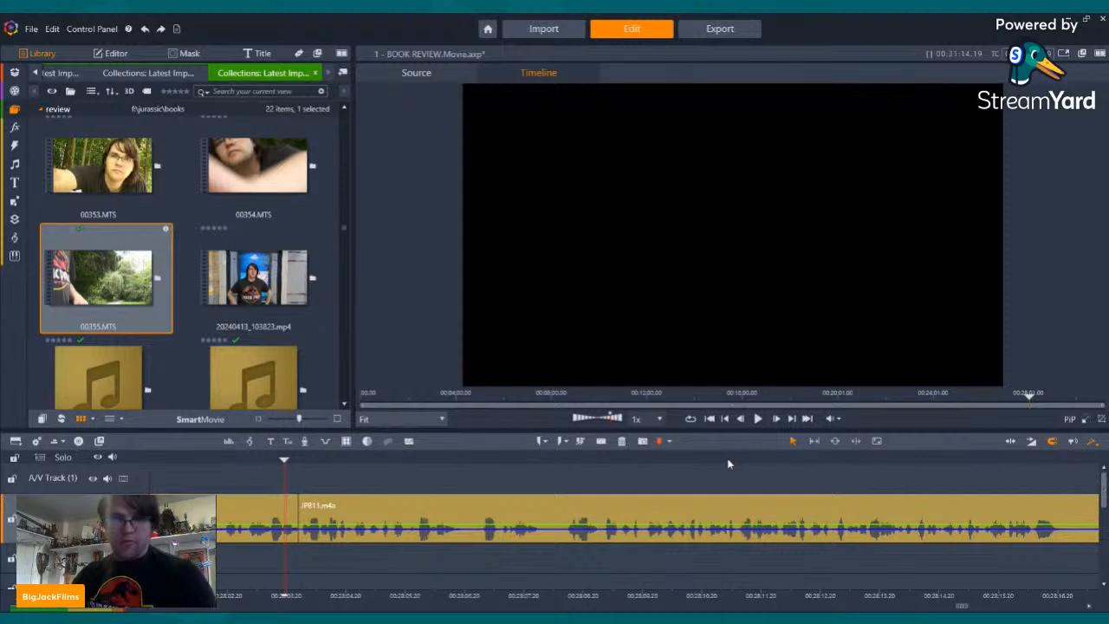
- Play on through JPB11.m4a, split at both ends of the short pause just before 00:28:07, and delete the piece between
click(759, 419)
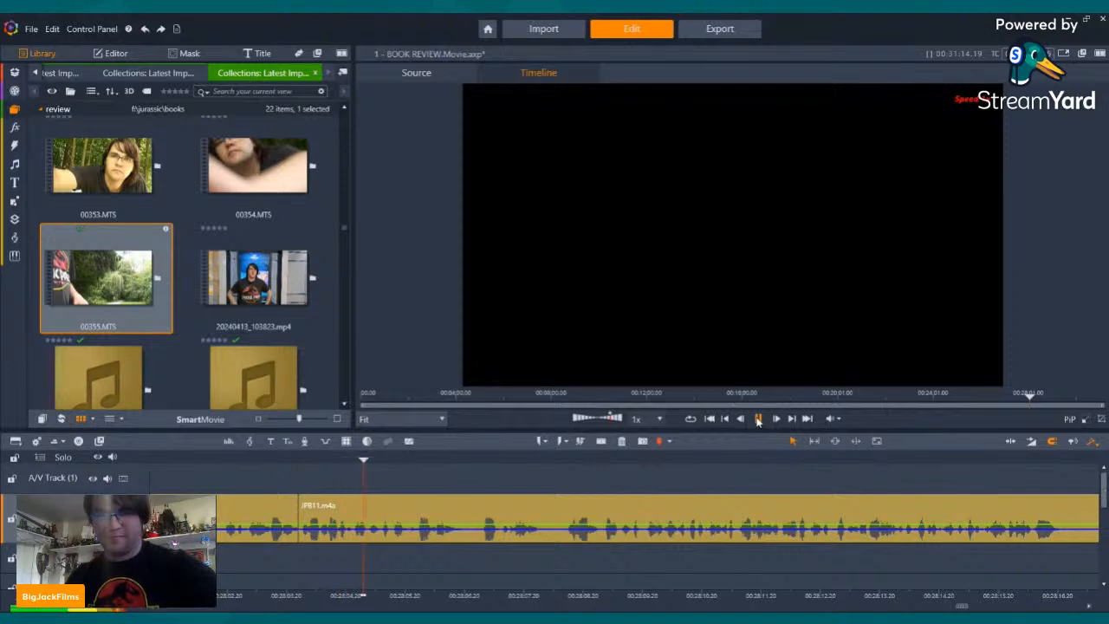
click(468, 459)
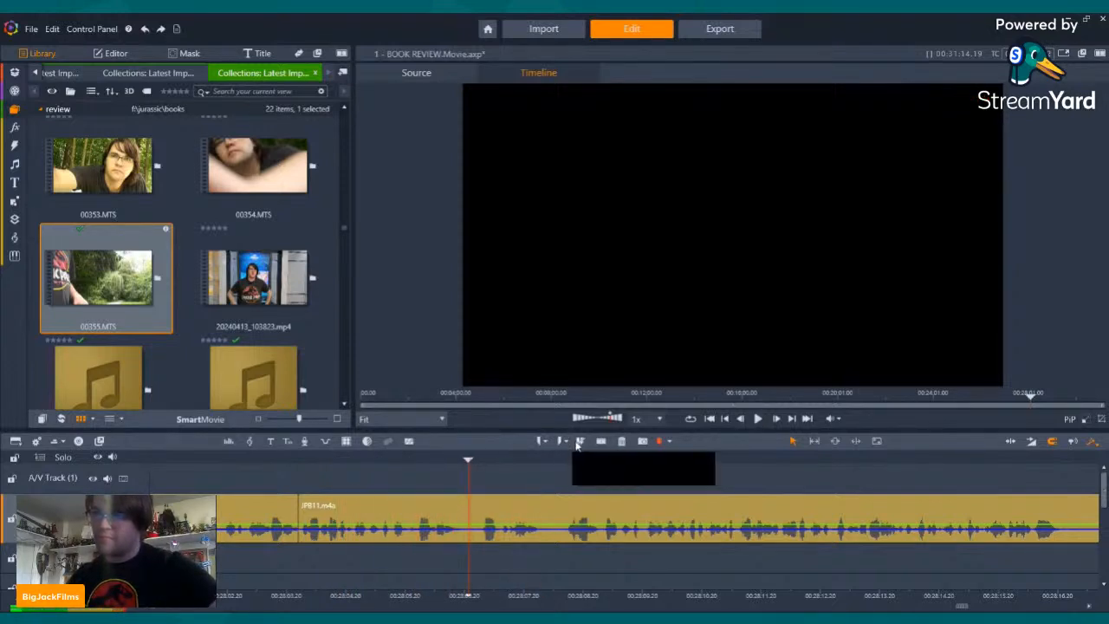
click(603, 441)
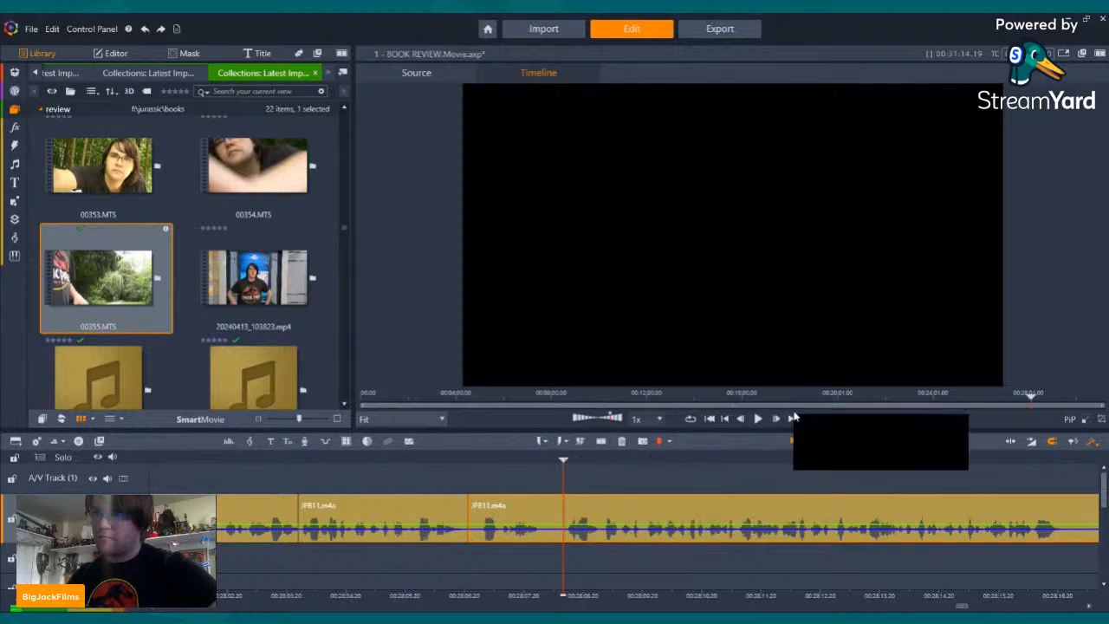
click(759, 418)
click(483, 460)
click(601, 440)
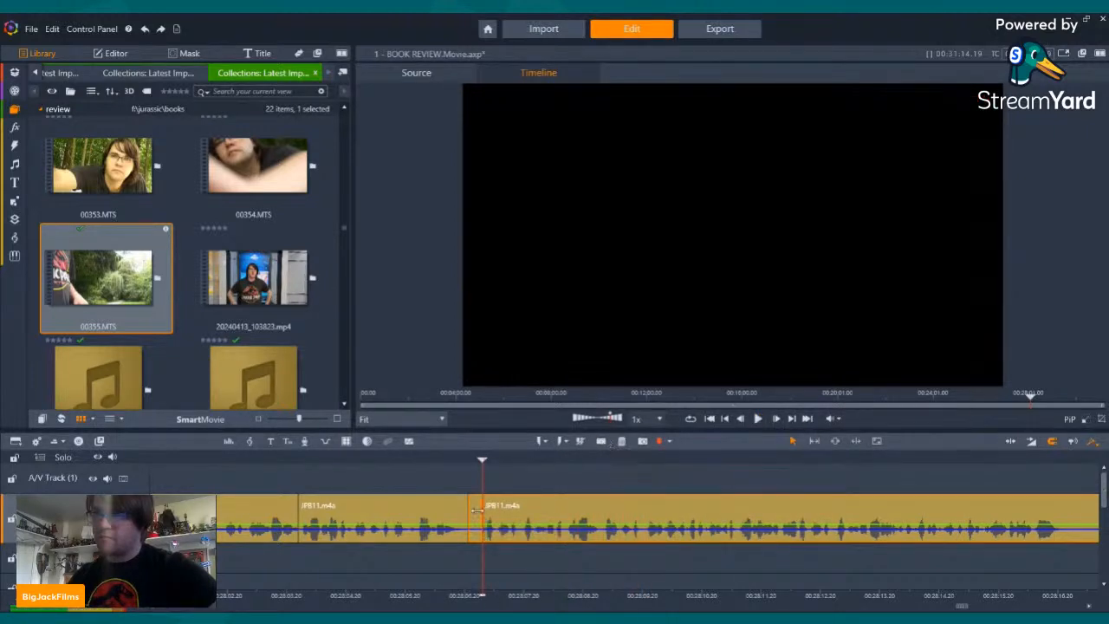
click(473, 520)
key(Delete)
right_click(473, 519)
click(520, 497)
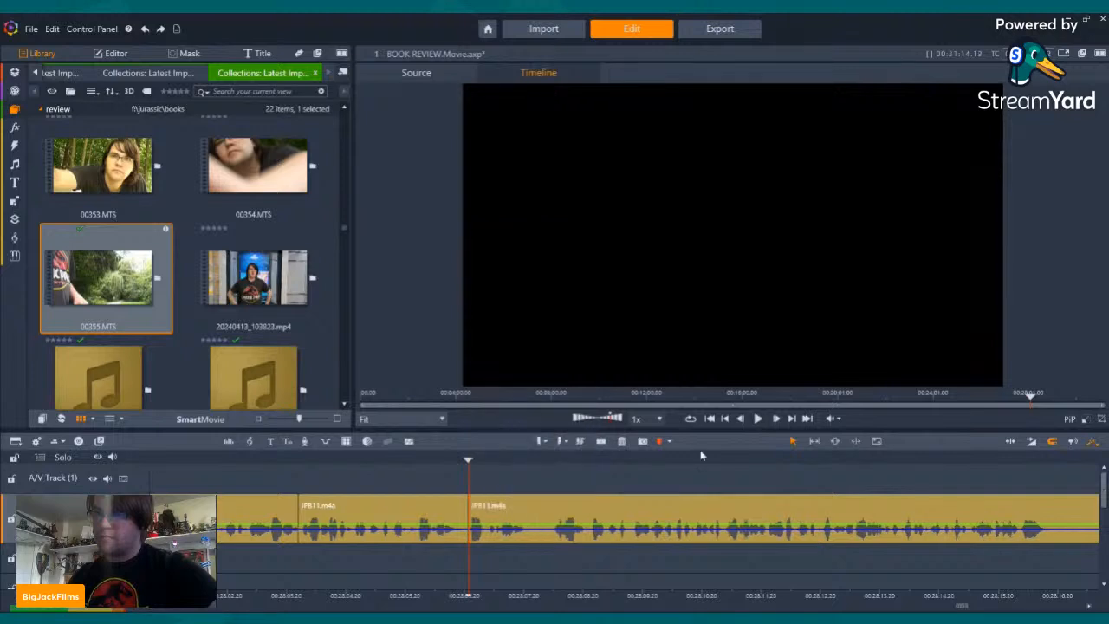
- Split JPB11.m4a on either side of the pause around 00:28:08 and delete the segment between the splits
click(764, 419)
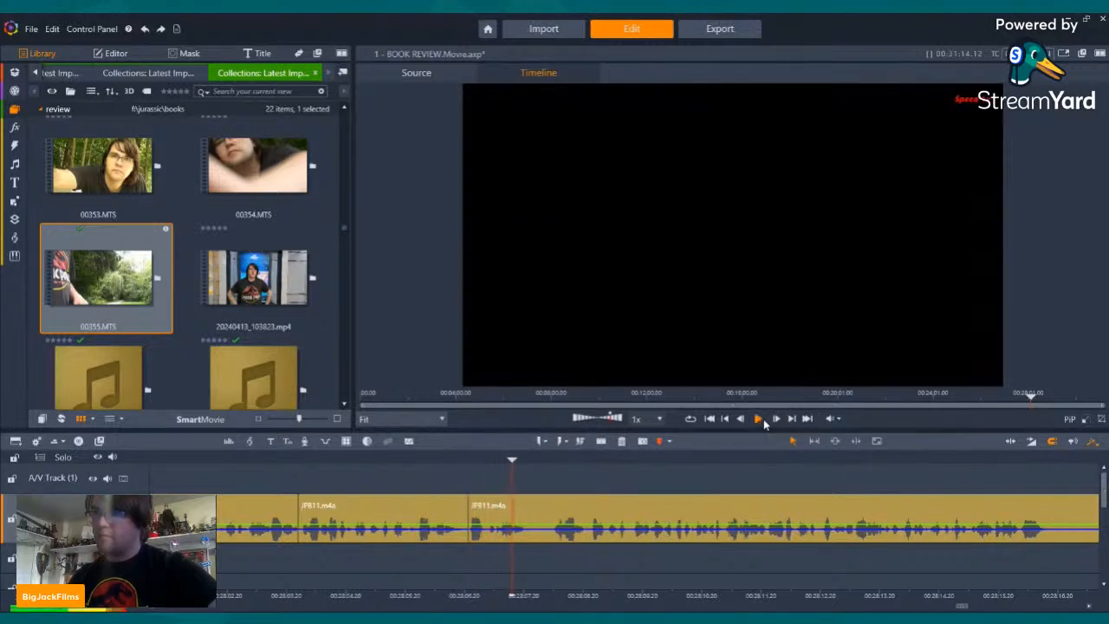
click(764, 419)
click(580, 442)
click(555, 460)
click(601, 441)
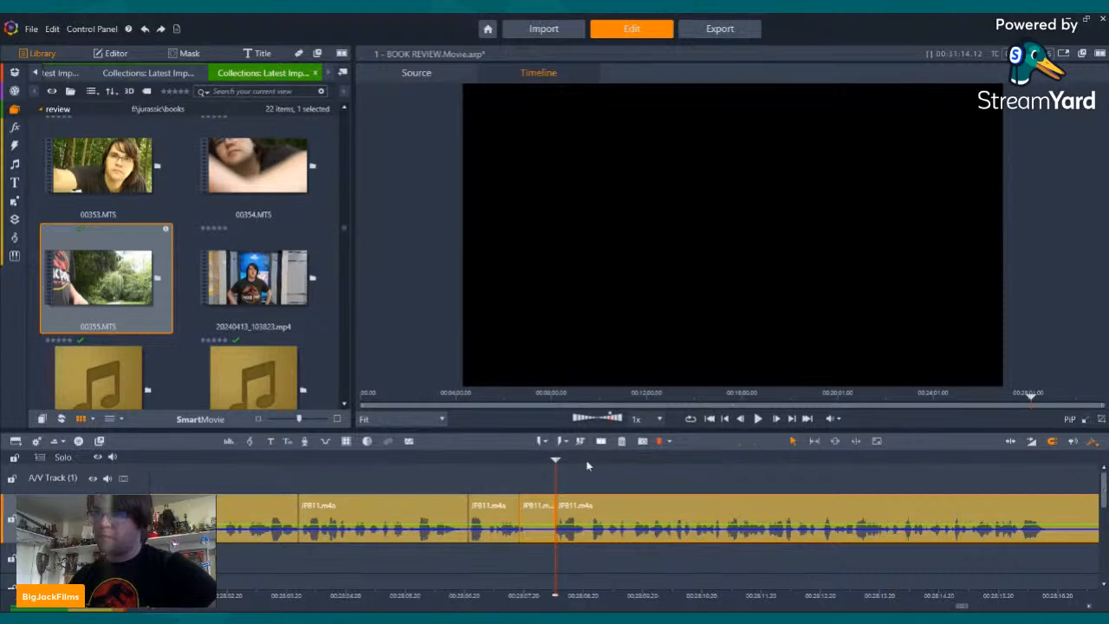
click(538, 509)
click(622, 441)
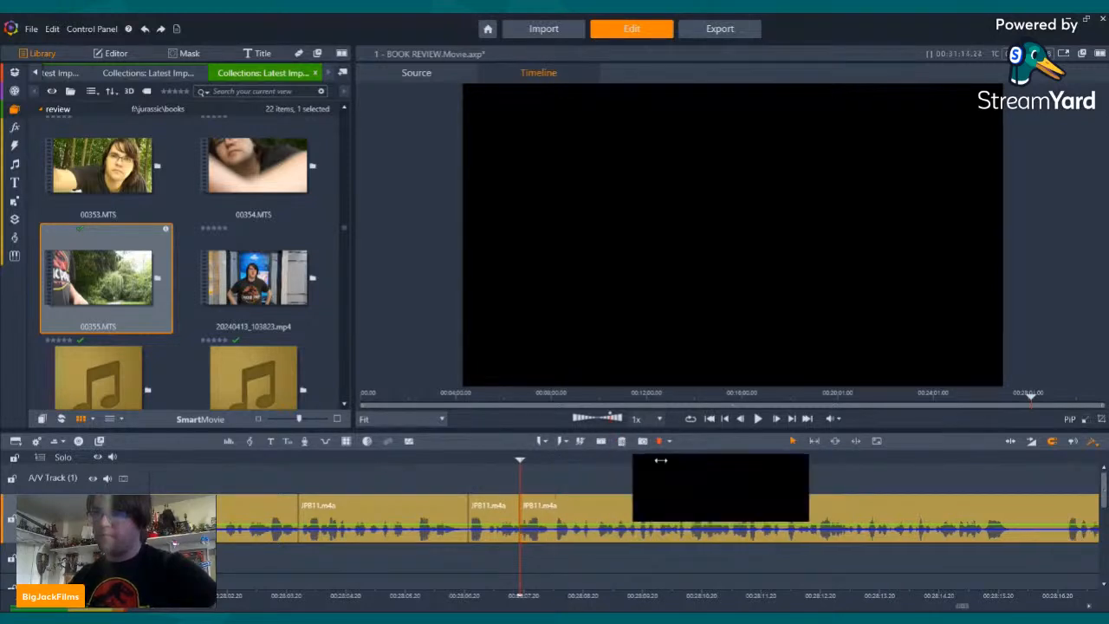
- Play on through JPB11.m4a, split it near 00:28:16 and 00:28:17 around the pause, and delete the segment between
click(758, 418)
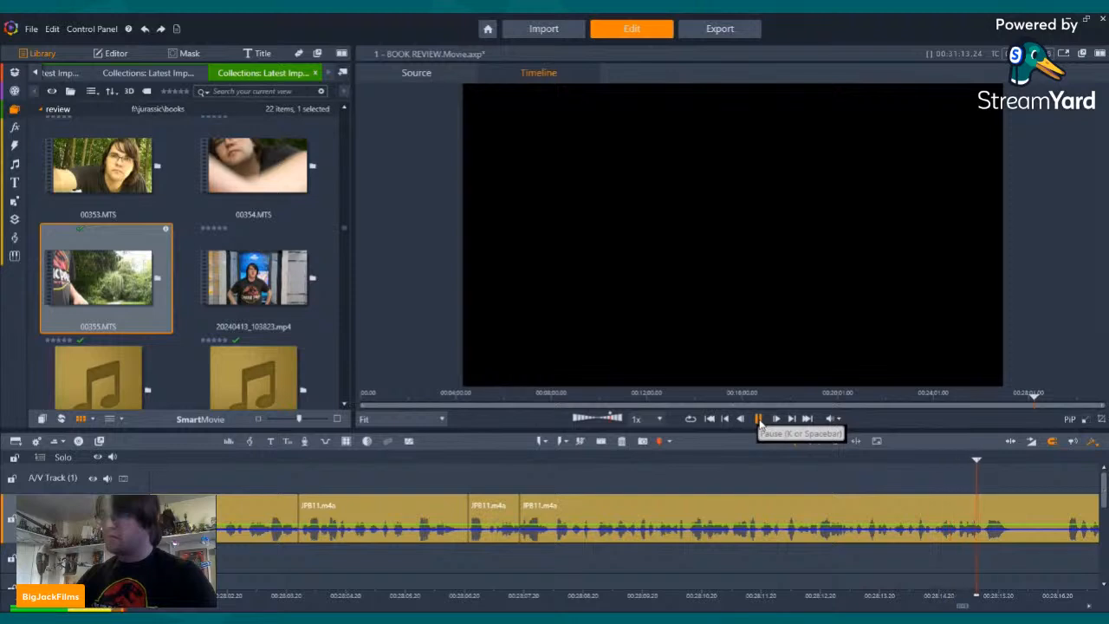
click(758, 418)
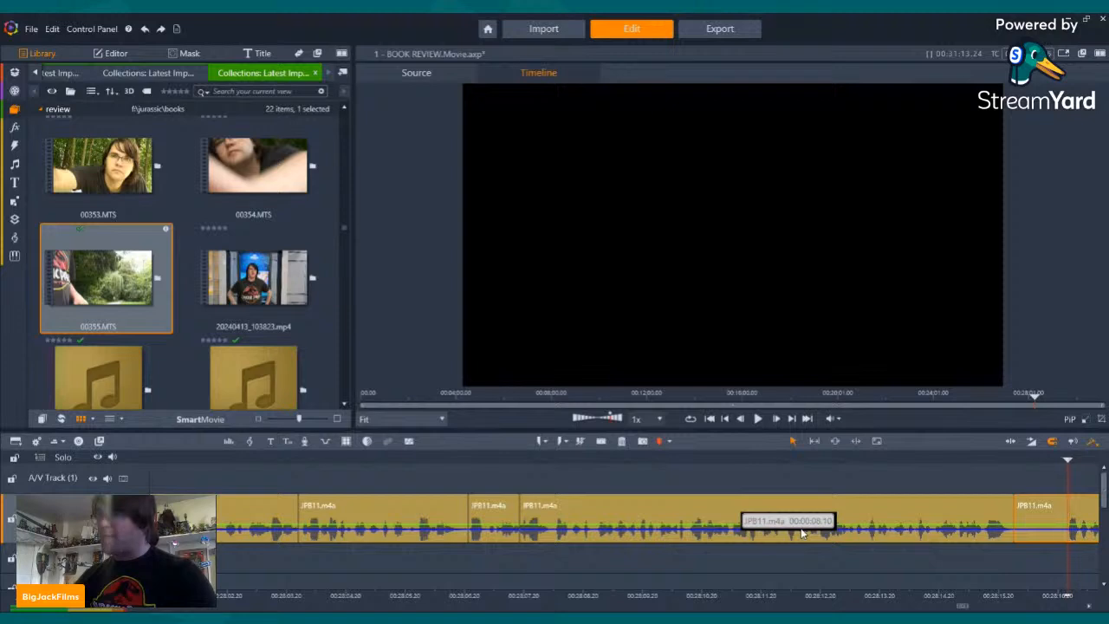
click(603, 442)
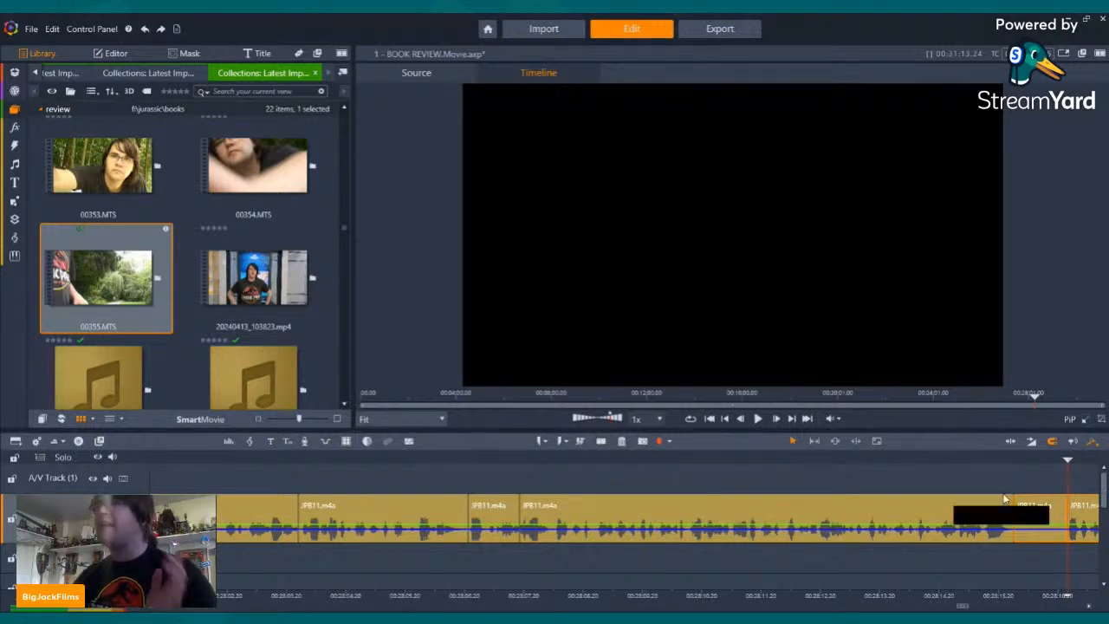
click(1028, 511)
right_click(1028, 511)
click(1010, 482)
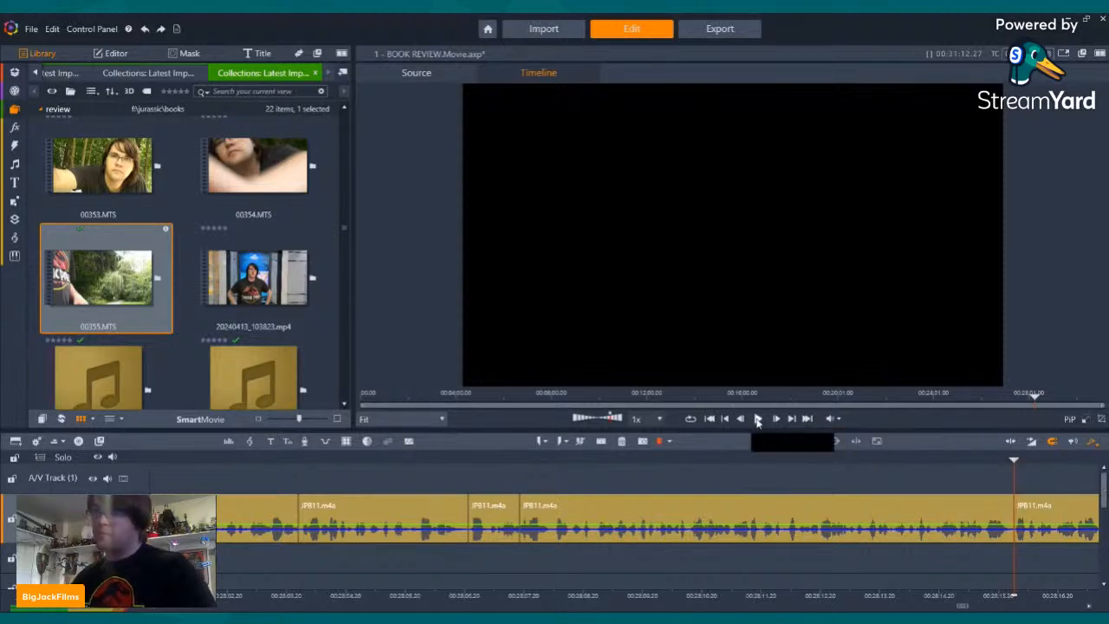
- Play on through JPB11.m4a, split it near 00:28:23 and 00:28:25 around the pause, and delete the segment between
click(758, 419)
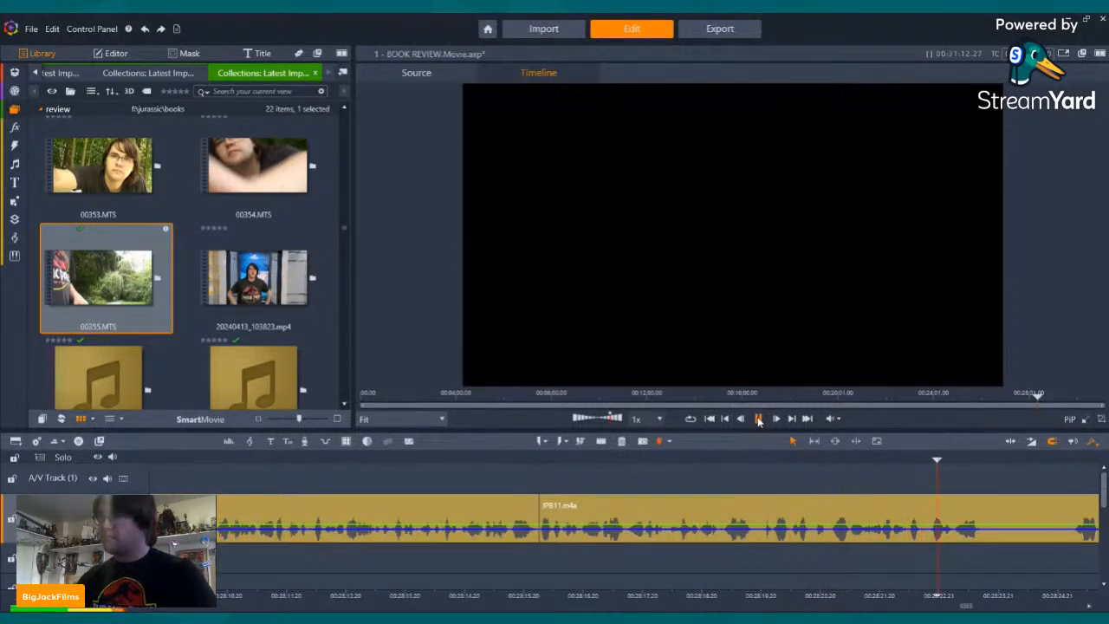
click(601, 442)
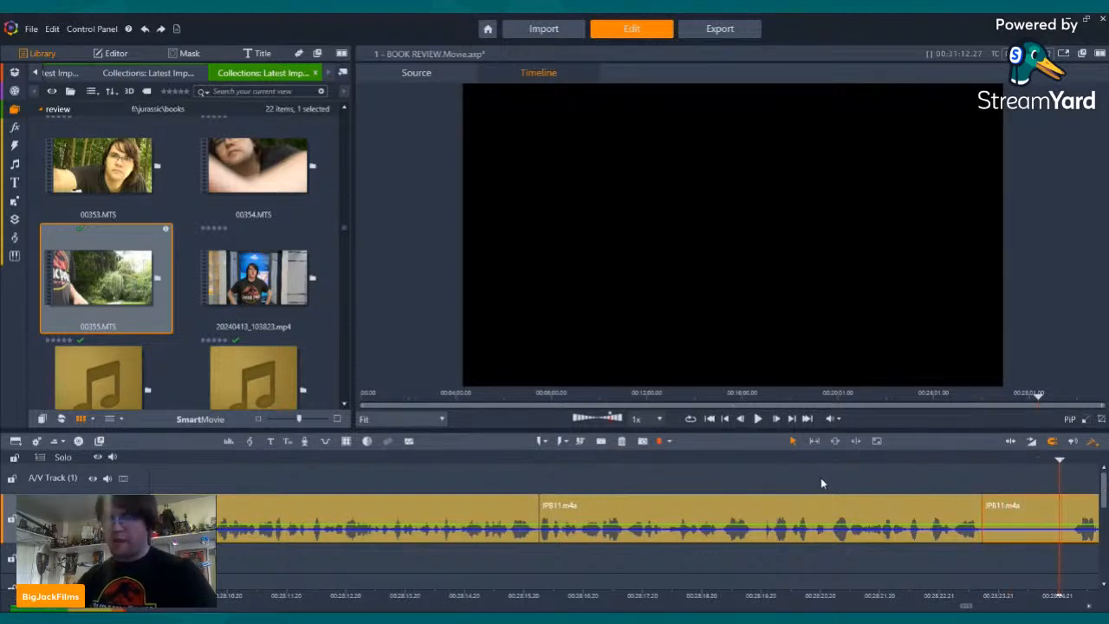
click(605, 445)
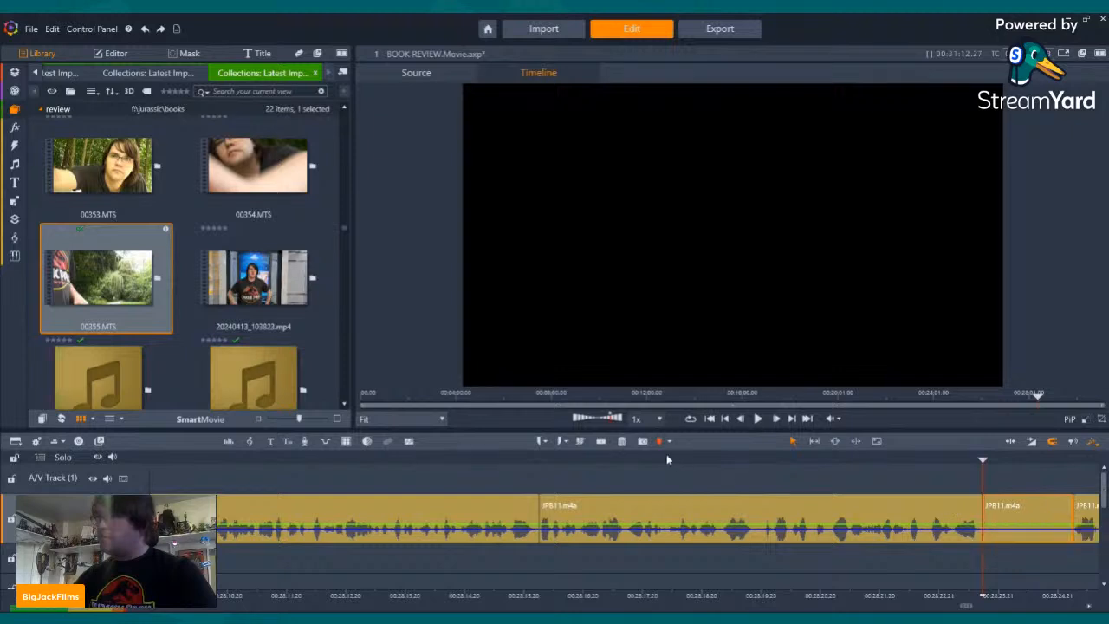
click(620, 440)
- Replay JPB11.m4a across the join near 00:28:23, split it near 00:28:24, and delete the short piece between join and split
key(Left)
key(Left)
key(Left)
key(Left)
key(Left)
key(Left)
key(Left)
key(Left)
key(Left)
key(Left)
key(Left)
key(Left)
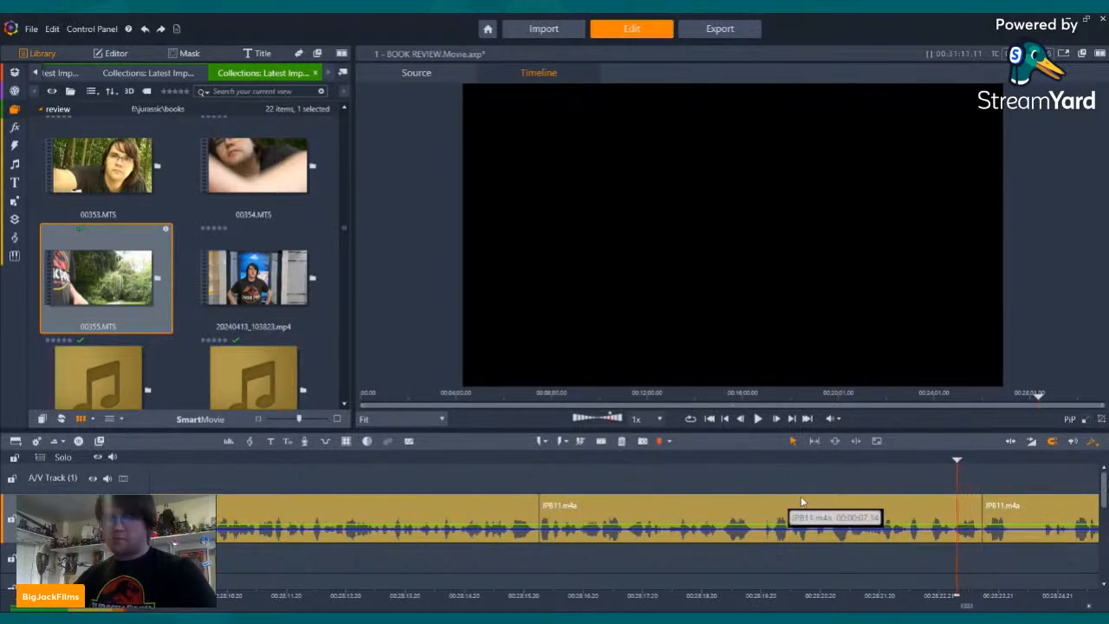
click(758, 419)
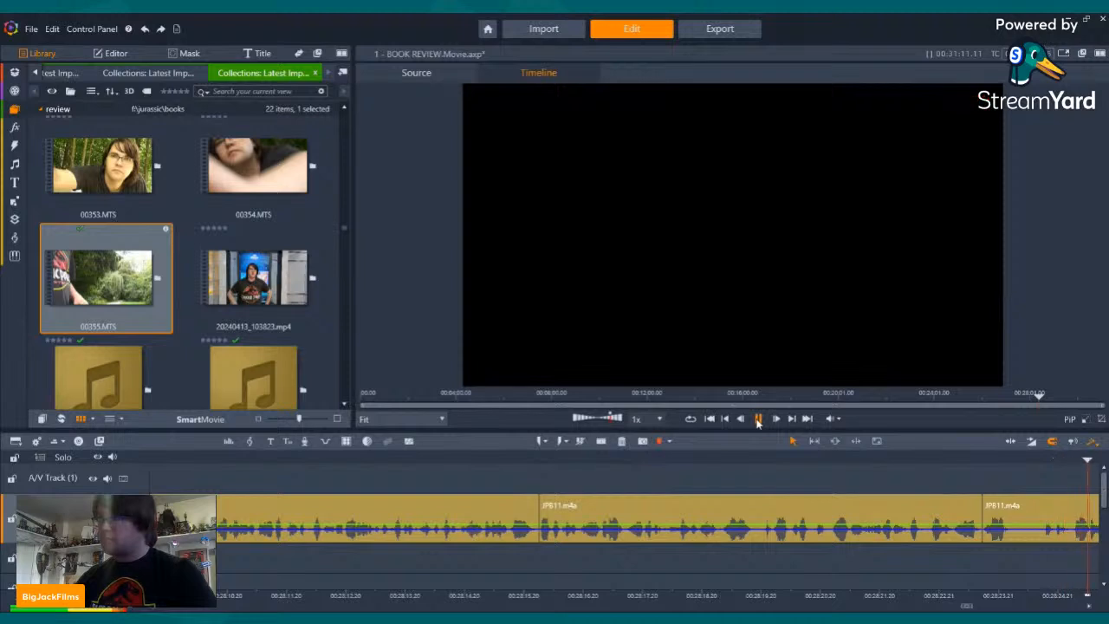
click(568, 460)
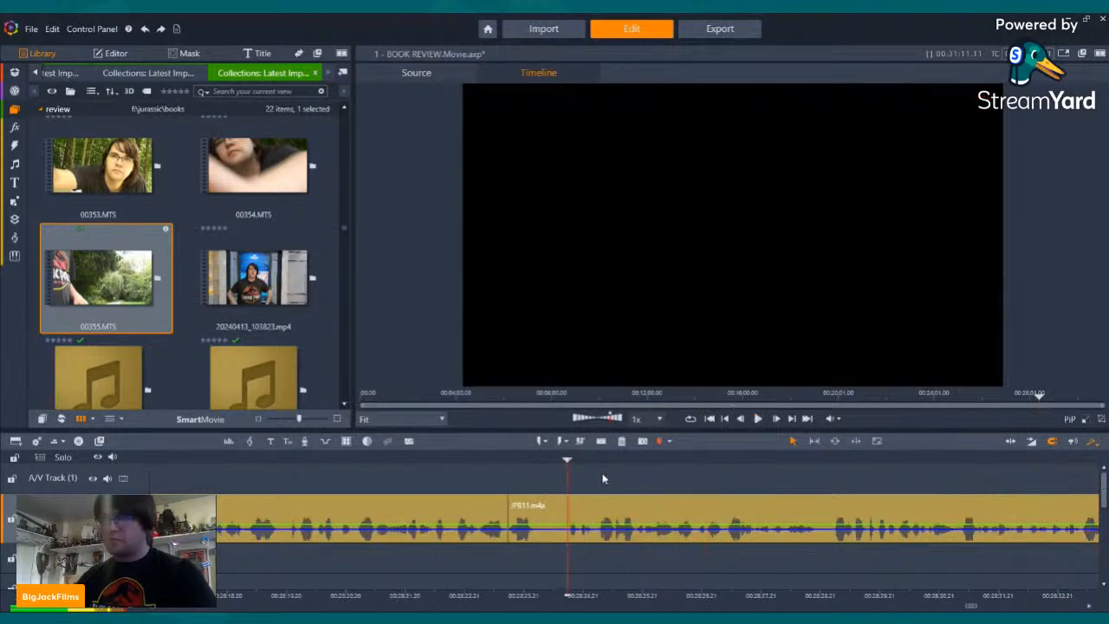
click(601, 440)
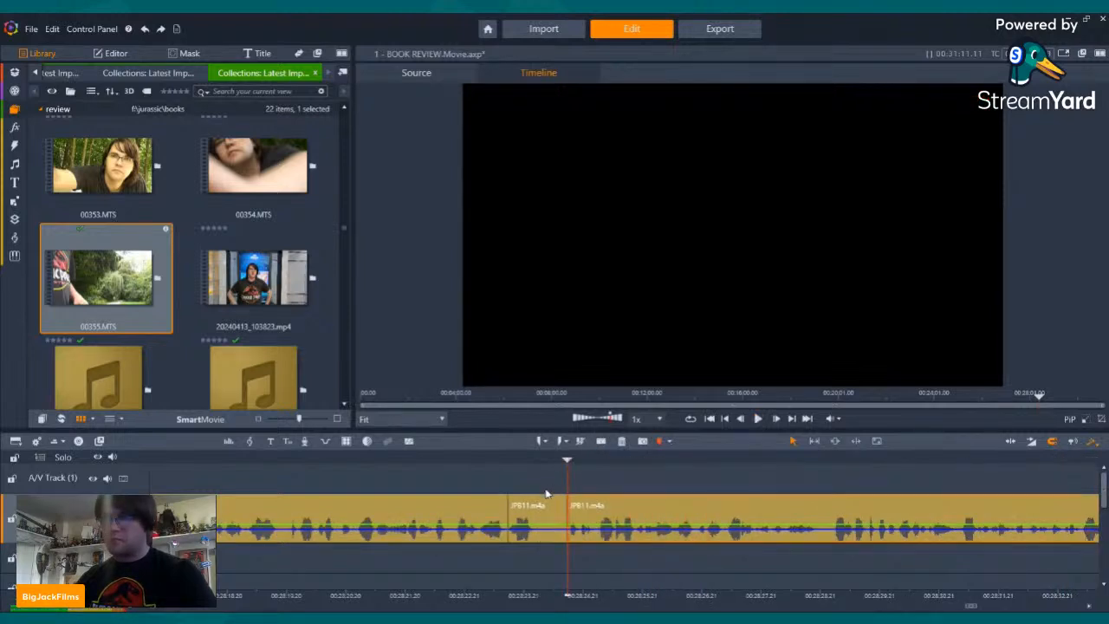
key(Delete)
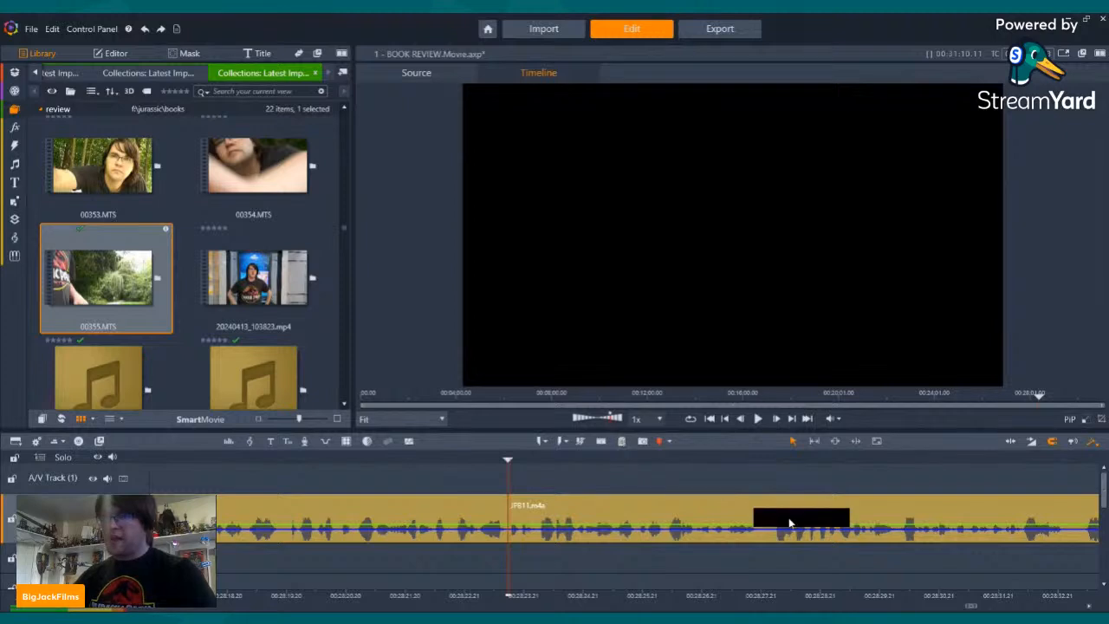
- Play on through JPB11.m4a, split it near 00:28:33 and 00:28:34, and delete the roughly one-second segment between
click(758, 420)
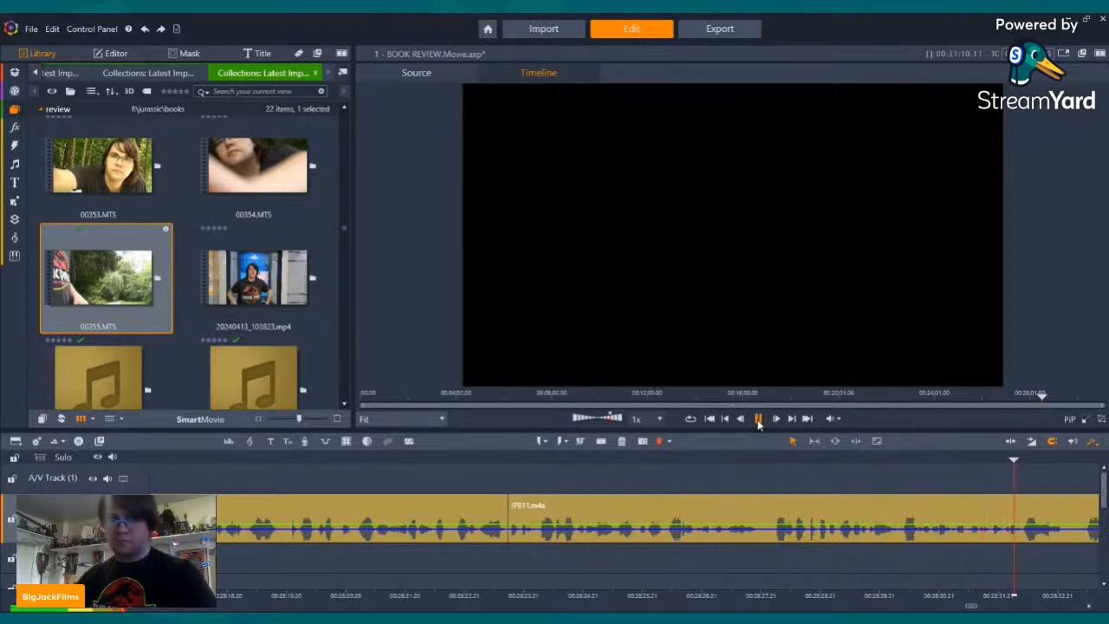
click(759, 420)
click(599, 442)
click(757, 418)
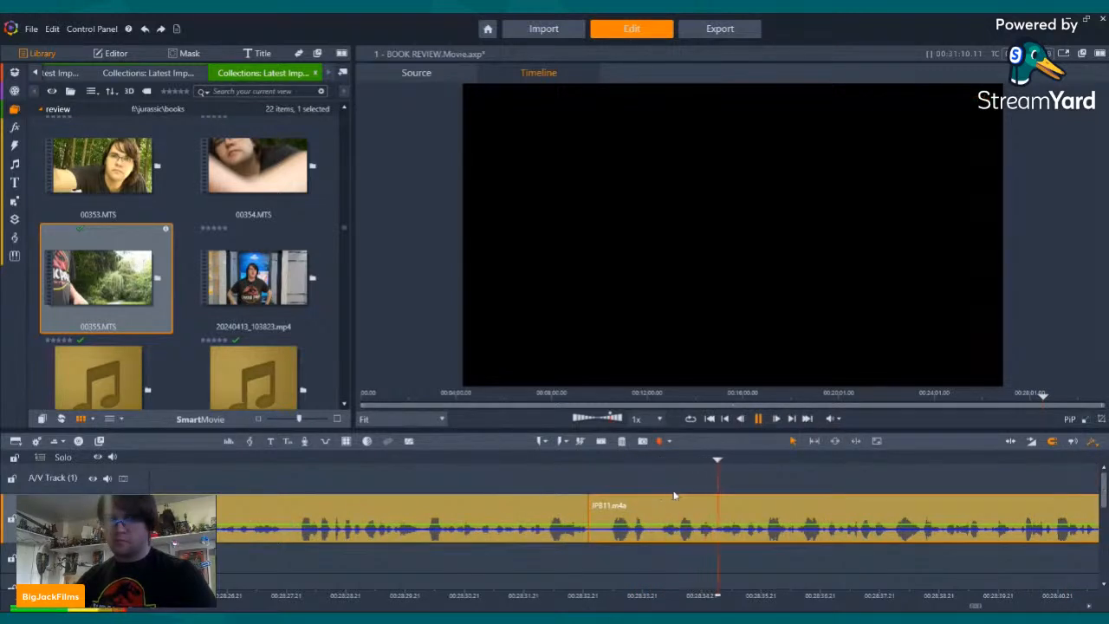
click(653, 461)
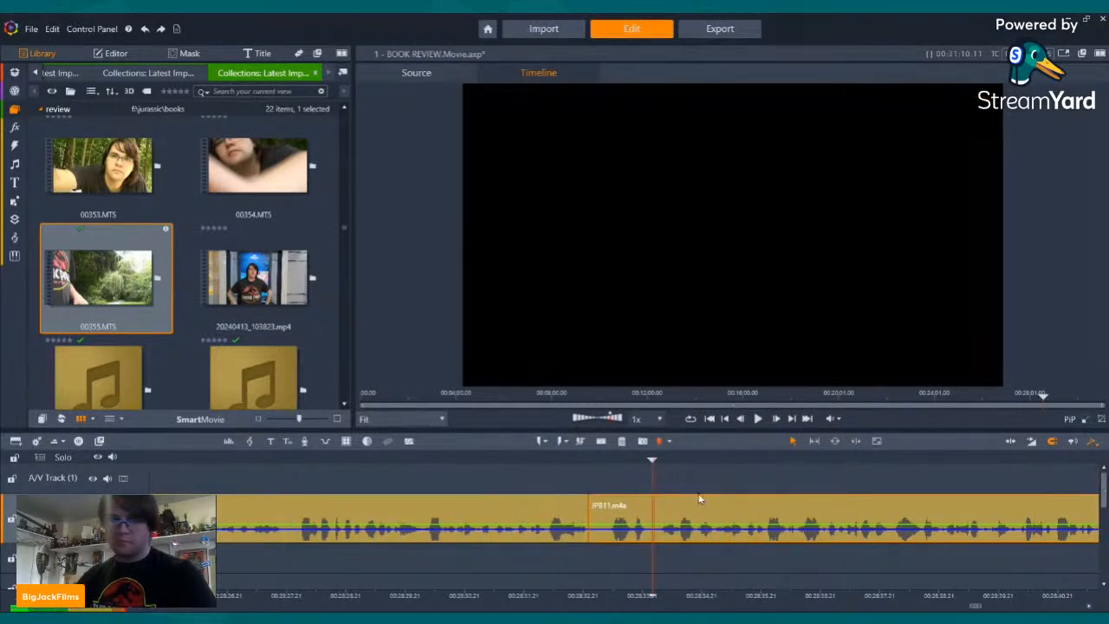
key(Right)
key(Right)
key(Right)
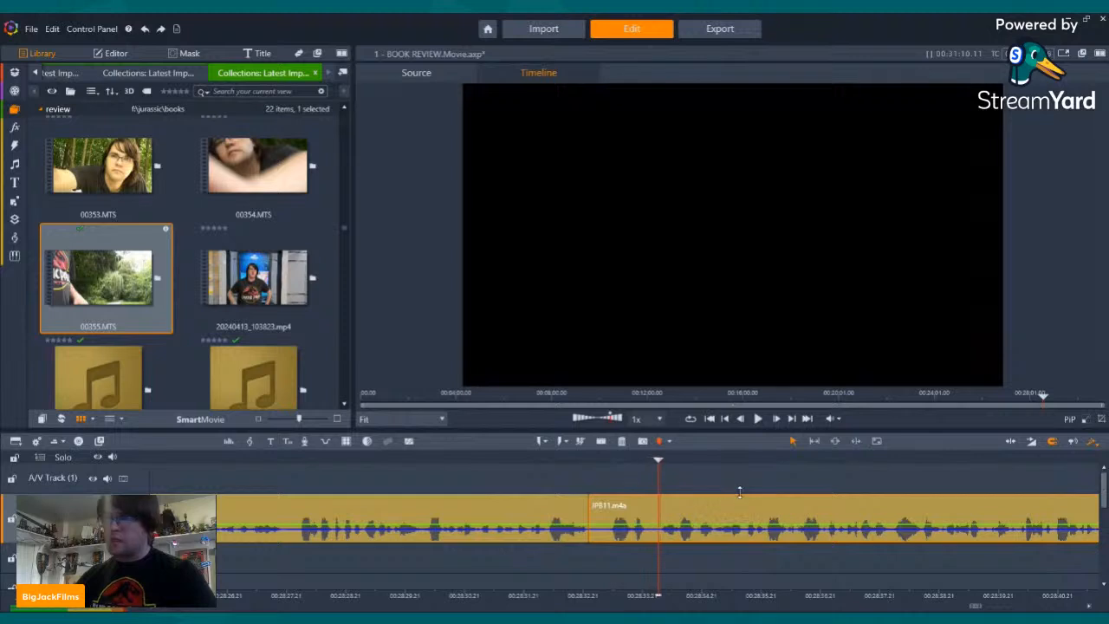
click(601, 441)
click(630, 515)
click(621, 441)
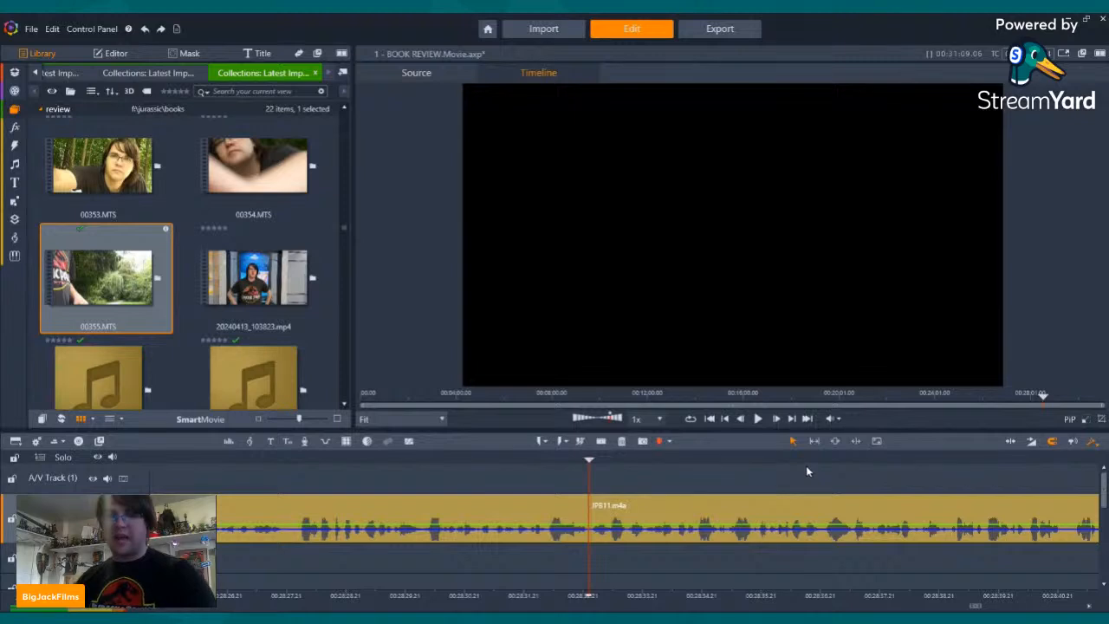
- Play on through JPB11.m4a, split it near 00:28:41 and 00:28:46, and delete the roughly five-second take between
click(757, 419)
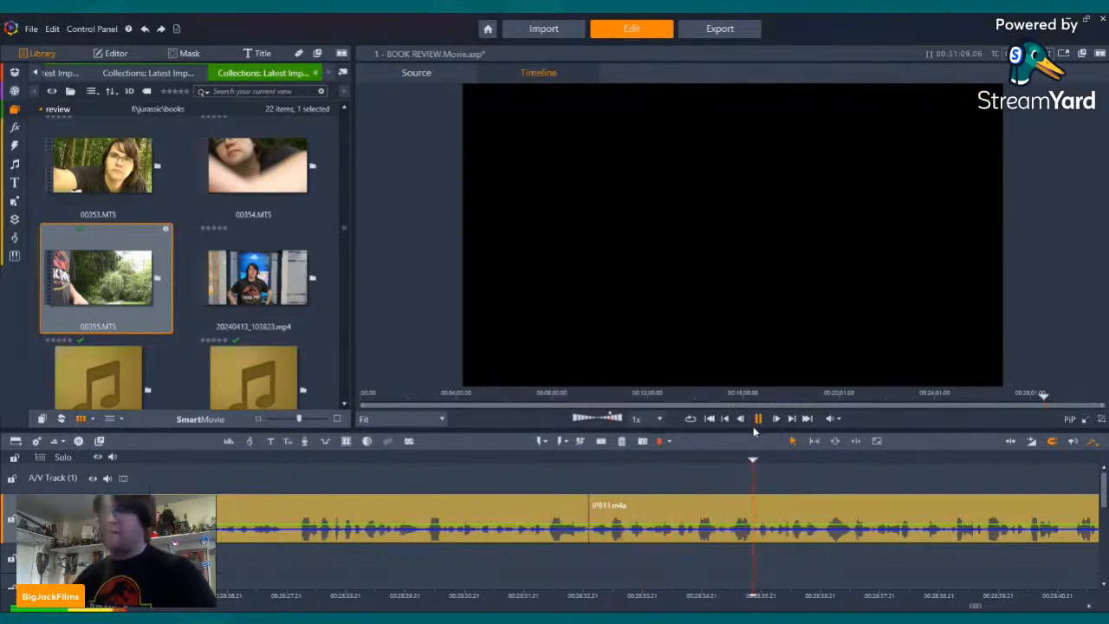
click(755, 421)
click(727, 419)
click(758, 418)
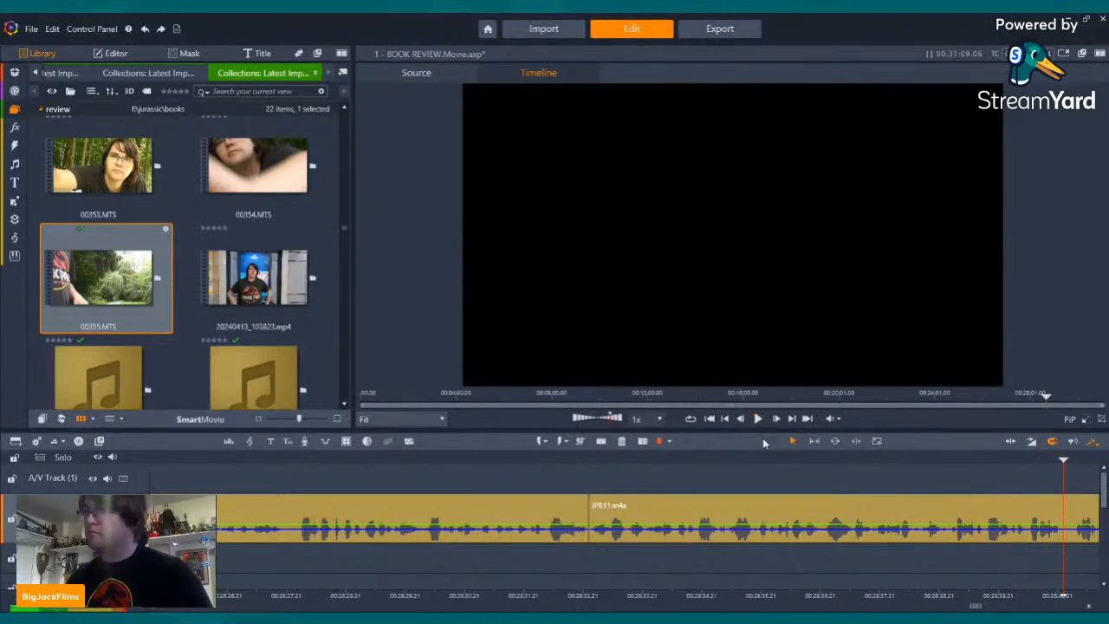
click(600, 441)
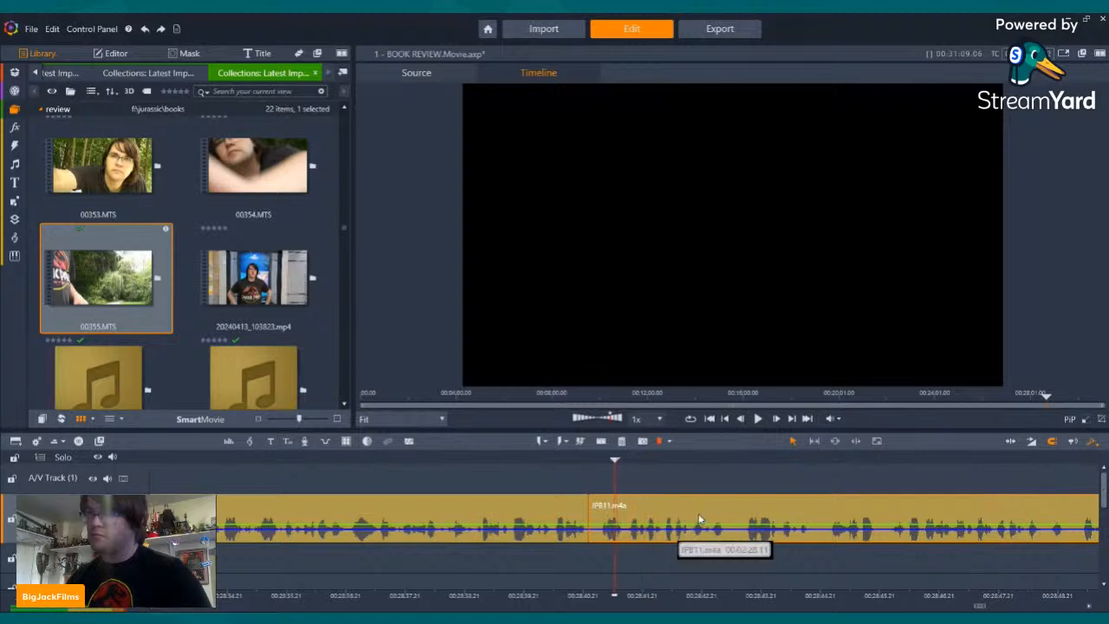
click(757, 419)
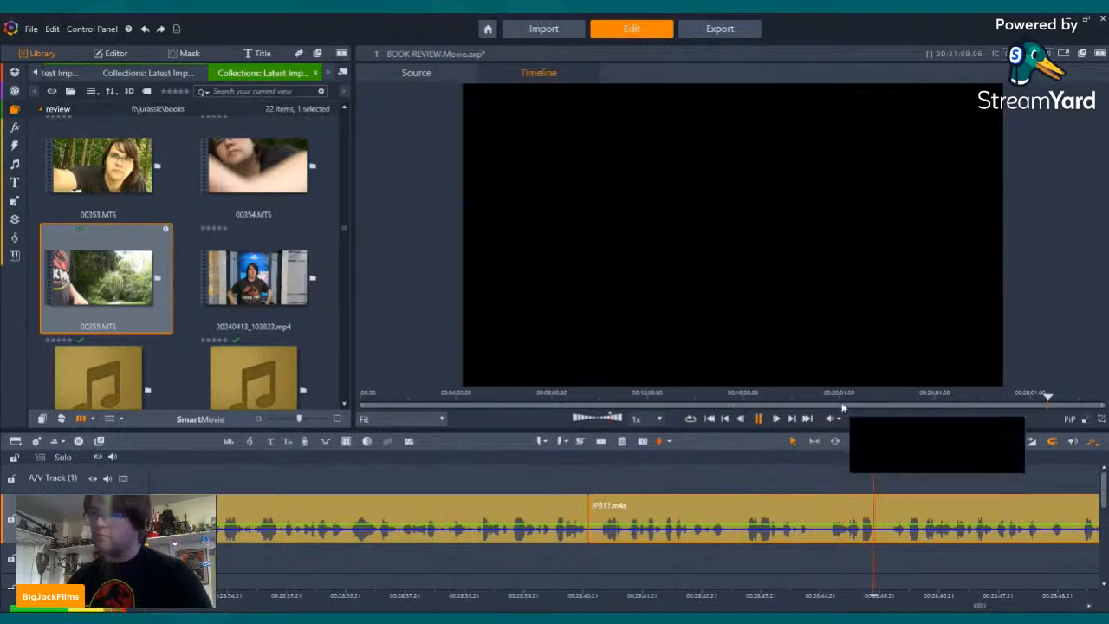
key(space)
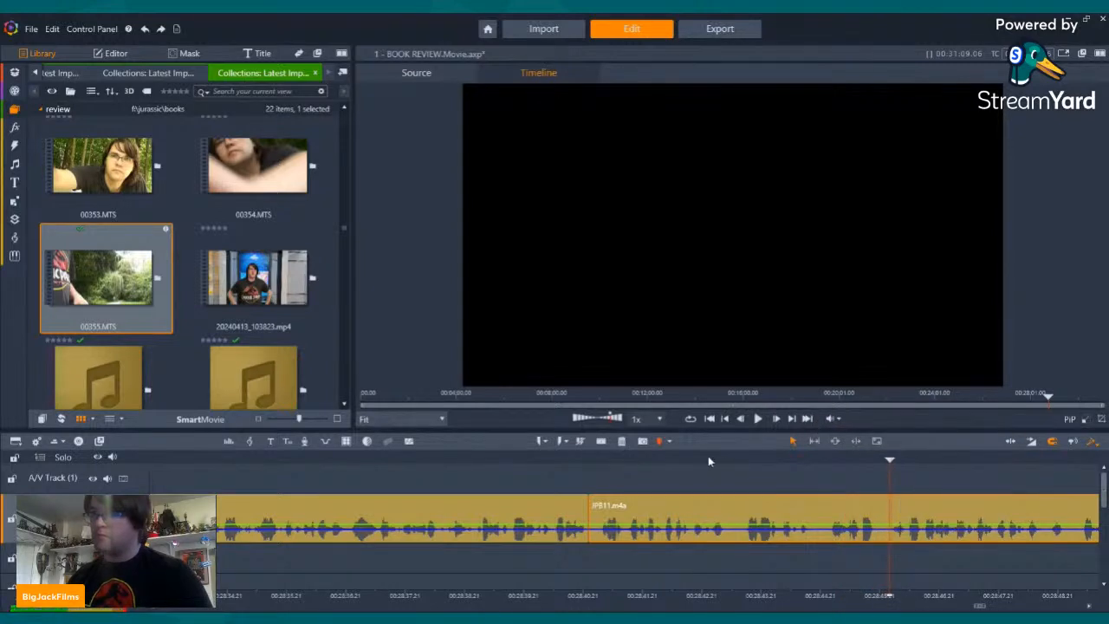
click(600, 441)
key(ctrl+Left)
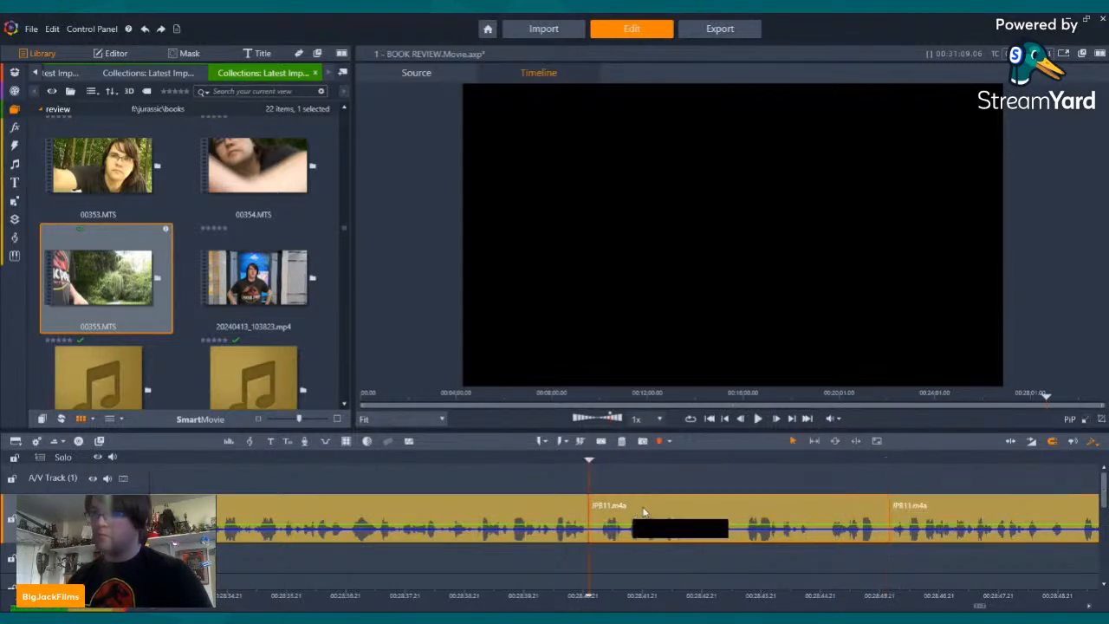
click(622, 441)
- Replay JPB11.m4a from just before the 00:28:41 join, split it near 00:28:43 and 00:28:44, and delete the segment between
key(Left)
key(Left)
key(Left)
key(Left)
key(Left)
key(Left)
key(Left)
click(760, 418)
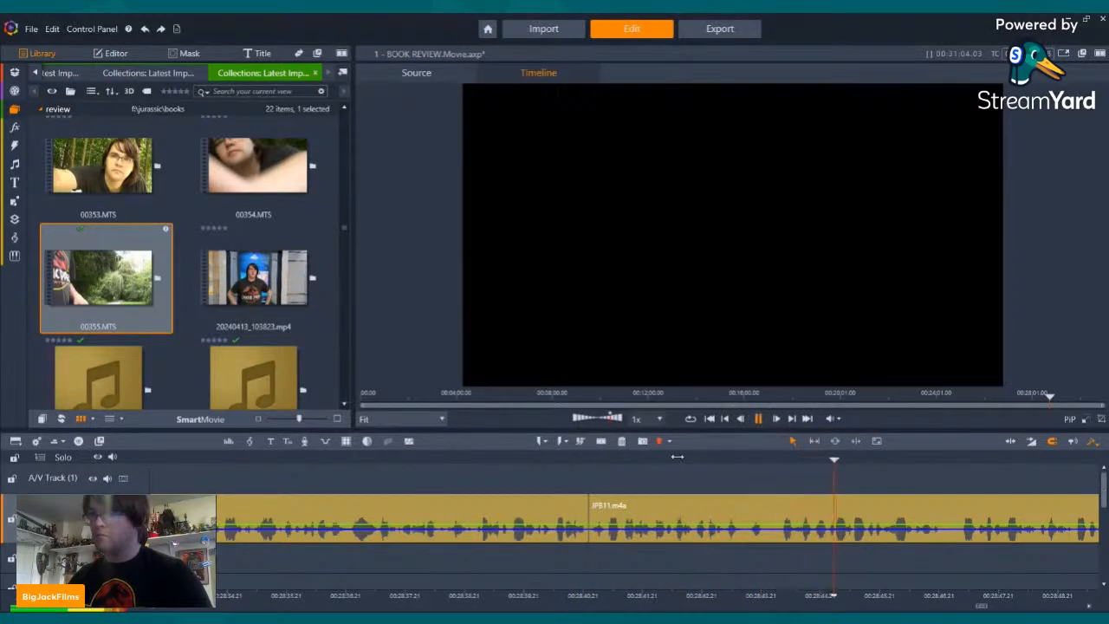
click(757, 420)
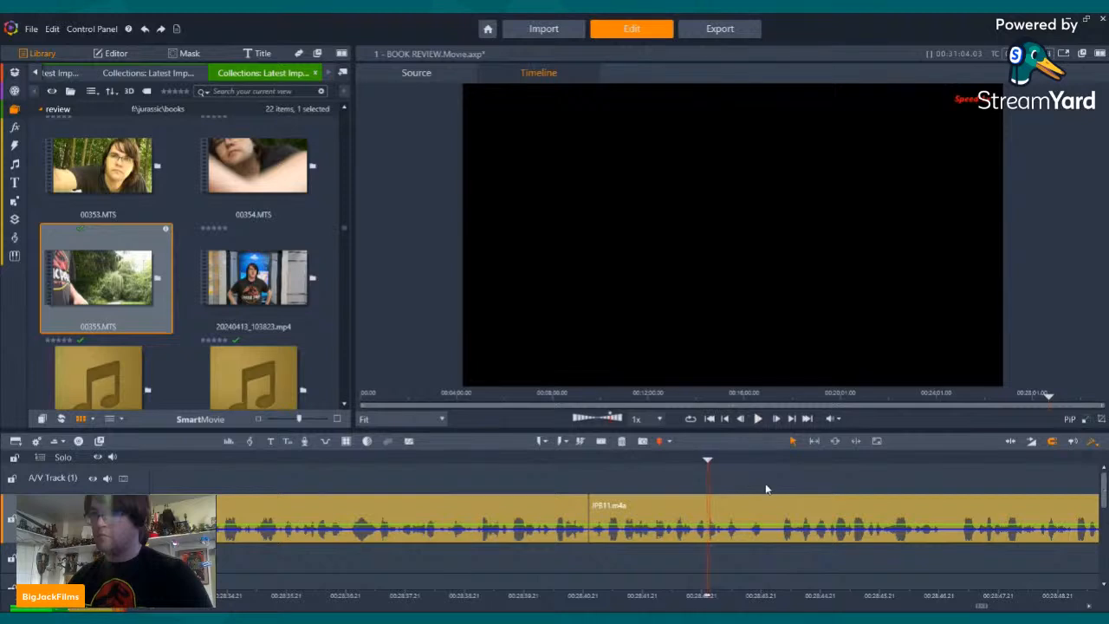
click(600, 441)
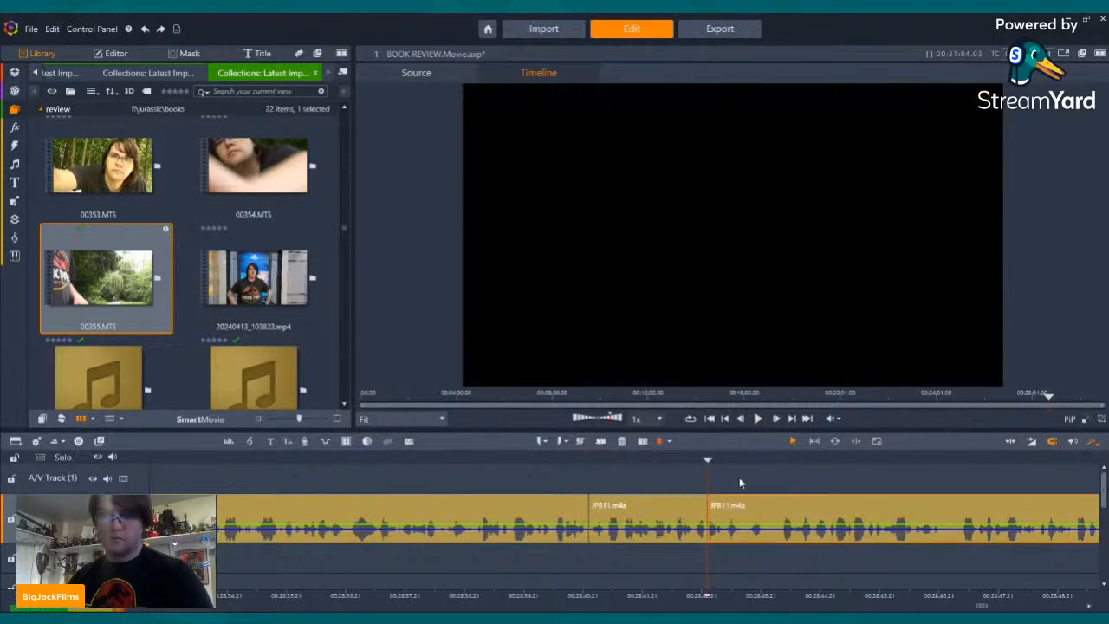
click(785, 458)
click(601, 442)
click(727, 512)
click(623, 442)
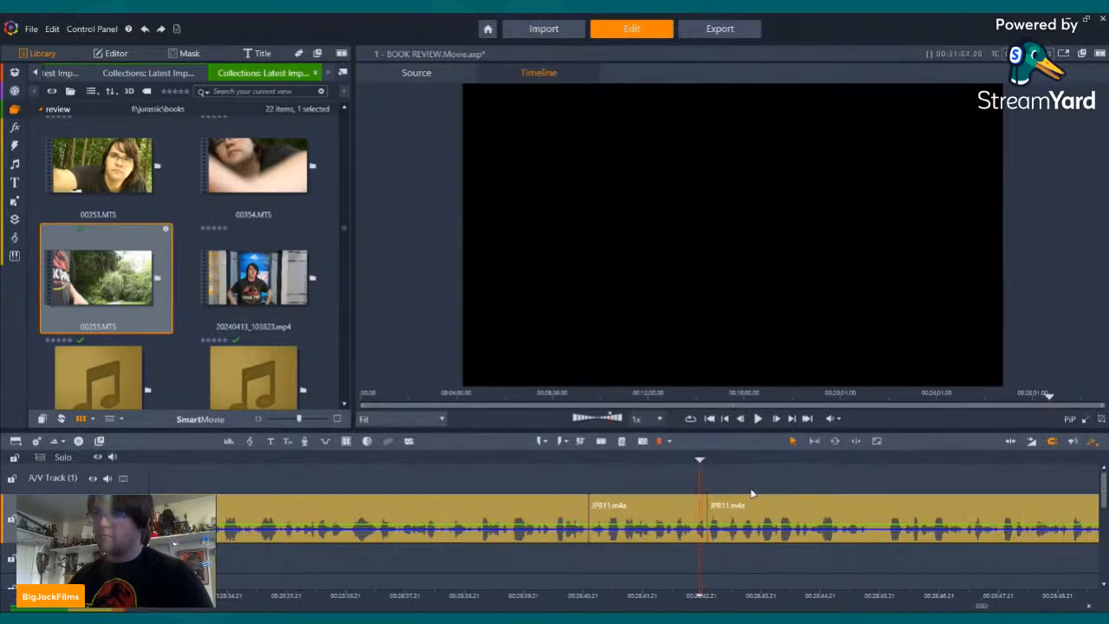
- Play on through JPB11.m4a, split it near 00:28:44 and 00:28:46, and delete the segment between the splits
click(758, 419)
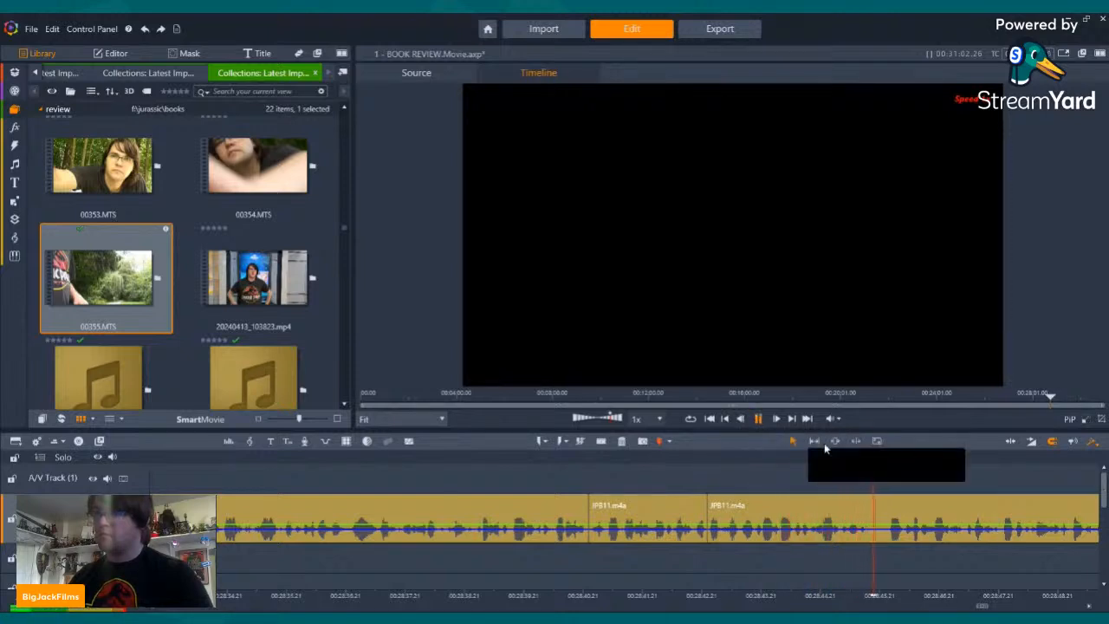
click(758, 419)
click(758, 421)
click(601, 442)
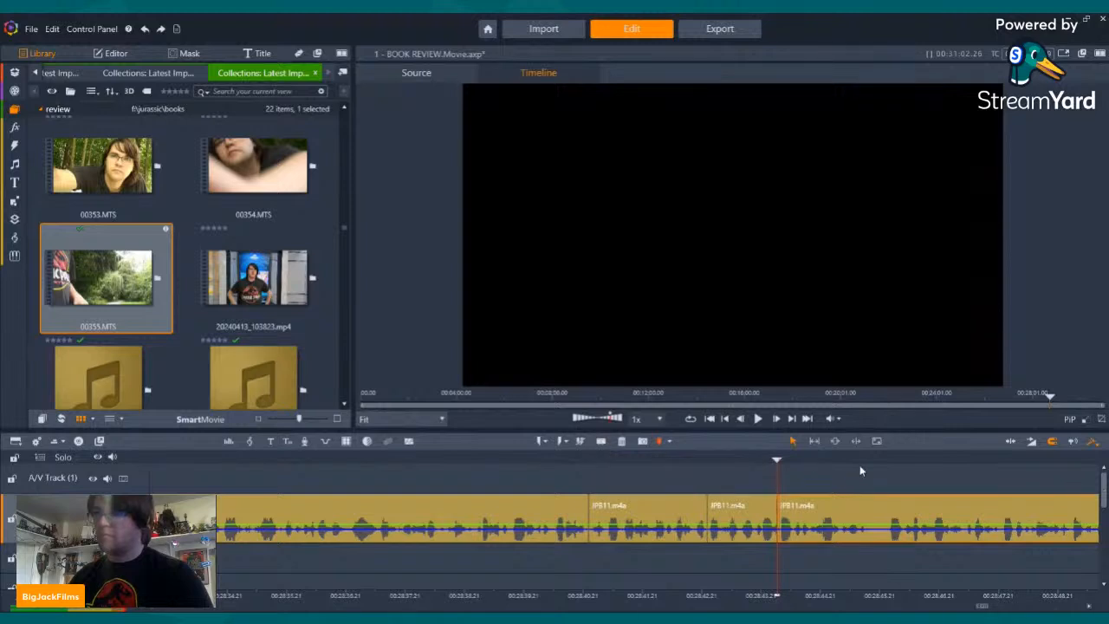
click(881, 458)
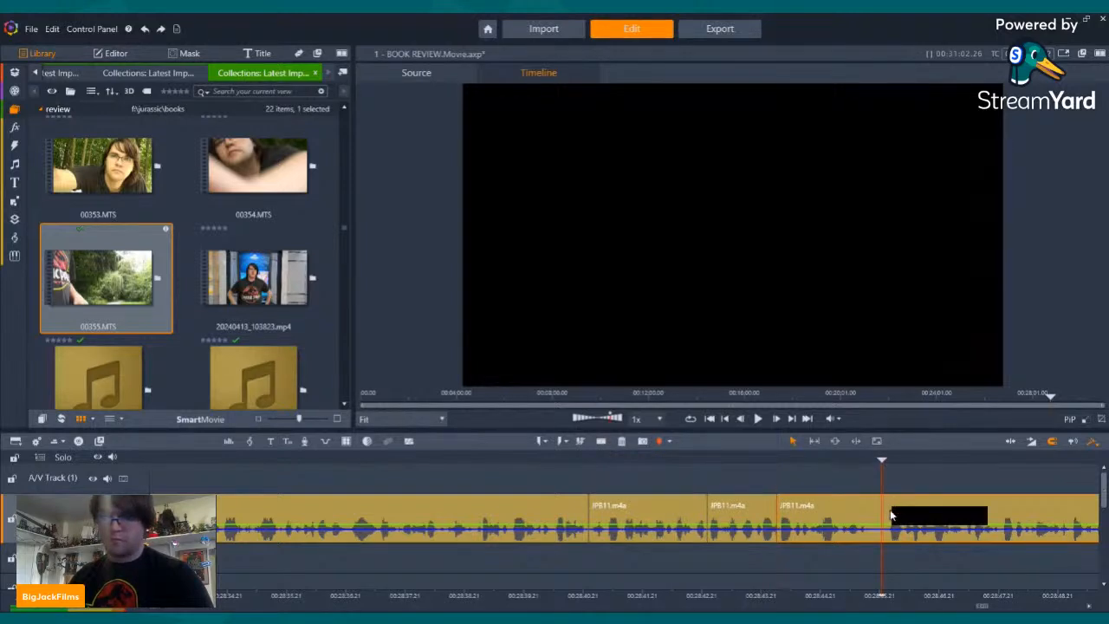
drag(886, 516, 889, 515)
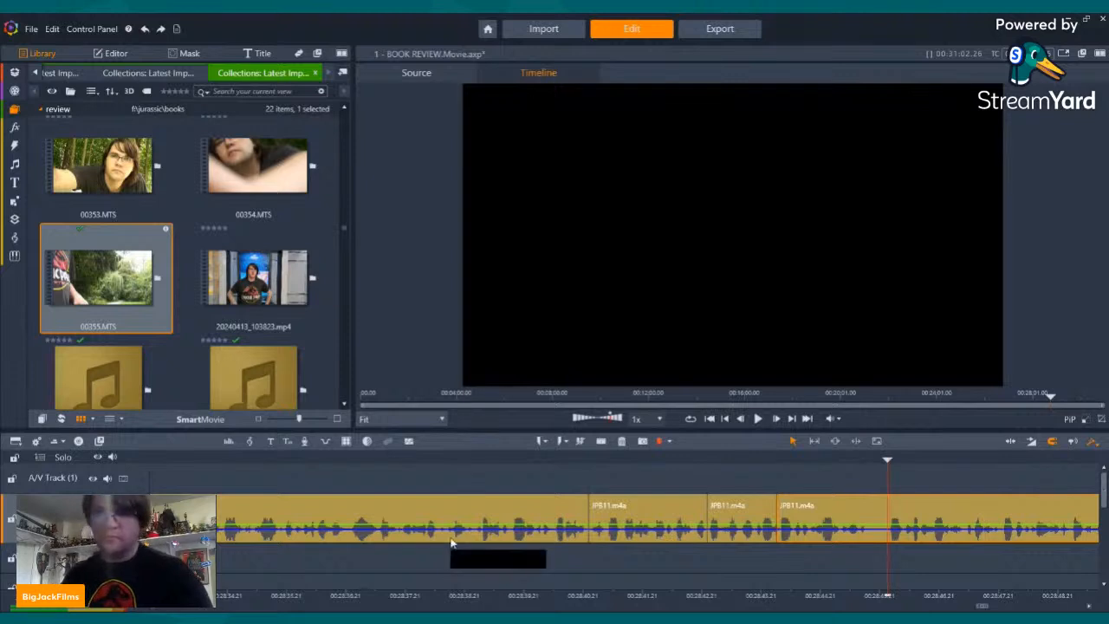
click(601, 441)
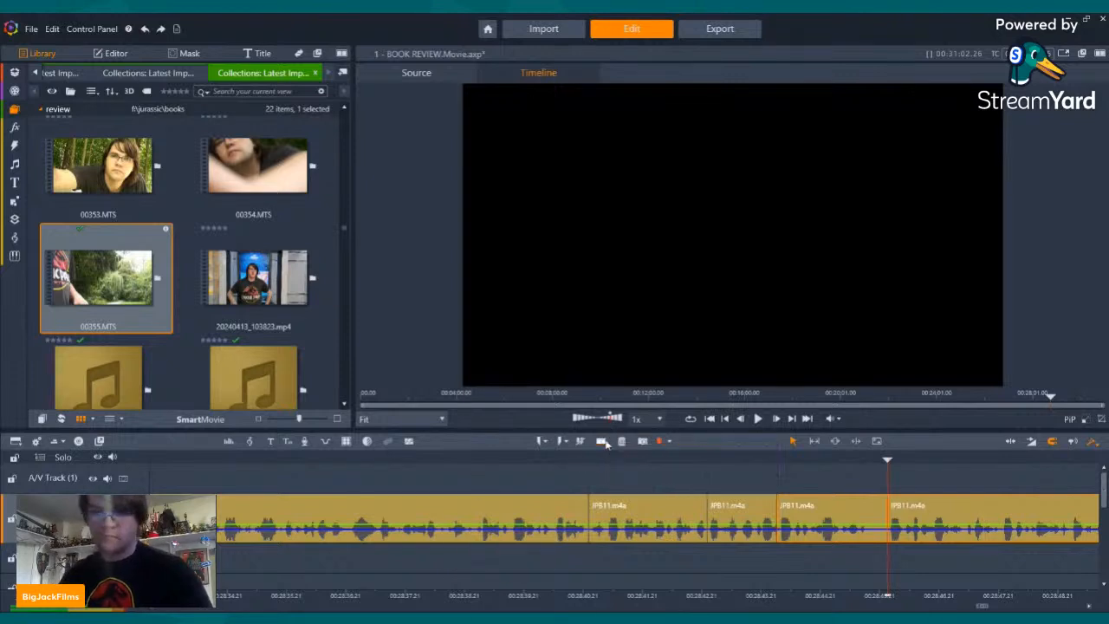
right_click(822, 506)
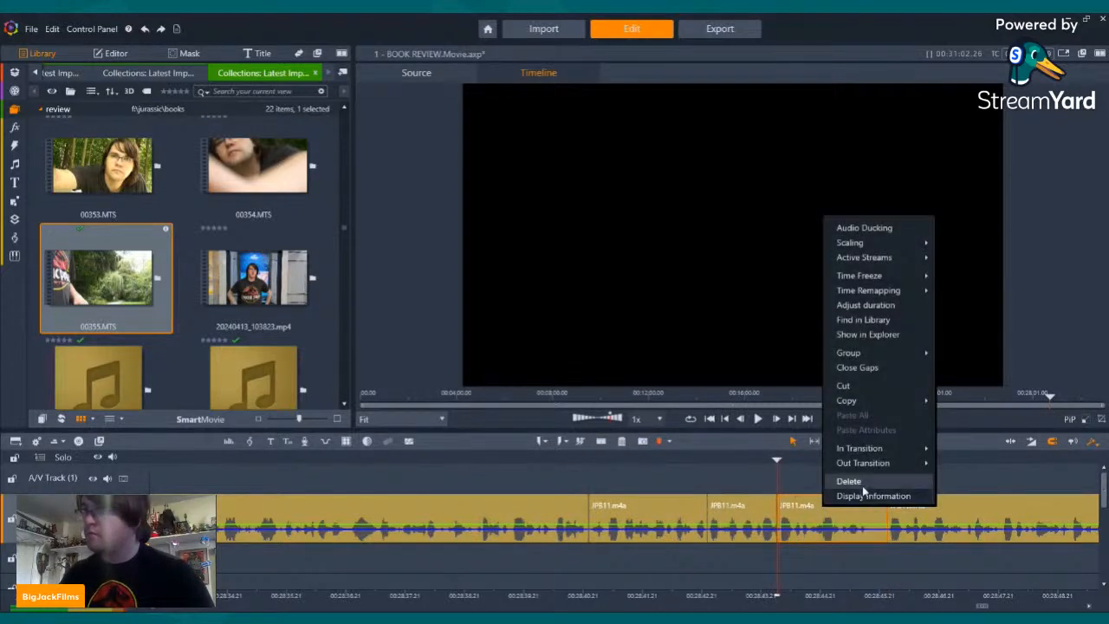
click(863, 487)
- Play on through JPB11.m4a, split both ends of the silence between about 00:28:51 and 00:28:52, and delete it
click(760, 419)
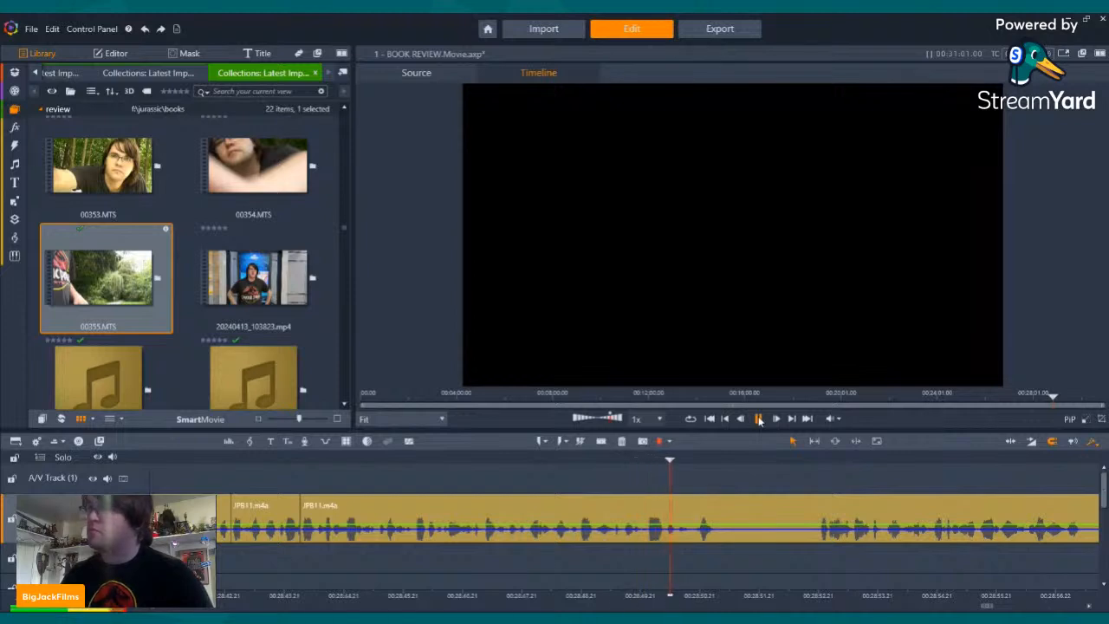
click(759, 419)
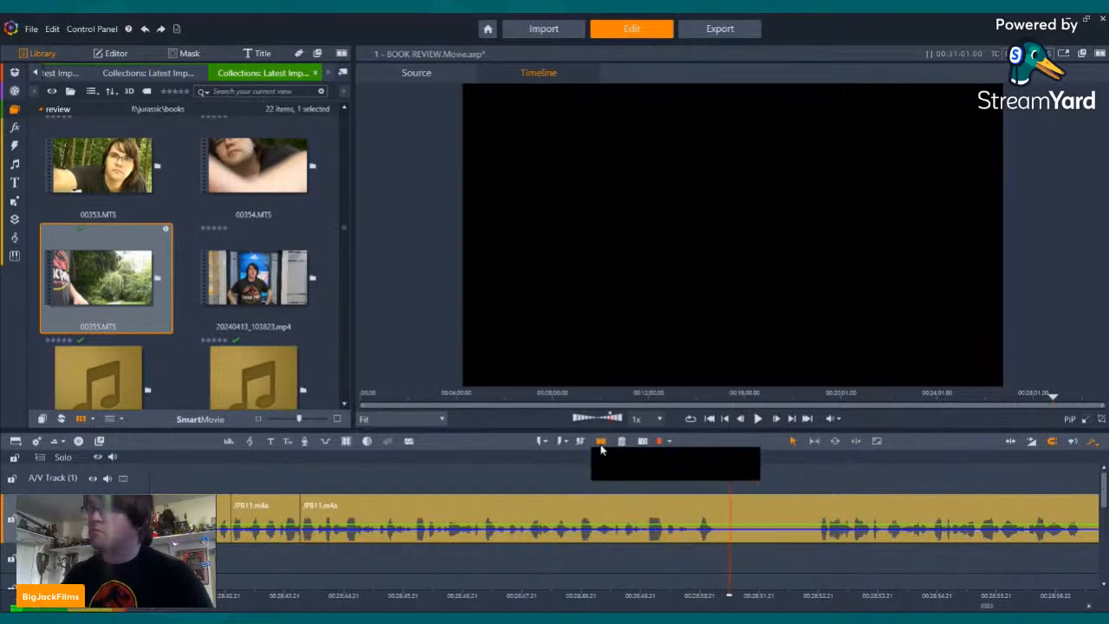
click(596, 441)
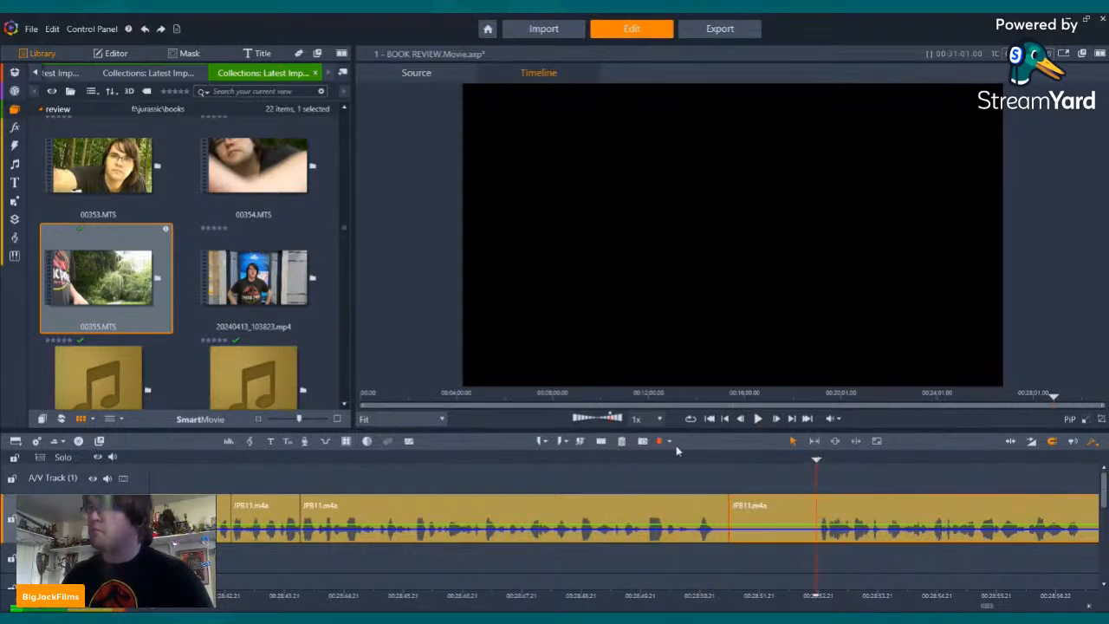
click(602, 441)
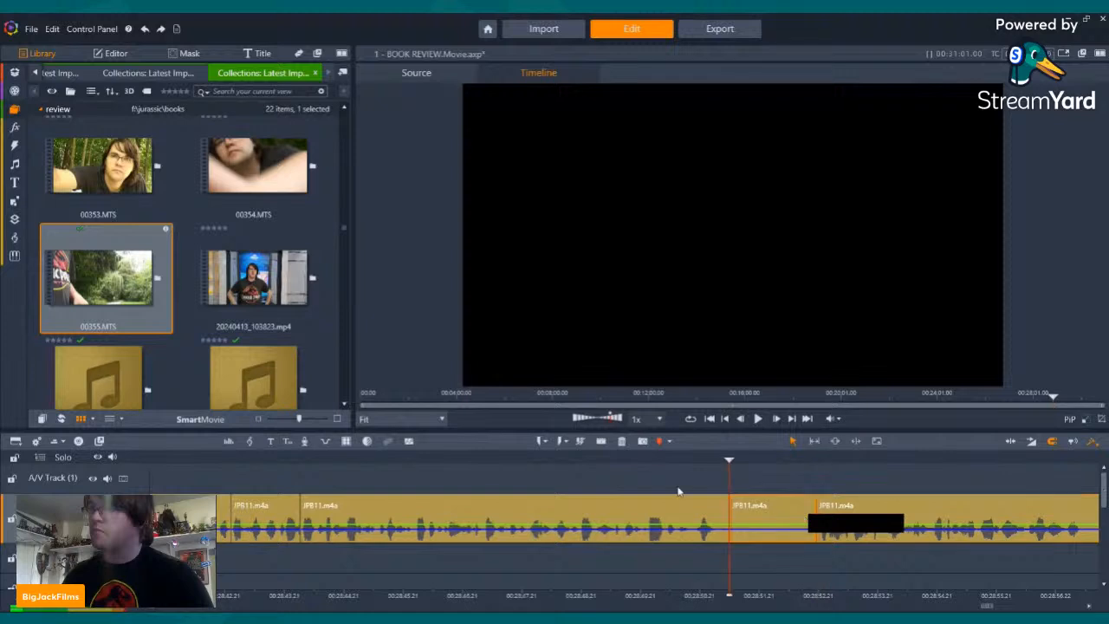
click(621, 442)
- Replay JPB11.m4a from just before the 00:28:51 join, split it near 00:28:55 and 00:28:57, and delete the segment between
key(Left)
key(Left)
key(Left)
key(Left)
key(Left)
key(Left)
key(Left)
key(Left)
key(Left)
key(Left)
key(Left)
key(Left)
key(Left)
key(Left)
key(Left)
key(Left)
key(Left)
key(Left)
key(Left)
key(Left)
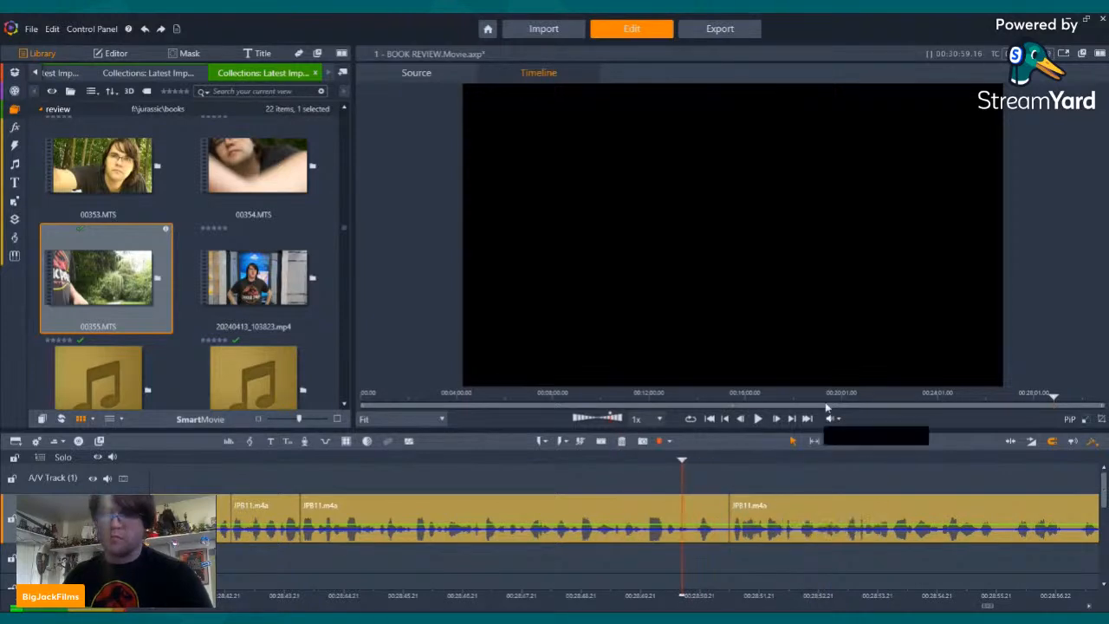
click(758, 418)
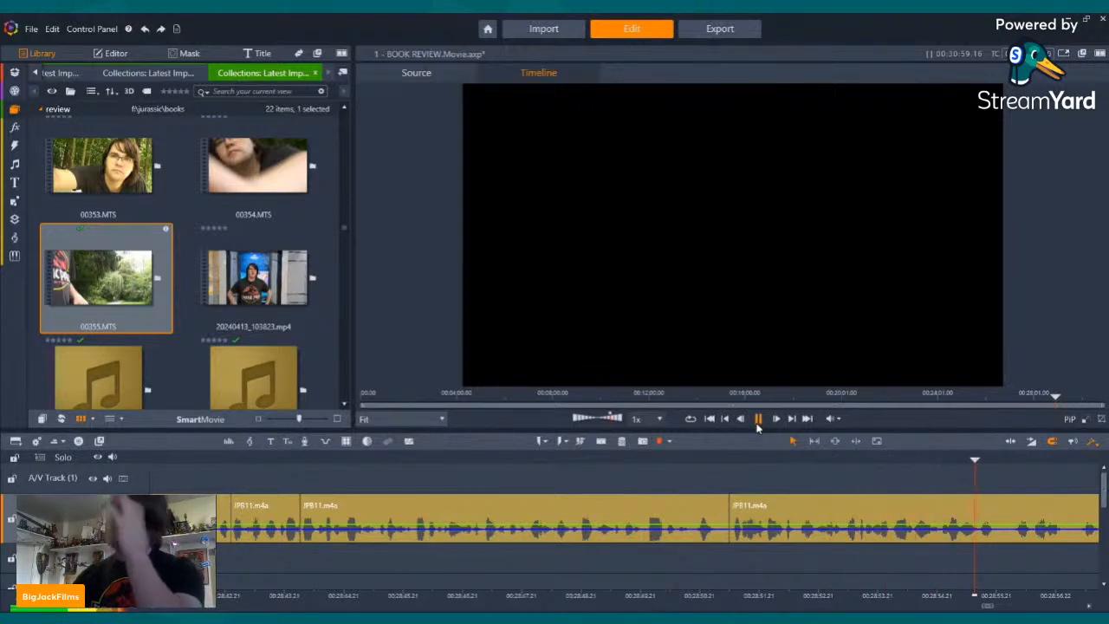
click(822, 461)
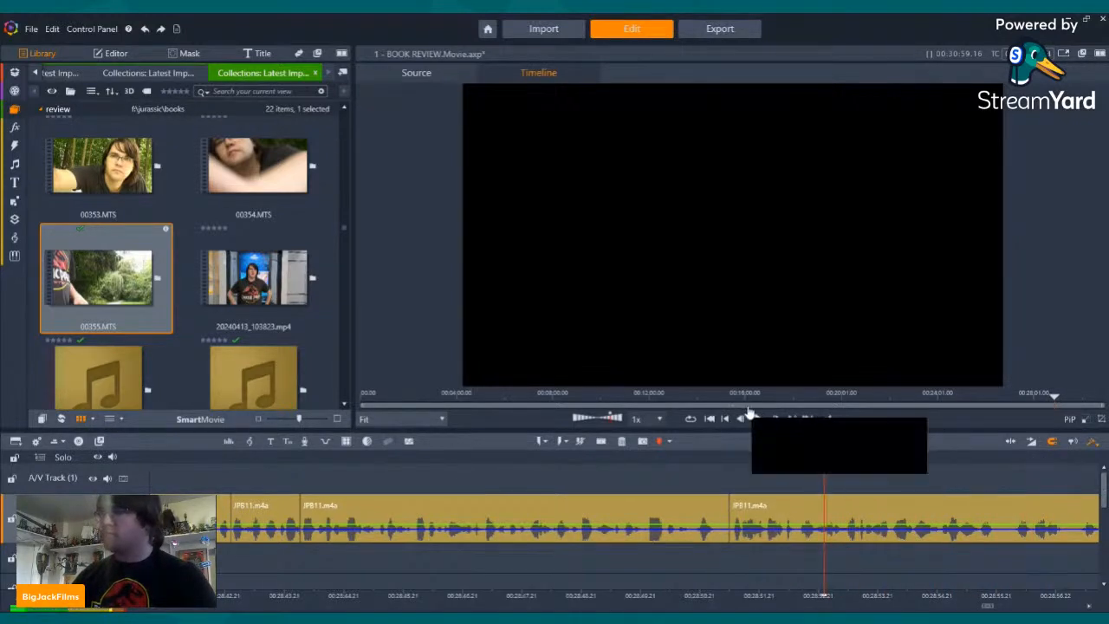
click(757, 418)
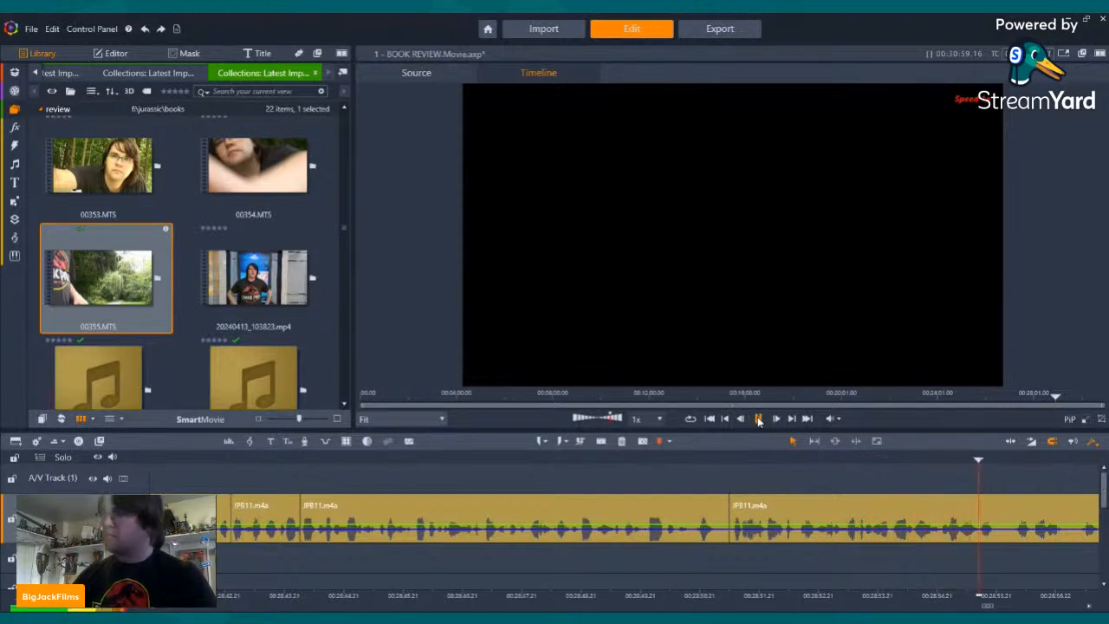
click(758, 419)
click(758, 419)
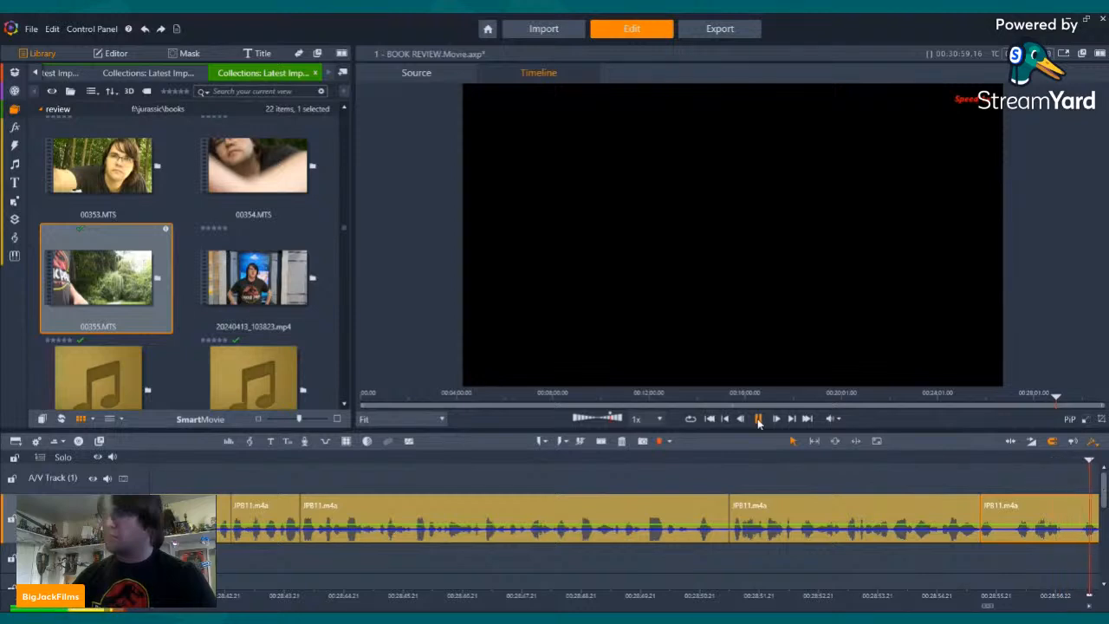
click(600, 460)
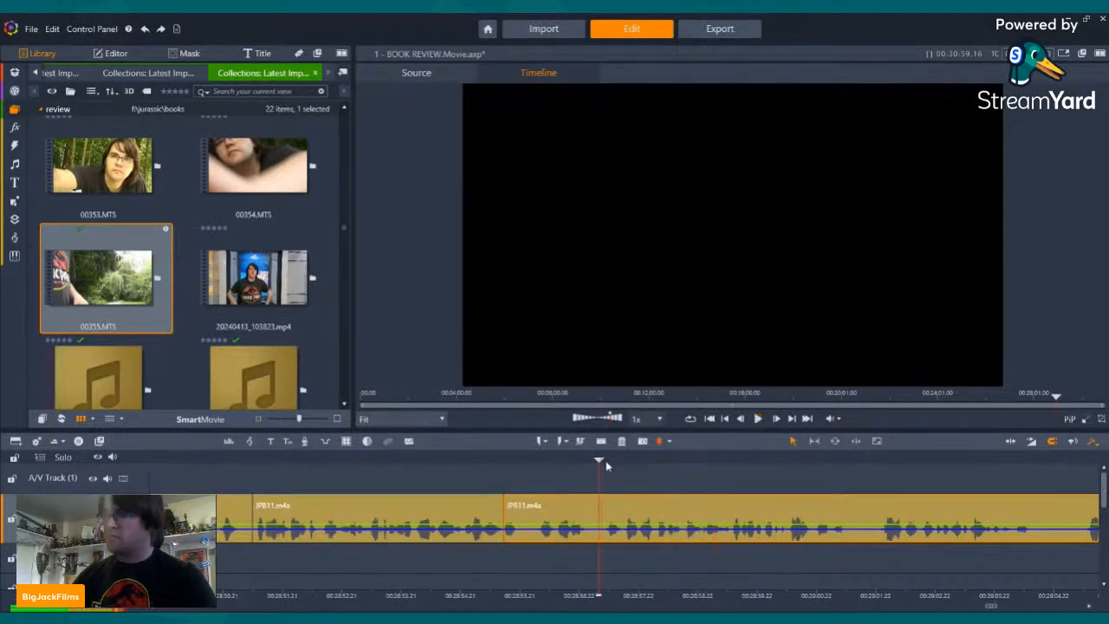
click(600, 441)
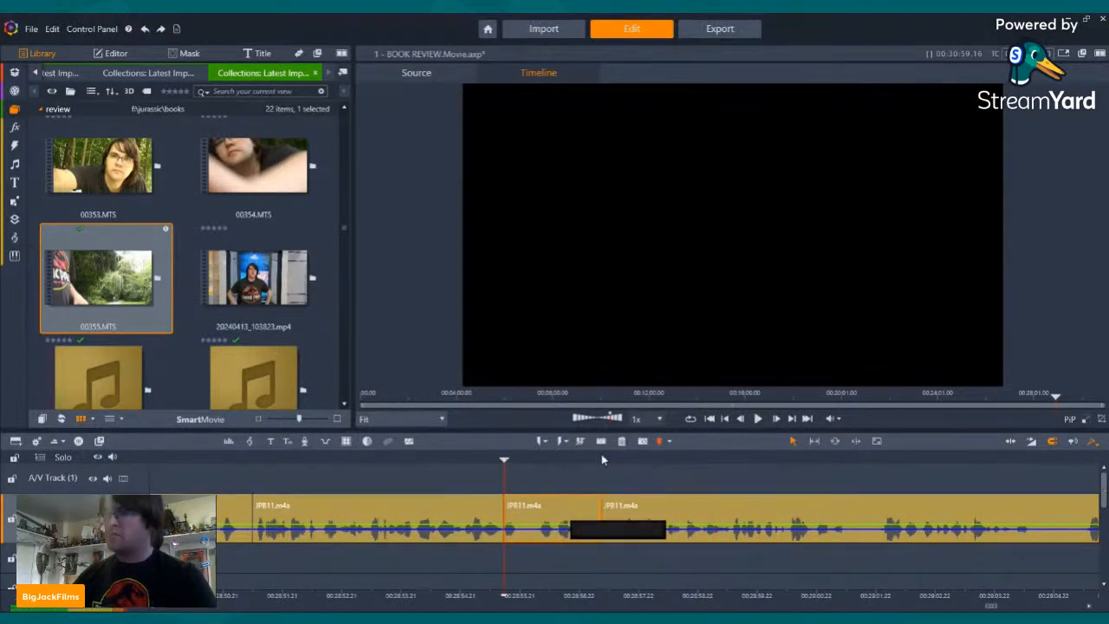
click(621, 442)
- Replay JPB11.m4a from just before the 00:28:55 join, split it near 00:28:58 and 00:29:00, and delete the segment between
key(Left)
key(Left)
key(Left)
key(Left)
key(Left)
key(Left)
key(Left)
key(Left)
key(Left)
key(Left)
key(Left)
key(Left)
key(Left)
key(Left)
key(Left)
key(Left)
click(758, 419)
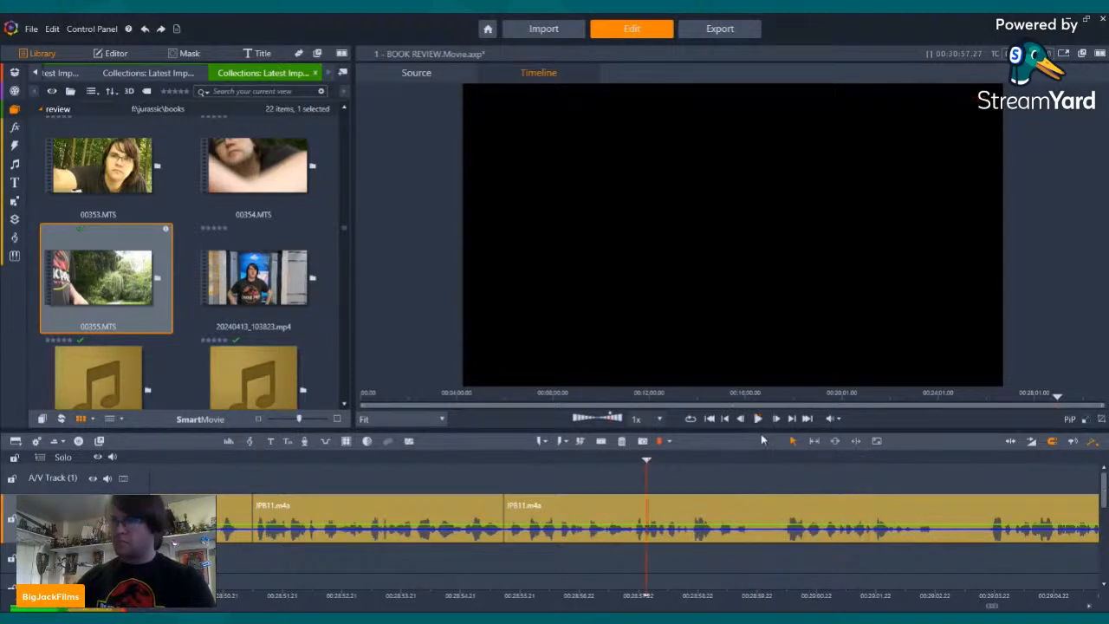
click(758, 420)
click(758, 418)
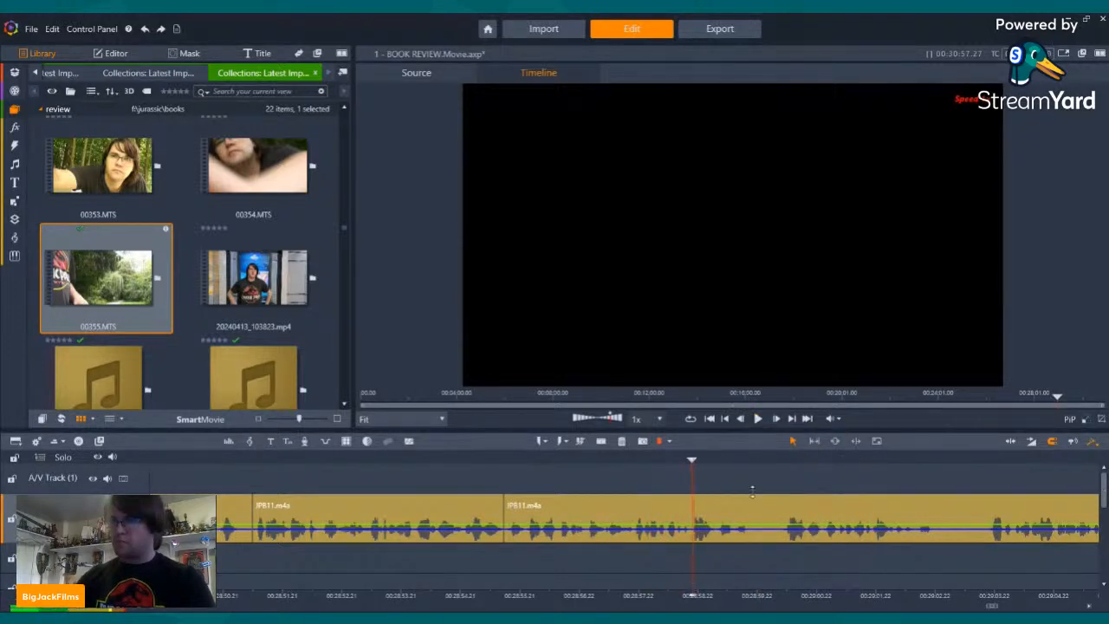
click(792, 441)
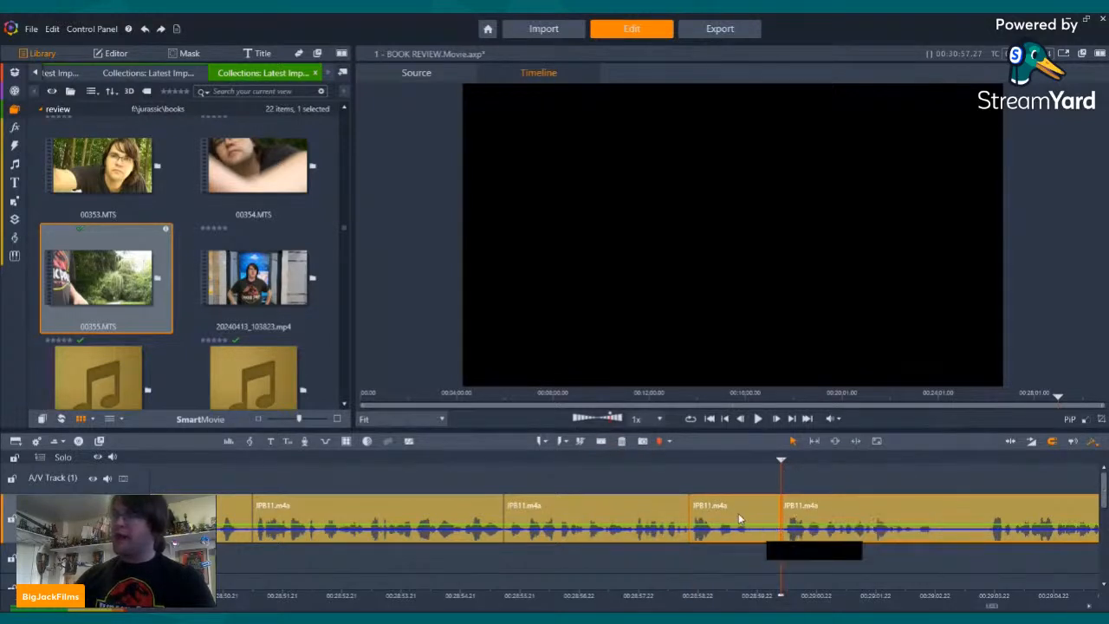
right_click(737, 513)
click(766, 488)
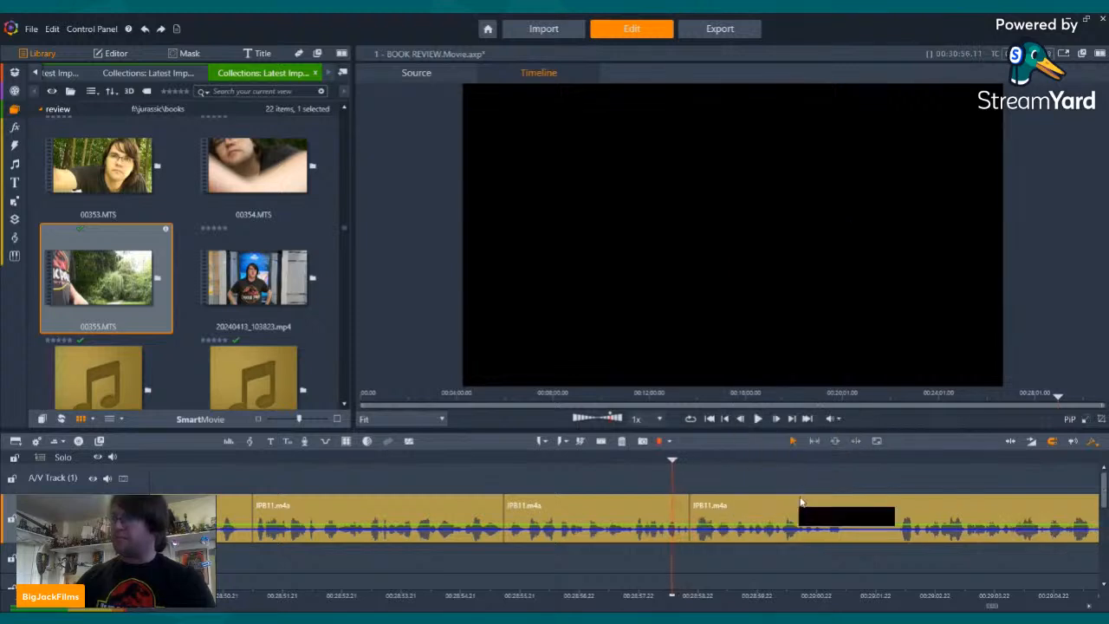
- Play on through JPB11.m4a, split both ends of the silence between about 00:29:01 and 00:29:02, and delete it
click(759, 419)
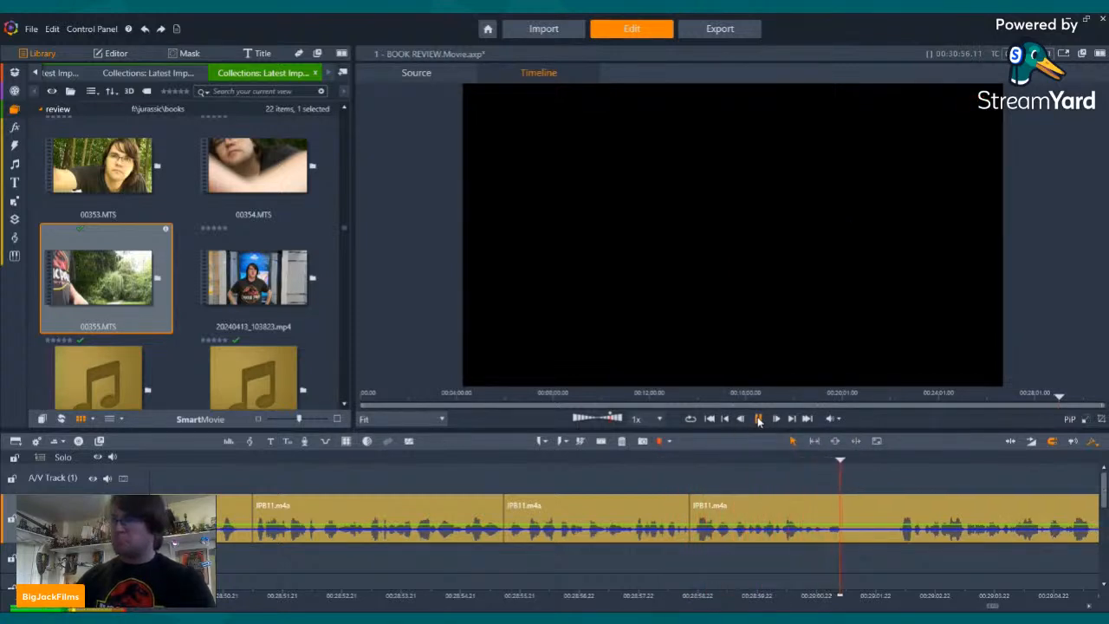
click(759, 421)
click(601, 442)
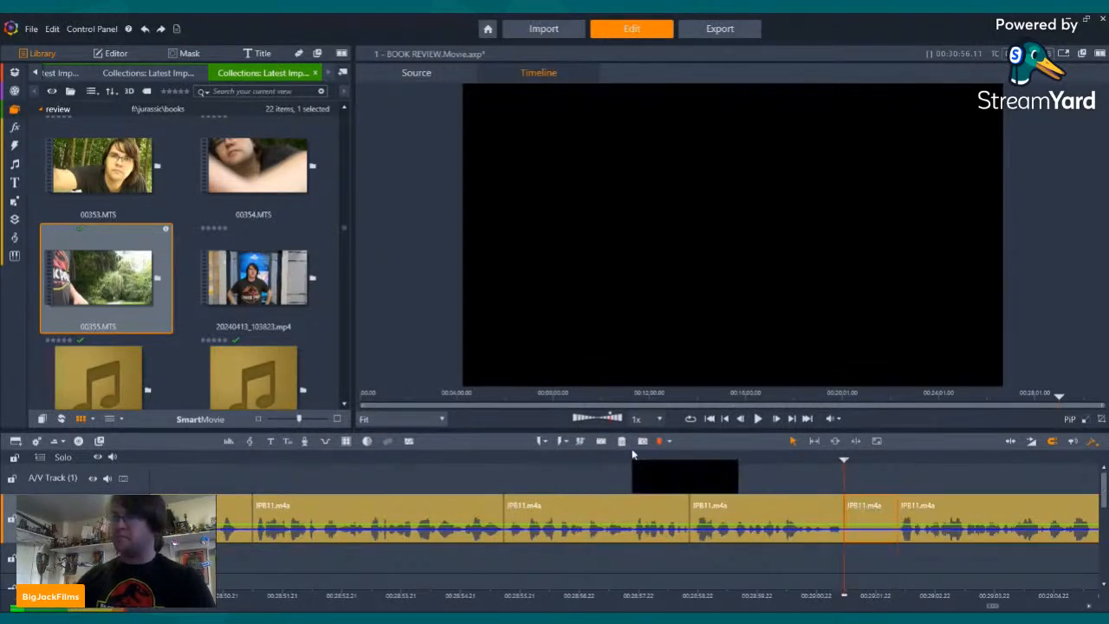
click(622, 441)
- Play on through JPB11.m4a, split both ends of the pause between about 00:29:11 and 00:29:12, and delete it
click(758, 419)
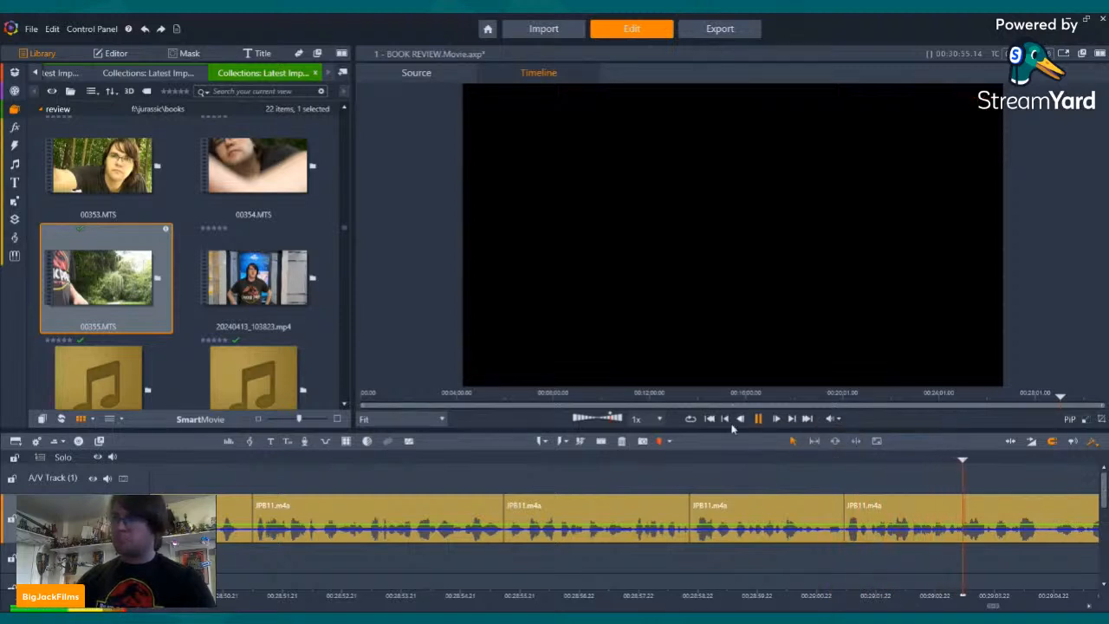
click(620, 460)
click(759, 421)
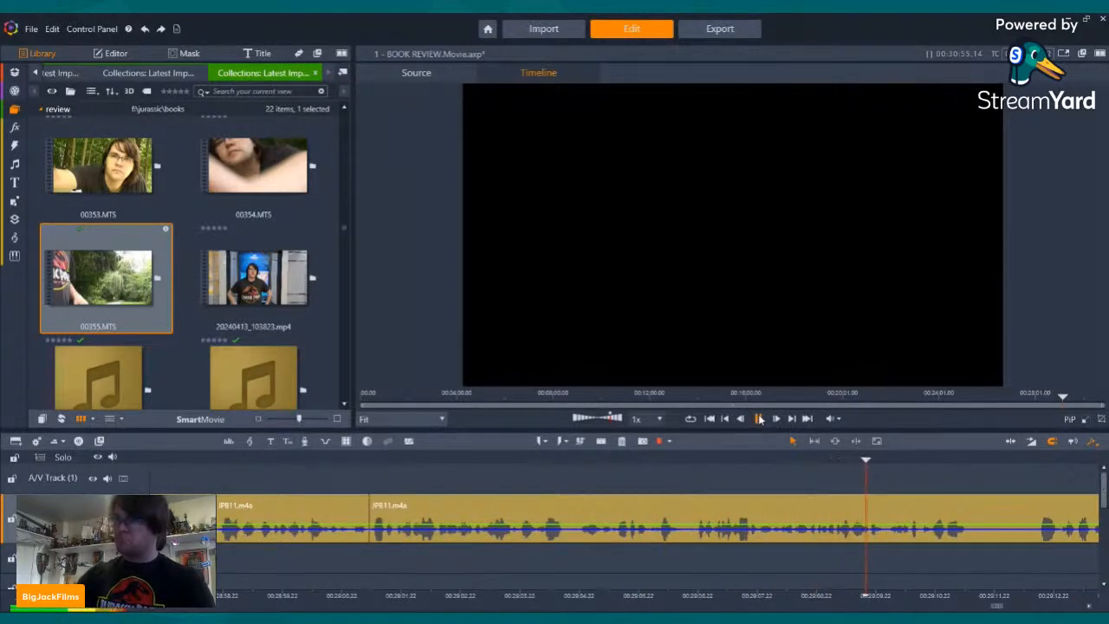
click(759, 418)
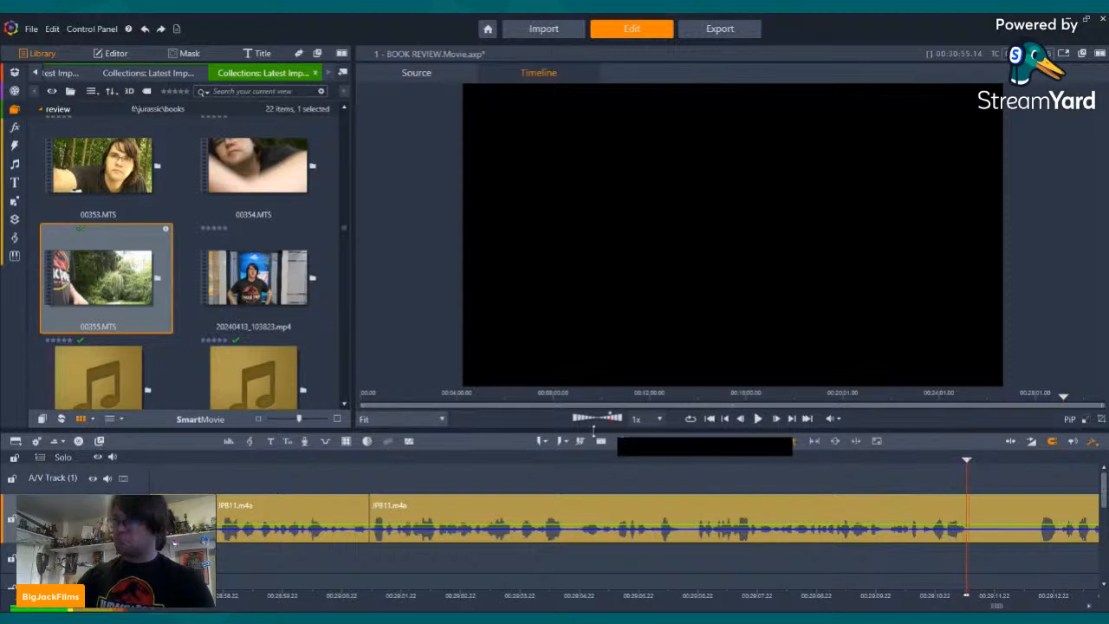
click(606, 443)
key(space)
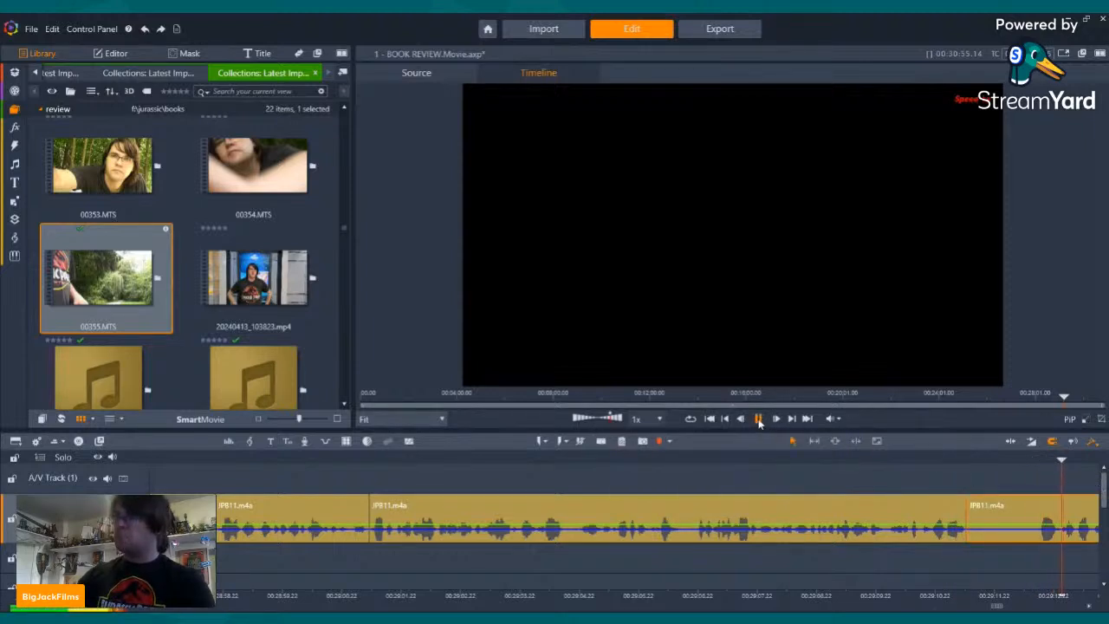
click(566, 463)
click(621, 441)
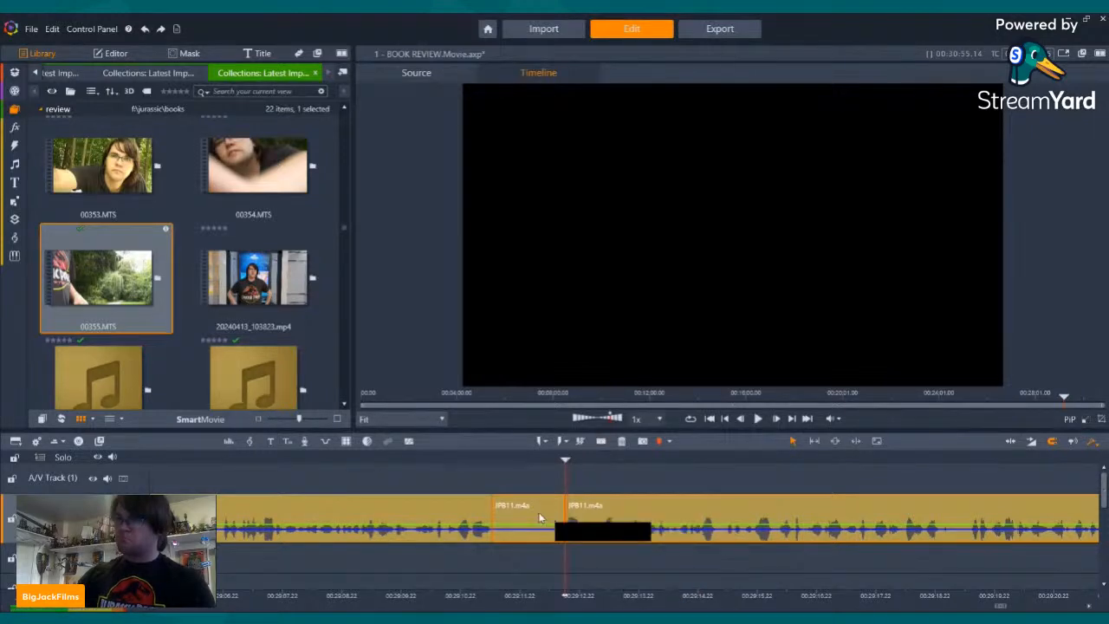
key(Delete)
- Play on through JPB11.m4a, split off the short pause between about 00:29:17 and 00:29:18, and delete it
click(759, 419)
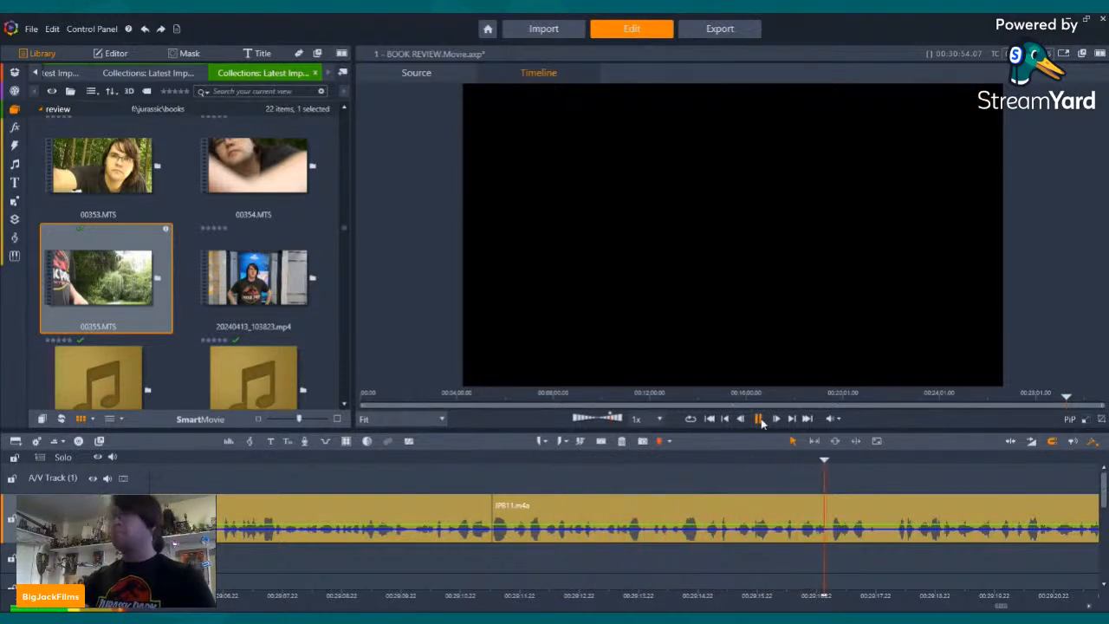
click(759, 420)
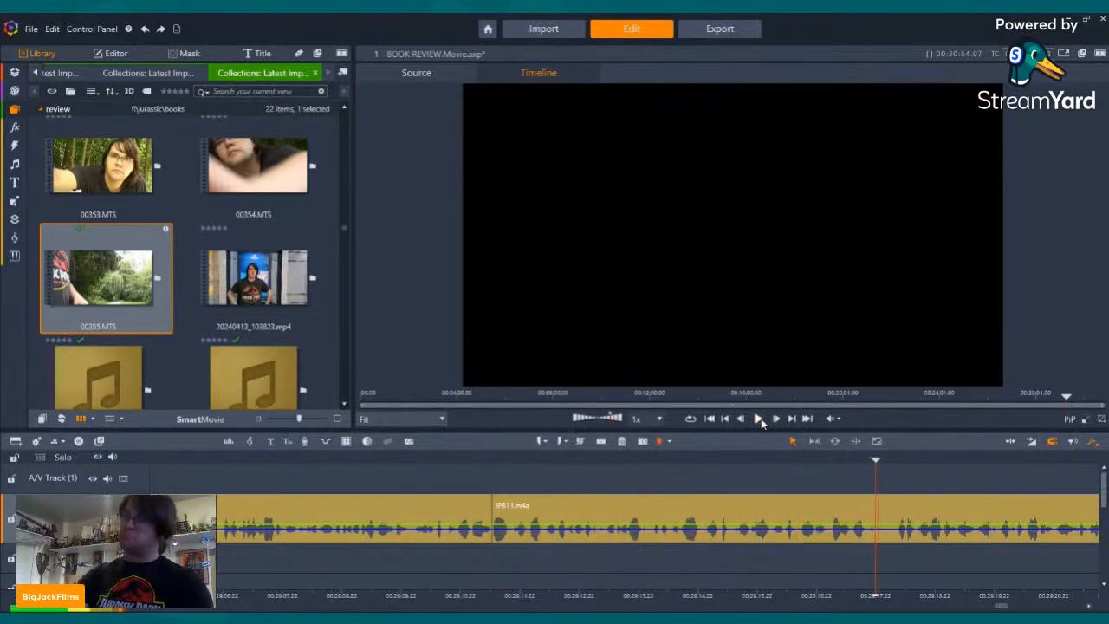
click(600, 441)
key(space)
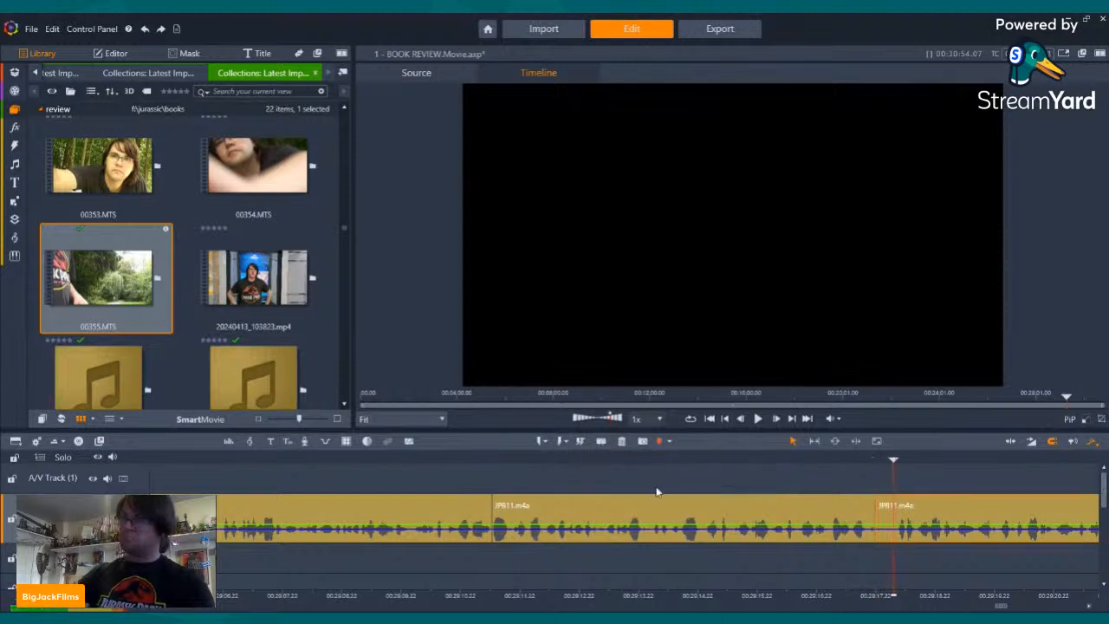
click(601, 442)
click(882, 522)
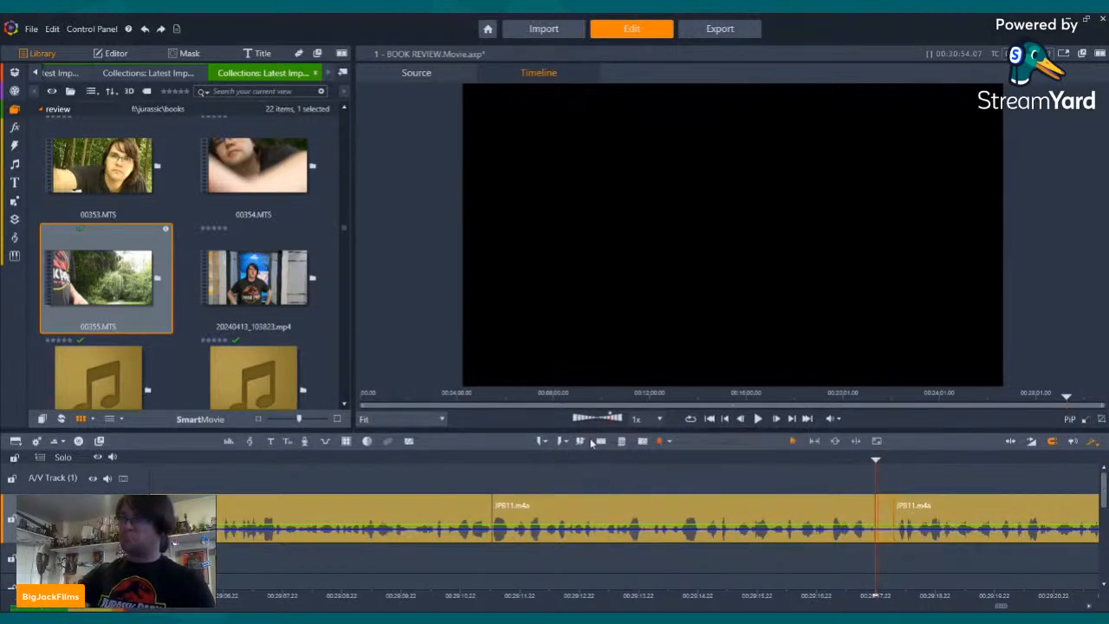
click(620, 441)
- Replay JPB11.m4a across the join near 00:29:17 to check how the narration flows over the cut
key(Left)
key(Left)
key(Left)
key(Left)
key(Left)
key(Left)
key(Left)
key(Left)
key(Left)
key(Left)
key(Left)
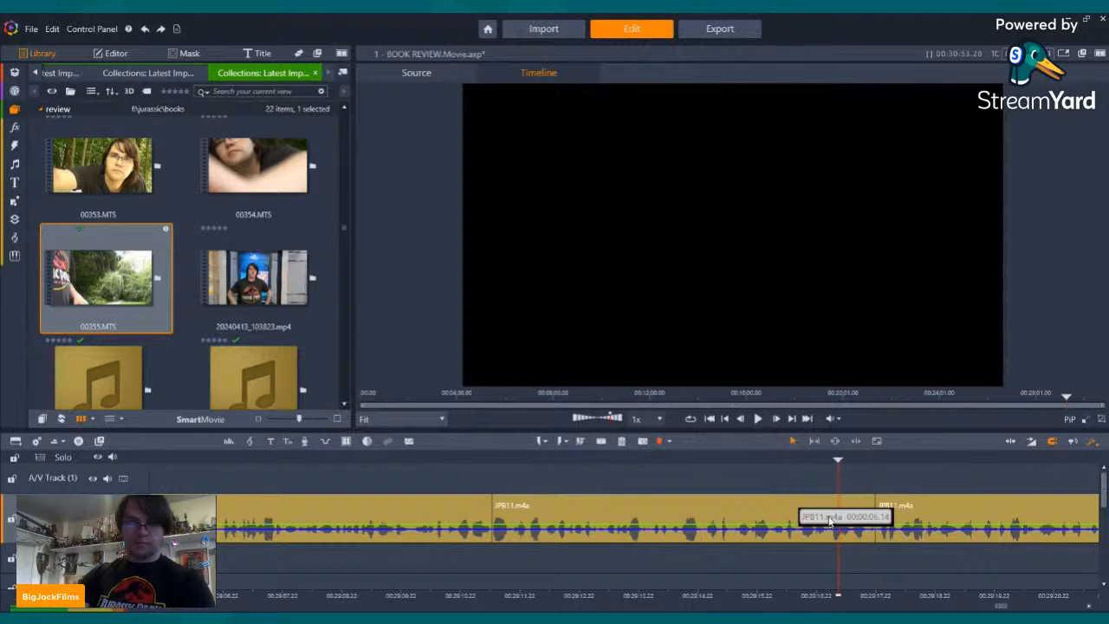
key(Left)
key(Left)
key(Left)
key(Left)
key(Left)
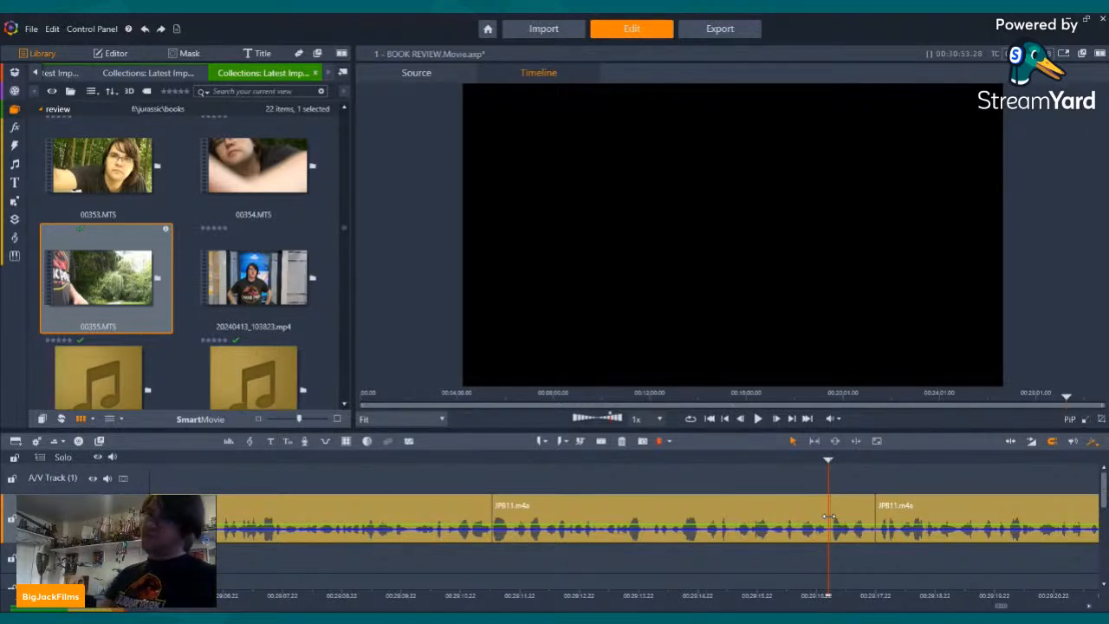
click(759, 419)
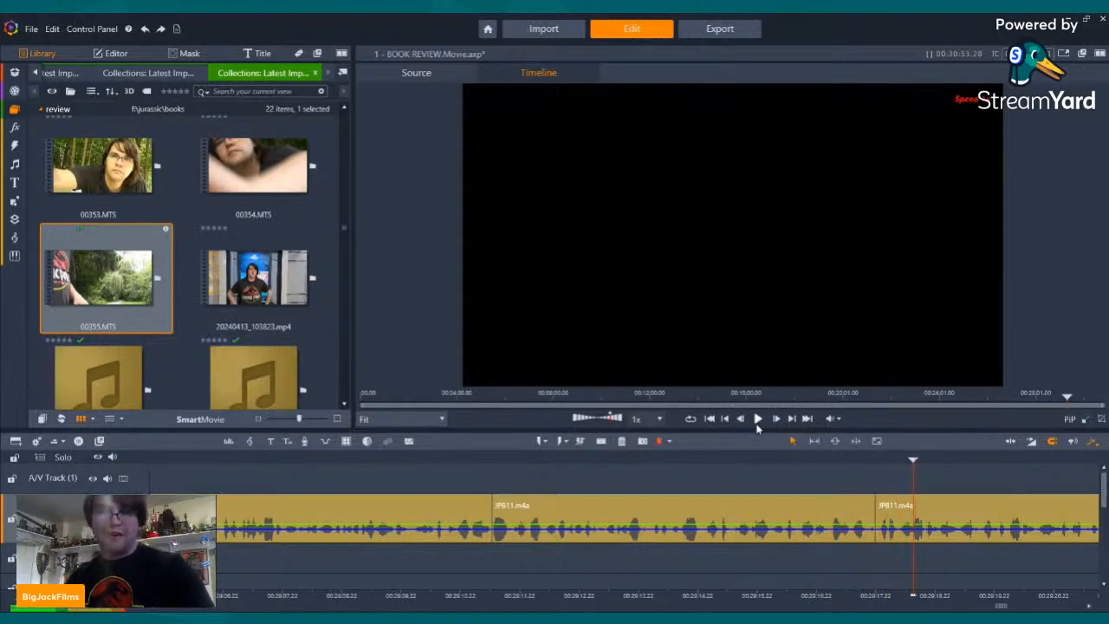
click(758, 420)
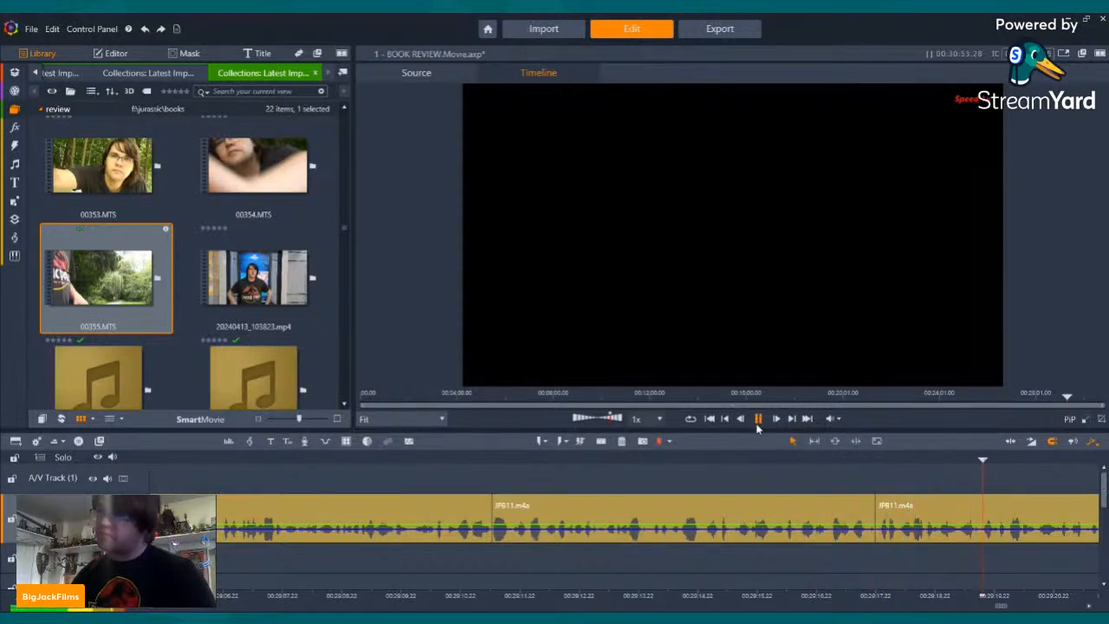
click(758, 419)
click(776, 462)
click(759, 419)
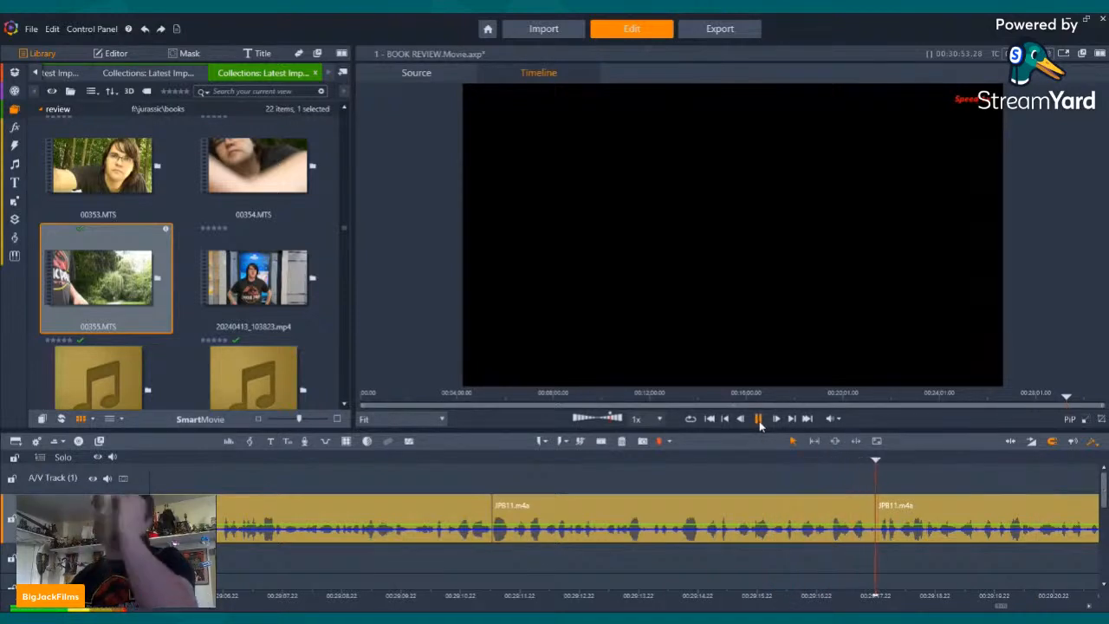
click(758, 419)
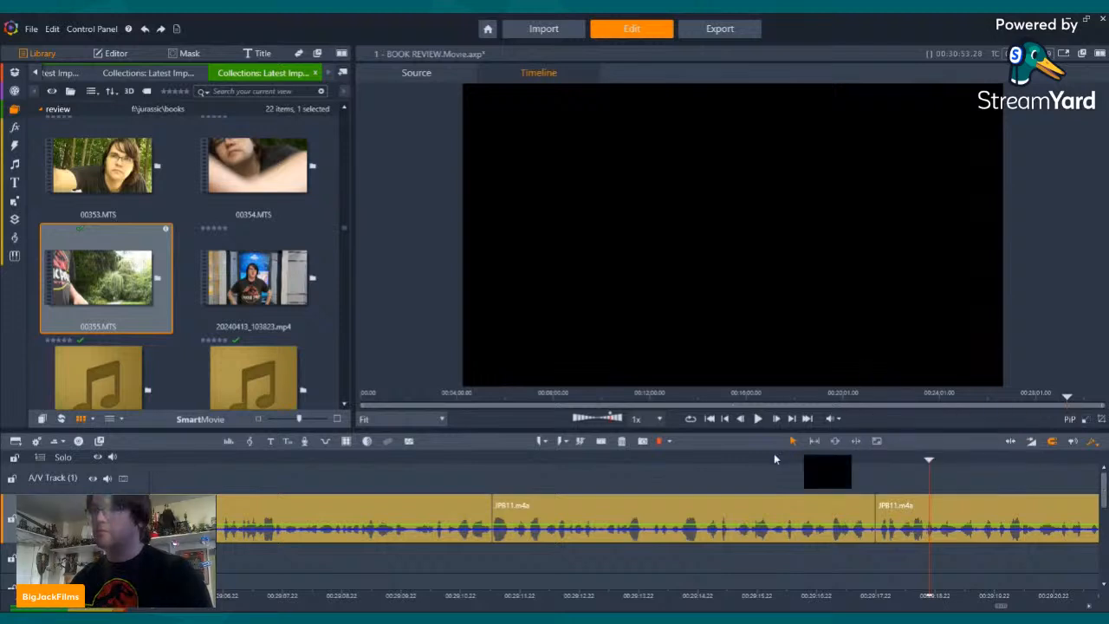
- Play on through JPB11.m4a, split it near 00:29:24 and 00:29:25, and delete the segment between the splits
click(758, 419)
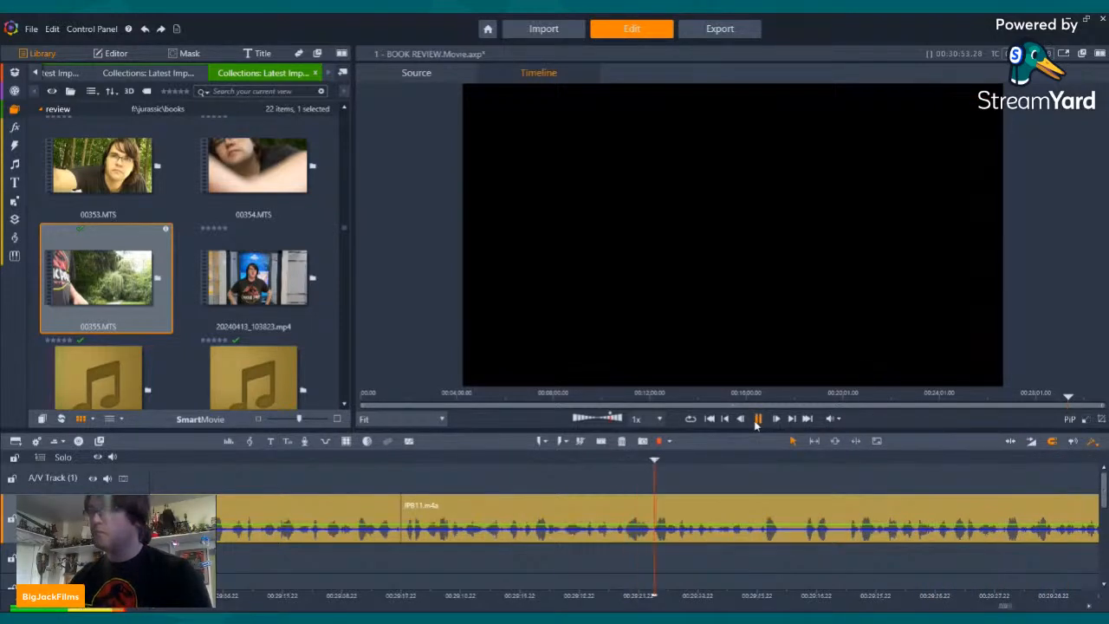
click(759, 419)
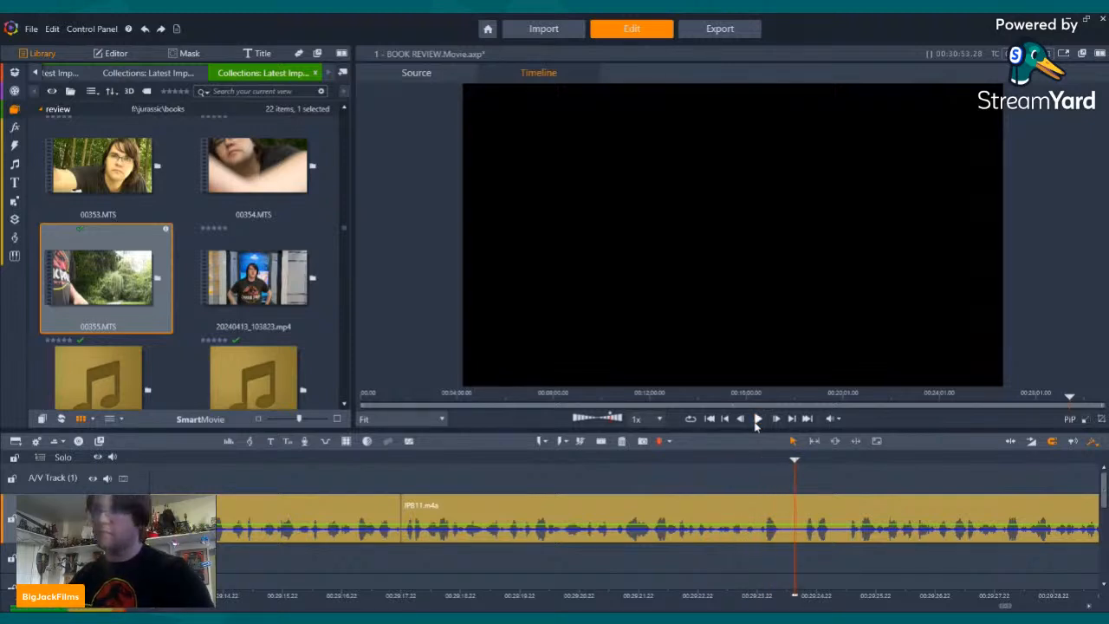
click(757, 420)
click(780, 460)
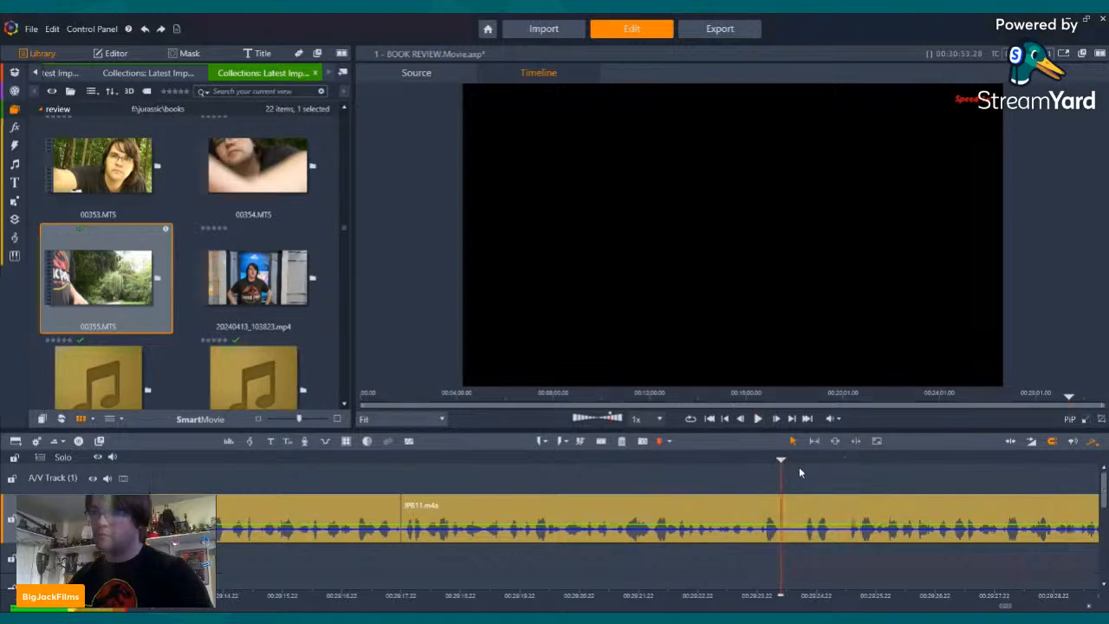
click(601, 441)
click(844, 460)
click(601, 441)
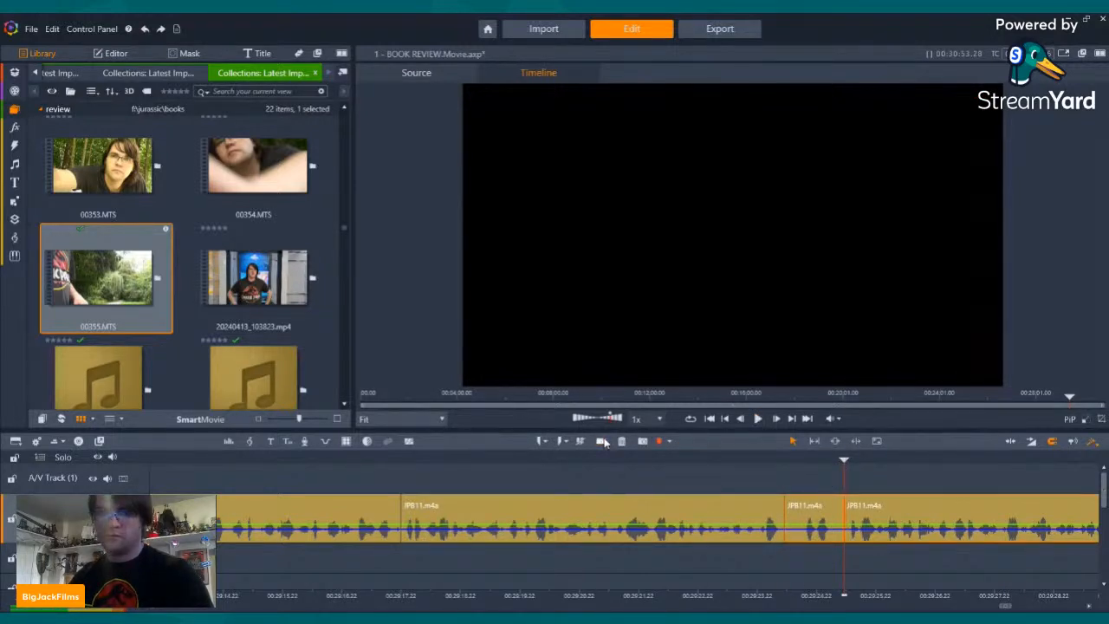
right_click(821, 518)
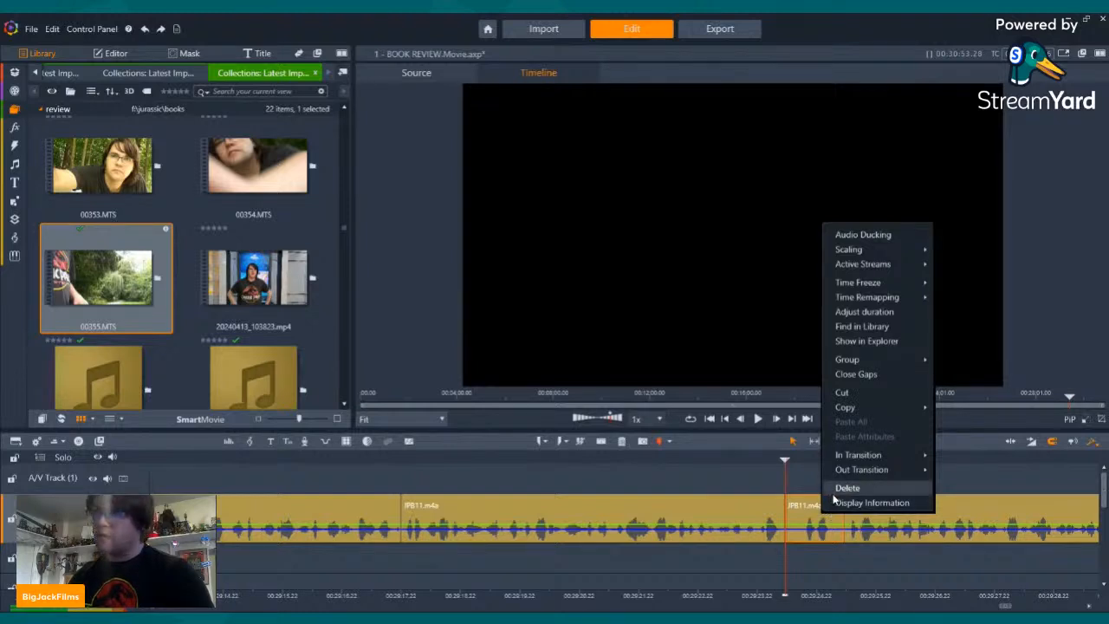
click(847, 488)
- Step back from the cut and replay JPB11.m4a across the join near 00:29:24 to check the narration flow
key(Left)
key(Left)
key(Left)
key(Left)
key(Left)
key(Left)
key(Left)
key(Left)
key(Left)
key(Left)
key(Left)
key(Left)
key(Left)
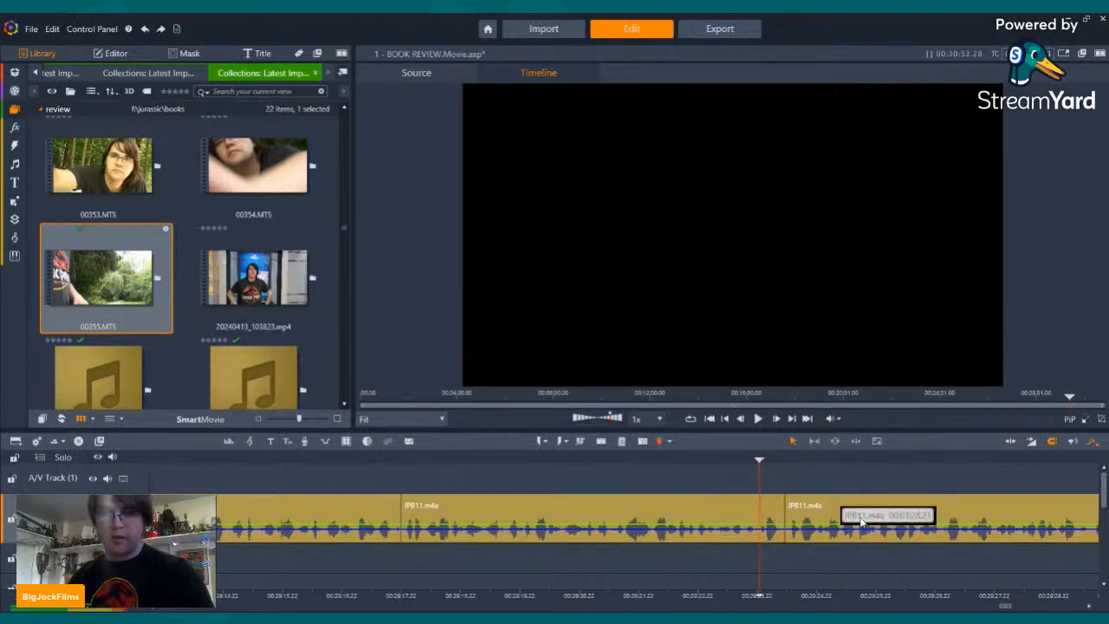
click(759, 419)
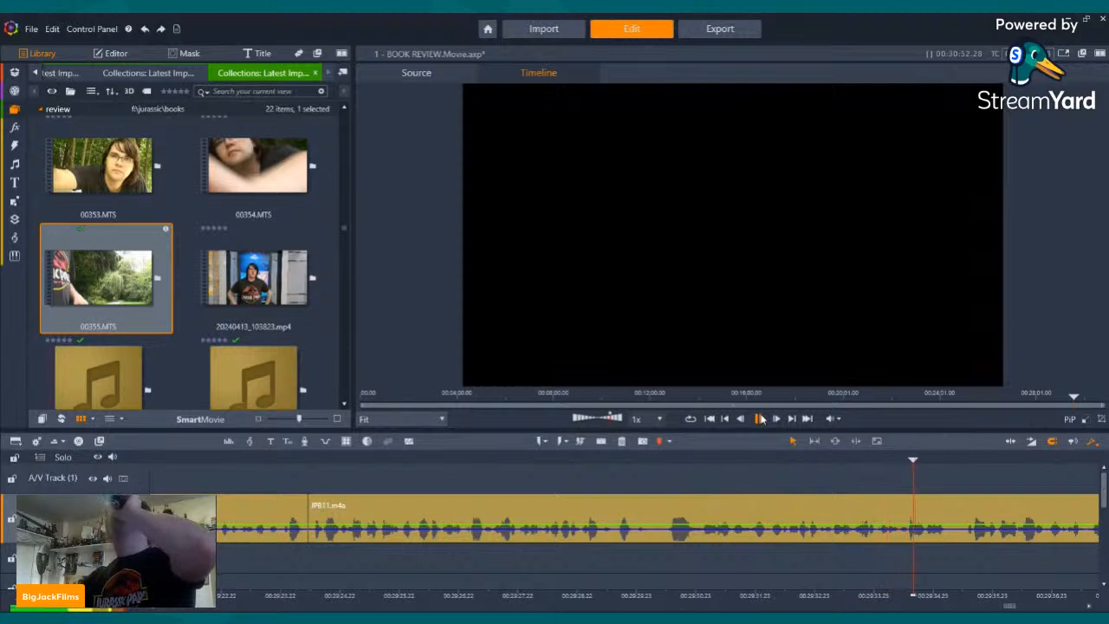
- Split JPB11.m4a near 00:29:34 and 00:29:35, and delete the segment between the splits
click(760, 419)
click(867, 461)
click(760, 419)
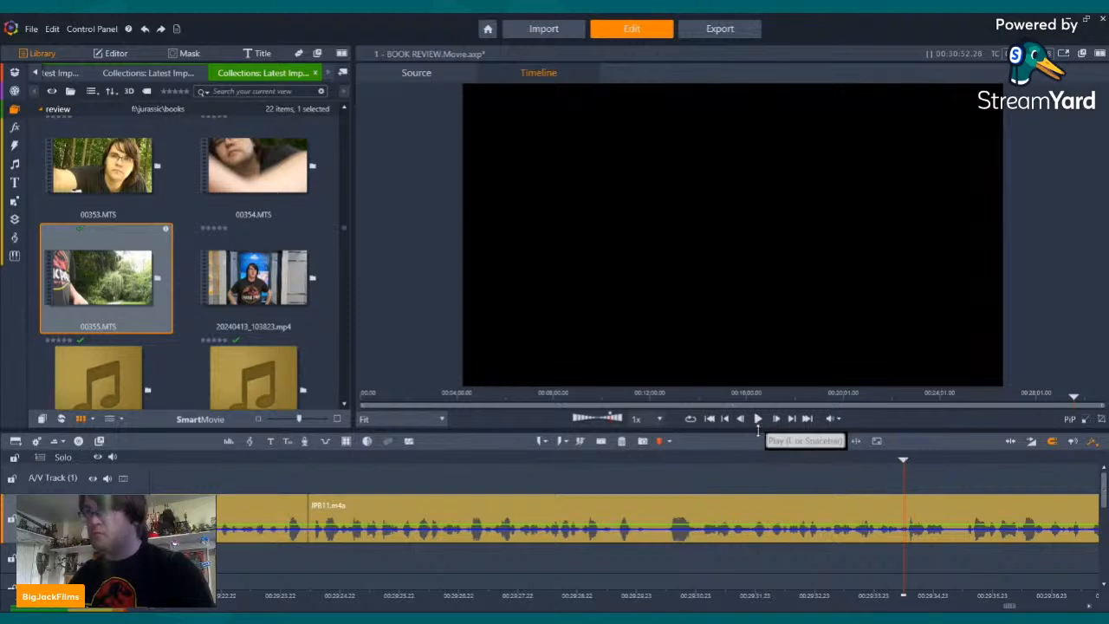
click(600, 442)
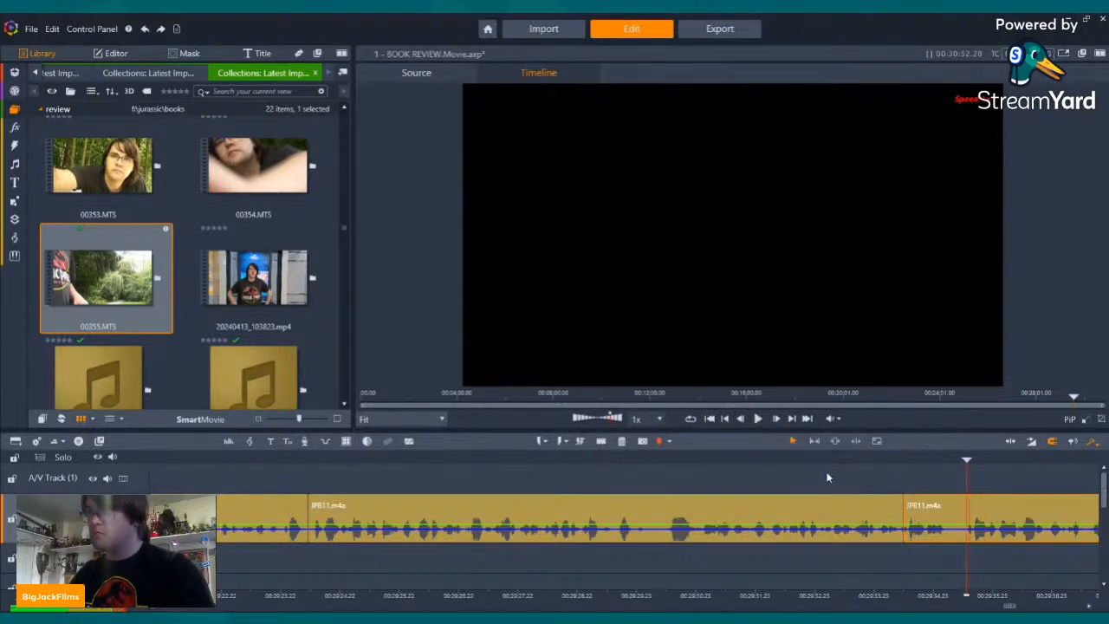
click(600, 442)
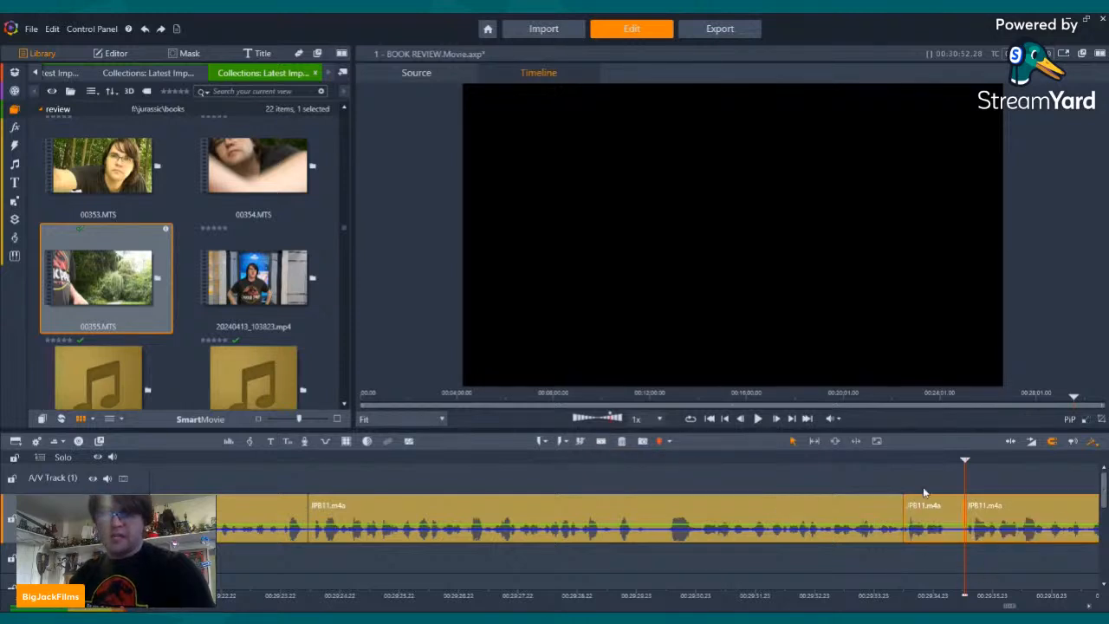
click(938, 514)
right_click(935, 510)
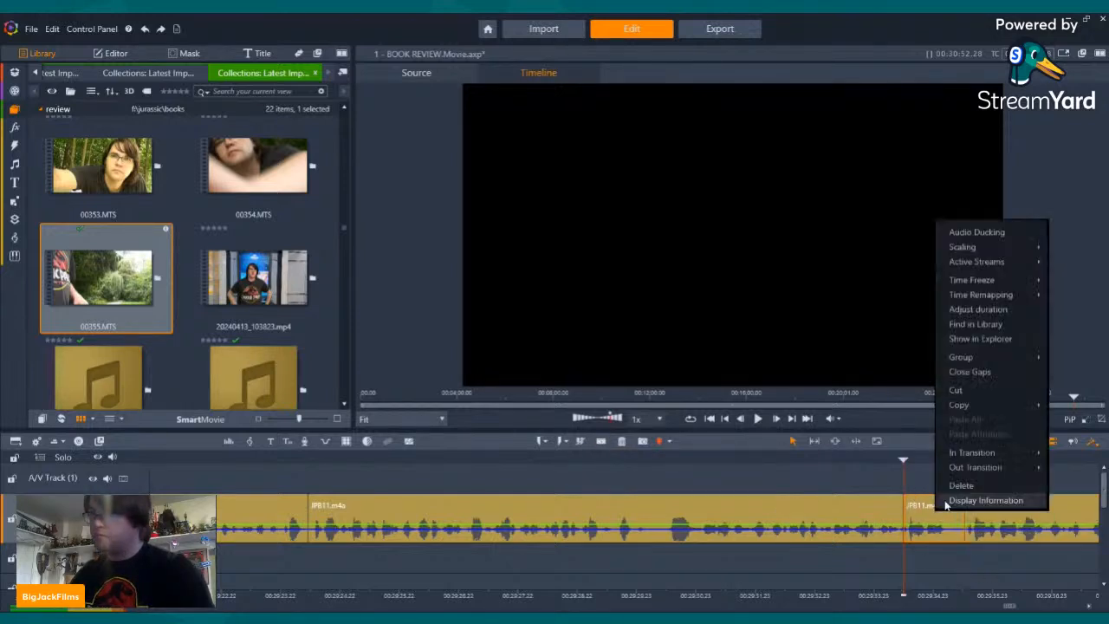
click(960, 485)
- Play on through JPB11.m4a, split both ends of the short segment just after 00:29:37, and delete it
click(759, 419)
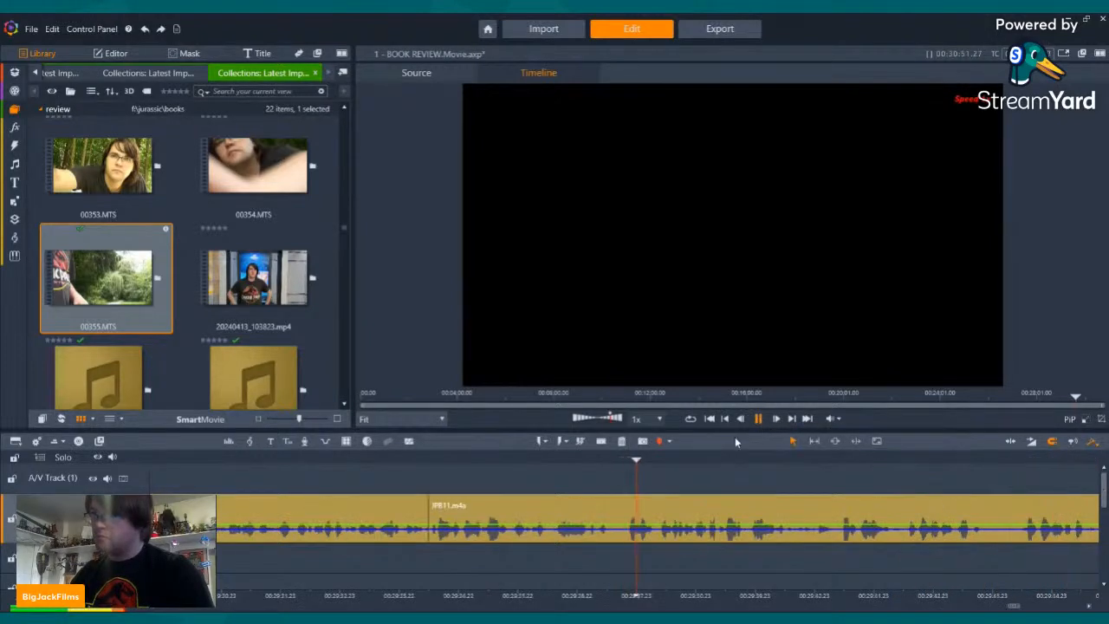
click(562, 475)
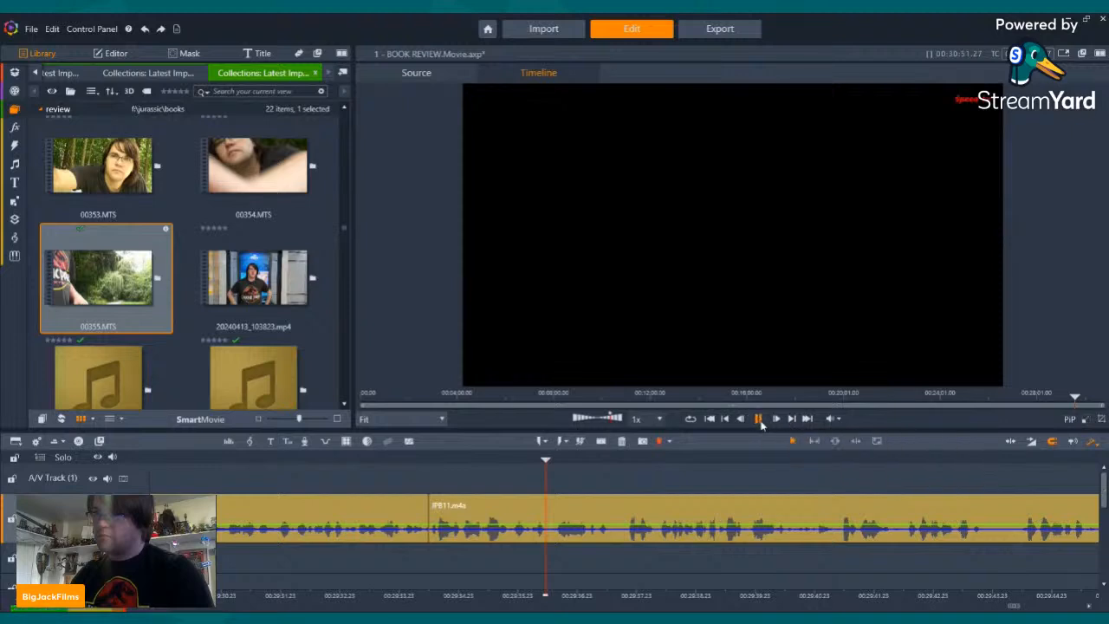
click(759, 420)
click(602, 441)
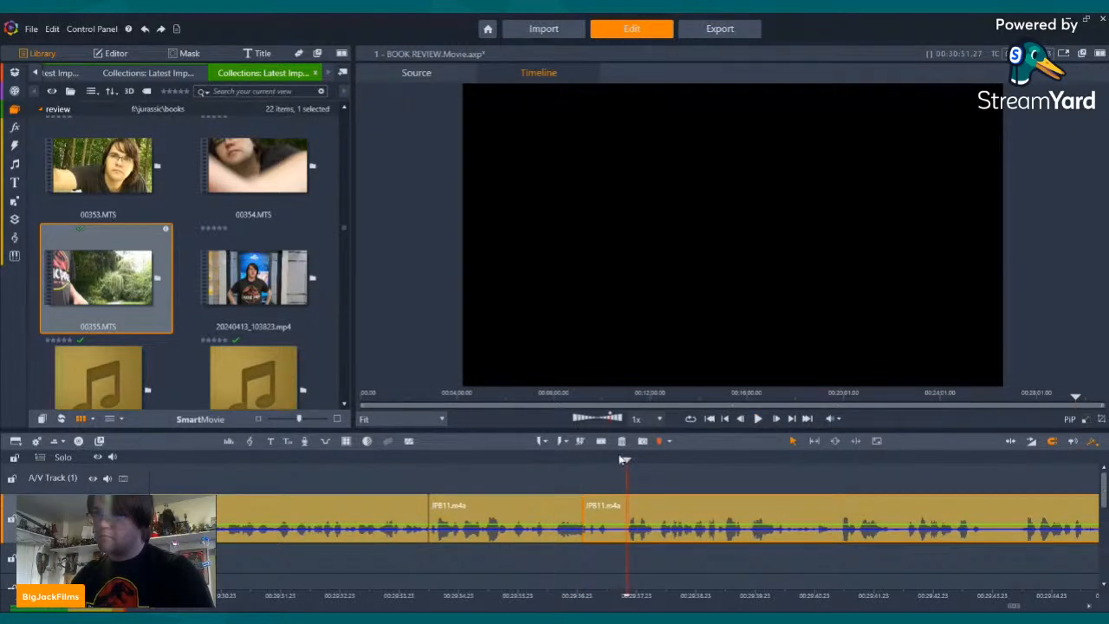
click(601, 440)
click(601, 507)
click(624, 441)
- Play past the join near 00:29:37, split JPB11.m4a shortly after it, and delete the remaining short piece between join and split
click(759, 419)
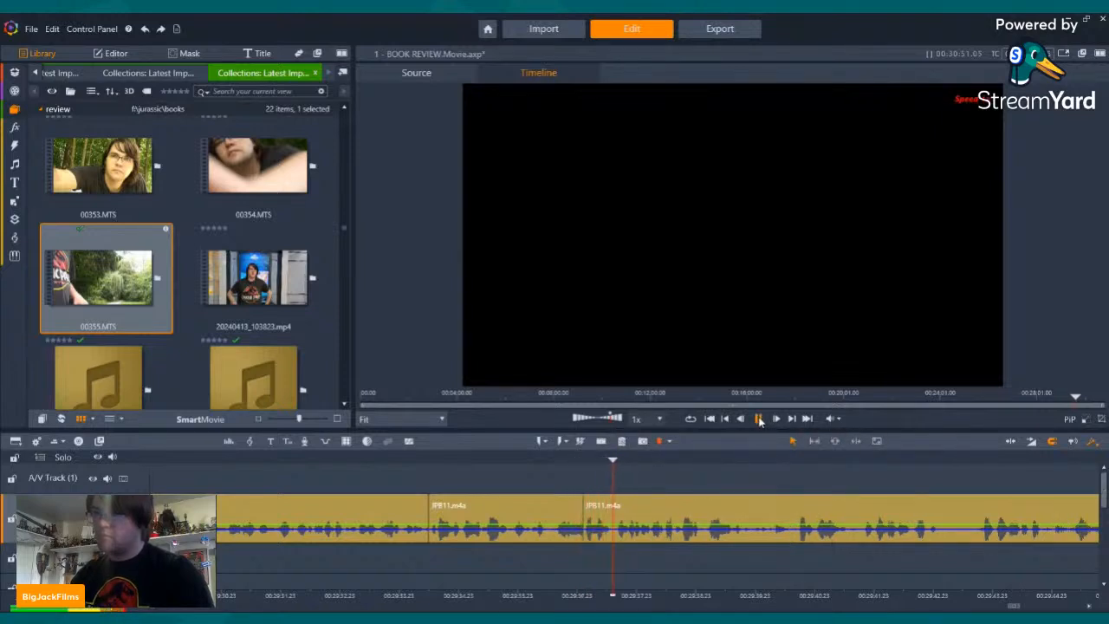
click(759, 419)
drag(647, 460, 618, 460)
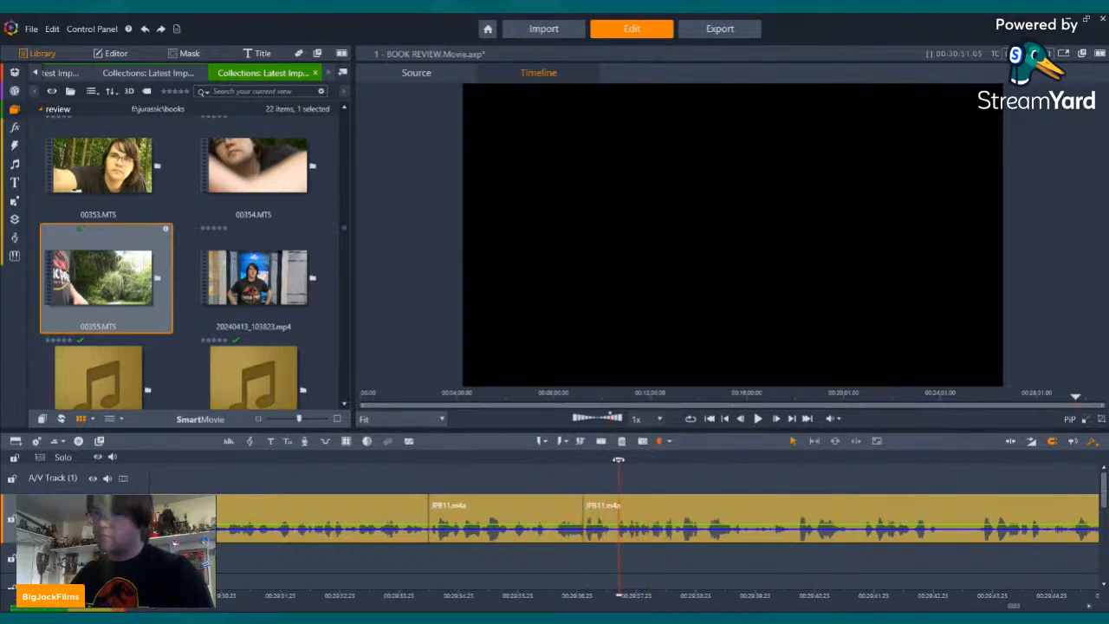
click(602, 440)
click(600, 513)
click(624, 442)
- Play on through JPB11.m4a, split it near 00:29:41 and 00:29:43, and delete the segment between the splits
click(757, 418)
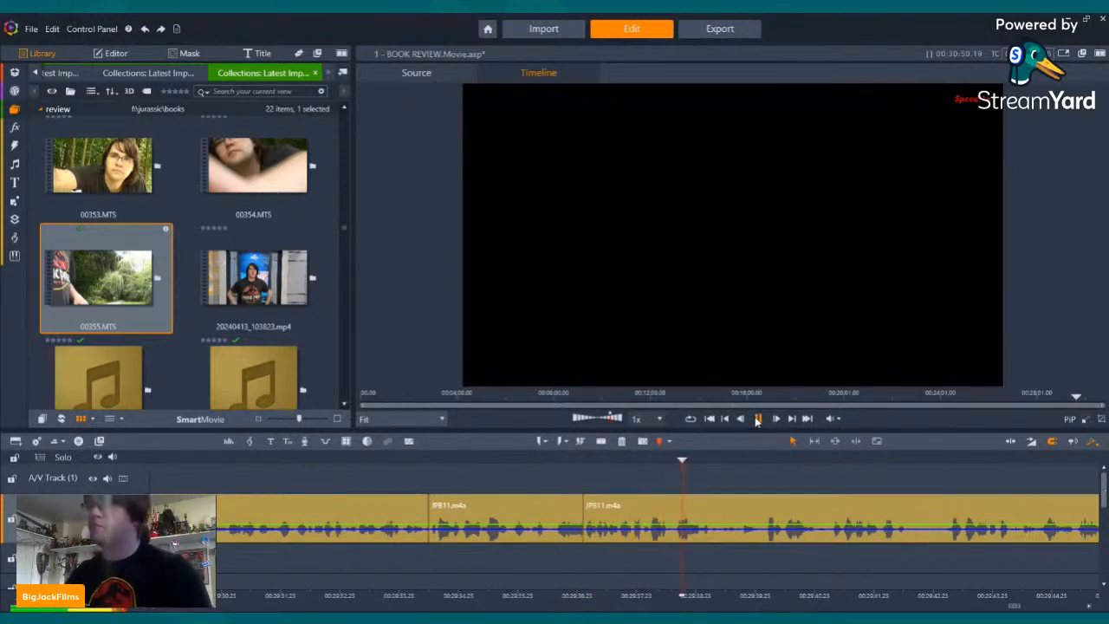
click(758, 419)
click(600, 441)
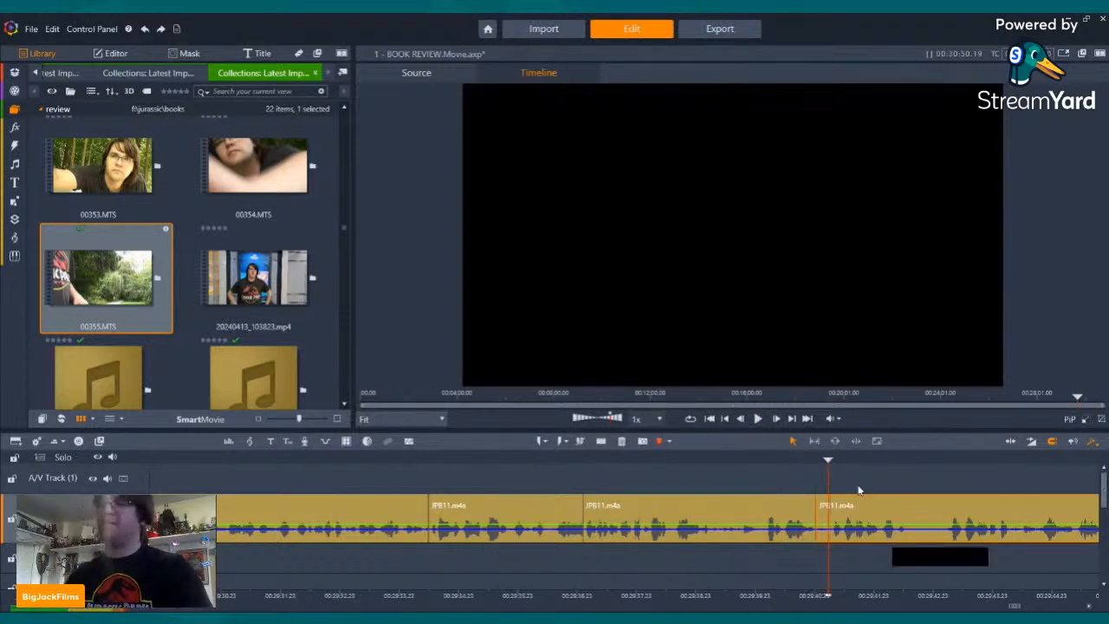
click(758, 419)
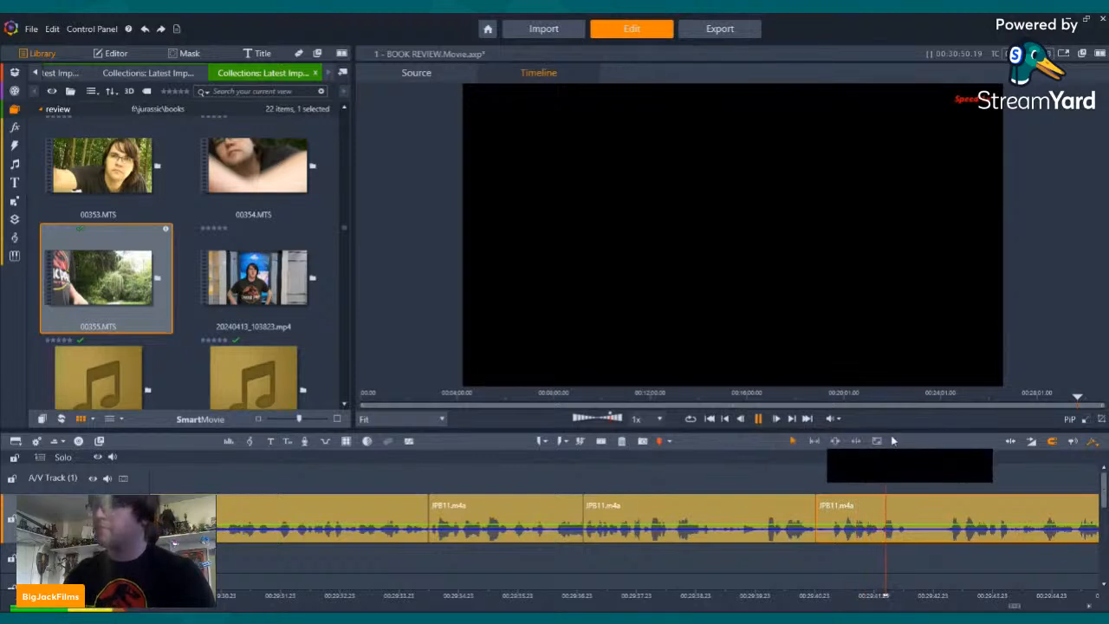
click(943, 457)
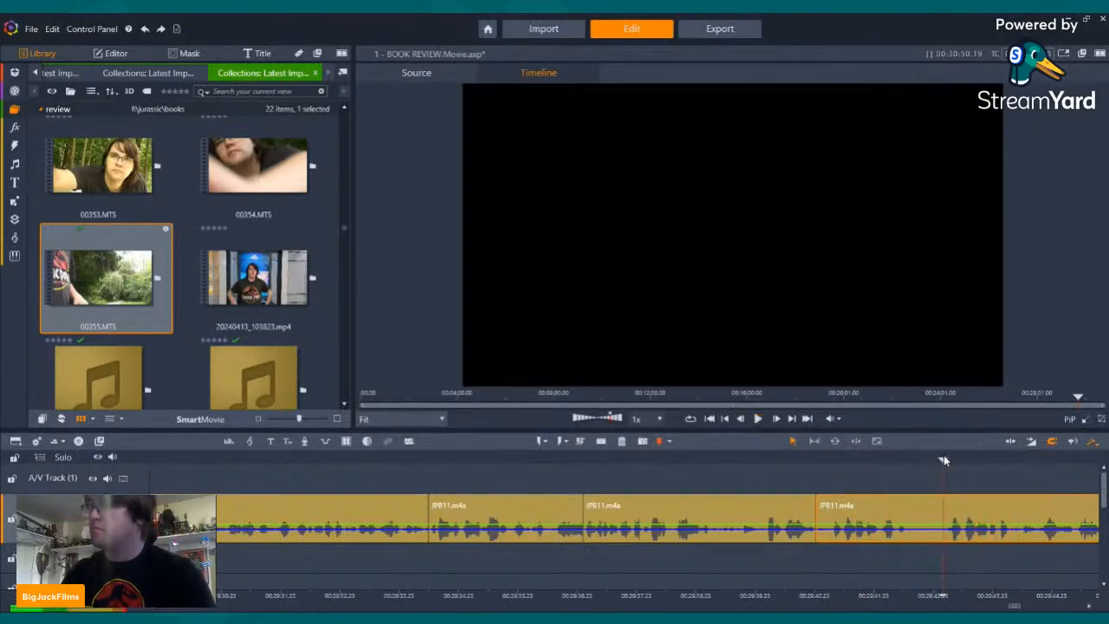
click(601, 441)
click(908, 527)
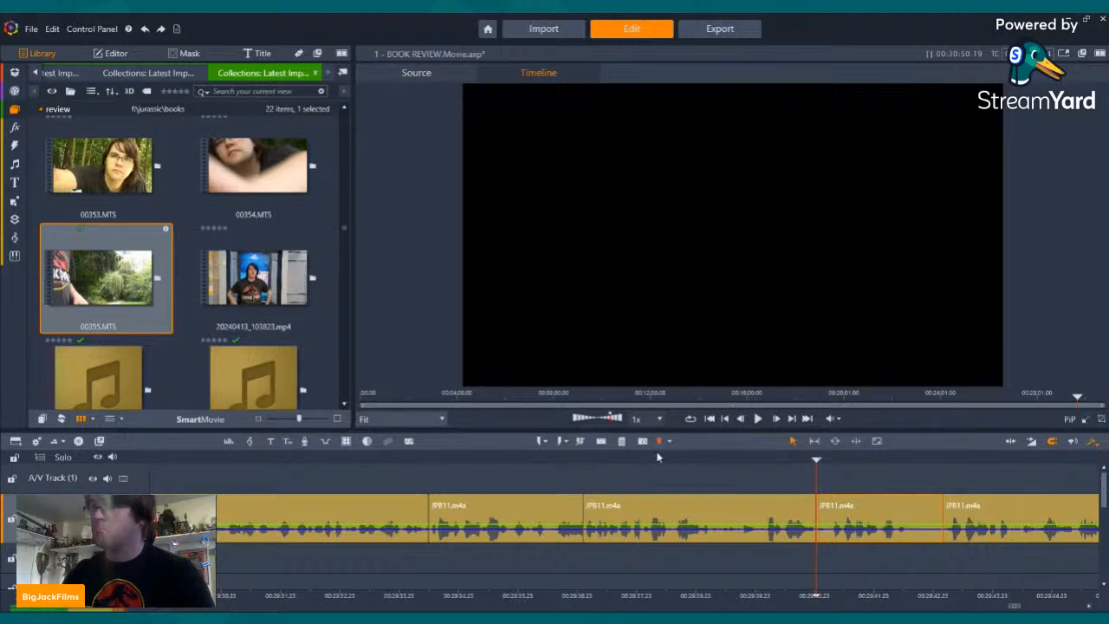
click(622, 441)
- Replay across the last join and play on, split JPB11.m4a between about 00:29:47 and 00:29:48, and delete that segment
click(801, 460)
click(757, 418)
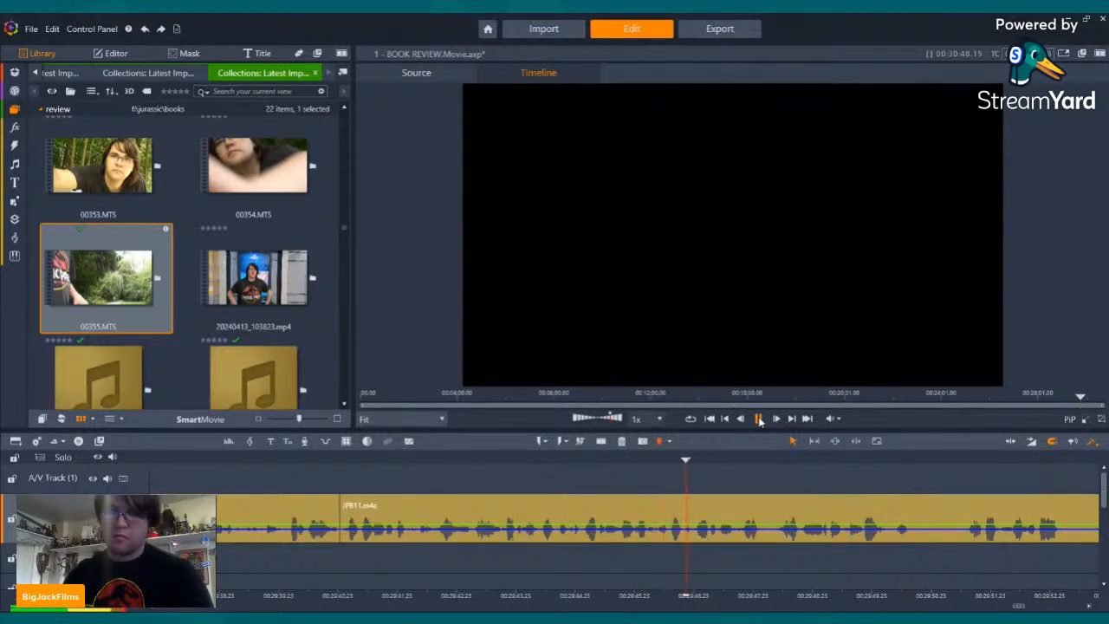
click(699, 456)
click(759, 419)
click(759, 418)
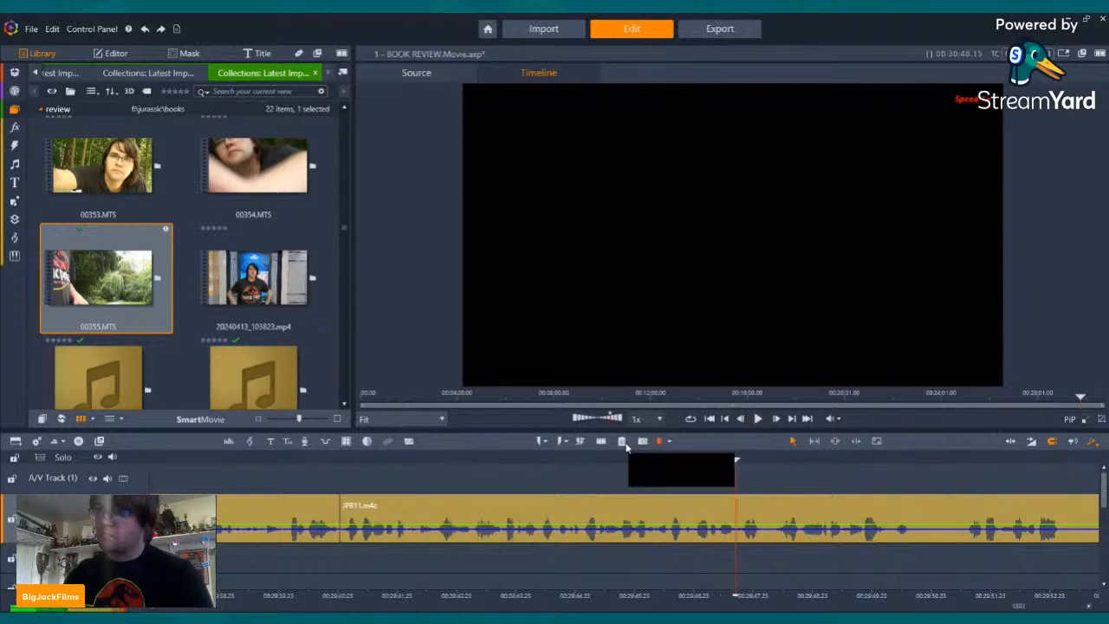
click(604, 442)
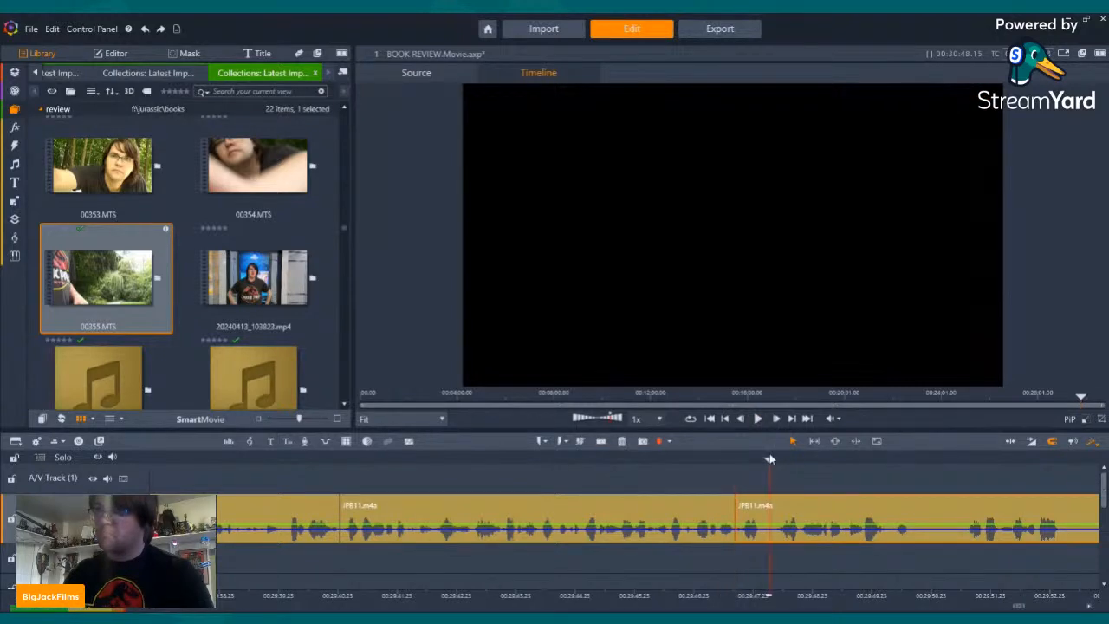
click(602, 441)
click(759, 516)
click(623, 441)
- Replay across the last join, split JPB11.m4a near 00:29:50 and 00:29:51, and delete the pause between the splits
click(719, 459)
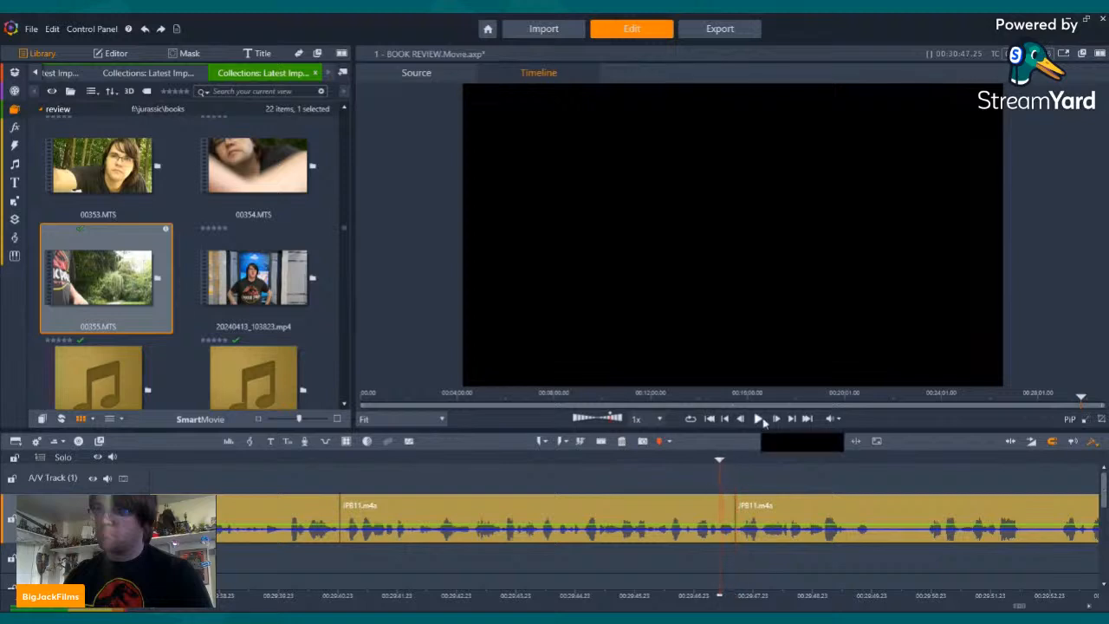
click(758, 420)
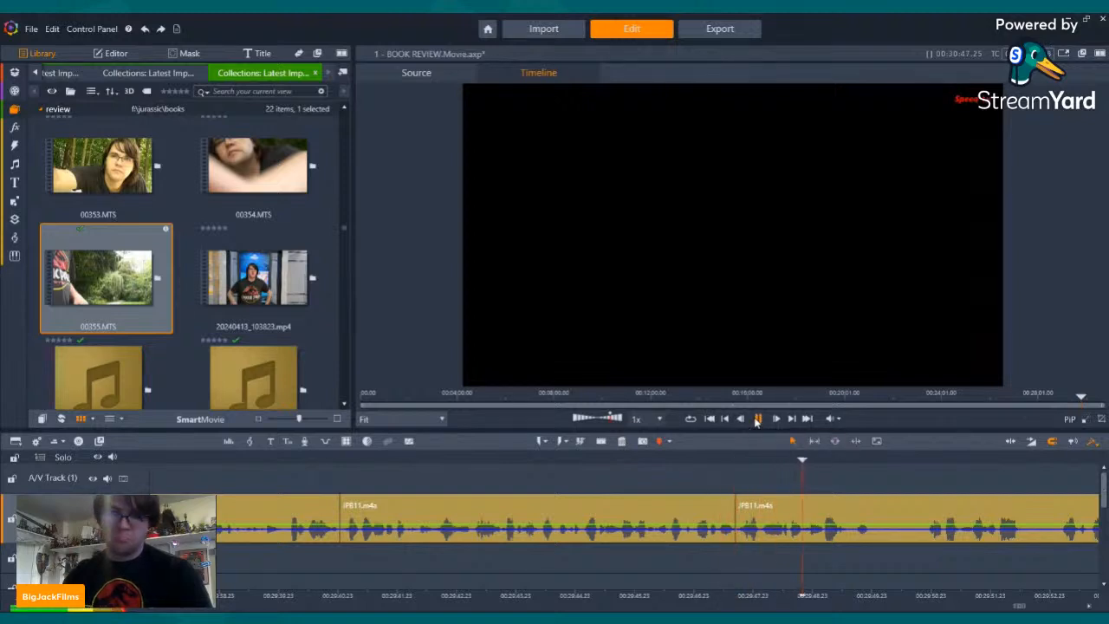
click(758, 419)
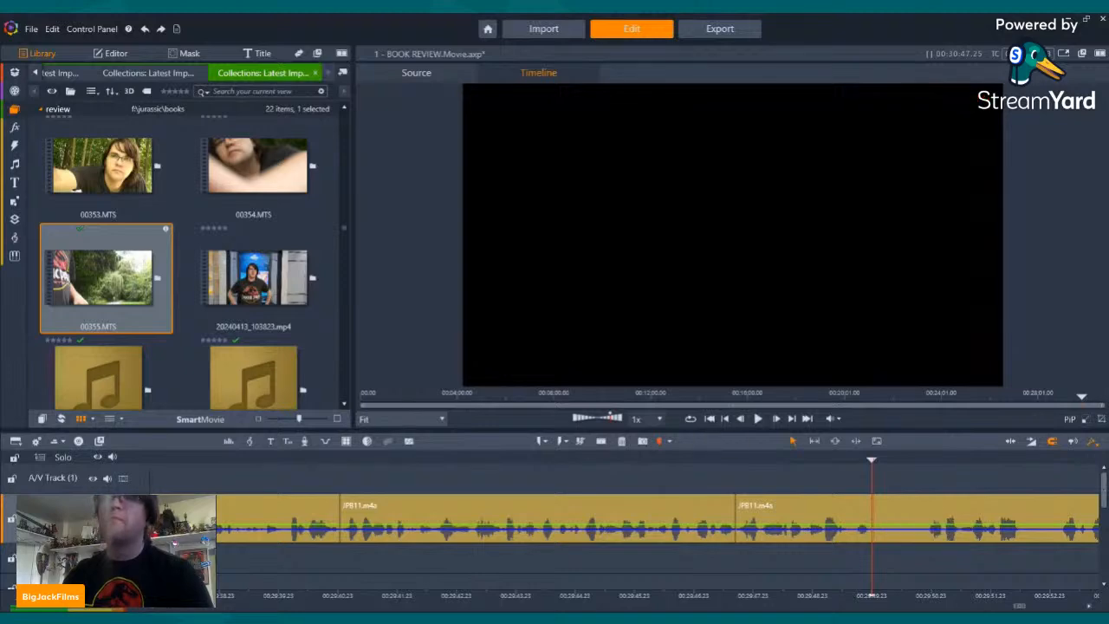
click(598, 442)
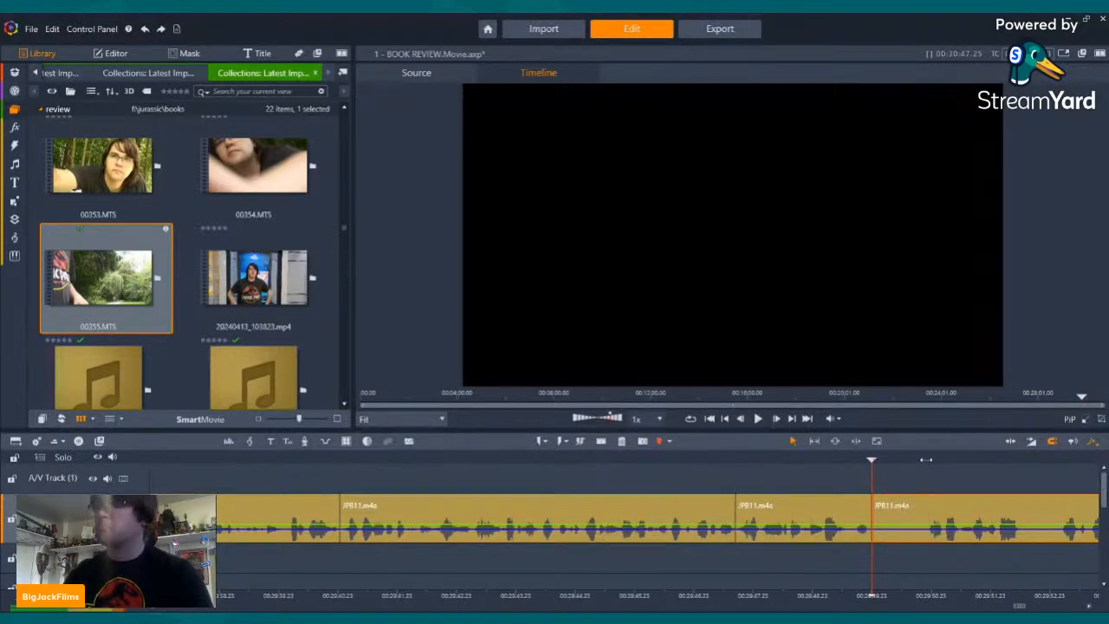
key(space)
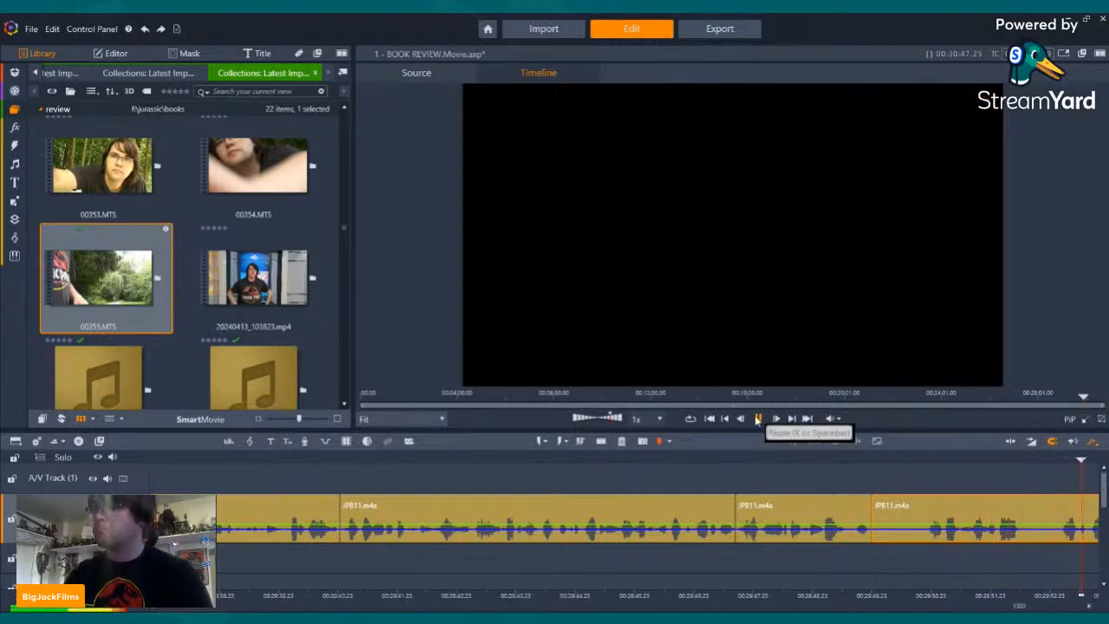
click(461, 459)
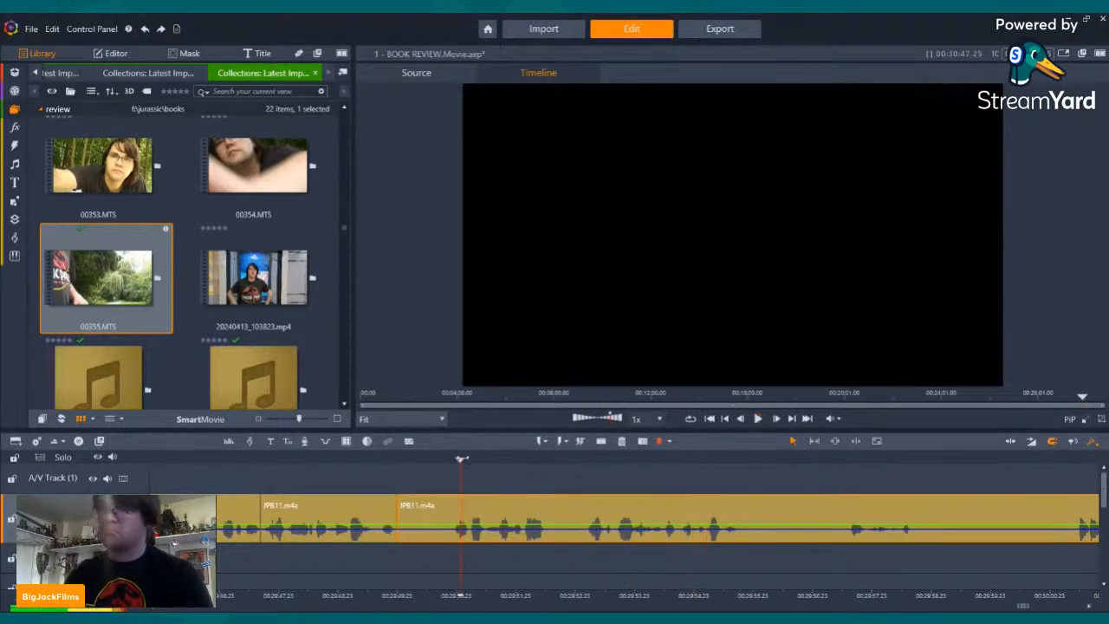
click(598, 444)
click(423, 522)
click(622, 441)
- Play on through JPB11.m4a, split off the segment between about 00:29:51 and 00:29:52, and delete it
click(757, 419)
key(space)
click(601, 441)
click(758, 419)
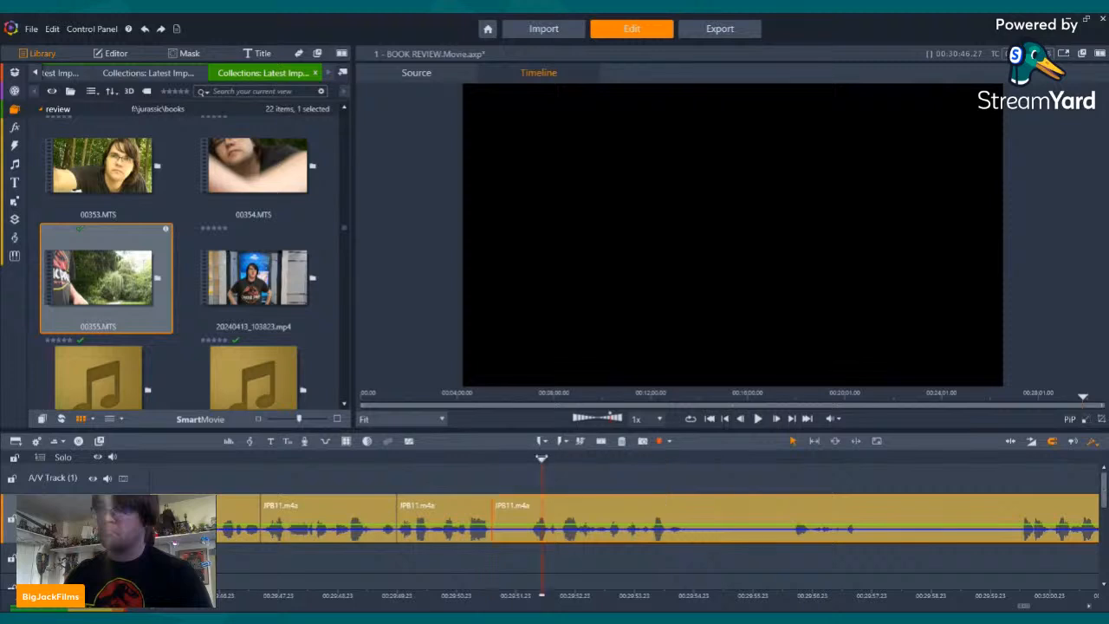
click(757, 419)
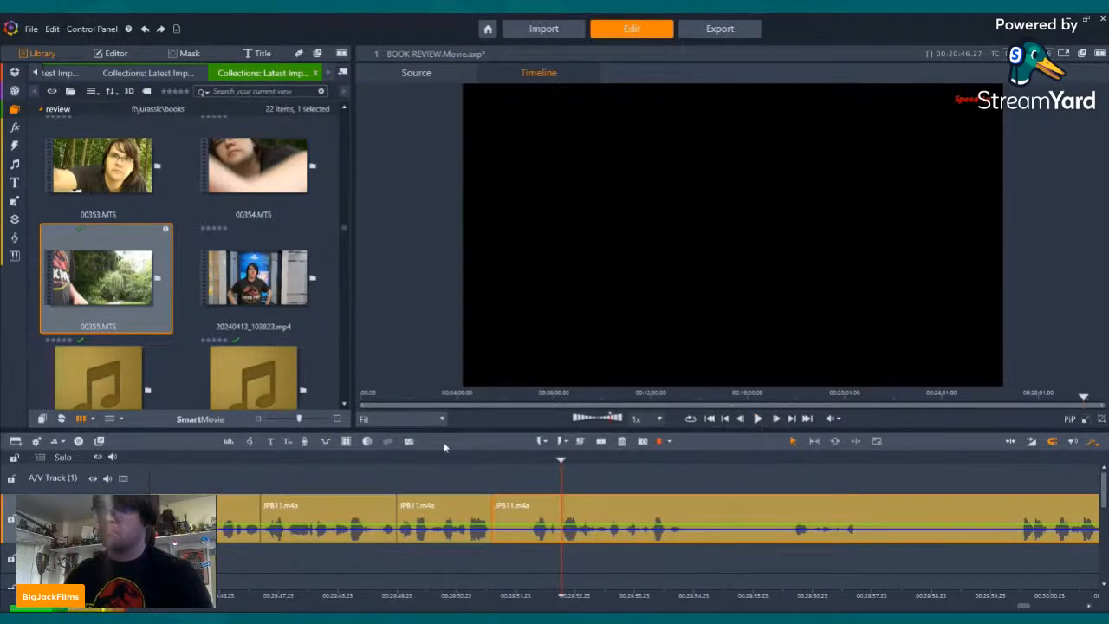
click(601, 441)
click(544, 516)
key(Delete)
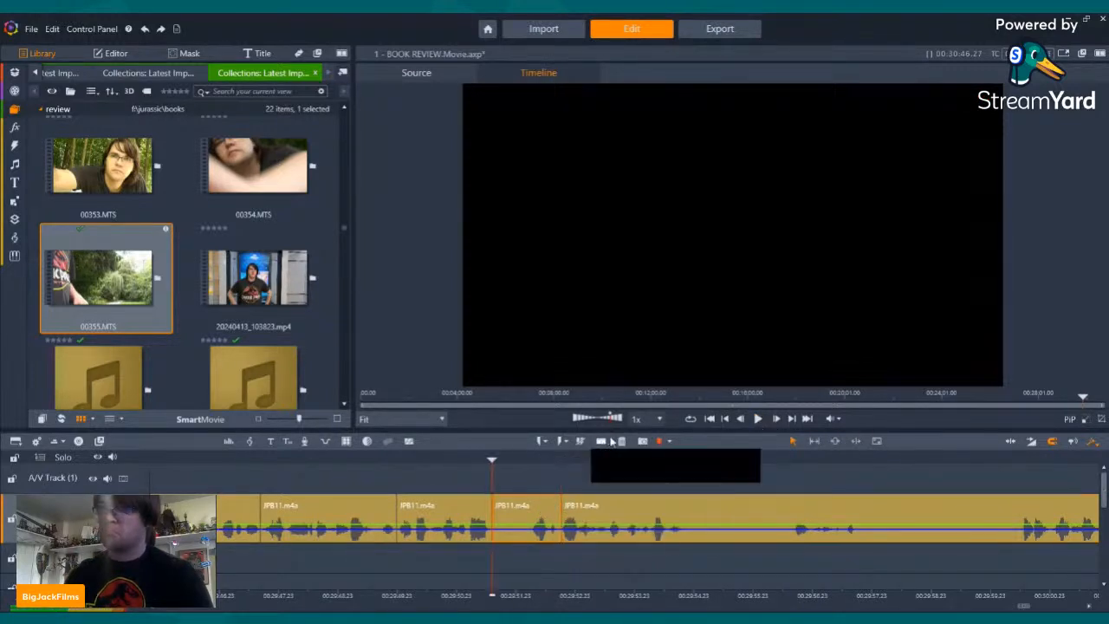
- Play on through JPB11.m4a, split both ends of the pause between about 00:29:53 and 00:29:55, and delete it
click(757, 419)
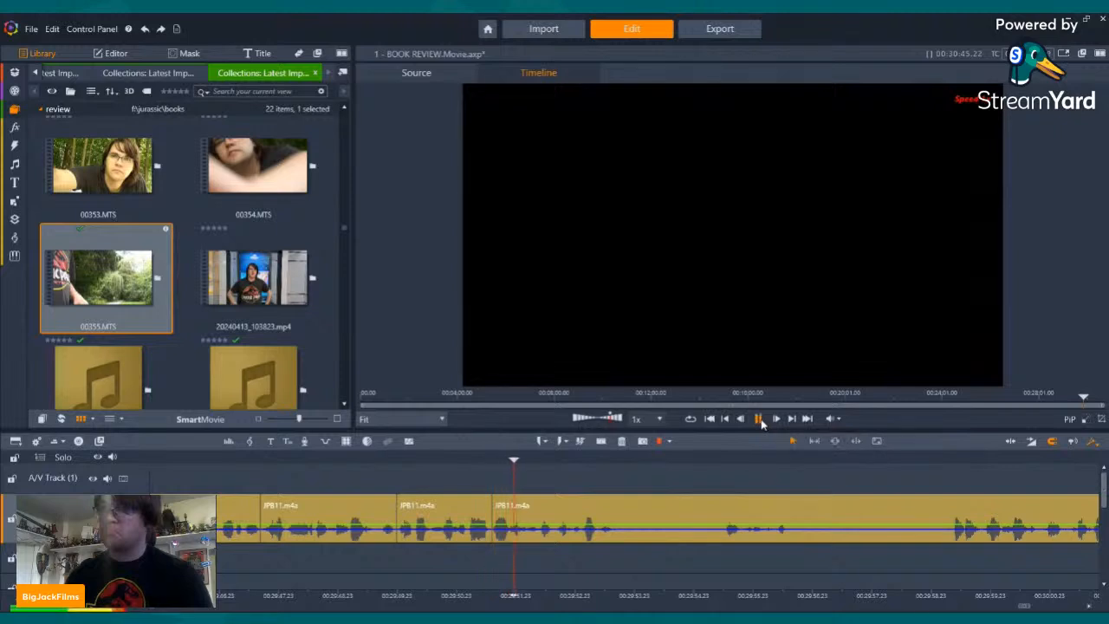
click(758, 419)
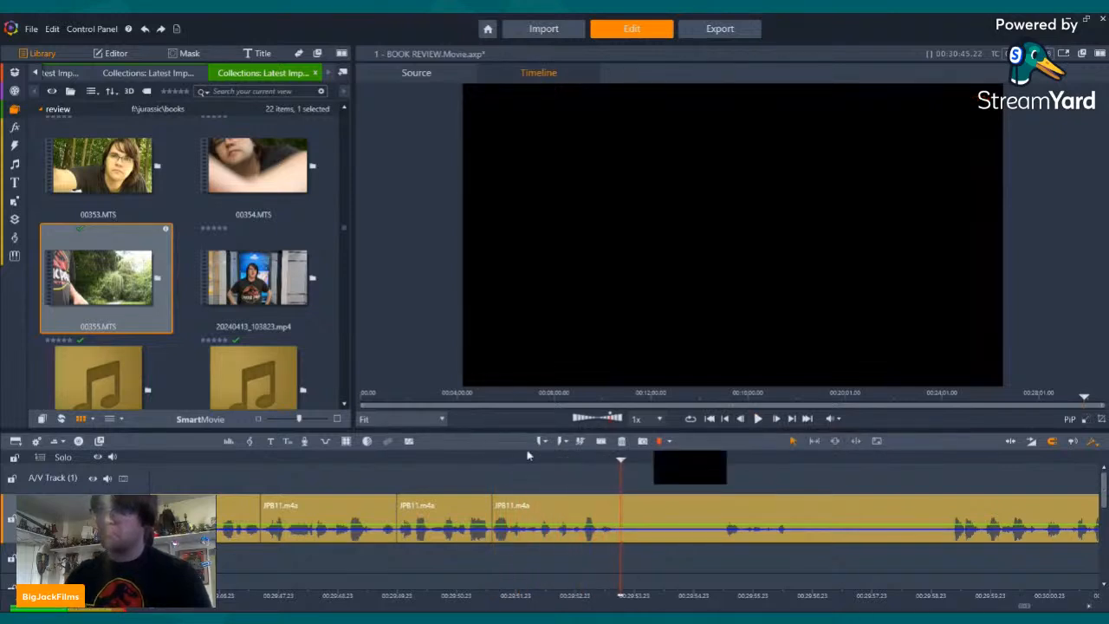
click(601, 441)
click(757, 420)
click(724, 458)
key(Left)
key(Left)
key(Left)
key(Left)
key(Left)
key(Left)
key(Left)
key(Left)
key(Left)
key(Left)
key(Left)
key(Left)
key(Left)
key(Left)
key(Left)
key(Right)
key(Right)
key(Right)
key(Right)
key(Right)
key(Right)
key(Right)
key(Right)
key(Right)
key(Right)
key(Right)
key(Right)
key(Right)
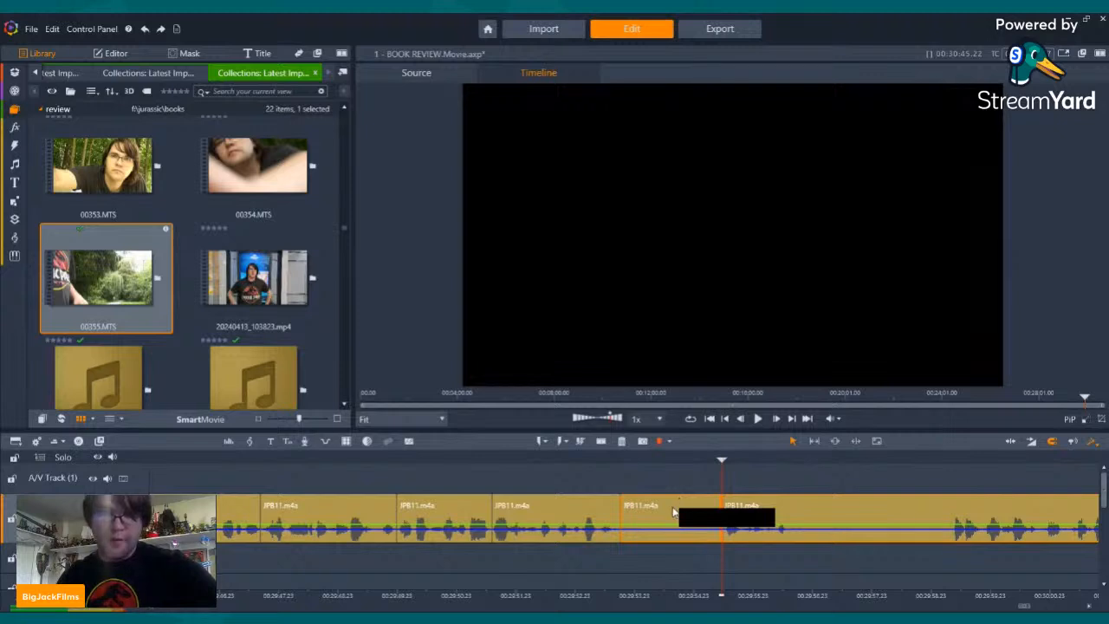
right_click(668, 515)
click(699, 485)
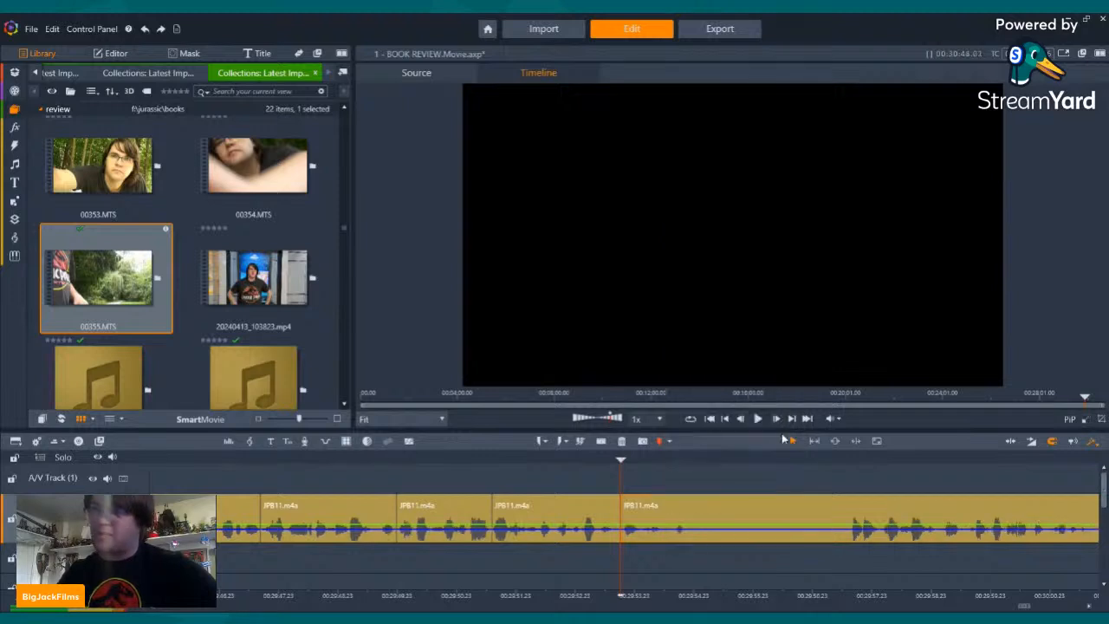
- Play on, split JPB11.m4a near 00:29:55 and just before the speech resumes around 00:29:57, and delete the silence between
click(756, 421)
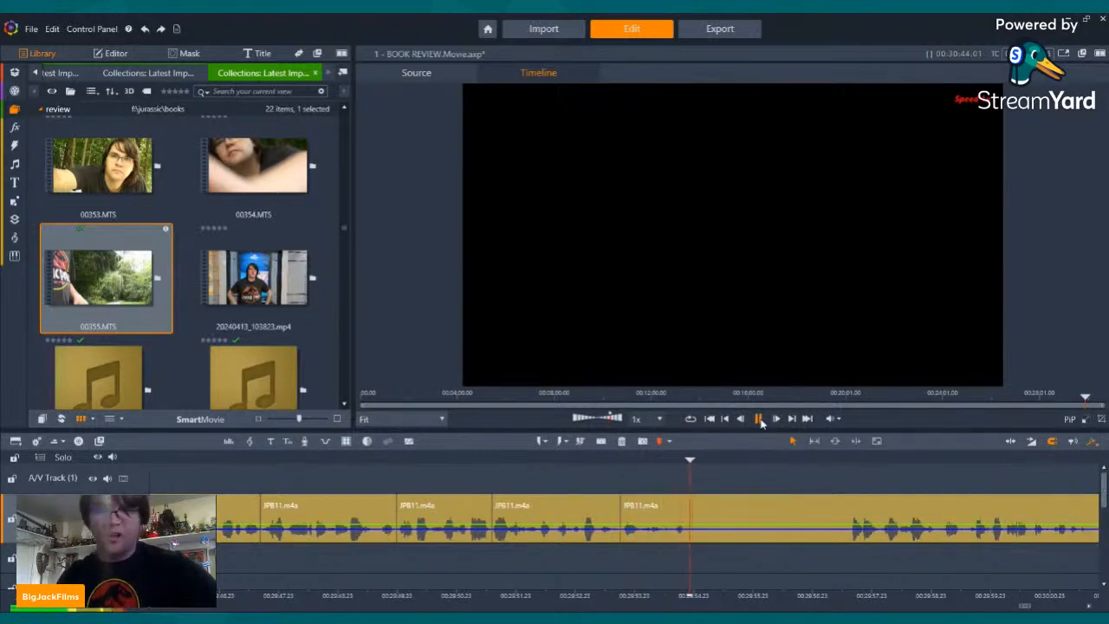
click(601, 440)
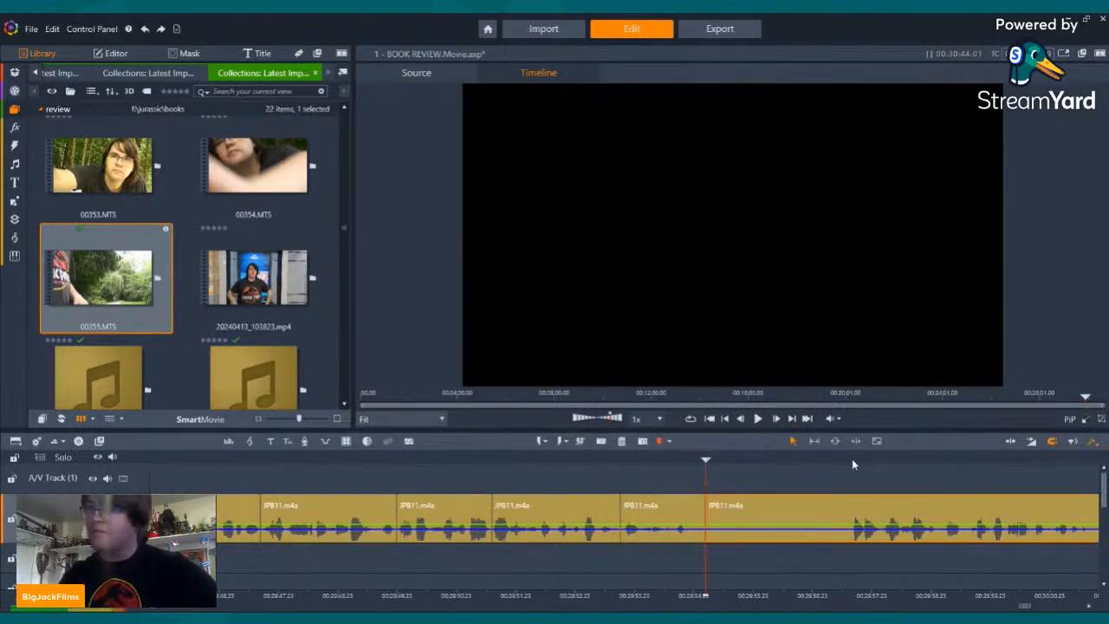
click(612, 447)
click(774, 517)
click(620, 441)
- Step back and replay JPB11.m4a across the join near 00:29:55, listening on past 00:30:08
key(Left)
key(Left)
key(Left)
key(Left)
key(Left)
key(Left)
key(Left)
key(Left)
key(Left)
key(Left)
click(758, 418)
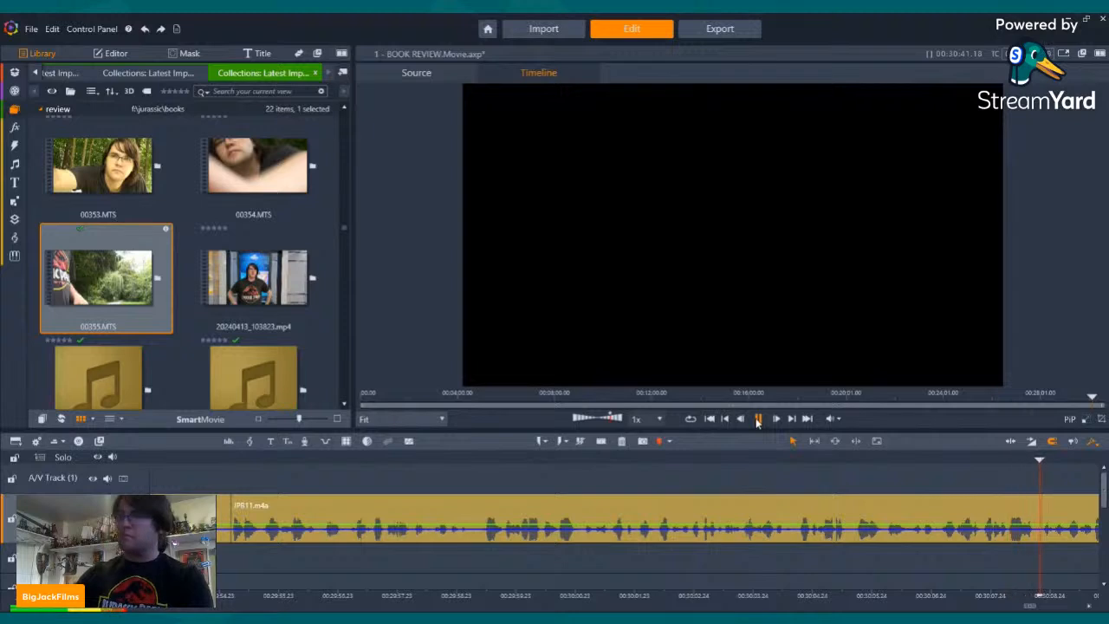
- Replay JPB11.m4a, split off the segment between about 00:30:09 and 00:30:10, and delete it
click(484, 463)
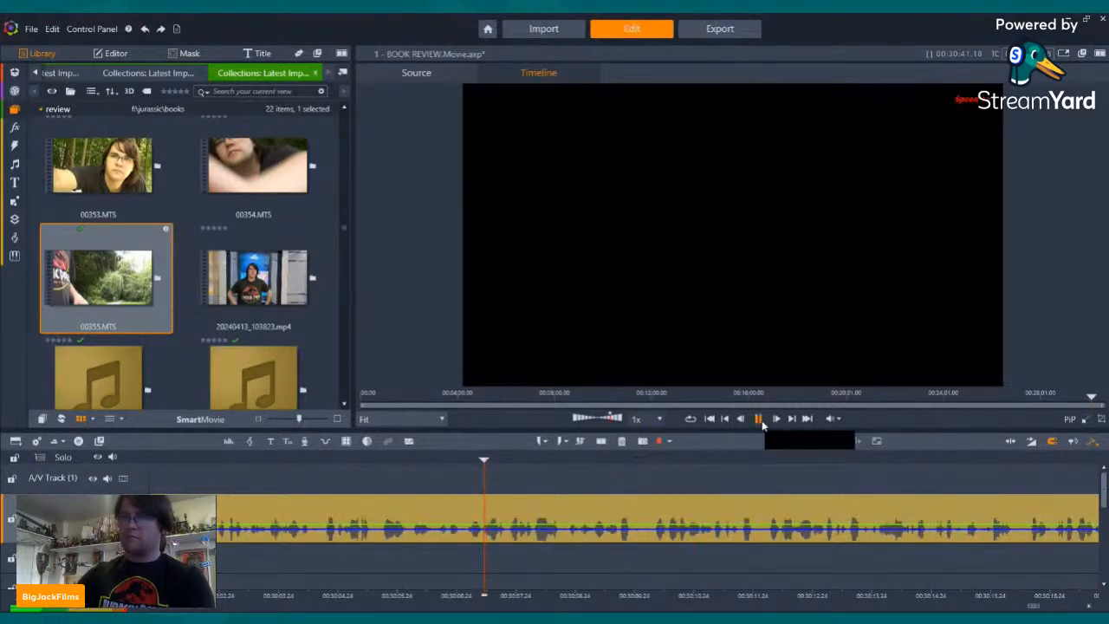
click(760, 419)
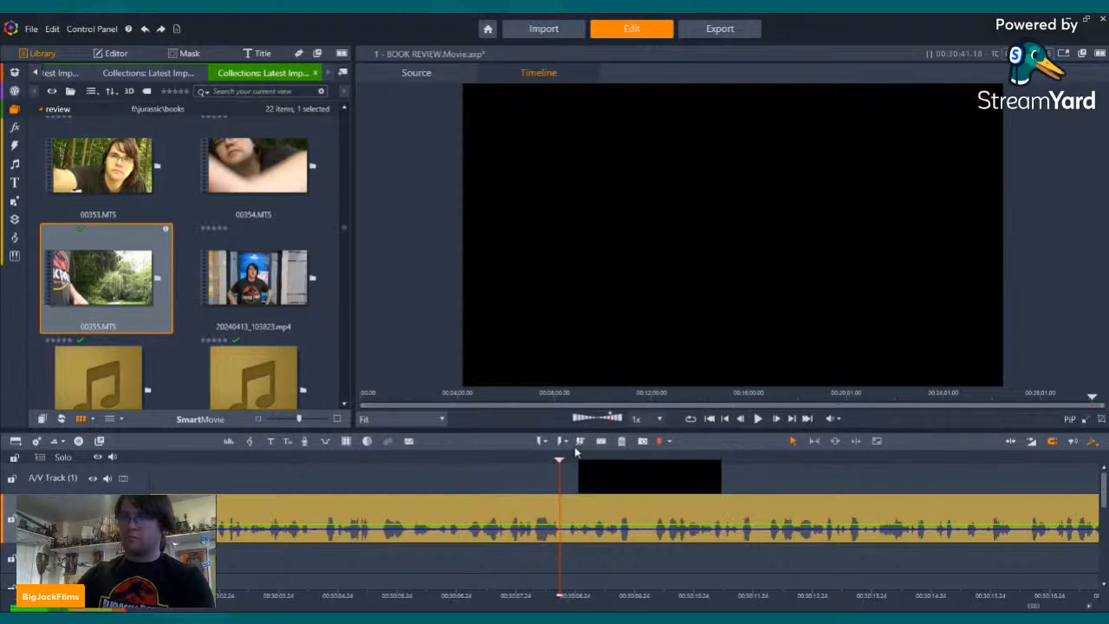
click(651, 464)
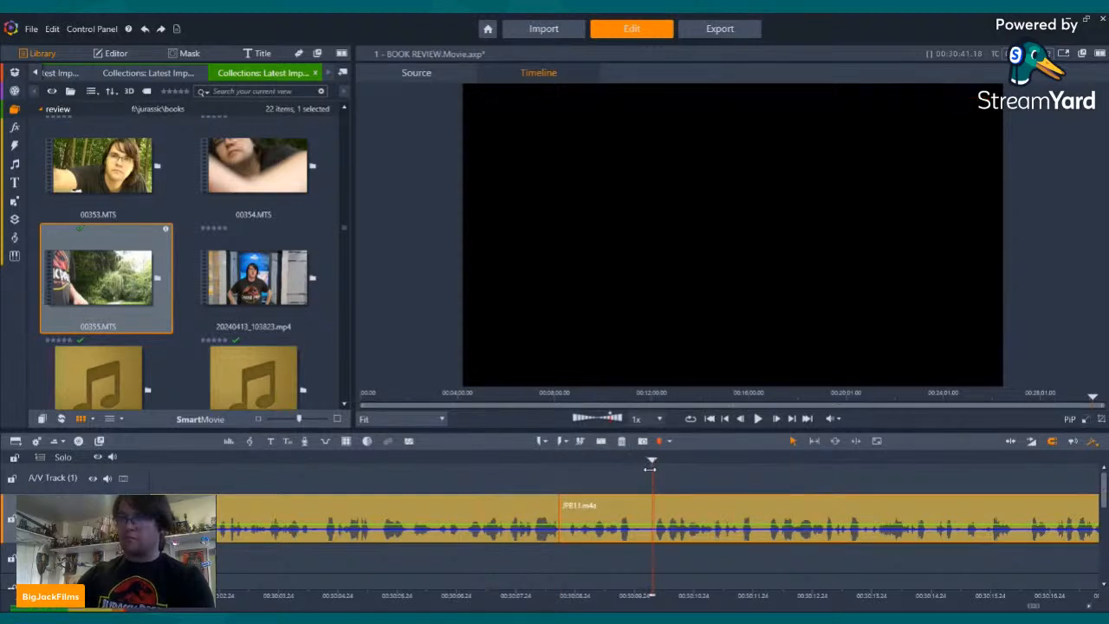
click(601, 441)
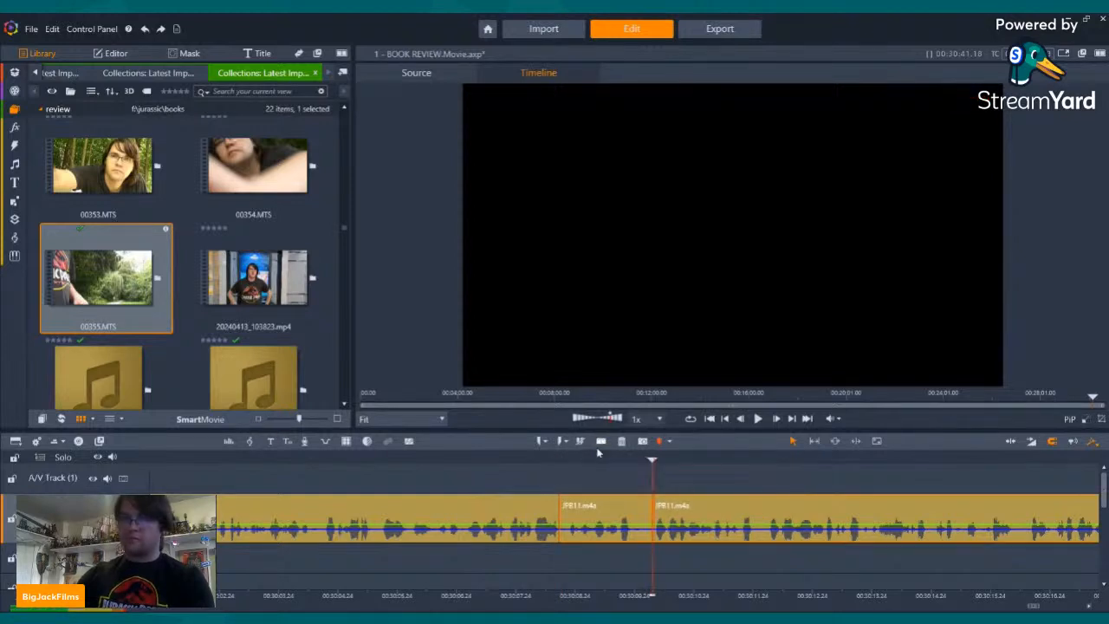
right_click(595, 533)
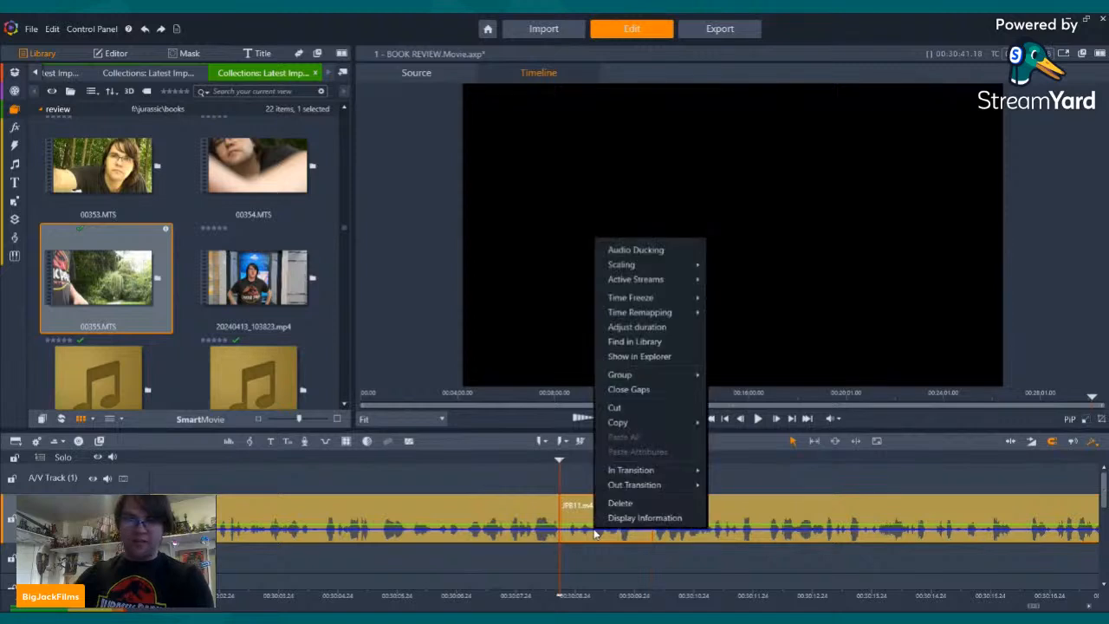
click(598, 501)
- Replay across the join near 00:30:09, split JPB11.m4a just before 00:30:11, and delete the segment between the join and that split
key(Left)
key(Left)
key(Left)
key(Left)
key(Left)
key(Left)
key(Left)
key(Left)
key(Left)
key(Left)
key(Left)
key(Left)
key(Left)
key(Left)
key(Left)
key(Left)
key(Left)
key(Left)
key(Left)
key(Left)
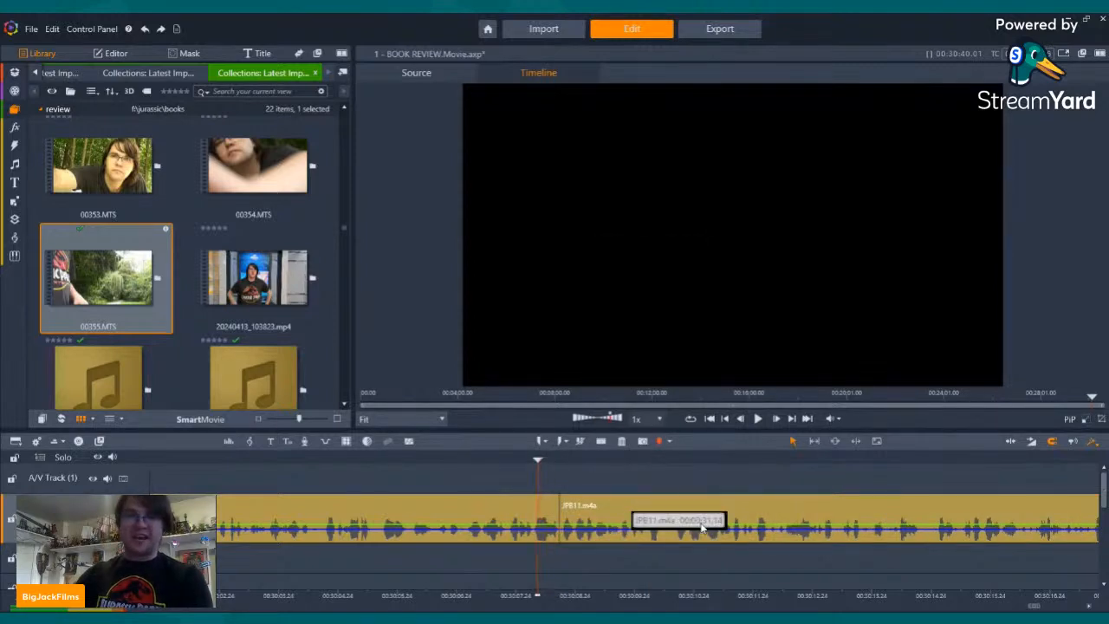
click(759, 419)
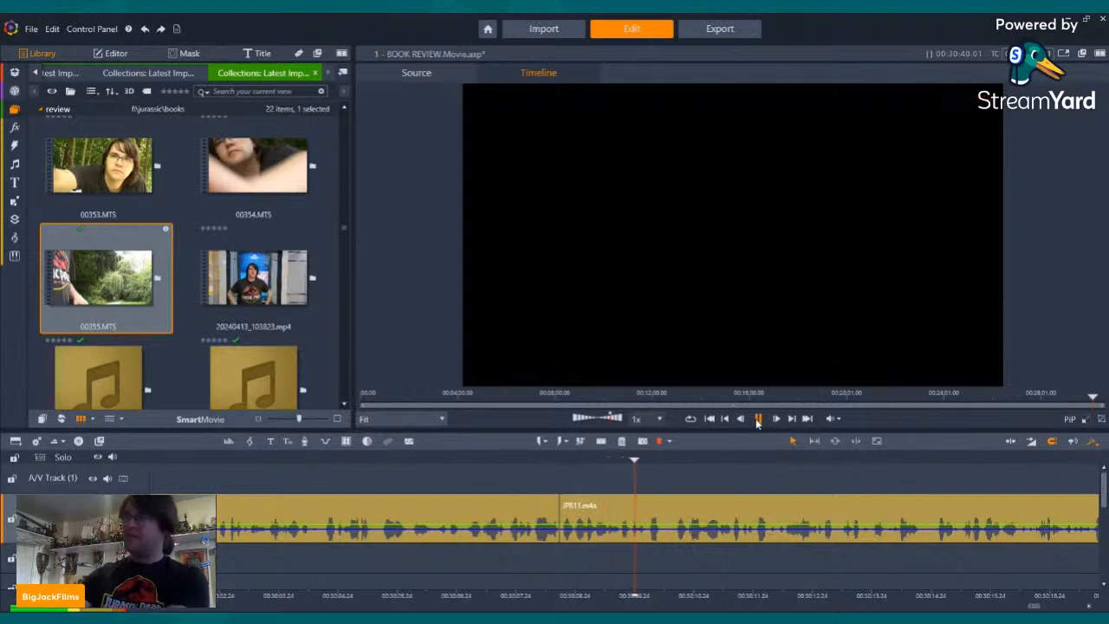
click(670, 468)
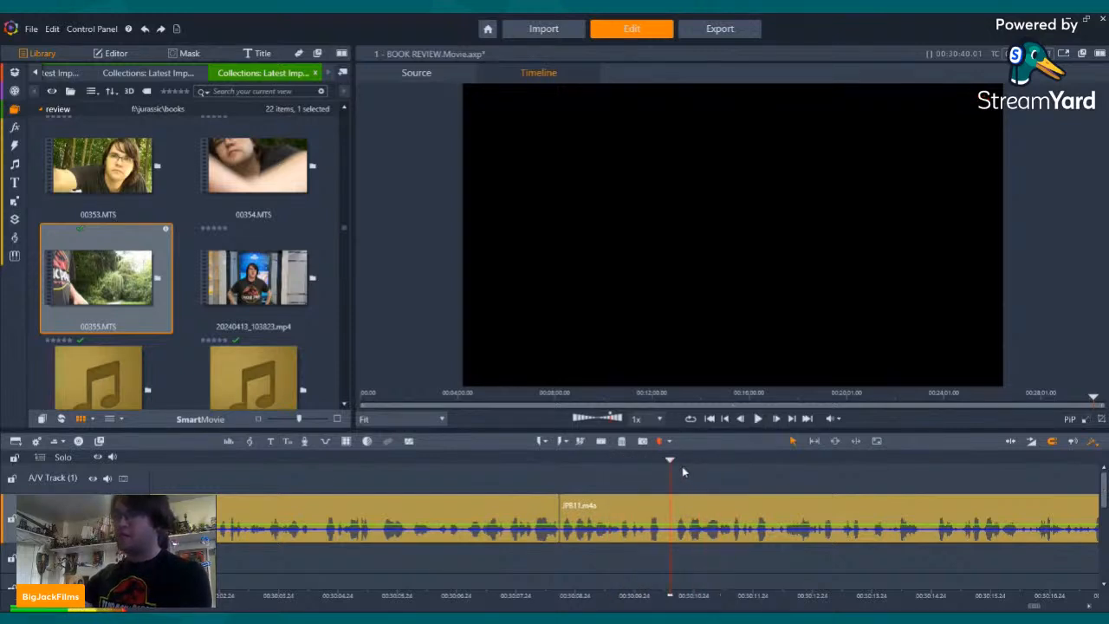
click(601, 441)
click(607, 515)
click(622, 441)
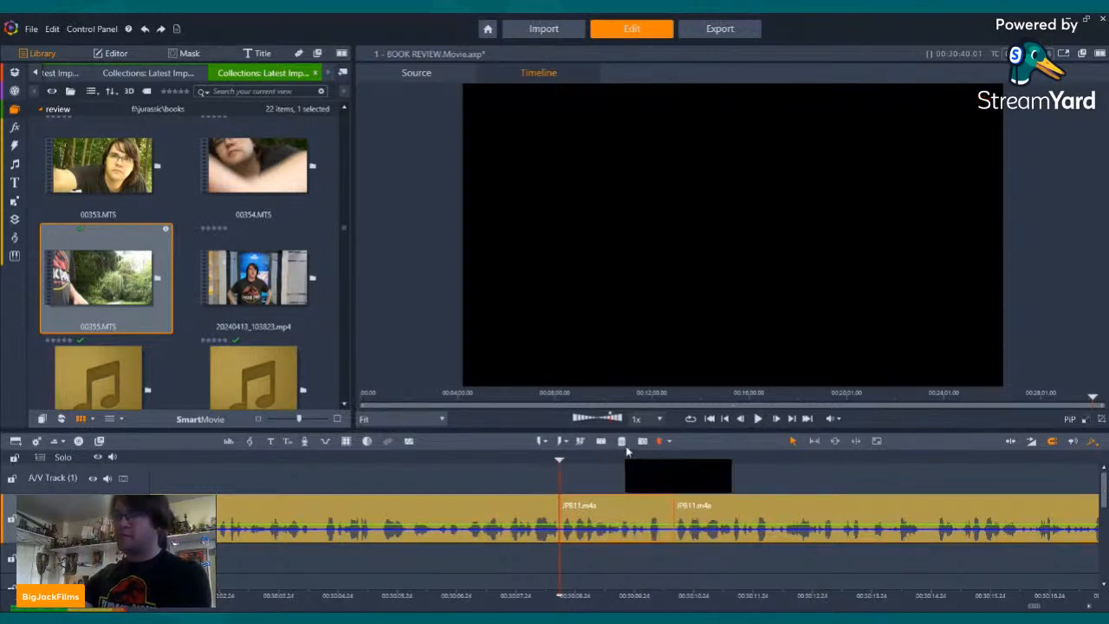
- Step back and replay JPB11.m4a across the join near 00:30:09, listening on to about 00:30:12
key(Left)
key(Left)
key(Left)
key(Left)
key(Left)
key(Left)
key(Left)
click(759, 418)
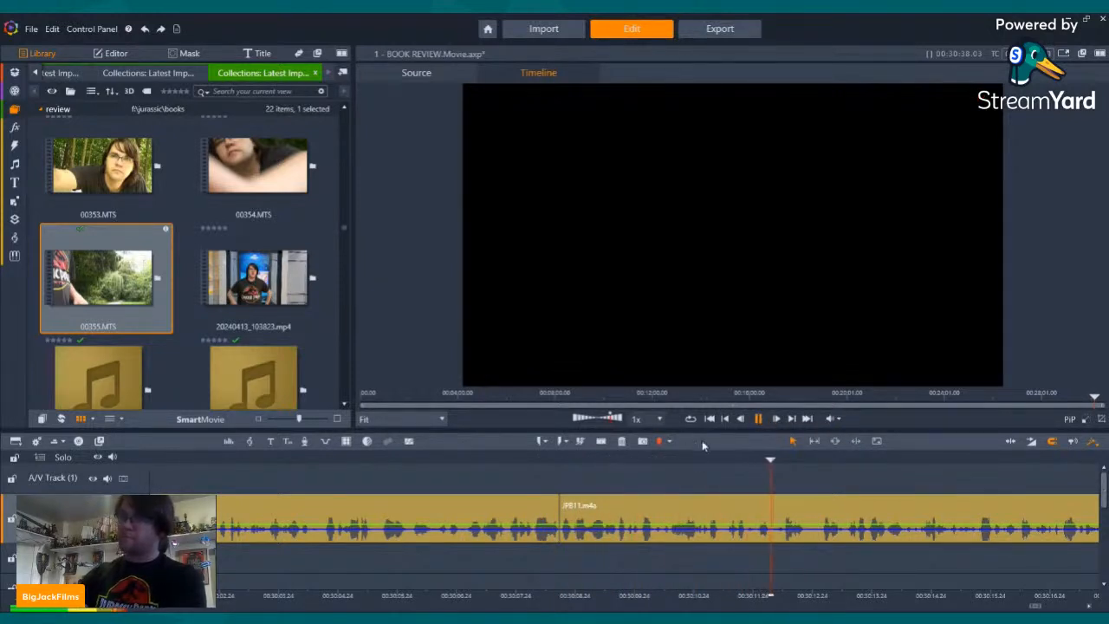
click(681, 457)
click(759, 418)
click(760, 419)
- Step back and replay, split both ends of the short segment between about 00:30:11 and 00:30:11.5, and delete it
key(Left)
key(Left)
key(Left)
key(Left)
key(Left)
key(Left)
key(Left)
key(Left)
key(Left)
key(Left)
key(Left)
key(Left)
key(Left)
key(Left)
key(Left)
key(Left)
key(Left)
key(Left)
key(Left)
key(Left)
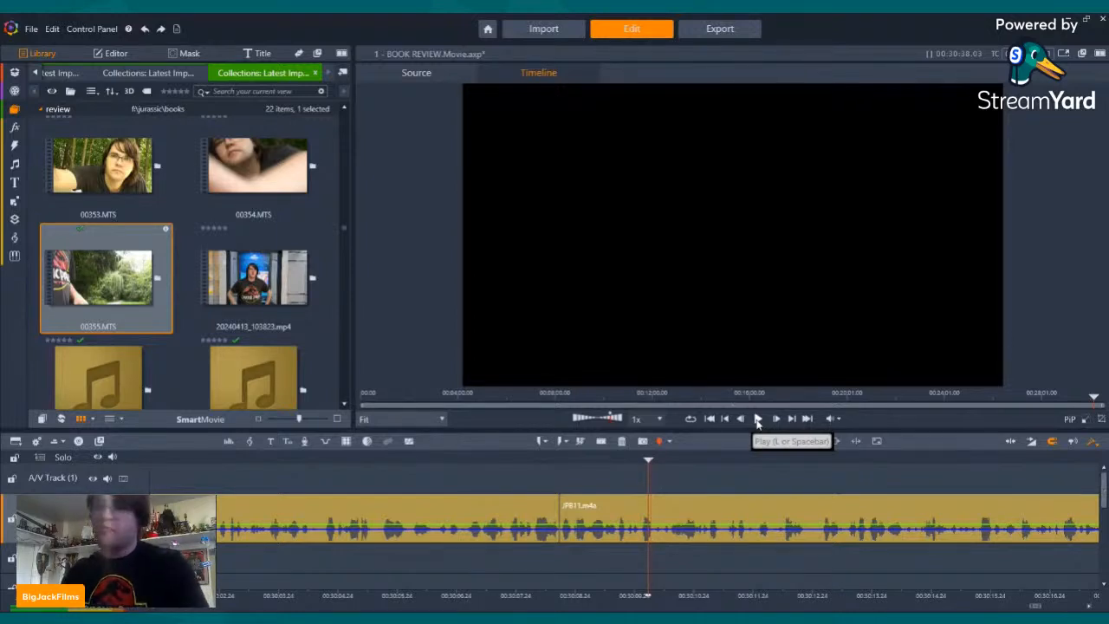
click(757, 419)
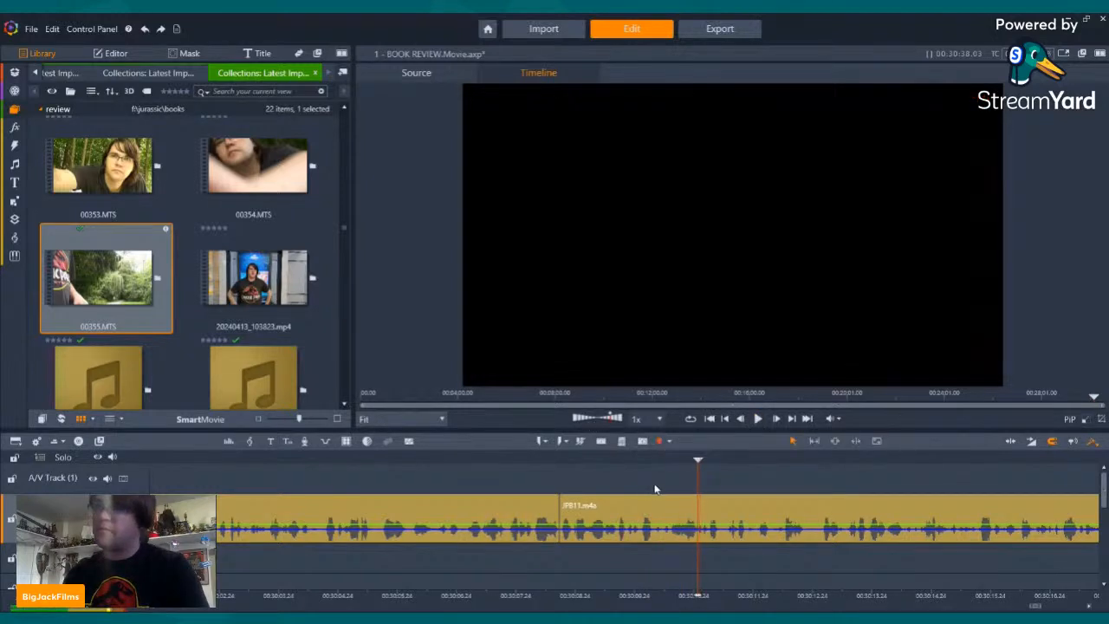
click(602, 441)
click(739, 461)
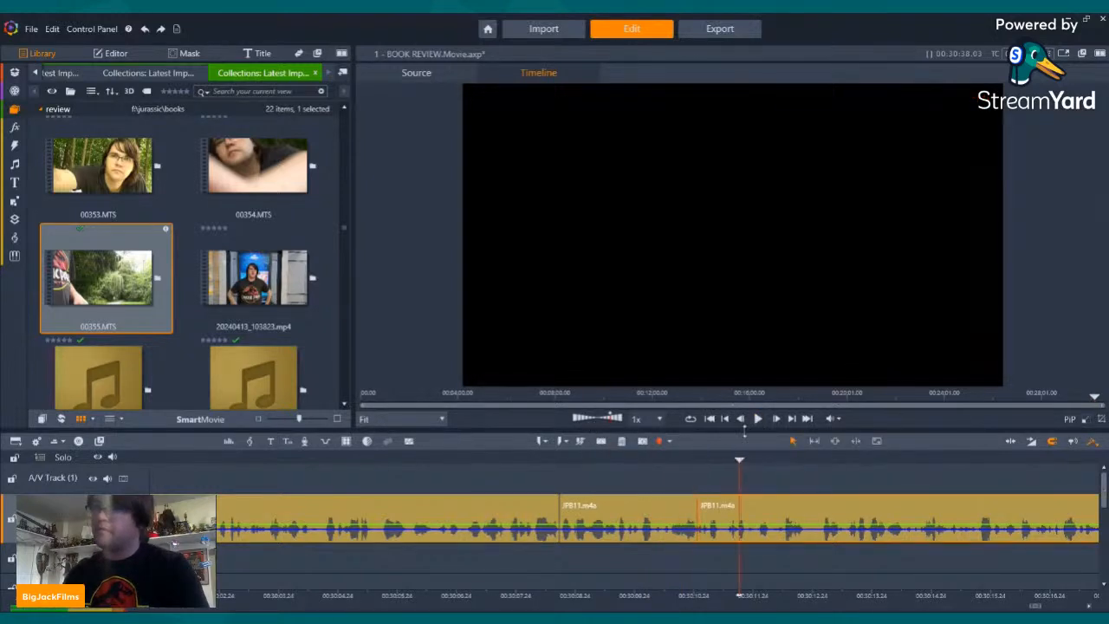
click(757, 418)
click(758, 420)
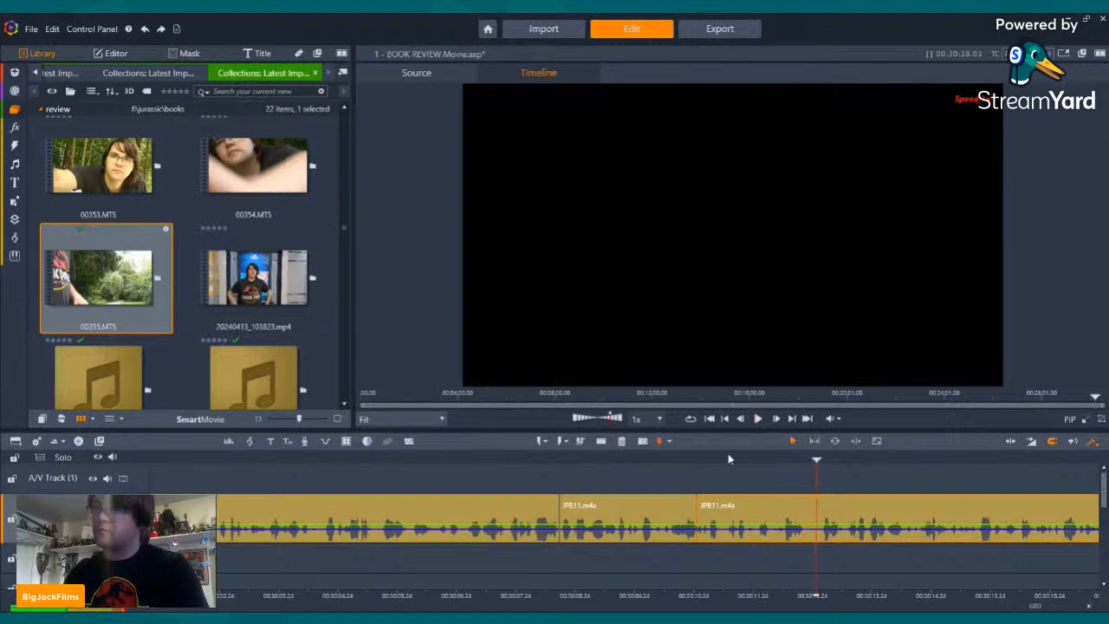
click(694, 460)
click(763, 421)
click(759, 419)
click(601, 441)
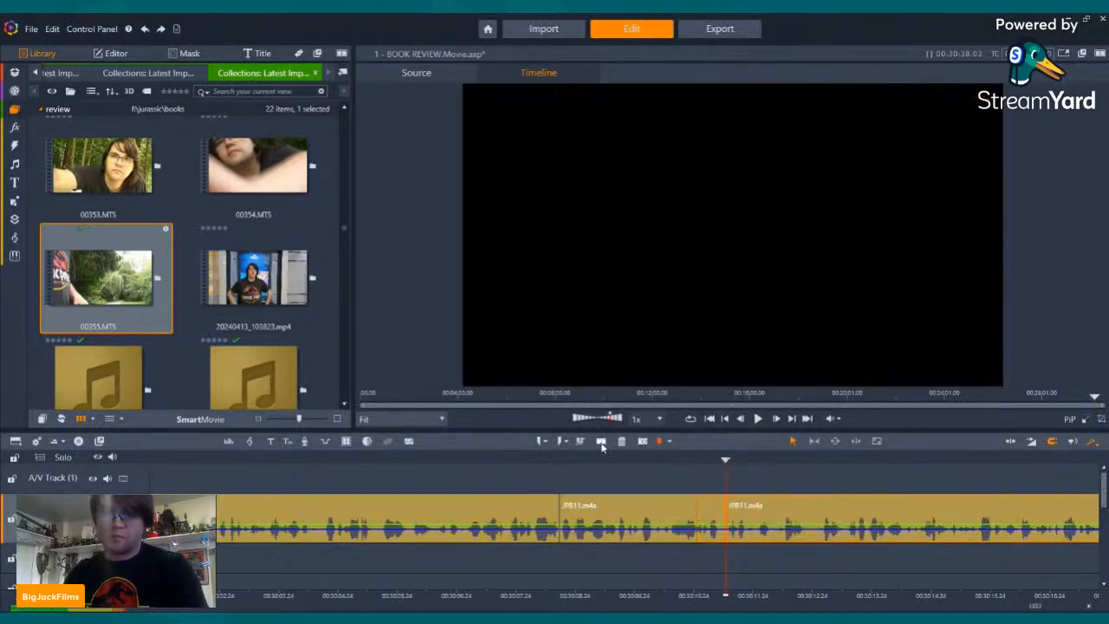
right_click(710, 507)
click(727, 484)
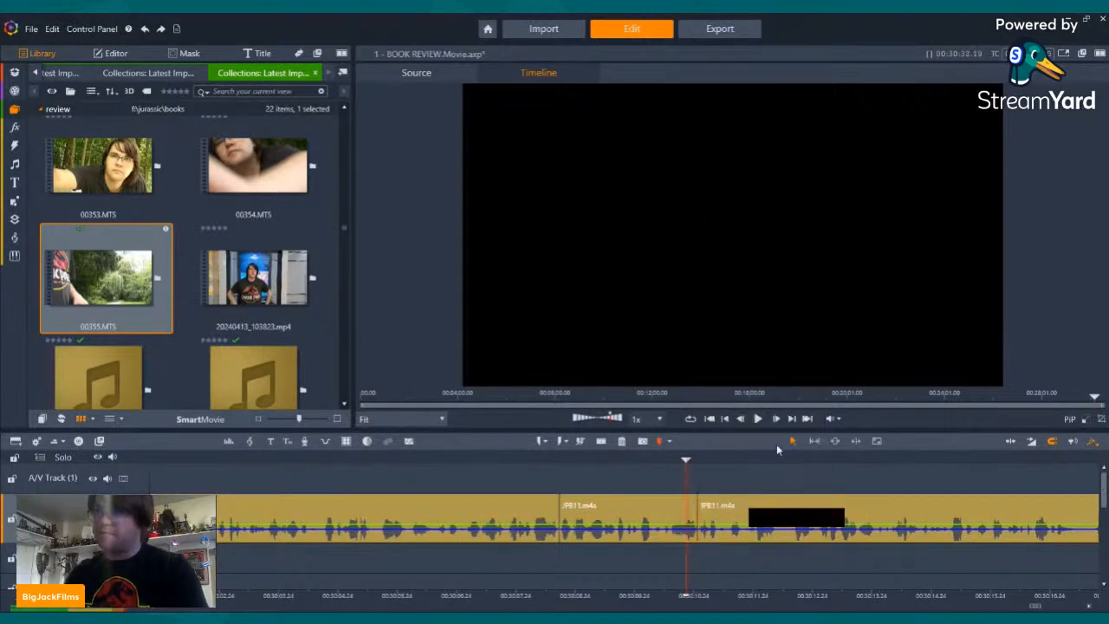
- Play on through JPB11.m4a, split both ends of the short pause just after 00:30:17, and delete it
click(759, 419)
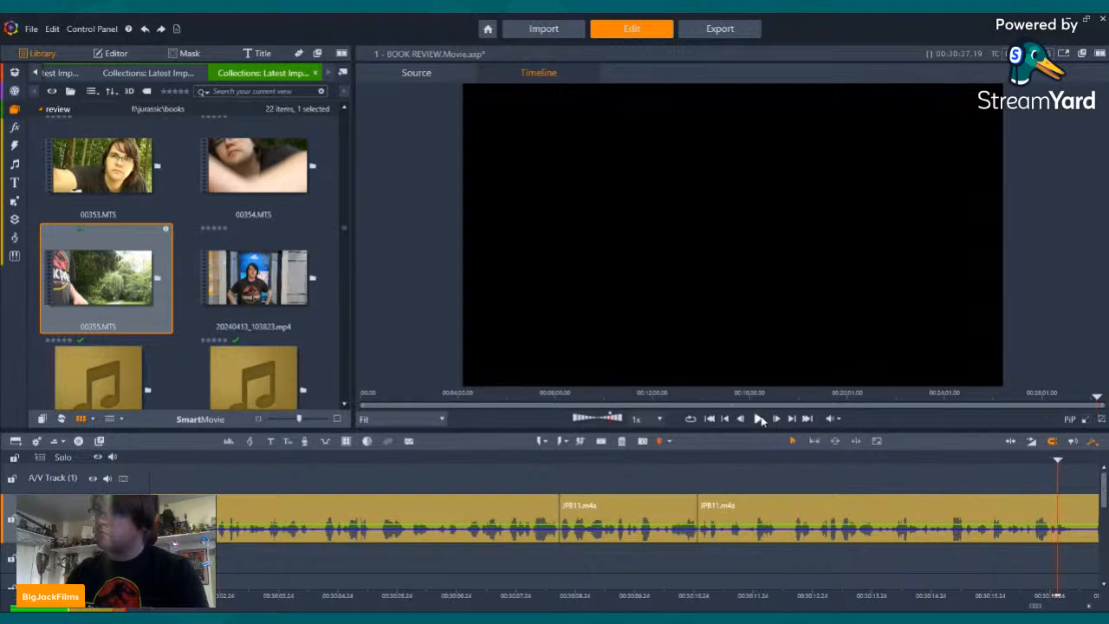
click(761, 420)
click(759, 419)
click(759, 420)
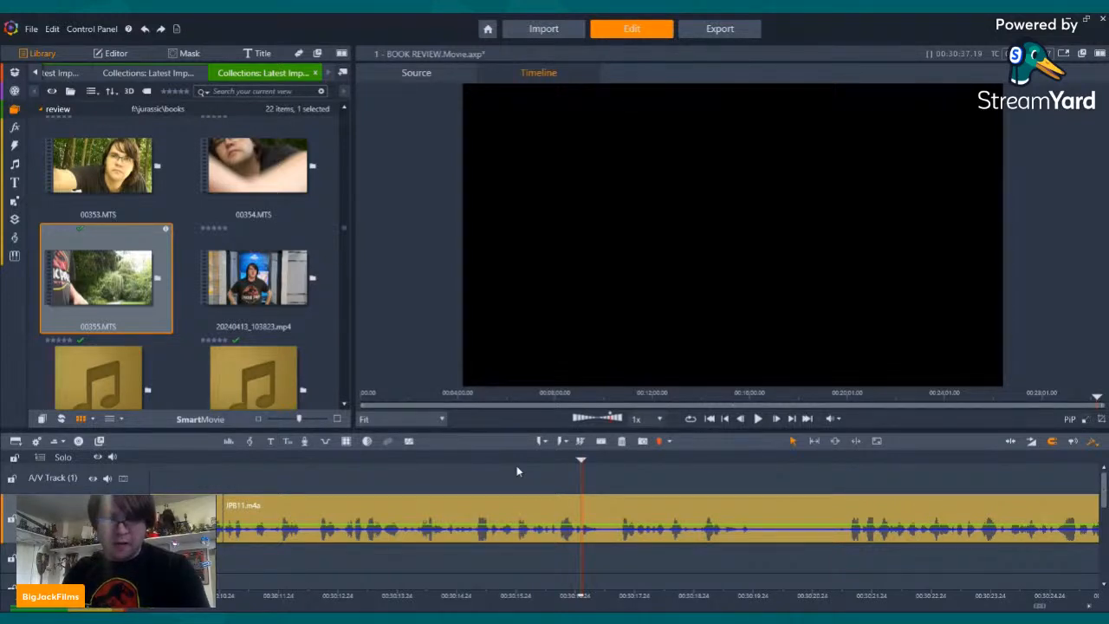
click(601, 441)
click(602, 442)
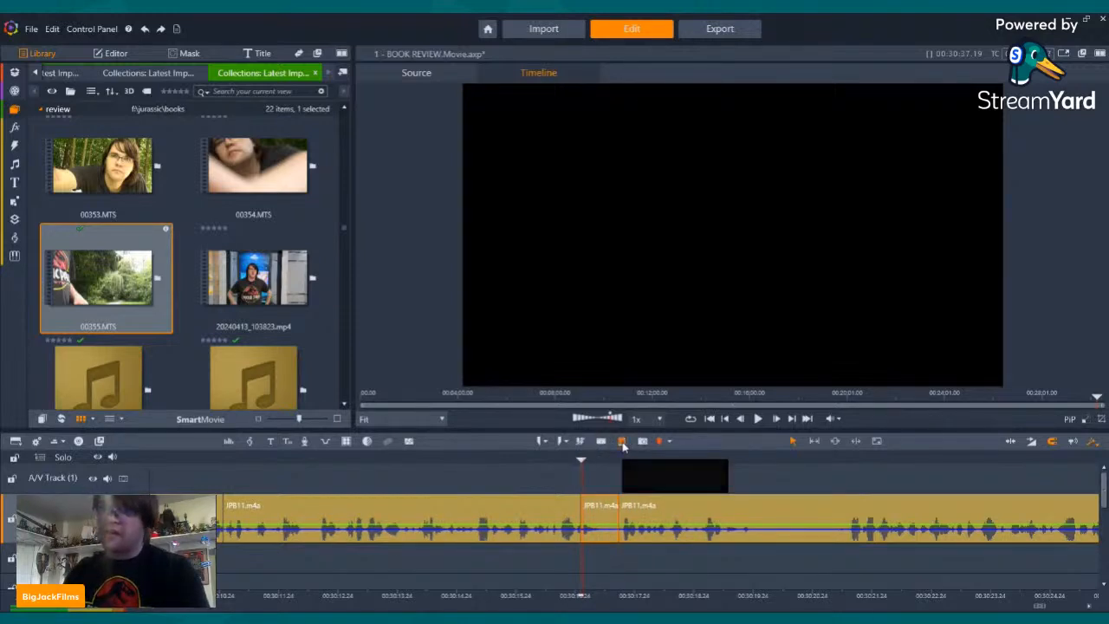
click(622, 442)
- Play on, split JPB11.m4a near 00:30:19 and just before the speech resumes around 00:30:21, and delete the silence between
click(759, 418)
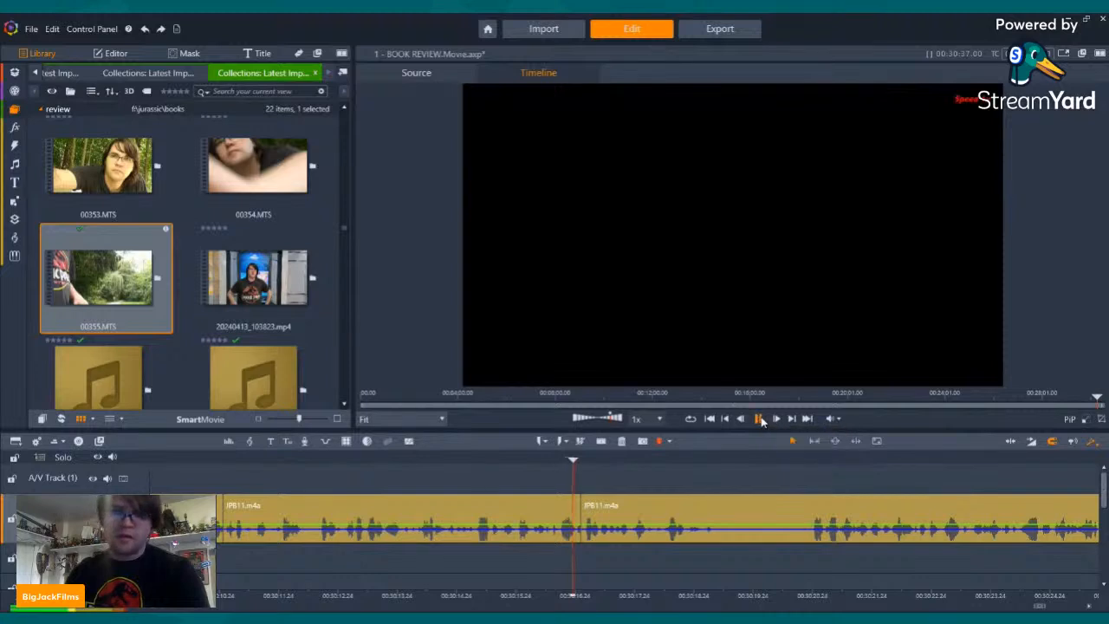
click(759, 419)
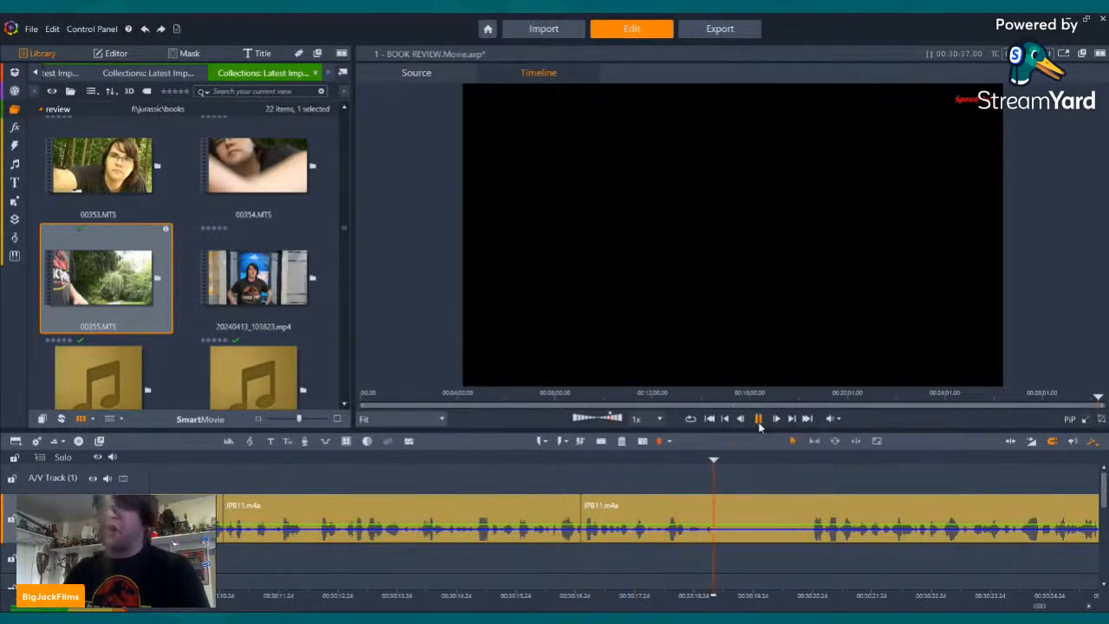
click(599, 442)
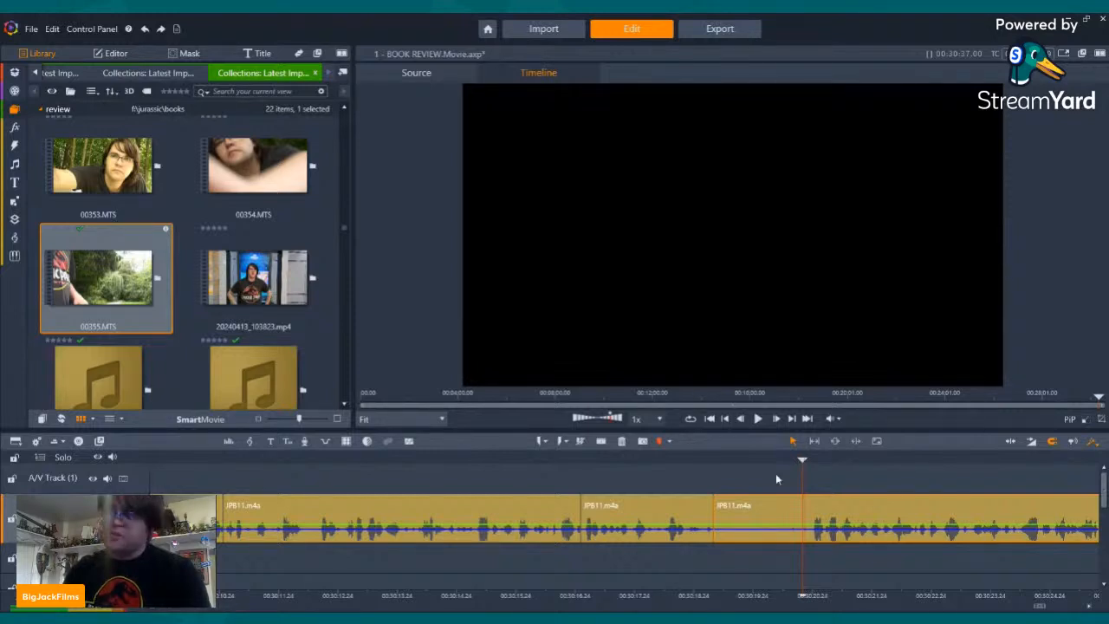
click(600, 441)
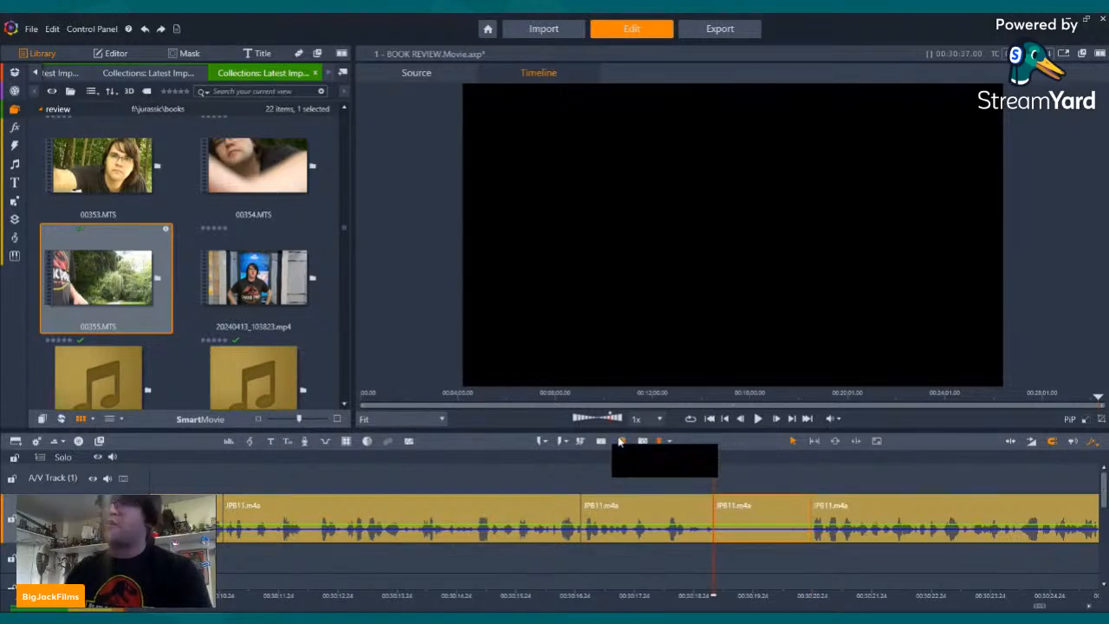
click(621, 441)
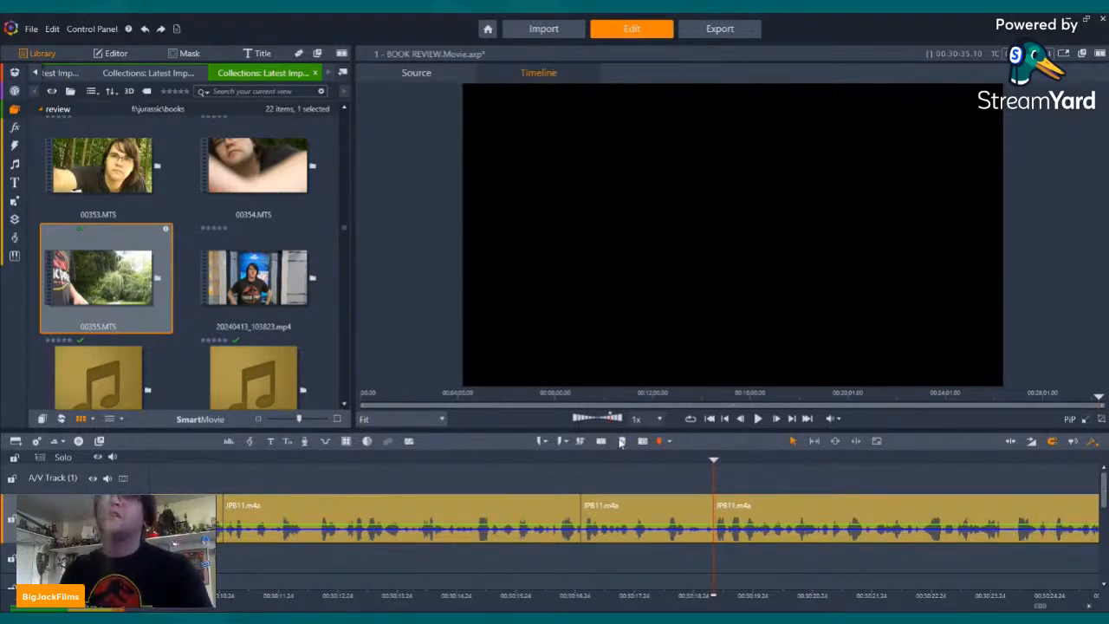
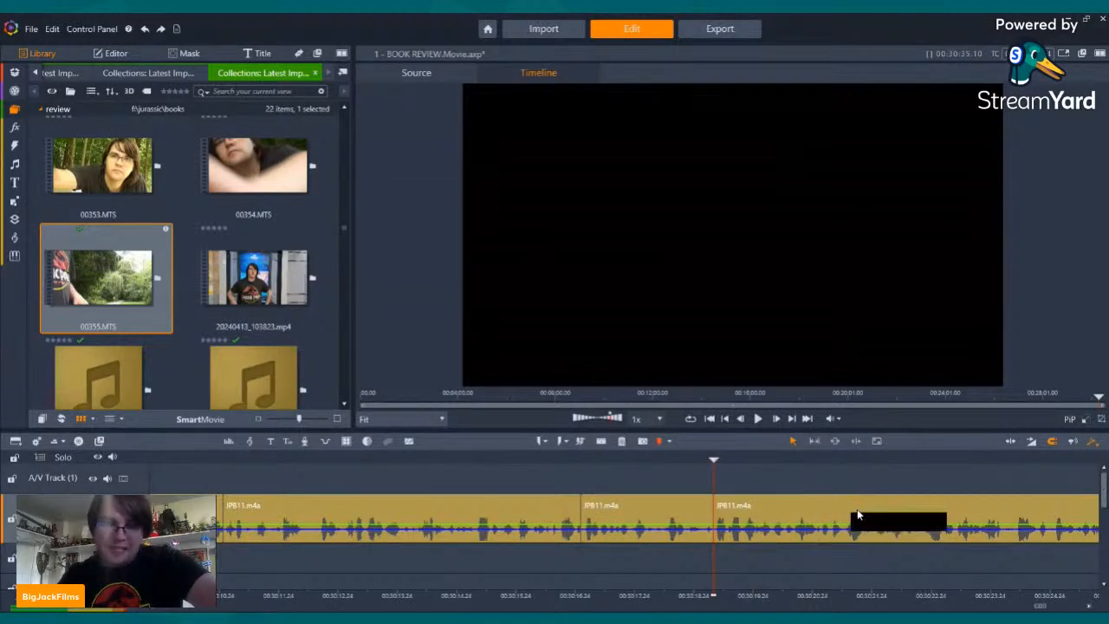
- Replay from just before the join near 00:30:19 to the end of JPB11.m4a, then split off and delete the silent tail after about 00:30:35
key(Left)
key(Left)
key(Left)
key(Left)
key(Left)
key(Left)
key(Left)
key(Left)
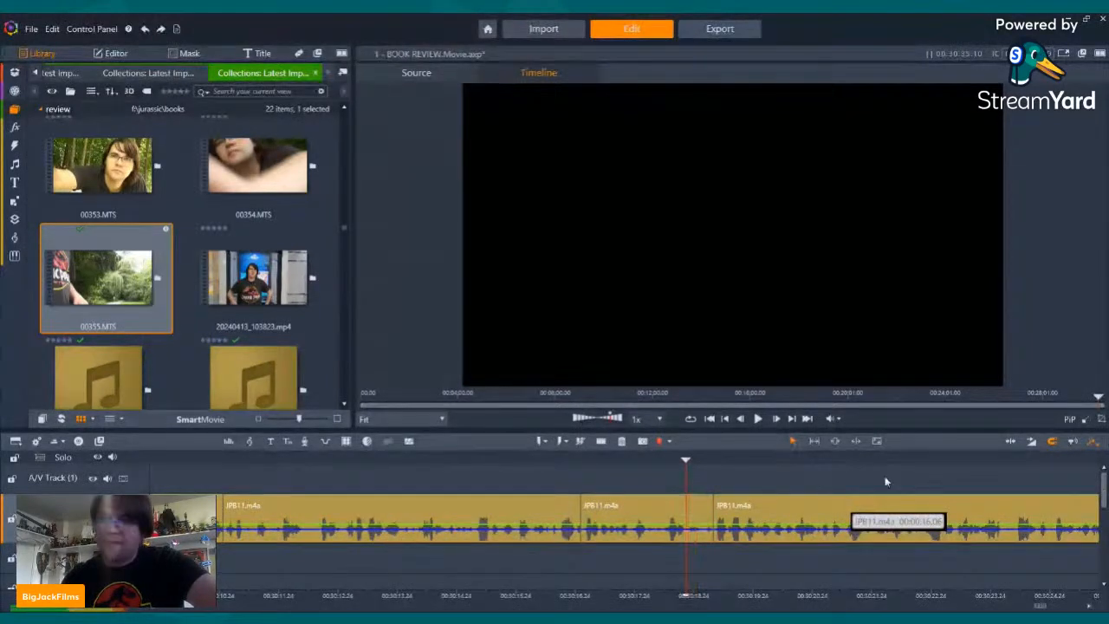
click(759, 418)
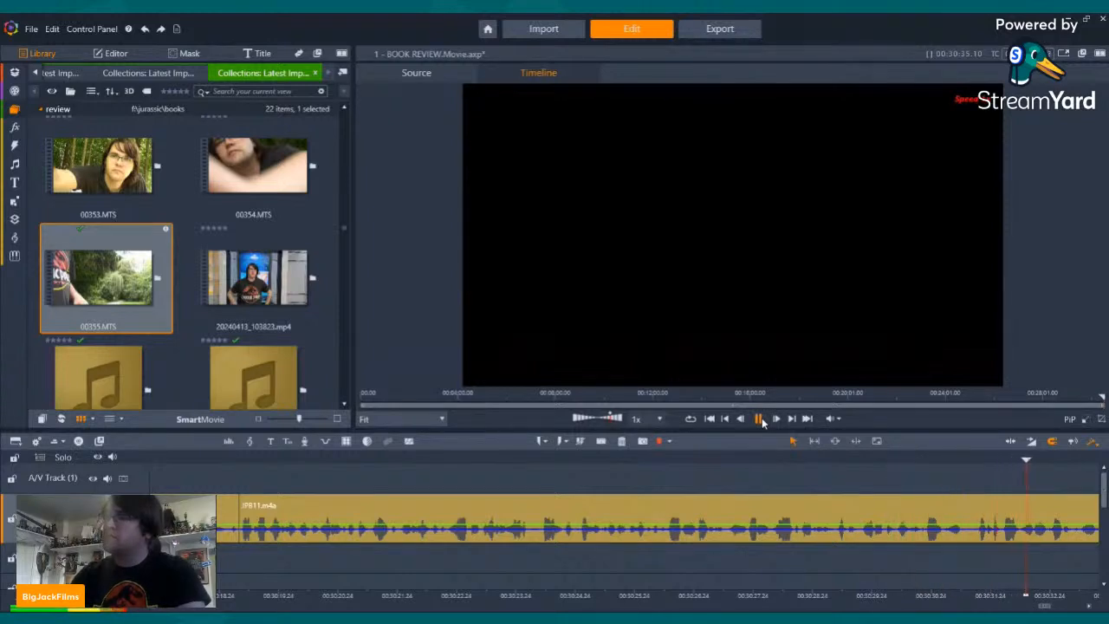
click(762, 417)
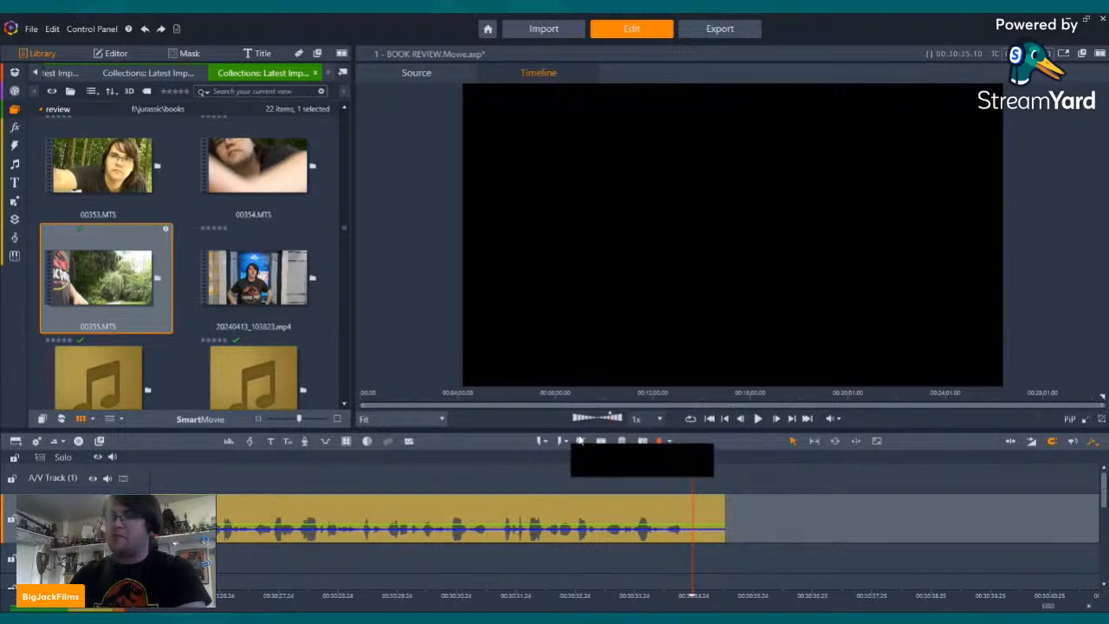
click(598, 443)
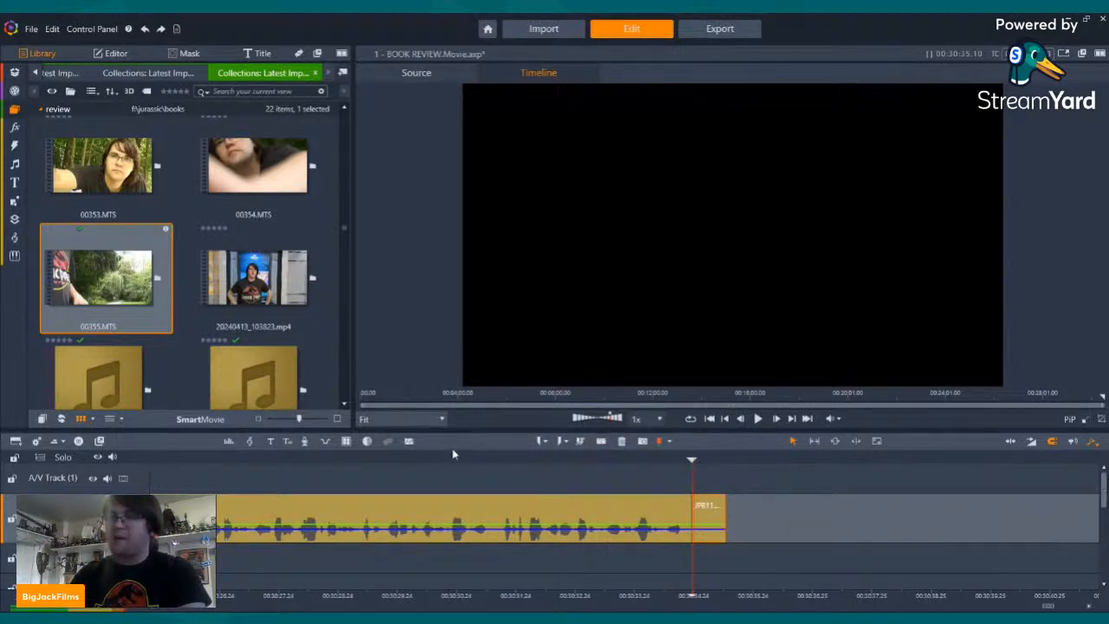
click(621, 441)
- Place JPB12.m4a from the library directly after the end of JPB11.m4a on the same track
scroll(173, 322, down, 5)
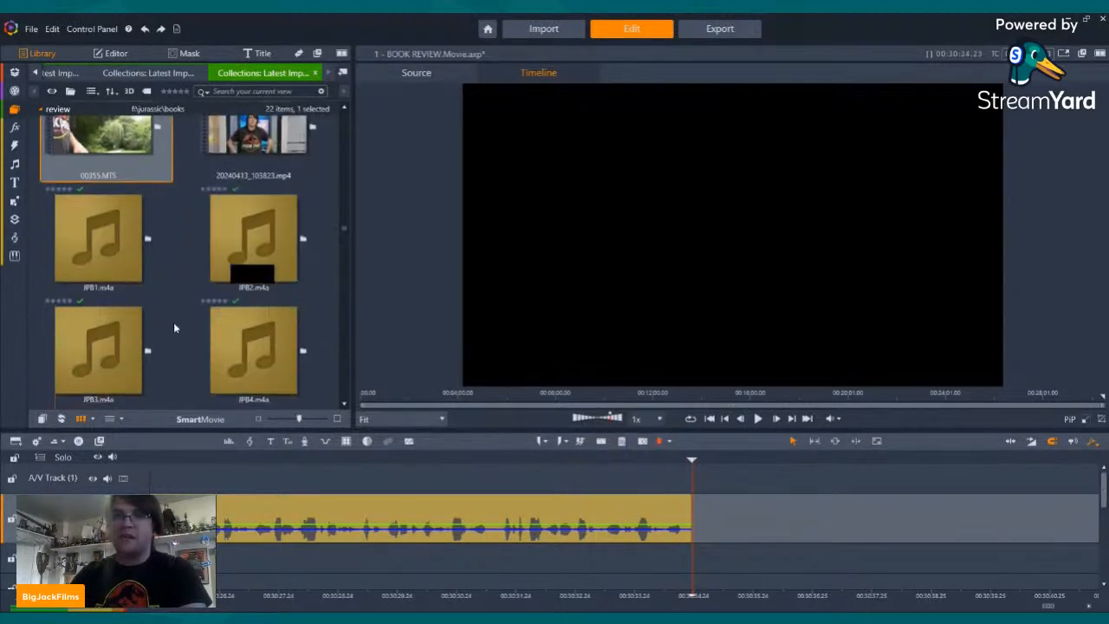
scroll(283, 353, down, 10)
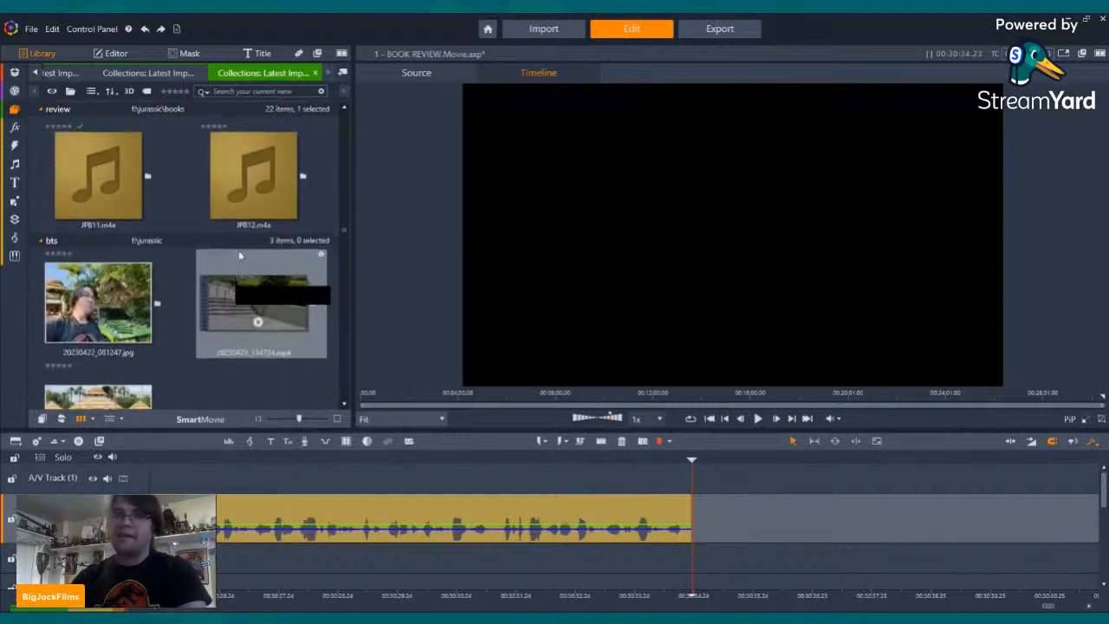
drag(244, 171, 695, 510)
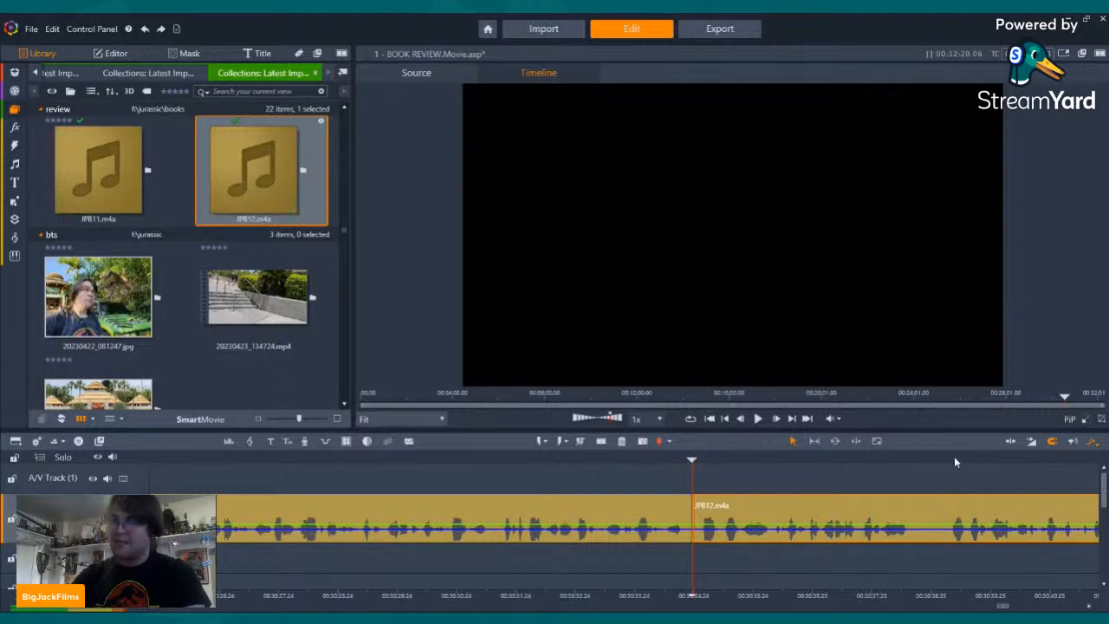
- Play the start of JPB12.m4a, split it around 00:30:37, 00:30:38 and 00:30:39, and delete both pieces between the outer splits
click(758, 418)
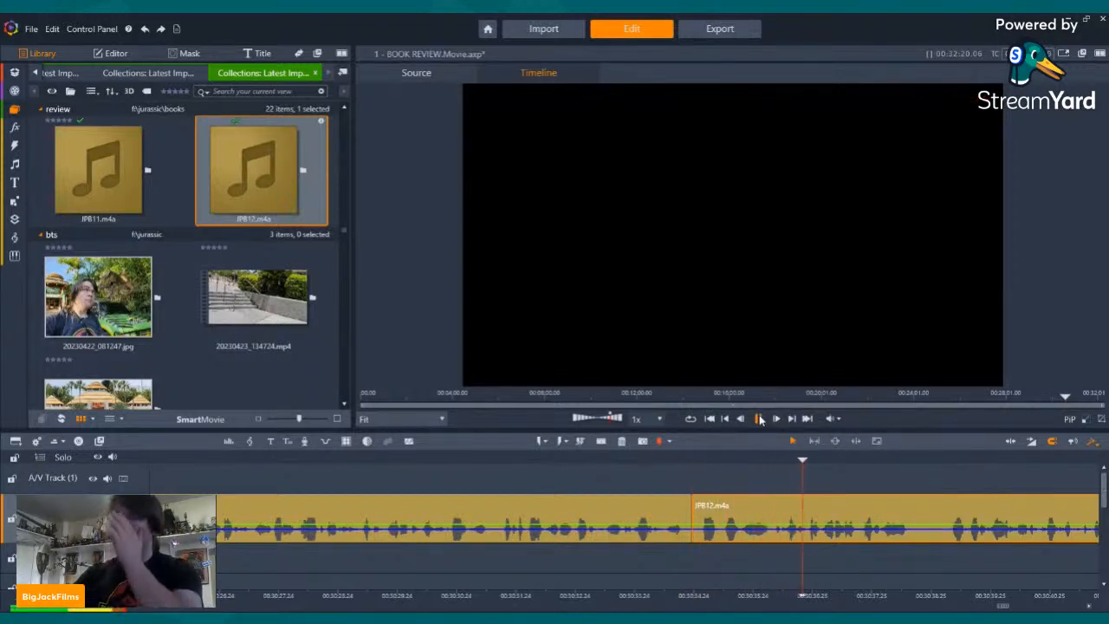
click(758, 419)
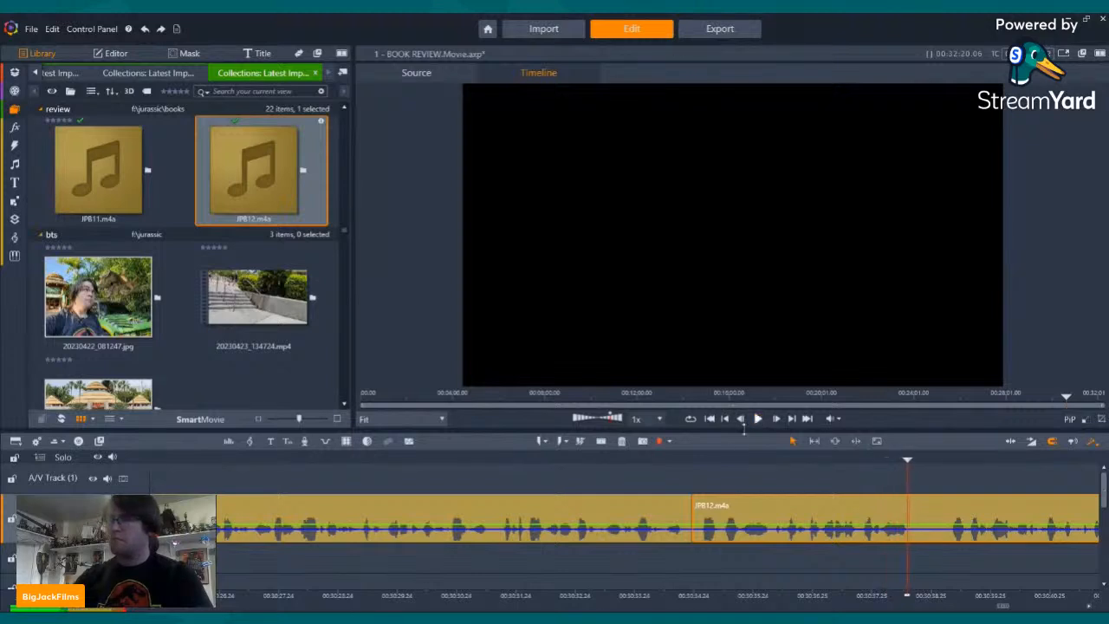
click(604, 441)
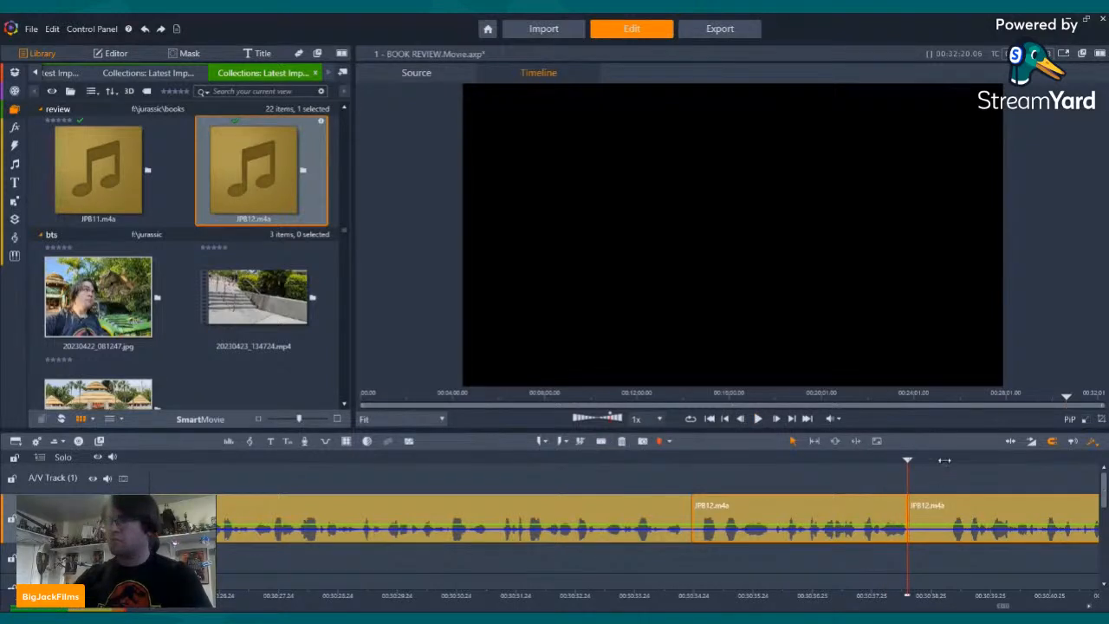
click(758, 418)
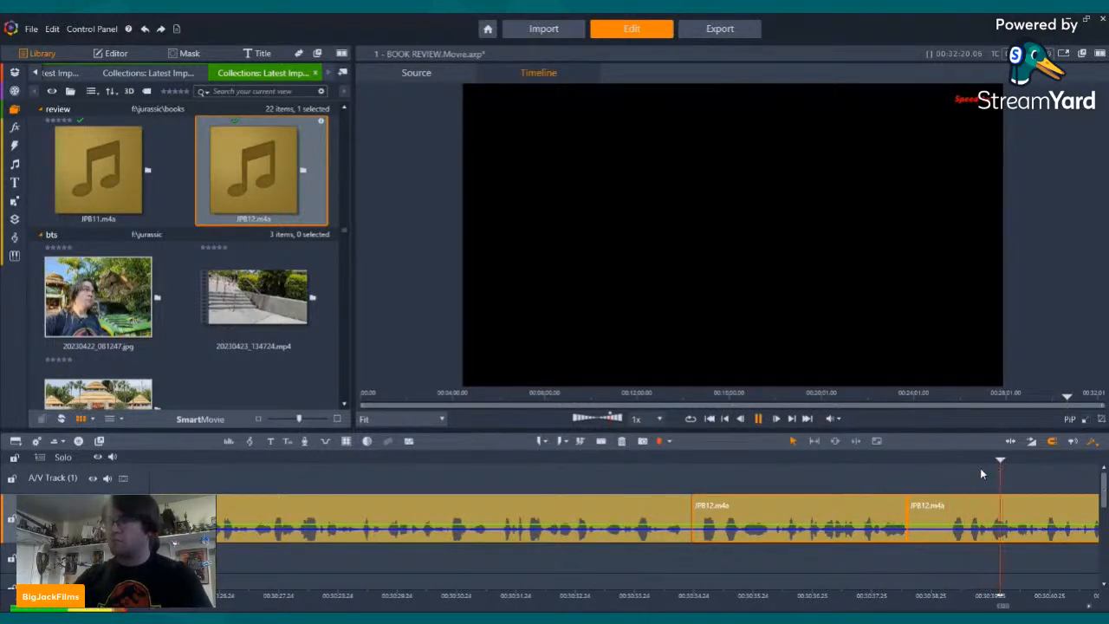
click(822, 461)
click(760, 419)
click(604, 441)
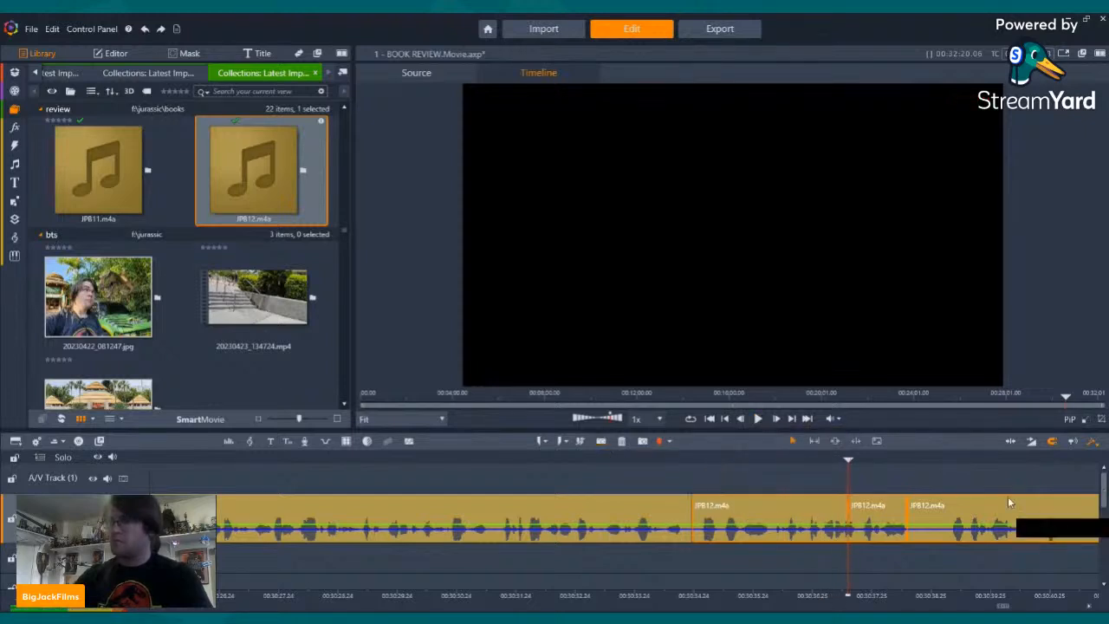
click(942, 464)
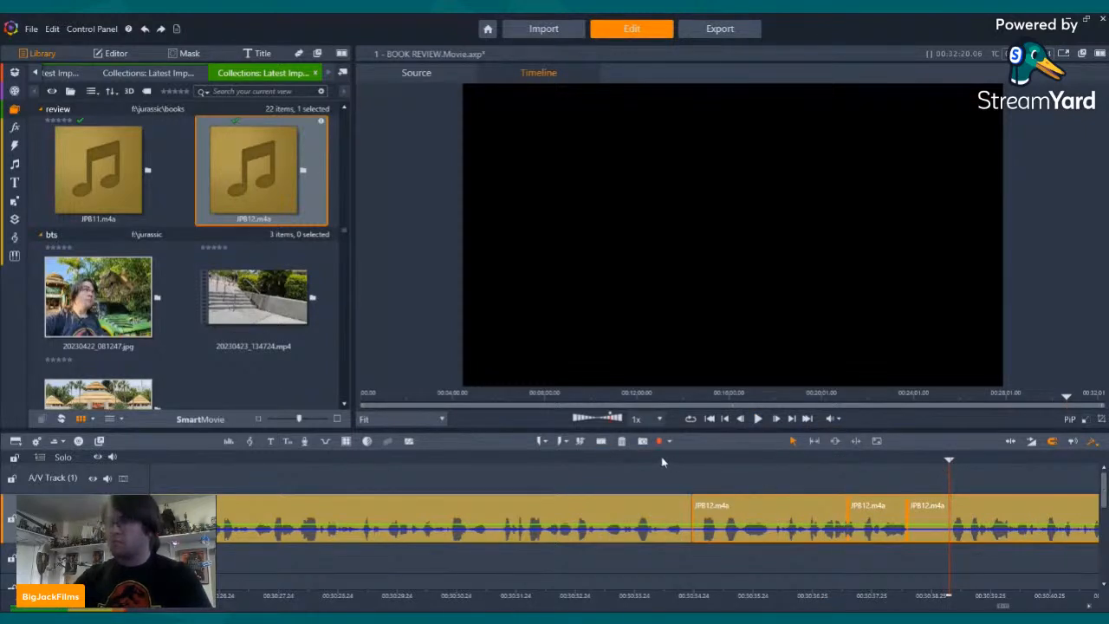
click(604, 441)
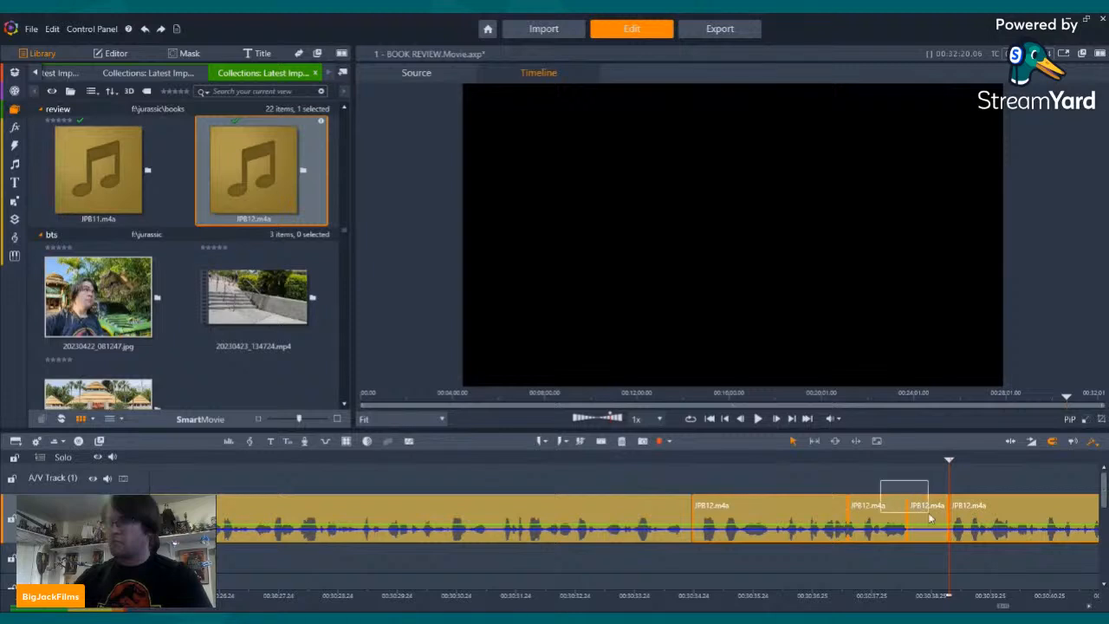
click(619, 442)
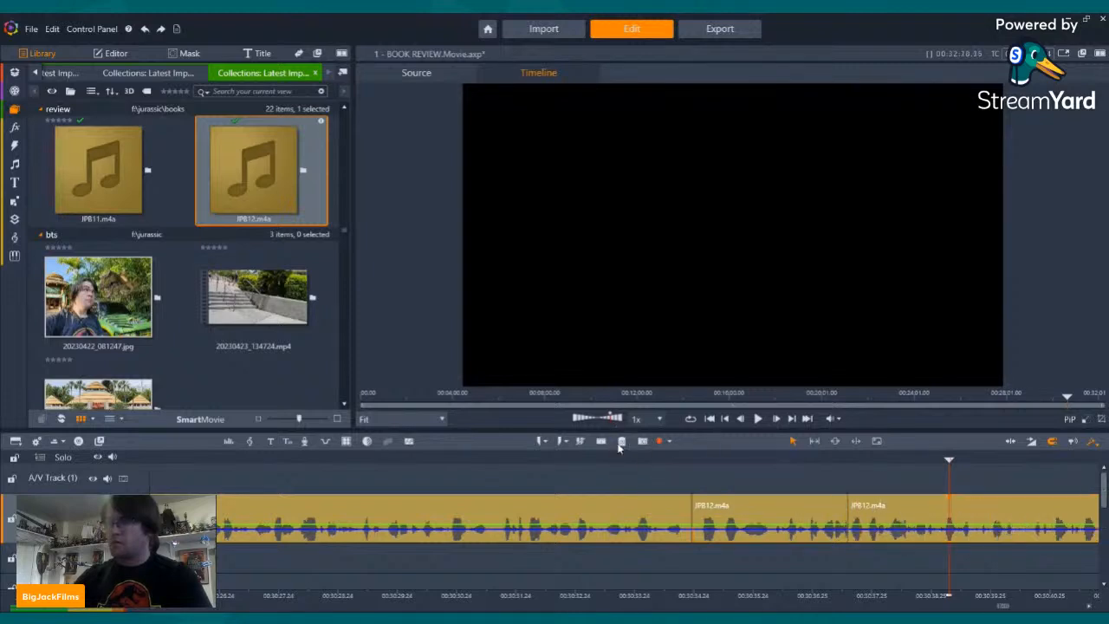
- Replay across the join in JPB12.m4a, split it around 00:30:39.5 and 00:30:40.5, and delete the section between the splits
click(778, 463)
click(759, 418)
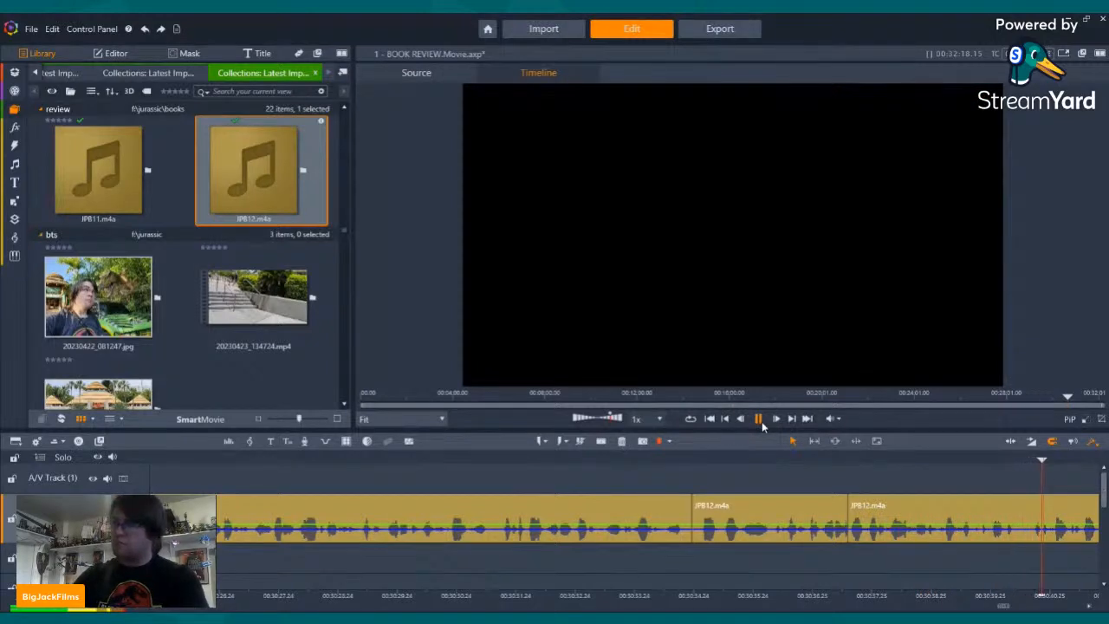
click(407, 459)
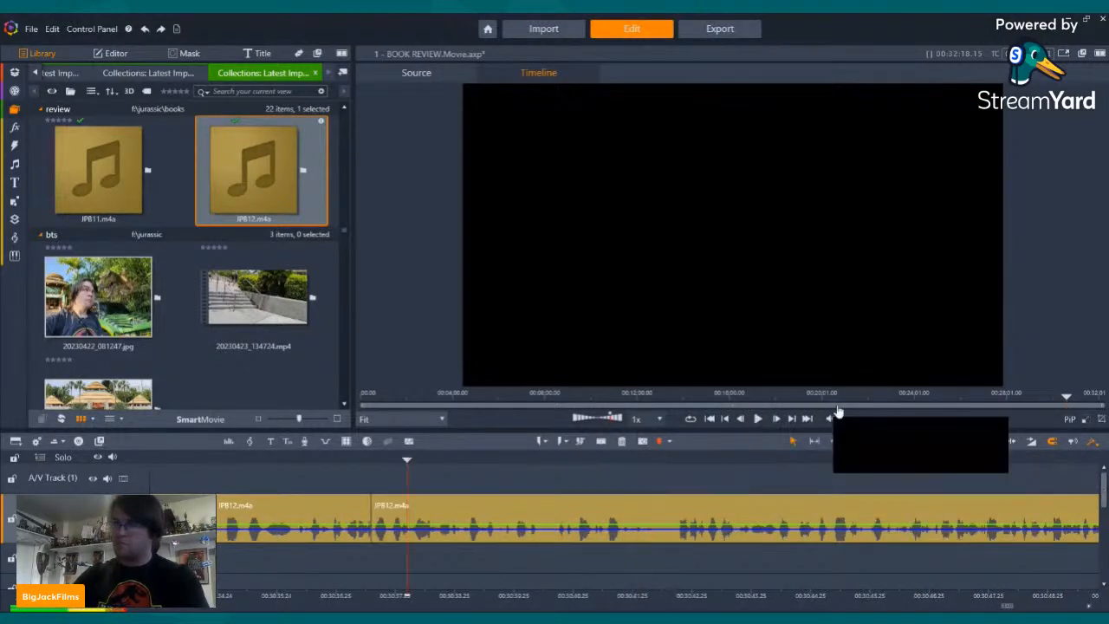
click(756, 419)
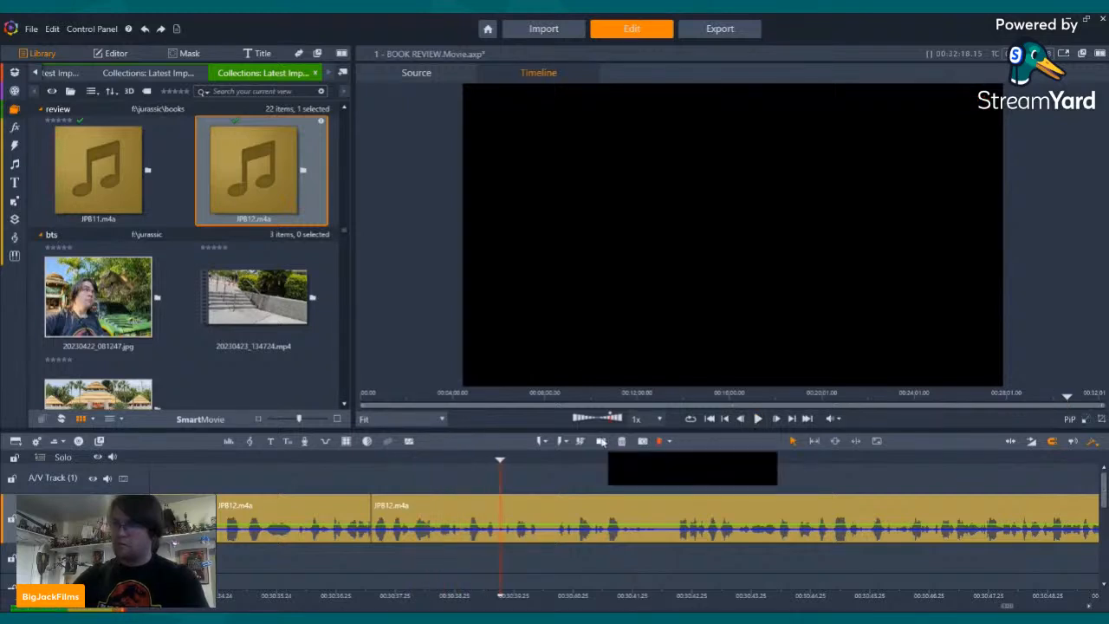
click(600, 441)
click(758, 419)
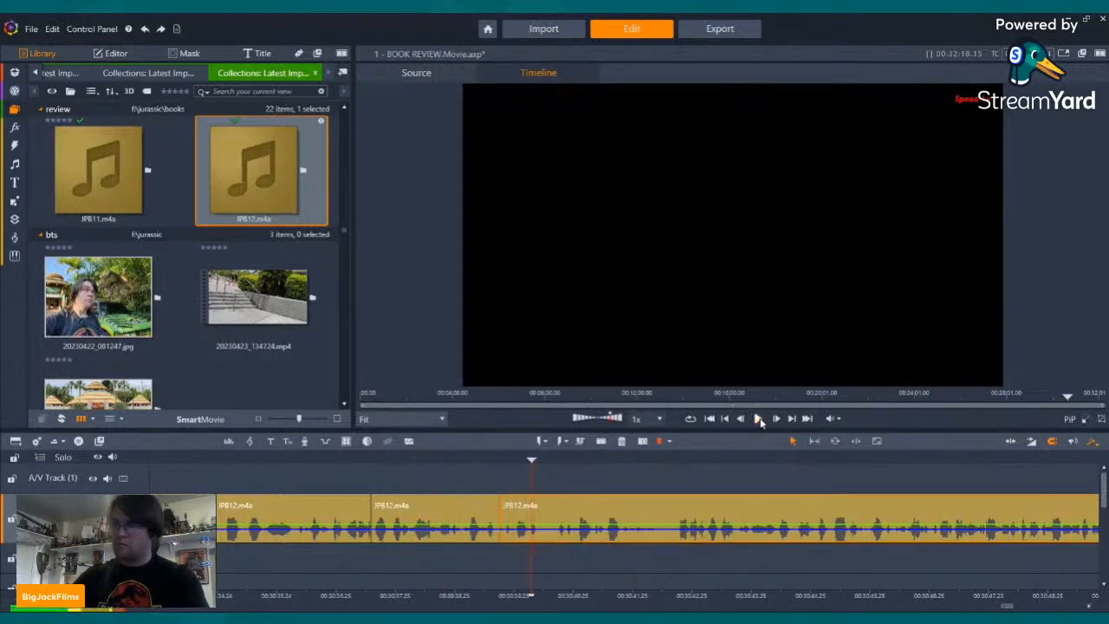
click(758, 420)
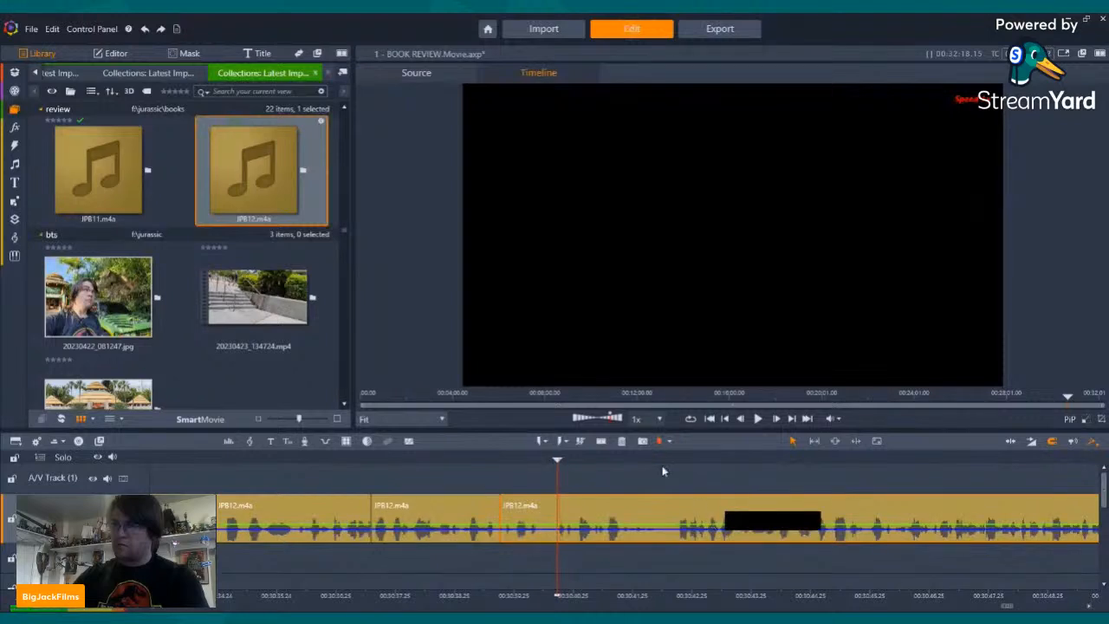
click(600, 445)
right_click(525, 518)
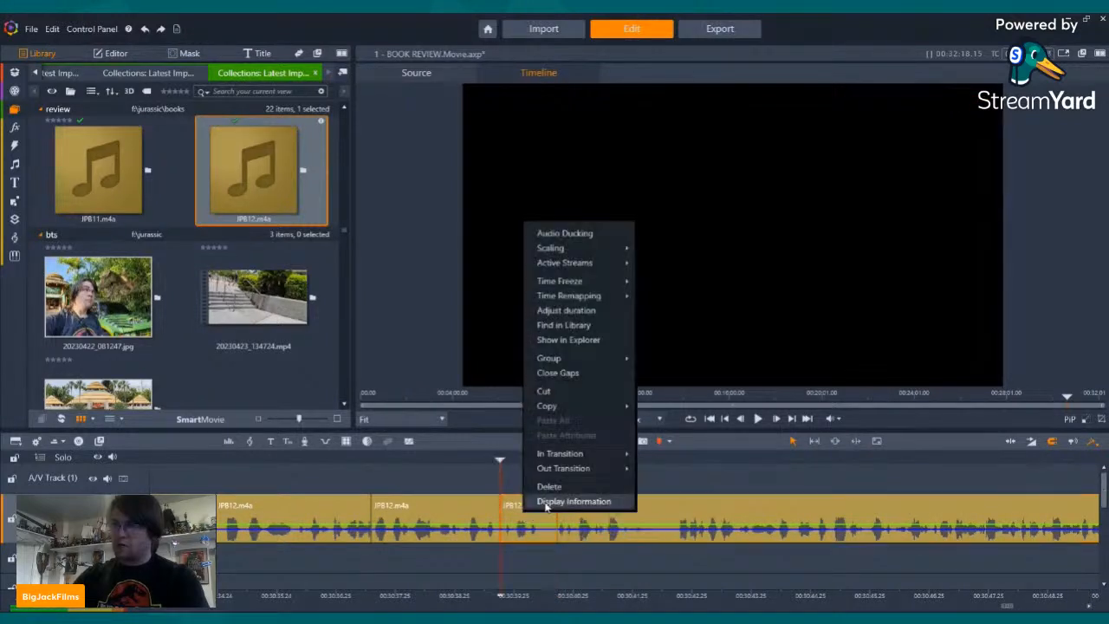
click(549, 487)
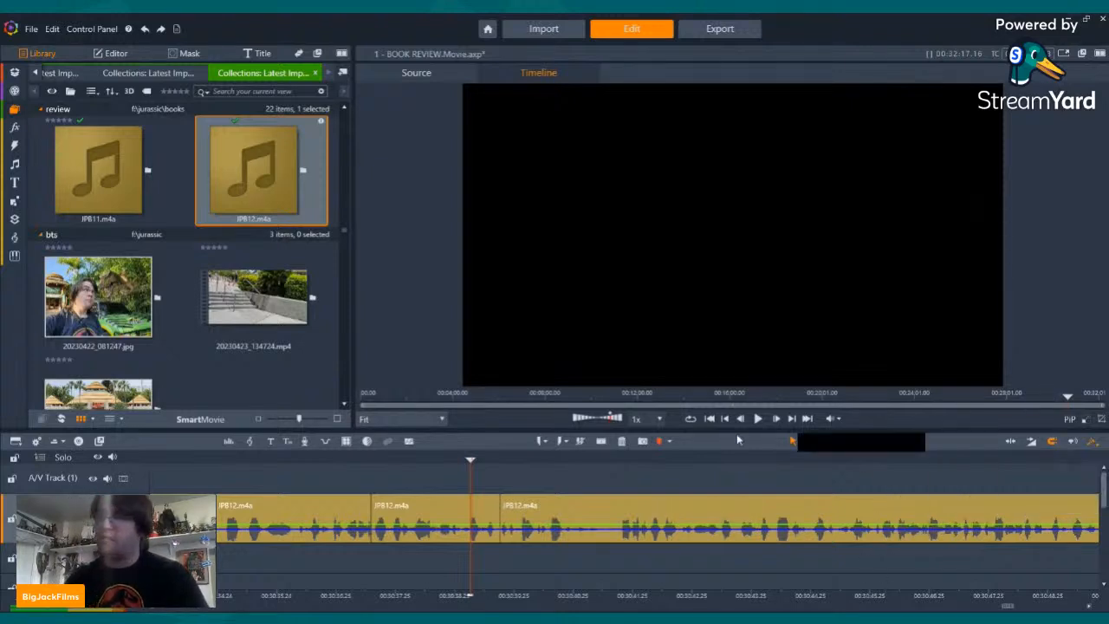
- Play on through JPB12.m4a, split both ends of the short pause just before 00:30:50, and delete it
click(757, 419)
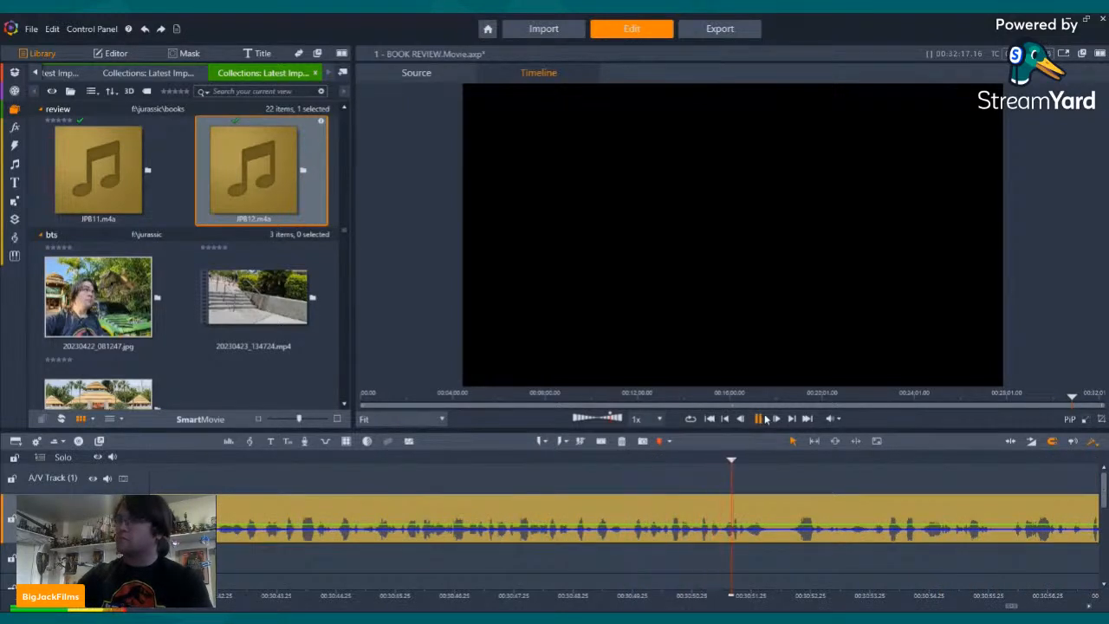
click(759, 419)
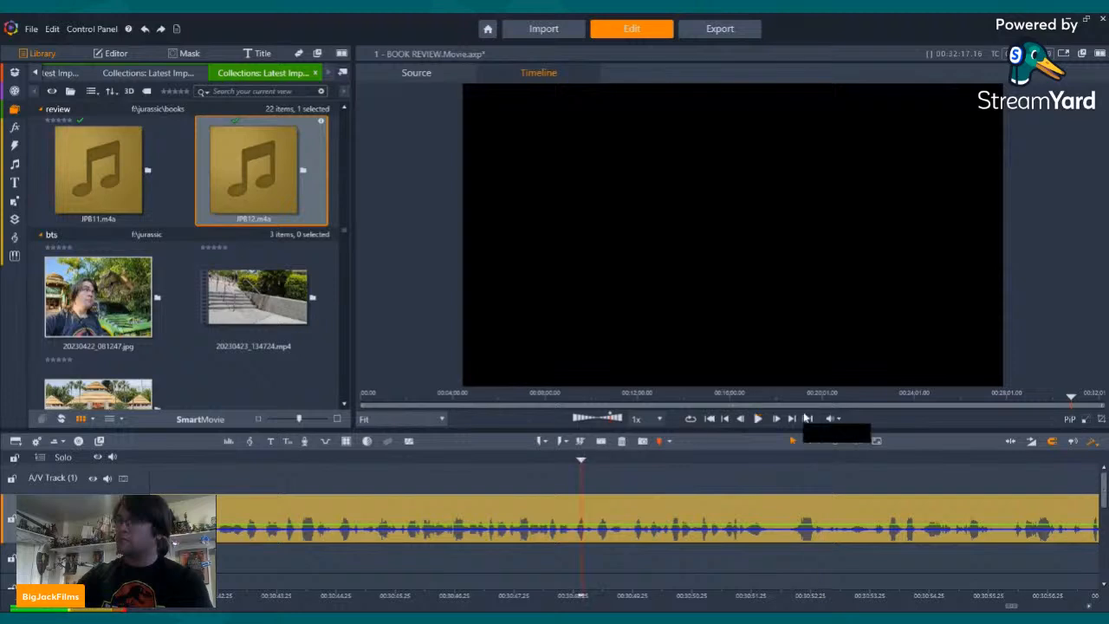
click(757, 418)
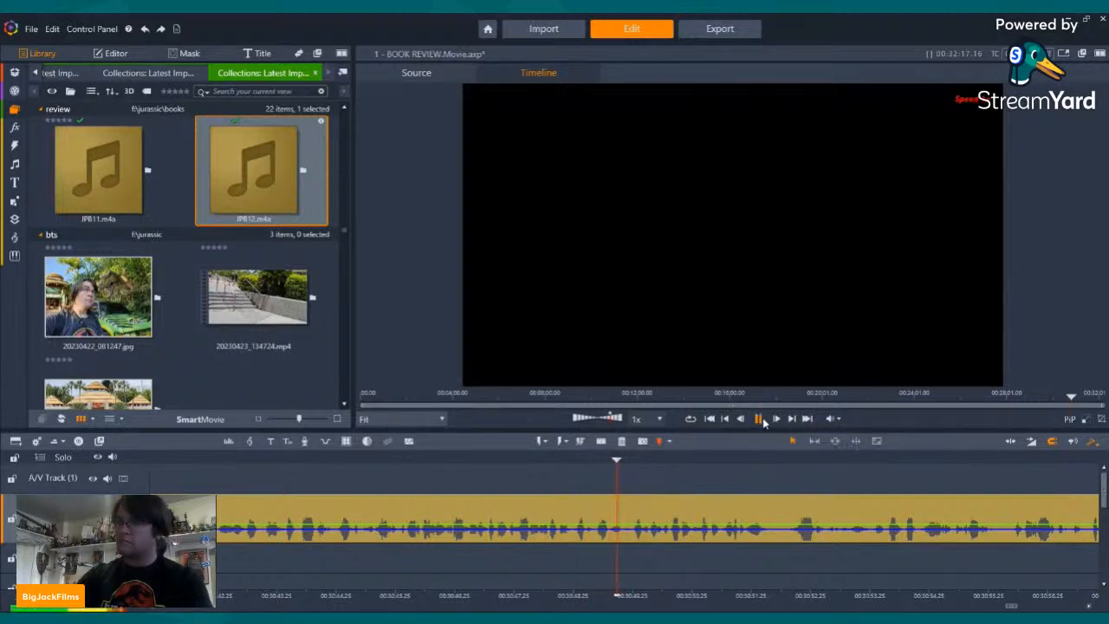
click(601, 441)
key(space)
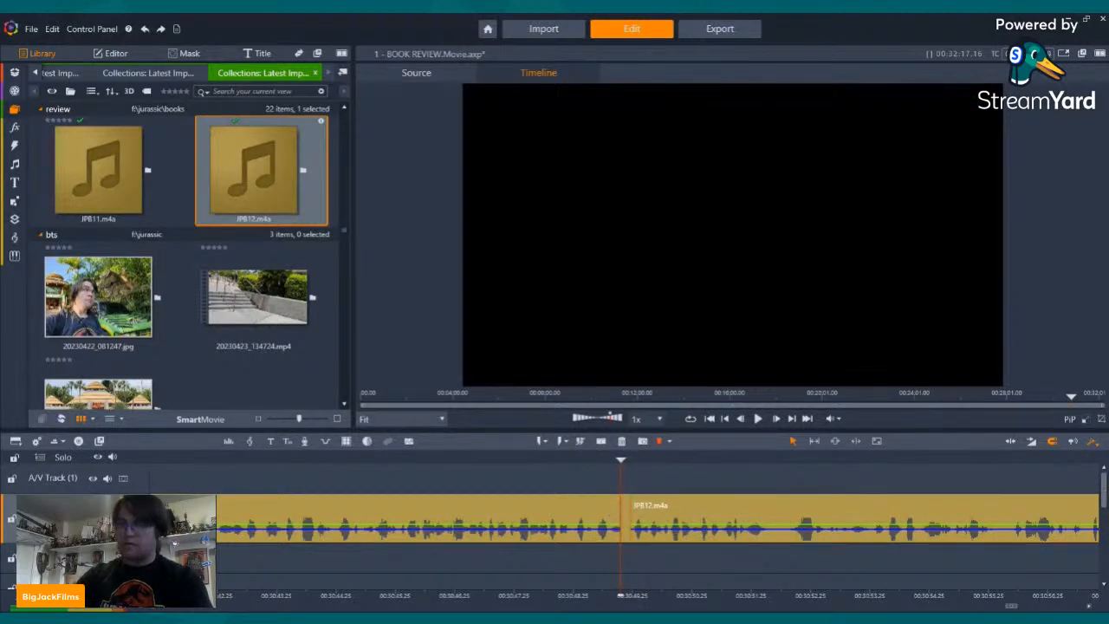
key(Delete)
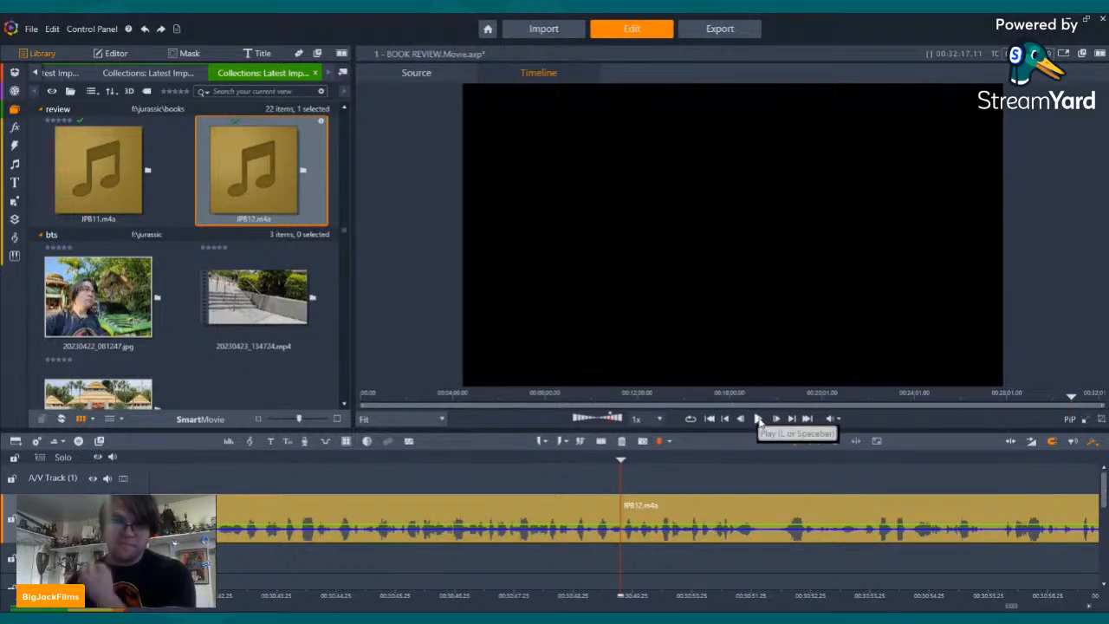
- Replay from the join just before 00:30:50, split JPB12.m4a near 00:30:51 and 00:30:52, and delete the section between
click(758, 419)
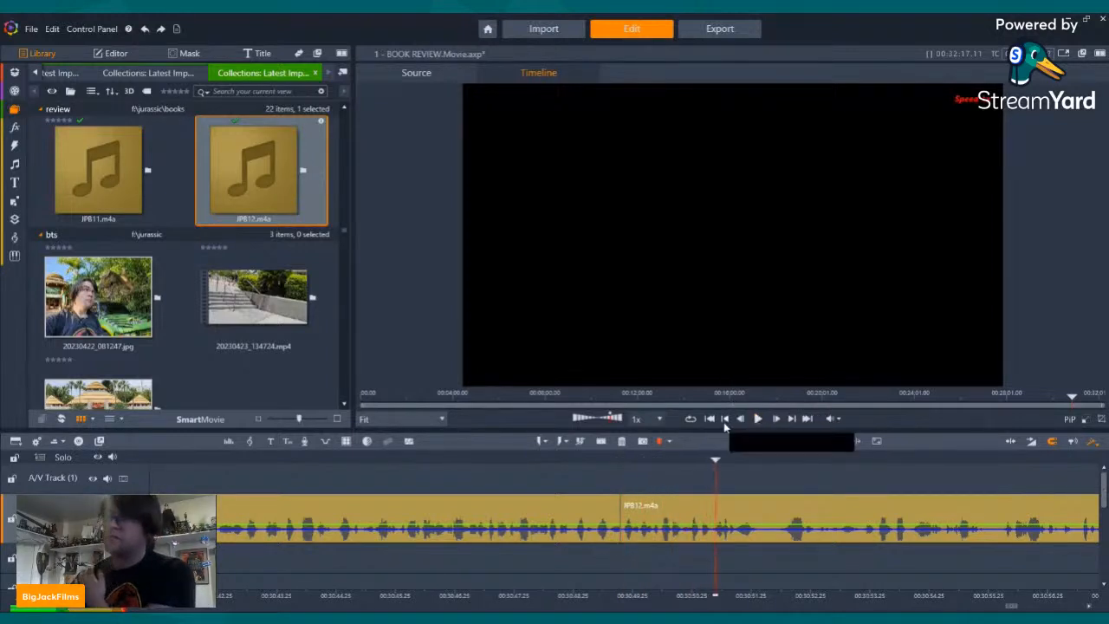
click(726, 420)
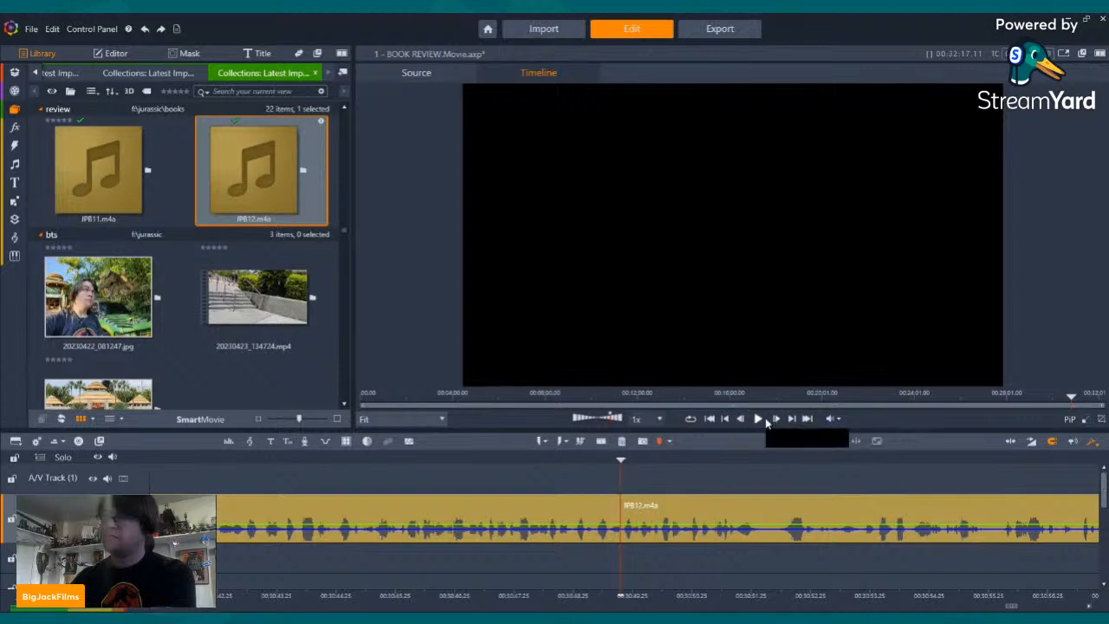
click(759, 419)
click(759, 419)
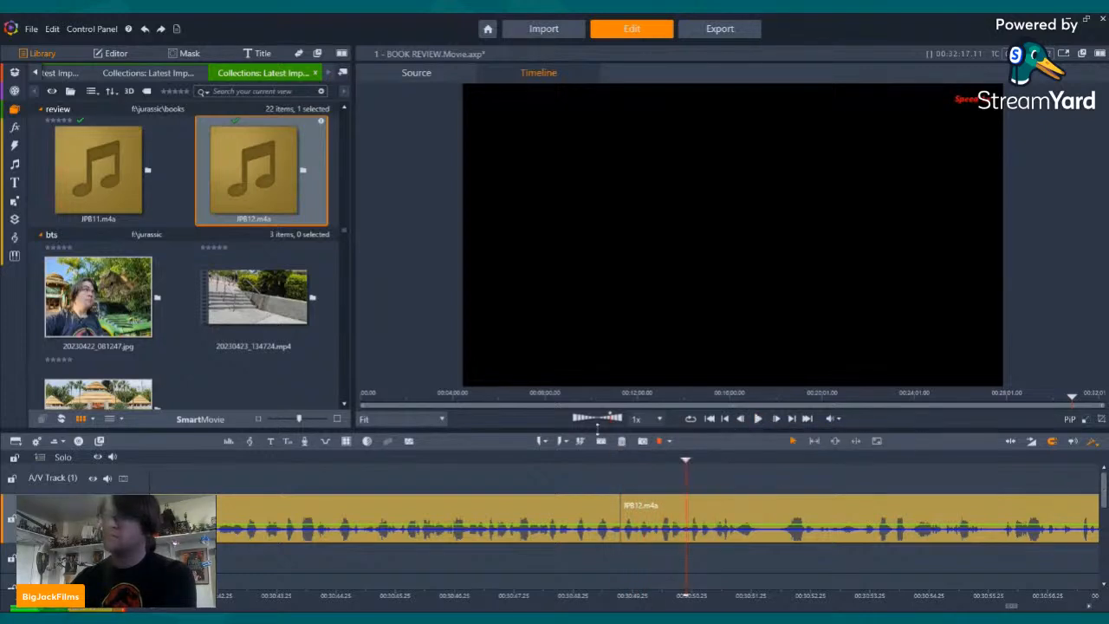
click(601, 442)
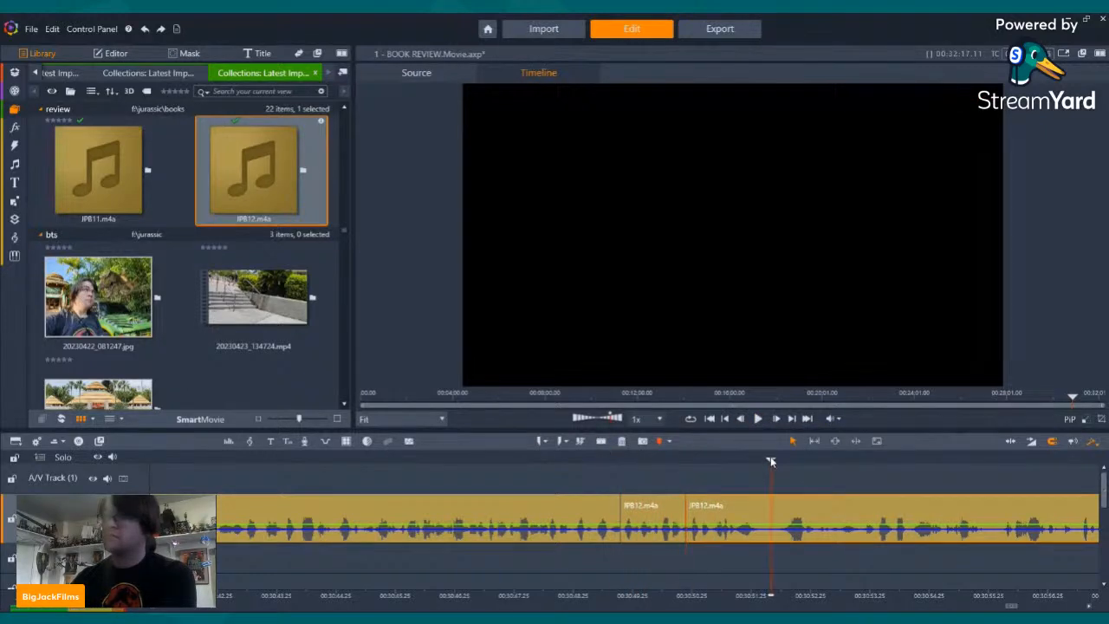
click(601, 442)
key(ctrl+Left)
right_click(726, 511)
click(741, 487)
- Listen past the join near 00:30:51, replay the following phrase, and split JPB12.m4a where it ends around 00:30:53
click(758, 418)
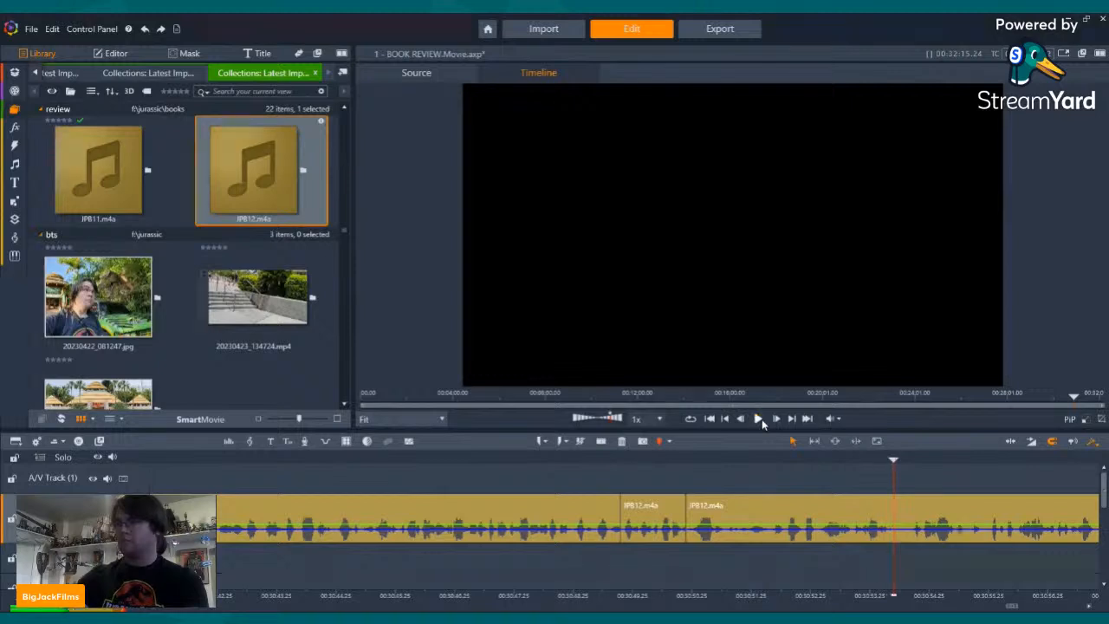
click(794, 462)
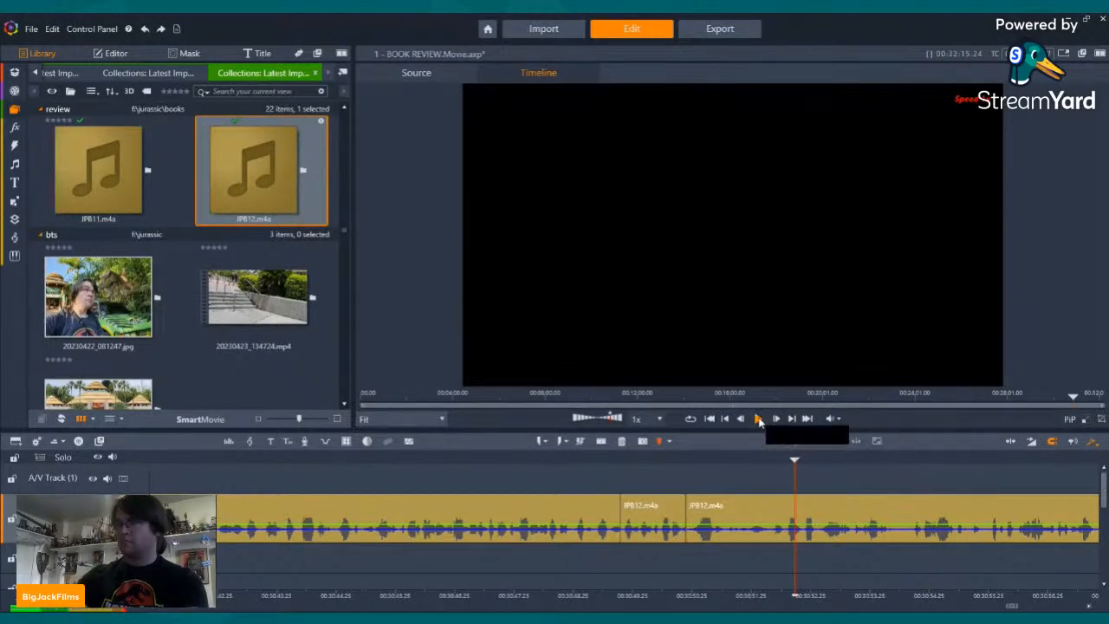
click(758, 419)
click(760, 420)
key(Left)
key(Left)
key(Left)
key(Left)
key(Left)
key(Left)
key(Left)
key(Left)
key(Left)
key(Left)
key(Left)
key(Left)
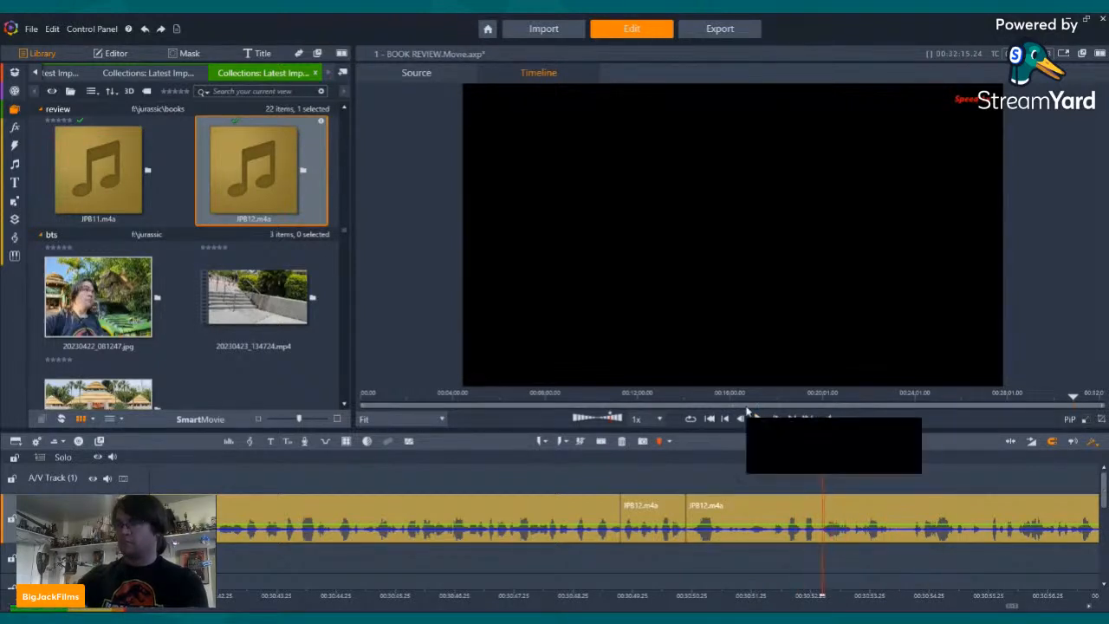
click(760, 418)
click(760, 419)
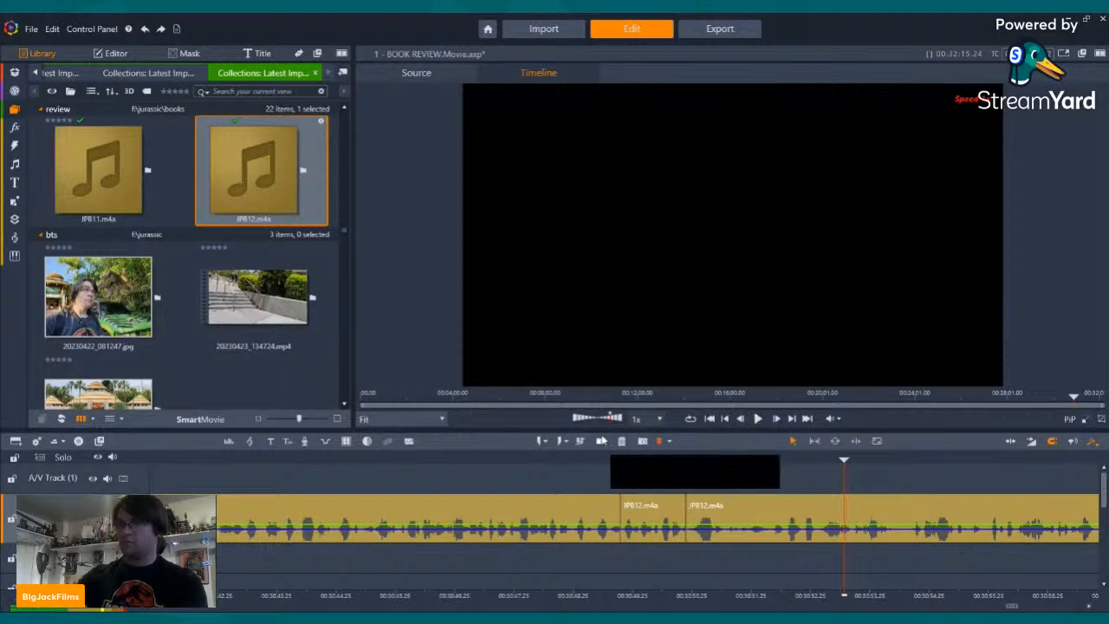
click(600, 441)
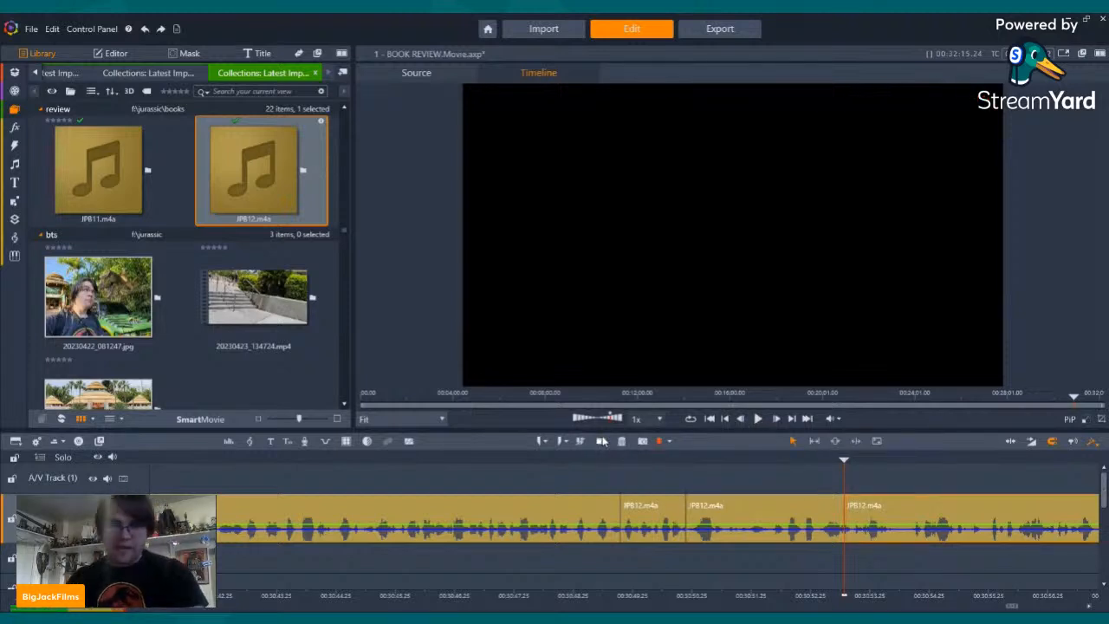
- Split JPB12.m4a just before the speech resumes around 00:30:54.5 and delete the section back to the previous split
click(909, 459)
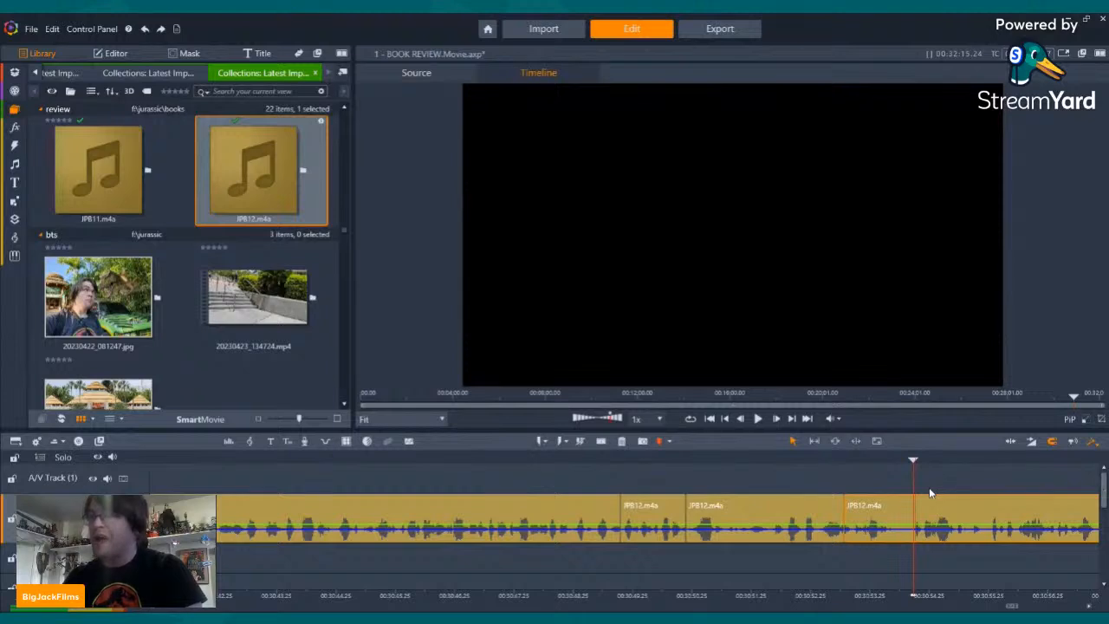
click(600, 441)
click(873, 524)
right_click(875, 524)
click(901, 493)
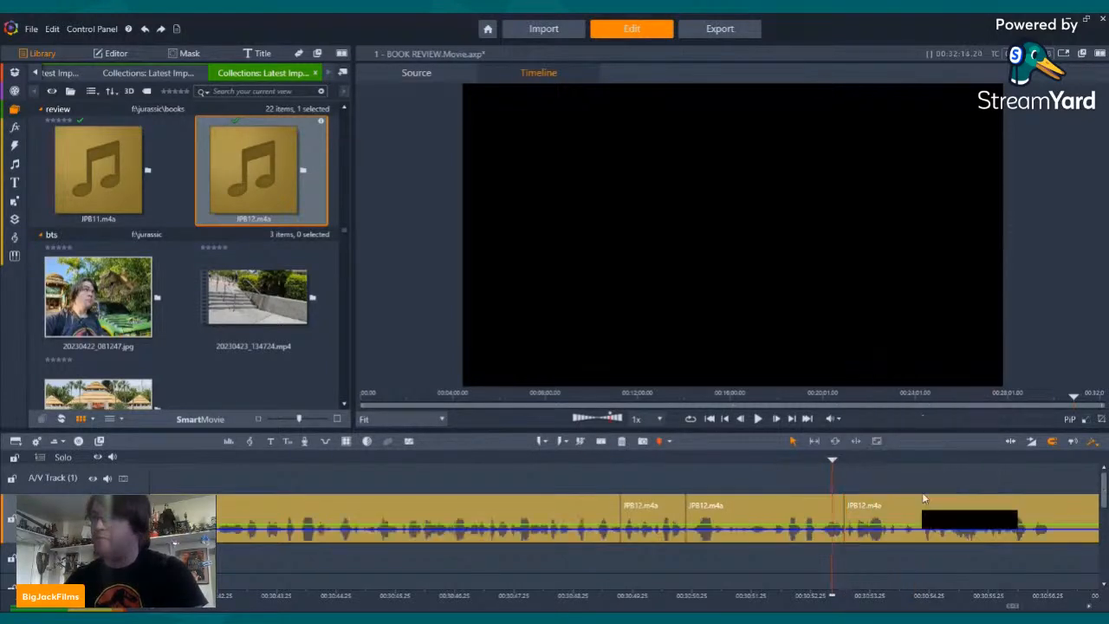
- Replay across the join near 00:30:53, split JPB12.m4a around 00:30:54.4 and 00:30:54.8, and delete the section between
click(758, 419)
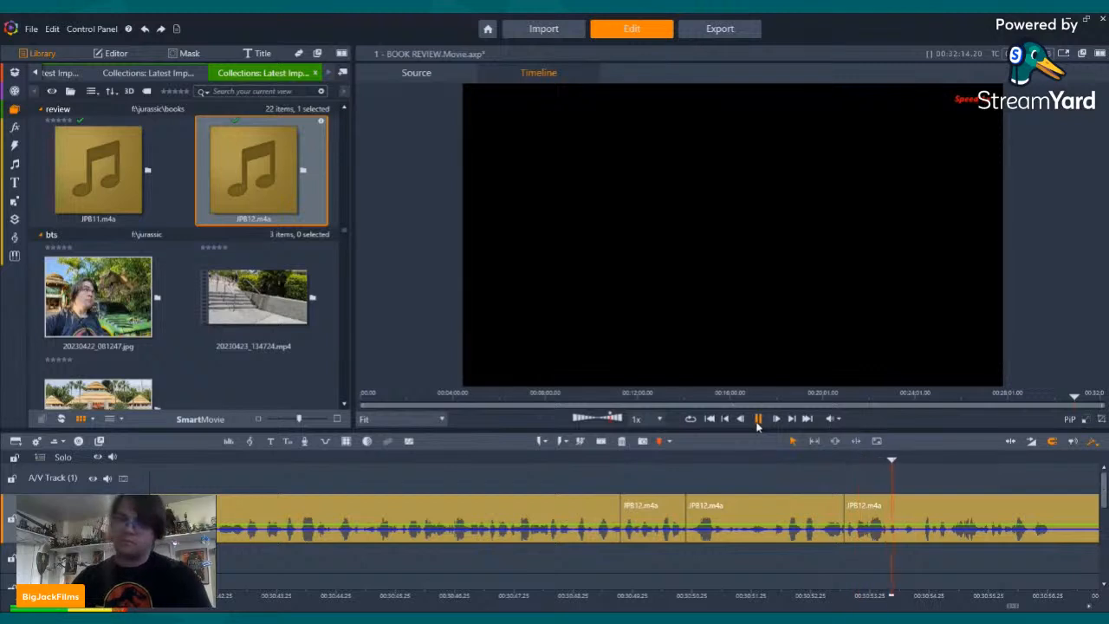
click(758, 419)
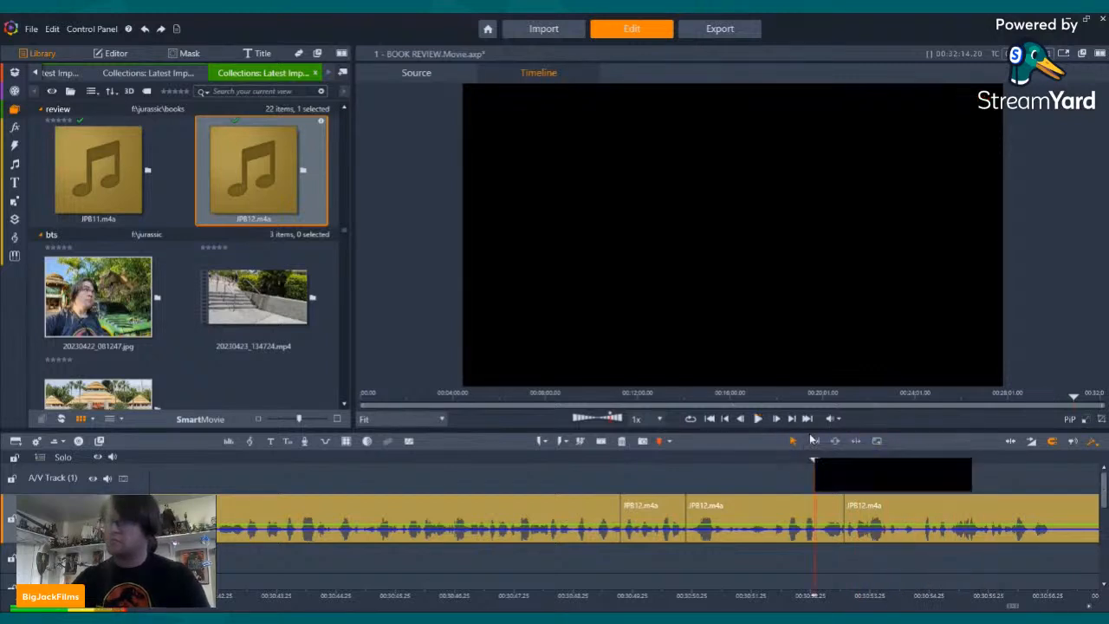
click(757, 418)
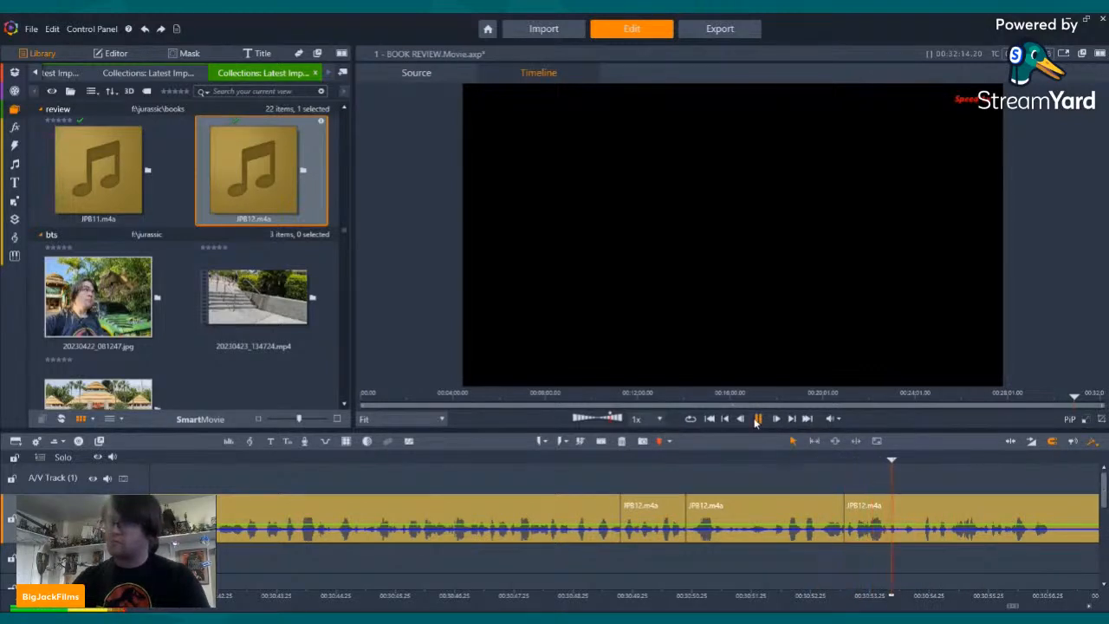
click(604, 441)
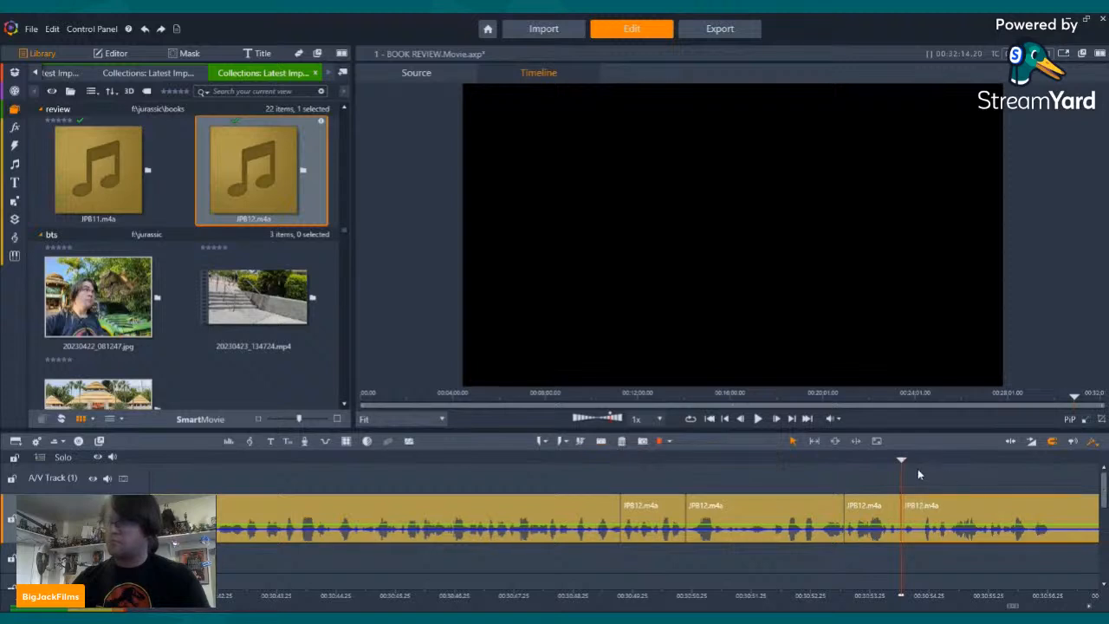
click(916, 457)
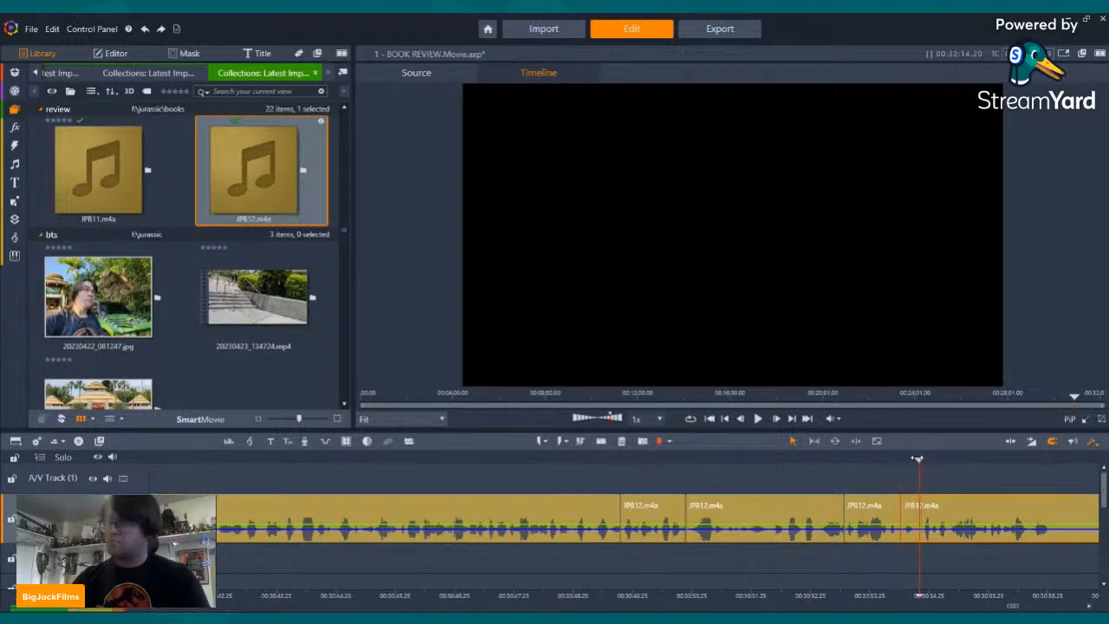
click(601, 441)
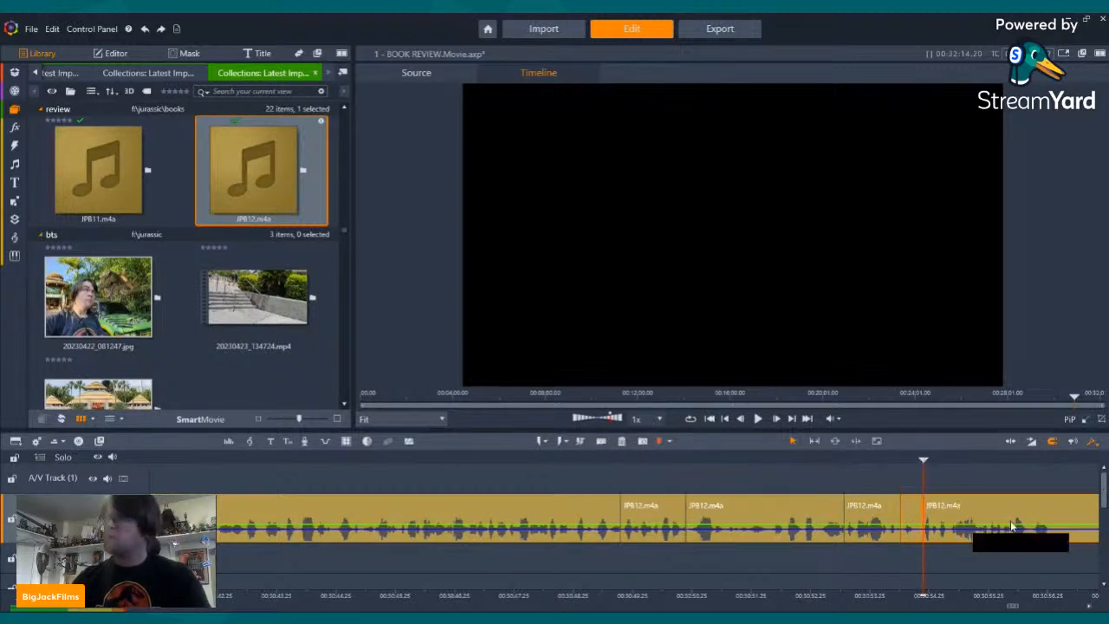
key(ctrl+Left)
right_click(913, 517)
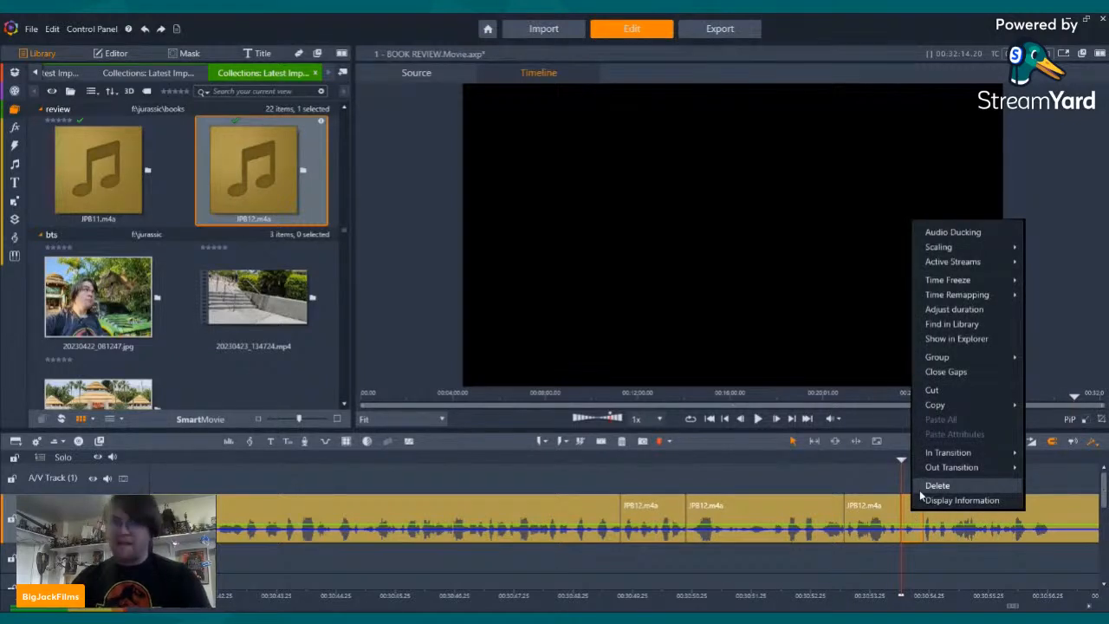
click(919, 489)
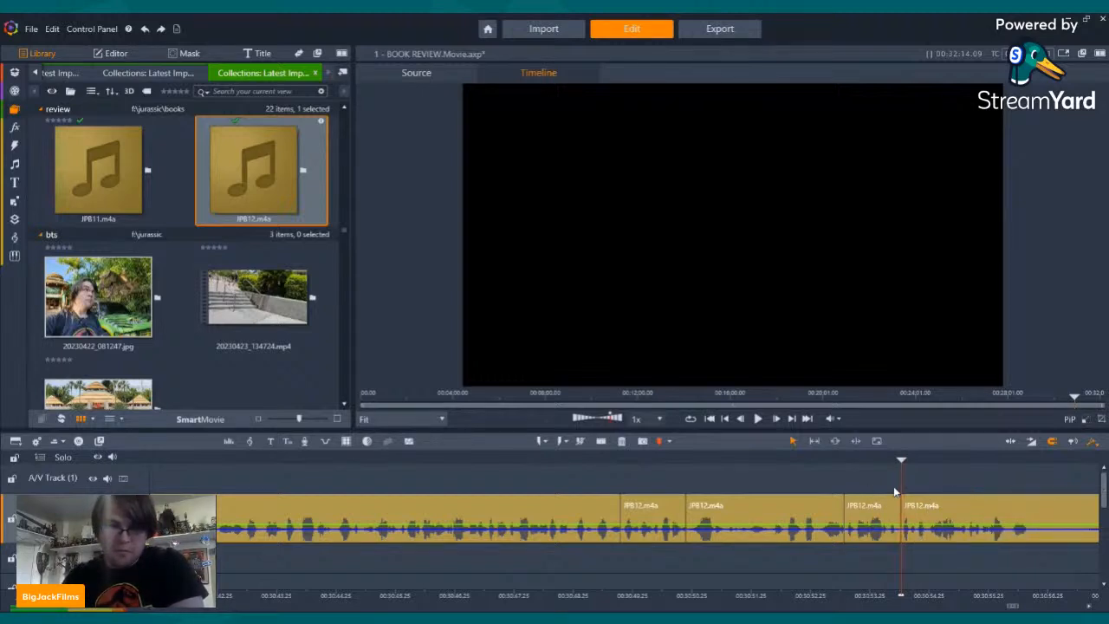
- Replay from just before the join near 00:30:54 and split JPB12.m4a where the phrase ends around 00:30:56.5
key(Left)
key(Left)
key(Left)
key(Left)
key(Left)
key(Left)
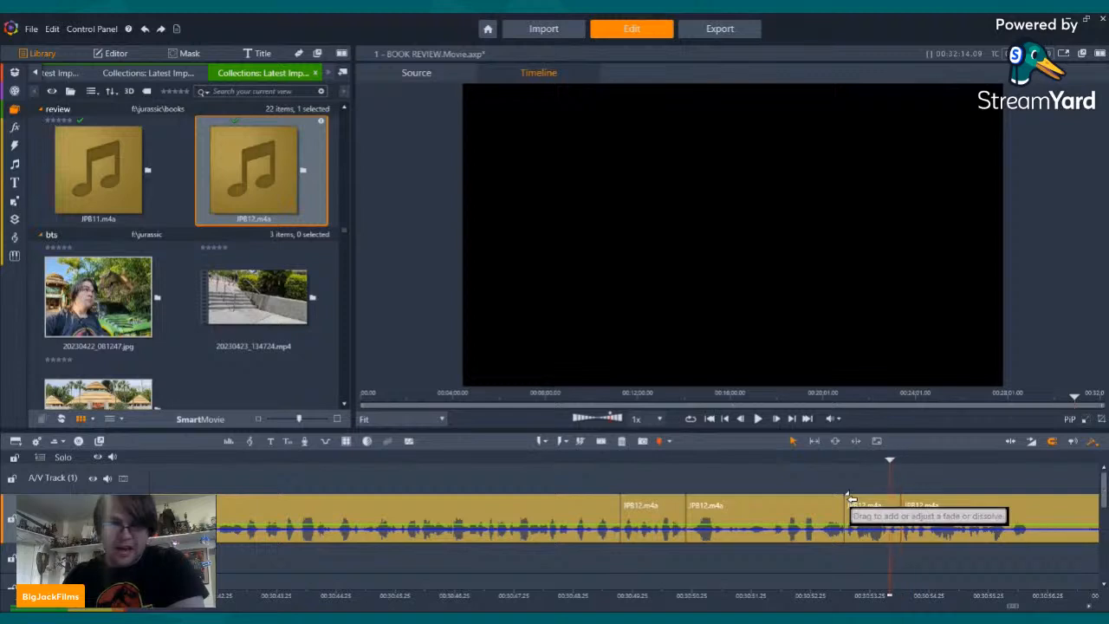
key(Left)
key(Left)
key(Left)
key(Left)
key(Left)
key(Left)
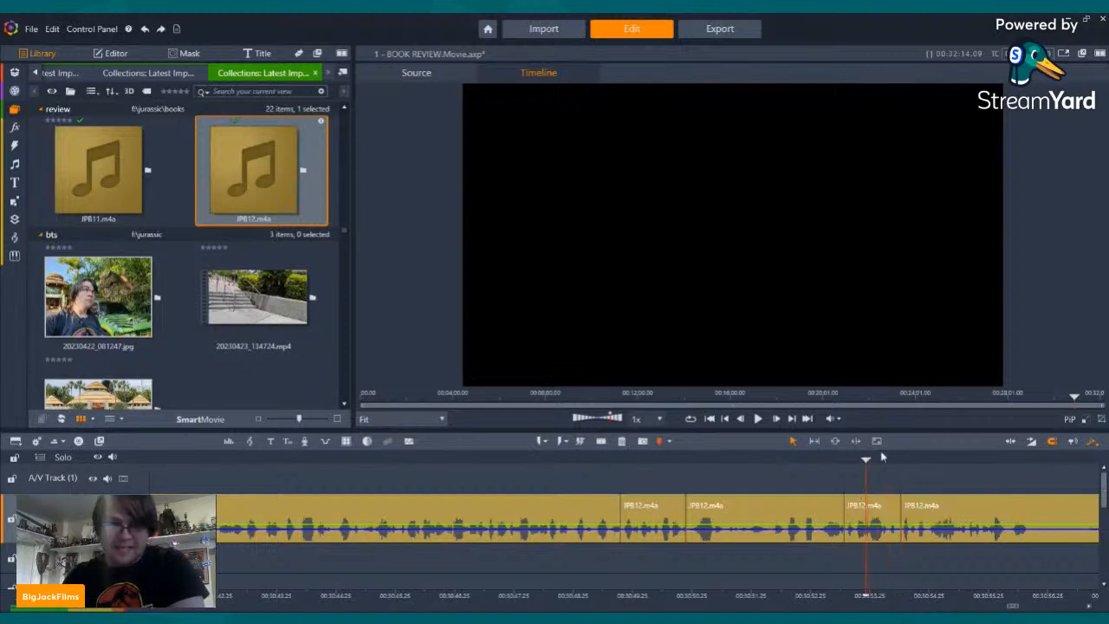
click(758, 419)
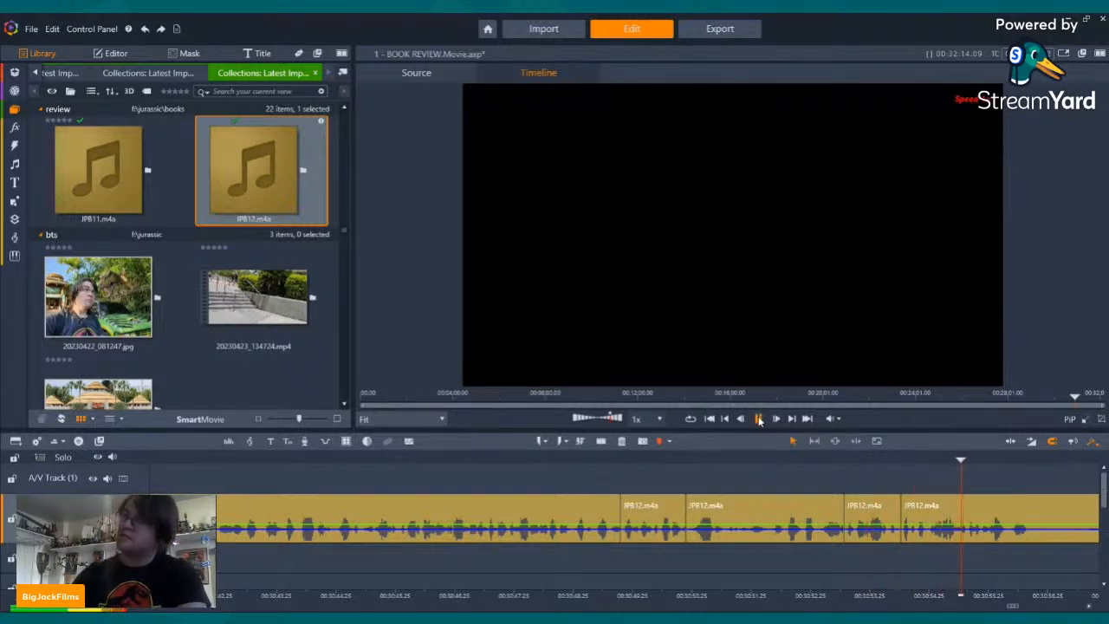
click(759, 419)
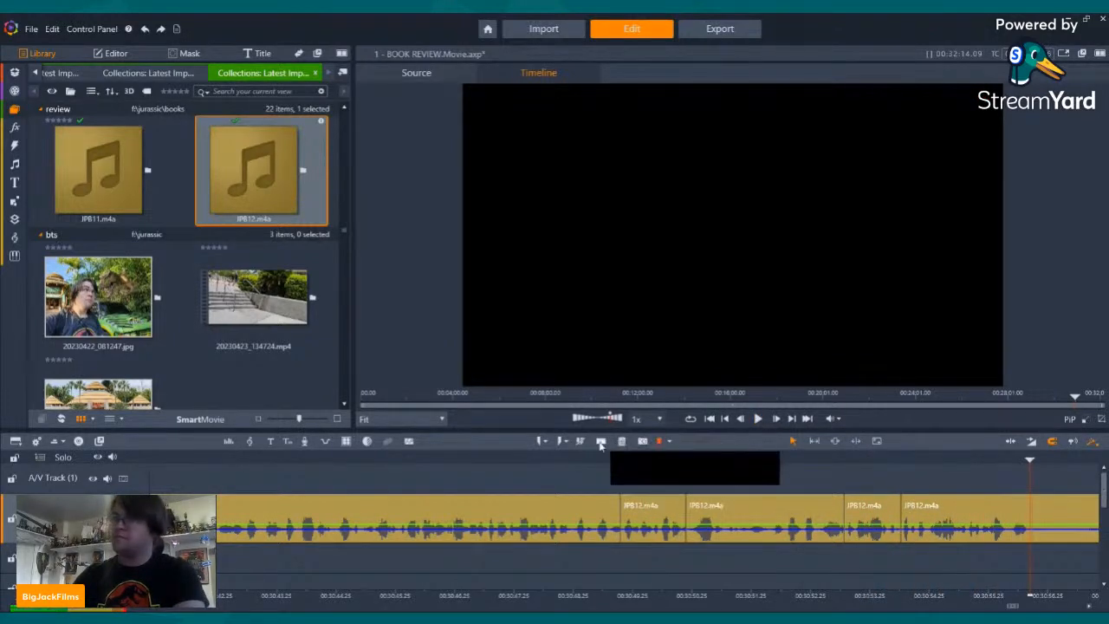
click(600, 443)
- Split JPB12.m4a just before the speech resumes around 00:30:57.8 and delete the pause back to the previous split
key(Right)
key(Right)
key(Right)
key(Right)
key(Right)
key(Right)
key(Right)
key(Right)
key(Right)
key(Right)
key(Right)
key(Right)
key(Right)
key(Right)
key(Right)
key(Right)
key(Right)
key(Right)
key(Right)
key(Right)
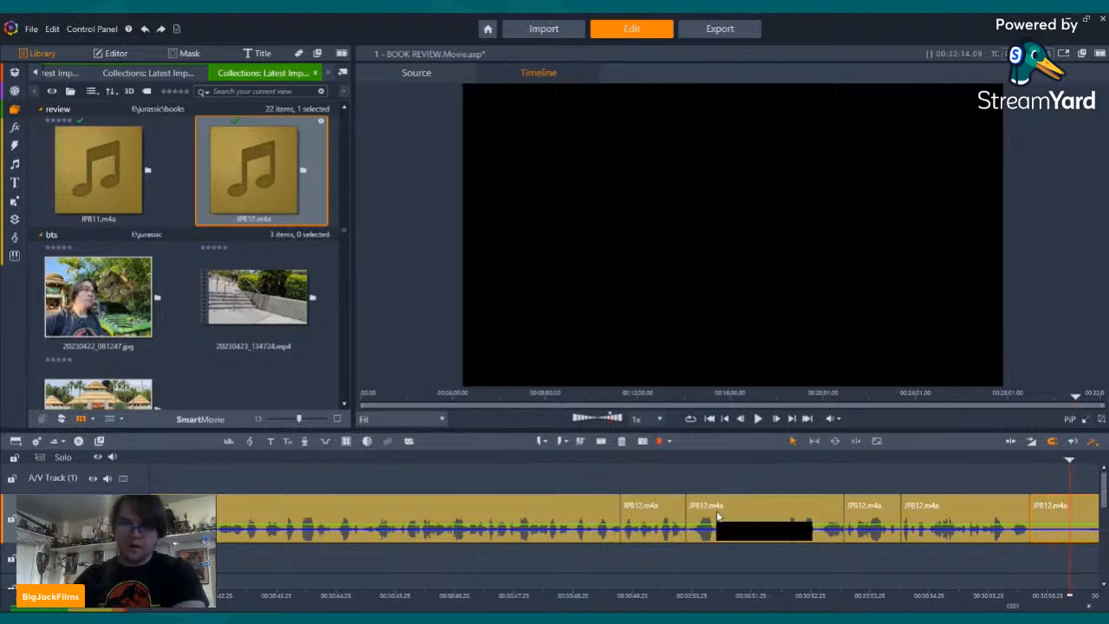
key(Right)
key(Right)
key(Right)
key(Right)
key(Right)
key(Right)
key(Right)
key(Right)
key(Right)
key(Right)
key(Right)
key(Right)
key(Right)
key(Right)
key(Right)
key(Left)
key(Left)
key(Left)
key(Left)
key(Left)
key(Left)
key(Left)
key(Left)
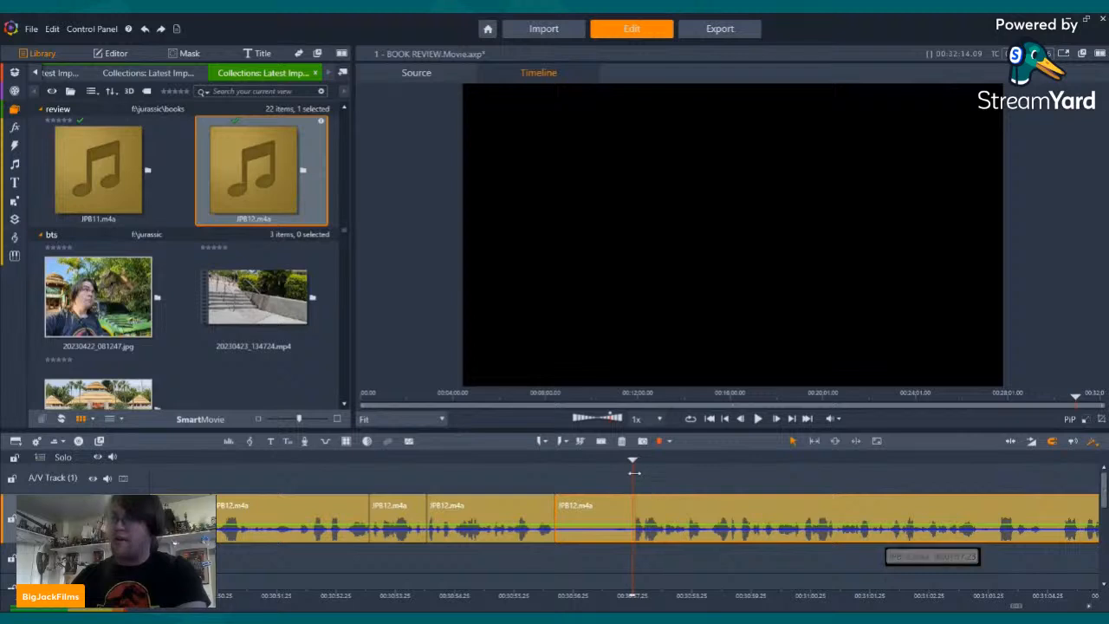
click(601, 441)
right_click(601, 517)
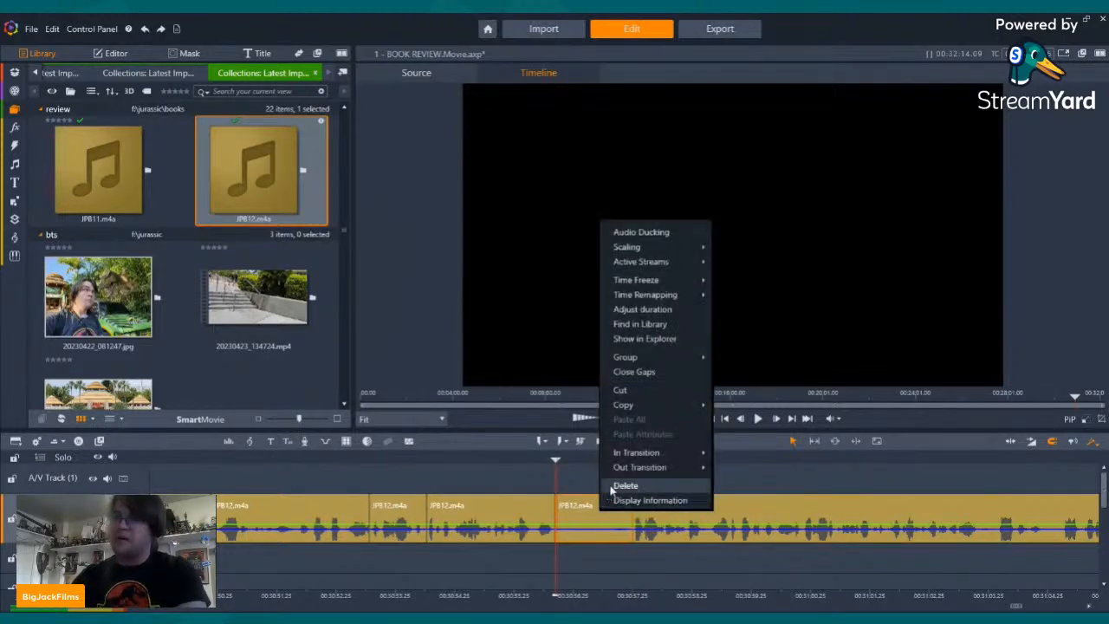
click(619, 489)
- Play on through JPB12.m4a, split it around 00:31:02 and just before 00:31:07, and delete the section between
click(760, 421)
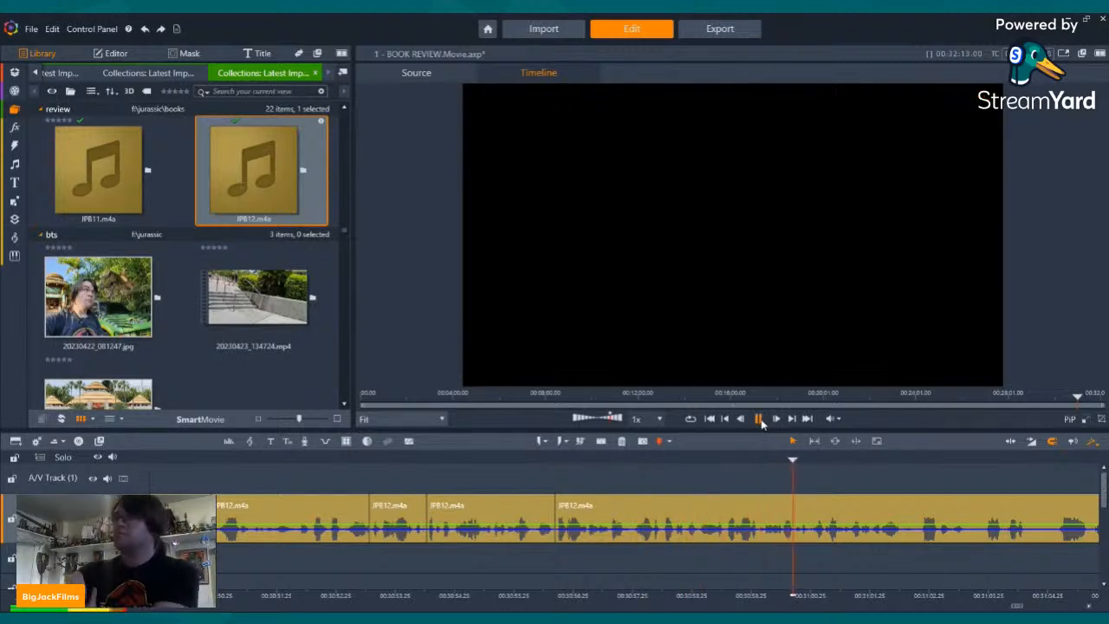
click(759, 418)
click(582, 442)
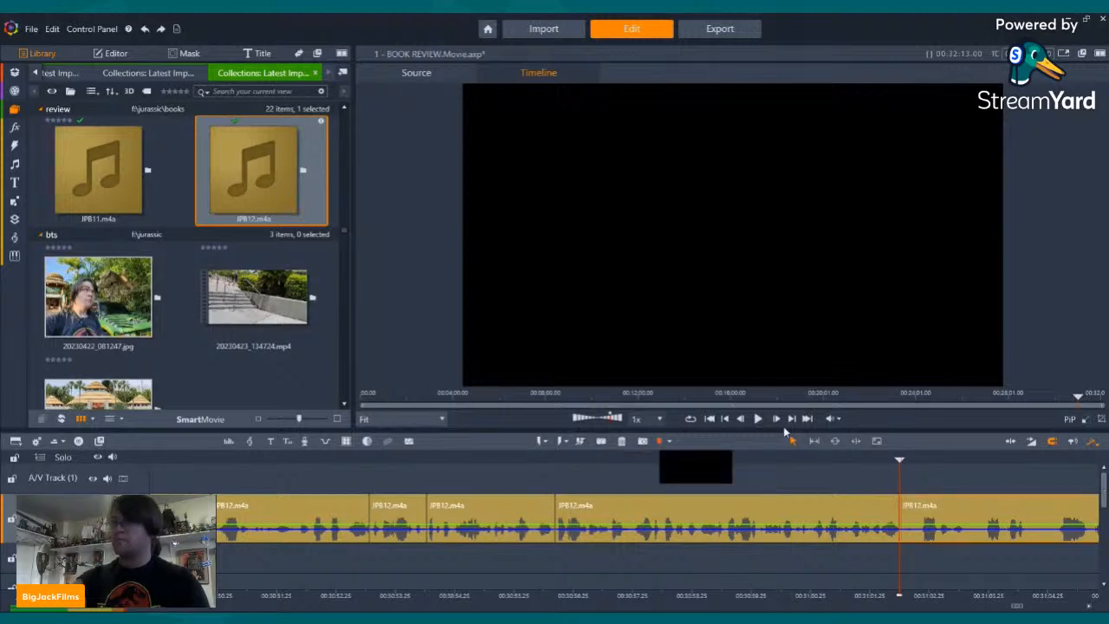
click(759, 419)
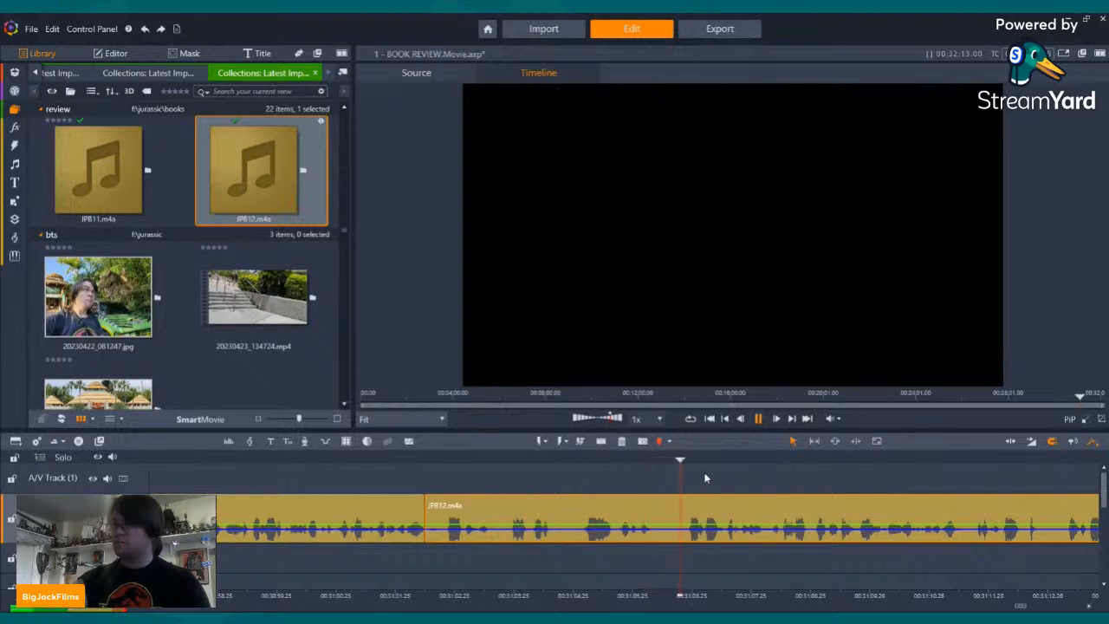
click(684, 459)
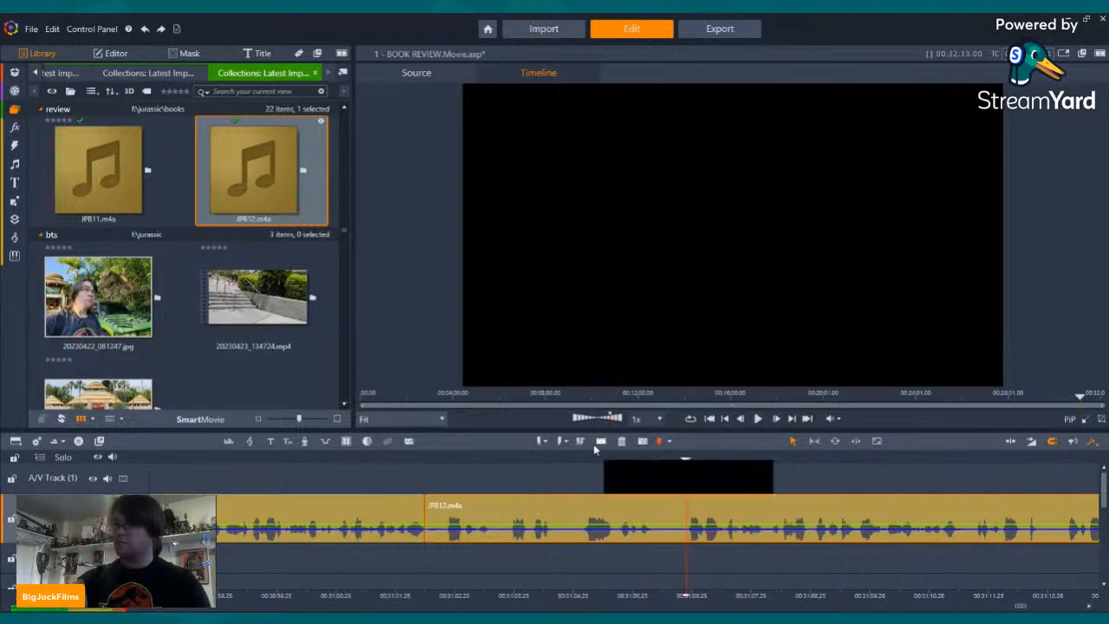
right_click(591, 513)
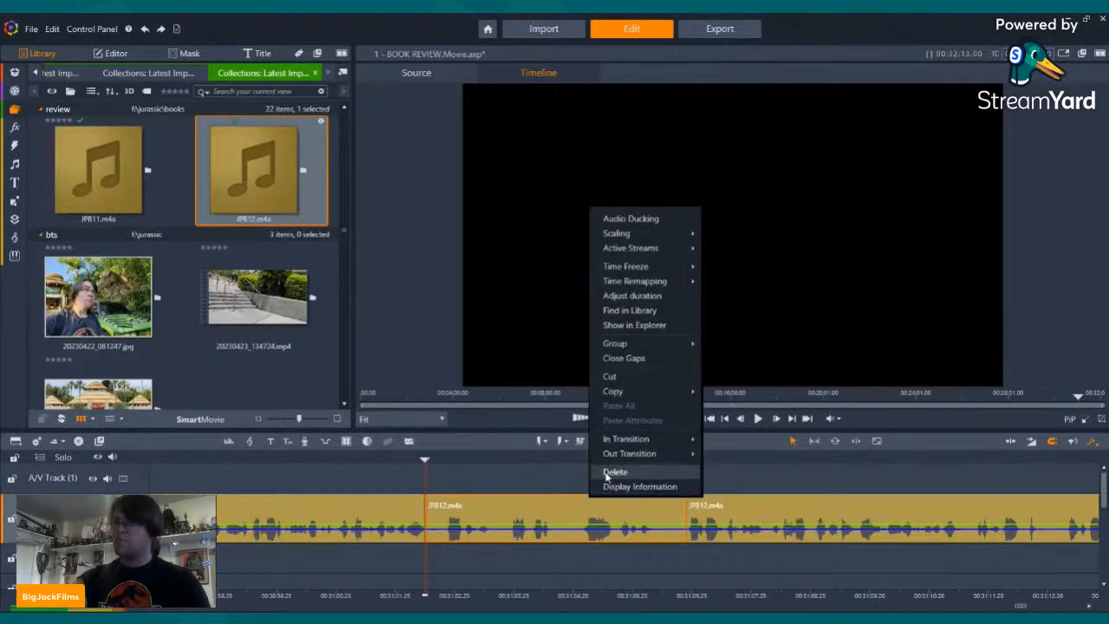
click(606, 470)
- Listen on from the join near 00:31:02, split JPB12.m4a around 00:31:07 and 00:31:08.7, and delete the section between
click(757, 418)
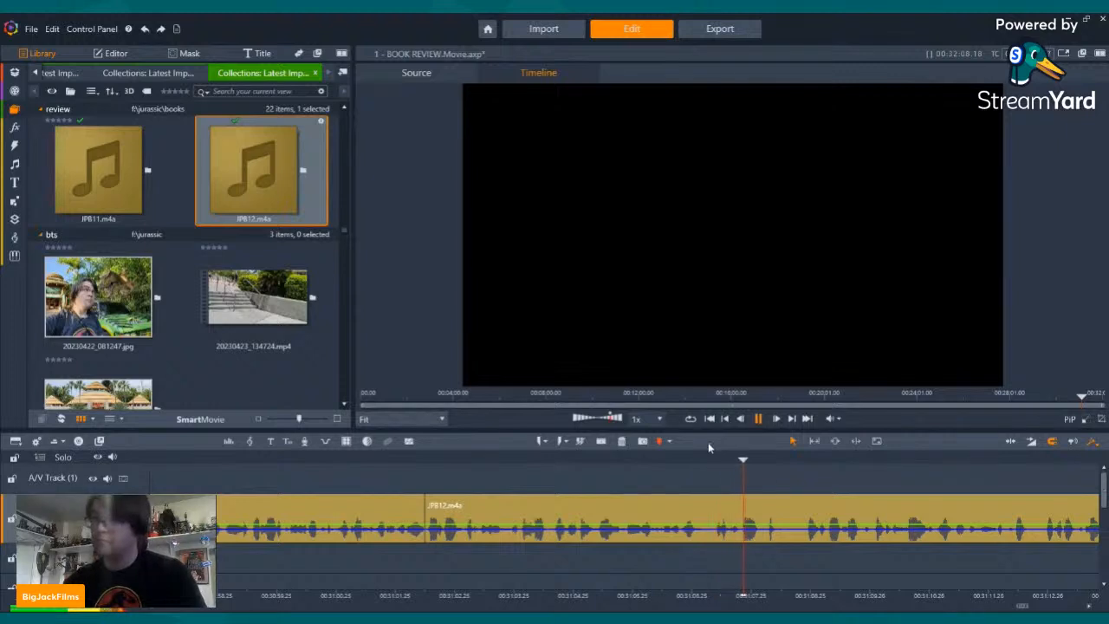
click(692, 461)
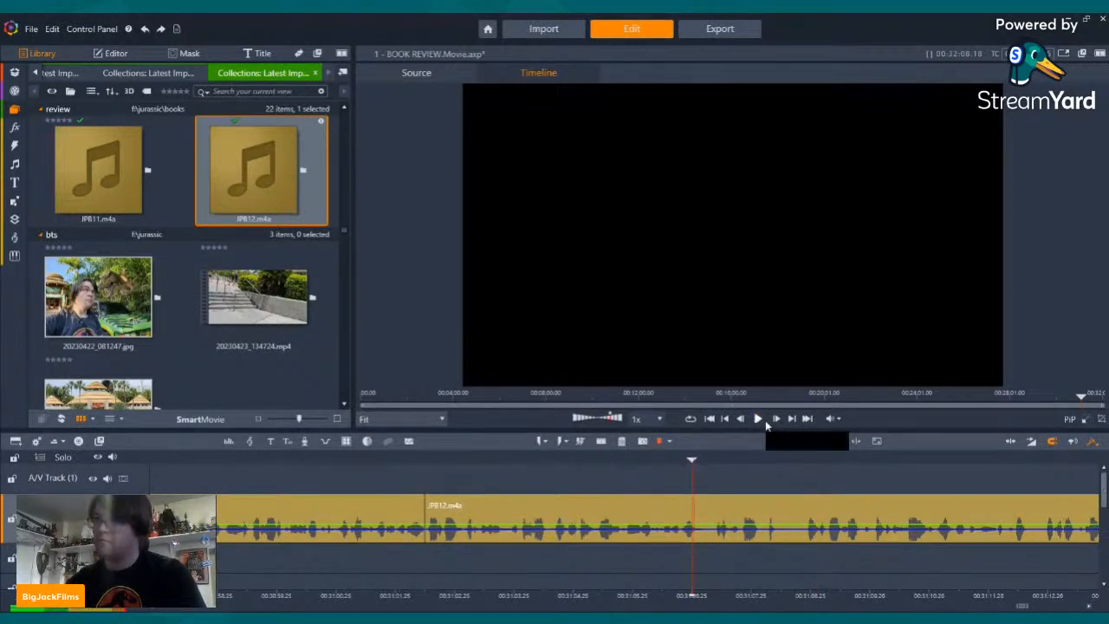
click(759, 418)
click(579, 441)
drag(795, 461, 801, 461)
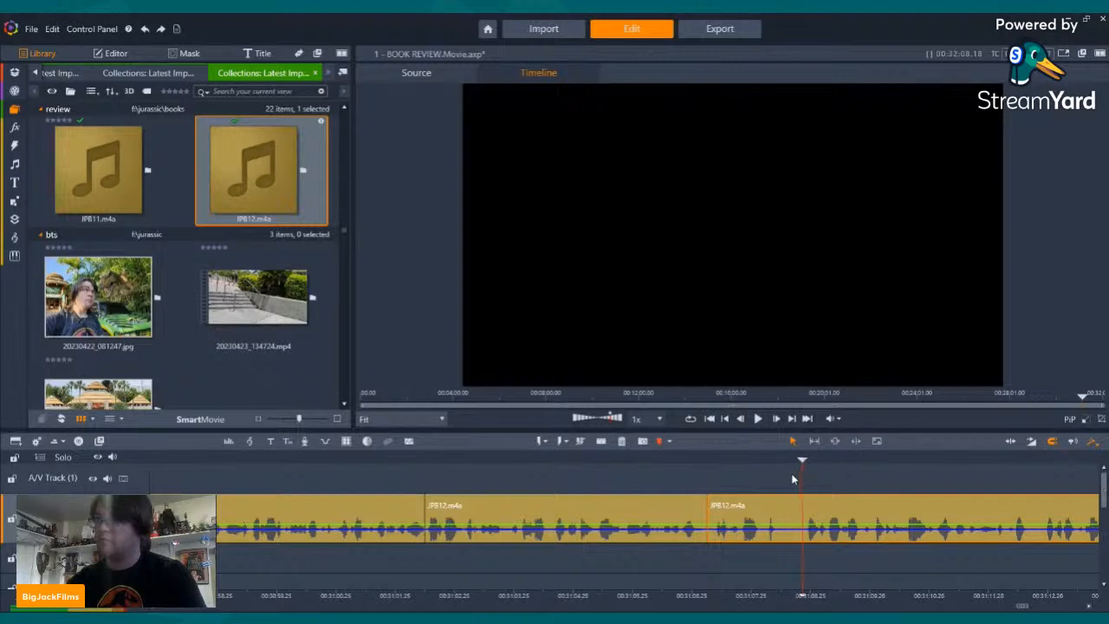
click(579, 441)
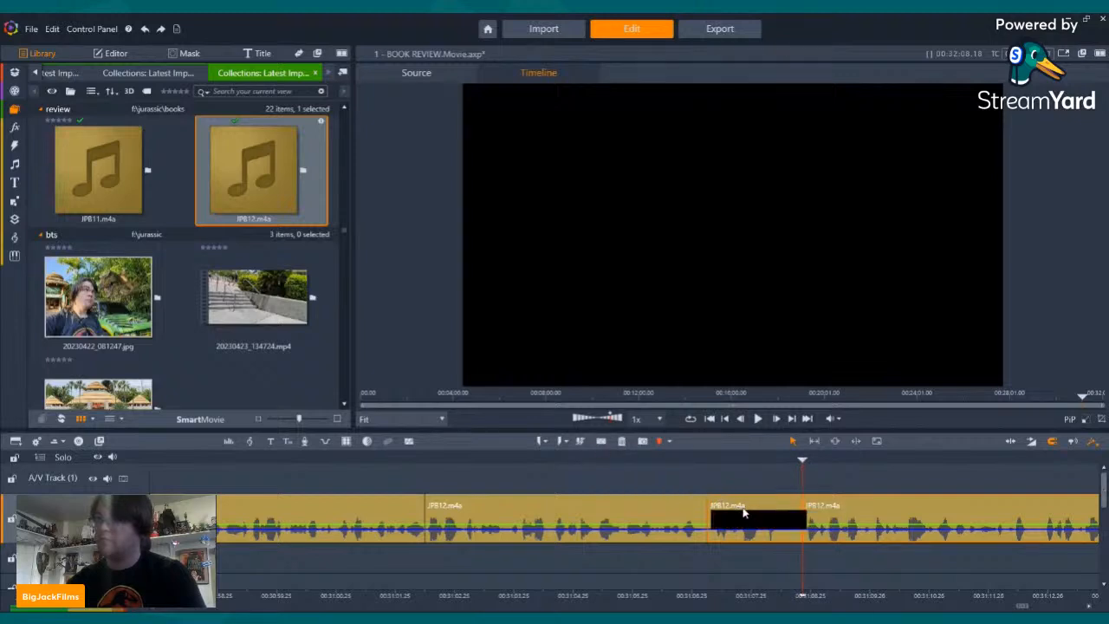
click(712, 500)
click(621, 441)
- Play on from the join near 00:31:07, split JPB12.m4a around 00:31:10.4 and 00:31:11.2, and delete the section between
click(758, 419)
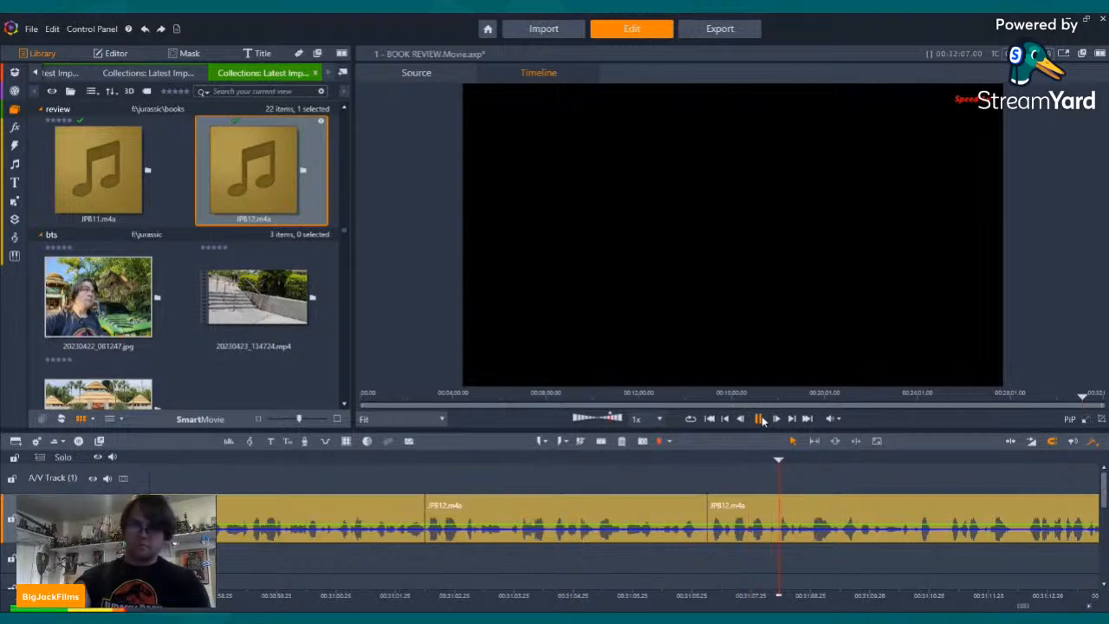
click(877, 459)
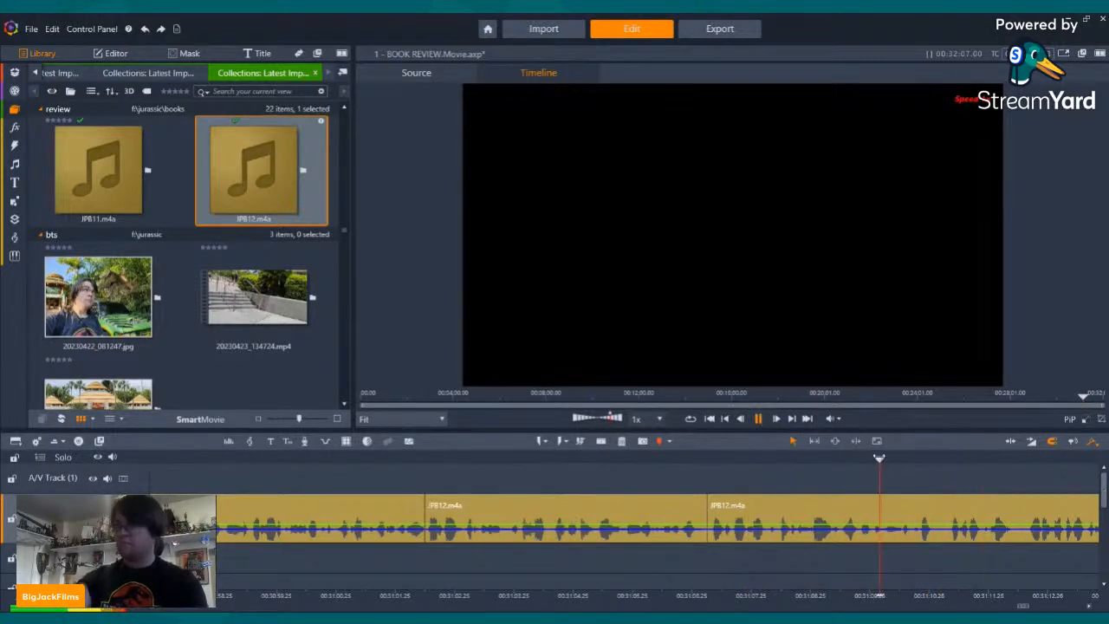
click(760, 420)
click(761, 421)
click(758, 420)
click(759, 420)
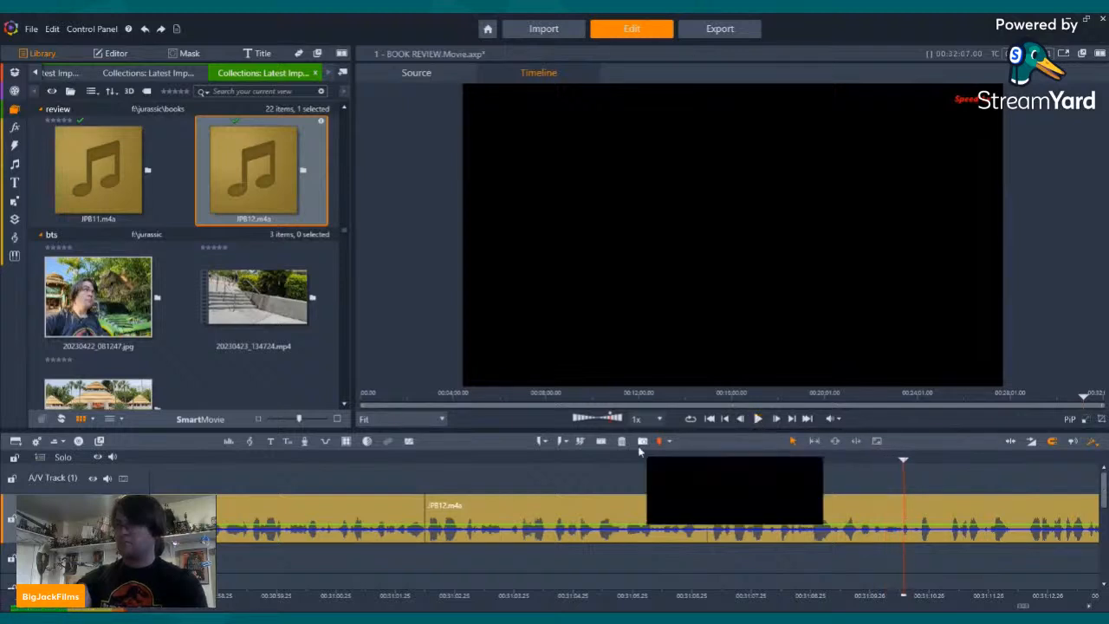
click(601, 441)
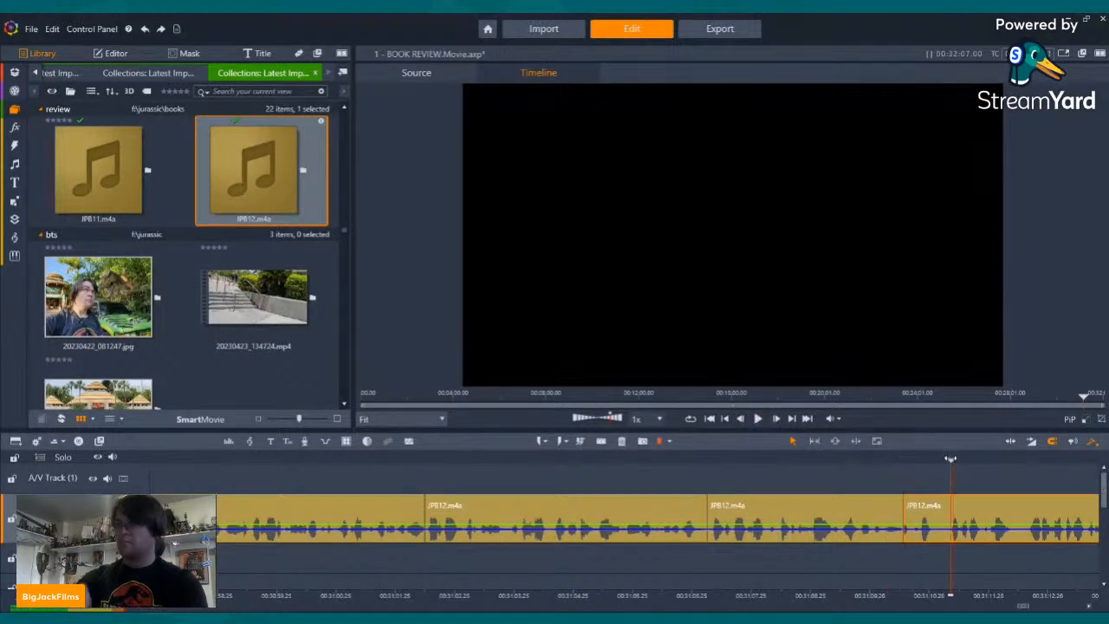
click(602, 441)
click(926, 511)
click(621, 441)
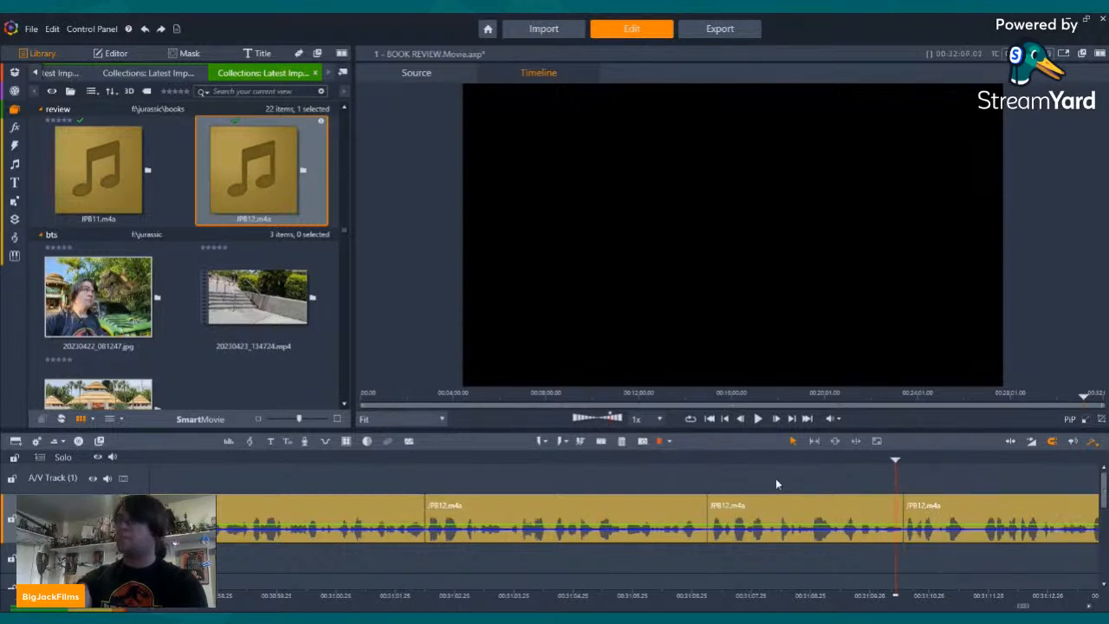
- Listen past the join near 00:31:10, replay the following phrase, and split JPB12.m4a where it ends around 00:31:13
click(758, 419)
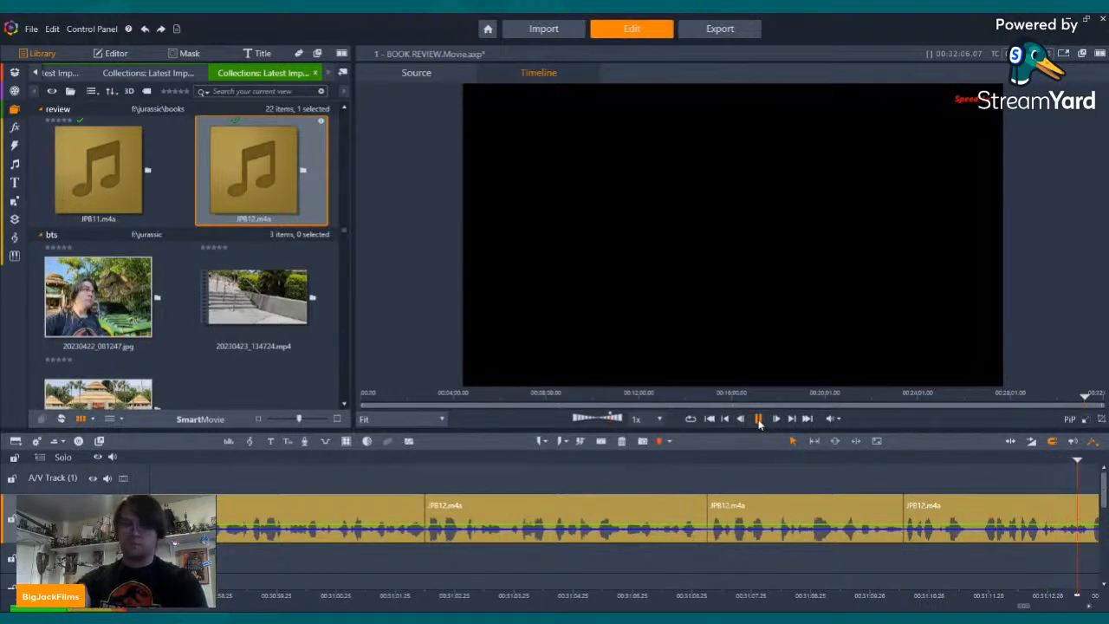
click(452, 457)
click(758, 419)
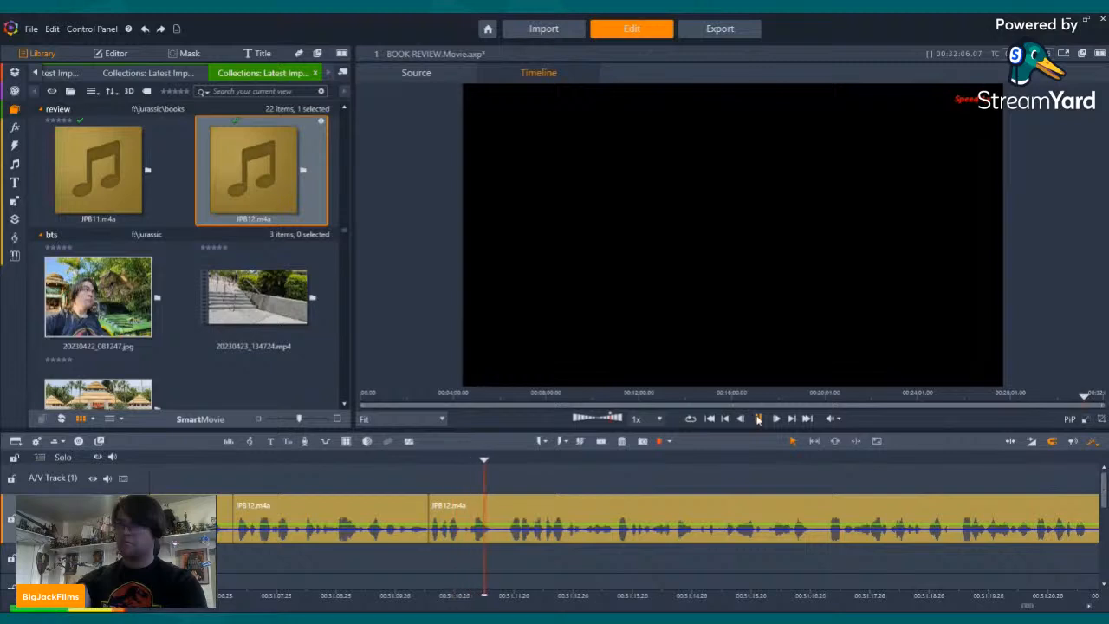
click(759, 420)
click(758, 419)
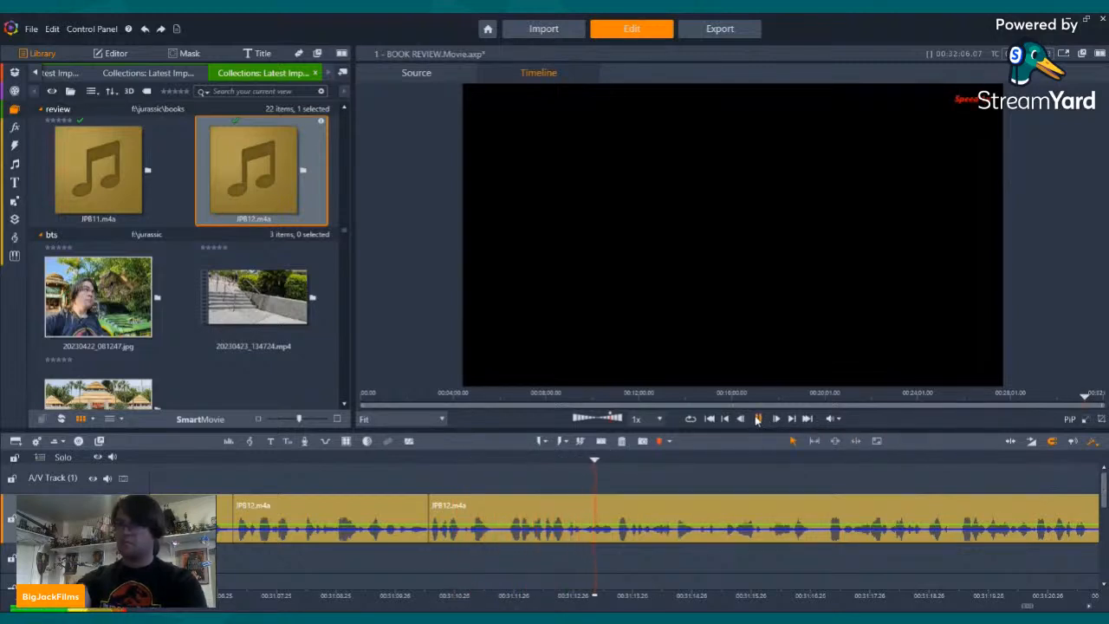
click(758, 420)
click(500, 471)
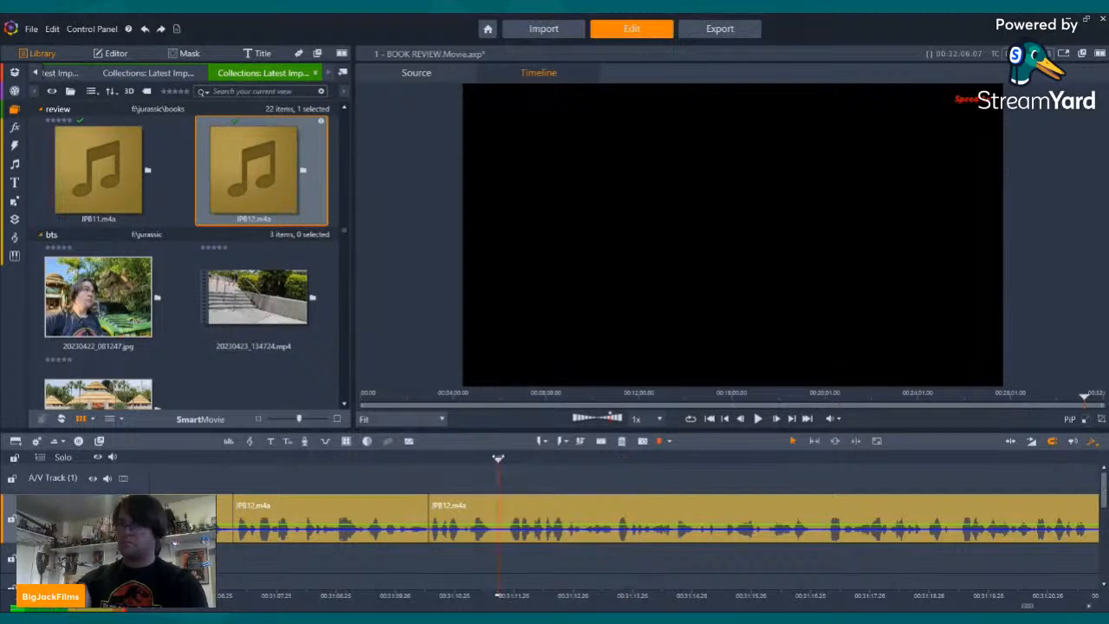
click(759, 420)
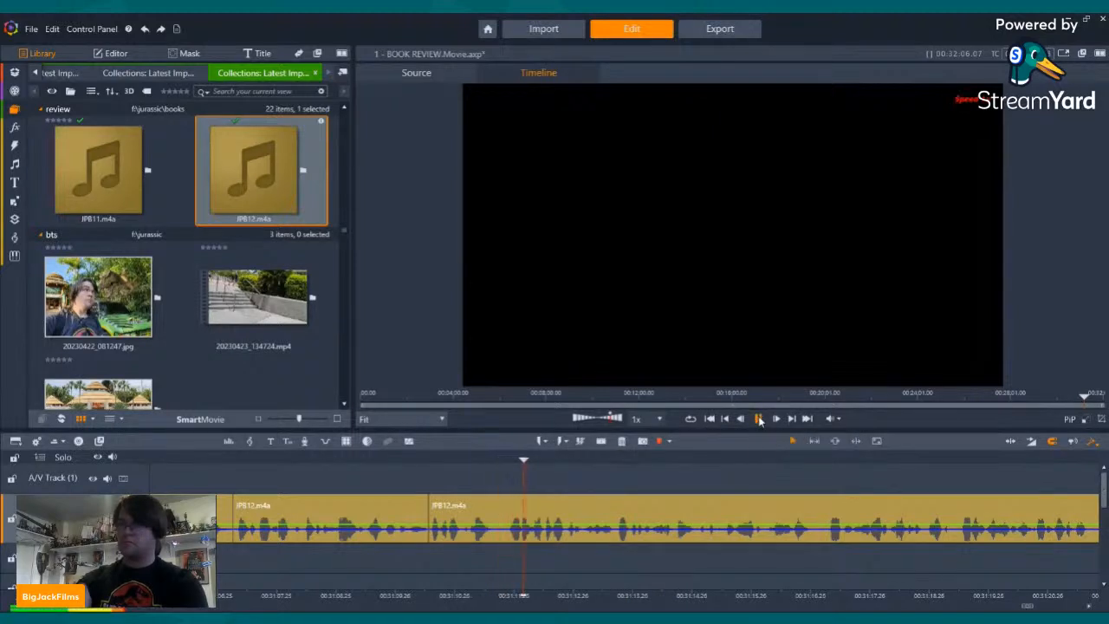
click(758, 419)
click(601, 441)
- Play on past the split near 00:31:13, split JPB12.m4a again around 00:31:14, and delete the section between
click(758, 420)
click(759, 420)
click(759, 419)
scroll(759, 463, up, 5)
click(760, 420)
click(759, 420)
click(600, 441)
click(617, 502)
click(621, 442)
scroll(681, 468, up, 3)
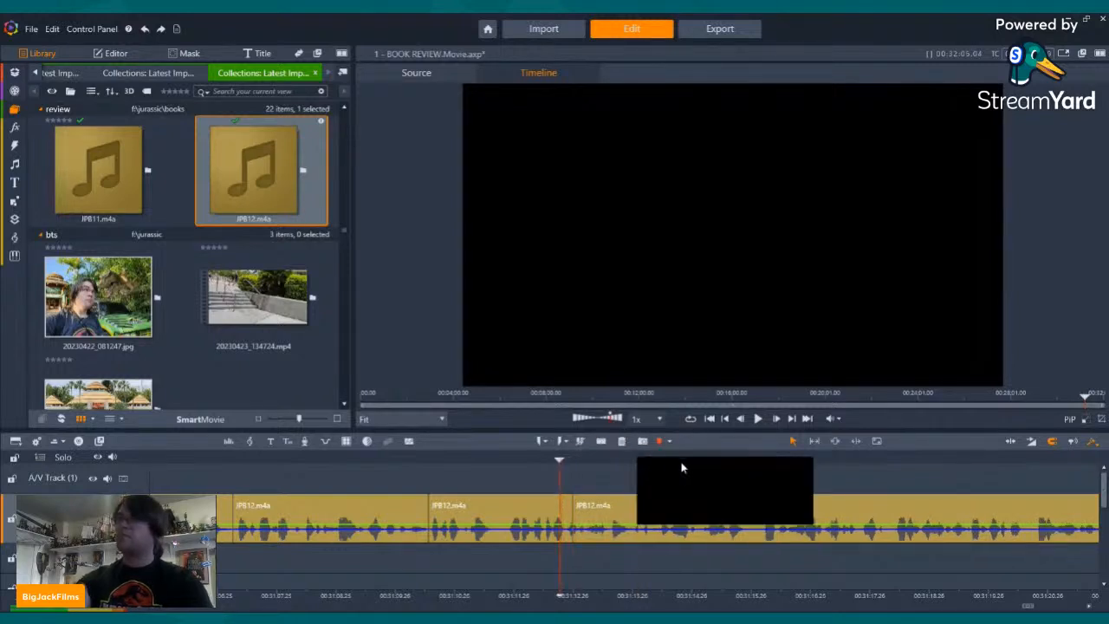
- Listen on from the join near 00:31:13, split JPB12.m4a around 00:31:14.8 and 00:31:15, and delete the short section between
click(759, 418)
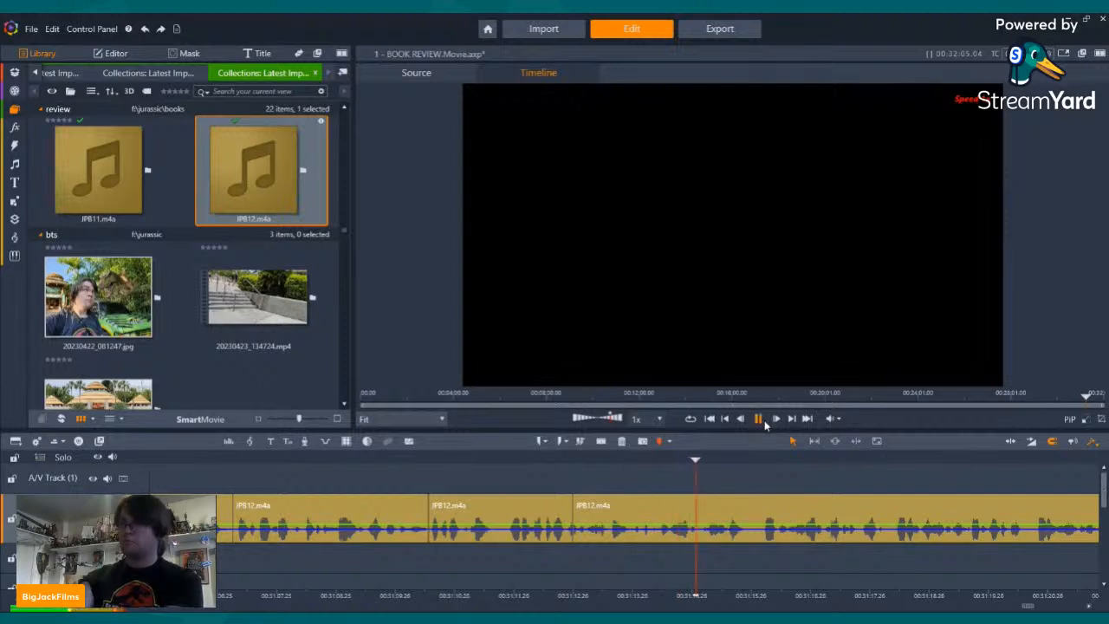
click(640, 461)
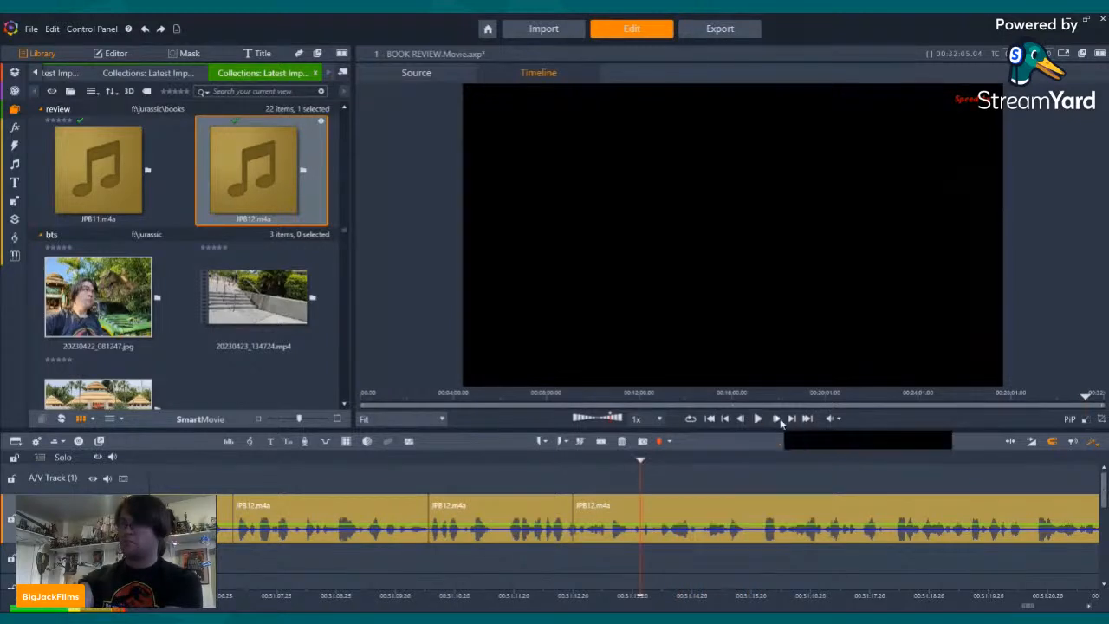
drag(644, 460, 727, 460)
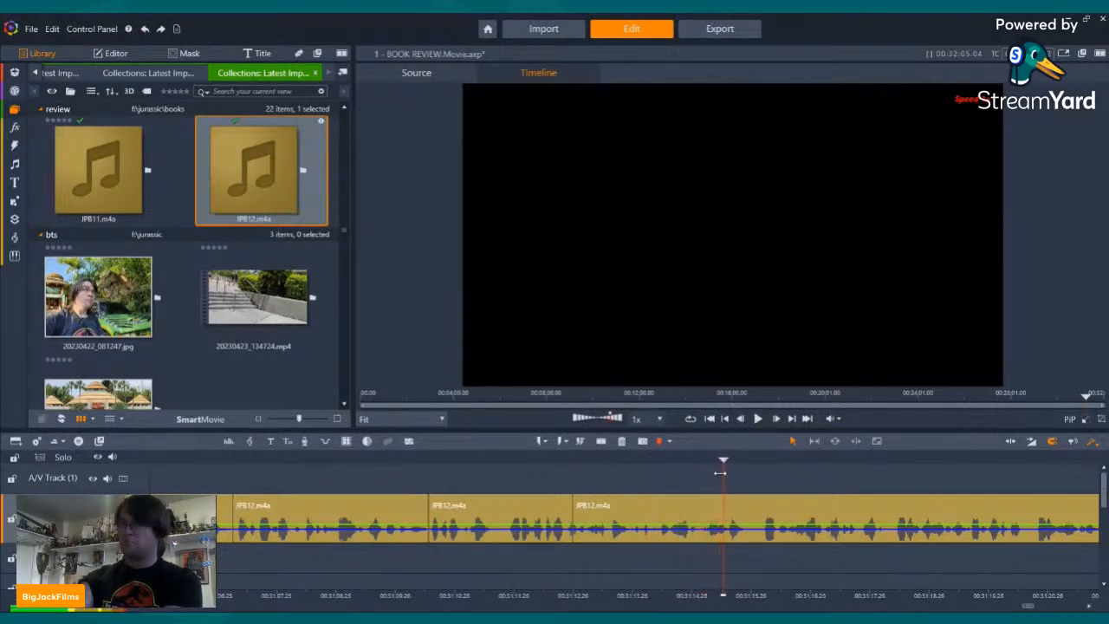
click(758, 418)
click(758, 419)
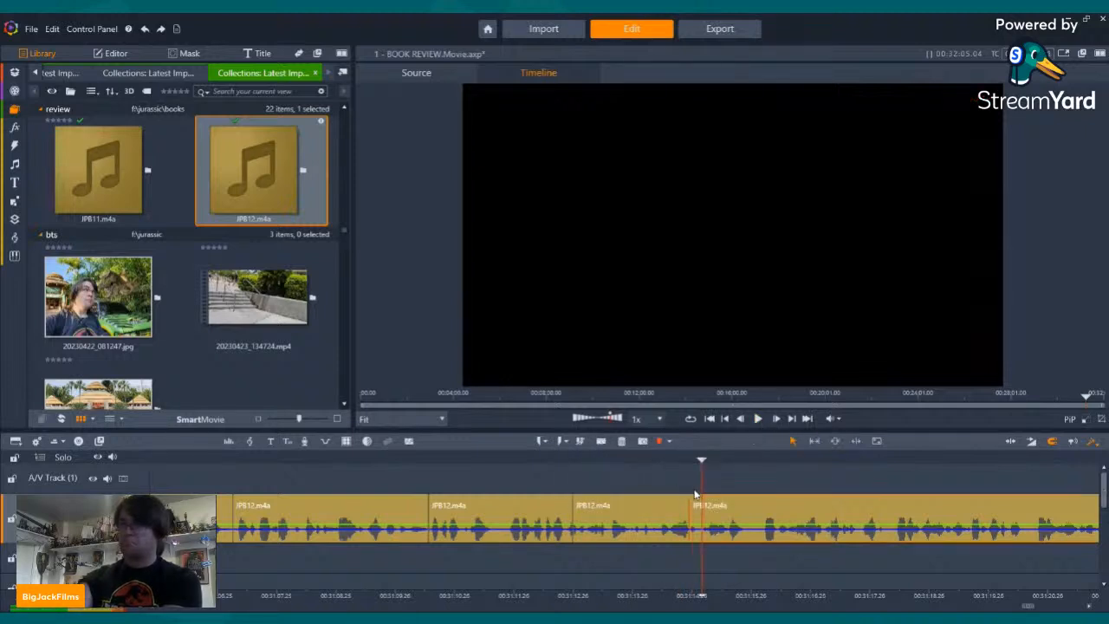
click(601, 441)
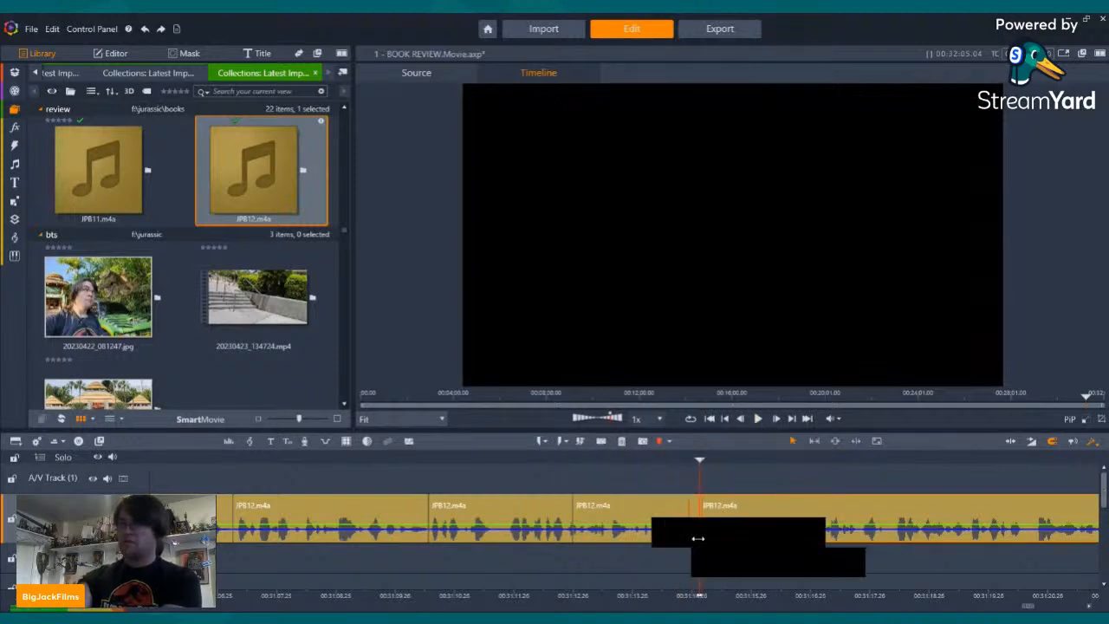
key(Delete)
- Play across the join near 00:31:14.8, split JPB12.m4a around 00:31:15.5 and 00:31:15.9, and delete the section between
key(Left)
key(Left)
key(Left)
key(Left)
key(Left)
key(Left)
click(757, 419)
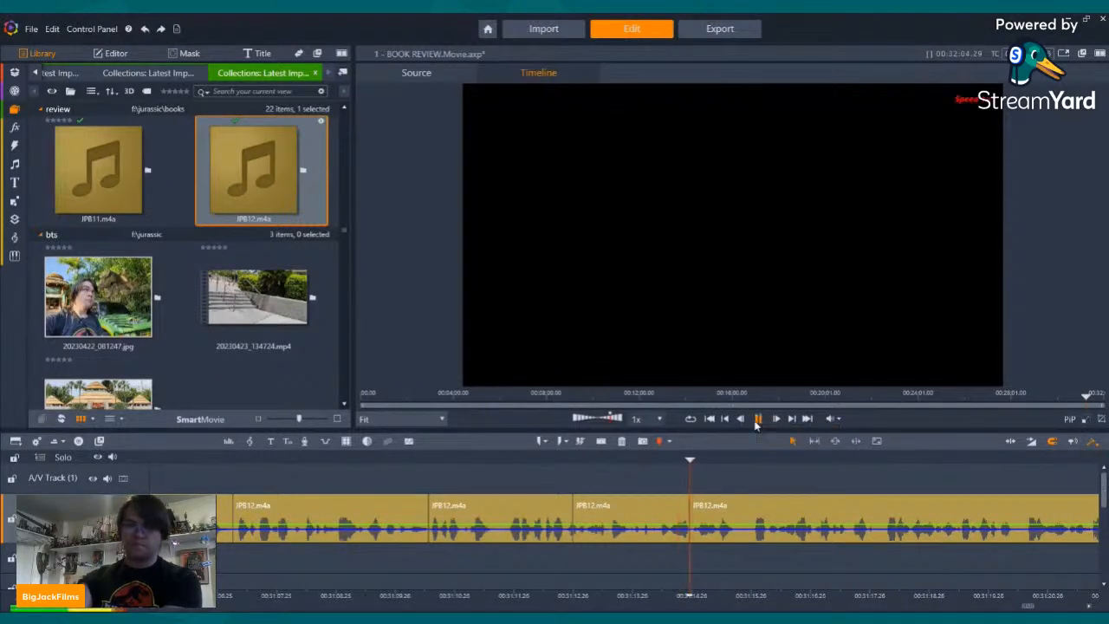
click(604, 441)
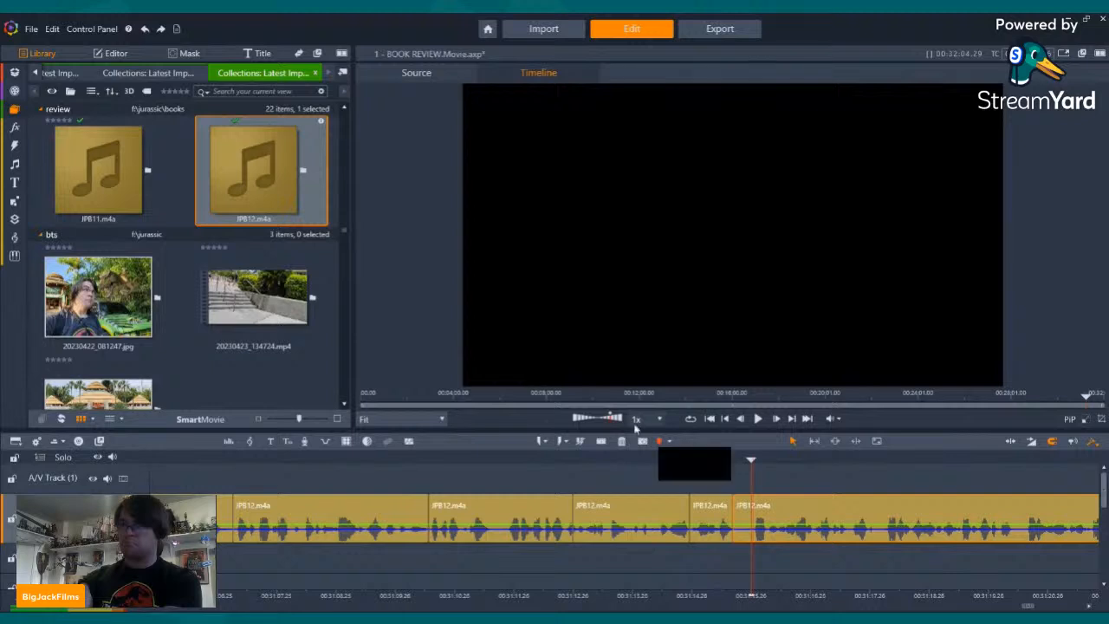
click(601, 441)
right_click(749, 520)
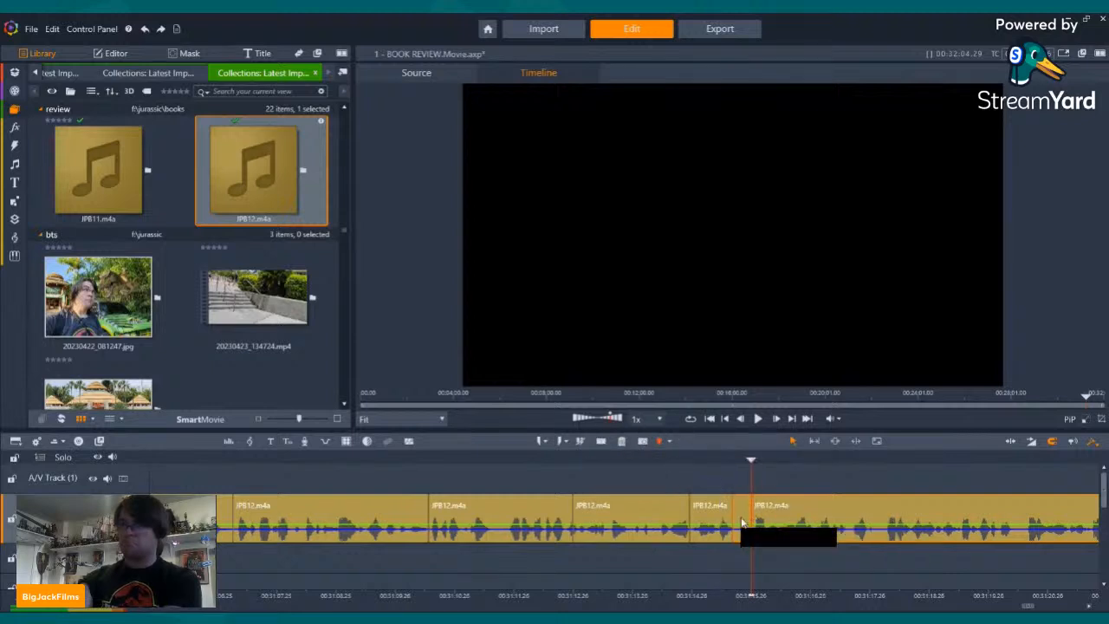
click(785, 490)
- Listen past the join near 00:31:15.5, replay the following phrase, and split JPB12.m4a where it ends around 00:31:17.6
click(756, 418)
click(756, 418)
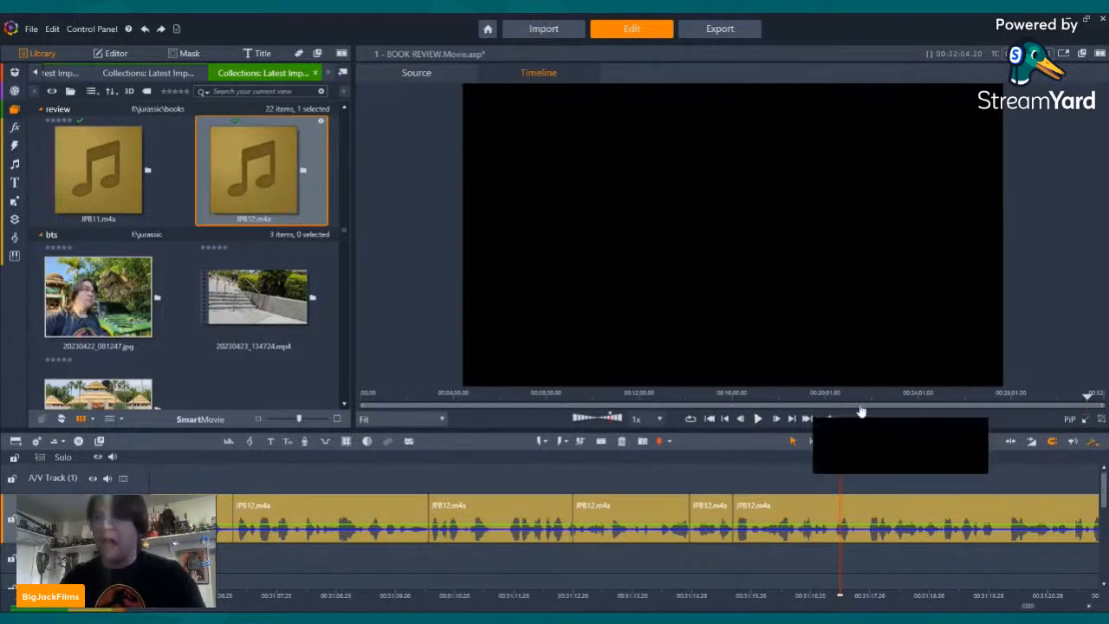
click(757, 419)
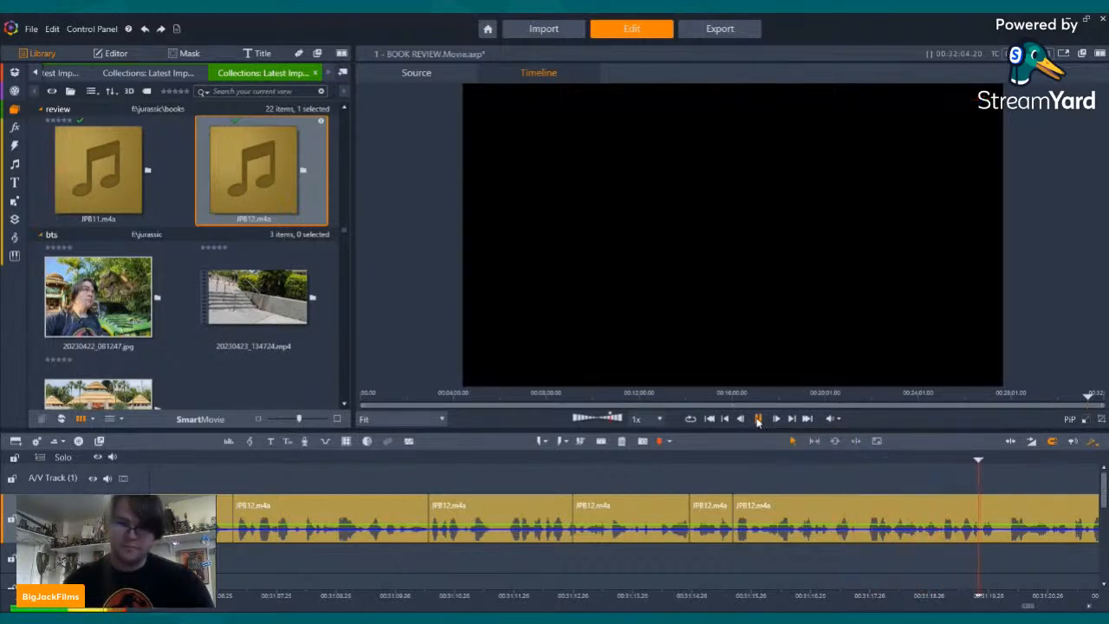
click(779, 467)
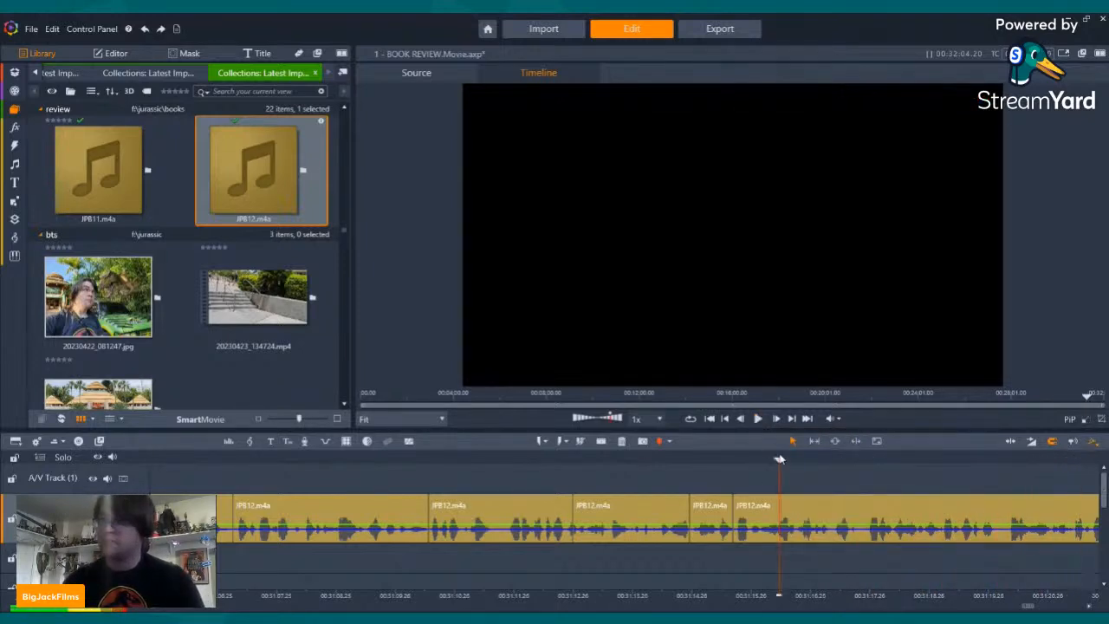
click(756, 419)
click(756, 420)
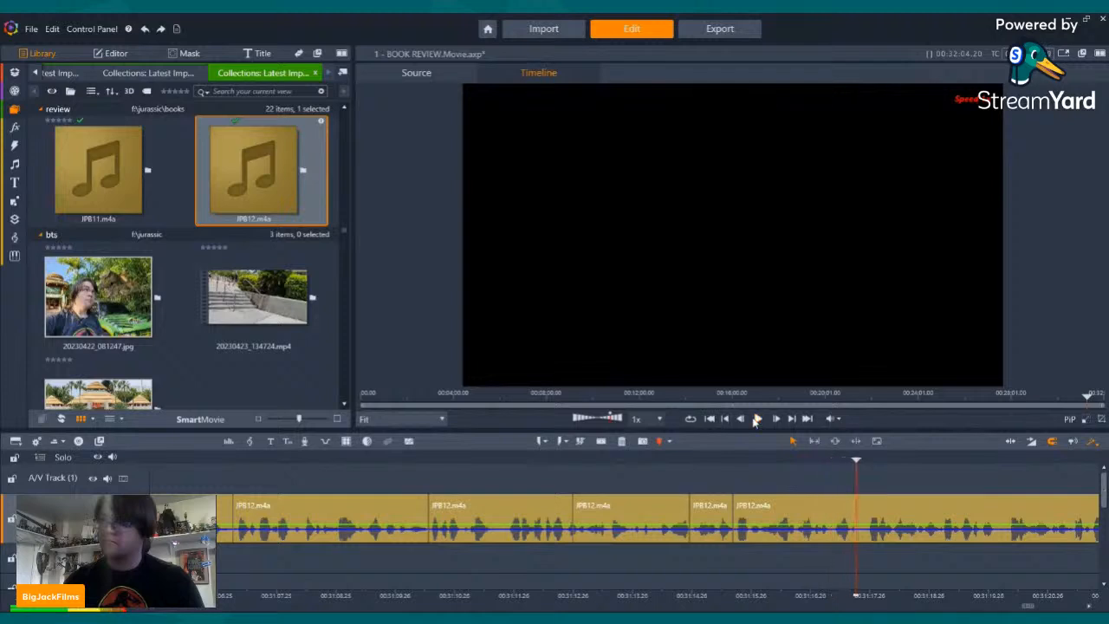
- Play on past the split near 00:31:17.6, split JPB12.m4a again around 00:31:20.2, and delete the section between
click(760, 419)
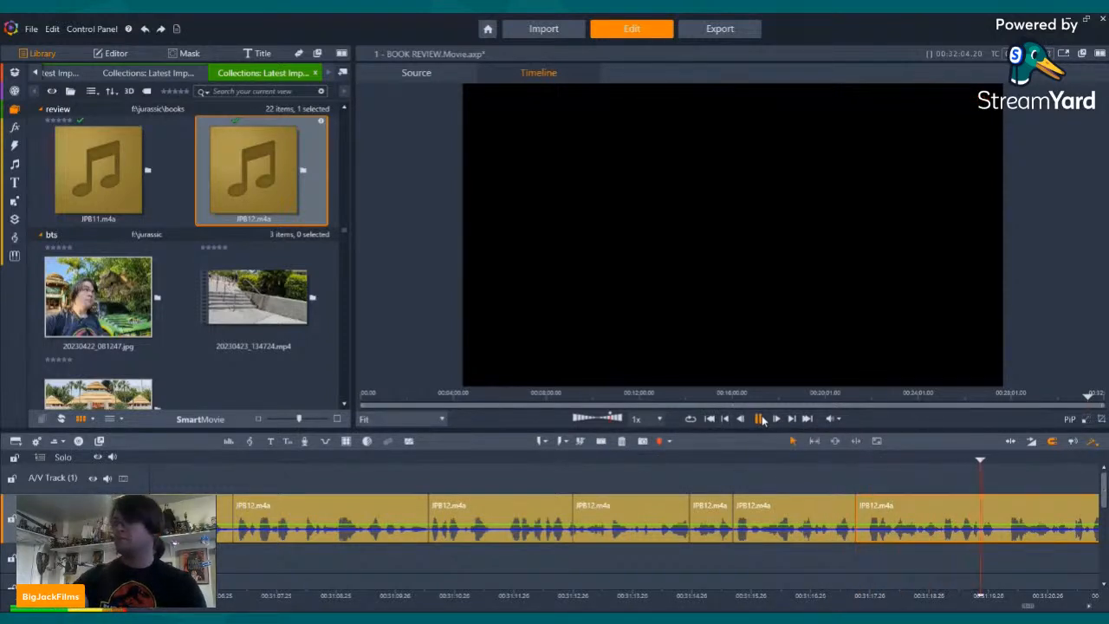
click(761, 419)
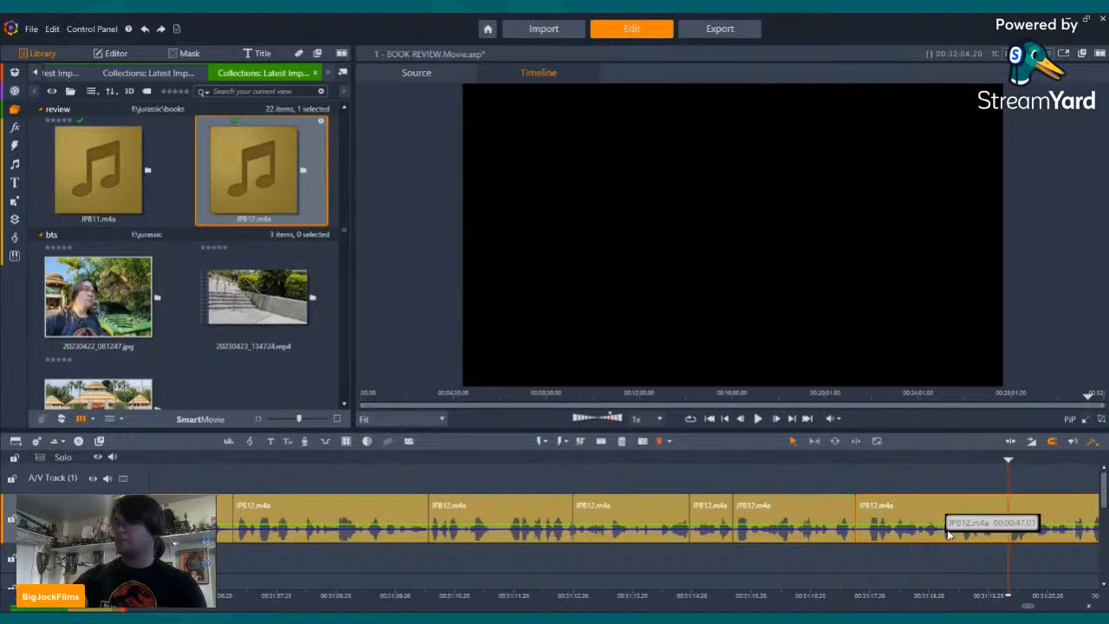
click(600, 440)
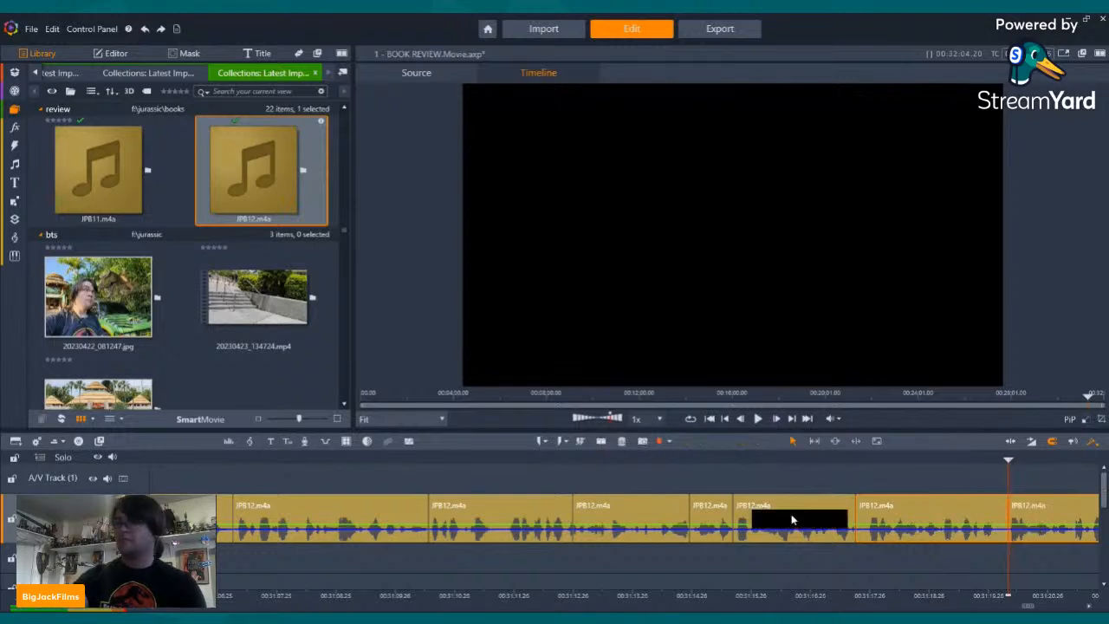
right_click(938, 506)
click(964, 481)
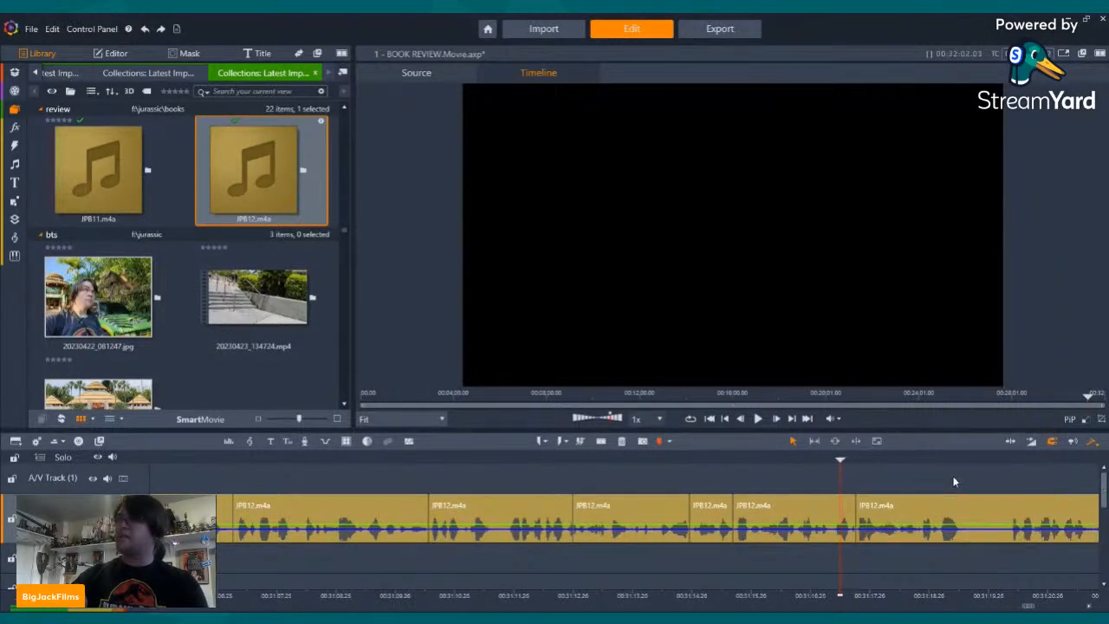
- Listen on from before the join near 00:31:17.6, split JPB12.m4a around 00:31:19.6 and 00:31:20.3, and delete the section between
click(758, 419)
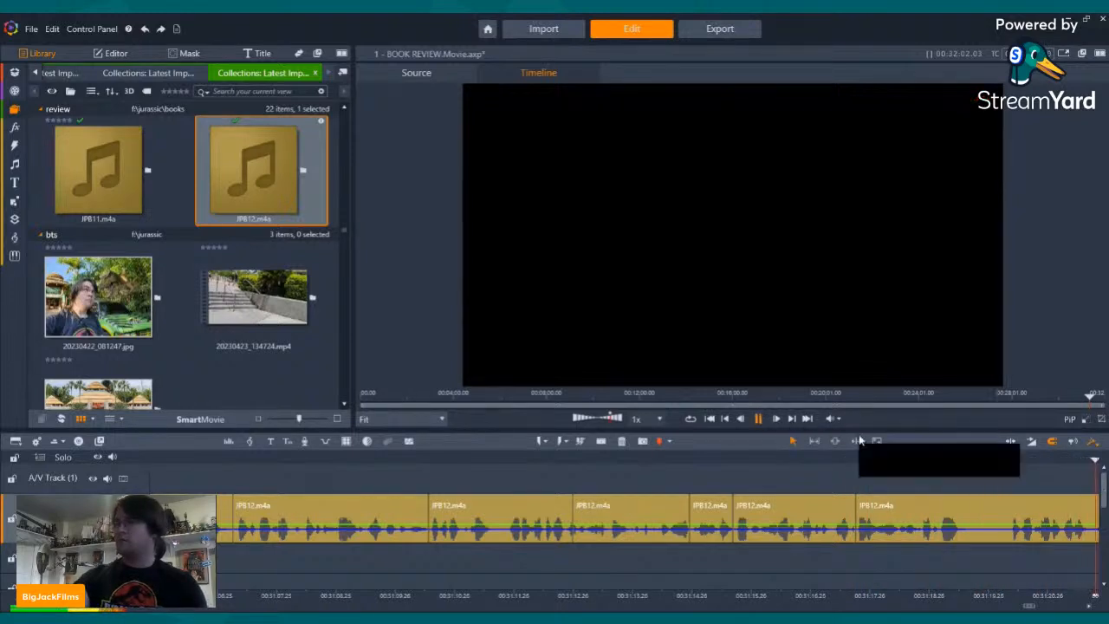
key(space)
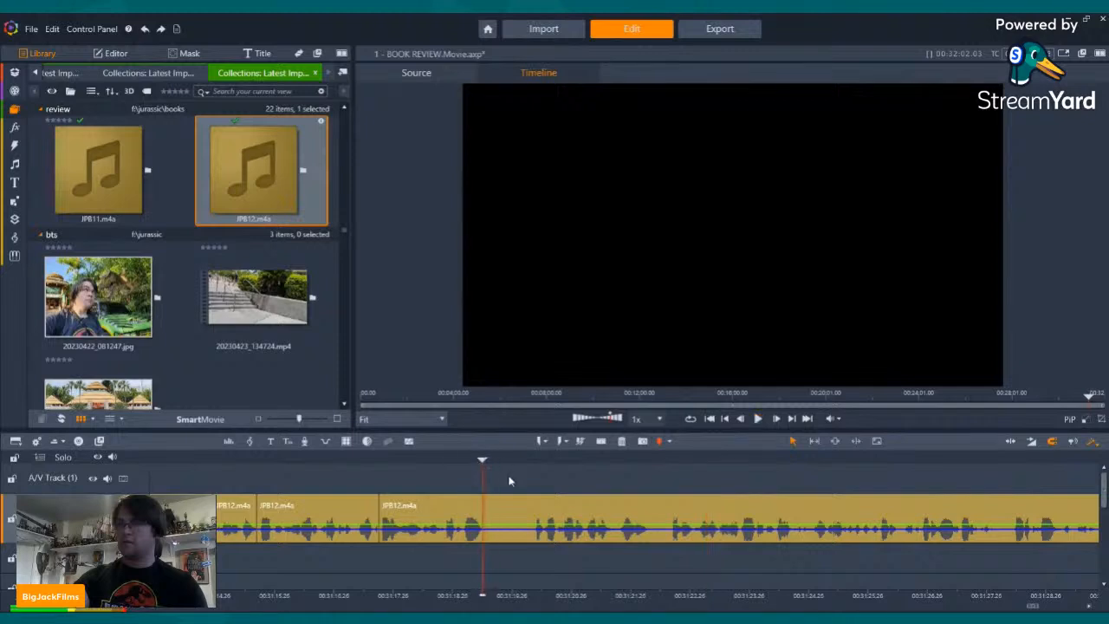
click(757, 419)
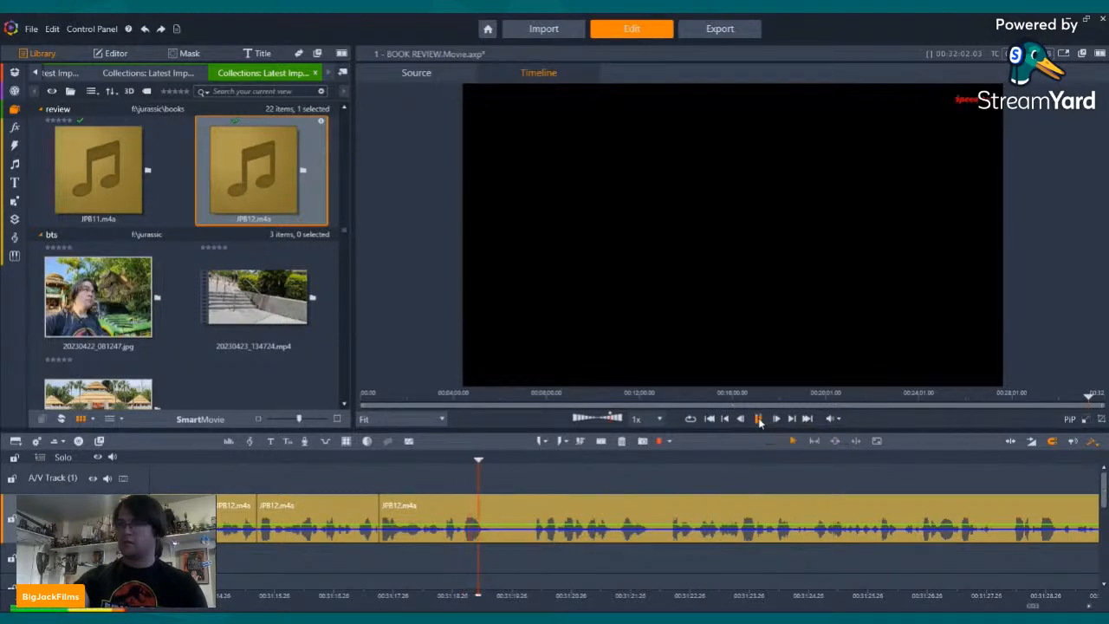
click(758, 419)
click(597, 444)
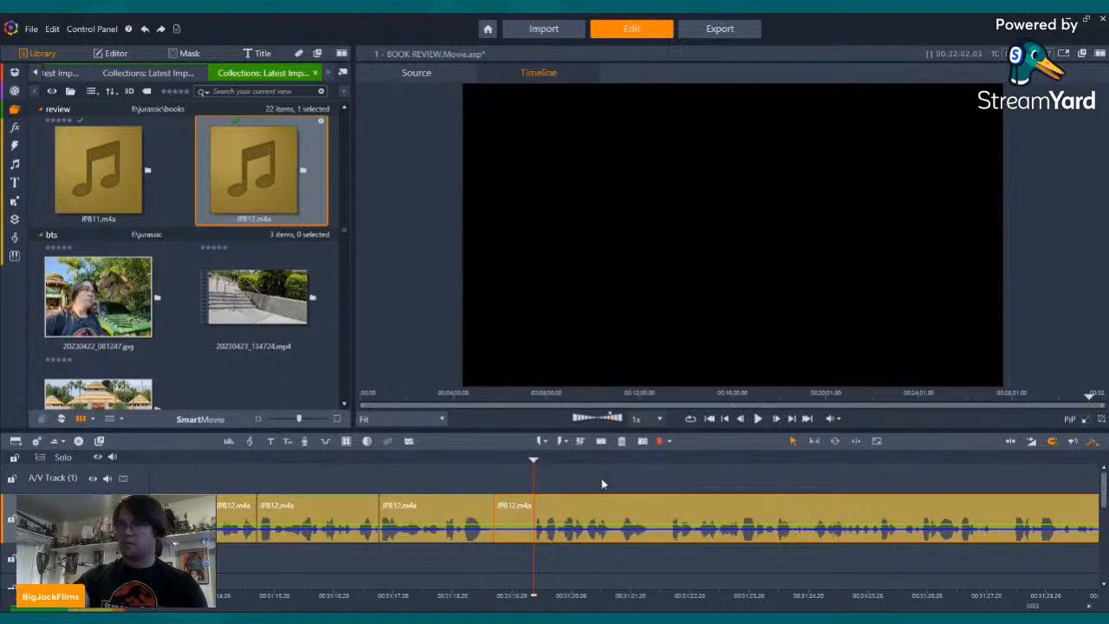
right_click(509, 505)
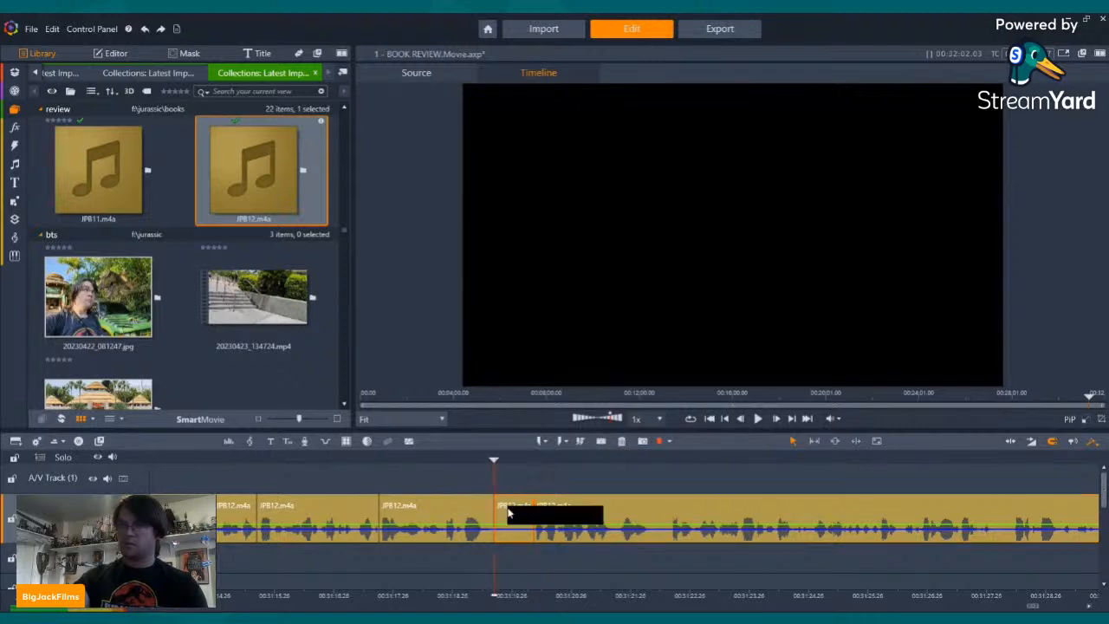
click(545, 486)
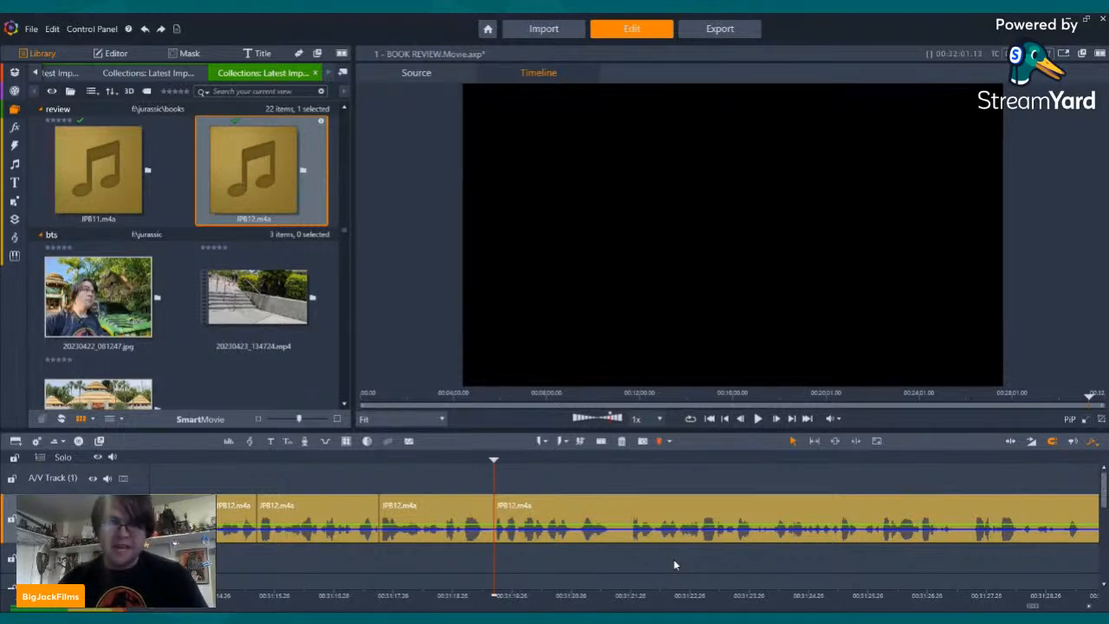
- Replay the narration across the join near 00:31:19.6 several times to check how the following phrase runs on
key(Left)
key(Left)
key(Left)
key(Left)
key(Left)
key(Left)
key(Left)
key(Left)
click(760, 419)
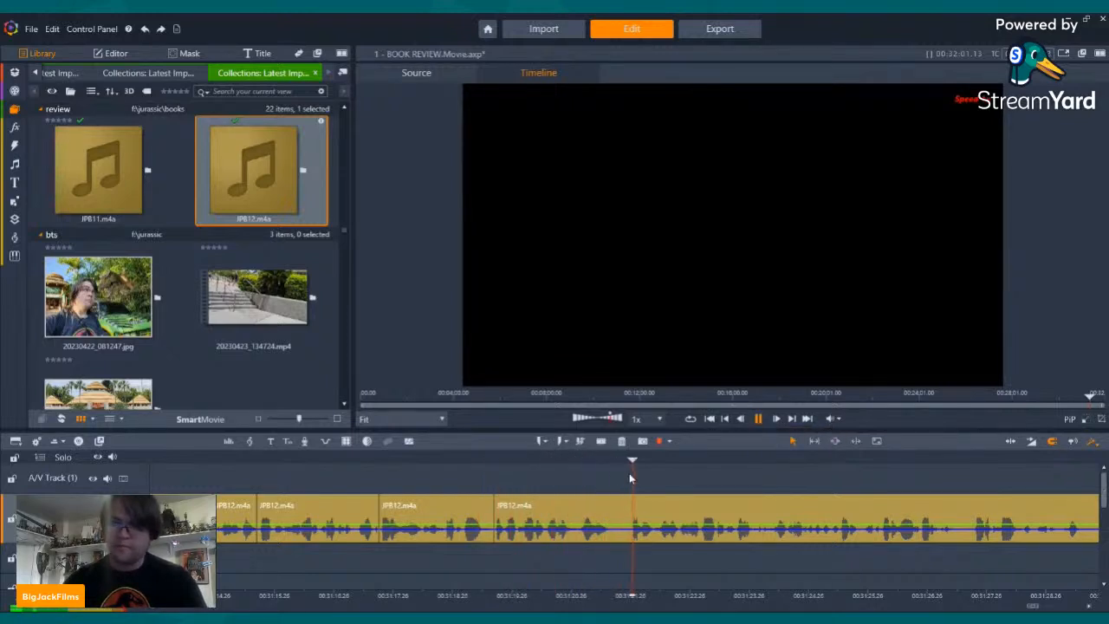
click(760, 419)
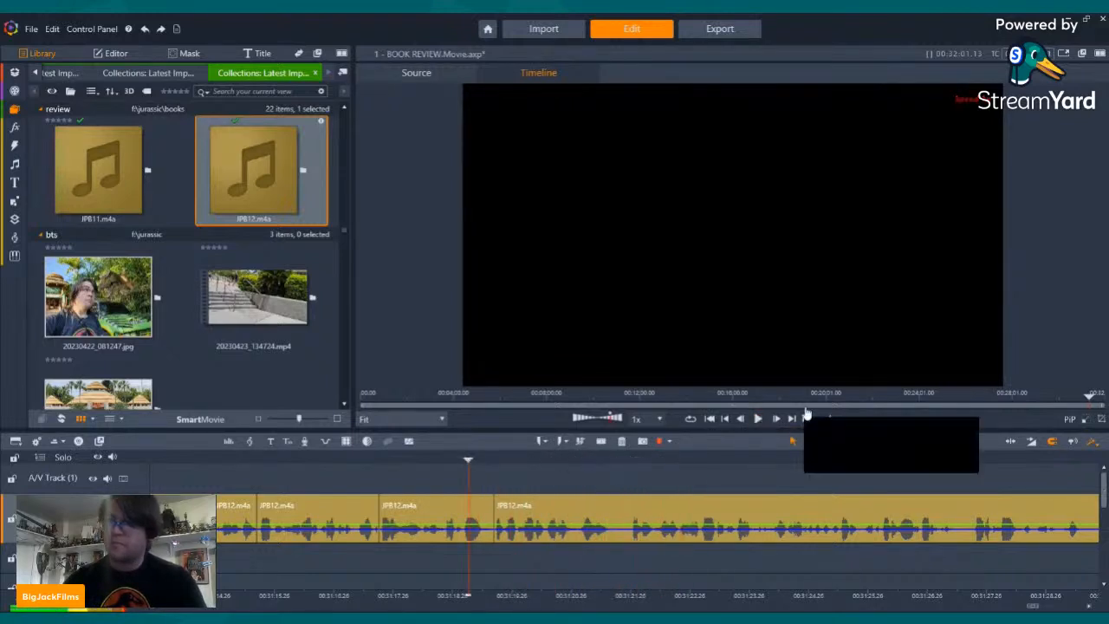
click(758, 418)
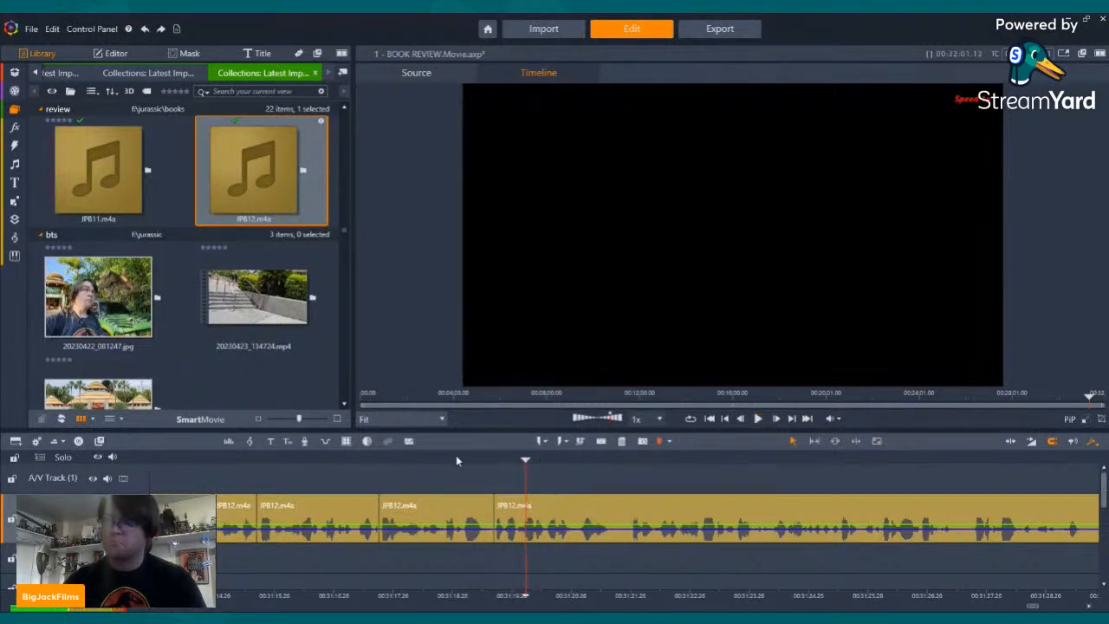
click(758, 418)
click(761, 420)
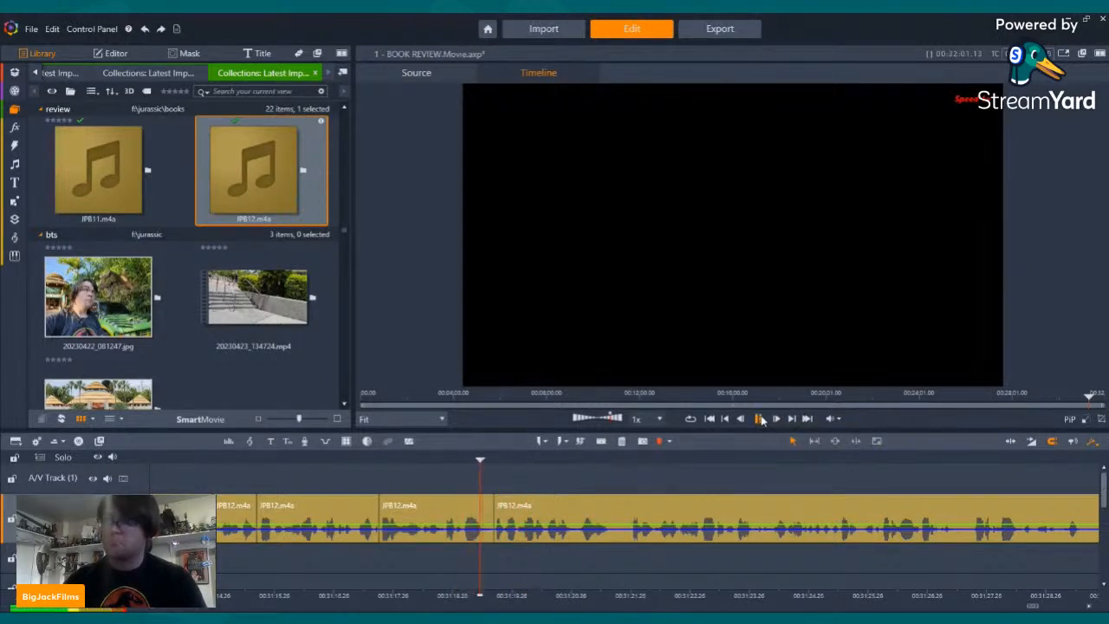
click(763, 420)
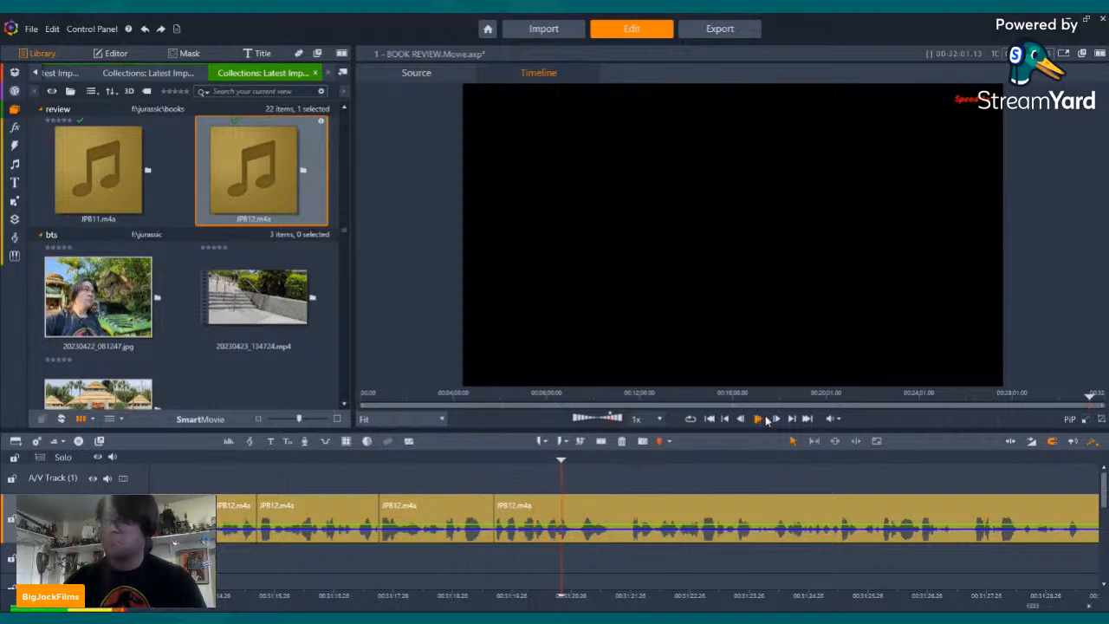
- Play on to the end of the phrase, split JPB12.m4a around 00:31:20.9 and 00:31:22.1, and delete the section between
click(759, 419)
click(759, 419)
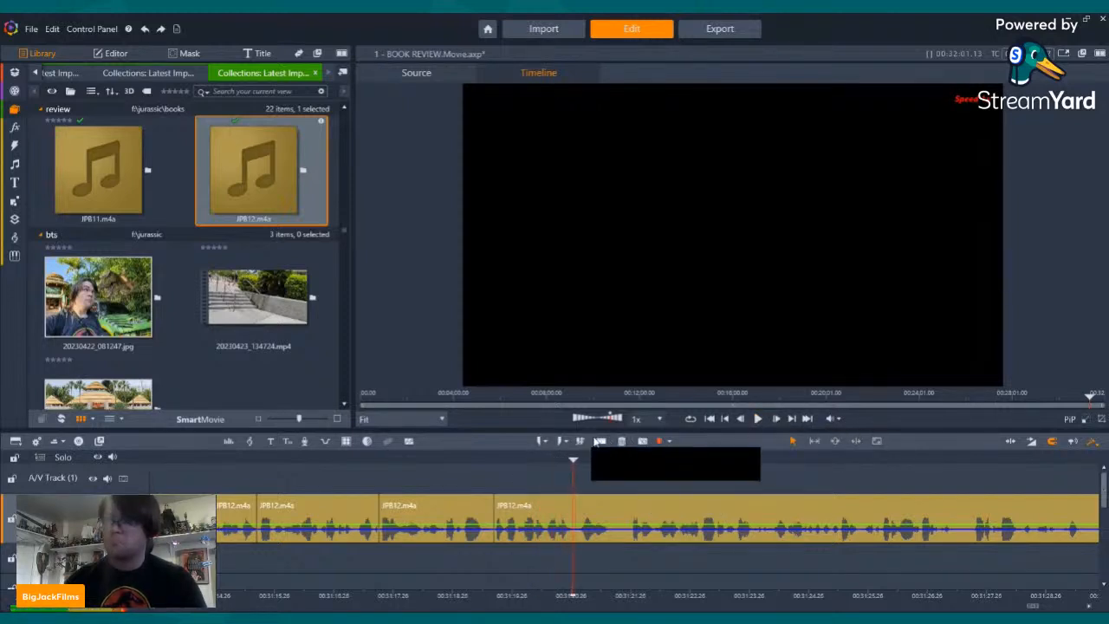
click(642, 441)
click(759, 419)
click(759, 420)
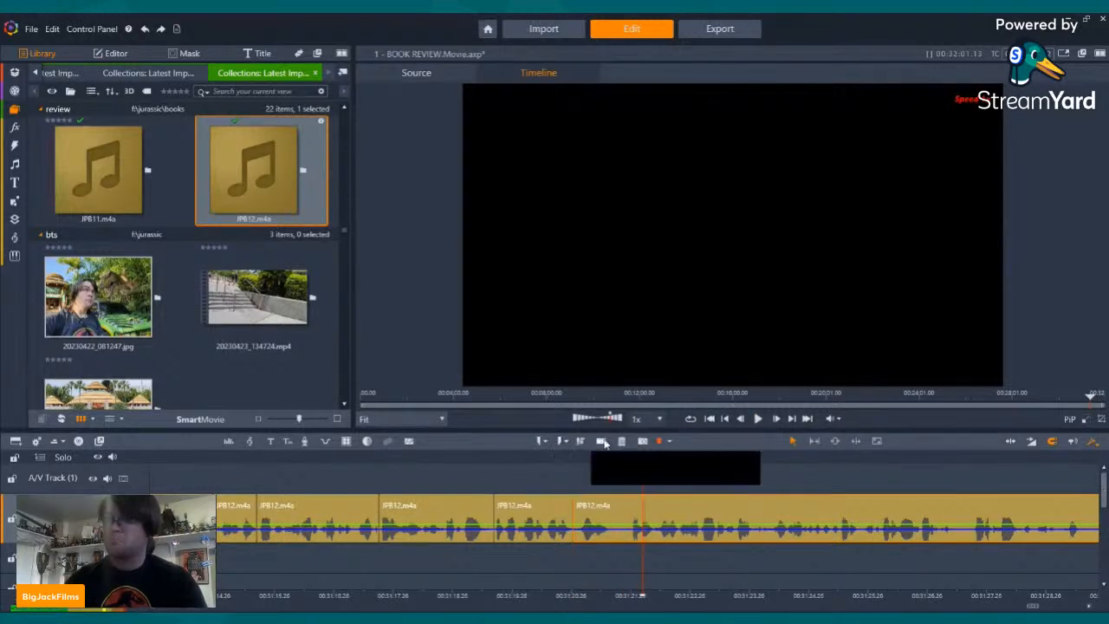
right_click(620, 505)
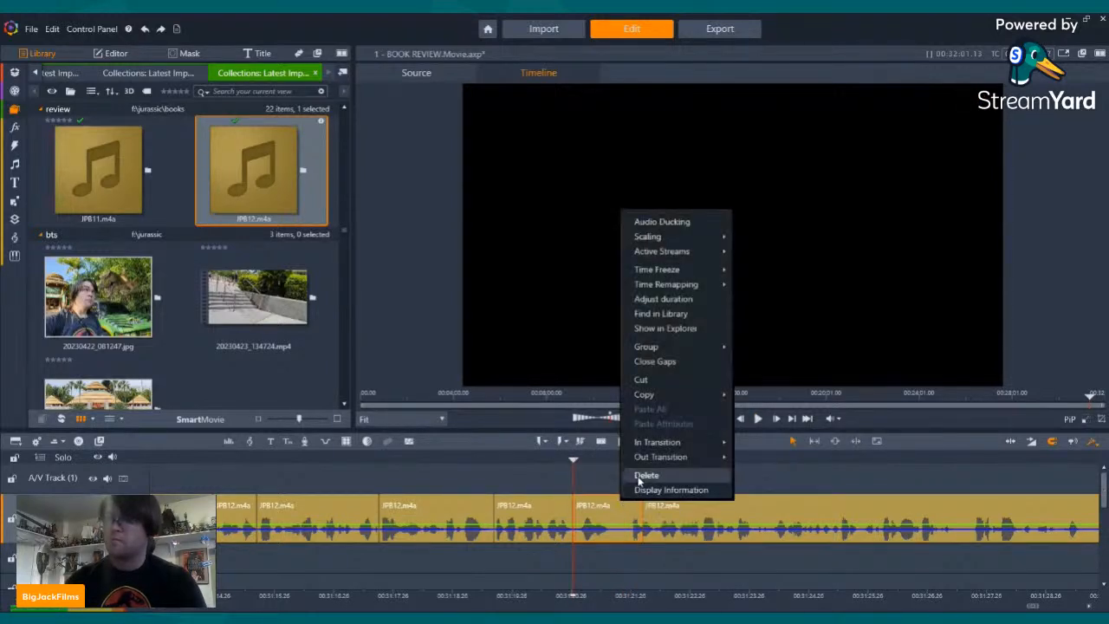
click(646, 476)
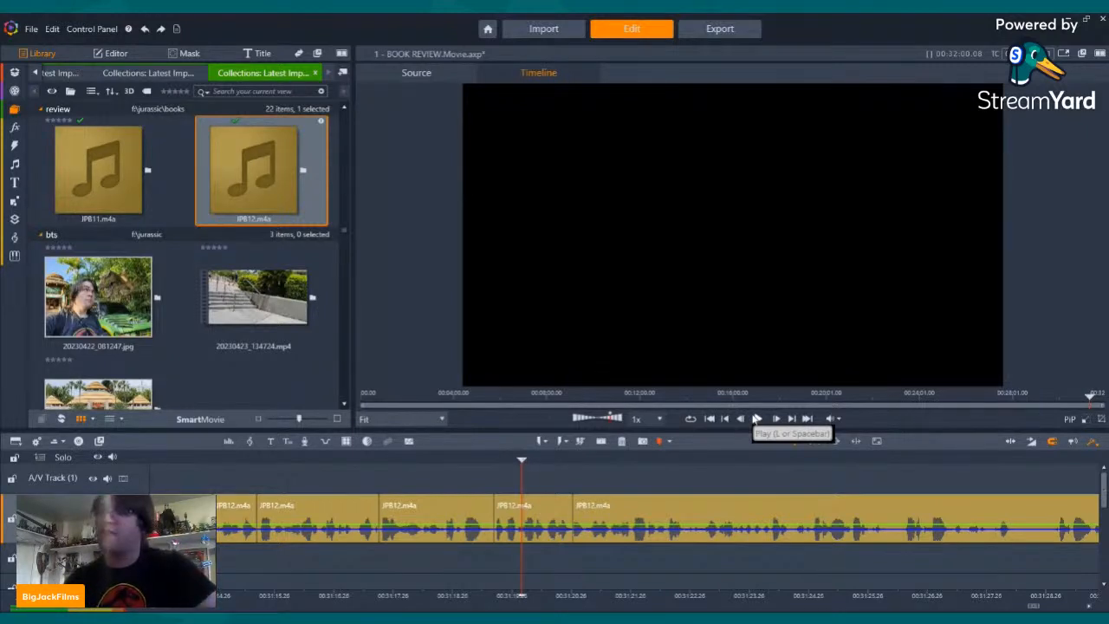
- Listen on past the join near 00:31:20.9, split JPB12.m4a around 00:31:25.6 and 00:31:26.5, and delete the section between
click(756, 419)
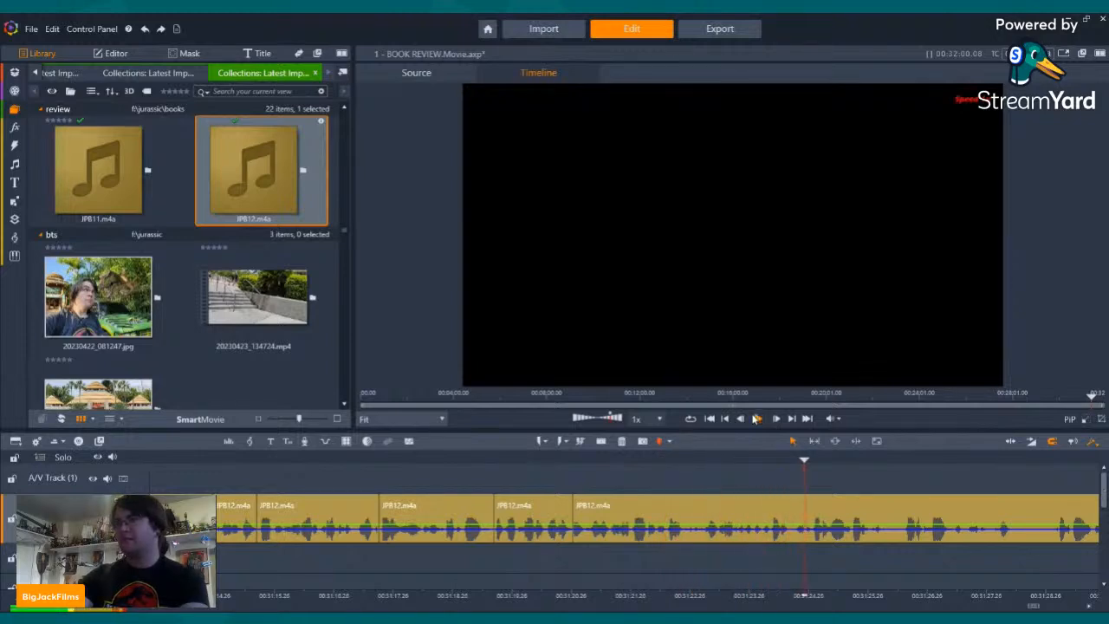
click(759, 459)
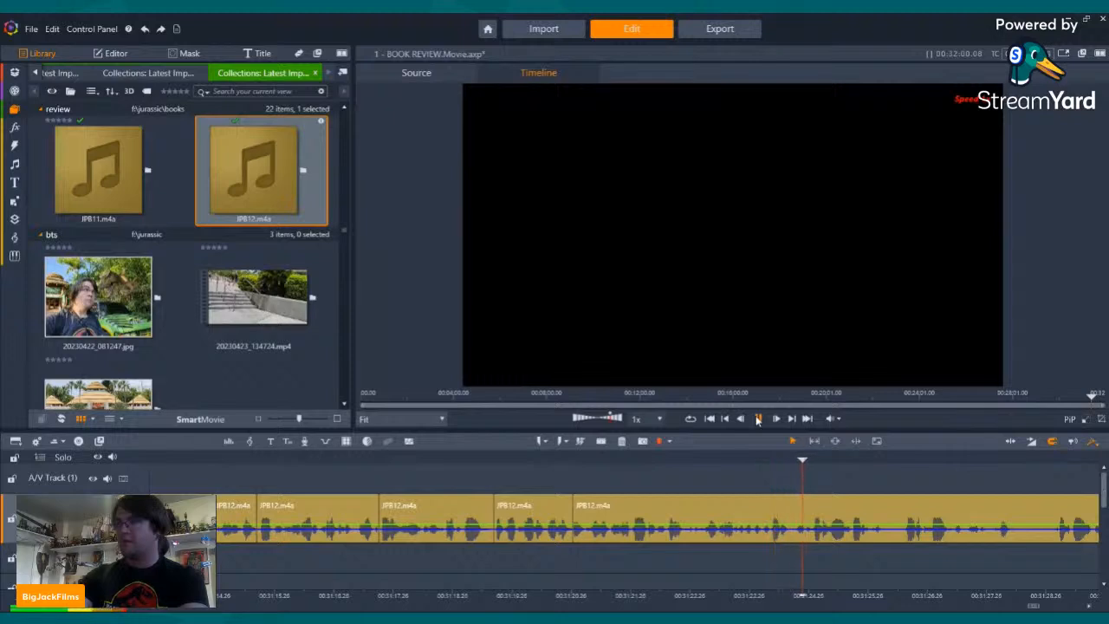
click(758, 419)
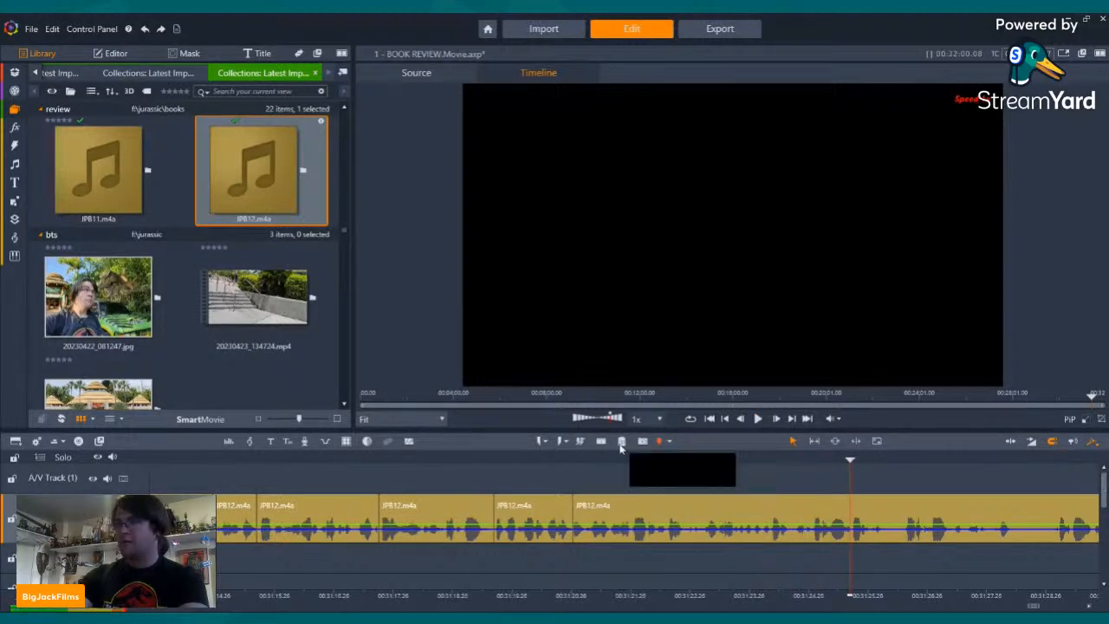
click(602, 442)
click(905, 462)
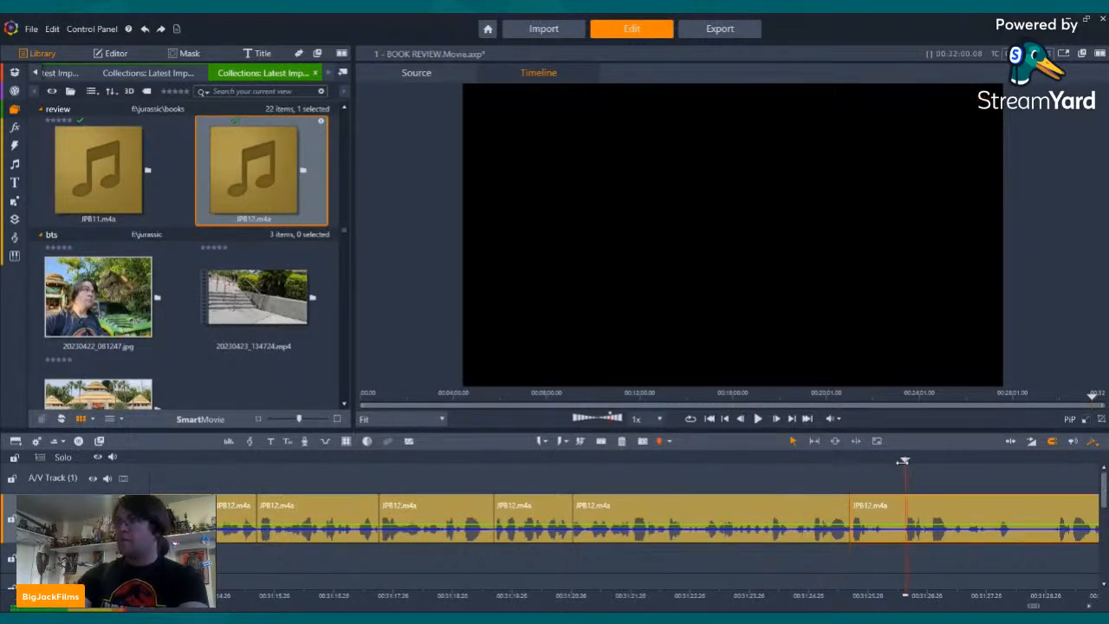
drag(905, 476, 903, 477)
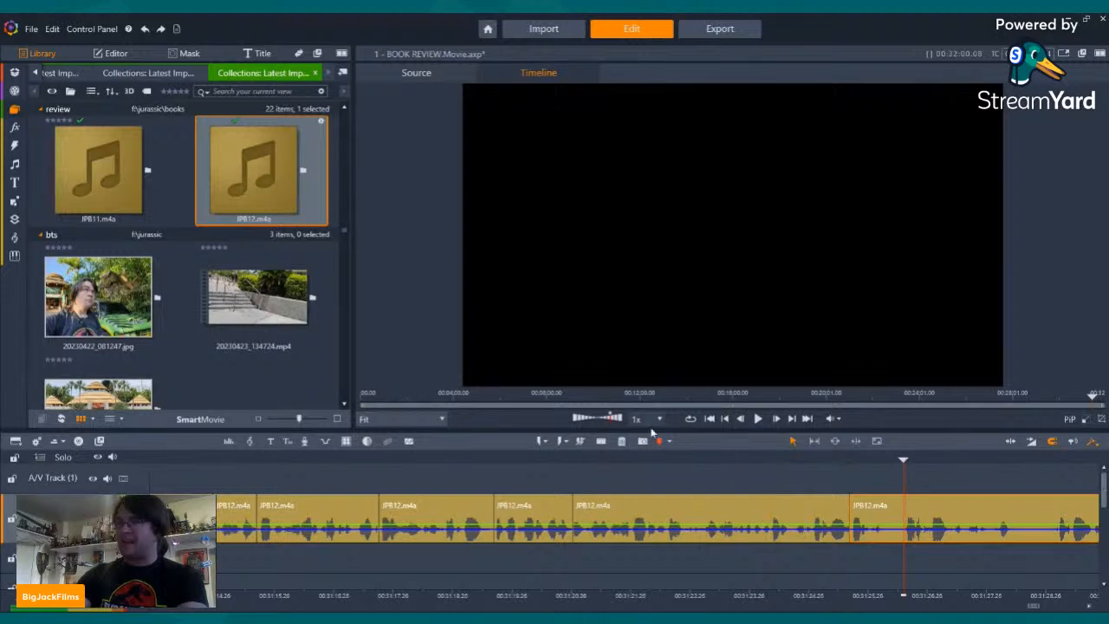
click(602, 444)
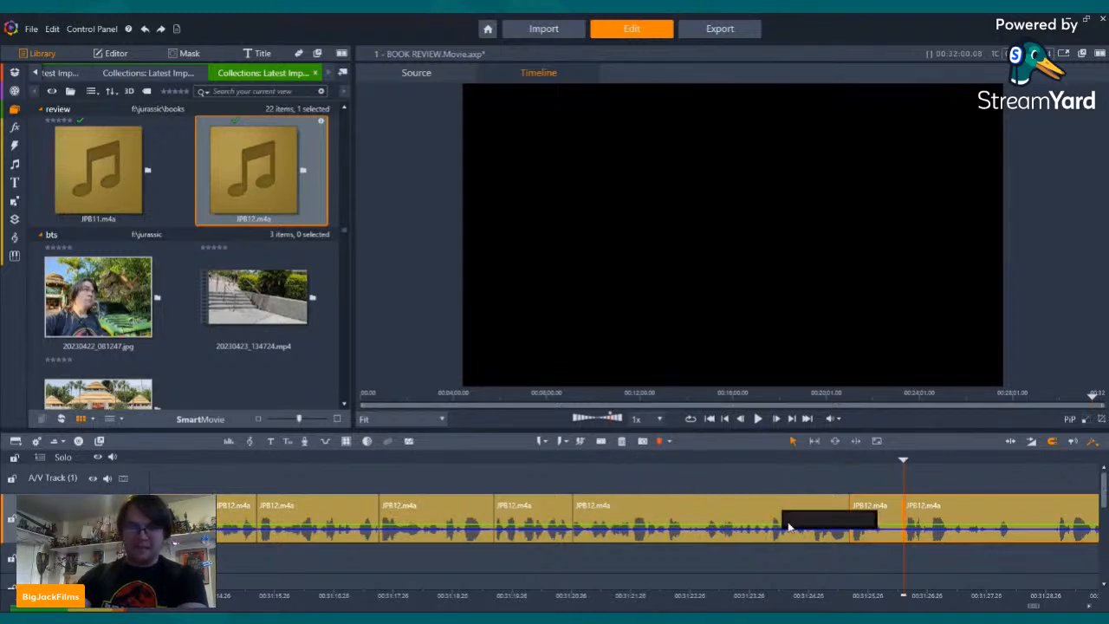
click(861, 515)
click(622, 443)
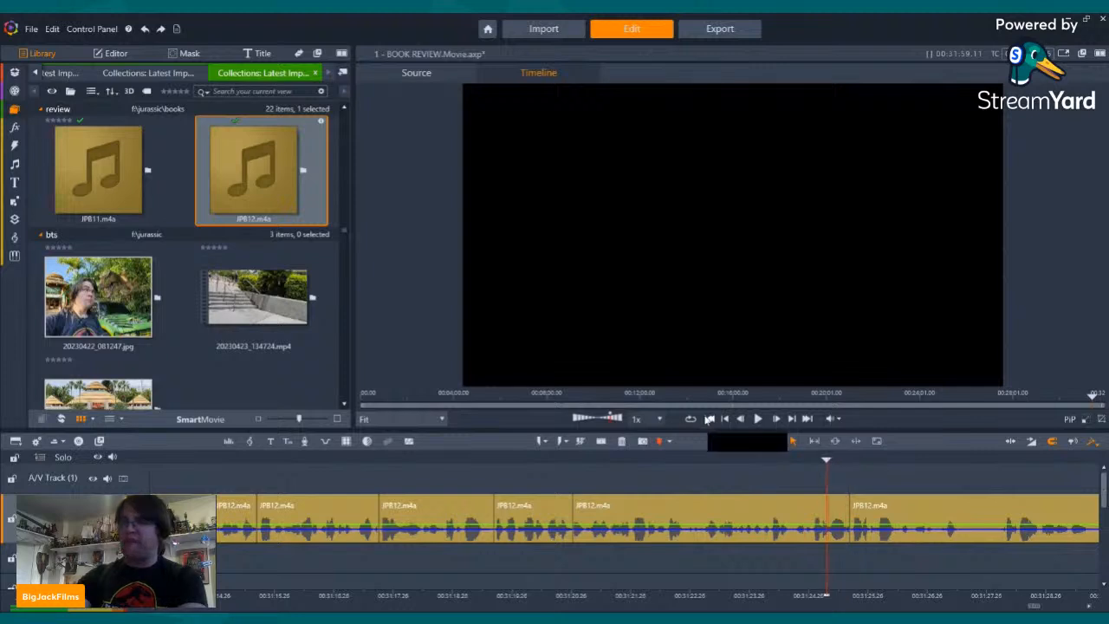
- Play across the join near 00:31:25.6, split JPB12.m4a around 00:31:27.6 and 00:31:28.1, and delete the section between
click(758, 419)
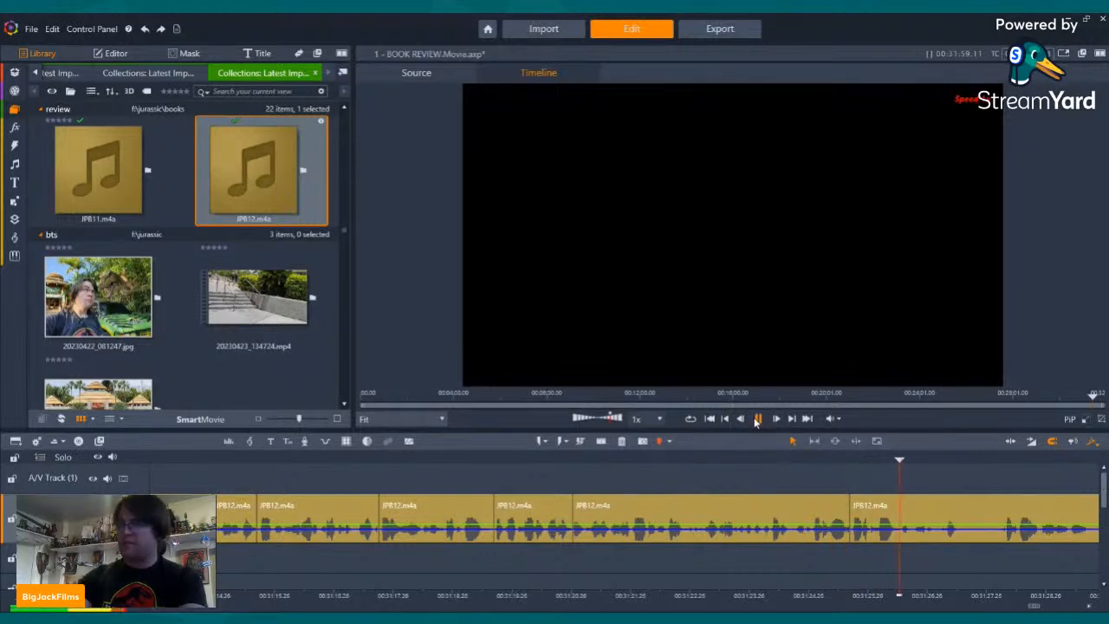
click(757, 419)
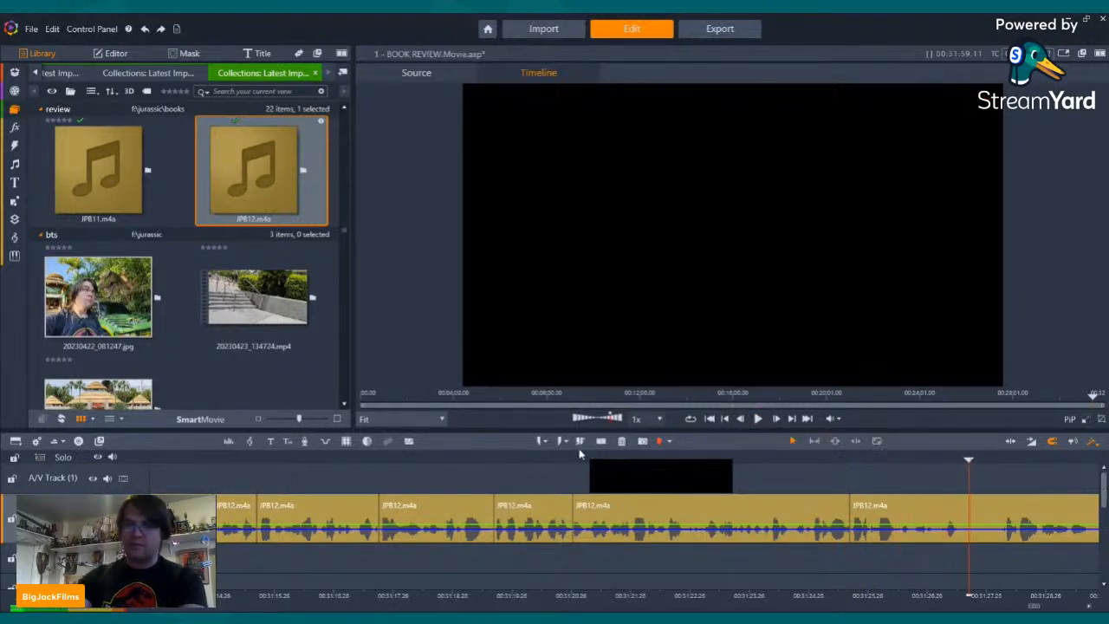
click(601, 443)
key(space)
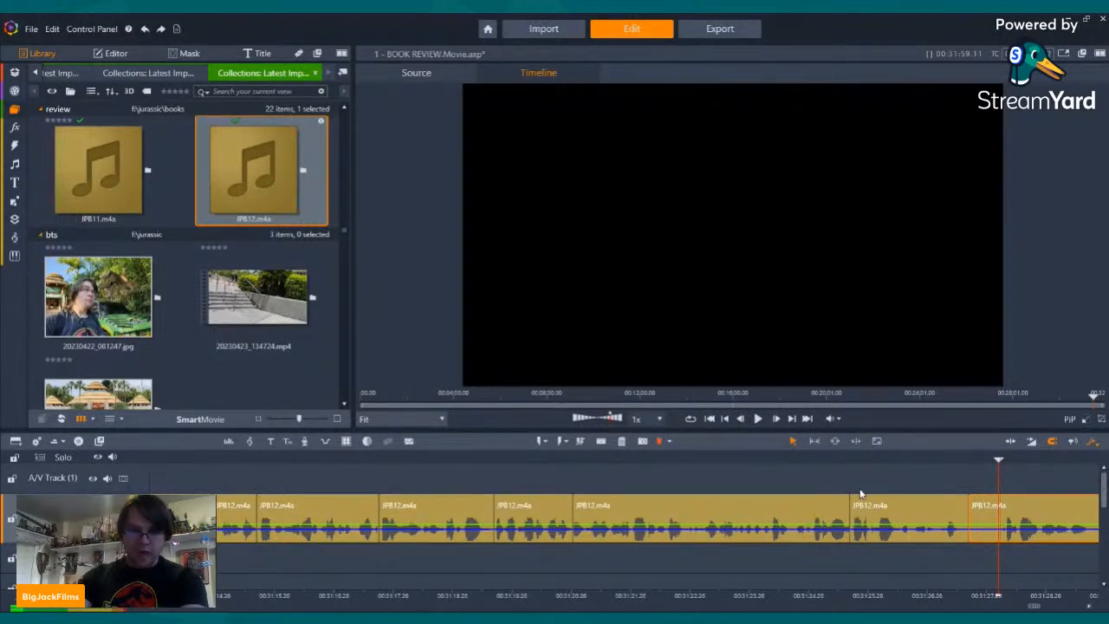
click(601, 443)
right_click(983, 515)
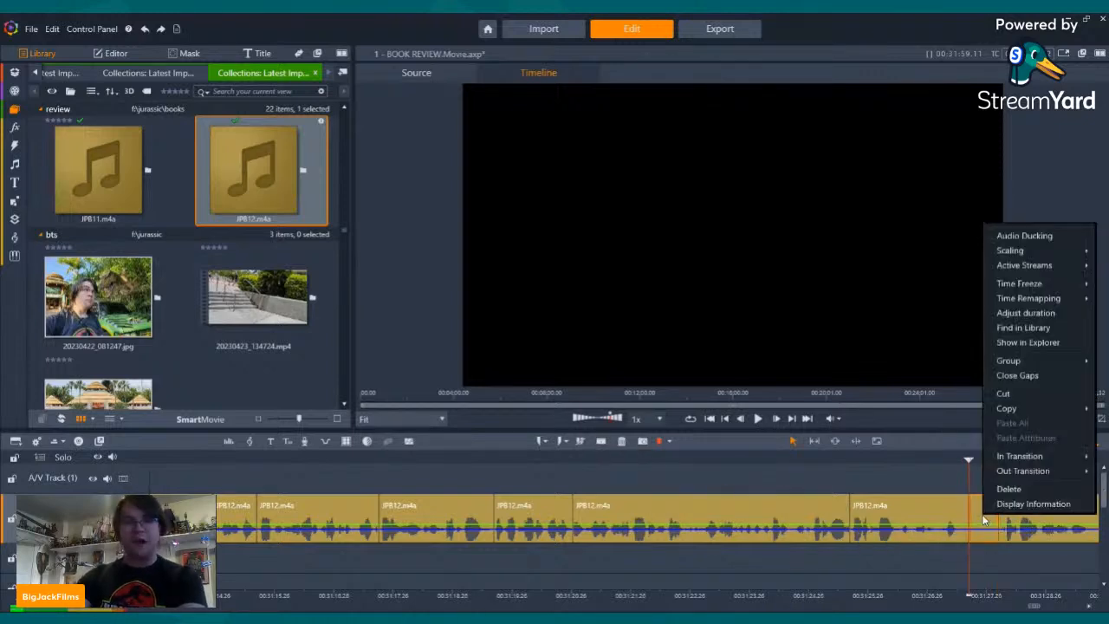
click(1010, 489)
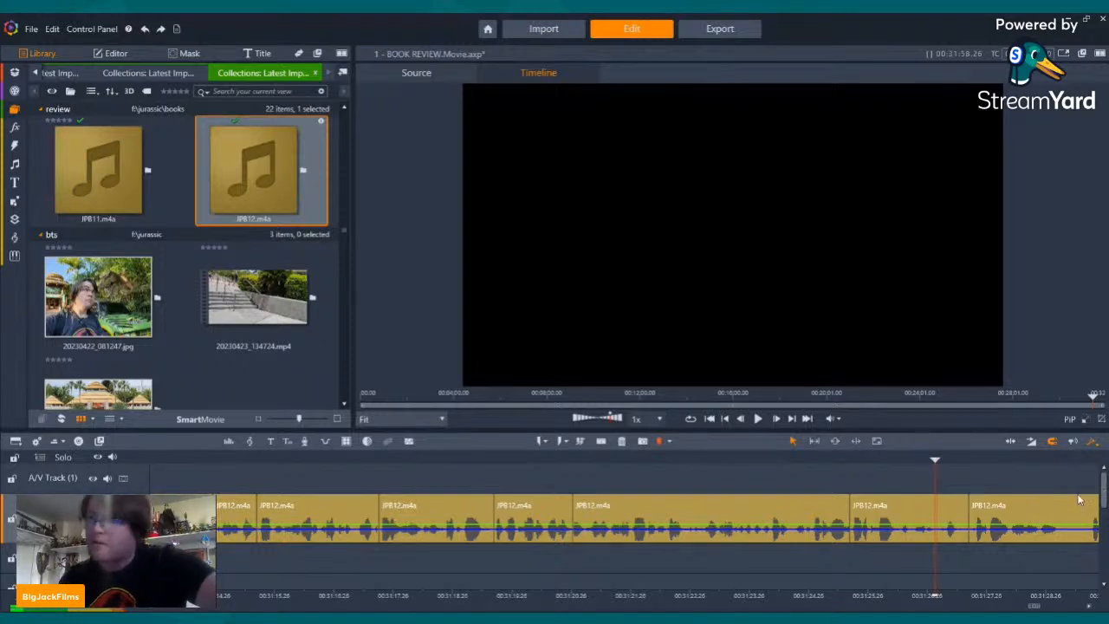
- Listen across the join near 00:31:27.6, split JPB12.m4a around 00:31:29.0 and 00:31:29.6, and delete the section between
click(760, 419)
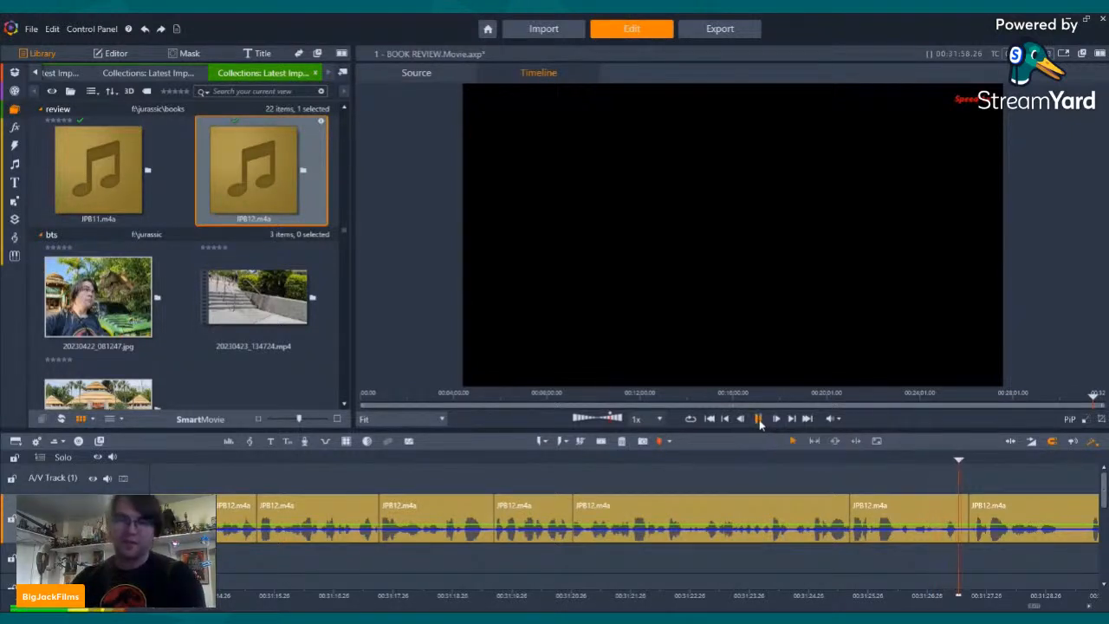
click(759, 420)
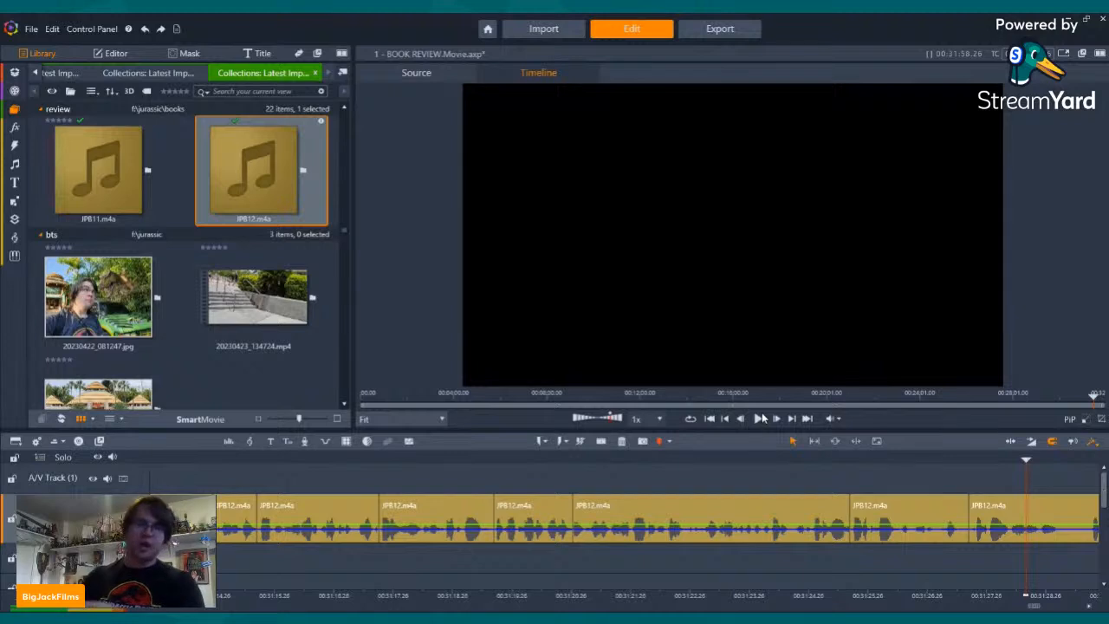
click(760, 418)
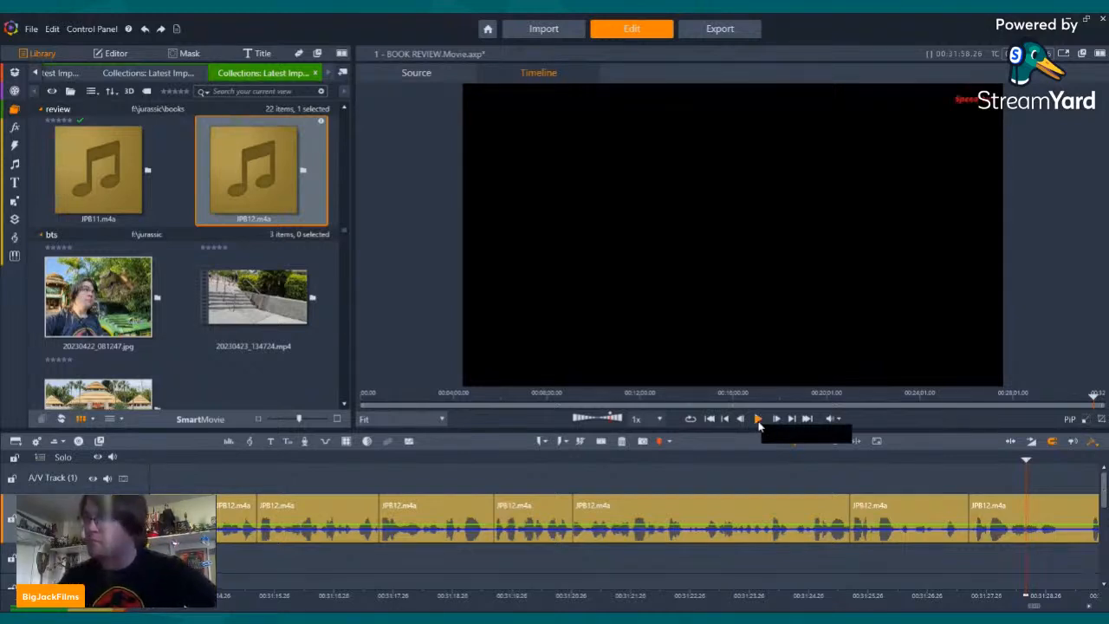
click(485, 461)
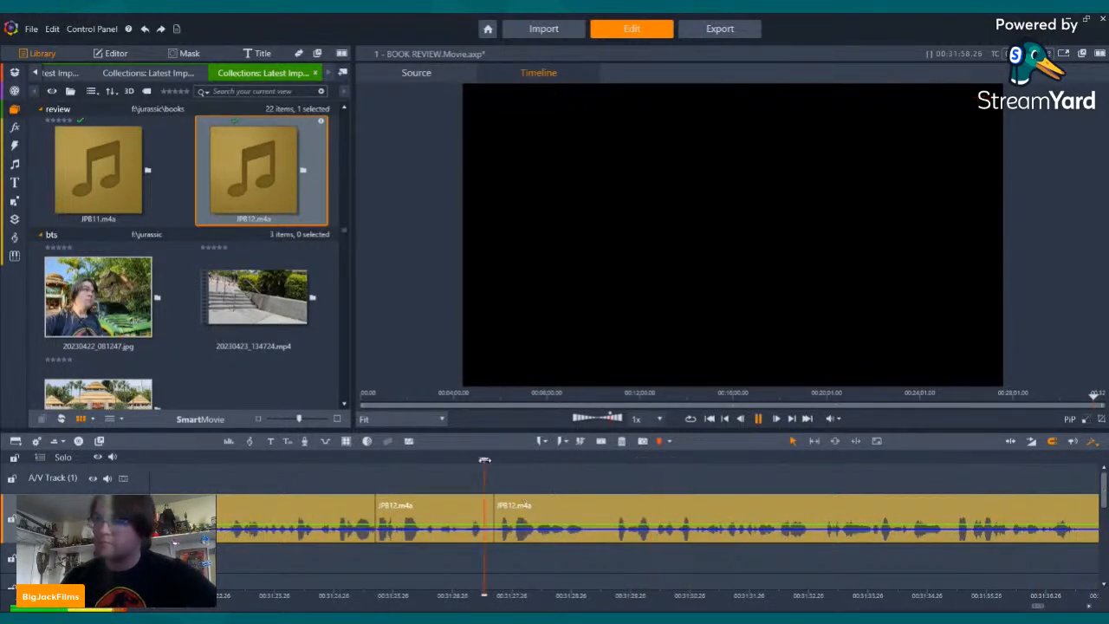
click(760, 419)
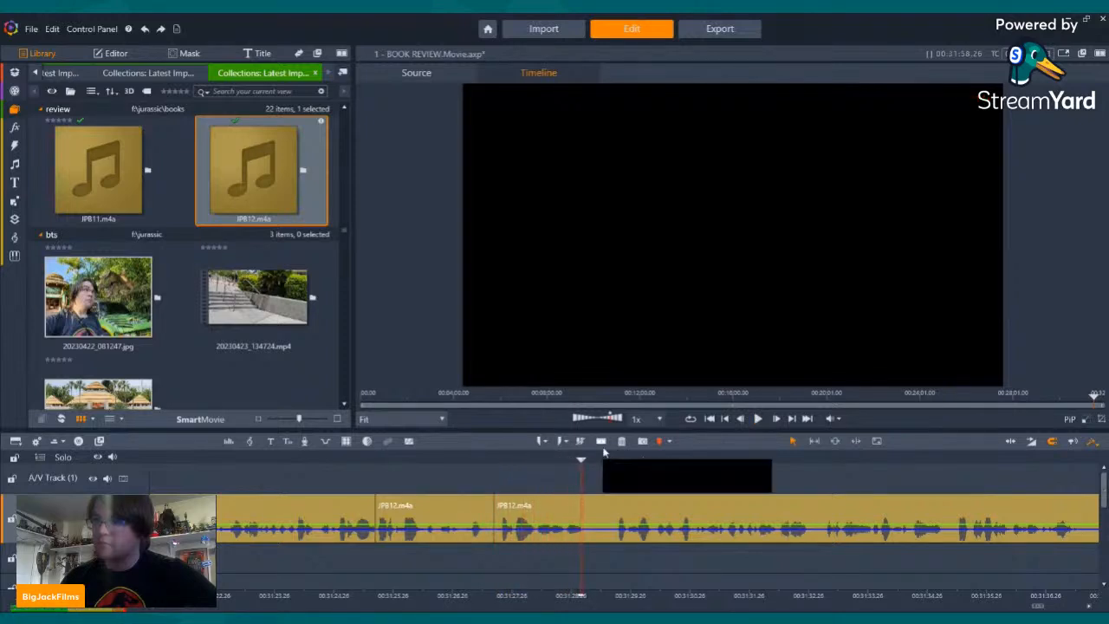
click(603, 443)
click(612, 461)
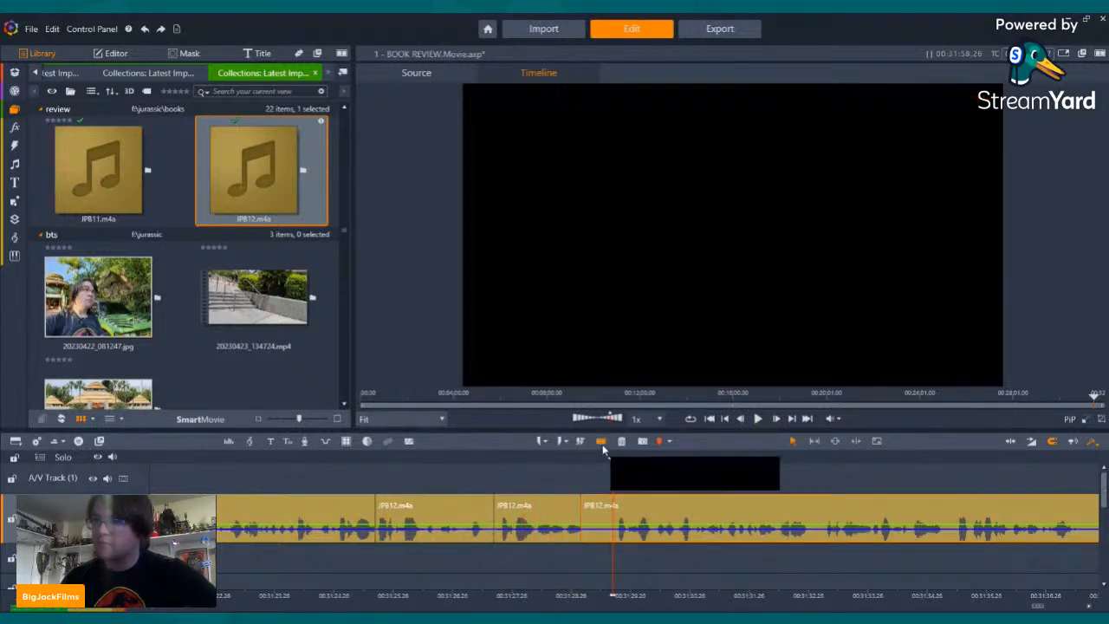
click(603, 507)
right_click(608, 508)
click(617, 486)
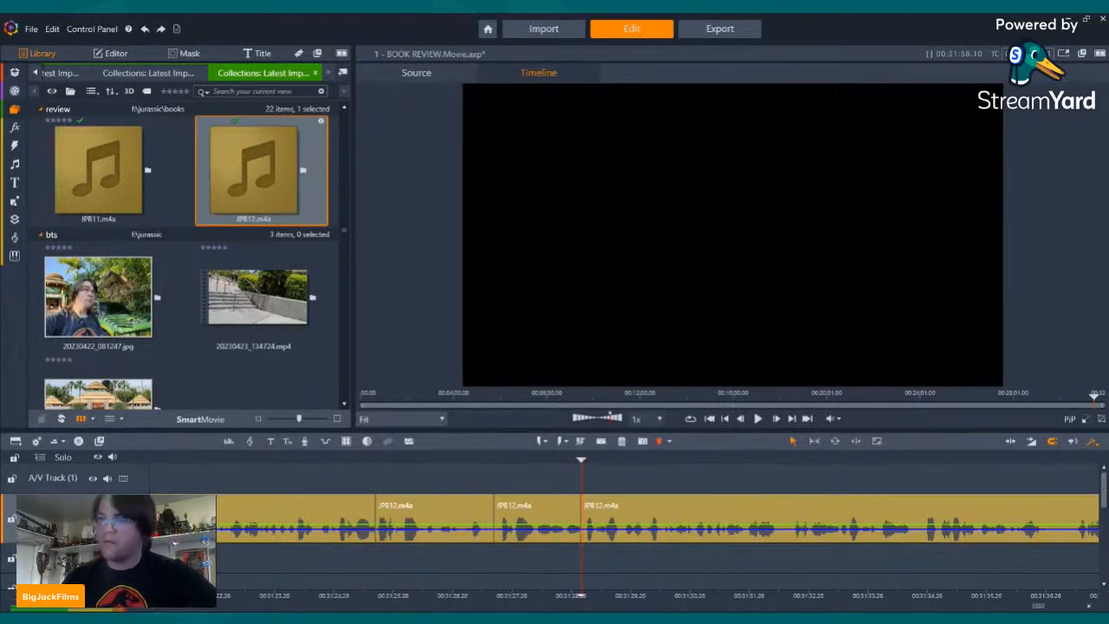
- Step back before the join near 00:31:29.0 and replay the narration across it to check how it runs on
key(Left)
key(Left)
key(Left)
key(Left)
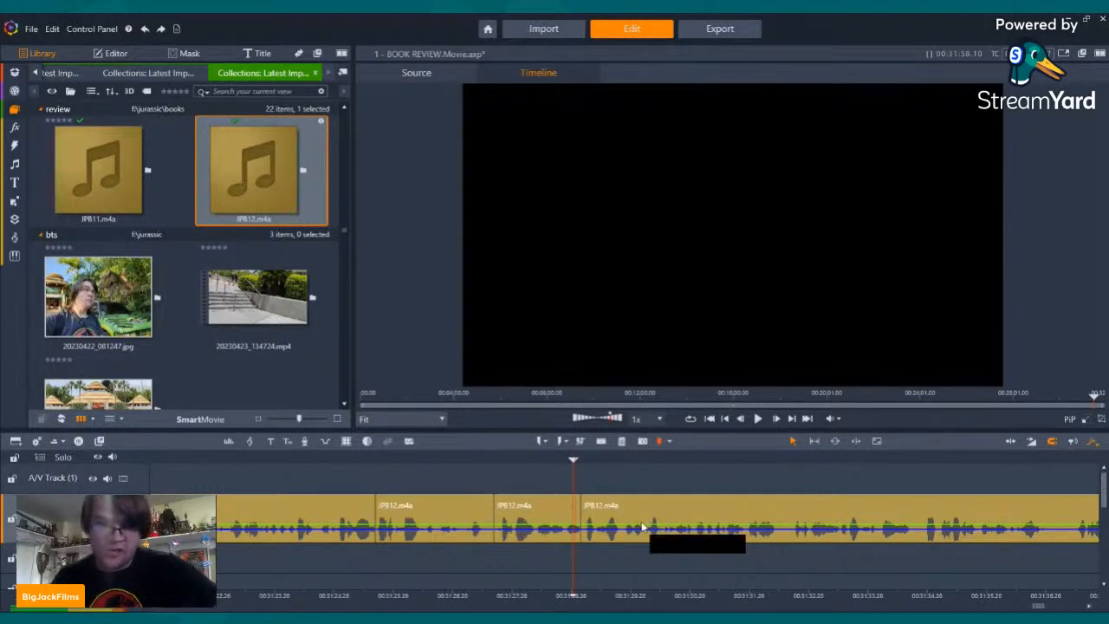
key(Left)
key(Left)
key(Left)
key(Left)
key(Left)
key(Left)
key(Left)
key(Left)
key(Left)
key(Left)
key(Left)
key(Left)
key(Left)
key(Left)
key(Left)
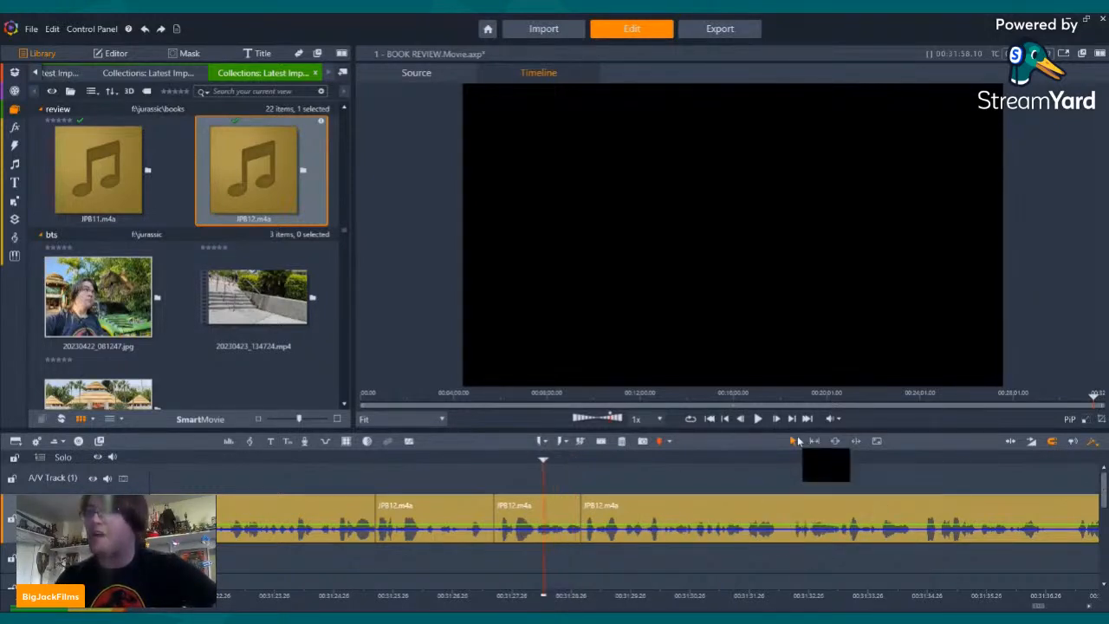
click(758, 419)
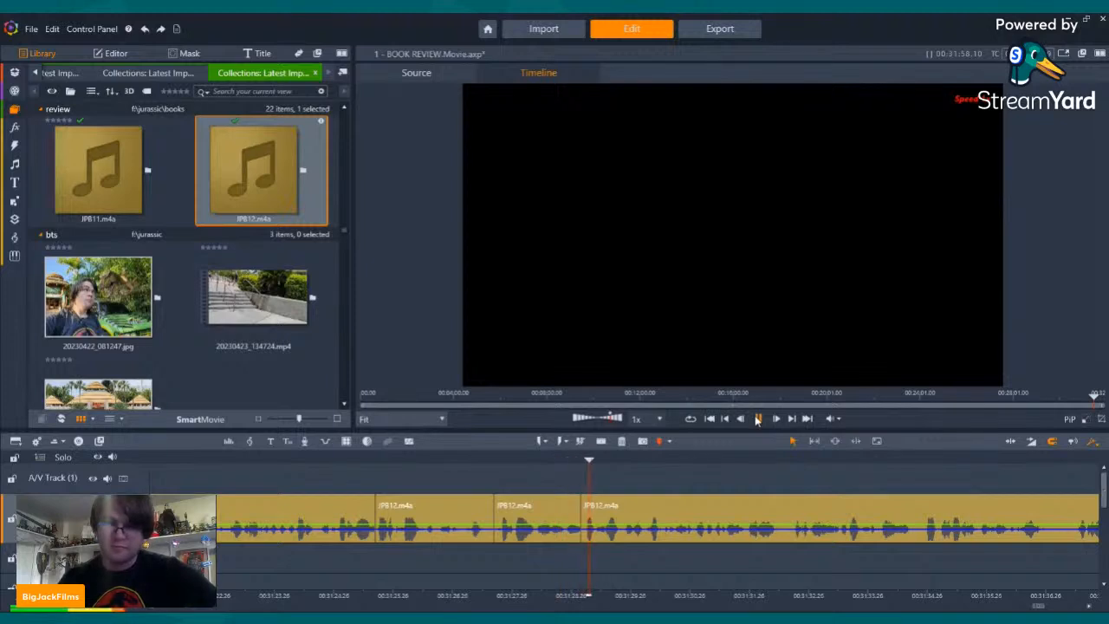
- Split JPB12.m4a at the end of the phrase around 00:31:32.3 and again around 00:31:32.6, and delete the section between
click(782, 458)
key(Left)
key(Left)
key(Left)
click(601, 441)
key(Right)
key(Right)
key(Right)
key(Right)
key(Right)
key(Right)
key(Right)
key(Right)
key(Right)
key(Right)
key(Left)
key(Left)
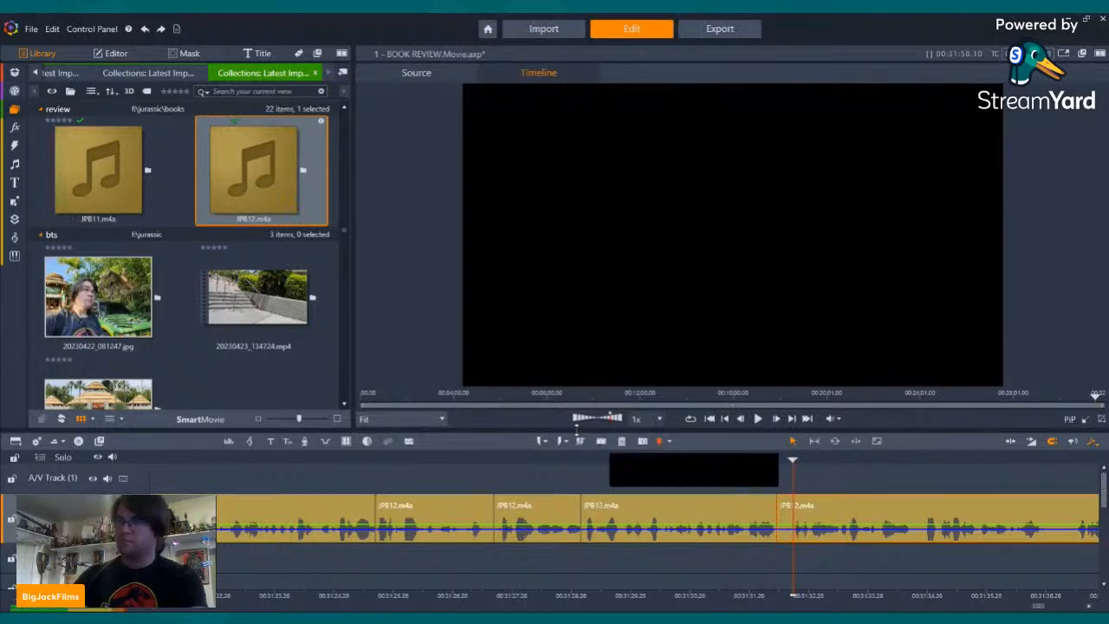
click(602, 444)
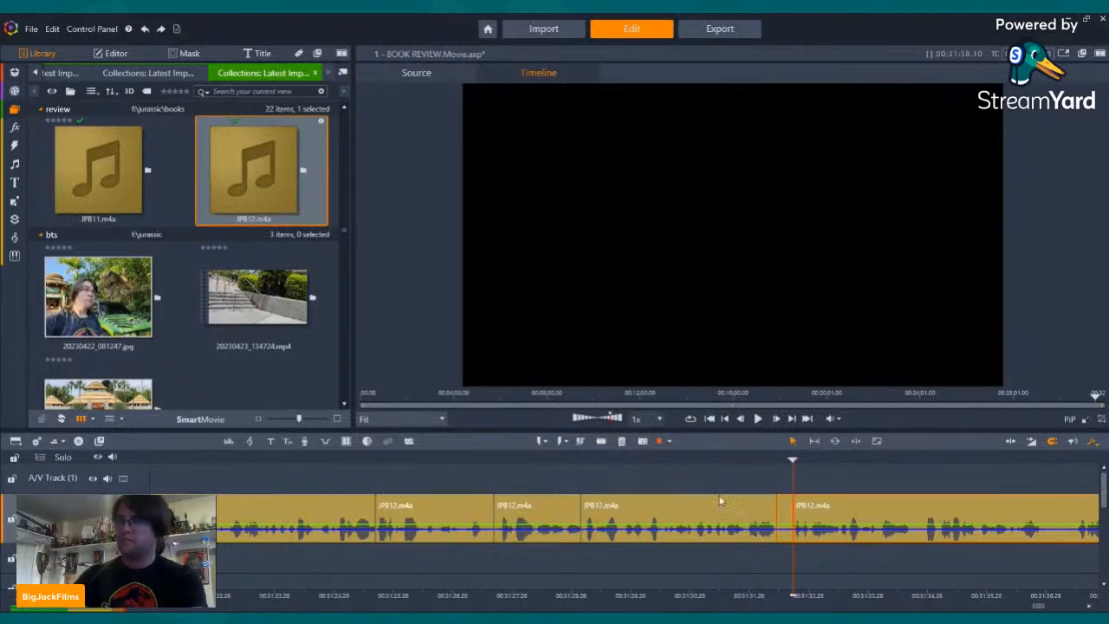
right_click(787, 524)
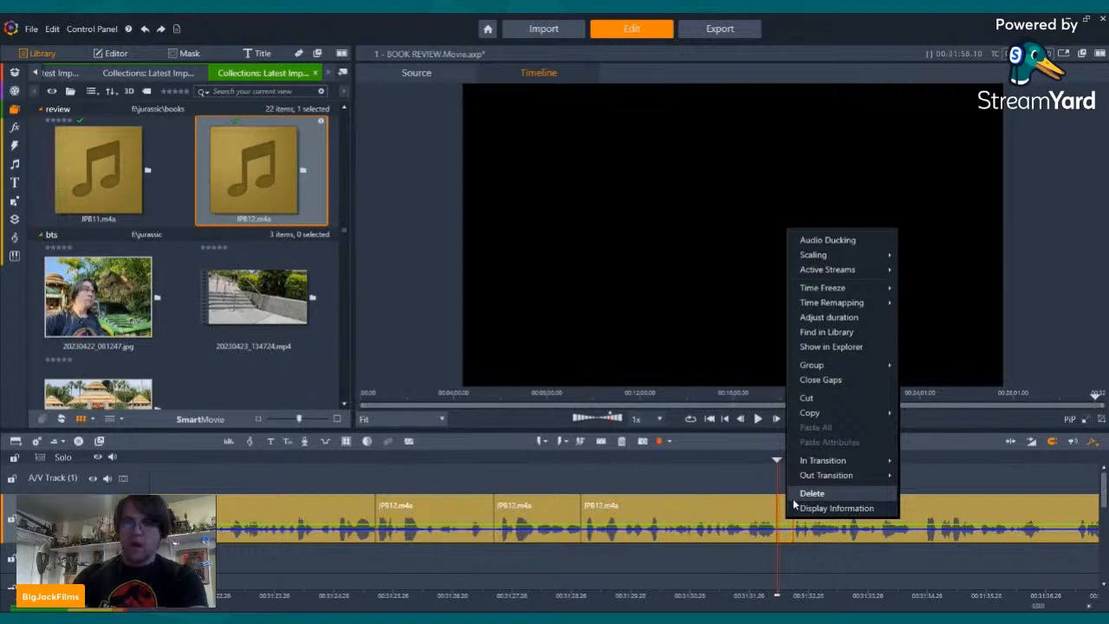
click(794, 499)
- Replay from just before the join near 00:31:32.3, split JPB12.m4a around 00:31:34.3 and 00:31:34.6, and delete the section between
key(Left)
key(Left)
key(Left)
key(Left)
key(Left)
key(Left)
key(Left)
key(Left)
key(Left)
key(Left)
key(Left)
key(Left)
key(Left)
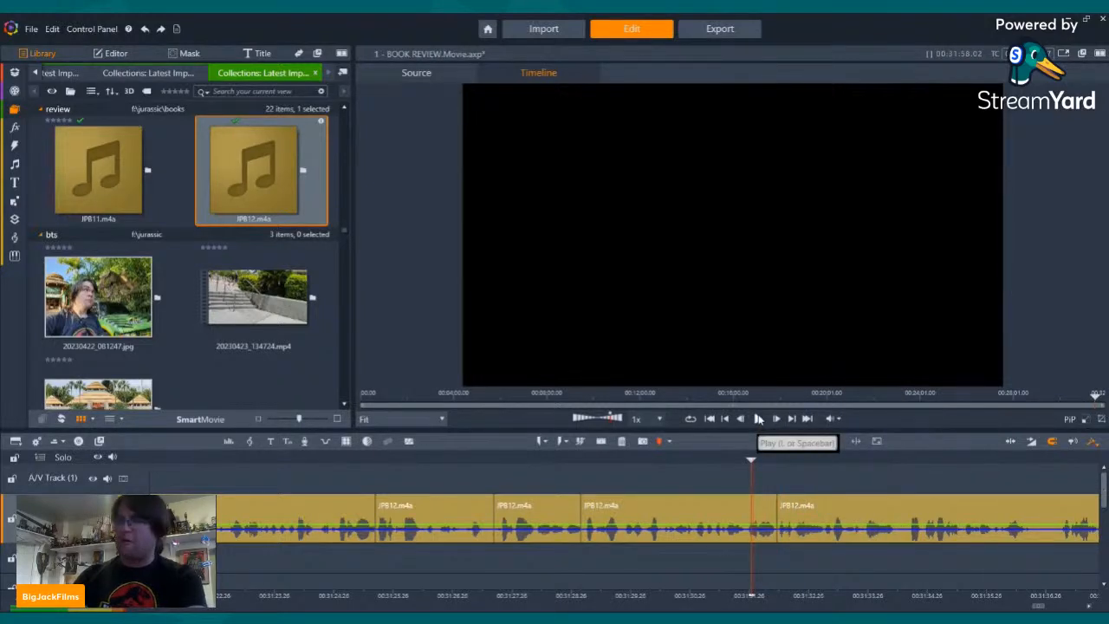
click(758, 418)
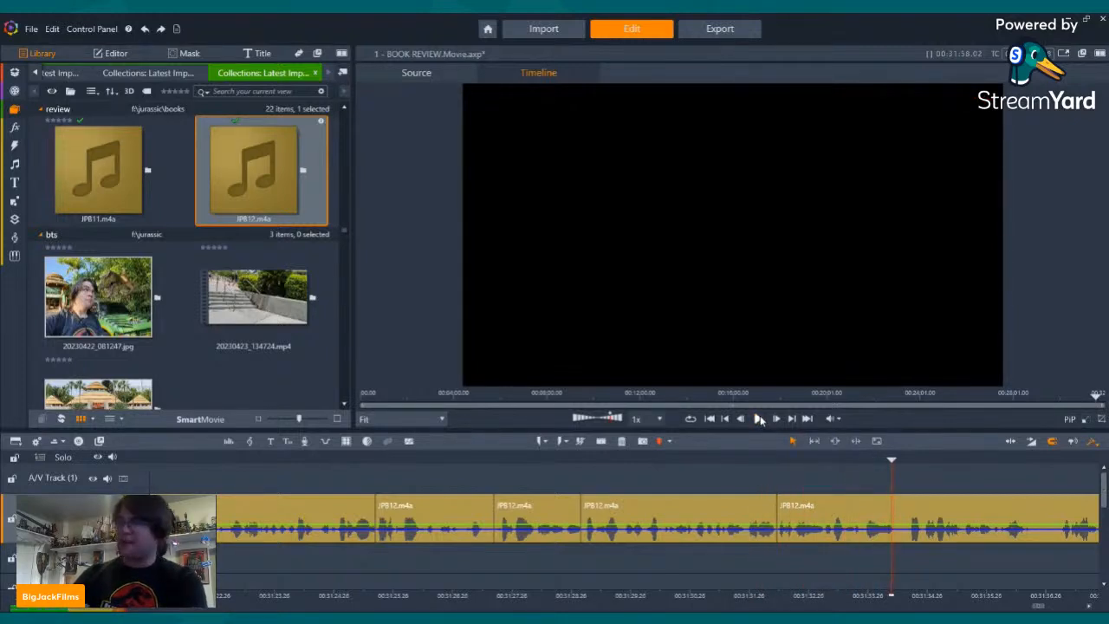
click(602, 442)
click(759, 419)
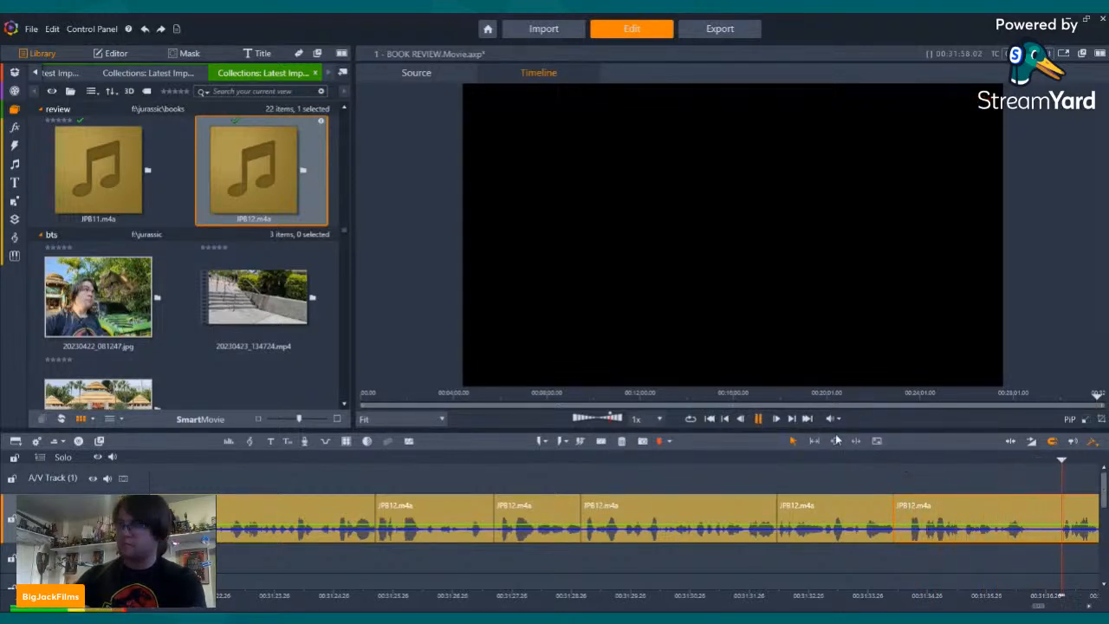
click(432, 463)
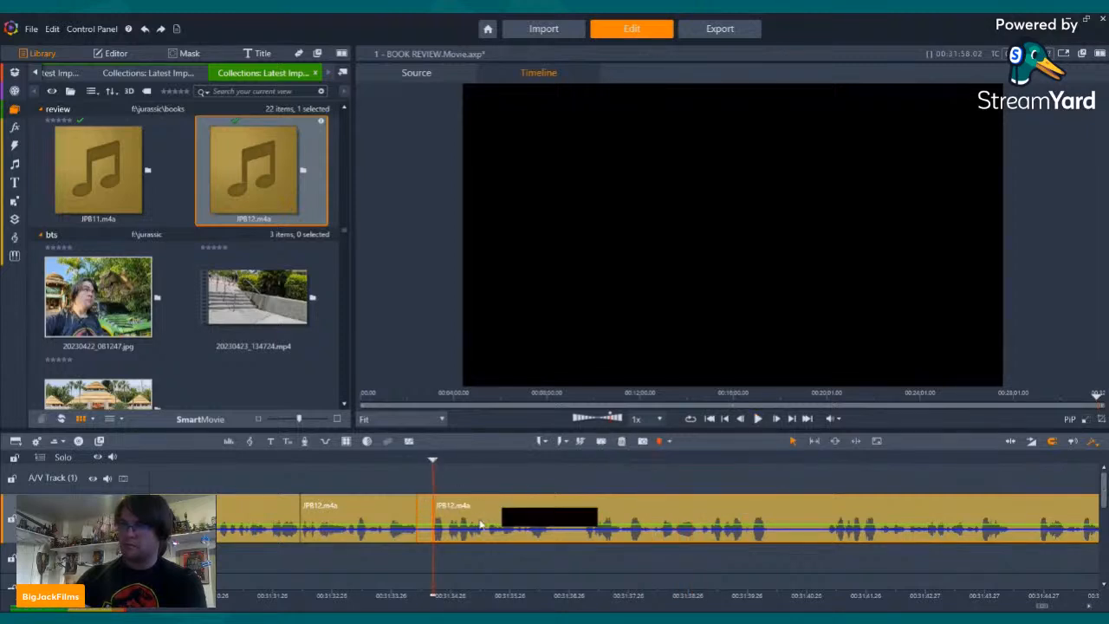
right_click(426, 537)
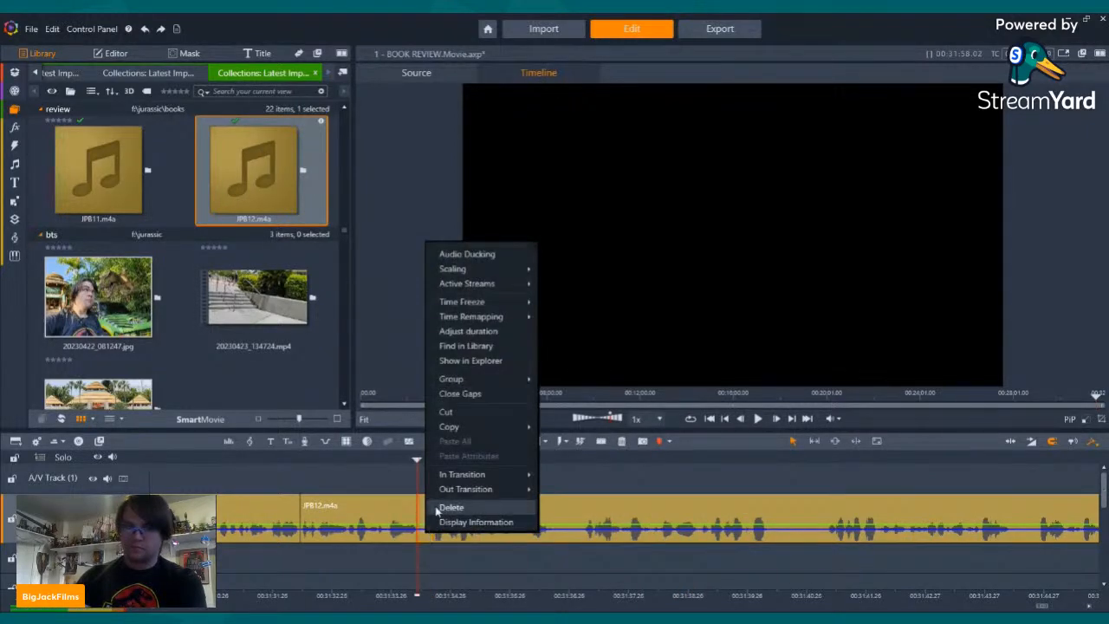
click(449, 507)
- Replay the phrase after the join near 00:31:34.3, split JPB12.m4a around 00:31:35.7 and 00:31:36.8, and delete the section between
click(759, 419)
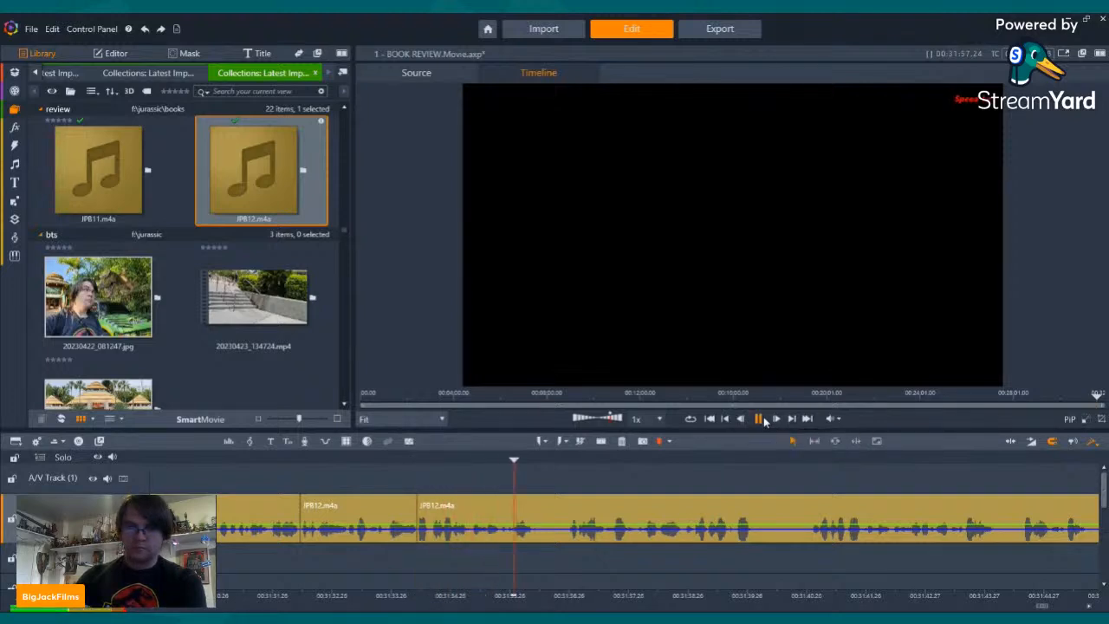
click(462, 460)
click(758, 420)
click(757, 421)
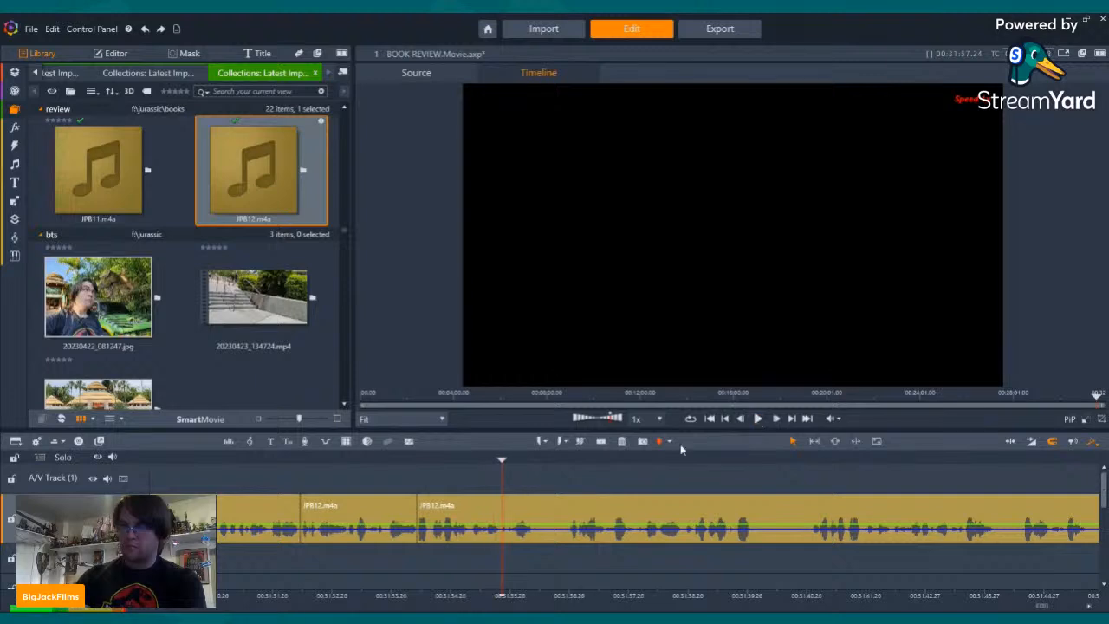
click(603, 442)
click(567, 460)
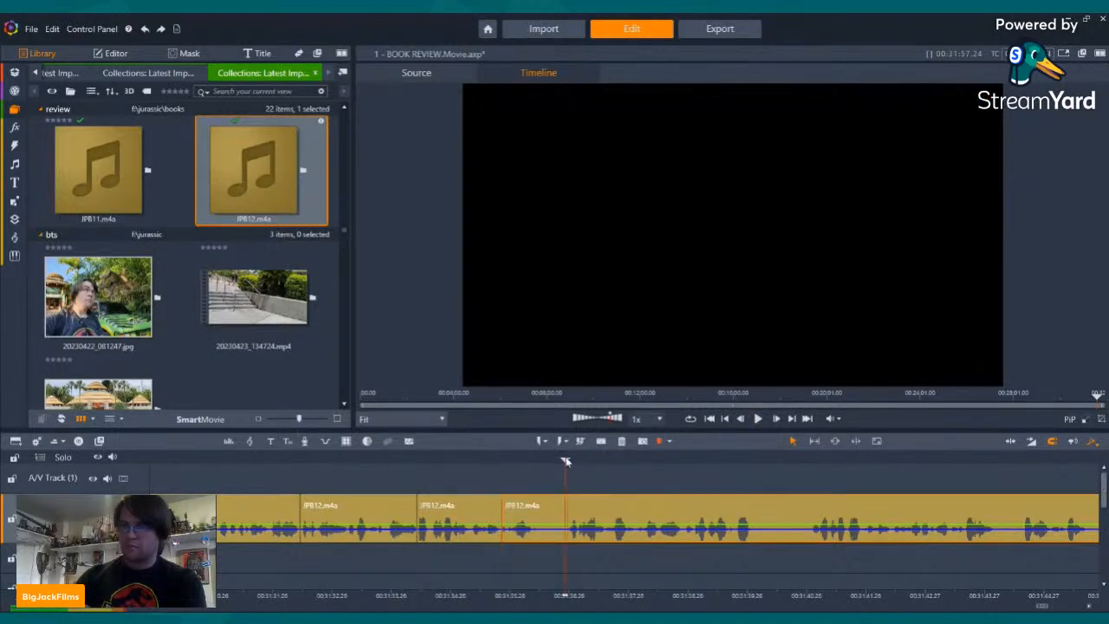
click(603, 442)
right_click(551, 517)
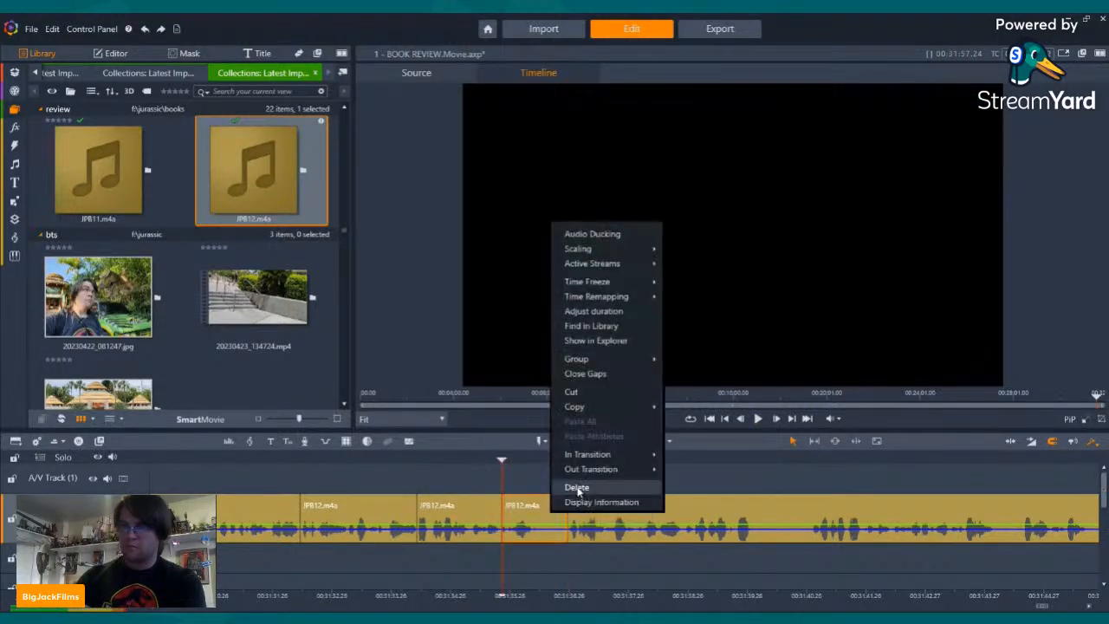
click(573, 485)
- Replay on from the join near 00:31:35.7, split JPB12.m4a around 00:31:37.7 and 00:31:39.8, and delete the section between
click(757, 420)
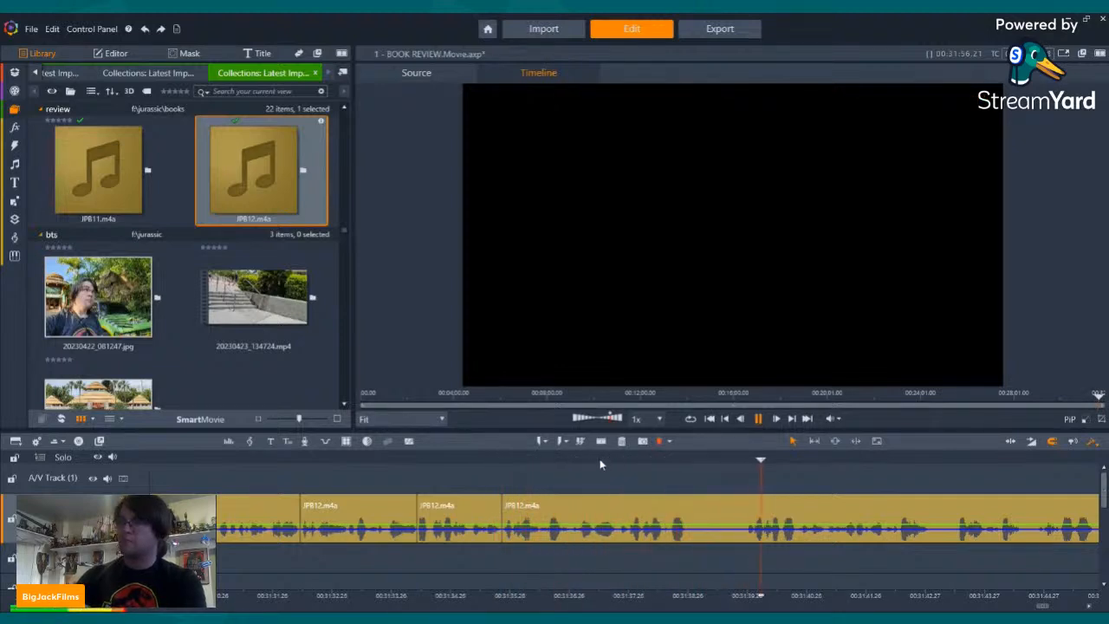
click(605, 465)
click(759, 420)
click(759, 420)
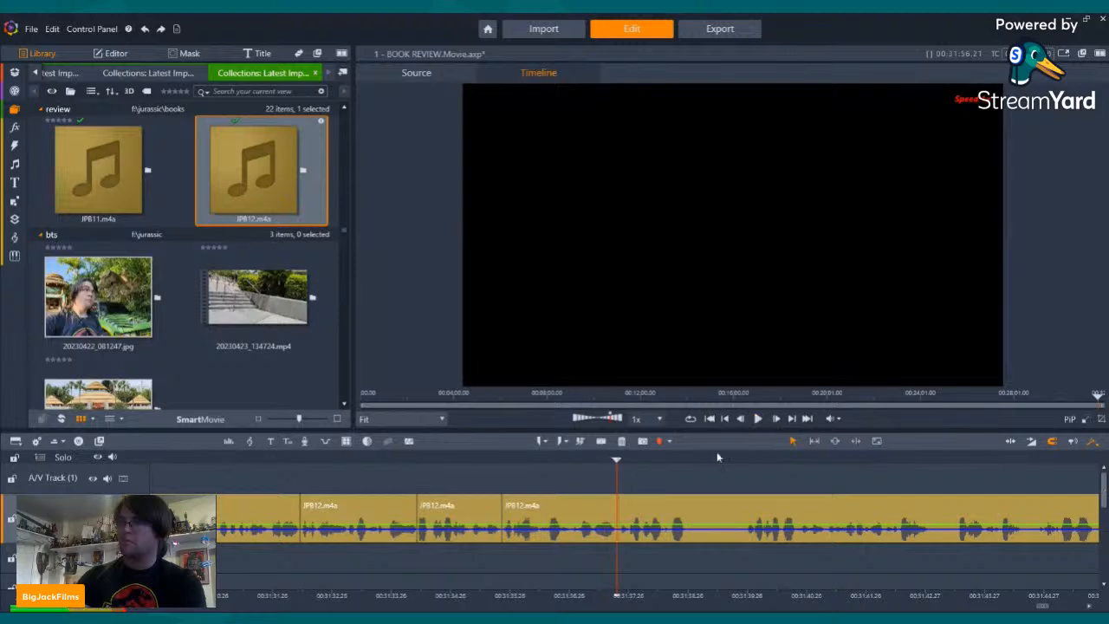
key(ctrl+slash)
click(750, 460)
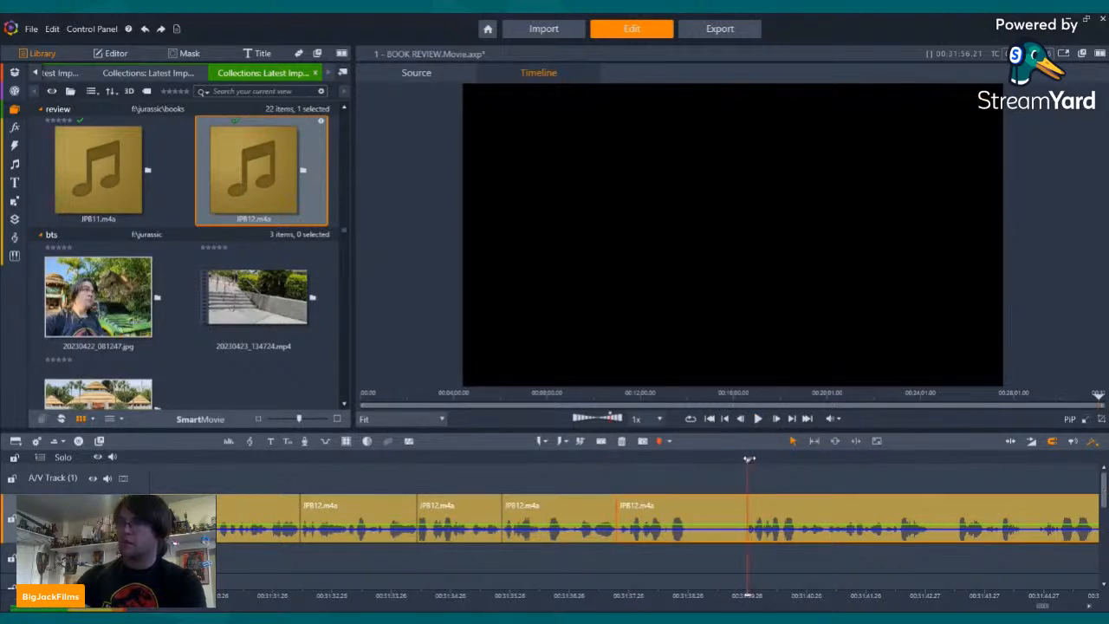
click(615, 439)
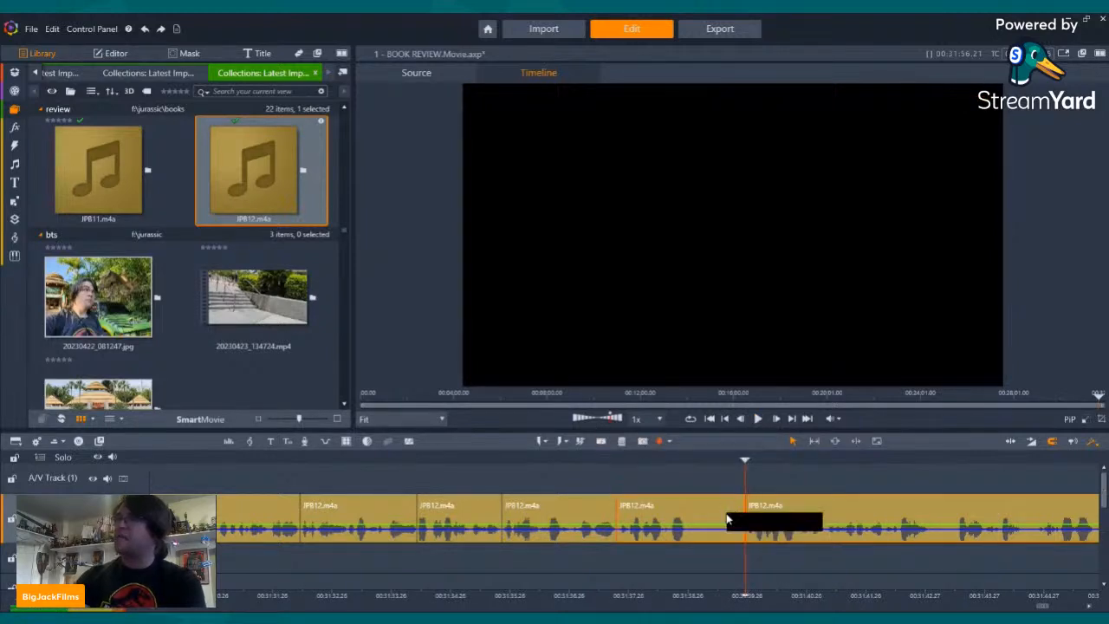
right_click(694, 511)
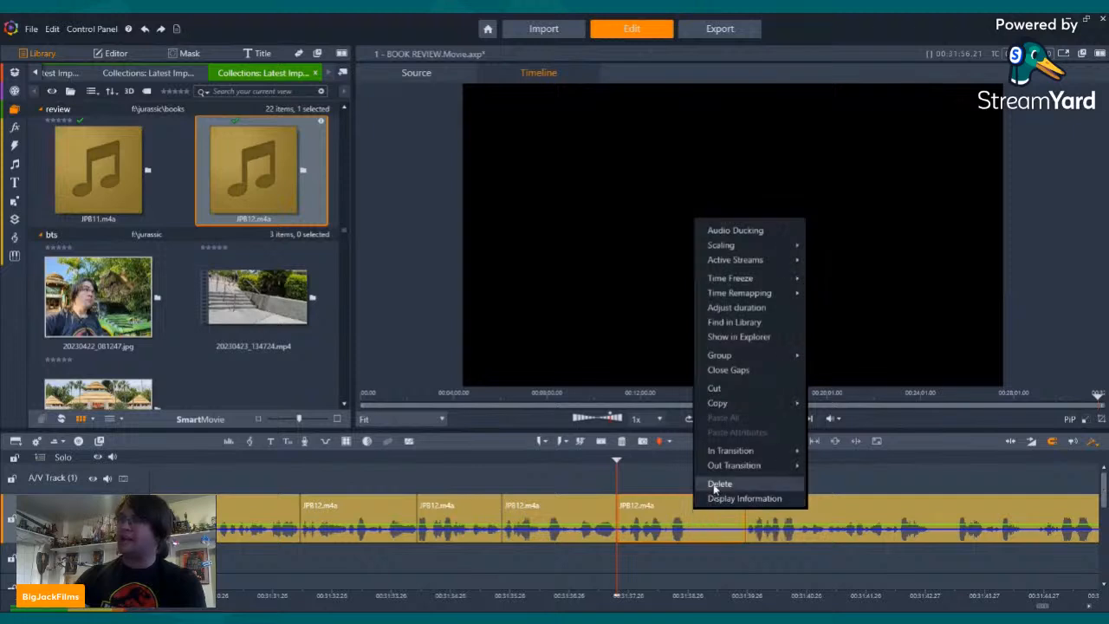
click(716, 483)
- Replay across the join near 00:31:37.7, split JPB12.m4a around 00:31:40.8, and listen to the phrase that follows
key(Left)
key(Left)
key(Left)
key(Left)
key(Left)
key(Left)
key(Left)
key(Left)
key(Left)
key(Left)
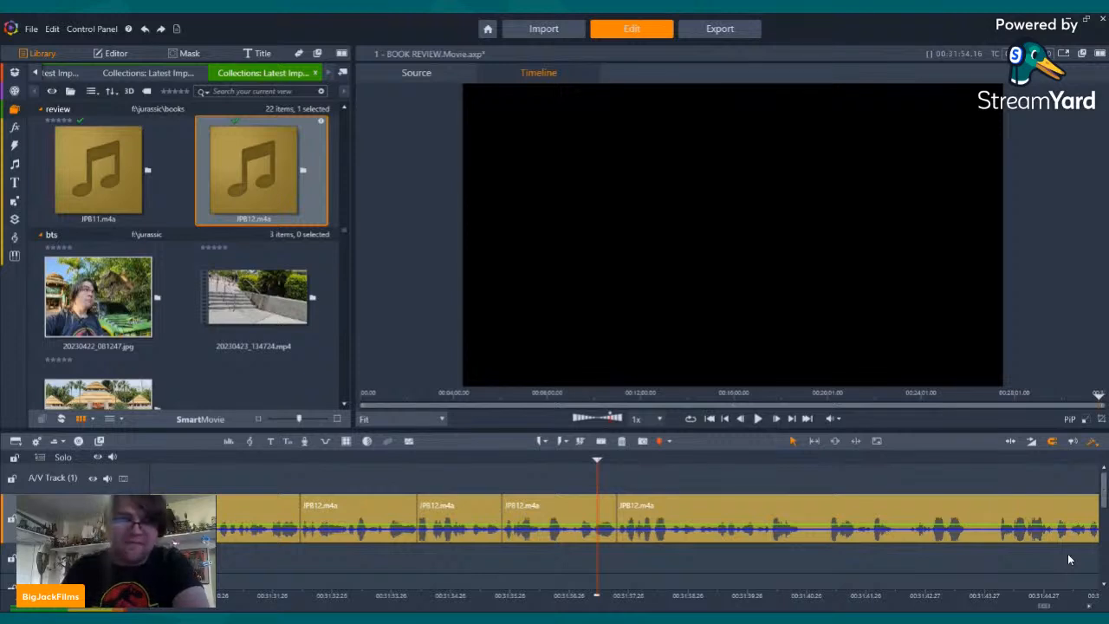
click(758, 417)
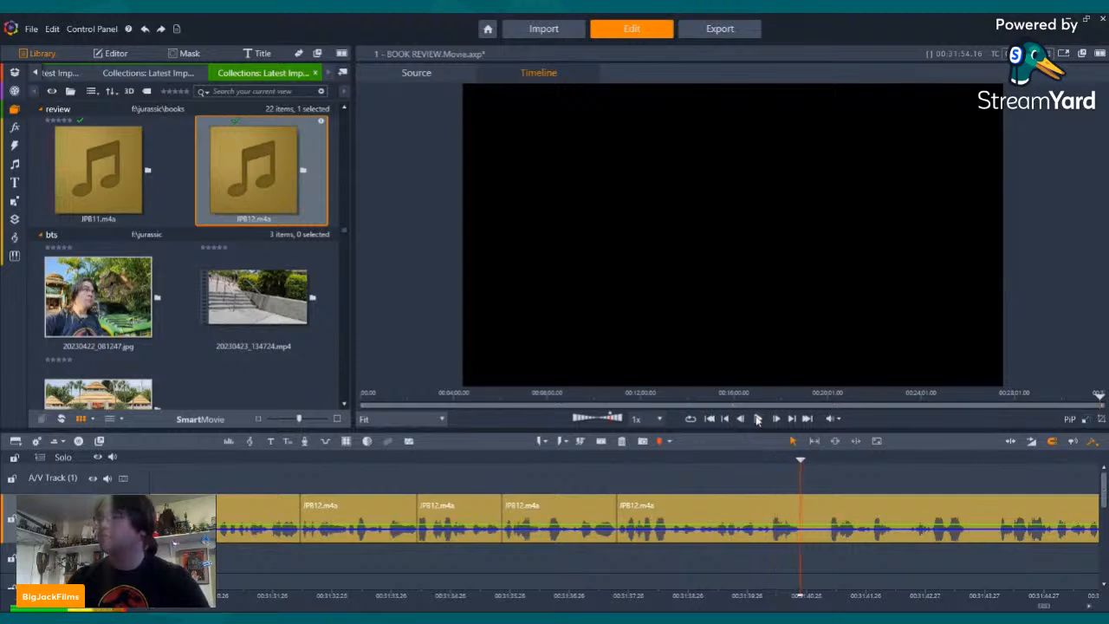
click(757, 418)
click(622, 440)
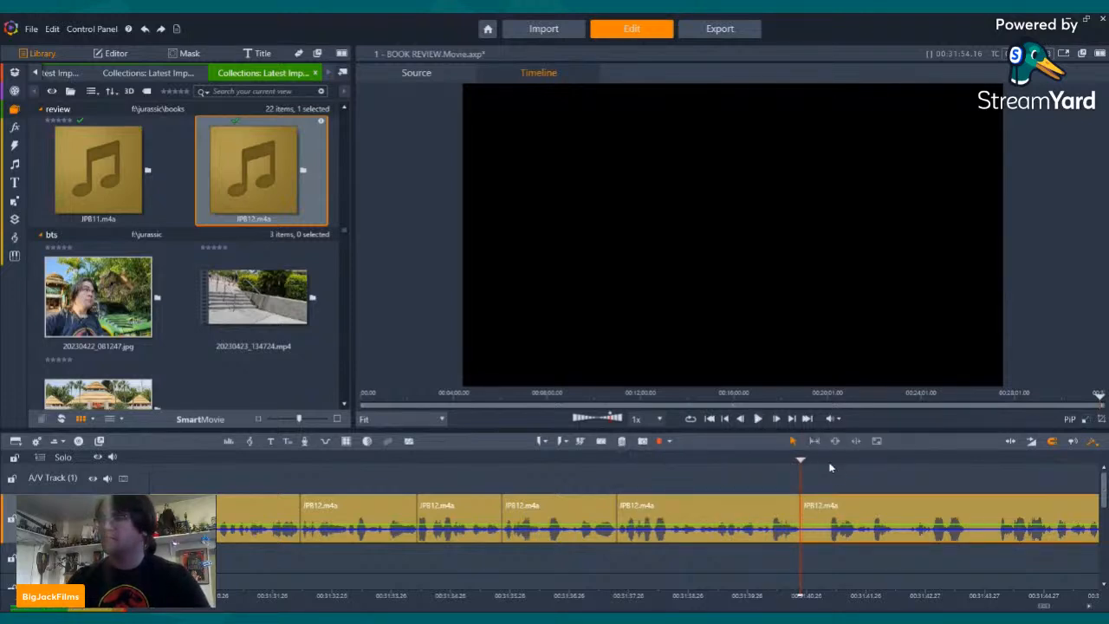
click(759, 417)
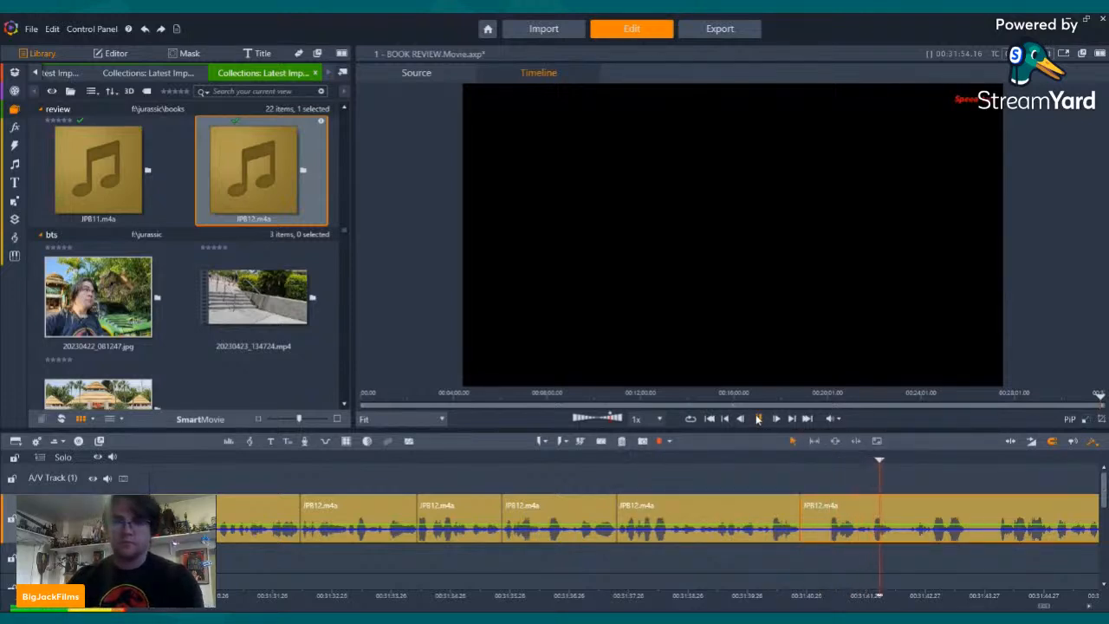
click(758, 417)
- Replay JPB12.m4a in short passes around 00:31:39.5, stepping back each time, to locate the exact cut point
click(708, 459)
click(758, 419)
click(757, 419)
key(Left)
key(Left)
key(Left)
key(Left)
key(Left)
key(Left)
key(Left)
key(Left)
key(Left)
key(Left)
key(Left)
key(Left)
key(Left)
click(758, 418)
click(759, 418)
key(Left)
key(Left)
key(Left)
key(Left)
key(Left)
key(Left)
key(Left)
key(Left)
key(Left)
key(Left)
key(Left)
key(Left)
key(Left)
key(Left)
key(Left)
click(758, 419)
click(757, 419)
- Split JPB12.m4a around 00:31:39.5 and 00:31:41.2, and delete everything between the two cuts
click(579, 441)
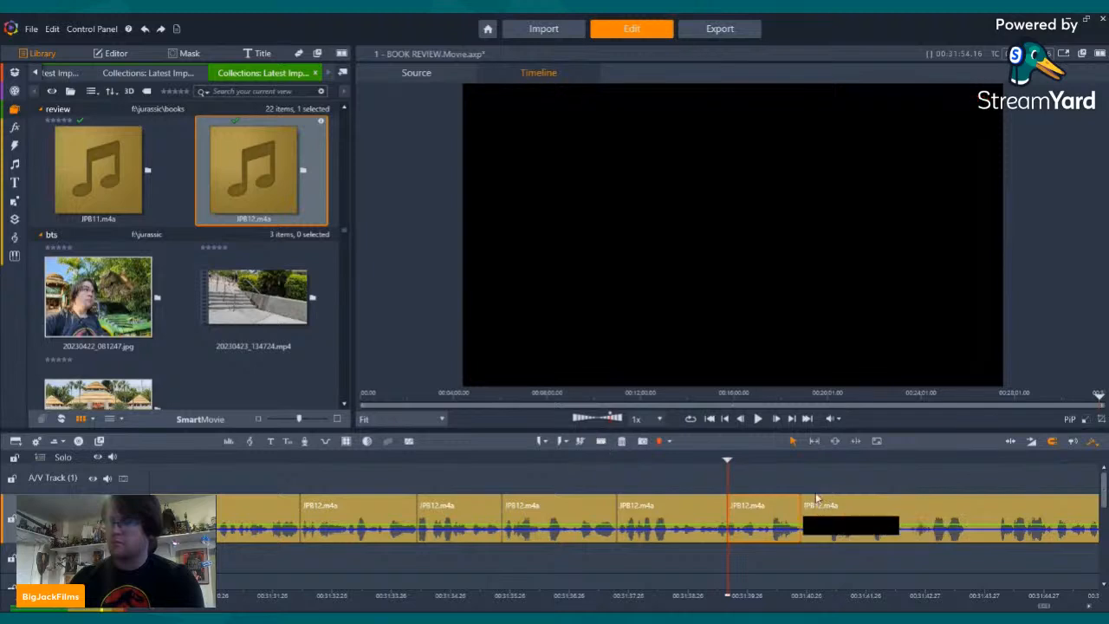
click(604, 442)
drag(765, 481, 804, 515)
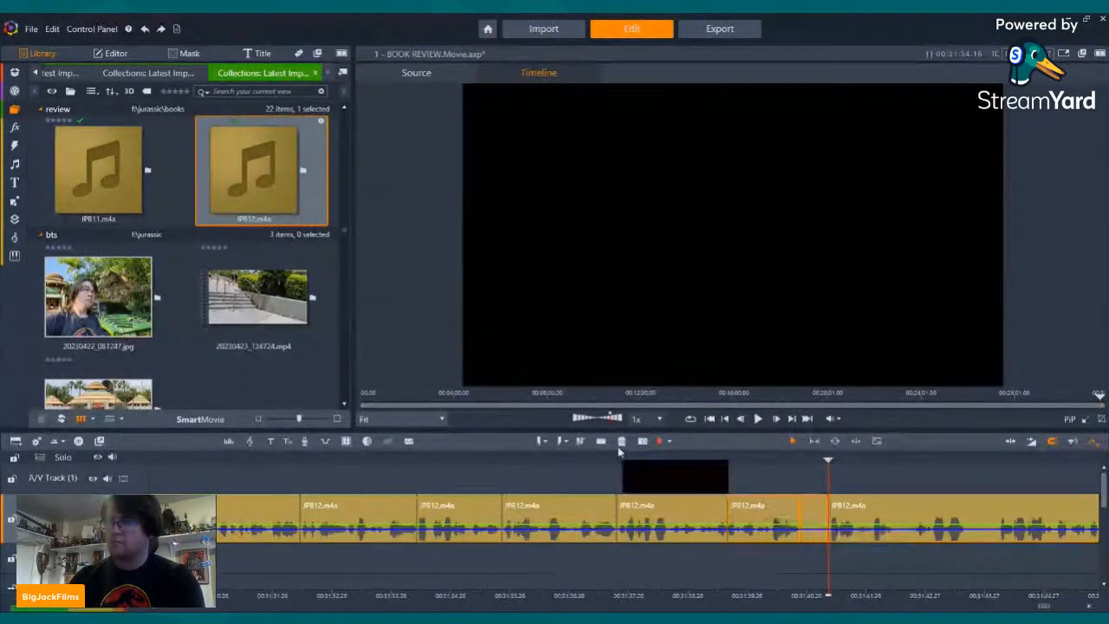
click(620, 444)
- Replay across the join near 00:31:39.5, split JPB12.m4a around 00:31:41.8 and 00:31:42.4, and delete the pause between
click(647, 462)
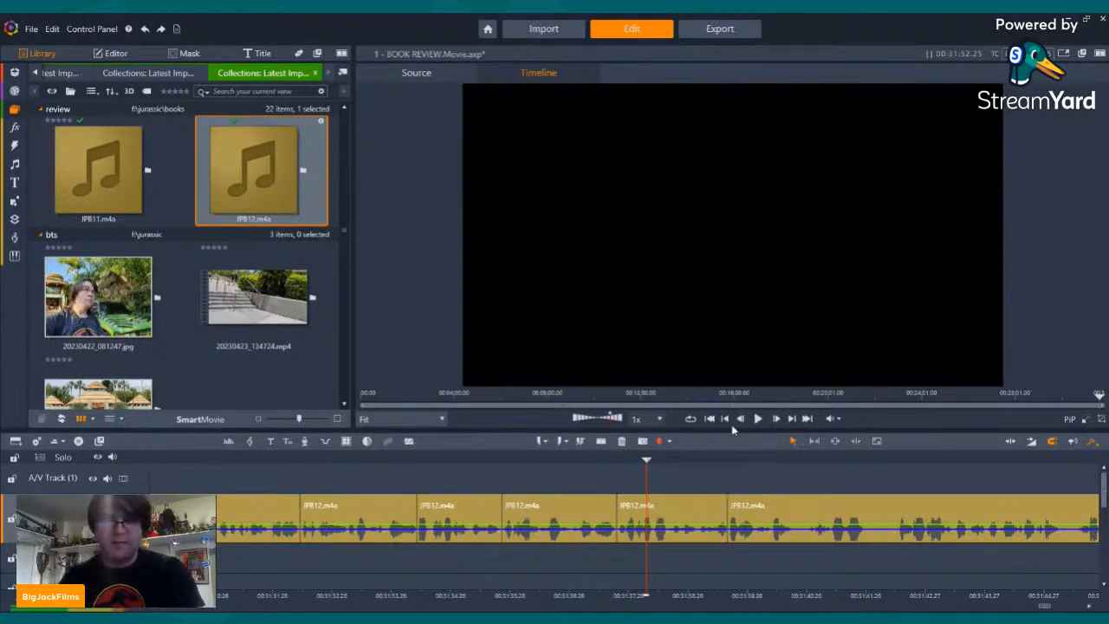
click(759, 418)
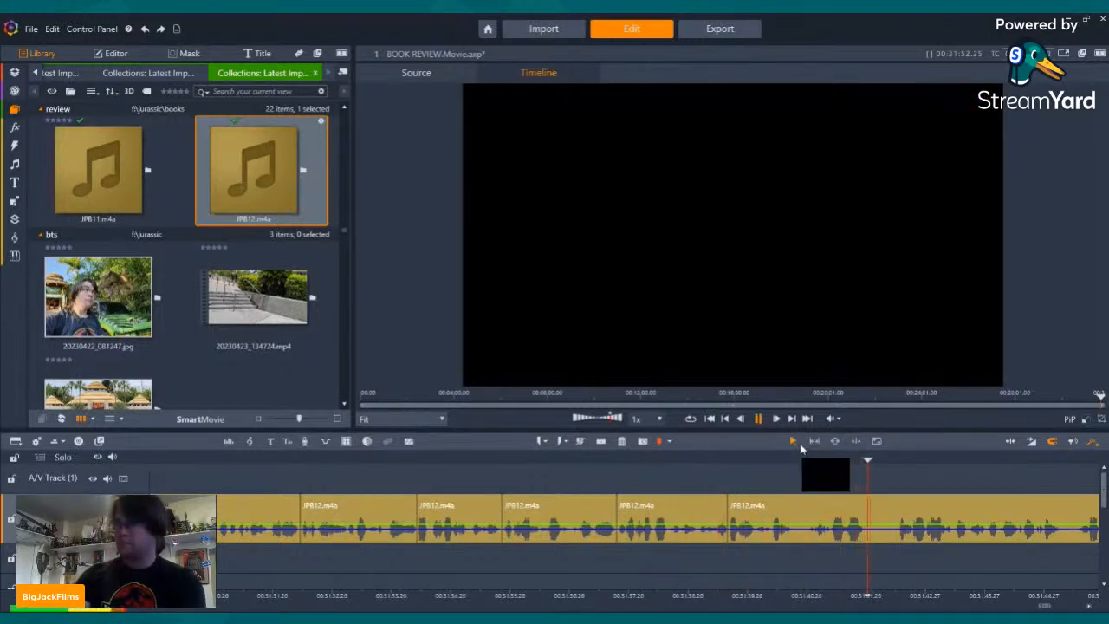
click(865, 455)
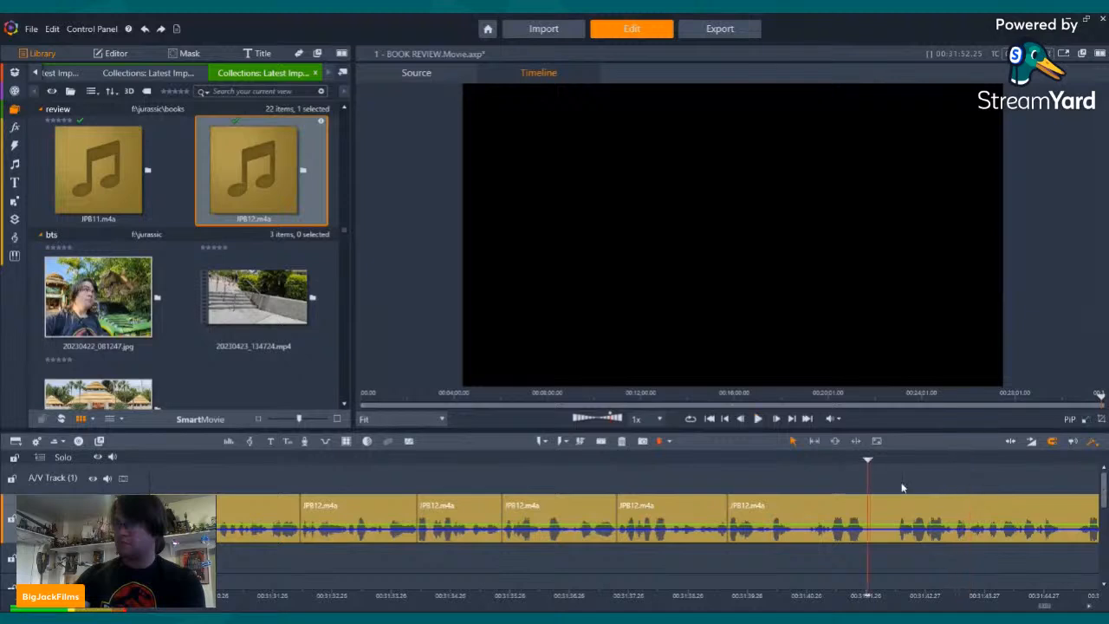
click(599, 443)
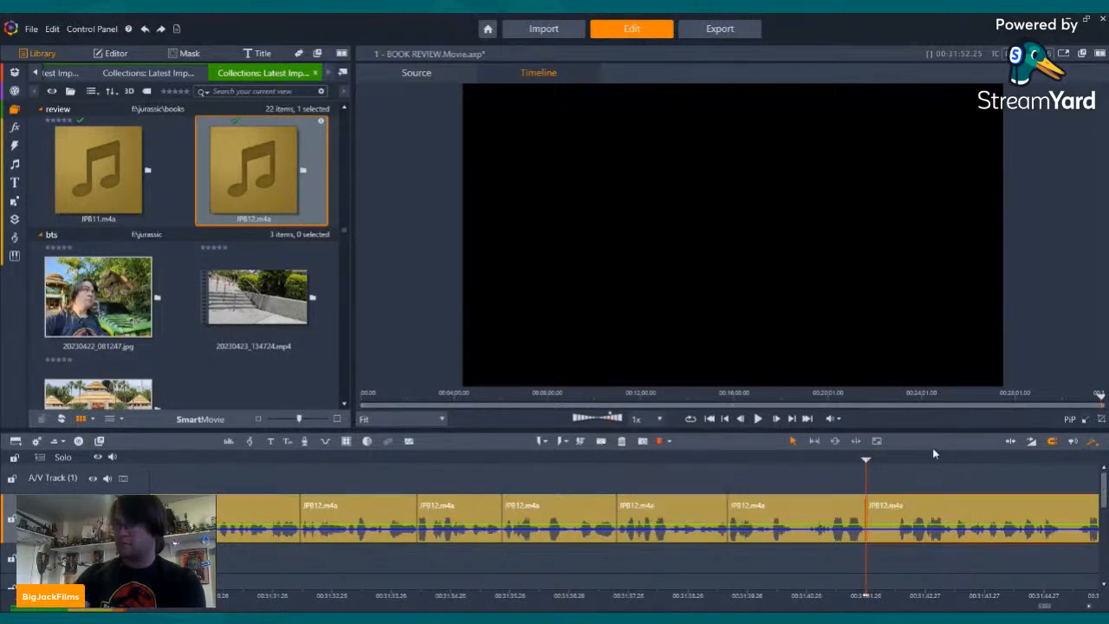
click(896, 460)
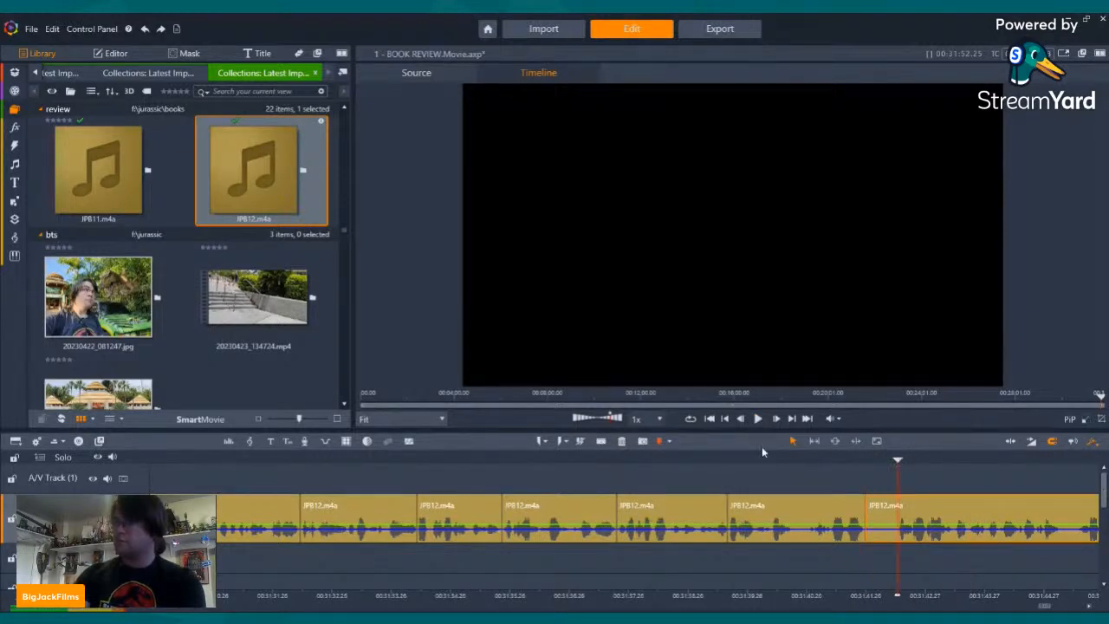
click(602, 442)
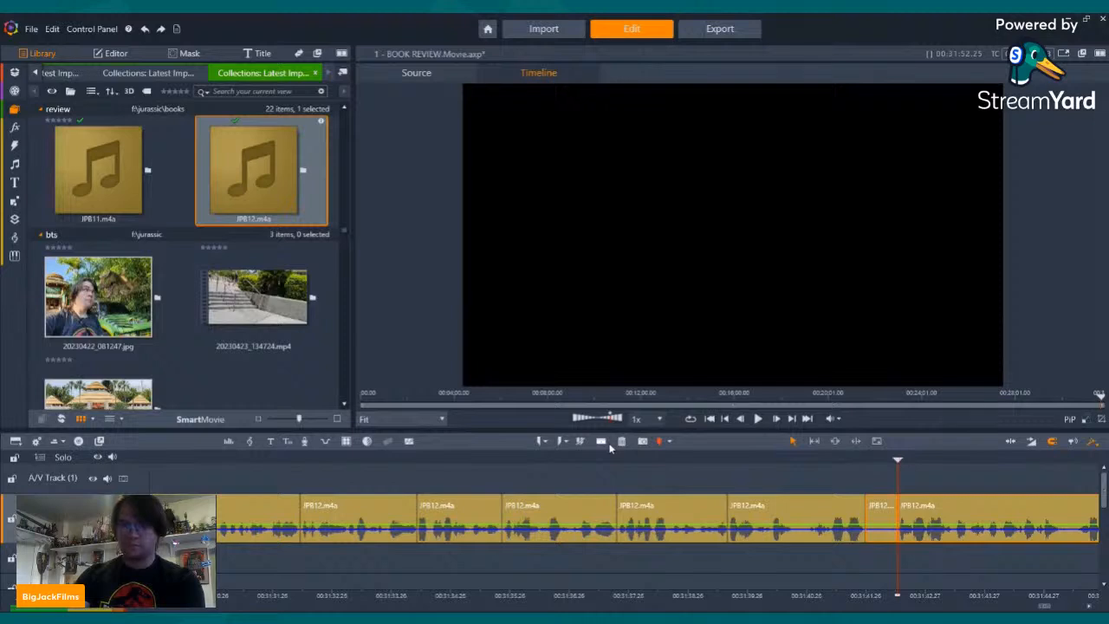
right_click(886, 521)
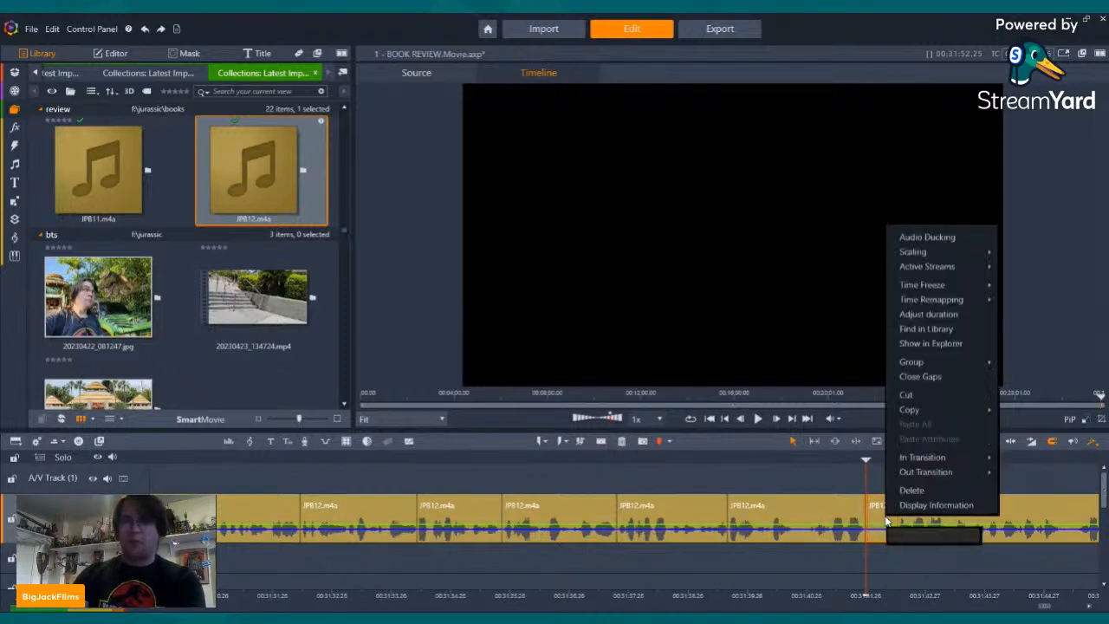
click(911, 491)
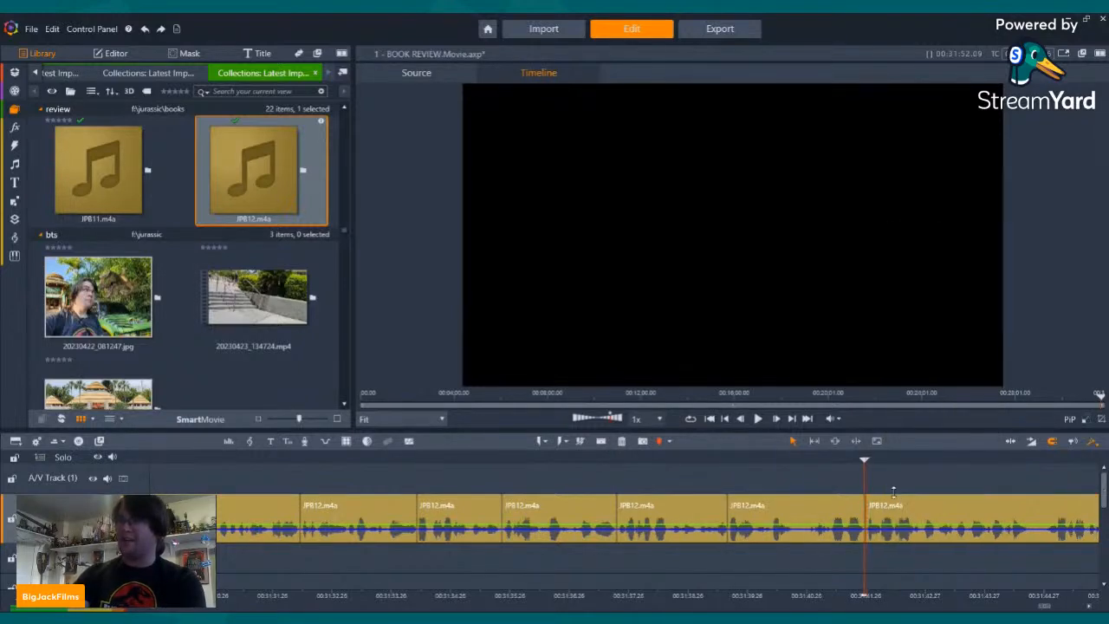
- Play the narration on from the join near 00:31:41.8, split JPB12.m4a around 00:31:51.3, and delete its remaining tail
click(759, 418)
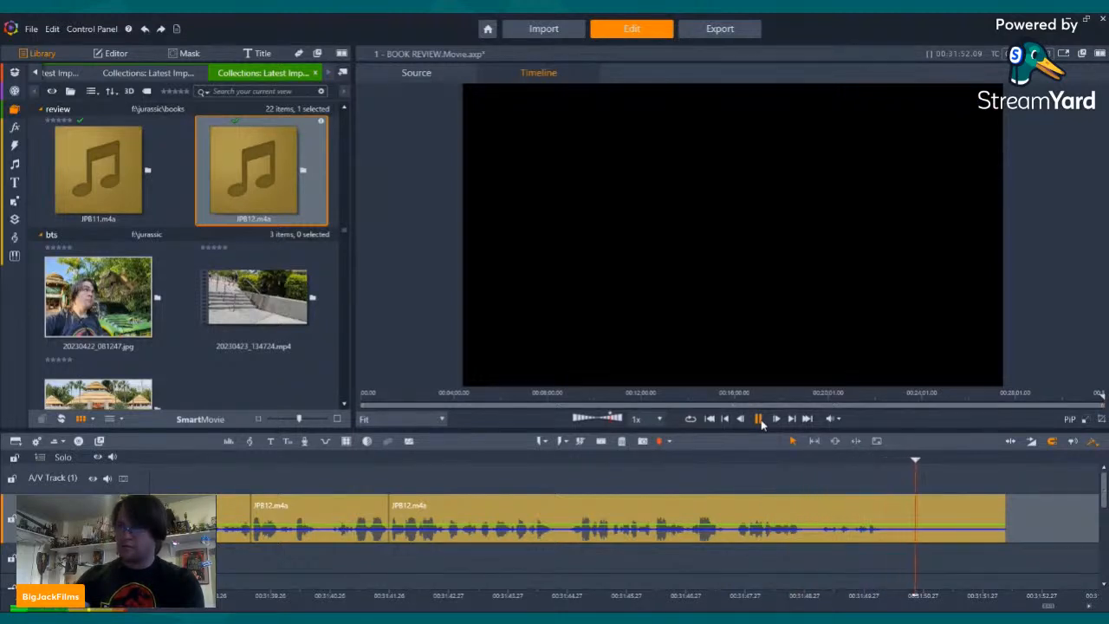
click(759, 419)
click(602, 442)
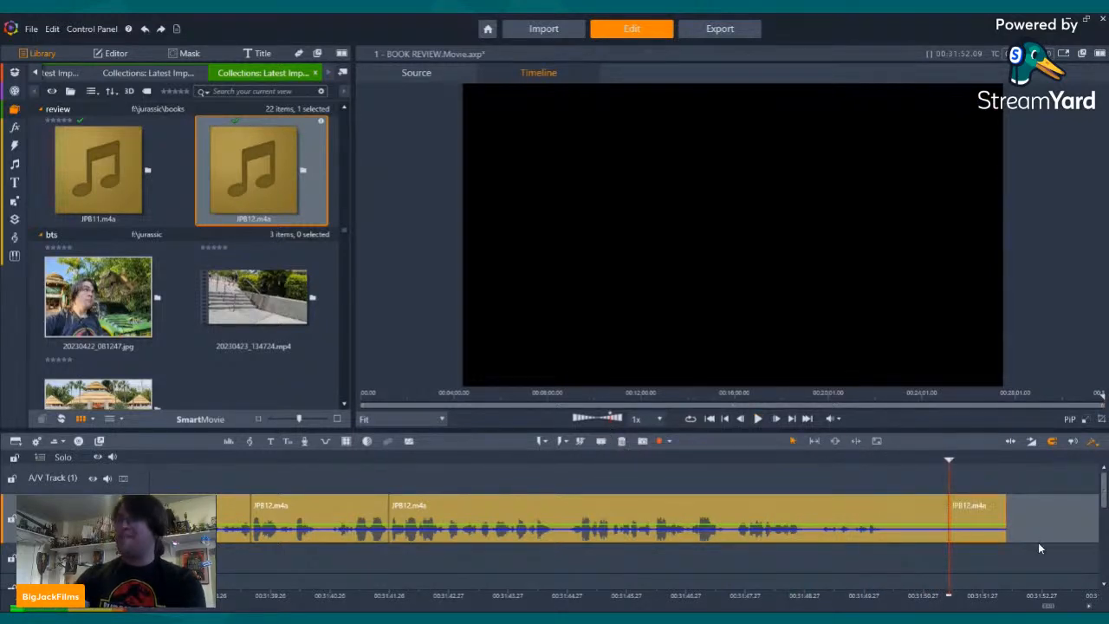
right_click(994, 511)
click(1018, 486)
- Save the BOOK REVIEW movie and move the playhead back to an earlier part of the JPB12.m4a narration
click(29, 30)
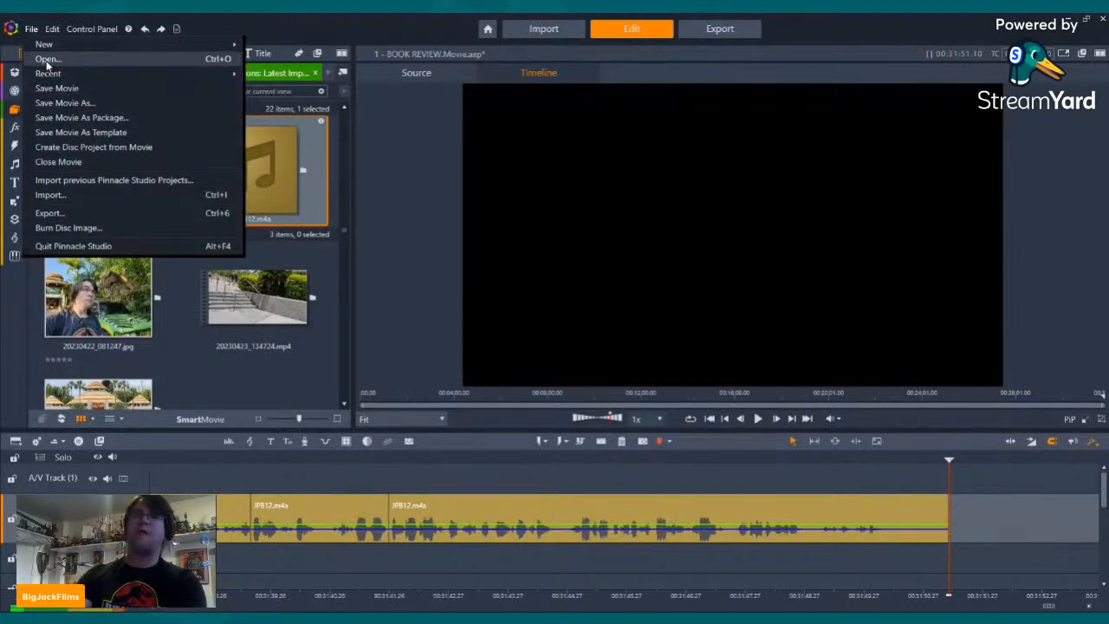
click(57, 87)
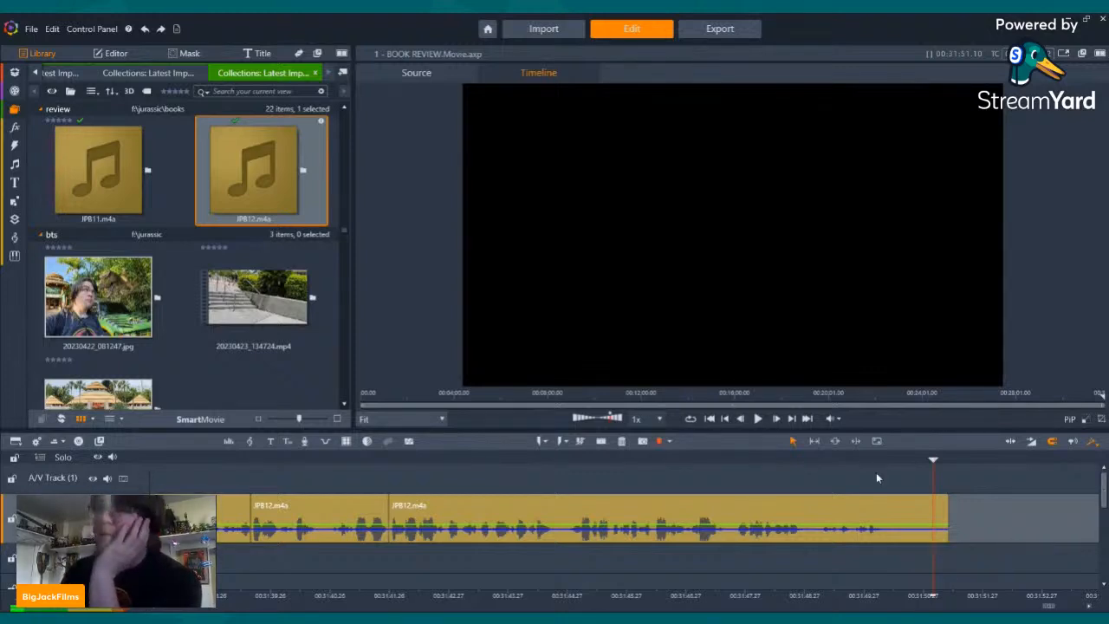
drag(864, 453, 152, 459)
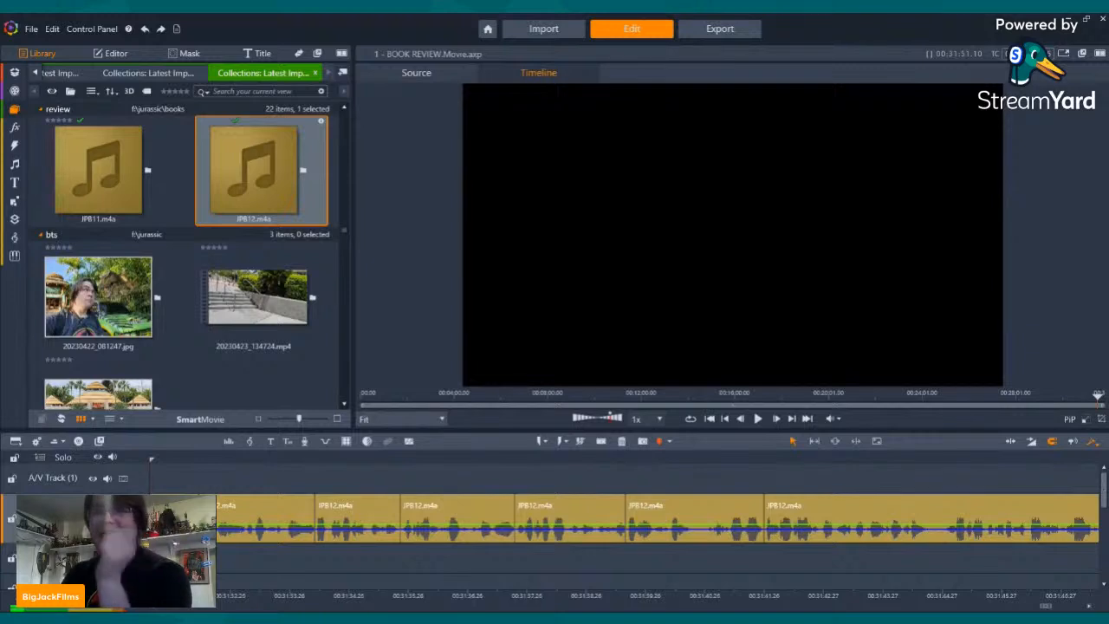